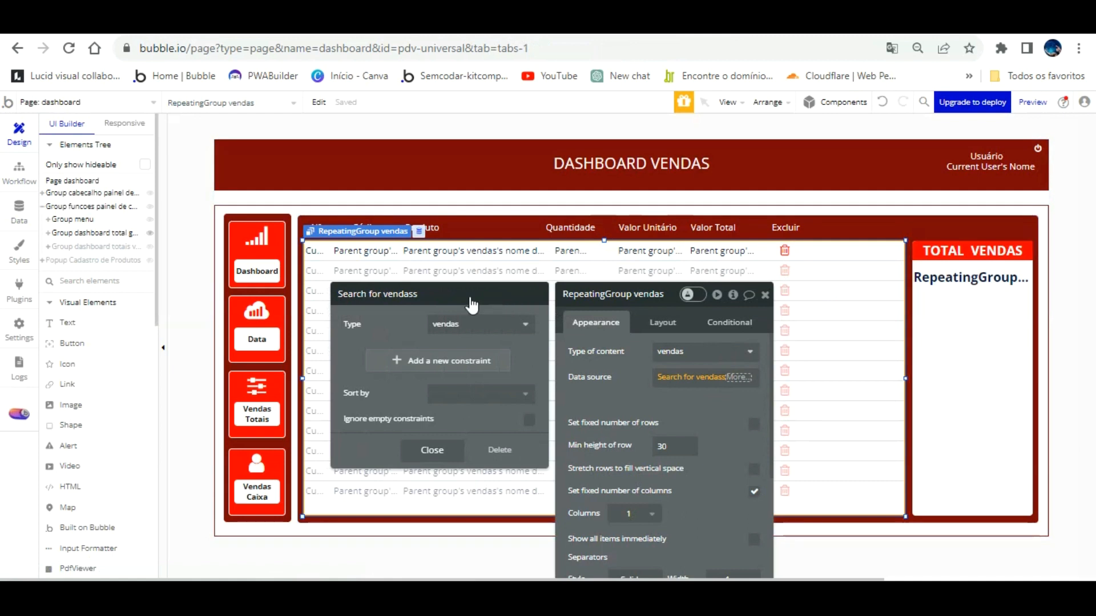
# Add a 'venda cancelada =' constraint to the repeating group's vendas search.
pyautogui.click(436, 360)
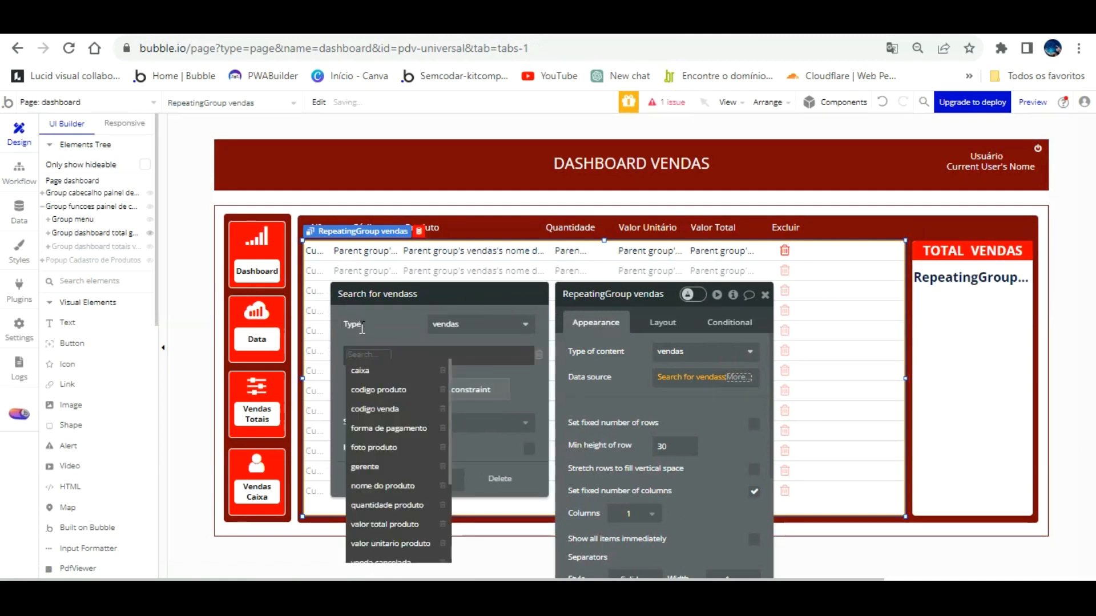
pyautogui.scroll(-2, 412, 537)
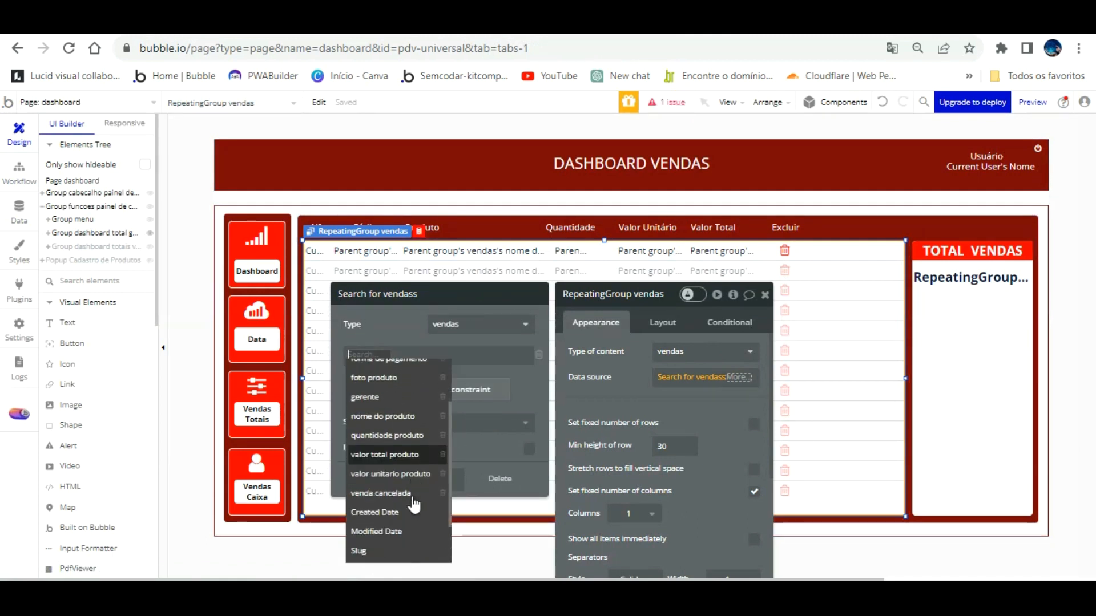
pyautogui.click(413, 477)
pyautogui.click(419, 355)
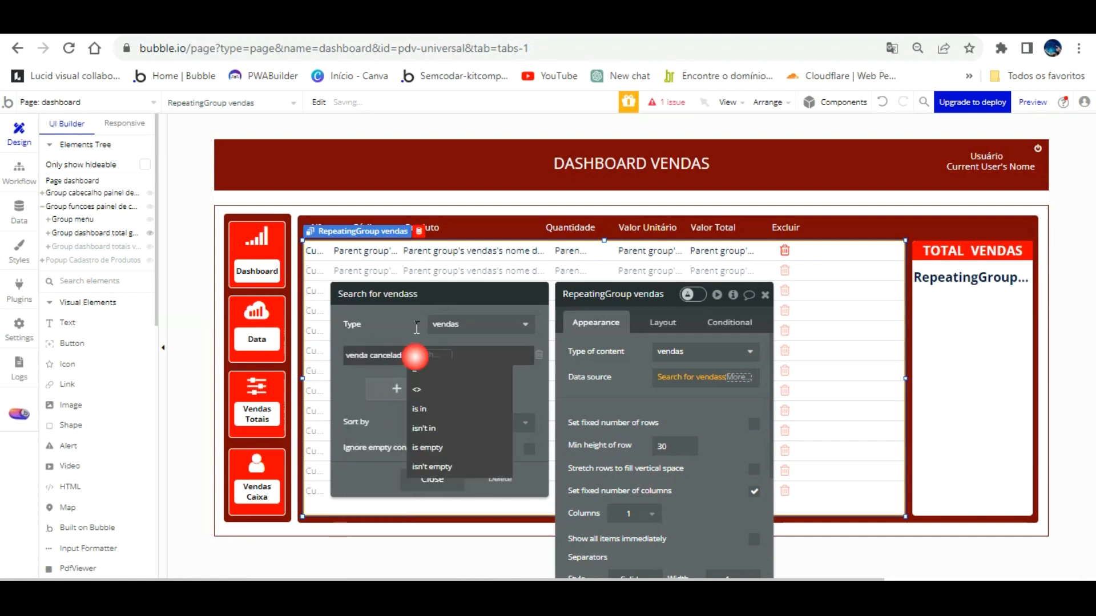
pyautogui.click(424, 355)
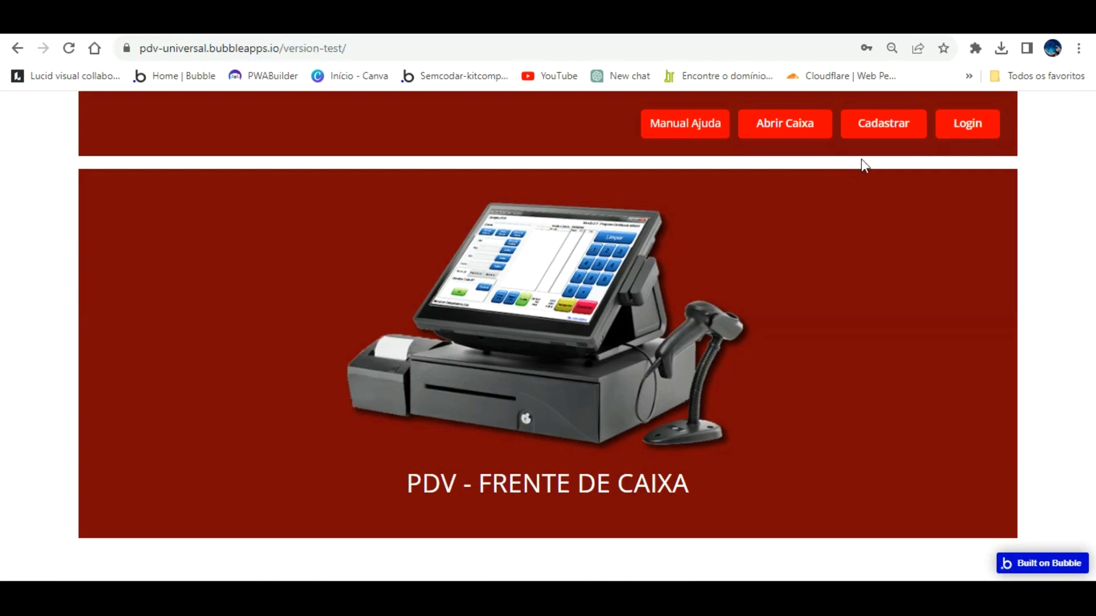
# Check the Cadastrar signup form's Função options (gerente, caixa, admin), then close the form.
pyautogui.click(873, 111)
pyautogui.click(605, 433)
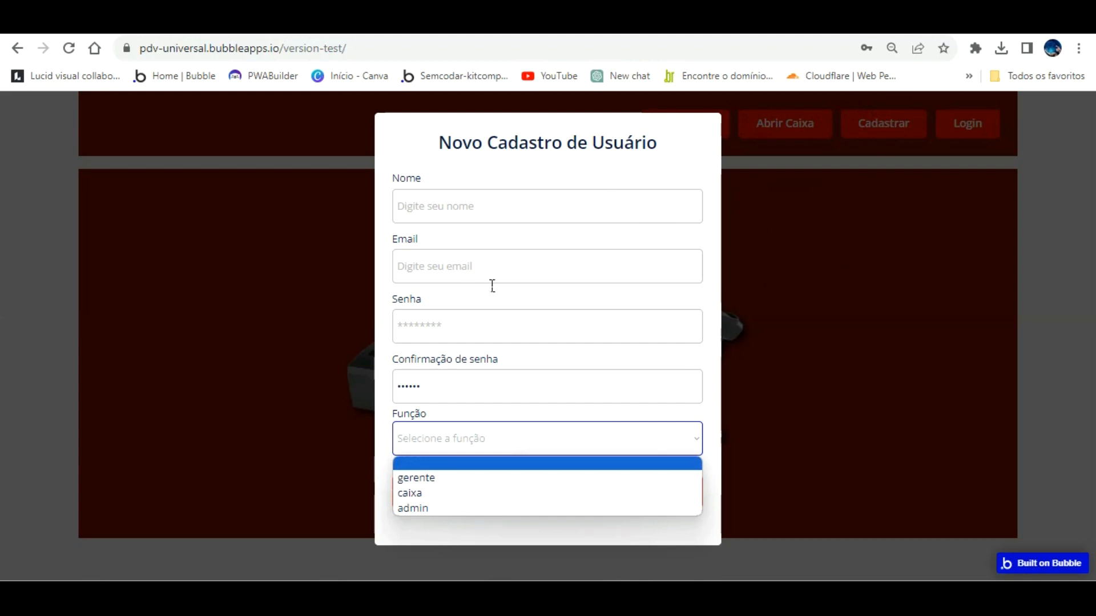
pyautogui.click(861, 234)
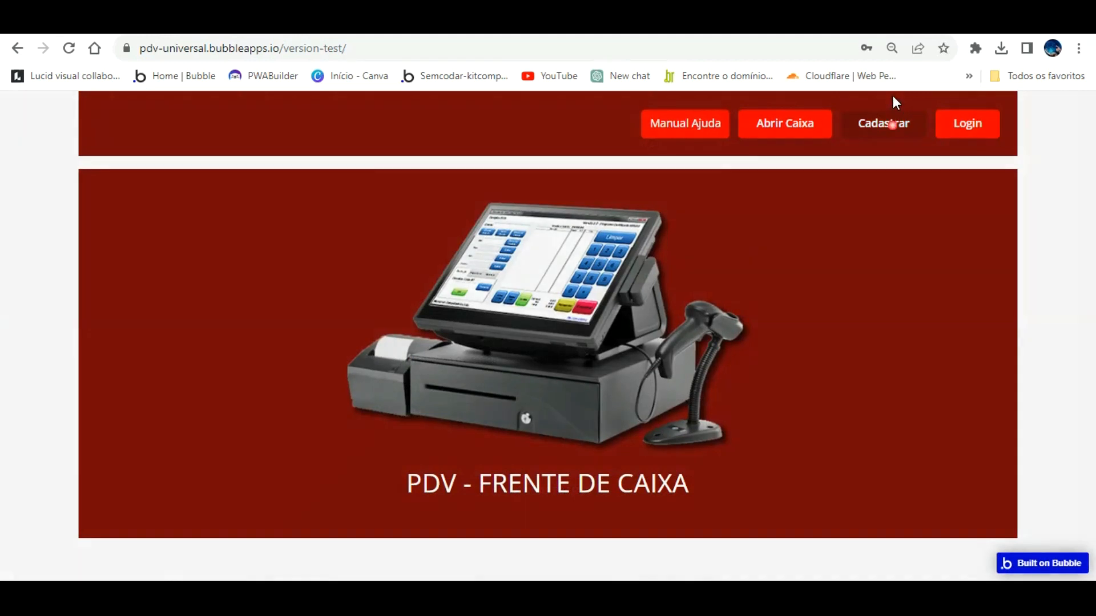
pyautogui.click(894, 117)
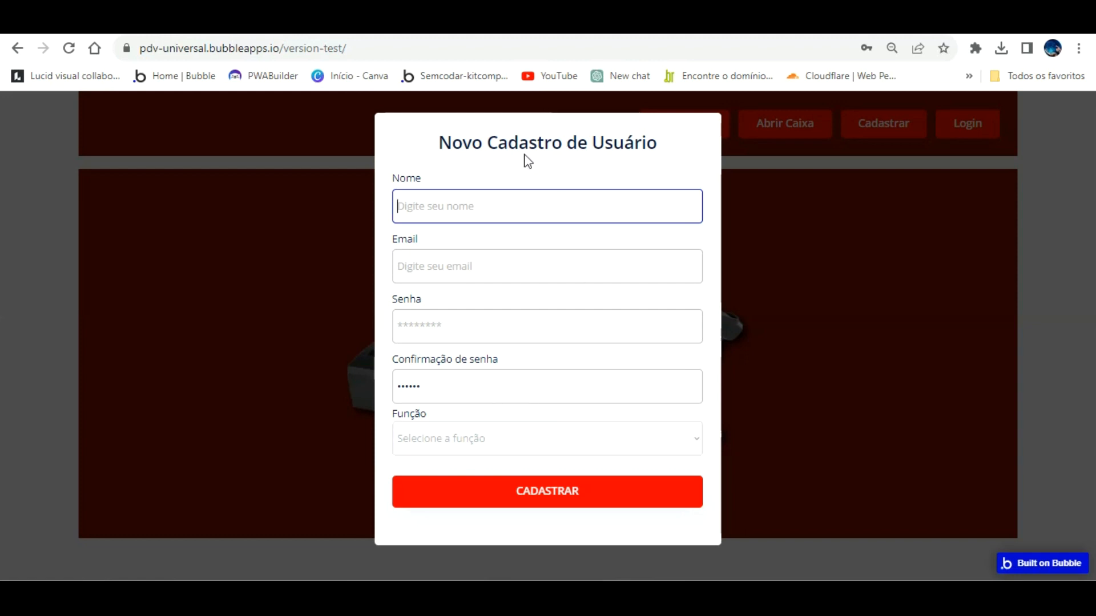
pyautogui.click(195, 245)
# Switch the editor to the painel_de_controle page and view the Users records under Data.
pyautogui.click(120, 23)
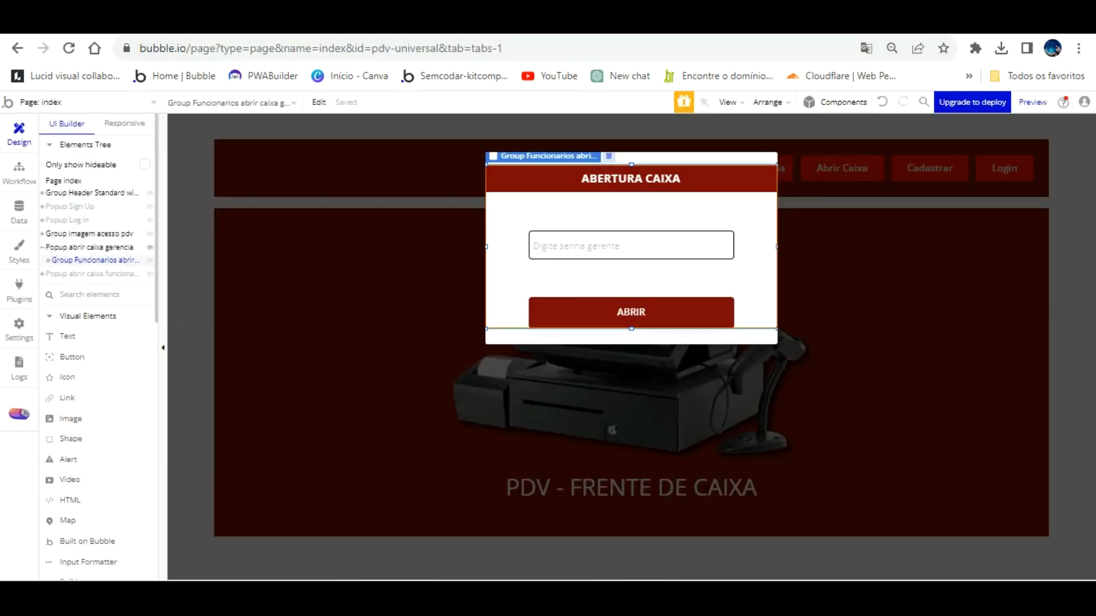
pyautogui.click(108, 101)
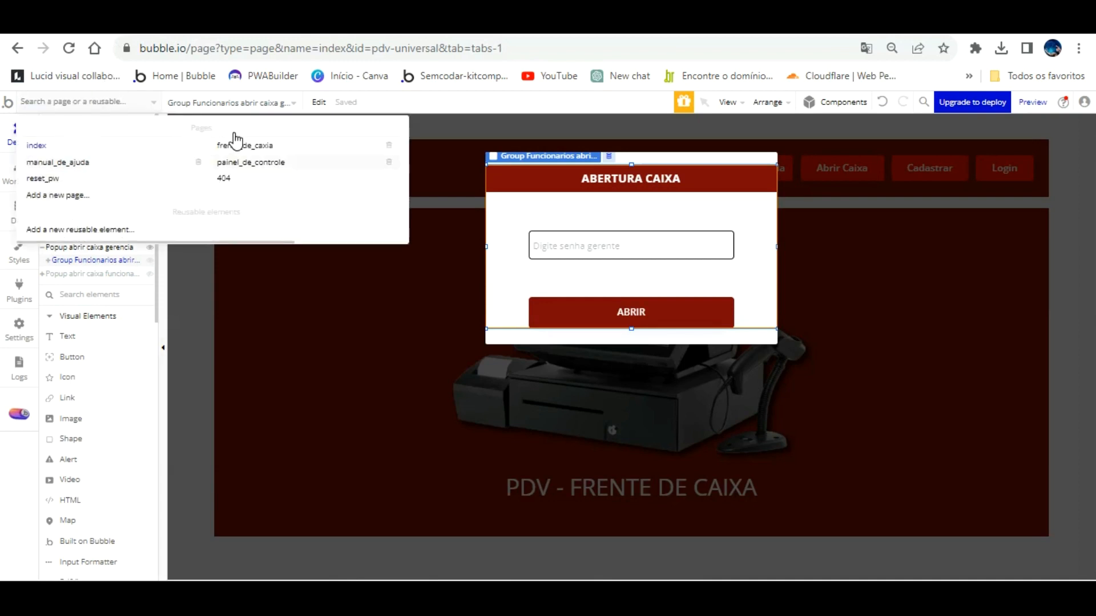
pyautogui.click(246, 162)
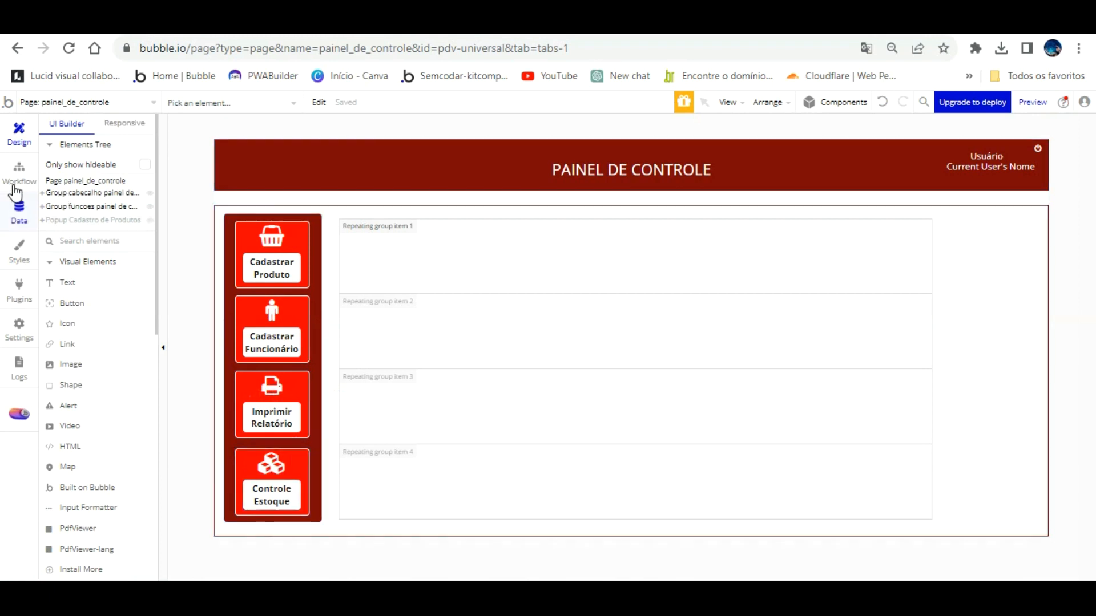
pyautogui.click(18, 211)
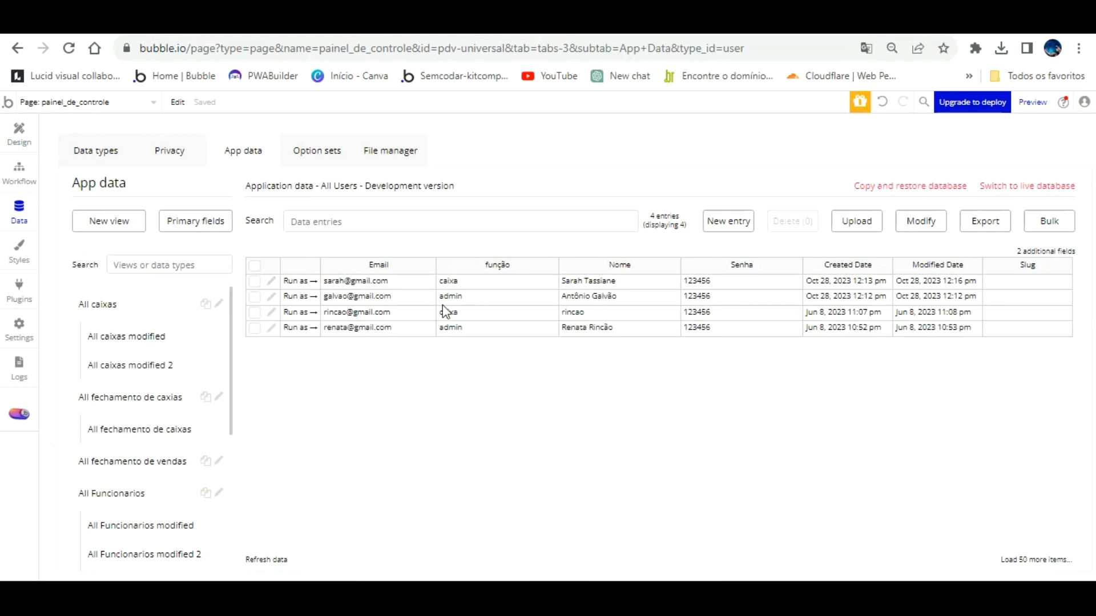
# Inspect the admin user's record without changes, then run the app as that admin.
pyautogui.click(270, 296)
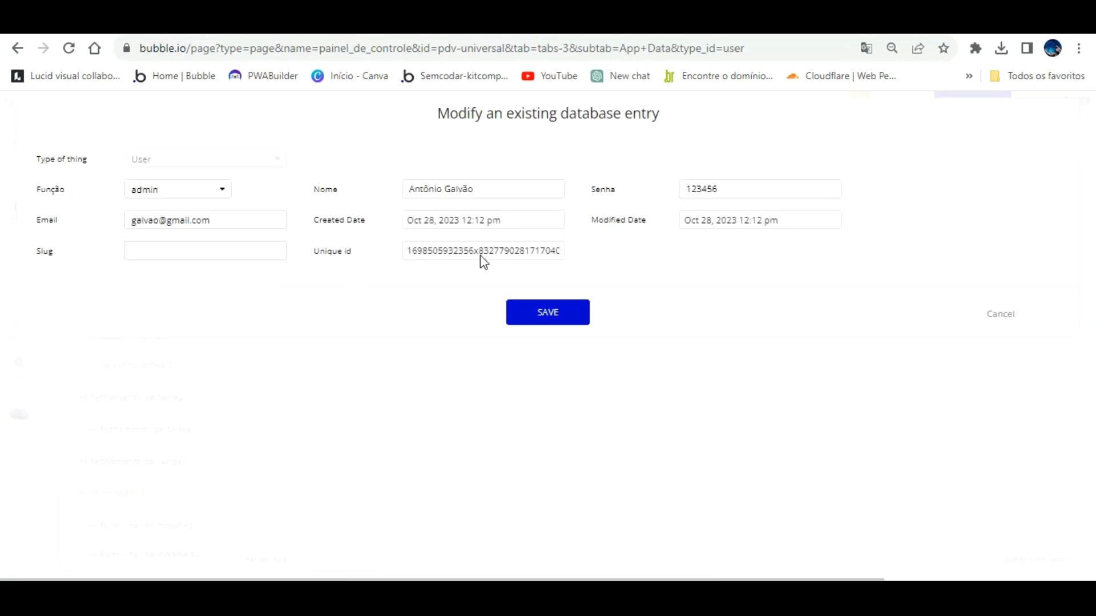
pyautogui.click(936, 316)
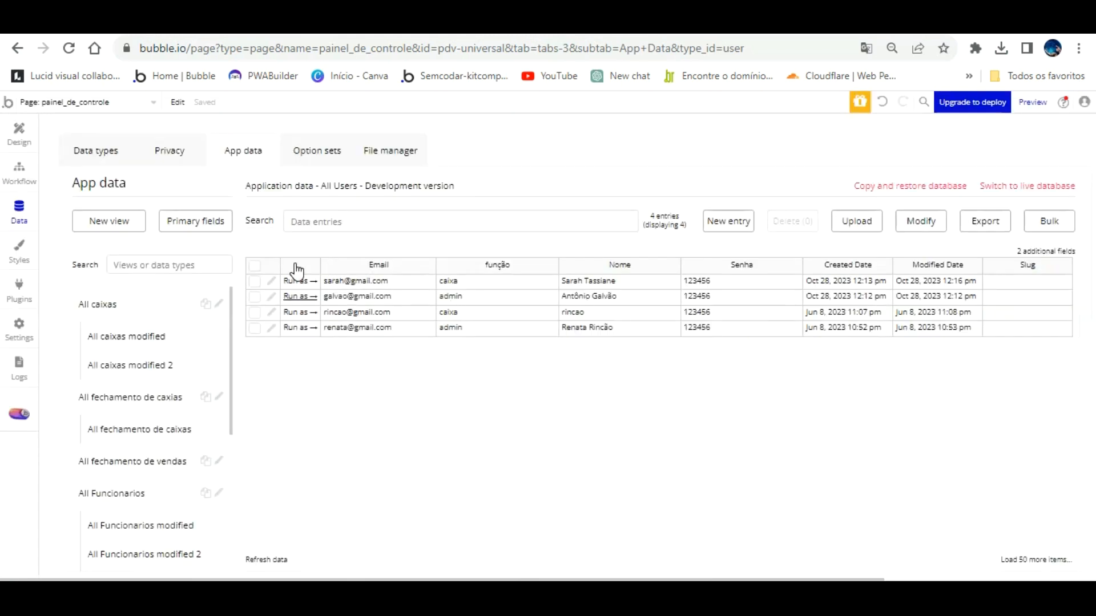
pyautogui.click(294, 292)
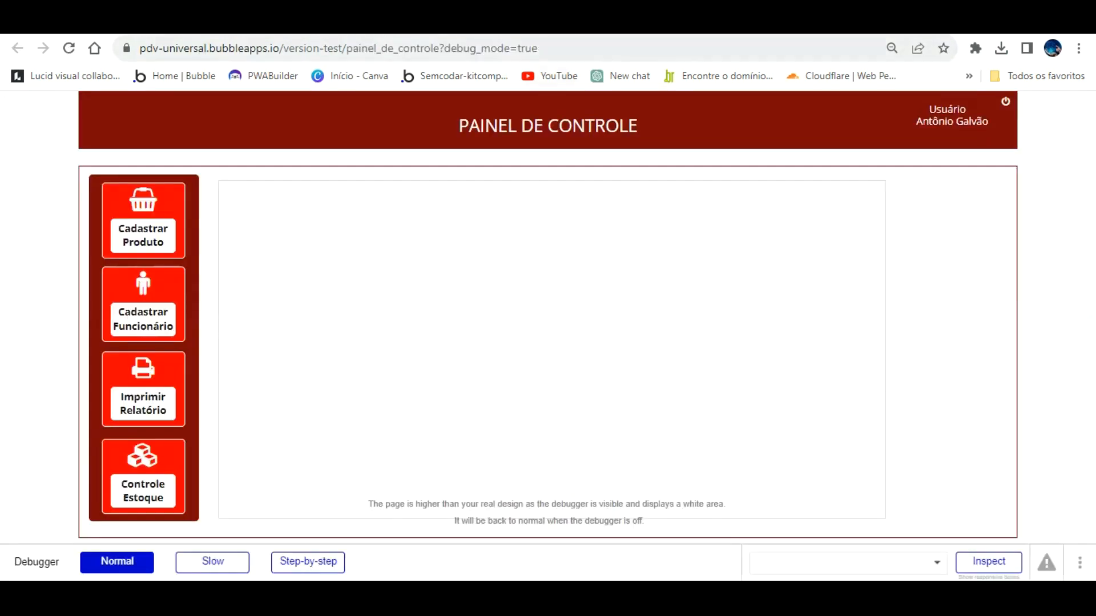
# Reload the control panel with debug_mode set to false in the URL.
pyautogui.doubleClick(563, 48)
pyautogui.write('false')
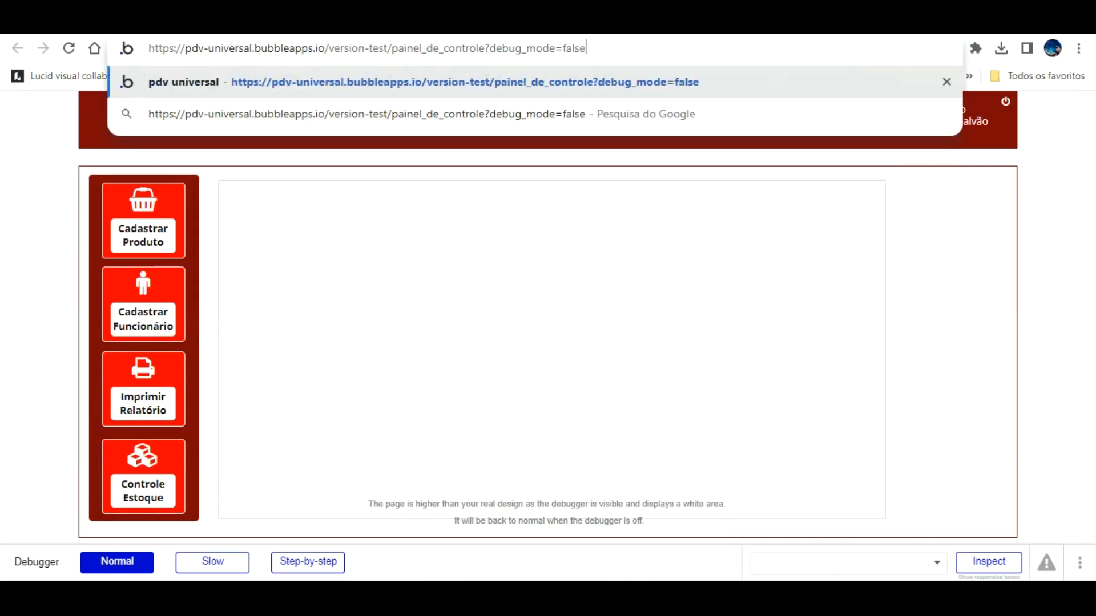
pyautogui.press('Return')
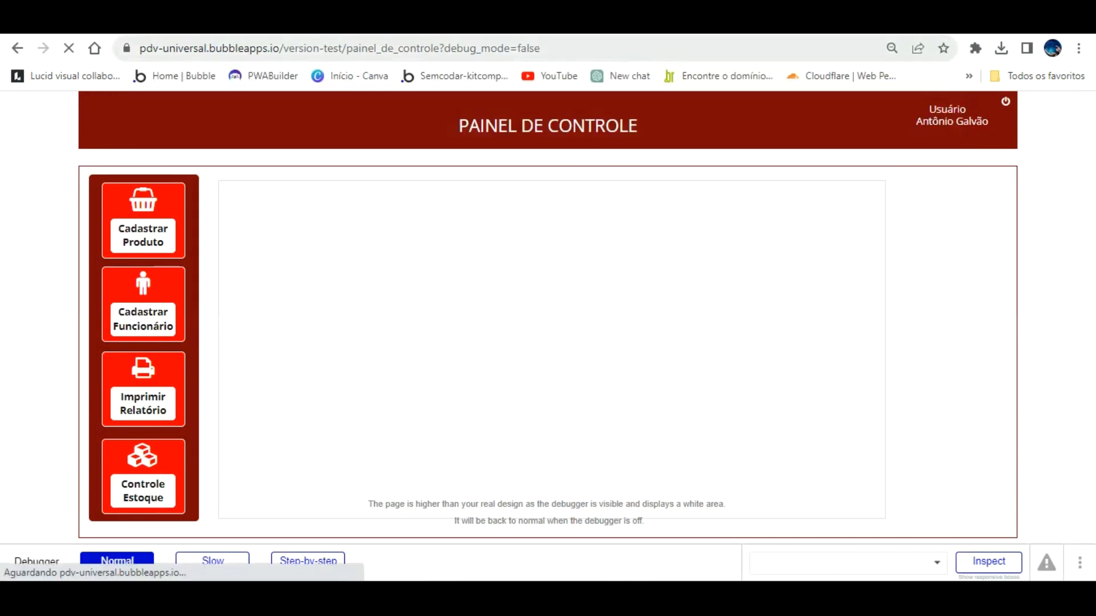
# Try the Cadastrar Produto, Controle Estoque and Cadastrar Funcionário buttons, then return to the editor.
pyautogui.click(170, 201)
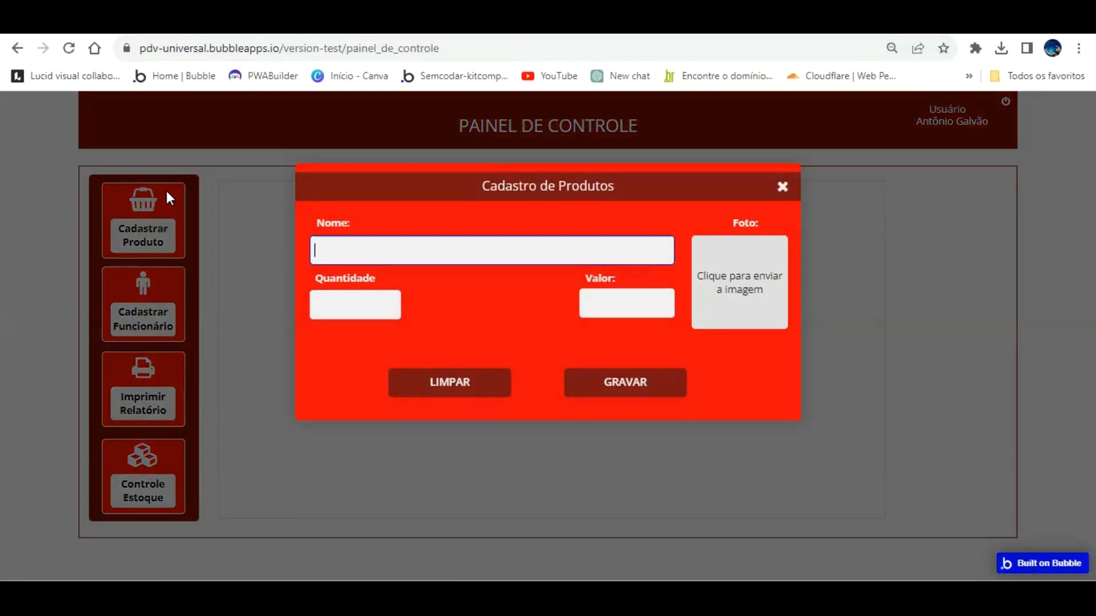
pyautogui.click(279, 247)
pyautogui.click(145, 468)
pyautogui.click(150, 317)
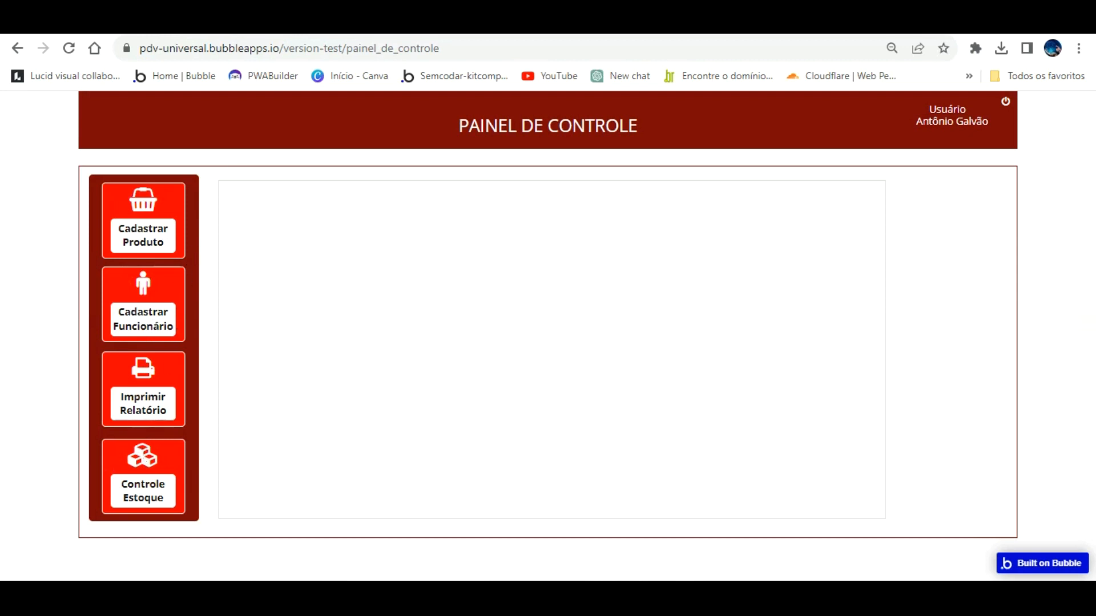
pyautogui.hotkey('ctrl', 'Tab')
# Duplicate the left side menu group and place the copy along the page's right edge.
pyautogui.click(19, 134)
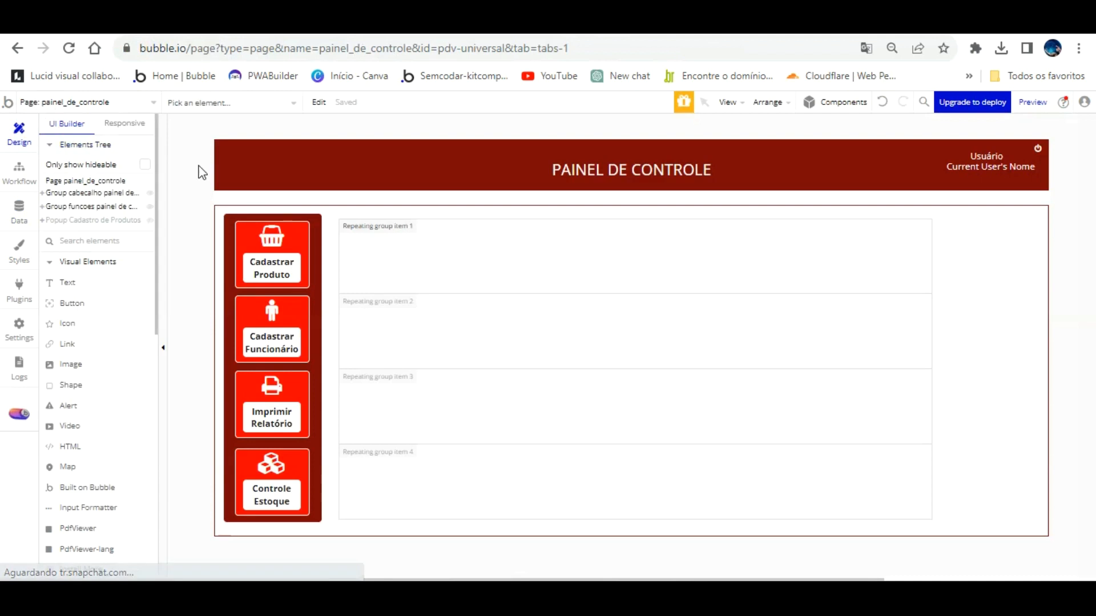
pyautogui.click(314, 212)
pyautogui.hotkey('ctrl', 'c')
pyautogui.hotkey('ctrl', 'v')
pyautogui.moveTo(319, 214); pyautogui.dragTo(1030, 214)
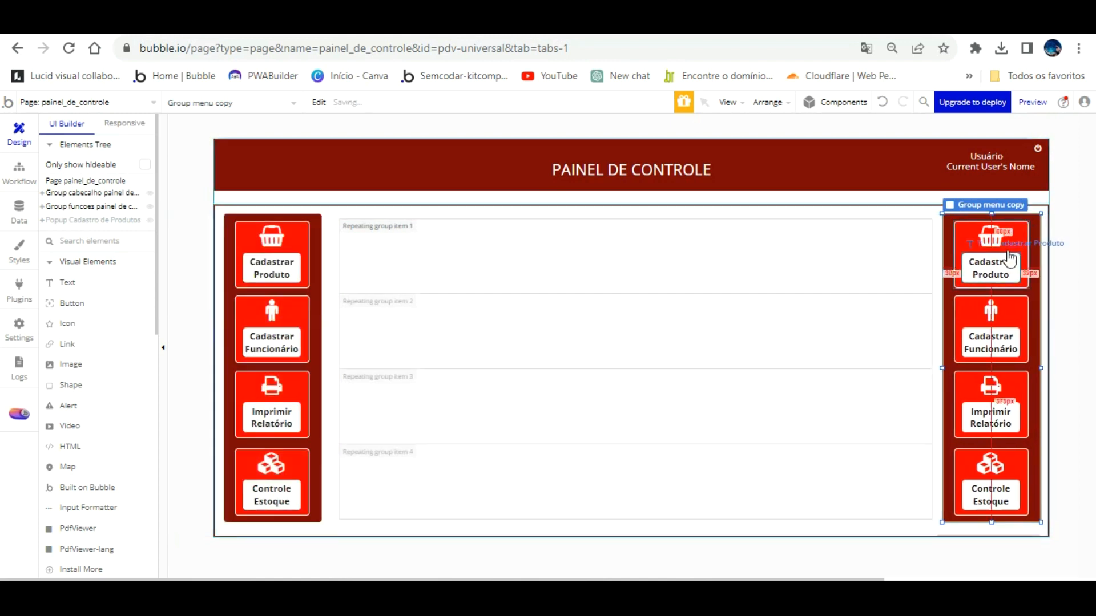
# Delete the copy's Controle Estoque and Imprimir Relatório cards with their labels and icons.
pyautogui.click(999, 489)
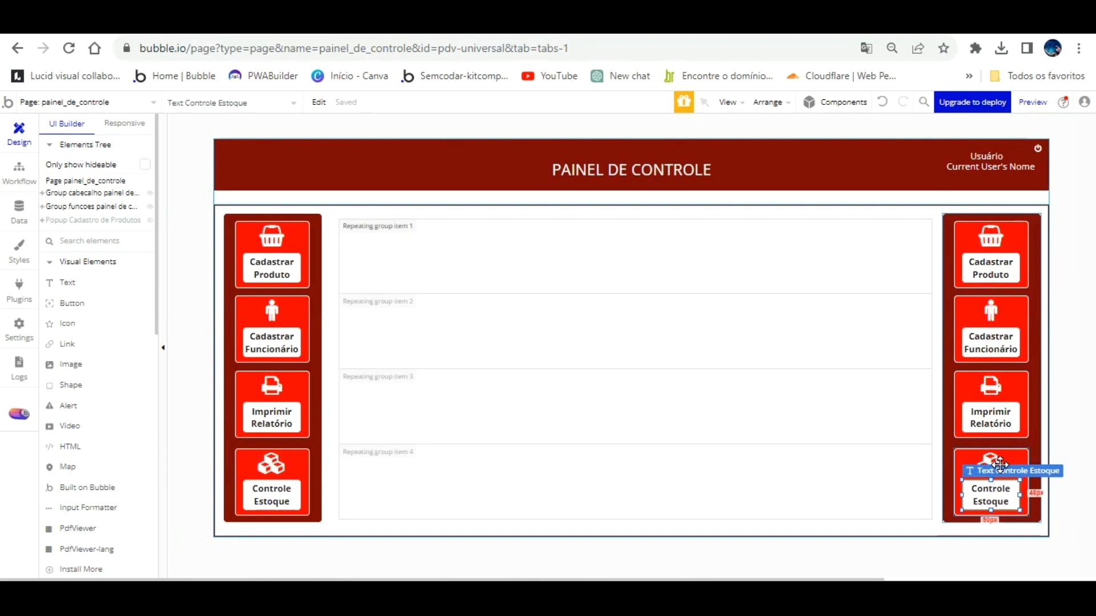
pyautogui.press('Delete')
pyautogui.click(998, 466)
pyautogui.press('Delete')
pyautogui.click(992, 453)
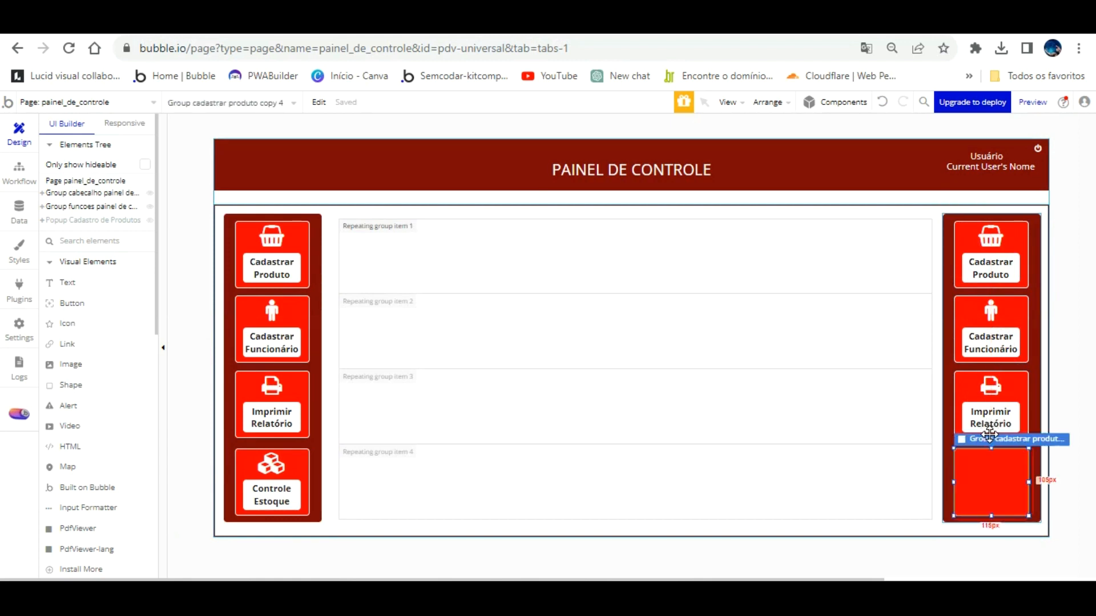
pyautogui.press('Delete')
pyautogui.click(989, 414)
pyautogui.press('Delete')
pyautogui.click(989, 385)
pyautogui.press('Delete')
pyautogui.click(978, 395)
pyautogui.press('Delete')
# Delete the copy's Cadastrar Funcionário card with its label and person icon.
pyautogui.click(983, 346)
pyautogui.press('Delete')
pyautogui.click(989, 308)
pyautogui.press('Delete')
pyautogui.click(988, 294)
pyautogui.press('Delete')
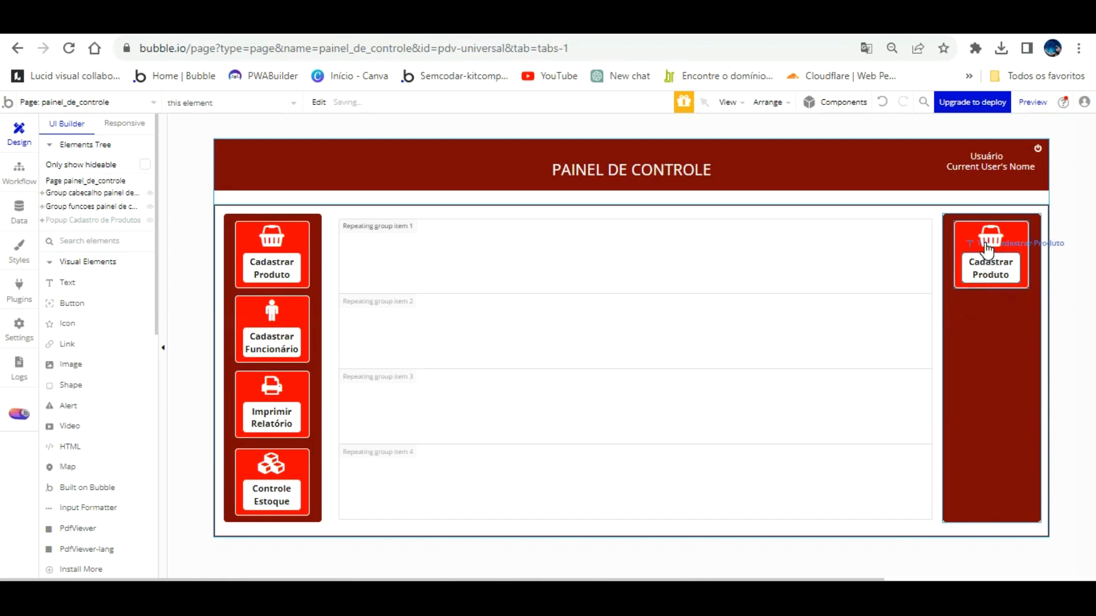
# Relabel the copy's remaining card 'Relatório Dashboard' and give it a signal-bars icon.
pyautogui.doubleClick(991, 268)
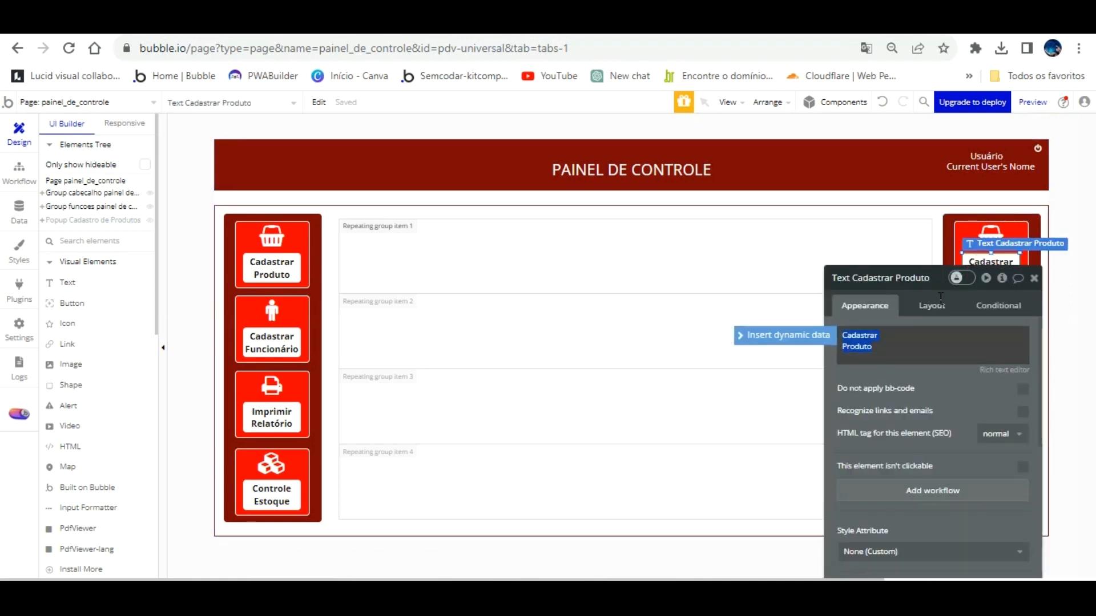
pyautogui.write('Relatório')
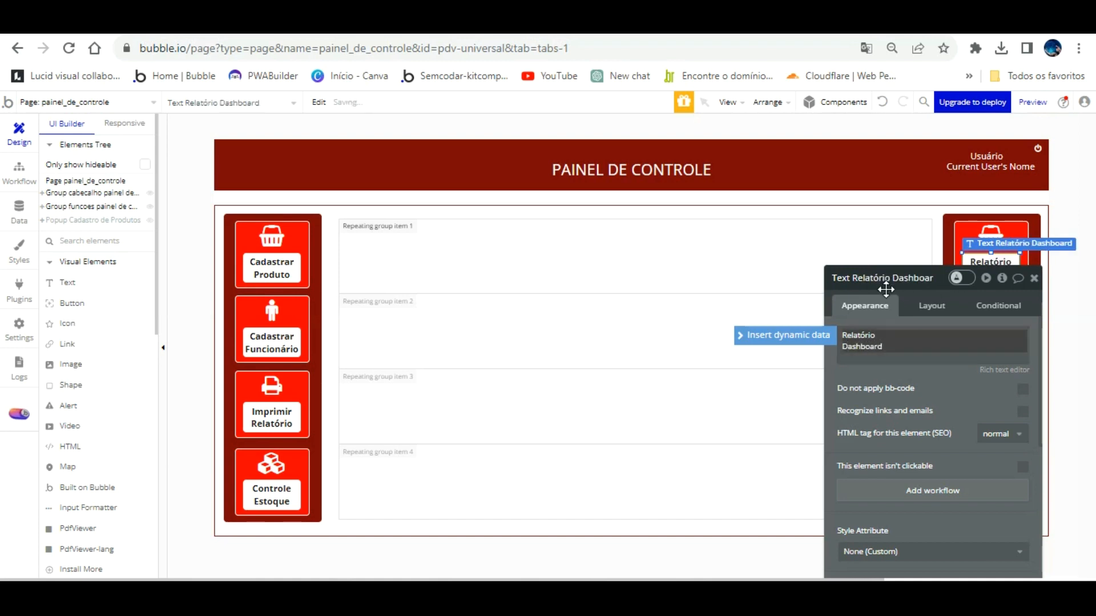
pyautogui.moveTo(885, 289); pyautogui.dragTo(690, 286)
pyautogui.click(991, 238)
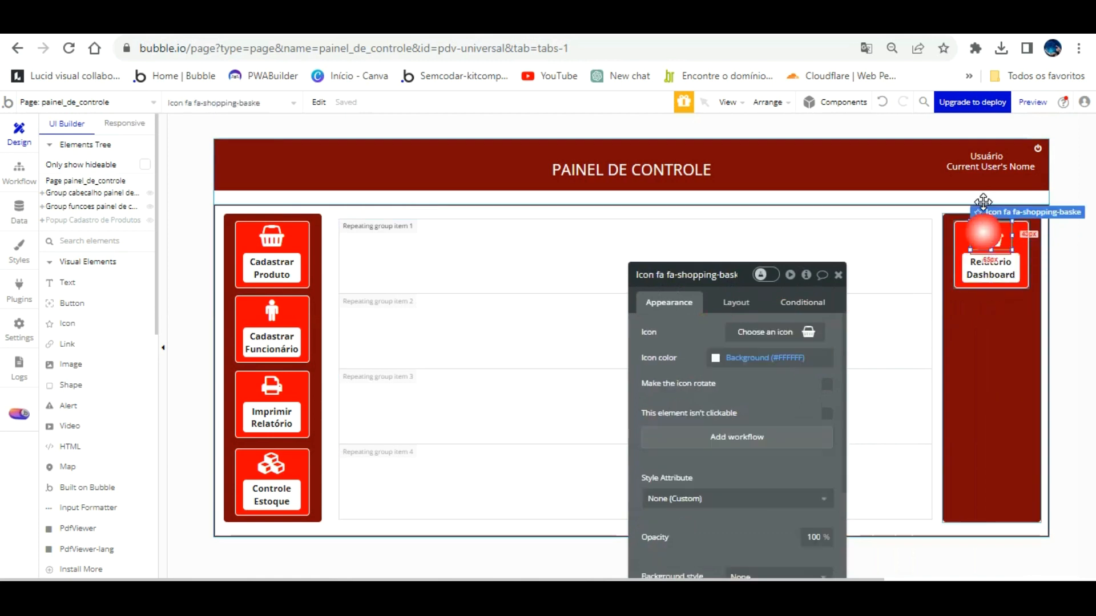
pyautogui.click(807, 327)
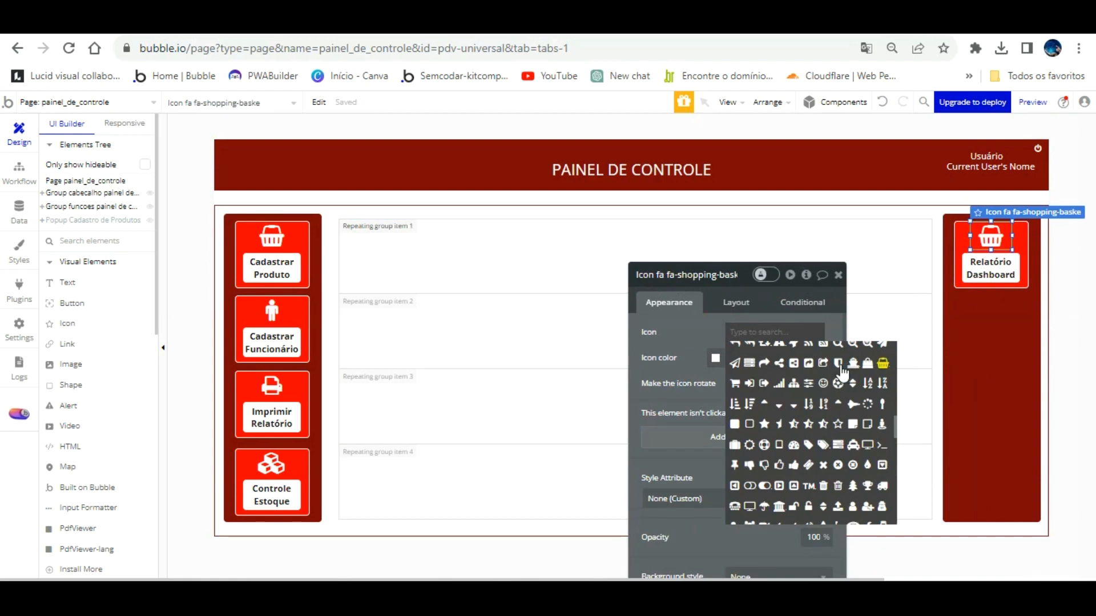
pyautogui.click(779, 381)
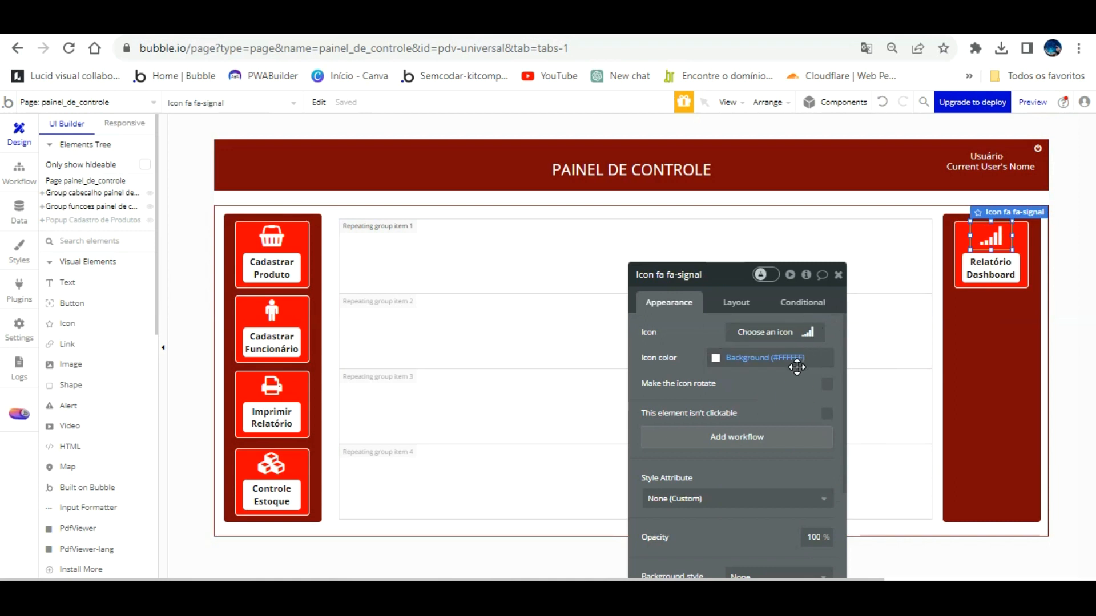
pyautogui.click(925, 336)
pyautogui.click(991, 318)
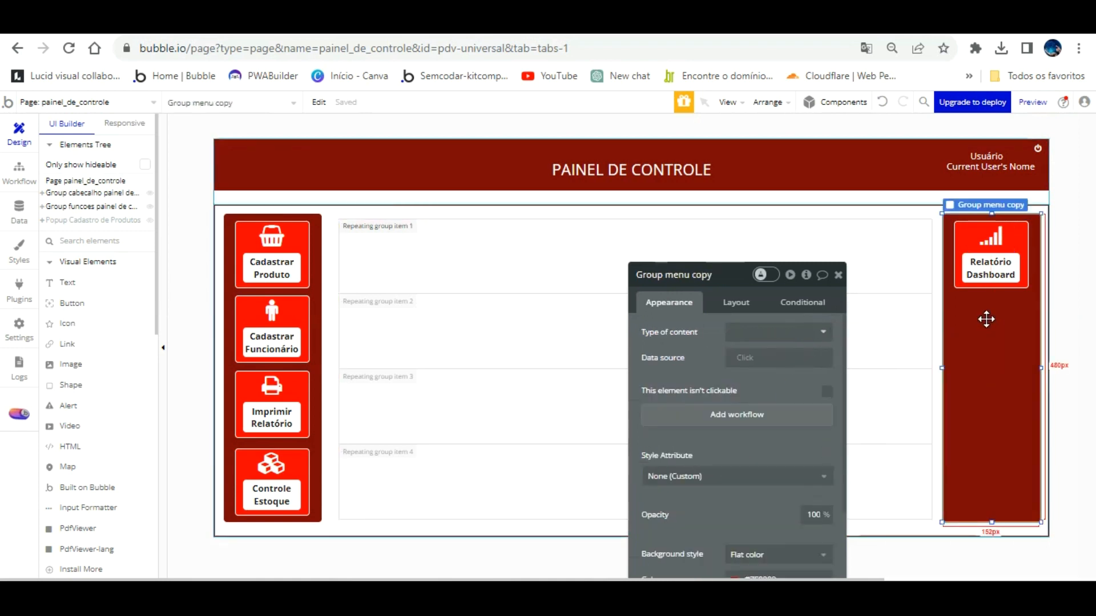
# Stay on painel_de_controle and select its central repeating group.
pyautogui.click(139, 101)
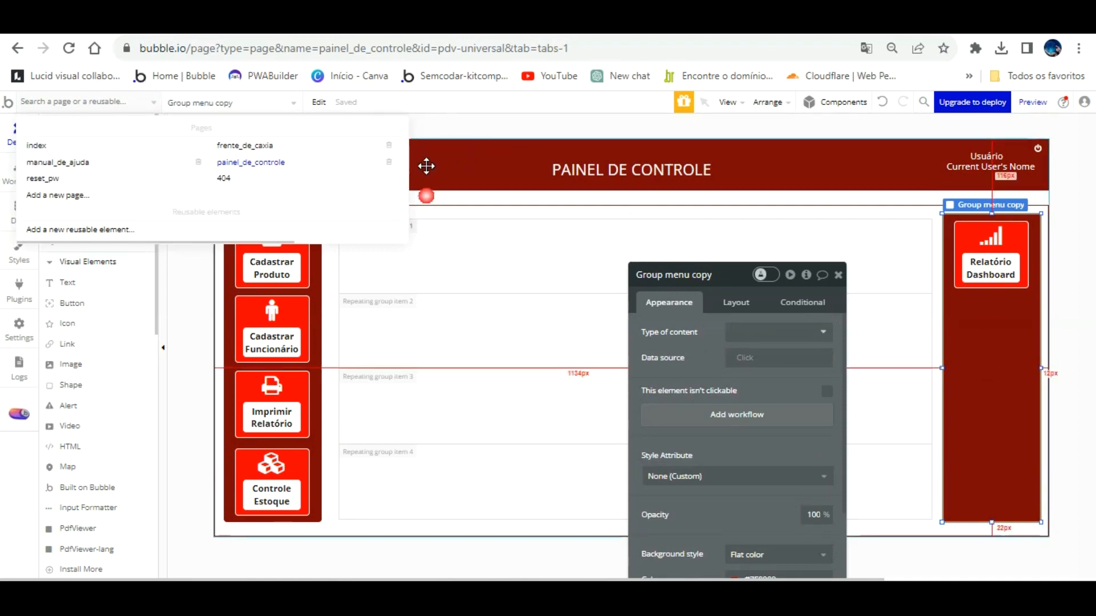
pyautogui.click(426, 195)
pyautogui.click(838, 275)
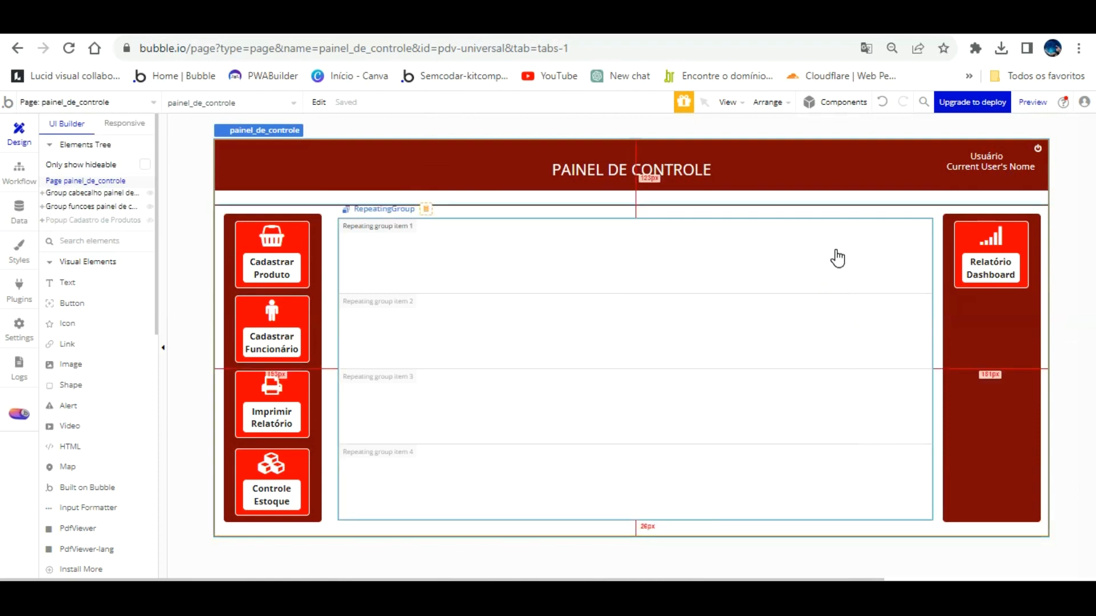
pyautogui.click(367, 224)
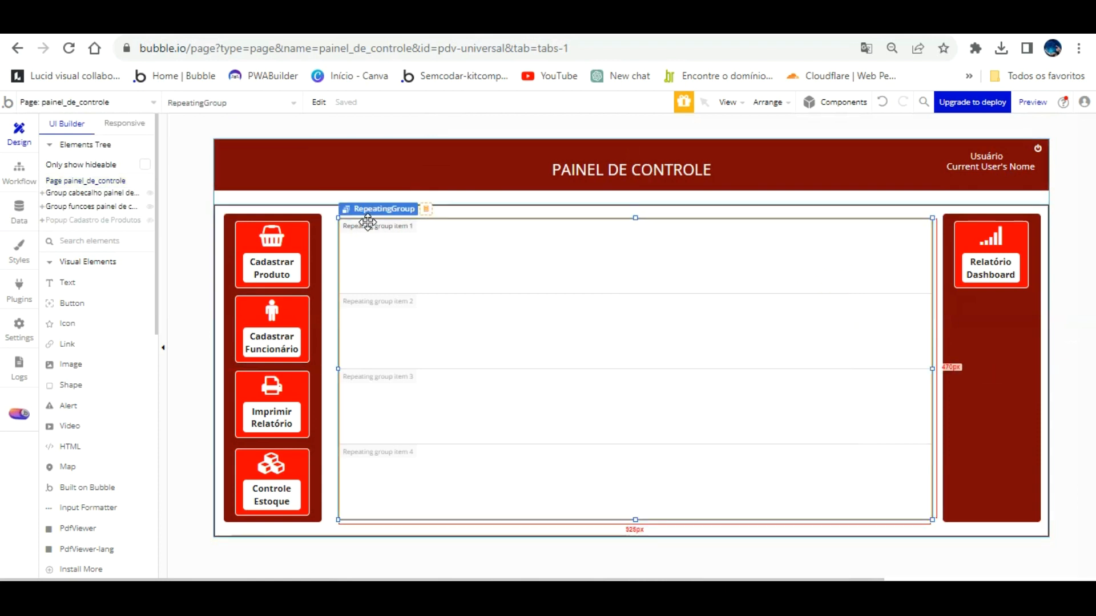
# Review the repeating group's settings (4 rows, 1 column), then bring up the page list.
pyautogui.doubleClick(448, 228)
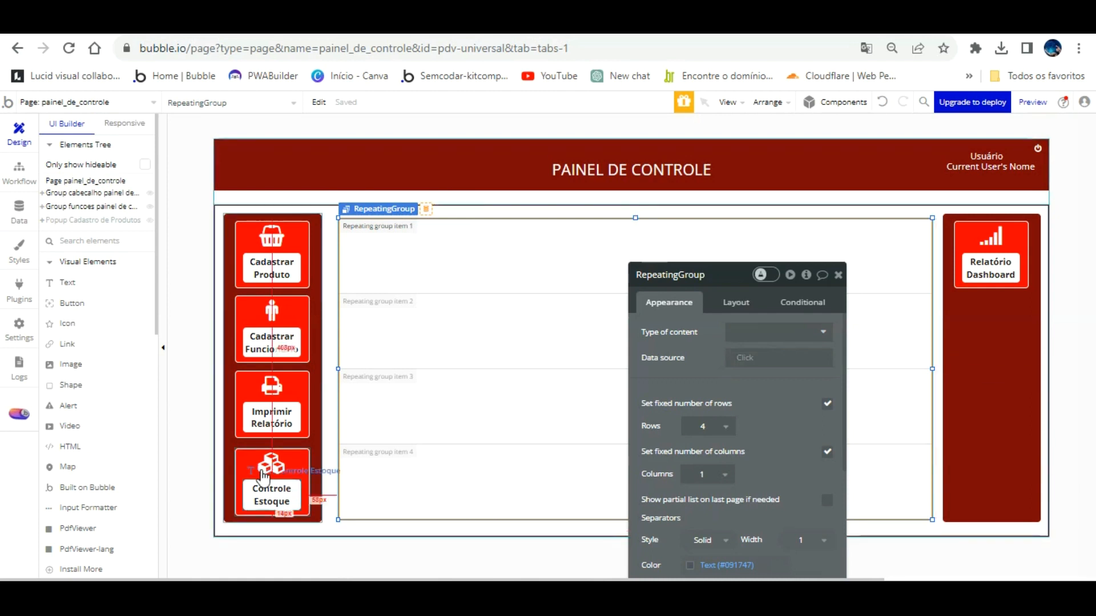
pyautogui.click(914, 272)
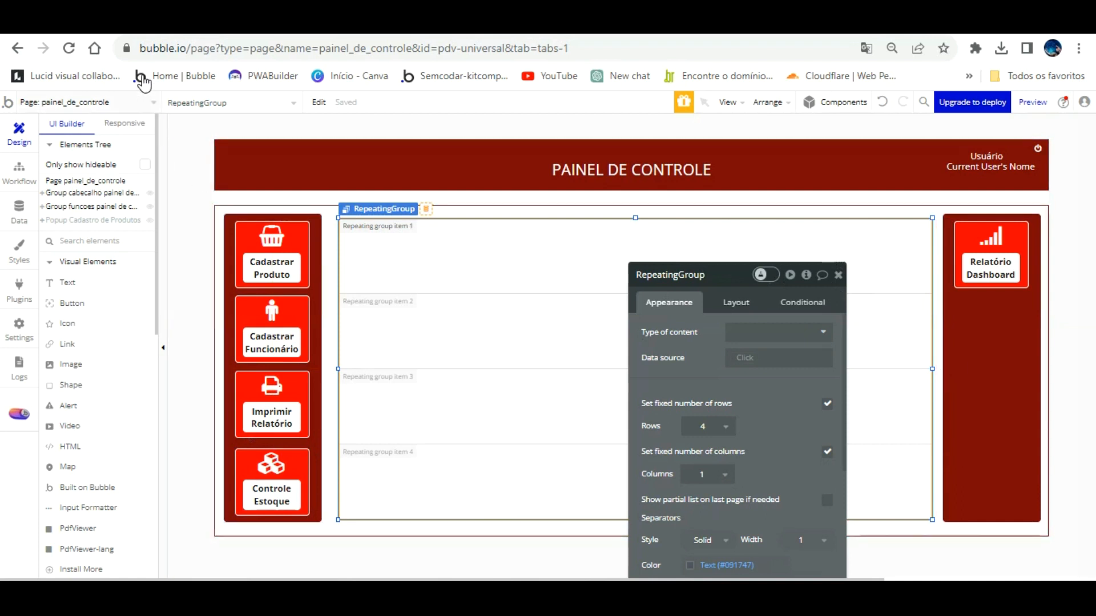
pyautogui.click(146, 101)
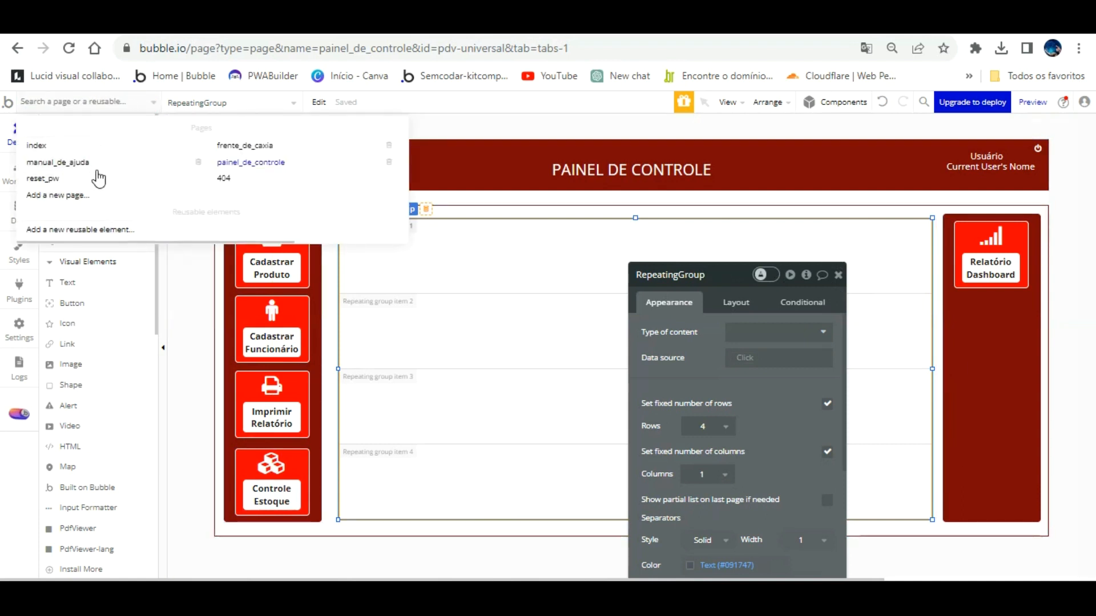
# Add a new page 'dashboard' with Clone from set to painel_de_controle.
pyautogui.click(106, 197)
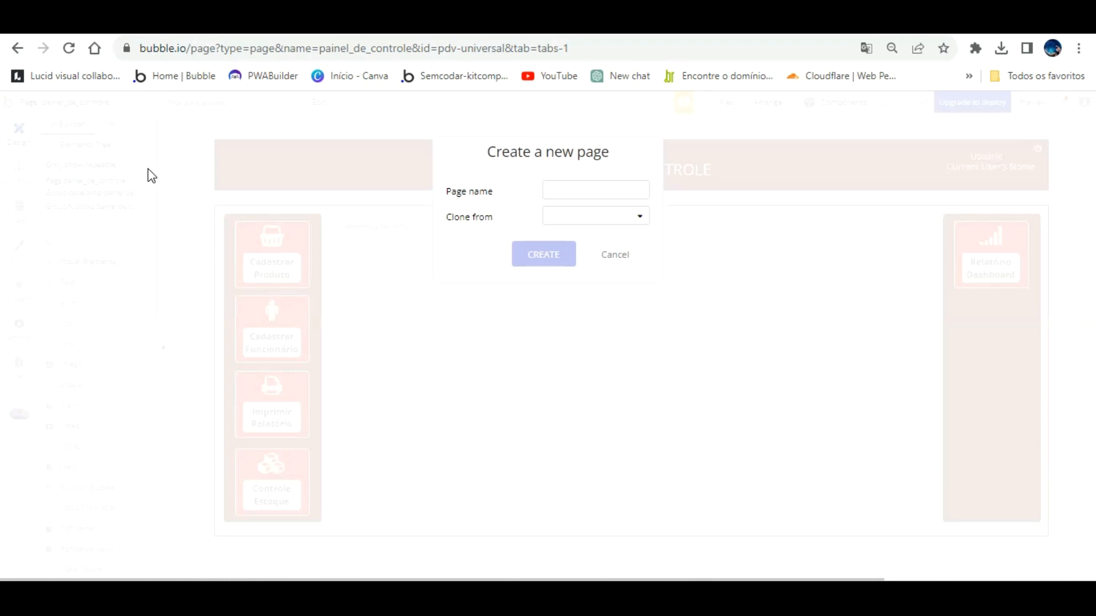
pyautogui.click(552, 190)
pyautogui.write('dashboard')
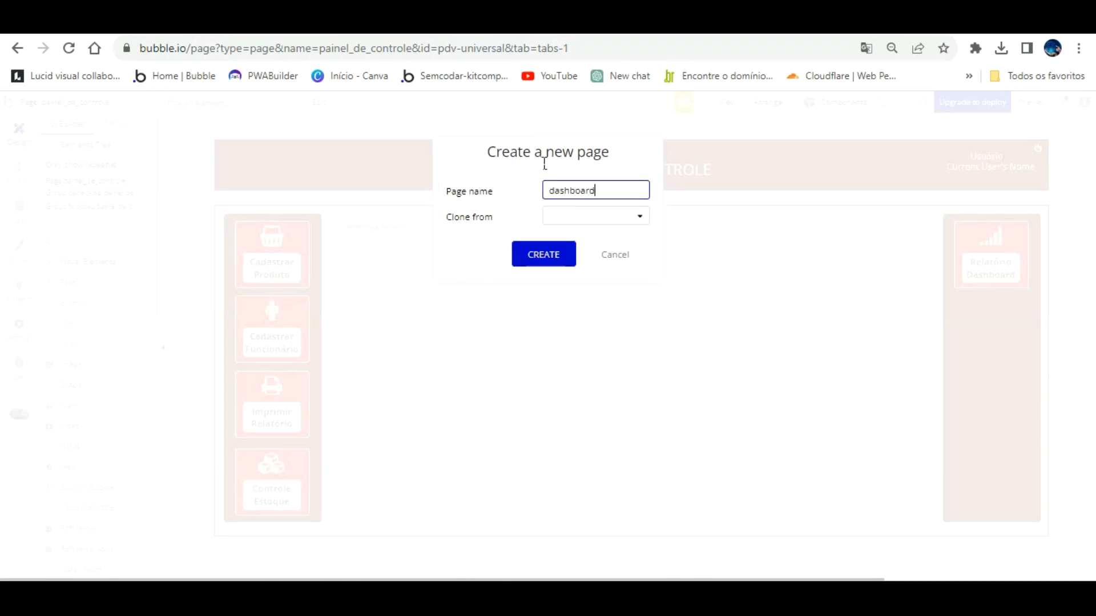
pyautogui.press('Tab')
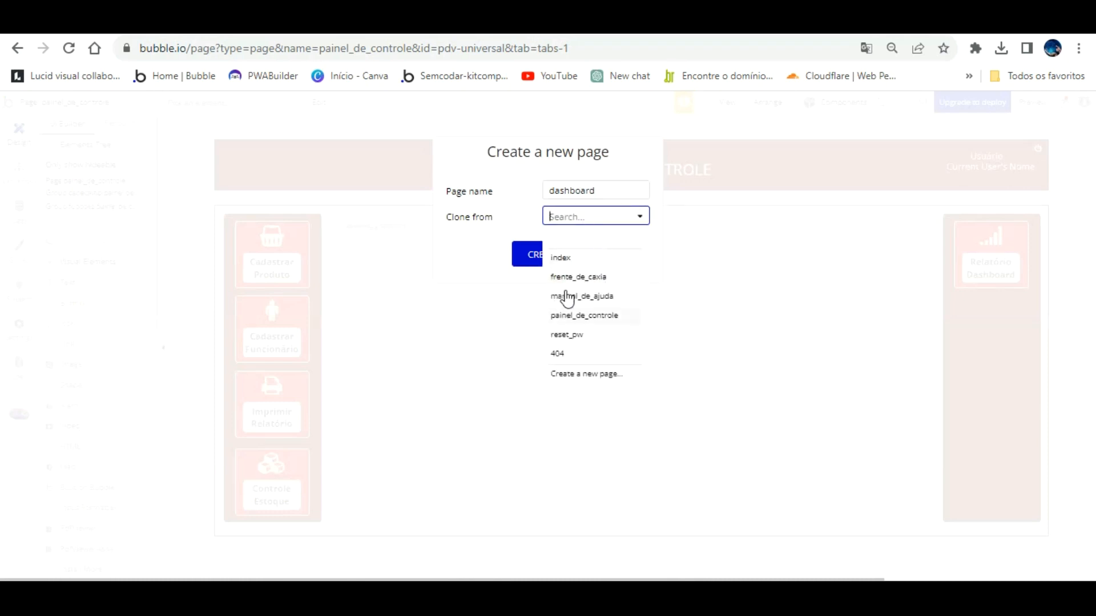
pyautogui.click(593, 315)
pyautogui.click(550, 251)
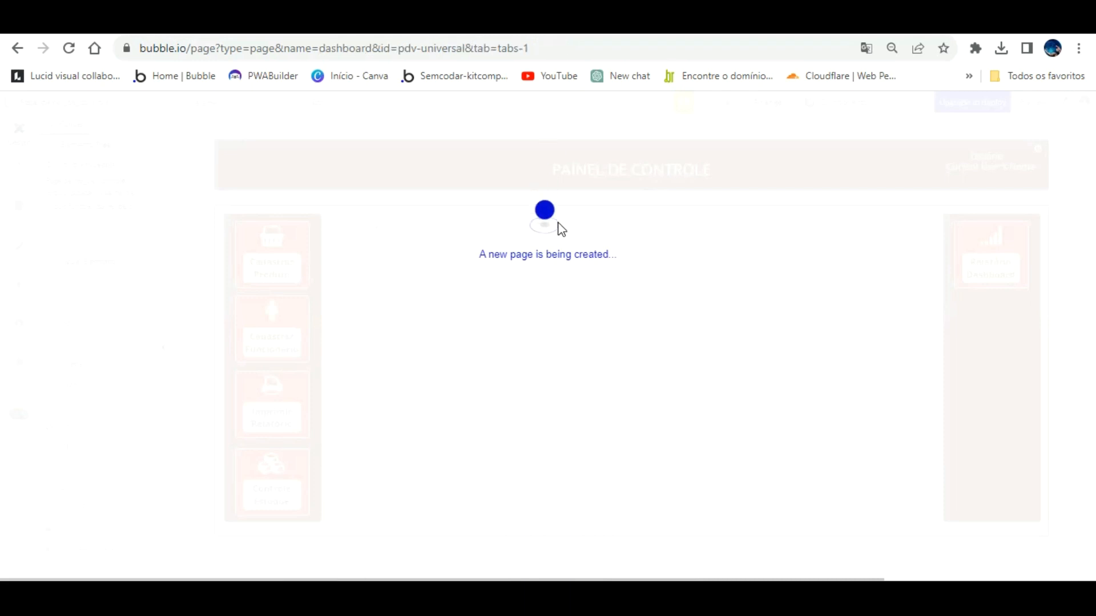
# Replace the PAINEL DE CONTROLE header text with 'DASHBOARD VENDAS' in its Appearance box.
pyautogui.click(699, 156)
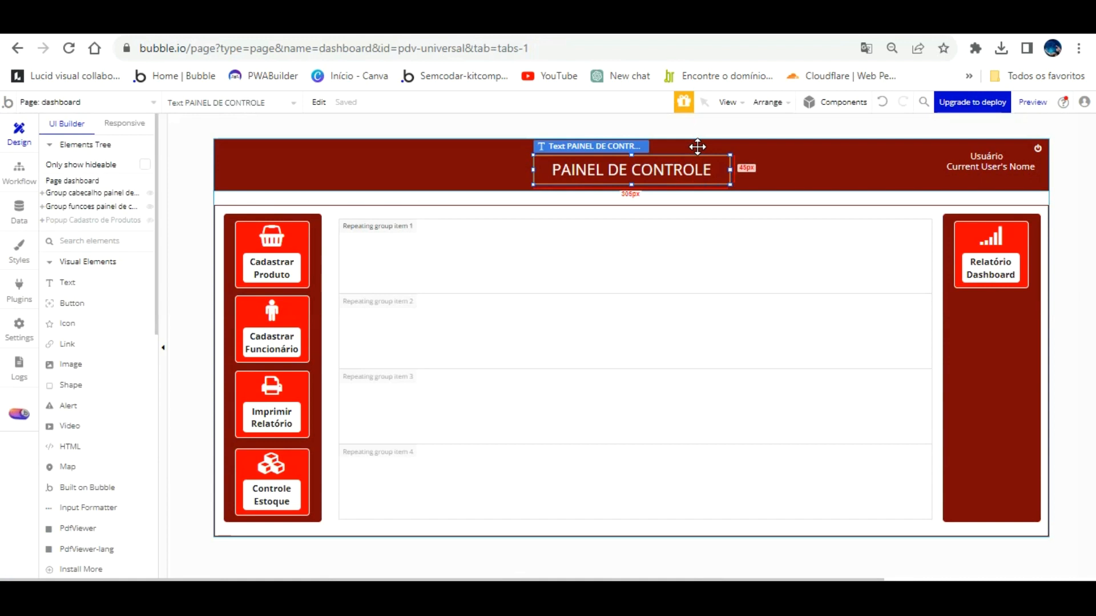
pyautogui.doubleClick(706, 167)
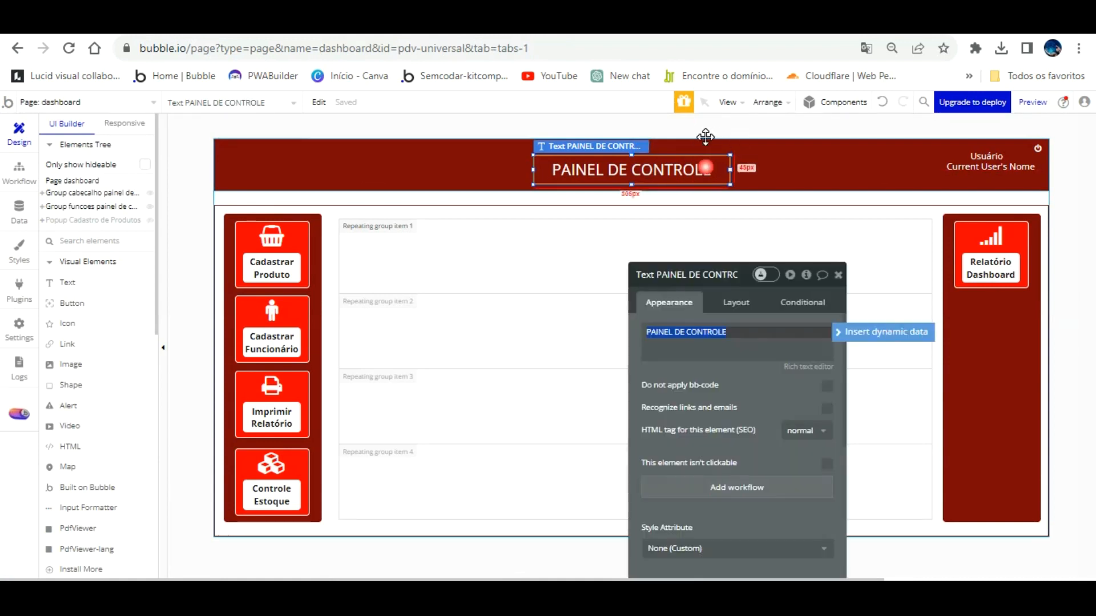
pyautogui.write('RELATÓRIO VE NDAS')
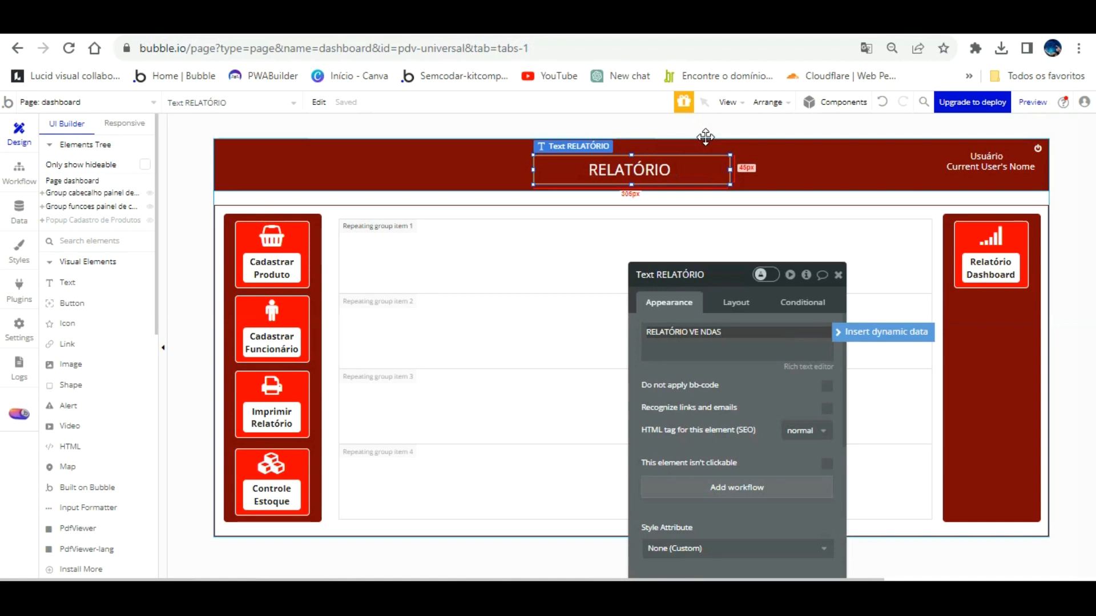
pyautogui.click(664, 170)
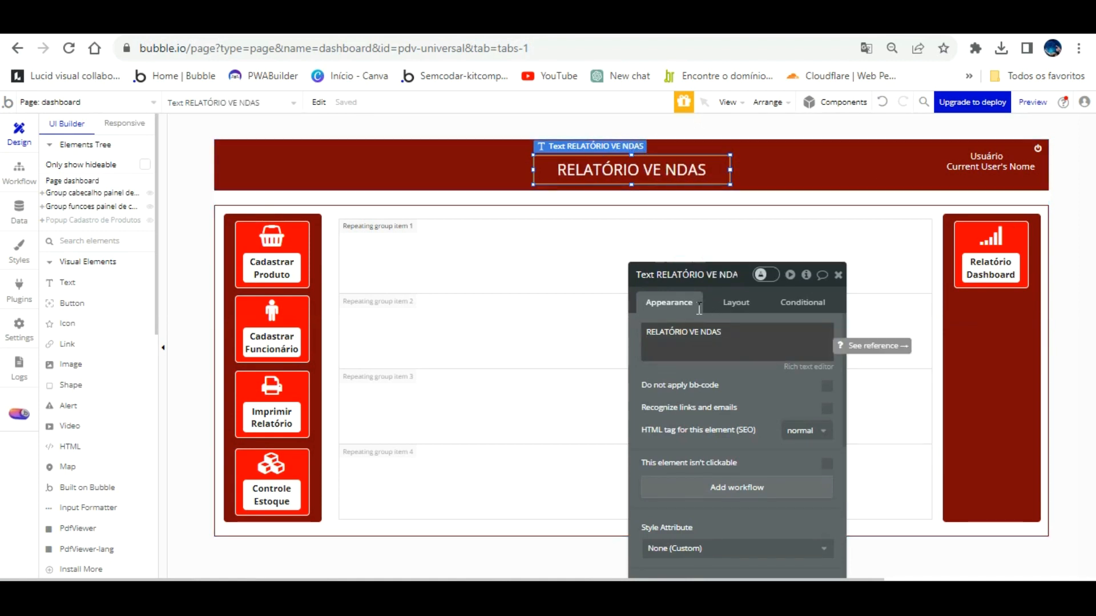
pyautogui.click(701, 331)
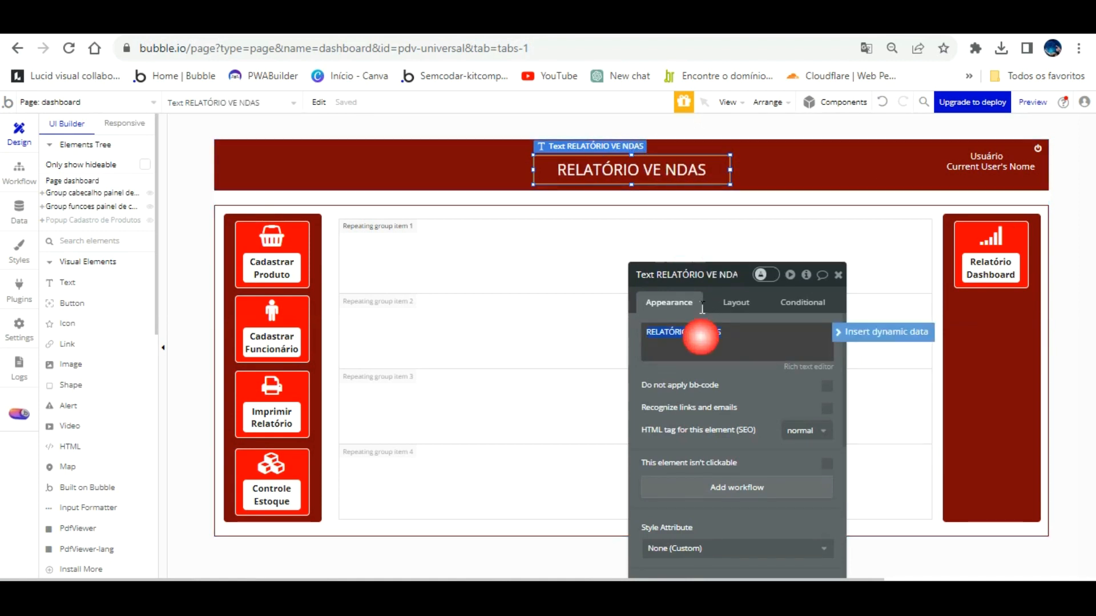
pyautogui.click(693, 340)
pyautogui.click(724, 332)
pyautogui.click(732, 332)
pyautogui.press('BackSpace')
pyautogui.press('BackSpace')
pyautogui.press('BackSpace')
pyautogui.press('BackSpace')
pyautogui.press('BackSpace')
pyautogui.press('BackSpace')
pyautogui.press('BackSpace')
pyautogui.press('BackSpace')
pyautogui.press('BackSpace')
pyautogui.press('BackSpace')
pyautogui.press('BackSpace')
pyautogui.press('BackSpace')
pyautogui.press('BackSpace')
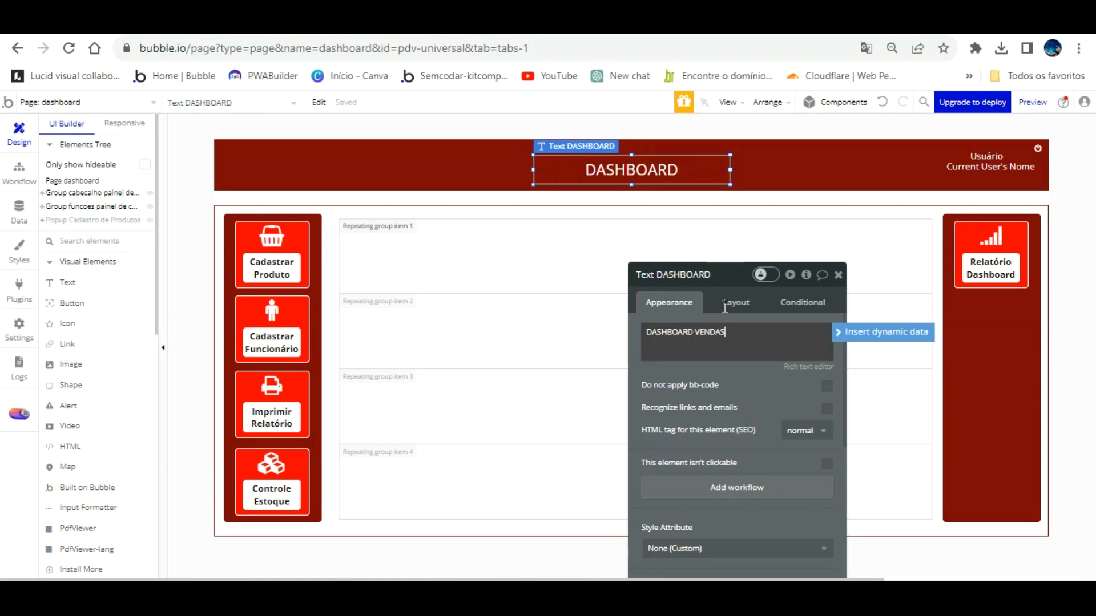
# Delete the right-hand Relatório Dashboard panel and the central repeating group.
pyautogui.click(838, 253)
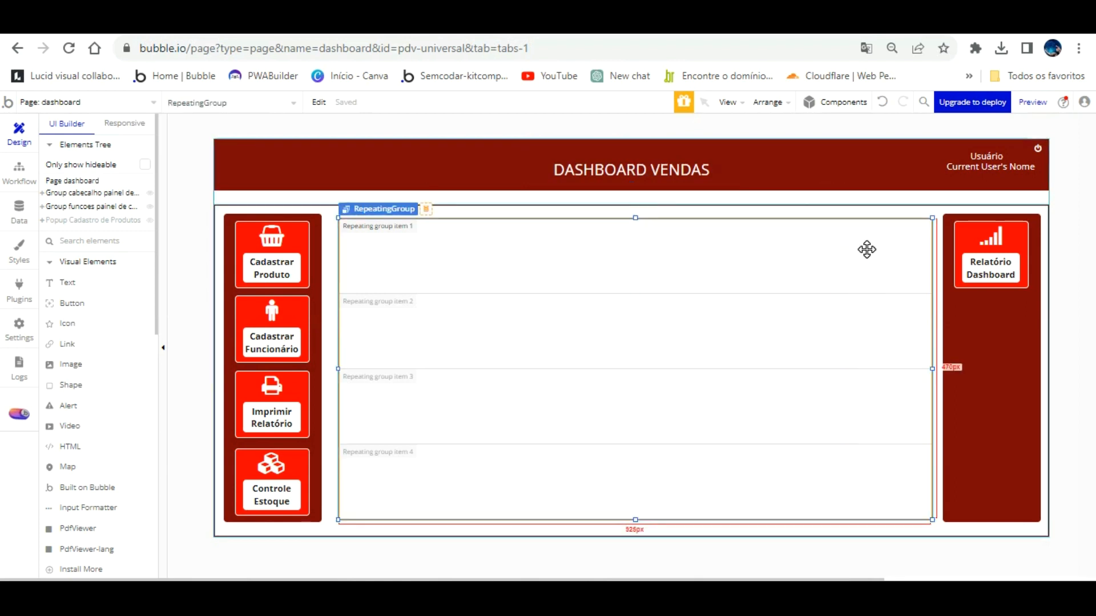
pyautogui.click(970, 283)
pyautogui.press('Delete')
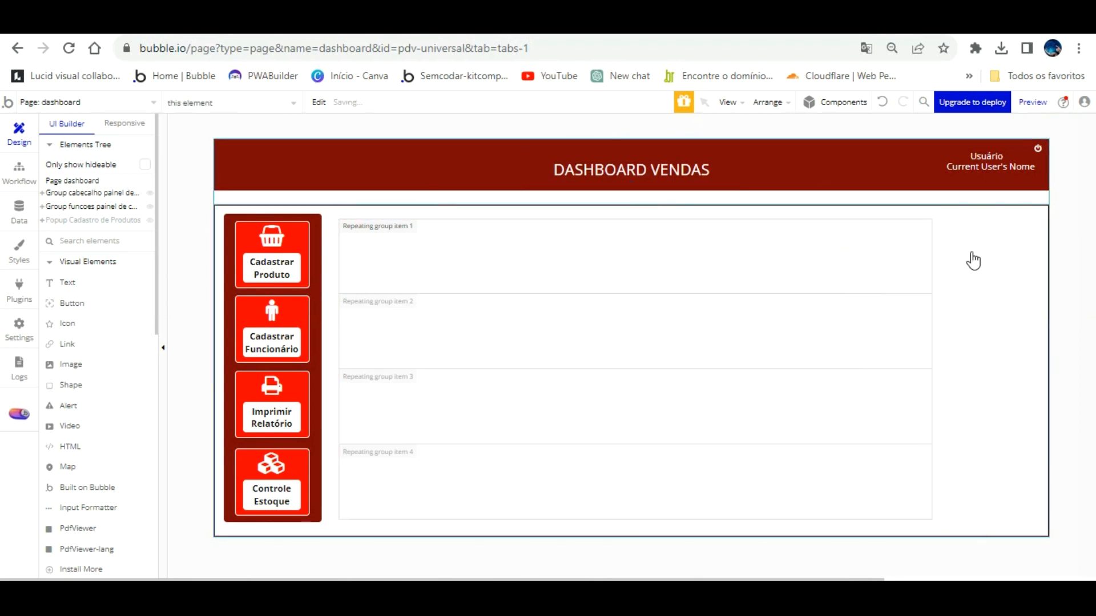
pyautogui.click(978, 268)
pyautogui.click(771, 271)
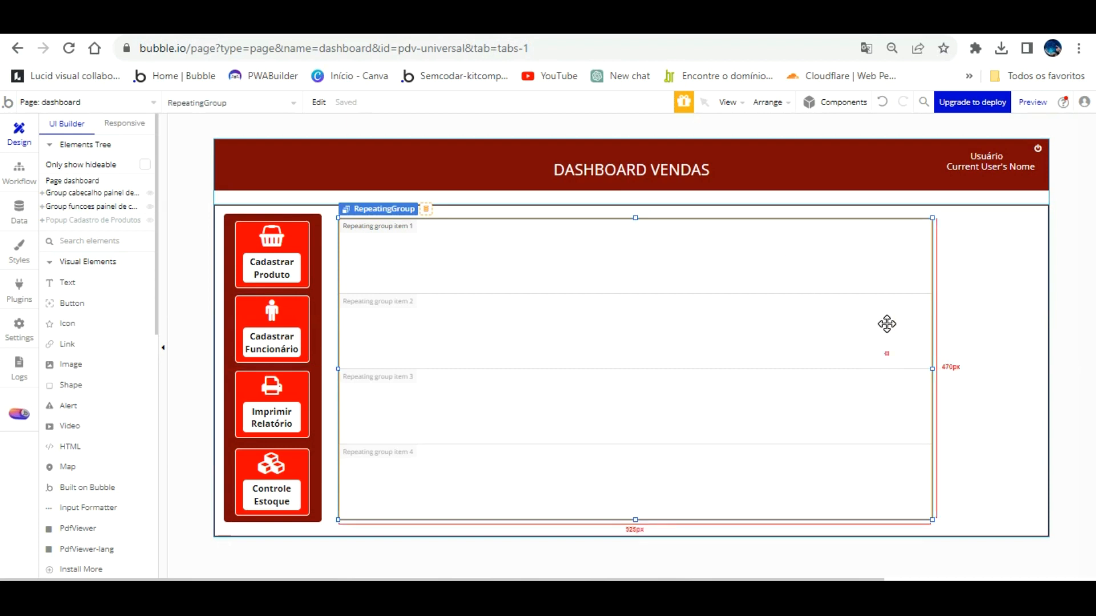
pyautogui.press('Delete')
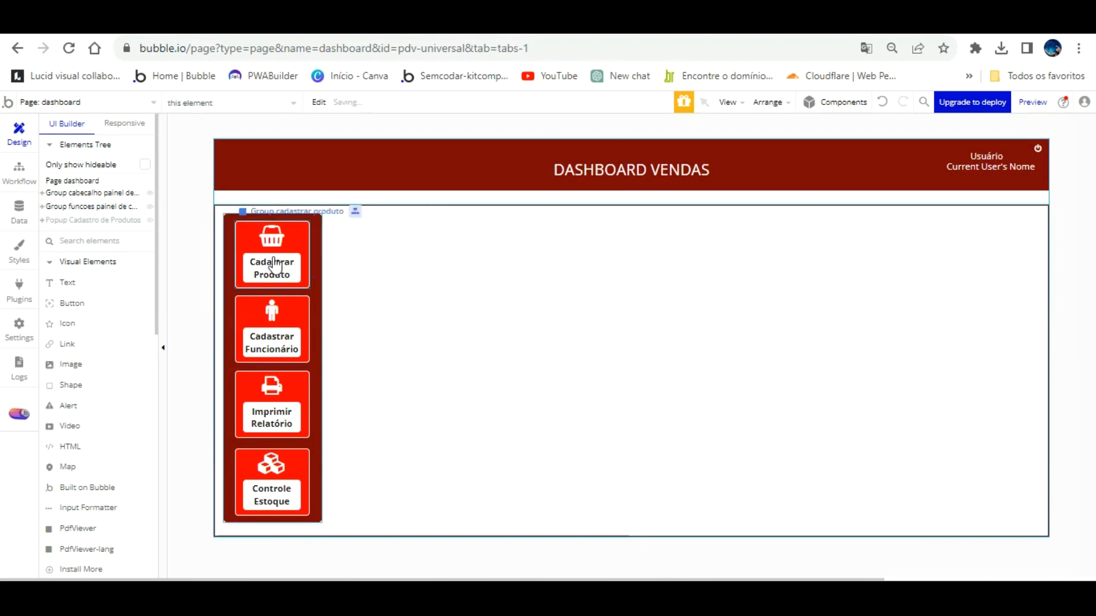
# Draw a large Group beside the sidebar, align and widen it, and name it 'Group dashboard vendas'.
pyautogui.click(380, 248)
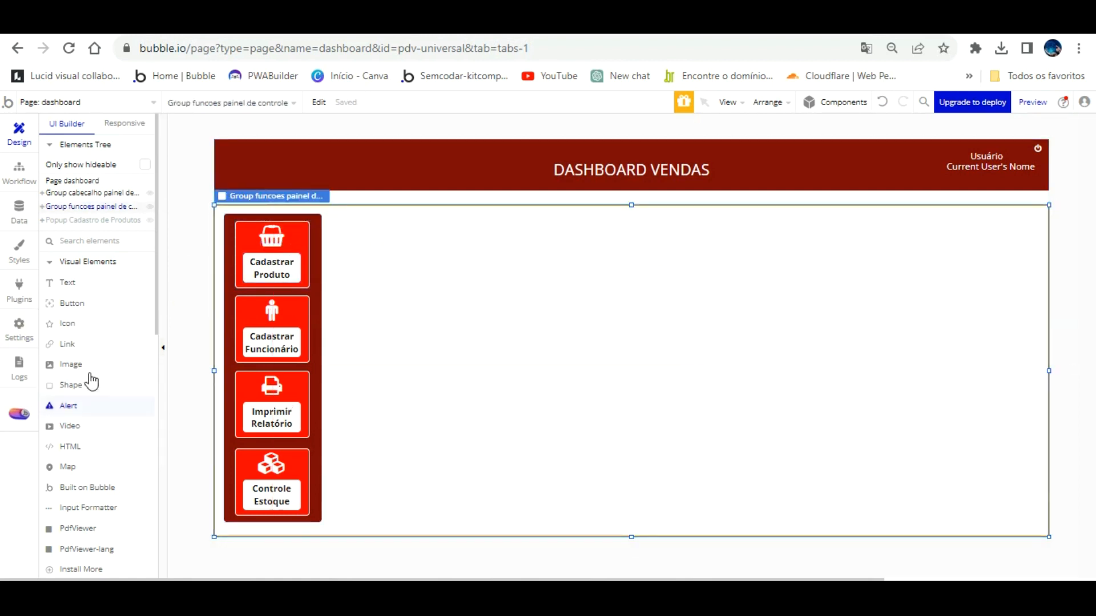
pyautogui.scroll(-3, 98, 424)
pyautogui.click(85, 450)
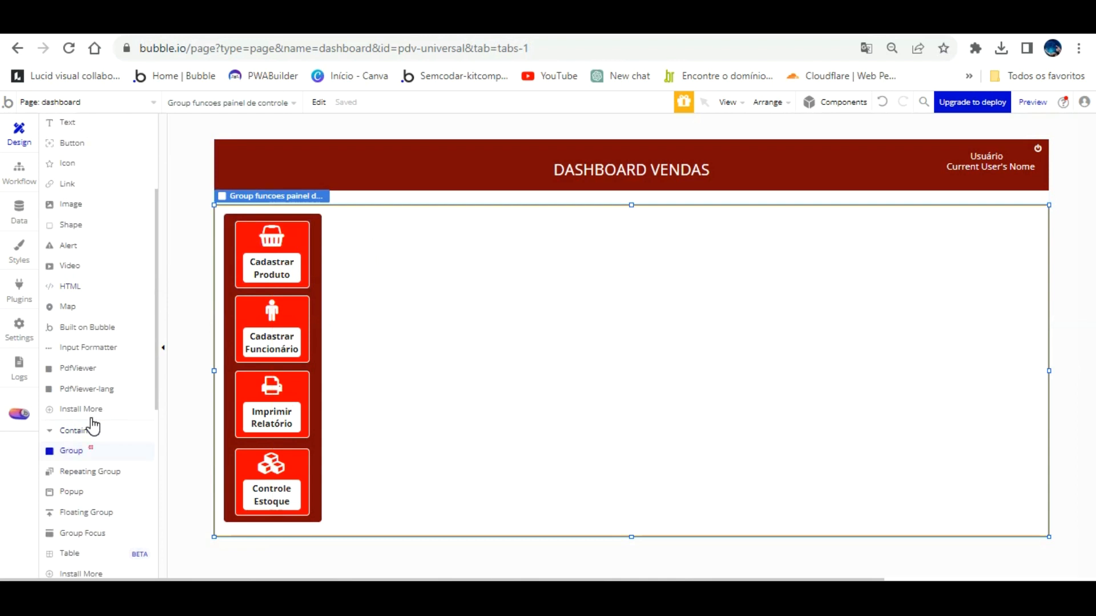
pyautogui.moveTo(329, 217)
pyautogui.mouseDown()
pyautogui.moveTo(384, 297)
pyautogui.moveTo(785, 436)
pyautogui.moveTo(998, 477)
pyautogui.moveTo(1027, 491)
pyautogui.moveTo(1026, 521)
pyautogui.mouseUp()
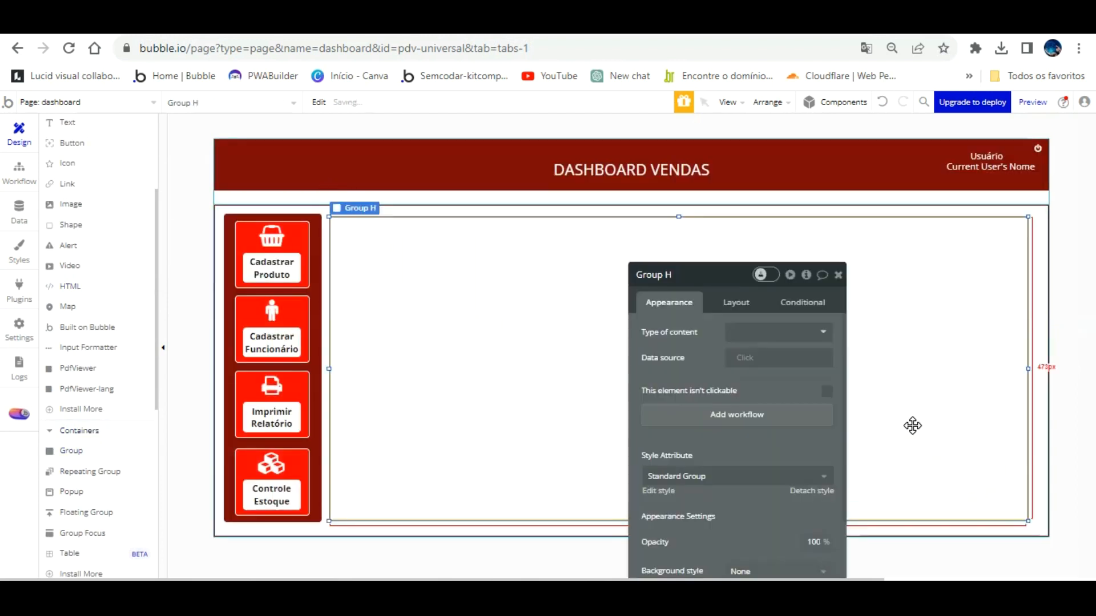
pyautogui.moveTo(913, 425); pyautogui.dragTo(913, 424)
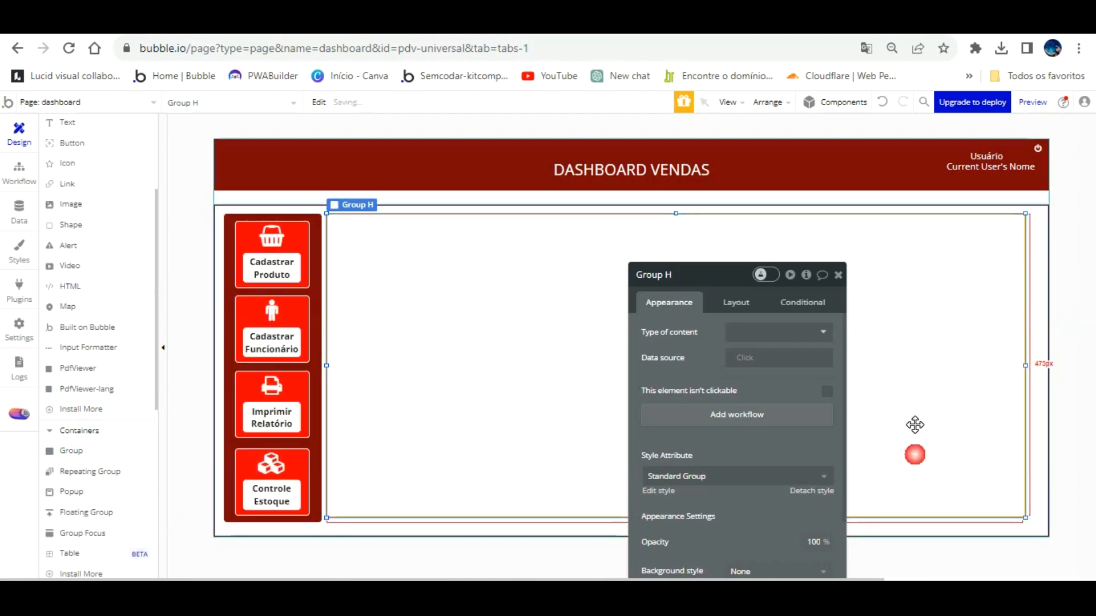
pyautogui.moveTo(1025, 335); pyautogui.dragTo(1037, 337)
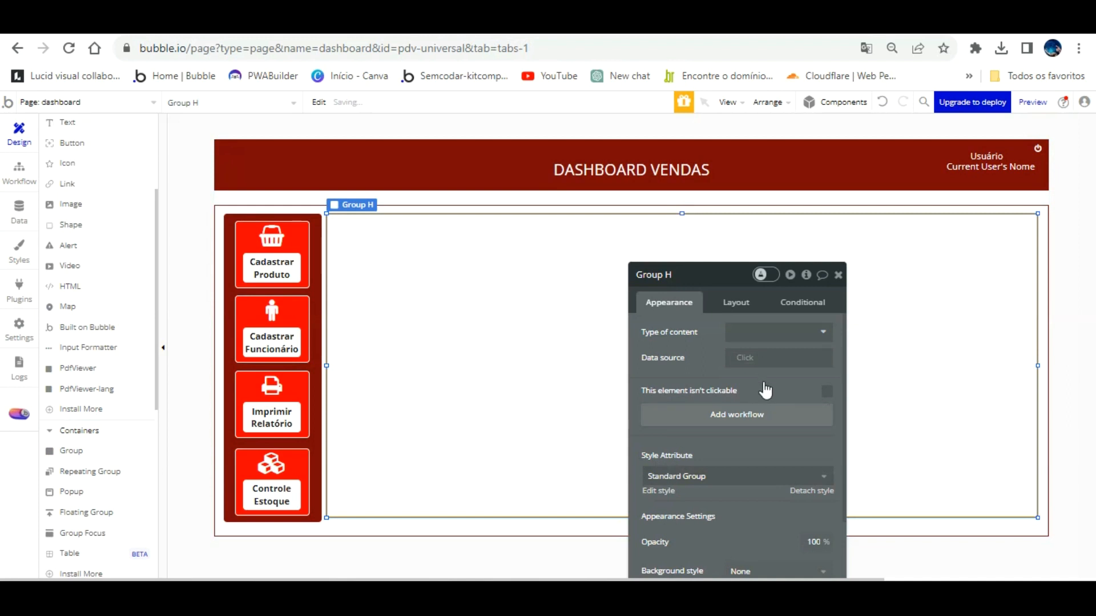
pyautogui.doubleClick(684, 267)
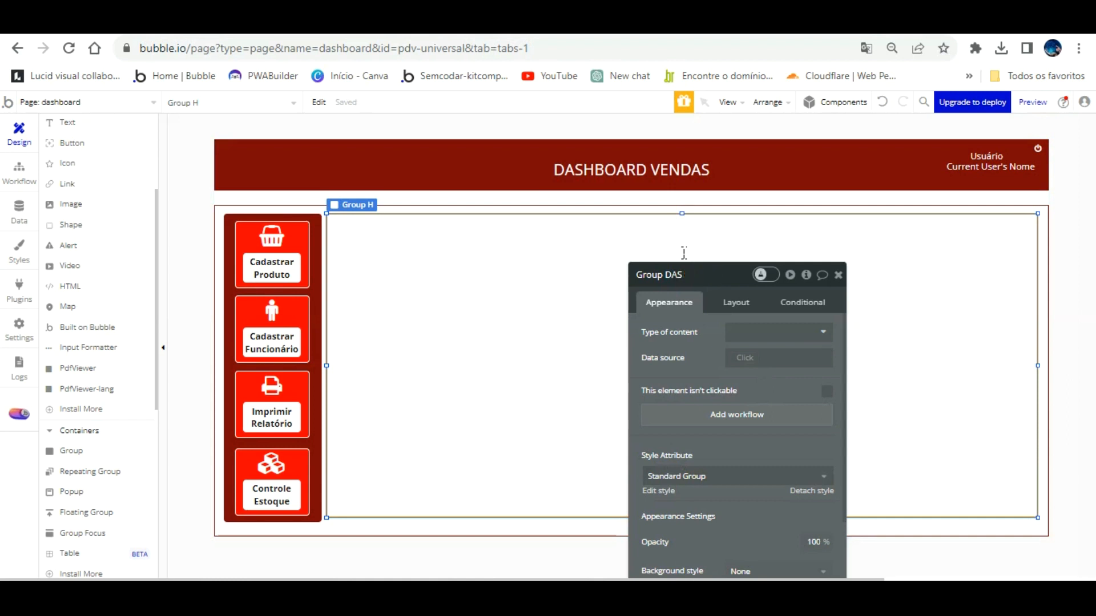
pyautogui.press('BackSpace')
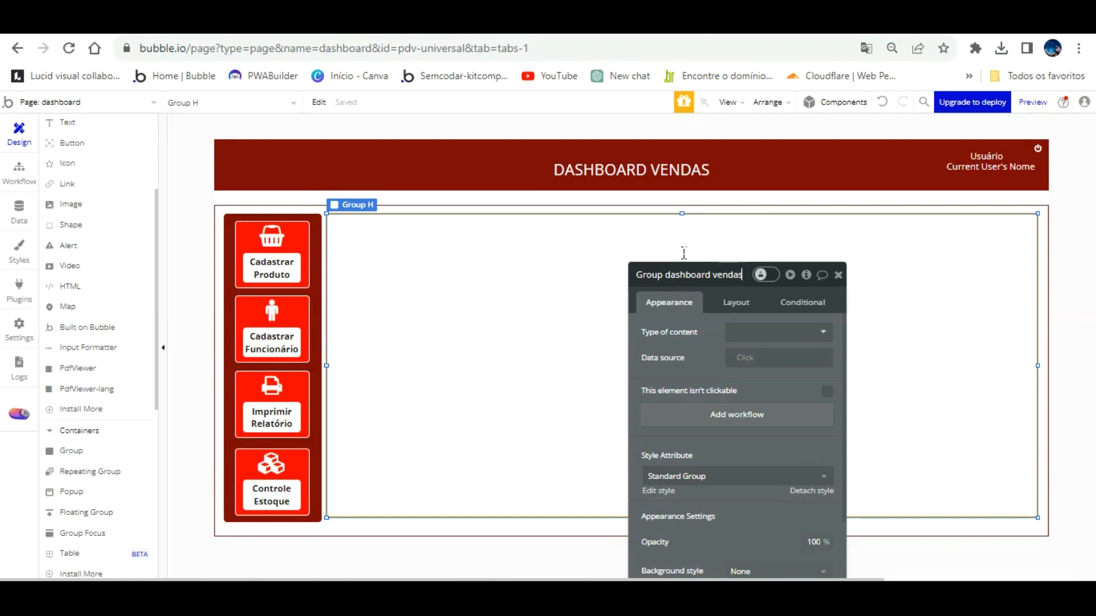
pyautogui.press('Tab')
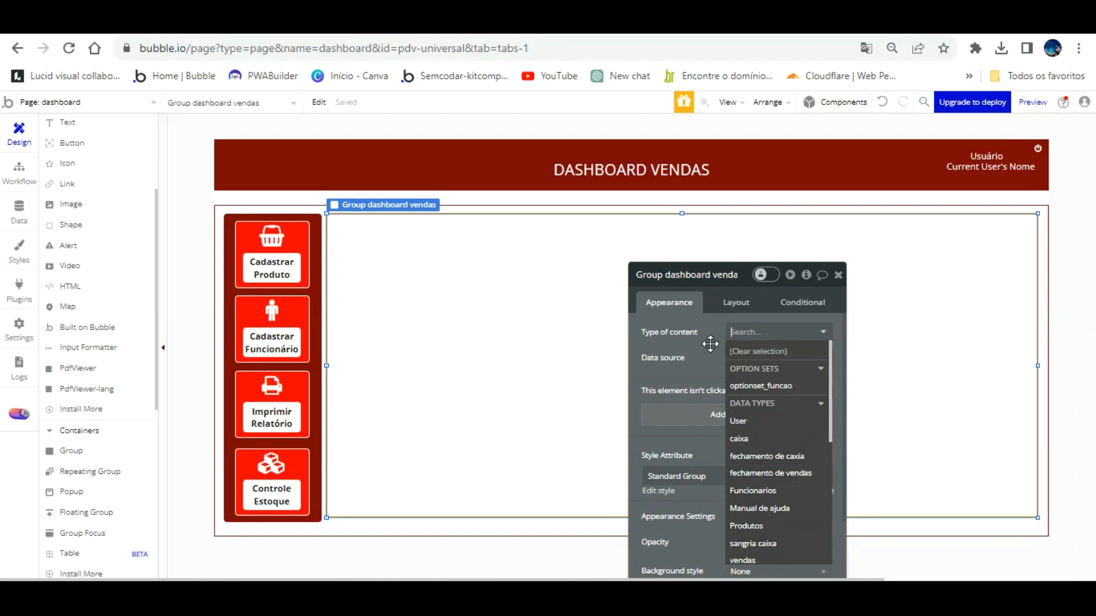
# Detach the group from its shared style and set its content type to vendas.
pyautogui.click(710, 374)
pyautogui.click(823, 490)
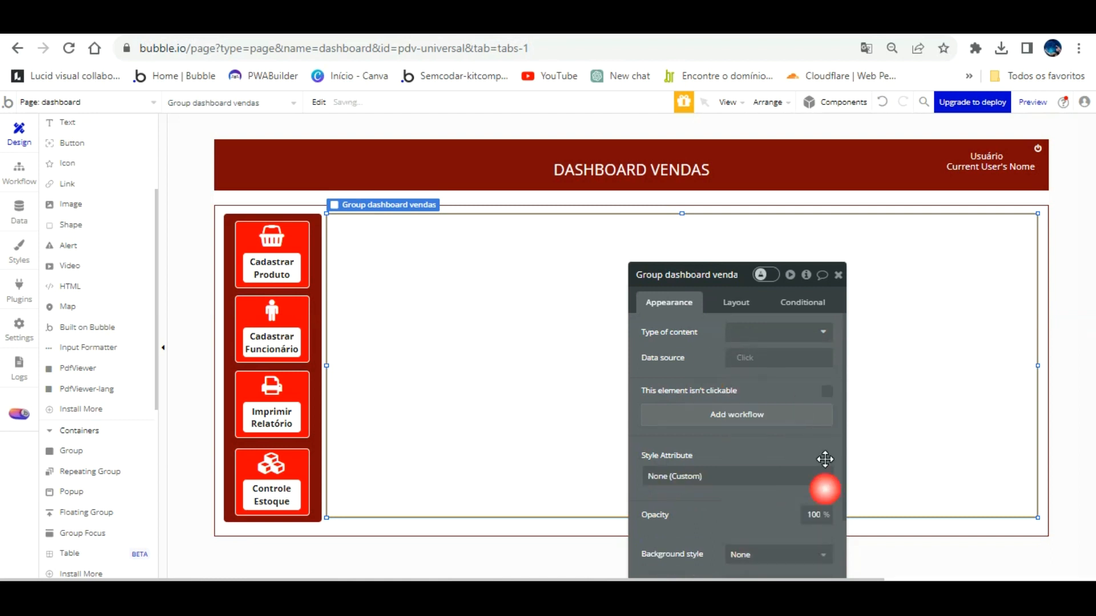
pyautogui.click(814, 334)
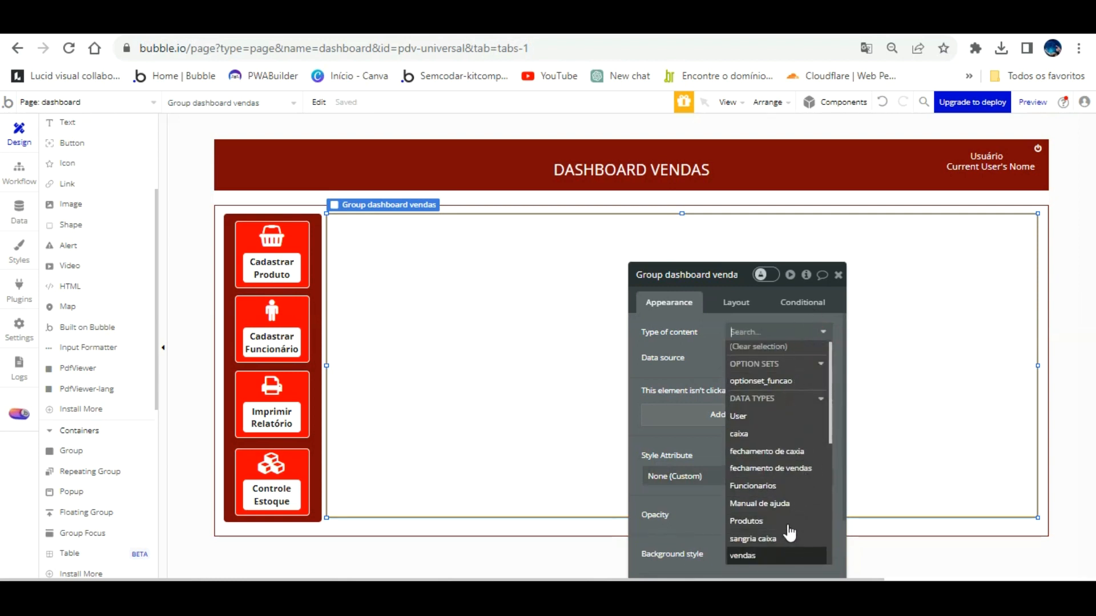
pyautogui.click(787, 555)
pyautogui.click(921, 408)
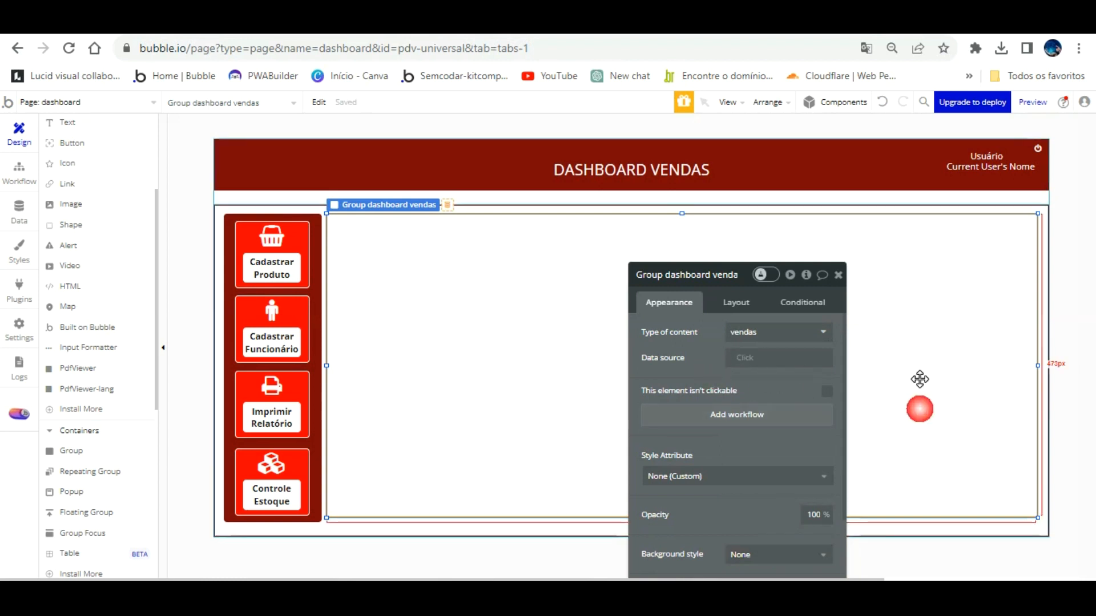
# Adjust the group's bottom edge and reopen Group dashboard vendas' settings.
pyautogui.click(841, 275)
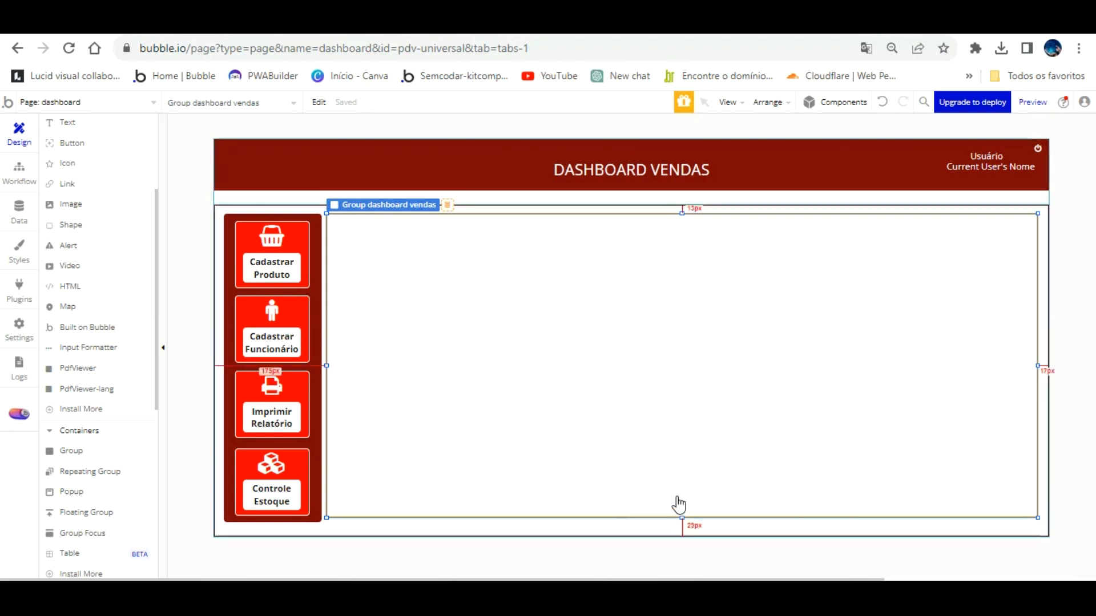
pyautogui.moveTo(682, 490)
pyautogui.mouseDown()
pyautogui.moveTo(680, 468)
pyautogui.moveTo(680, 490)
pyautogui.mouseUp()
pyautogui.click(656, 415)
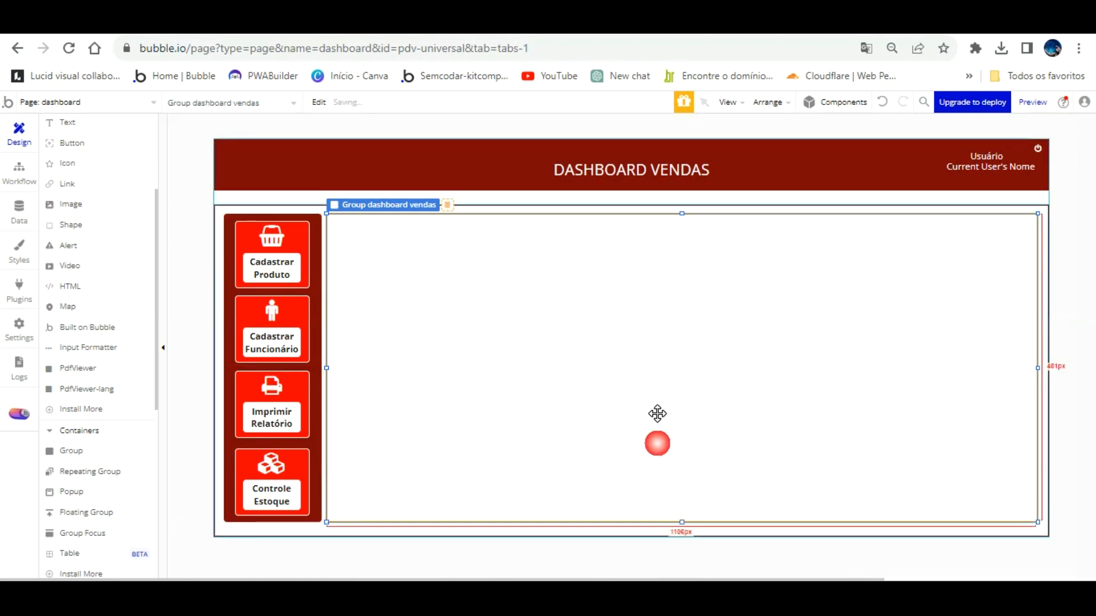
pyautogui.doubleClick(654, 412)
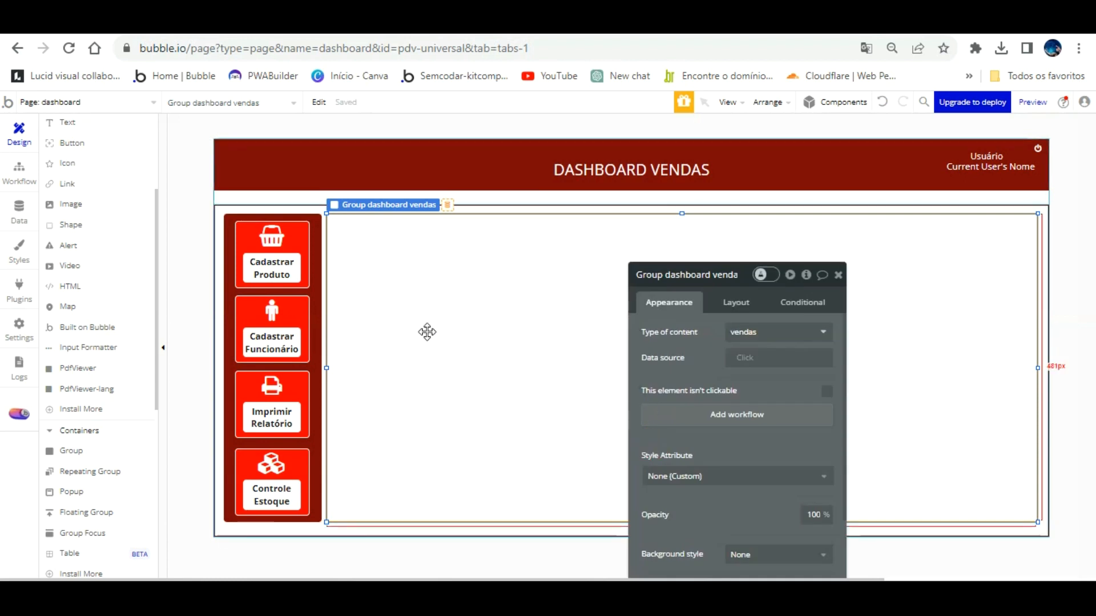
# Copy the header bar's #7E0909 background hex value.
pyautogui.click(449, 130)
pyautogui.scroll(-3, 790, 409)
pyautogui.click(785, 421)
pyautogui.click(776, 513)
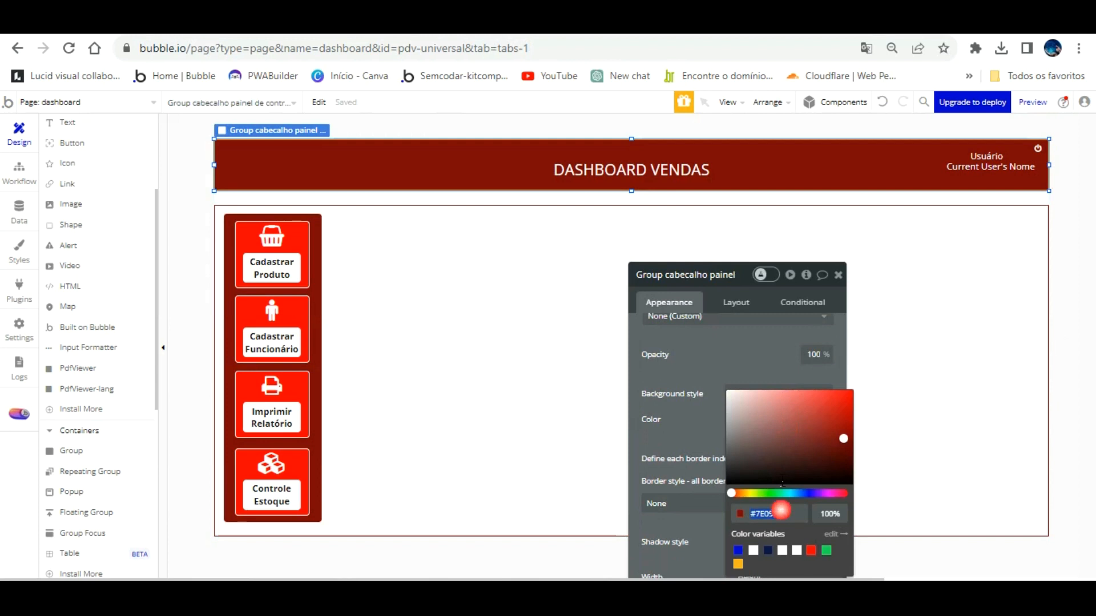
pyautogui.rightClick(782, 513)
pyautogui.click(847, 279)
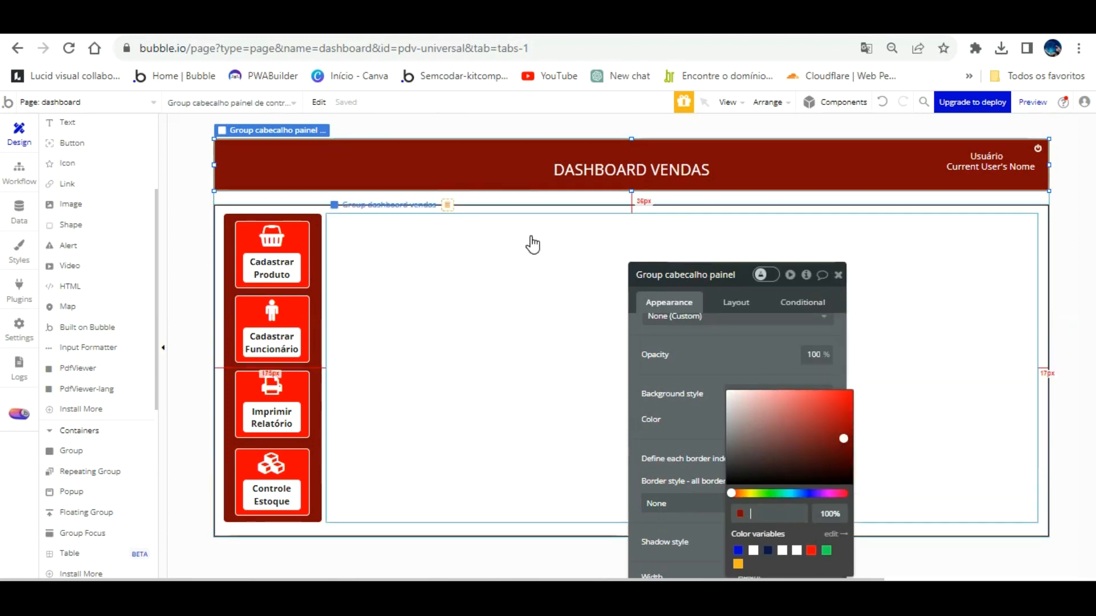
# Switch the group's background to Flat color and clear its white hex value.
pyautogui.click(530, 265)
pyautogui.rightClick(529, 264)
pyautogui.click(470, 275)
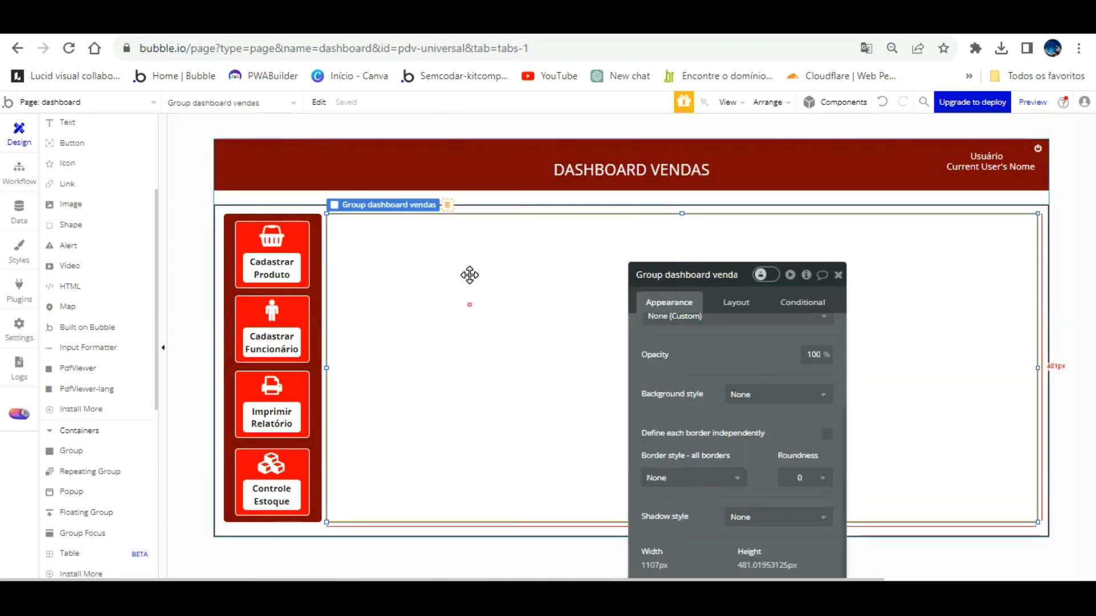
pyautogui.click(788, 394)
pyautogui.click(747, 434)
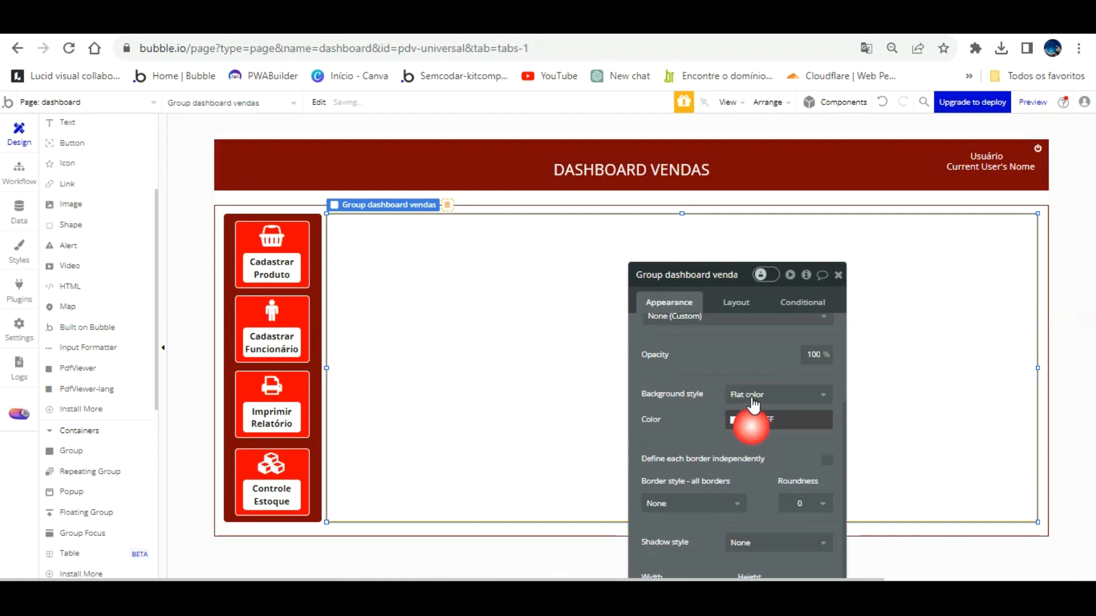
pyautogui.click(776, 419)
pyautogui.rightClick(752, 425)
pyautogui.click(768, 514)
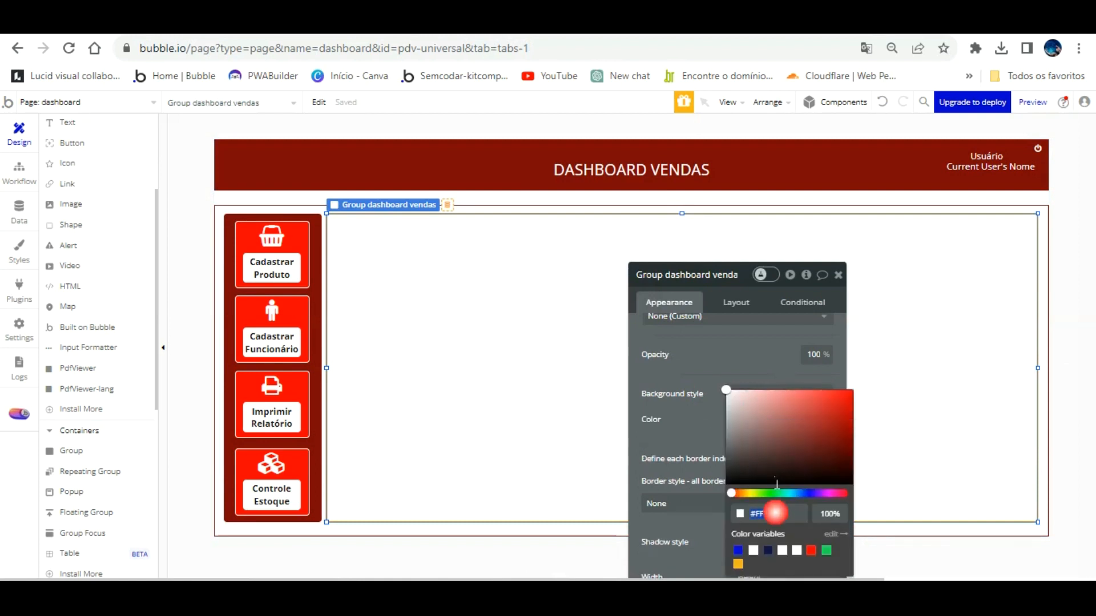
pyautogui.rightClick(768, 514)
pyautogui.click(830, 282)
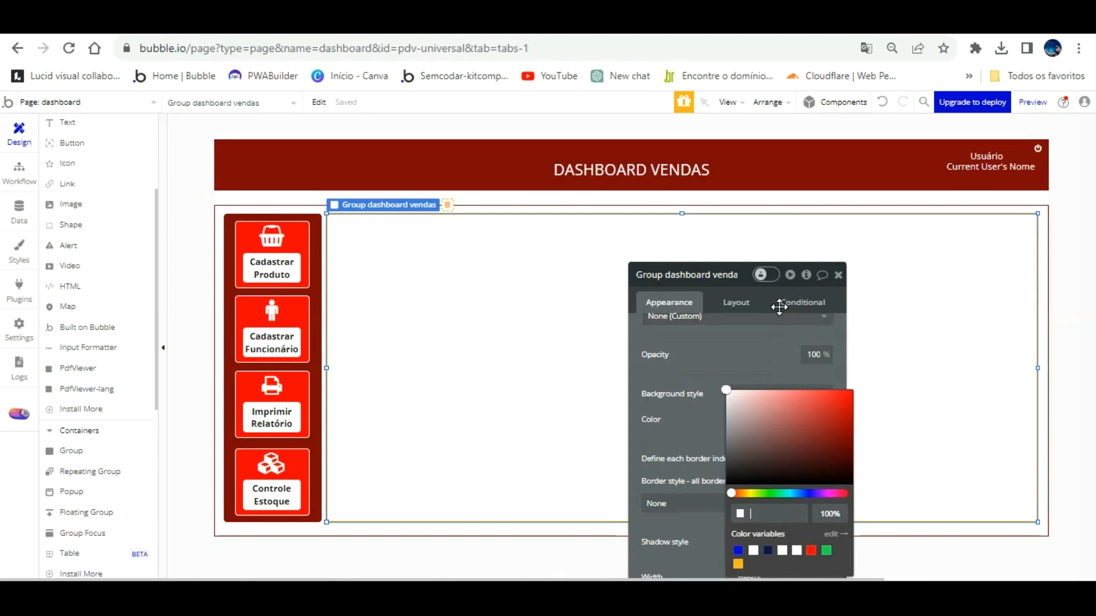
pyautogui.click(757, 325)
pyautogui.click(740, 421)
pyautogui.rightClick(767, 510)
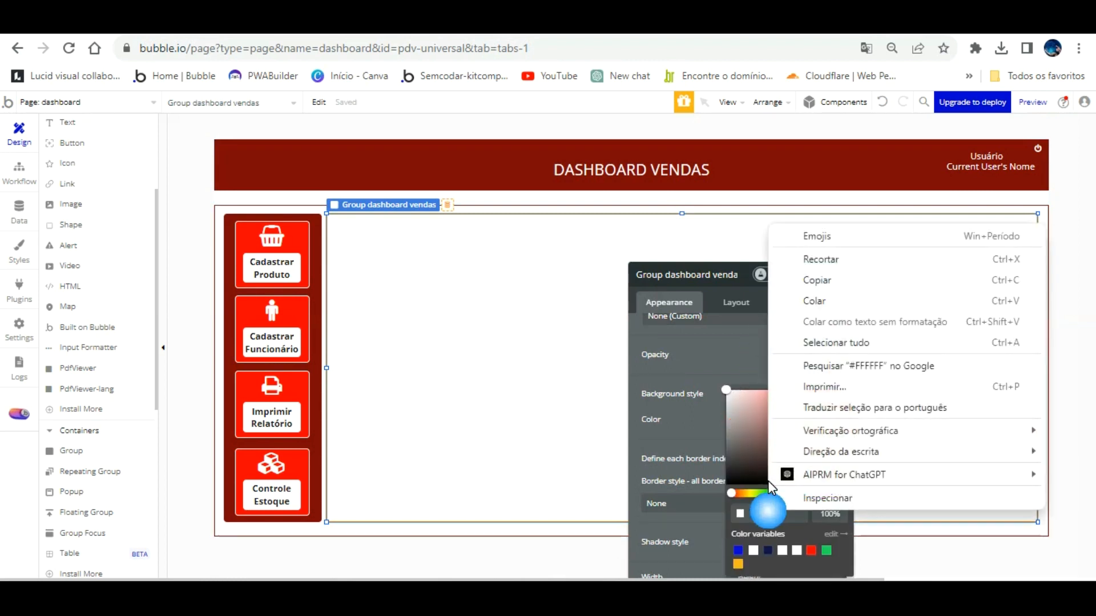
pyautogui.click(824, 277)
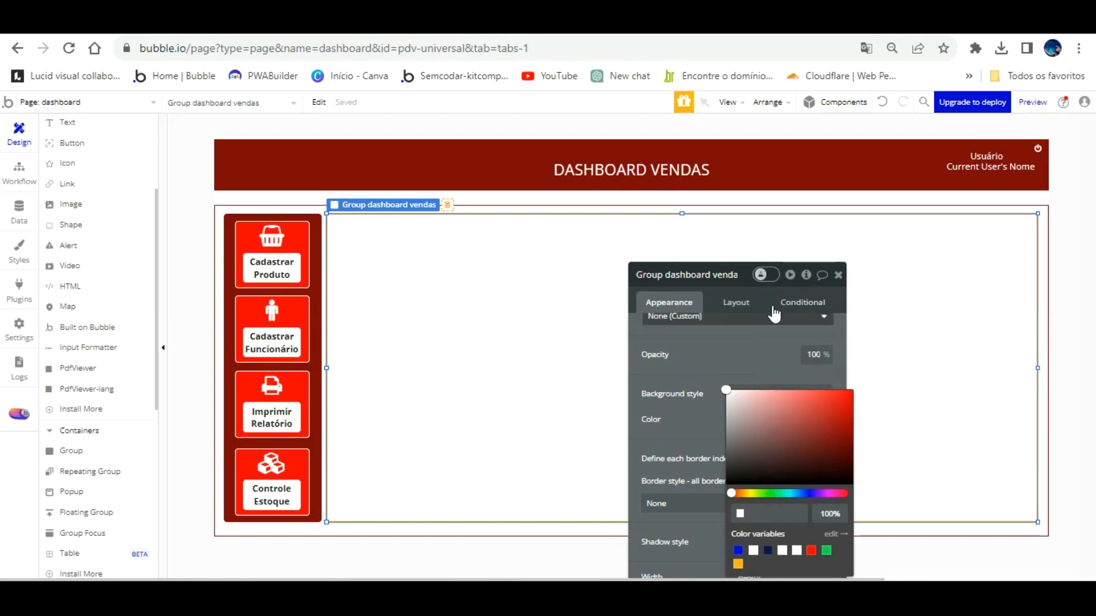
# Apply the header's #7E0909 to the group background and round its corners to 5.
pyautogui.click(469, 142)
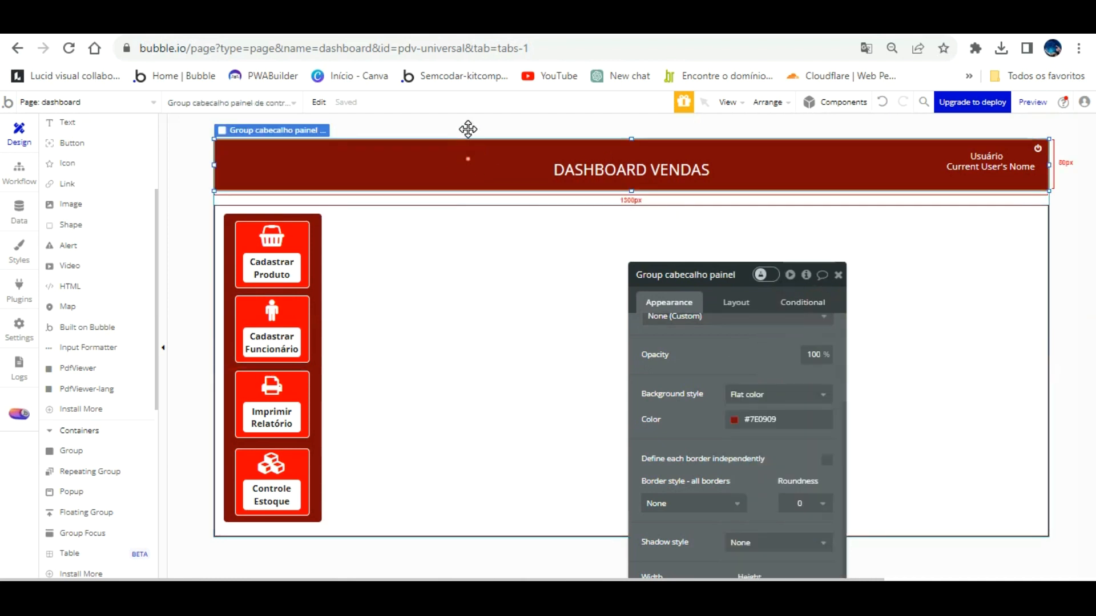
pyautogui.click(794, 419)
pyautogui.click(768, 514)
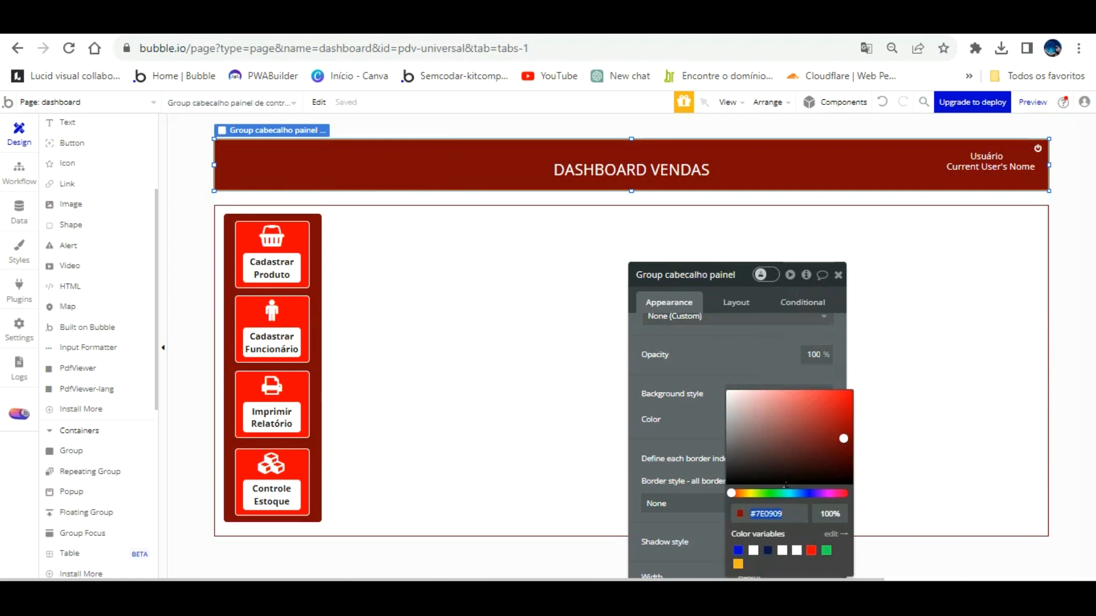
pyautogui.click(521, 251)
pyautogui.click(799, 418)
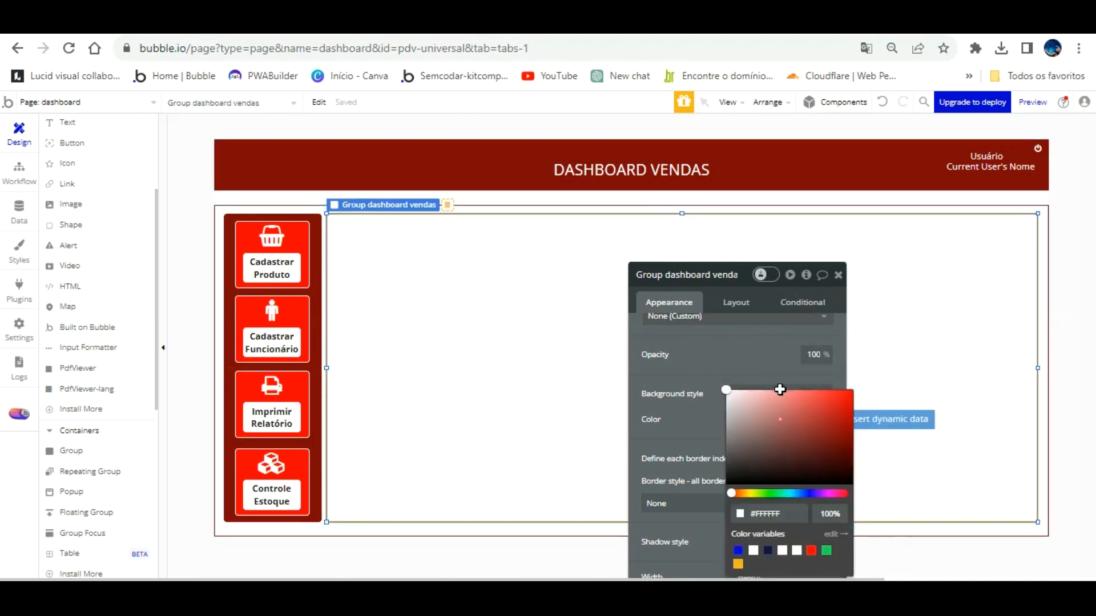
pyautogui.click(788, 514)
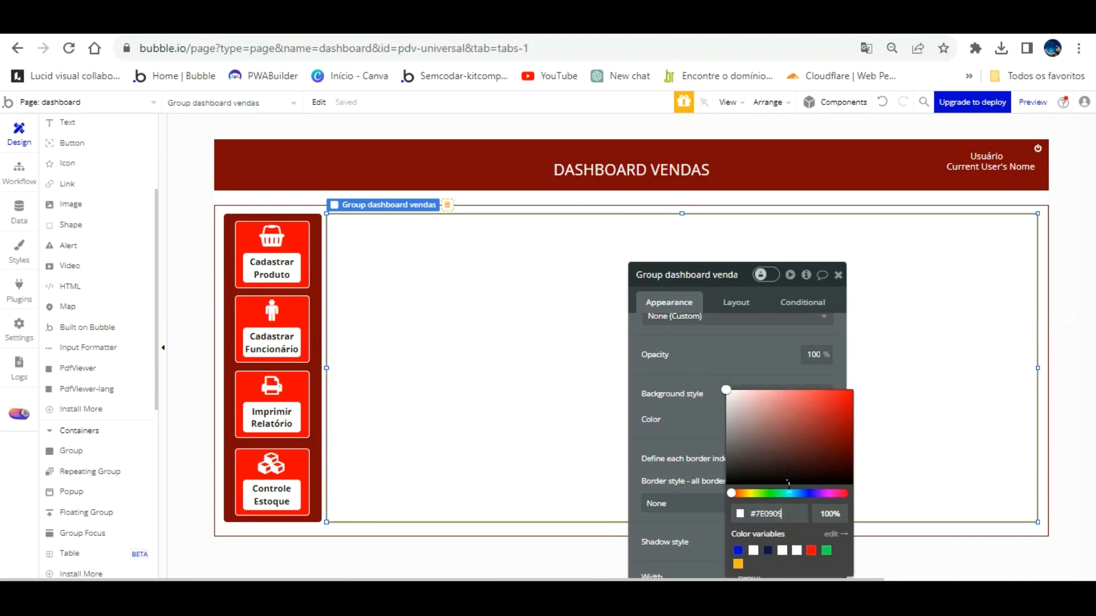
pyautogui.click(720, 411)
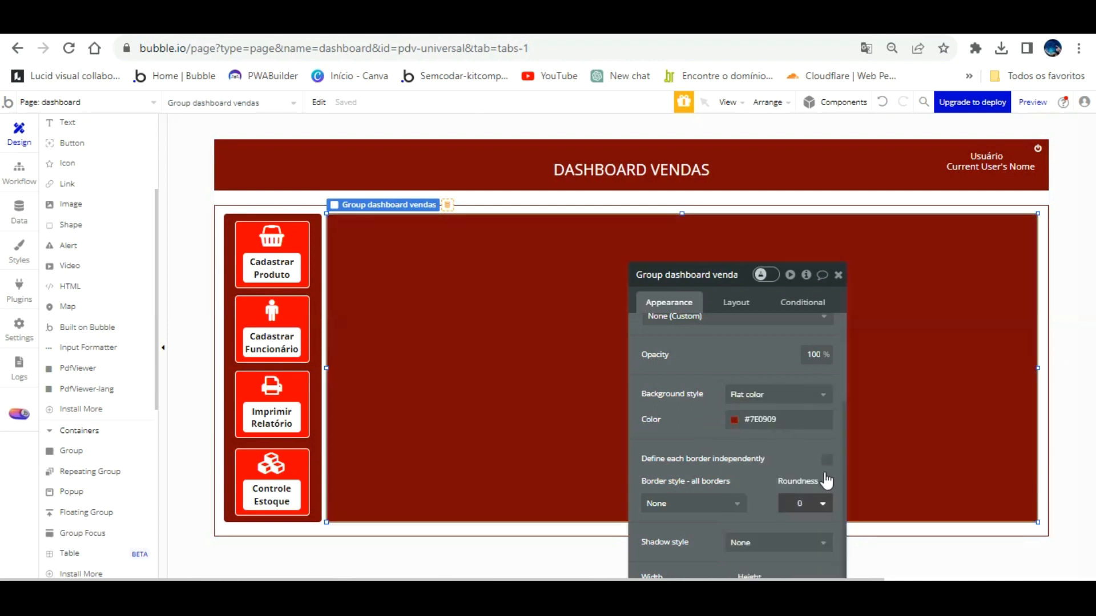
pyautogui.click(821, 503)
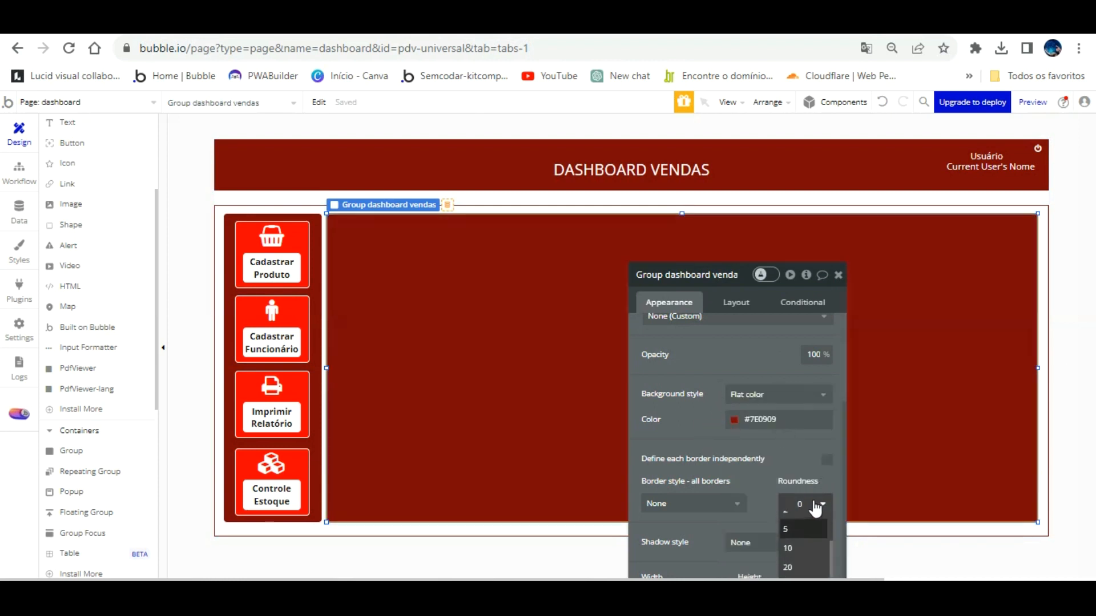
pyautogui.click(786, 530)
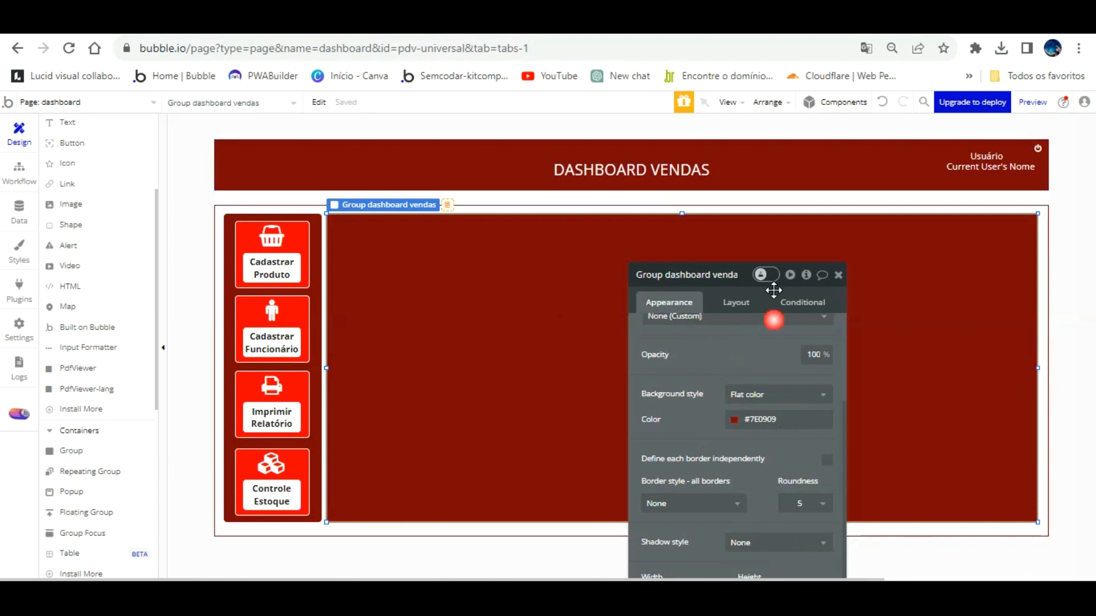
# Change the group's content type to fechamento de vendas, then select the Cadastrar Produto label.
pyautogui.click(838, 274)
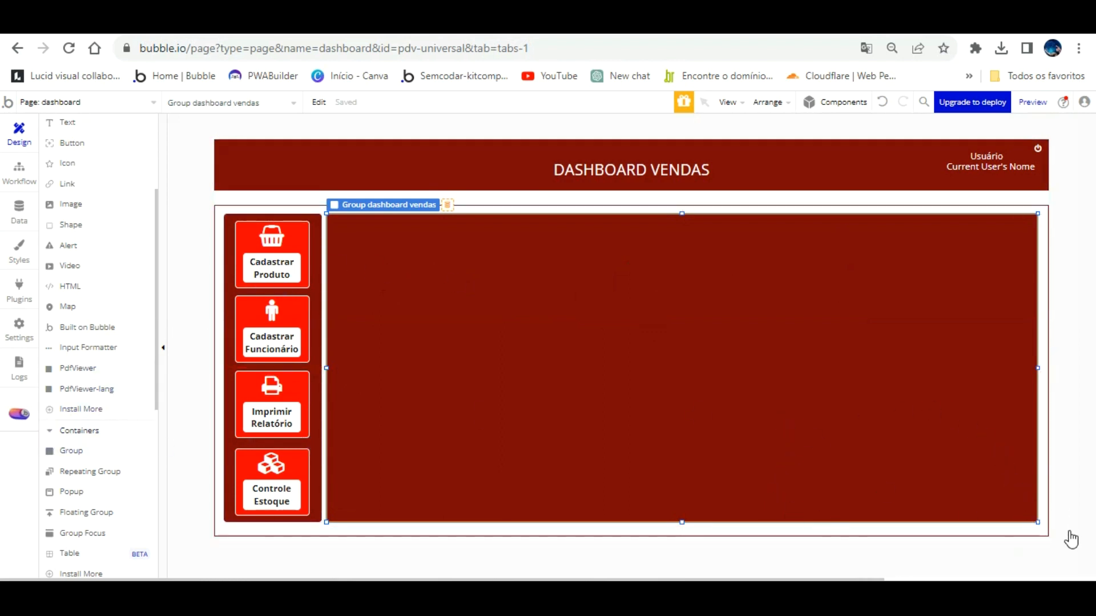
pyautogui.doubleClick(466, 372)
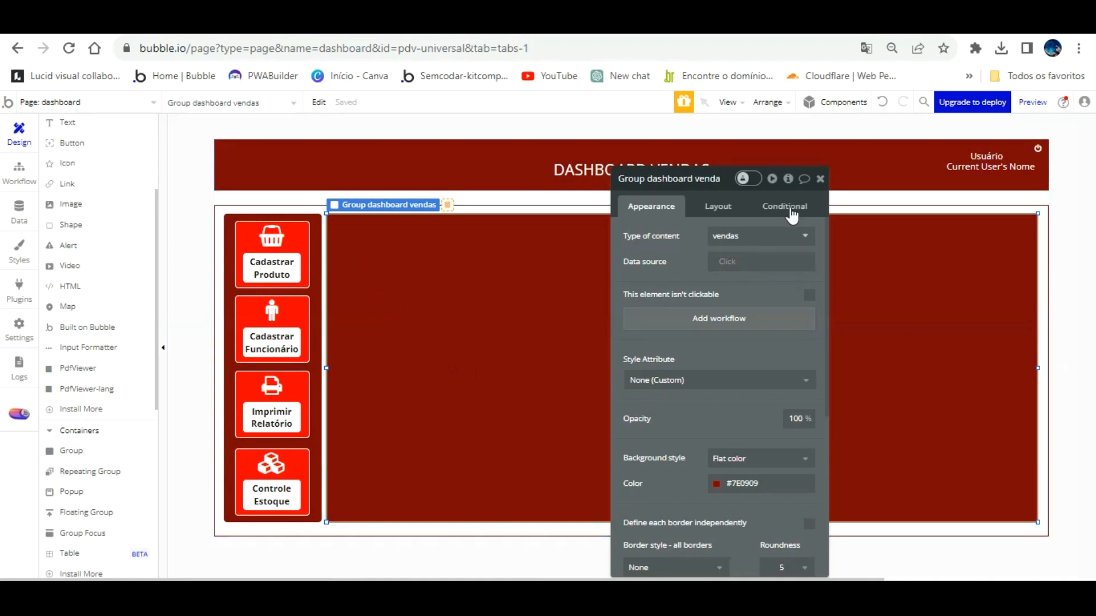
pyautogui.click(790, 236)
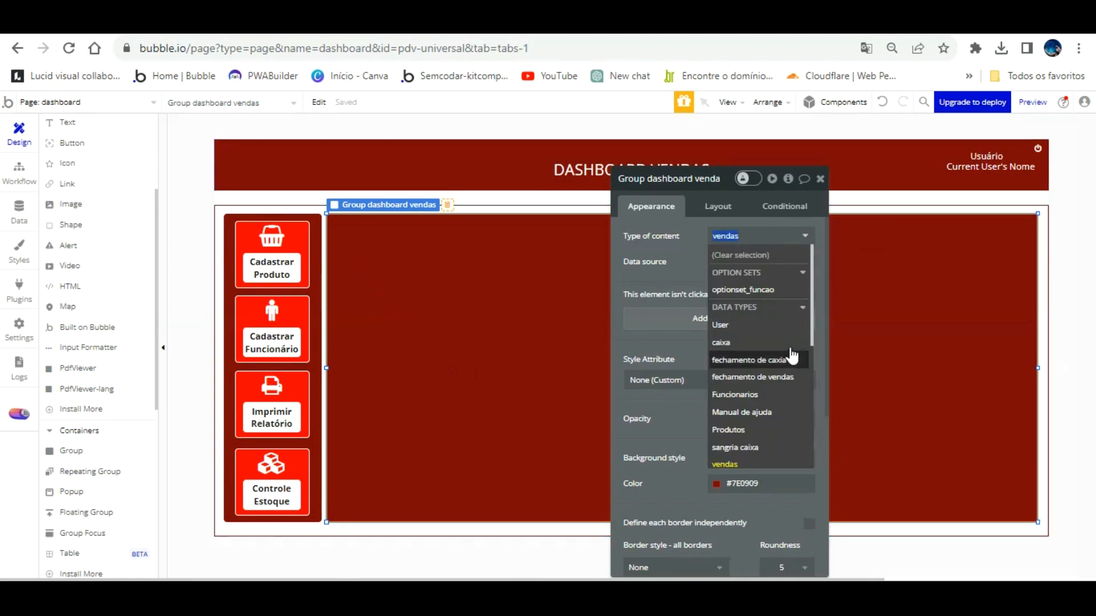
pyautogui.click(788, 377)
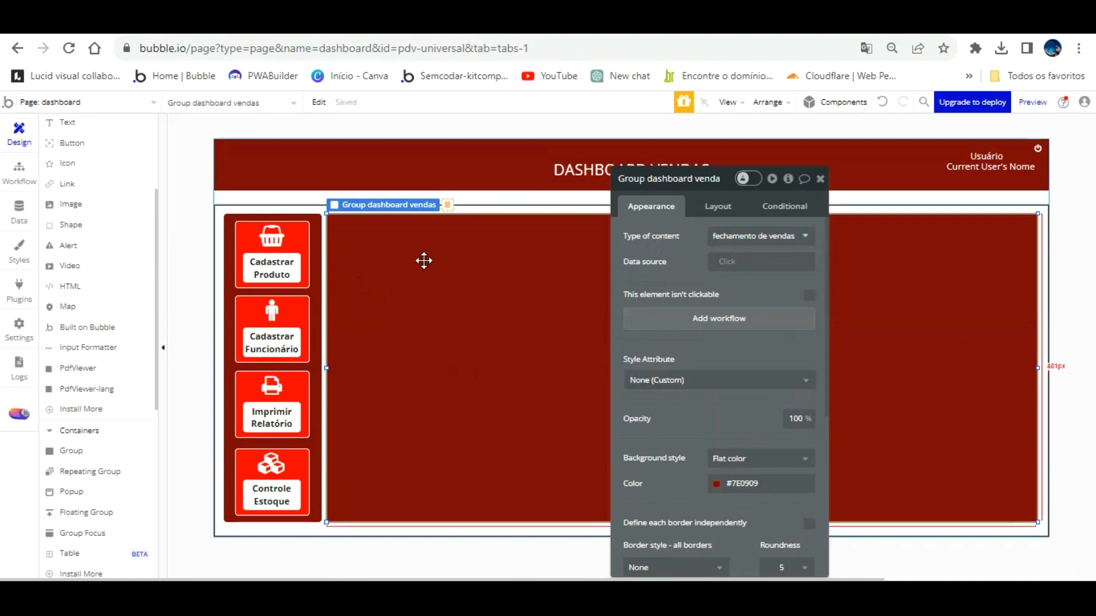
pyautogui.click(283, 238)
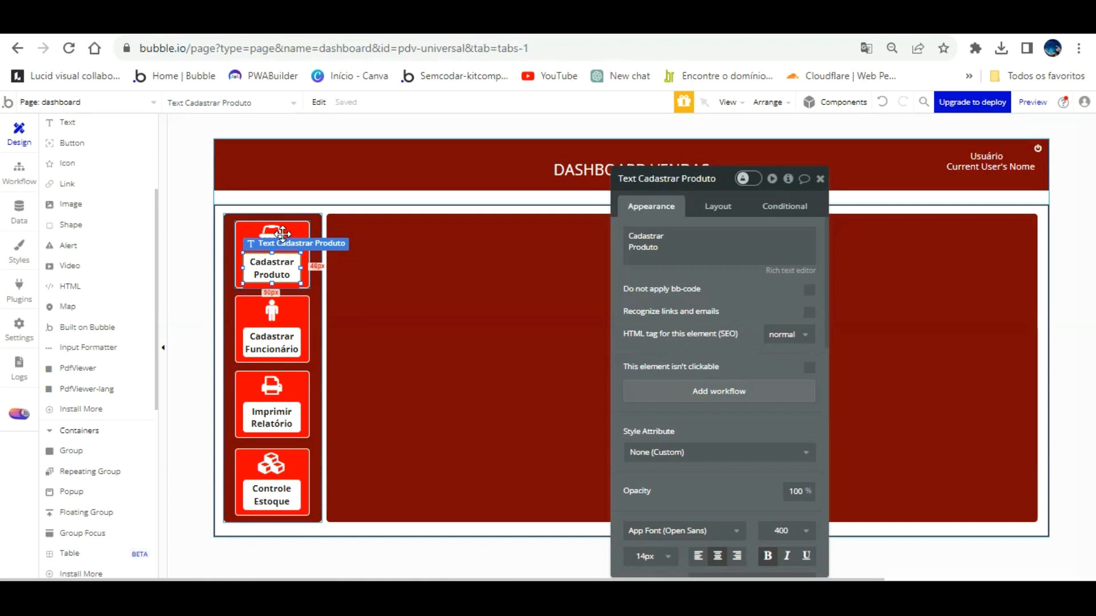
# Relabel the first two menu cards as Dashboard and Vendas Data.
pyautogui.click(678, 240)
pyautogui.write('Dashboard')
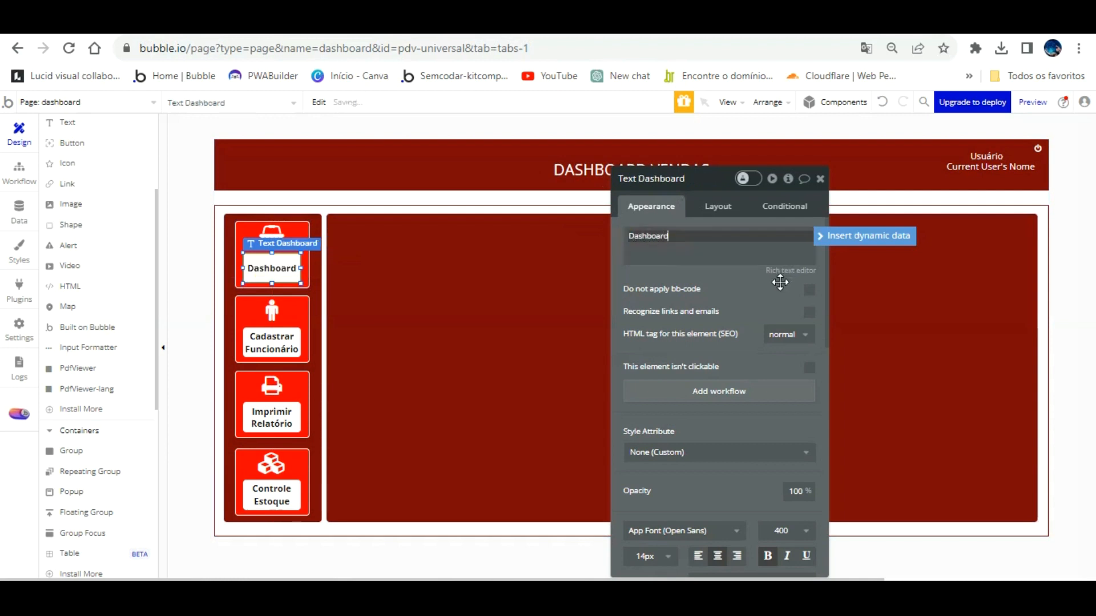
pyautogui.click(715, 312)
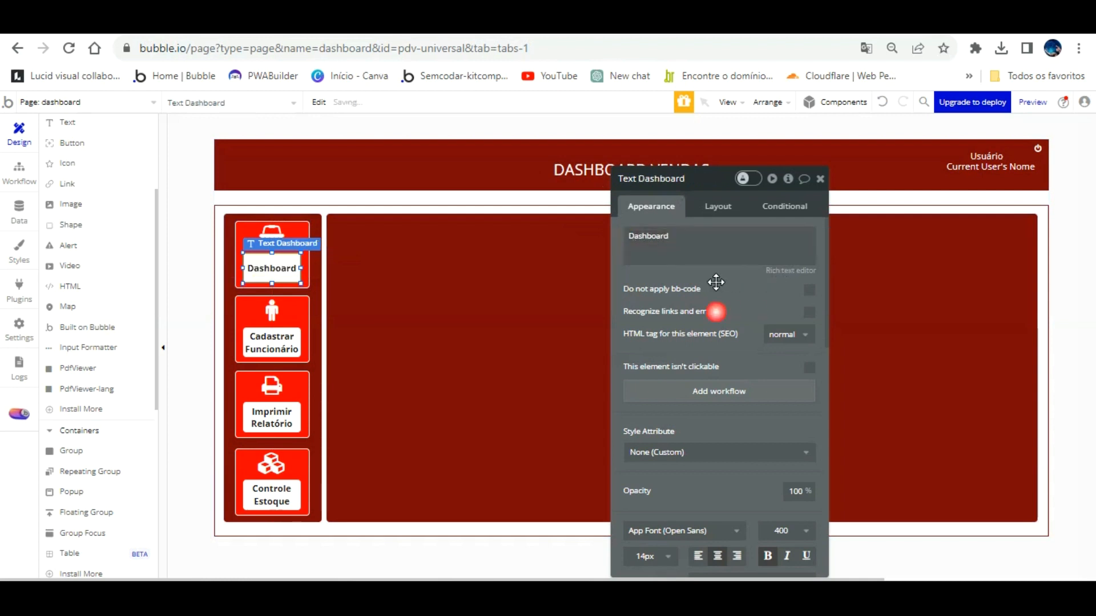
pyautogui.click(284, 335)
pyautogui.click(662, 245)
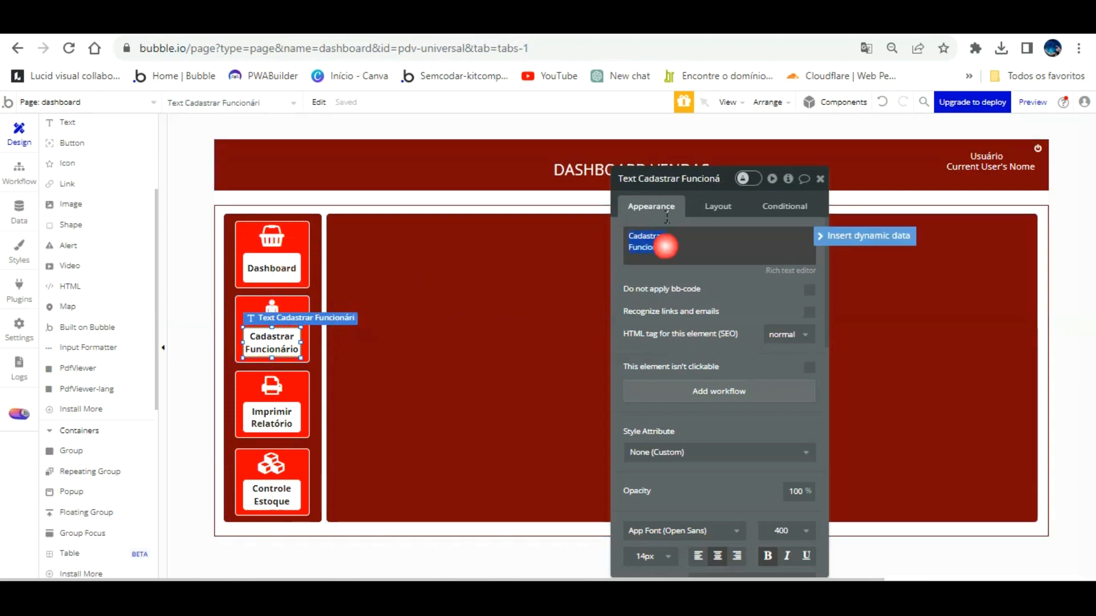
pyautogui.write('Tot')
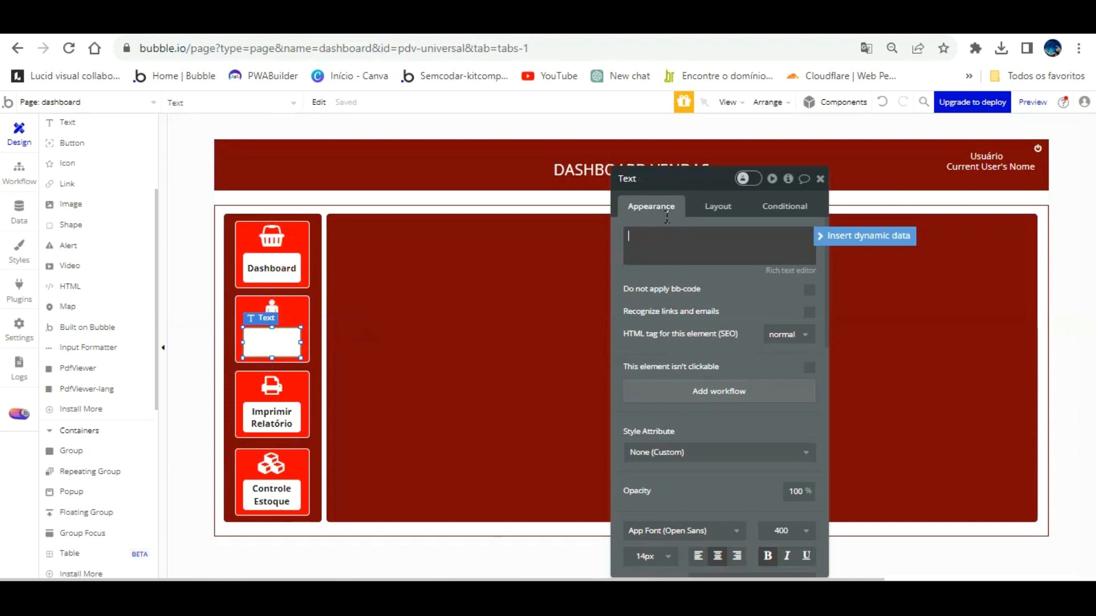
pyautogui.write('das')
pyautogui.press('Return')
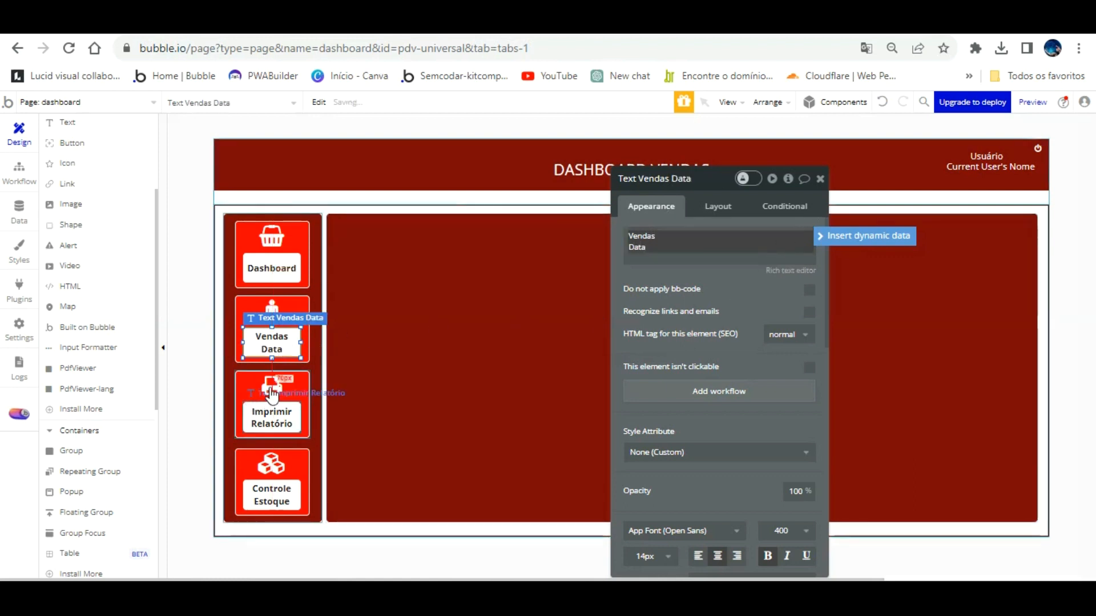
# Relabel the third and fourth cards as Vendas Totais and Vendas Funcionário.
pyautogui.click(272, 415)
pyautogui.moveTo(661, 247); pyautogui.dragTo(674, 212)
pyautogui.write('VEndas')
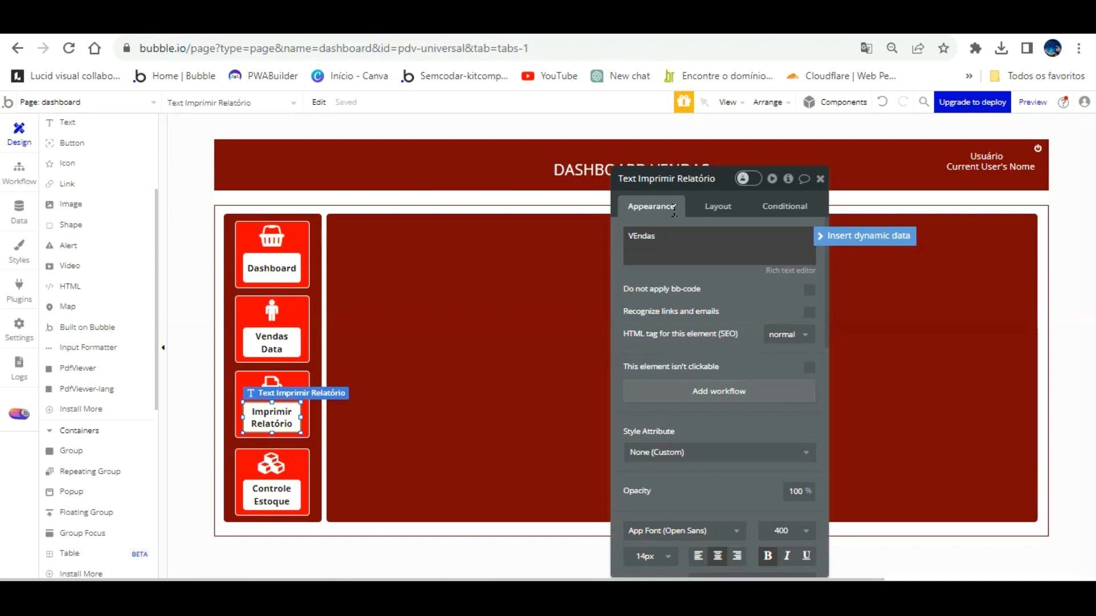
pyautogui.press('BackSpace')
pyautogui.press('BackSpace')
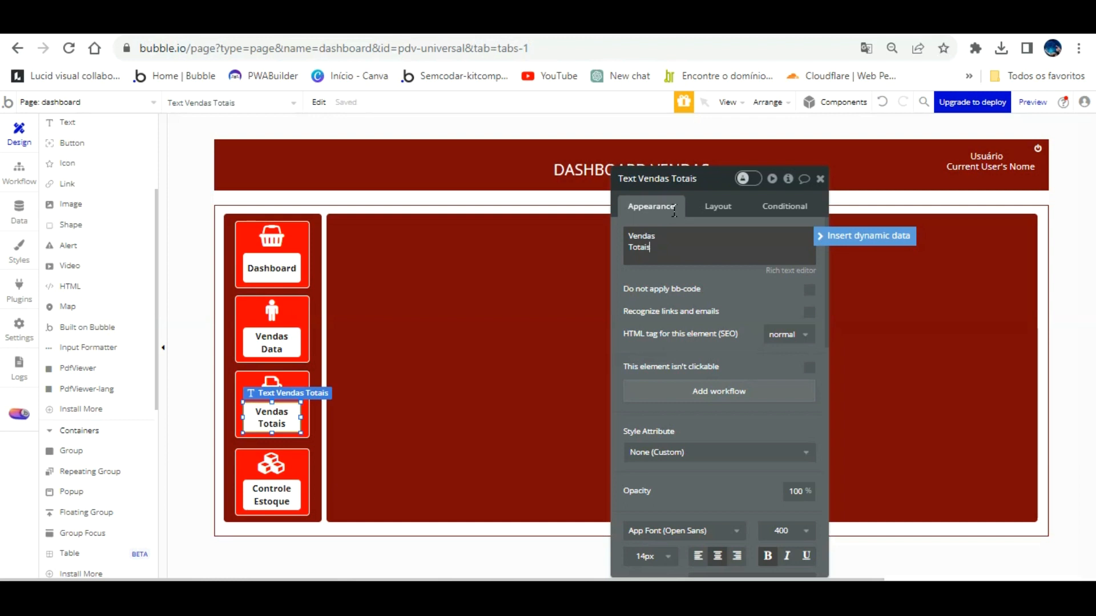
pyautogui.click(670, 254)
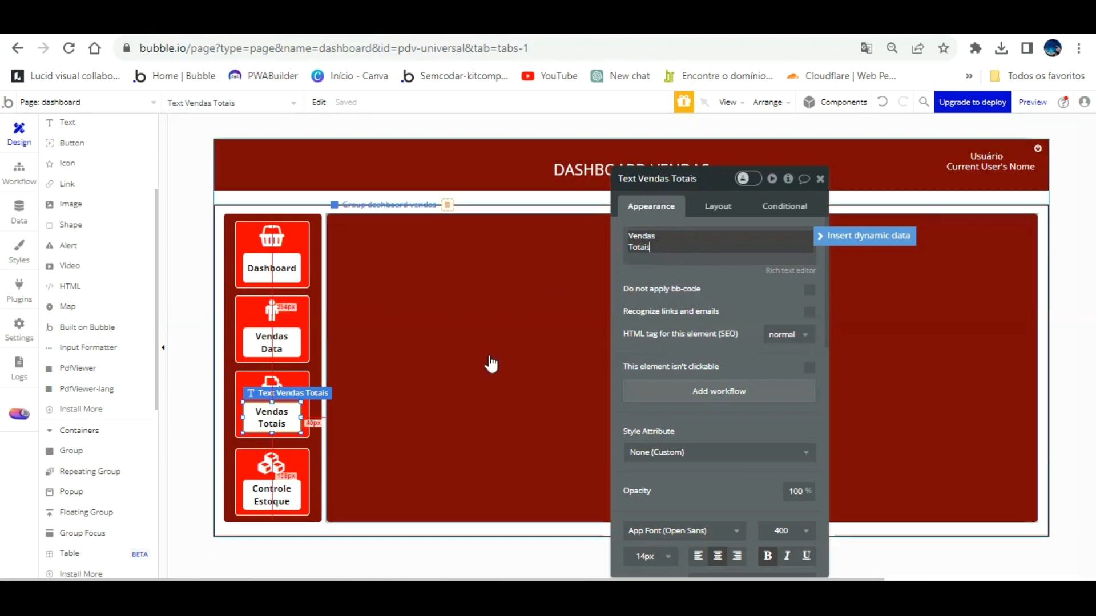
pyautogui.click(272, 491)
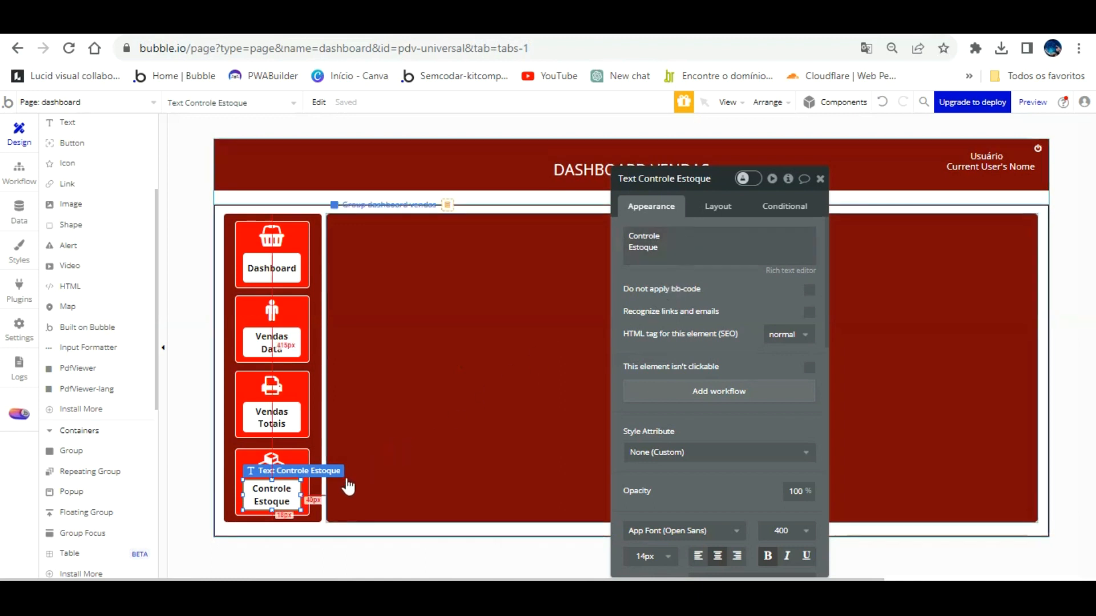
pyautogui.moveTo(708, 256); pyautogui.dragTo(685, 213)
pyautogui.write('Vendas')
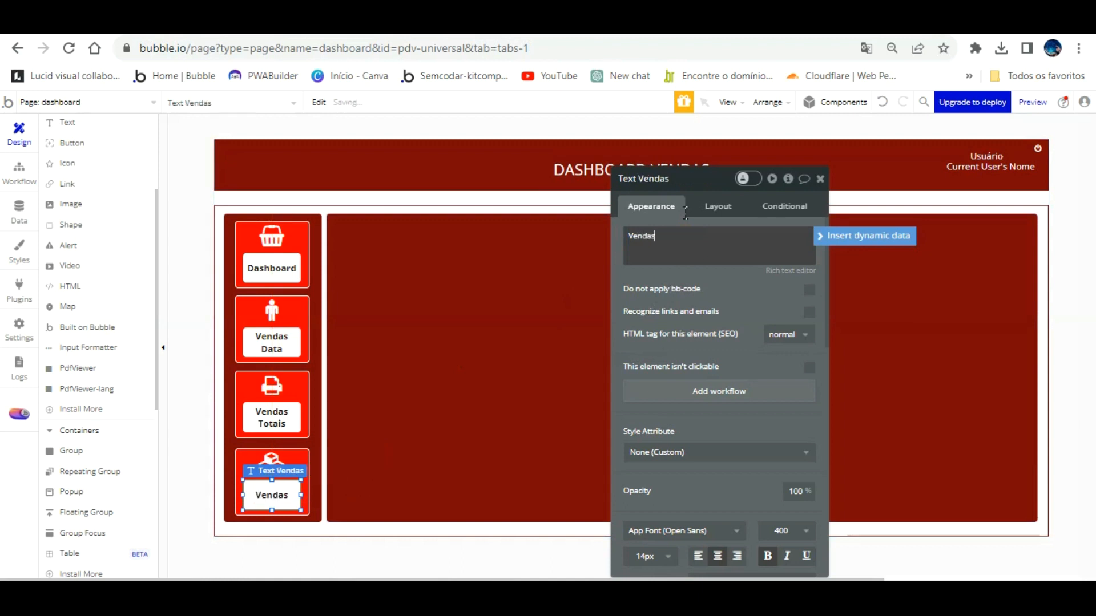
pyautogui.write(' Funcionário')
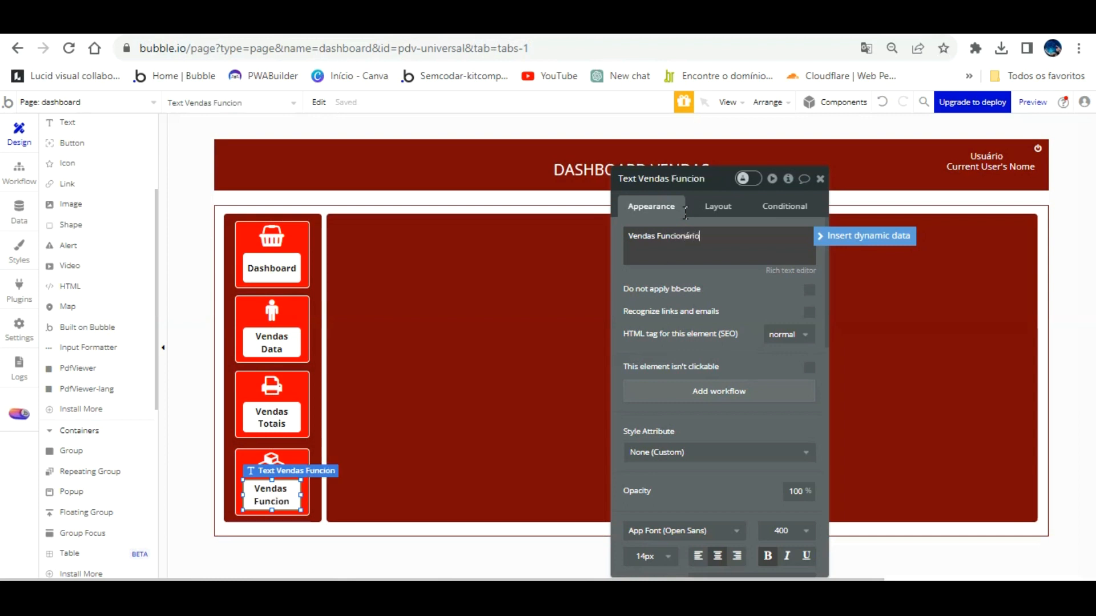
pyautogui.click(271, 223)
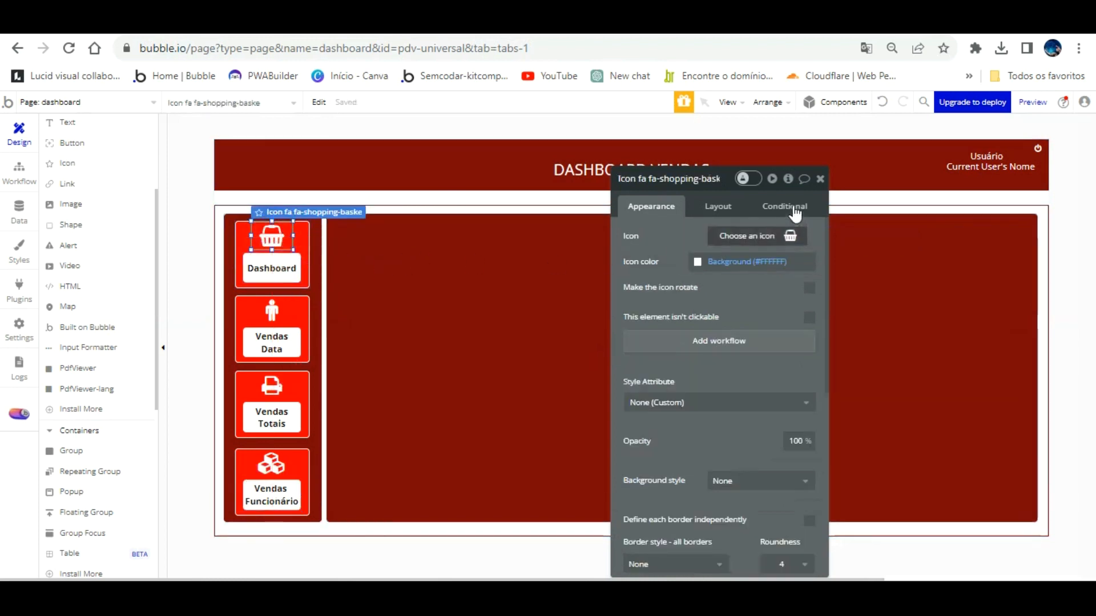
# Swap the Dashboard card's basket for fa-signal and the Vendas Data person for fa-sellsy.
pyautogui.click(790, 232)
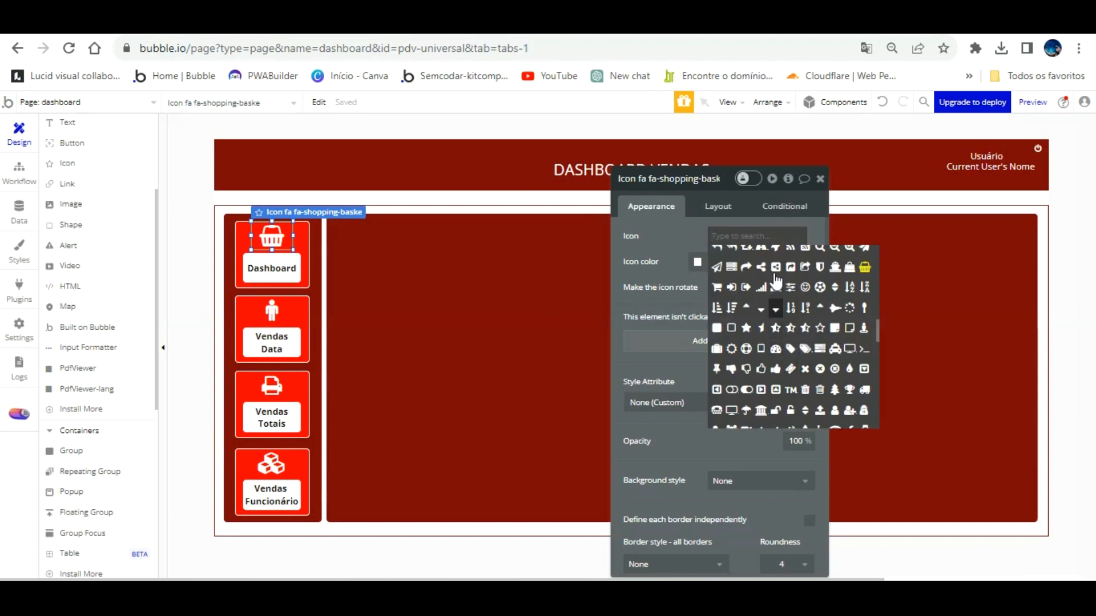
pyautogui.click(761, 287)
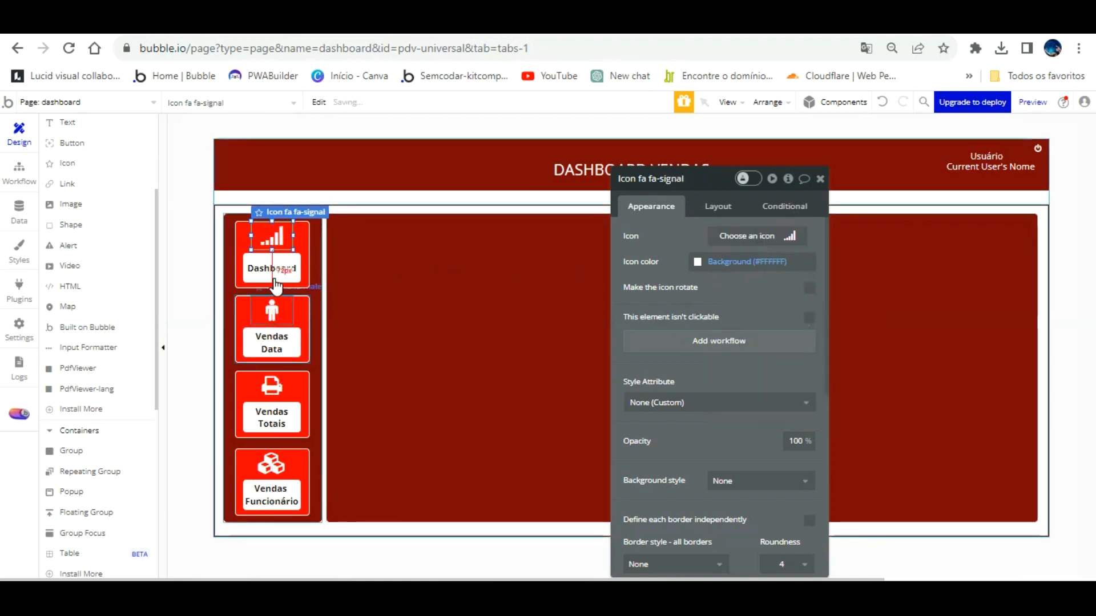
pyautogui.click(271, 311)
pyautogui.click(786, 234)
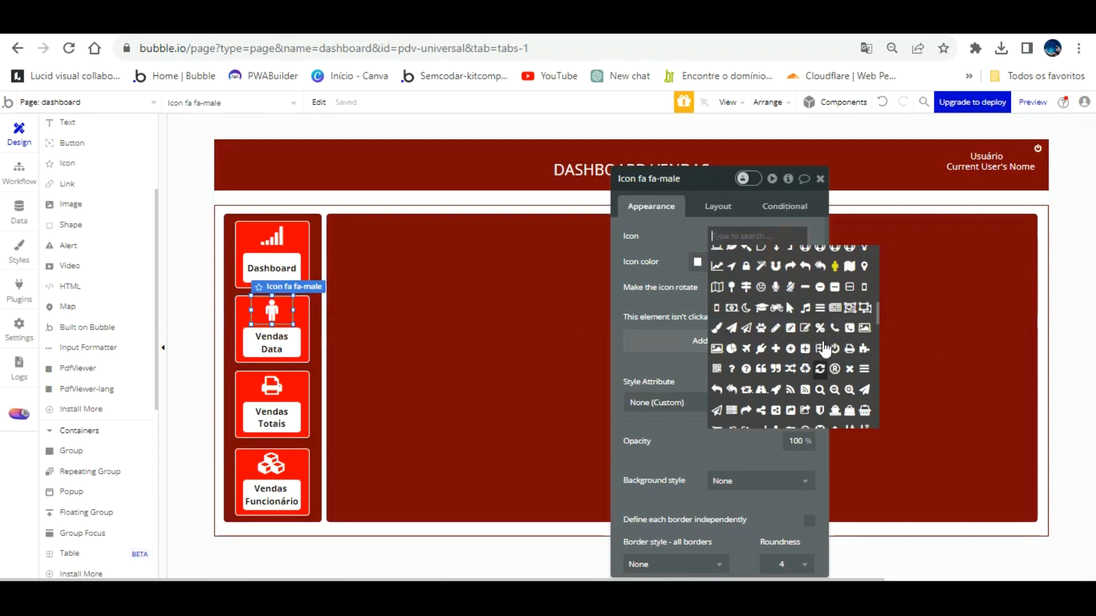
pyautogui.scroll(-2, 823, 360)
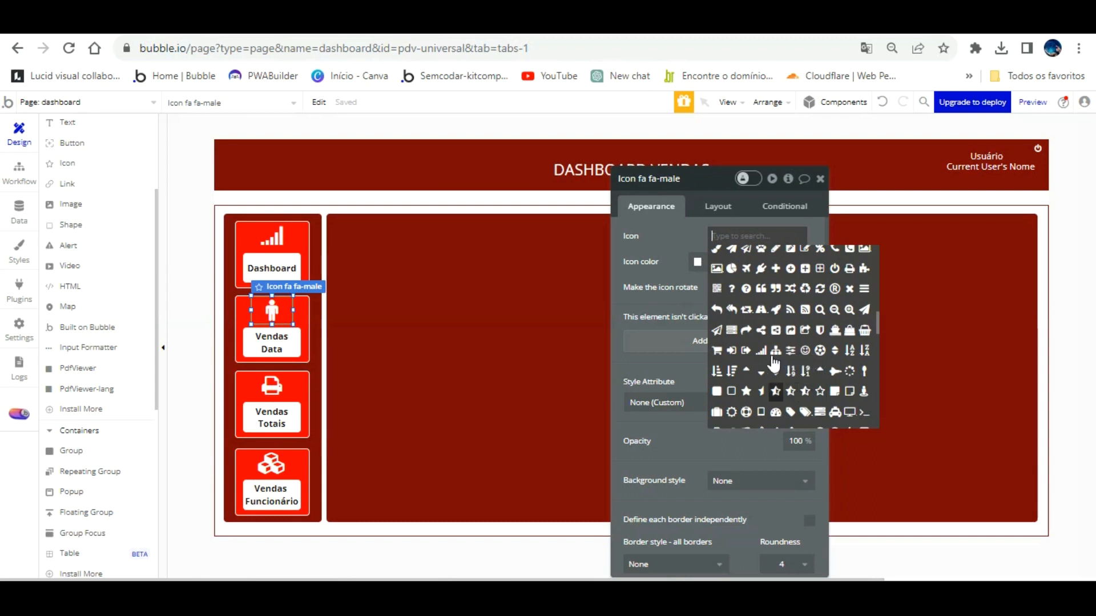
pyautogui.scroll(-3, 774, 363)
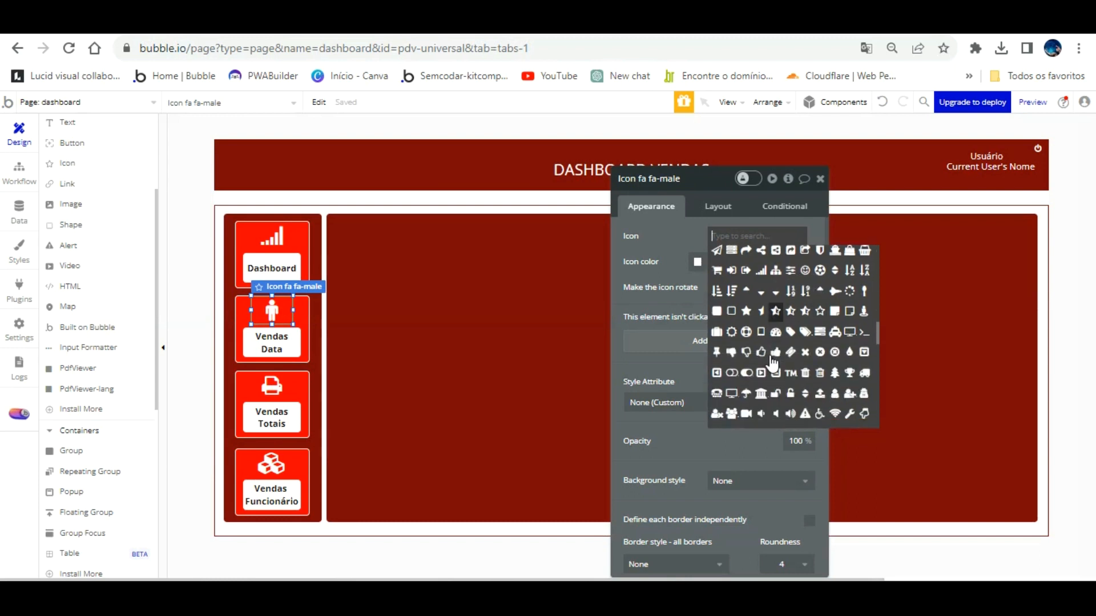
pyautogui.scroll(-3, 773, 362)
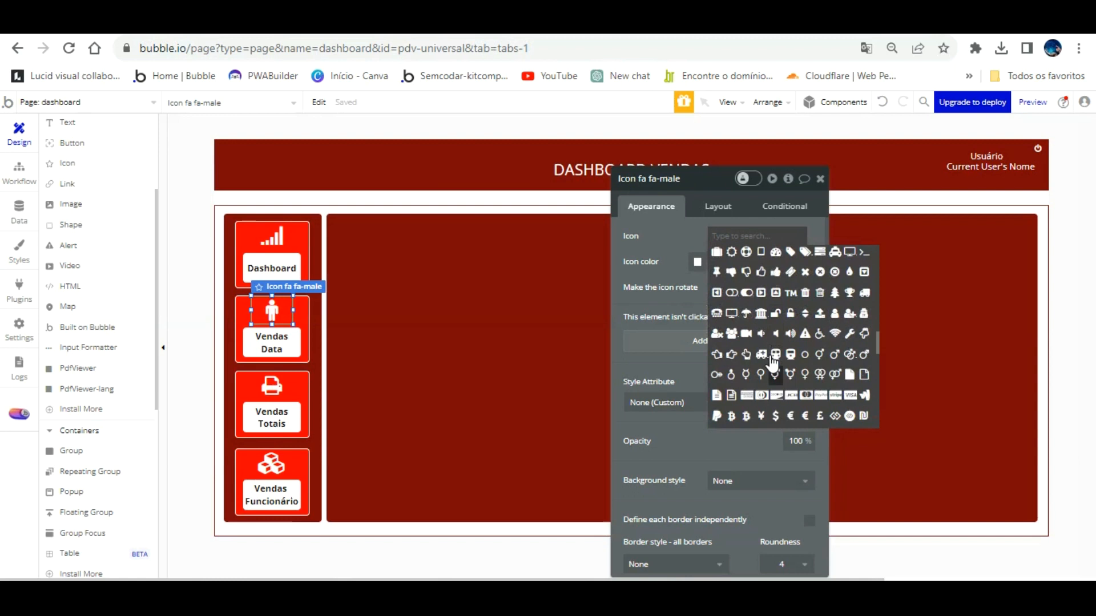
pyautogui.scroll(-3, 773, 362)
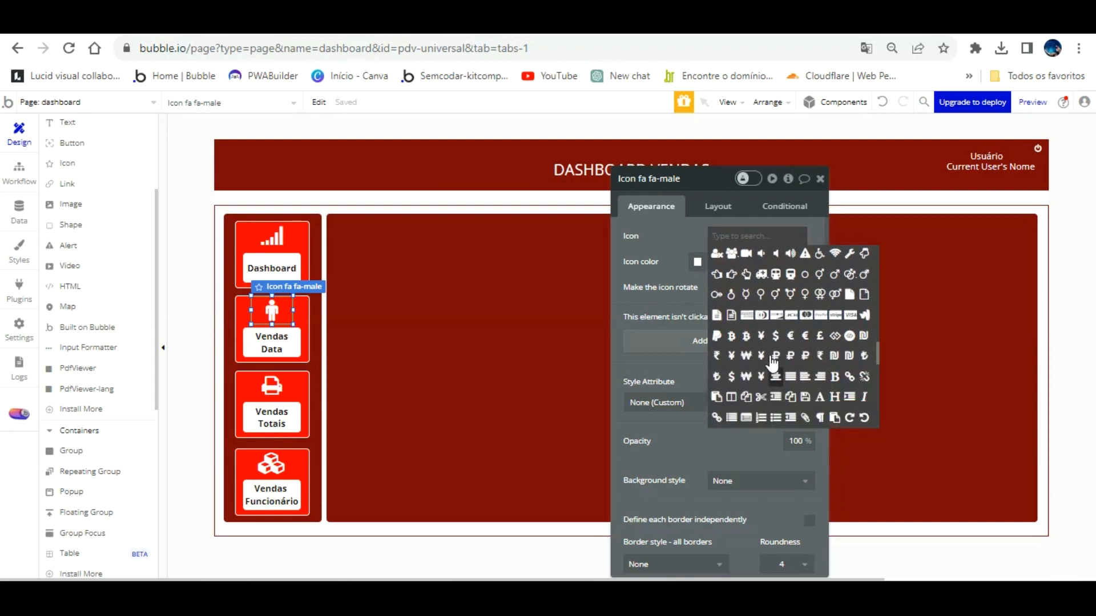
pyautogui.scroll(-3, 773, 362)
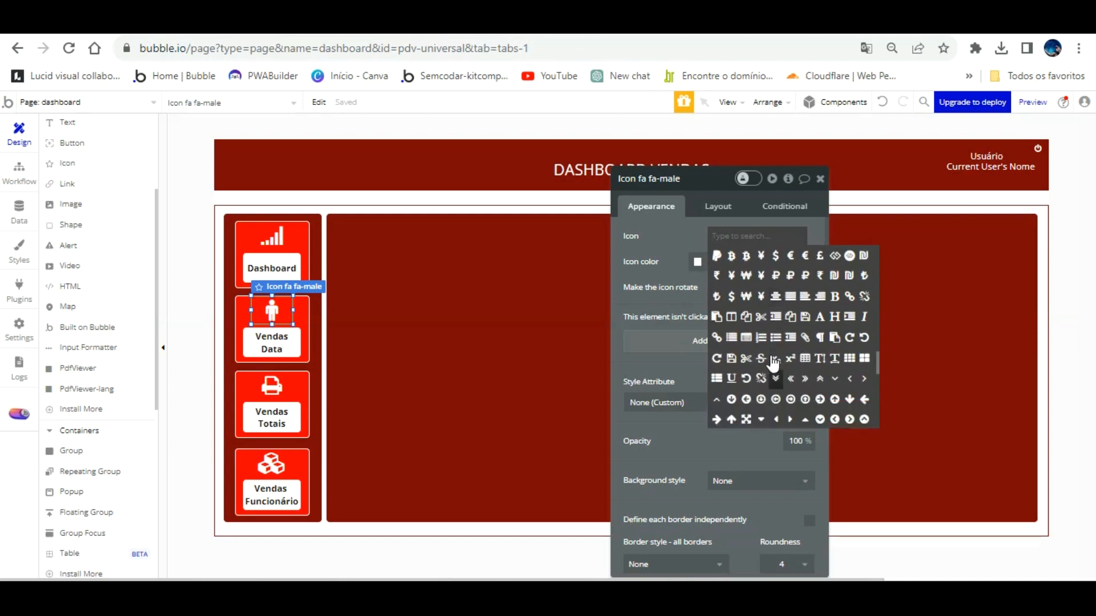
pyautogui.scroll(-3, 841, 366)
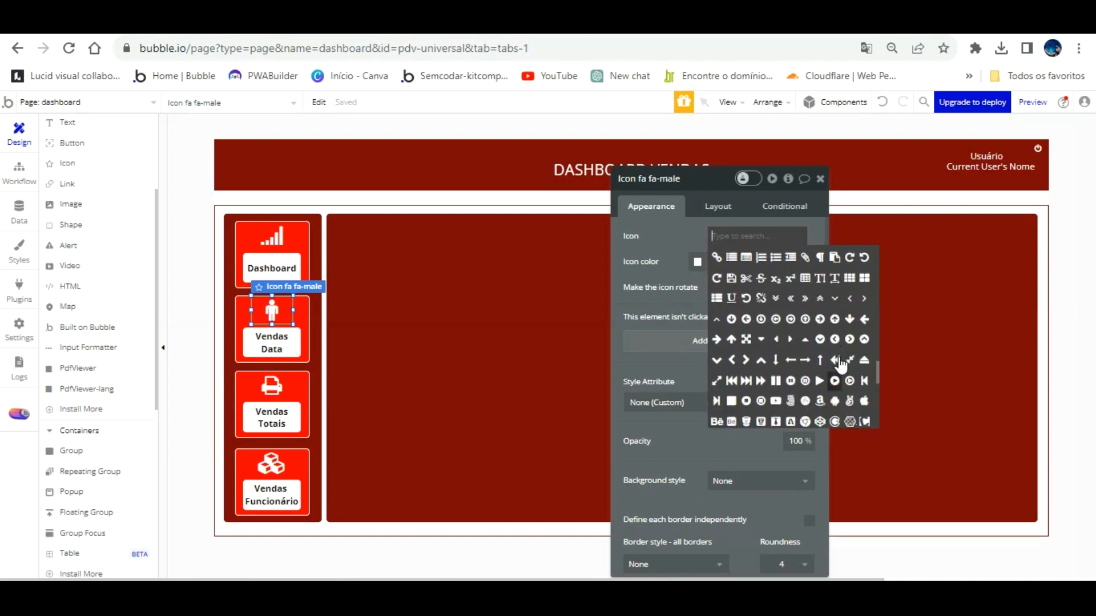
pyautogui.scroll(-3, 841, 365)
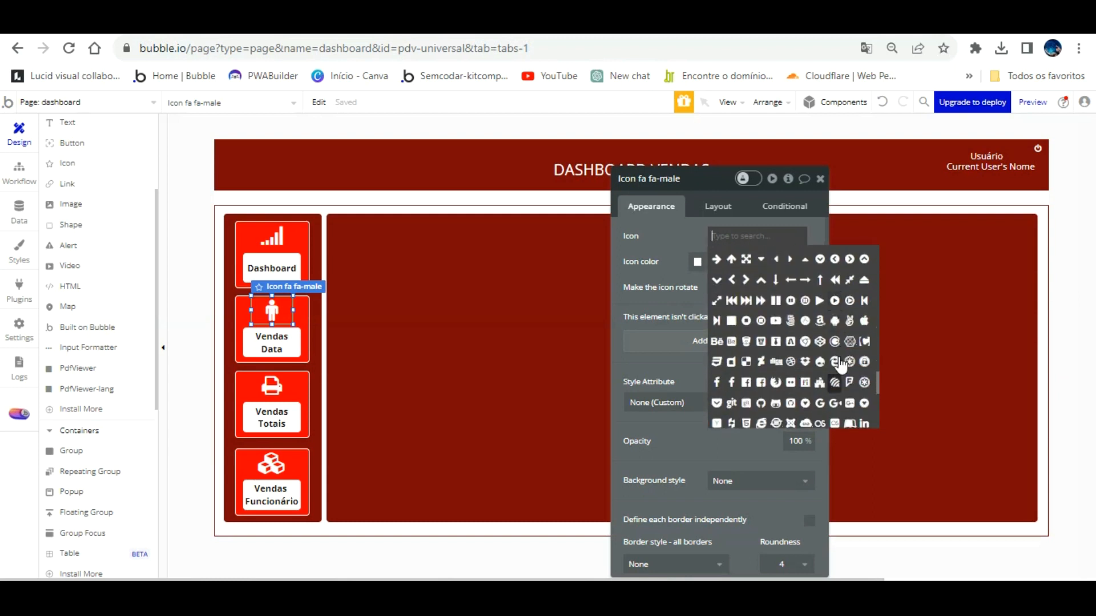
pyautogui.scroll(-3, 840, 365)
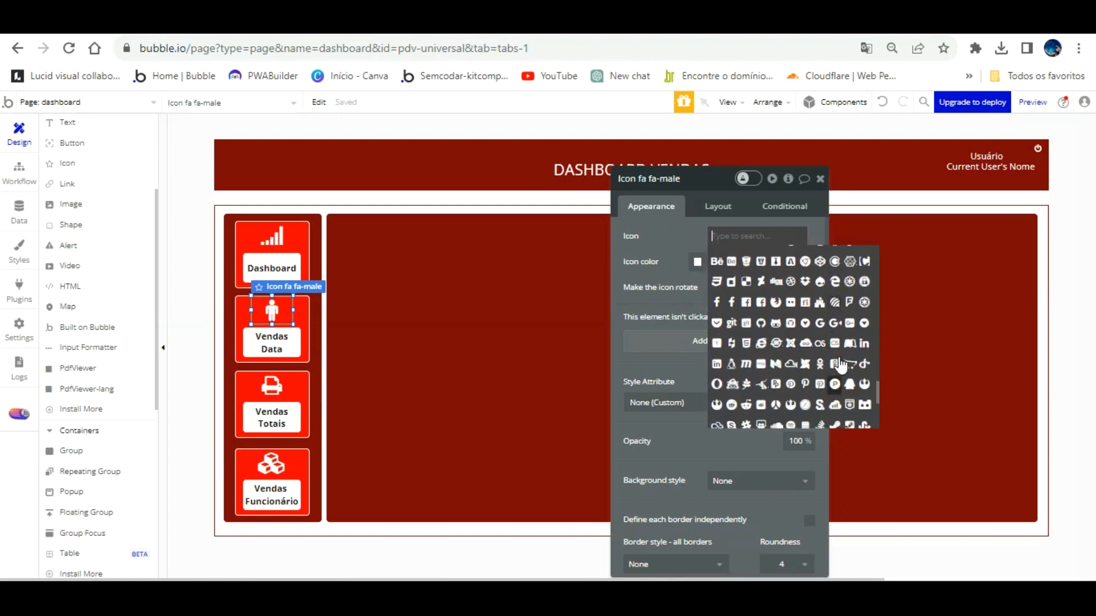
pyautogui.scroll(-3, 841, 366)
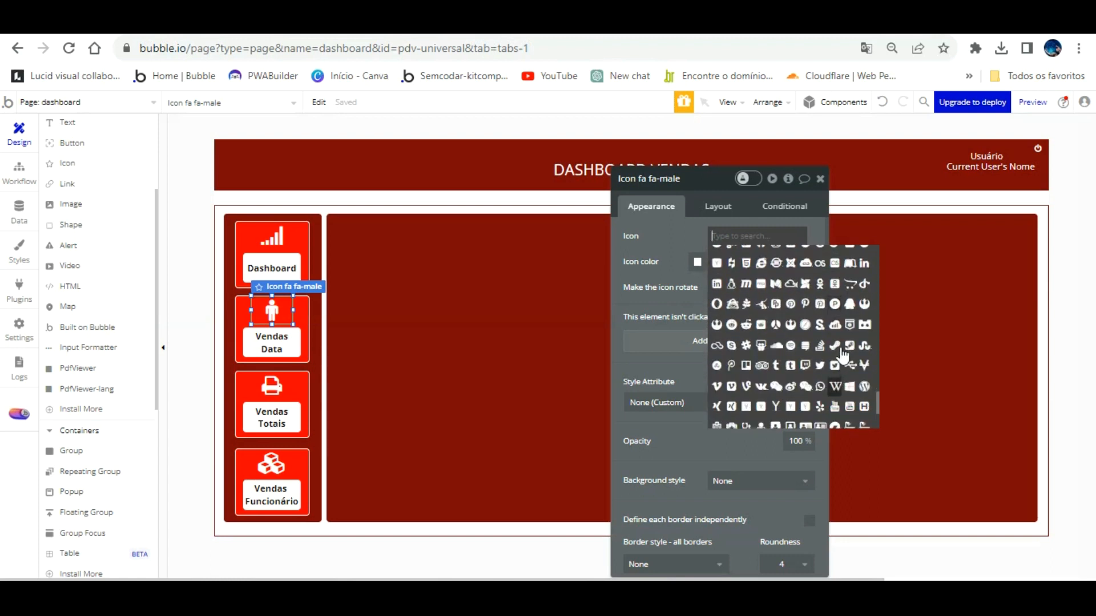
pyautogui.click(835, 324)
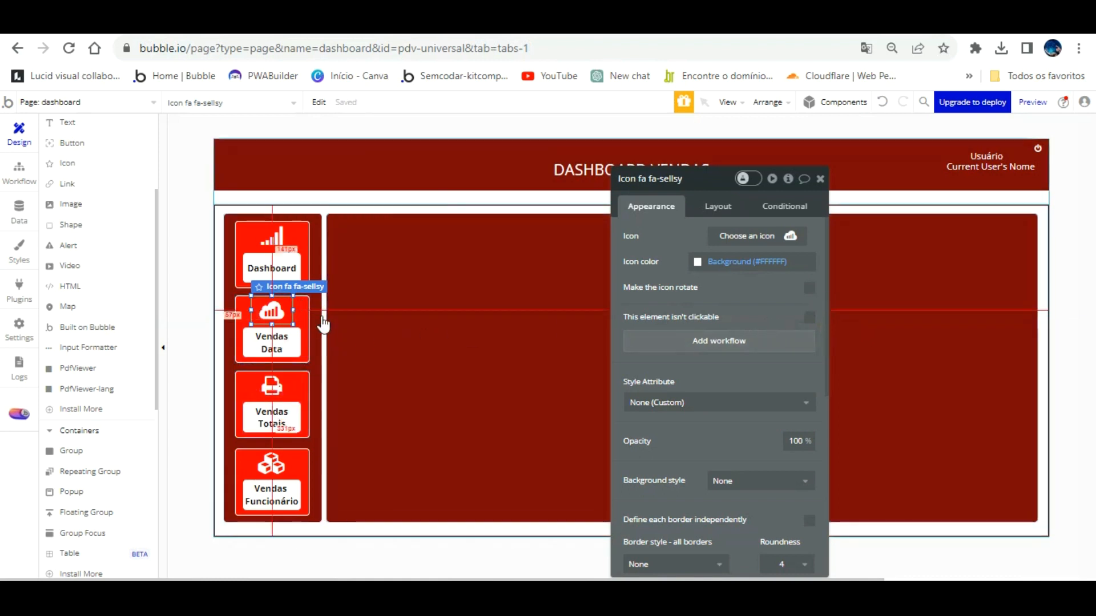
# Replace the Vendas Totais card's printer icon with the fa-sliders icon.
pyautogui.click(307, 360)
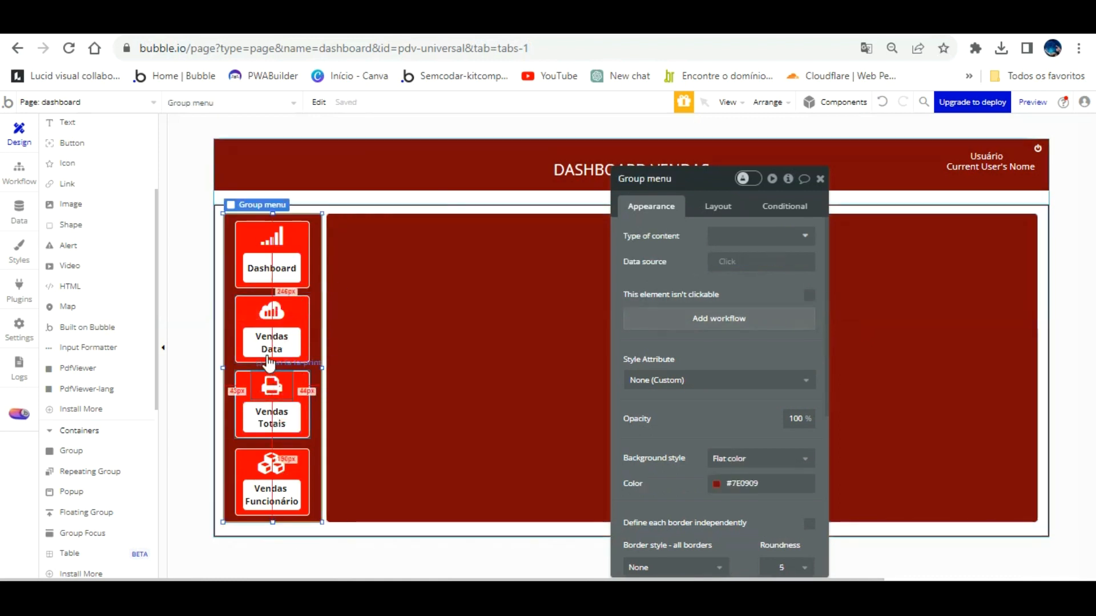
pyautogui.click(285, 385)
pyautogui.click(787, 236)
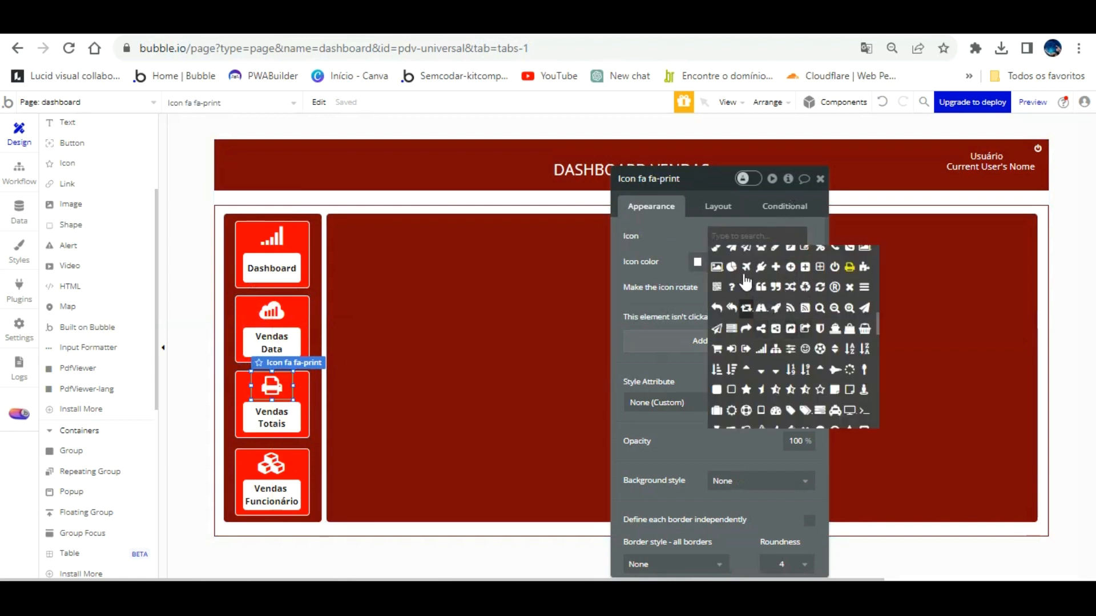
pyautogui.scroll(3, 741, 290)
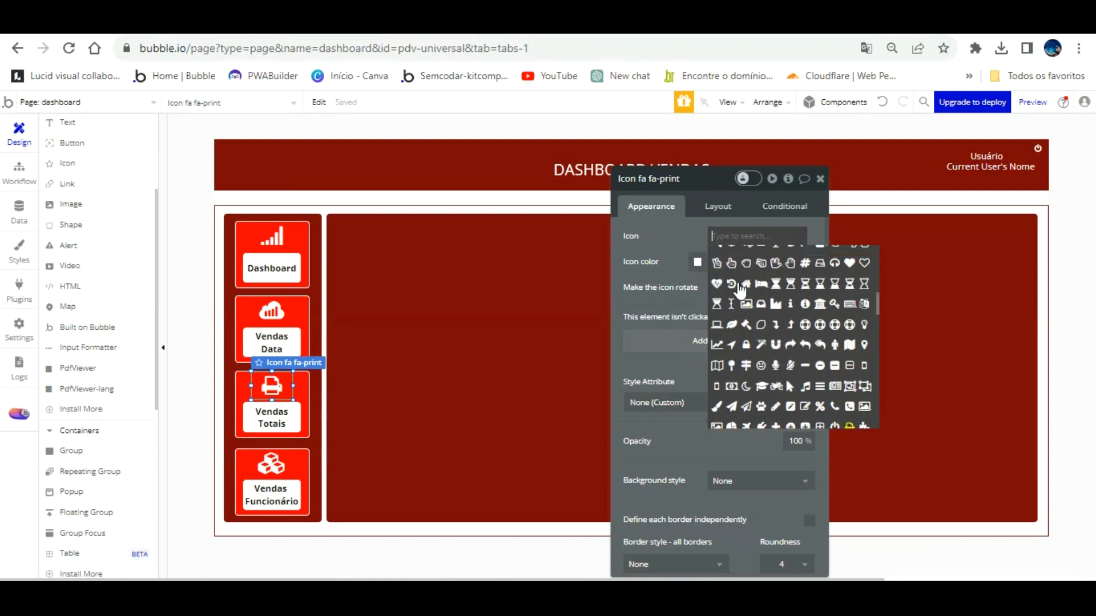
pyautogui.scroll(-3, 740, 290)
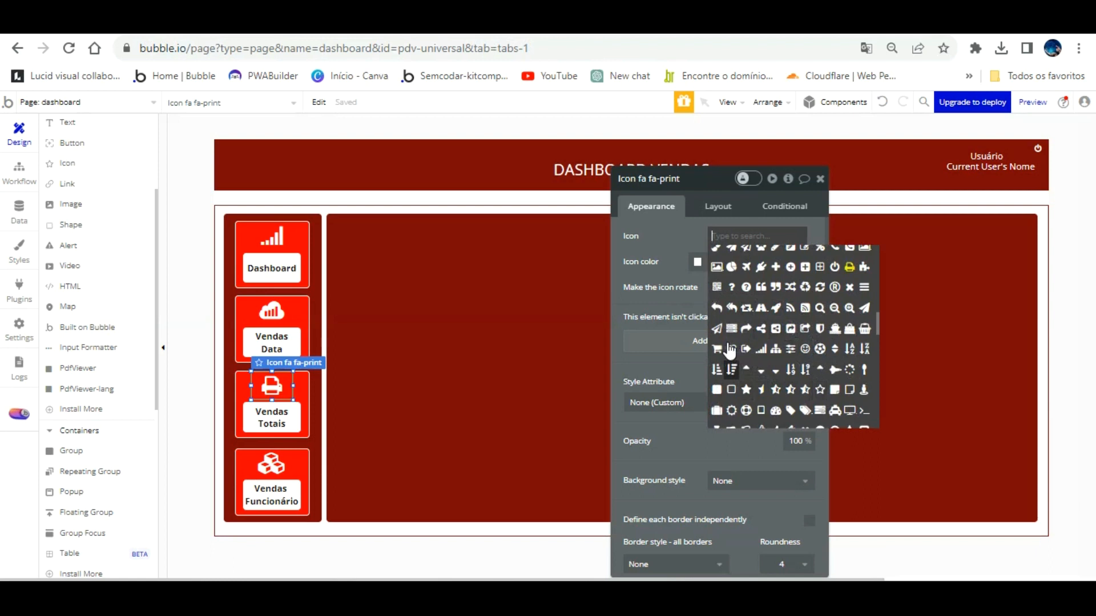
pyautogui.click(790, 349)
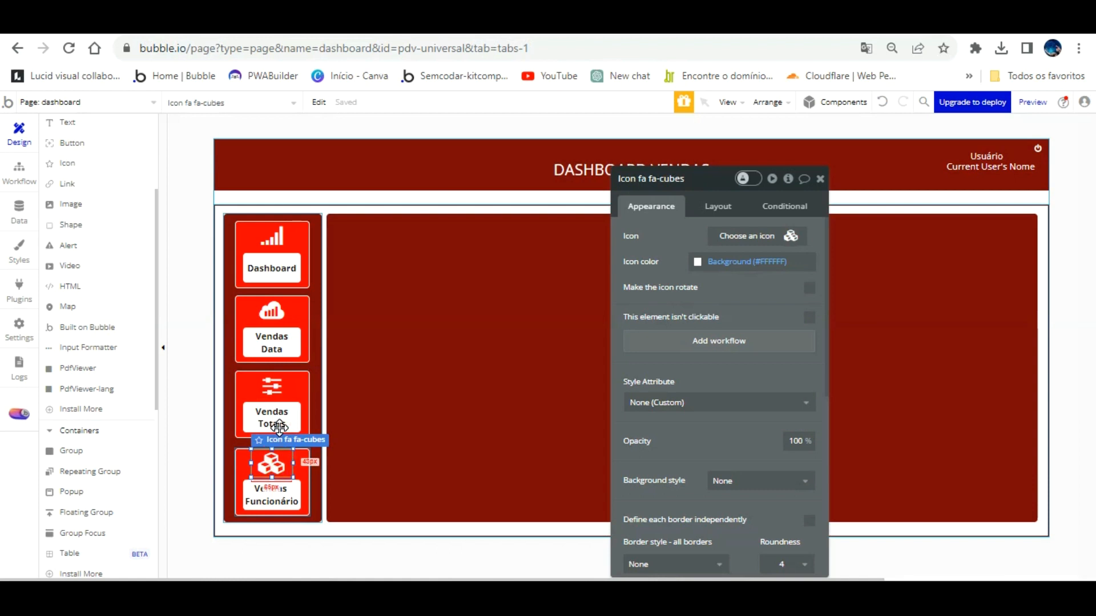
# Replace the Vendas Funcionário card's cubes icon with the fa-user icon.
pyautogui.click(271, 464)
pyautogui.click(782, 235)
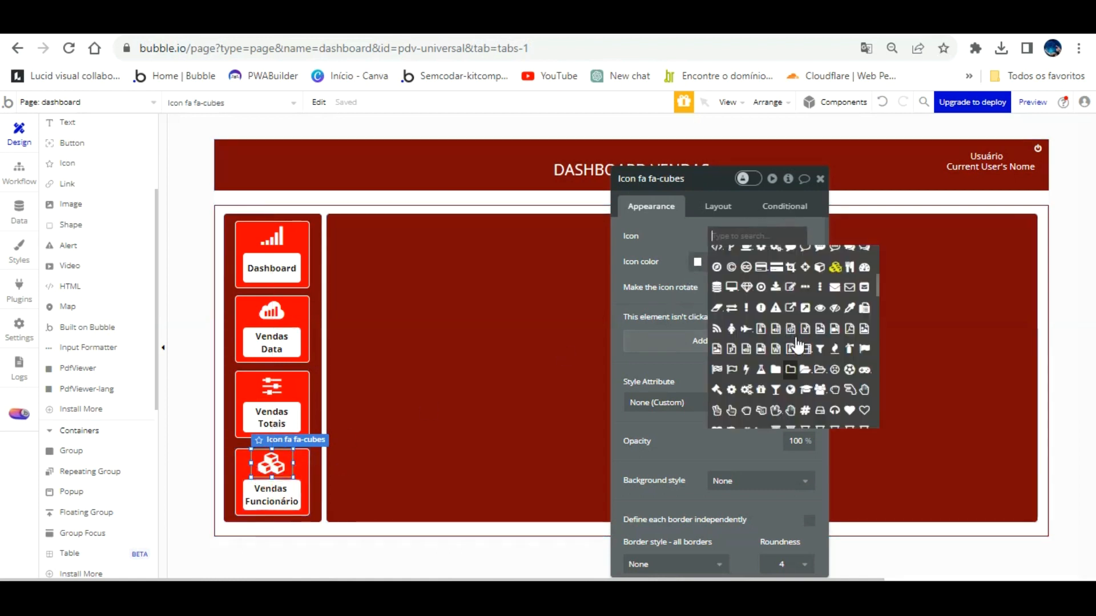
pyautogui.scroll(-3, 798, 346)
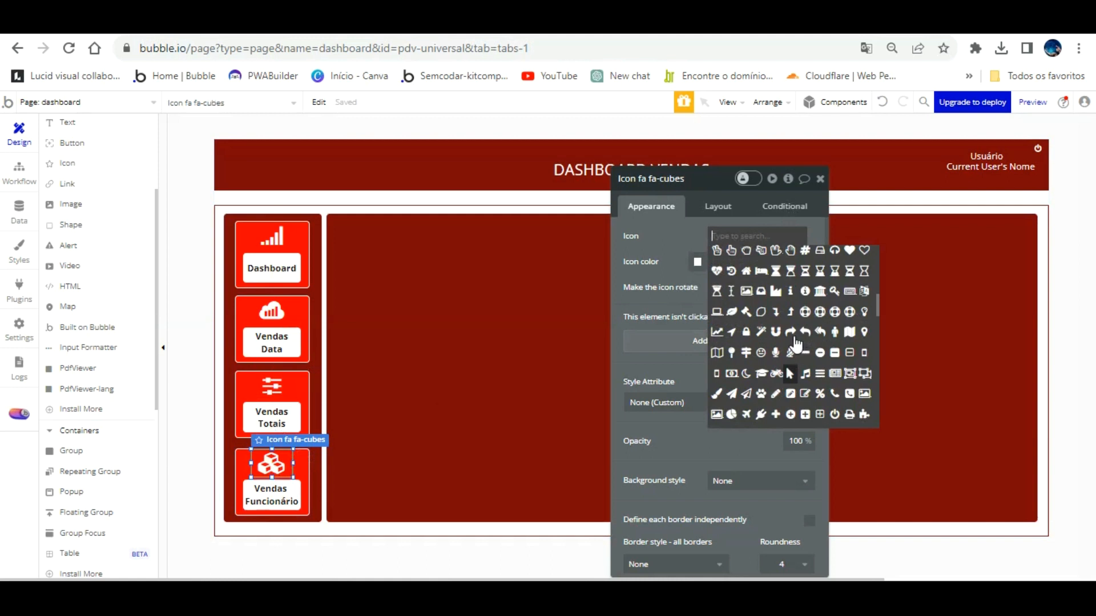
pyautogui.write('bory')
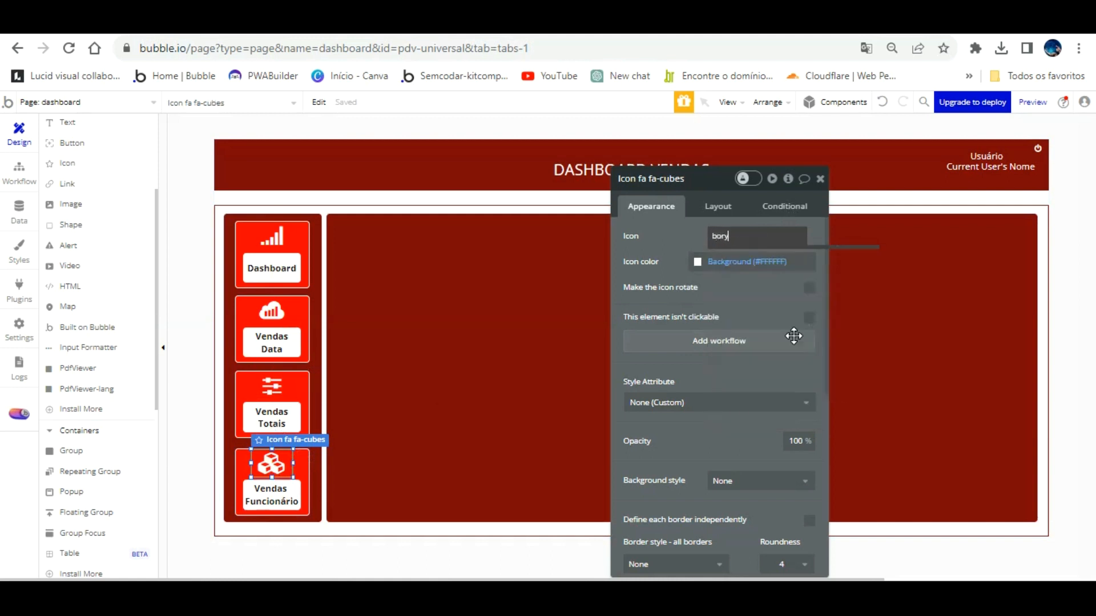
pyautogui.press('BackSpace')
pyautogui.press('BackSpace')
pyautogui.press('BackSpace')
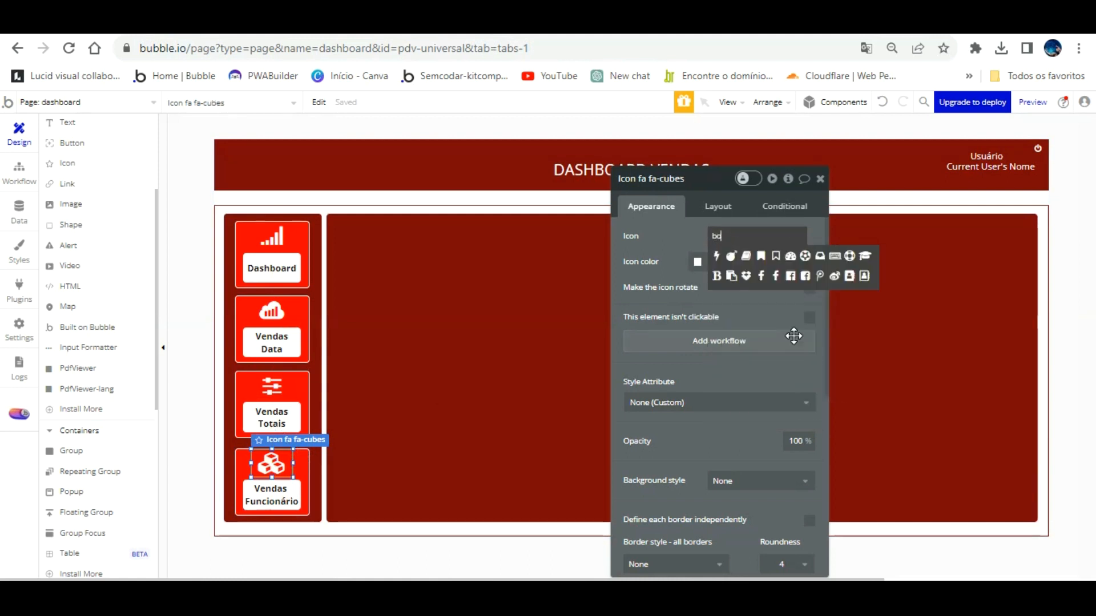
pyautogui.write('peo')
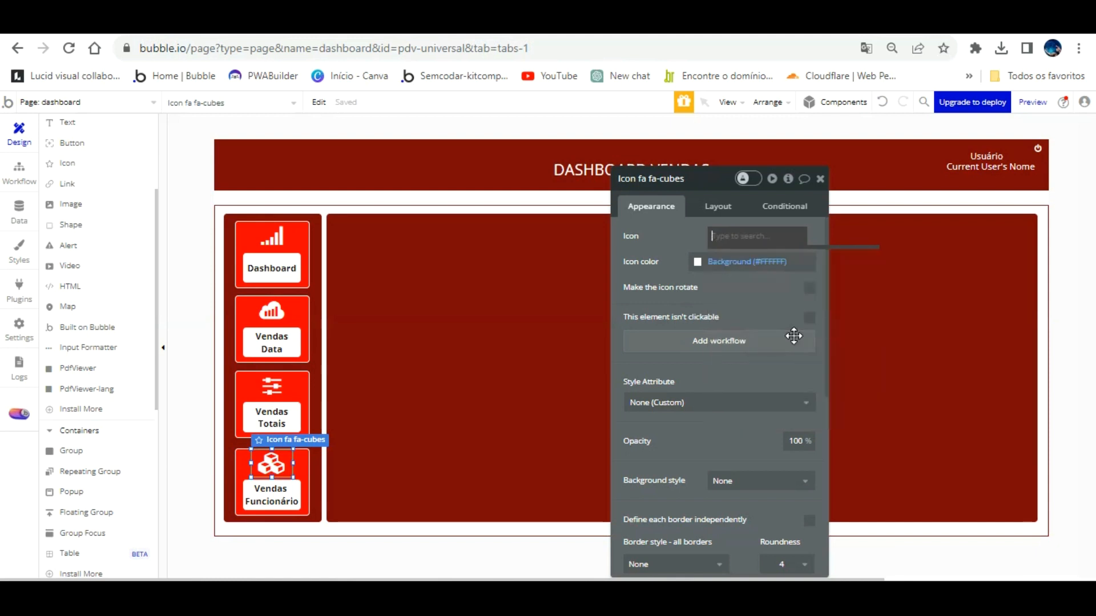
pyautogui.scroll(-3, 802, 354)
pyautogui.scroll(-2, 806, 361)
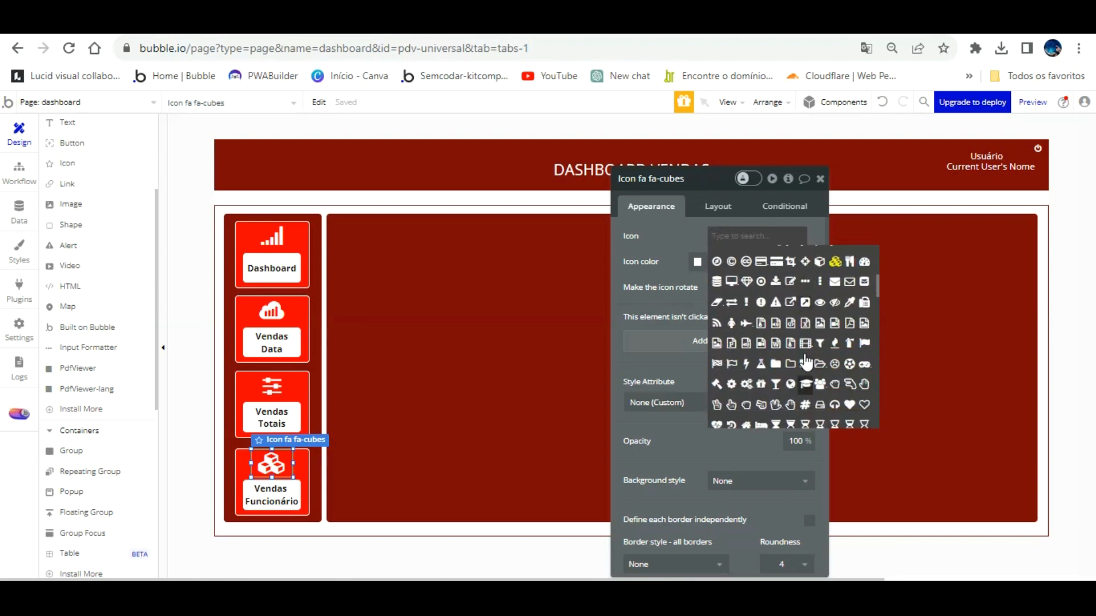
pyautogui.scroll(-2, 807, 362)
pyautogui.scroll(-2, 807, 361)
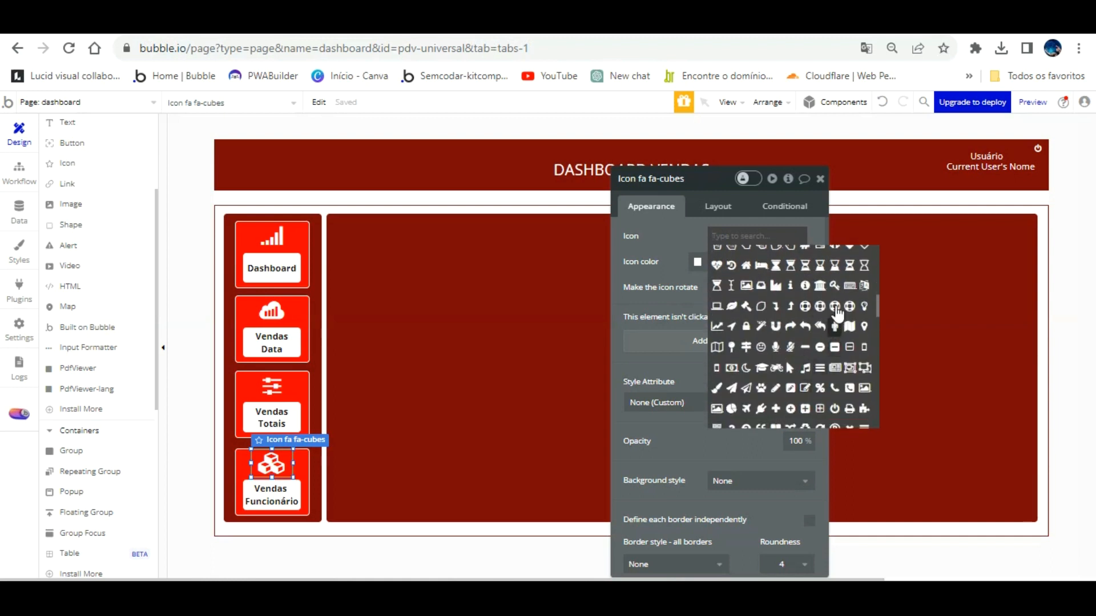
pyautogui.scroll(-2, 837, 311)
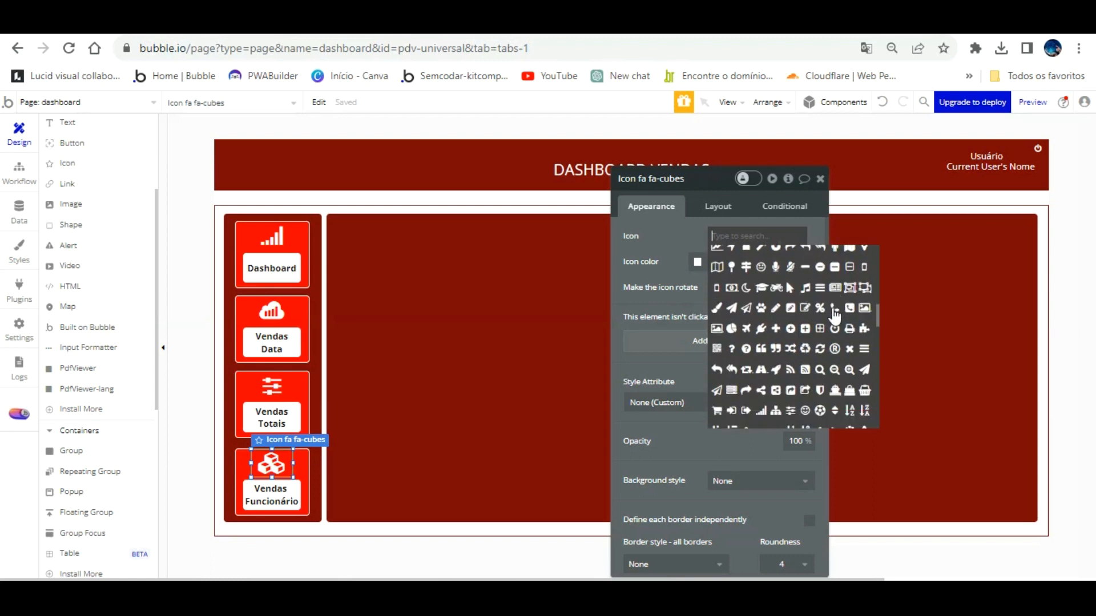
pyautogui.scroll(-4, 835, 313)
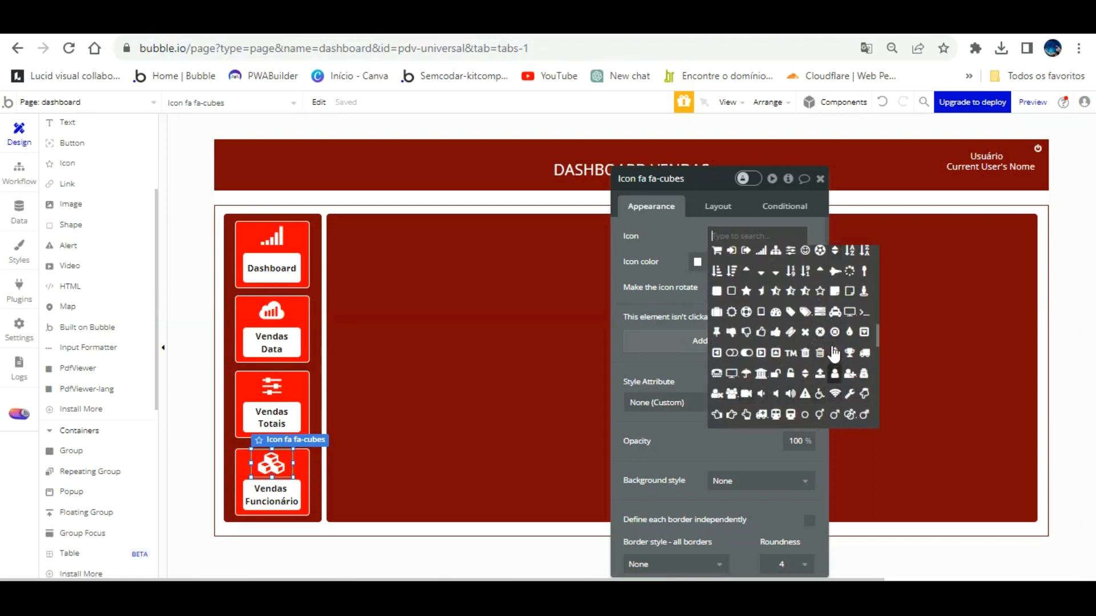
pyautogui.click(835, 372)
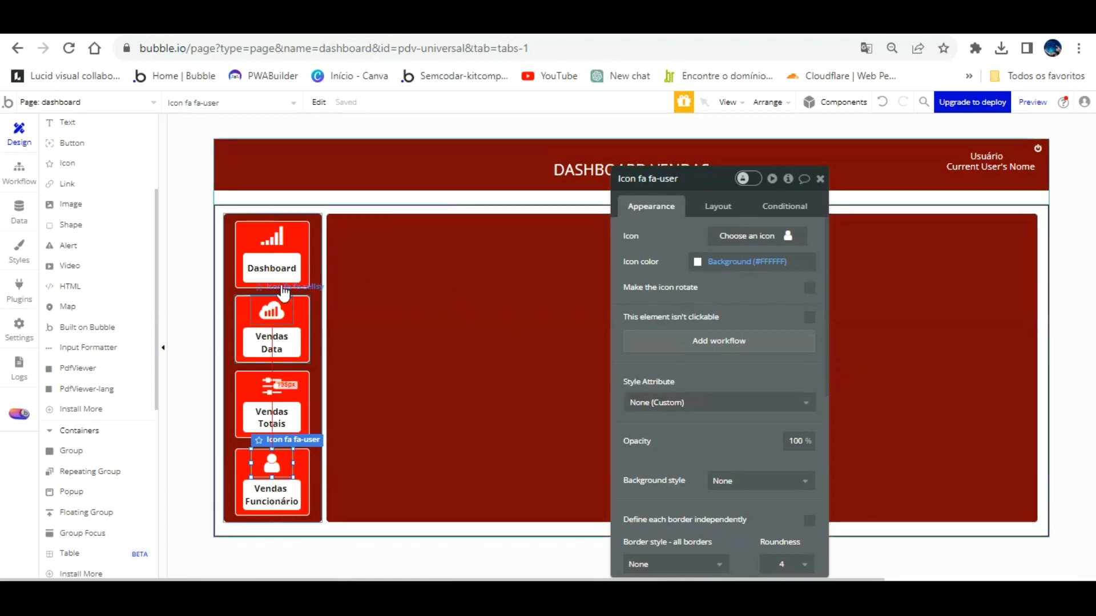
# Shrink the Dashboard label box and set its text to size 10.
pyautogui.click(314, 277)
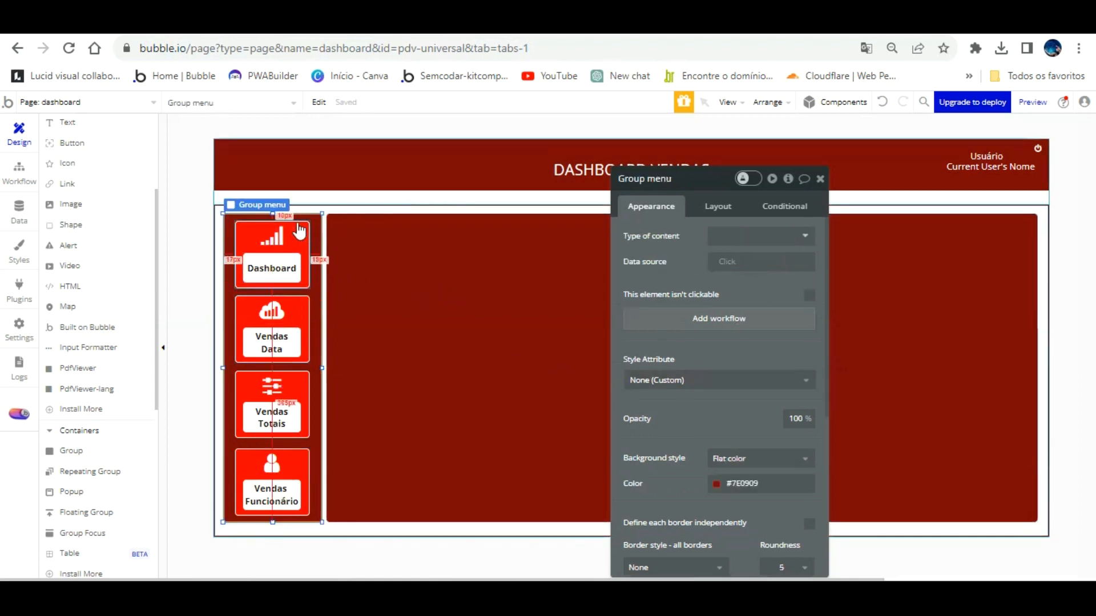
pyautogui.click(297, 241)
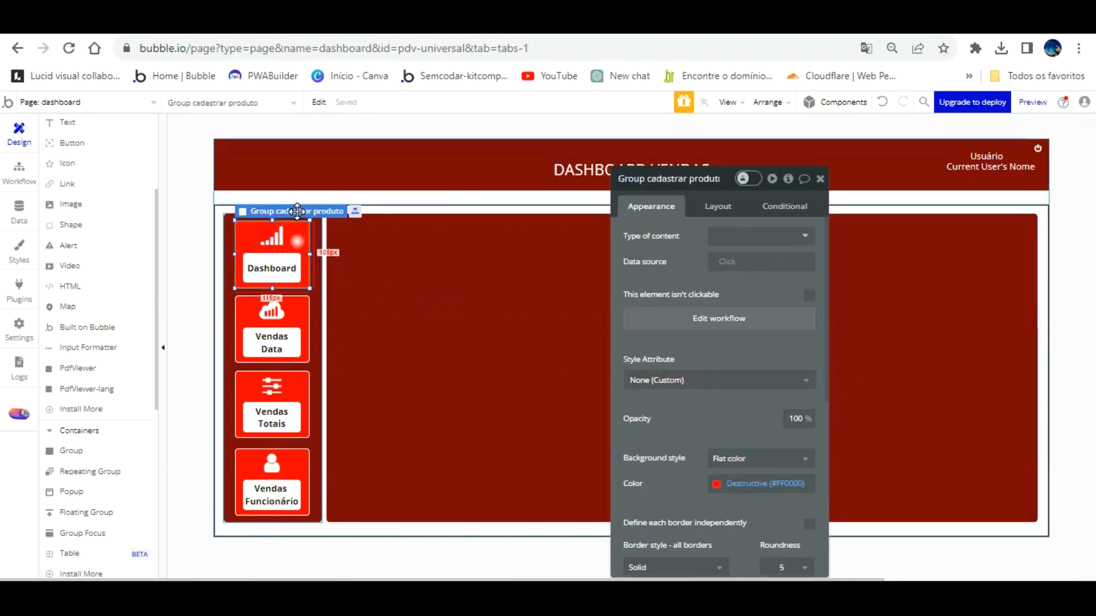
pyautogui.click(282, 249)
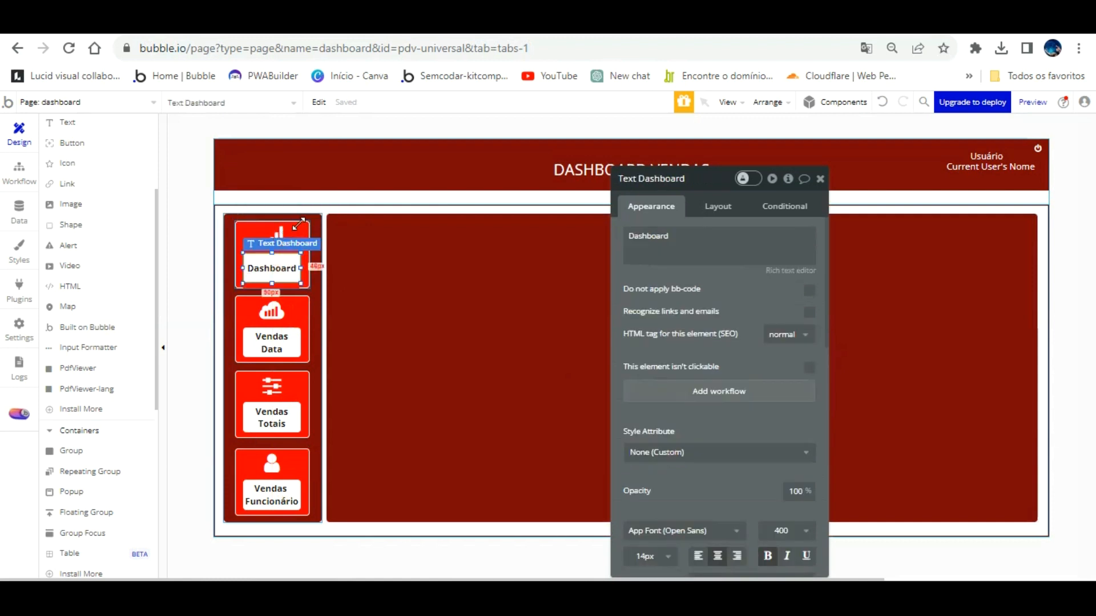
pyautogui.moveTo(298, 225); pyautogui.dragTo(283, 259)
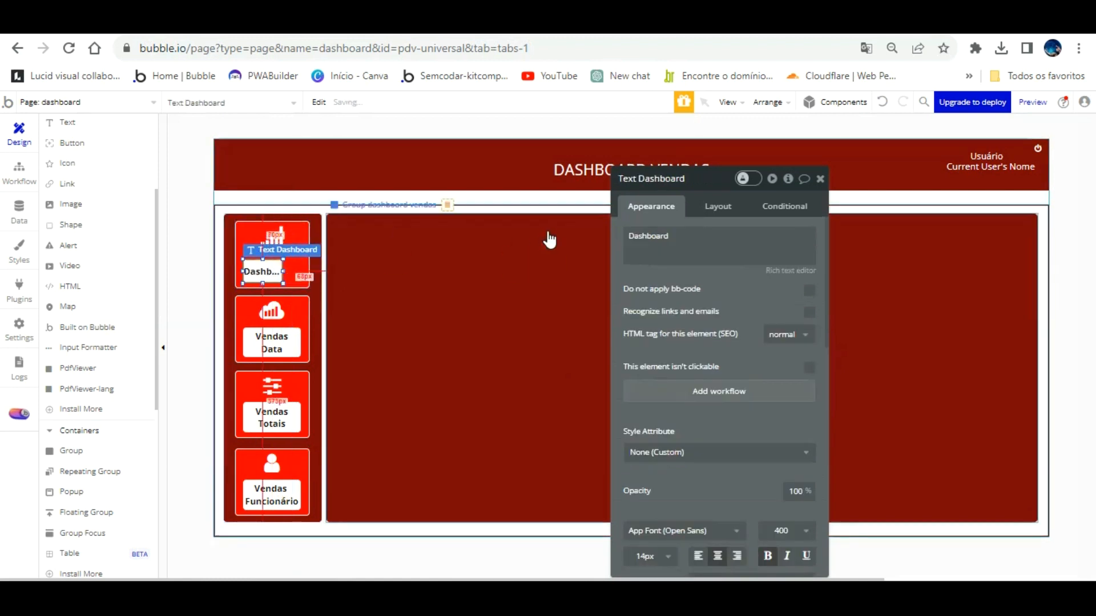
pyautogui.click(667, 556)
pyautogui.scroll(-2, 668, 522)
pyautogui.click(661, 516)
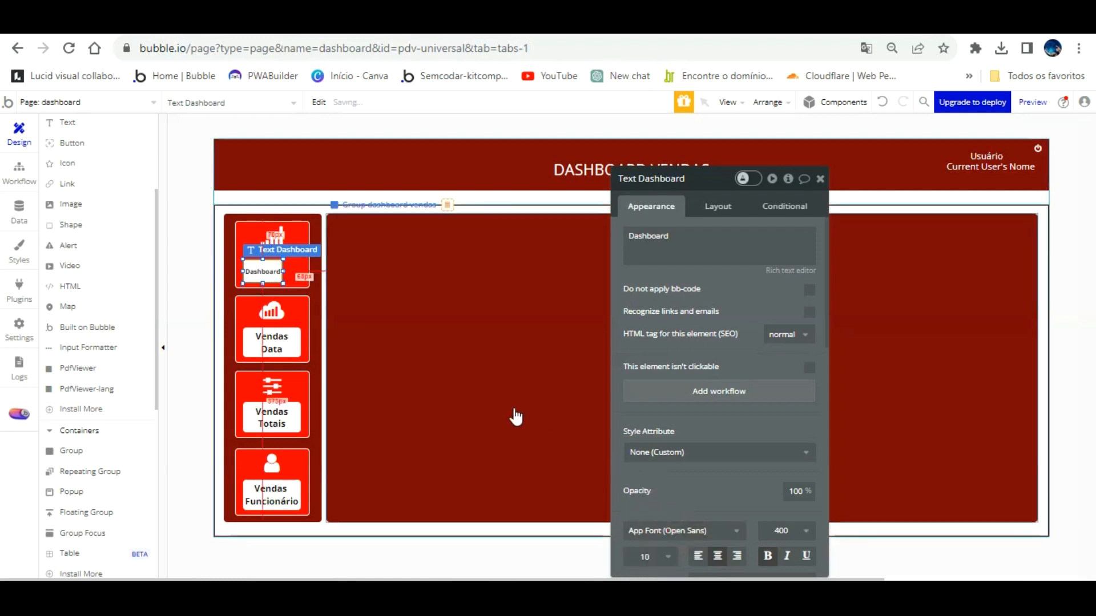
pyautogui.moveTo(283, 271); pyautogui.dragTo(289, 271)
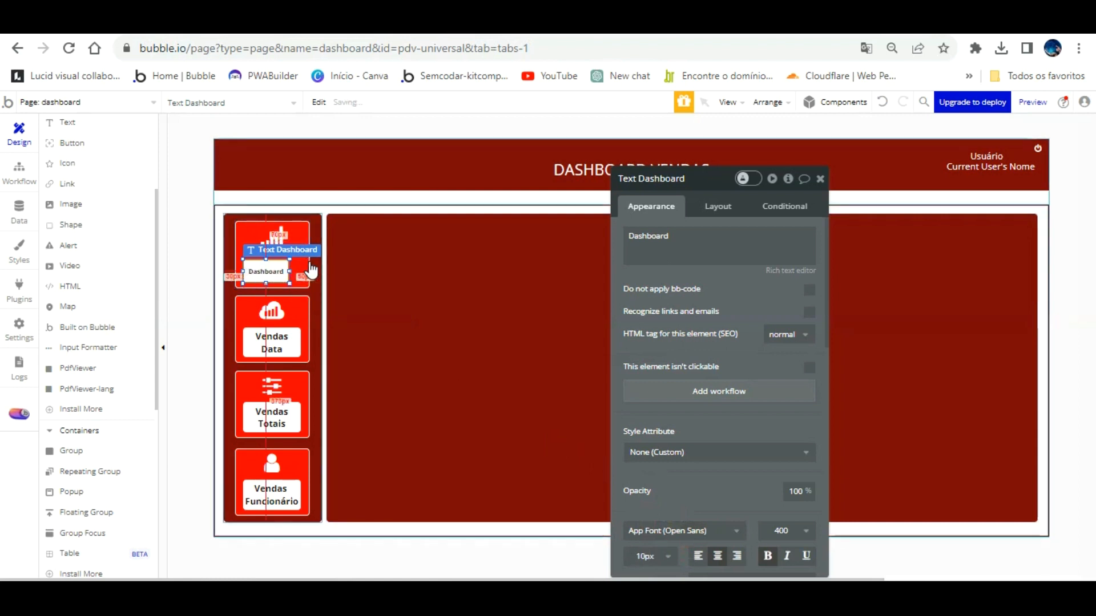
# Set the Vendas Data label's font size to 10.
pyautogui.click(274, 340)
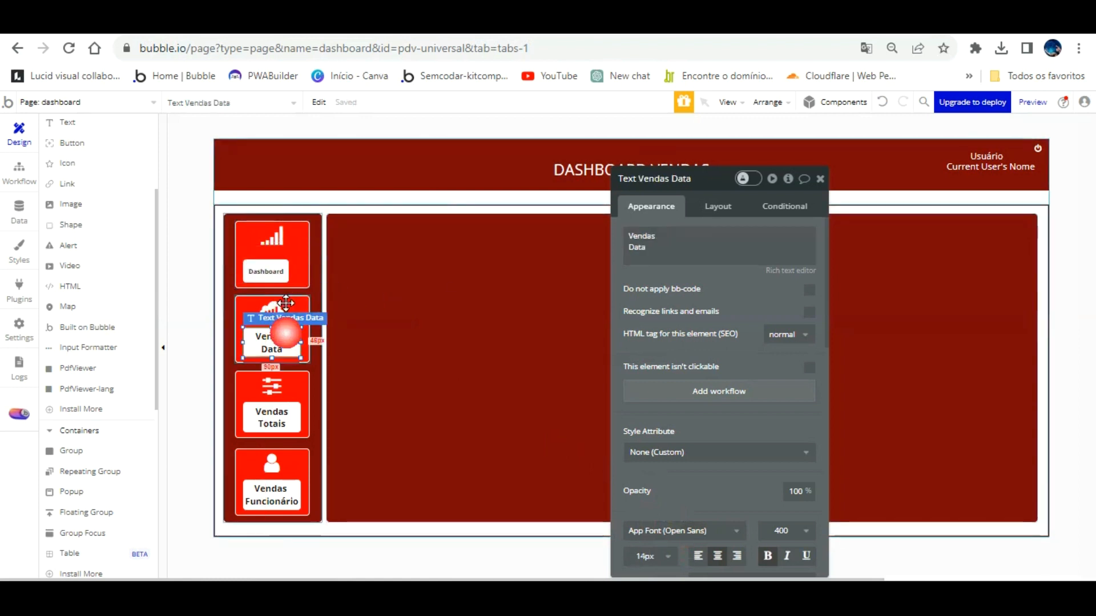
pyautogui.scroll(-3, 666, 385)
pyautogui.click(667, 395)
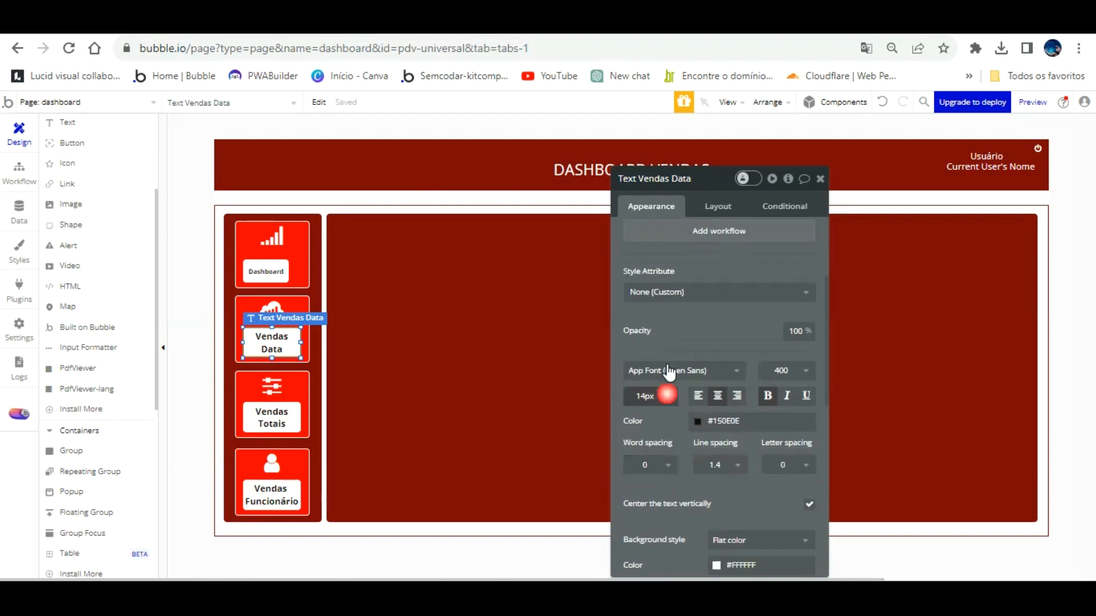
pyautogui.click(666, 490)
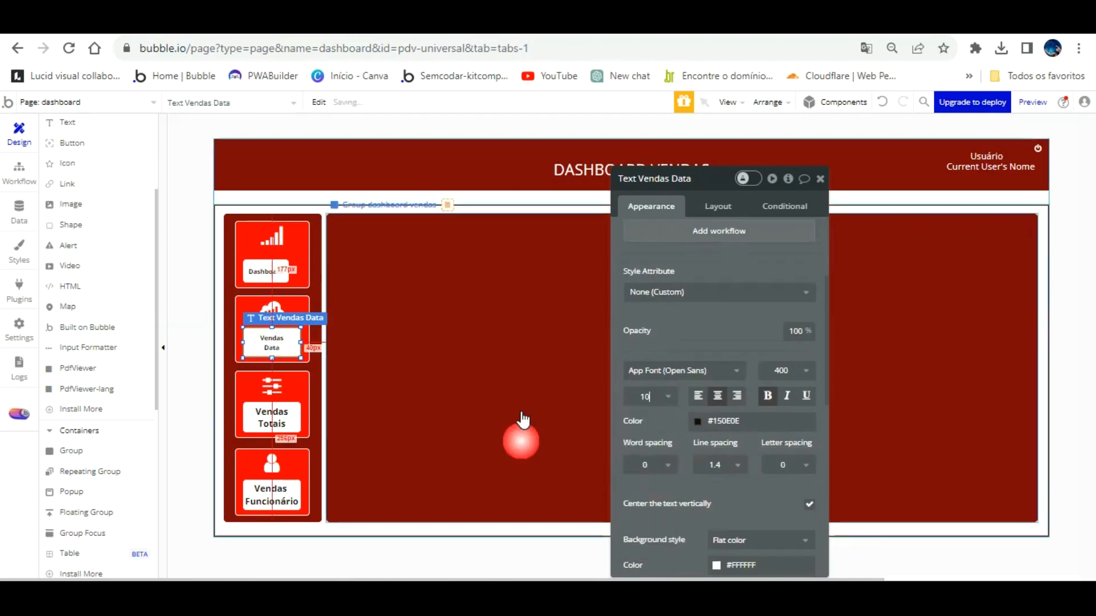
# Resize the Vendas Data label to width 72 and height 37.
pyautogui.click(266, 271)
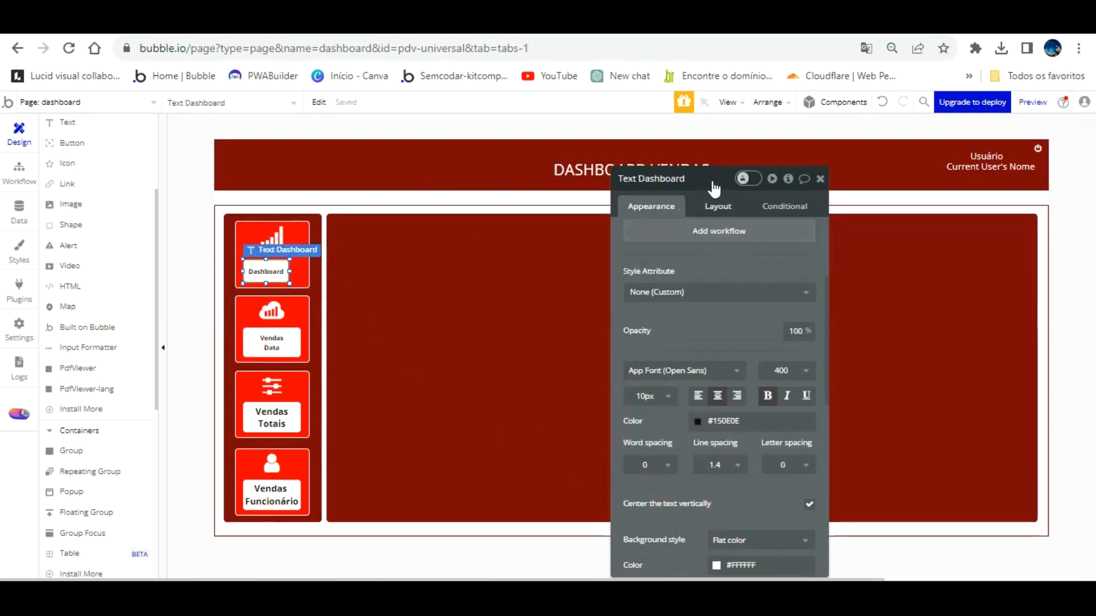
pyautogui.click(715, 206)
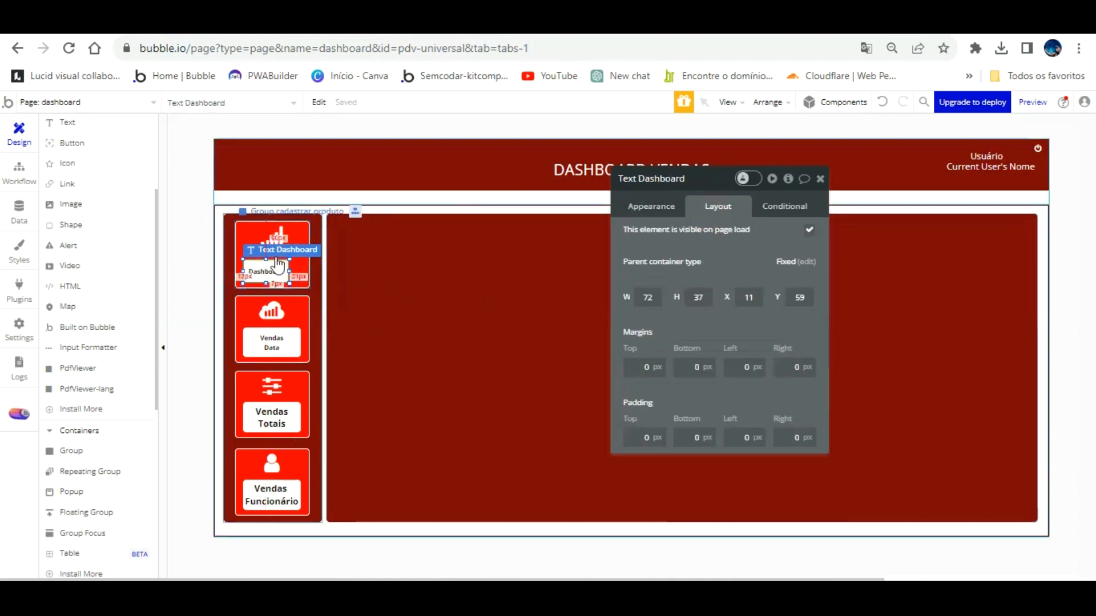
pyautogui.click(273, 341)
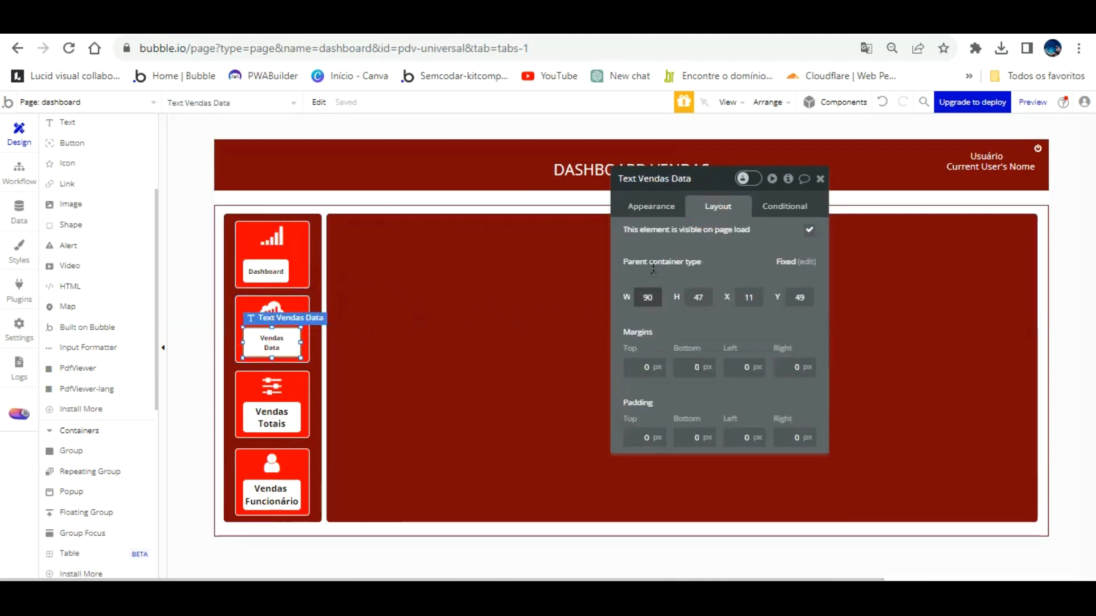
pyautogui.write('72')
pyautogui.press('Tab')
pyautogui.write('37')
pyautogui.press('Return')
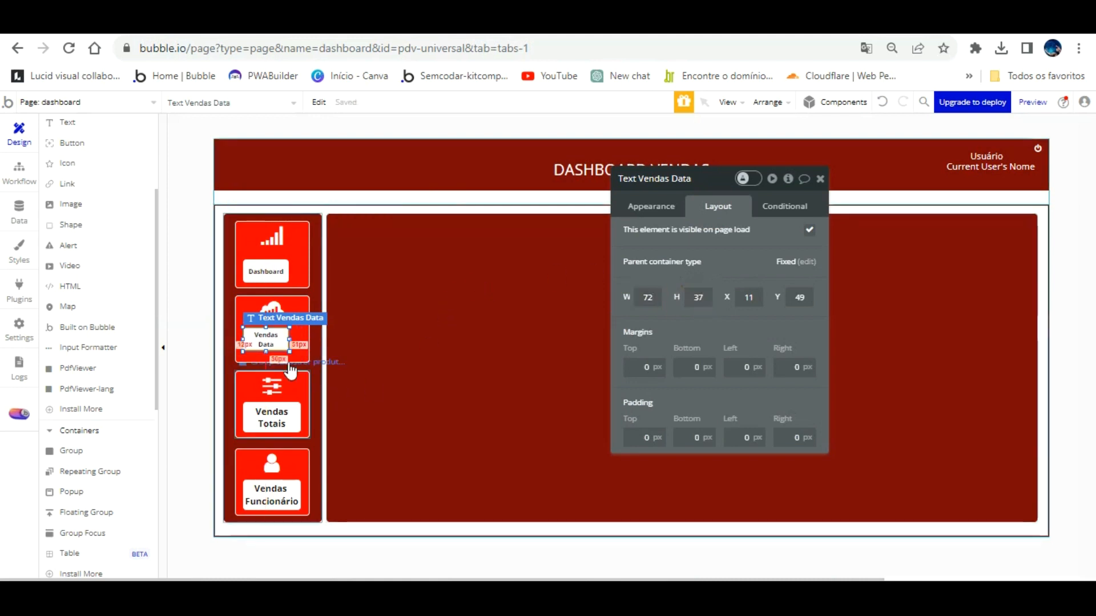
pyautogui.click(661, 208)
# Shorten the Vendas Data label to read just 'Data' and set its font size to 12.
pyautogui.click(665, 238)
pyautogui.click(664, 237)
pyautogui.press('BackSpace')
pyautogui.press('BackSpace')
pyautogui.press('BackSpace')
pyautogui.press('BackSpace')
pyautogui.press('BackSpace')
pyautogui.press('BackSpace')
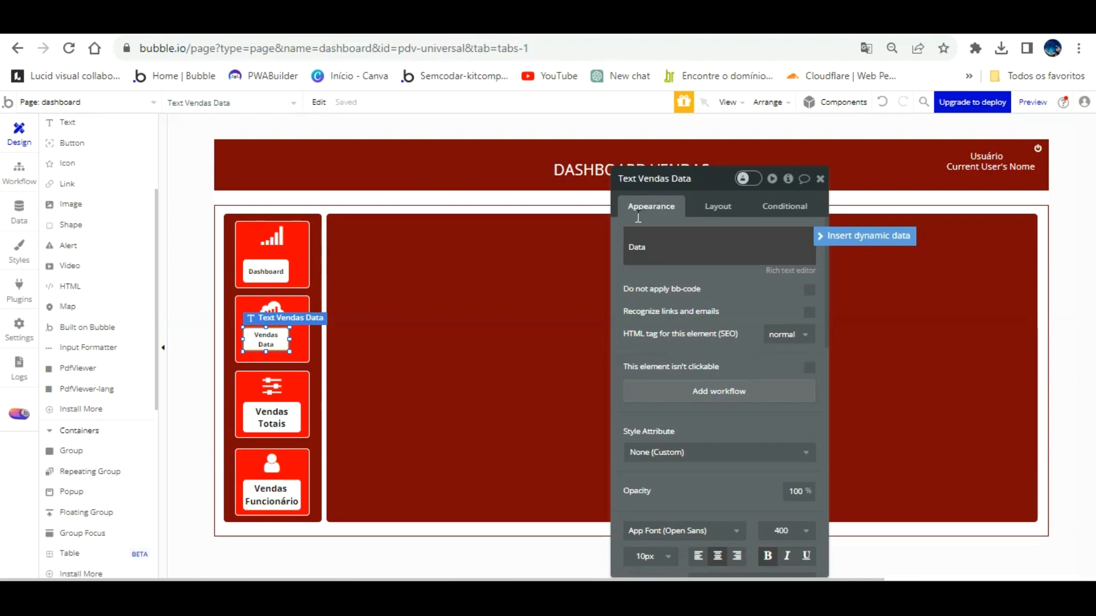
pyautogui.press('Delete')
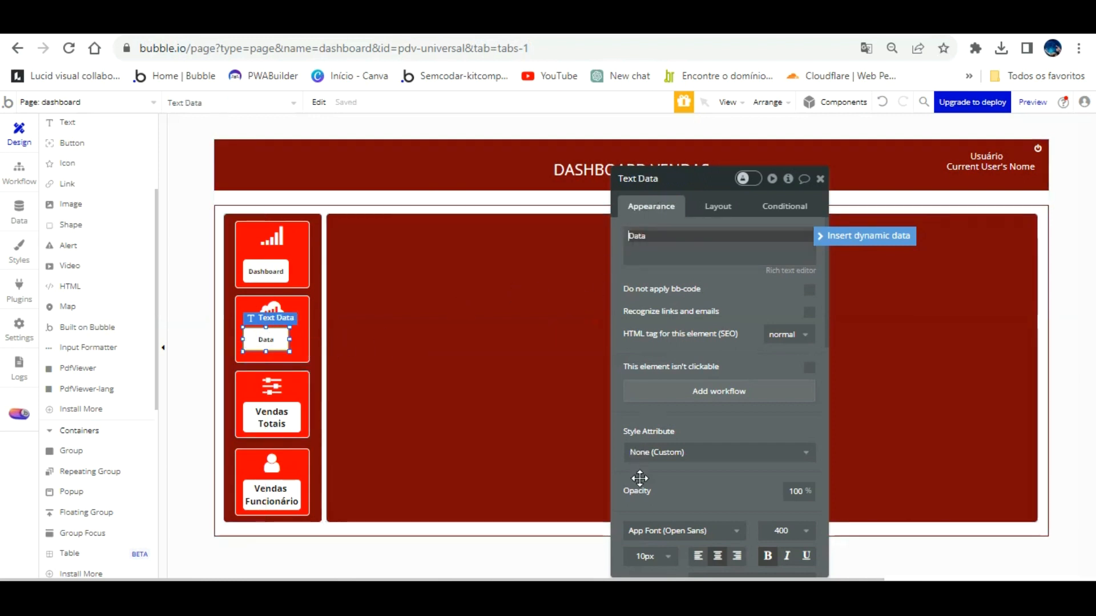
pyautogui.click(666, 555)
pyautogui.scroll(-3, 662, 531)
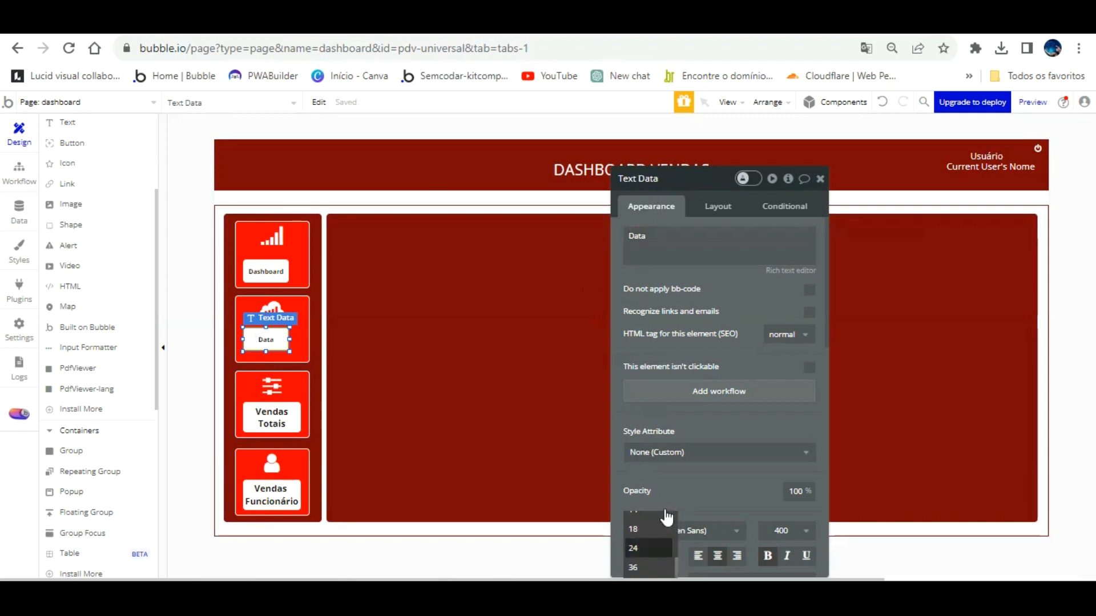
pyautogui.click(656, 531)
# Enlarge the Dashboard label's text to font size 12.
pyautogui.click(266, 271)
pyautogui.click(655, 555)
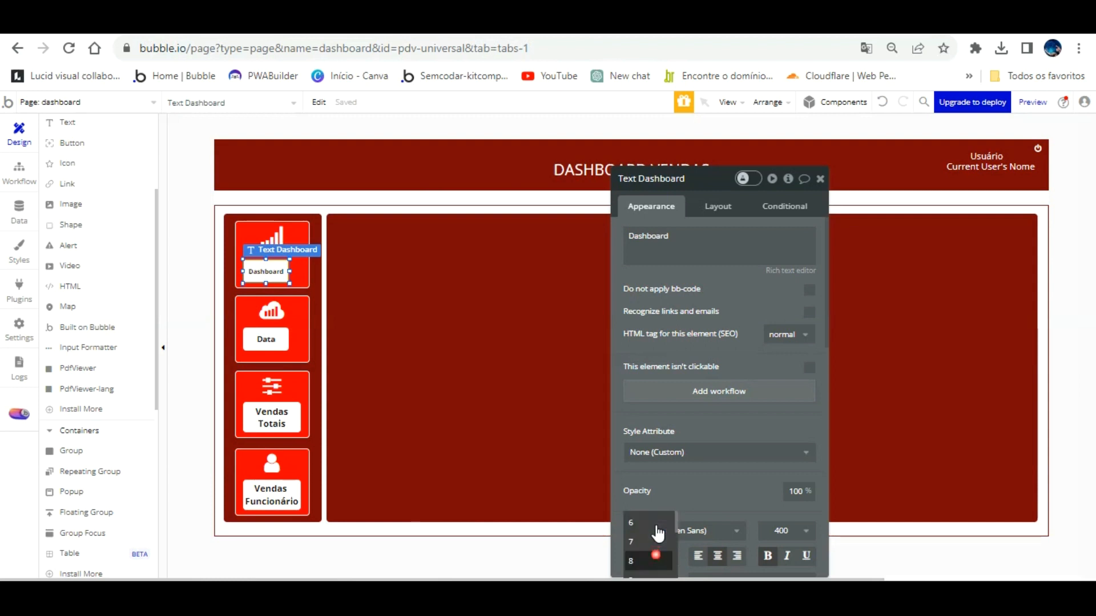
pyautogui.scroll(-4, 657, 531)
pyautogui.click(655, 532)
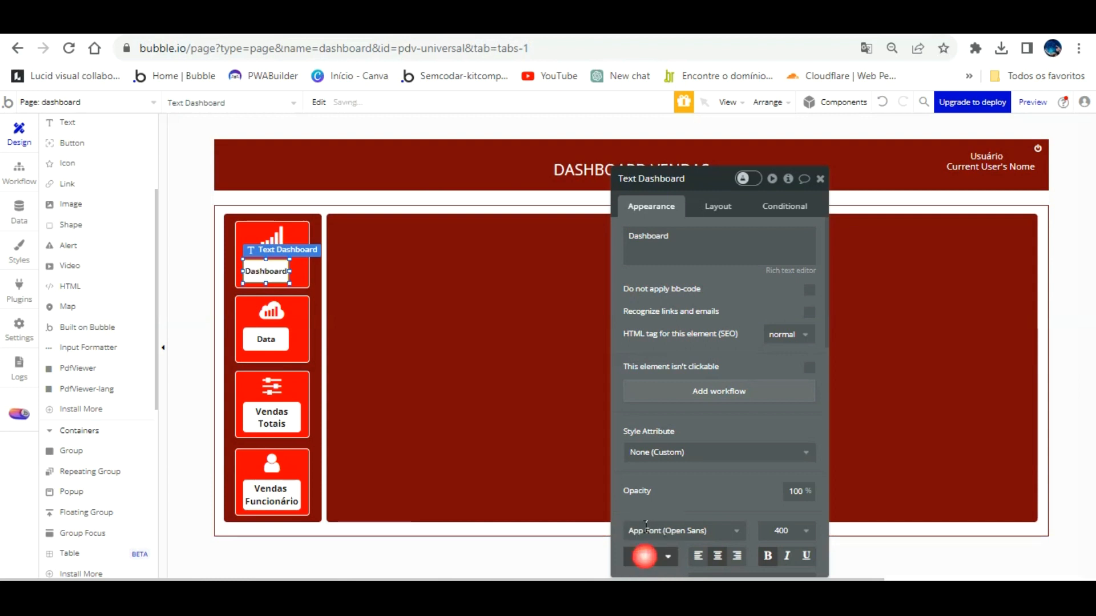
pyautogui.click(432, 334)
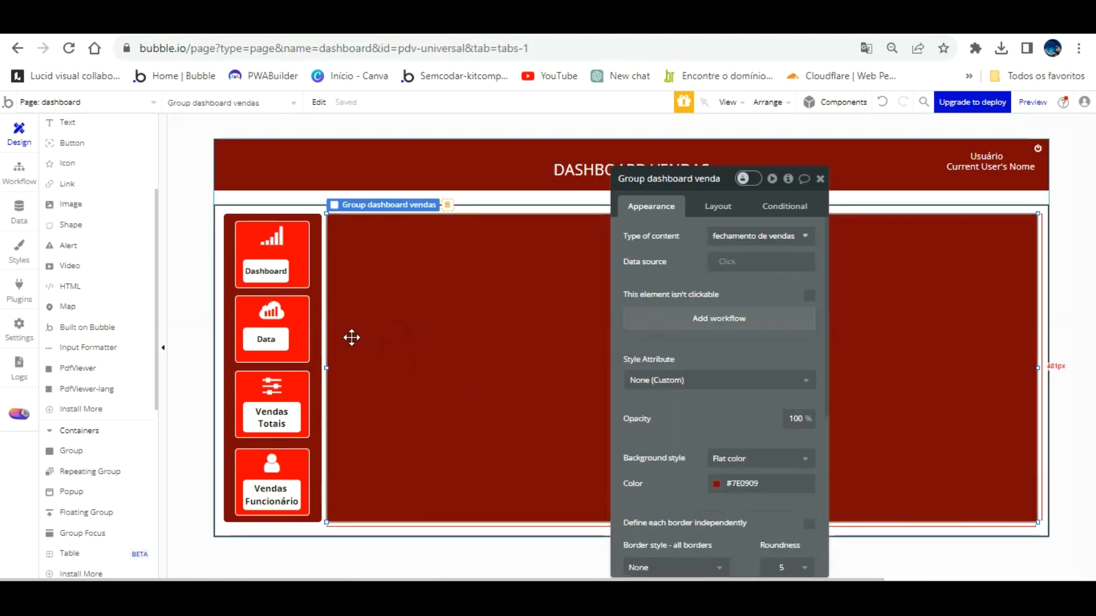
pyautogui.click(286, 393)
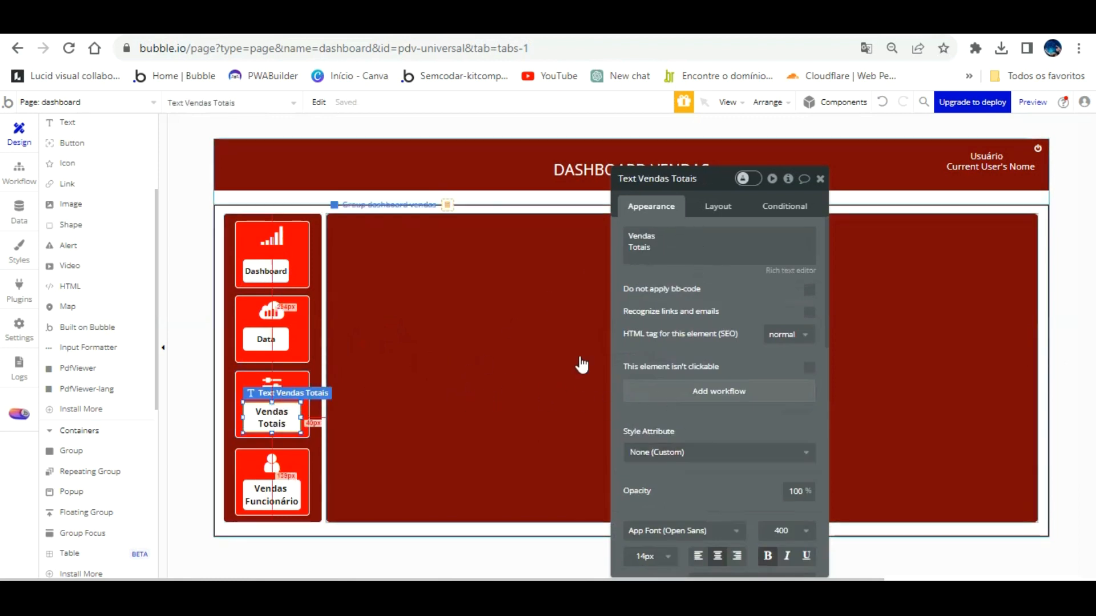
# Set the Vendas Totais label's font size to 12.
pyautogui.click(657, 555)
pyautogui.scroll(-3, 658, 534)
pyautogui.scroll(-2, 657, 534)
pyautogui.click(657, 533)
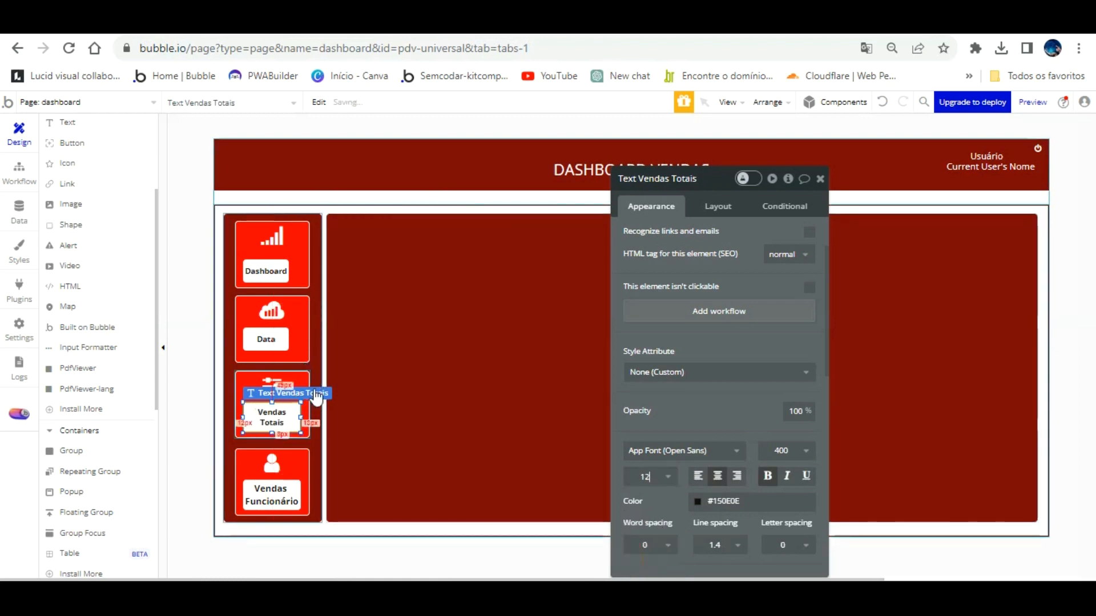
# Resize the Vendas Totais and Vendas Funcionário labels to W 72 by H 37.
pyautogui.click(274, 312)
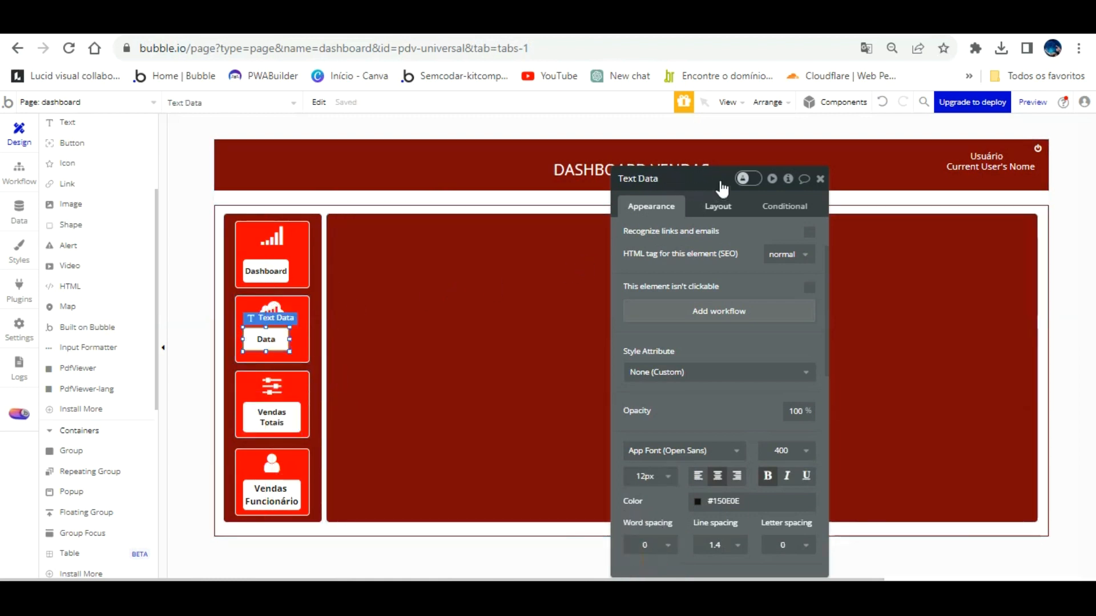
pyautogui.click(717, 206)
pyautogui.click(286, 412)
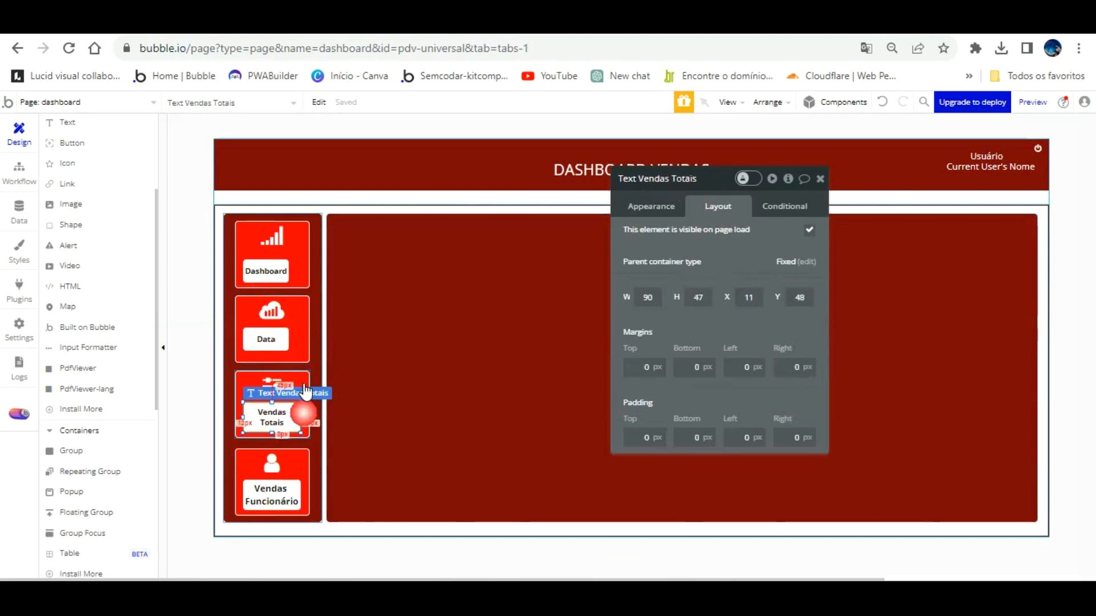
pyautogui.write('72')
pyautogui.press('Tab')
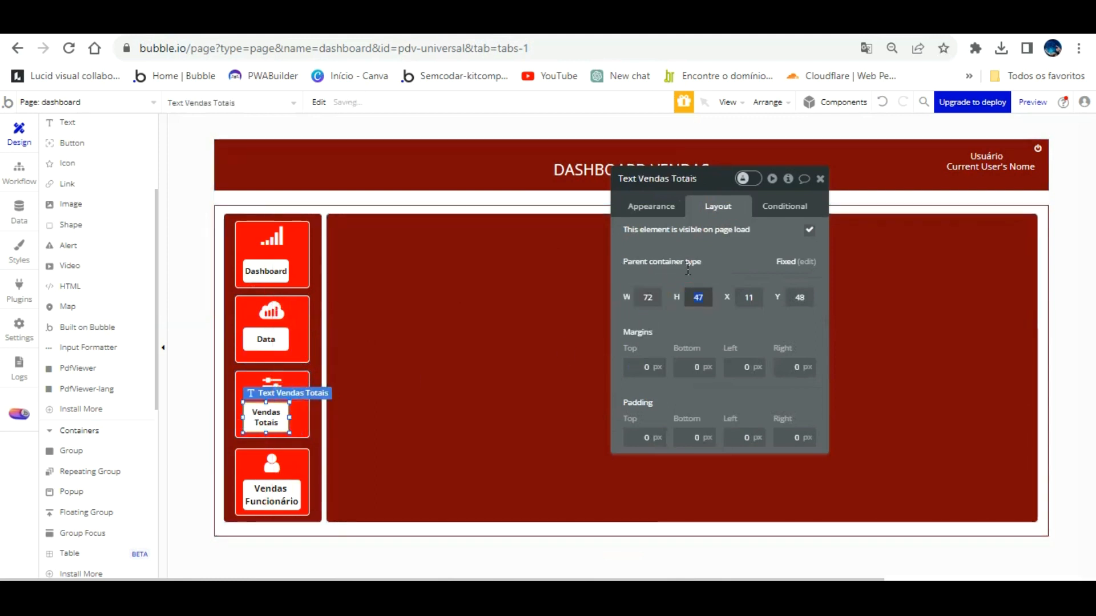
pyautogui.write('37')
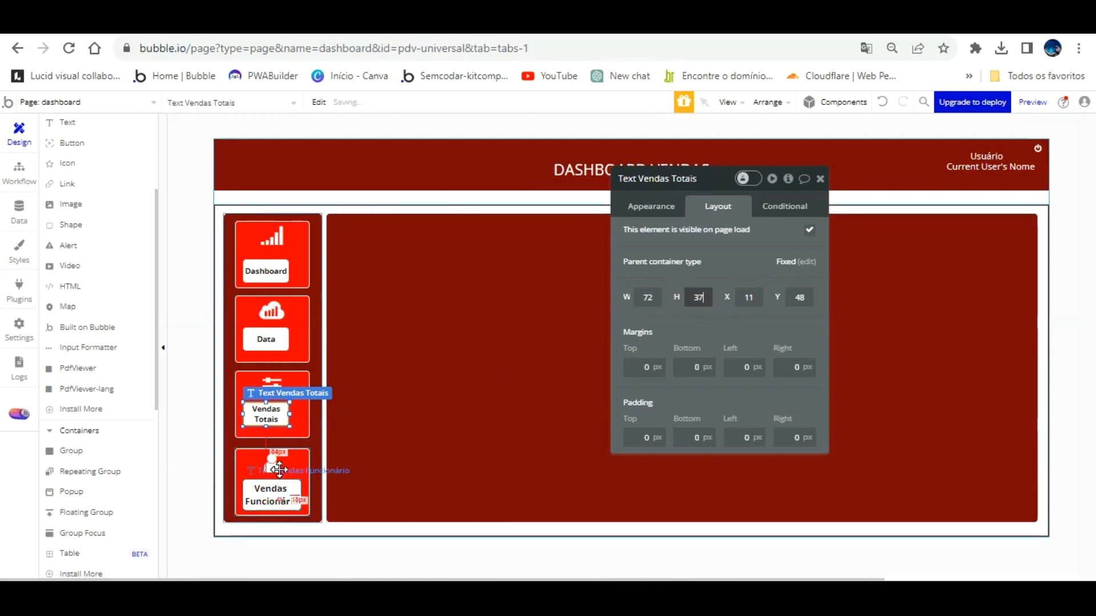
pyautogui.click(272, 494)
pyautogui.write('72')
pyautogui.press('Tab')
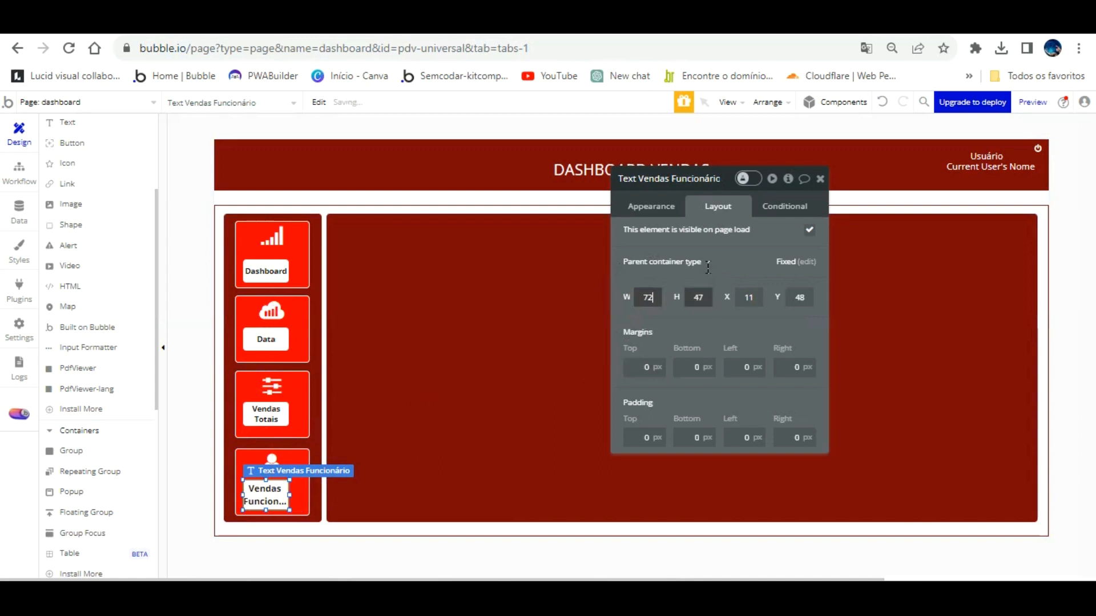
pyautogui.write('37')
pyautogui.press('Return')
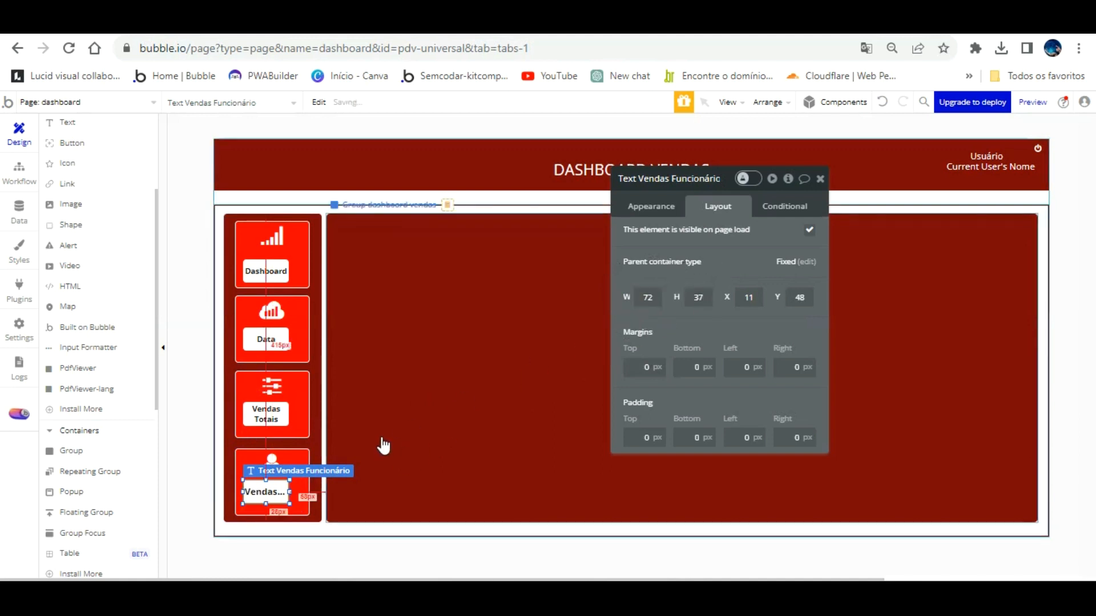
# Set the Vendas Funcionário label's font size to 12.
pyautogui.click(650, 204)
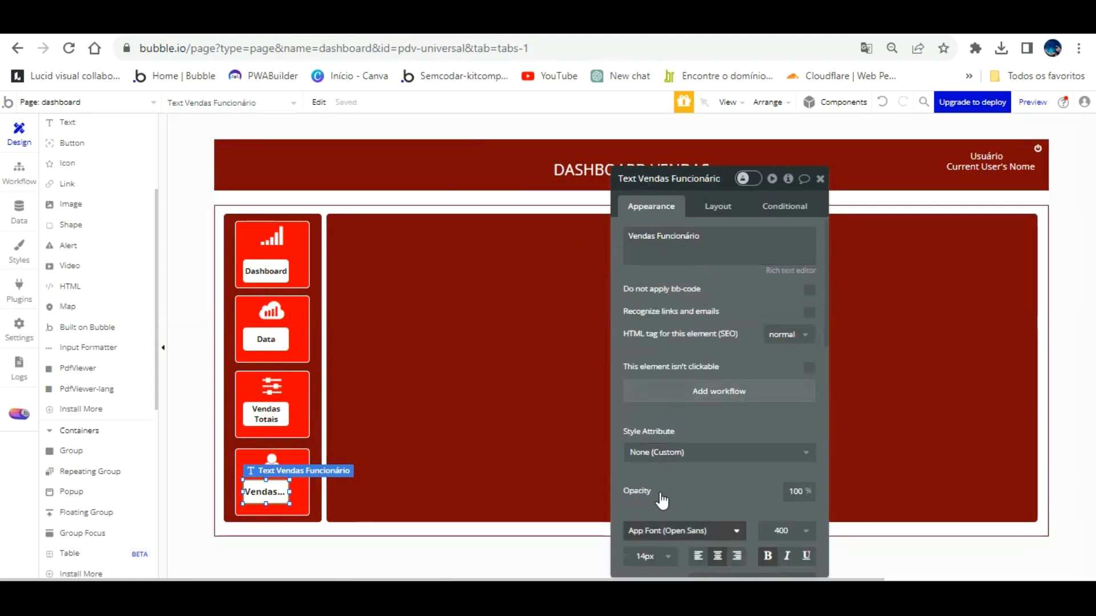
pyautogui.click(671, 528)
pyautogui.press('Down')
pyautogui.press('Down')
pyautogui.press('Down')
pyautogui.press('Down')
pyautogui.press('Down')
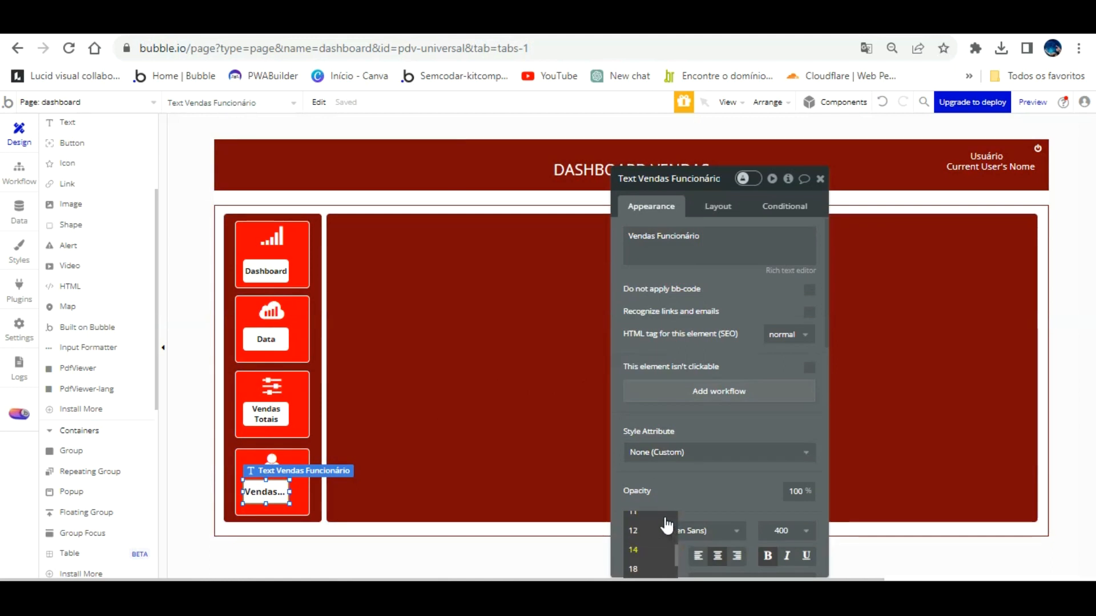
pyautogui.press('Return')
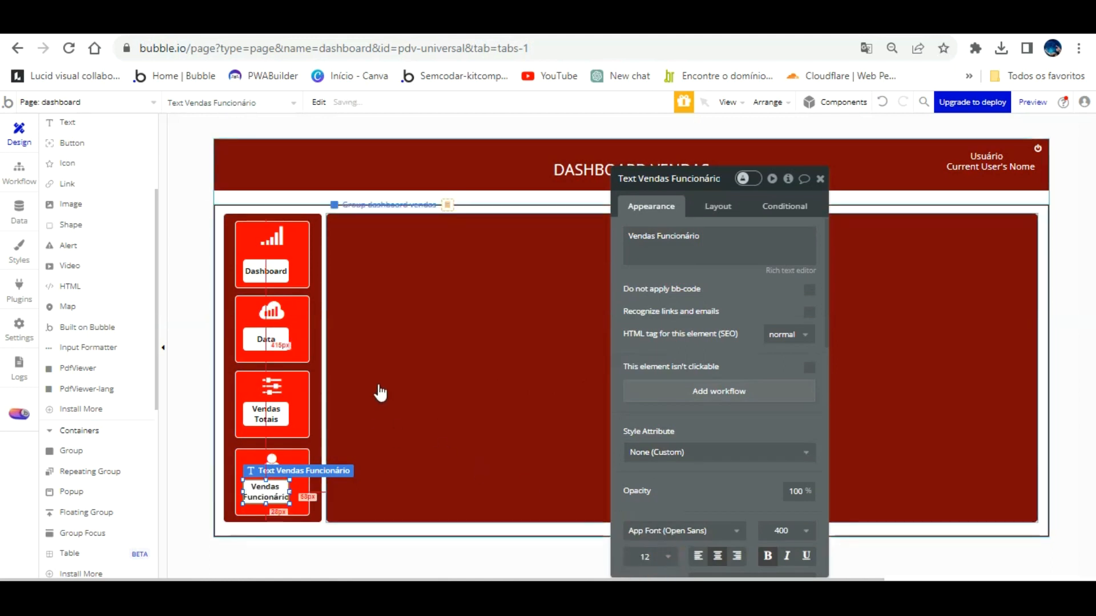
# Change the fourth card's label text from Vendas Funcionário to 'Vendas Caixa'.
pyautogui.click(360, 358)
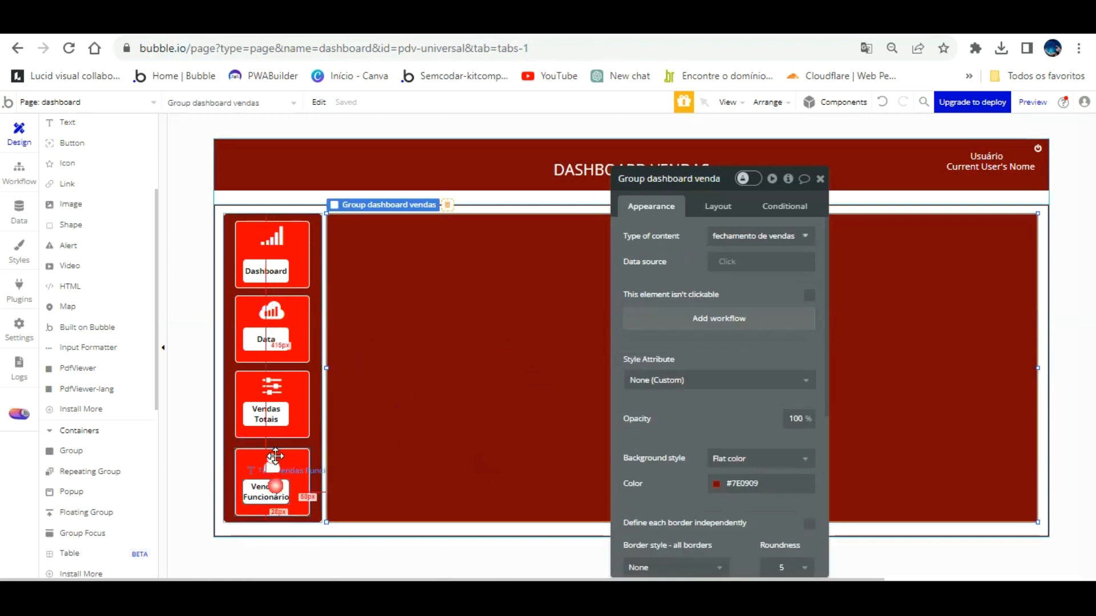
pyautogui.click(272, 484)
pyautogui.moveTo(708, 238); pyautogui.dragTo(714, 206)
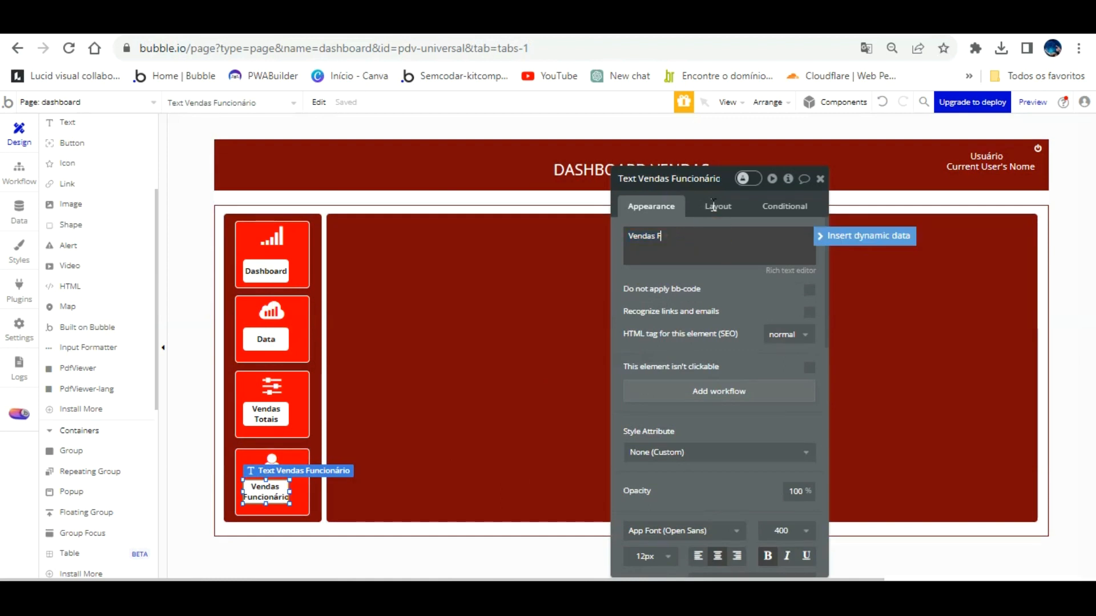
pyautogui.press('BackSpace')
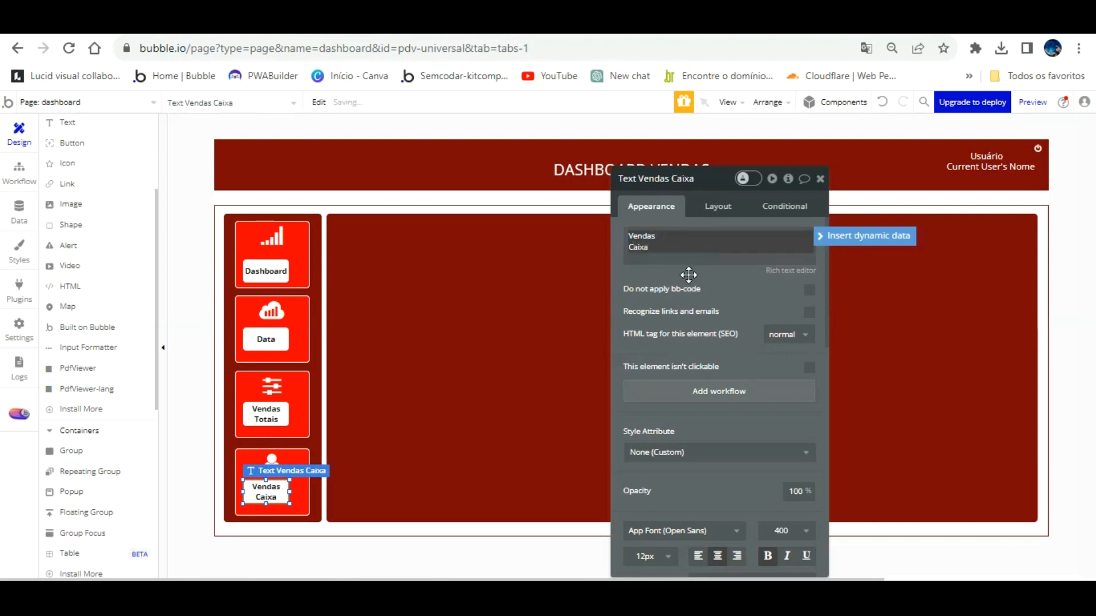
pyautogui.click(454, 354)
# Narrow the Dashboard card to about 88 px and shift its signal icon left.
pyautogui.click(297, 229)
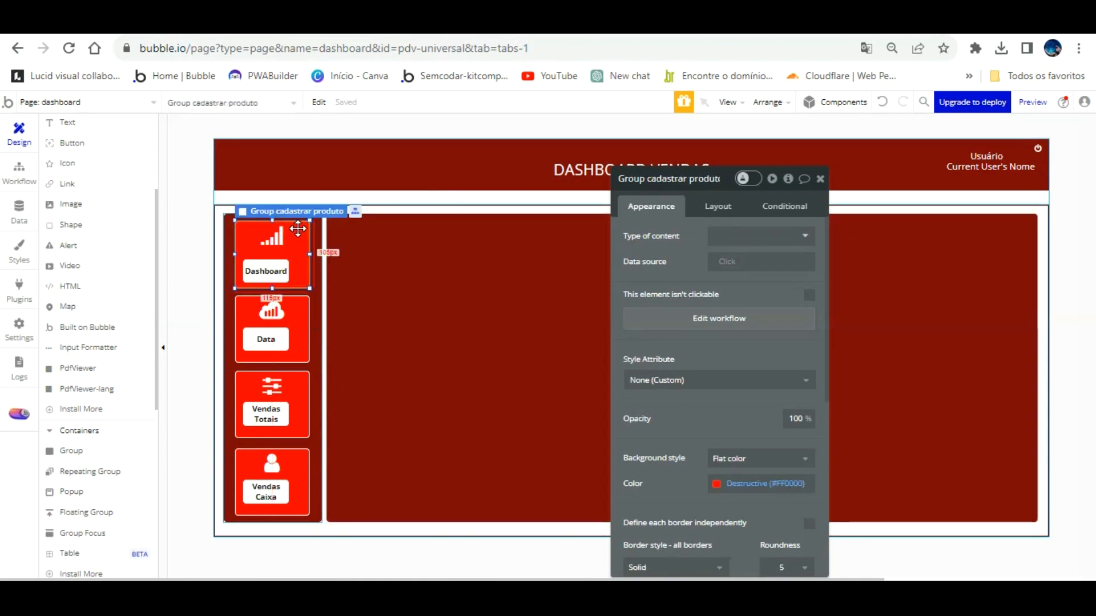
pyautogui.moveTo(309, 223); pyautogui.dragTo(273, 212)
pyautogui.click(282, 227)
pyautogui.moveTo(272, 272); pyautogui.dragTo(269, 271)
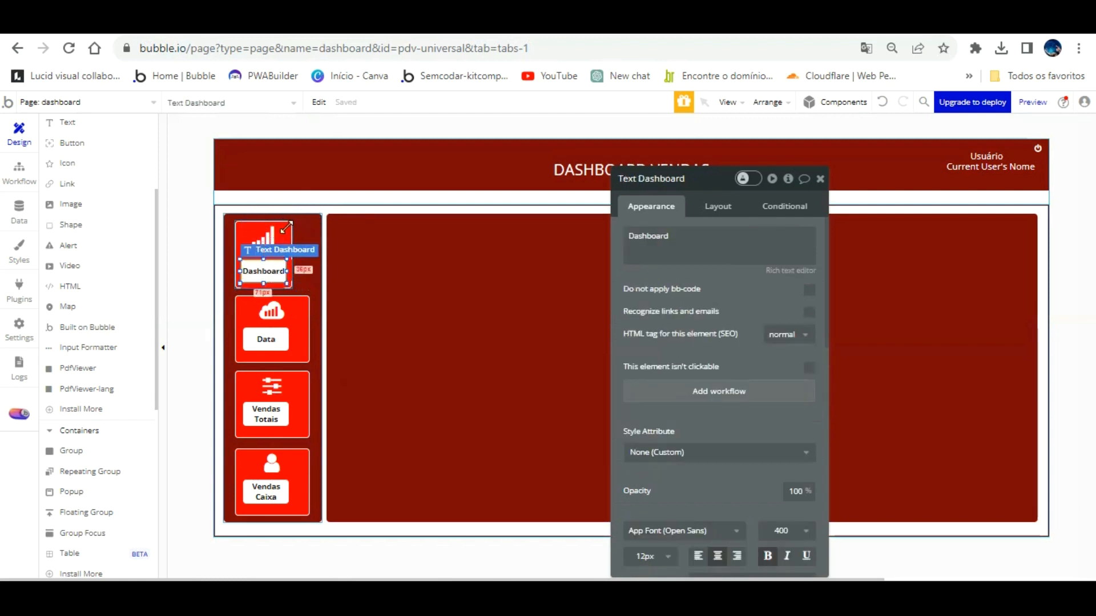
pyautogui.click(291, 248)
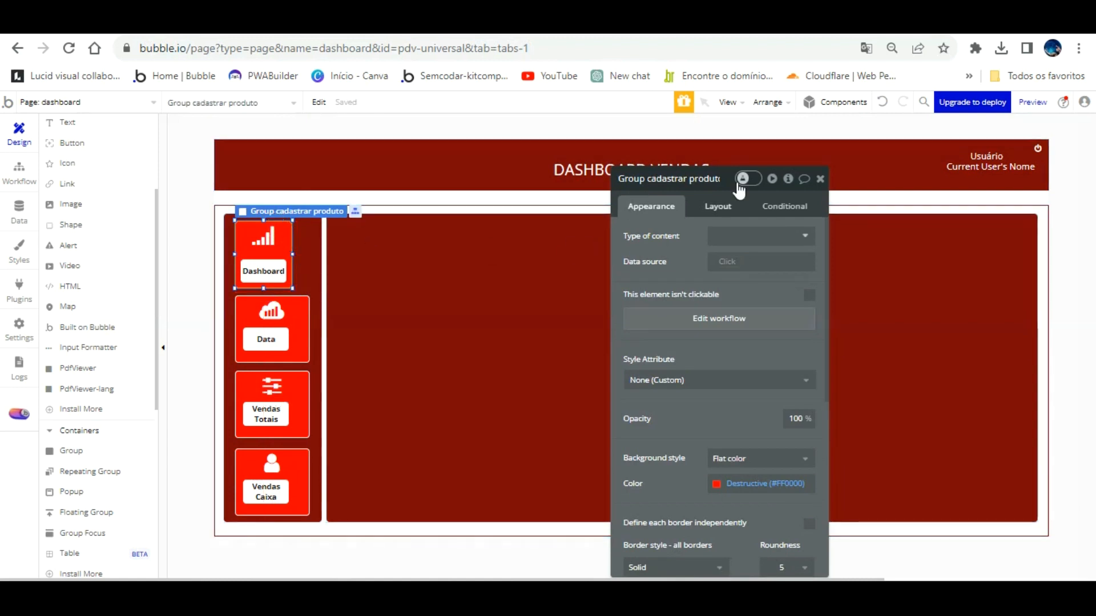
# Set the width of the Vendas Totais and Vendas Caixa cards to 89 px.
pyautogui.click(718, 206)
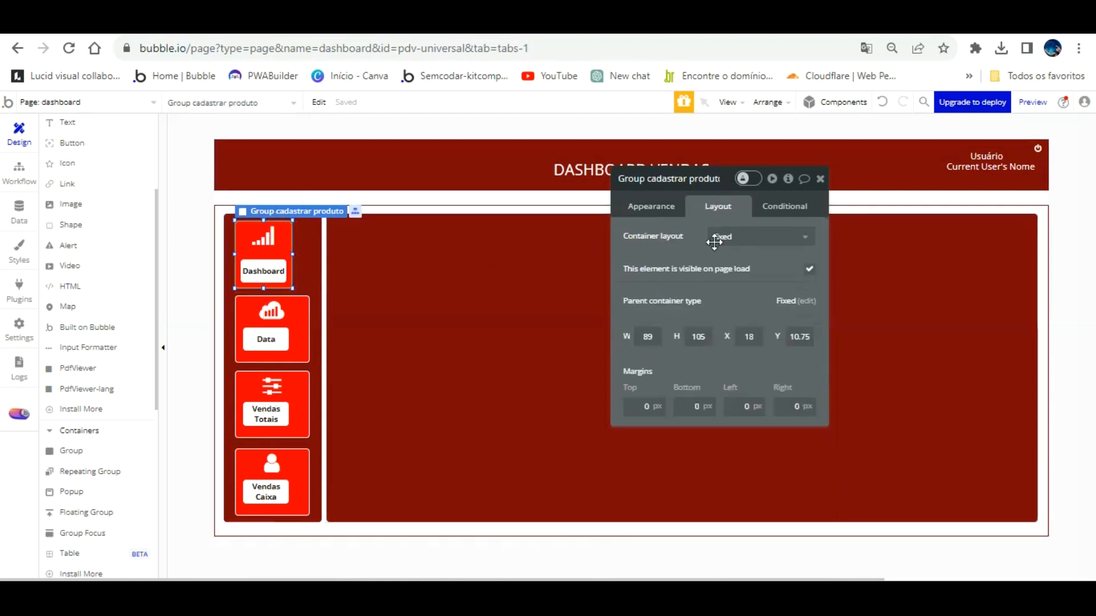
pyautogui.click(305, 300)
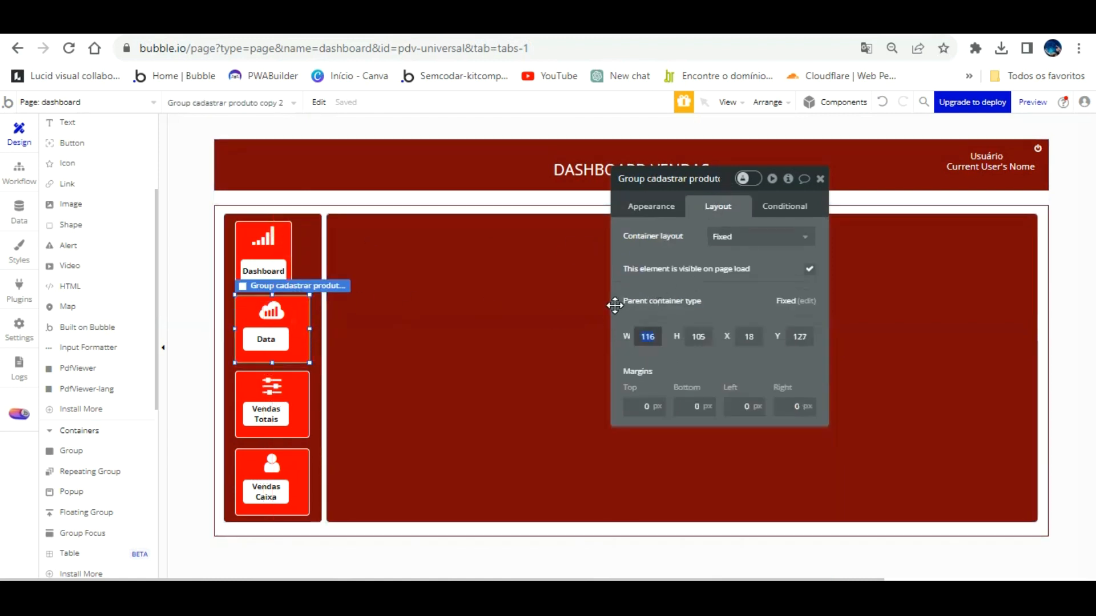
pyautogui.click(448, 368)
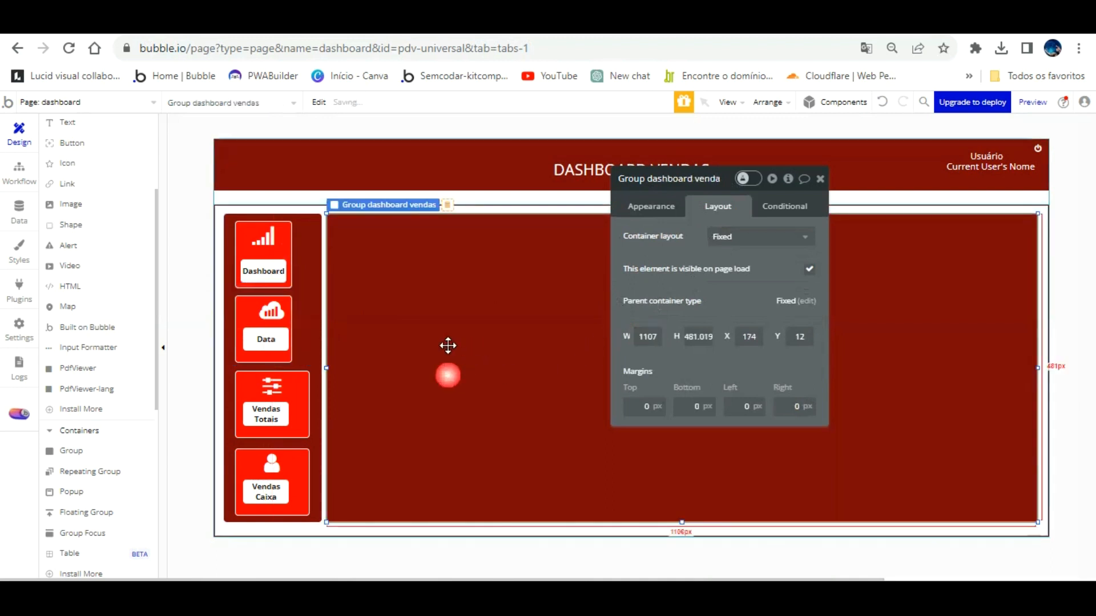
pyautogui.click(295, 390)
pyautogui.click(651, 336)
pyautogui.moveTo(657, 337); pyautogui.dragTo(600, 339)
pyautogui.write('89')
pyautogui.click(615, 373)
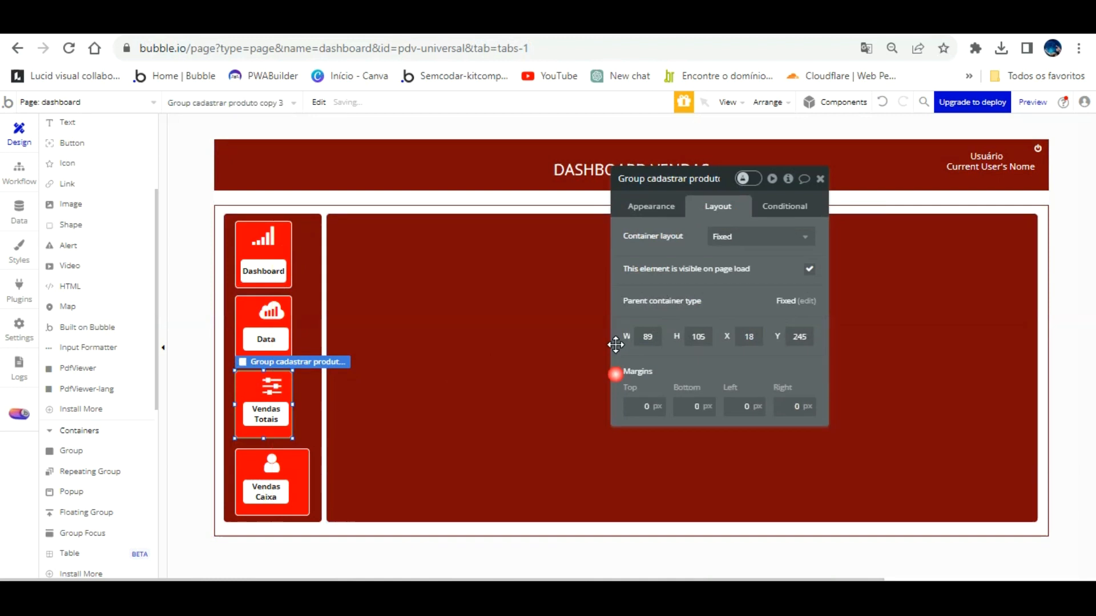
pyautogui.click(294, 467)
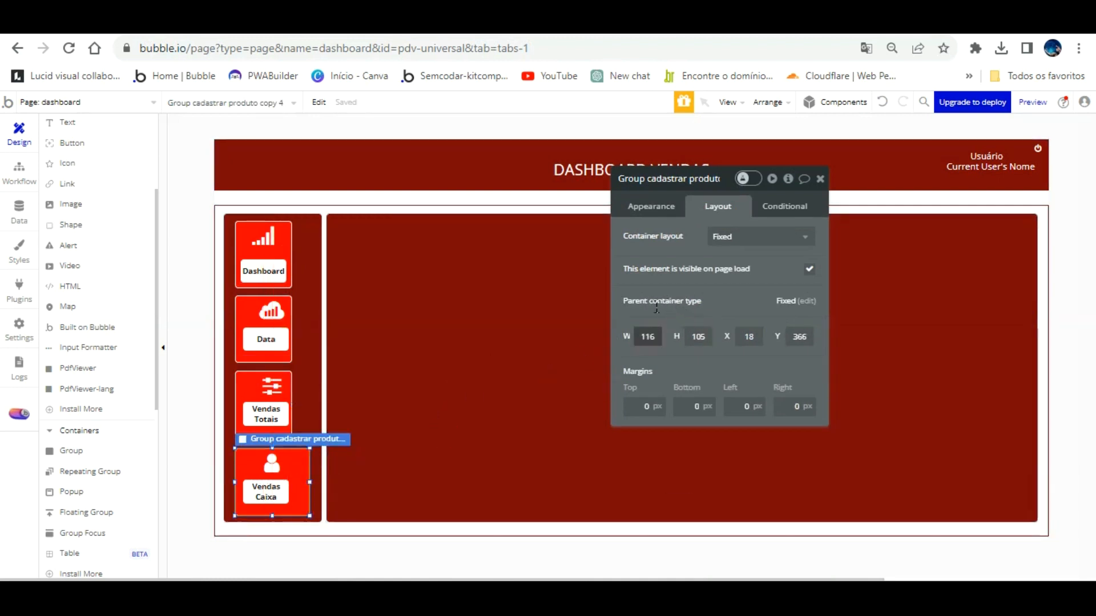
pyautogui.write('89')
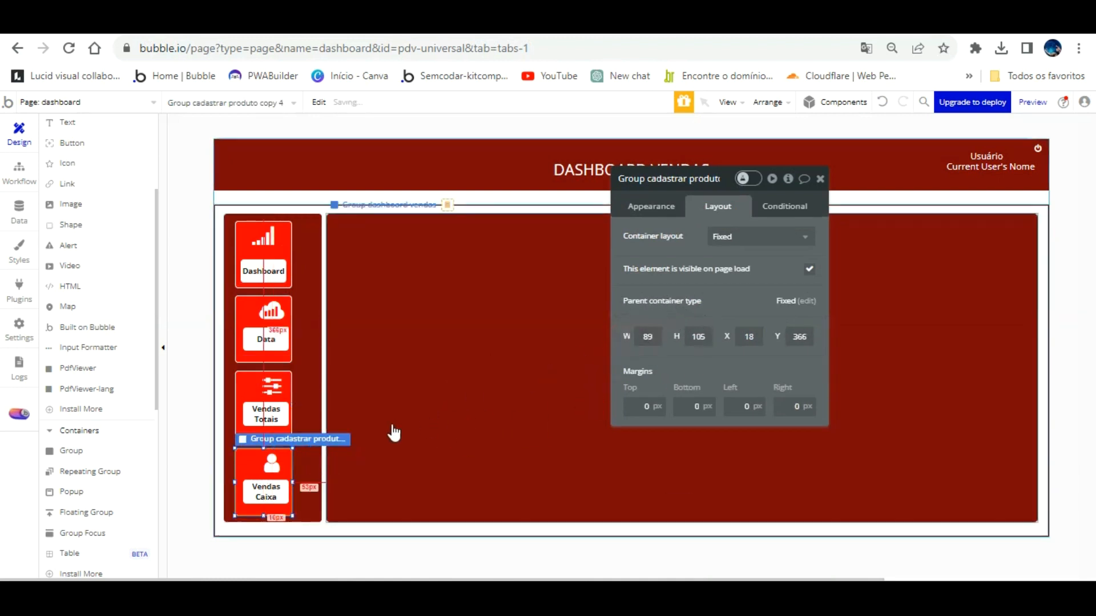
# Check each card's icon and label, then select the Dashboard card and cloud icon.
pyautogui.click(272, 435)
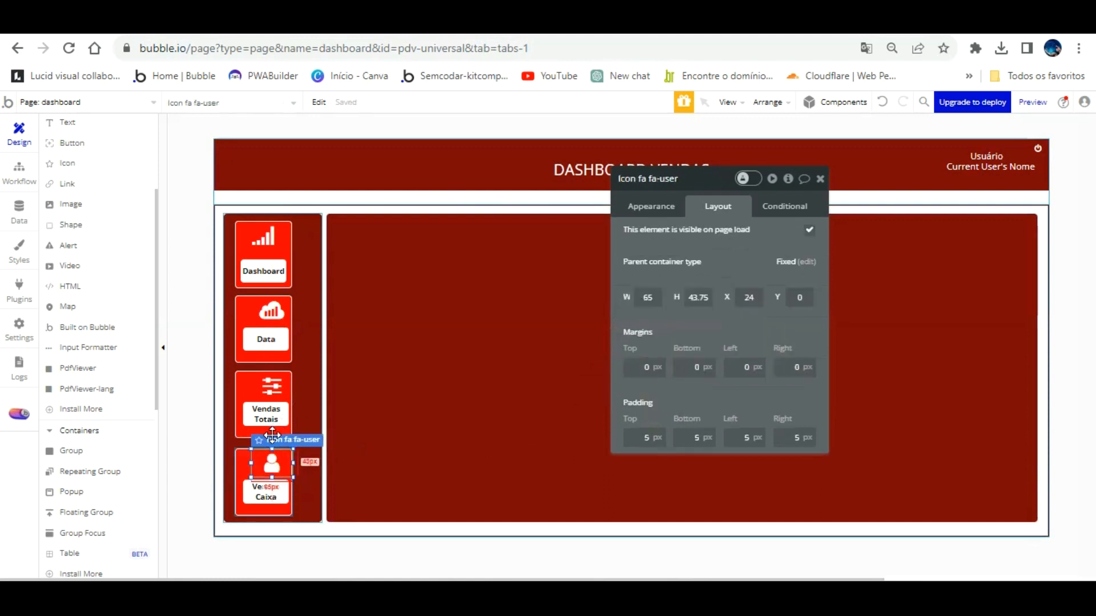
pyautogui.click(265, 490)
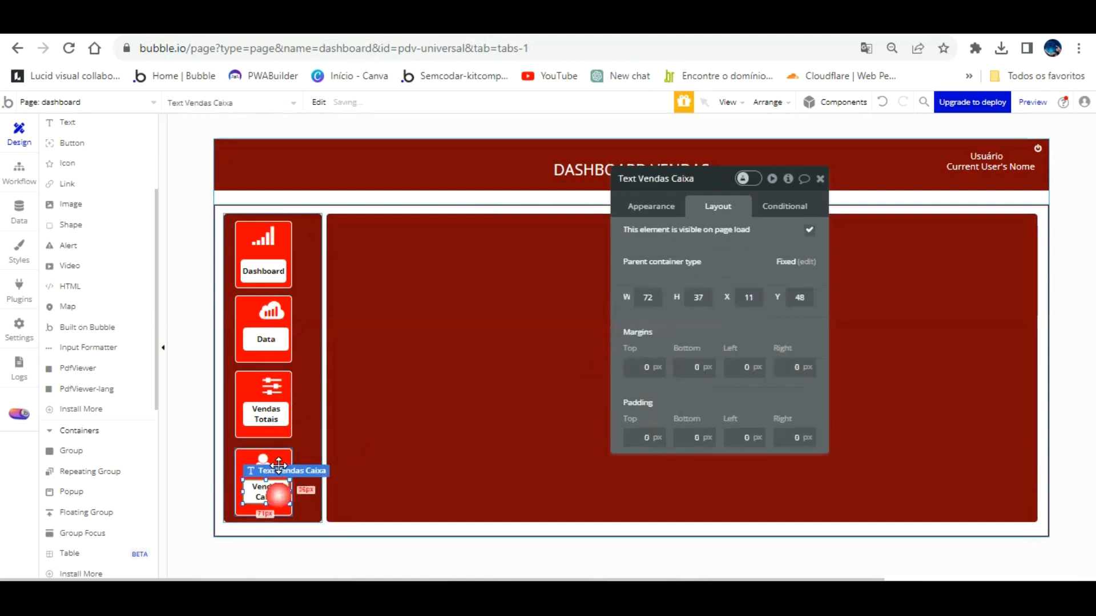
pyautogui.click(274, 370)
pyautogui.click(264, 415)
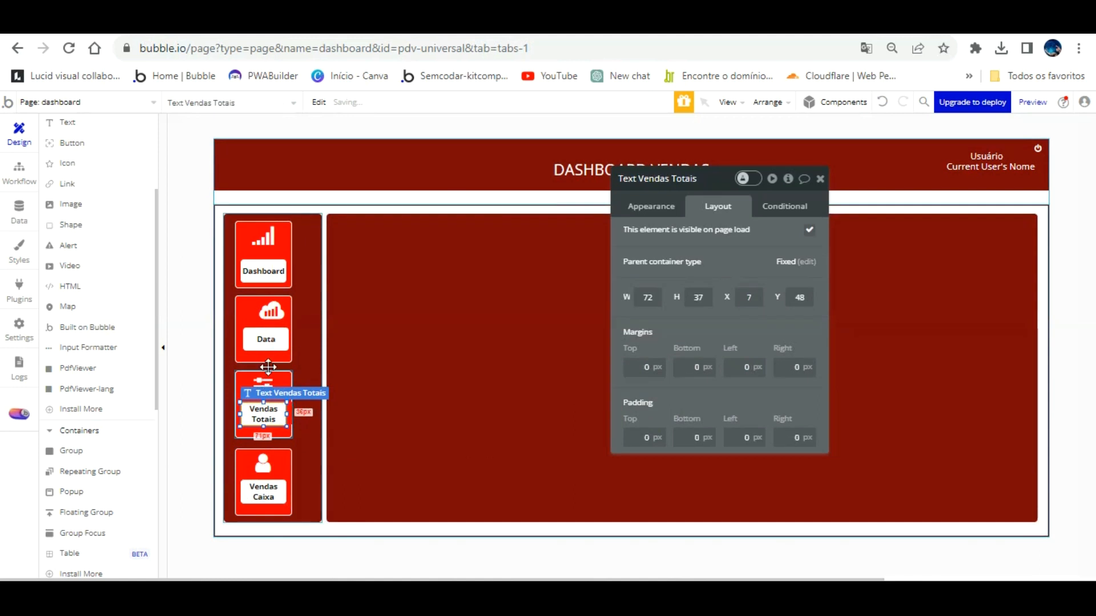
pyautogui.click(267, 311)
pyautogui.click(270, 345)
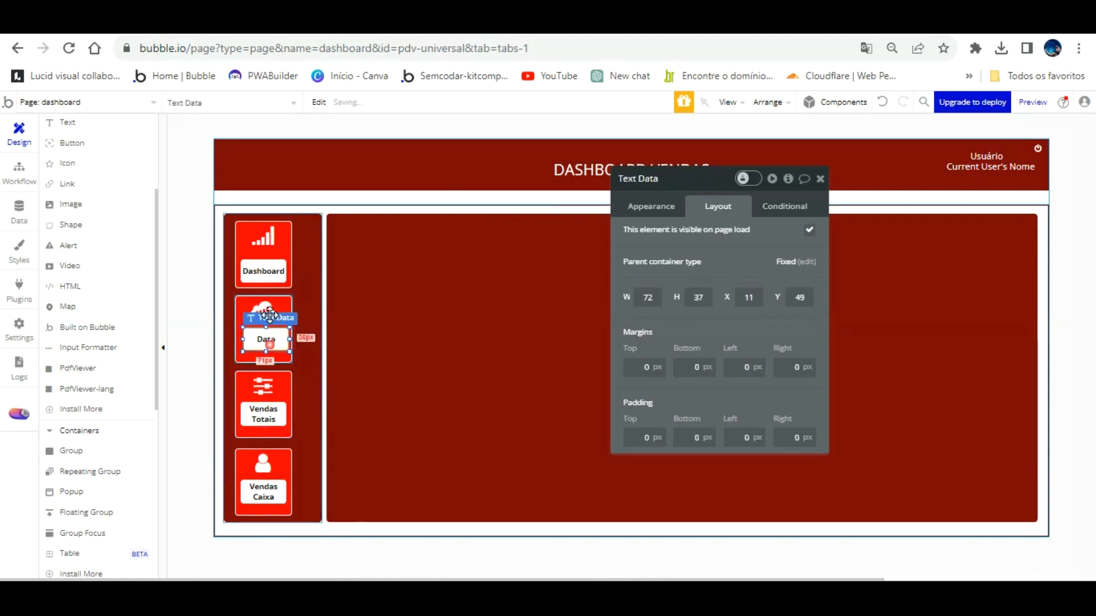
pyautogui.click(308, 308)
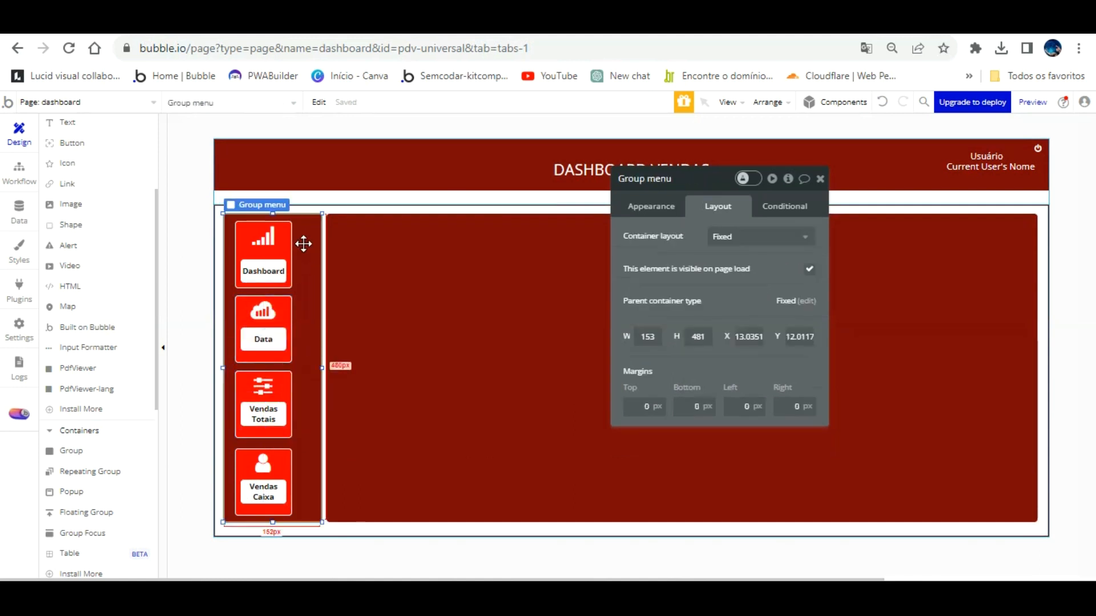
pyautogui.click(286, 234)
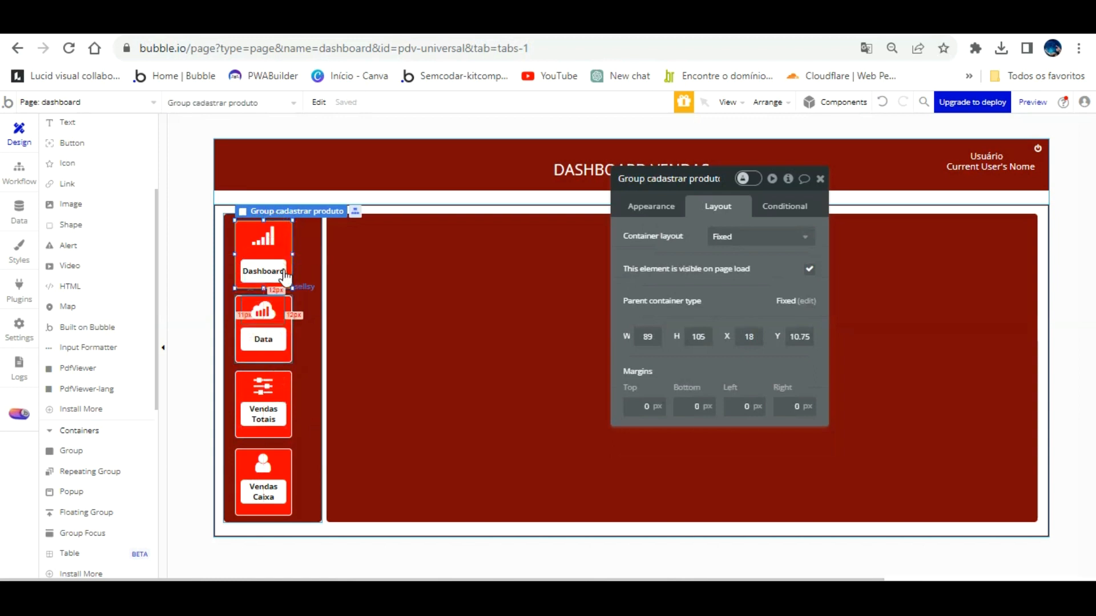
pyautogui.keyDown('shift'); pyautogui.click(285, 313); pyautogui.keyUp('shift')
# Multi-select all four menu cards and nudge them left about 11 px.
pyautogui.keyDown('shift'); pyautogui.click(283, 387); pyautogui.keyUp('shift')
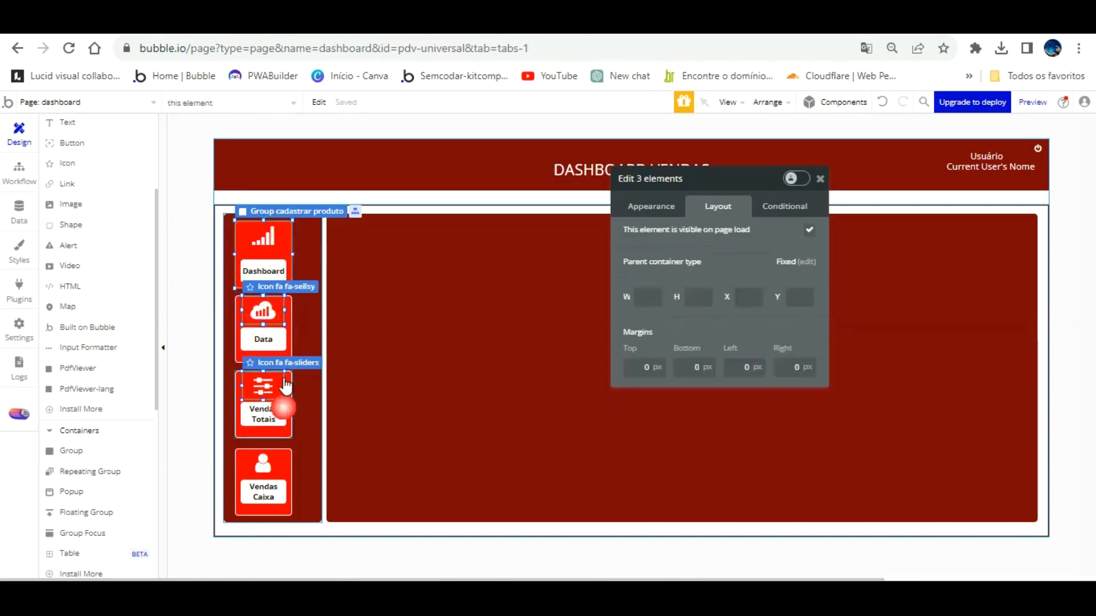
pyautogui.keyDown('shift'); pyautogui.click(289, 316); pyautogui.keyUp('shift')
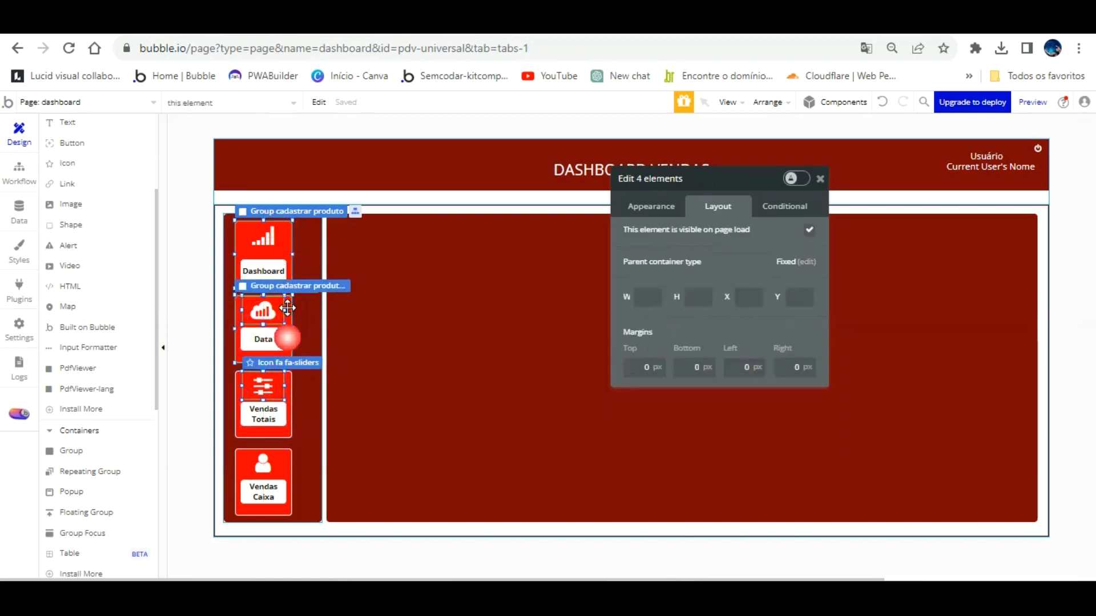
pyautogui.keyDown('shift'); pyautogui.click(289, 405); pyautogui.keyUp('shift')
pyautogui.keyDown('shift'); pyautogui.click(288, 463); pyautogui.keyUp('shift')
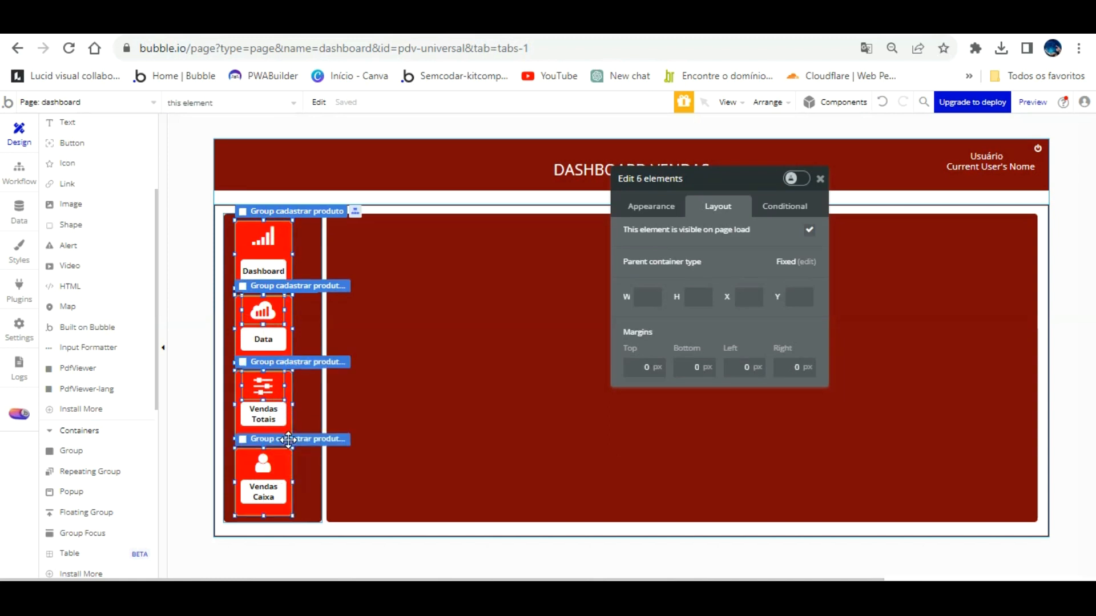
pyautogui.press('Left')
pyautogui.press('Left')
pyautogui.press('Left')
pyautogui.press('Left')
pyautogui.press('Left')
pyautogui.press('Left')
pyautogui.press('Left')
pyautogui.press('Left')
pyautogui.press('Left')
pyautogui.press('Left')
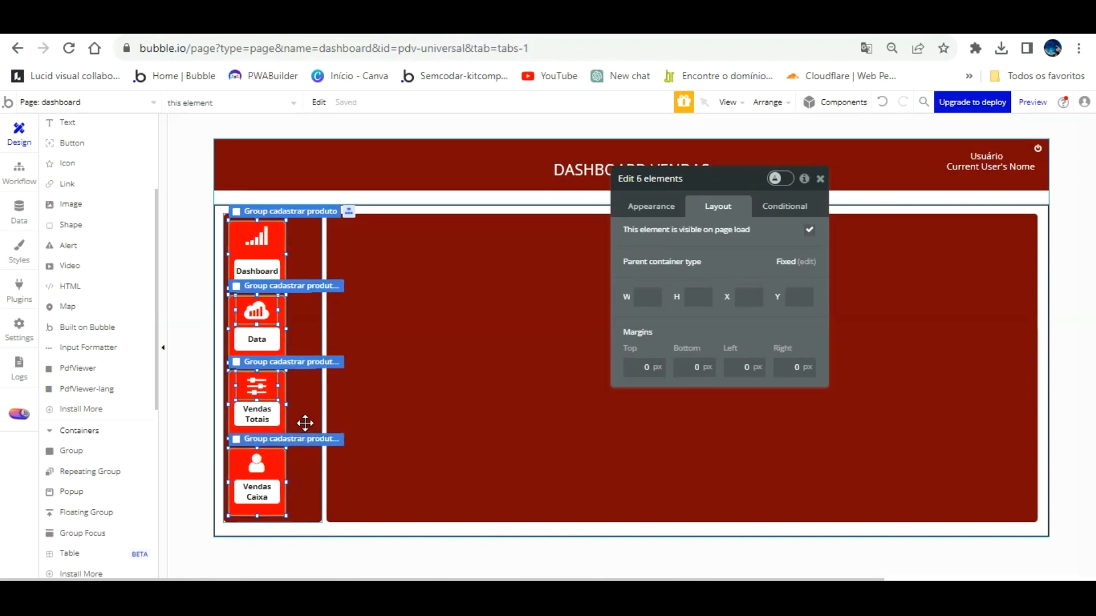
# Narrow the side menu to 153 px and stretch the dark-red content area left to meet it.
pyautogui.click(306, 423)
pyautogui.moveTo(321, 340); pyautogui.dragTo(291, 341)
pyautogui.click(344, 371)
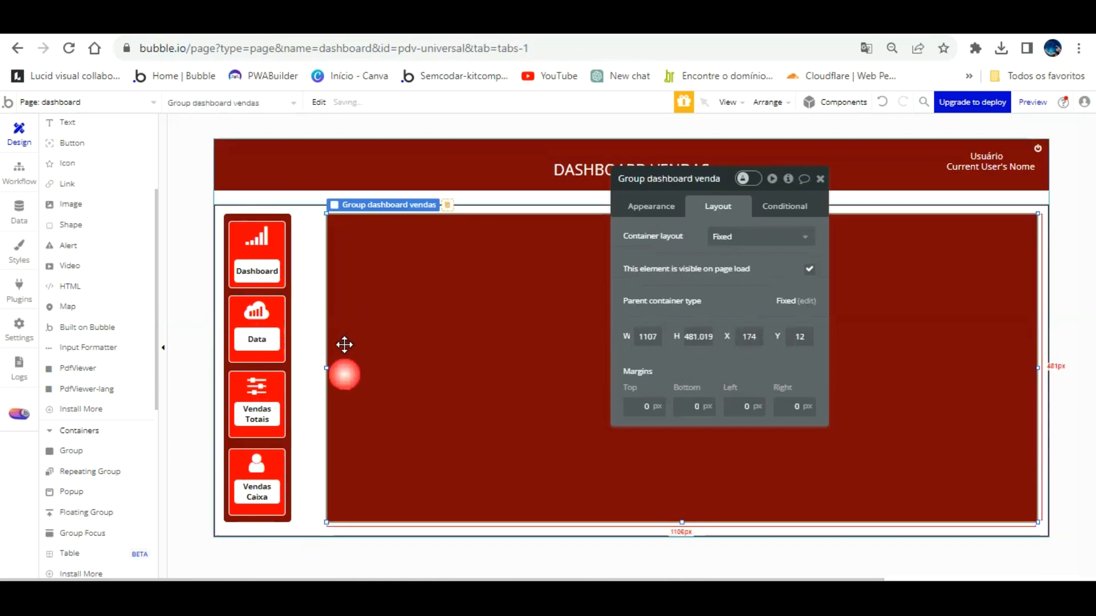
pyautogui.moveTo(325, 337); pyautogui.dragTo(297, 337)
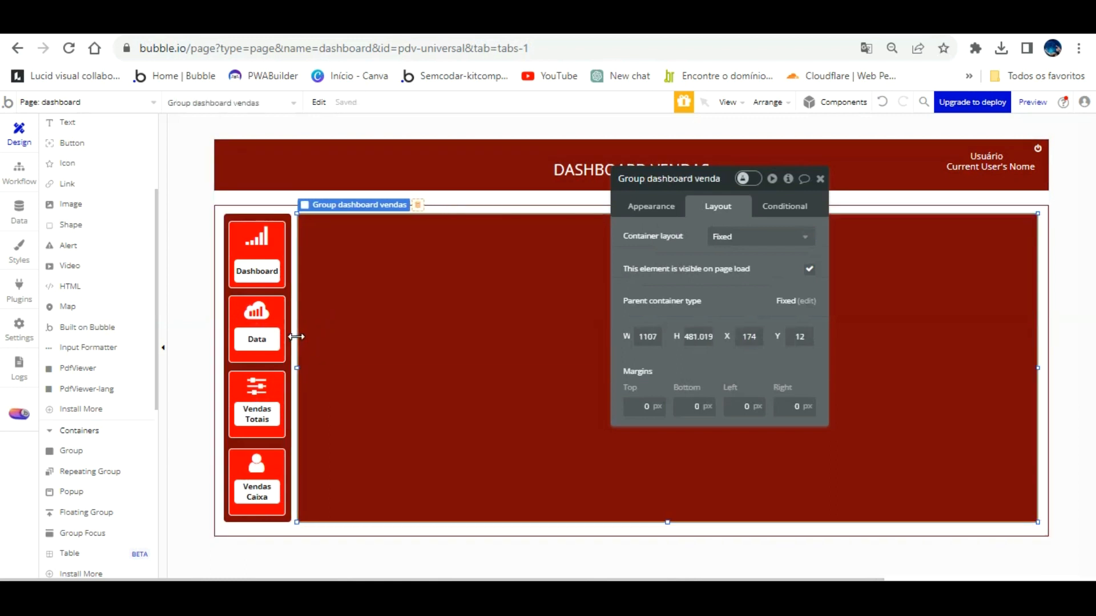
pyautogui.hotkey('ctrl', 'Tab')
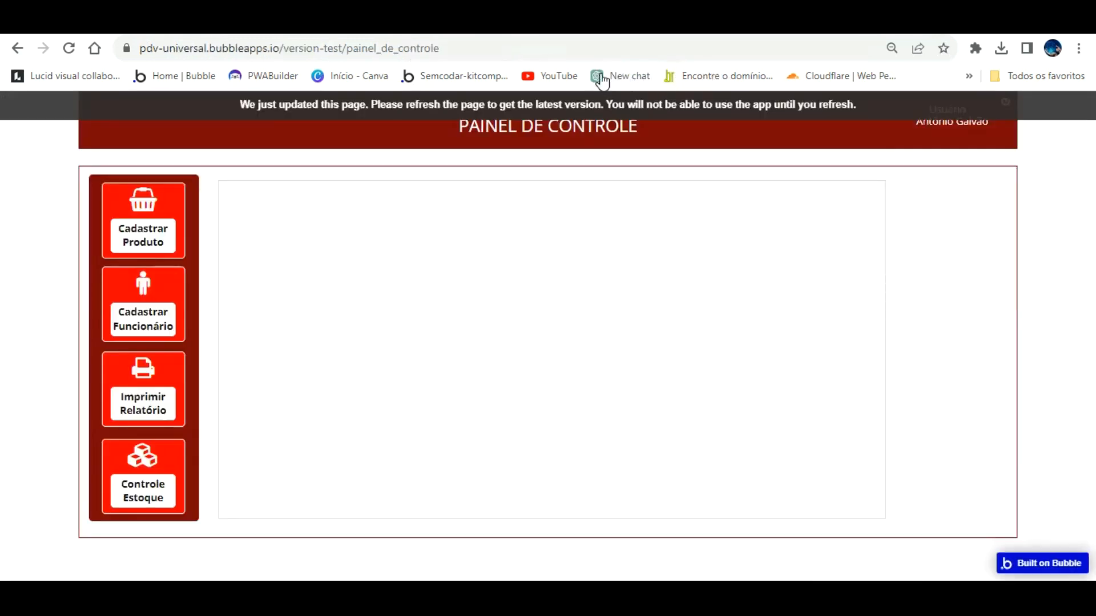
pyautogui.hotkey('ctrl', 'shift', 'Tab')
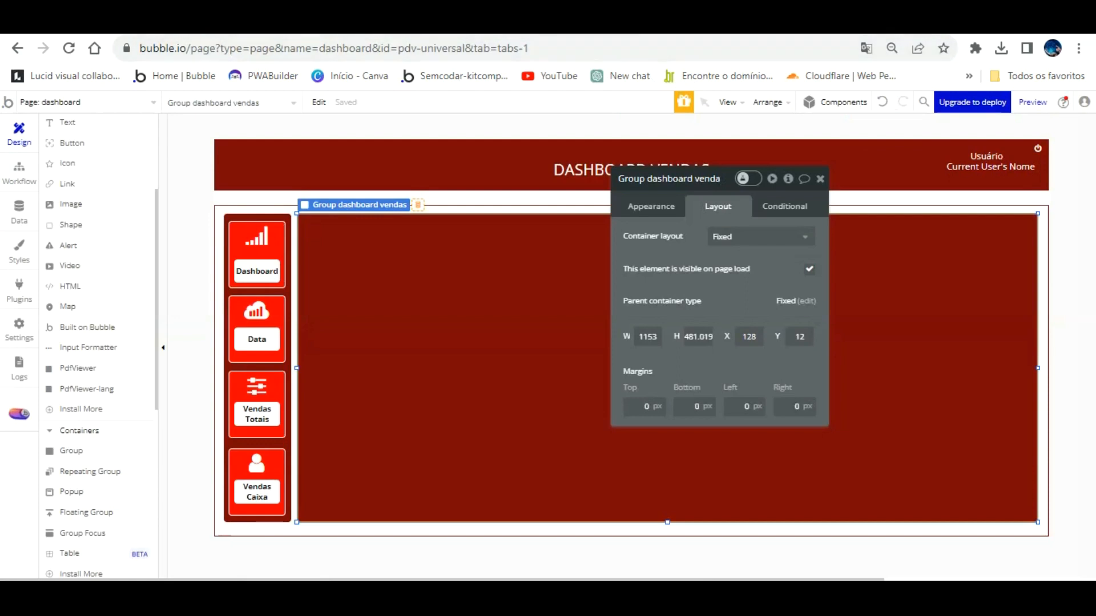
pyautogui.click(1033, 102)
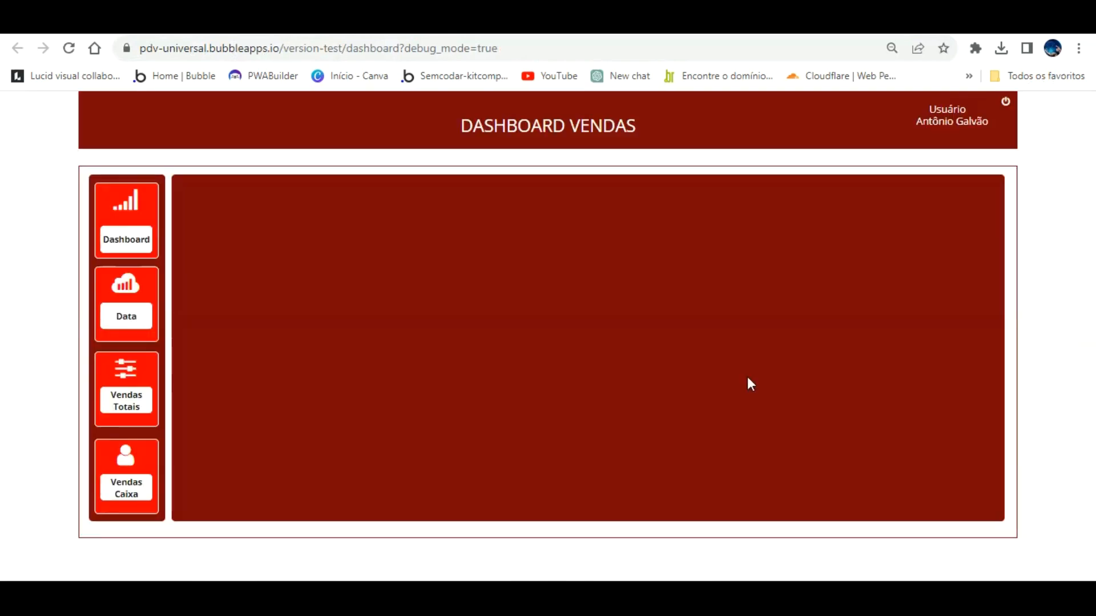
pyautogui.click(523, 48)
pyautogui.doubleClick(523, 48)
pyautogui.write('false')
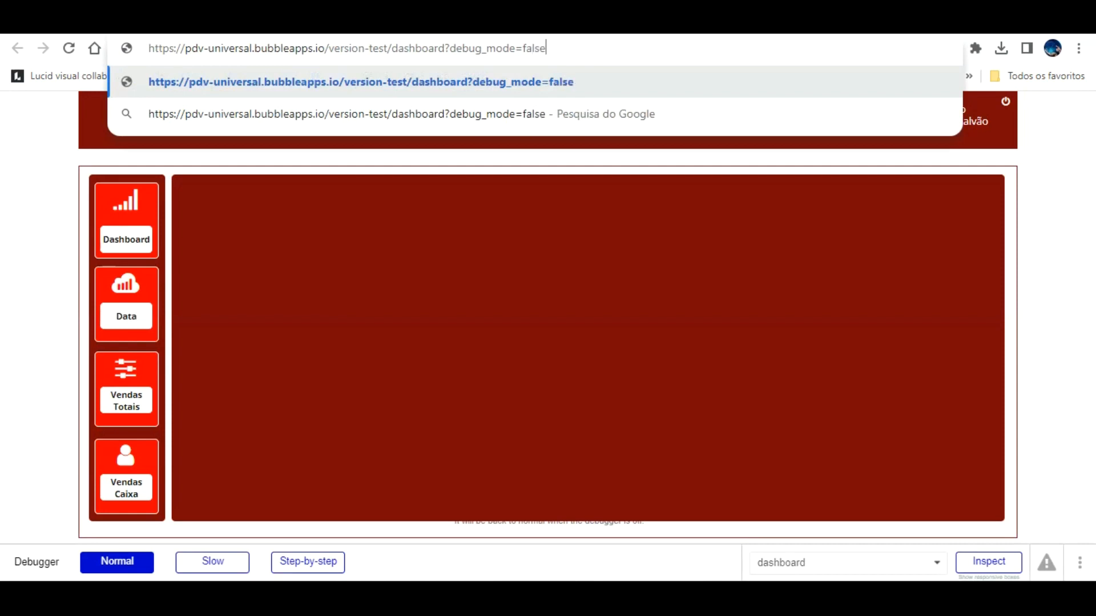
pyautogui.press('Return')
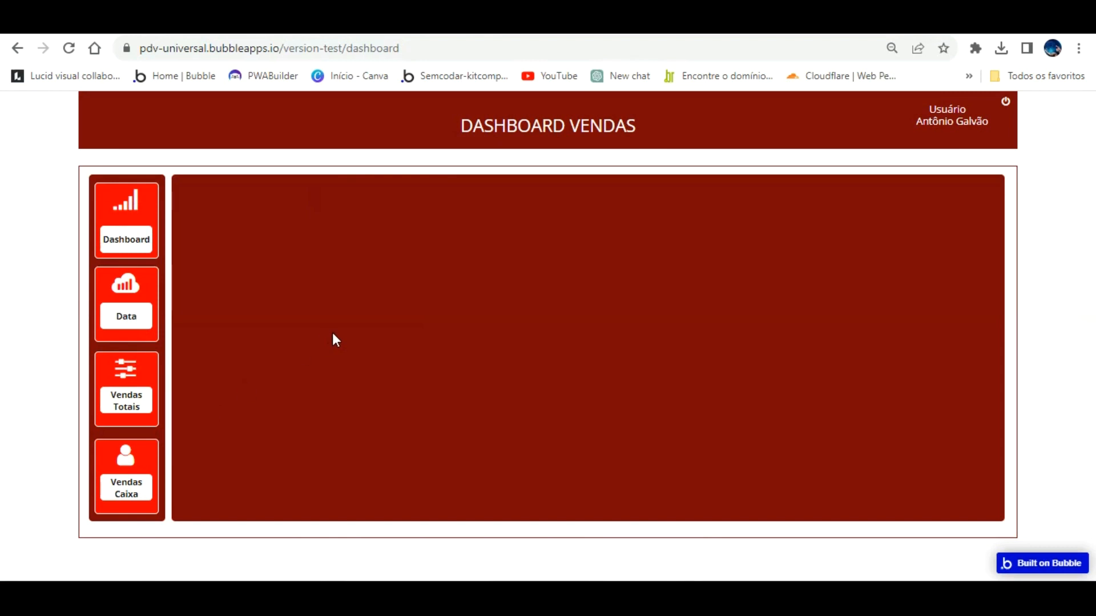
pyautogui.hotkey('ctrl', '0')
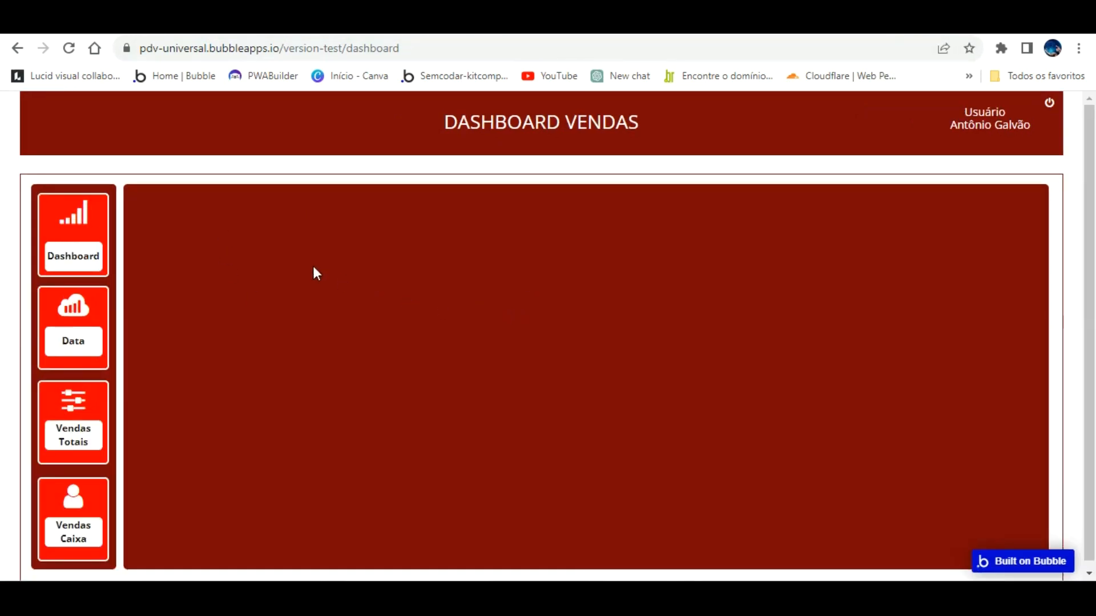
pyautogui.hotkey('ctrl', 'Tab')
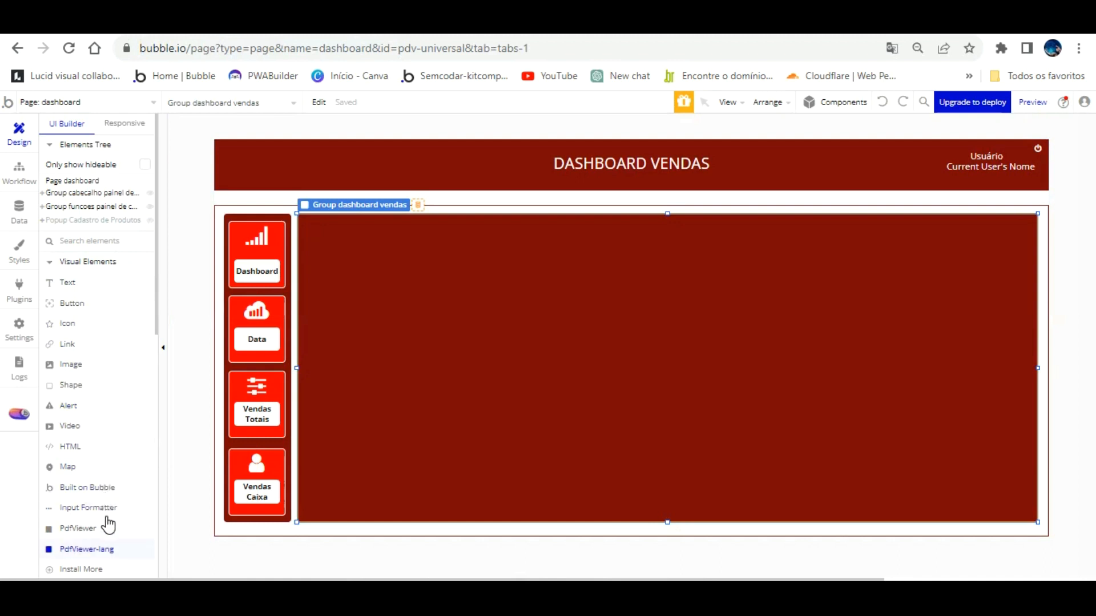
# Draw a new group typed fechamento de vendas, sourced from Parent group's fechamento de vendas.
pyautogui.scroll(-5, 108, 522)
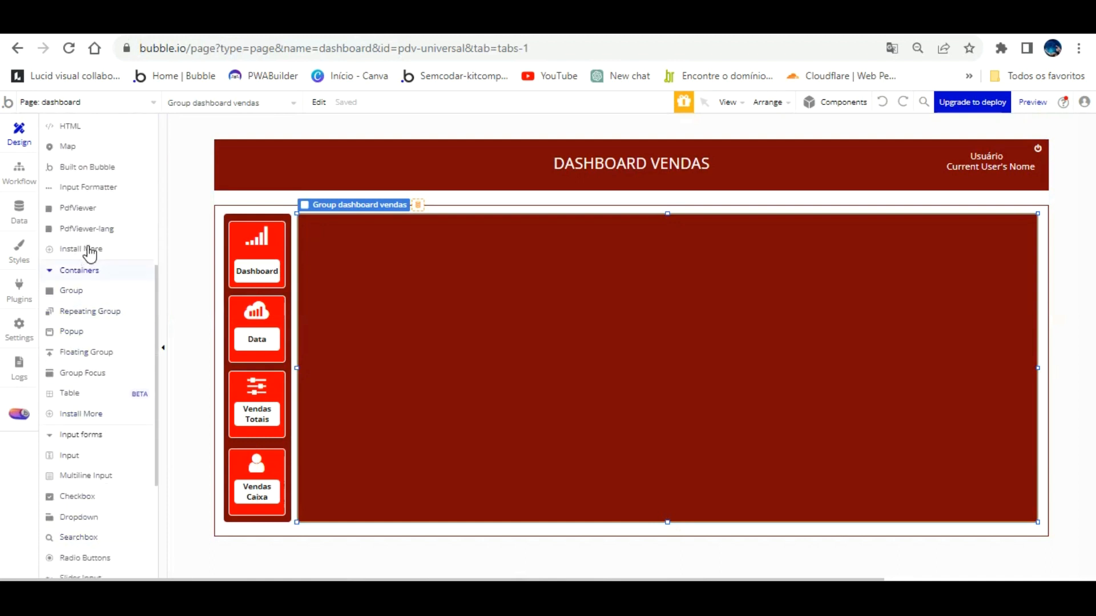
pyautogui.click(71, 291)
pyautogui.moveTo(306, 219); pyautogui.dragTo(434, 287)
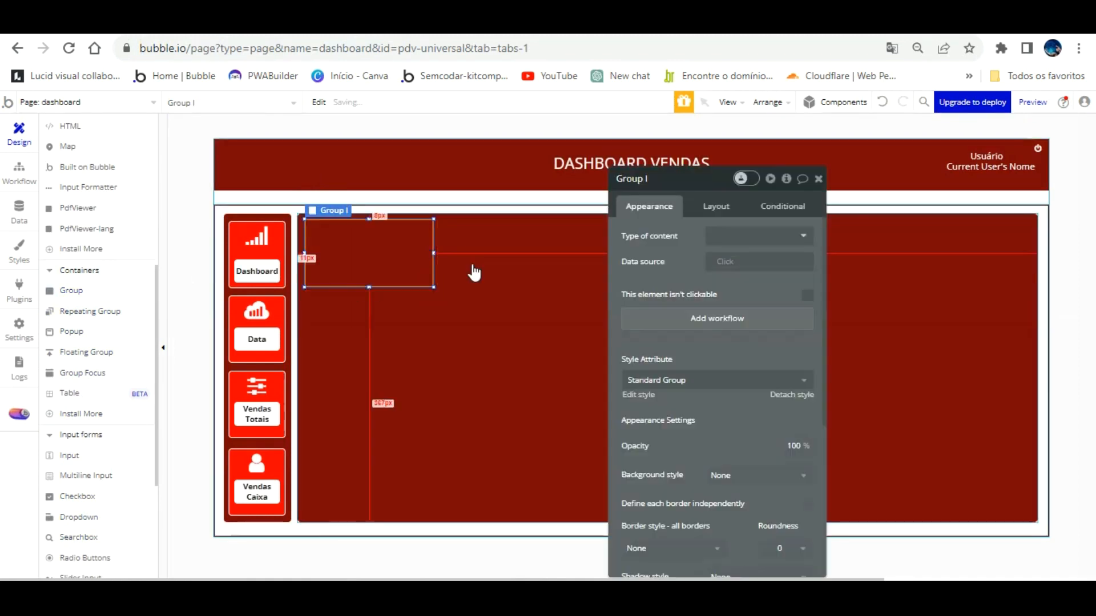
pyautogui.click(725, 235)
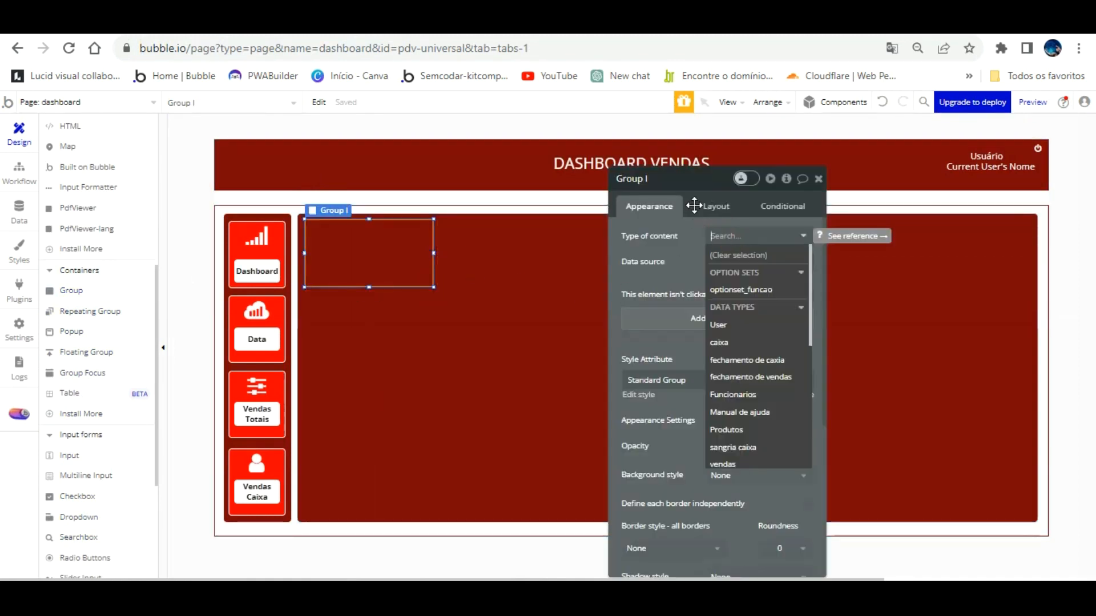
pyautogui.click(694, 256)
pyautogui.click(708, 239)
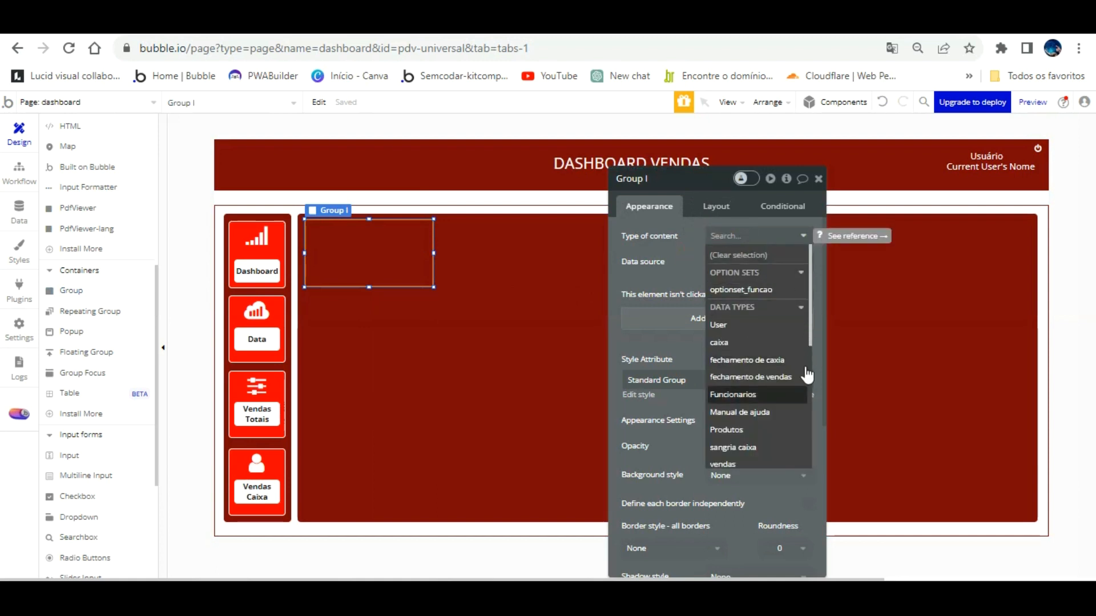
pyautogui.click(793, 377)
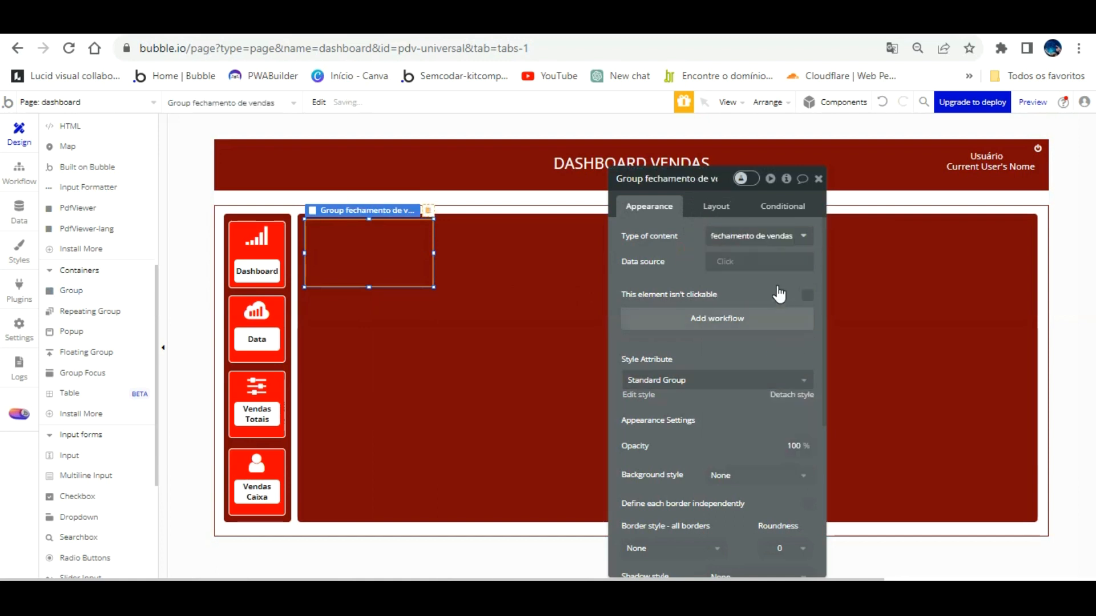
pyautogui.click(730, 262)
pyautogui.click(782, 313)
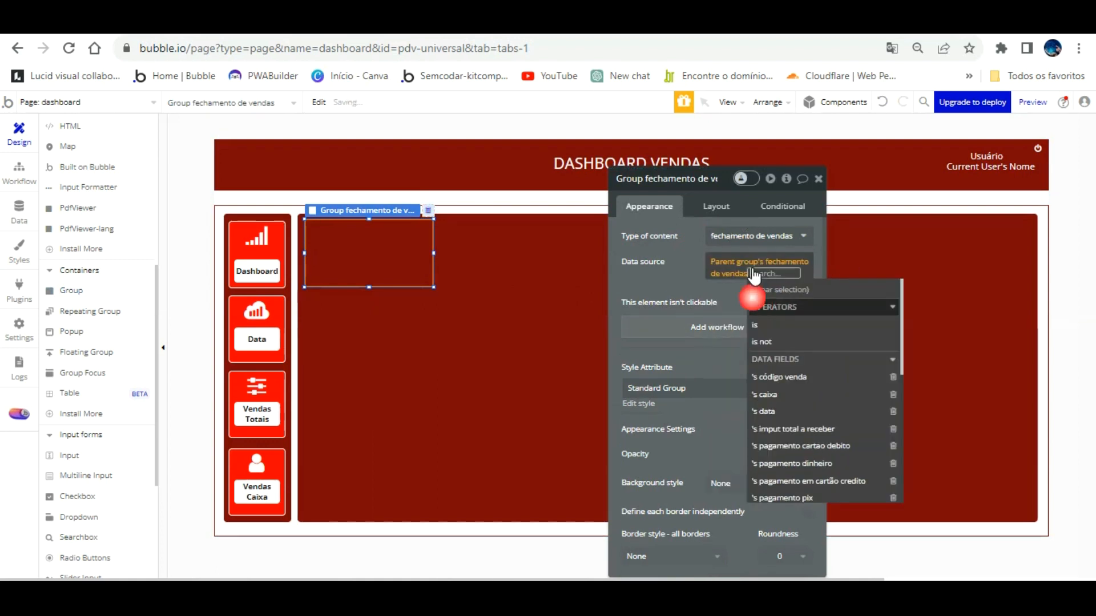
pyautogui.click(674, 220)
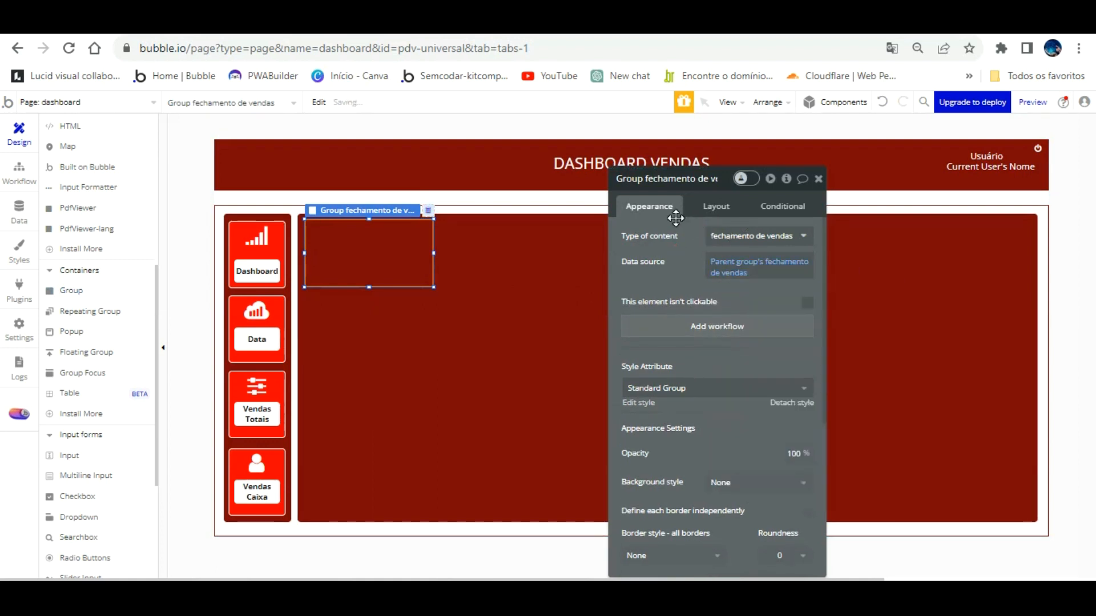
# Set the funcoes painel de controle and dashboard vendas groups to fechamento de vendas, inheriting from their parents.
pyautogui.click(504, 251)
pyautogui.click(728, 261)
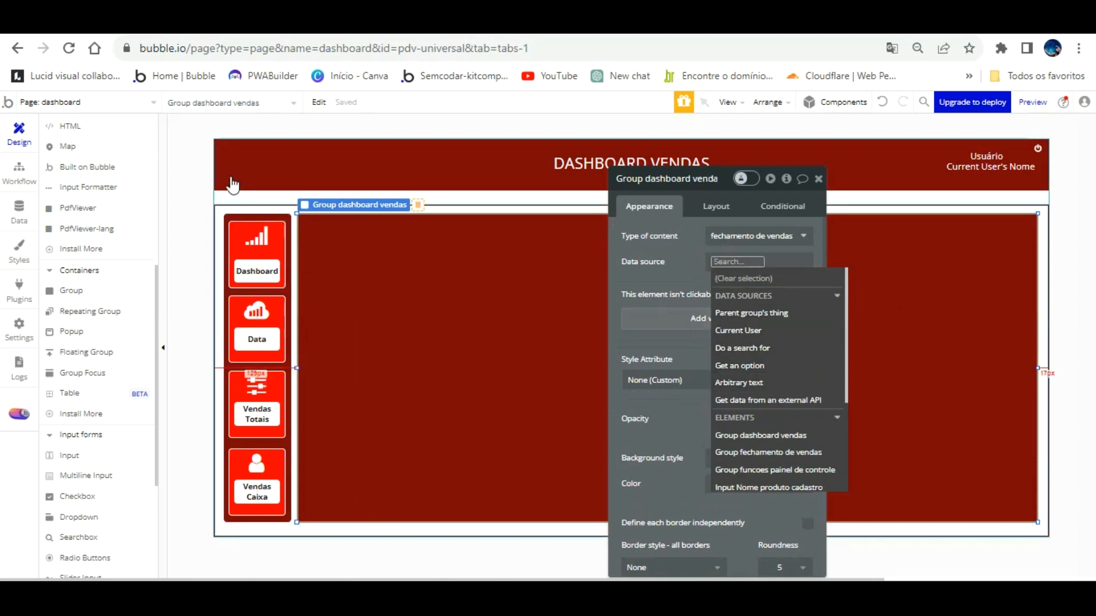
pyautogui.click(225, 207)
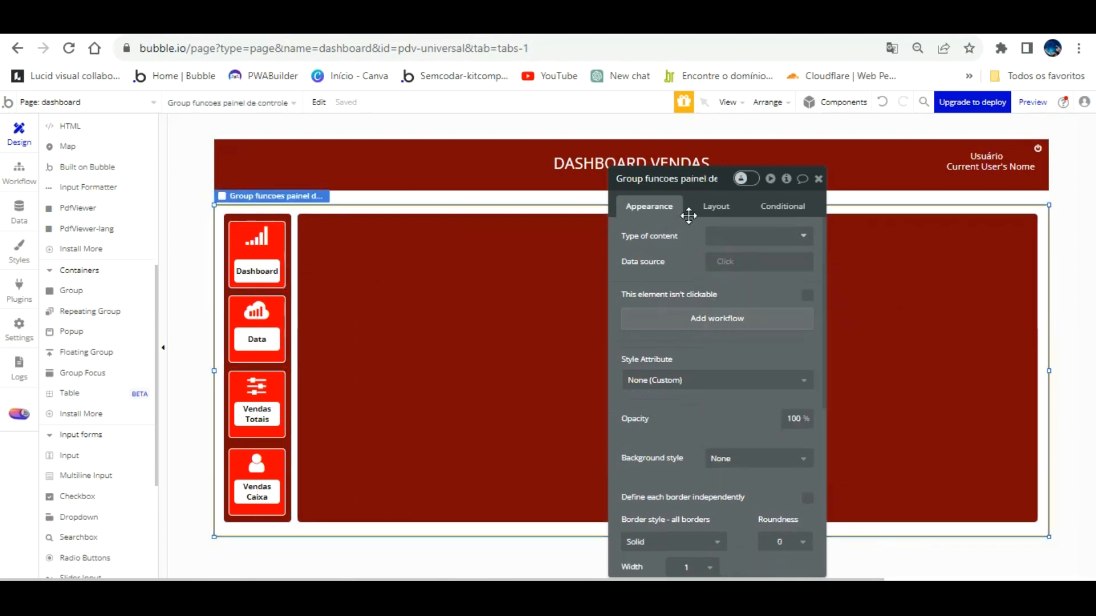
pyautogui.click(778, 232)
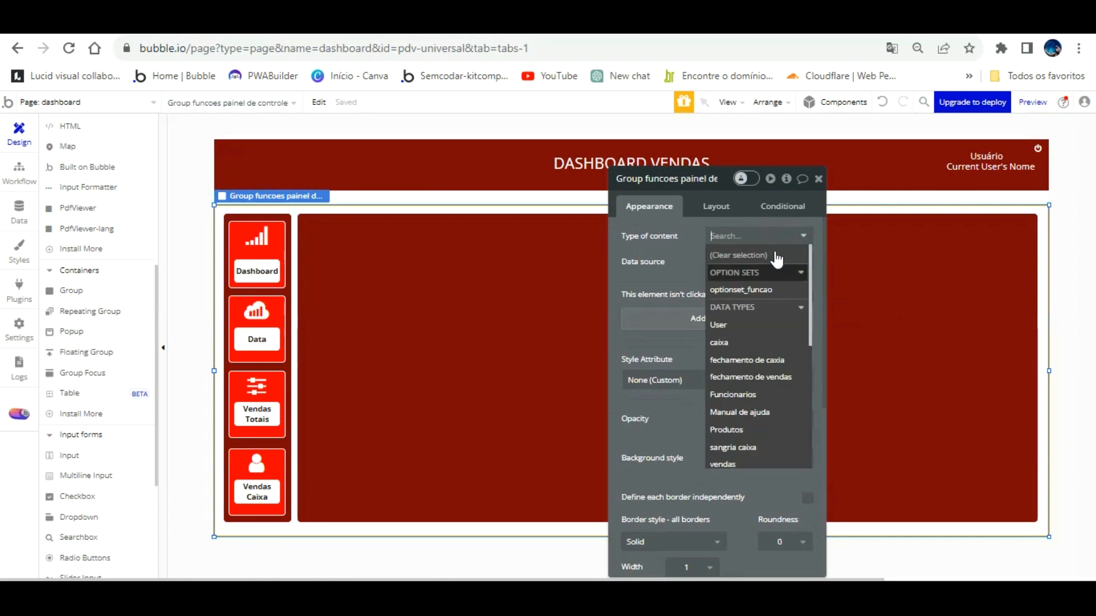
pyautogui.click(787, 378)
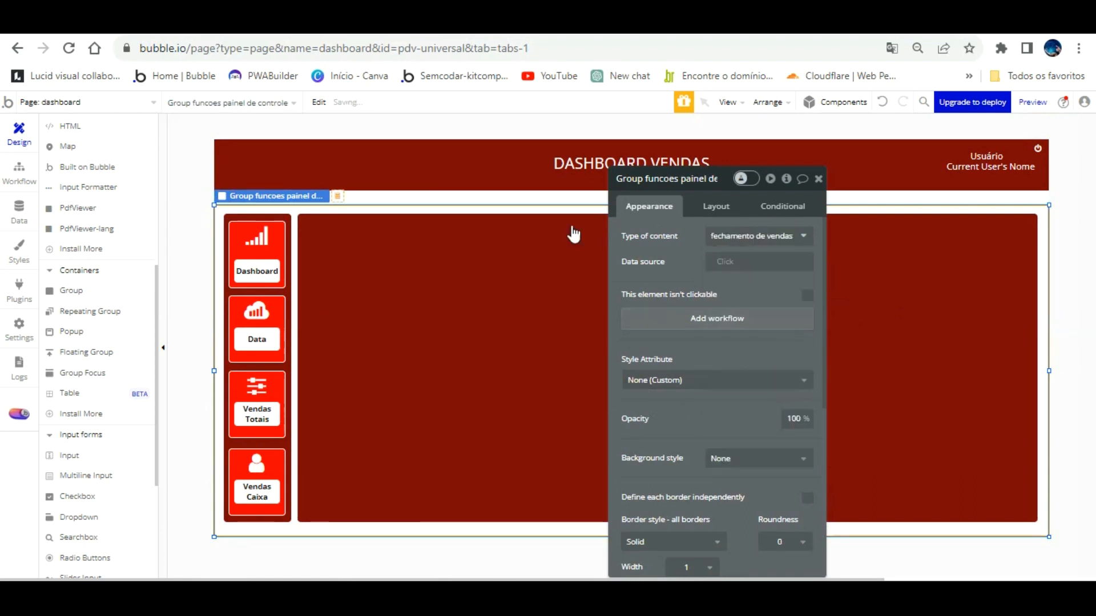
pyautogui.click(444, 220)
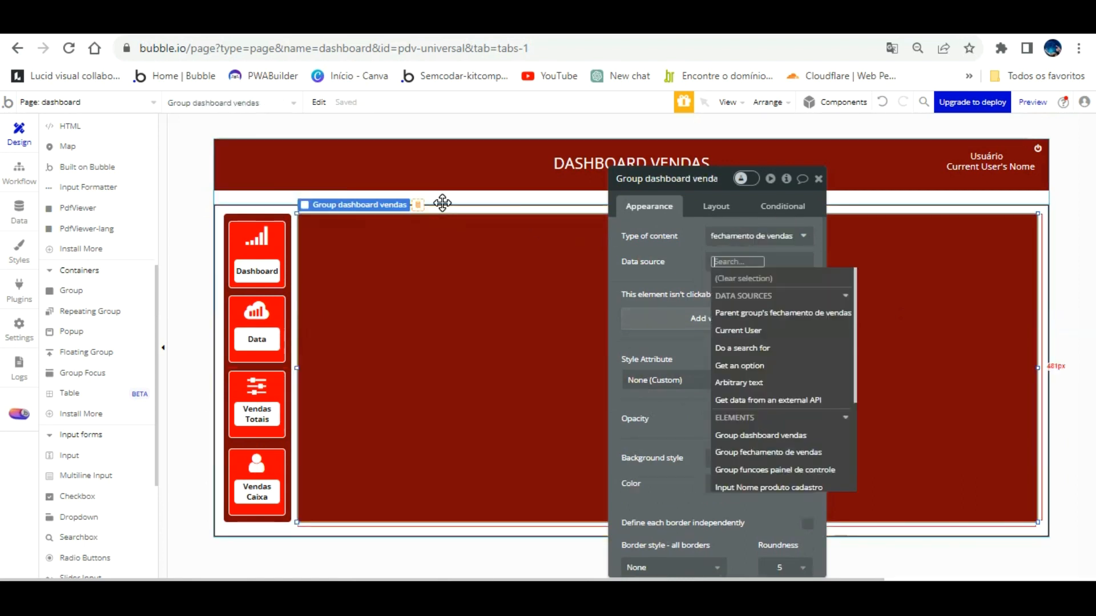
pyautogui.click(782, 313)
pyautogui.click(665, 264)
pyautogui.click(349, 226)
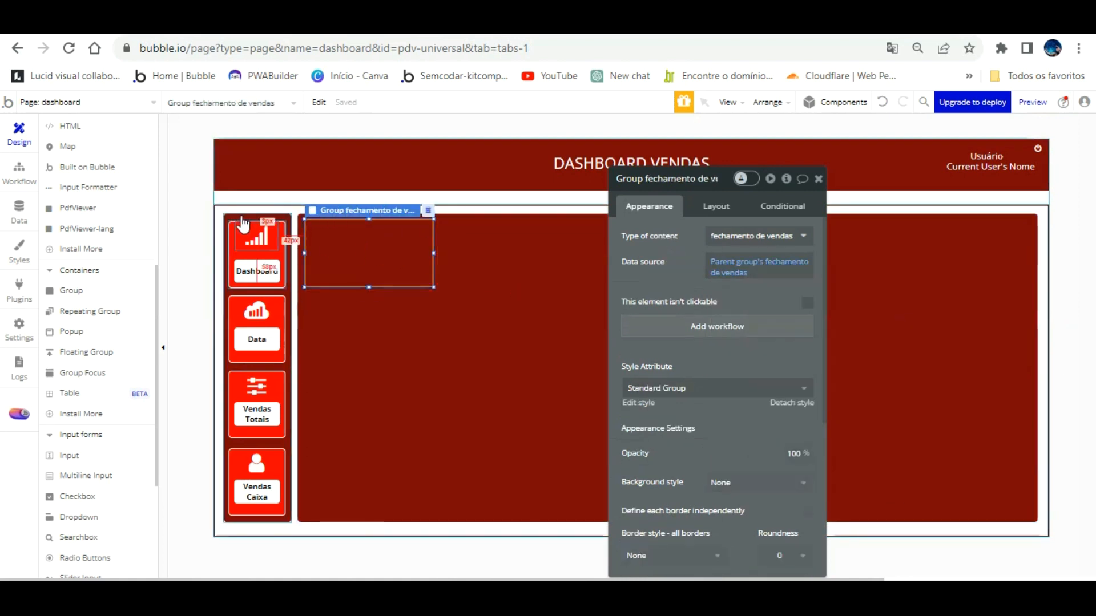
# Set the small card group's width to 250 and nudge it slightly down.
pyautogui.click(280, 239)
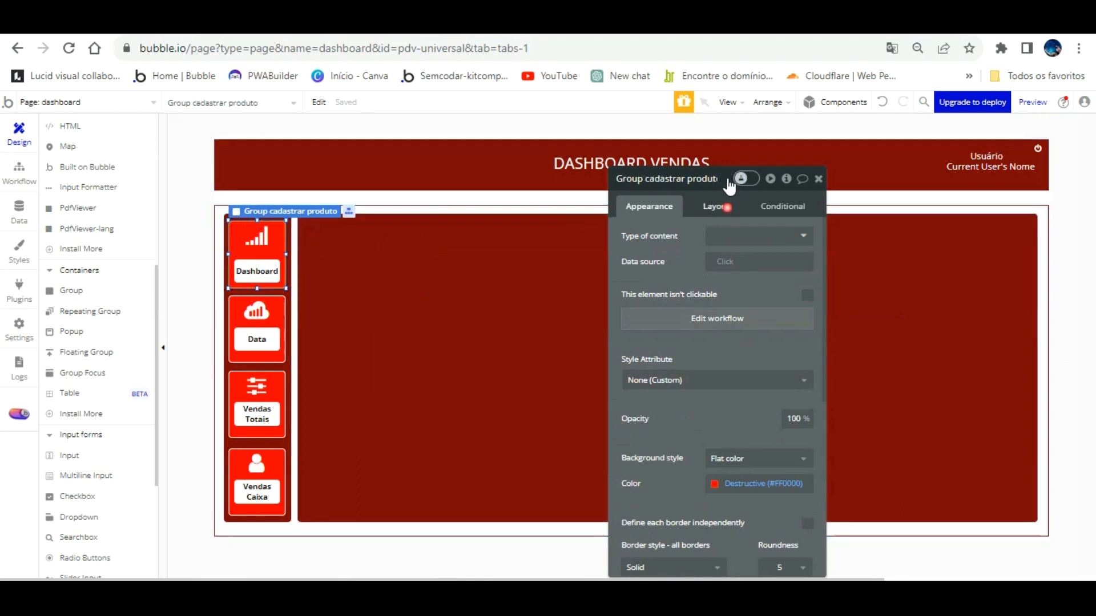
pyautogui.click(716, 206)
pyautogui.click(384, 243)
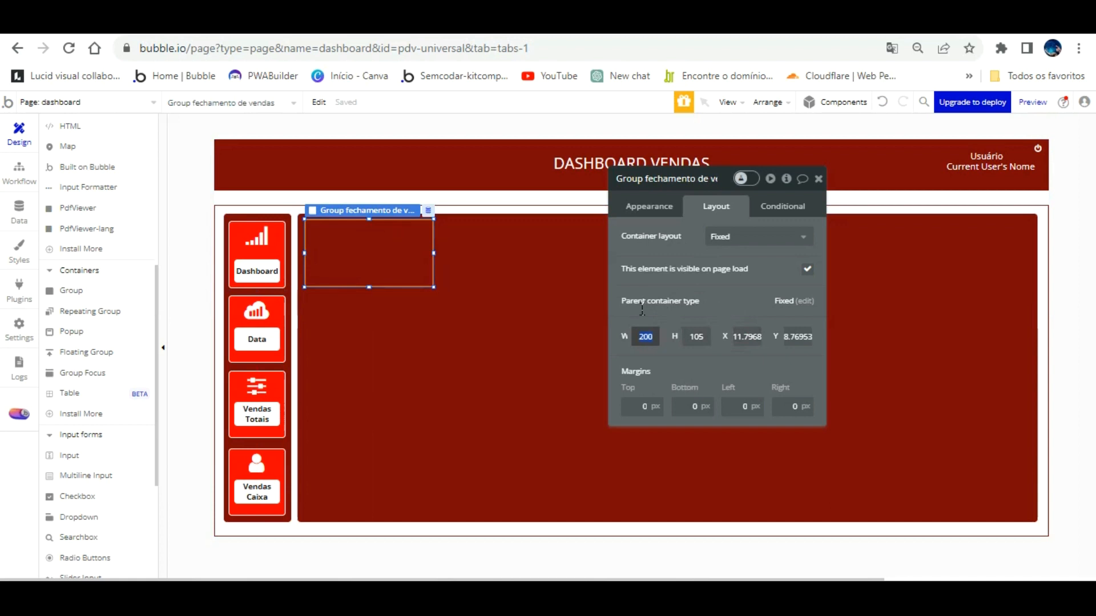
pyautogui.click(643, 336)
pyautogui.write('250')
pyautogui.moveTo(398, 226); pyautogui.dragTo(398, 229)
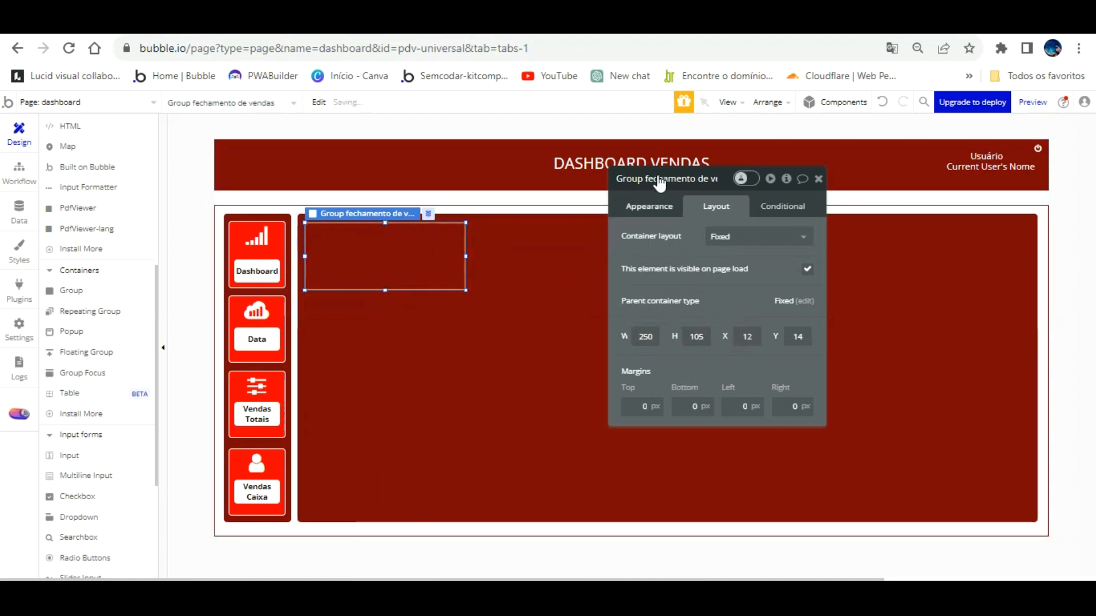
# Give the card group roundness 5 and a flat white #FFFFFF background.
pyautogui.click(649, 206)
pyautogui.scroll(-5, 778, 371)
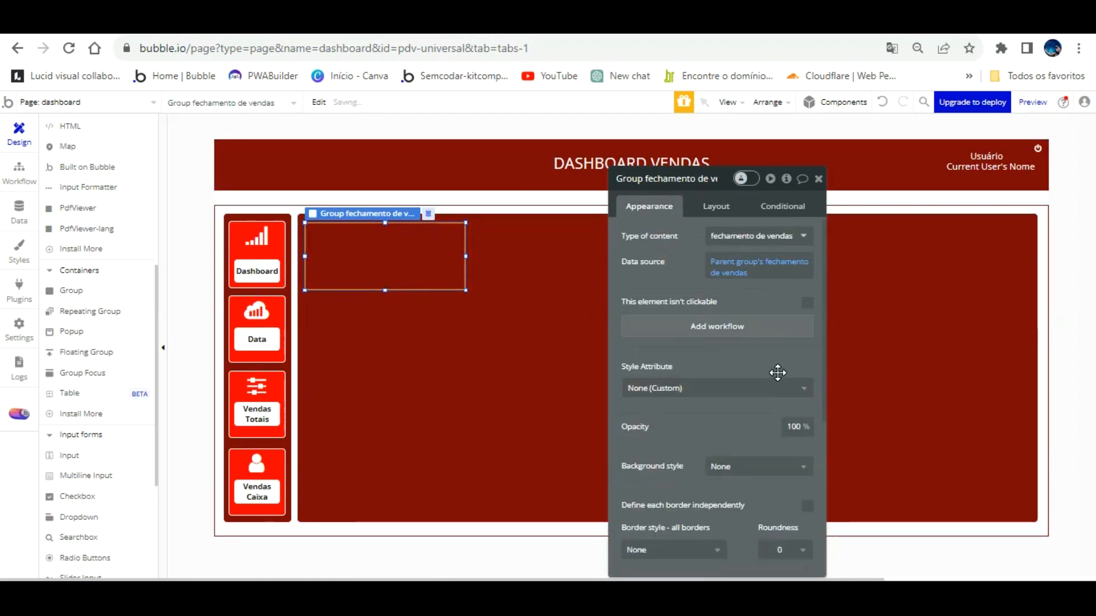
pyautogui.click(778, 361)
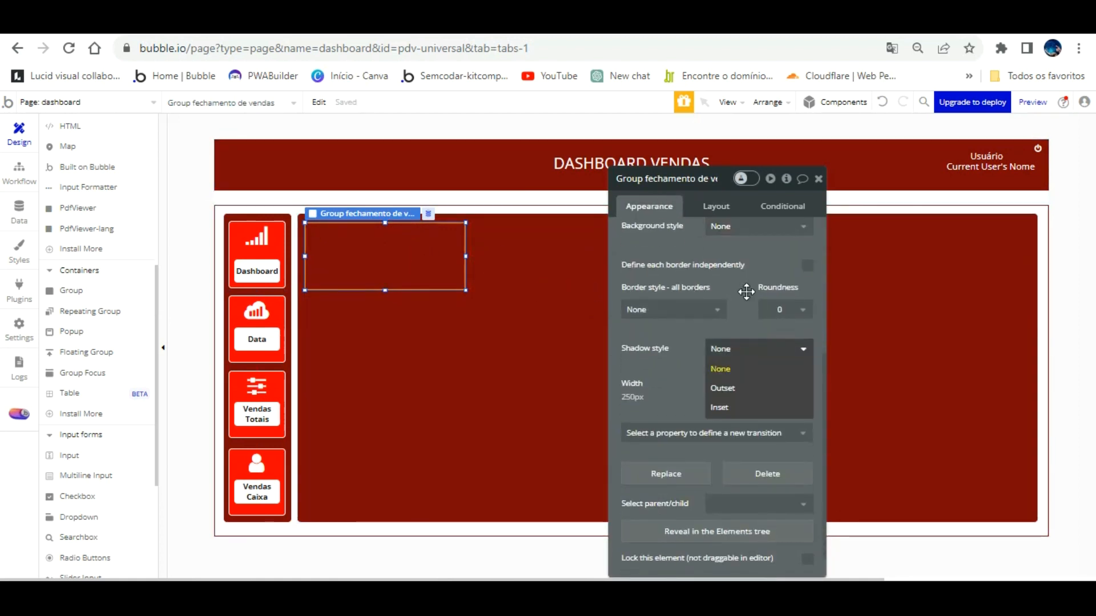
pyautogui.click(787, 310)
pyautogui.click(788, 386)
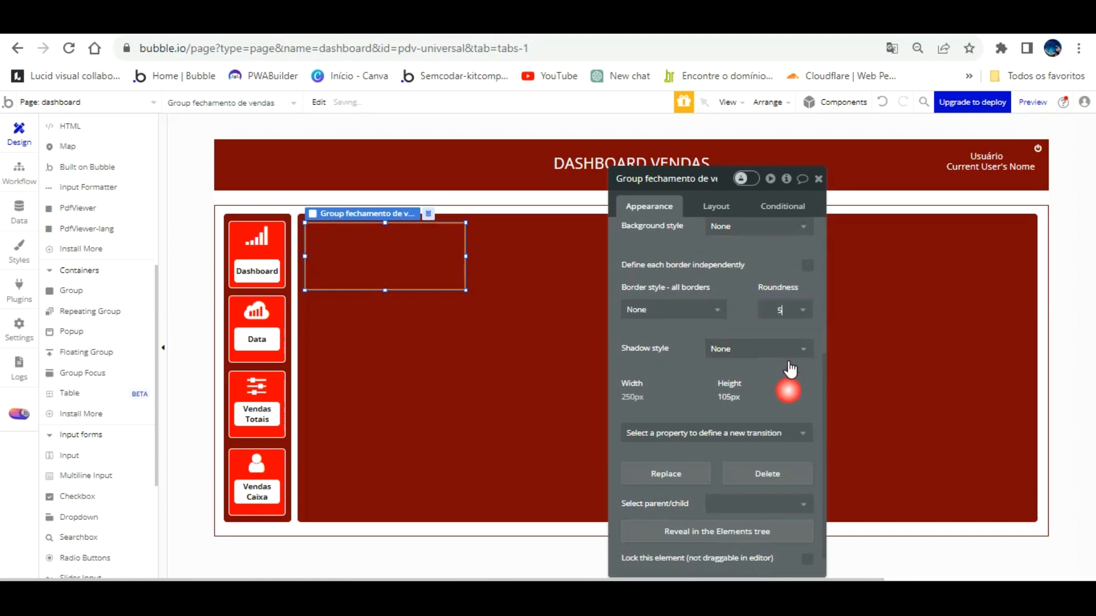
pyautogui.click(719, 225)
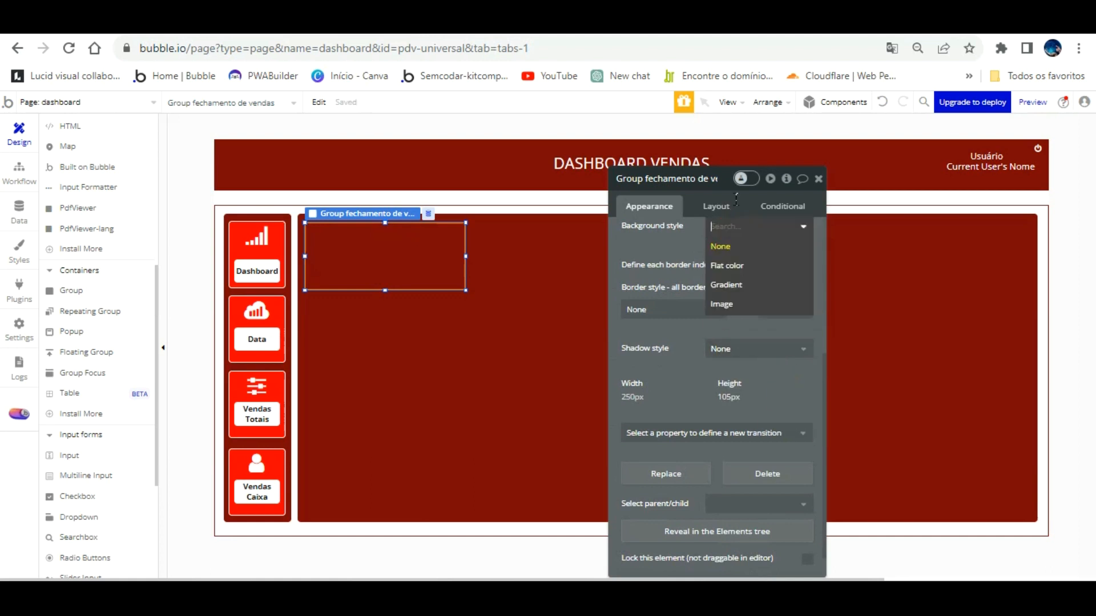
pyautogui.click(731, 266)
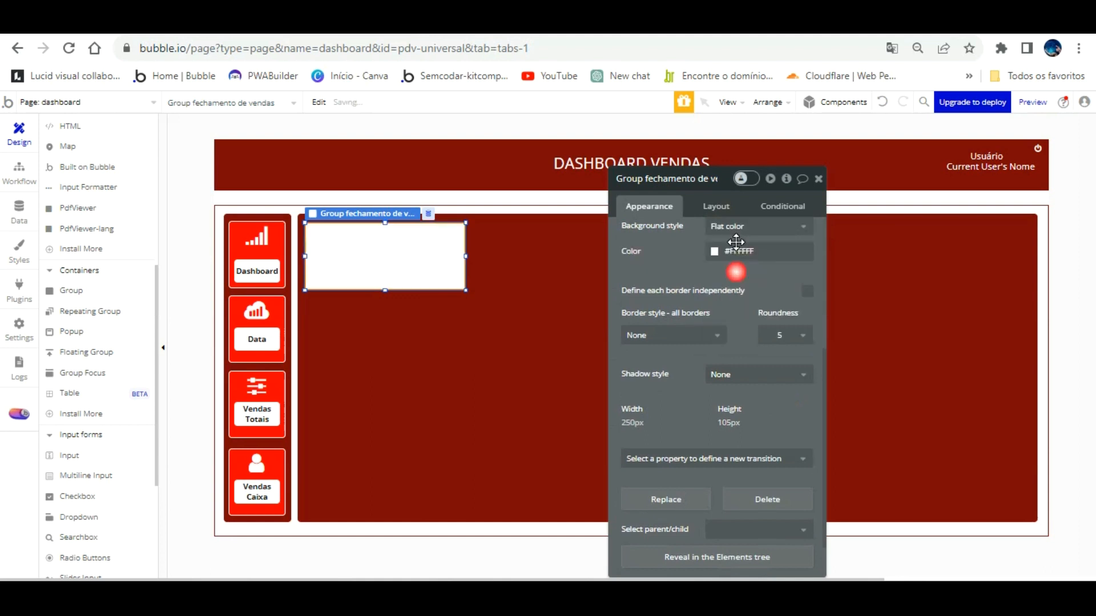
pyautogui.click(447, 245)
# Compare the white card and dashboard vendas group selections, then select the Dashboard signal icon.
pyautogui.click(391, 230)
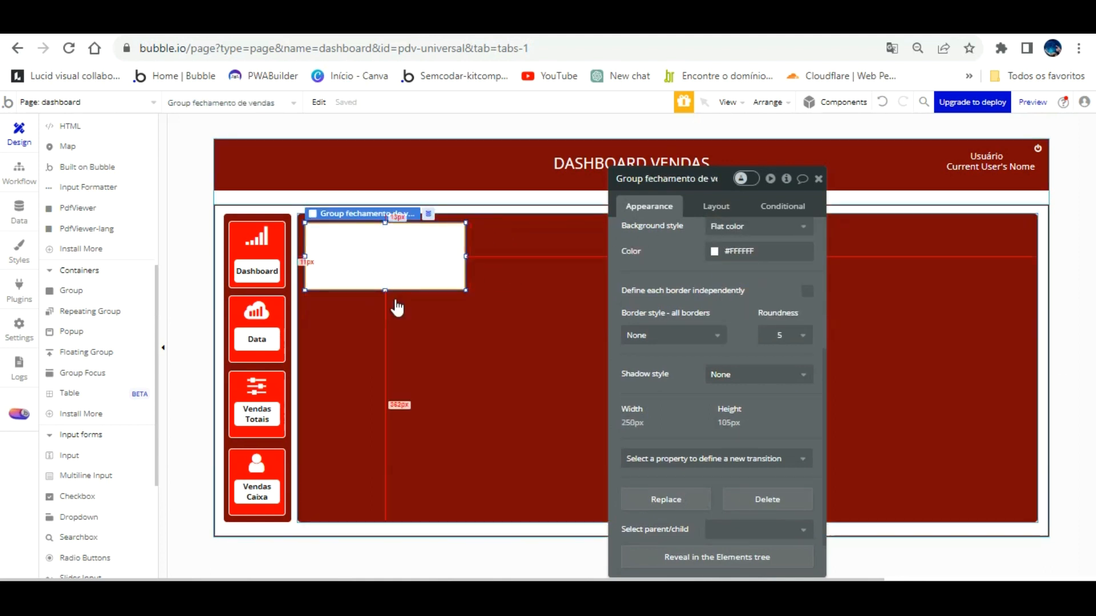
pyautogui.click(395, 312)
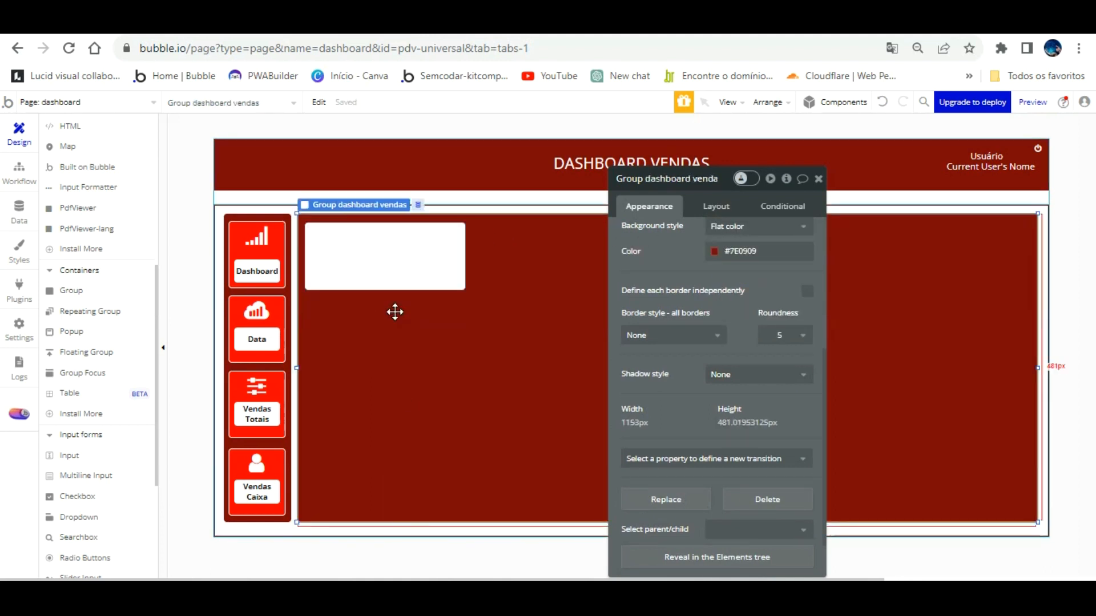
pyautogui.click(391, 240)
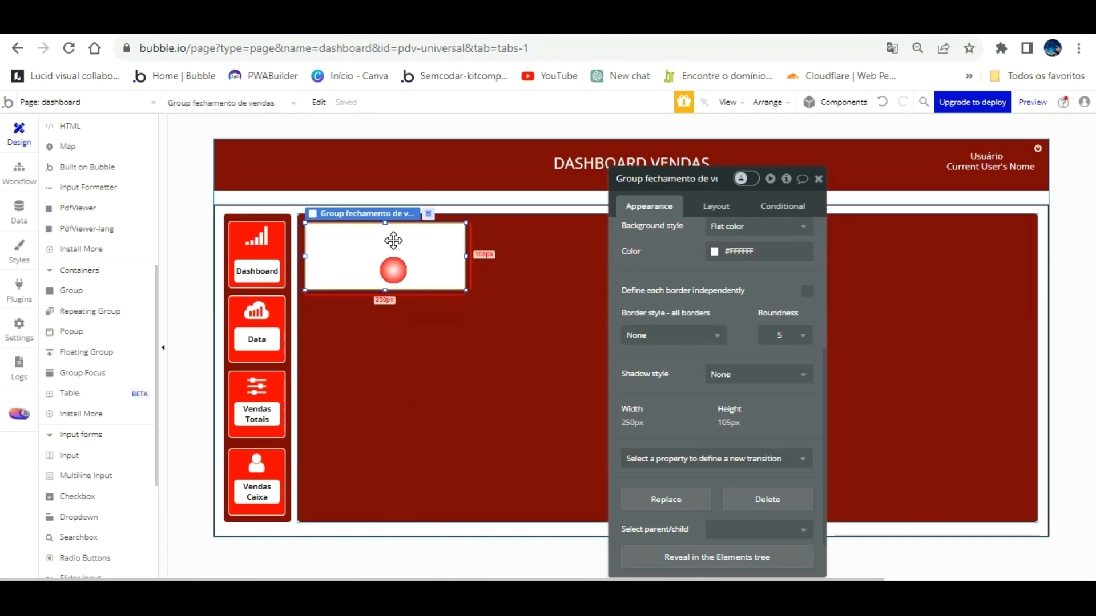
pyautogui.click(391, 289)
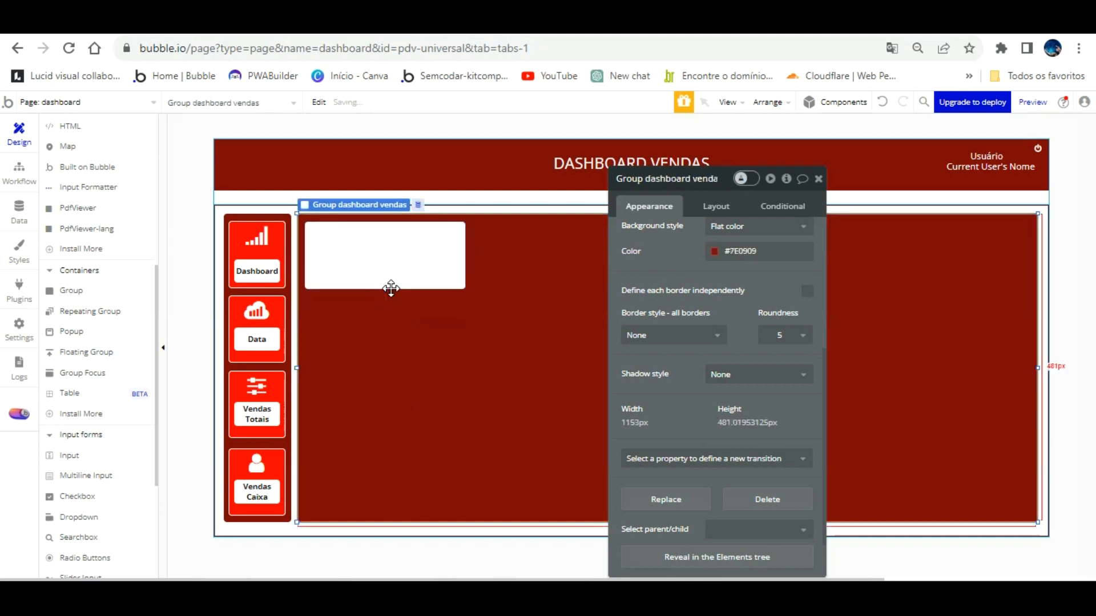
pyautogui.click(265, 221)
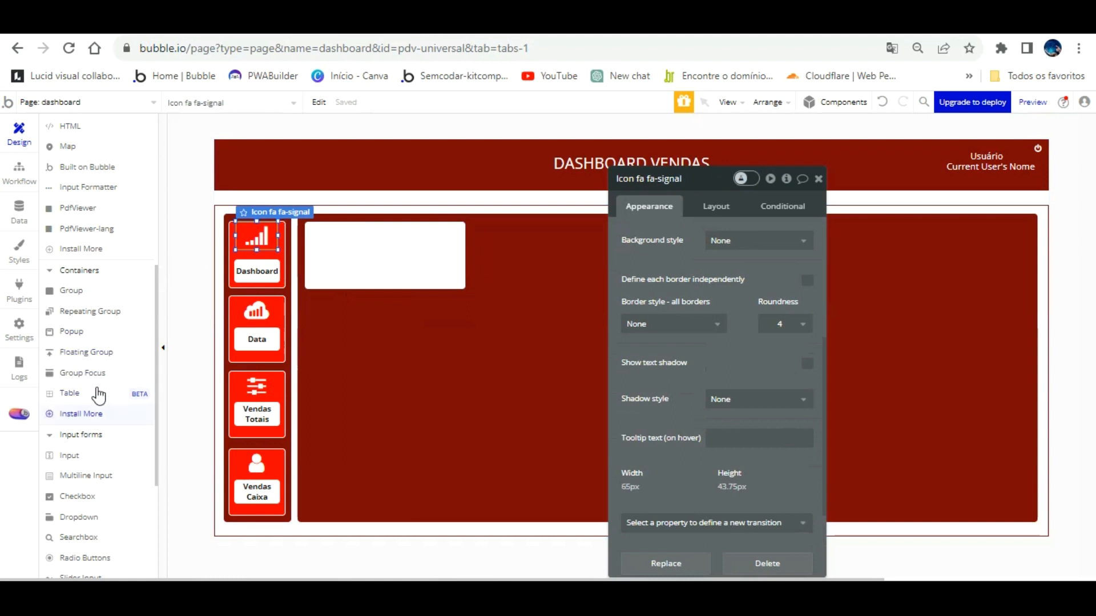
# Draw a text element across the top of the white card and detach it from its style.
pyautogui.scroll(6, 91, 303)
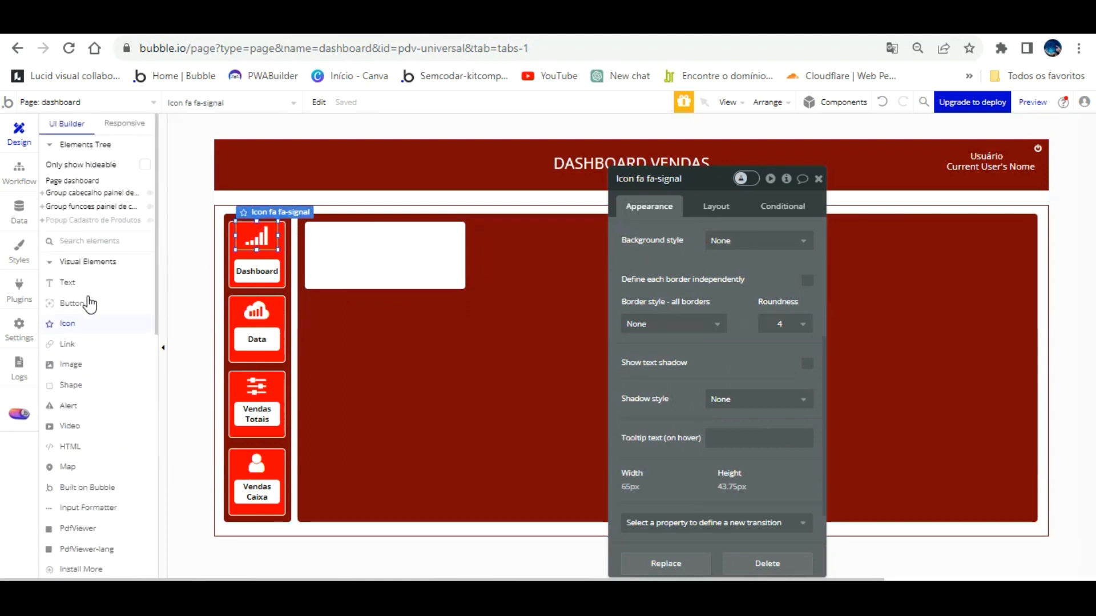
pyautogui.press('Escape')
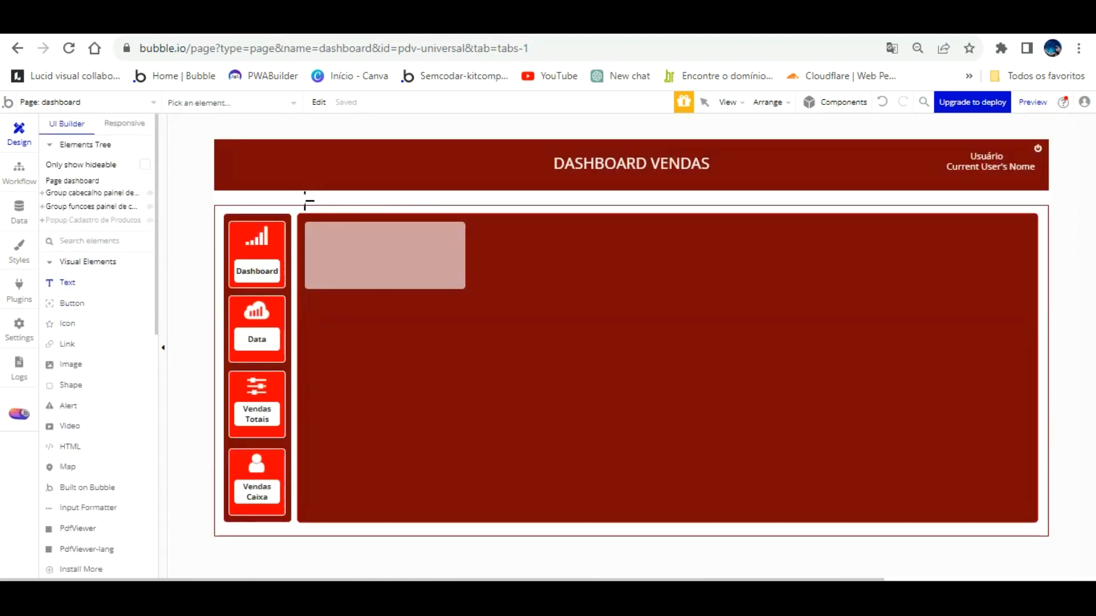
pyautogui.moveTo(308, 200); pyautogui.dragTo(462, 219)
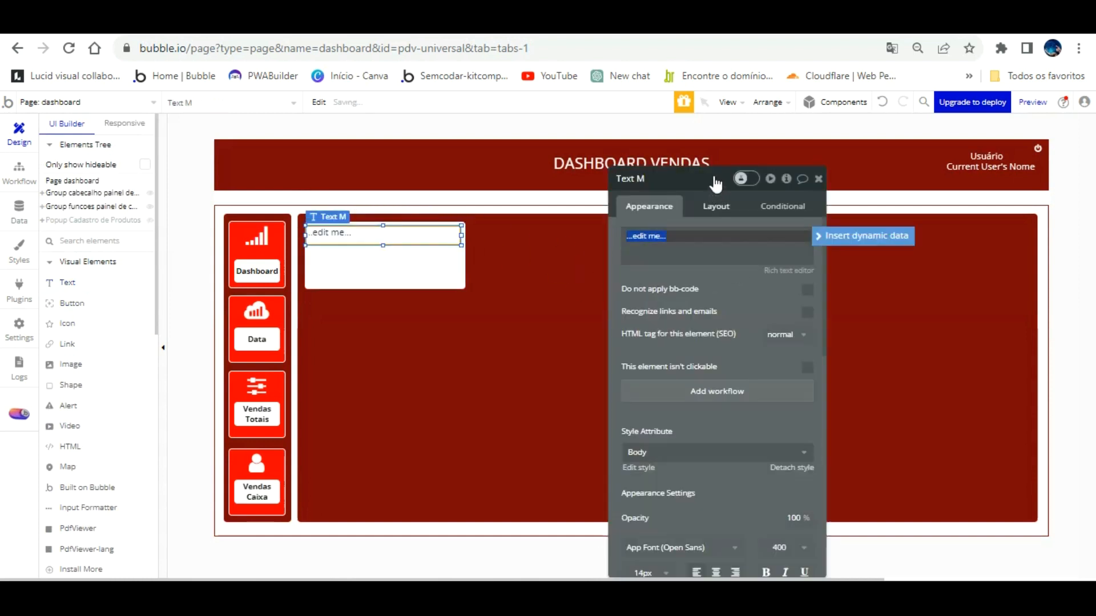
pyautogui.click(716, 206)
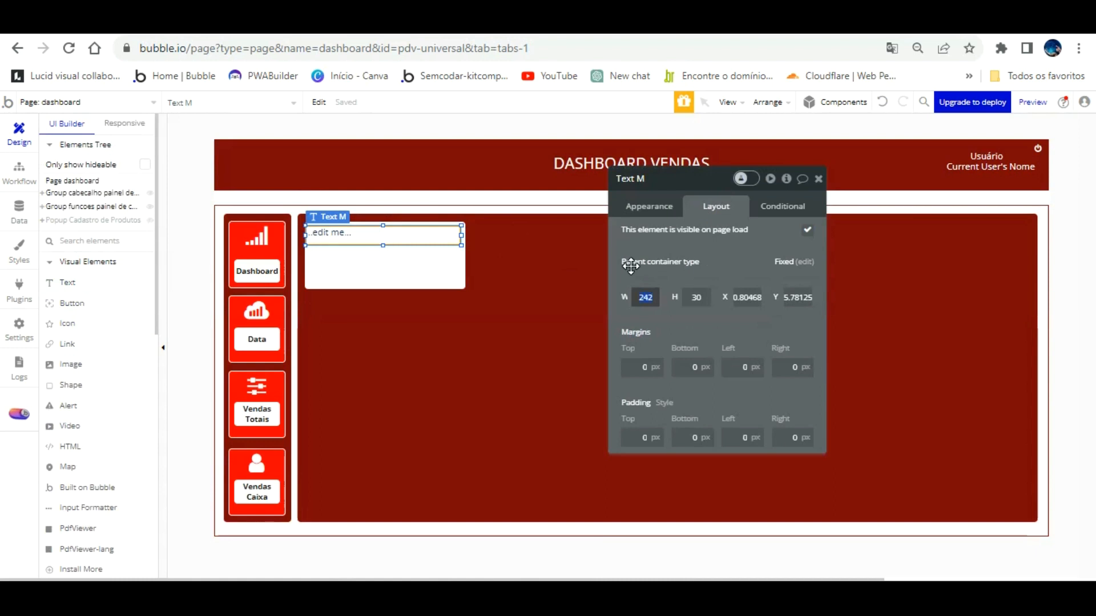
pyautogui.click(649, 206)
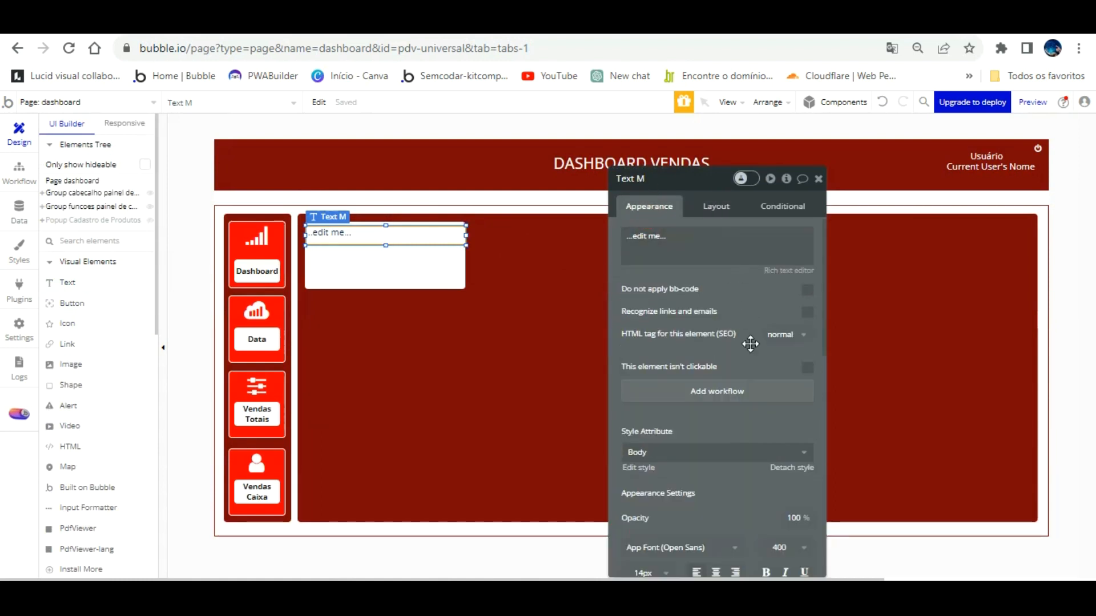
pyautogui.click(793, 467)
pyautogui.scroll(-3, 738, 448)
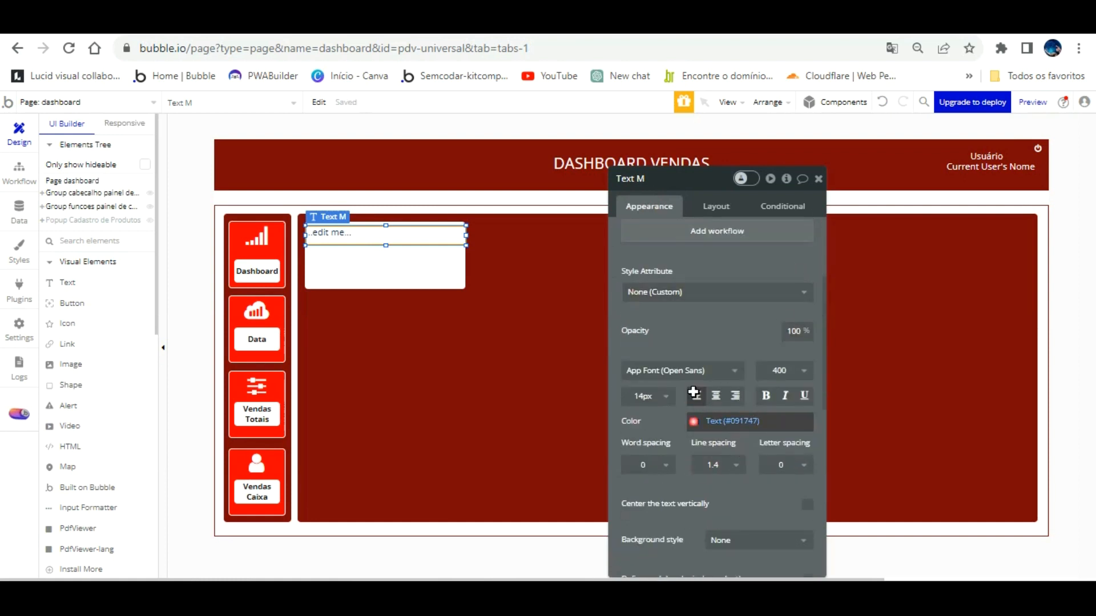
# Set the header text colour to white, undoing an accidental red.
pyautogui.click(695, 421)
pyautogui.click(772, 550)
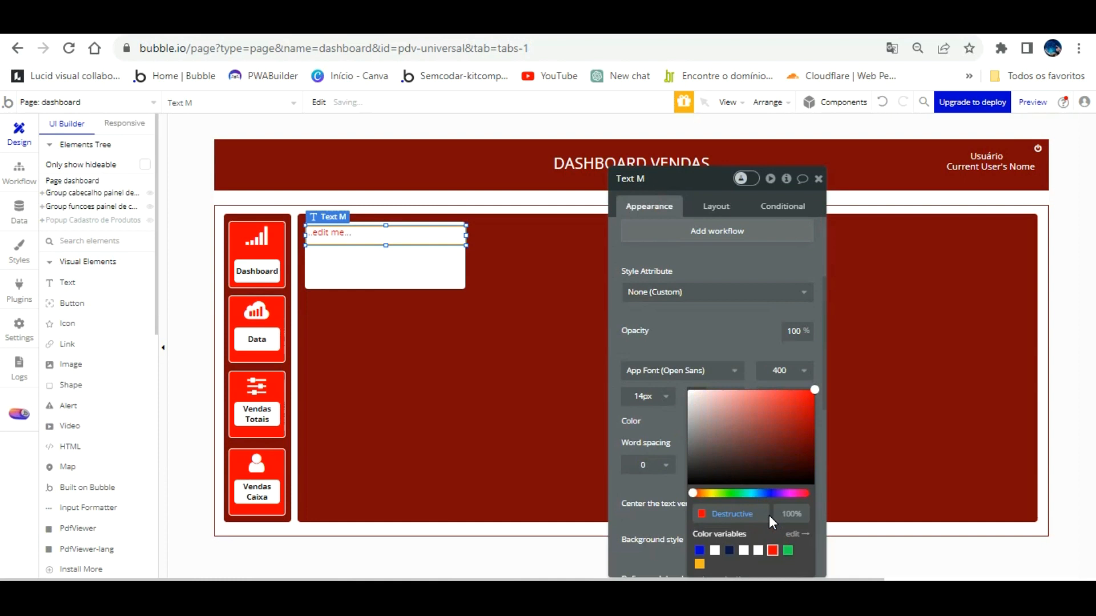
pyautogui.click(734, 311)
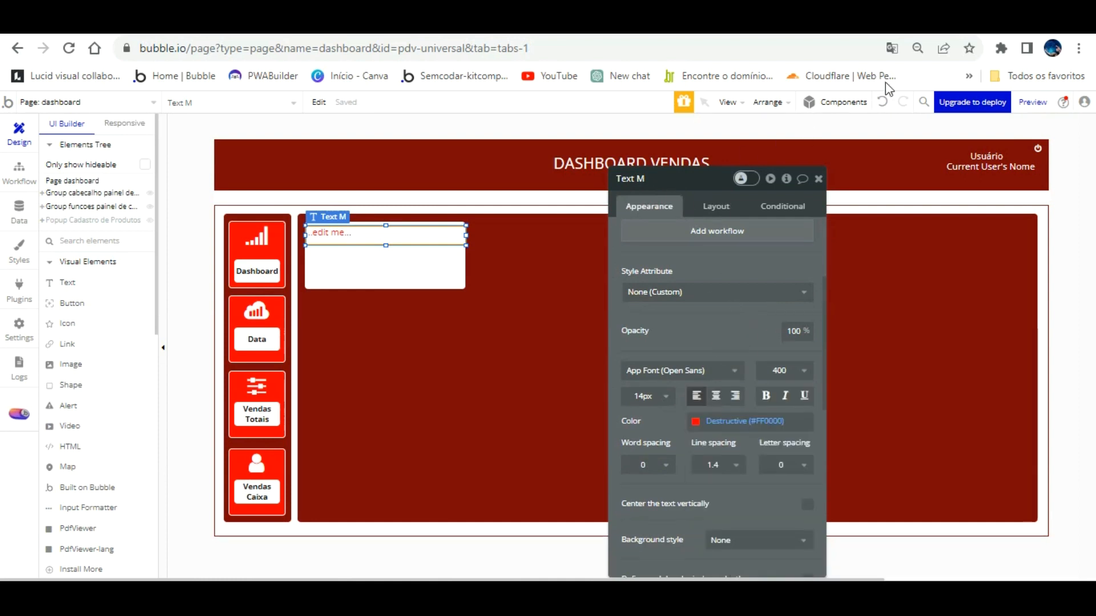
pyautogui.hotkey('ctrl', 'z')
pyautogui.click(736, 421)
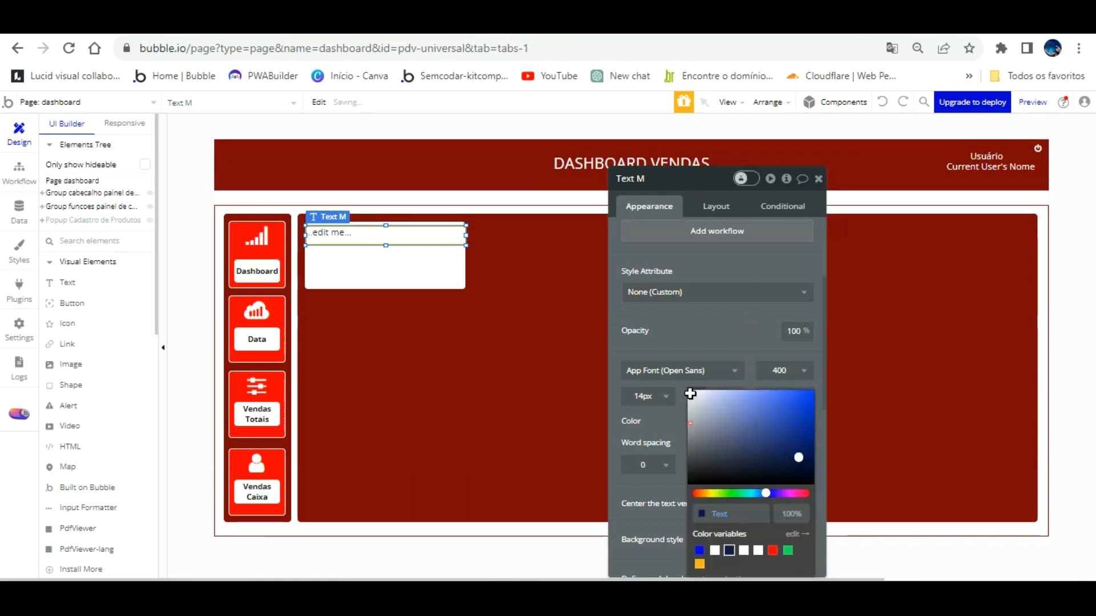
pyautogui.click(714, 550)
pyautogui.click(674, 399)
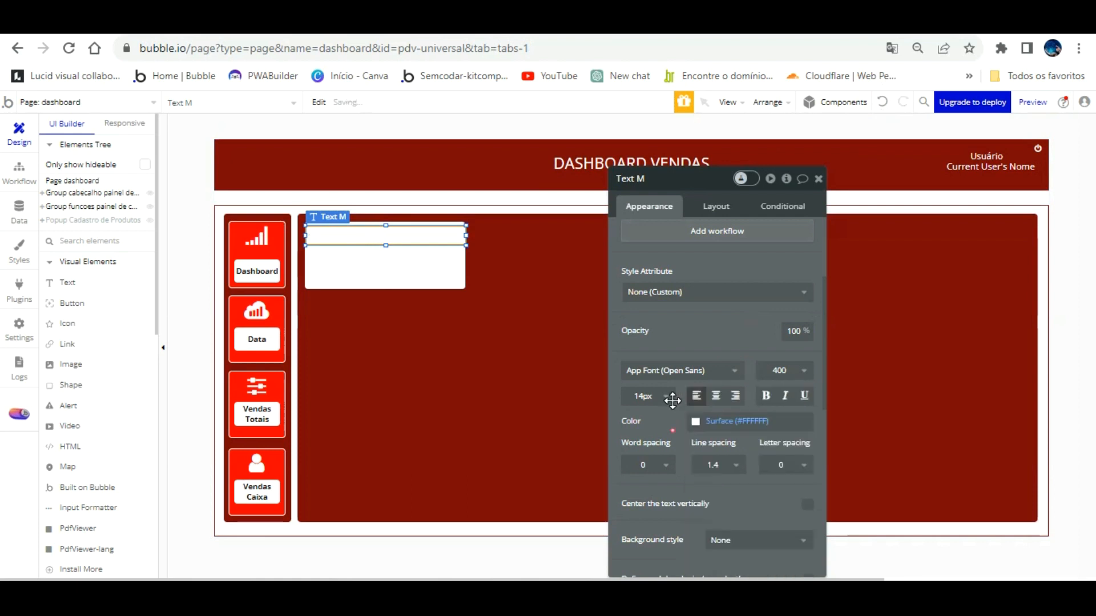
pyautogui.scroll(-2, 685, 425)
# Give the header text a flat red background.
pyautogui.click(734, 460)
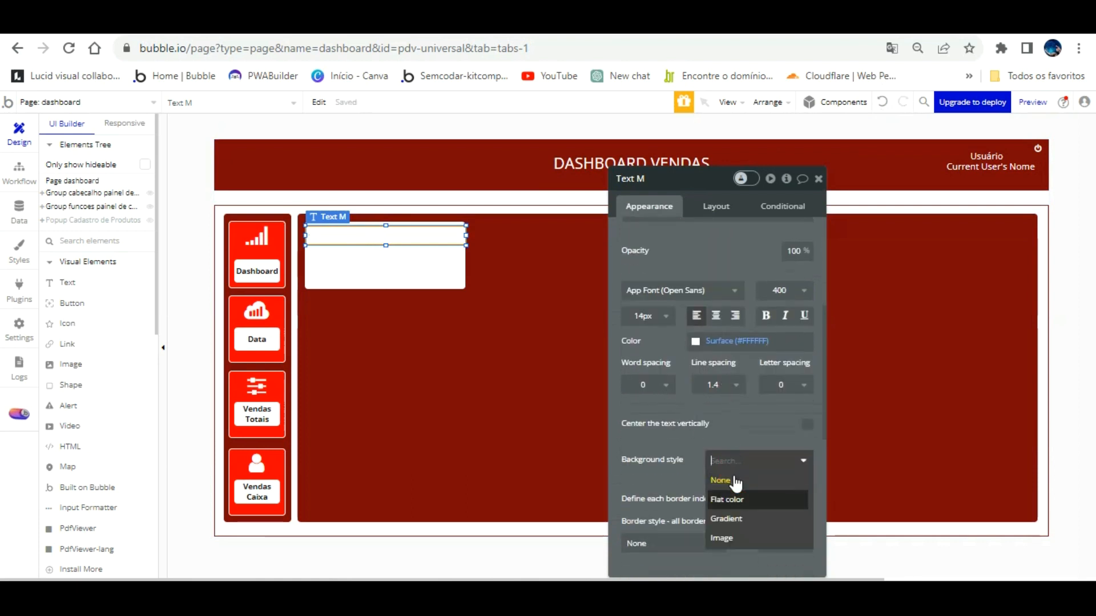
pyautogui.click(732, 499)
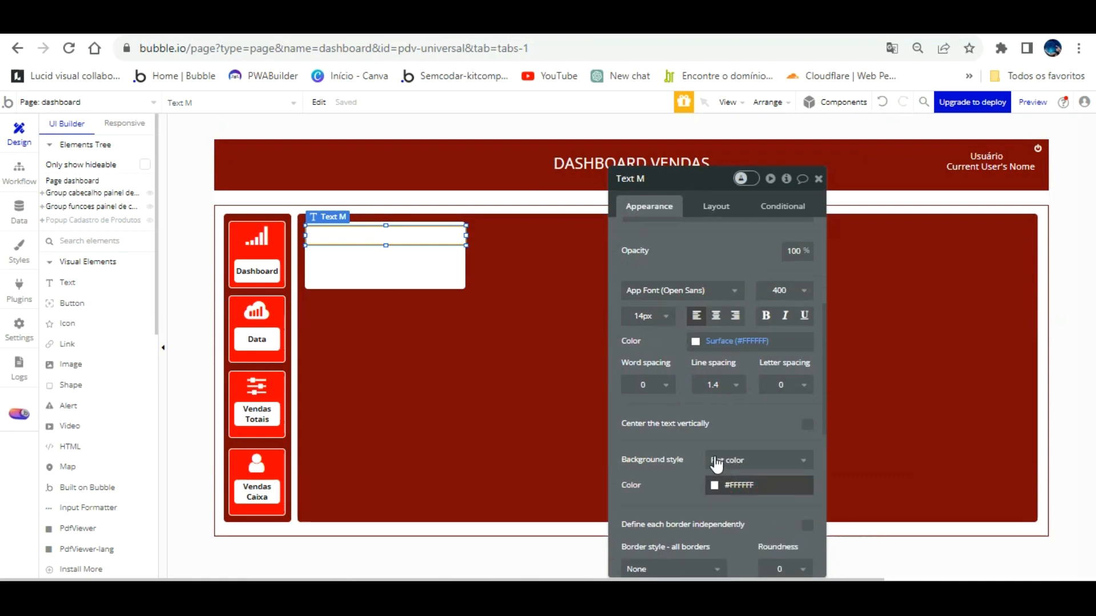
pyautogui.click(715, 485)
pyautogui.click(791, 550)
pyautogui.click(662, 462)
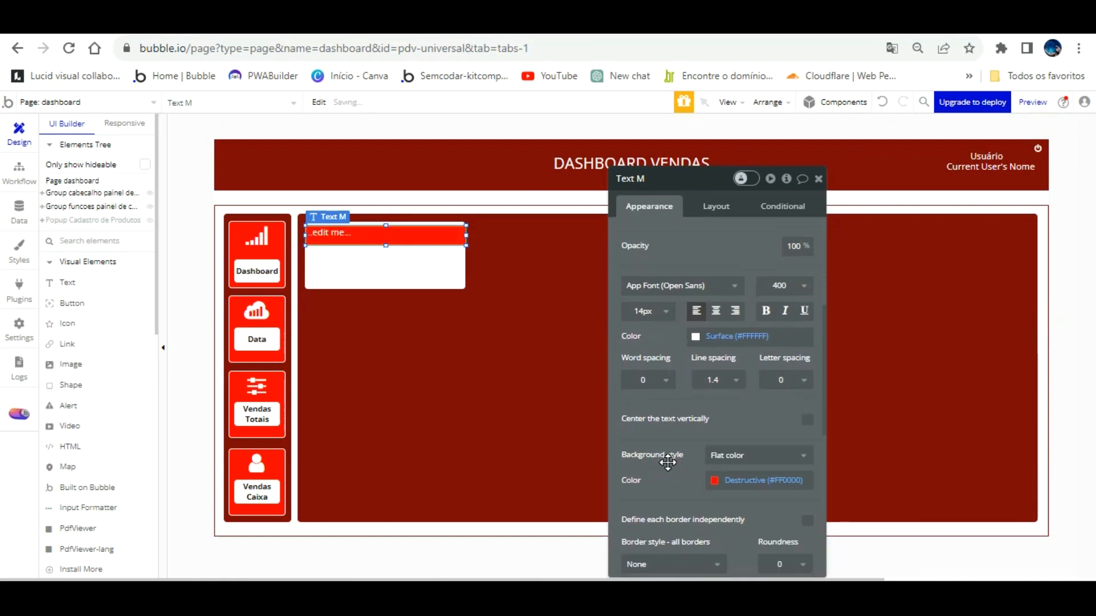
# Round only the header's top-left corner by 5 using independent borders.
pyautogui.scroll(-3, 662, 462)
pyautogui.click(807, 365)
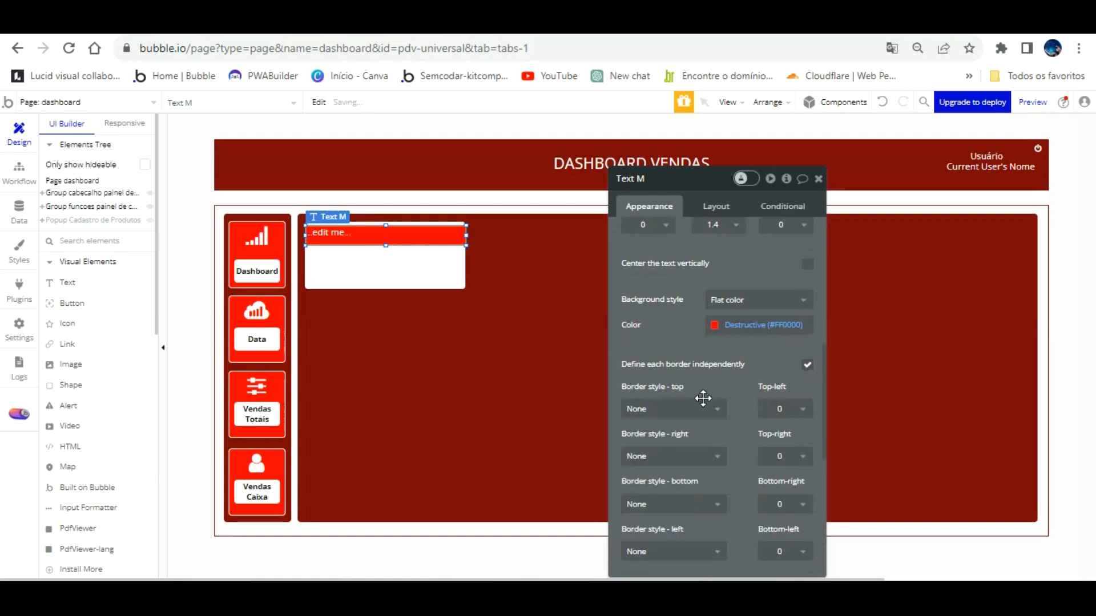
pyautogui.click(780, 409)
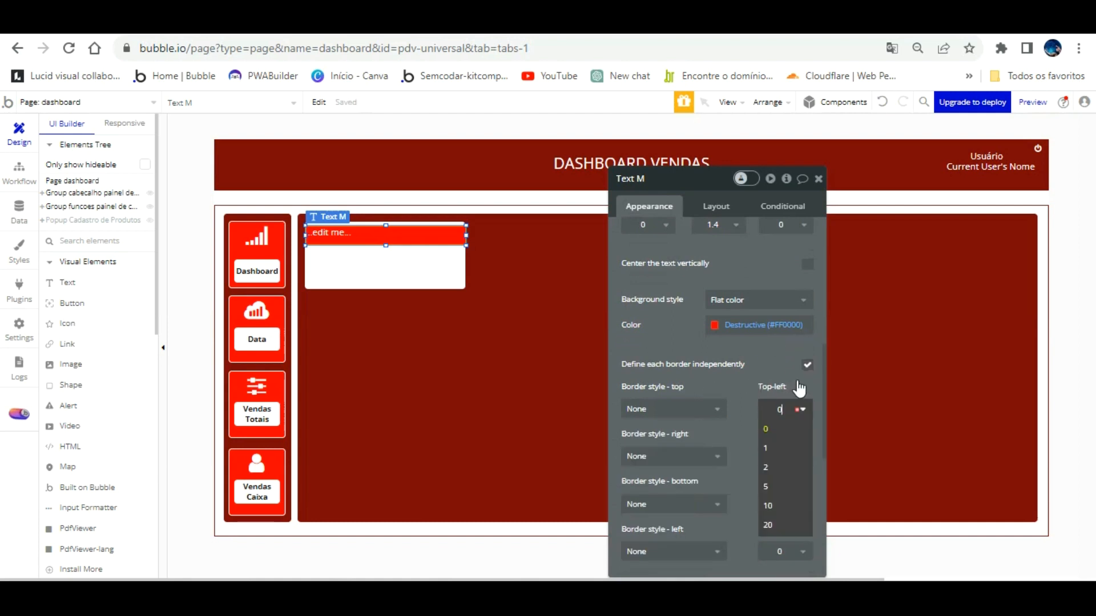
pyautogui.click(779, 486)
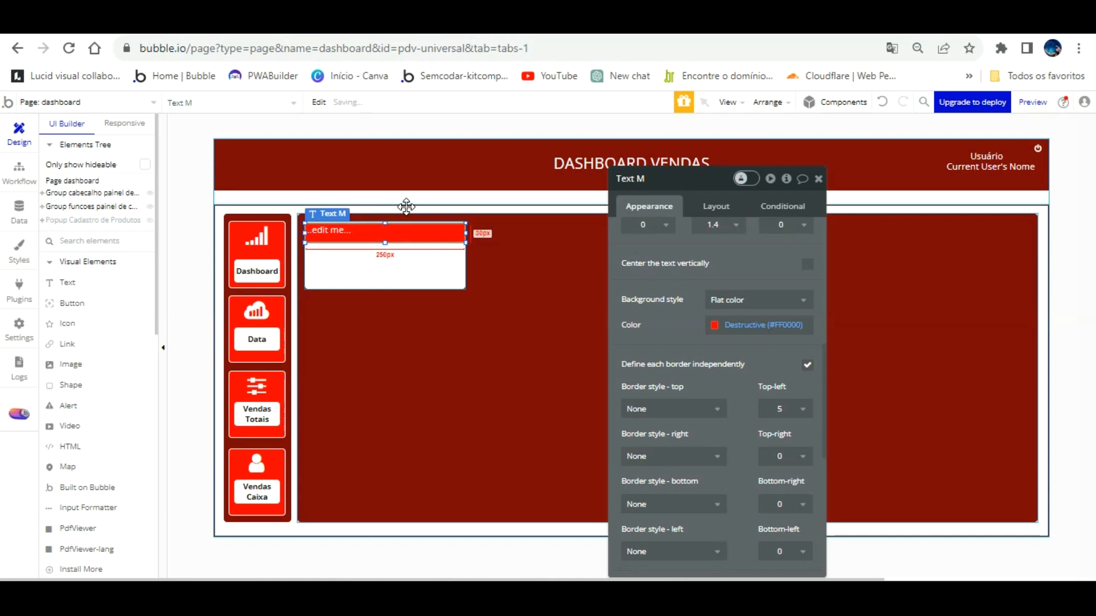
pyautogui.click(408, 236)
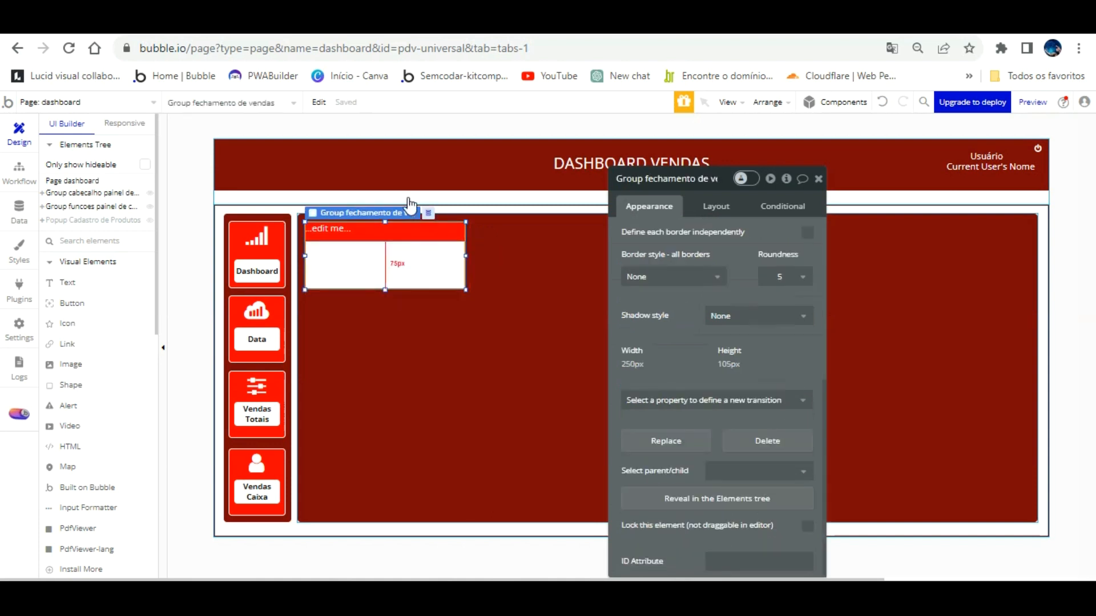
# Centre the card's header text and set its font size to 18.
pyautogui.click(405, 228)
pyautogui.scroll(7, 656, 225)
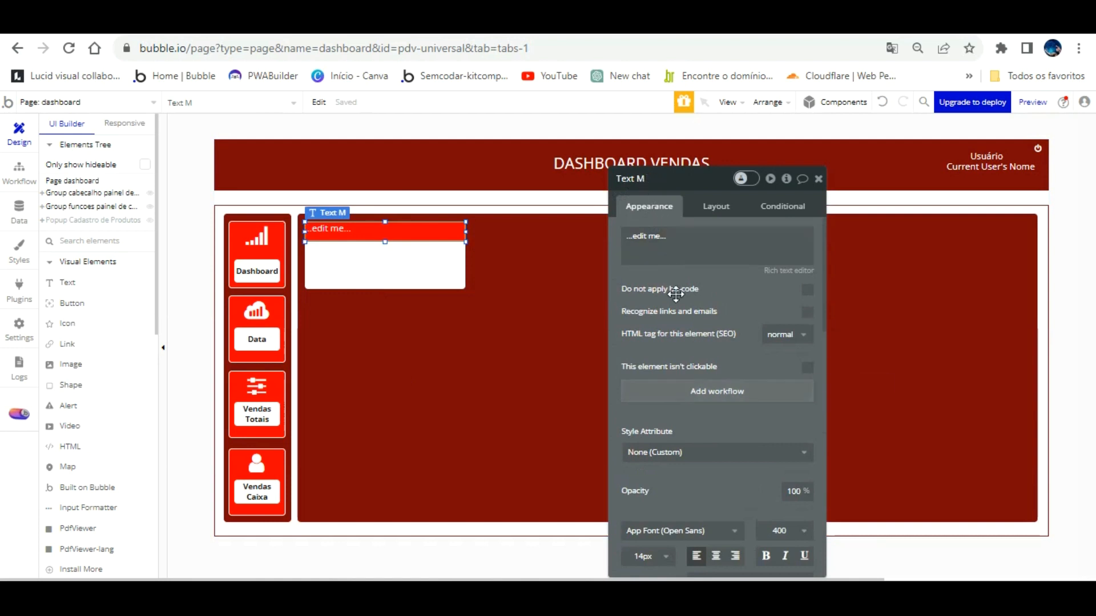
pyautogui.scroll(-2, 730, 411)
pyautogui.click(716, 476)
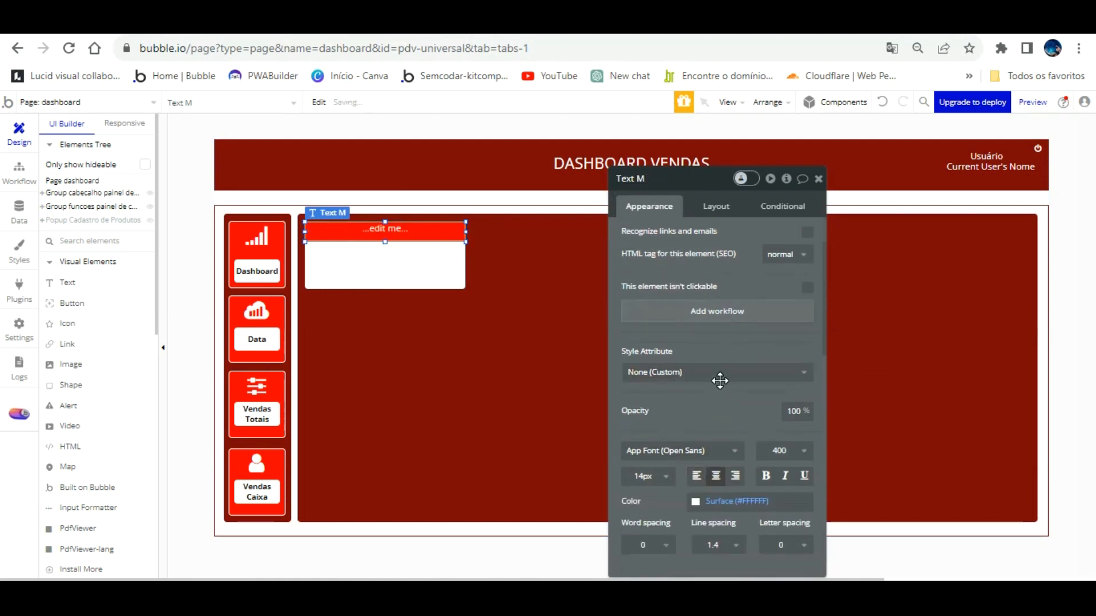
pyautogui.scroll(-4, 719, 400)
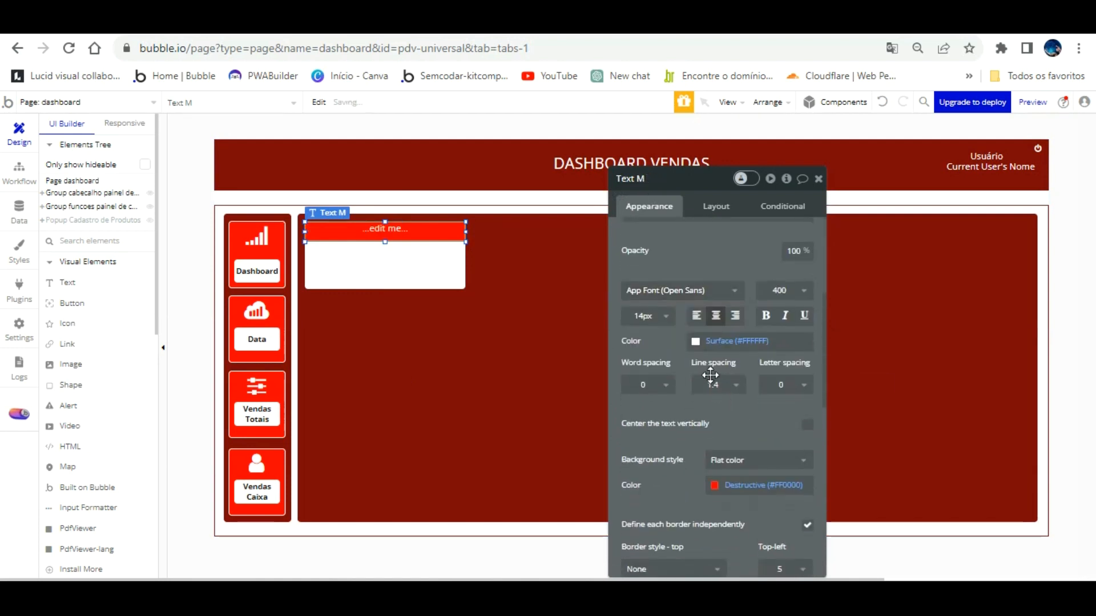
pyautogui.click(667, 315)
pyautogui.click(645, 490)
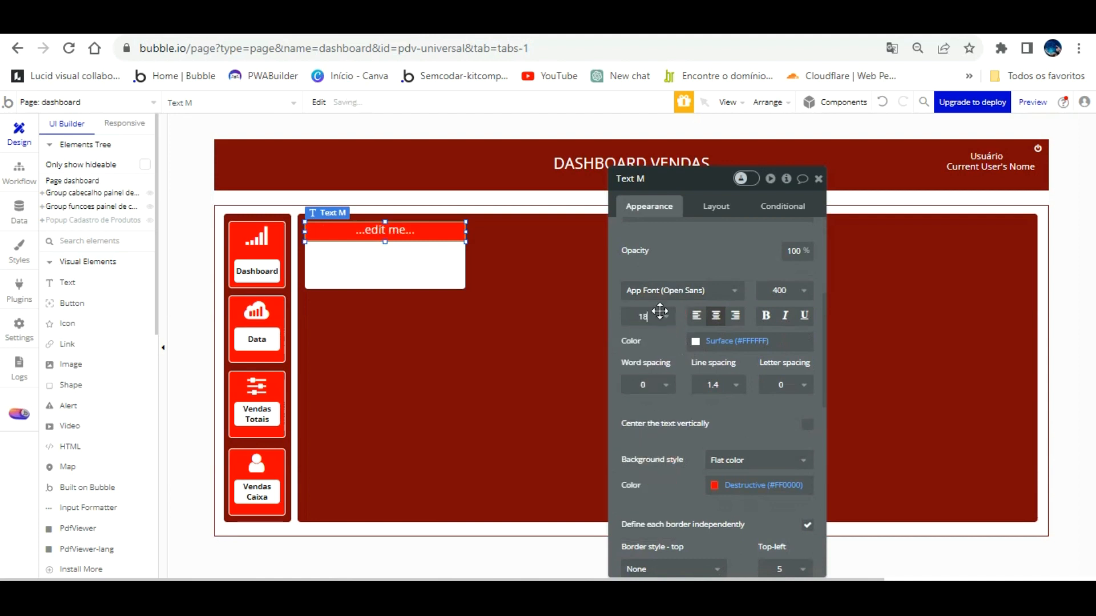
# Change the header text to 'TOTAL VENDAS DINHEIRO' and pick the Icon element.
pyautogui.scroll(5, 704, 264)
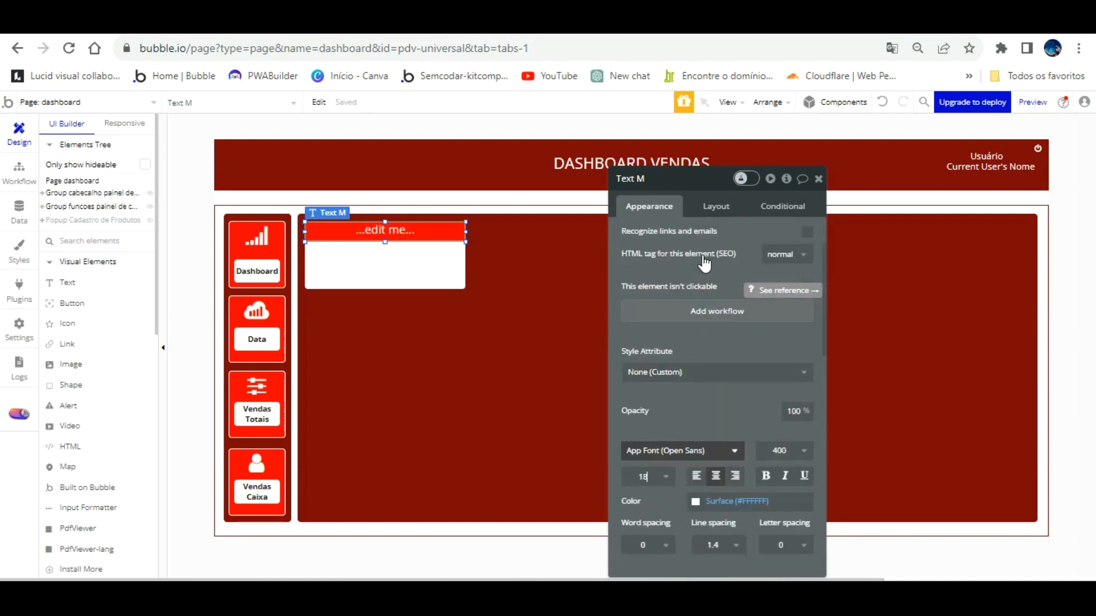
pyautogui.click(693, 247)
pyautogui.write('TOTAL VENDAS DO')
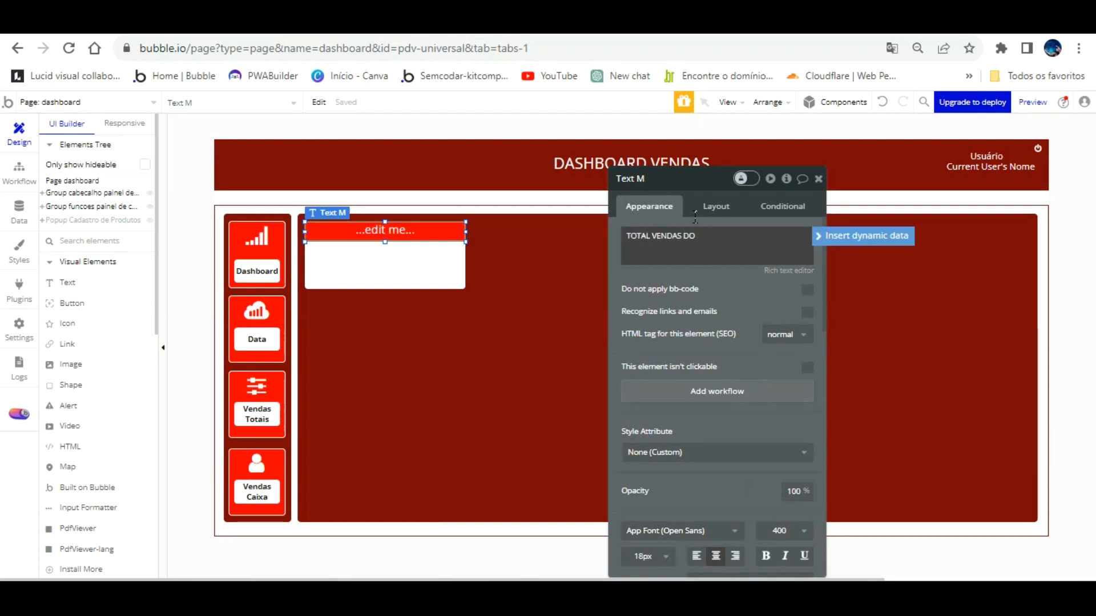
pyautogui.press('BackSpace')
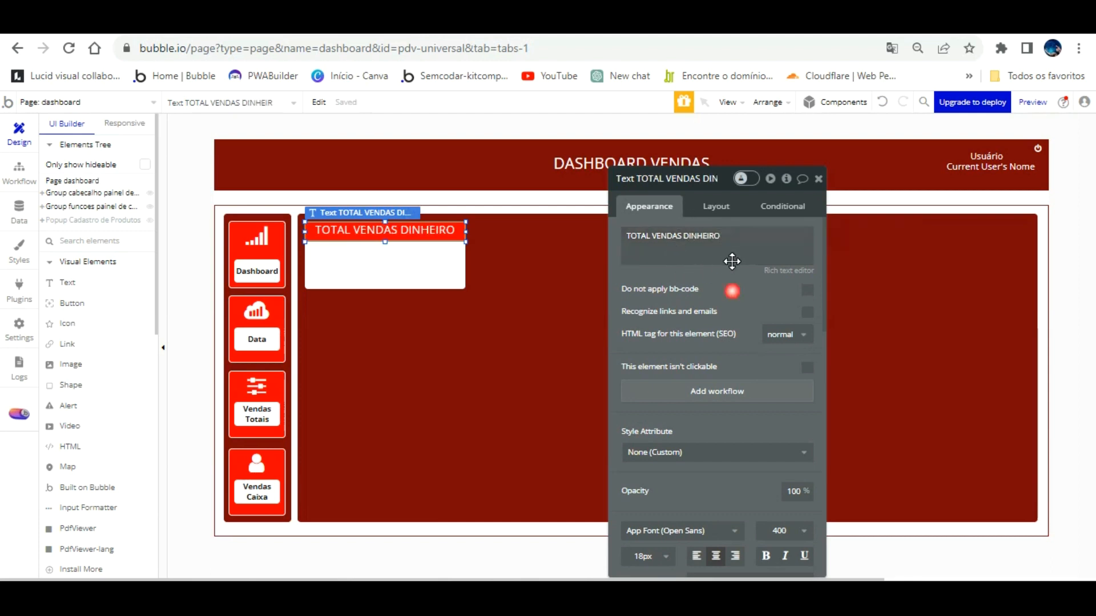
pyautogui.click(400, 262)
pyautogui.click(439, 236)
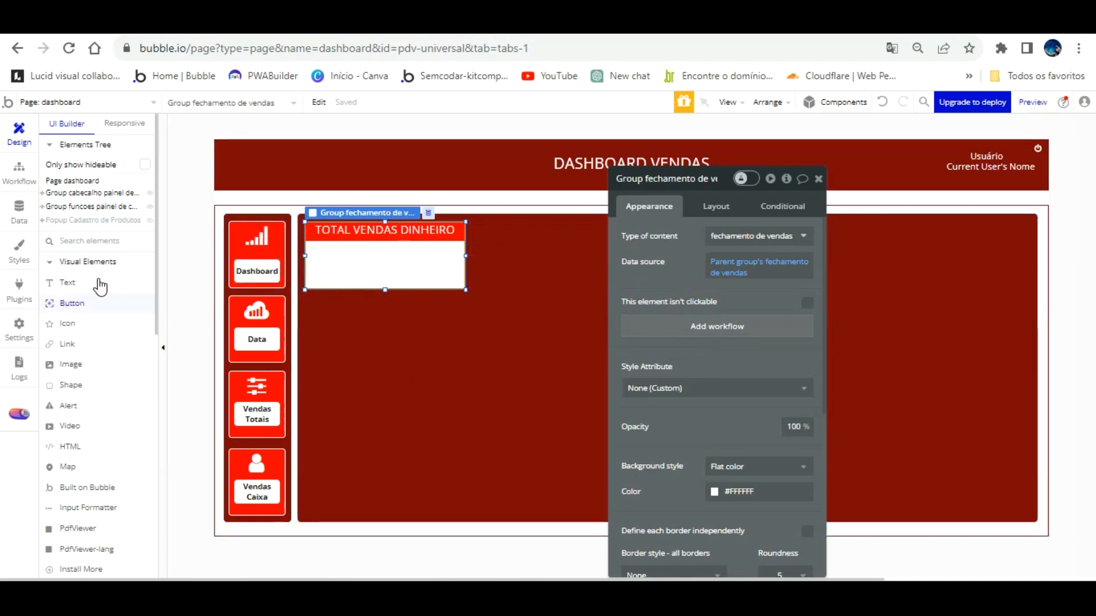
pyautogui.click(67, 323)
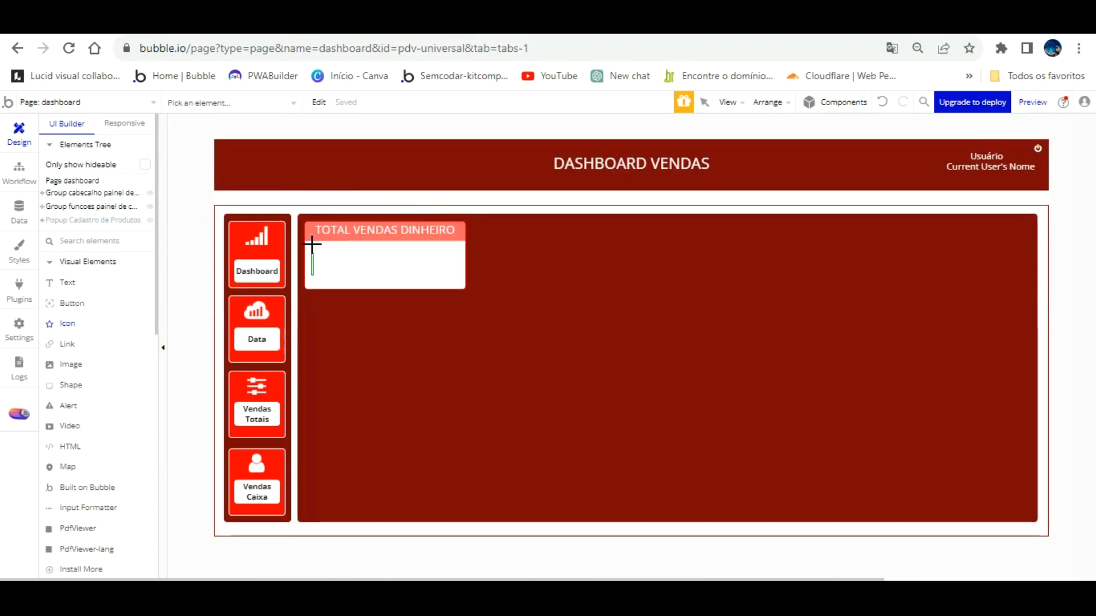
# Draw an icon inside the white card, detach its style and colour it #181819.
pyautogui.click(345, 267)
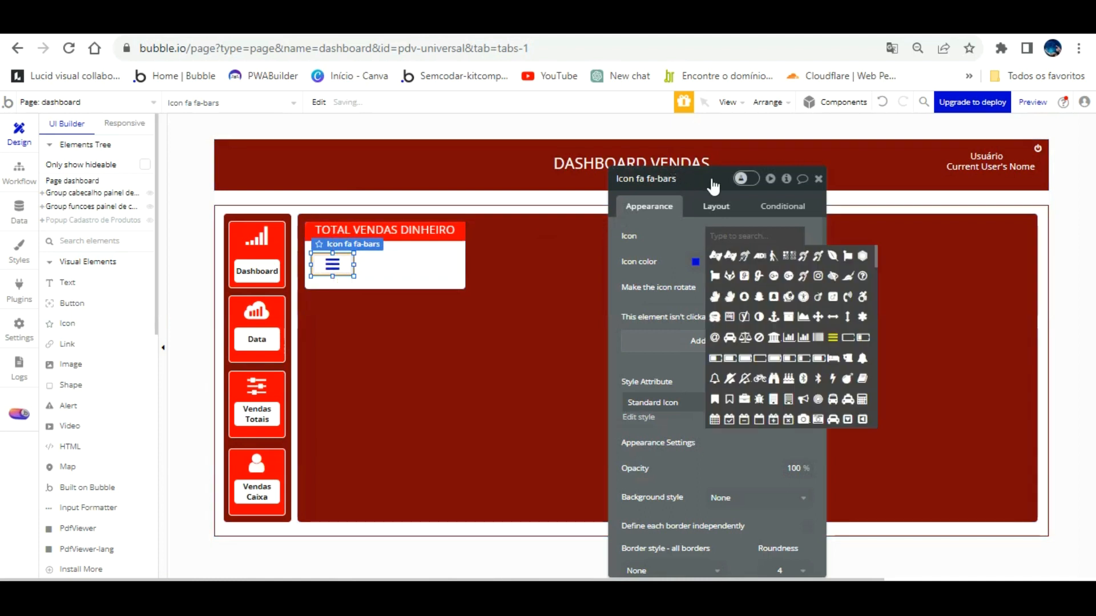
pyautogui.click(688, 240)
pyautogui.click(795, 417)
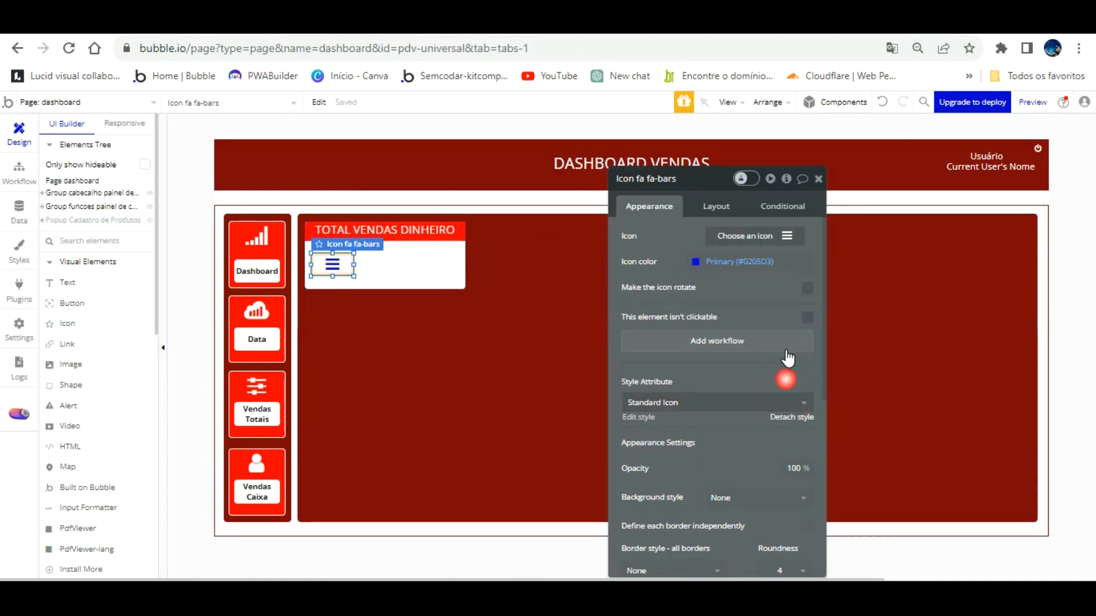
pyautogui.click(708, 262)
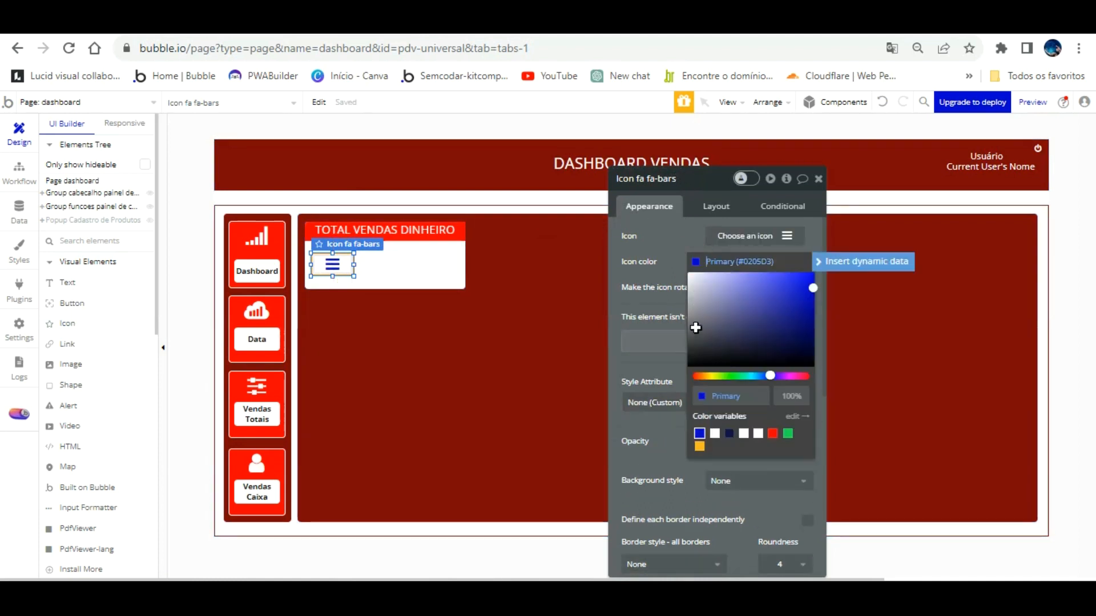
pyautogui.click(696, 358)
pyautogui.click(676, 237)
# Set the icon's padding to 0 in Layout.
pyautogui.click(714, 212)
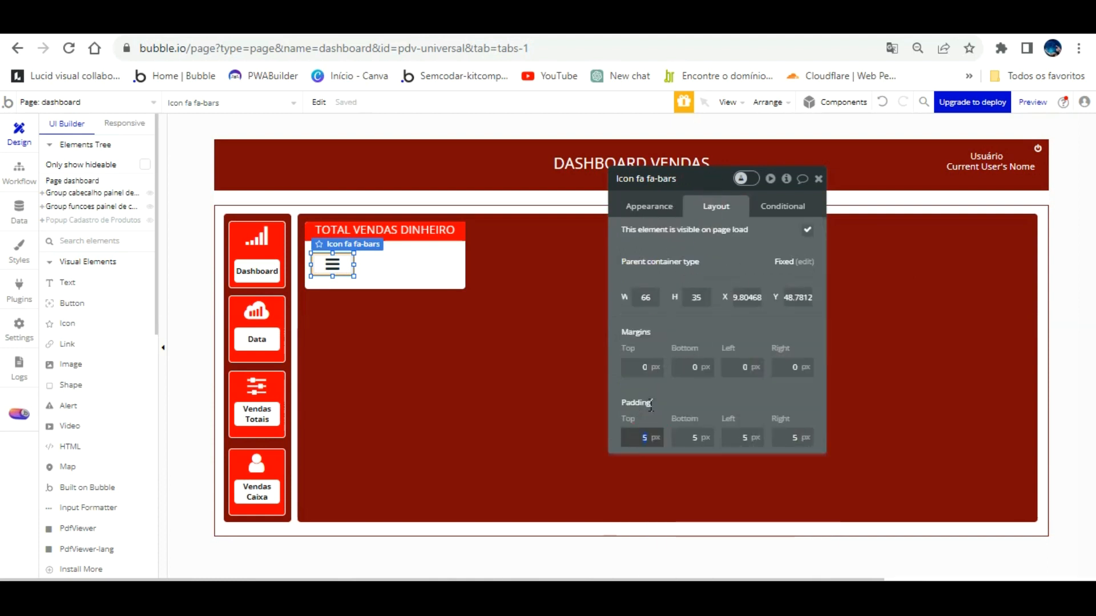
pyautogui.press('Tab')
pyautogui.write('0')
pyautogui.press('Tab')
pyautogui.write('0')
pyautogui.press('Tab')
pyautogui.write('0')
pyautogui.press('Tab')
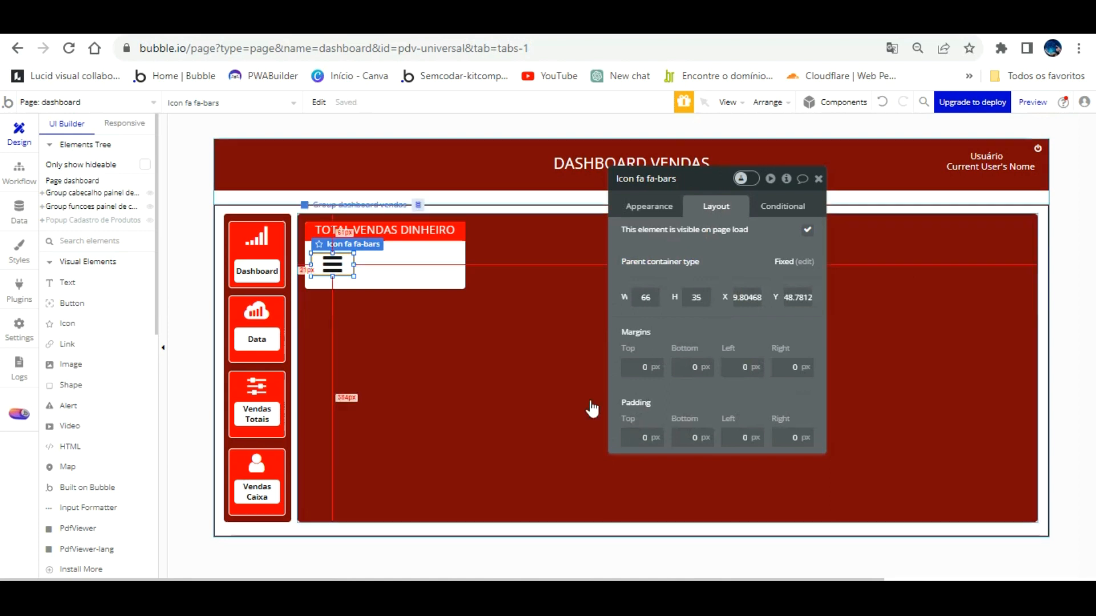
# Search 'money' and switch the icon to fa-money.
pyautogui.click(649, 206)
pyautogui.click(745, 236)
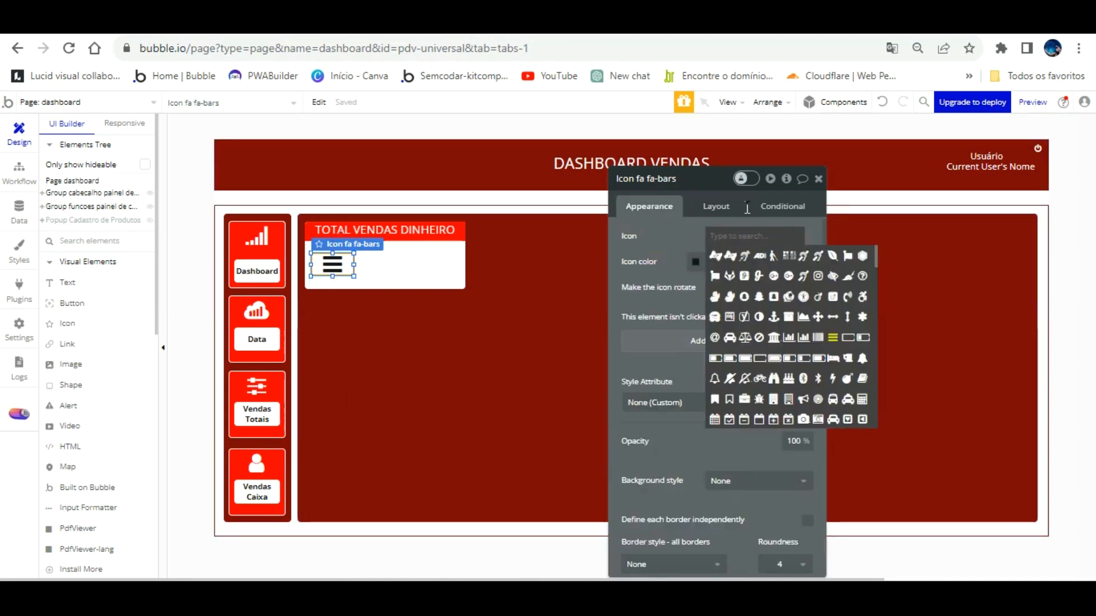
pyautogui.write('MONEU')
pyautogui.press('BackSpace')
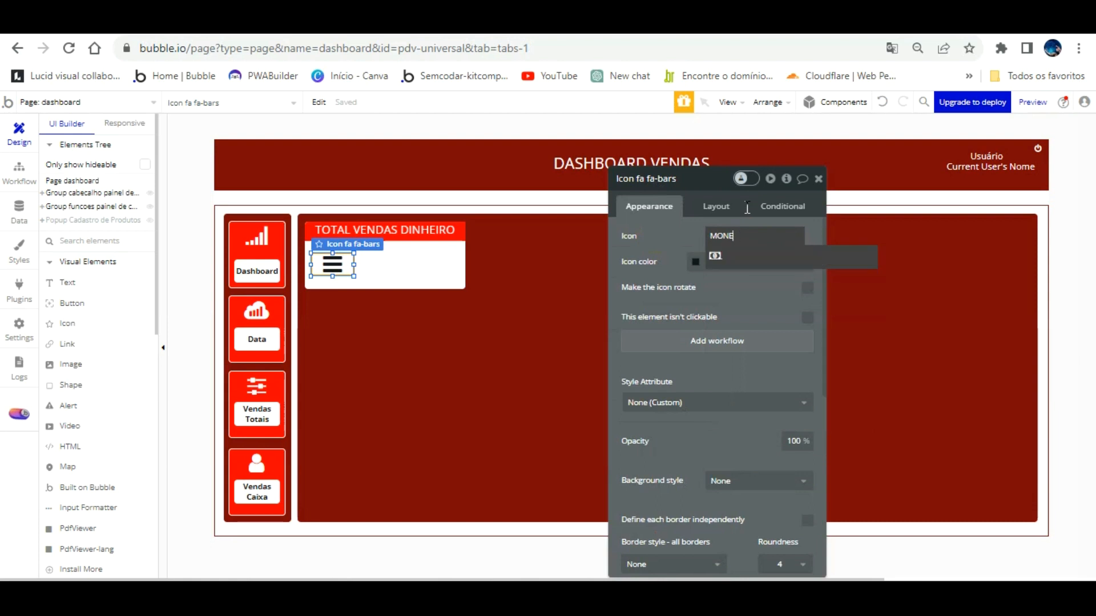
pyautogui.click(715, 255)
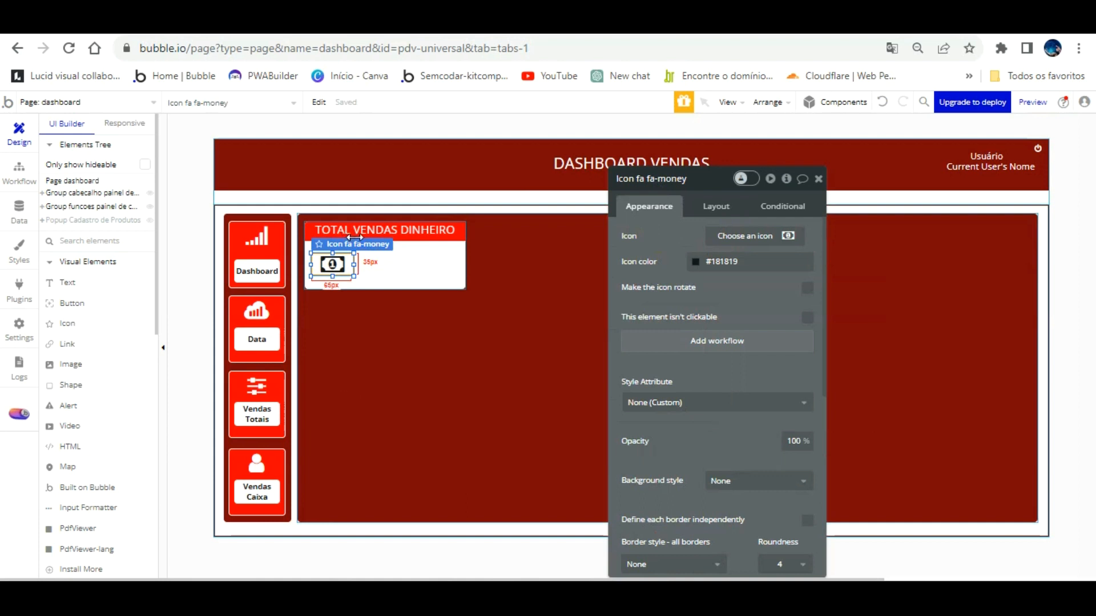
# Resize the money icon to make it larger and taller.
pyautogui.moveTo(355, 237); pyautogui.dragTo(350, 237)
pyautogui.moveTo(346, 277); pyautogui.dragTo(353, 256)
pyautogui.click(351, 318)
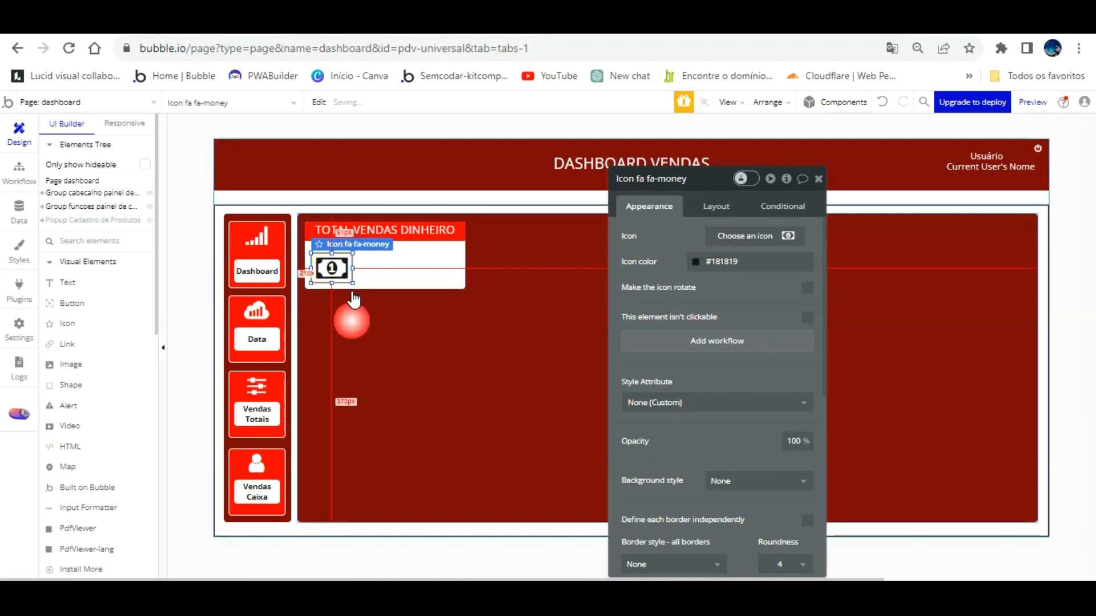
pyautogui.click(350, 320)
pyautogui.click(334, 244)
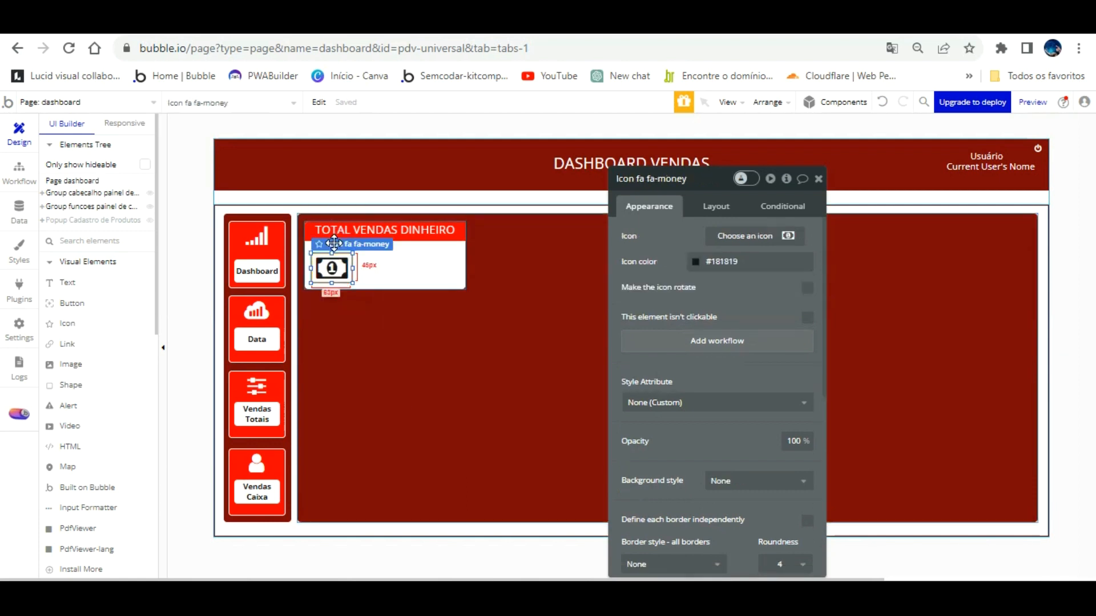
pyautogui.click(358, 303)
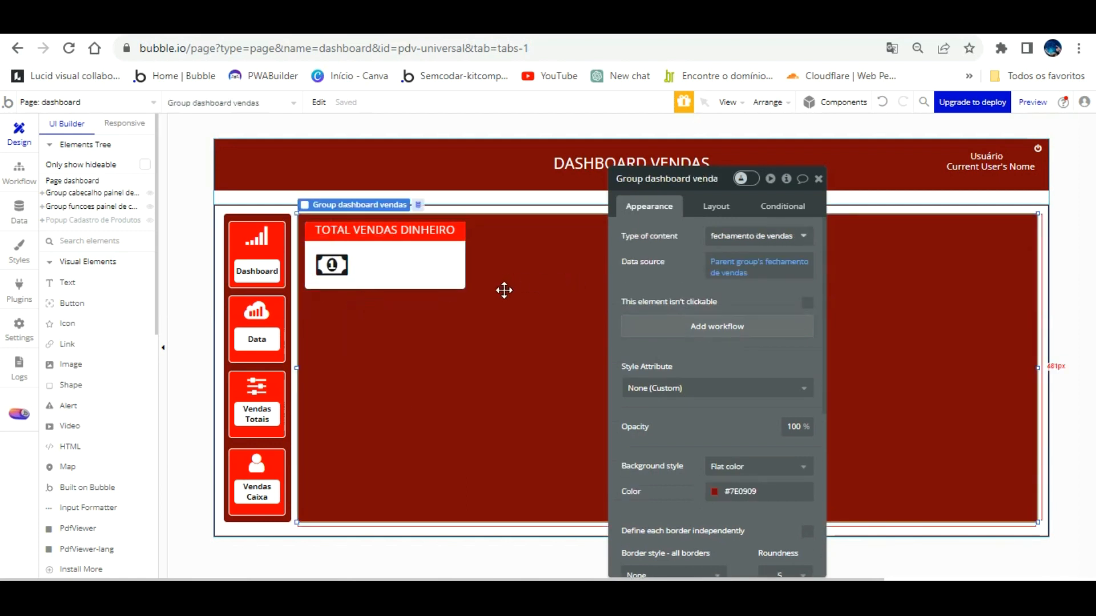
# Draw a text element beside the money icon, detach its style and centre-align it.
pyautogui.click(66, 283)
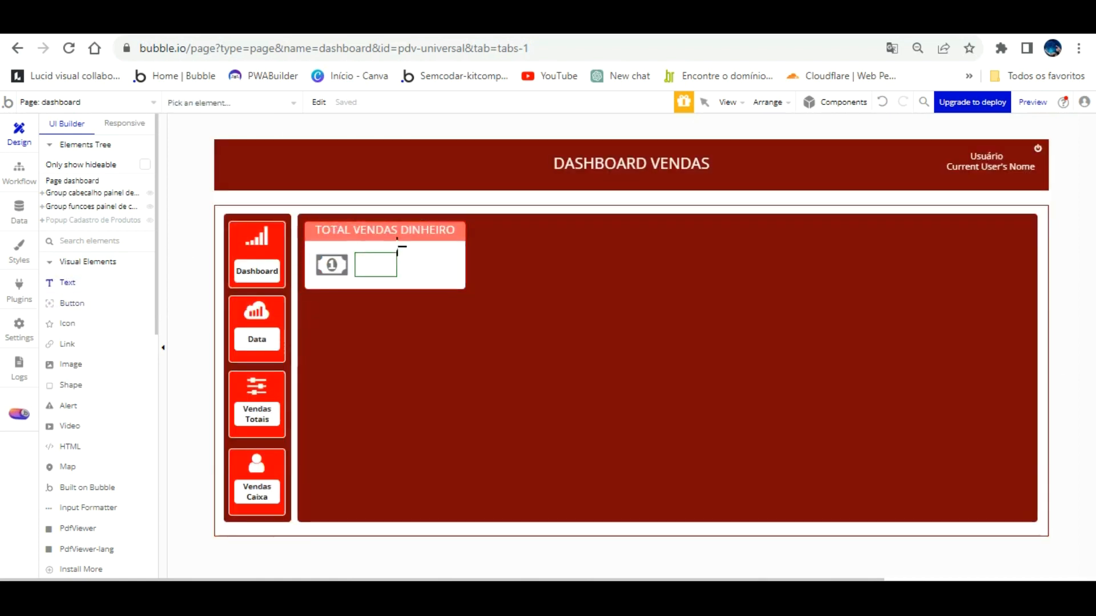
pyautogui.moveTo(438, 248); pyautogui.dragTo(456, 245)
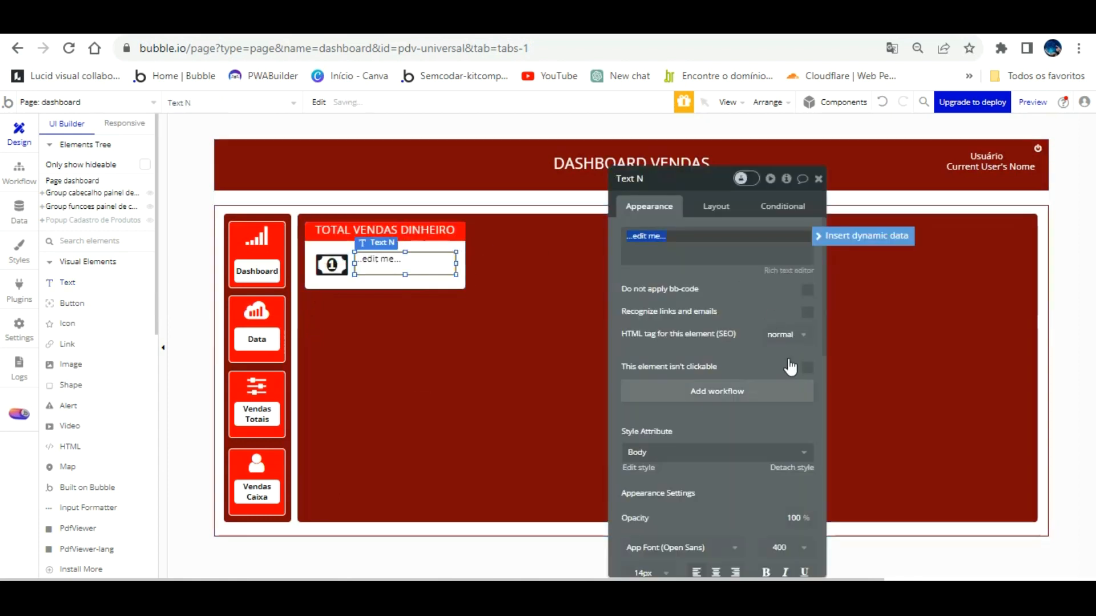
pyautogui.click(792, 467)
pyautogui.click(715, 556)
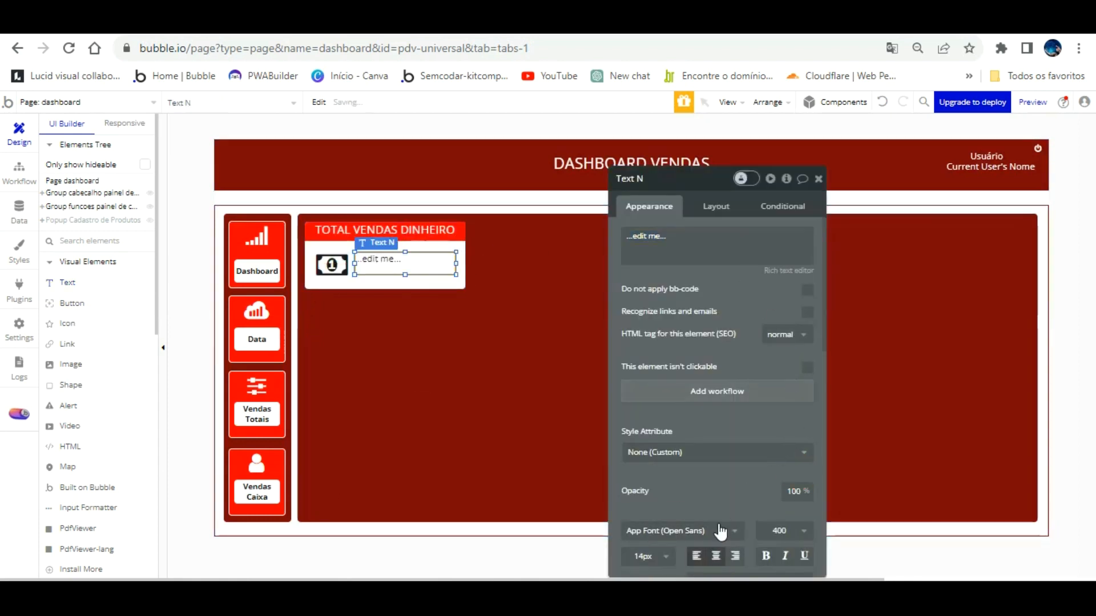
# Set the text element's height to 46 and line it up beside the icon.
pyautogui.click(330, 252)
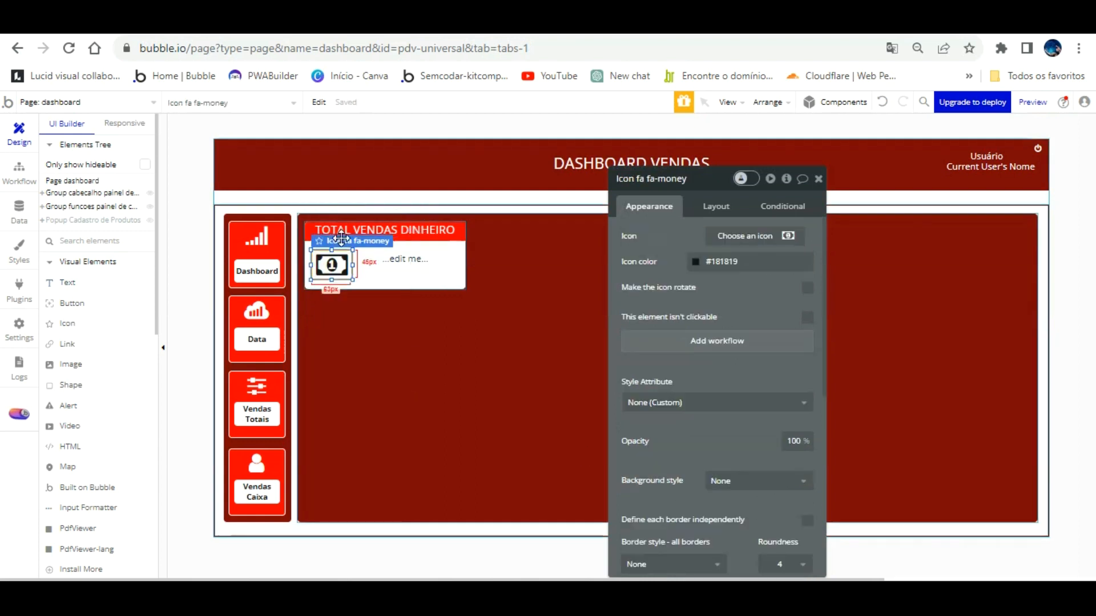
pyautogui.click(724, 205)
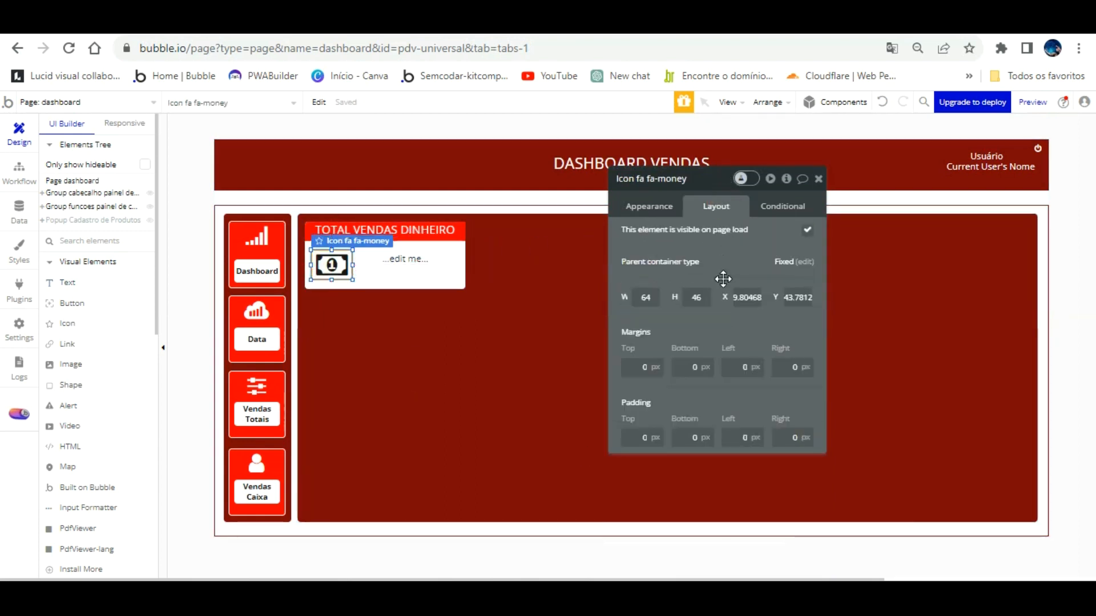
pyautogui.click(408, 259)
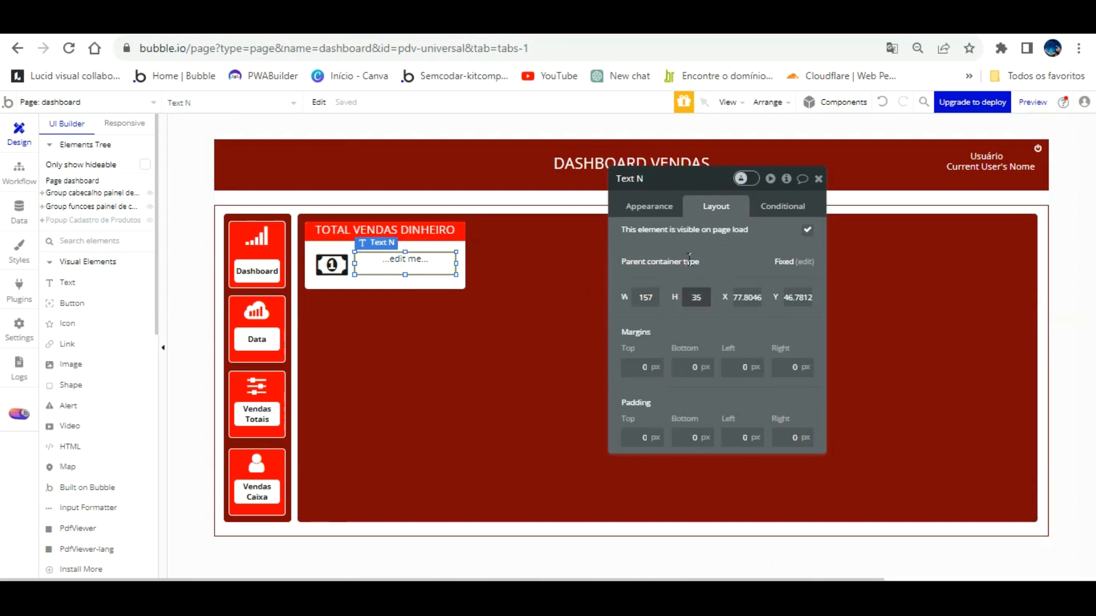
pyautogui.write('46')
pyautogui.moveTo(396, 243); pyautogui.dragTo(394, 241)
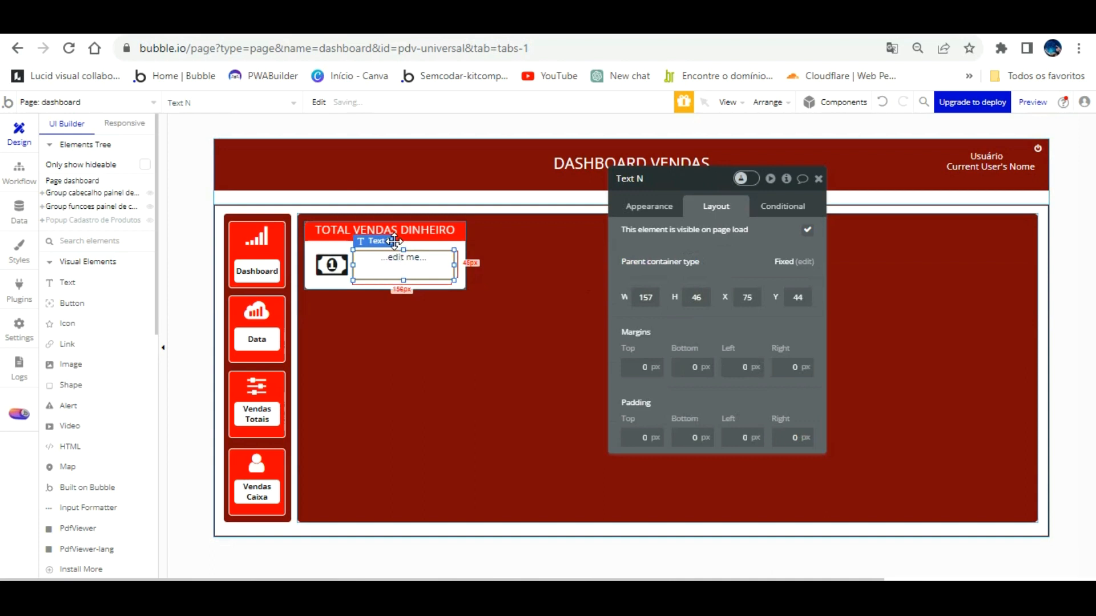
# Turn on Center the text vertically for the text element.
pyautogui.click(651, 206)
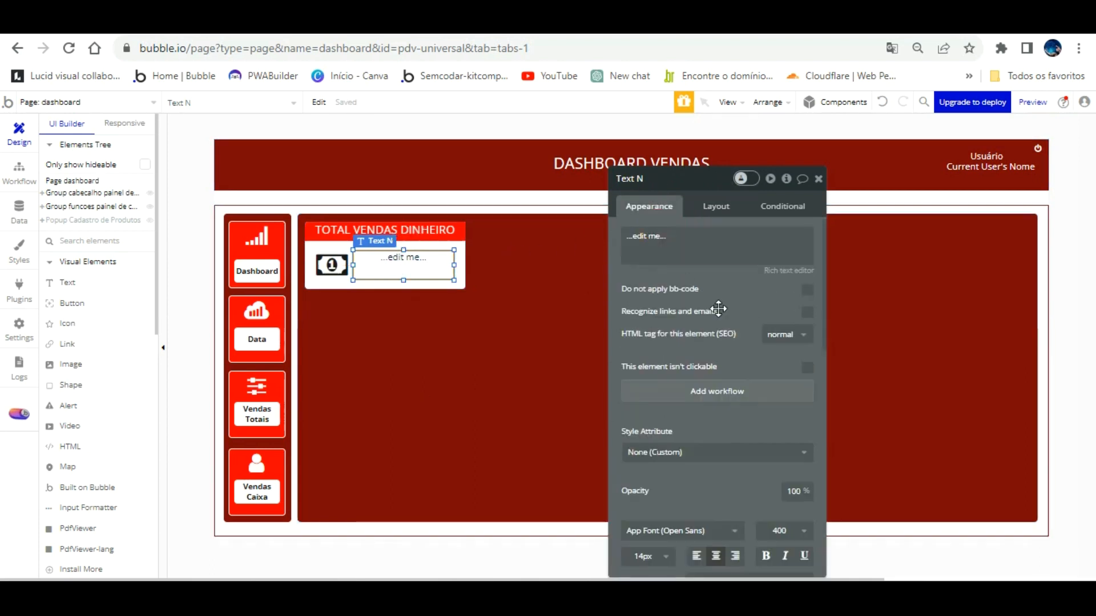
pyautogui.scroll(-3, 755, 373)
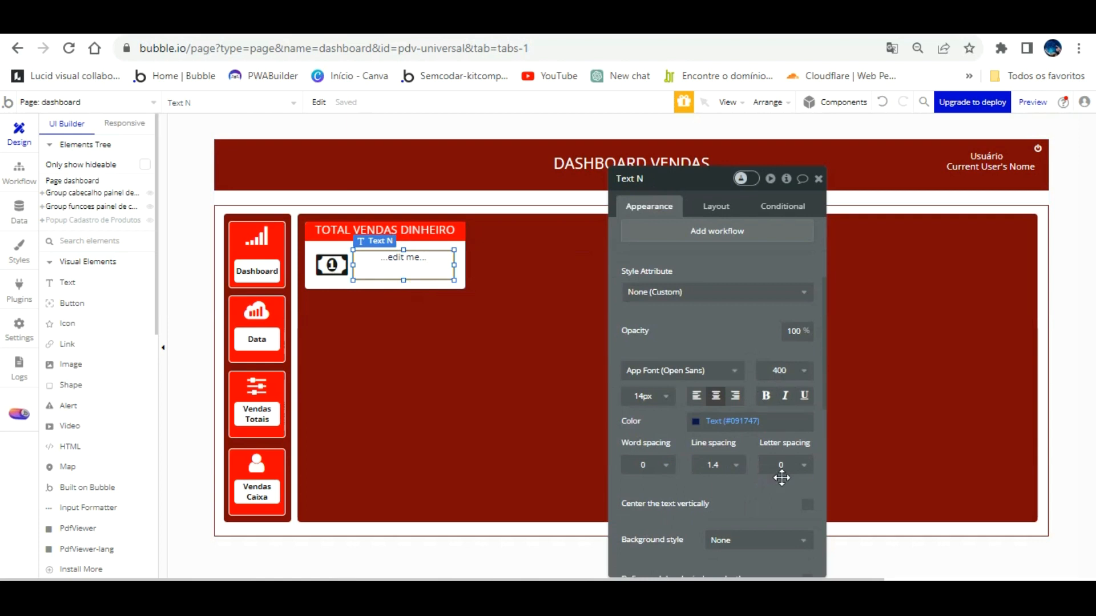
pyautogui.click(802, 538)
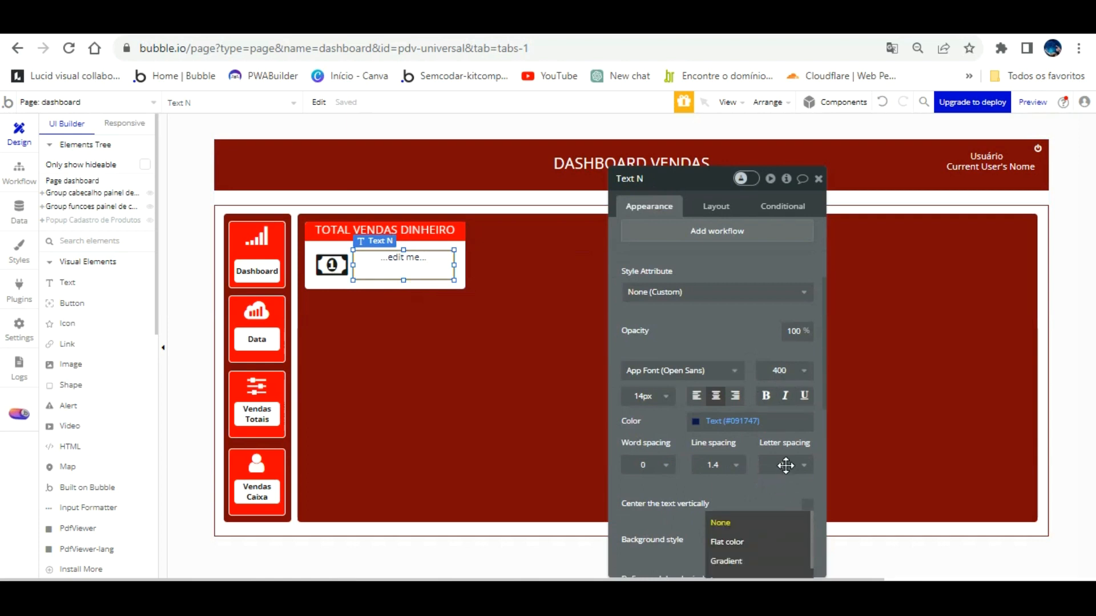
pyautogui.click(806, 506)
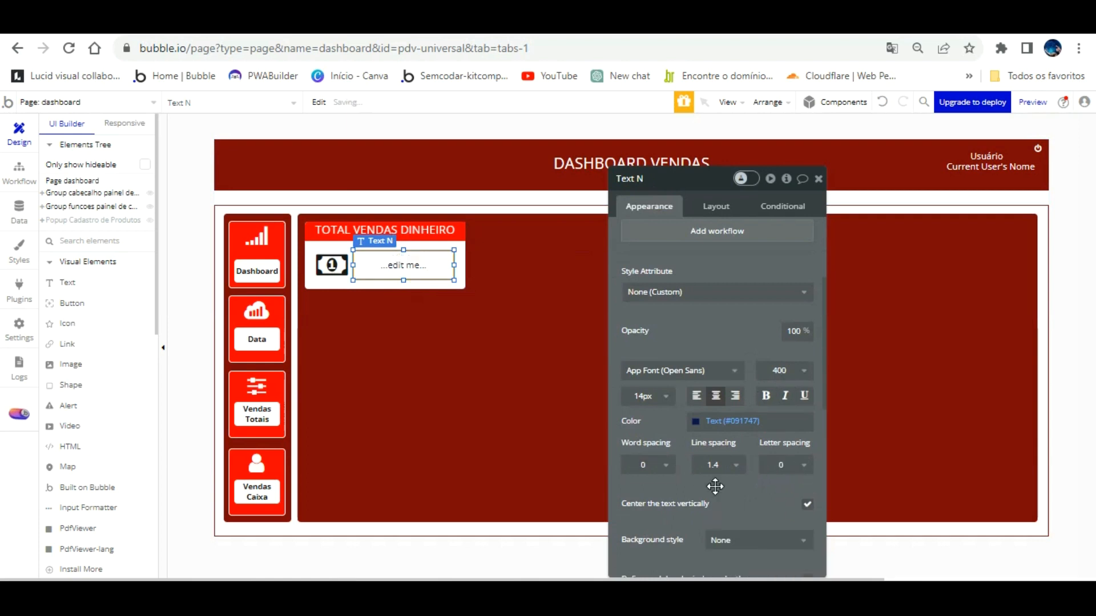
pyautogui.click(334, 263)
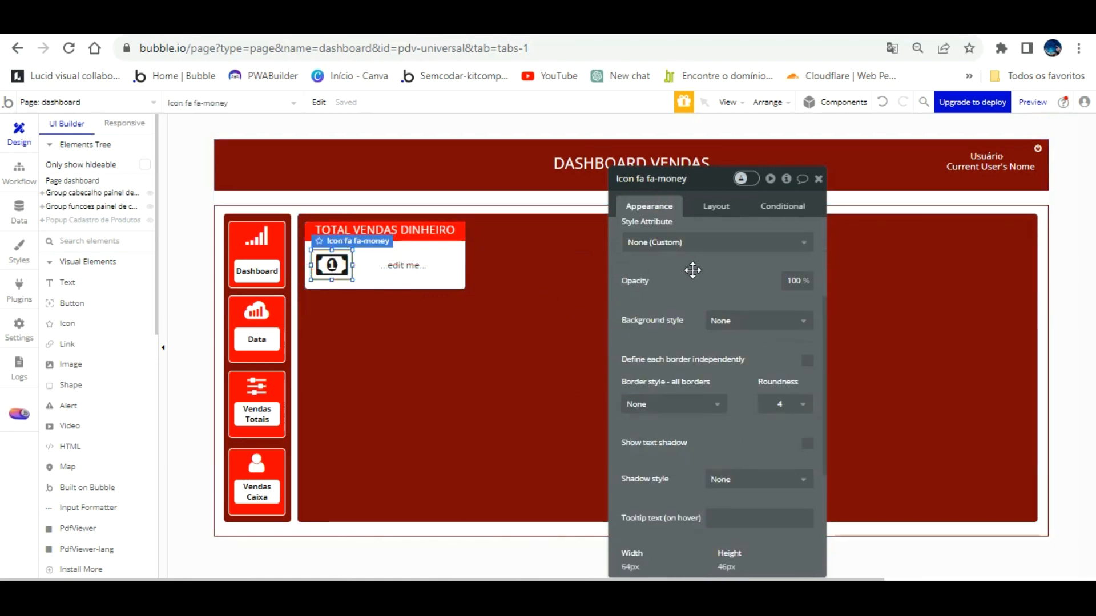
# Copy the money icon's colour code #181819.
pyautogui.scroll(3, 693, 270)
pyautogui.click(756, 262)
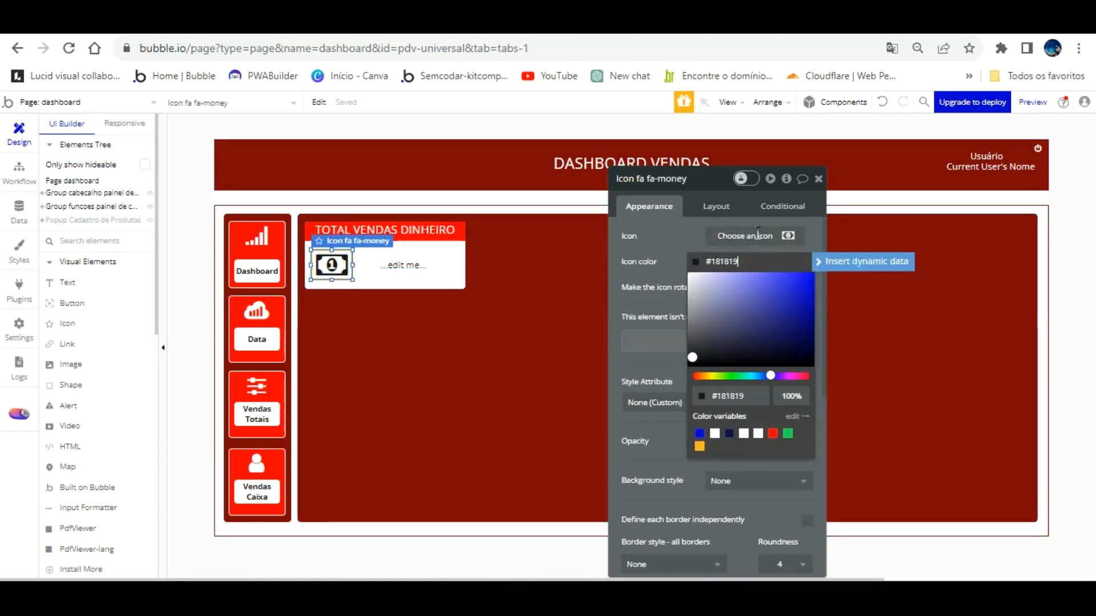
pyautogui.click(742, 261)
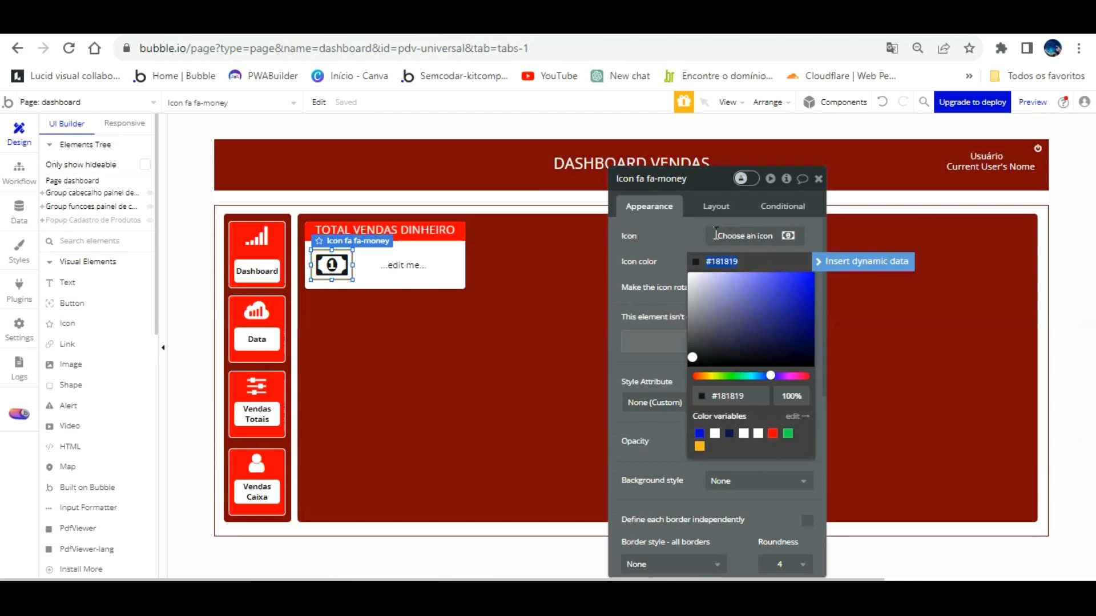
pyautogui.rightClick(745, 261)
pyautogui.click(759, 337)
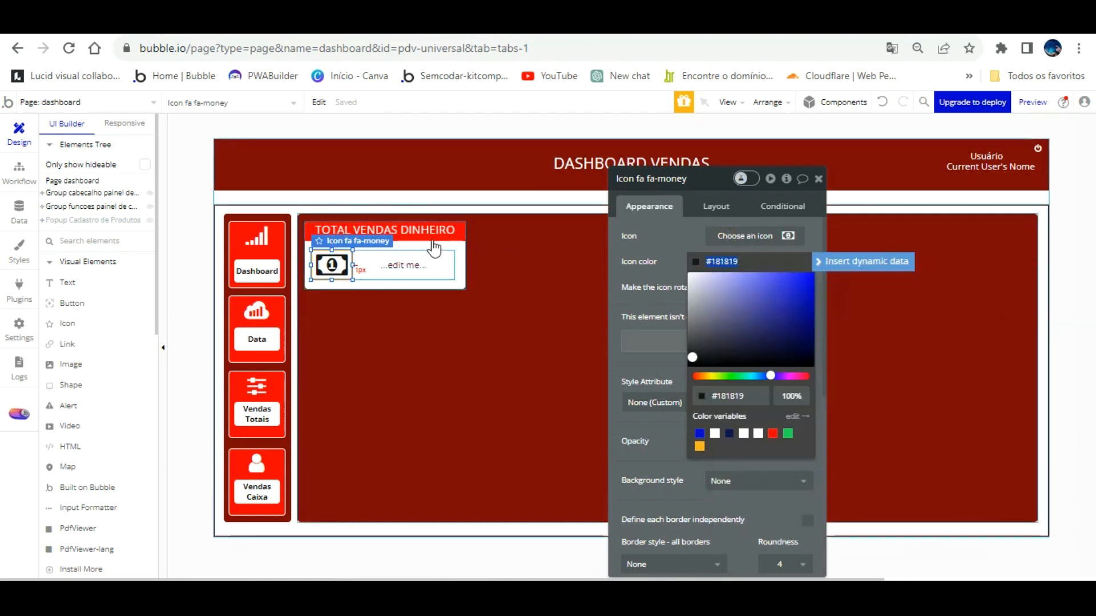
# Set the text element's colour to #181819 and its font size to 18.
pyautogui.click(403, 265)
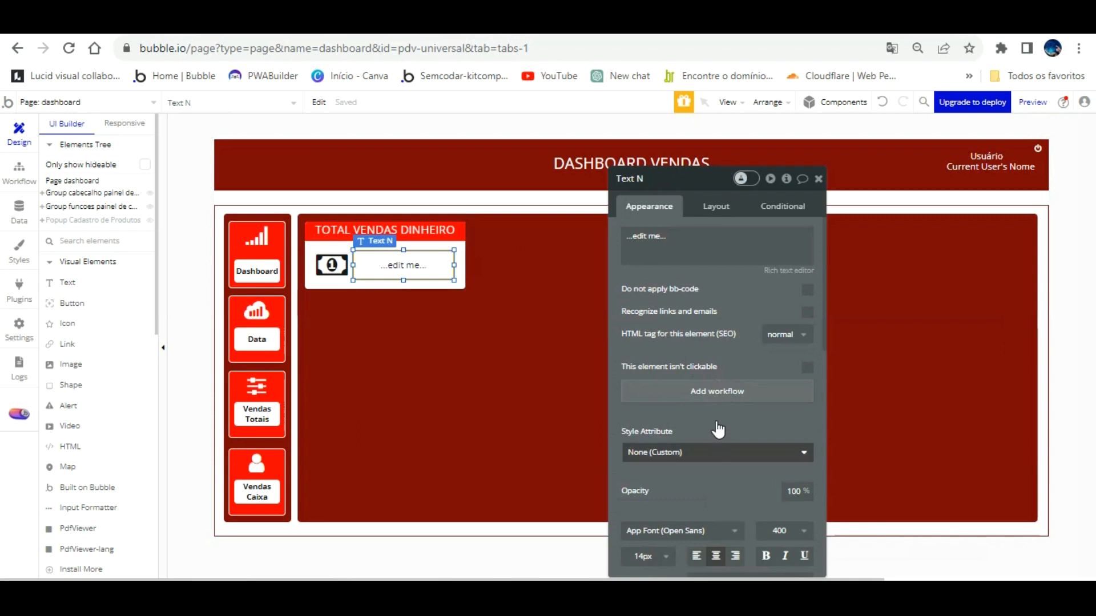
pyautogui.scroll(-2, 718, 429)
pyautogui.click(768, 501)
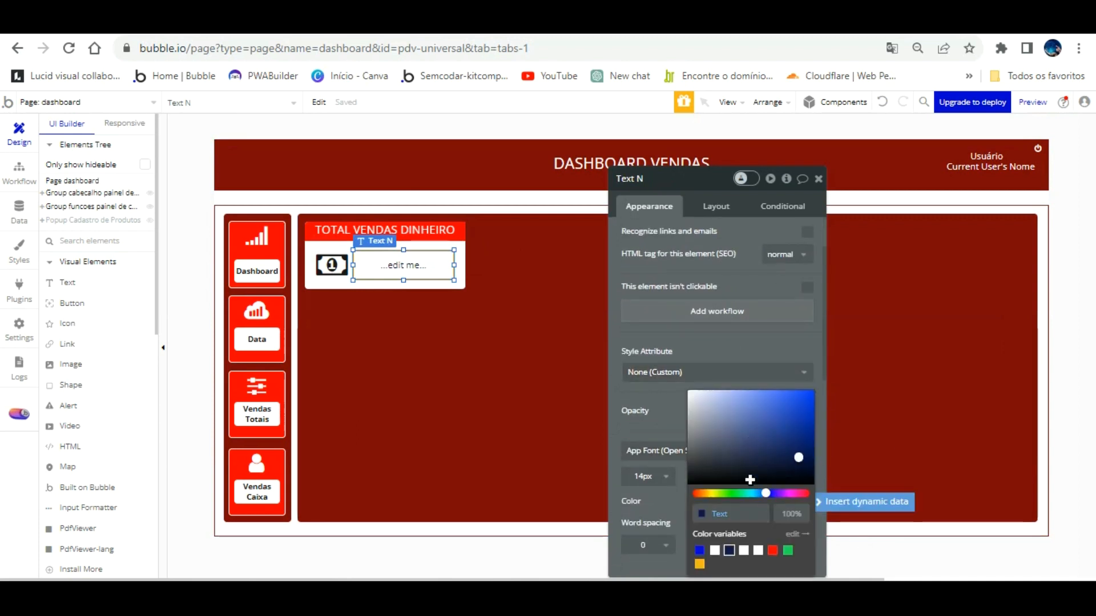
pyautogui.moveTo(739, 311); pyautogui.dragTo(714, 210)
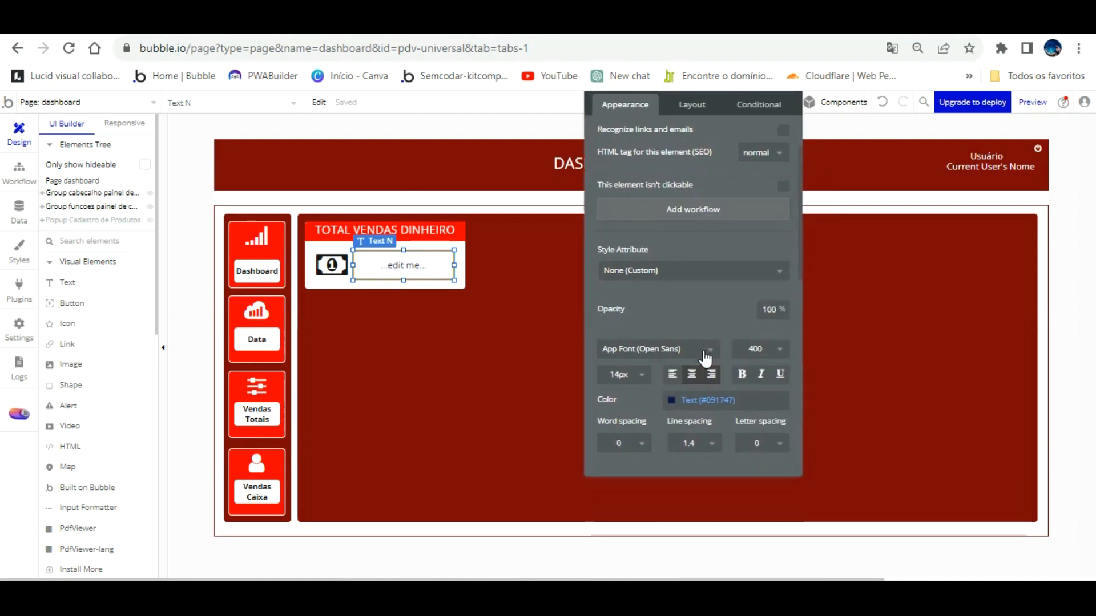
pyautogui.click(687, 403)
pyautogui.click(710, 535)
pyautogui.write('#181819')
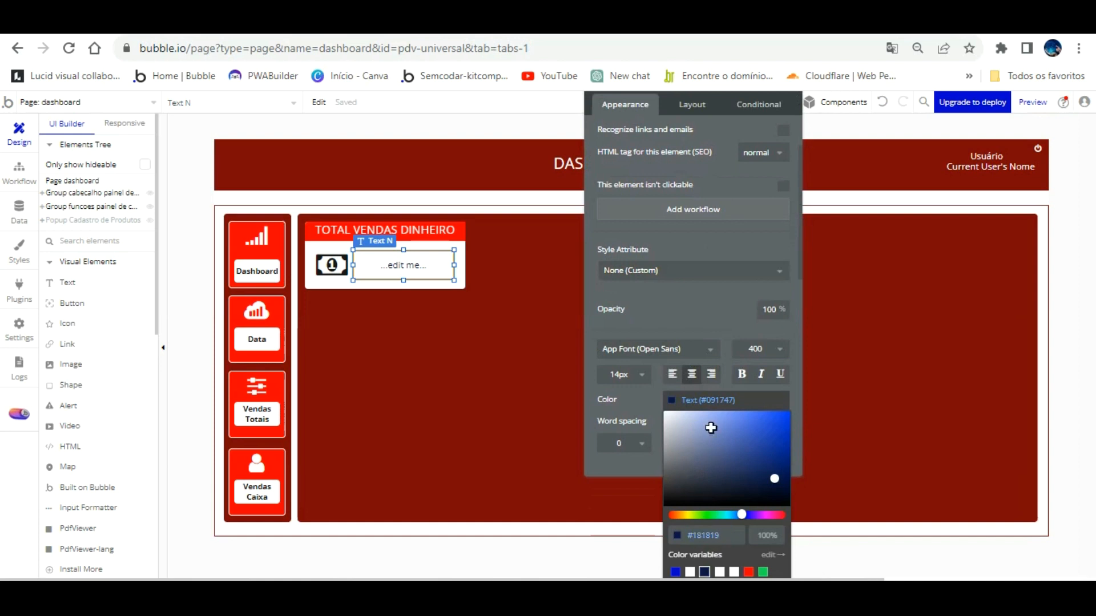
pyautogui.click(706, 289)
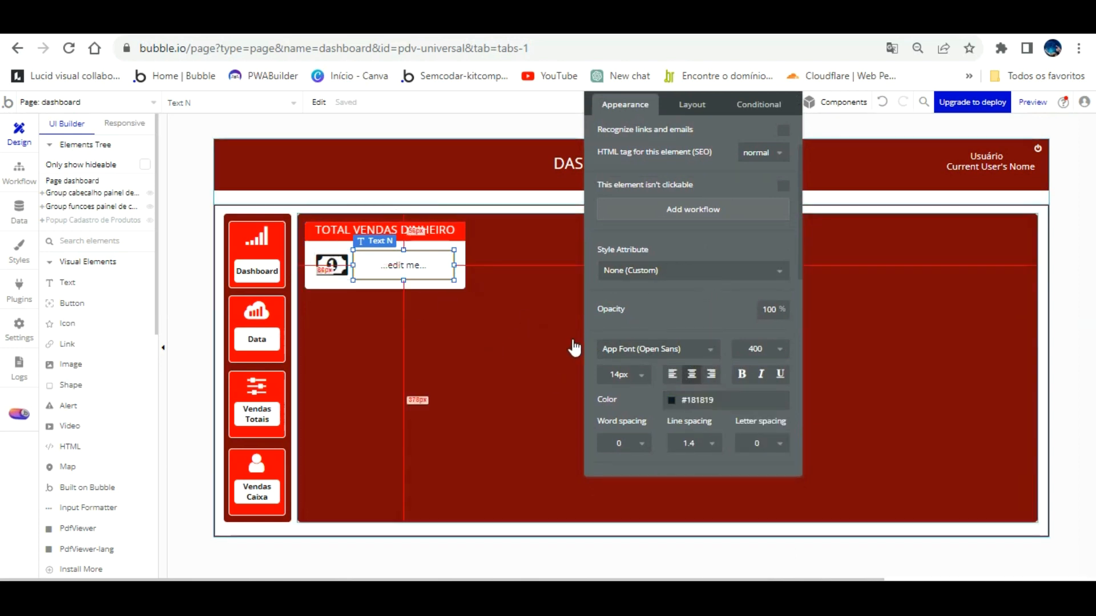
pyautogui.click(640, 374)
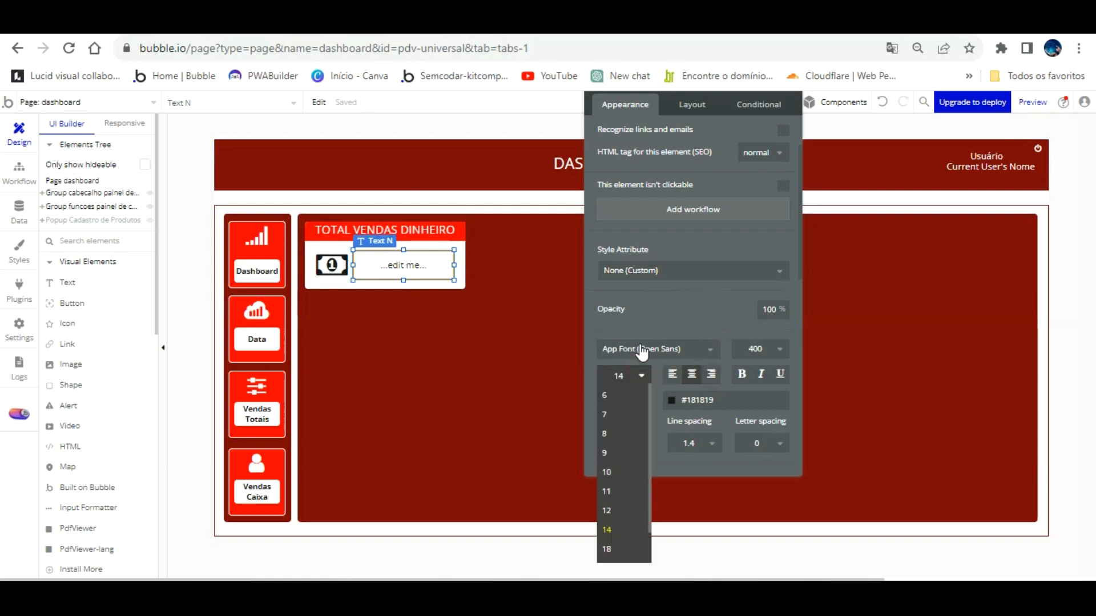
pyautogui.click(630, 545)
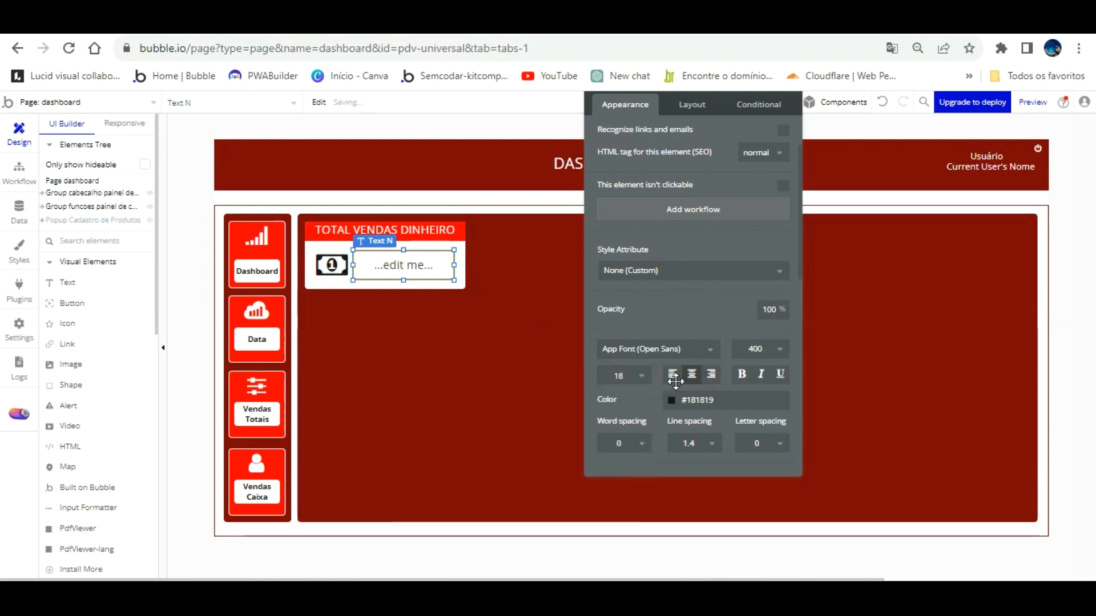
# Open the All fechamento de vendas records in App data.
pyautogui.moveTo(727, 220); pyautogui.dragTo(715, 367)
pyautogui.scroll(2, 685, 306)
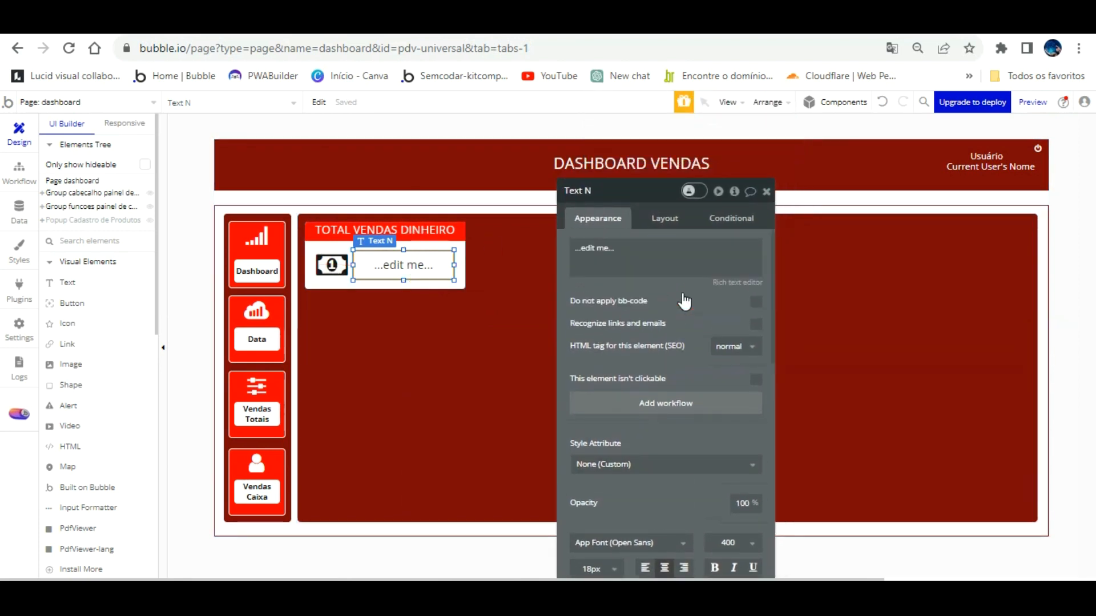
pyautogui.click(19, 207)
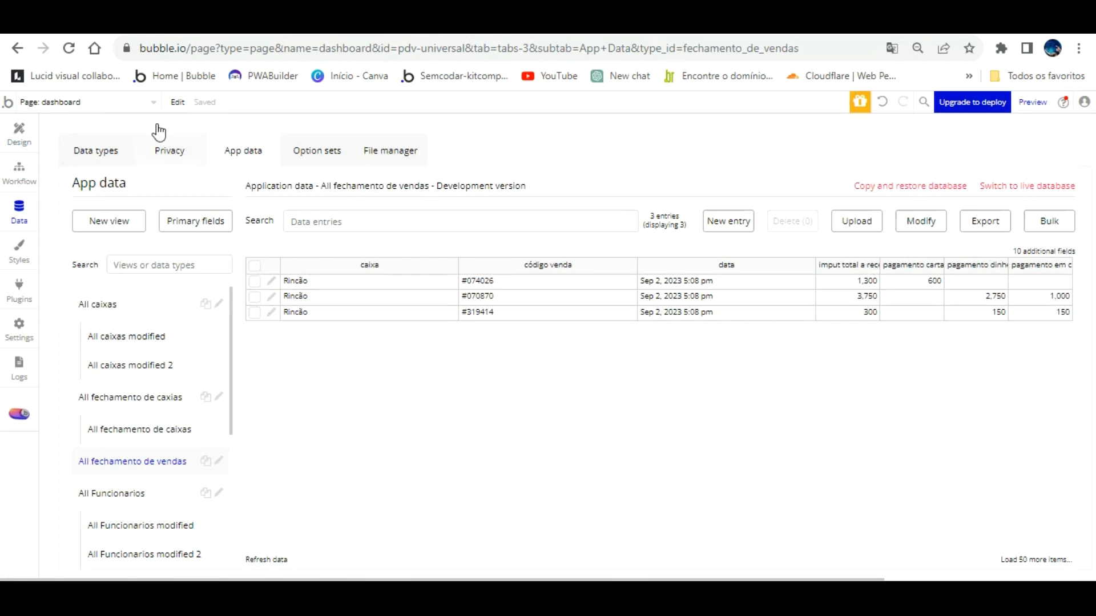
# Return to the dashboard design, select Group dashboard vendas and pick the Repeating Group element.
pyautogui.click(23, 122)
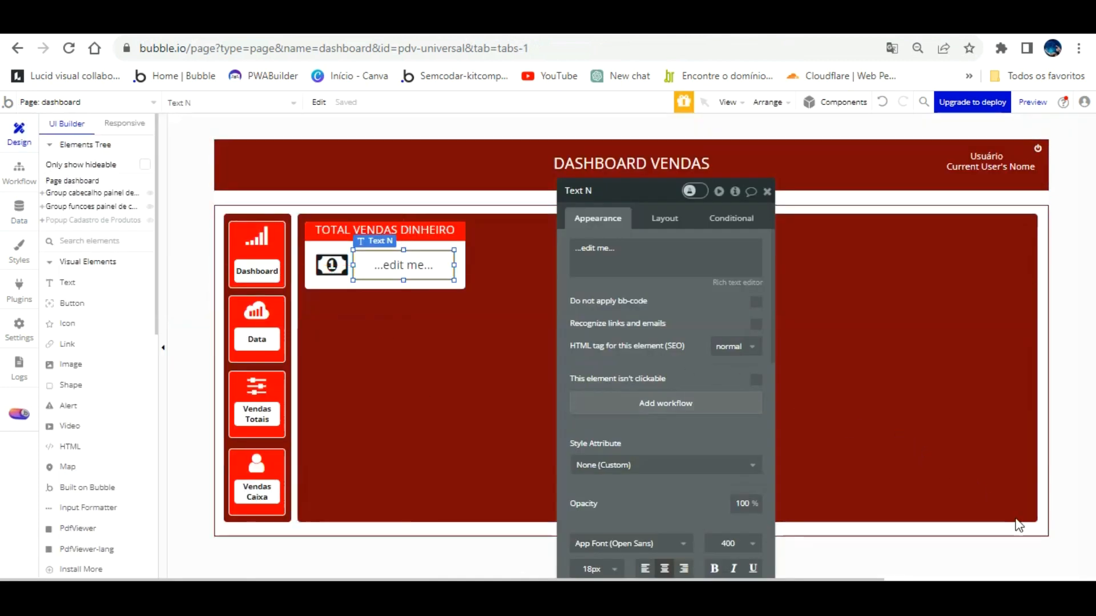
pyautogui.click(1038, 534)
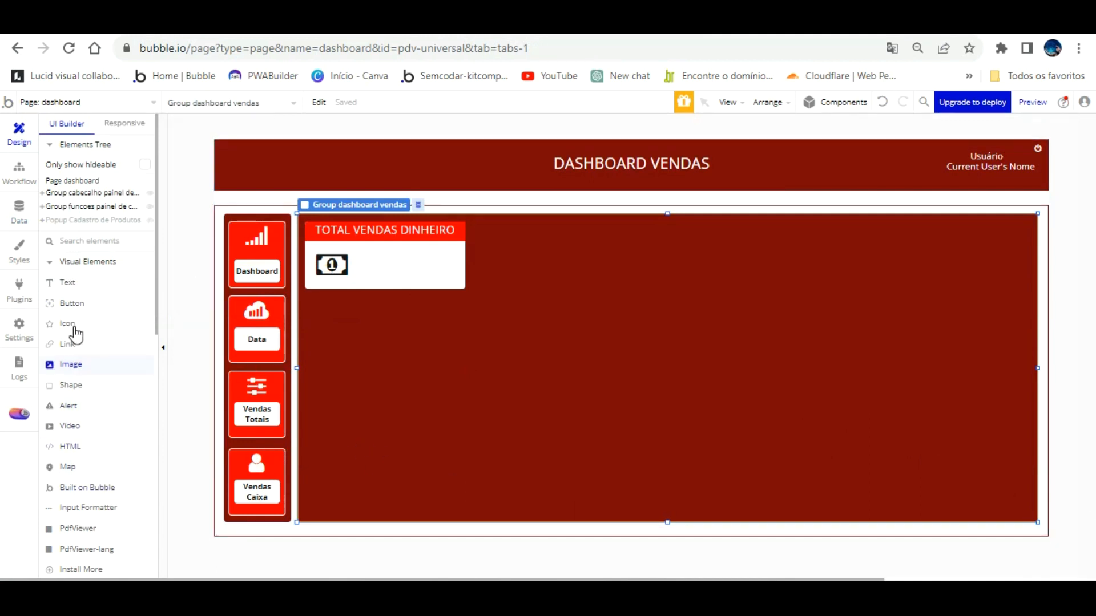
pyautogui.scroll(-6, 76, 335)
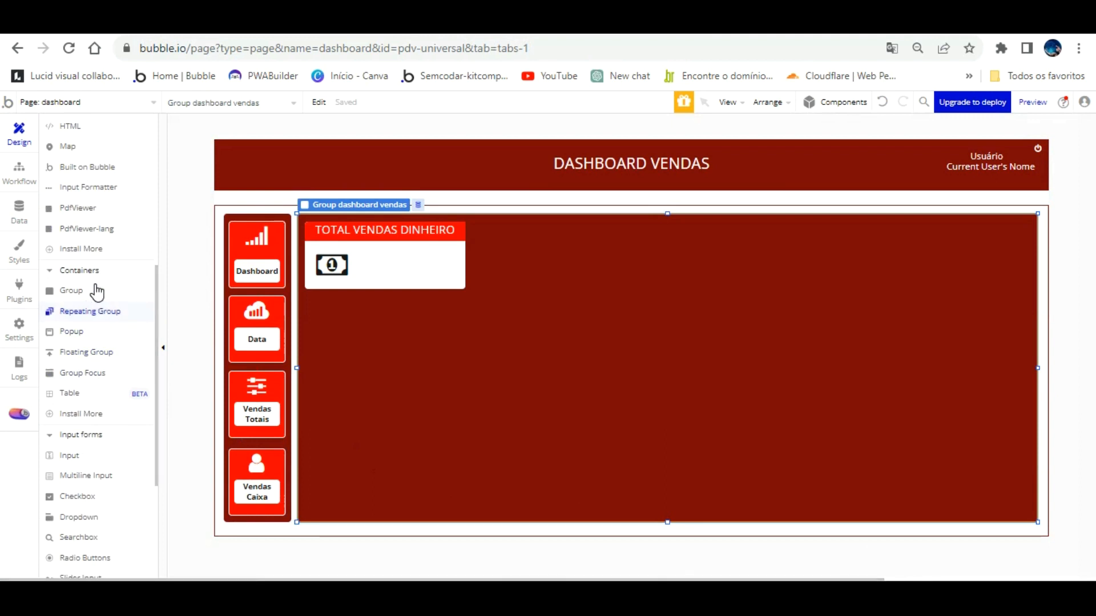
pyautogui.click(72, 290)
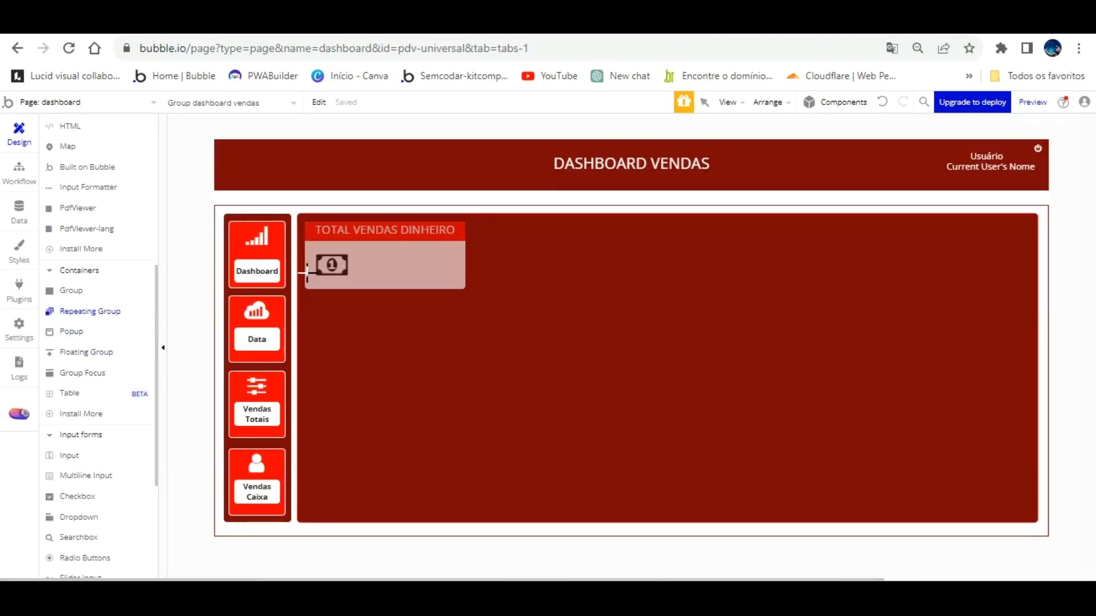
# Draw a one-row repeating group below the TOTAL VENDAS DINHEIRO card, stretched to the container edges.
pyautogui.moveTo(324, 316)
pyautogui.mouseDown()
pyautogui.moveTo(1042, 318)
pyautogui.moveTo(1031, 318)
pyautogui.mouseUp()
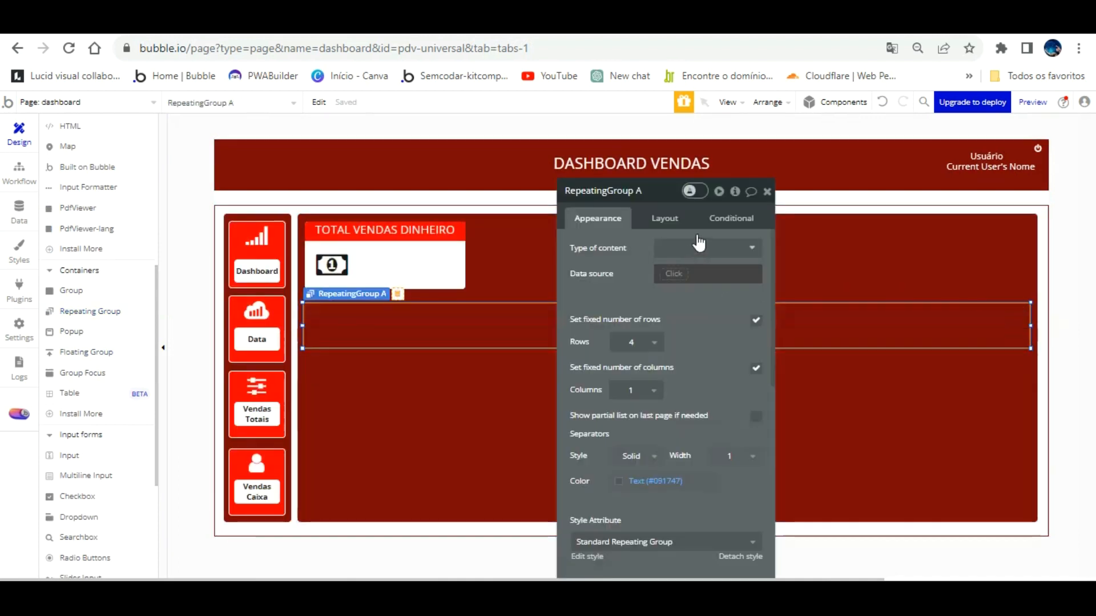
pyautogui.click(664, 219)
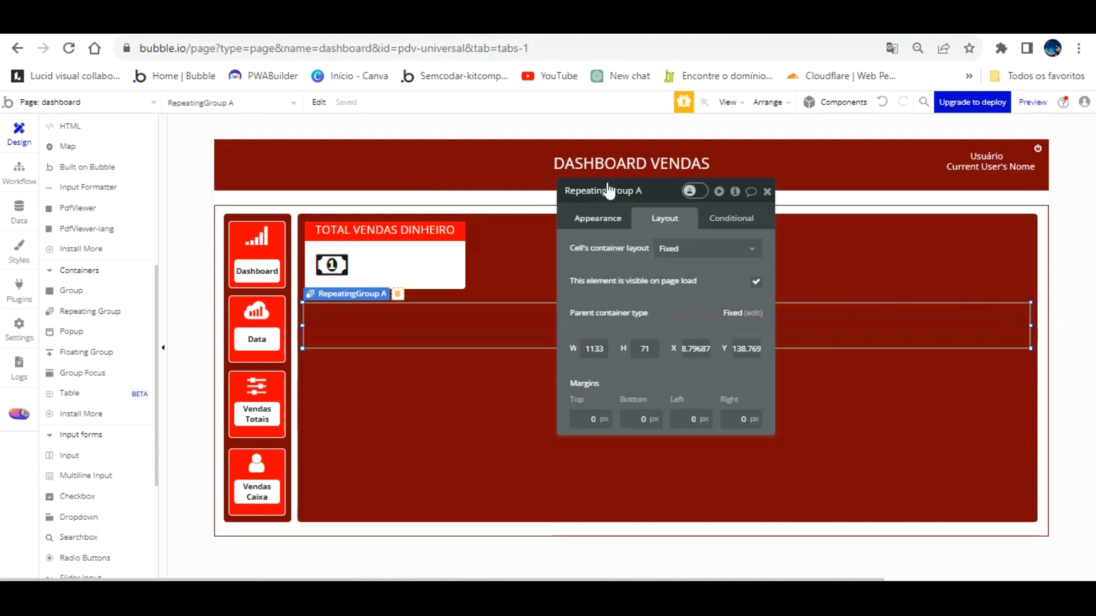
pyautogui.click(605, 216)
pyautogui.click(647, 343)
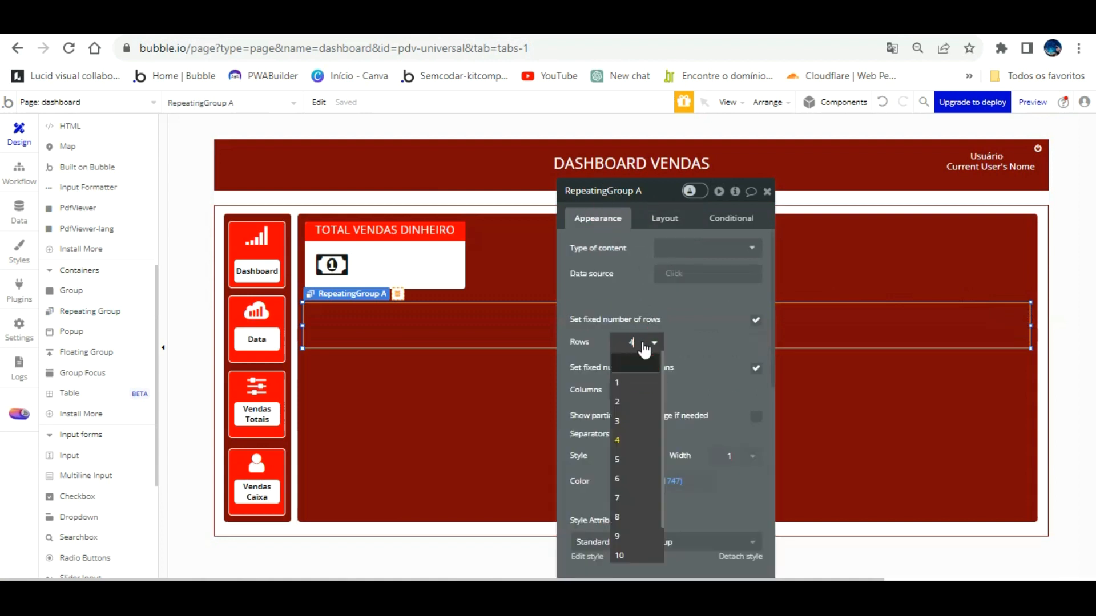
pyautogui.click(624, 362)
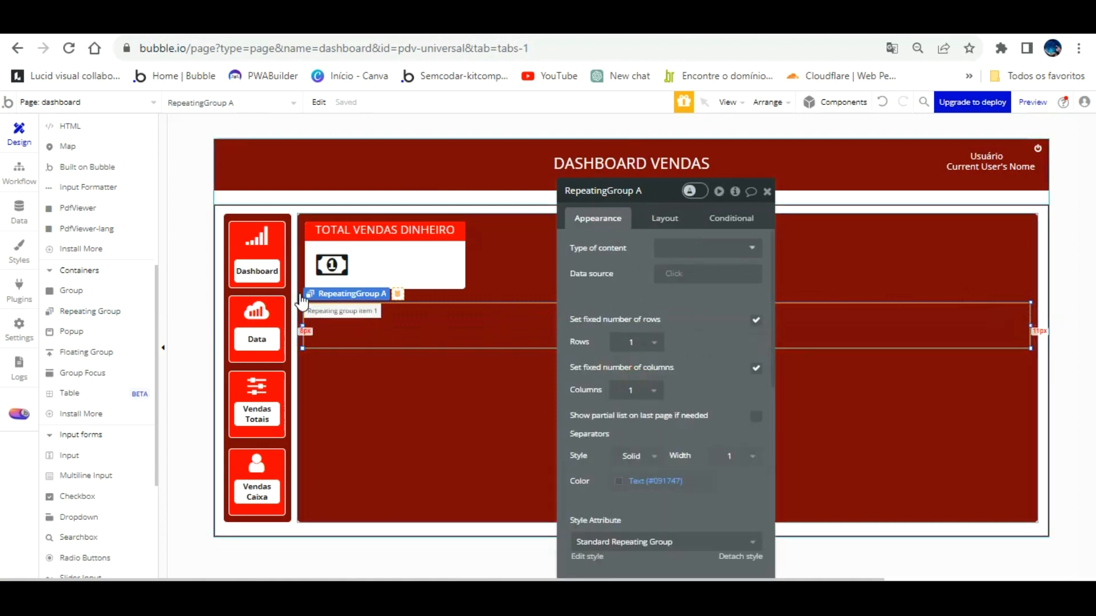
pyautogui.moveTo(301, 298); pyautogui.dragTo(296, 297)
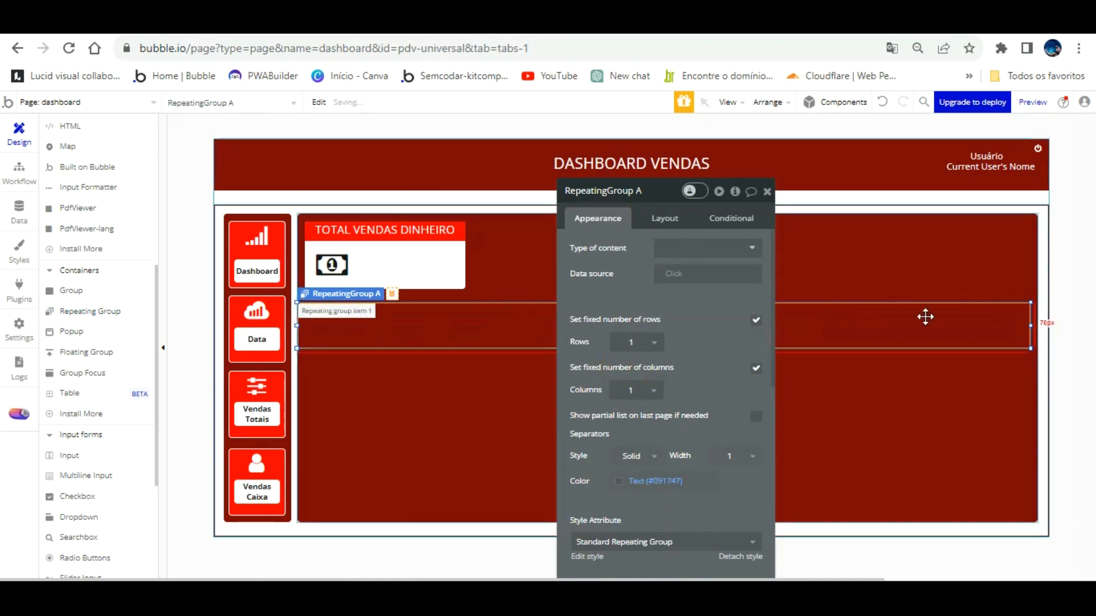
pyautogui.moveTo(1026, 303); pyautogui.dragTo(1039, 299)
# Detach its style, give it a flat white background and shorten it to about 47px.
pyautogui.click(665, 219)
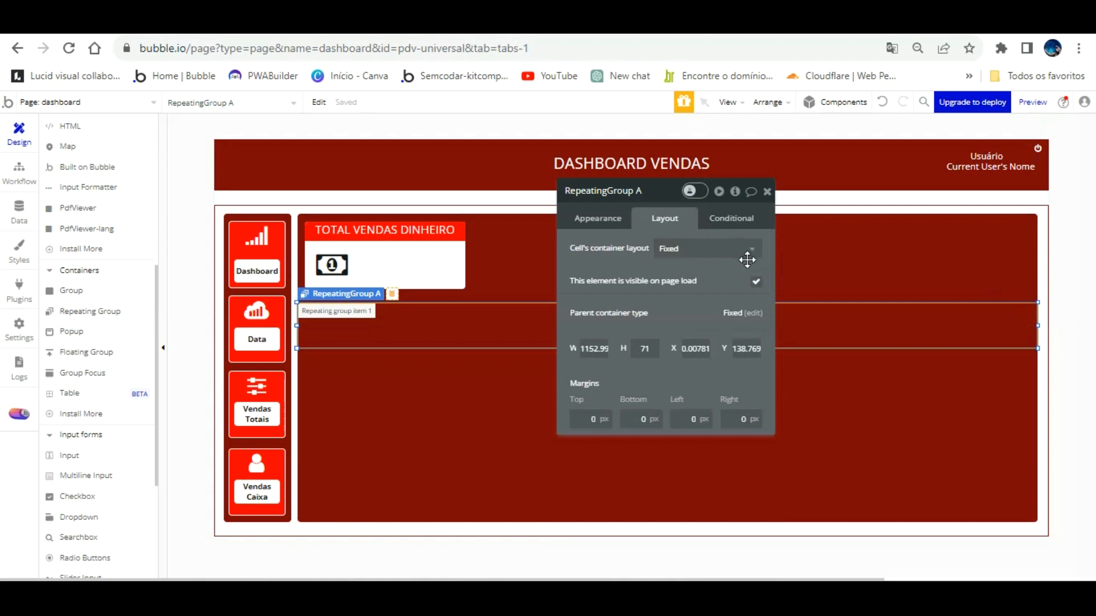
pyautogui.click(756, 281)
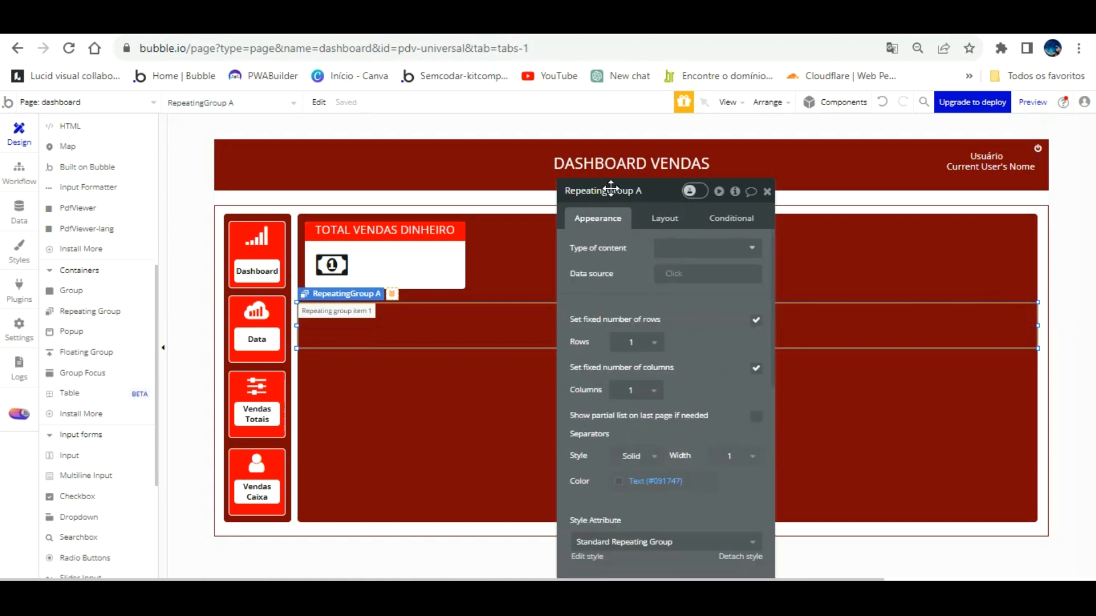
pyautogui.click(739, 555)
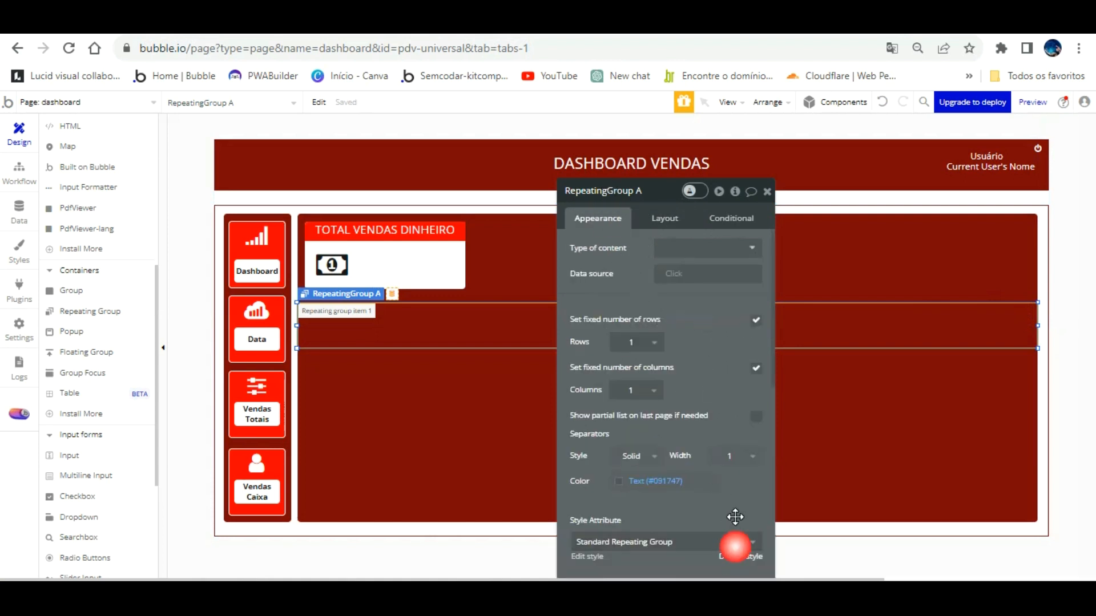
pyautogui.scroll(-4, 749, 501)
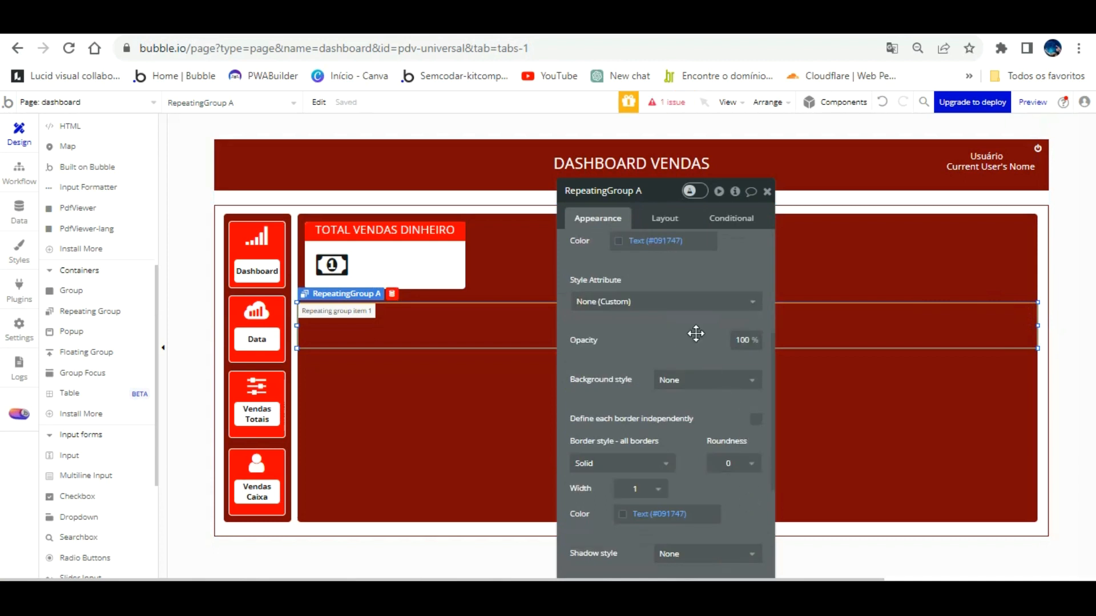
pyautogui.click(693, 380)
pyautogui.click(688, 420)
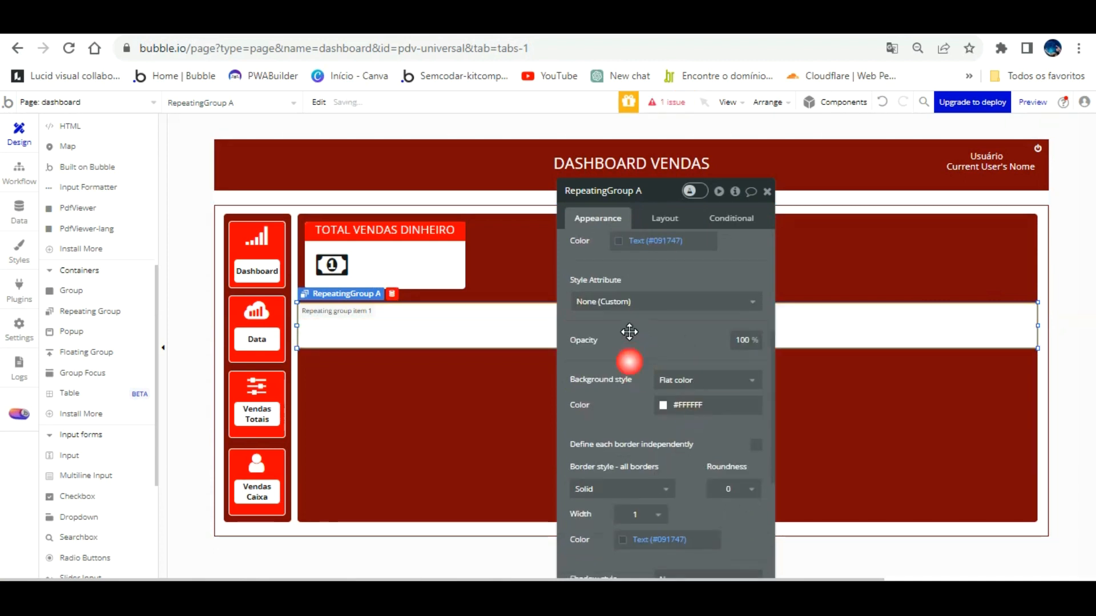
pyautogui.click(767, 191)
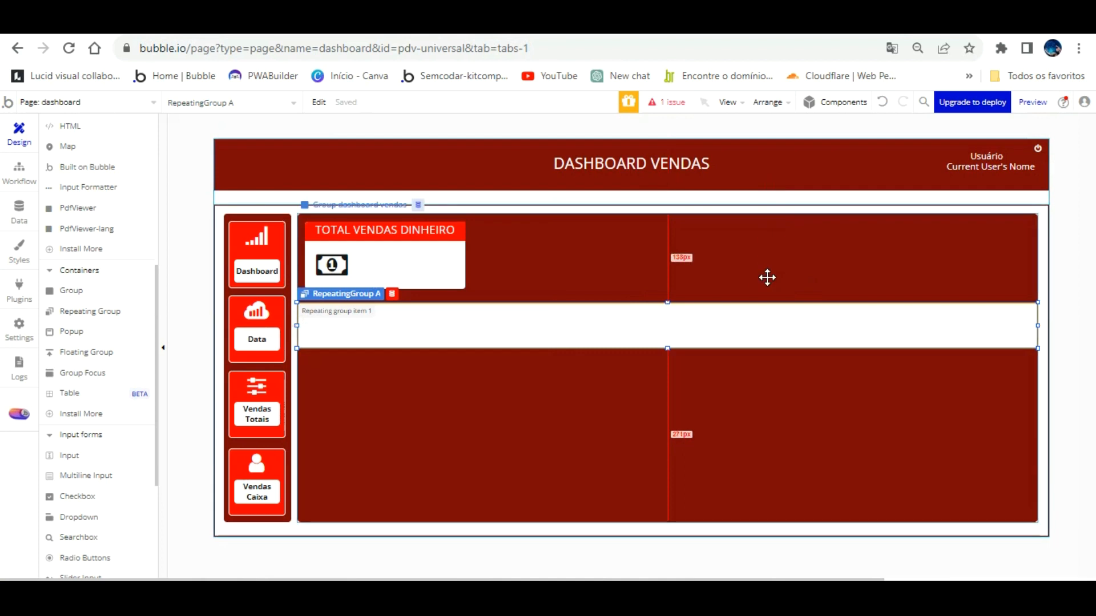
pyautogui.moveTo(666, 320); pyautogui.dragTo(666, 311)
# Set the repeating group's content type to fechamento de vendas, clearing a Parent group data source.
pyautogui.doubleClick(596, 319)
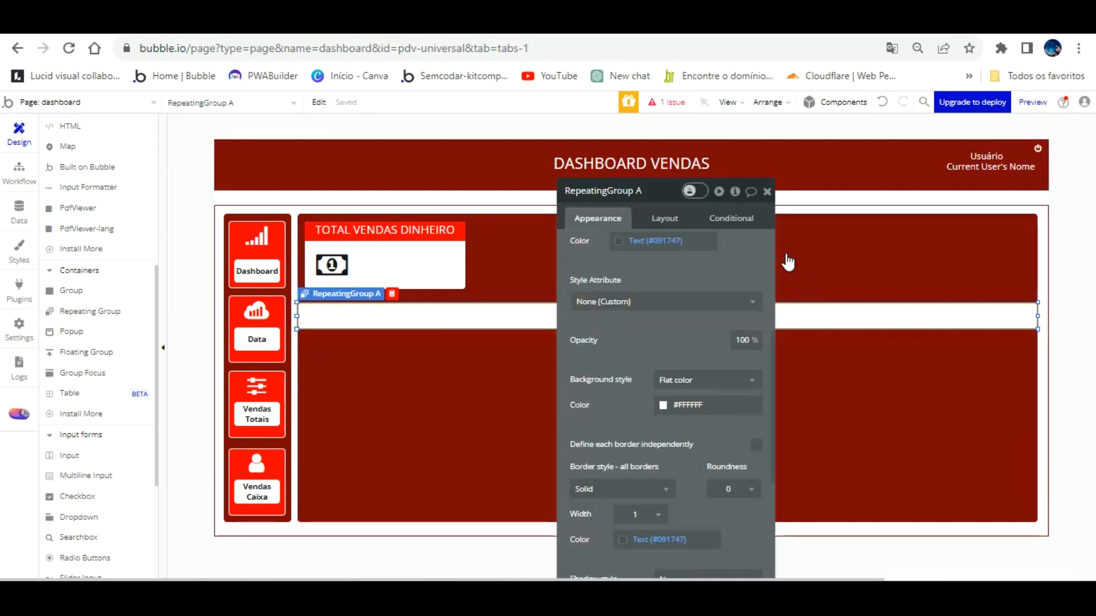
pyautogui.click(706, 248)
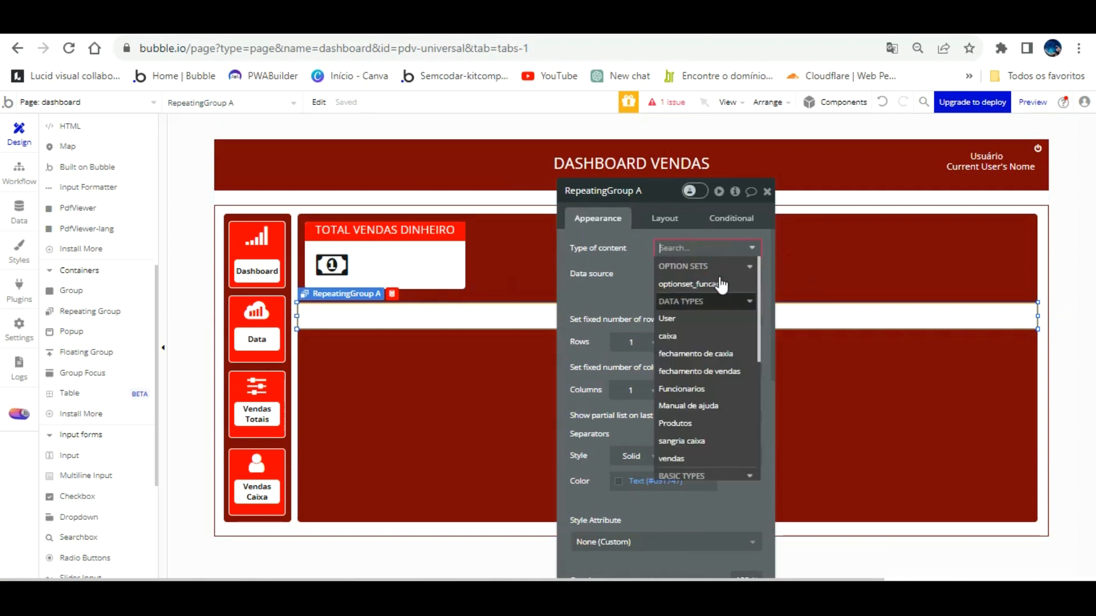
pyautogui.click(699, 371)
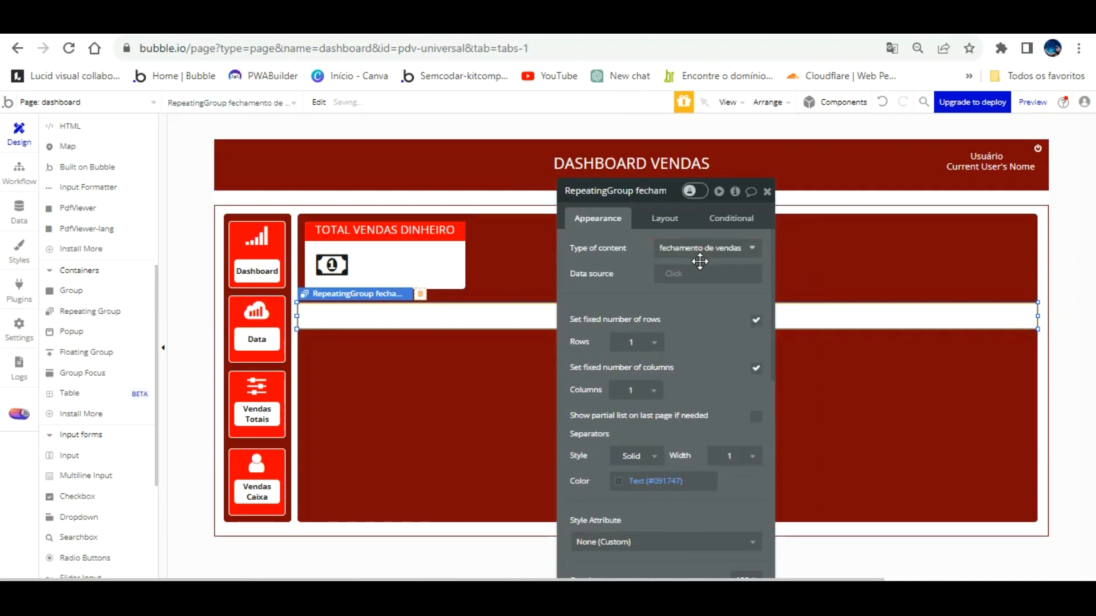
pyautogui.click(707, 274)
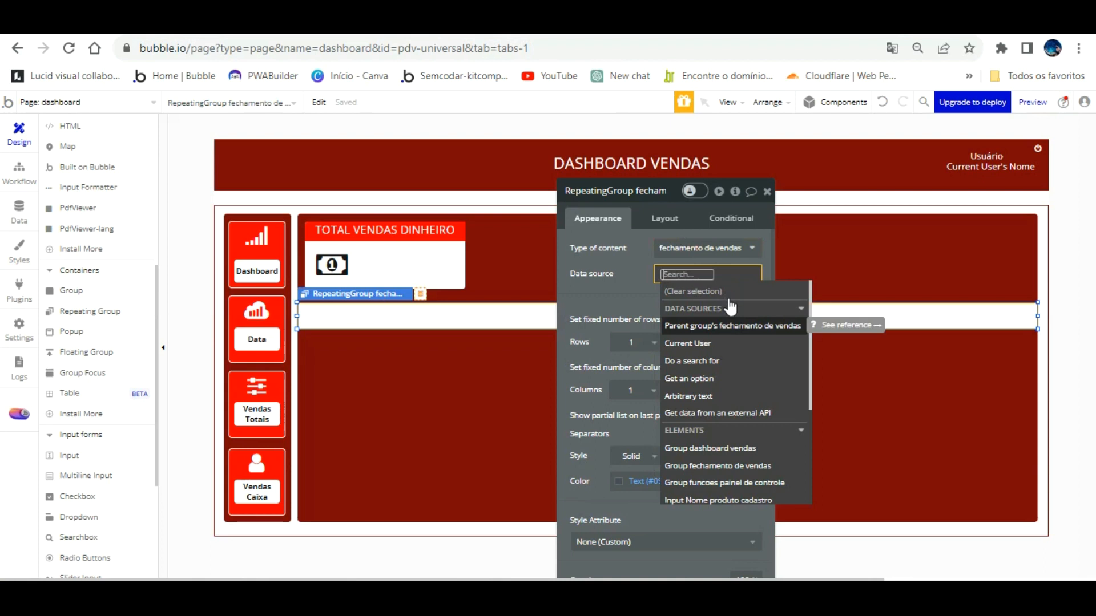
pyautogui.click(729, 325)
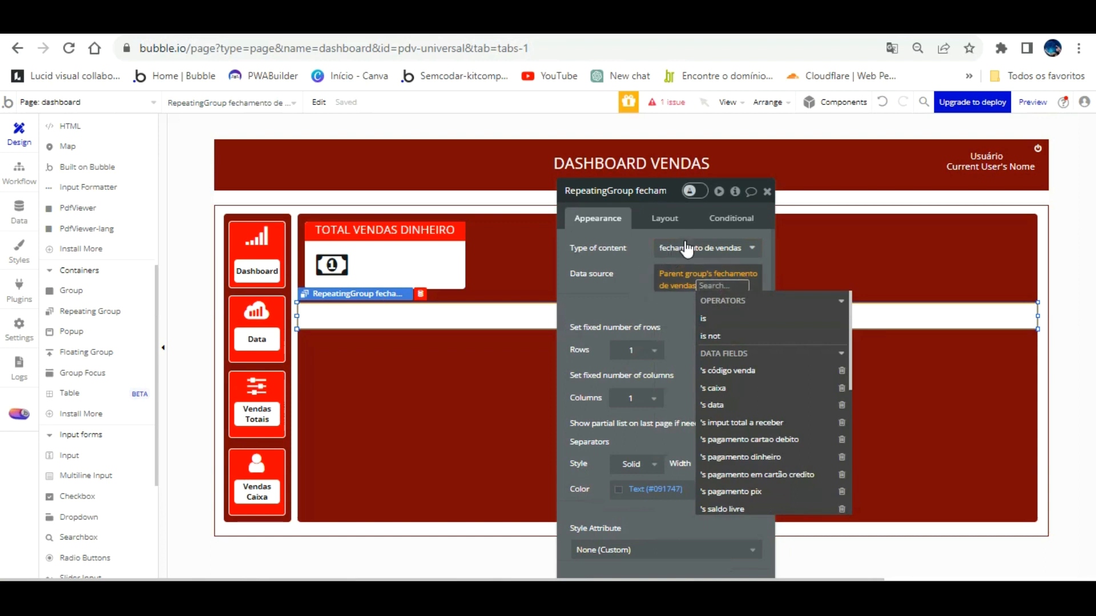
pyautogui.rightClick(685, 271)
pyautogui.click(780, 268)
# Try a Do a search for fechamento de vendas data source, then delete it.
pyautogui.click(674, 274)
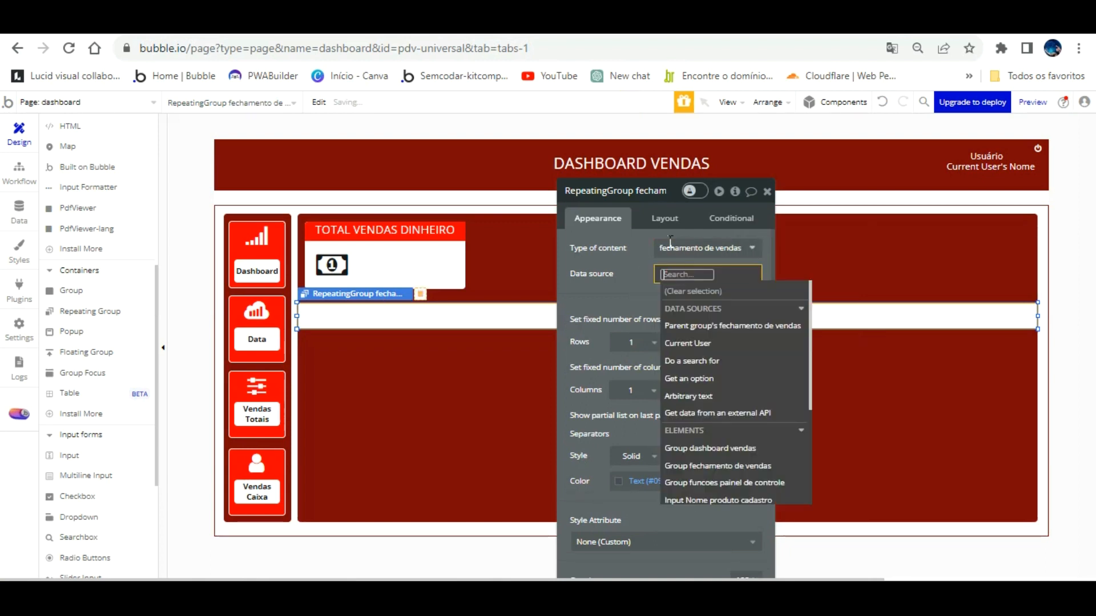
pyautogui.click(702, 361)
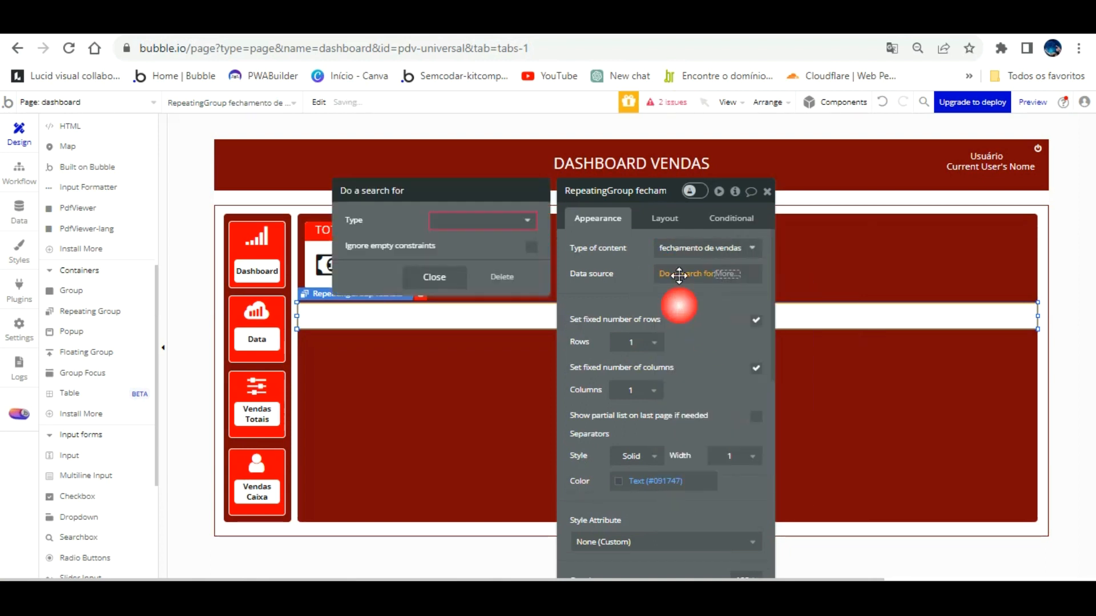
pyautogui.click(521, 221)
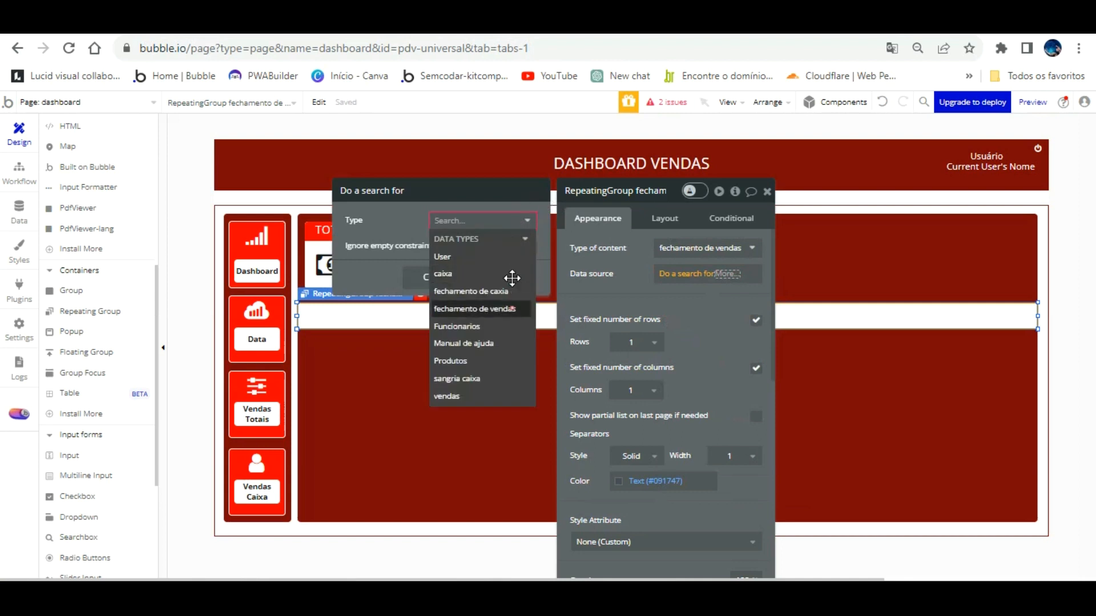
pyautogui.click(477, 308)
pyautogui.click(493, 289)
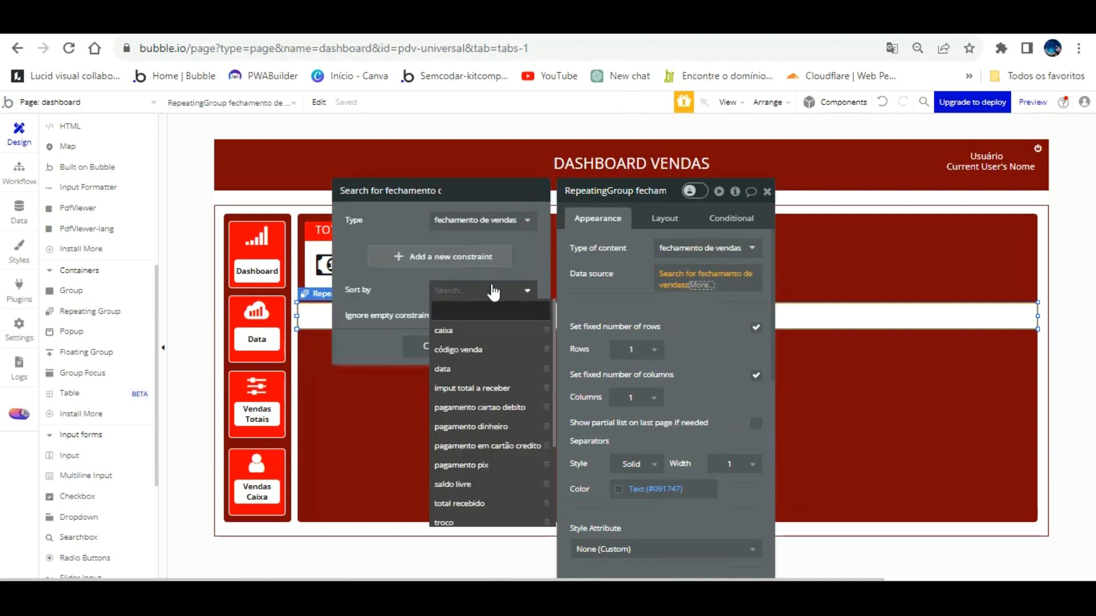
pyautogui.click(397, 287)
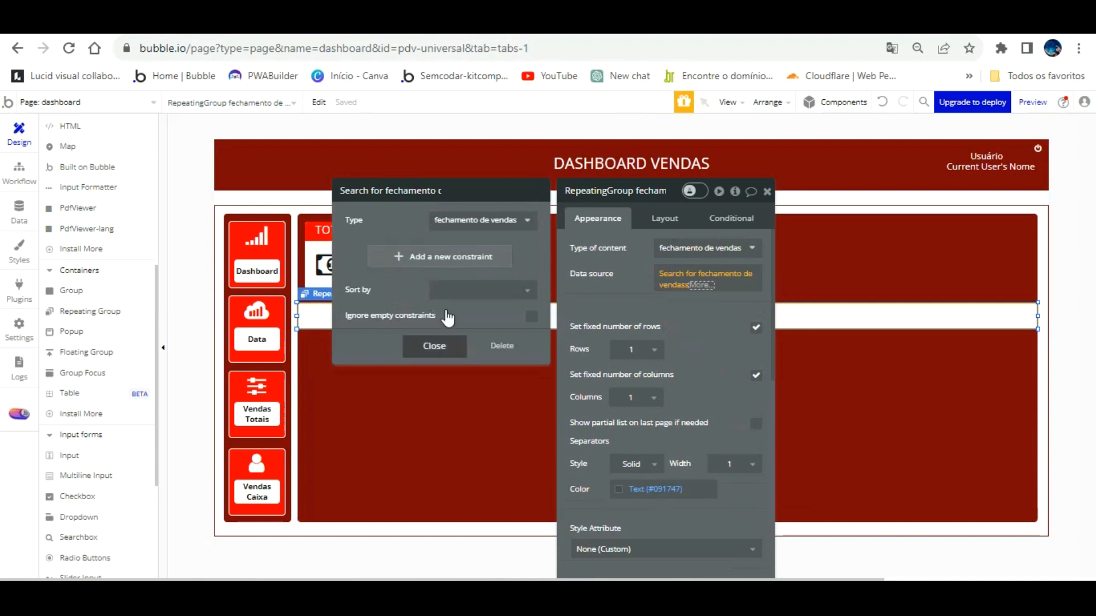
pyautogui.click(505, 342)
# Set the data source to Do a search for fechamento de vendas.
pyautogui.click(700, 275)
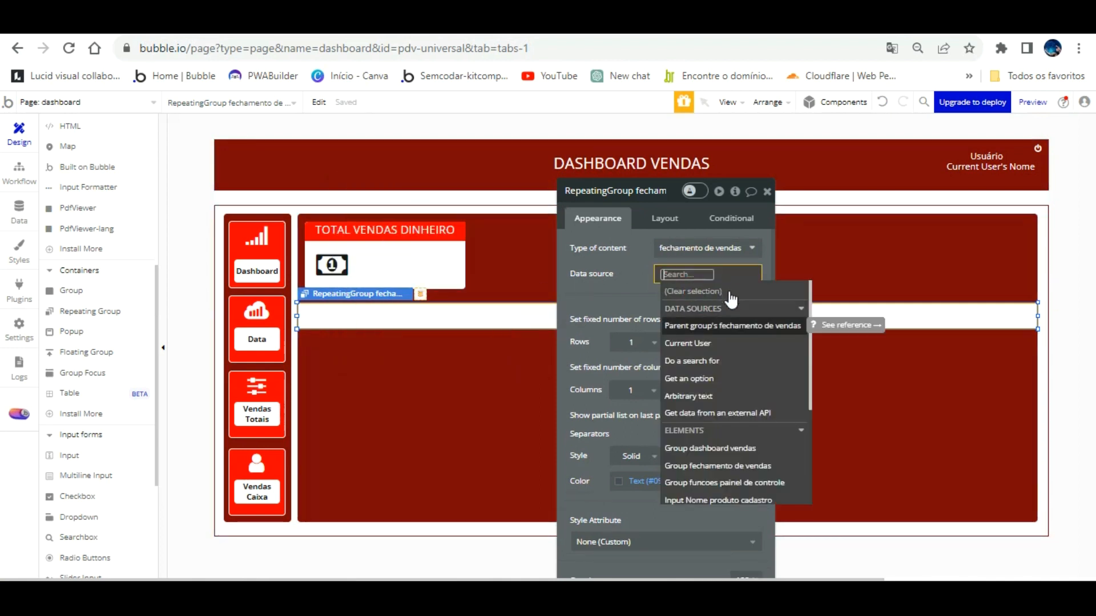
pyautogui.click(725, 361)
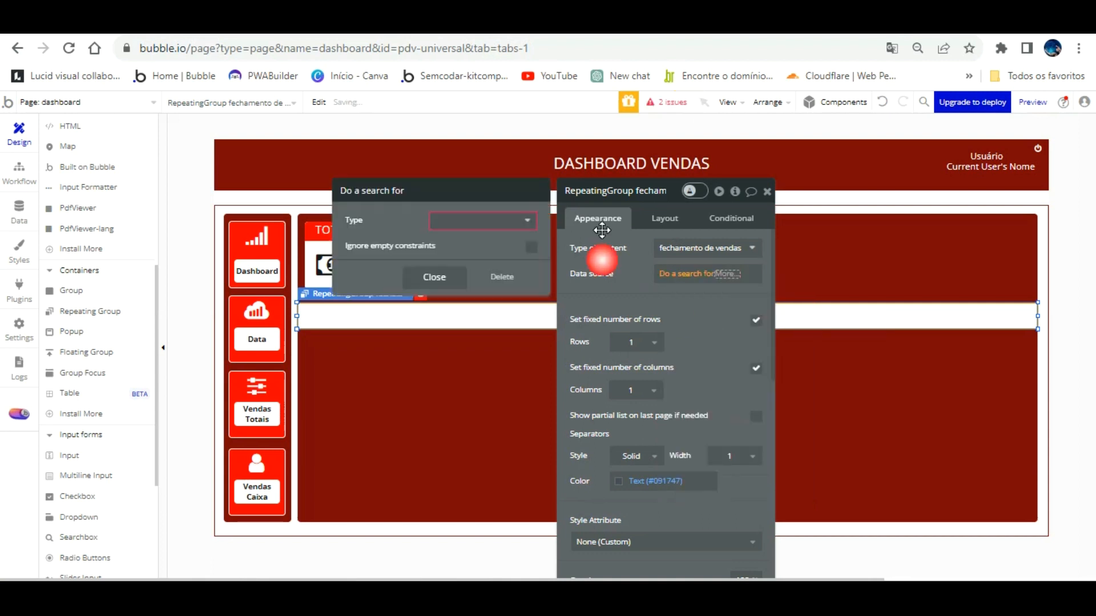
pyautogui.click(508, 221)
pyautogui.click(503, 304)
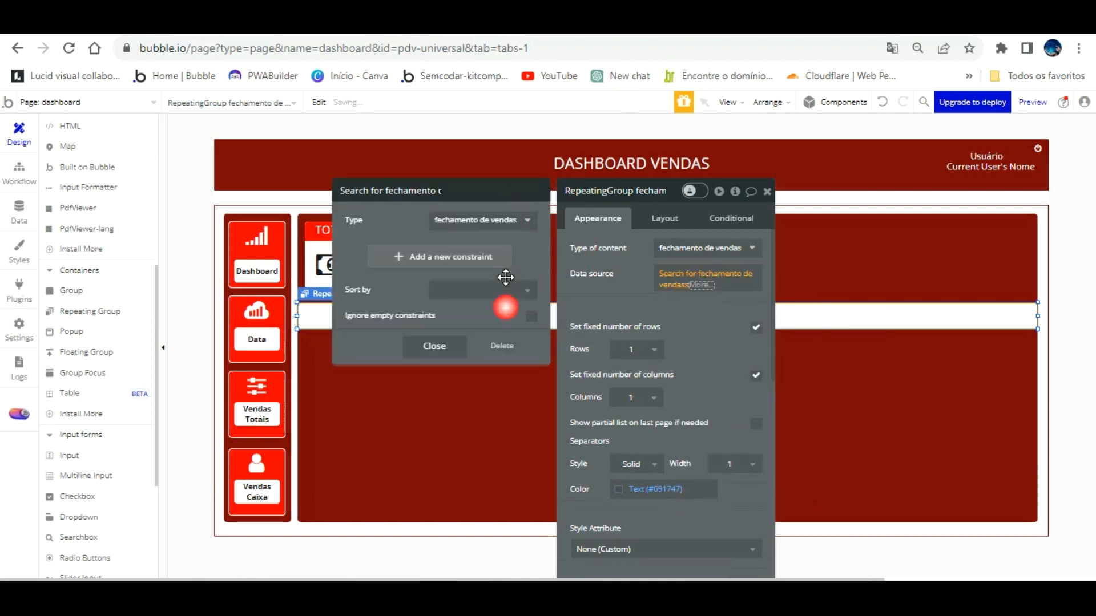
pyautogui.click(603, 262)
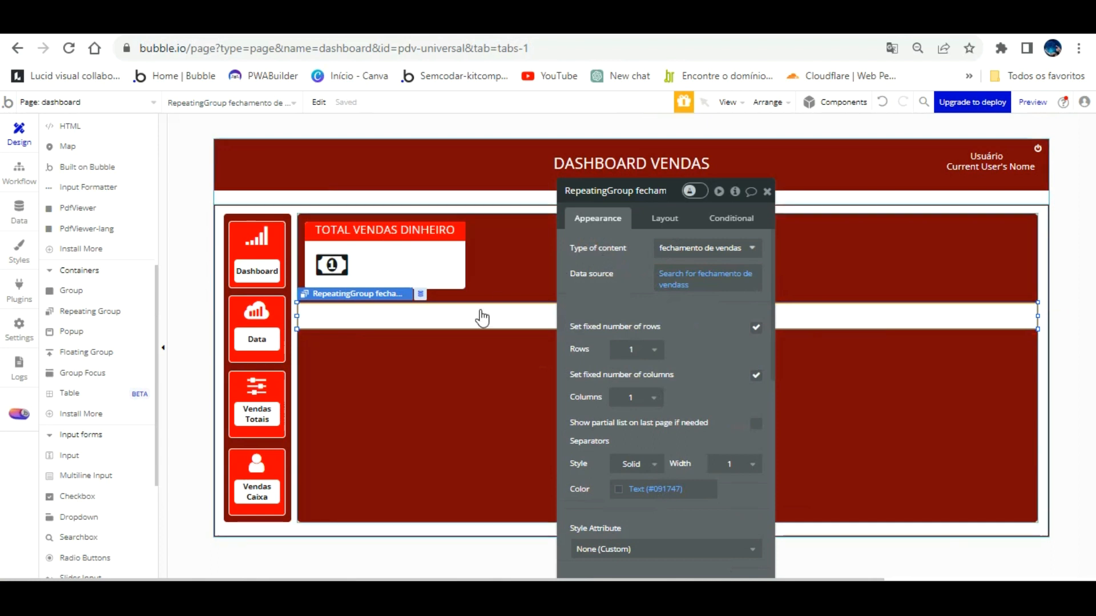
pyautogui.click(433, 316)
pyautogui.moveTo(664, 284)
pyautogui.mouseDown()
pyautogui.moveTo(699, 329)
pyautogui.moveTo(792, 367)
pyautogui.mouseUp()
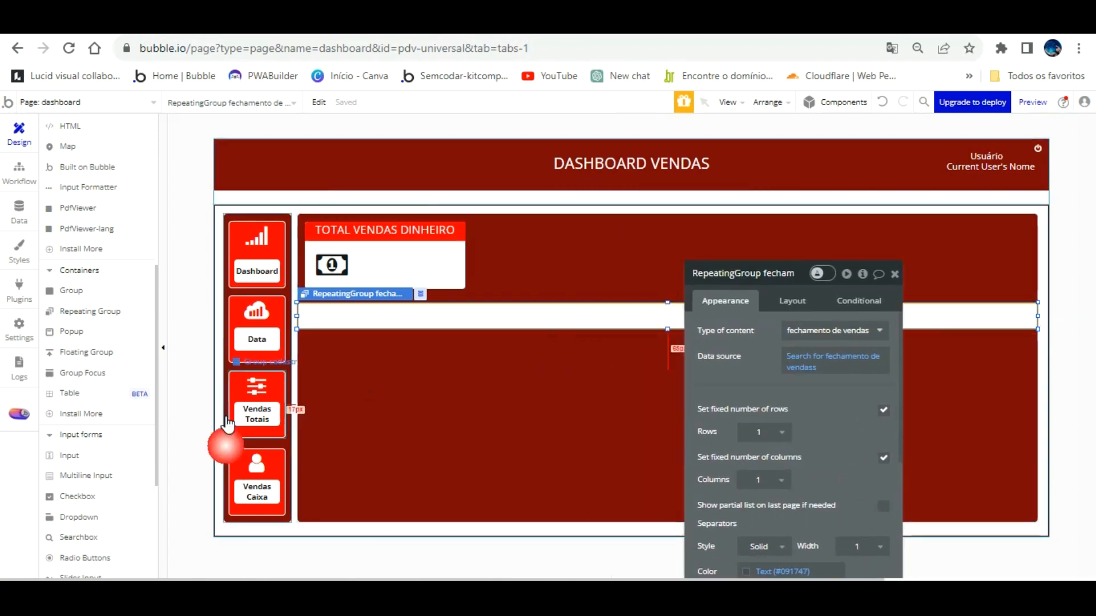
# Draw a text in the repeating group's first cell, detach its style and centre it both ways.
pyautogui.scroll(5, 85, 231)
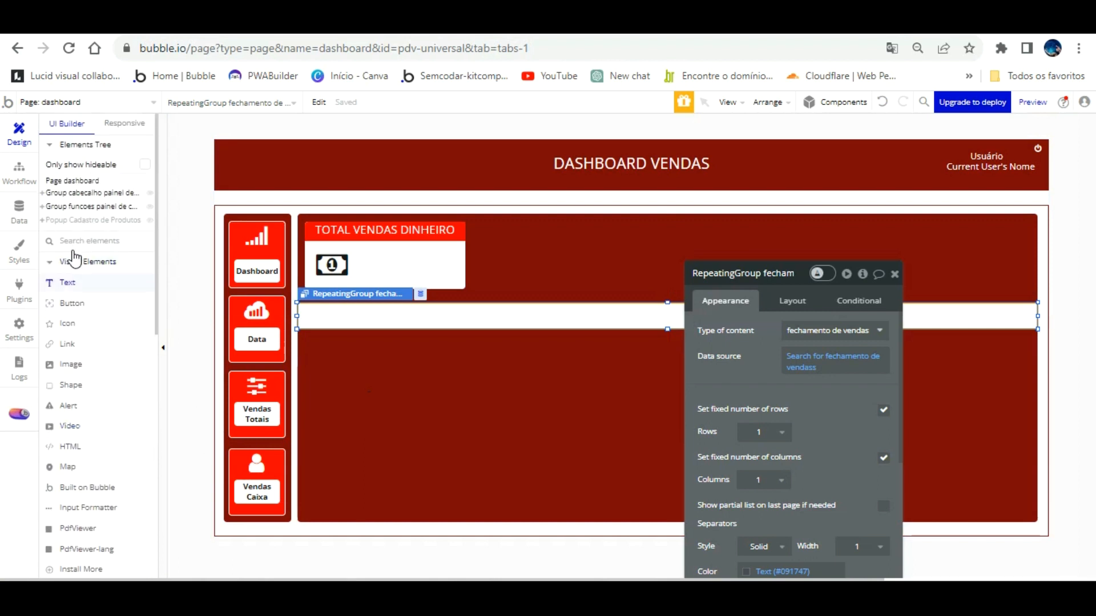
pyautogui.click(128, 303)
pyautogui.moveTo(303, 281)
pyautogui.mouseDown()
pyautogui.moveTo(392, 294)
pyautogui.moveTo(346, 271)
pyautogui.moveTo(346, 300)
pyautogui.mouseUp()
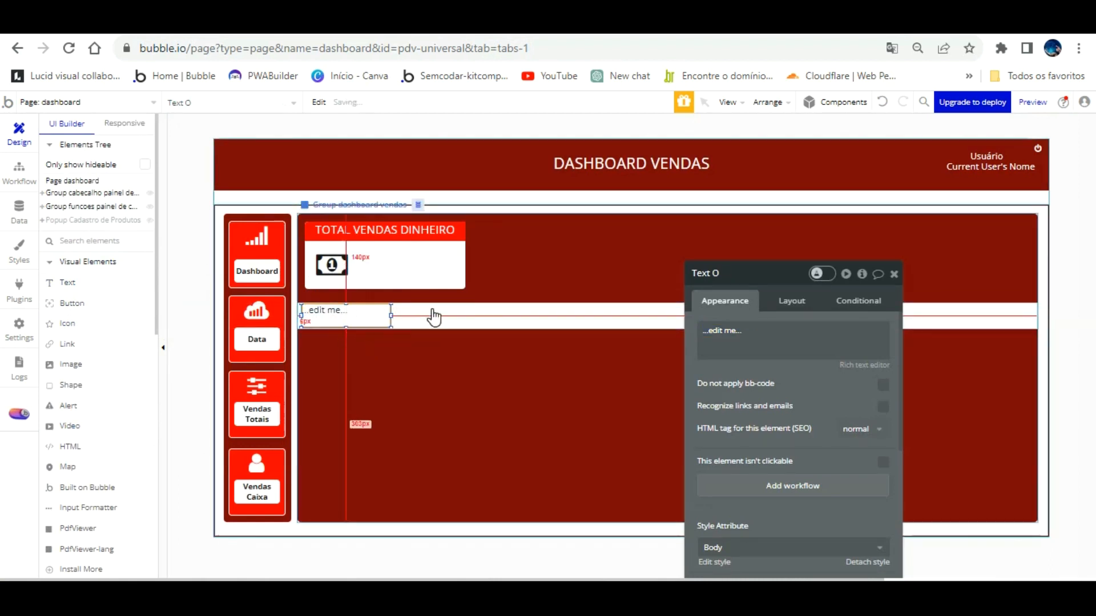
pyautogui.scroll(-2, 813, 443)
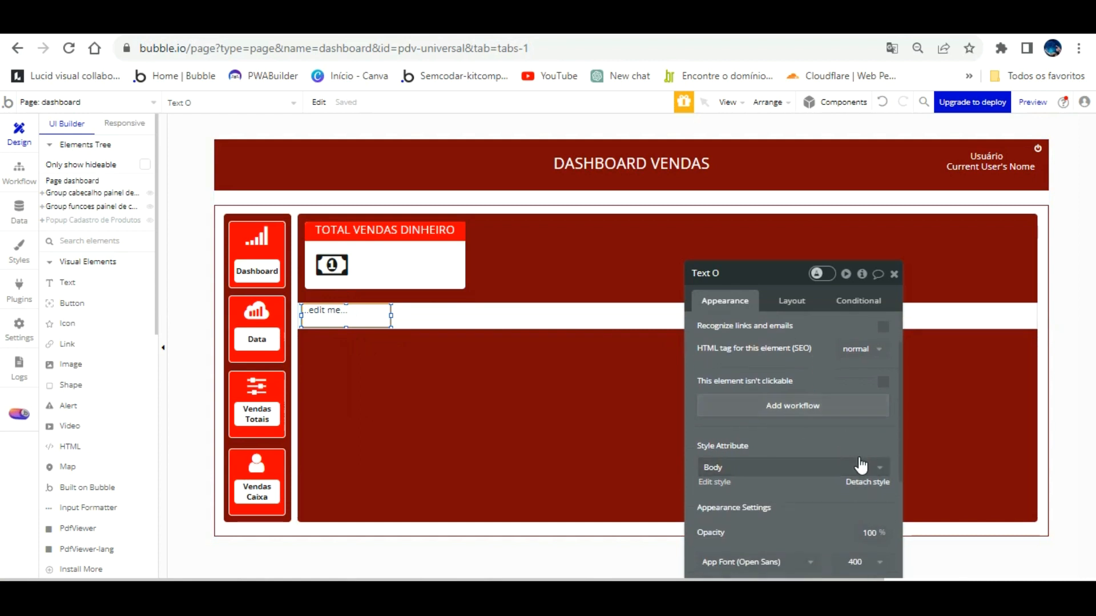
pyautogui.click(866, 483)
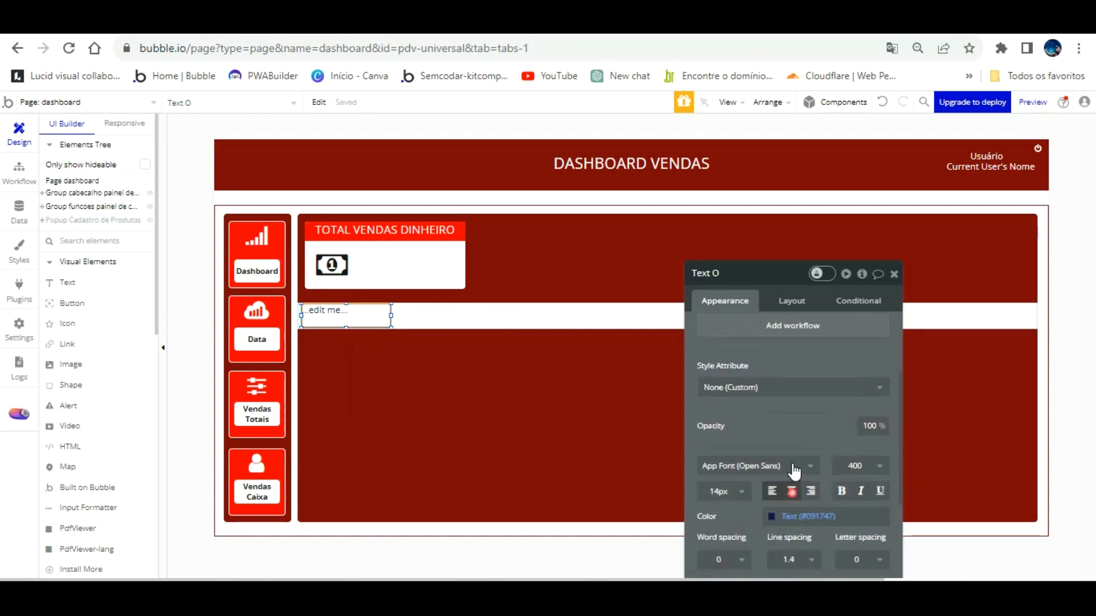
pyautogui.click(792, 491)
pyautogui.scroll(-3, 793, 411)
pyautogui.click(856, 440)
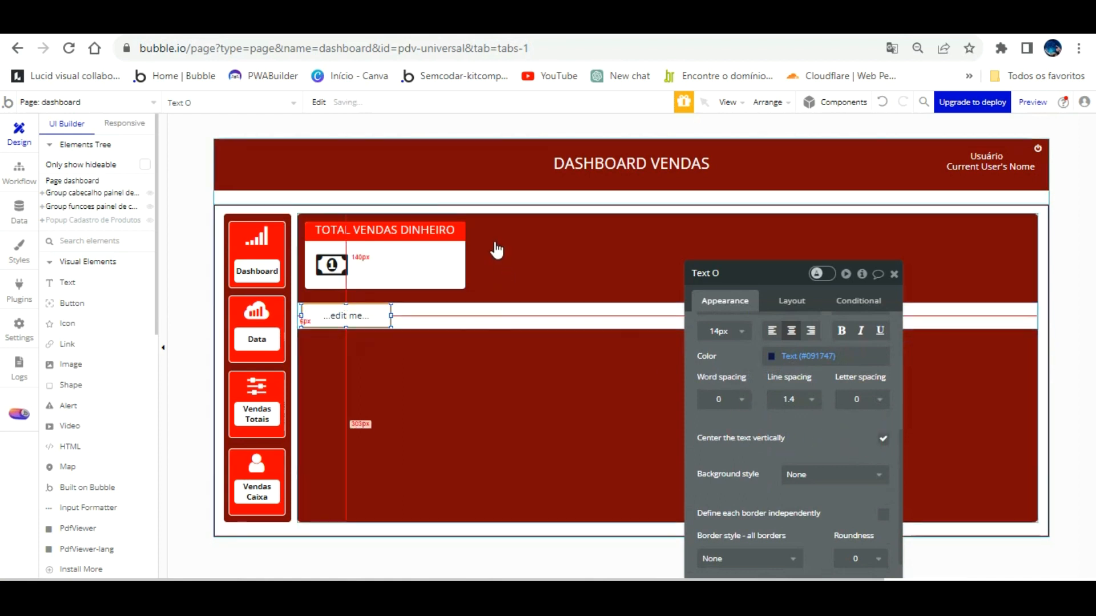
pyautogui.moveTo(746, 330); pyautogui.dragTo(759, 388)
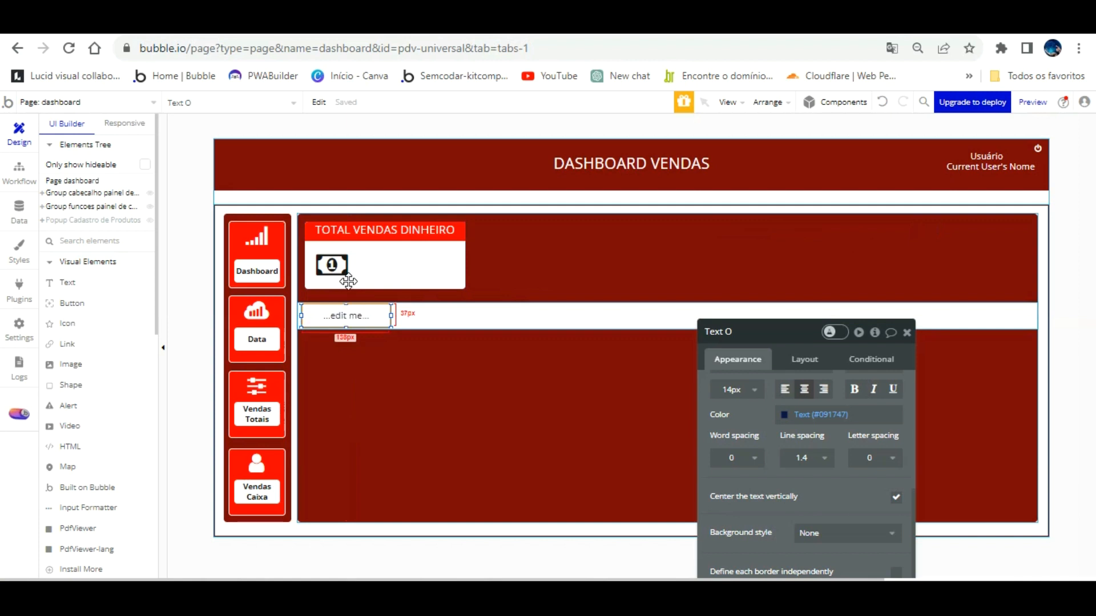
# Paste a copy of the text and space it right of the original, keeping no background.
pyautogui.hotkey('ctrl', 'v')
pyautogui.press('Up')
pyautogui.press('Up')
pyautogui.press('Up')
pyautogui.press('Up')
pyautogui.press('Up')
pyautogui.press('Up')
pyautogui.press('Up')
pyautogui.press('Up')
pyautogui.press('Up')
pyautogui.press('Up')
pyautogui.press('Right')
pyautogui.press('Right')
pyautogui.press('Right')
pyautogui.press('Right')
pyautogui.press('Right')
pyautogui.press('Right')
pyautogui.press('Right')
pyautogui.press('Right')
pyautogui.press('Right')
pyautogui.press('Right')
pyautogui.press('Right')
pyautogui.press('Right')
pyautogui.press('Right')
pyautogui.press('Right')
pyautogui.press('Right')
pyautogui.press('Right')
pyautogui.press('Right')
pyautogui.press('Right')
pyautogui.press('Right')
pyautogui.press('Right')
pyautogui.press('Right')
pyautogui.press('Right')
pyautogui.press('Right')
pyautogui.press('Right')
pyautogui.press('Right')
pyautogui.press('Right')
pyautogui.press('Right')
pyautogui.press('Right')
pyautogui.press('Right')
pyautogui.press('Right')
pyautogui.press('Right')
pyautogui.press('Right')
pyautogui.press('Right')
pyautogui.press('Right')
pyautogui.press('Right')
pyautogui.press('Right')
pyautogui.press('Right')
pyautogui.press('Right')
pyautogui.press('Right')
pyautogui.press('Right')
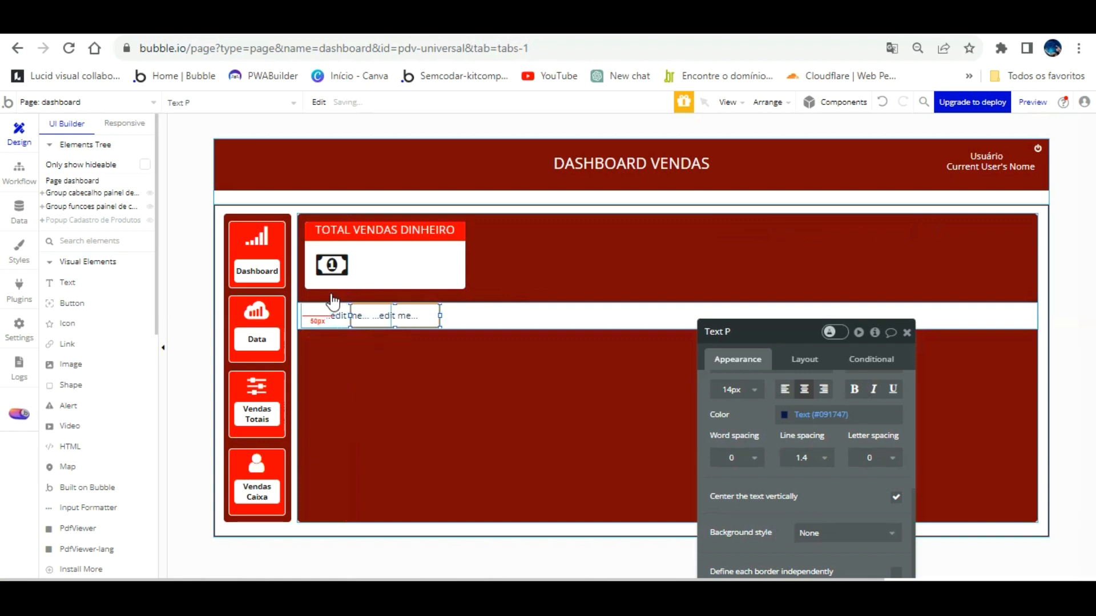
pyautogui.press('Right')
pyautogui.press('Right')
pyautogui.press('Right')
pyautogui.press('Right')
pyautogui.press('Right')
pyautogui.press('Right')
pyautogui.press('Right')
pyautogui.press('Right')
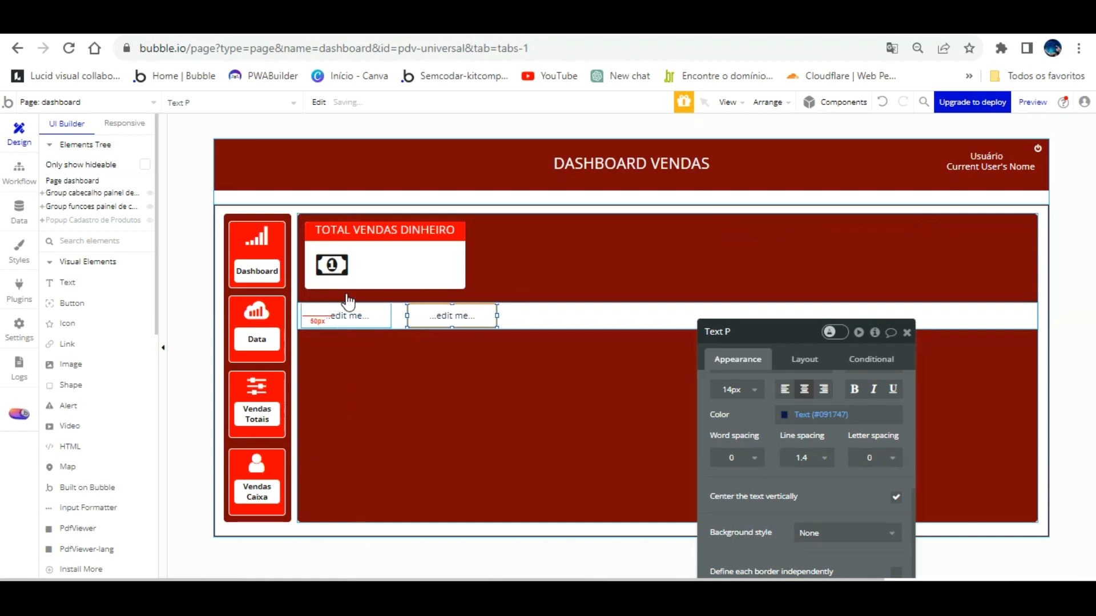
pyautogui.press('Left')
pyautogui.press('Left')
pyautogui.press('Left')
pyautogui.press('Left')
pyautogui.press('Left')
pyautogui.press('Left')
pyautogui.press('Left')
pyautogui.press('Left')
pyautogui.press('Left')
pyautogui.press('Left')
pyautogui.press('Left')
pyautogui.click(365, 314)
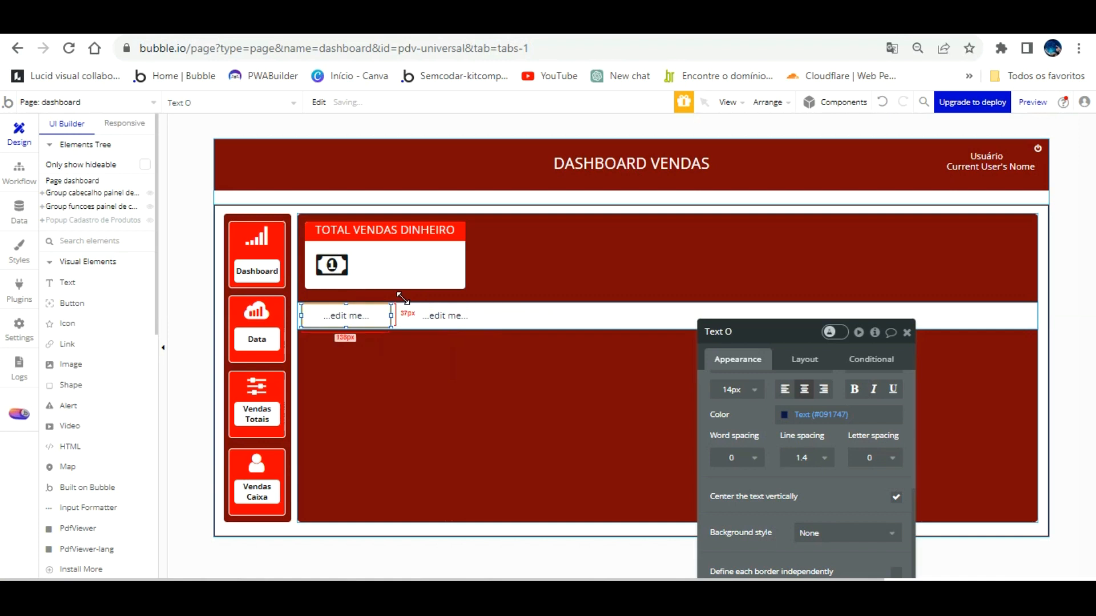
pyautogui.scroll(-2, 790, 416)
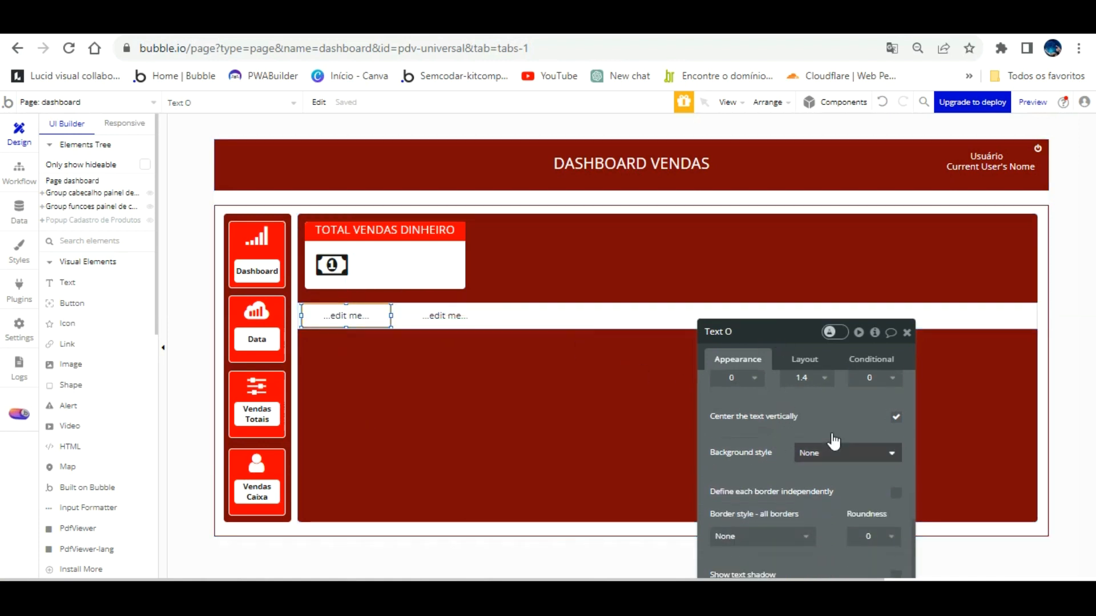
pyautogui.click(849, 448)
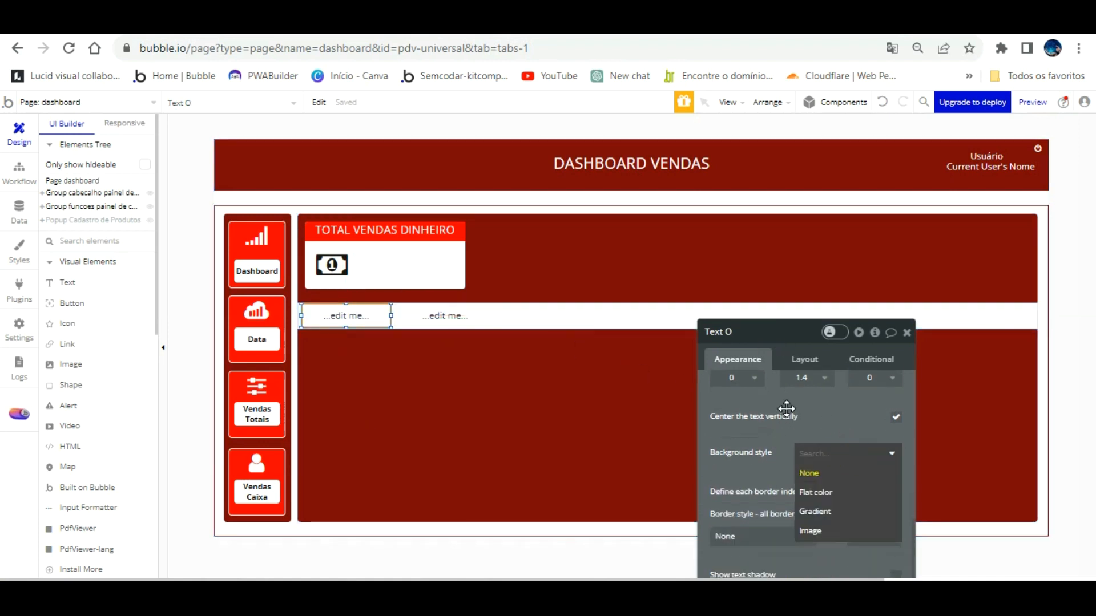
# Duplicate the second text into a third, nudged further right along the row.
pyautogui.click(460, 316)
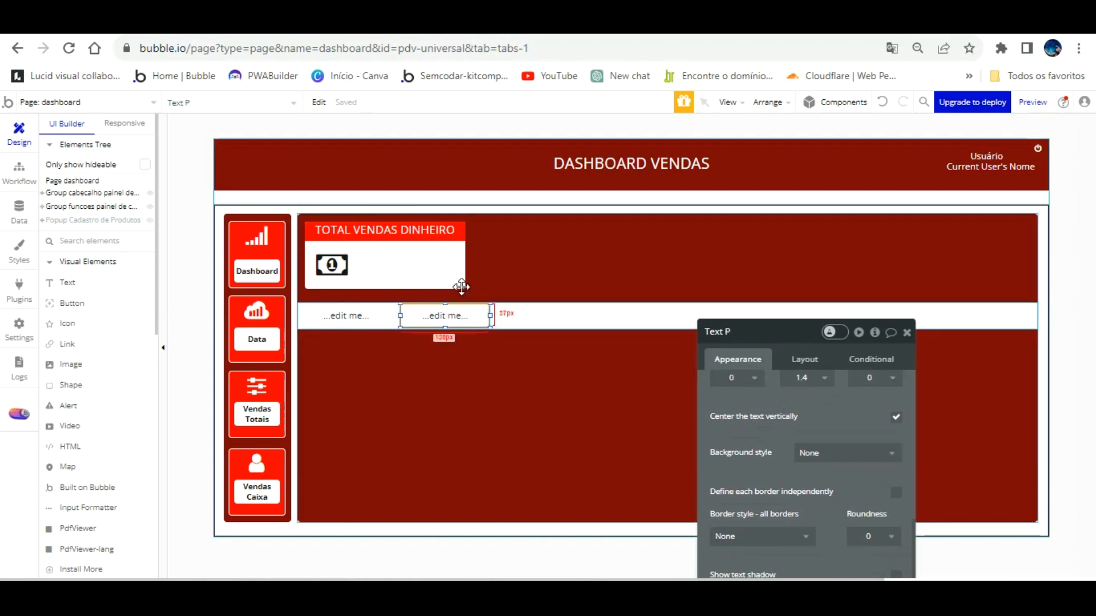
pyautogui.hotkey('ctrl', 'c')
pyautogui.hotkey('ctrl', 'v')
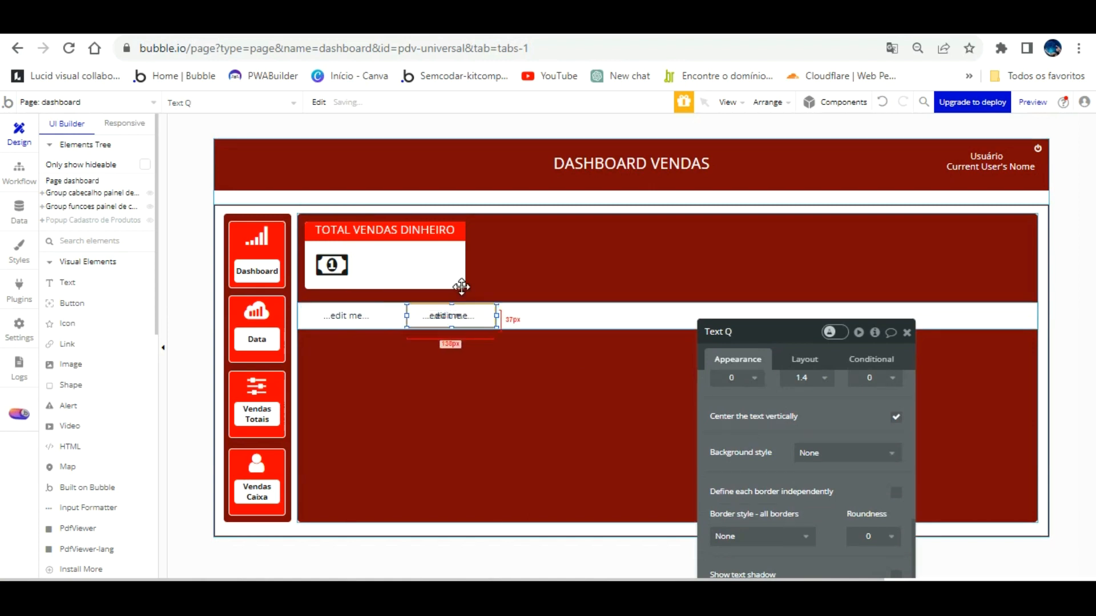
pyautogui.press('Right')
pyautogui.press('Right')
pyautogui.press('Right')
pyautogui.press('Right')
pyautogui.press('Right')
pyautogui.press('Right')
pyautogui.press('Right')
pyautogui.press('Right')
pyautogui.press('Right')
pyautogui.press('Right')
pyautogui.press('Right')
pyautogui.press('Right')
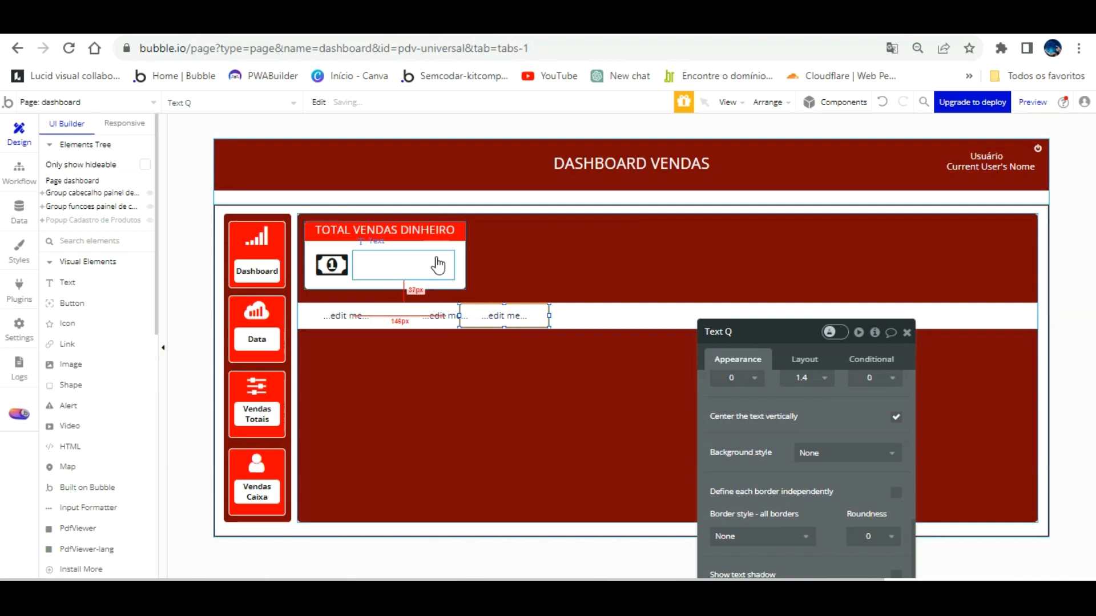
pyautogui.press('Right')
pyautogui.press('Right')
pyautogui.press('Right')
pyautogui.press('Right')
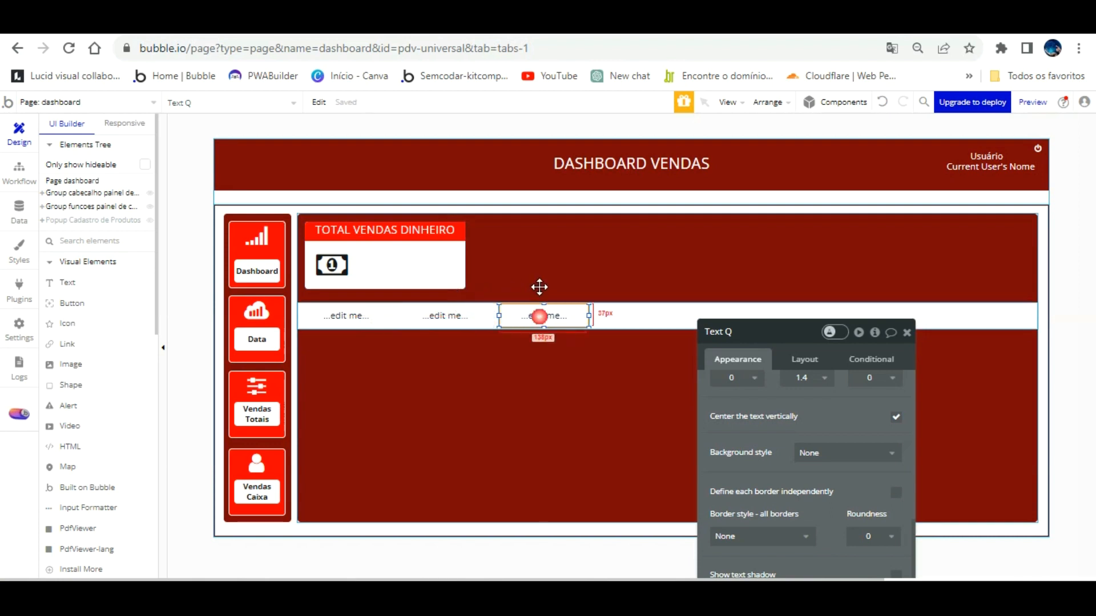
# Add the fourth and fifth text copies, spacing them across the rest of the row.
pyautogui.hotkey('ctrl', 'c')
pyautogui.hotkey('ctrl', 'v')
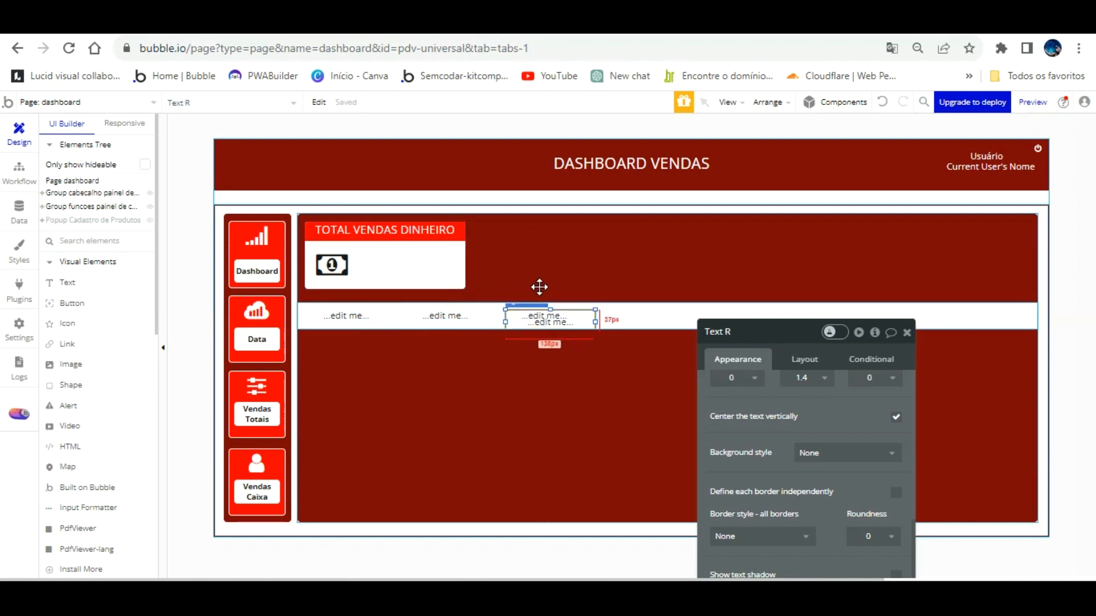
pyautogui.press('Up')
pyautogui.press('Up')
pyautogui.press('Up')
pyautogui.press('Up')
pyautogui.press('Up')
pyautogui.press('Up')
pyautogui.press('Up')
pyautogui.press('Up')
pyautogui.press('Up')
pyautogui.press('Up')
pyautogui.press('Right')
pyautogui.press('Right')
pyautogui.press('Right')
pyautogui.press('Right')
pyautogui.press('Right')
pyautogui.press('Right')
pyautogui.press('Right')
pyautogui.press('Right')
pyautogui.press('Right')
pyautogui.press('Right')
pyautogui.press('Right')
pyautogui.press('Right')
pyautogui.press('Right')
pyautogui.press('Right')
pyautogui.press('Right')
pyautogui.press('Right')
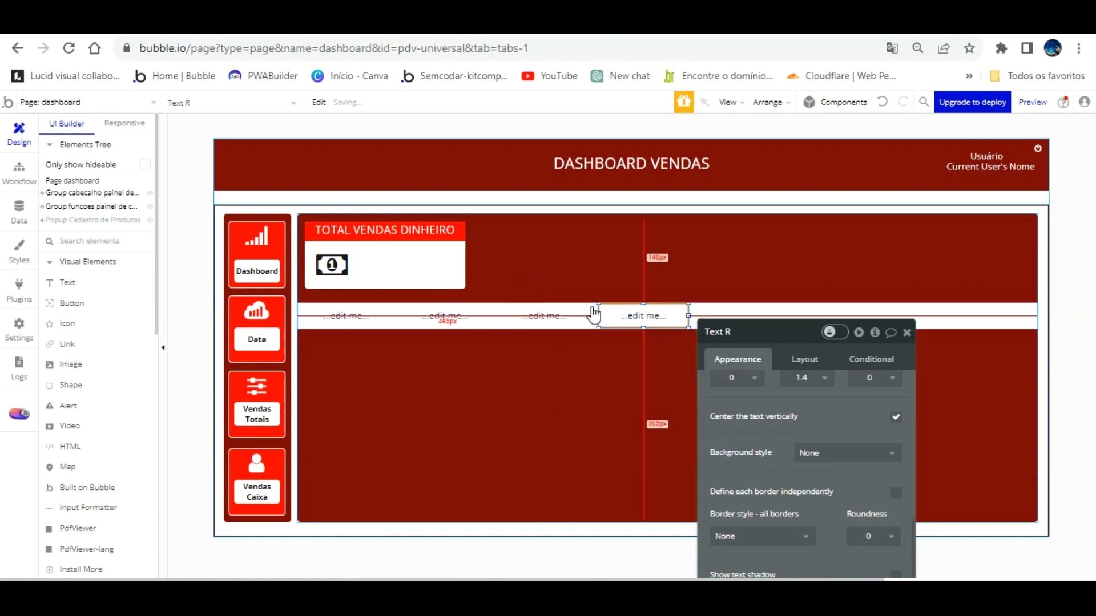
pyautogui.hotkey('ctrl', 'v')
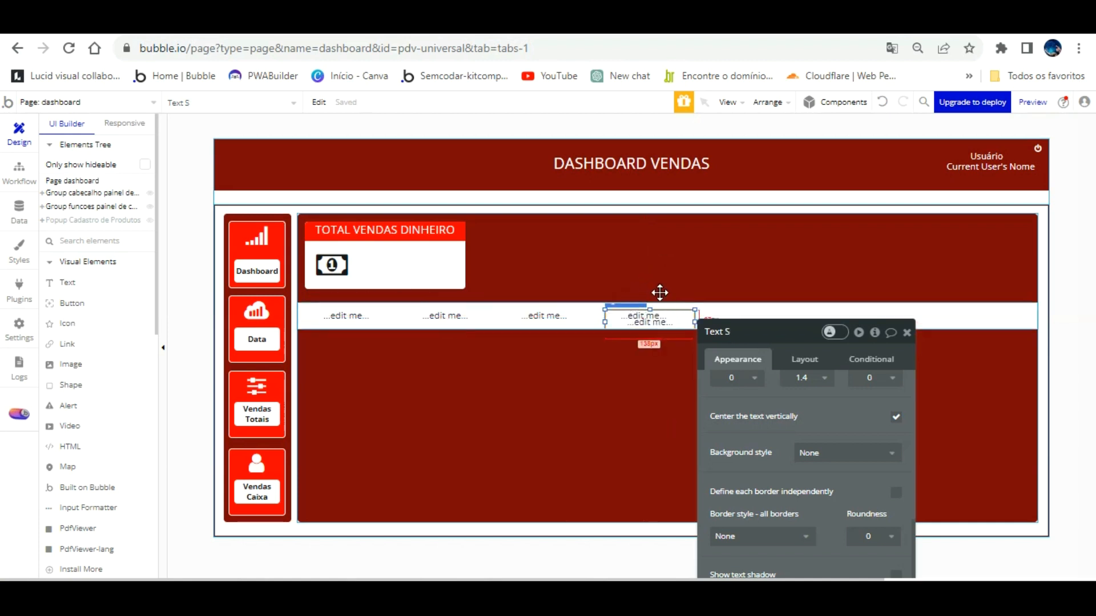
pyautogui.press('Up')
pyautogui.press('Right')
pyautogui.press('Right')
pyautogui.press('Right')
pyautogui.press('Right')
pyautogui.press('Right')
pyautogui.press('Right')
pyautogui.press('Right')
pyautogui.press('Right')
pyautogui.press('Right')
pyautogui.press('Right')
pyautogui.press('Right')
pyautogui.press('Right')
pyautogui.press('Right')
pyautogui.press('Right')
pyautogui.press('Right')
pyautogui.press('Right')
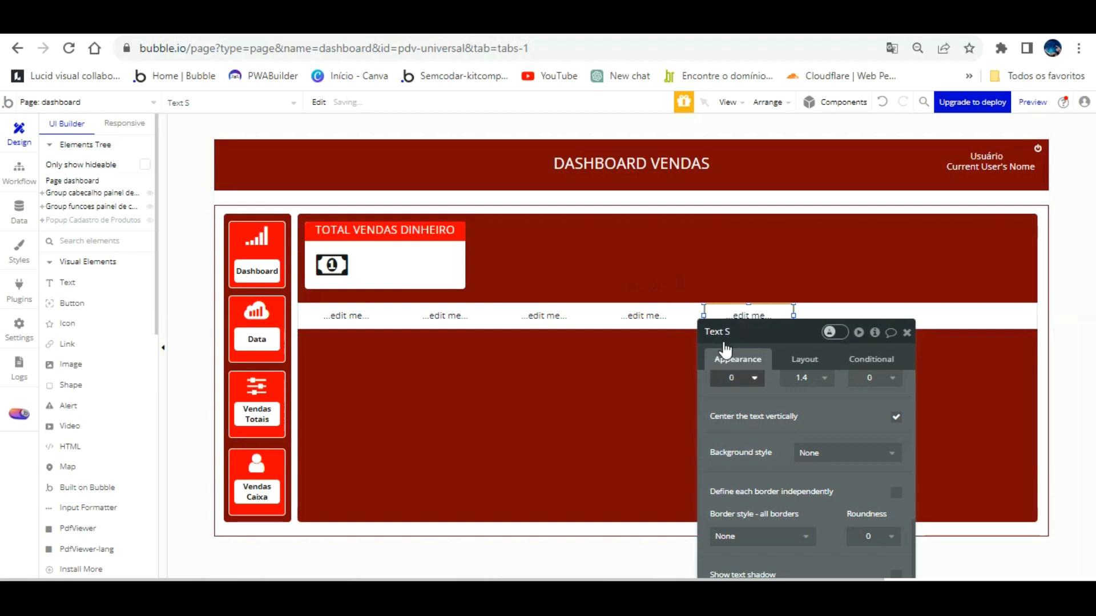
pyautogui.moveTo(863, 382); pyautogui.dragTo(864, 383)
pyautogui.click(907, 332)
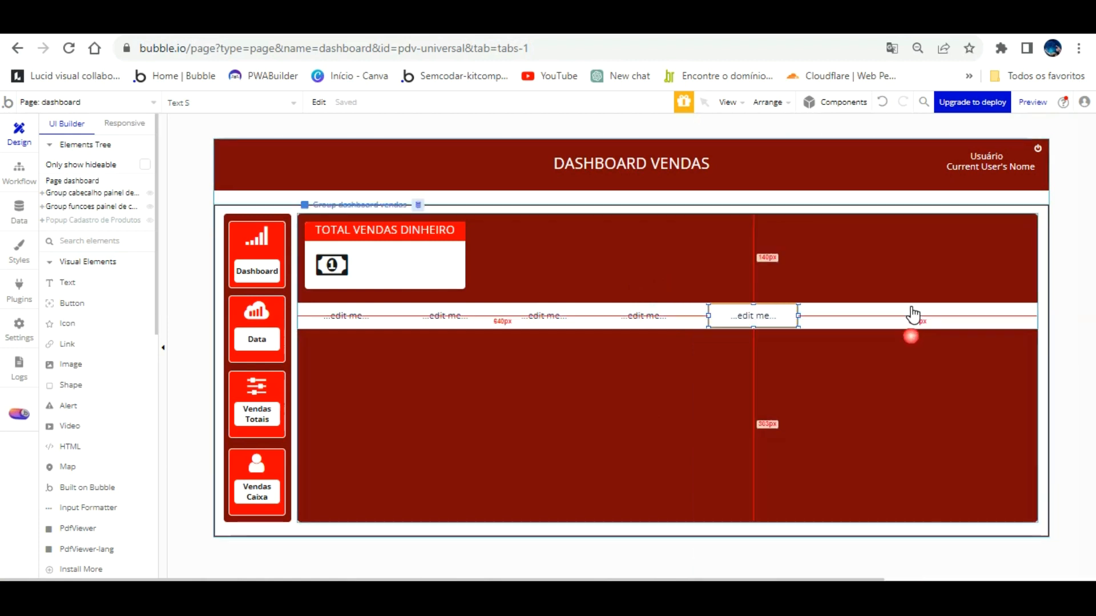
pyautogui.doubleClick(731, 317)
pyautogui.moveTo(357, 294)
pyautogui.mouseDown()
pyautogui.moveTo(362, 302)
pyautogui.moveTo(368, 291)
pyautogui.mouseUp()
pyautogui.moveTo(759, 288); pyautogui.dragTo(913, 456)
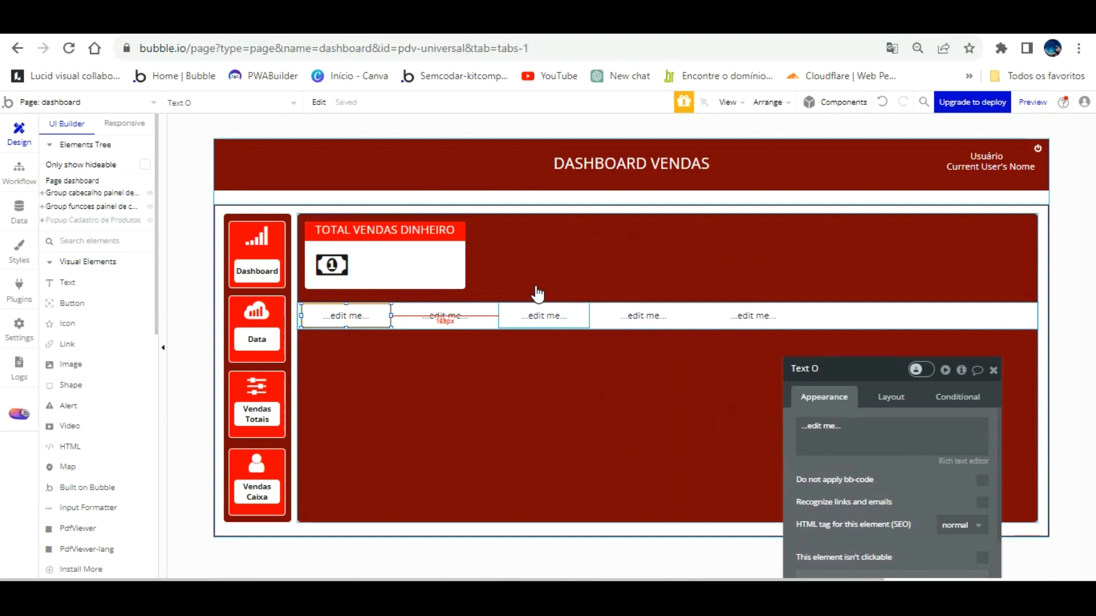
# Begin multi-selecting the row texts, undoing an accidental move of the fifth one.
pyautogui.keyDown('shift'); pyautogui.click(487, 315); pyautogui.keyUp('shift')
pyautogui.keyDown('shift'); pyautogui.click(533, 315); pyautogui.keyUp('shift')
pyautogui.keyDown('shift'); pyautogui.click(644, 316); pyautogui.keyUp('shift')
pyautogui.keyDown('shift'); pyautogui.click(736, 314); pyautogui.keyUp('shift')
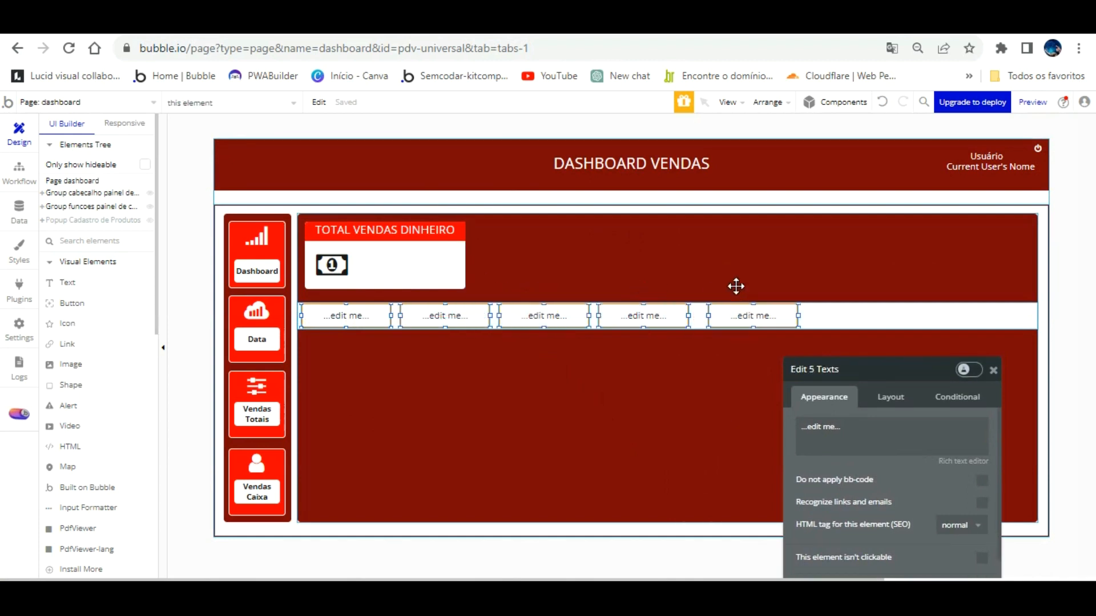
pyautogui.click(736, 311)
pyautogui.moveTo(735, 311); pyautogui.dragTo(726, 318)
pyautogui.hotkey('ctrl', 'z')
pyautogui.press('Left')
pyautogui.press('Left')
pyautogui.press('Left')
pyautogui.press('Left')
pyautogui.press('Left')
pyautogui.press('Left')
pyautogui.press('Left')
pyautogui.press('Left')
pyautogui.press('Left')
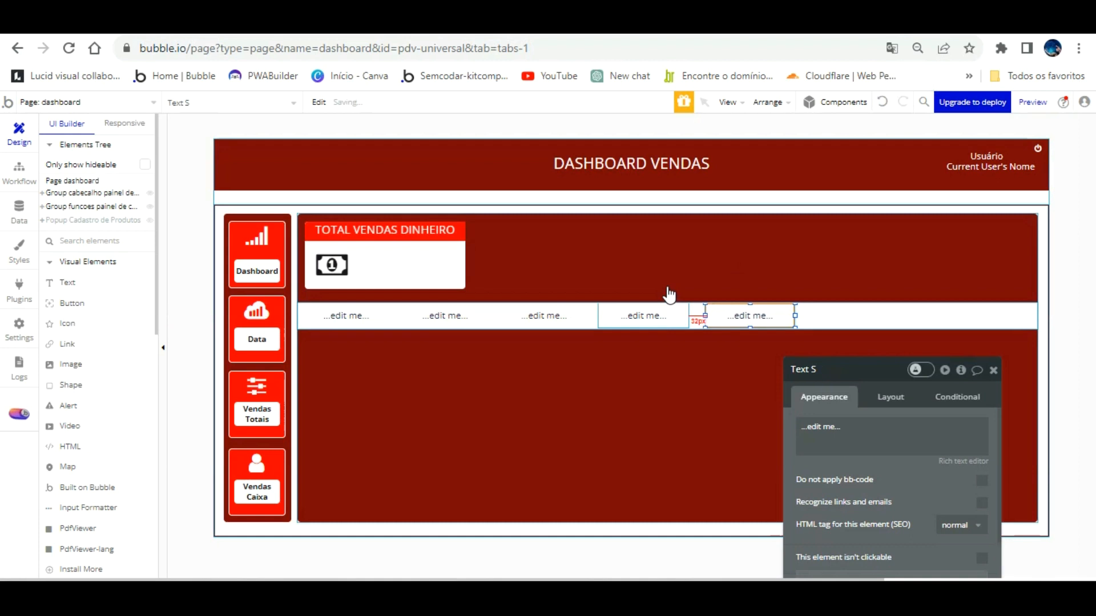
# Select all five texts and bring up their context menu, then dismiss it.
pyautogui.click(330, 313)
pyautogui.keyDown('shift'); pyautogui.click(486, 316); pyautogui.keyUp('shift')
pyautogui.keyDown('shift'); pyautogui.click(556, 315); pyautogui.keyUp('shift')
pyautogui.keyDown('shift'); pyautogui.click(628, 316); pyautogui.keyUp('shift')
pyautogui.keyDown('shift'); pyautogui.click(776, 315); pyautogui.keyUp('shift')
pyautogui.rightClick(750, 287)
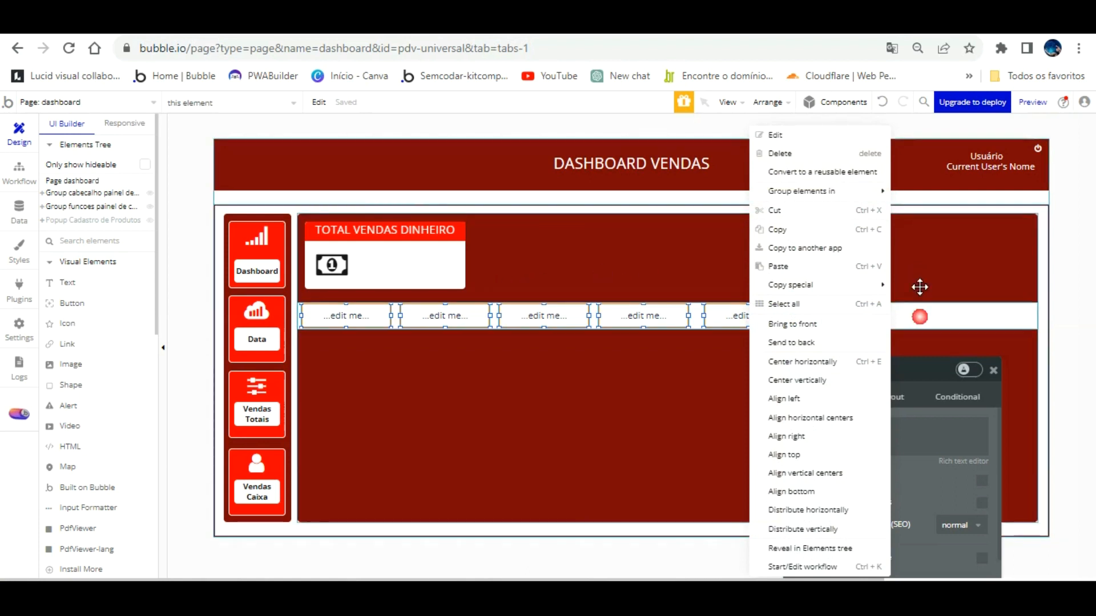
pyautogui.click(919, 316)
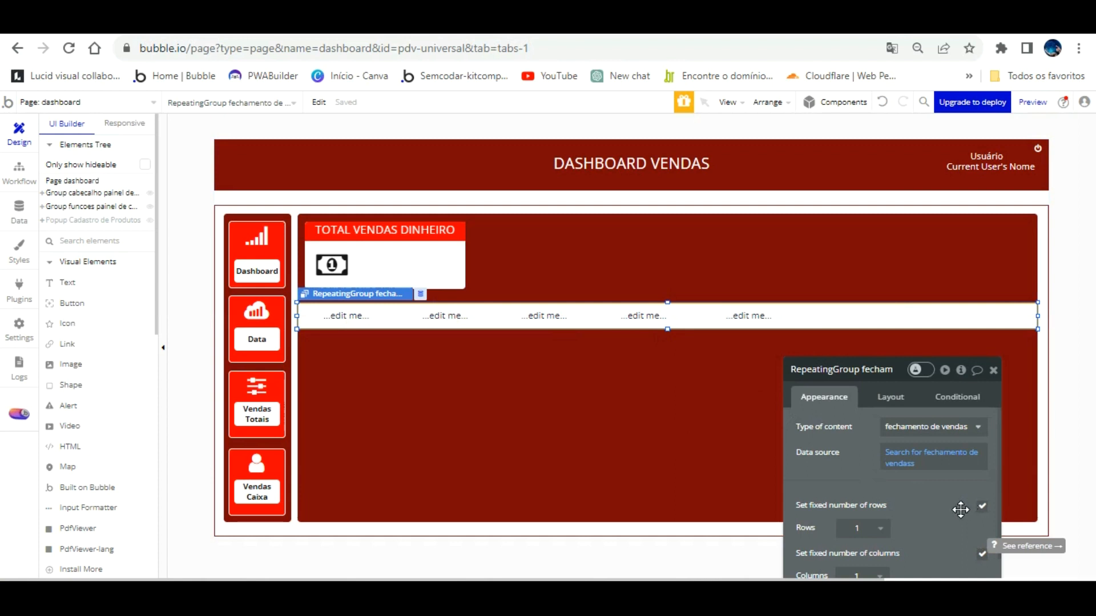
# Reselect all five texts and group them into a single Group container.
pyautogui.click(369, 315)
pyautogui.keyDown('shift'); pyautogui.click(445, 315); pyautogui.keyUp('shift')
pyautogui.keyDown('shift'); pyautogui.click(544, 316); pyautogui.keyUp('shift')
pyautogui.keyDown('shift'); pyautogui.click(643, 316); pyautogui.keyUp('shift')
pyautogui.keyDown('shift'); pyautogui.click(758, 315); pyautogui.keyUp('shift')
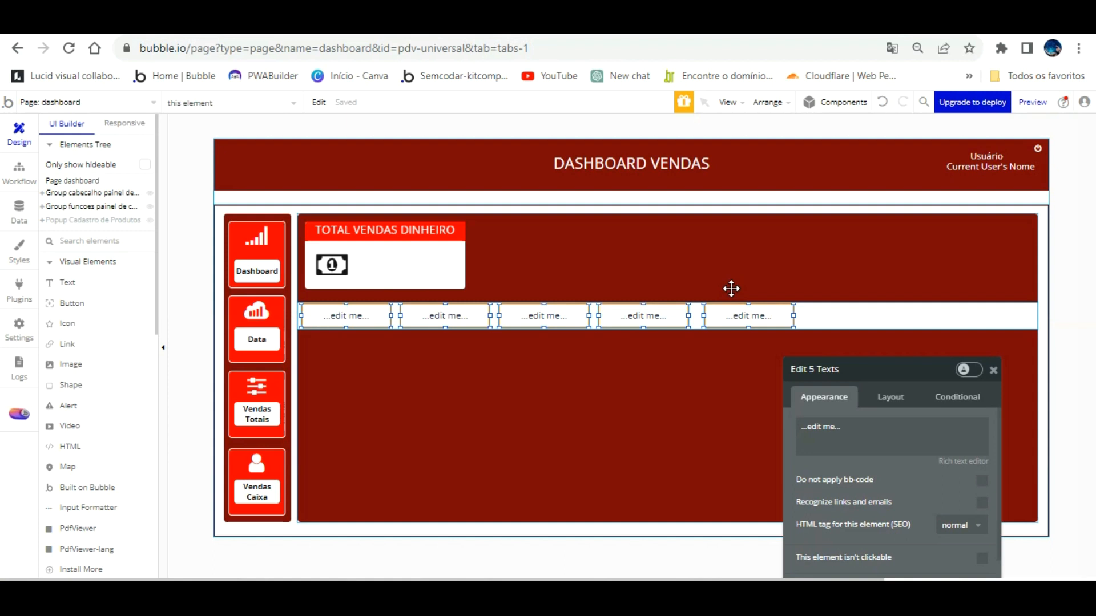
pyautogui.rightClick(731, 289)
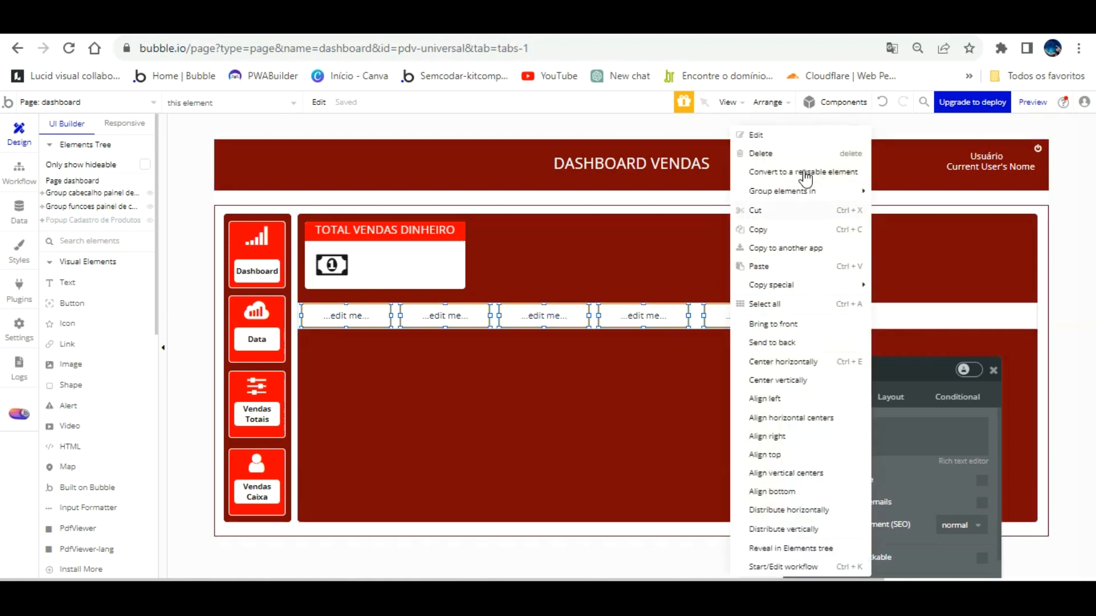
pyautogui.click(923, 192)
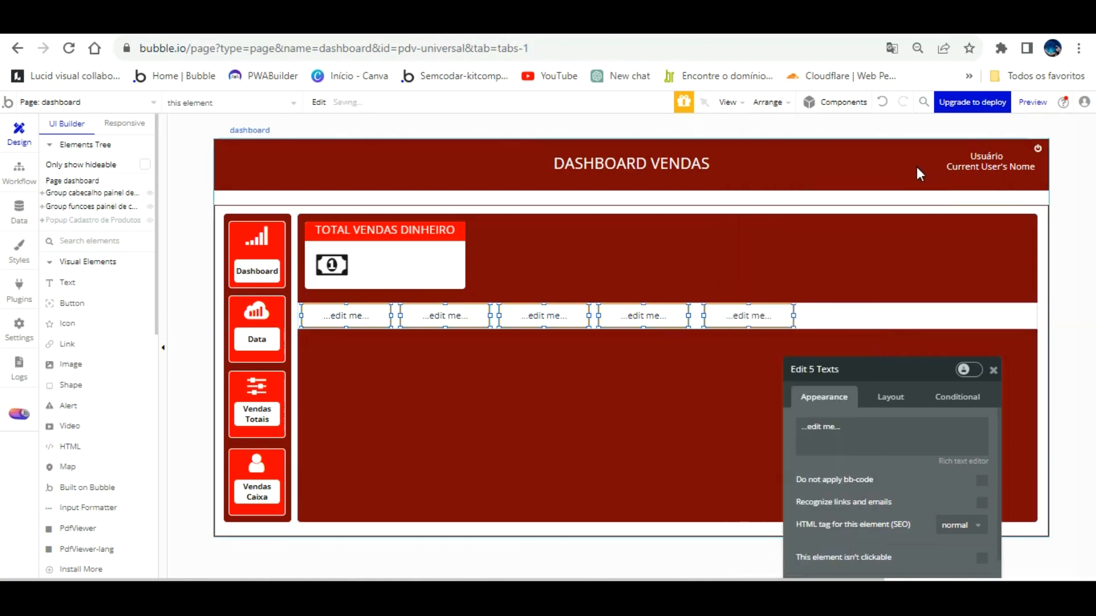
# Rename the new row group with a DASHBOARD repeating-group name, fixing typos along the way.
pyautogui.click(845, 369)
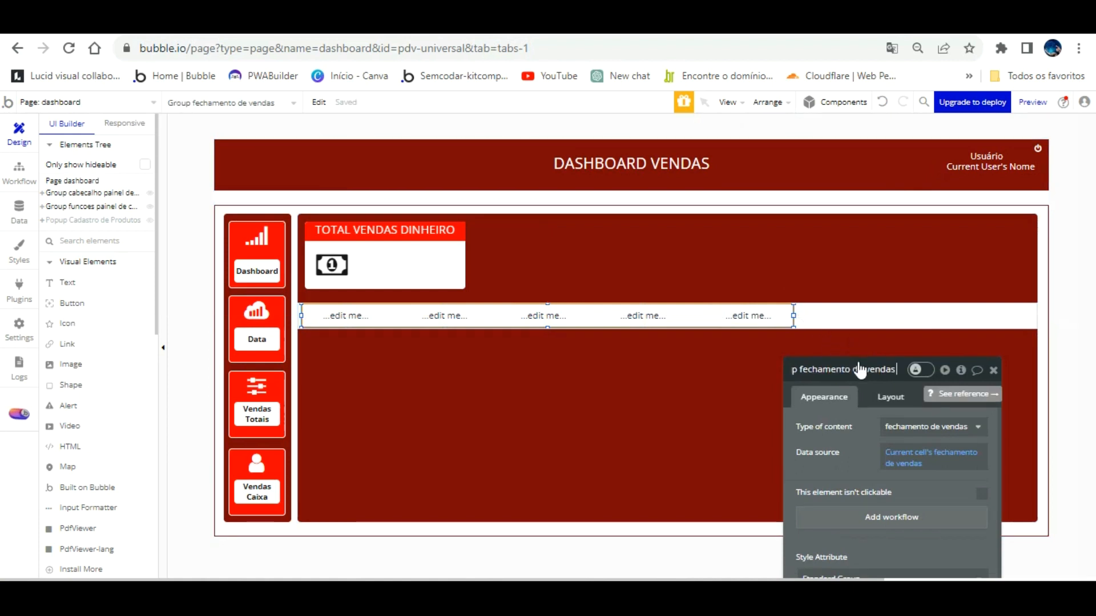
pyautogui.write('DASHBOARDM')
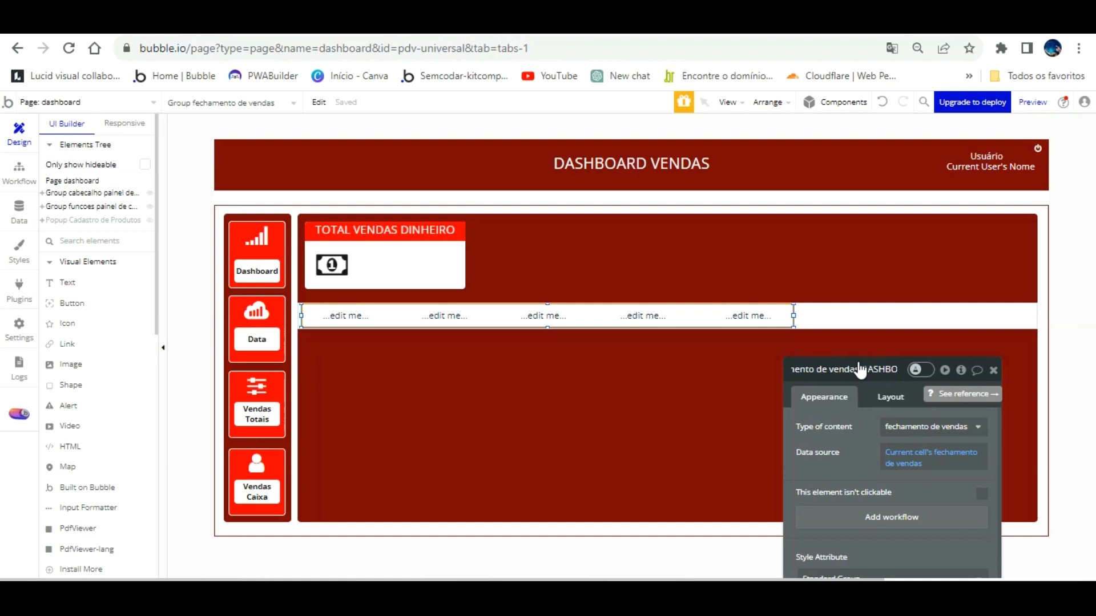
pyautogui.press('BackSpace')
pyautogui.press('BackSpace')
pyautogui.press('BackSpace')
pyautogui.press('BackSpace')
pyautogui.press('BackSpace')
pyautogui.press('BackSpace')
pyautogui.press('BackSpace')
pyautogui.press('BackSpace')
pyautogui.press('BackSpace')
pyautogui.press('BackSpace')
pyautogui.press('BackSpace')
pyautogui.write('Repeting')
pyautogui.press('BackSpace')
pyautogui.press('BackSpace')
pyautogui.write('ating')
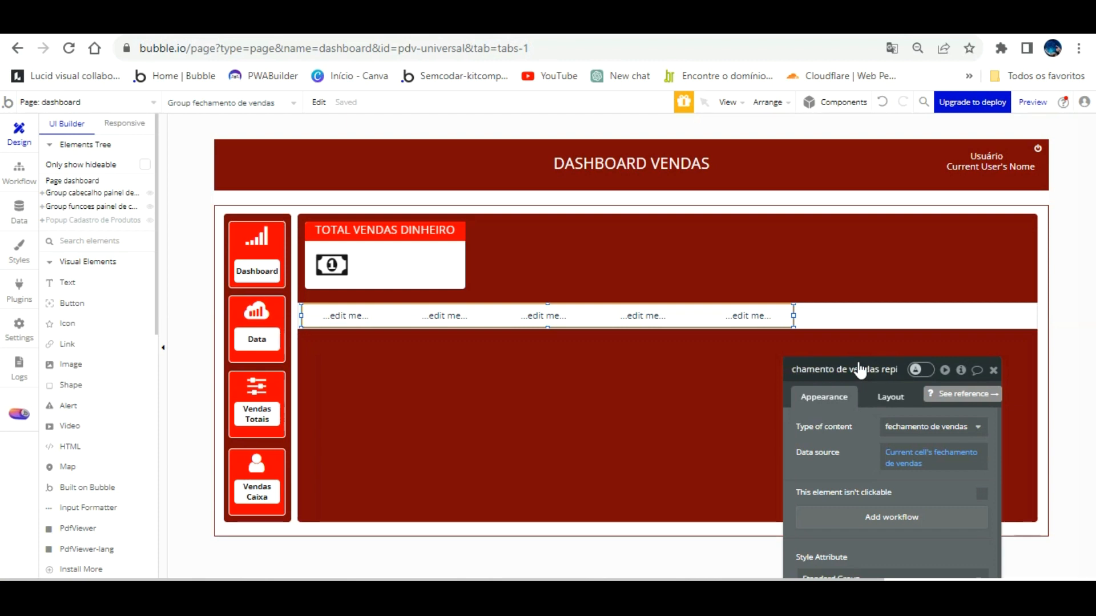
pyautogui.write('gr')
pyautogui.press('BackSpace')
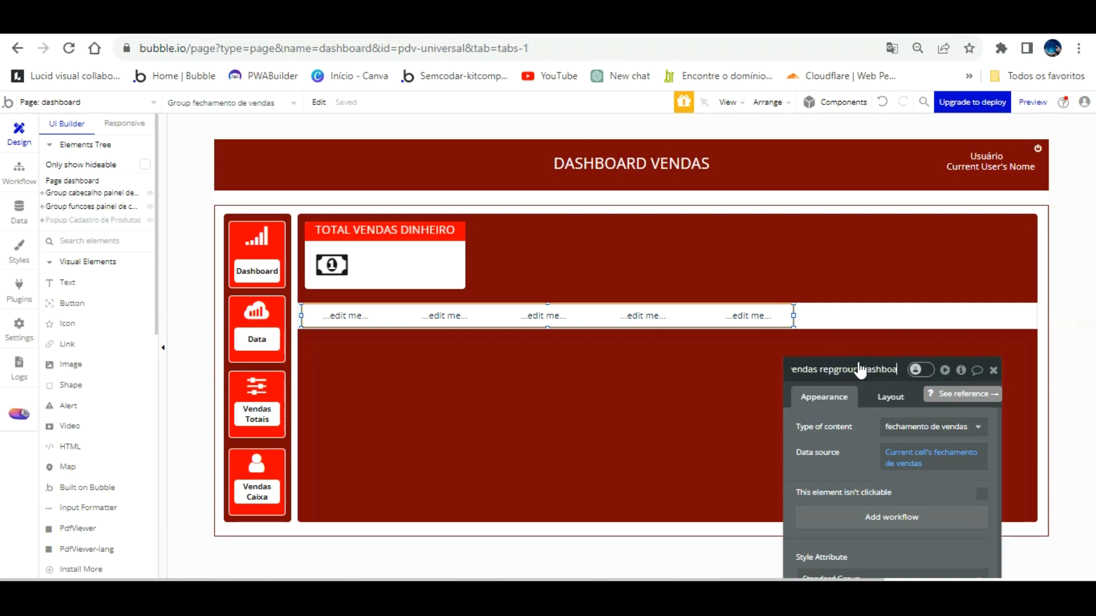
# Select the row's first text and insert Parent group's fechamento de vendas as dynamic data.
pyautogui.click(433, 308)
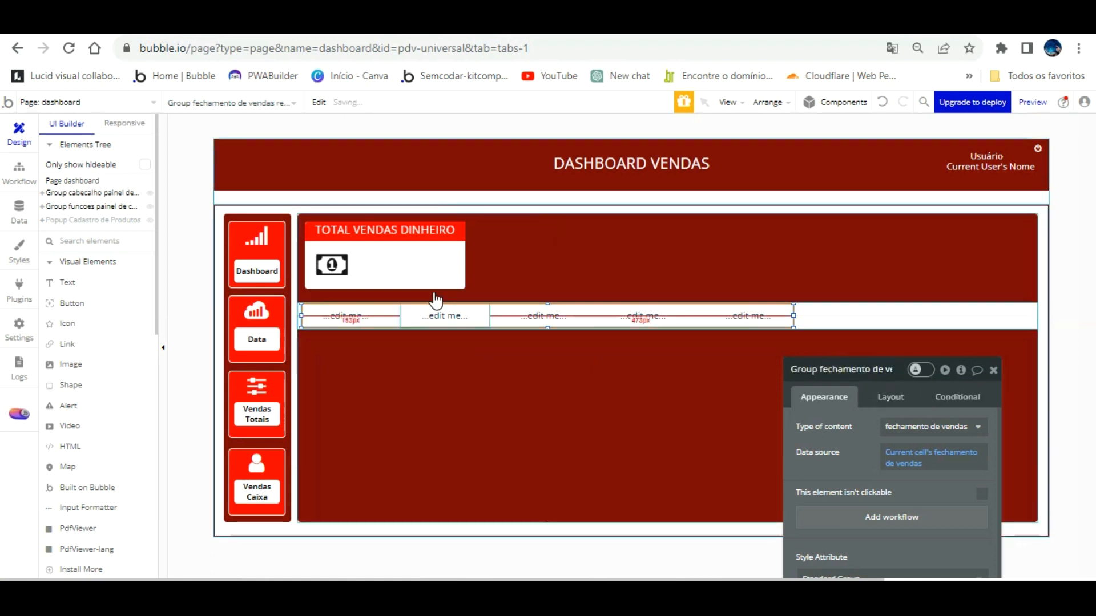
pyautogui.click(346, 318)
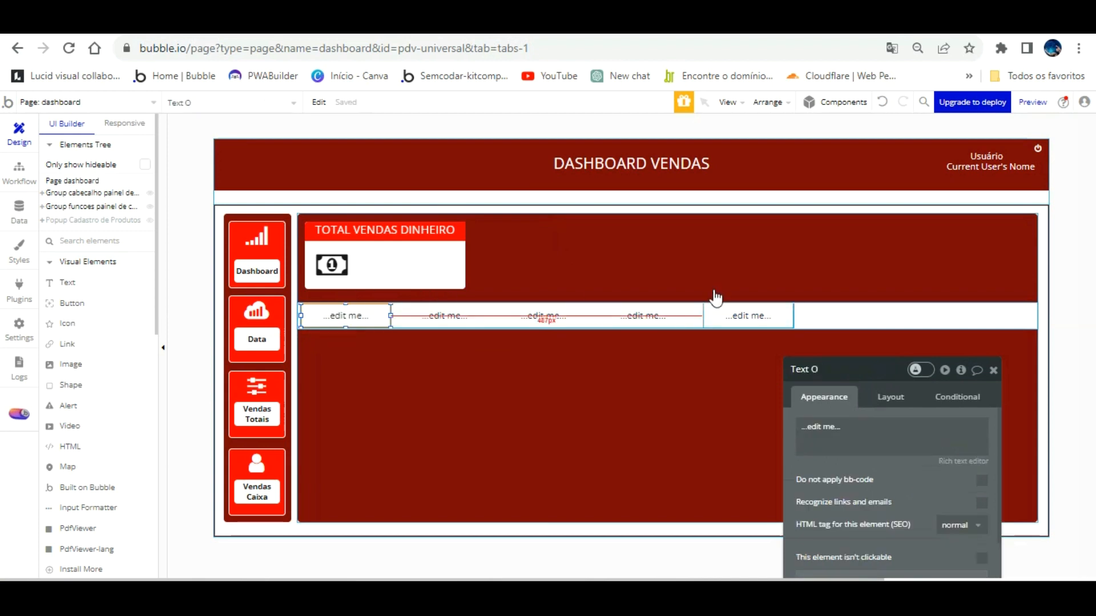
pyautogui.click(871, 313)
pyautogui.moveTo(847, 472); pyautogui.dragTo(878, 259)
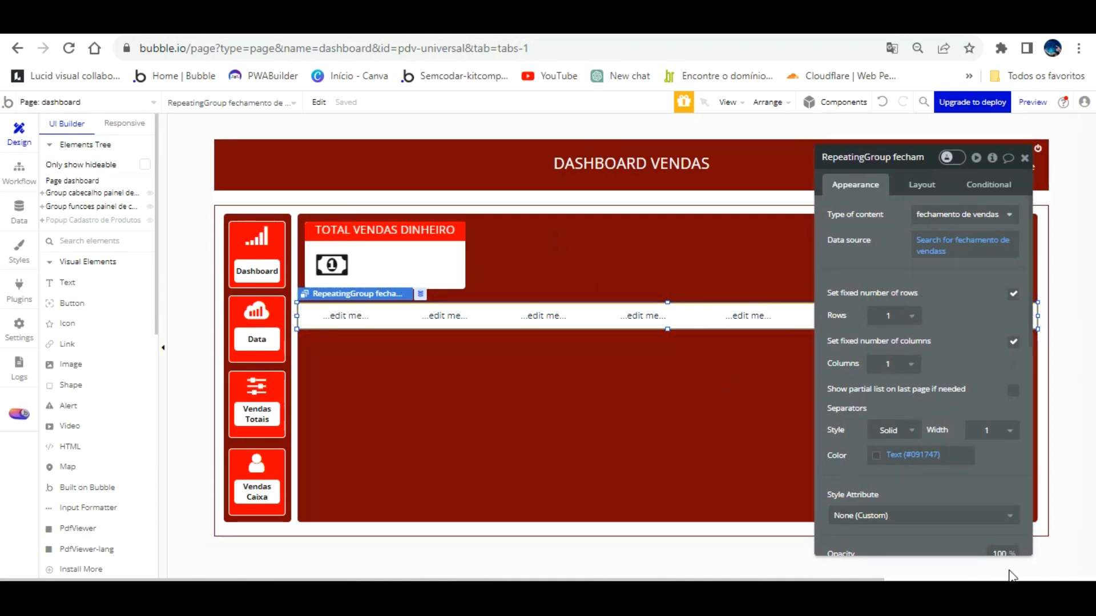
pyautogui.click(345, 315)
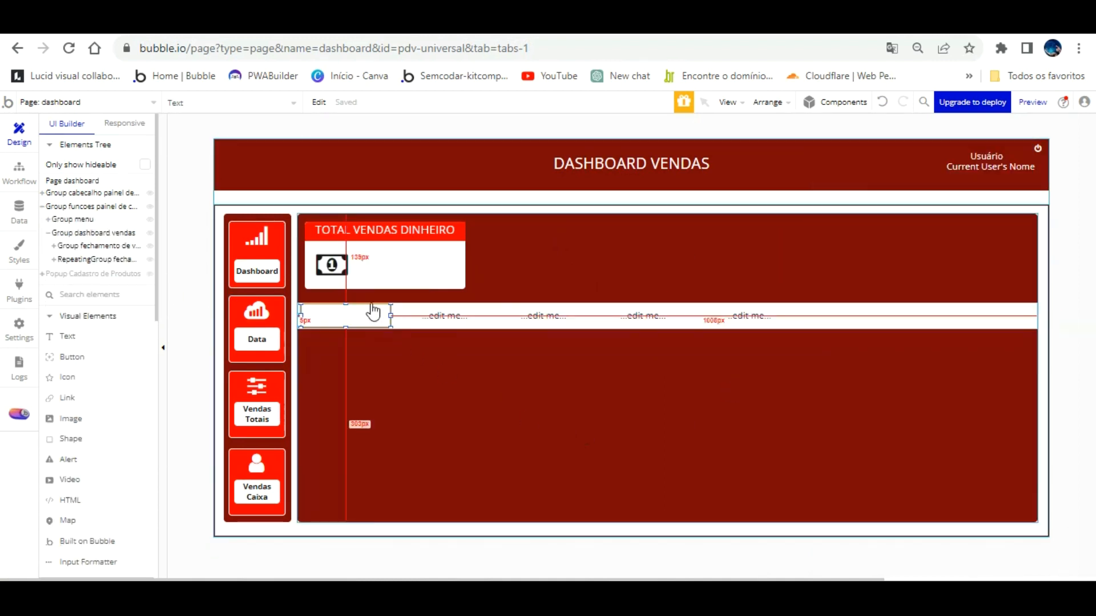
pyautogui.doubleClick(362, 316)
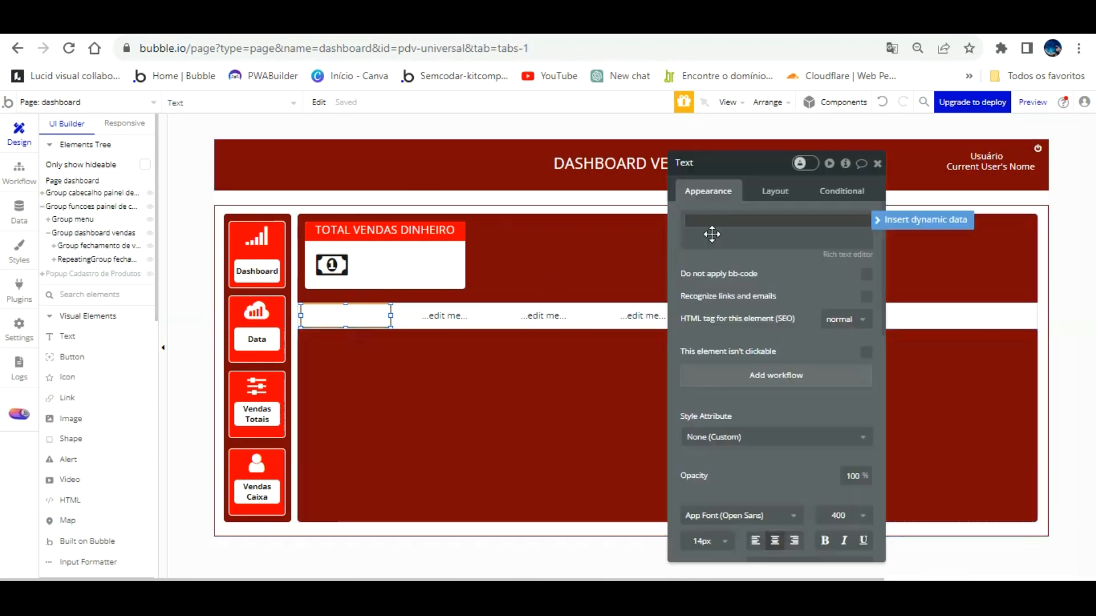
pyautogui.click(833, 228)
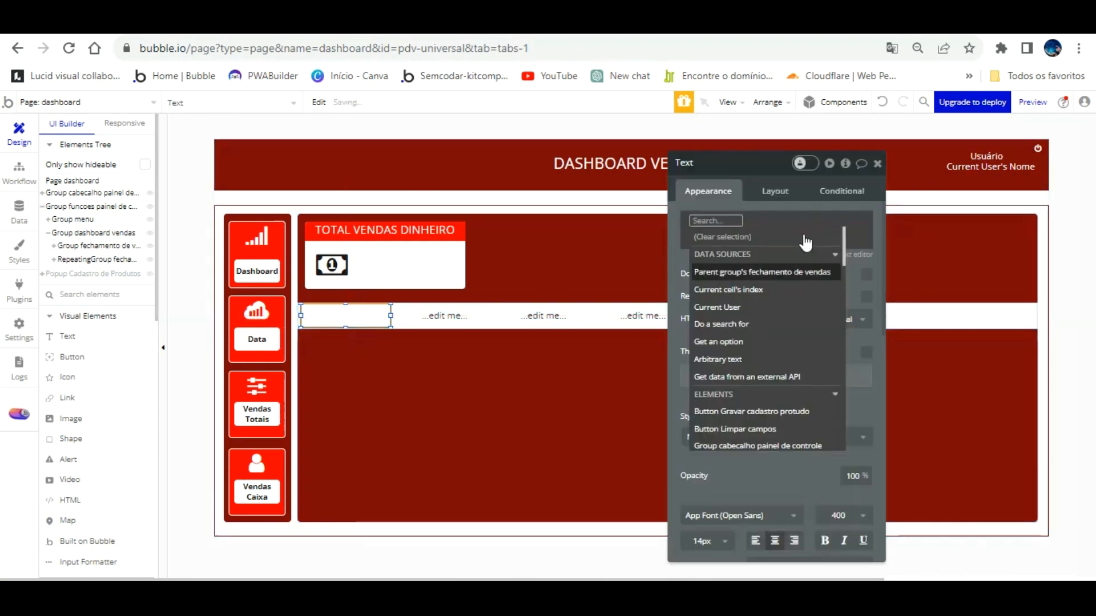
pyautogui.press('Return')
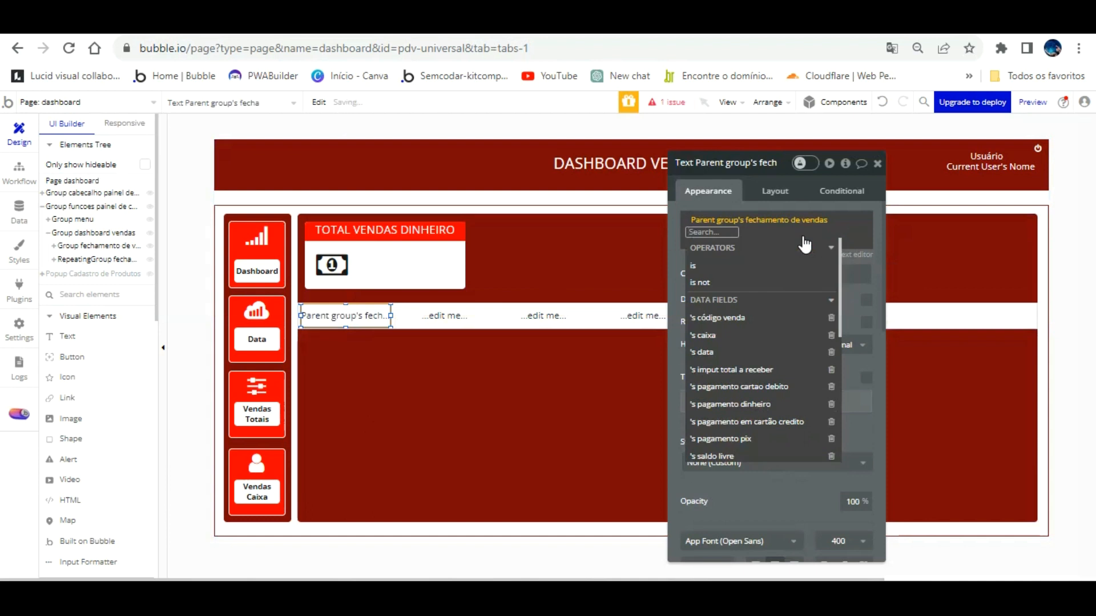
# Show its pagamento dinheiro as Currency: 2 decimals, comma decimal, dot thousands, R$ symbol.
pyautogui.click(790, 402)
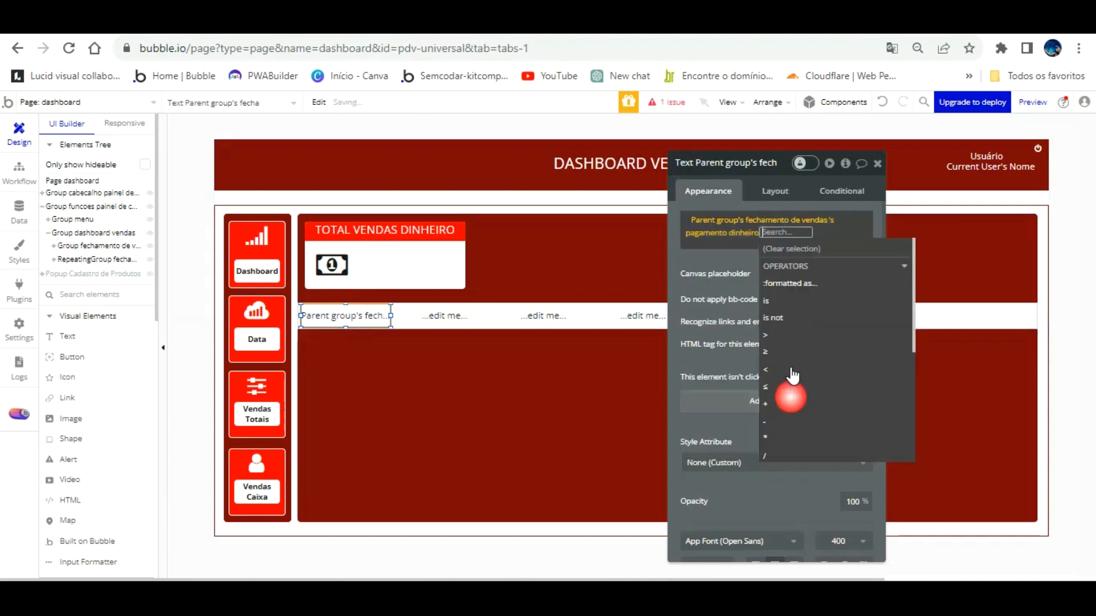
pyautogui.click(797, 282)
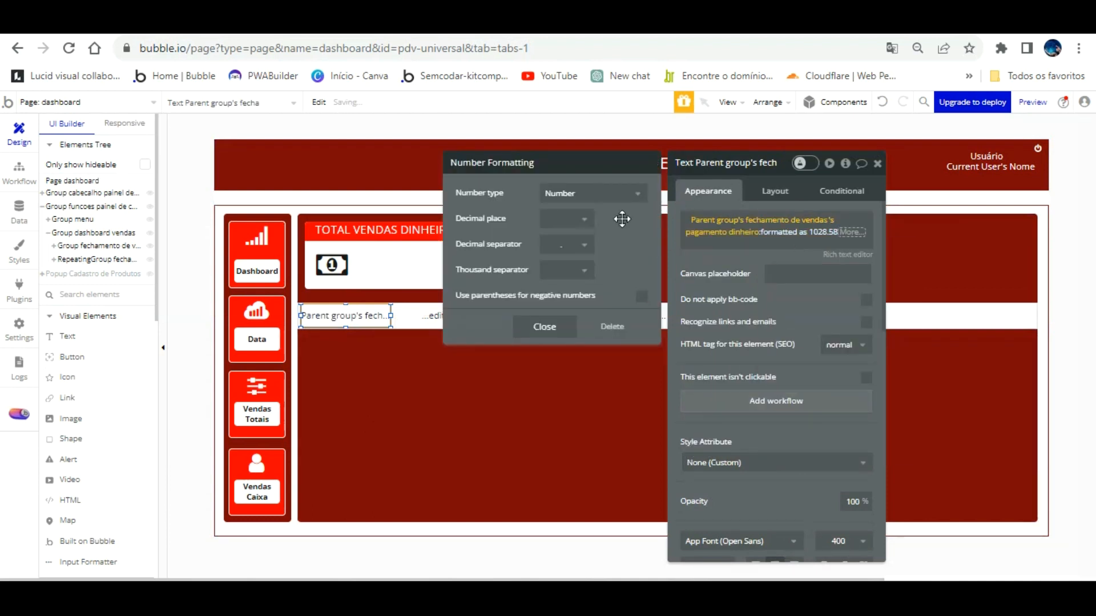
pyautogui.click(597, 193)
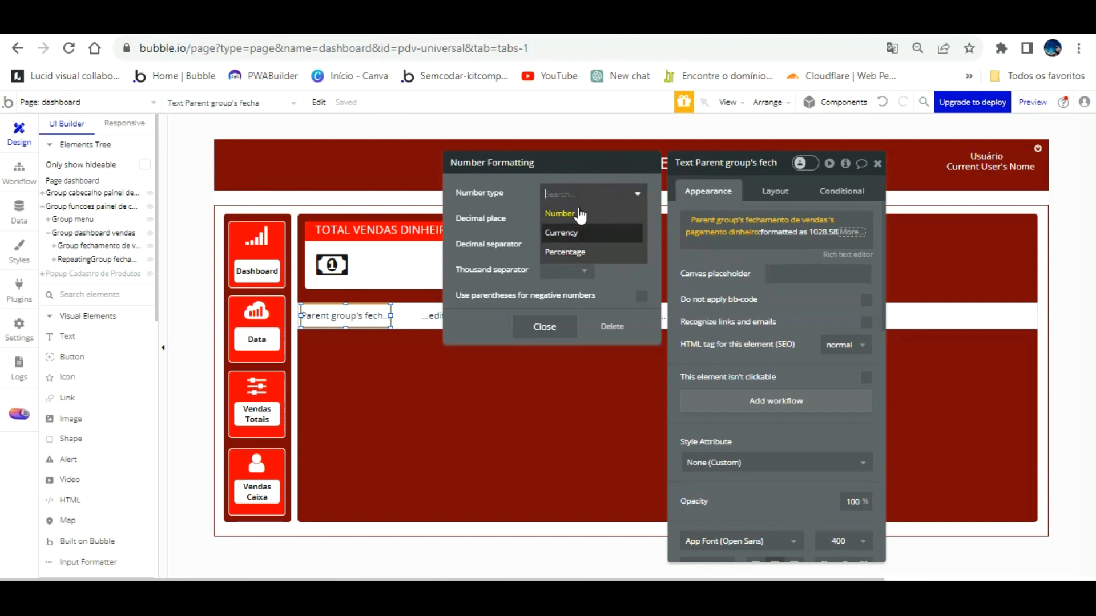
pyautogui.click(578, 231)
pyautogui.click(567, 220)
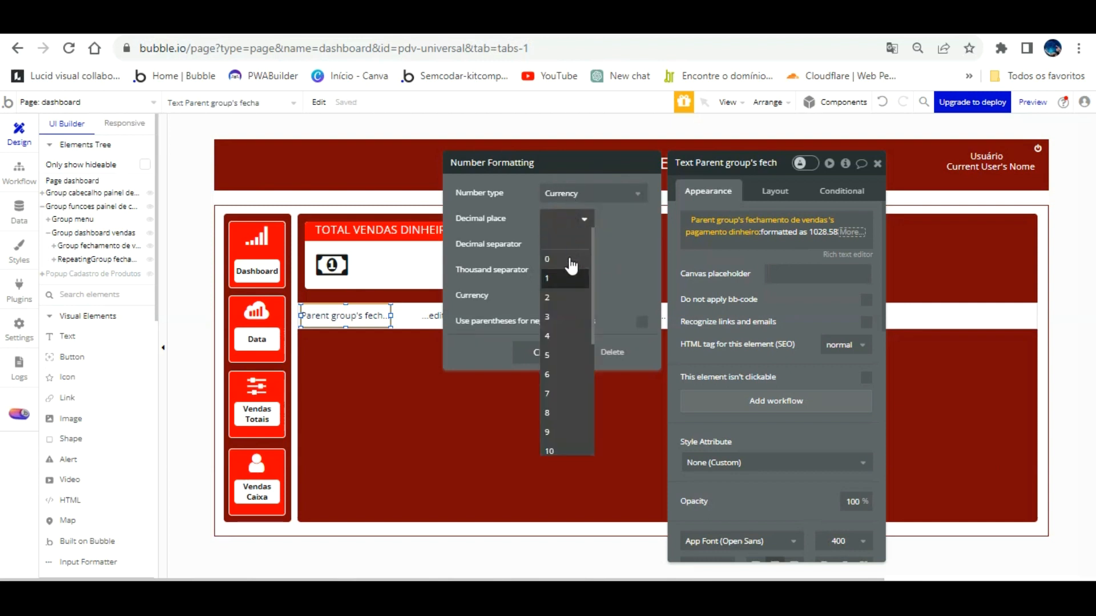
pyautogui.click(566, 297)
pyautogui.click(568, 245)
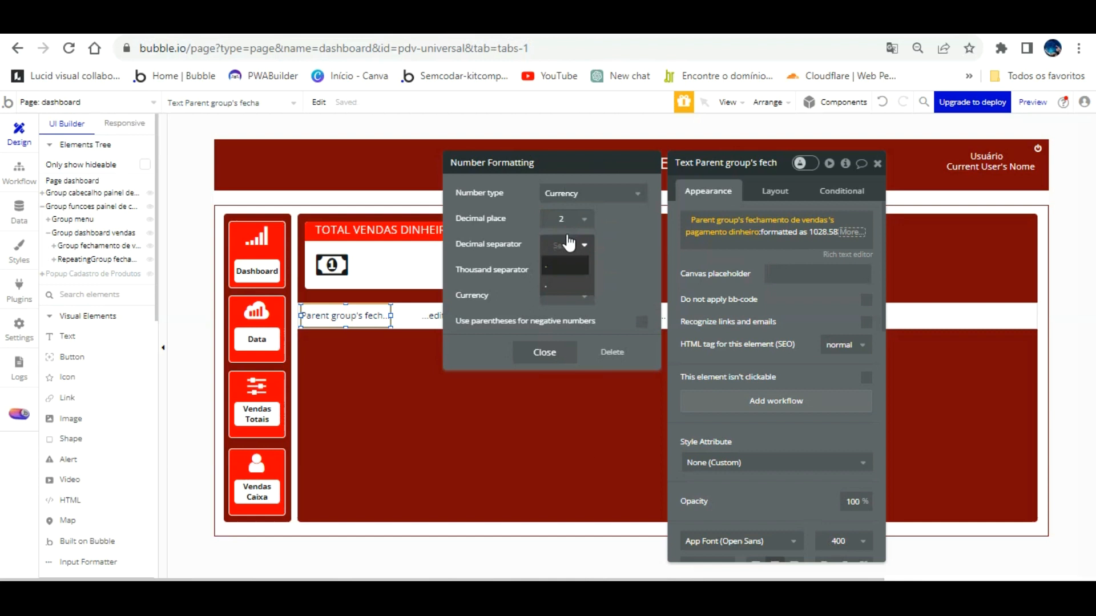
pyautogui.click(563, 285)
pyautogui.click(565, 270)
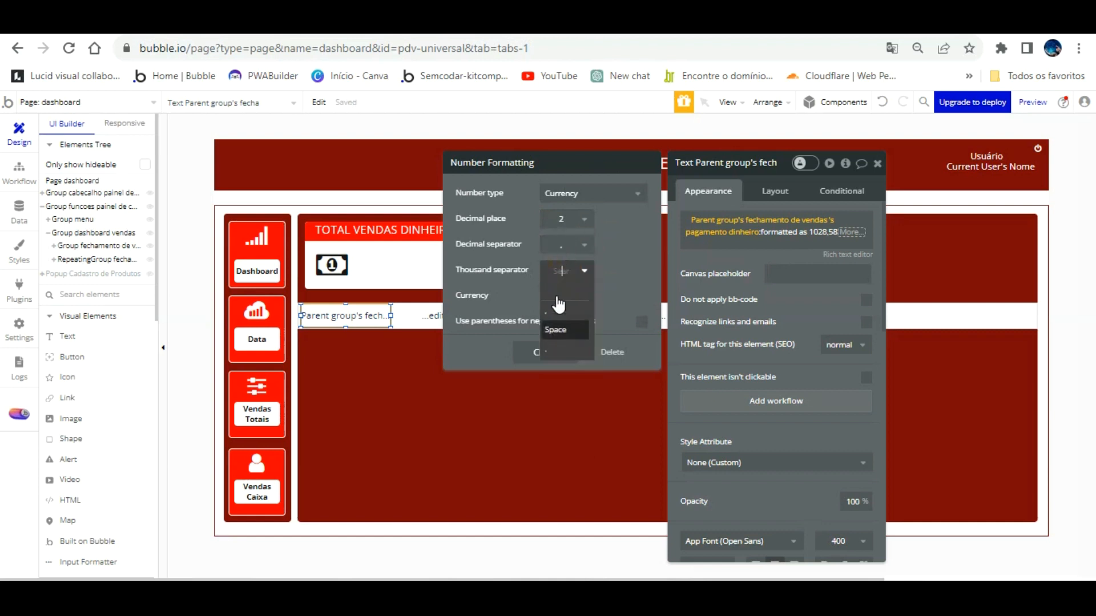
pyautogui.click(558, 313)
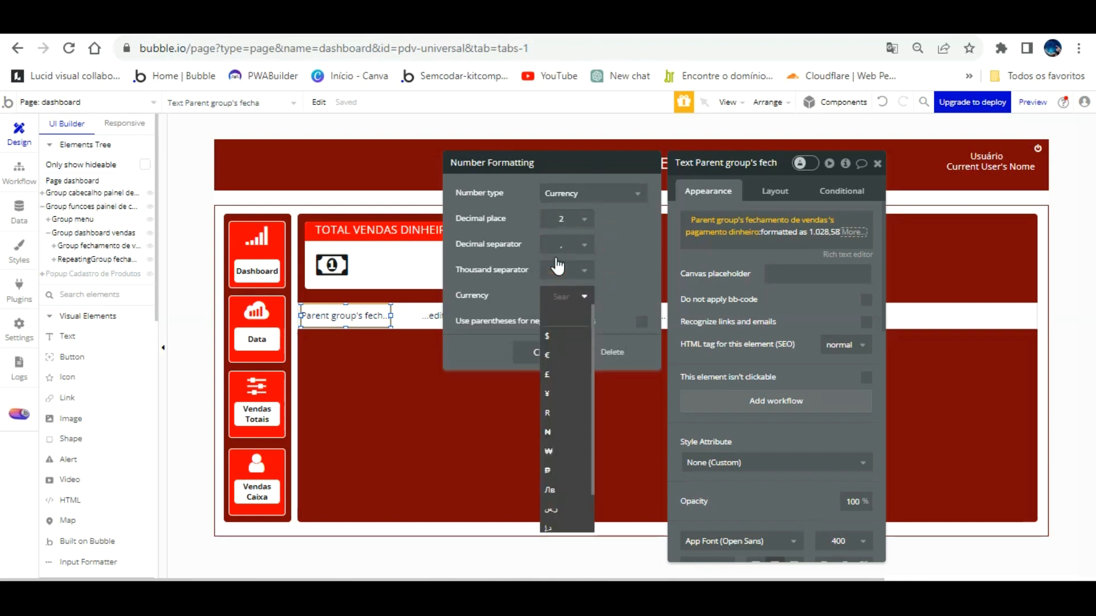
pyautogui.write('R$')
pyautogui.click(602, 288)
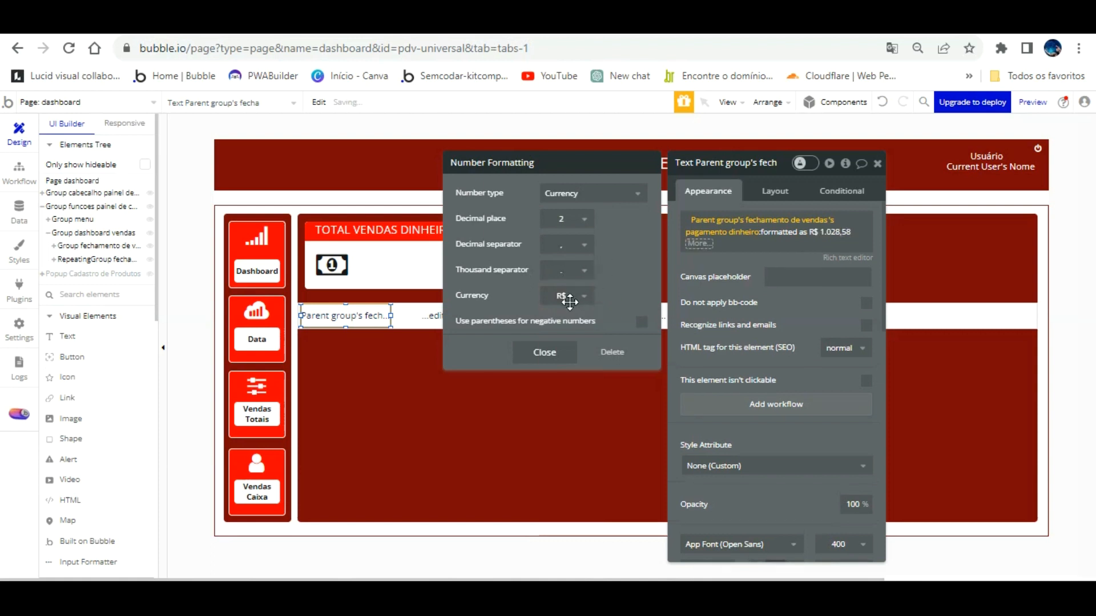
pyautogui.click(544, 352)
pyautogui.click(699, 243)
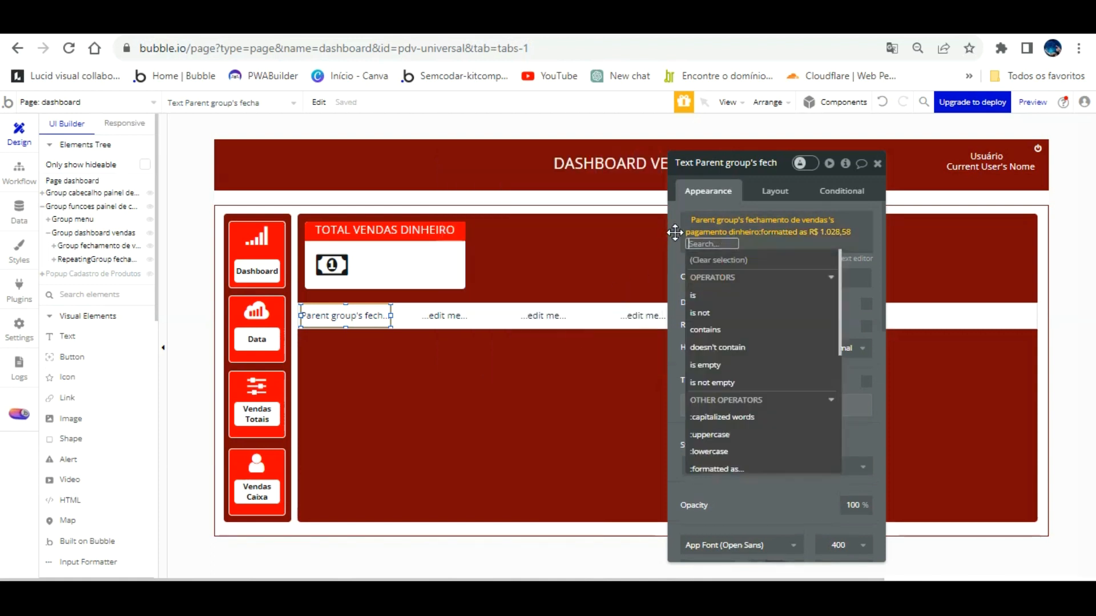
pyautogui.click(674, 262)
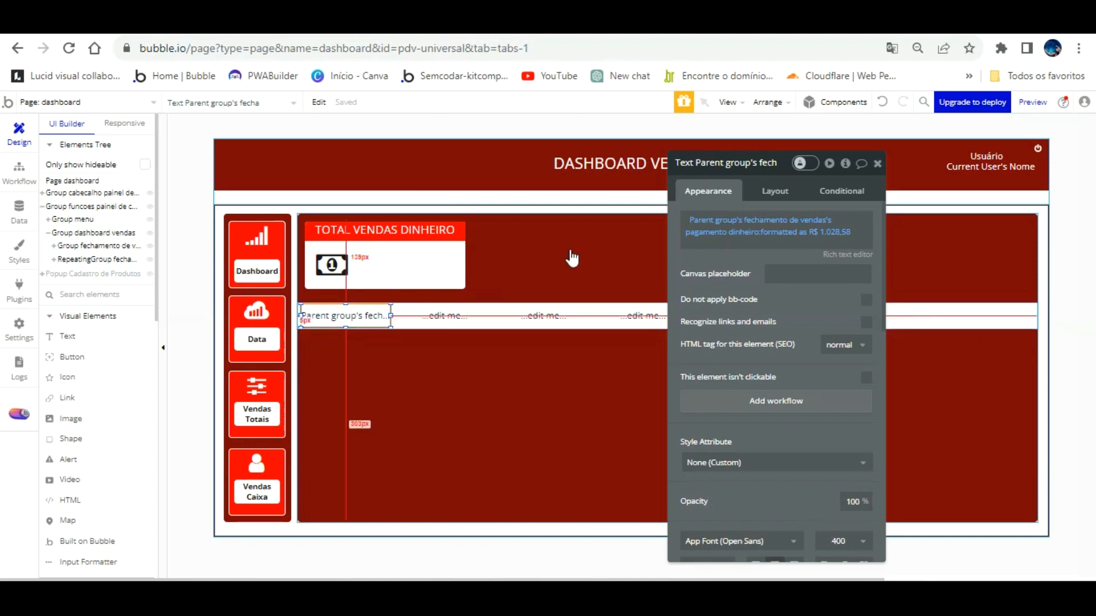
# Delete the placeholder wording from the second text in the payment row.
pyautogui.rightClick(745, 221)
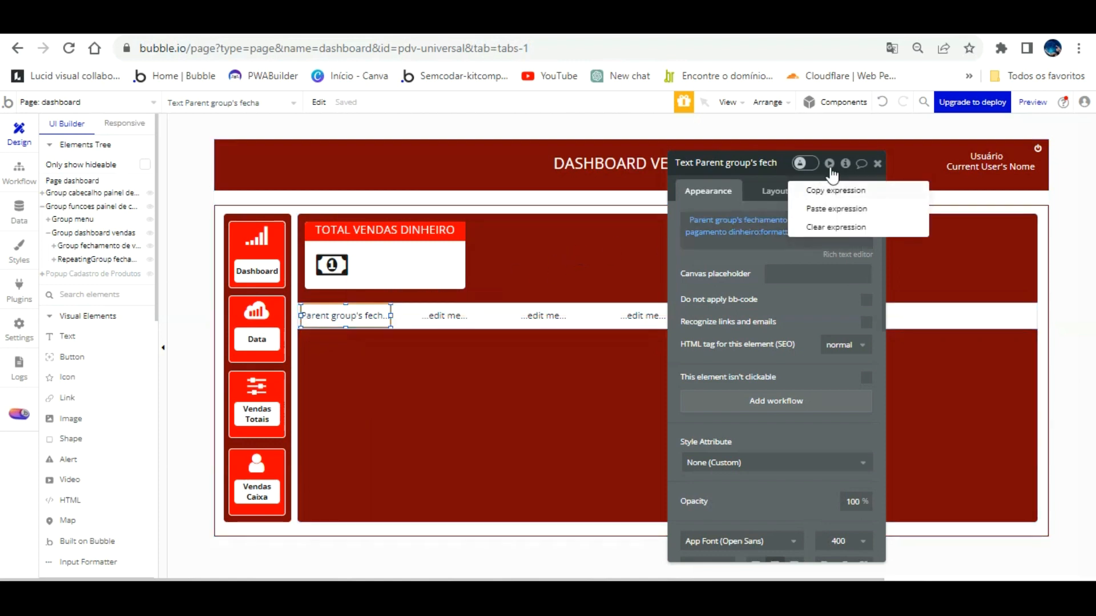
pyautogui.click(445, 315)
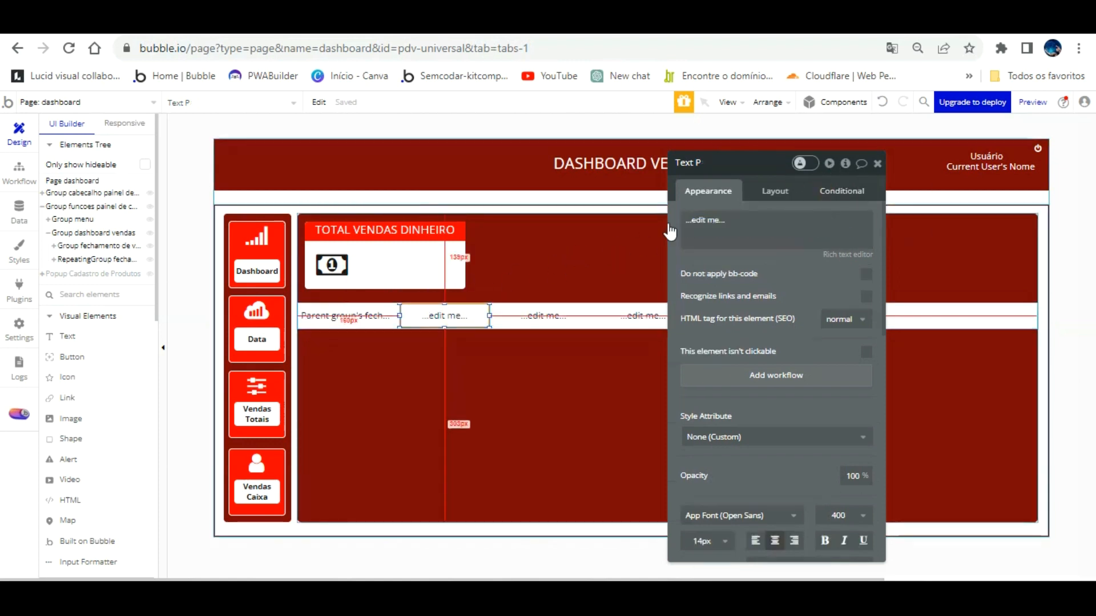
pyautogui.click(800, 164)
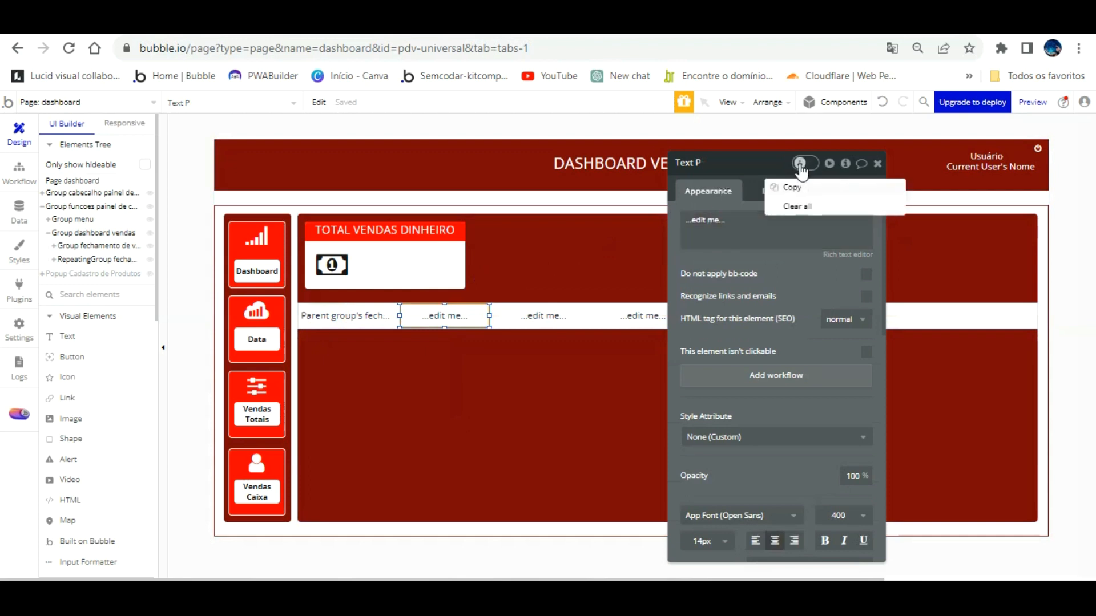
pyautogui.click(790, 188)
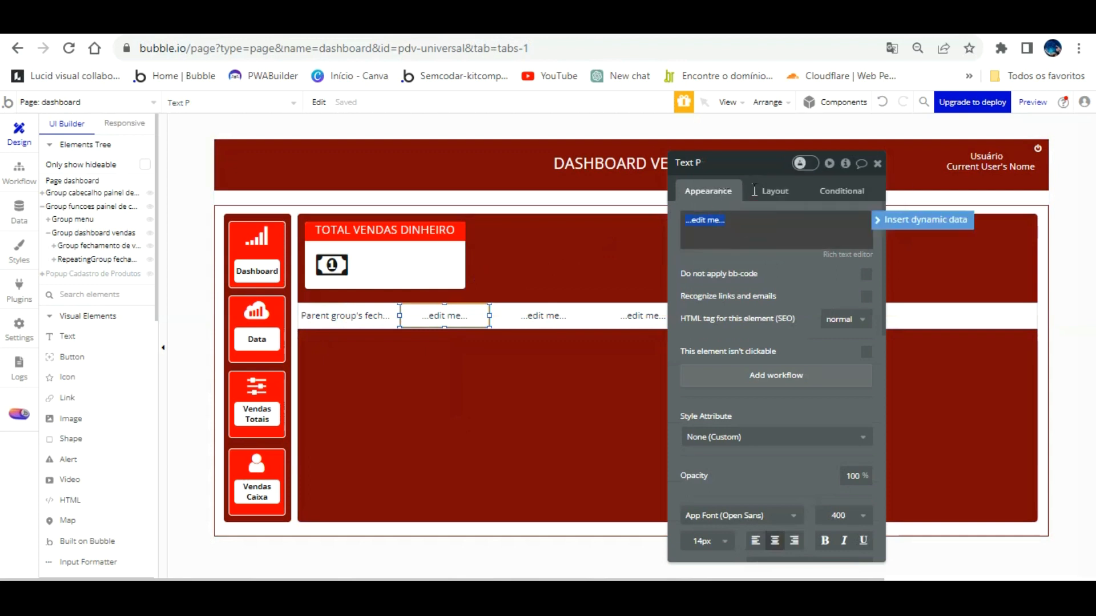
pyautogui.press('BackSpace')
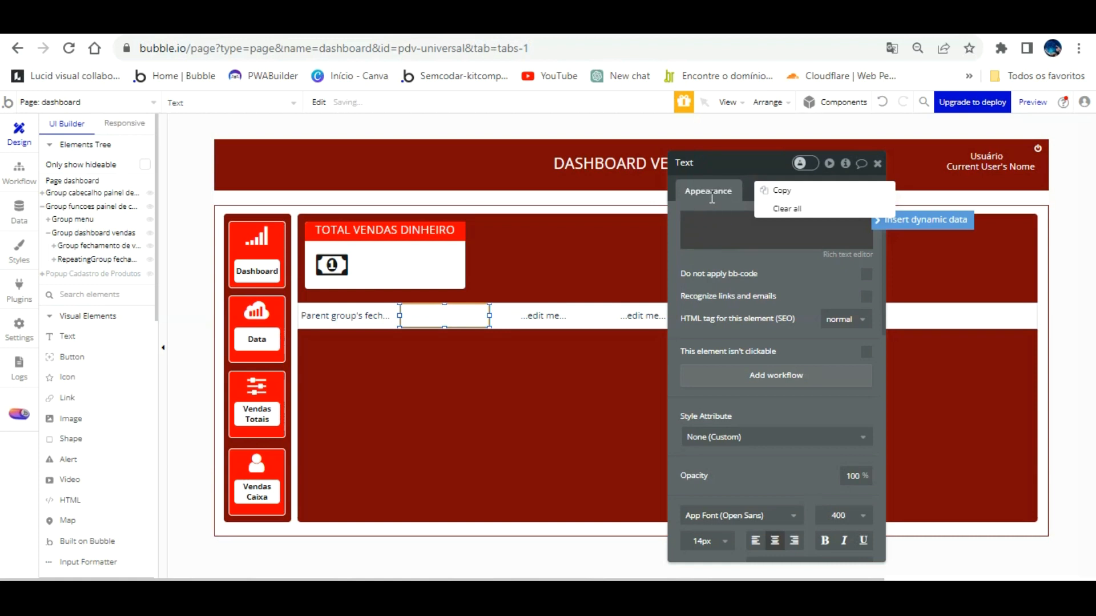
# Copy the cash total expression from the first payment text.
pyautogui.click(353, 314)
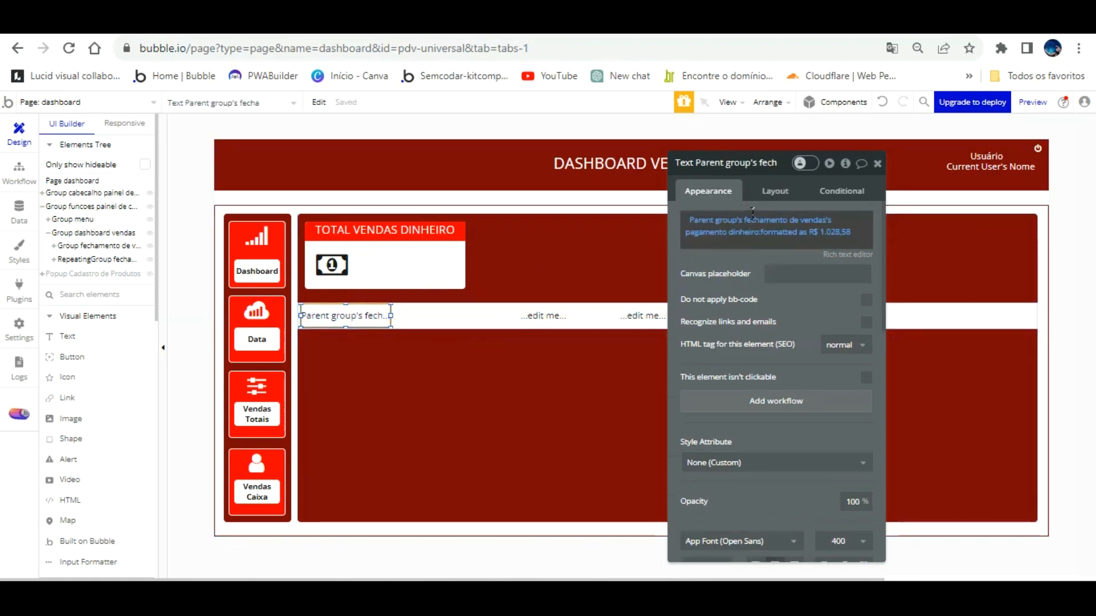
pyautogui.rightClick(759, 216)
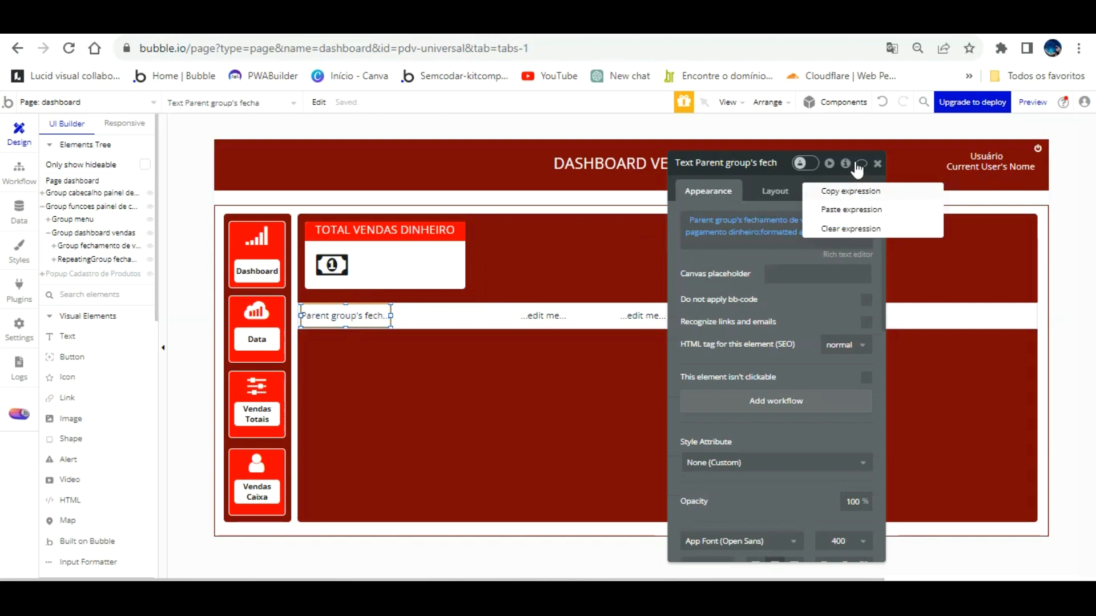
pyautogui.click(853, 191)
pyautogui.click(456, 311)
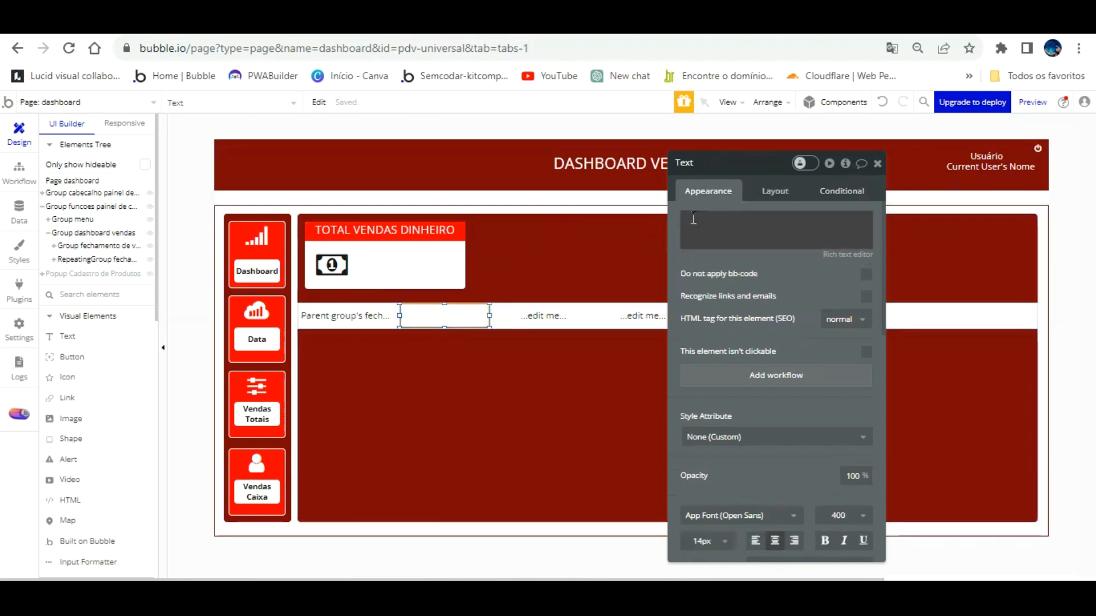
pyautogui.click(699, 220)
pyautogui.moveTo(760, 191)
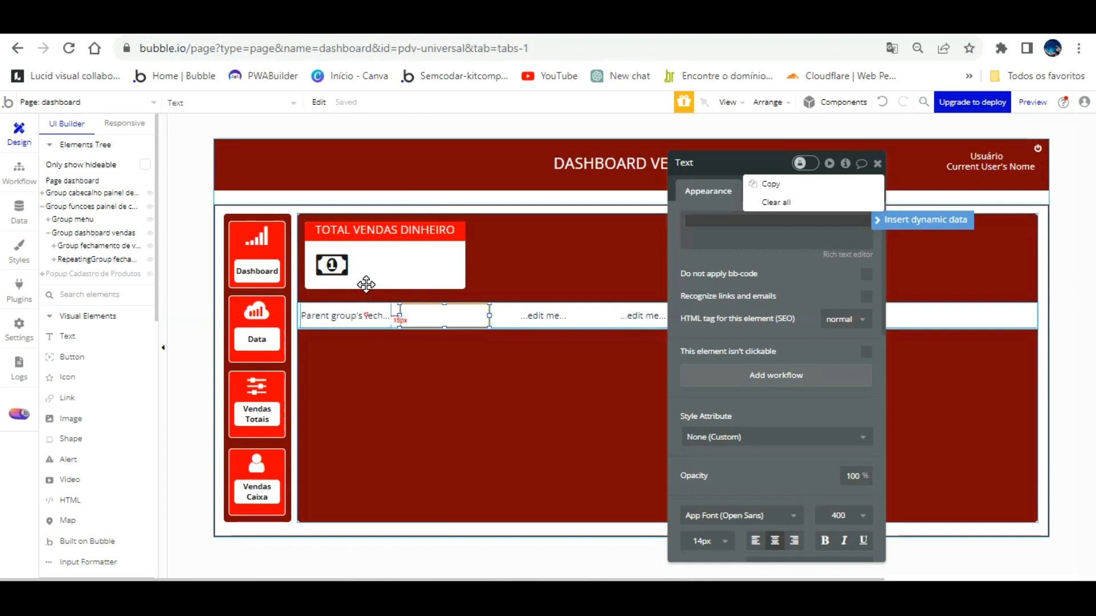
pyautogui.click(367, 315)
pyautogui.rightClick(727, 219)
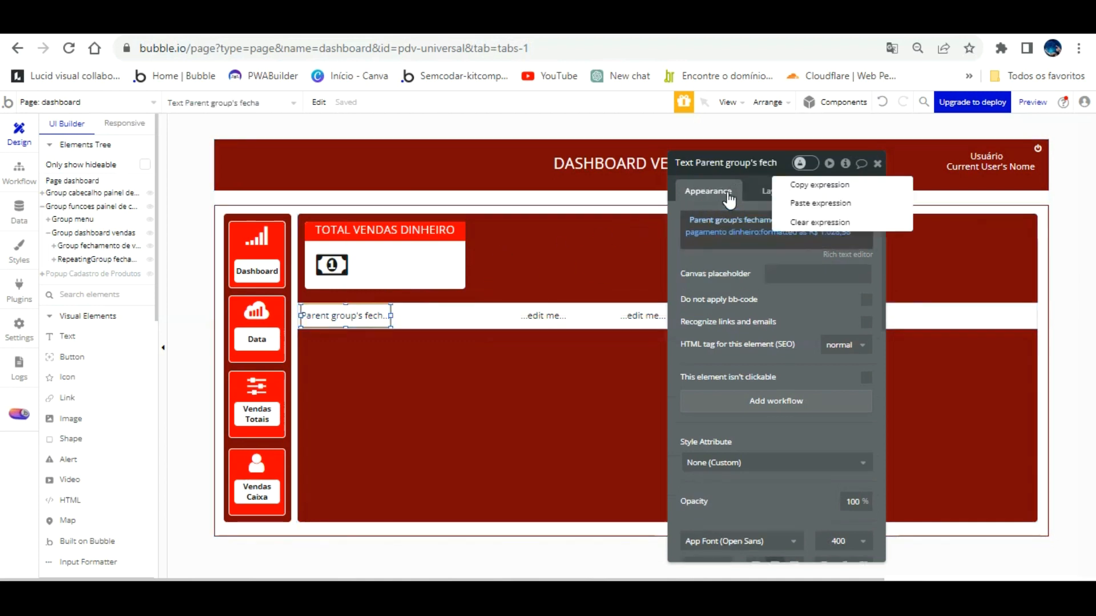
pyautogui.click(860, 206)
pyautogui.rightClick(862, 206)
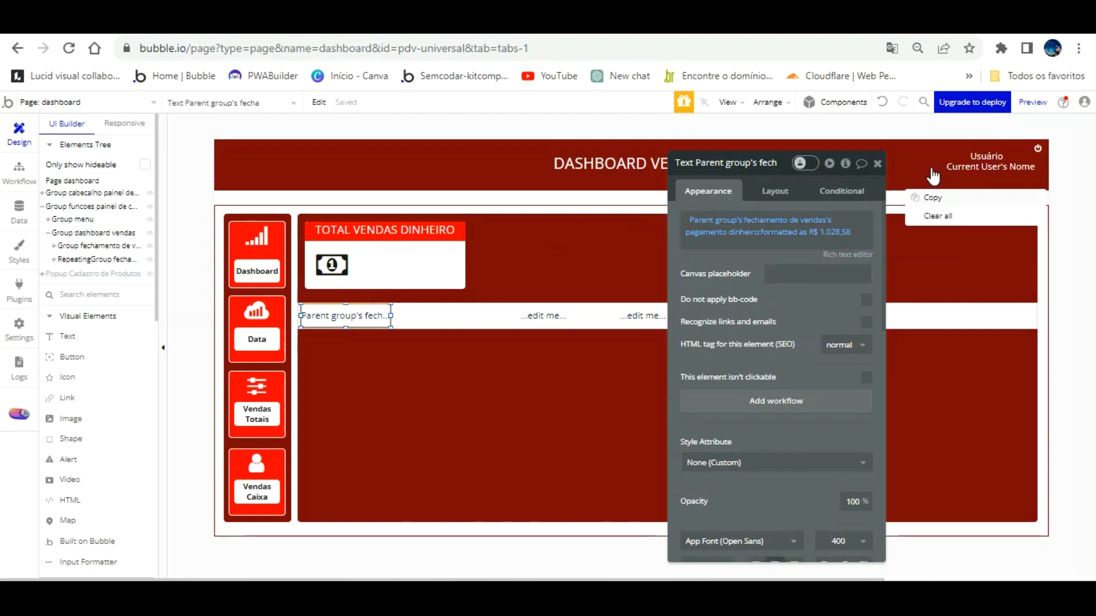
# Paste the expression into the second text and switch its field to credit card payment.
pyautogui.click(436, 315)
pyautogui.rightClick(702, 229)
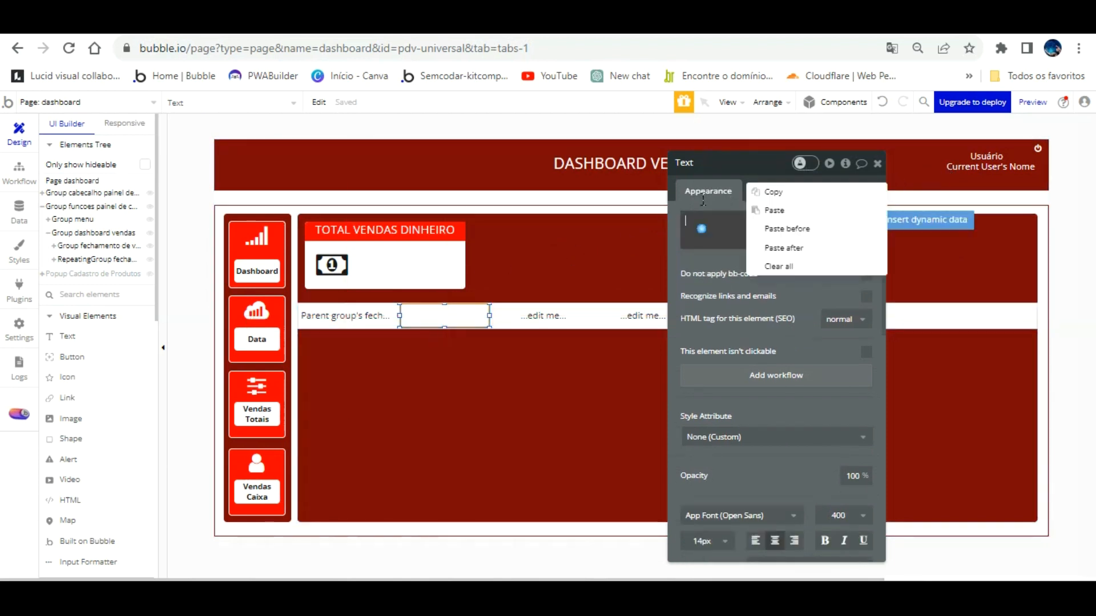
pyautogui.click(774, 210)
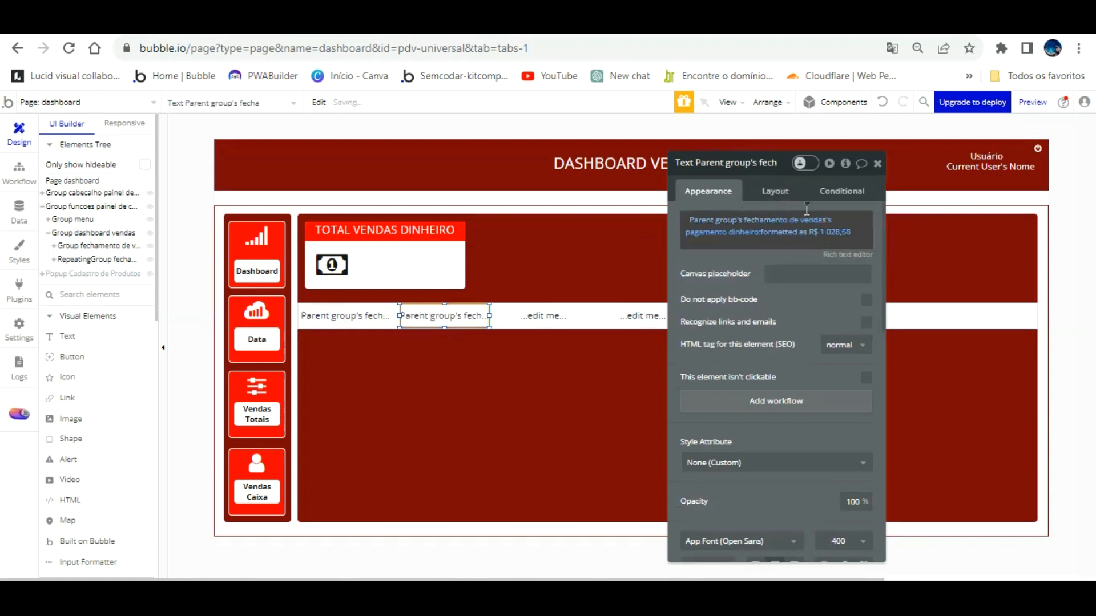
pyautogui.click(736, 228)
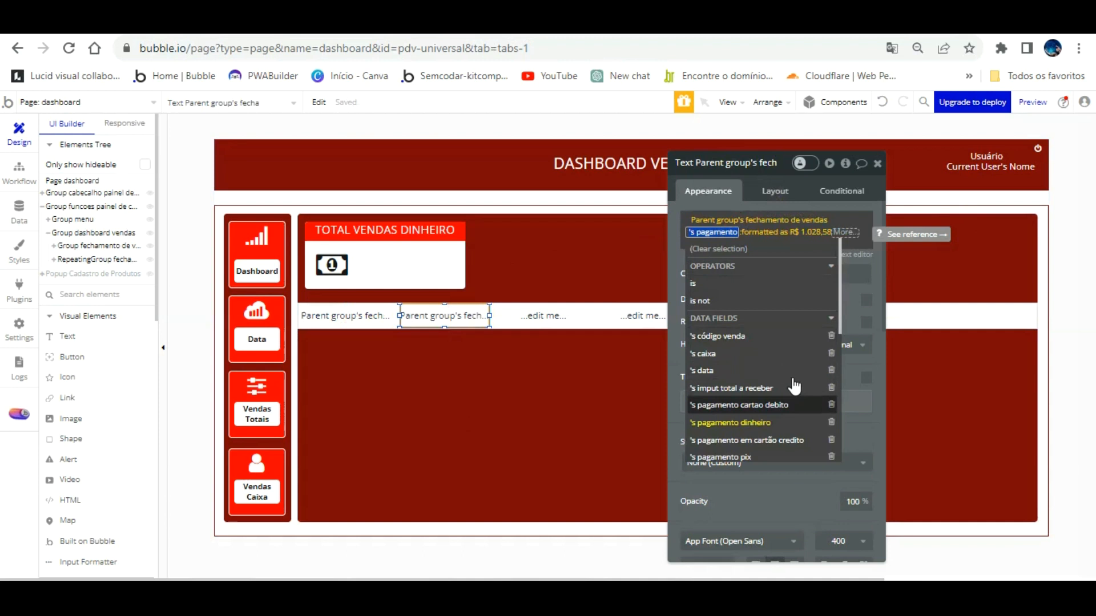
pyautogui.click(794, 416)
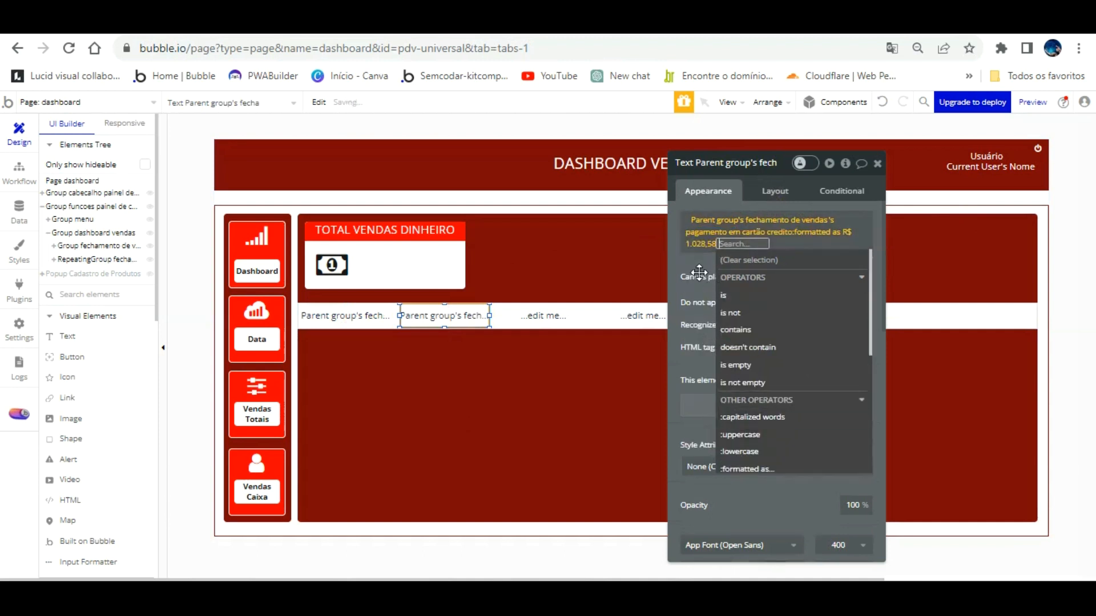
pyautogui.click(678, 236)
# Paste the expression into the third text and switch its field to debit card payment.
pyautogui.click(543, 315)
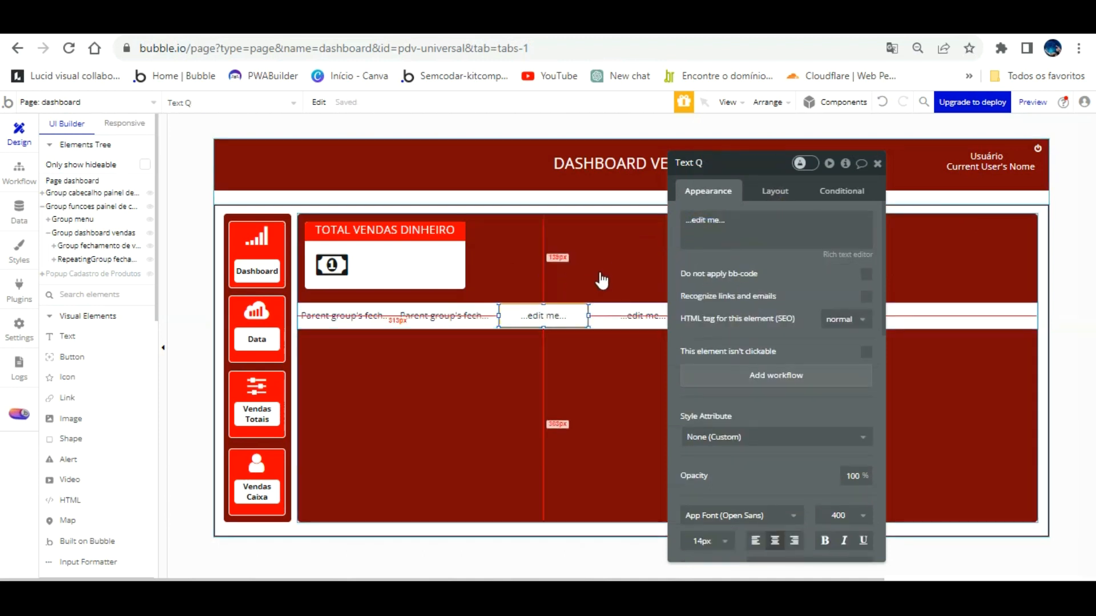
pyautogui.rightClick(745, 226)
pyautogui.click(796, 208)
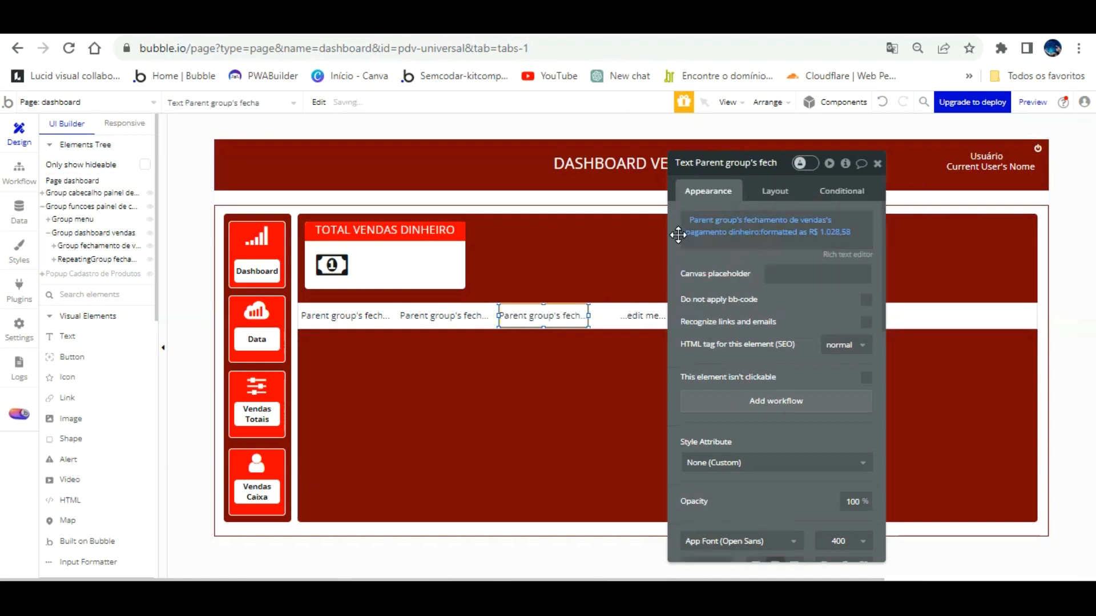
pyautogui.click(745, 230)
pyautogui.click(788, 405)
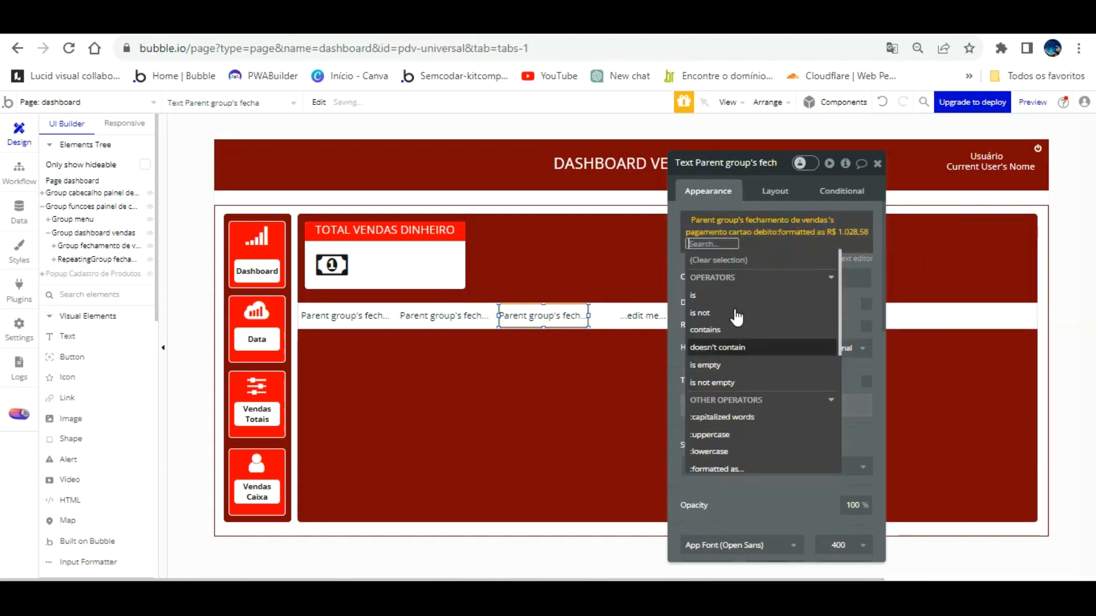
pyautogui.click(678, 234)
# Paste the expression into the fourth text and switch its field to pix payment.
pyautogui.moveTo(686, 231); pyautogui.dragTo(835, 278)
pyautogui.click(639, 314)
pyautogui.rightClick(876, 264)
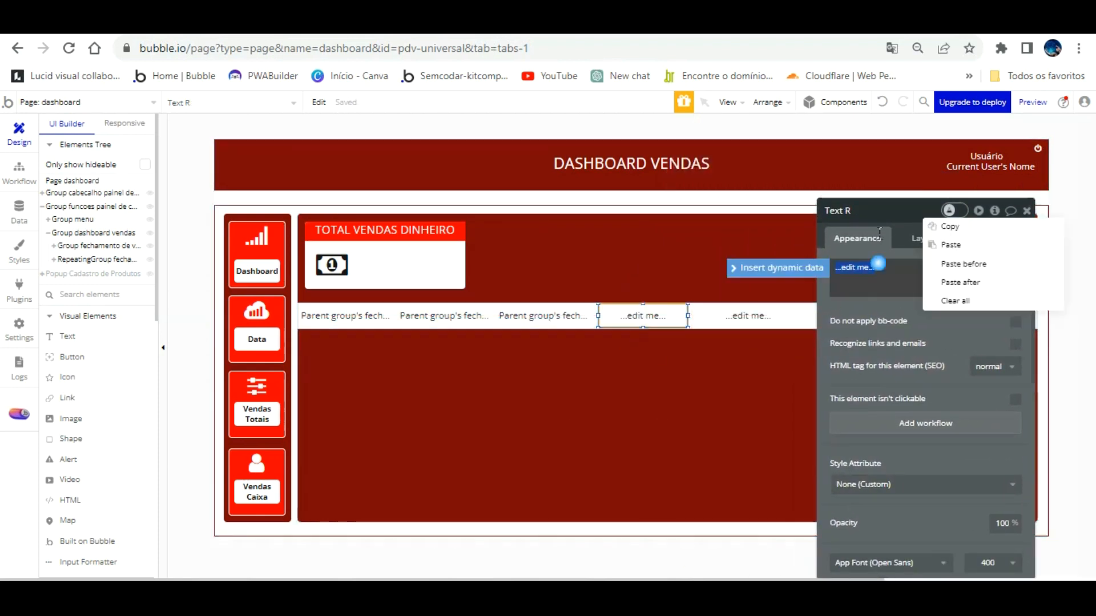
pyautogui.click(954, 227)
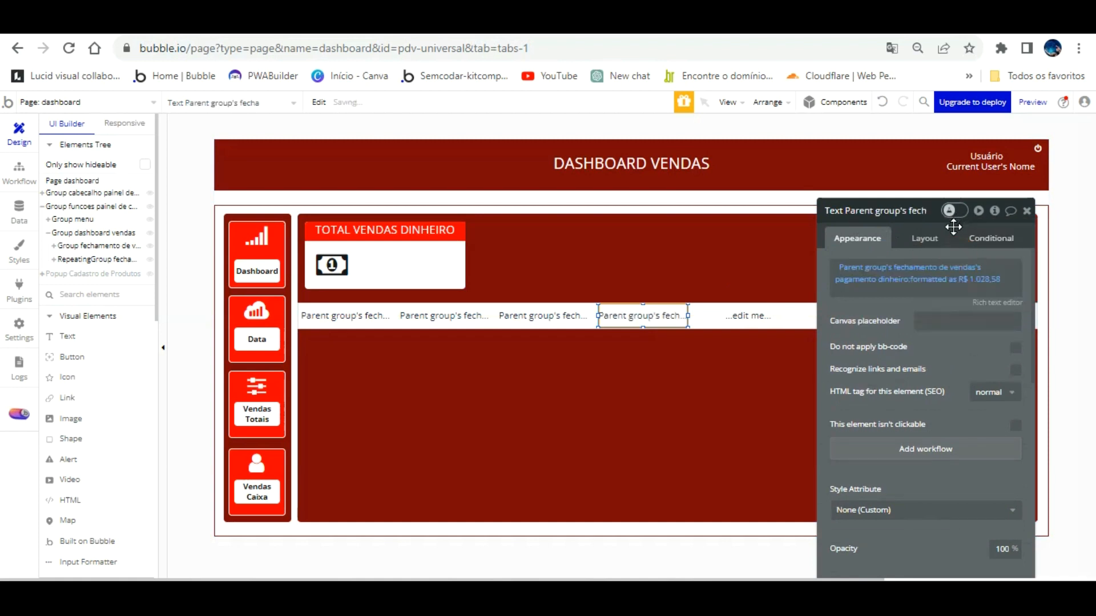
pyautogui.click(890, 267)
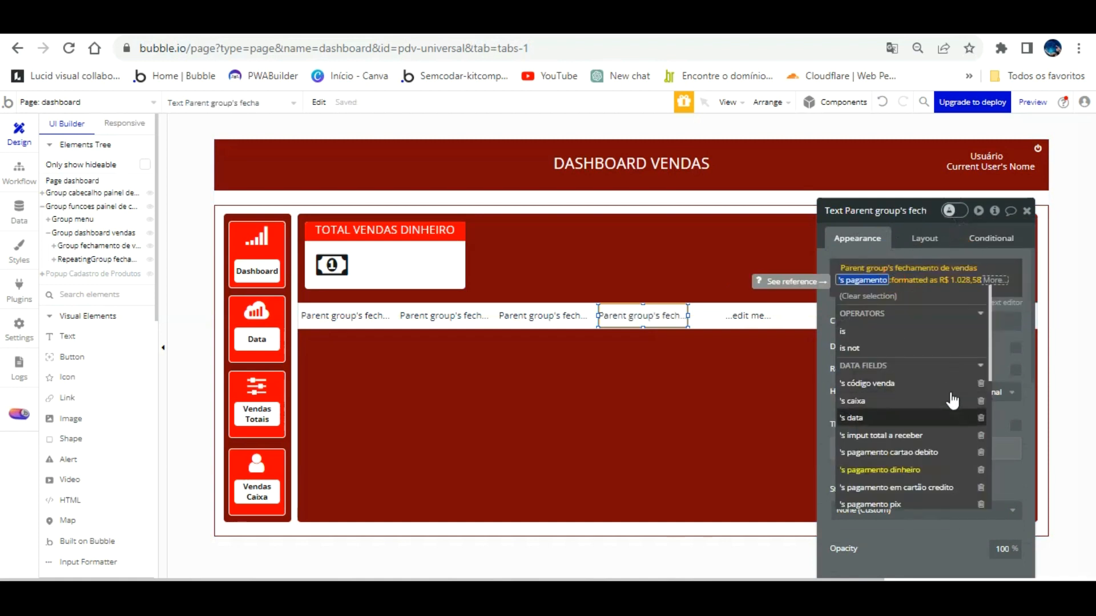
pyautogui.scroll(-3, 952, 401)
pyautogui.click(925, 425)
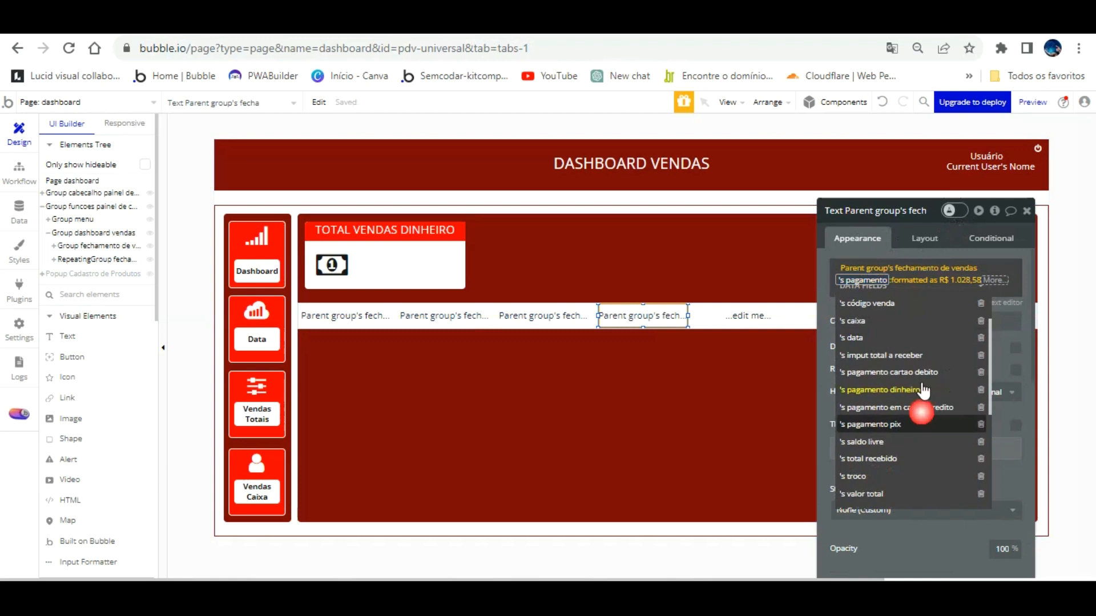
pyautogui.click(826, 236)
# Move the properties panel to the right edge and select the fifth row text.
pyautogui.moveTo(826, 236); pyautogui.dragTo(71, 186)
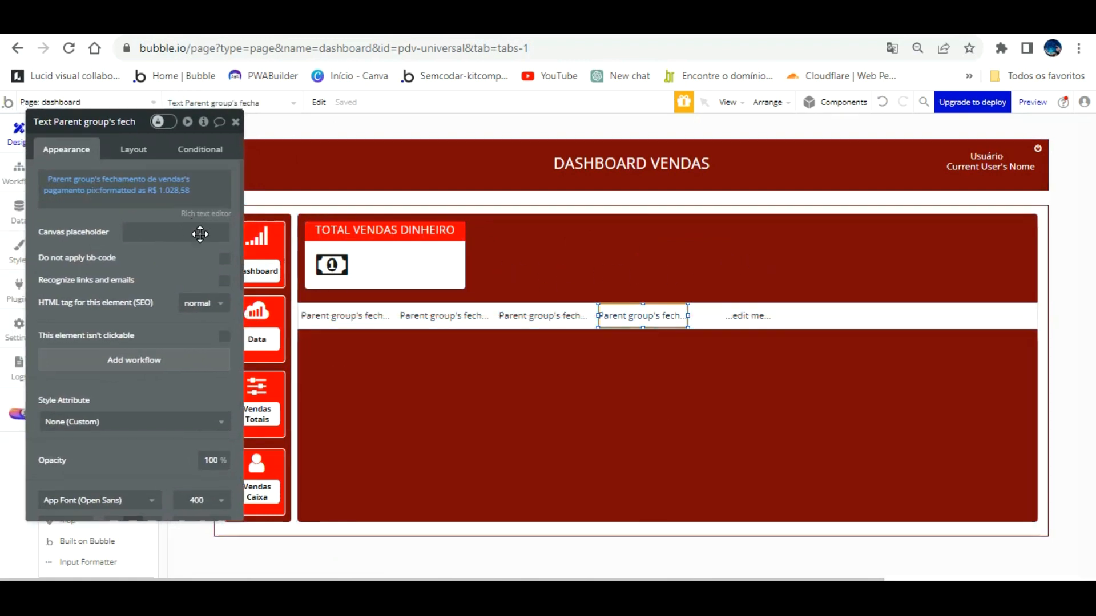
pyautogui.moveTo(200, 235); pyautogui.dragTo(765, 269)
pyautogui.moveTo(829, 248); pyautogui.dragTo(1007, 261)
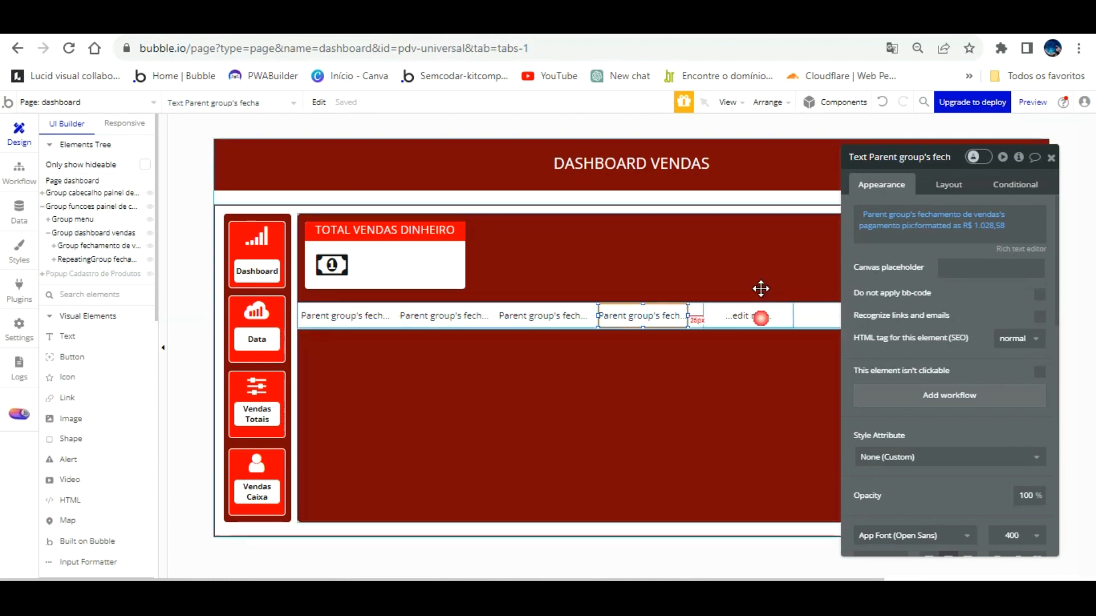
pyautogui.click(760, 318)
# Paste the payment-total expression into the fifth row text.
pyautogui.rightClick(908, 214)
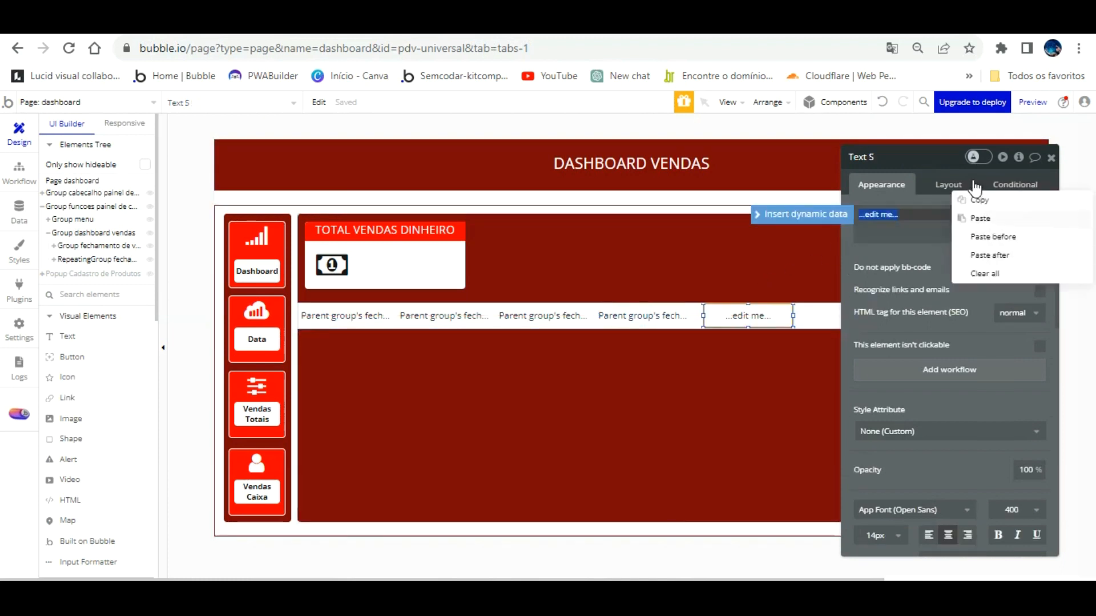
pyautogui.click(980, 218)
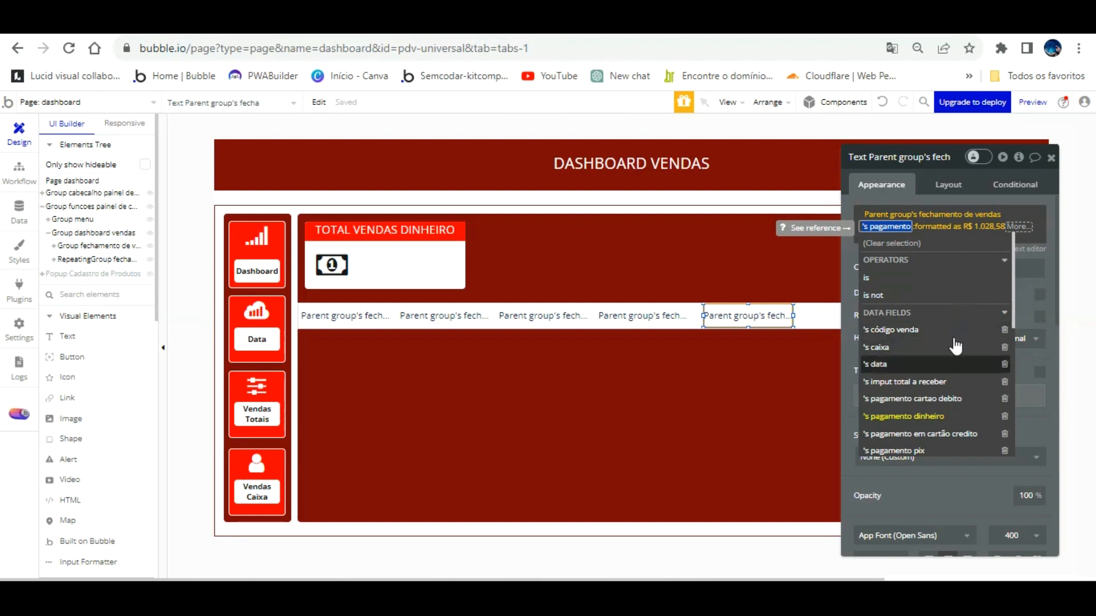
pyautogui.scroll(-2, 957, 354)
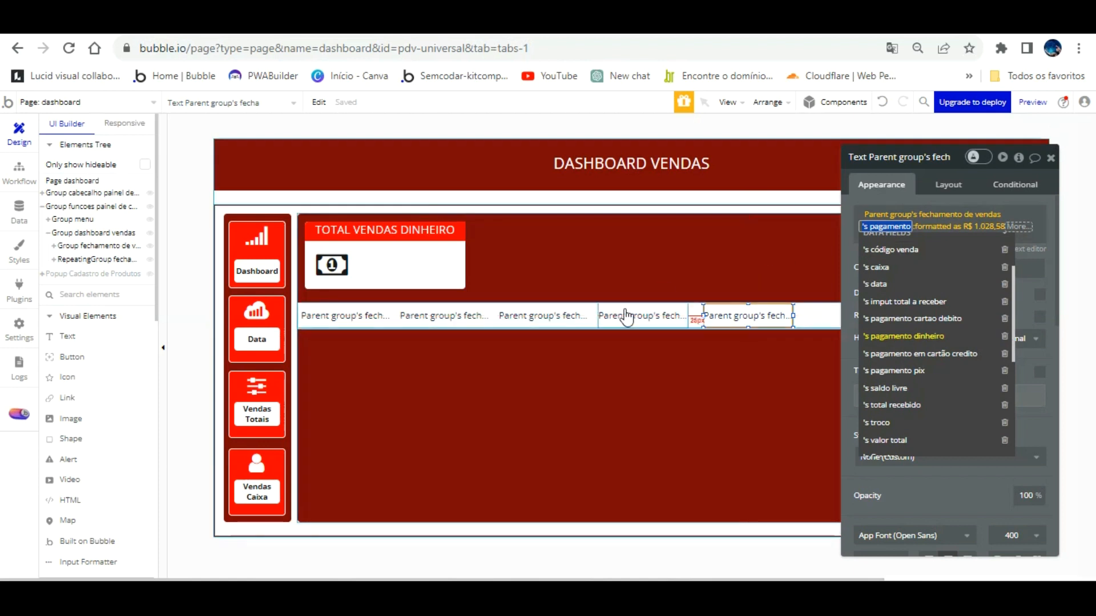
# Verify the row texts show pix, debit card, credit card and cash payment fields.
pyautogui.click(634, 291)
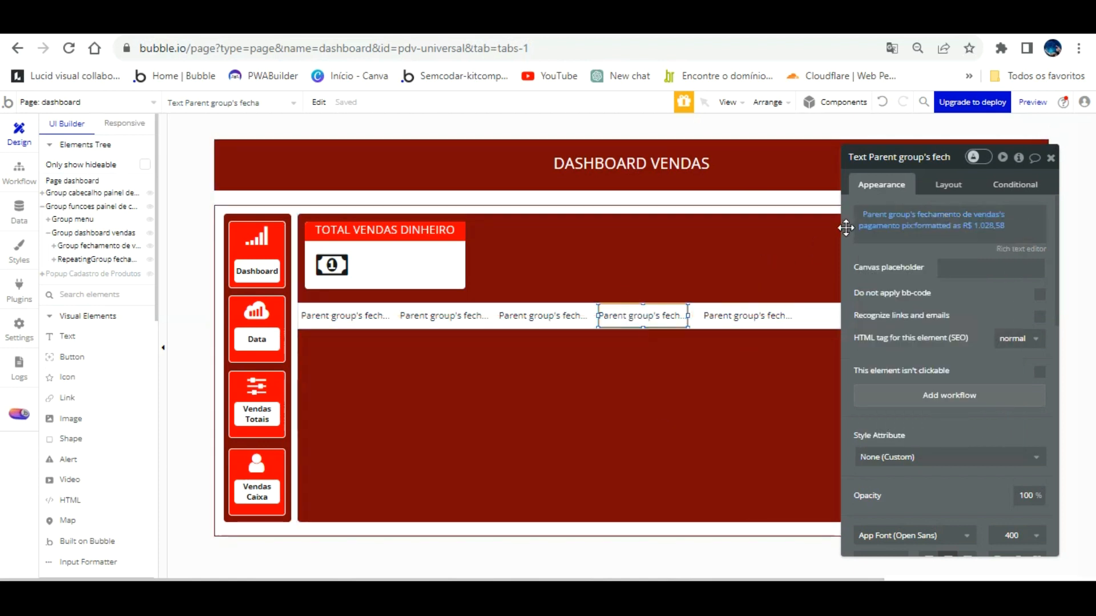
pyautogui.click(542, 315)
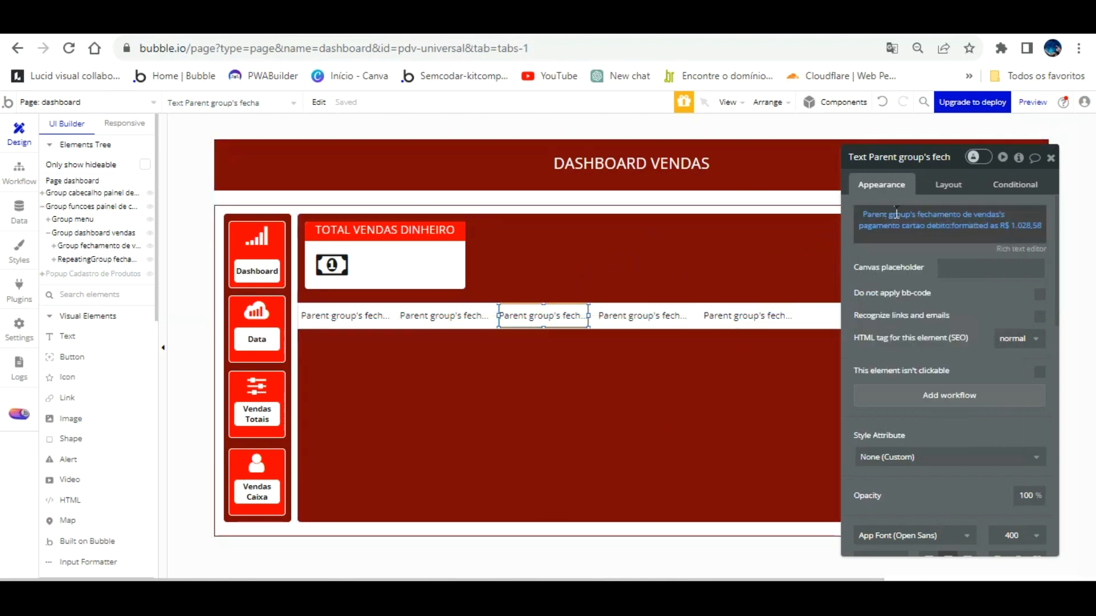
pyautogui.click(447, 314)
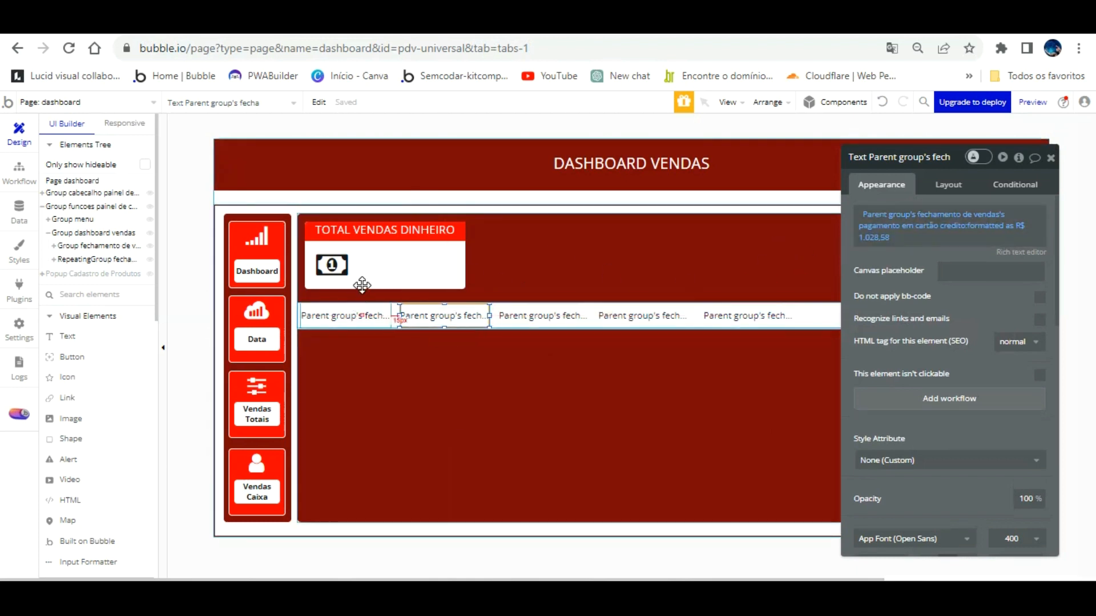
pyautogui.click(354, 316)
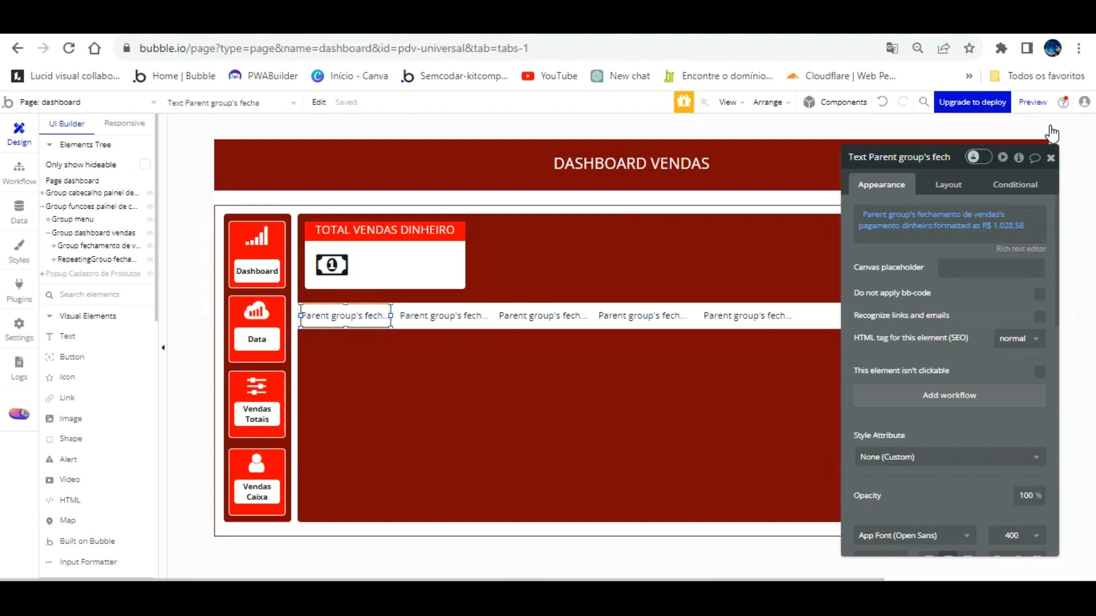
pyautogui.click(1050, 158)
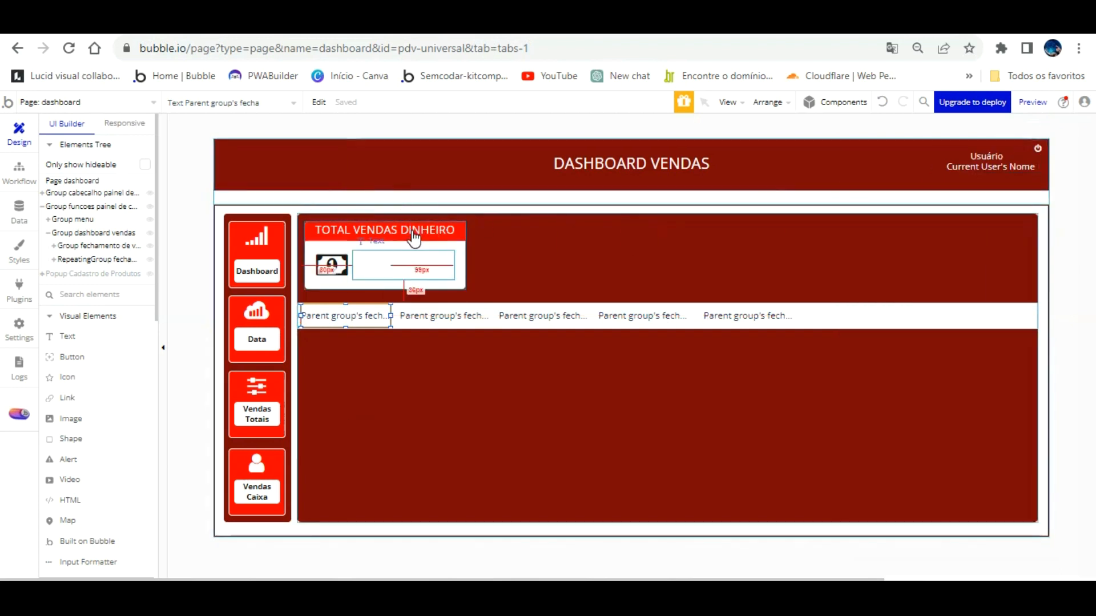
pyautogui.click(411, 261)
# Set the card text to the sales-closings repeating group's list of pagamento dinheiro, summed.
pyautogui.doubleClick(411, 261)
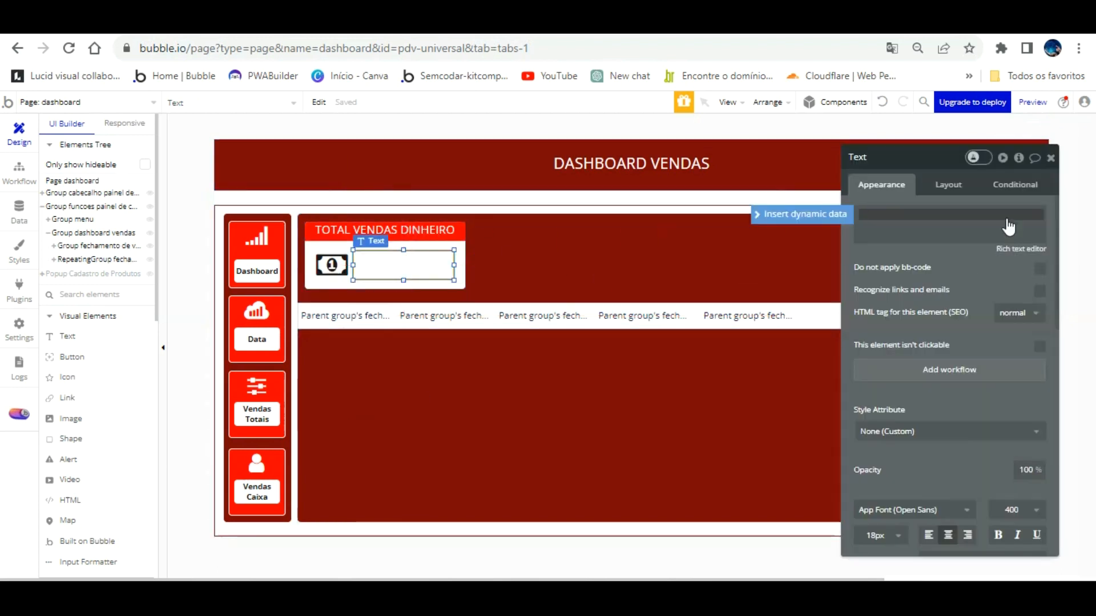
pyautogui.click(856, 231)
pyautogui.scroll(-10, 924, 331)
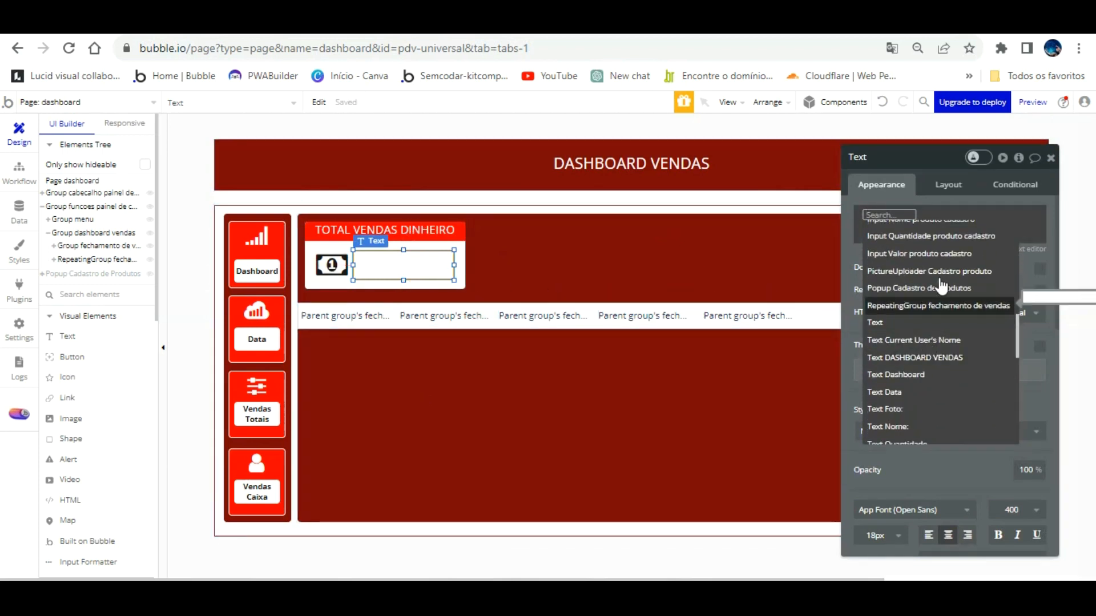
pyautogui.click(936, 305)
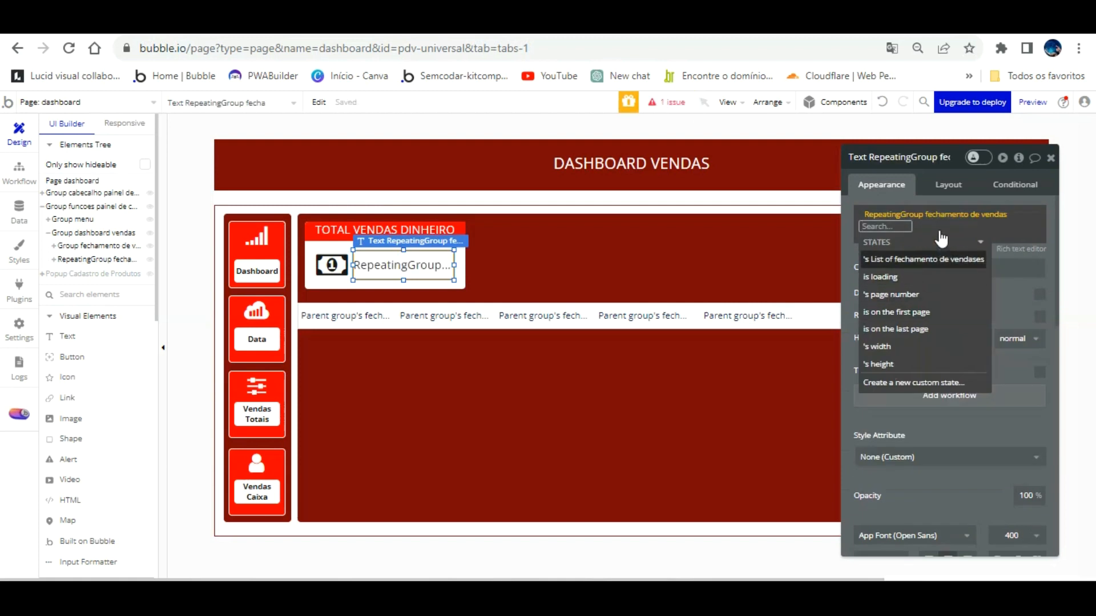
pyautogui.click(939, 260)
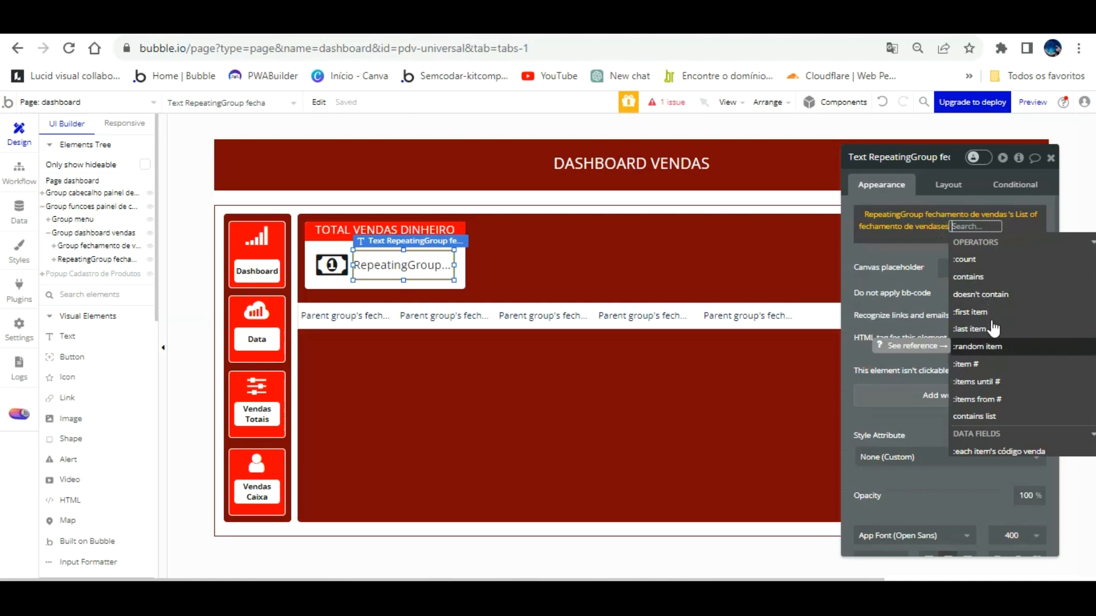
pyautogui.scroll(-3, 994, 329)
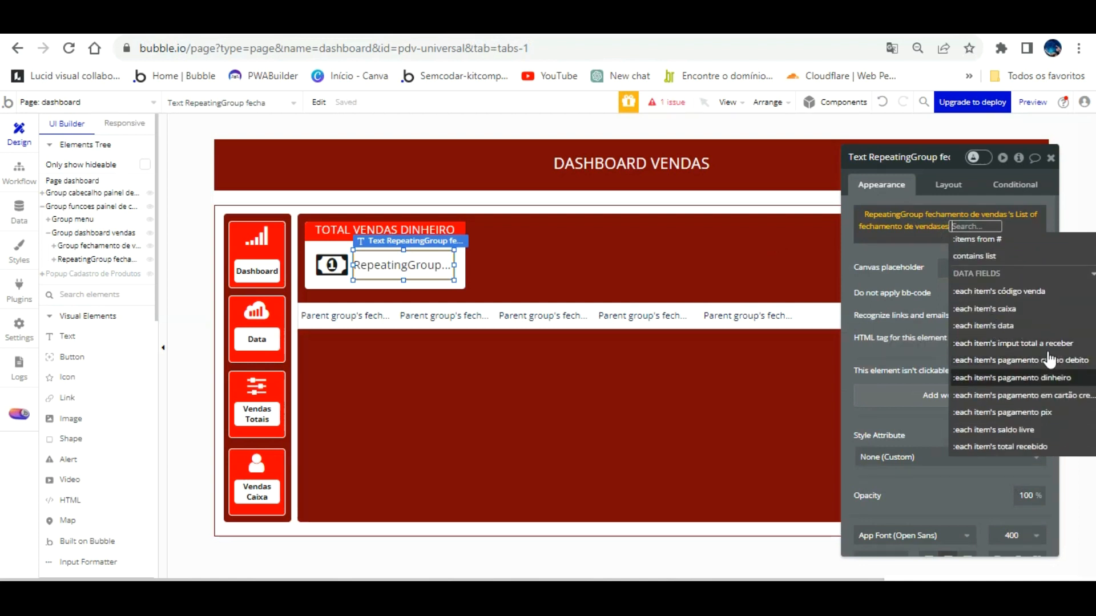
pyautogui.click(1048, 378)
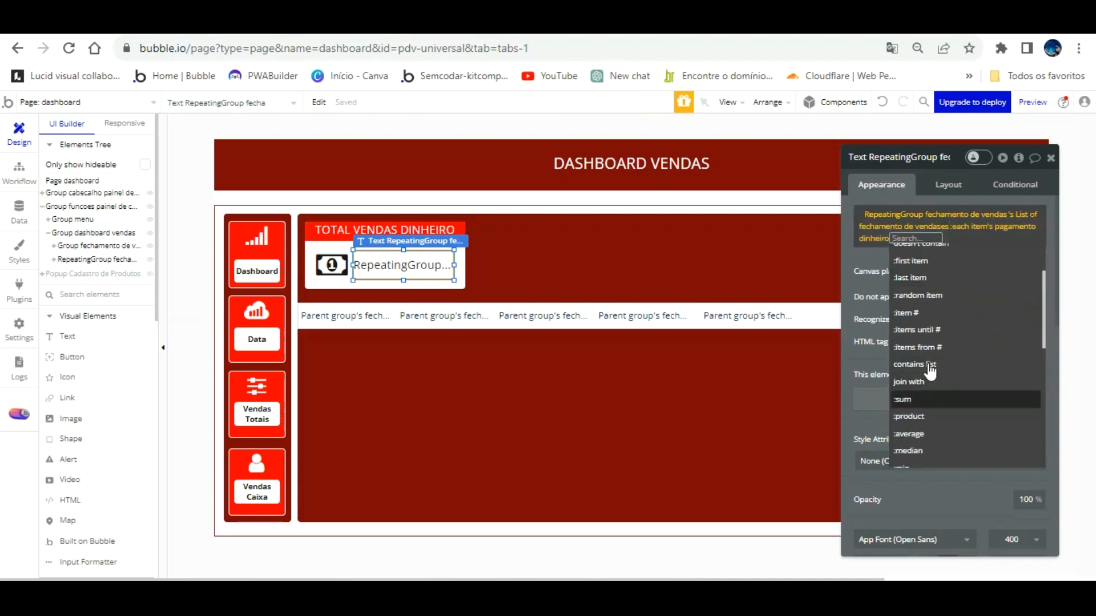
pyautogui.click(928, 399)
# Format the sum as Currency with 2 decimals, comma decimal, dot thousands and R$ symbol.
pyautogui.click(939, 289)
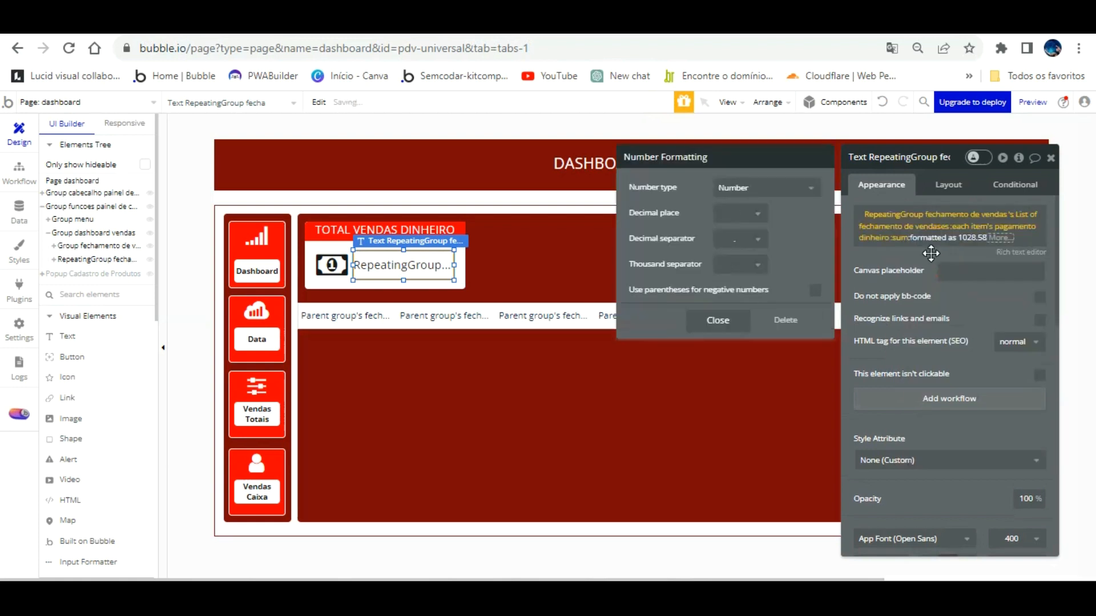
pyautogui.click(765, 192)
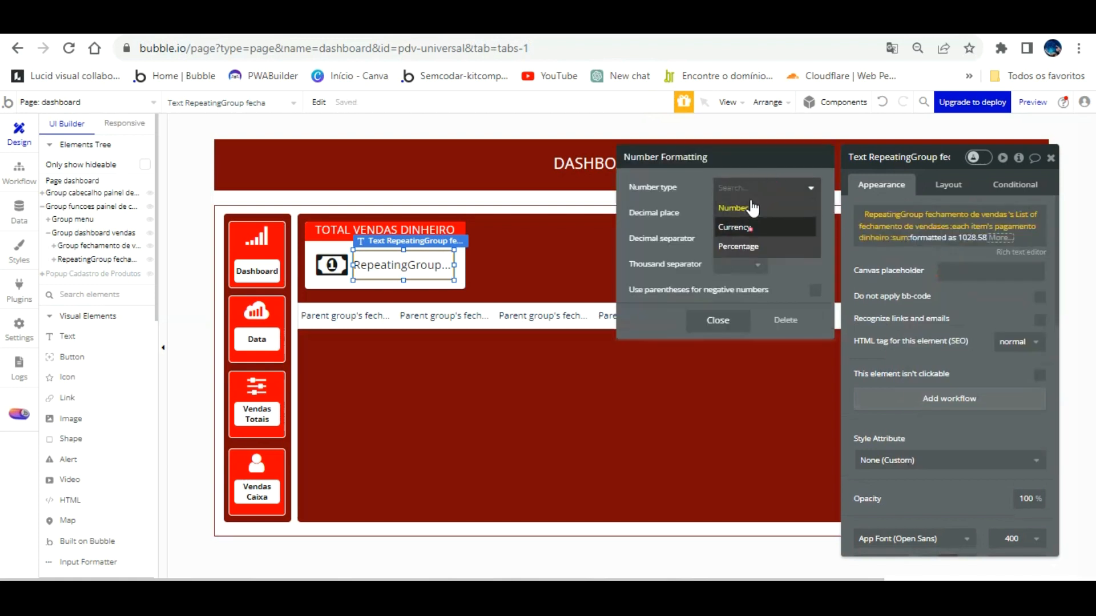
pyautogui.click(736, 227)
pyautogui.click(748, 211)
pyautogui.click(733, 248)
pyautogui.click(734, 238)
pyautogui.click(735, 277)
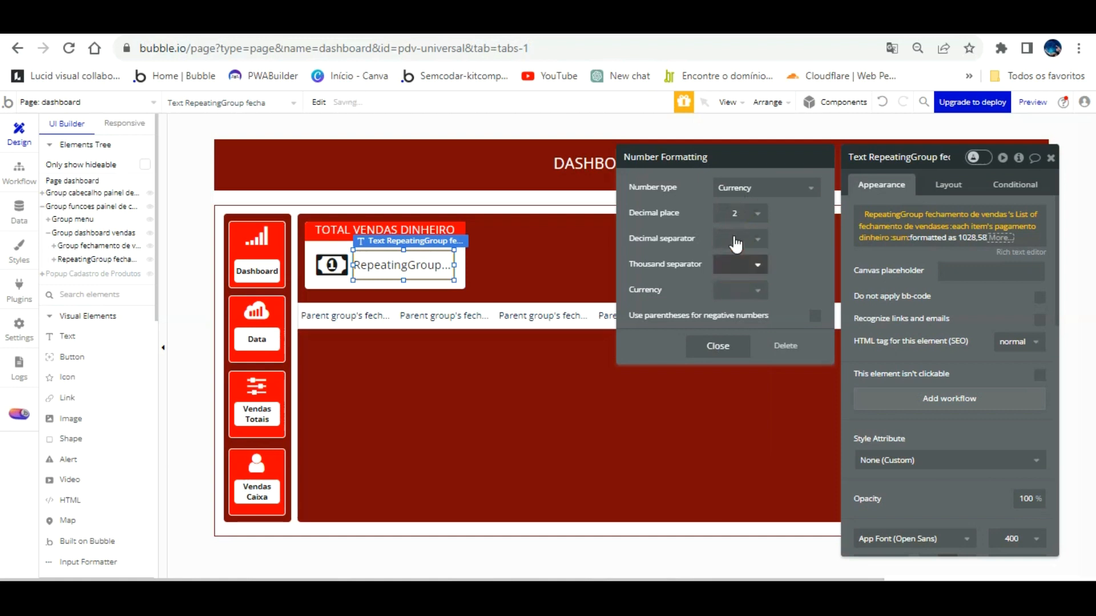
pyautogui.click(736, 263)
pyautogui.click(734, 308)
pyautogui.click(734, 288)
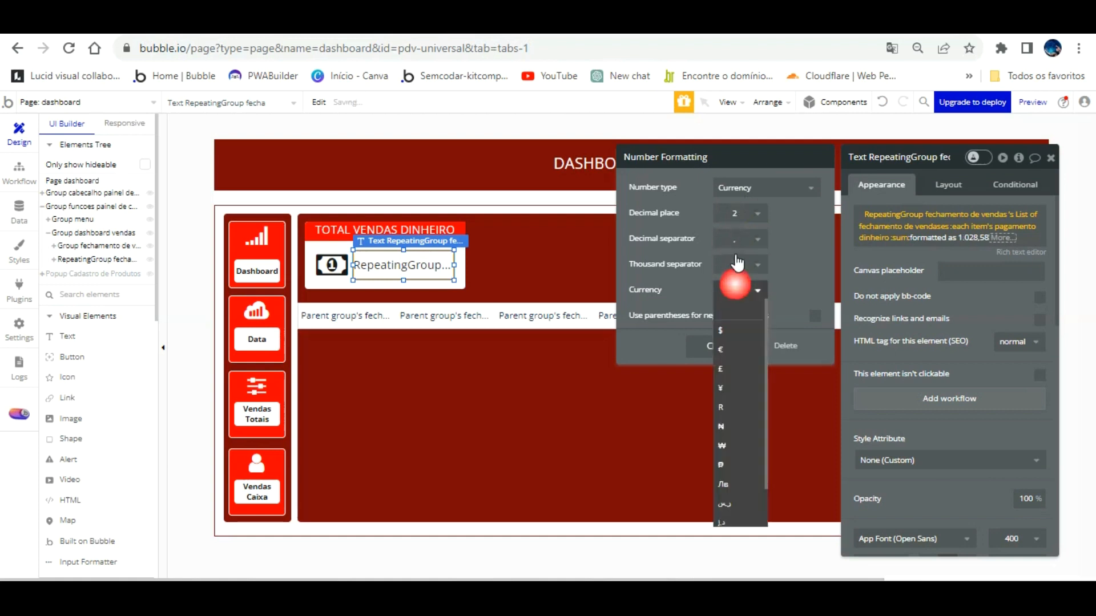
pyautogui.write('R$')
pyautogui.click(798, 245)
# Finish the expression and reload the live dashboard to see R$ 2.900,00.
pyautogui.click(740, 342)
pyautogui.click(861, 236)
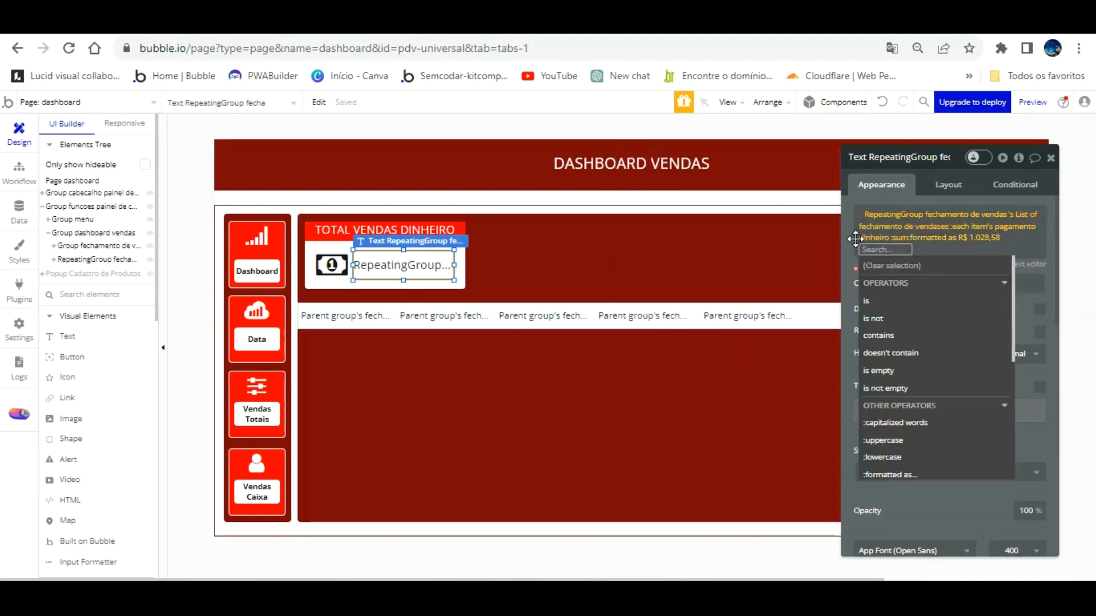
pyautogui.click(856, 271)
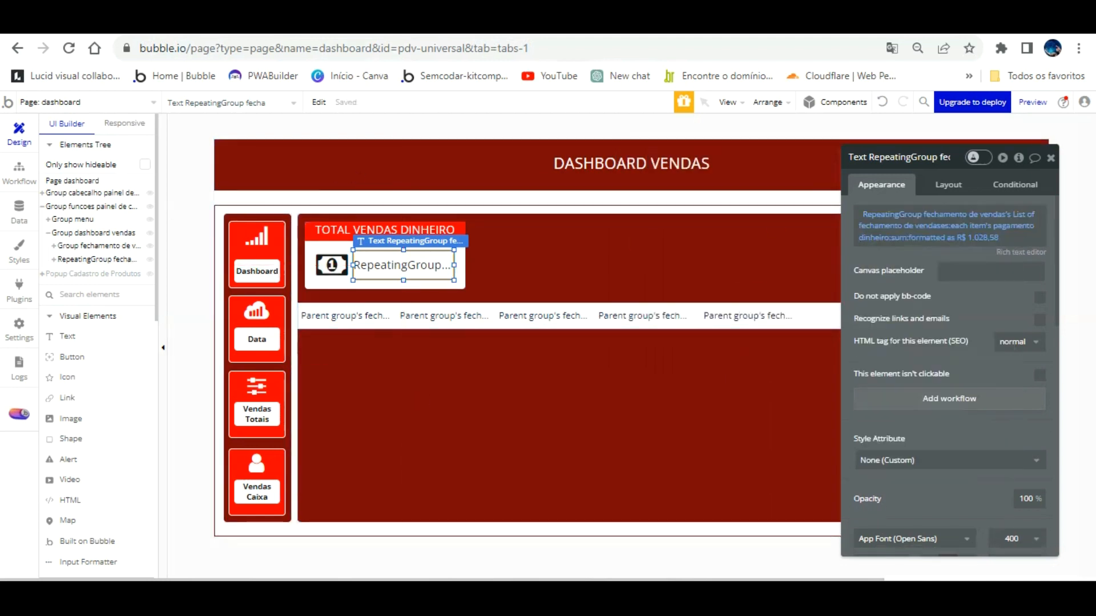
pyautogui.click(251, 23)
pyautogui.click(266, 105)
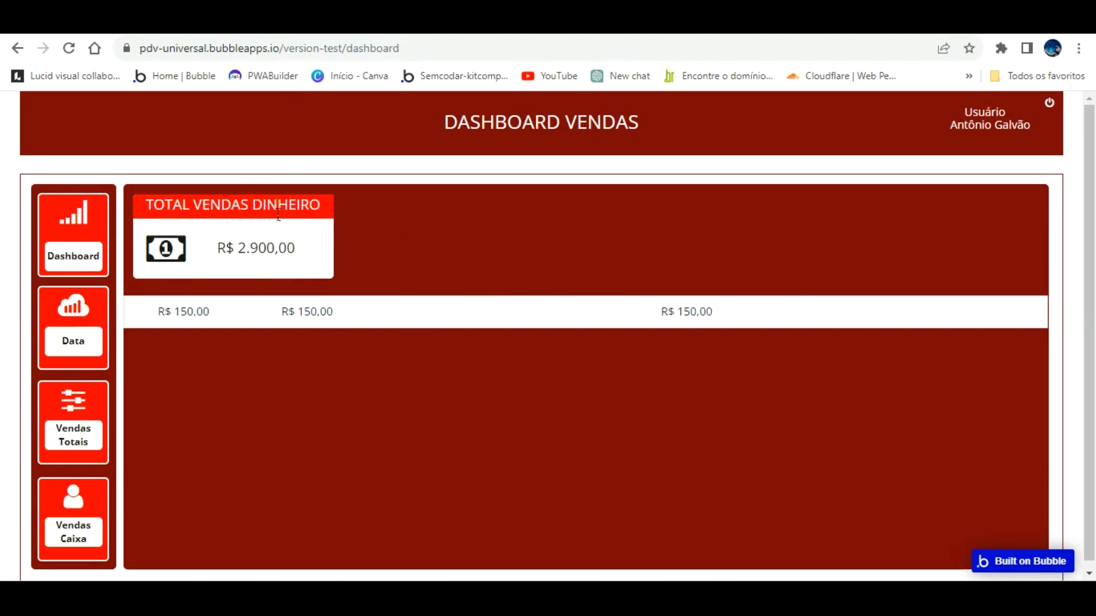
# Switch from the live preview back to the Bubble editor and check the stored data entries.
pyautogui.hotkey('ctrl', 'Tab')
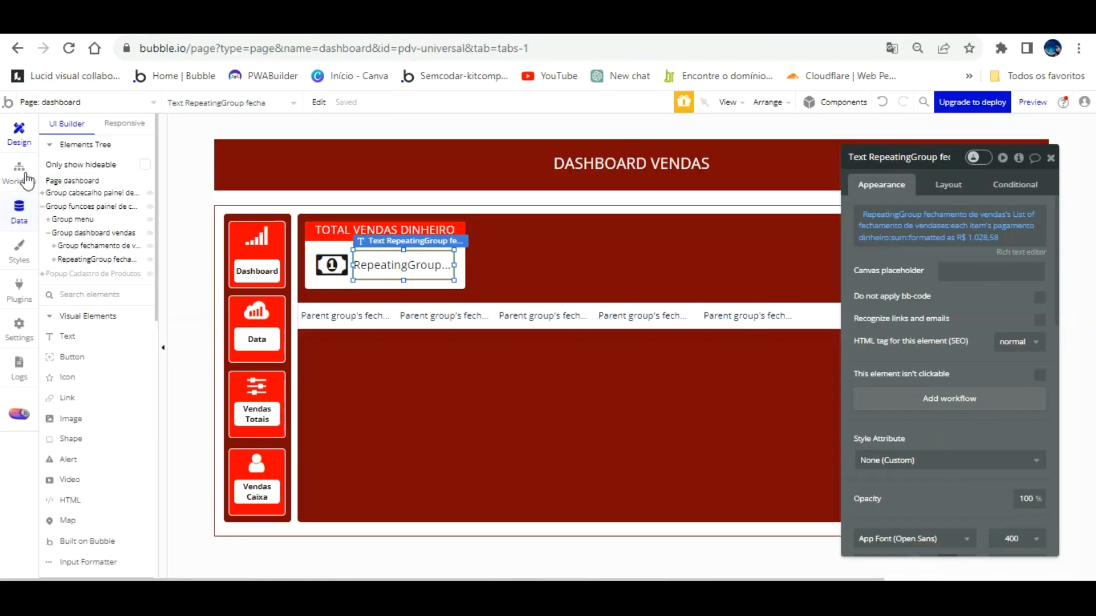
pyautogui.click(21, 209)
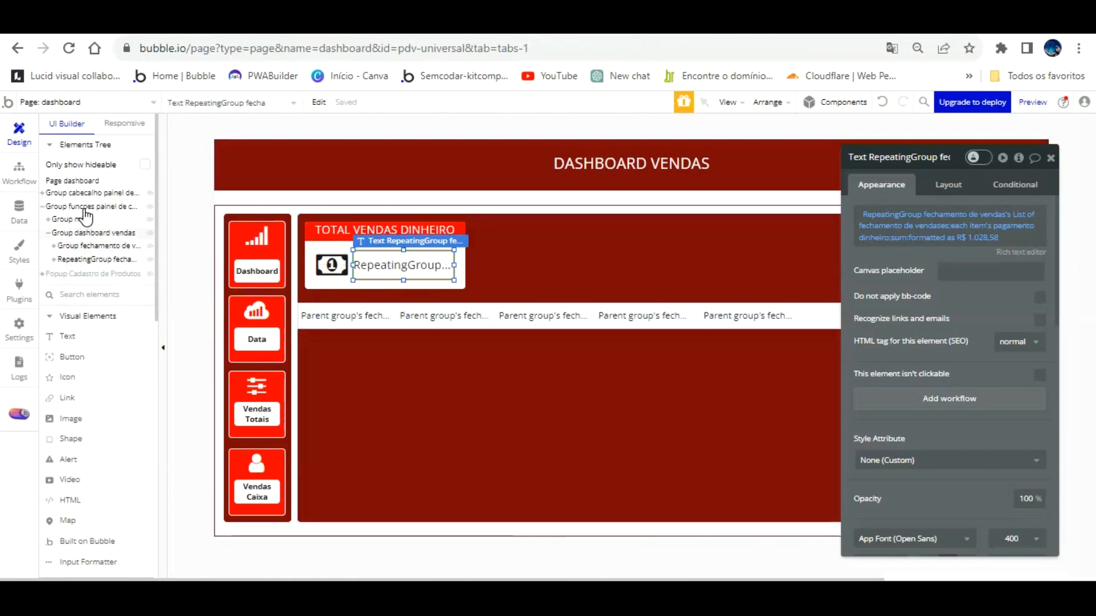
# Uncheck 'visible on page load' for the repeating group of sale values.
pyautogui.click(94, 259)
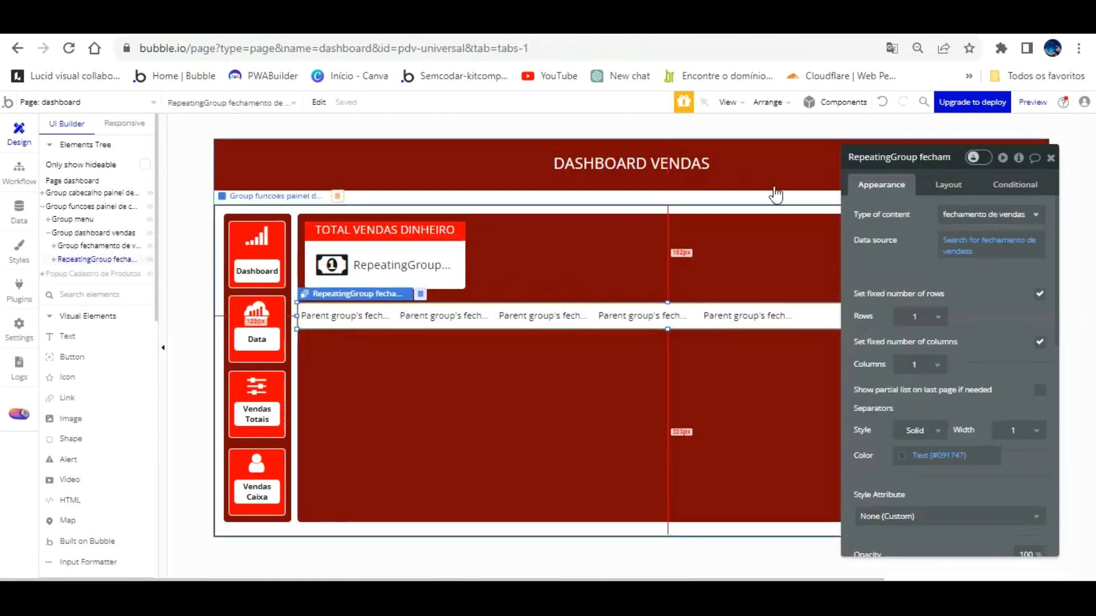
pyautogui.click(950, 182)
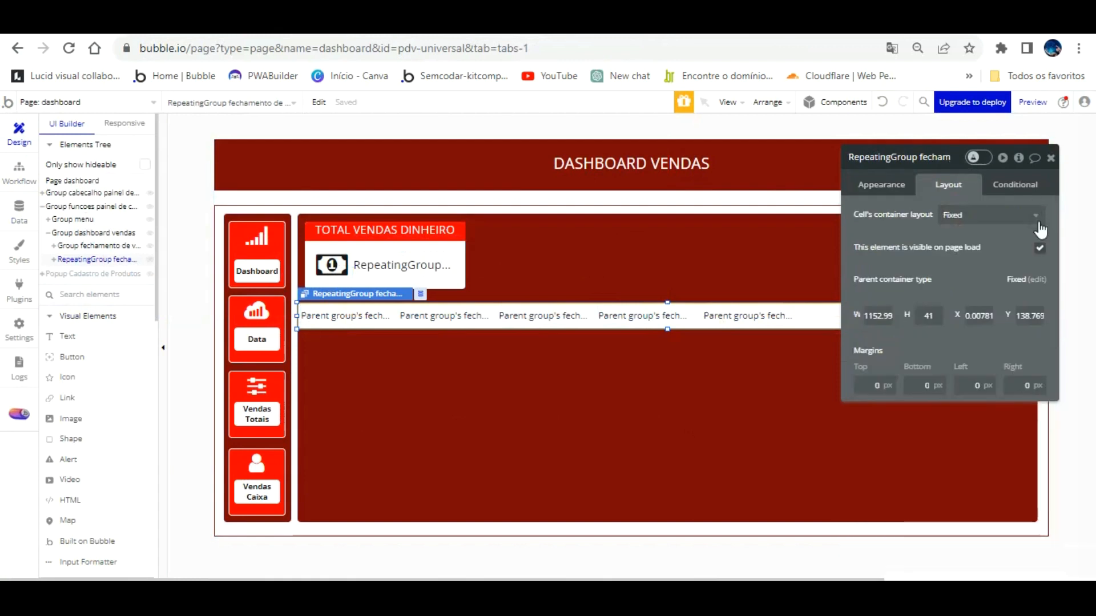
pyautogui.click(1039, 248)
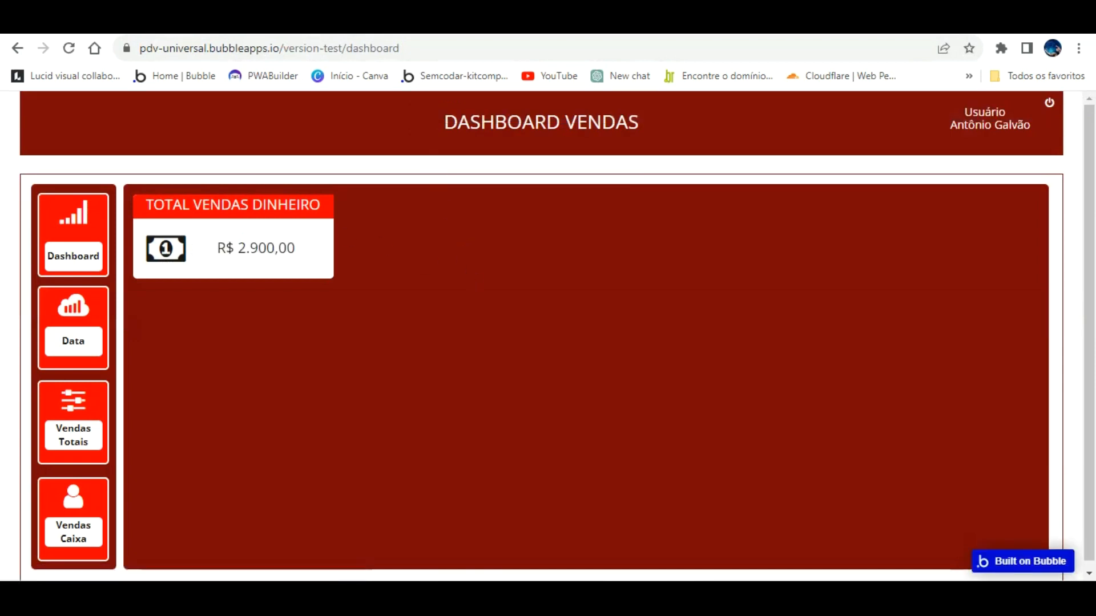
pyautogui.click(320, 23)
# Set the card's total text to font size 24 and check it in the preview.
pyautogui.click(418, 260)
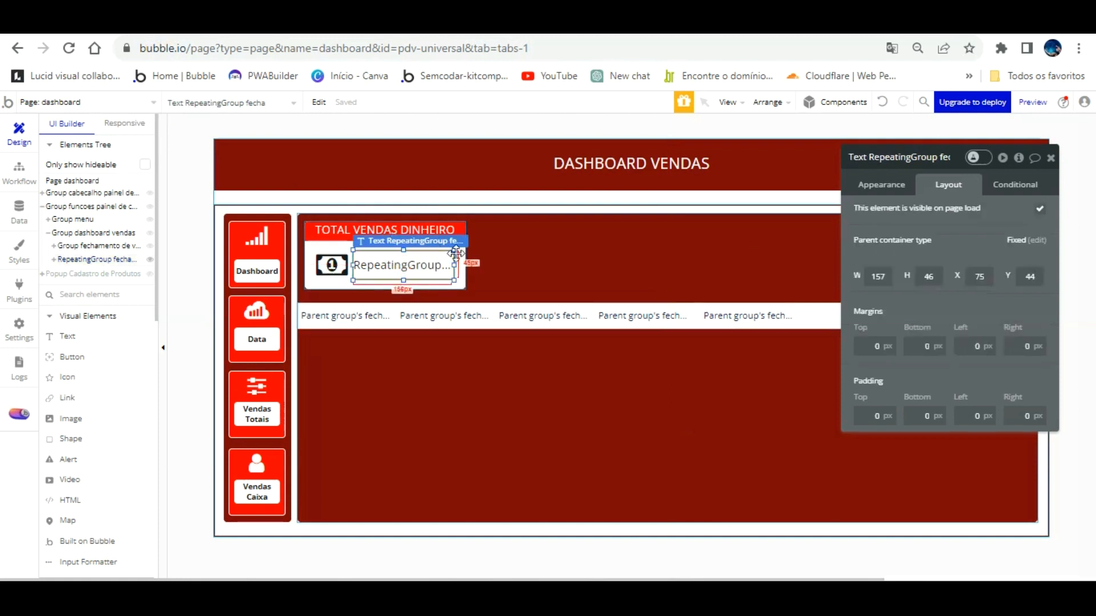
pyautogui.click(881, 185)
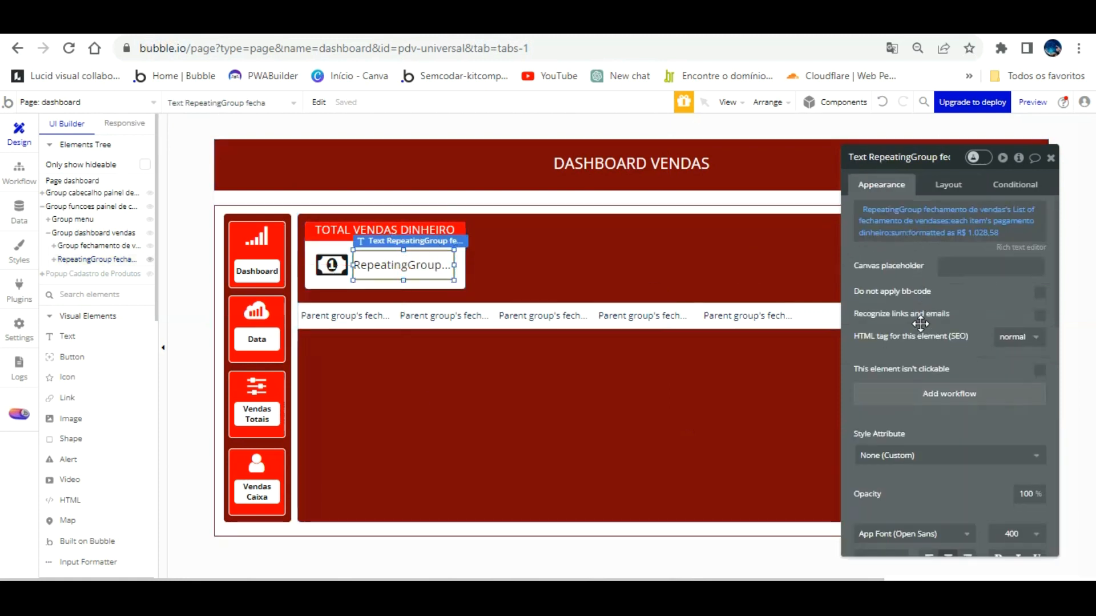
pyautogui.scroll(-5, 920, 324)
pyautogui.click(897, 246)
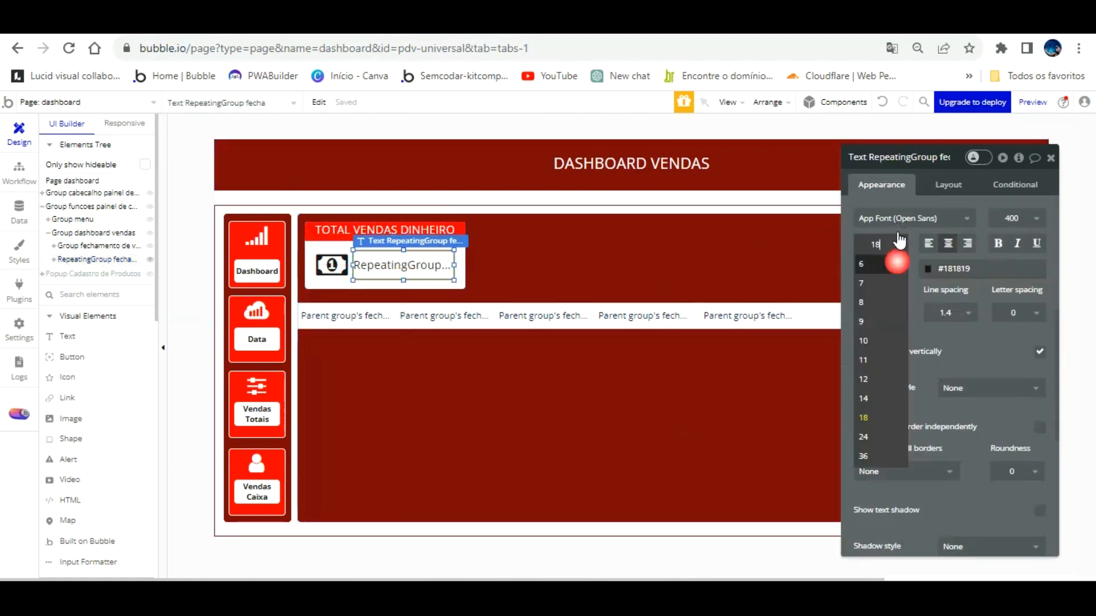
pyautogui.click(885, 434)
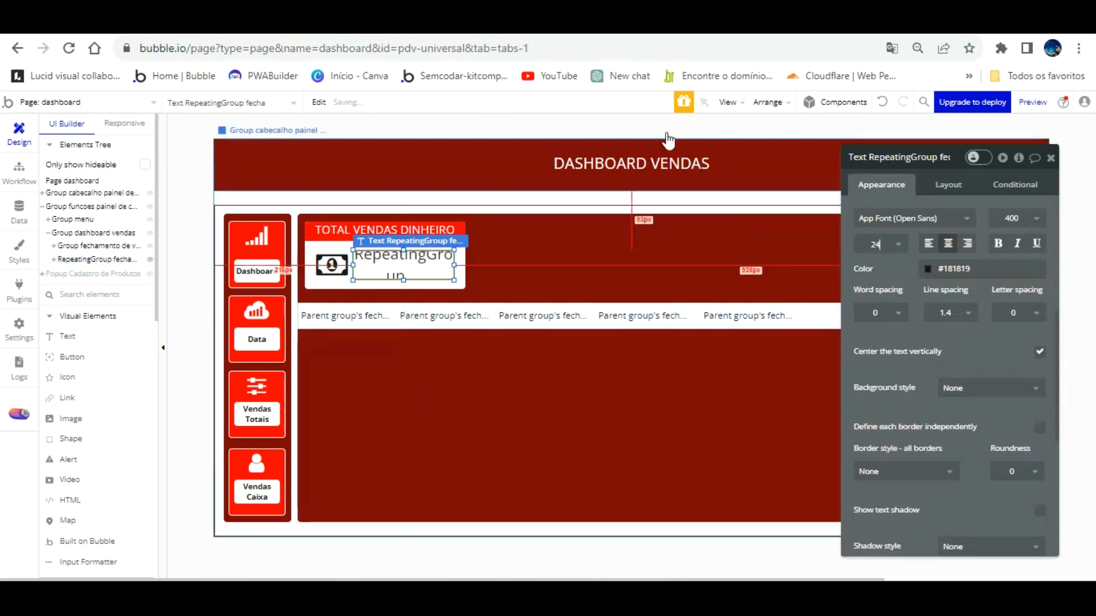
pyautogui.click(298, 27)
pyautogui.click(340, 103)
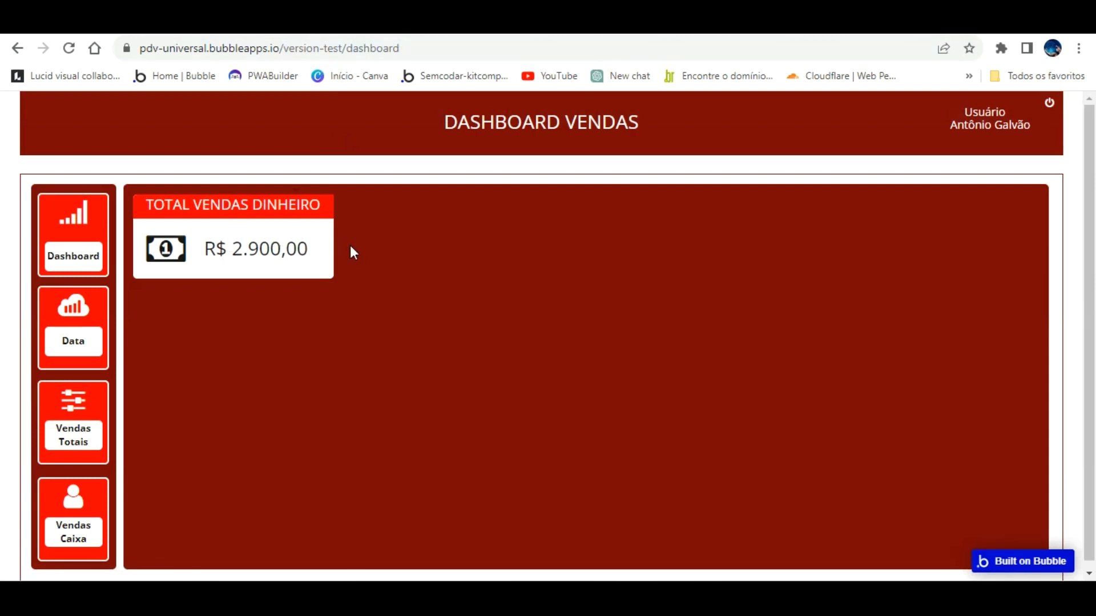
pyautogui.hotkey('ctrl', 'Tab')
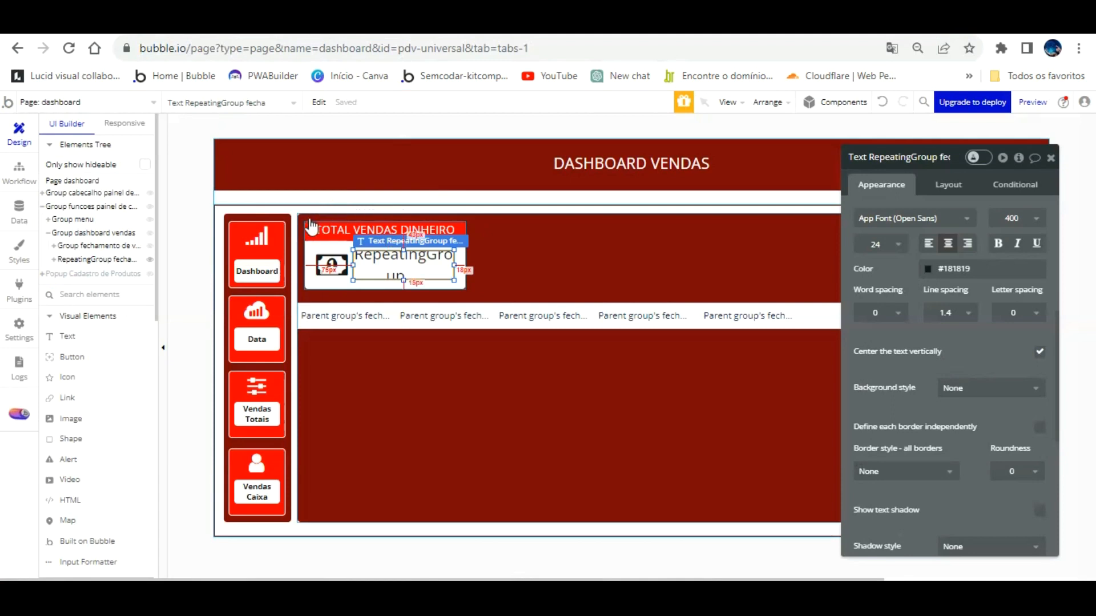
# Copy-paste the payment card group and drag the duplicate to the right of the original.
pyautogui.click(308, 218)
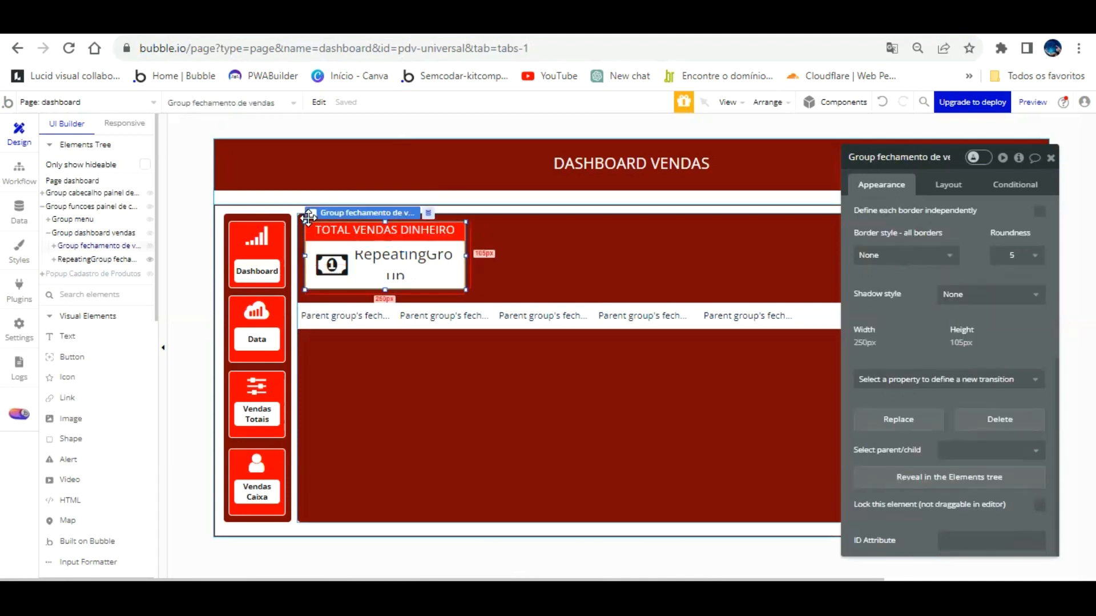
pyautogui.hotkey('ctrl', 'c')
pyautogui.hotkey('ctrl', 'v')
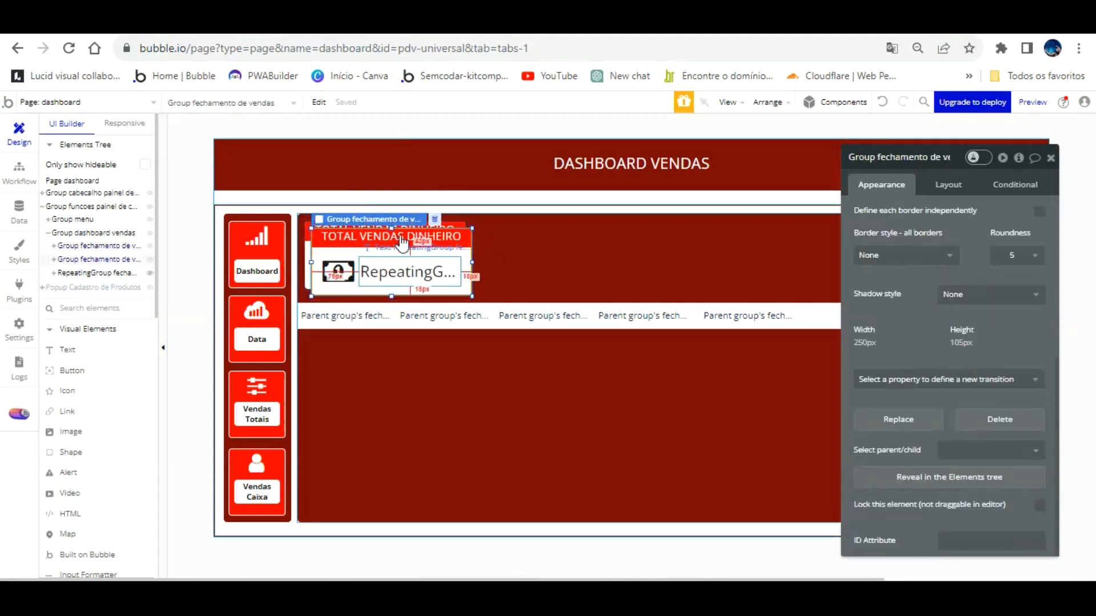
pyautogui.moveTo(464, 237); pyautogui.dragTo(641, 230)
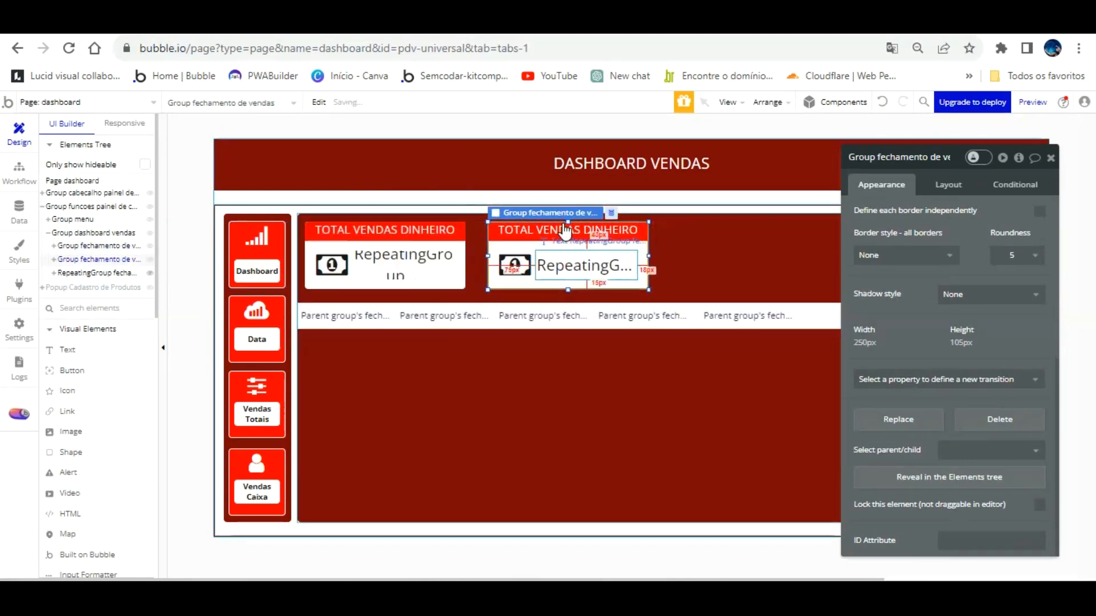
# Rename the first card group to end in 'dashboard total dinheiro' and copy the name.
pyautogui.click(458, 245)
pyautogui.click(916, 161)
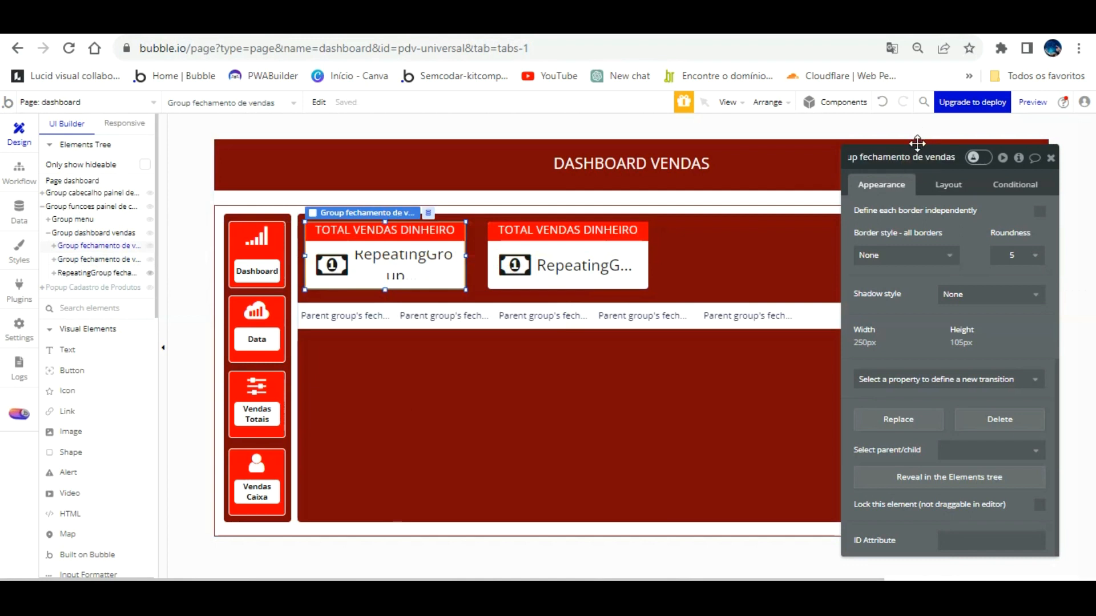
pyautogui.write('total dinheiro')
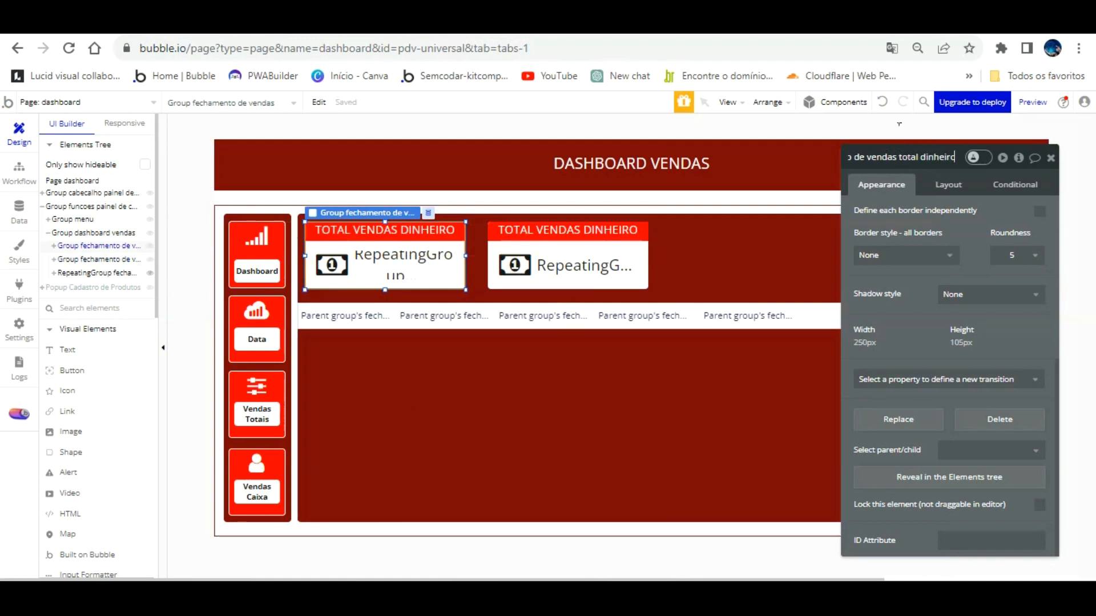
pyautogui.write(' dashboard')
pyautogui.click(917, 159)
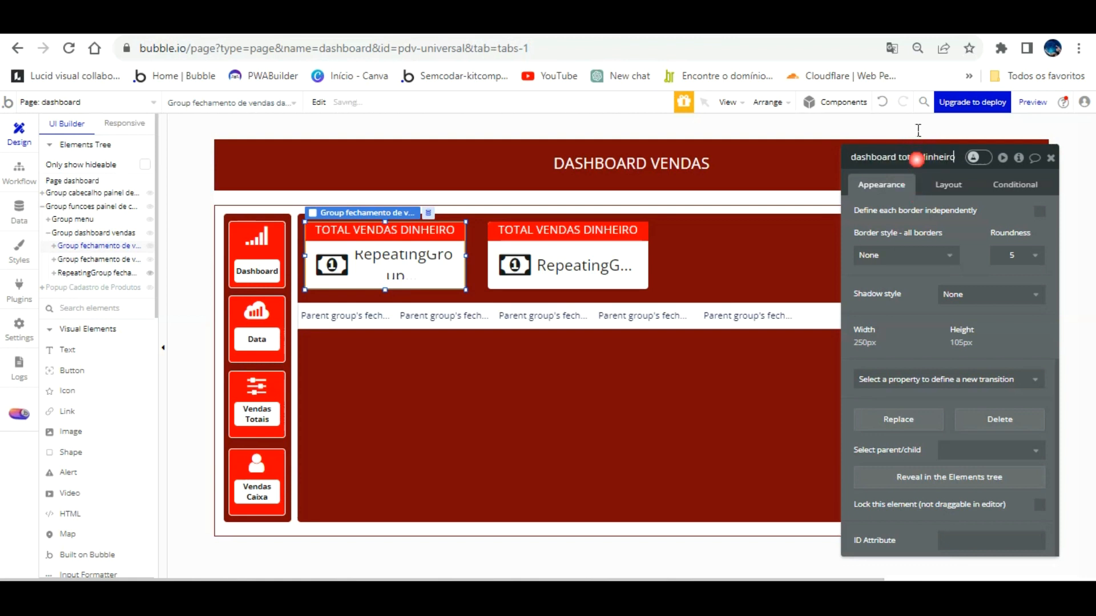
pyautogui.hotkey('ctrl', 'a')
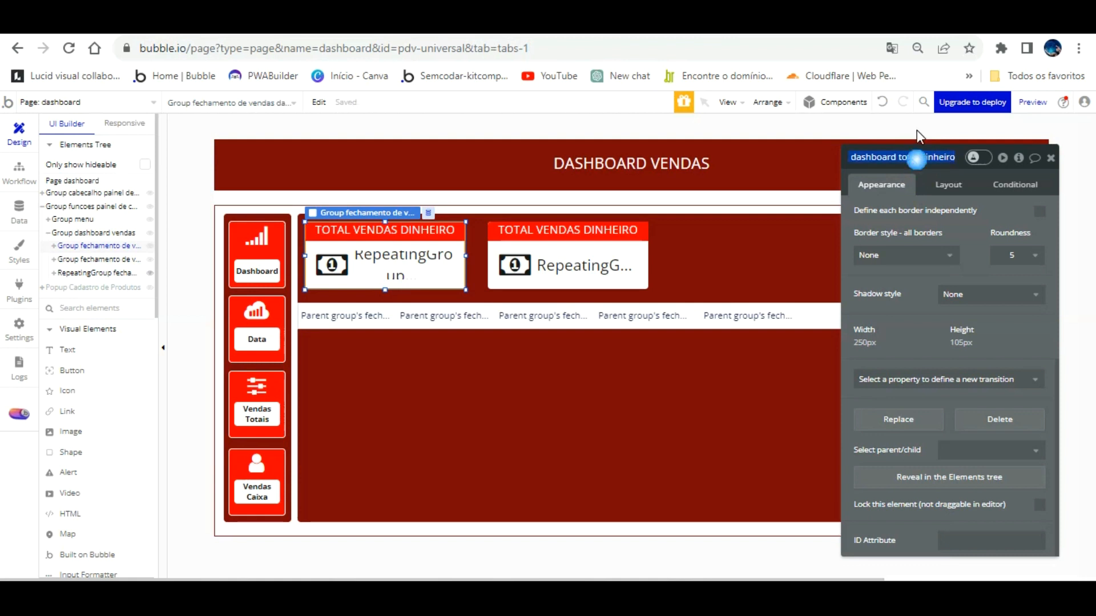
pyautogui.rightClick(917, 159)
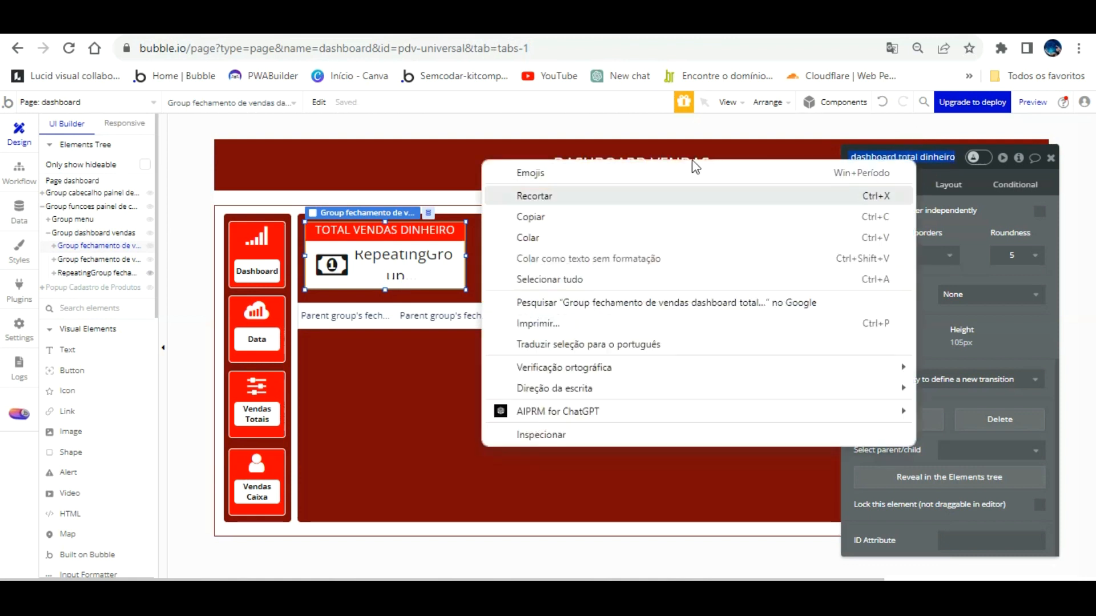
pyautogui.click(556, 194)
# Name the second card's money icon with the copied name, replacing dinheiro with 'credito'.
pyautogui.click(562, 230)
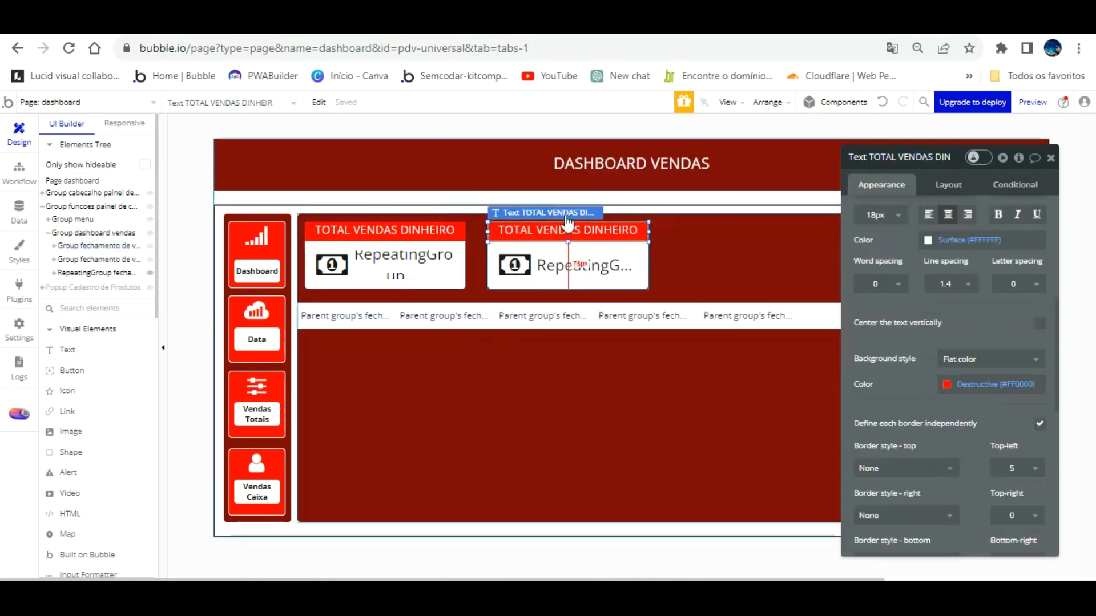
pyautogui.click(585, 265)
pyautogui.click(514, 264)
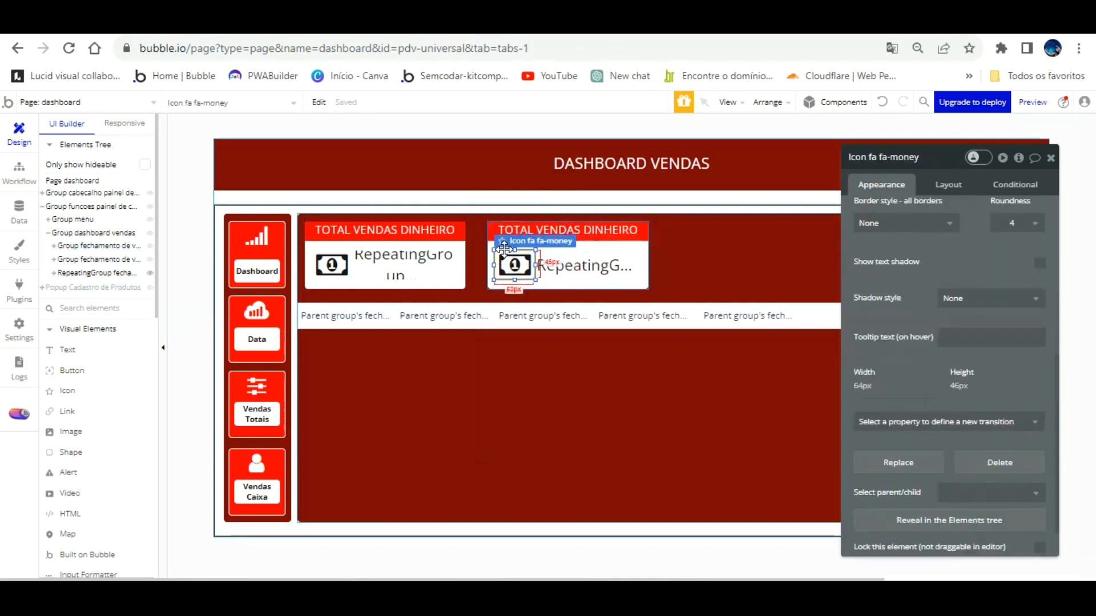
pyautogui.doubleClick(912, 157)
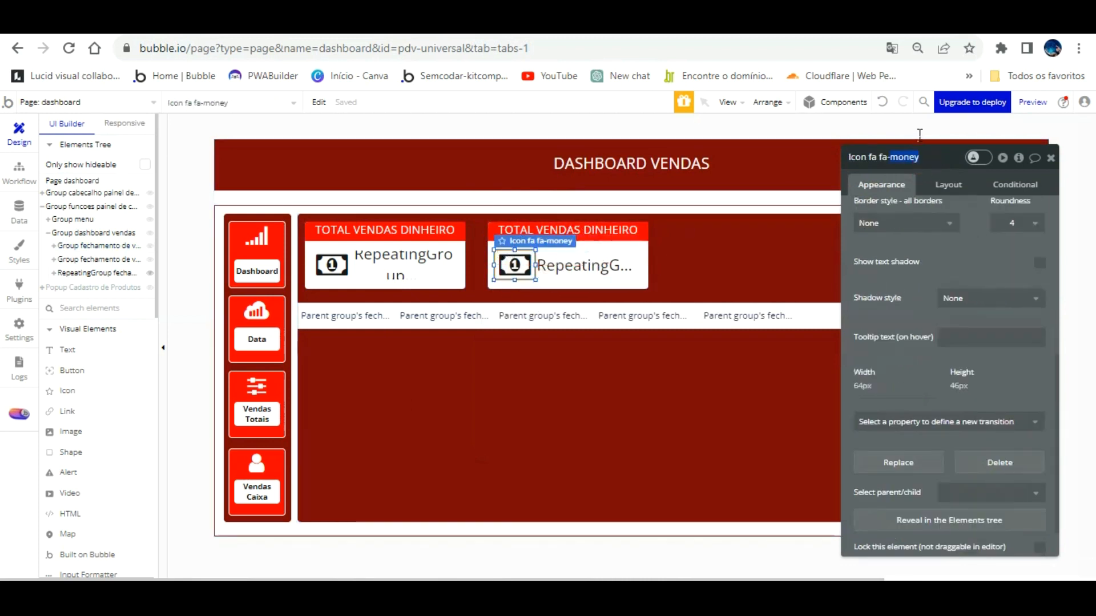
pyautogui.hotkey('ctrl', 'v')
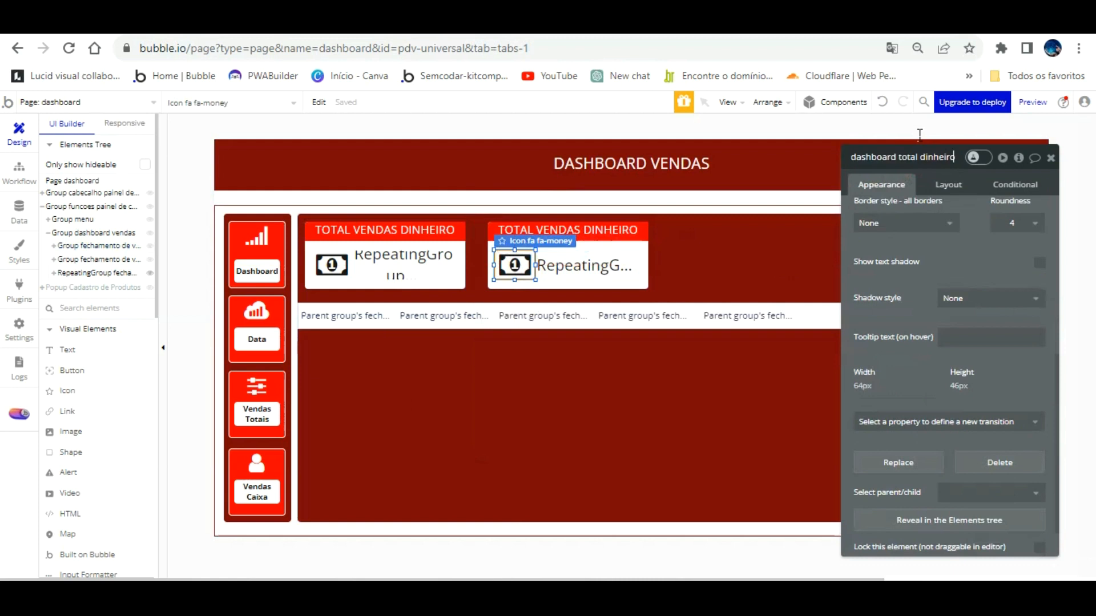
pyautogui.press('BackSpace')
pyautogui.press('BackSpace')
pyautogui.press('BackSpace')
pyautogui.press('BackSpace')
pyautogui.press('BackSpace')
pyautogui.press('BackSpace')
pyautogui.press('BackSpace')
pyautogui.press('BackSpace')
pyautogui.write('credito')
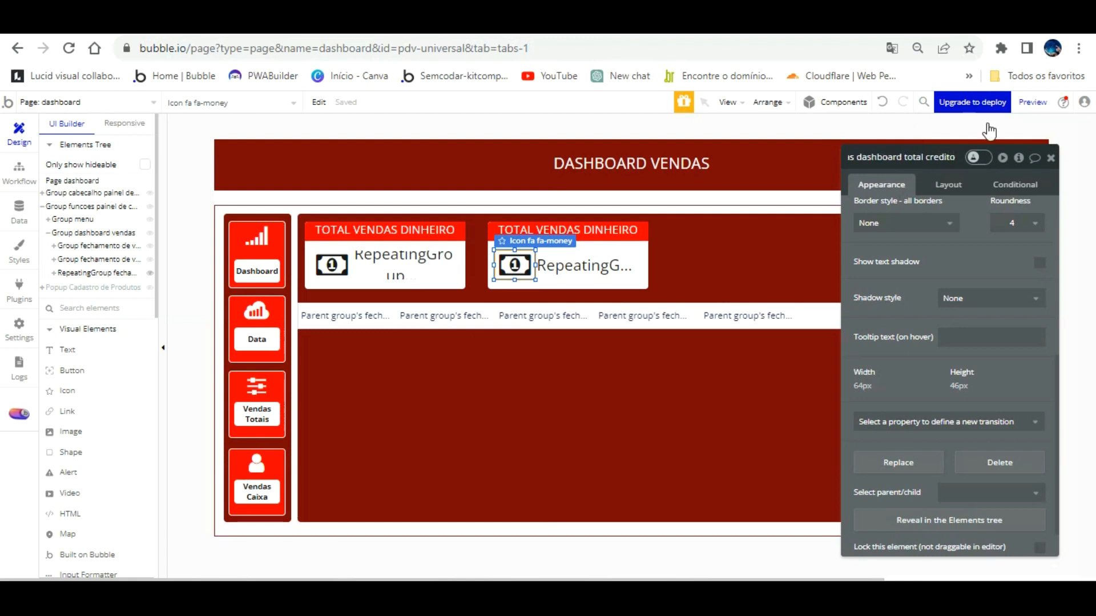
pyautogui.click(976, 223)
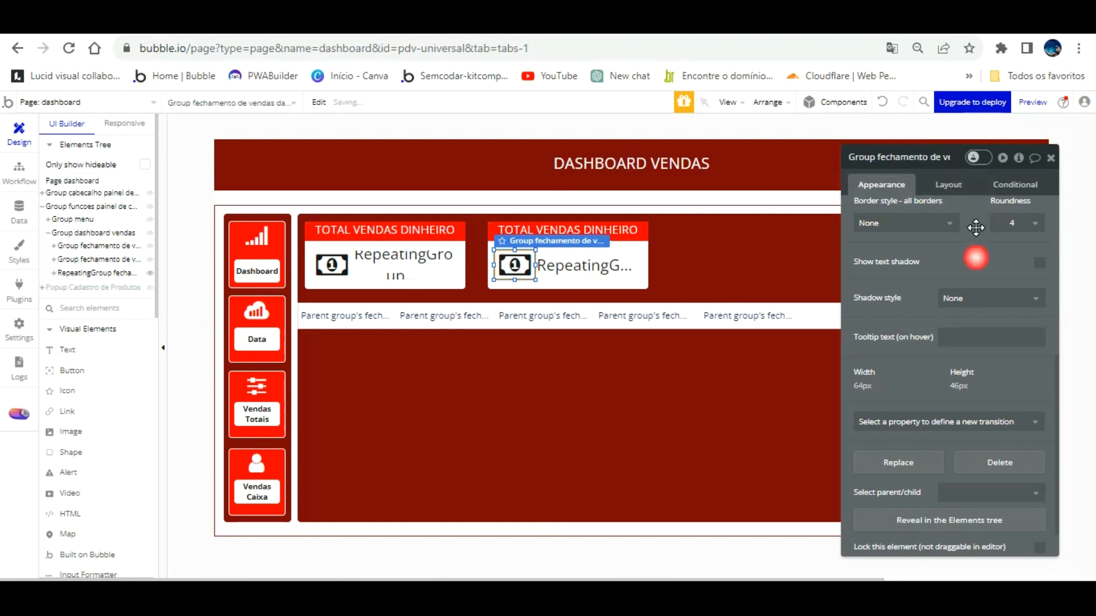
pyautogui.click(641, 240)
# Paste a third card right of the second and rename its group, prefixing 'vendas'.
pyautogui.hotkey('ctrl', 'c')
pyautogui.hotkey('ctrl', 'v')
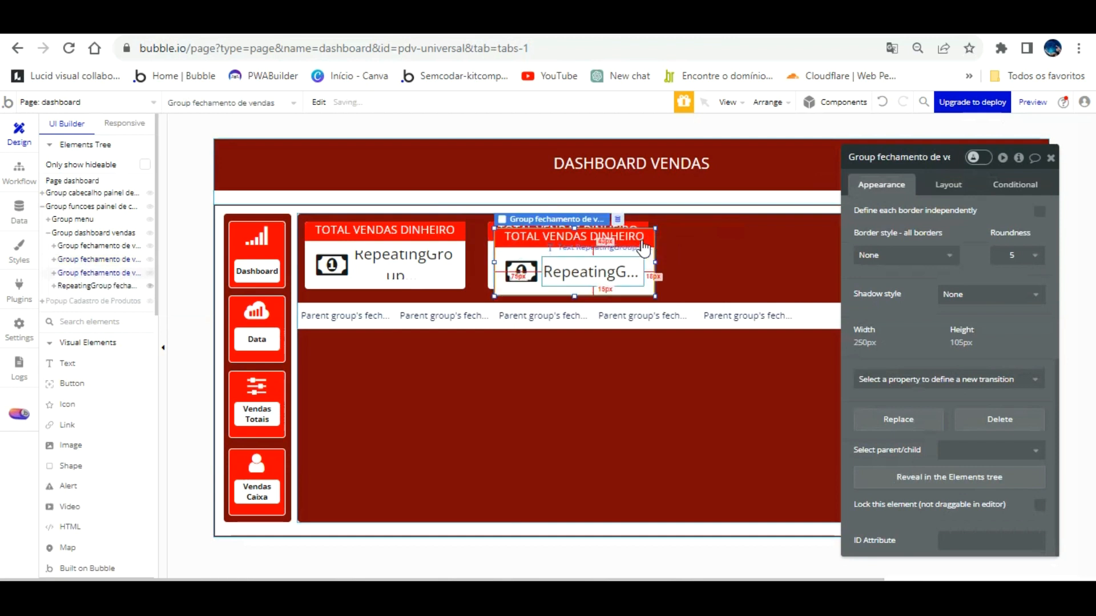
pyautogui.moveTo(593, 272); pyautogui.dragTo(822, 252)
pyautogui.click(650, 260)
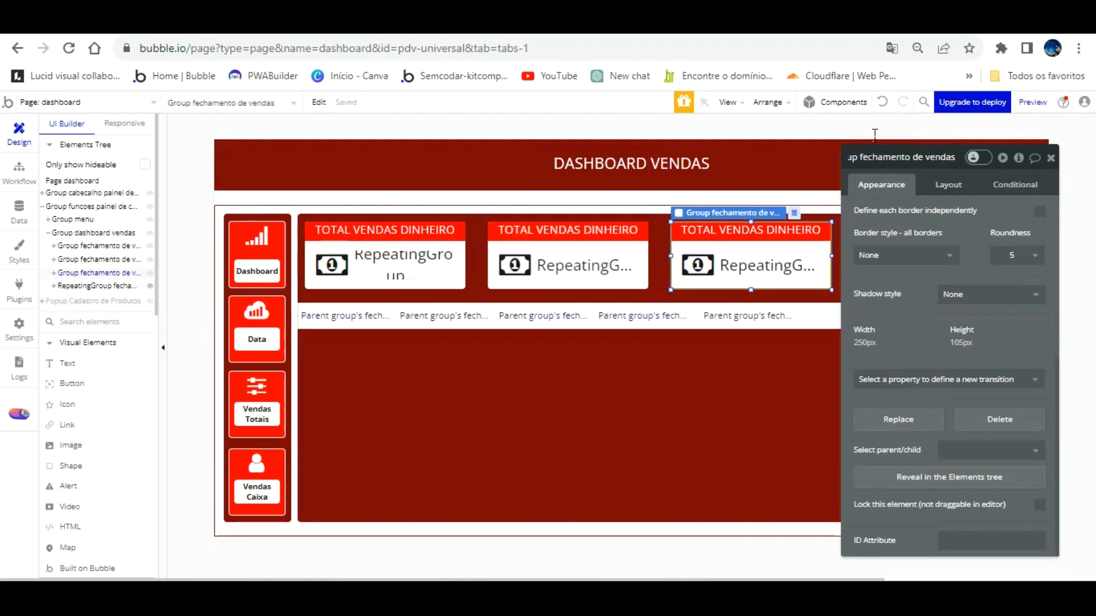
pyautogui.press('BackSpace')
pyautogui.press('BackSpace')
pyautogui.press('BackSpace')
pyautogui.press('BackSpace')
pyautogui.press('BackSpace')
pyautogui.press('BackSpace')
pyautogui.press('BackSpace')
pyautogui.press('BackSpace')
pyautogui.press('BackSpace')
pyautogui.press('BackSpace')
pyautogui.press('BackSpace')
pyautogui.press('BackSpace')
pyautogui.press('BackSpace')
pyautogui.press('BackSpace')
pyautogui.press('BackSpace')
pyautogui.press('BackSpace')
pyautogui.press('BackSpace')
pyautogui.press('BackSpace')
pyautogui.press('BackSpace')
pyautogui.press('BackSpace')
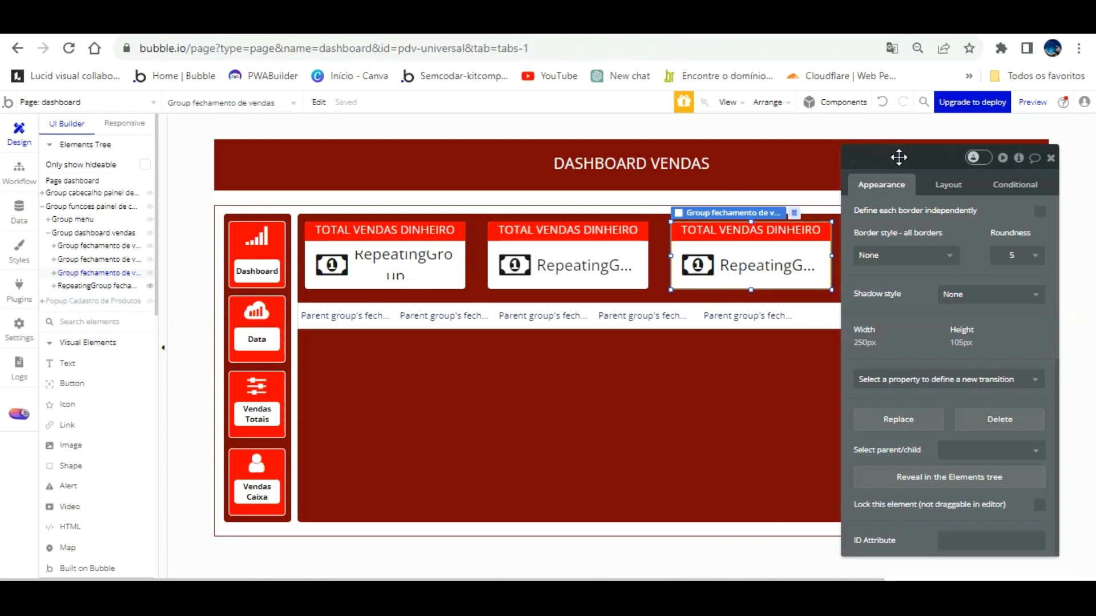
pyautogui.hotkey('ctrl', 'v')
pyautogui.press('Home')
pyautogui.write('vendas')
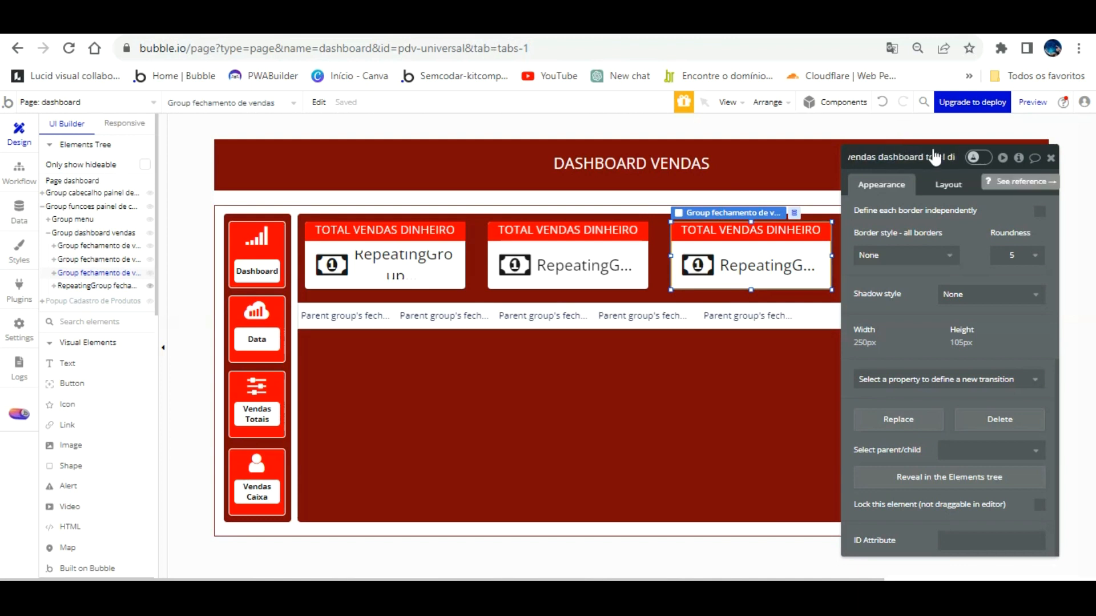
pyautogui.press('Right')
pyautogui.press('Right')
pyautogui.press('Right')
pyautogui.press('Right')
pyautogui.press('Right')
pyautogui.press('Right')
pyautogui.press('Right')
pyautogui.press('Right')
pyautogui.press('Right')
pyautogui.press('Right')
pyautogui.press('Right')
pyautogui.press('Right')
pyautogui.press('Right')
pyautogui.press('Right')
pyautogui.press('Right')
pyautogui.press('Right')
pyautogui.press('Right')
pyautogui.press('Right')
pyautogui.press('Right')
pyautogui.press('Right')
pyautogui.press('Return')
# Paste another card copy and move it into the next row slot, undoing stray text moves.
pyautogui.moveTo(955, 210); pyautogui.dragTo(368, 213)
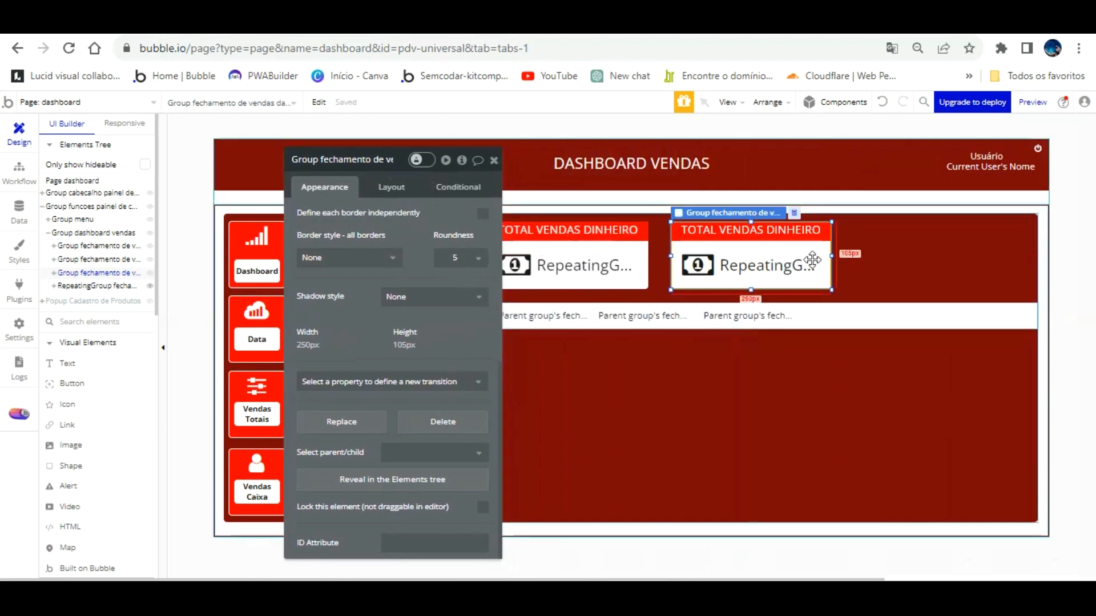
pyautogui.hotkey('ctrl', 'v')
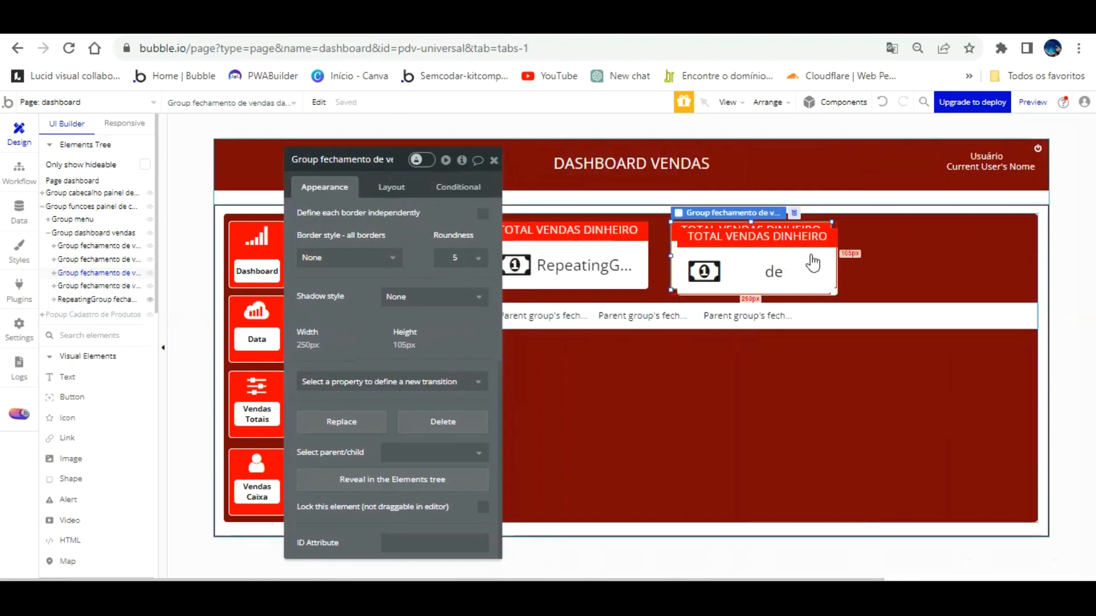
pyautogui.moveTo(844, 255); pyautogui.dragTo(934, 253)
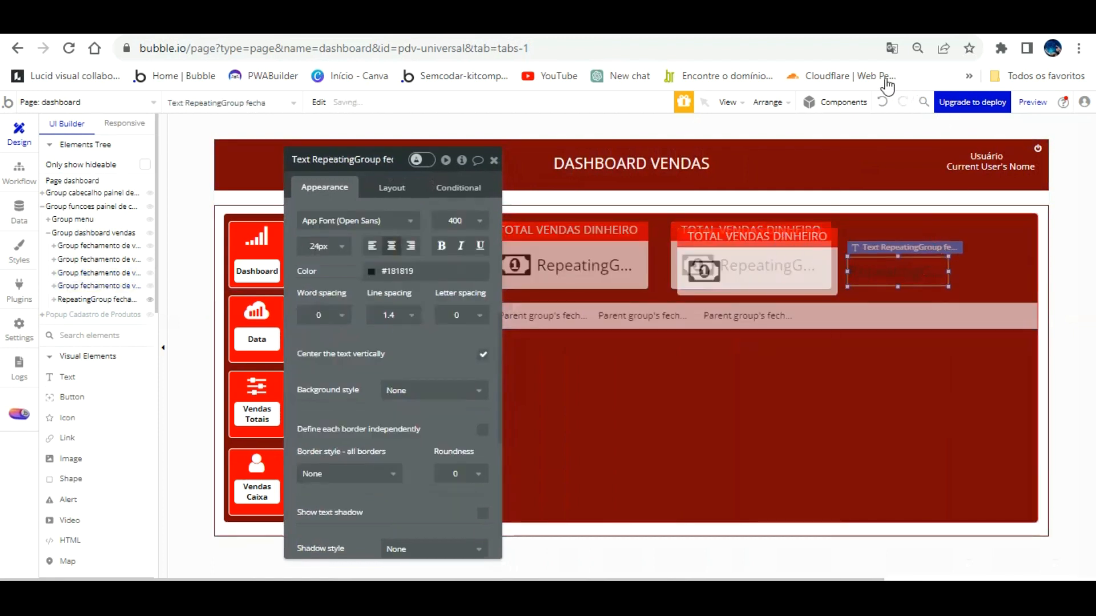
pyautogui.click(883, 101)
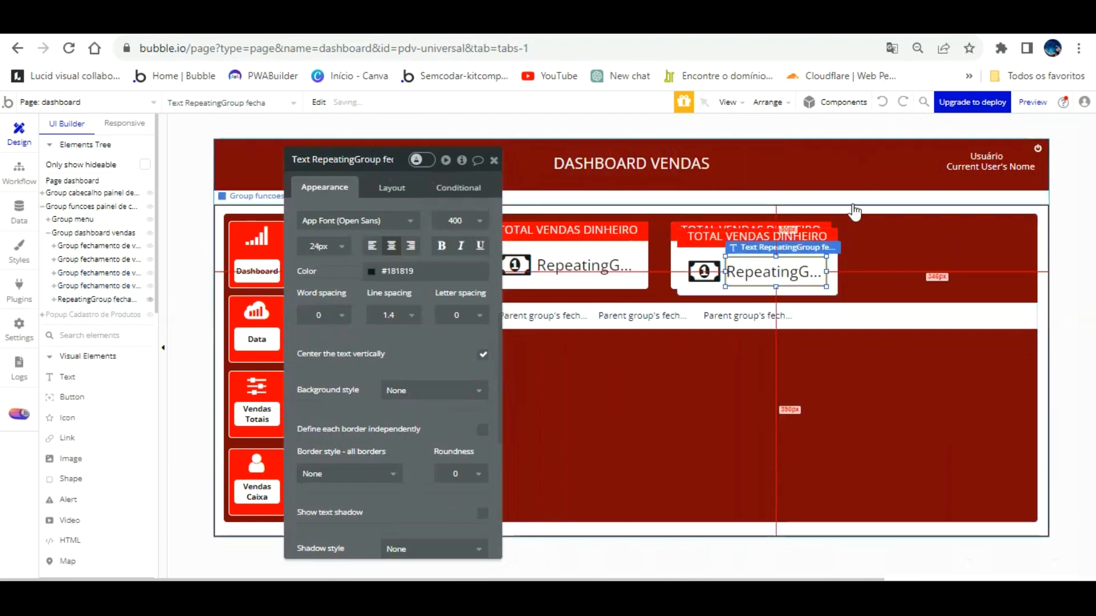
pyautogui.click(834, 266)
pyautogui.moveTo(823, 264); pyautogui.dragTo(882, 257)
pyautogui.click(883, 101)
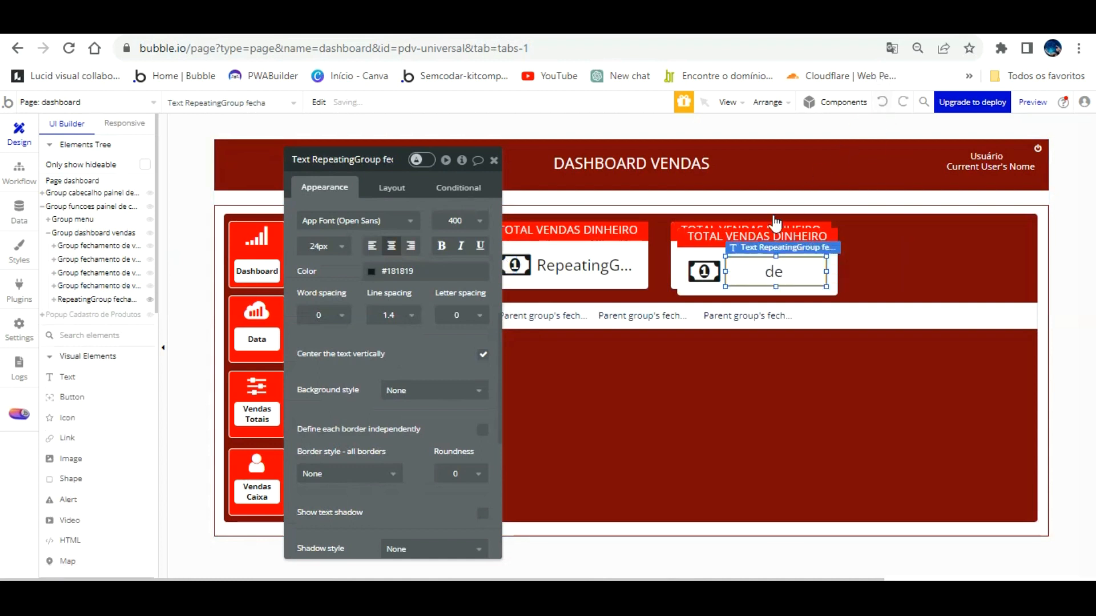
pyautogui.moveTo(692, 262); pyautogui.dragTo(861, 252)
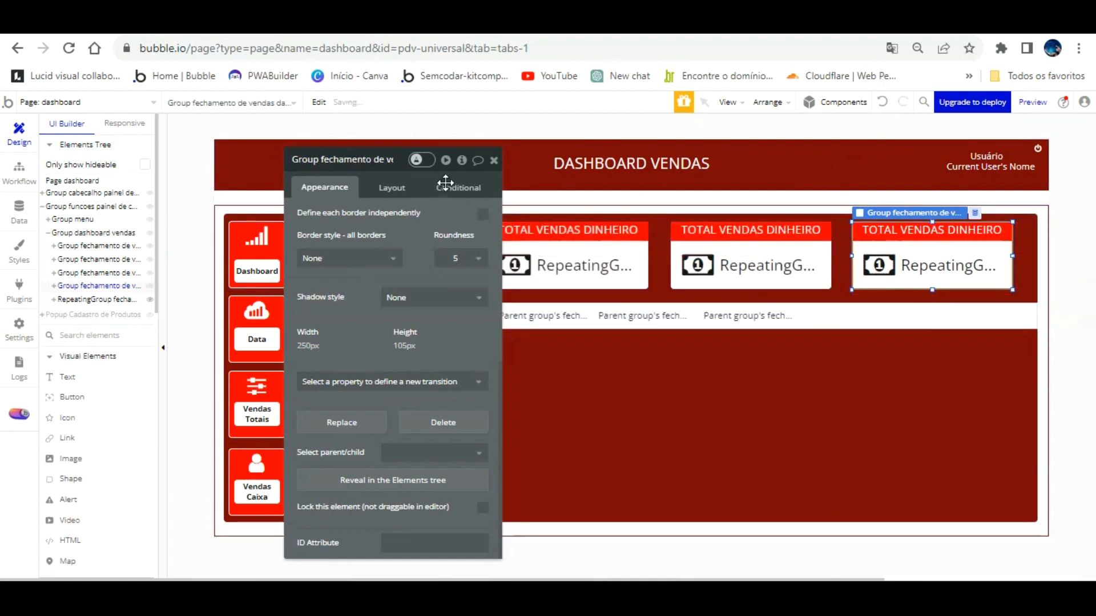
# Rename the newest card group so it ends with 'total pix'.
pyautogui.click(378, 163)
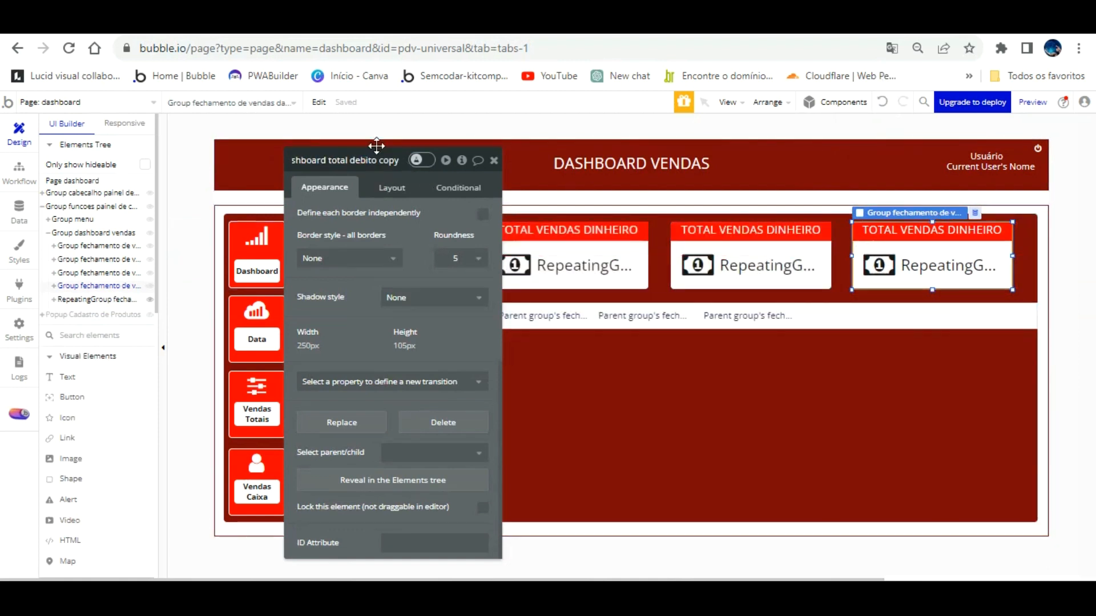
pyautogui.press('BackSpace')
pyautogui.press('BackSpace')
pyautogui.press('BackSpace')
pyautogui.press('BackSpace')
pyautogui.press('BackSpace')
pyautogui.press('BackSpace')
pyautogui.press('BackSpace')
pyautogui.press('BackSpace')
pyautogui.press('BackSpace')
pyautogui.press('BackSpace')
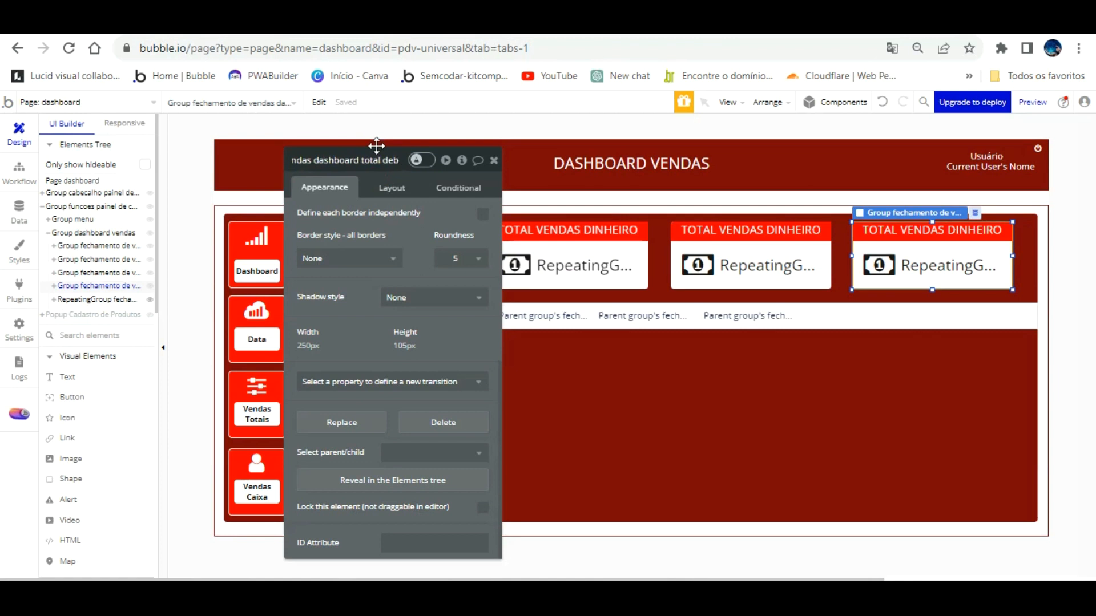
pyautogui.press('BackSpace')
pyautogui.press('BackSpace')
pyautogui.write('pix')
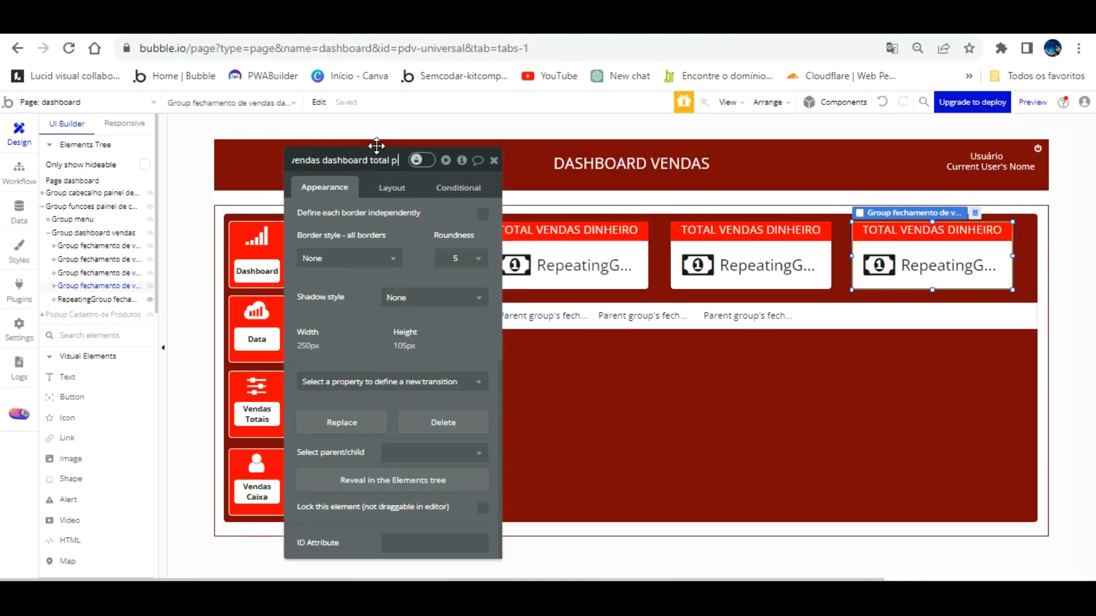
pyautogui.moveTo(460, 189); pyautogui.dragTo(220, 159)
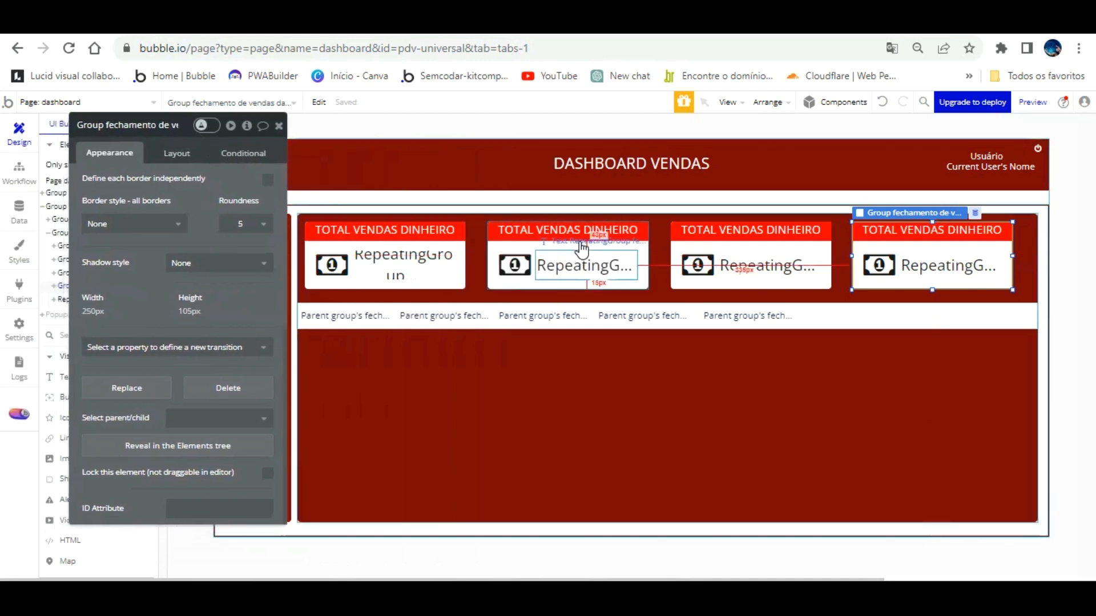
# Change the second card's total expression to sum pagamento cartão credito.
pyautogui.click(577, 264)
pyautogui.scroll(1, 150, 175)
pyautogui.scroll(5, 150, 174)
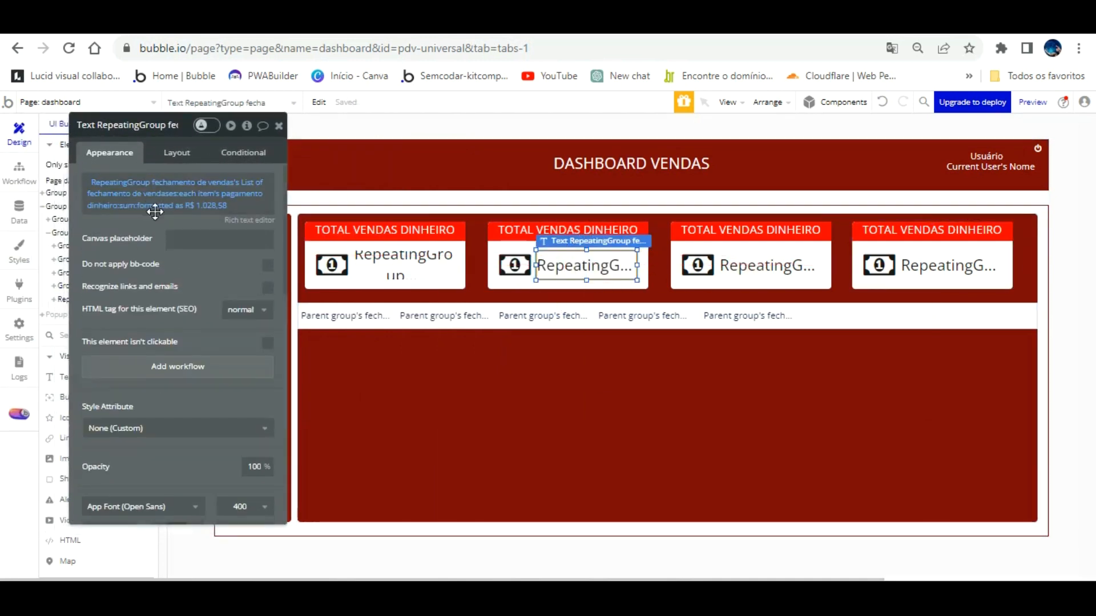
pyautogui.click(180, 196)
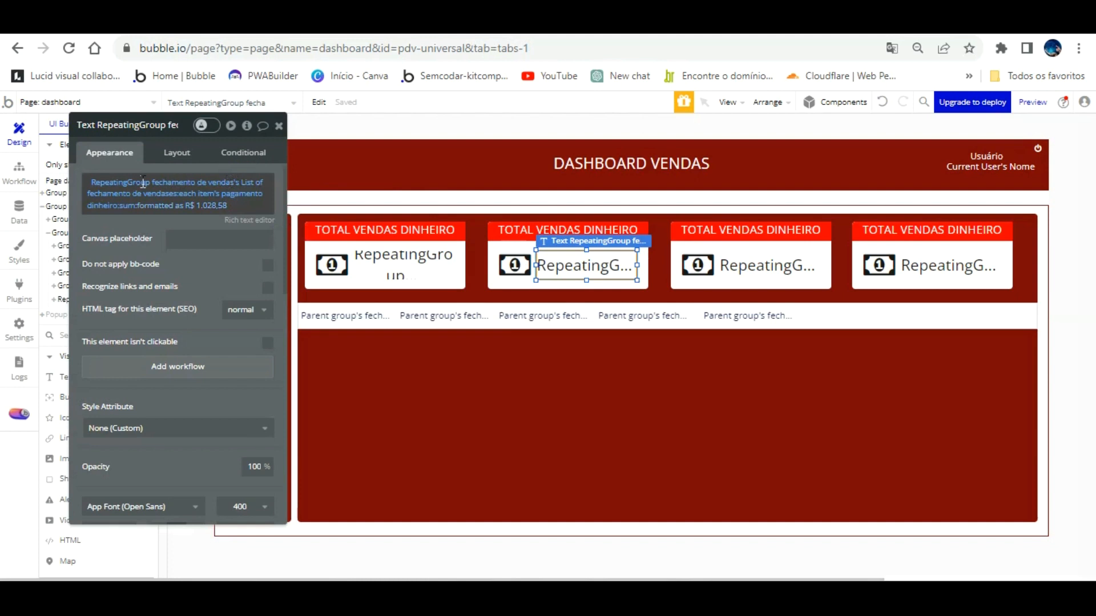
pyautogui.click(102, 201)
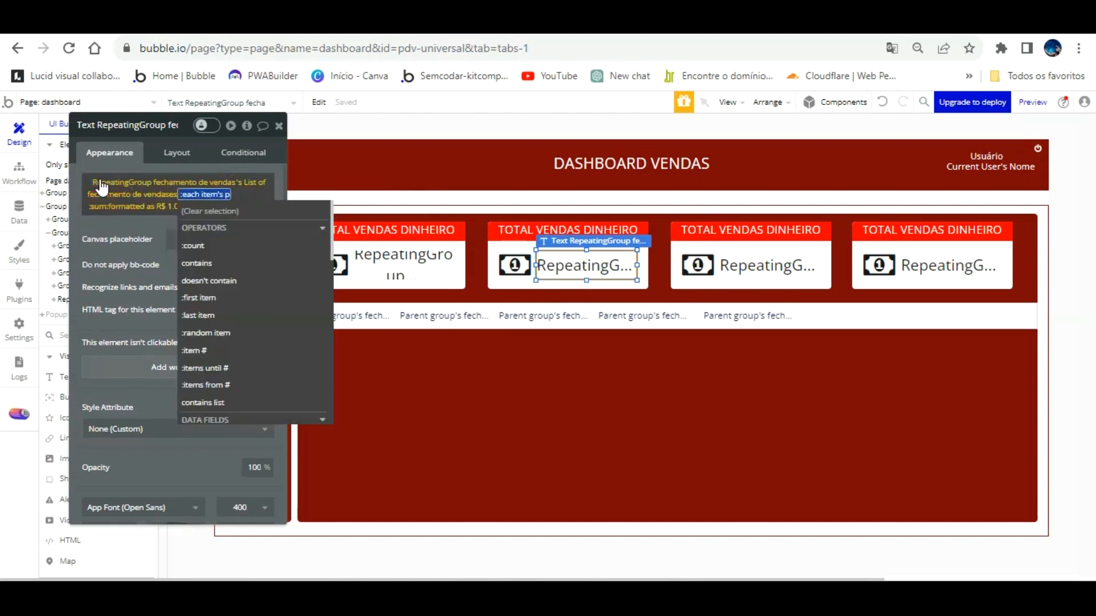
pyautogui.scroll(-3, 266, 314)
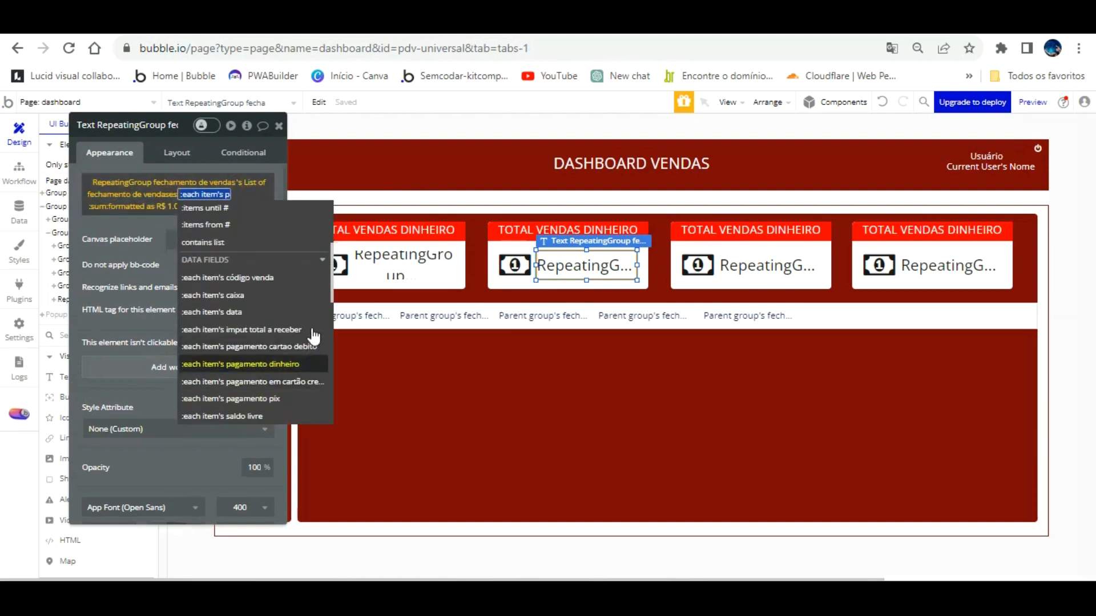
pyautogui.click(312, 381)
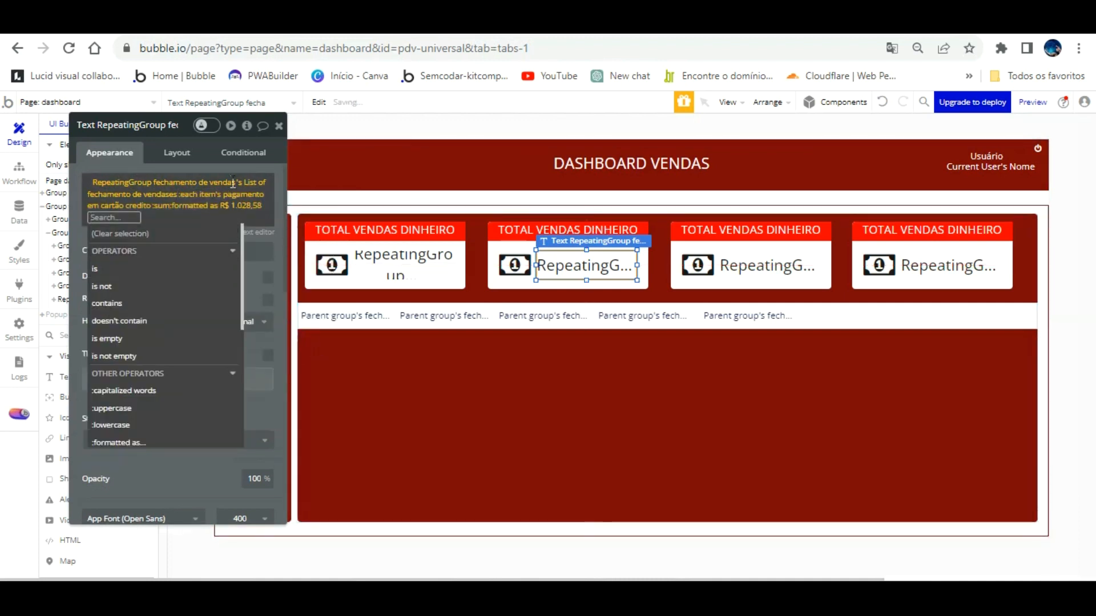
pyautogui.click(235, 140)
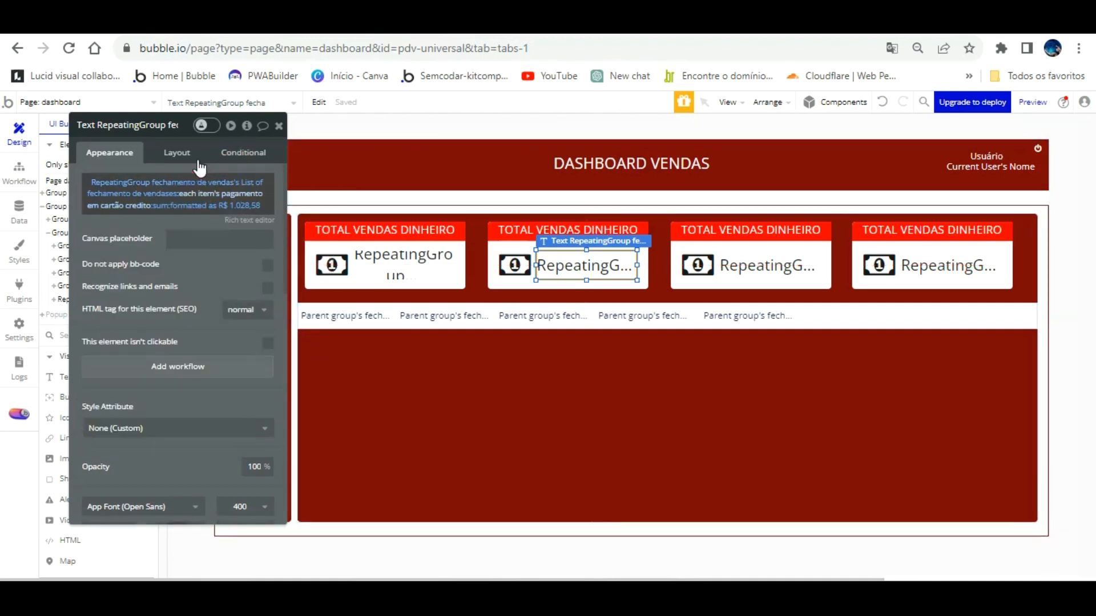
# Change the third card's total expression to sum pagamento cartao debito.
pyautogui.click(728, 267)
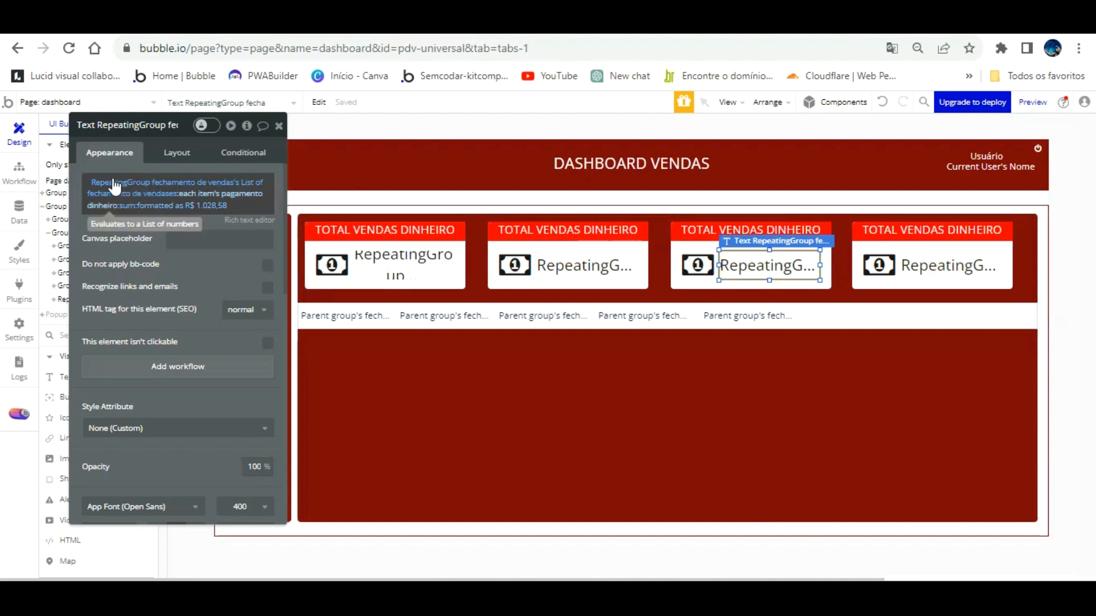
pyautogui.click(105, 205)
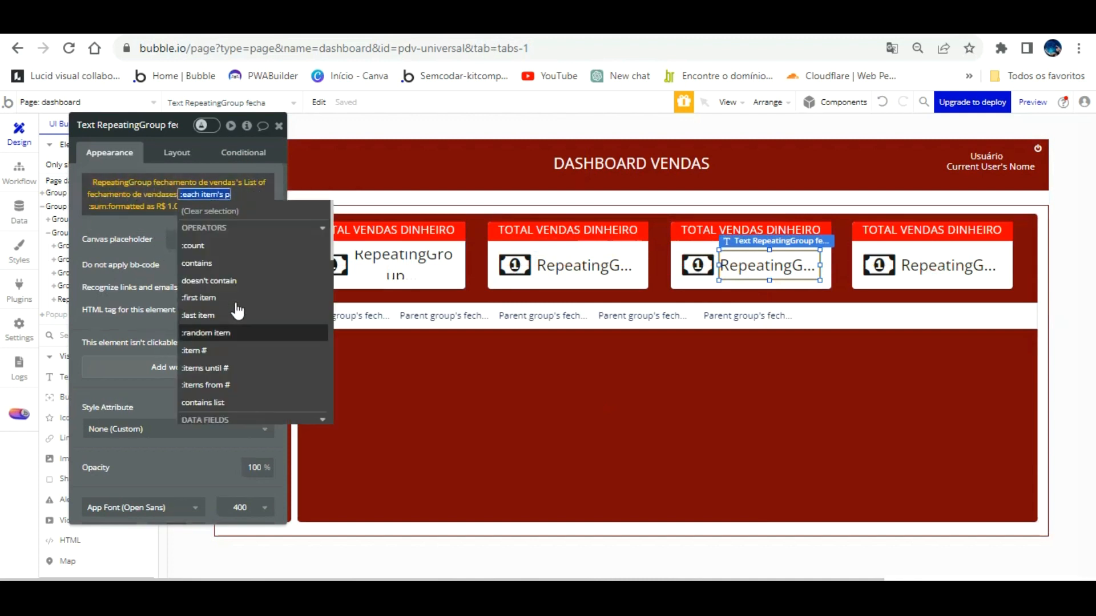
pyautogui.click(297, 345)
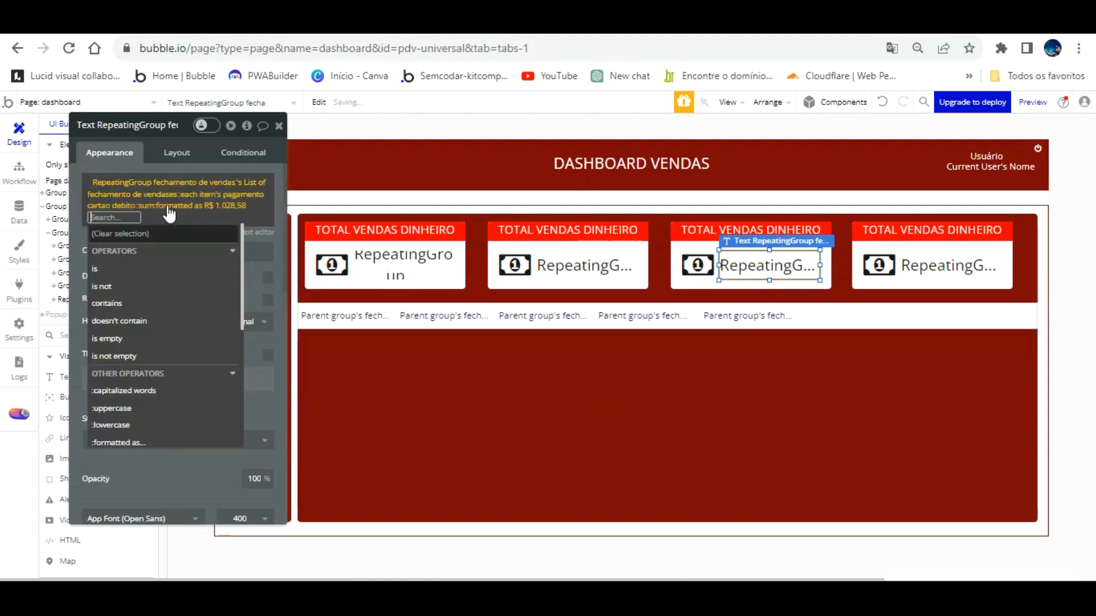
pyautogui.click(74, 216)
# Make the fourth card sum pagamento pix, then switch to the app preview.
pyautogui.click(930, 266)
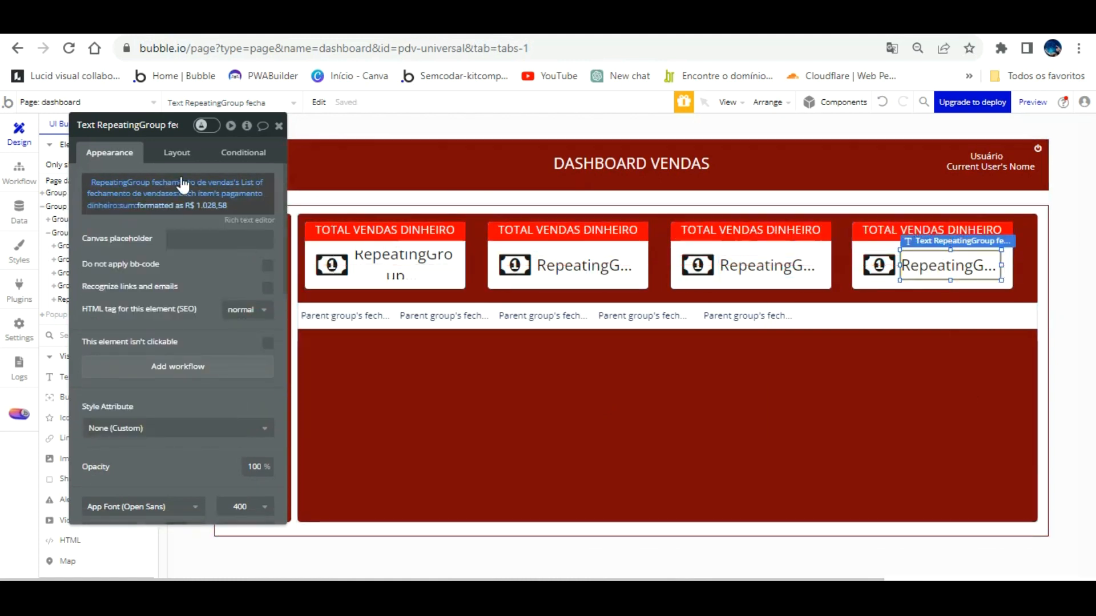
pyautogui.click(106, 206)
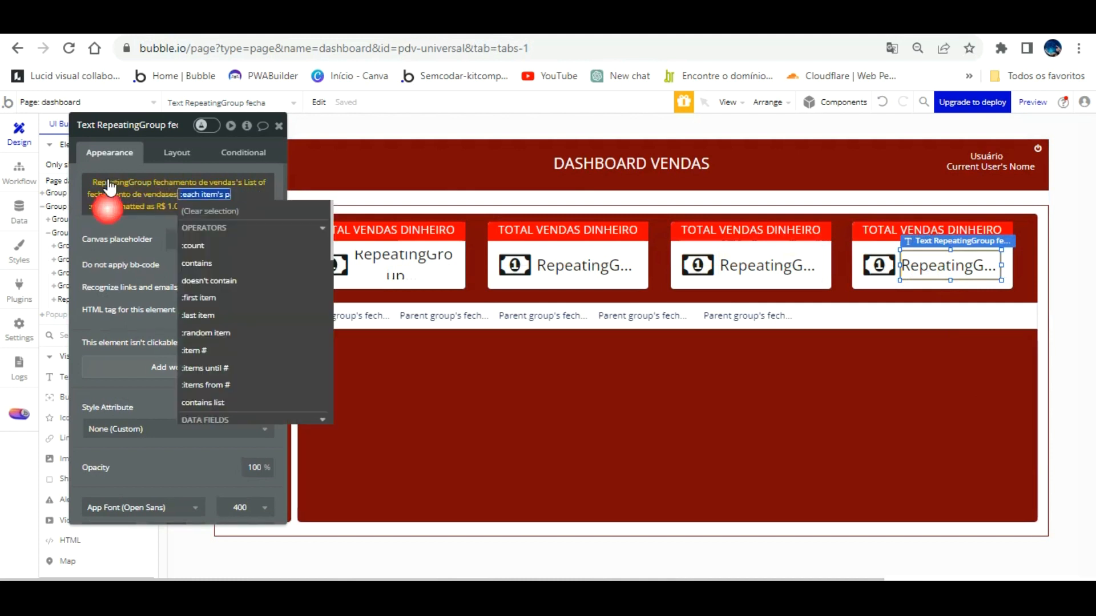
pyautogui.scroll(-3, 234, 280)
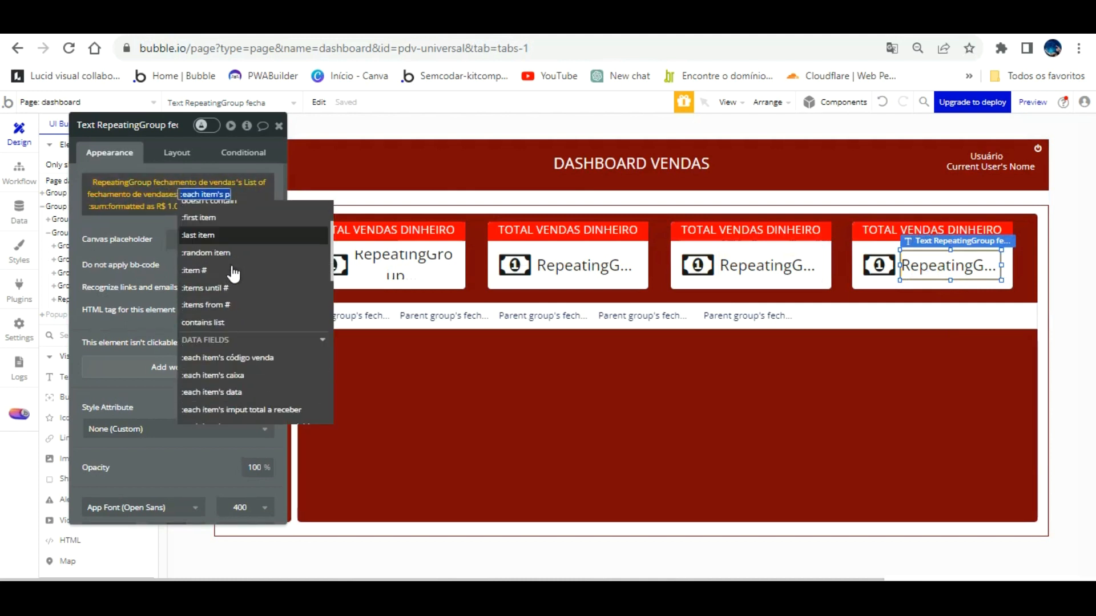
pyautogui.scroll(-3, 235, 274)
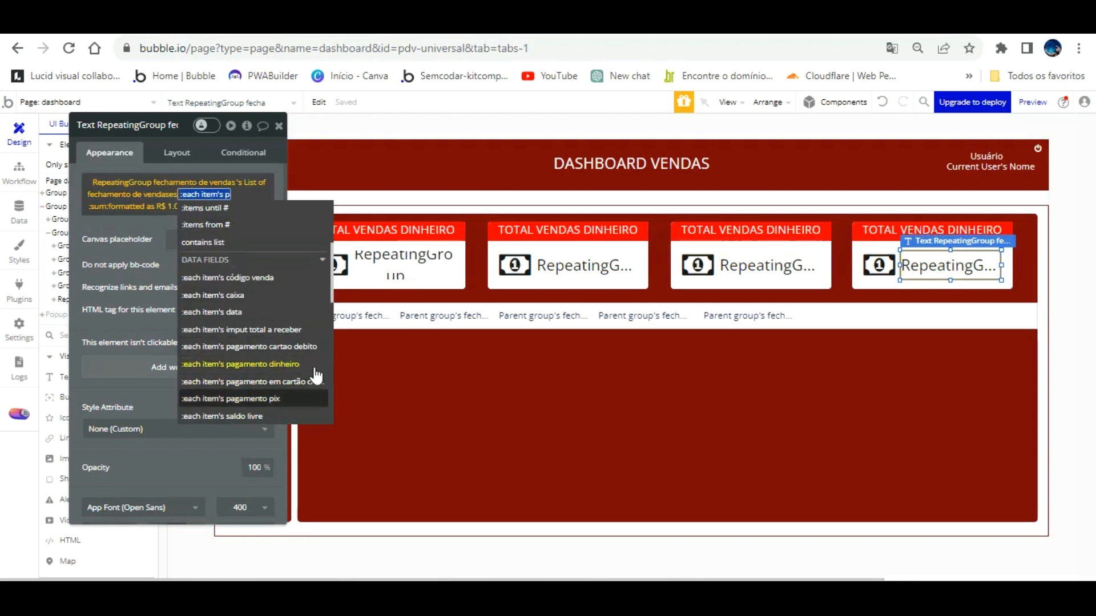
pyautogui.click(279, 399)
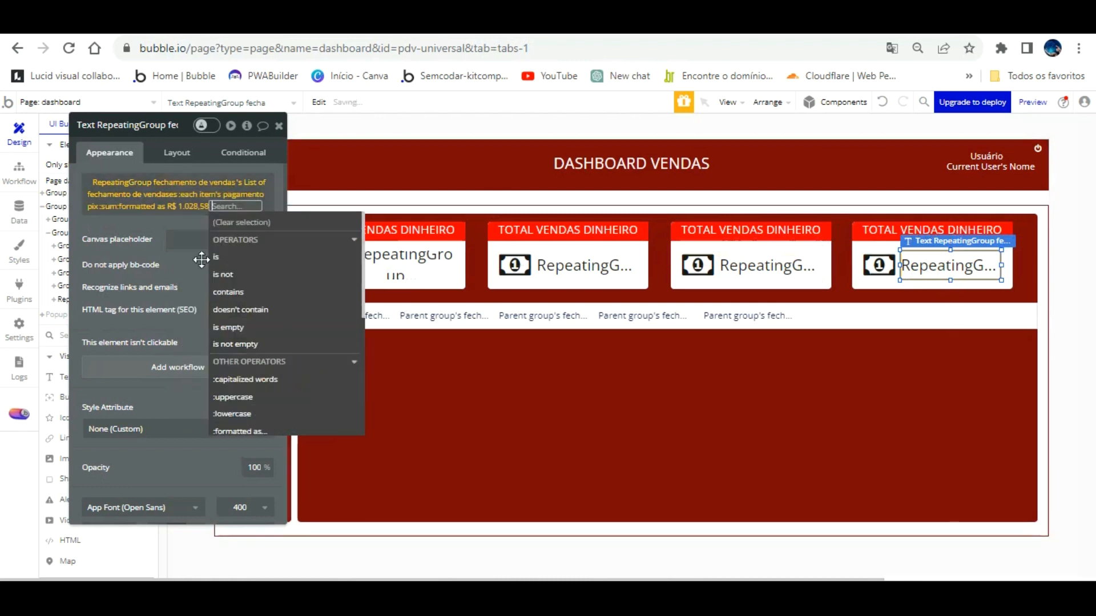
pyautogui.click(154, 204)
pyautogui.click(336, 24)
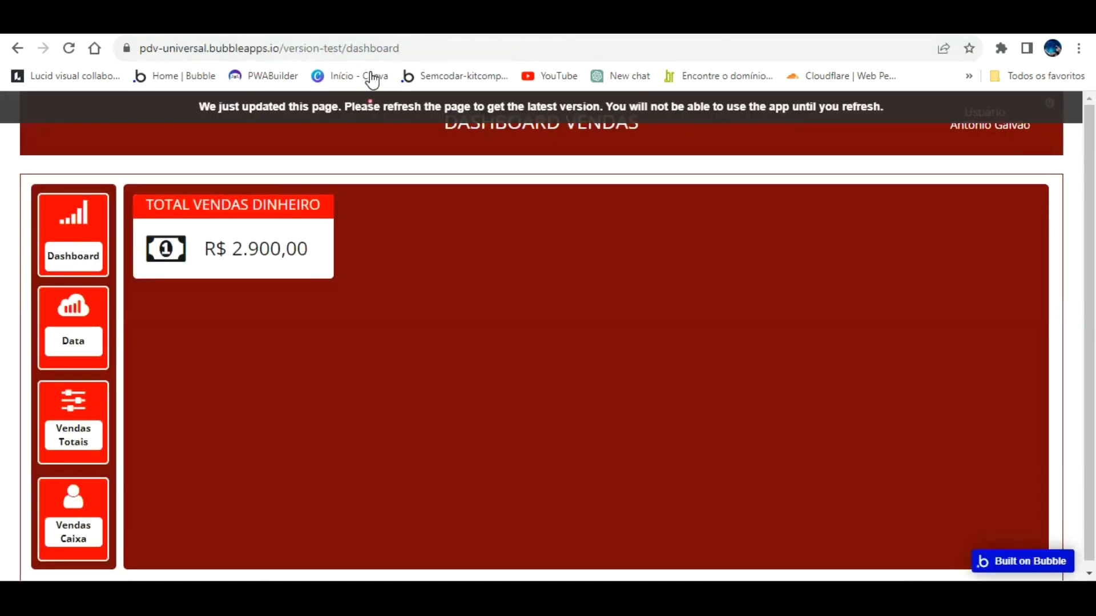
# Reload the preview to check totals R$ 2.900,00, R$ 1.150,00, R$ 600,00 and R$ 700,00, then return to the editor.
pyautogui.press('F5')
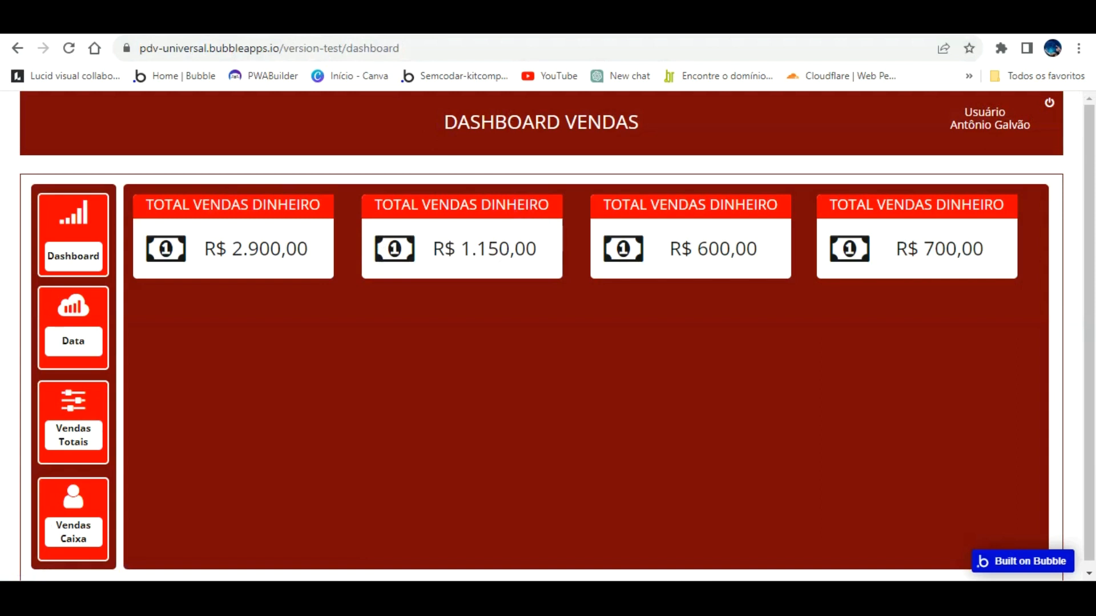
pyautogui.hotkey('ctrl', 'Tab')
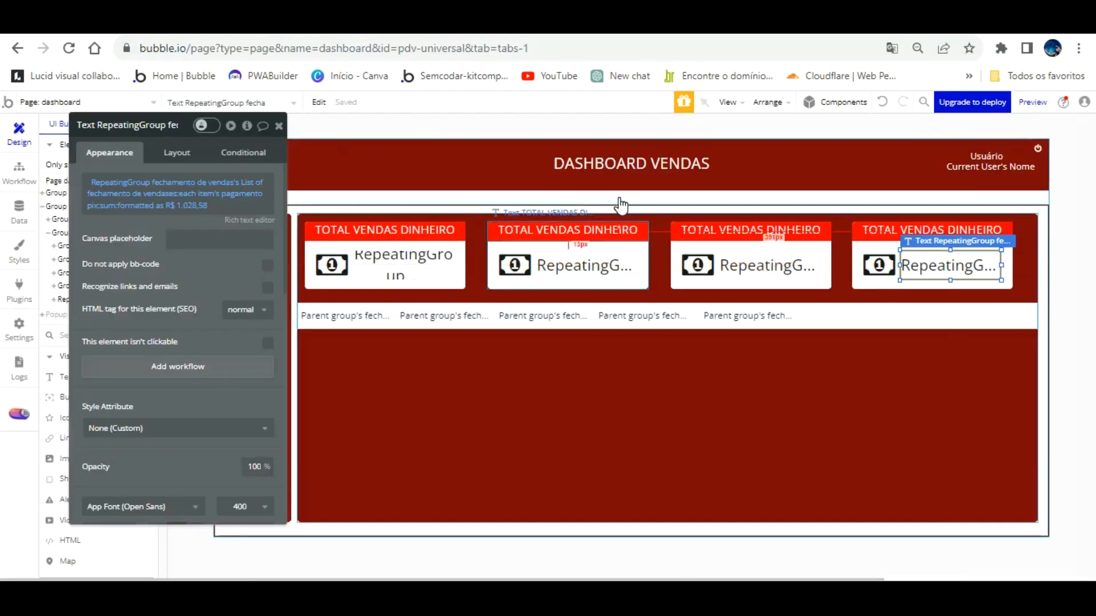
# Retitle the second and third cards TOTAL VENDAS CRÉDITO and TOTAL VENDAS DÉBITO.
pyautogui.click(185, 182)
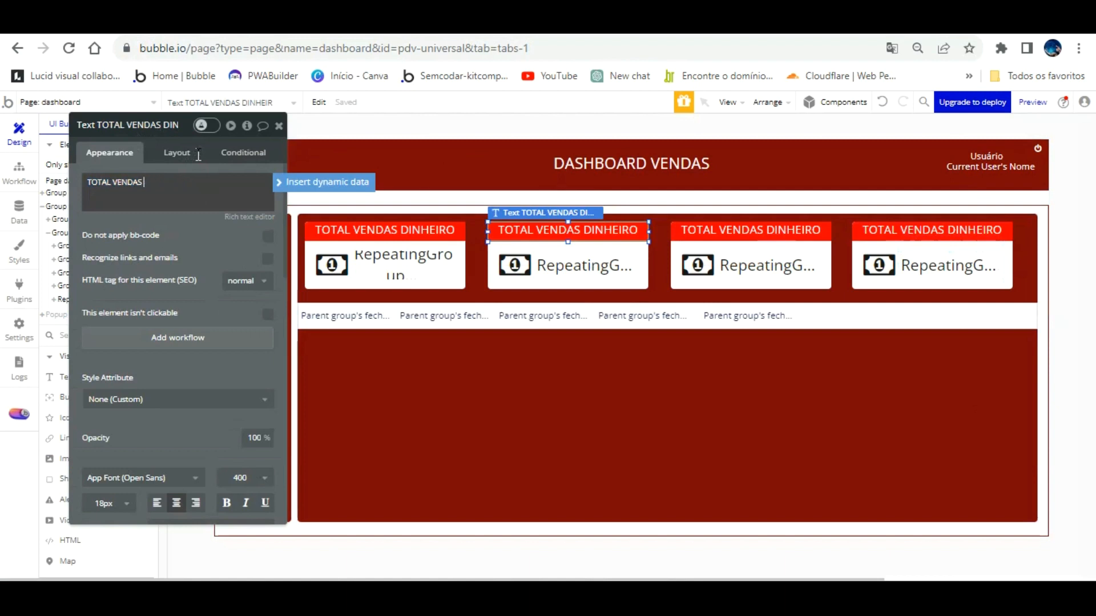
pyautogui.write('CRÉDI')
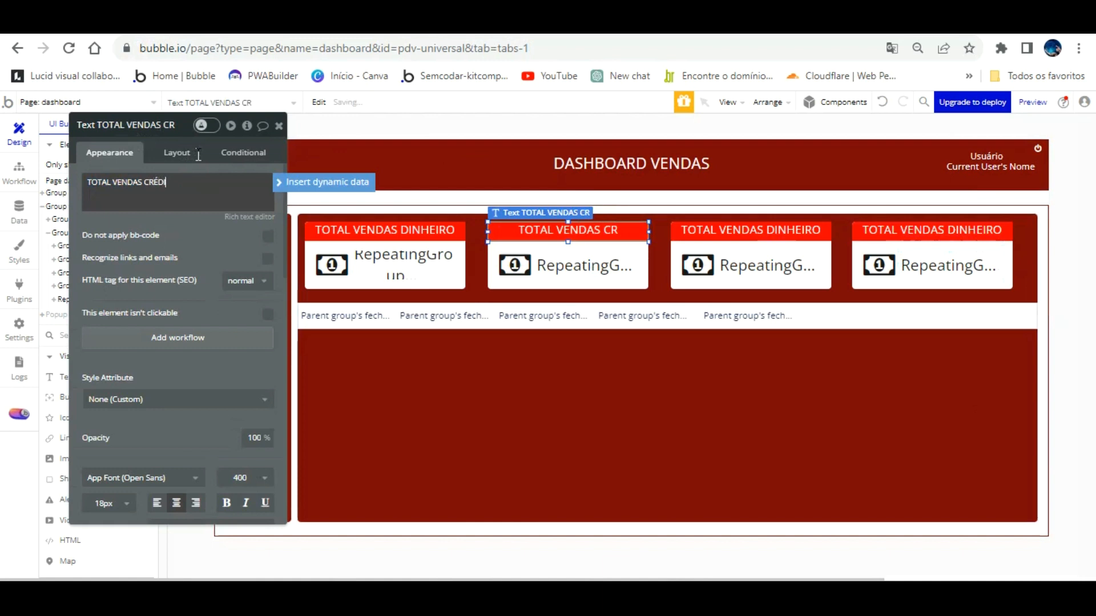
pyautogui.write('TO')
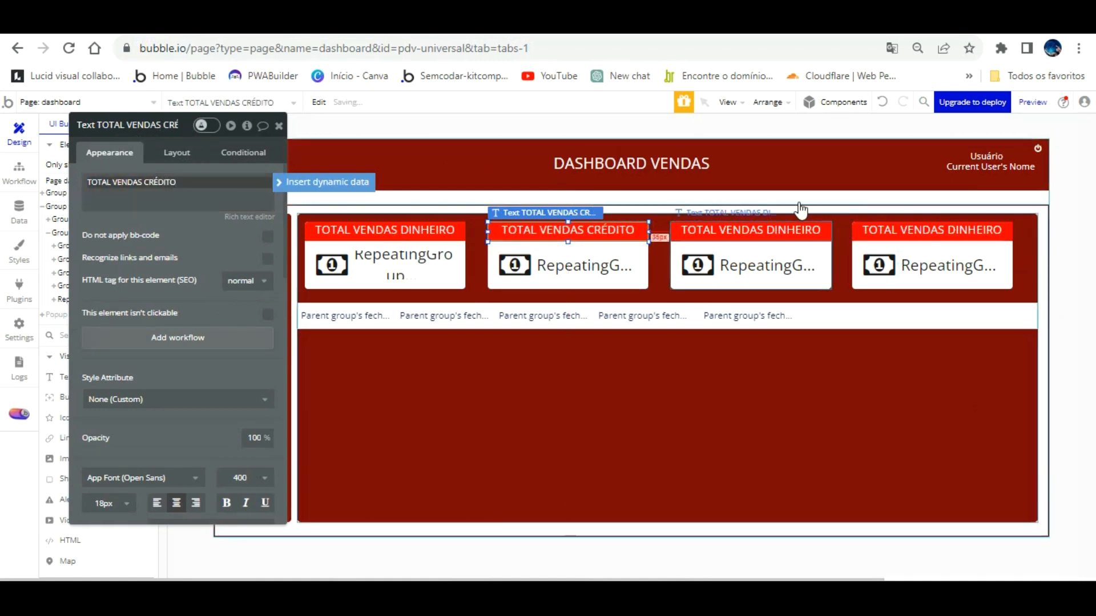
pyautogui.click(704, 231)
pyautogui.tripleClick(204, 186)
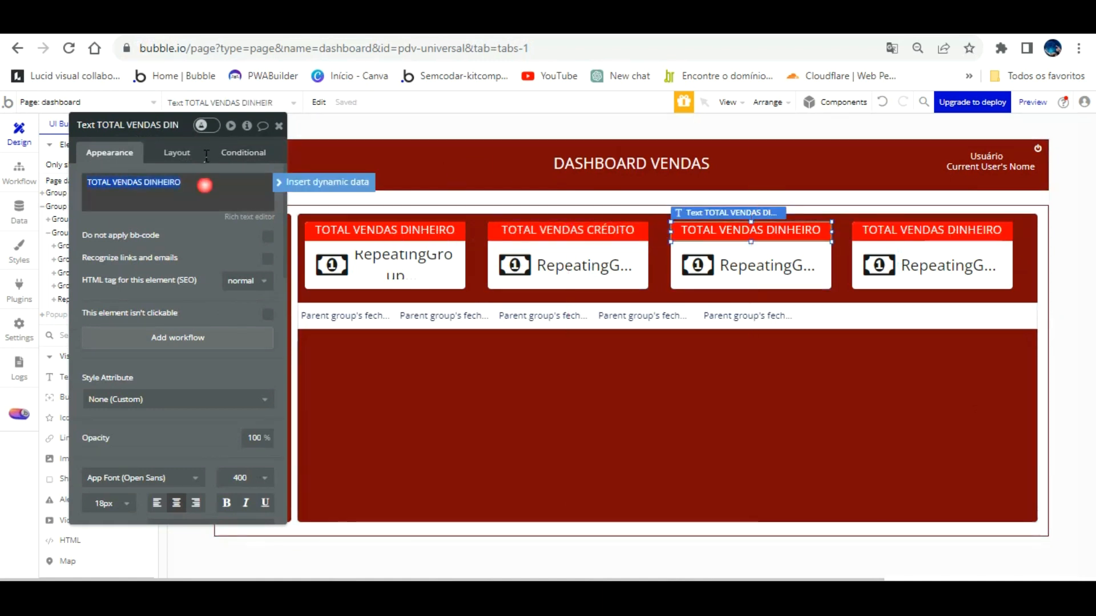
pyautogui.press('Right')
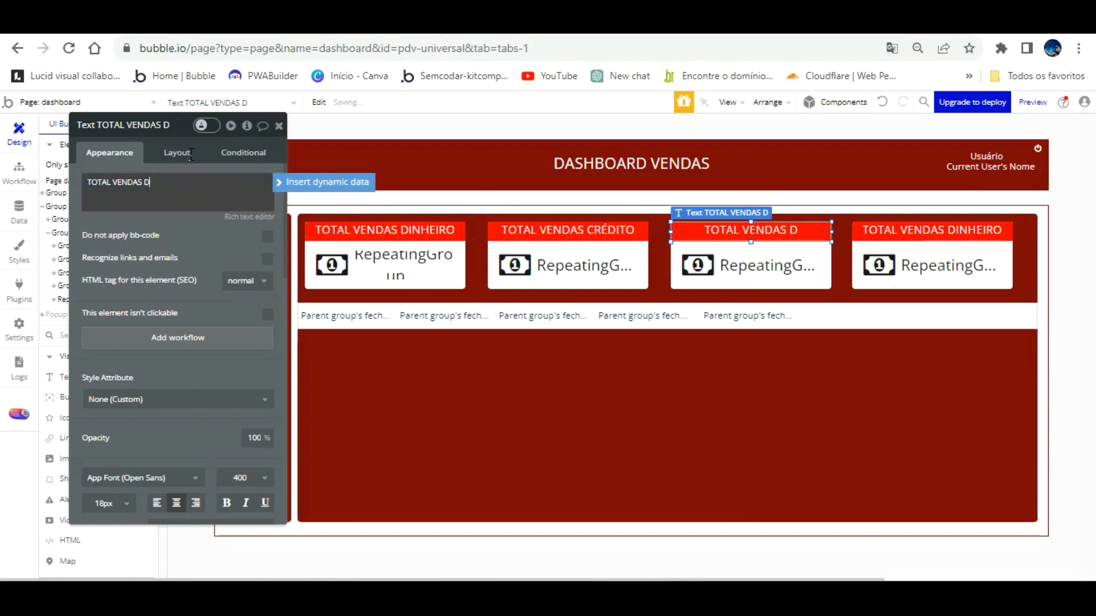
# Retitle the fourth card TOTAL VENDAS PIX and switch to the preview.
pyautogui.click(982, 229)
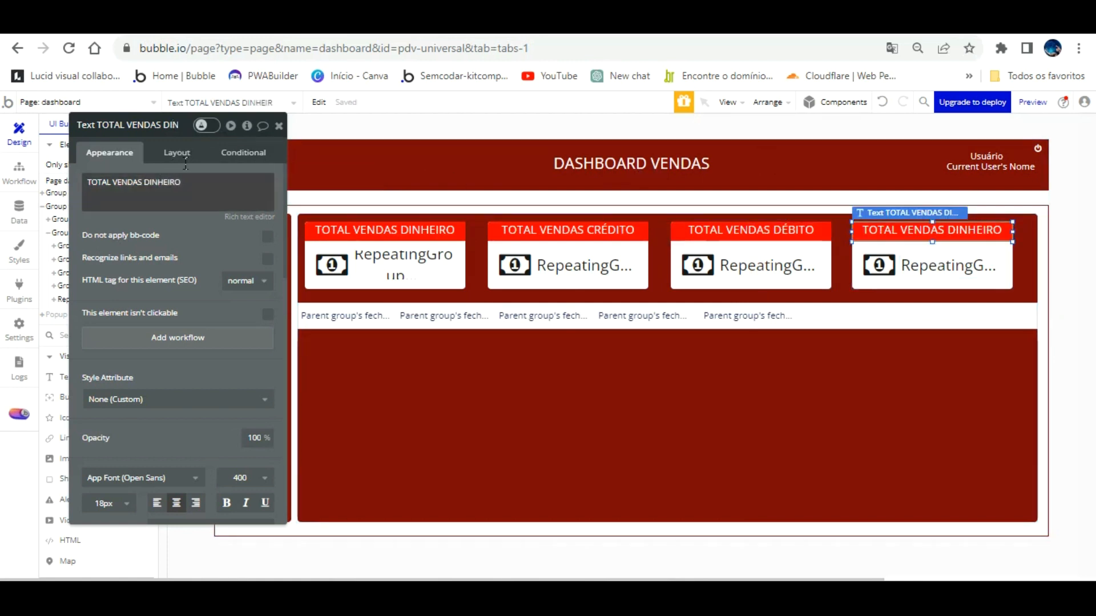
pyautogui.click(191, 181)
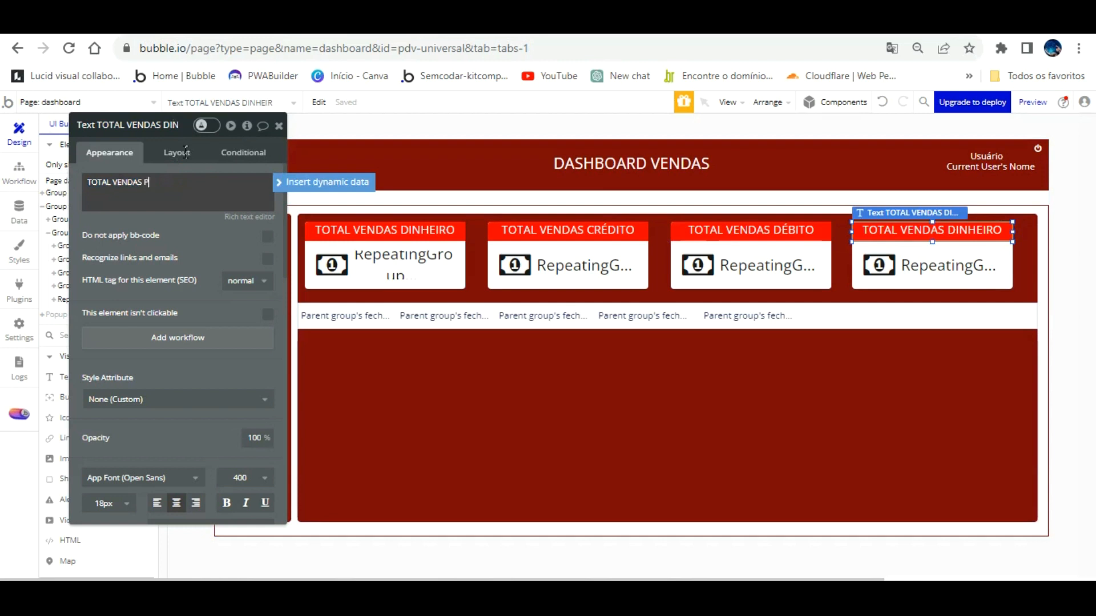
pyautogui.click(219, 215)
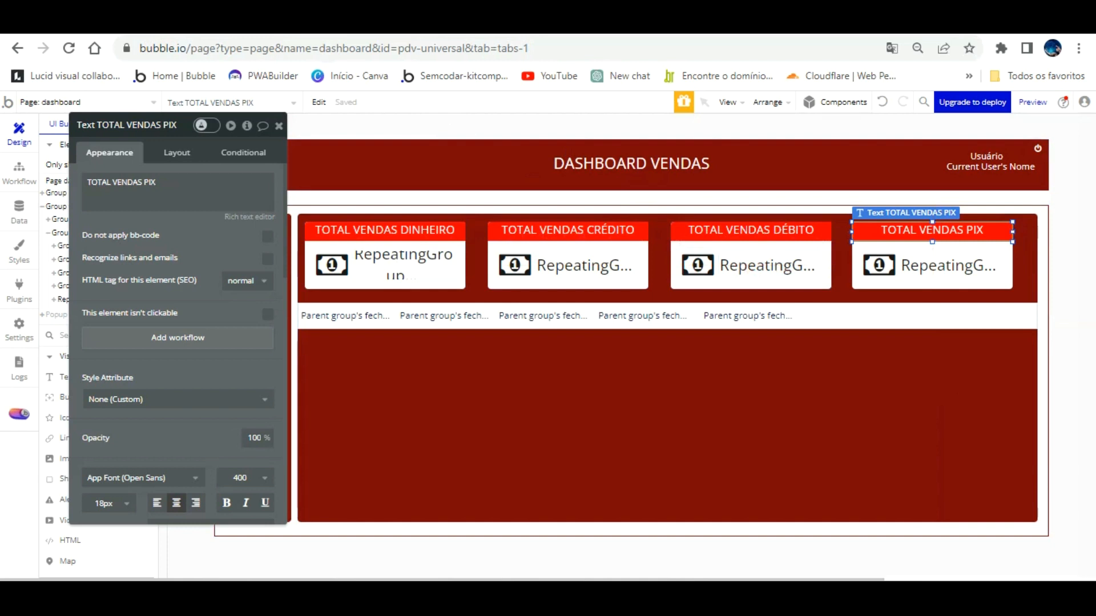
pyautogui.click(245, 22)
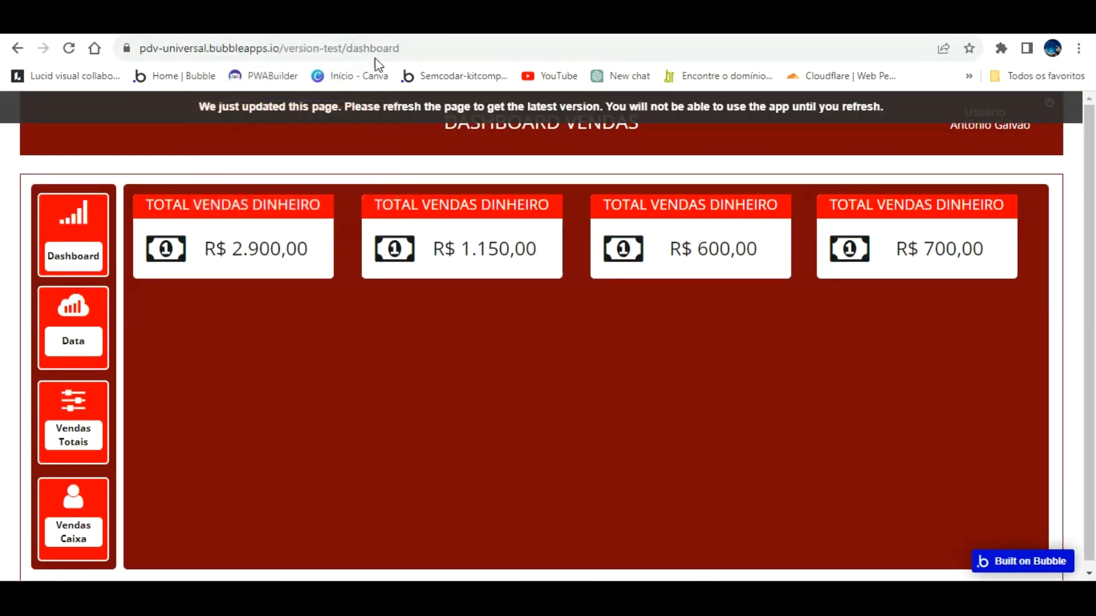
# Reload the preview to confirm the DINHEIRO, CRÉDITO, DÉBITO and PIX totals, then return to the editor.
pyautogui.press('F5')
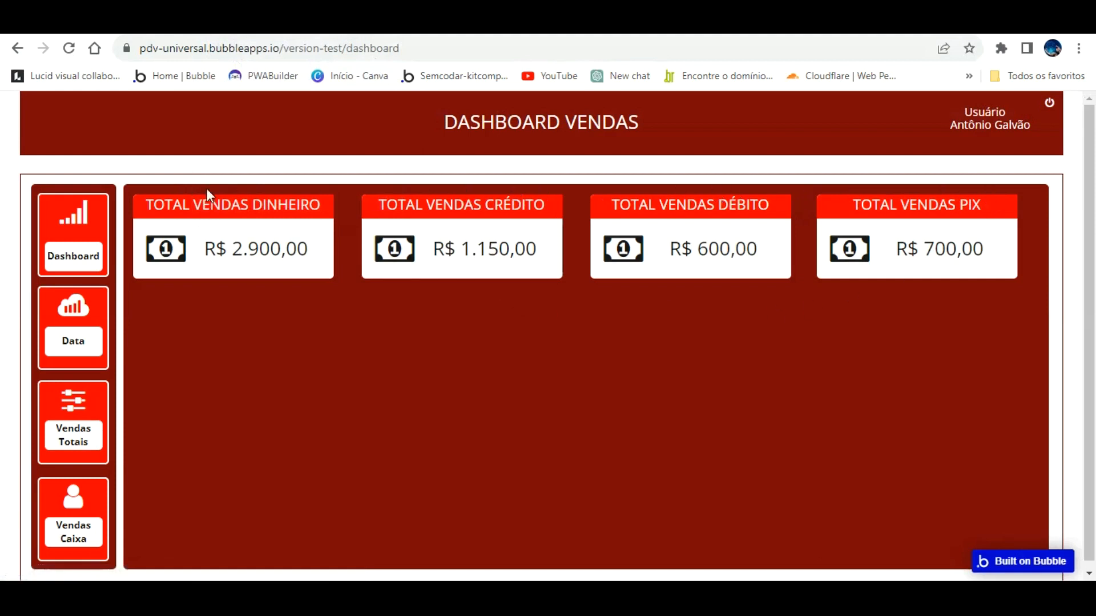
pyautogui.click(171, 22)
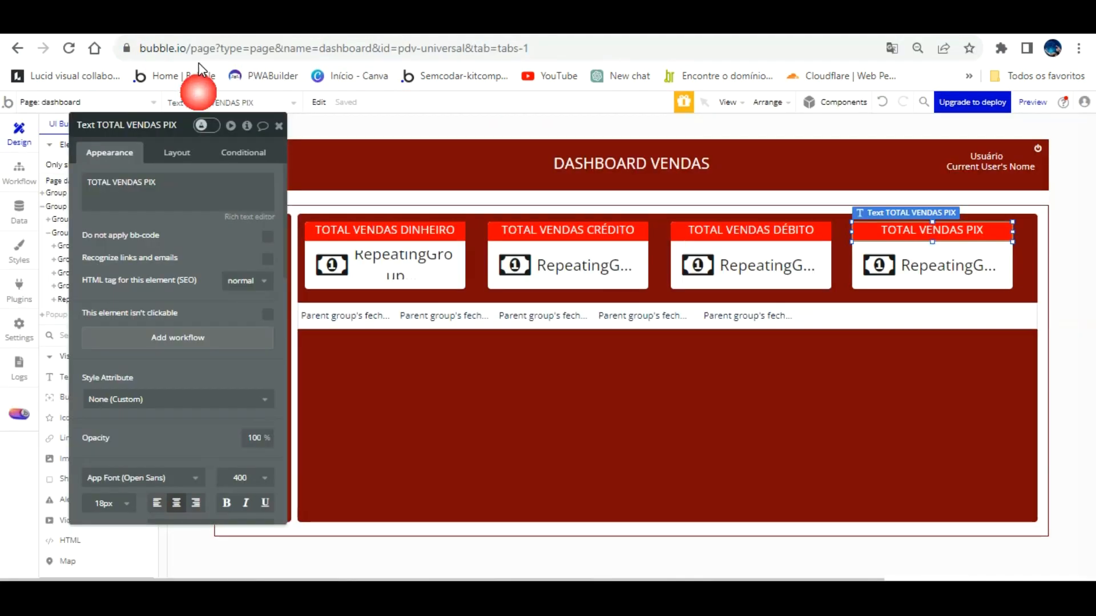
# Select all four payment cards and nudge them slightly right with the arrow keys.
pyautogui.click(461, 228)
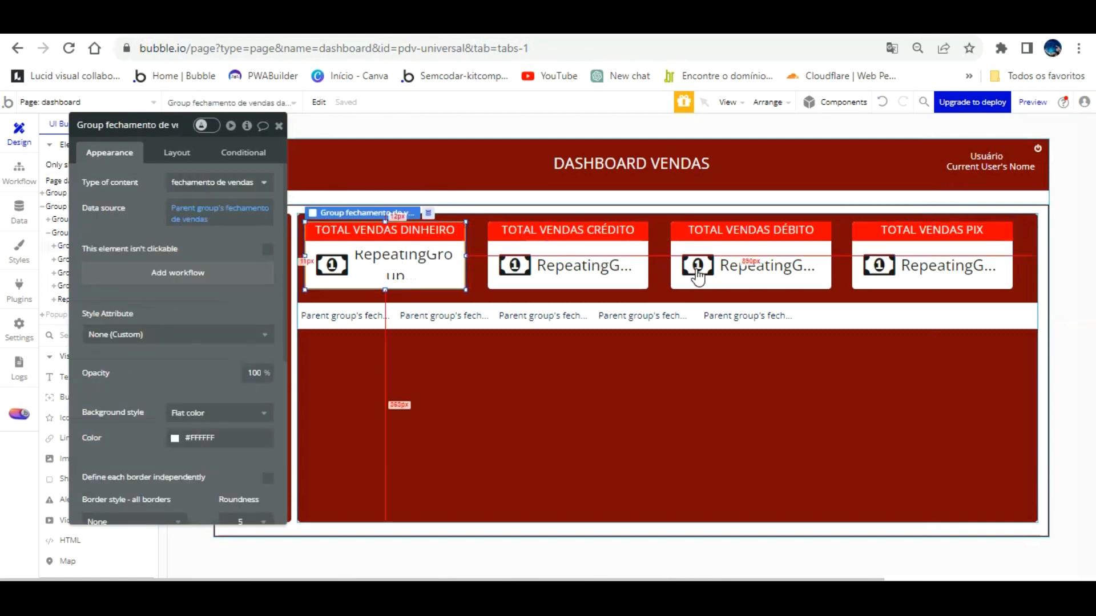
pyautogui.keyDown('shift'); pyautogui.click(630, 261); pyautogui.keyUp('shift')
pyautogui.keyDown('shift'); pyautogui.click(702, 284); pyautogui.keyUp('shift')
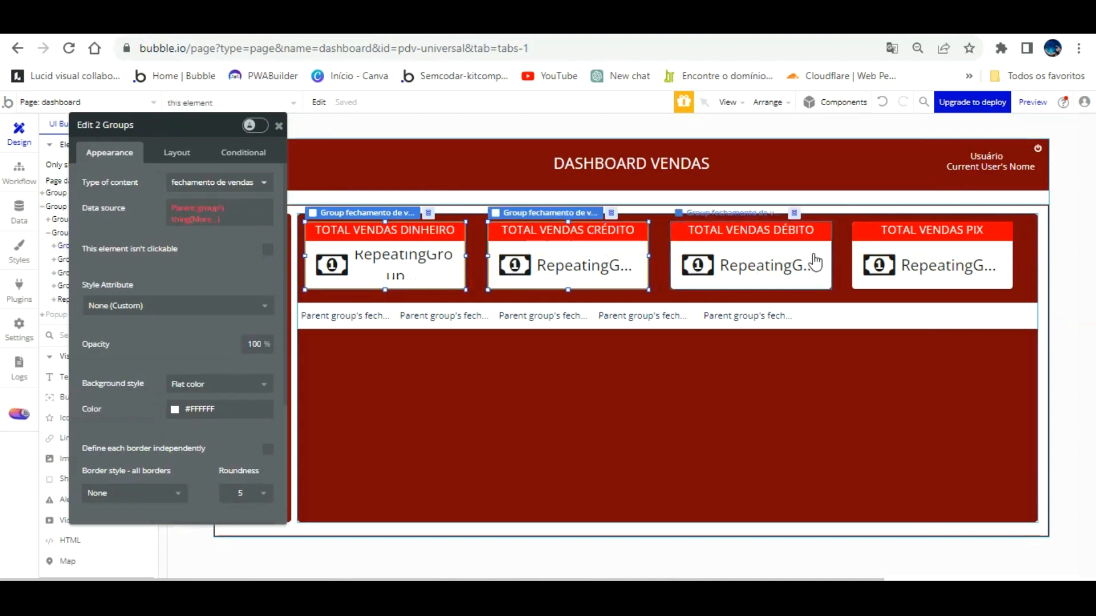
pyautogui.keyDown('shift'); pyautogui.click(894, 254); pyautogui.keyUp('shift')
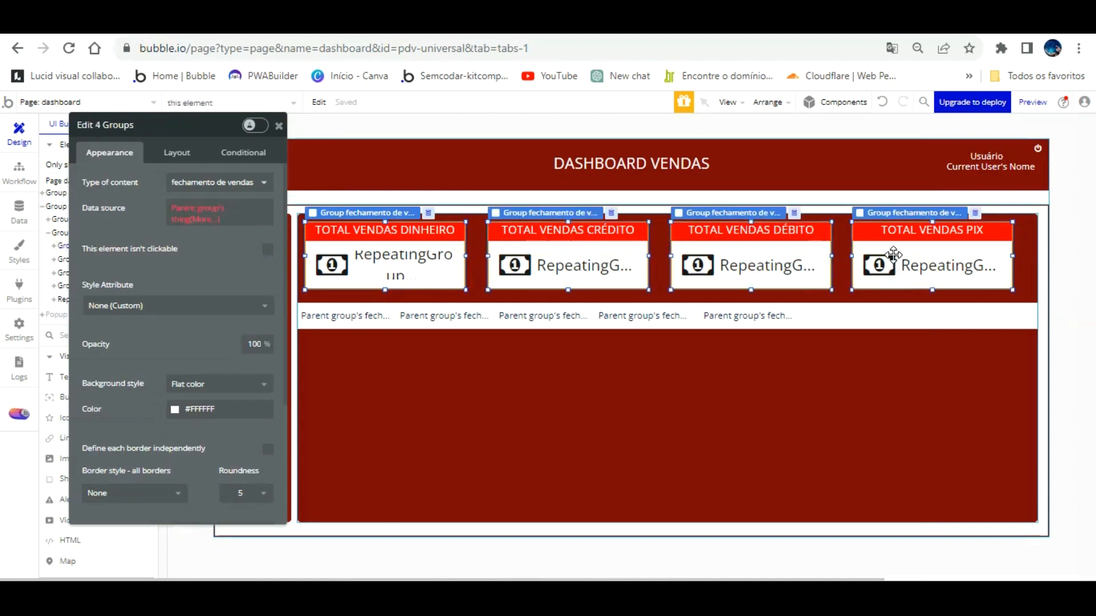
pyautogui.press('Right')
pyautogui.press('Right')
pyautogui.press('Right')
pyautogui.press('Right')
pyautogui.press('Right')
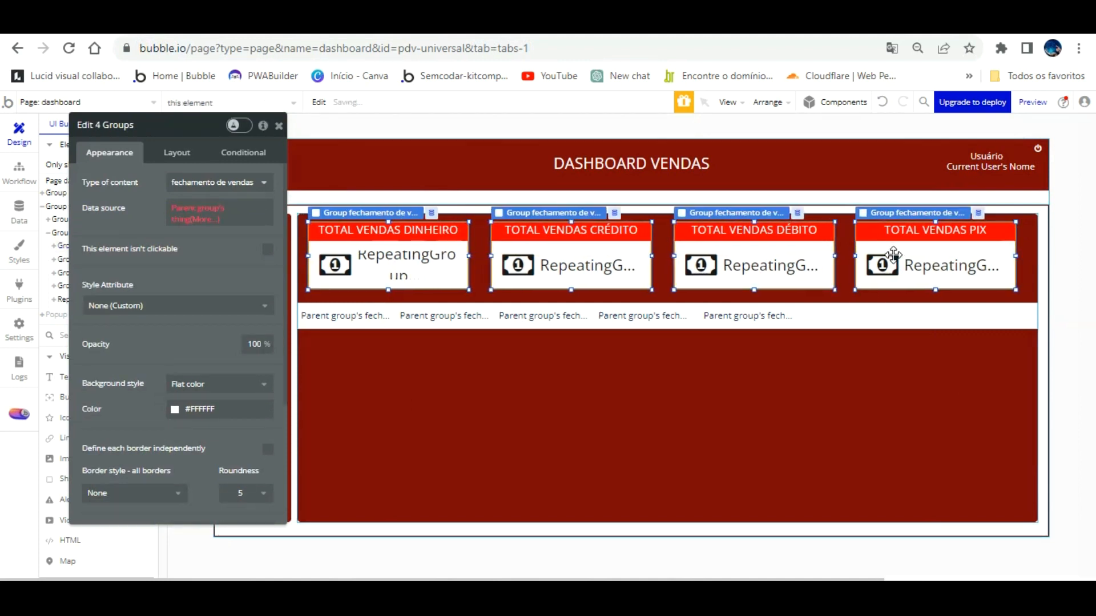
pyautogui.press('Right')
pyautogui.press('Right')
pyautogui.press('Right')
pyautogui.press('Right')
pyautogui.press('Right')
pyautogui.press('Right')
pyautogui.press('Right')
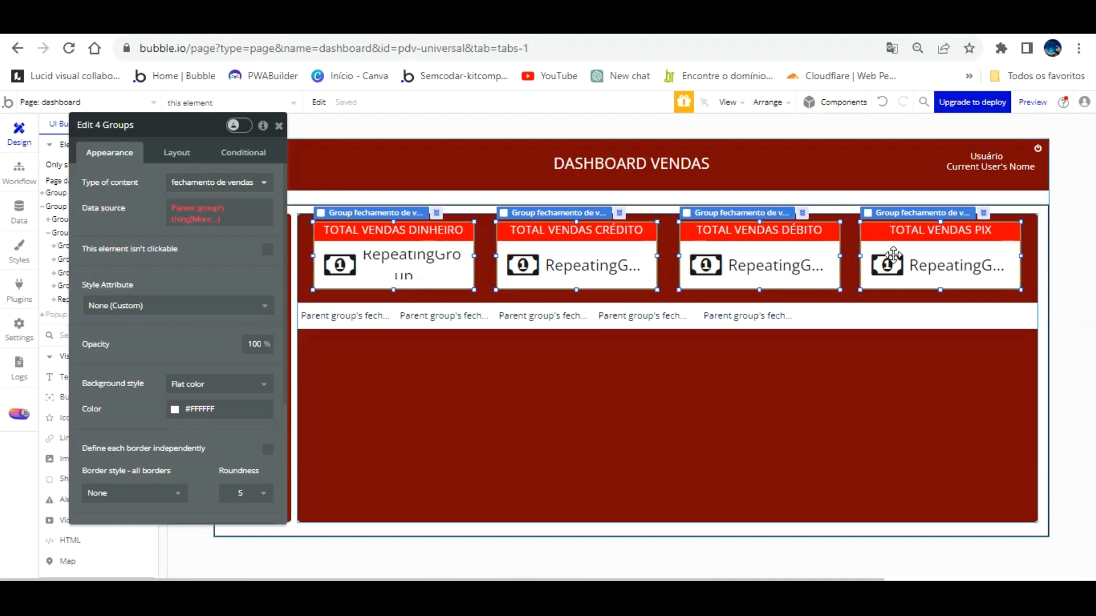
pyautogui.press('Left')
pyautogui.press('Down')
pyautogui.press('Up')
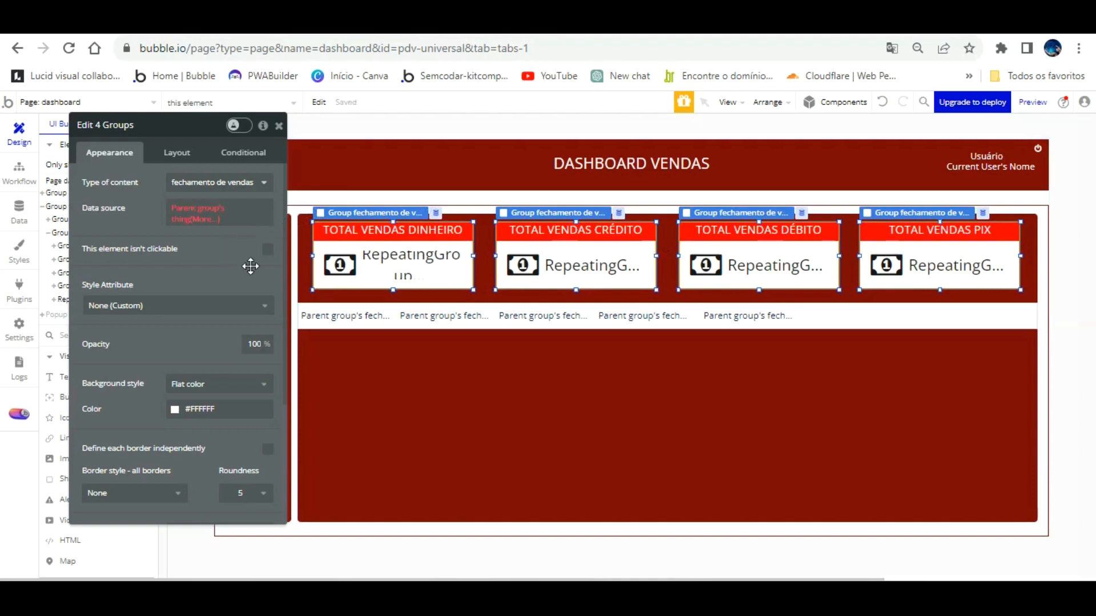
# Inspect the dashboard container, each card group and the repeating row, then close the property editor.
pyautogui.click(418, 382)
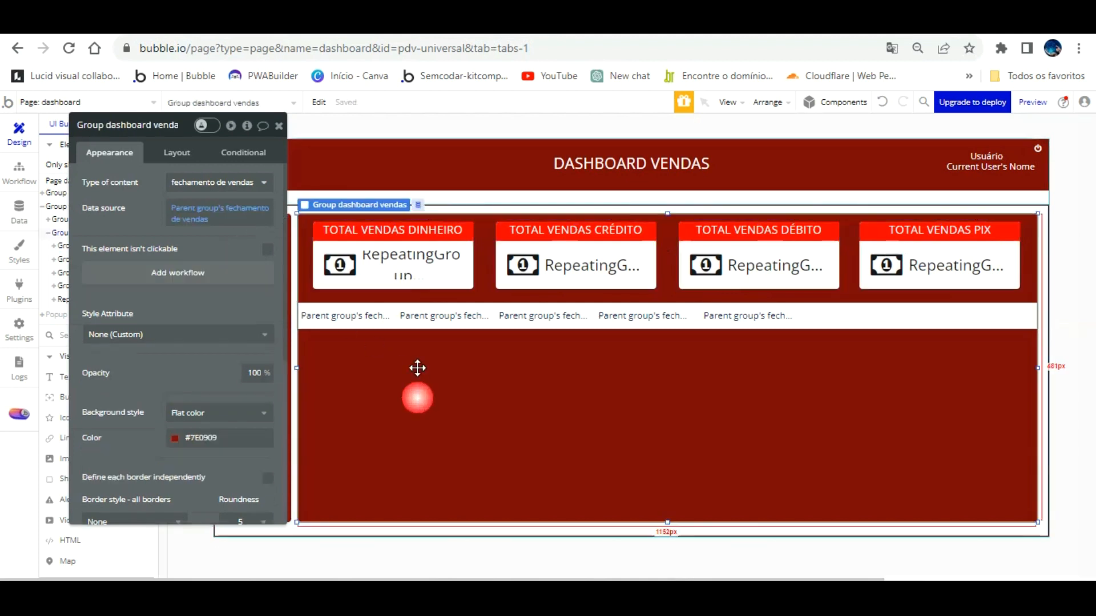
pyautogui.click(908, 256)
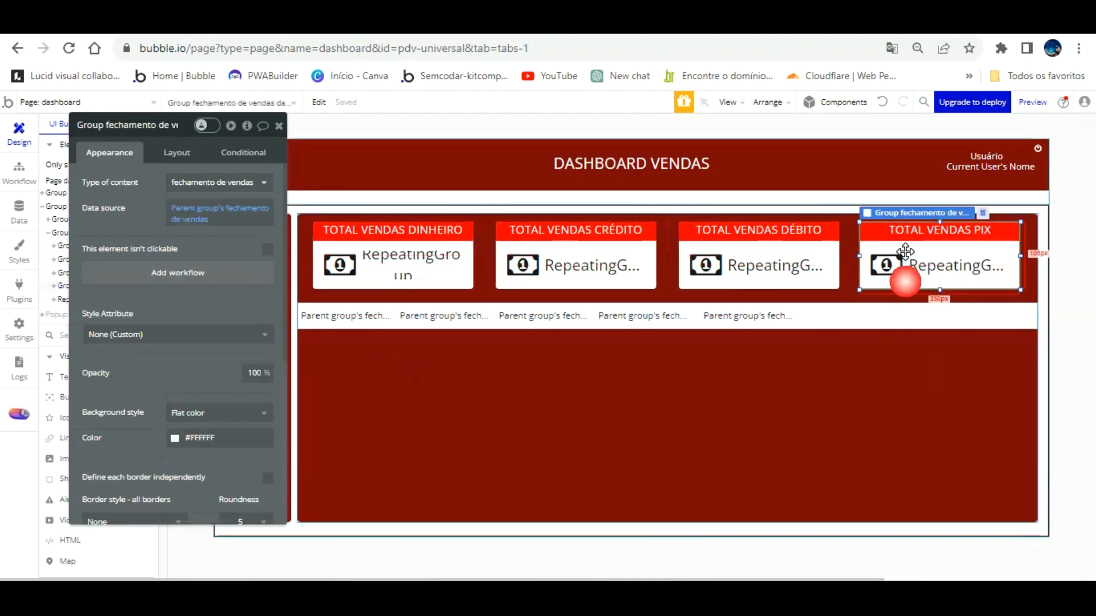
pyautogui.click(819, 261)
pyautogui.click(651, 260)
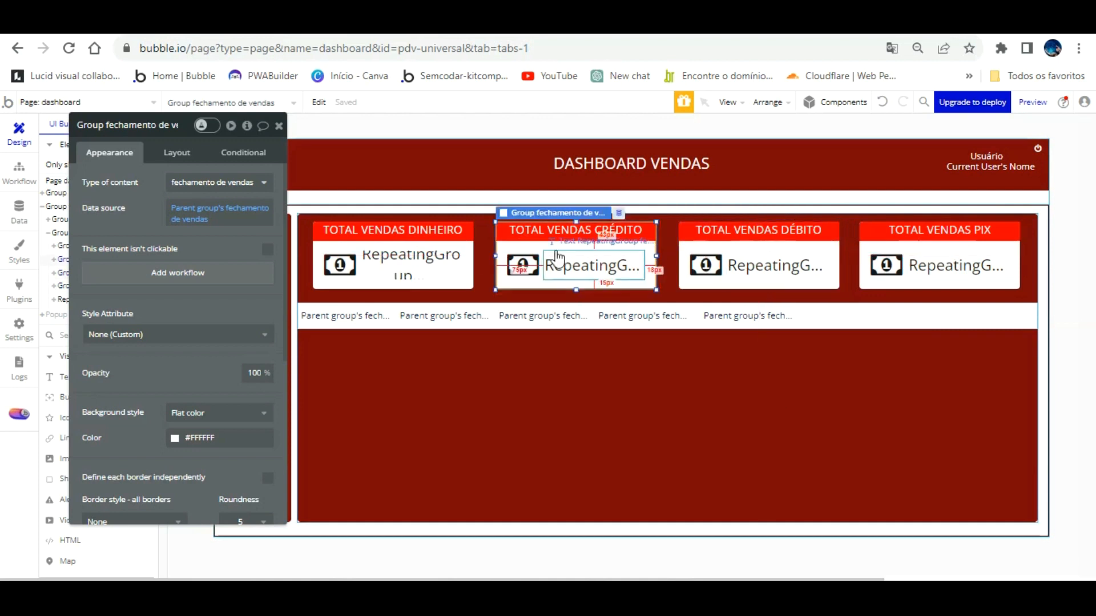
pyautogui.click(454, 249)
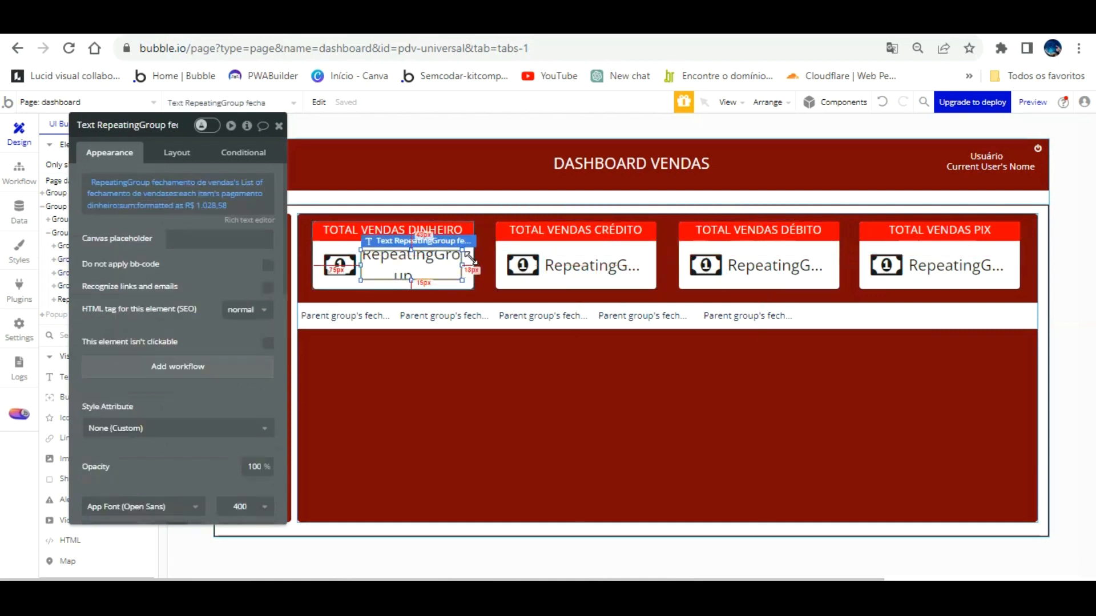
pyautogui.click(469, 264)
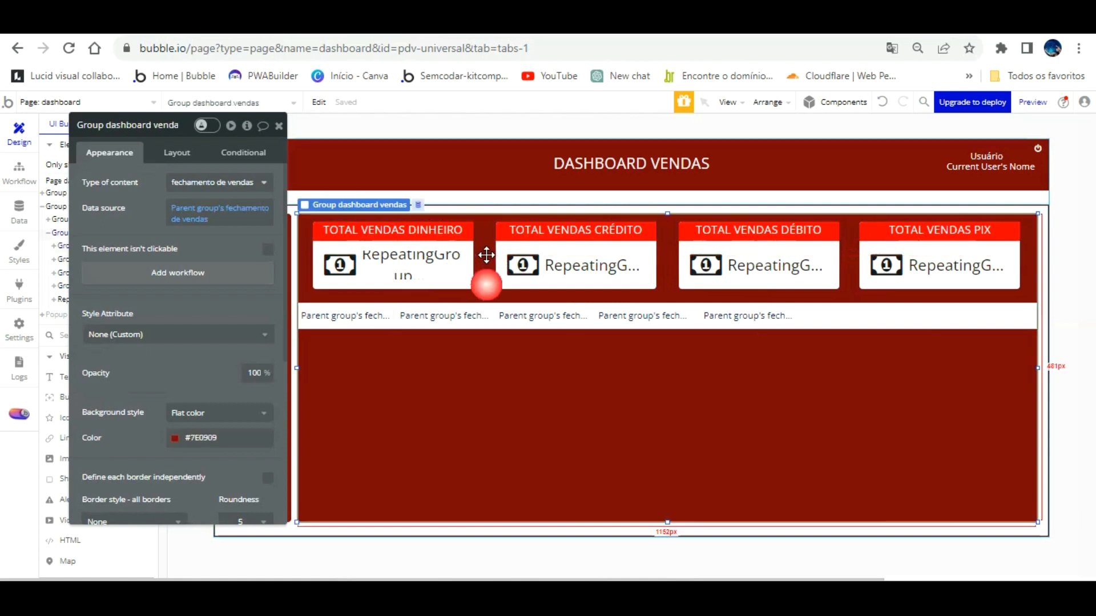
pyautogui.click(502, 317)
pyautogui.click(500, 359)
pyautogui.click(779, 370)
pyautogui.click(845, 315)
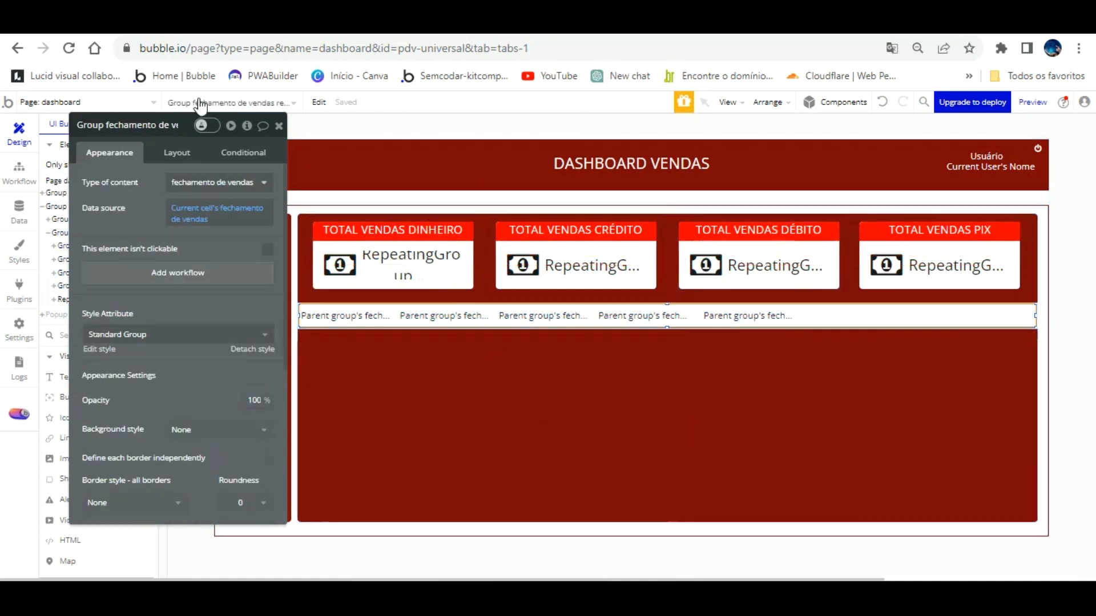
pyautogui.click(279, 125)
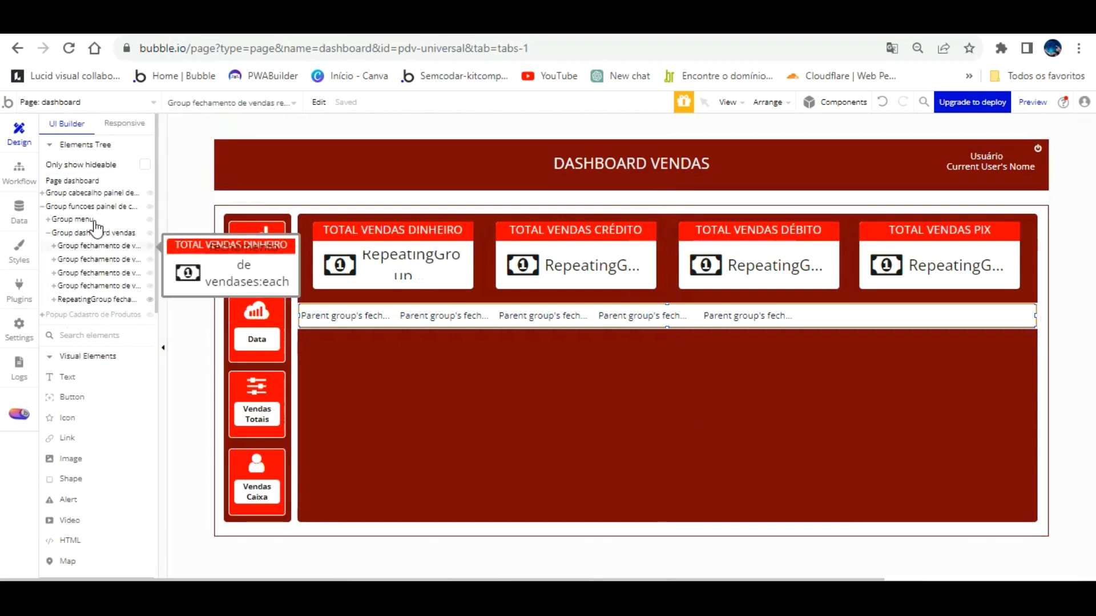
# Hide the RepeatingGroup of per-sale texts, then refresh the preview to confirm all four totals.
pyautogui.click(149, 299)
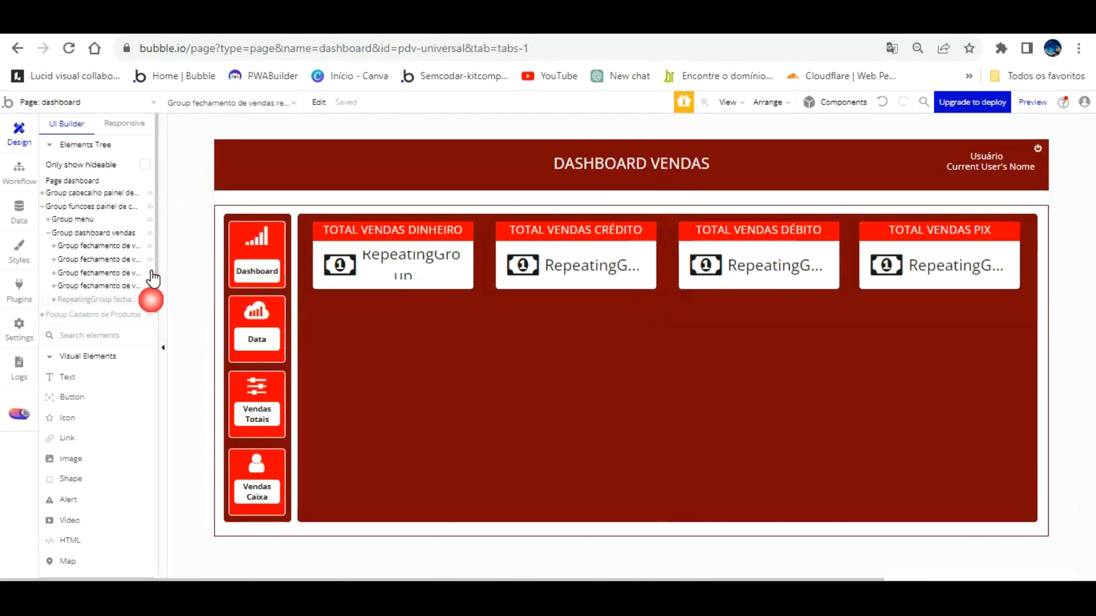
pyautogui.click(473, 368)
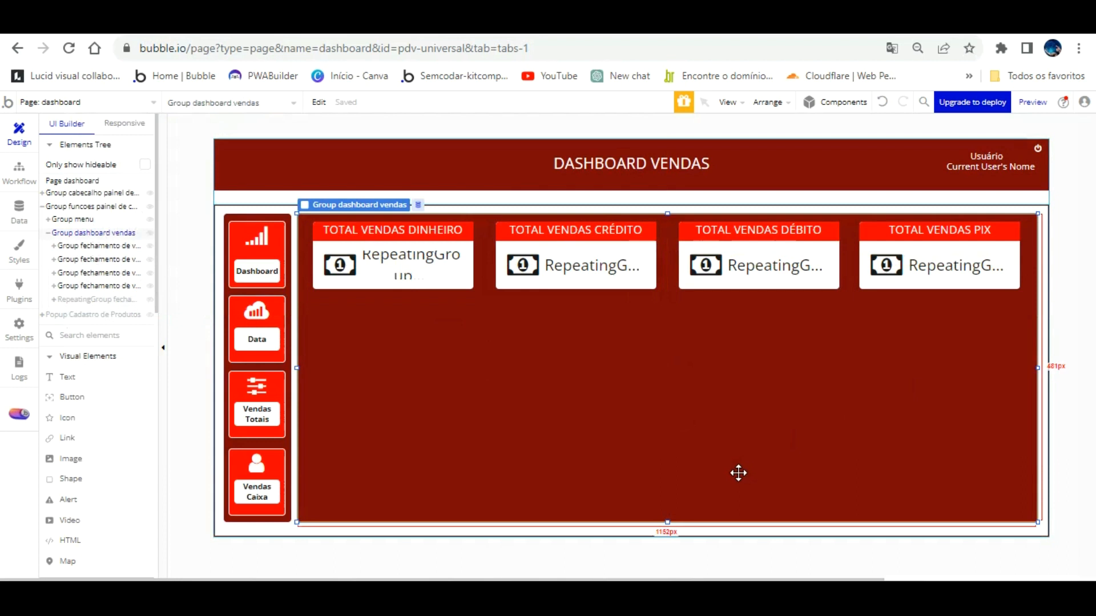
pyautogui.click(355, 24)
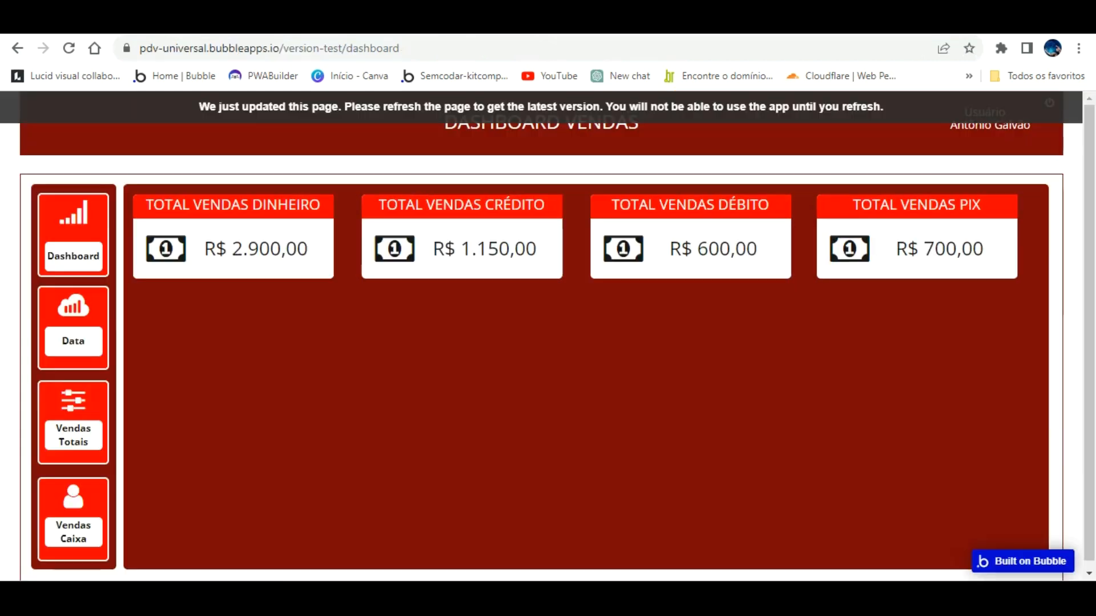
pyautogui.click(339, 105)
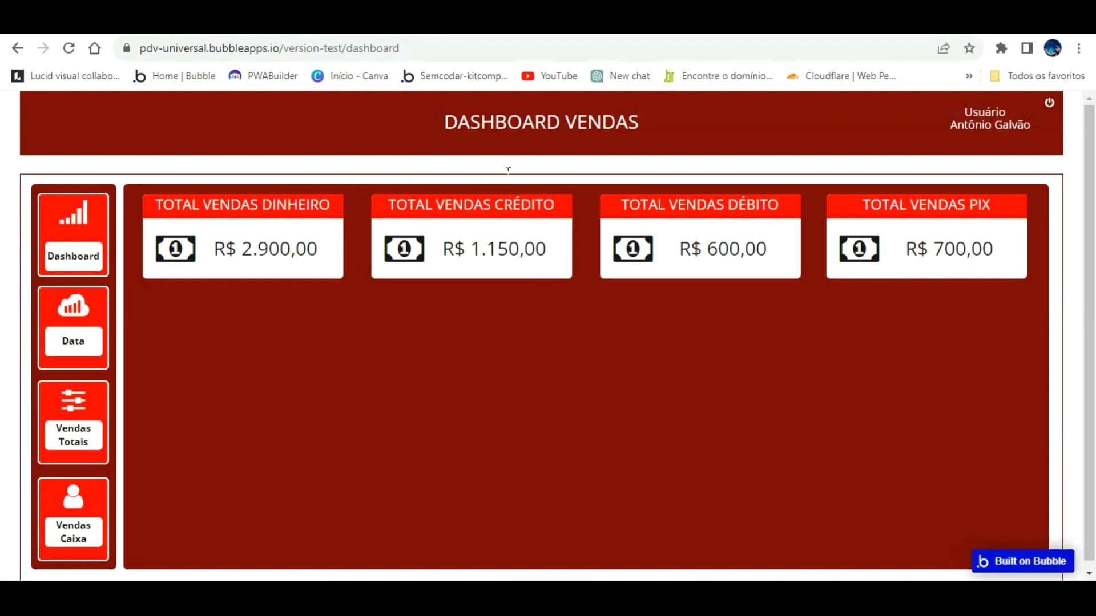
pyautogui.click(166, 24)
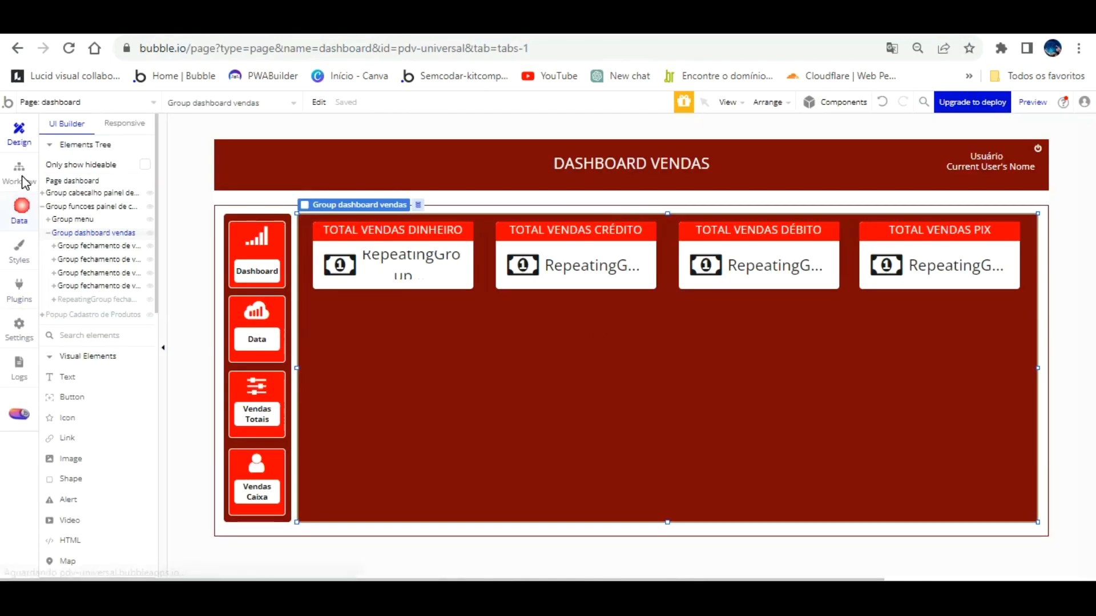
# Resize the debit, data, código venda, caixa and credit columns in App data, then open the preview.
pyautogui.click(19, 211)
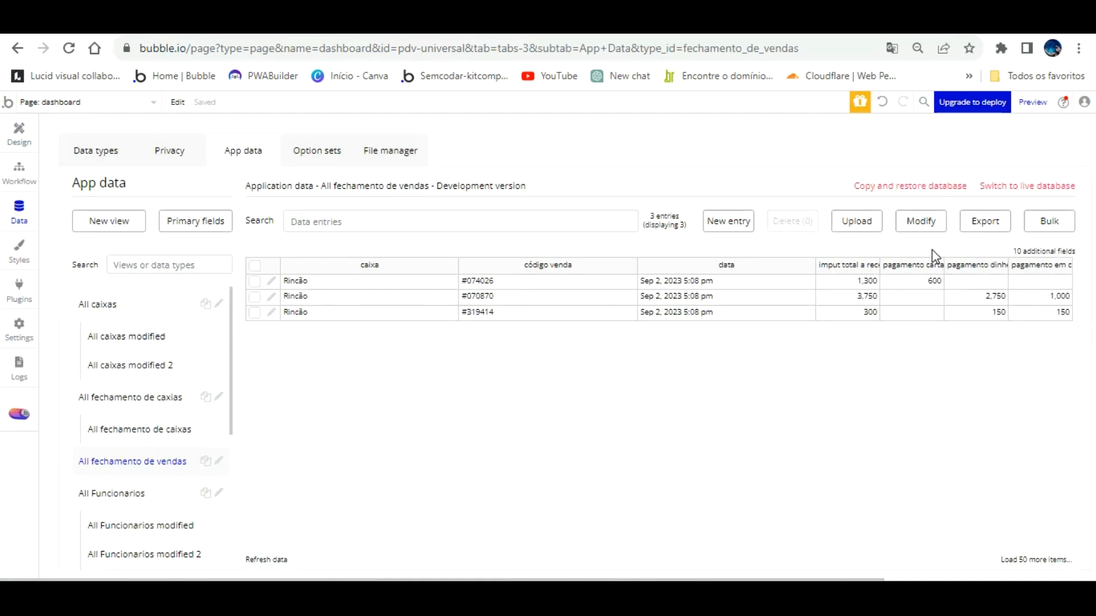
pyautogui.moveTo(976, 264)
pyautogui.mouseDown()
pyautogui.moveTo(942, 235)
pyautogui.moveTo(989, 236)
pyautogui.mouseUp()
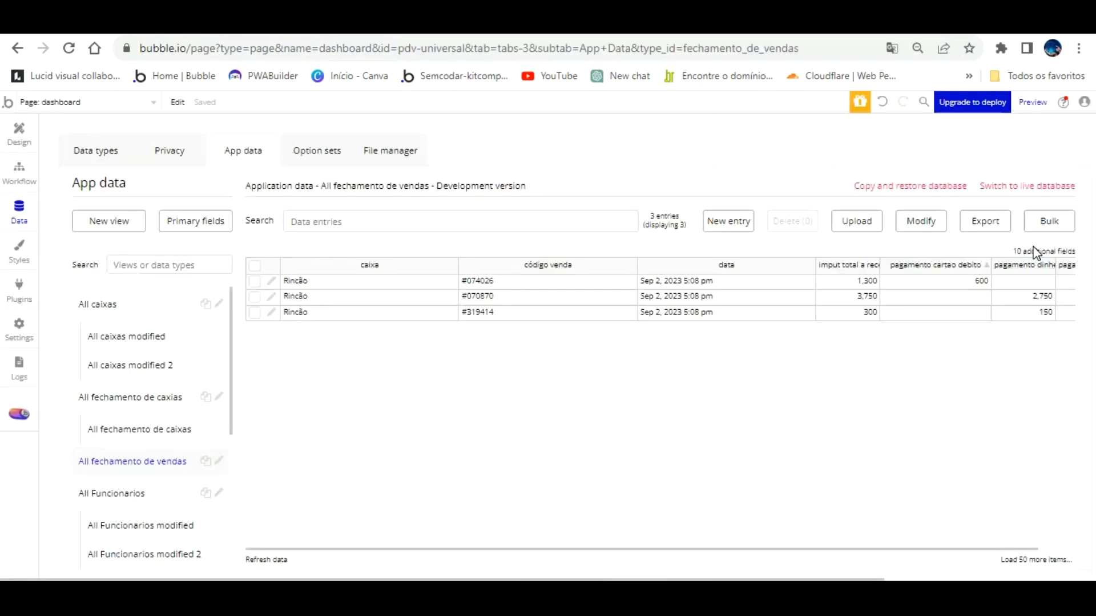
pyautogui.moveTo(726, 265)
pyautogui.mouseDown()
pyautogui.moveTo(820, 242)
pyautogui.moveTo(735, 234)
pyautogui.mouseUp()
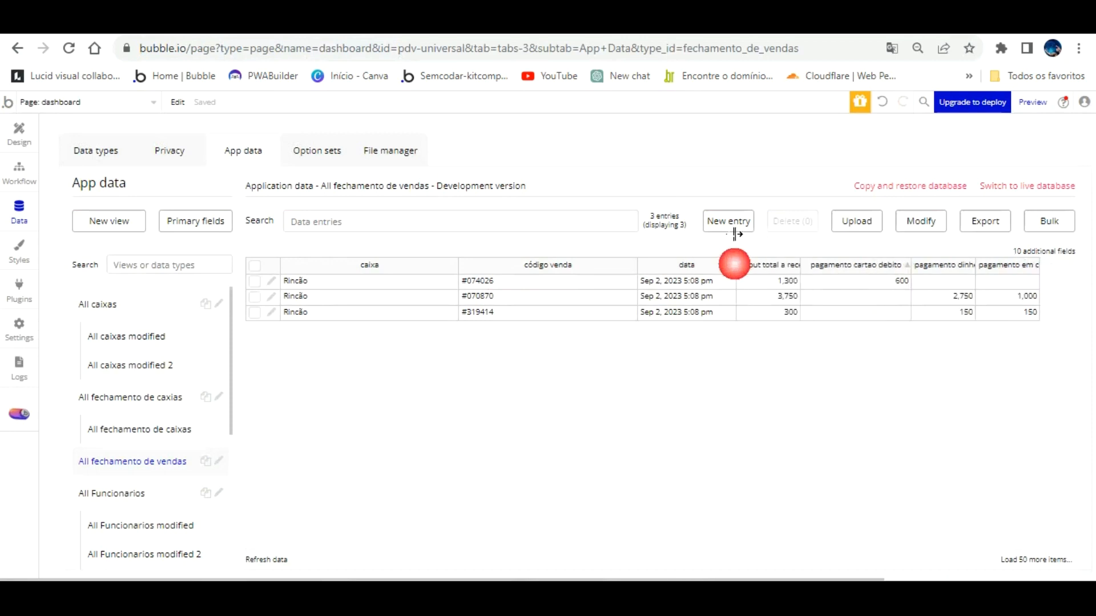
pyautogui.moveTo(635, 233); pyautogui.dragTo(579, 234)
pyautogui.moveTo(458, 234); pyautogui.dragTo(377, 236)
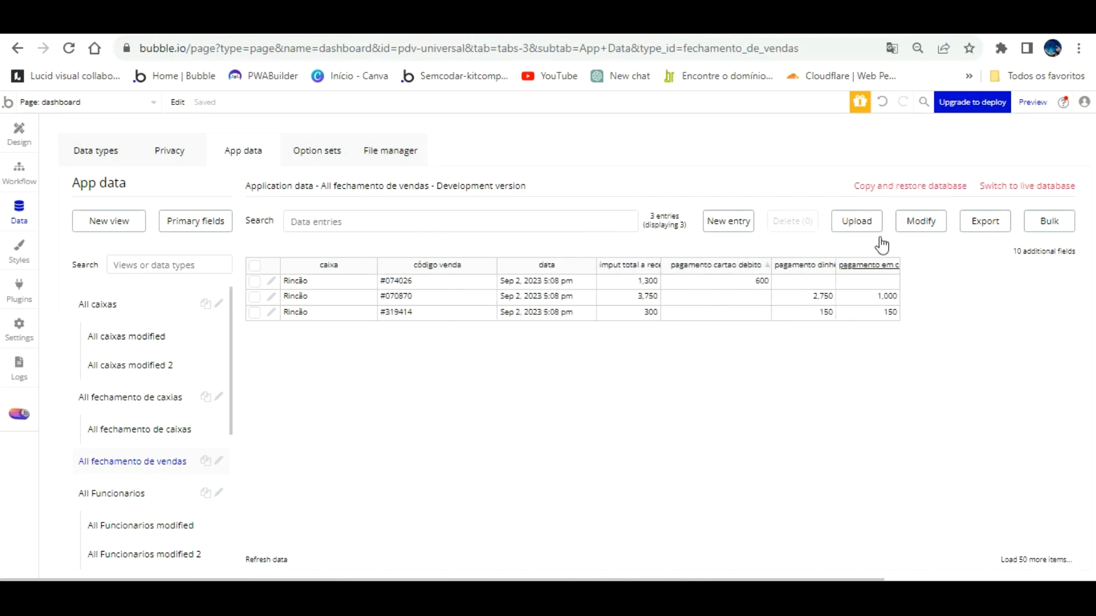
pyautogui.moveTo(901, 234); pyautogui.dragTo(946, 236)
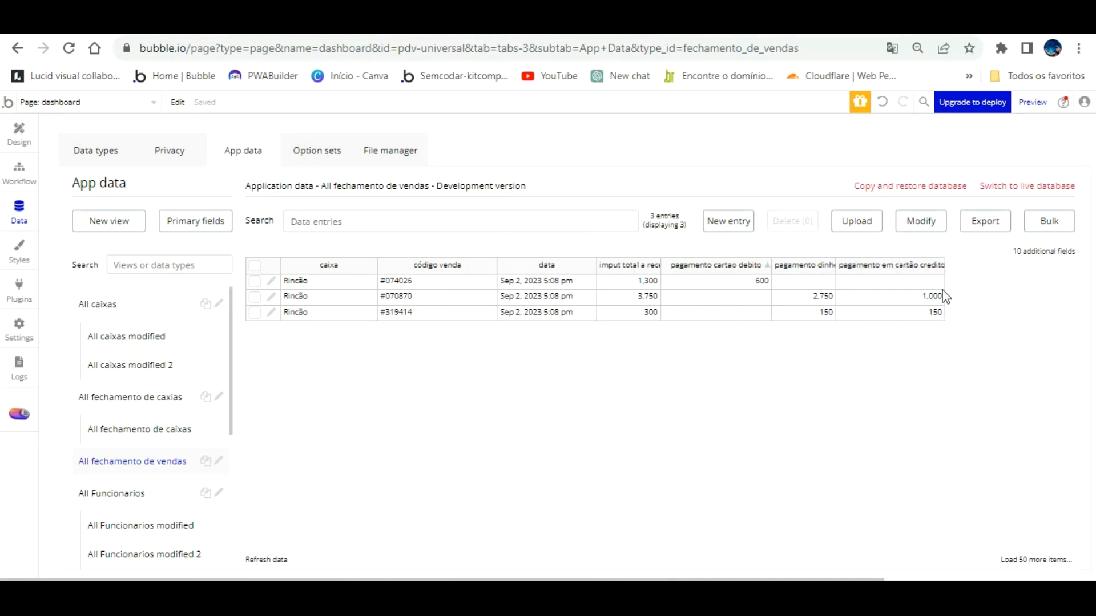
pyautogui.click(434, 22)
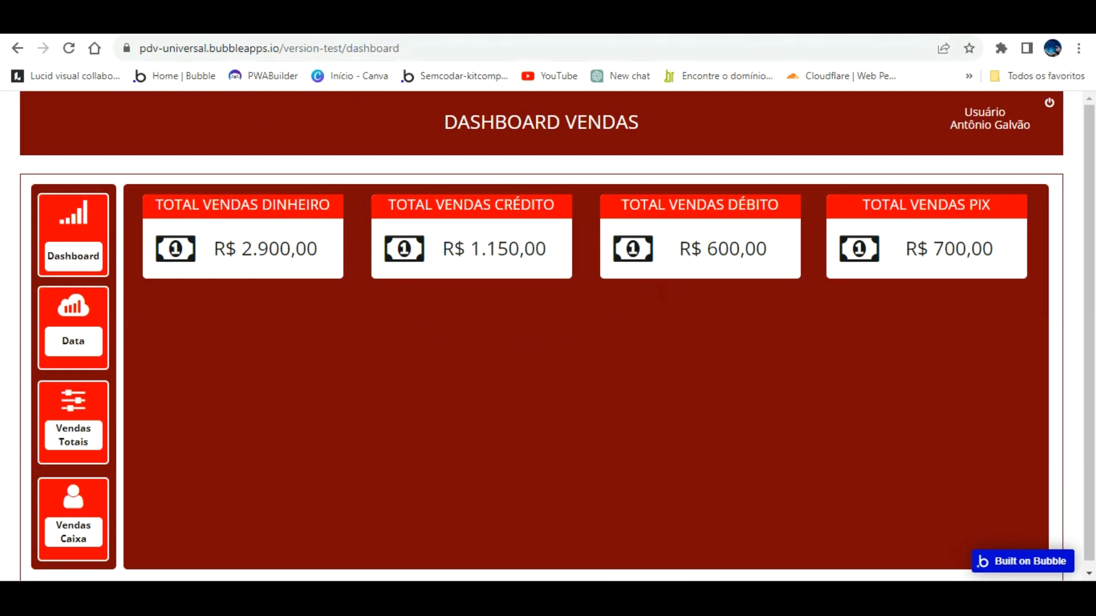
# Uncheck 'This element is visible on page load' for the dashboard sales group.
pyautogui.click(308, 22)
pyautogui.click(21, 130)
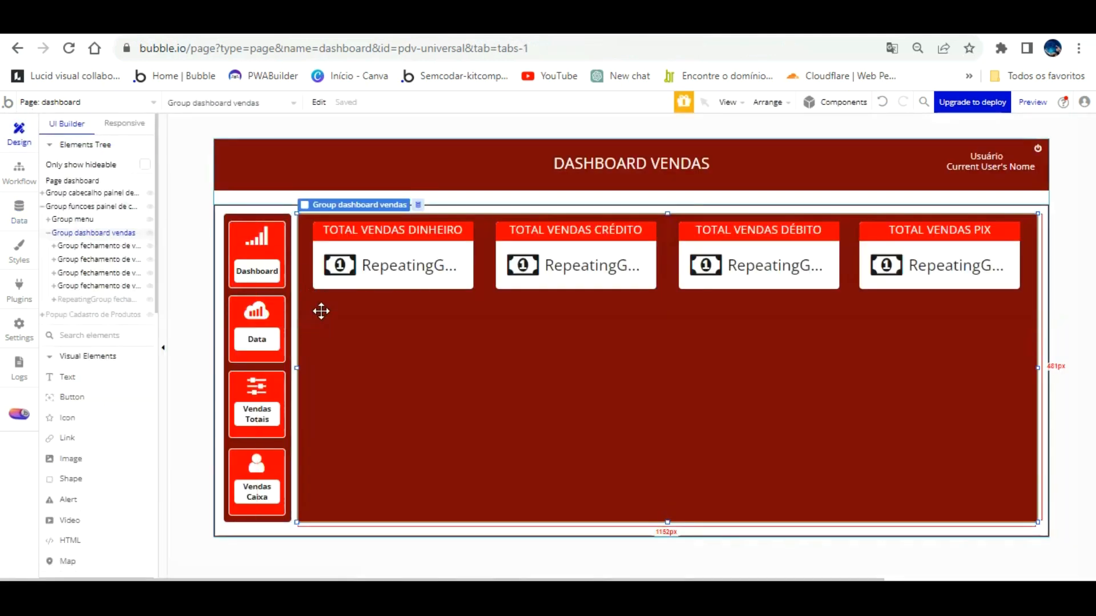
pyautogui.doubleClick(358, 316)
pyautogui.click(176, 151)
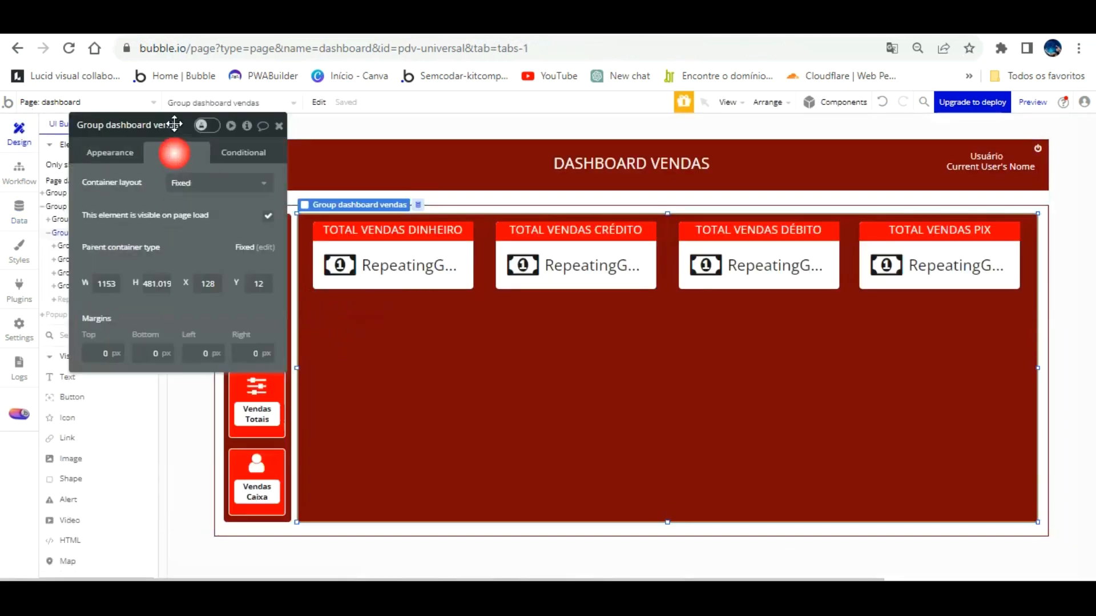
pyautogui.click(267, 215)
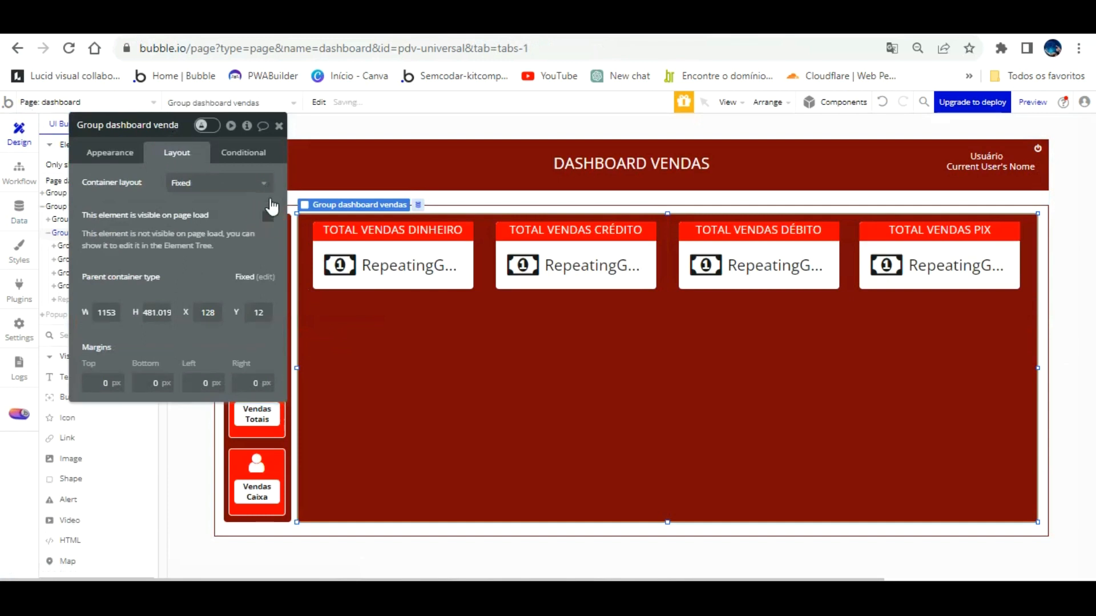
pyautogui.moveTo(209, 178); pyautogui.dragTo(645, 310)
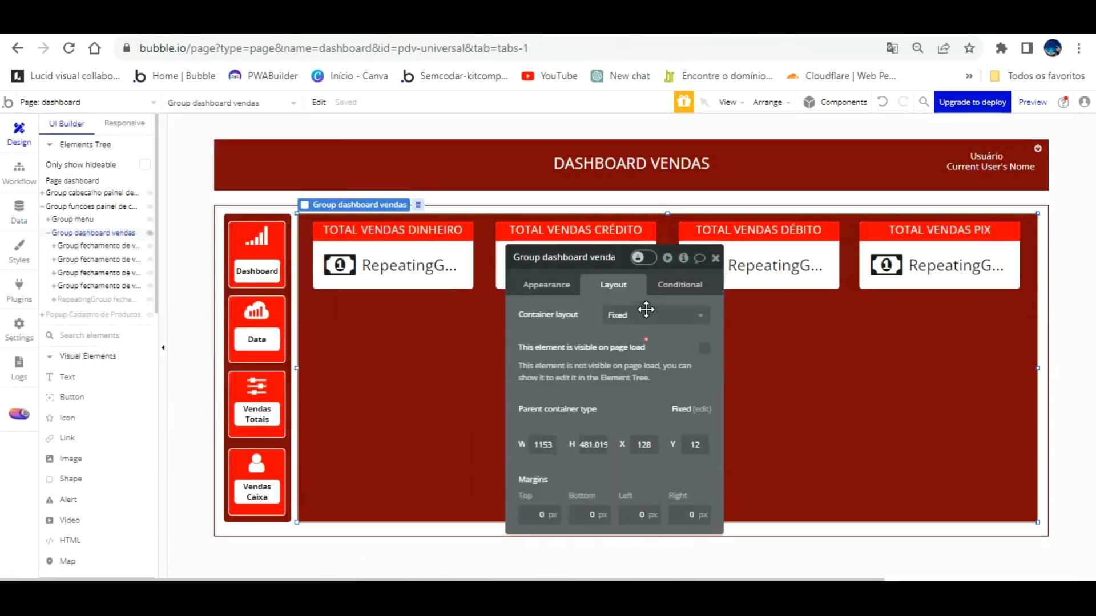
# Rename the sales group to 'Group dashboard vendas totais'.
pyautogui.click(282, 222)
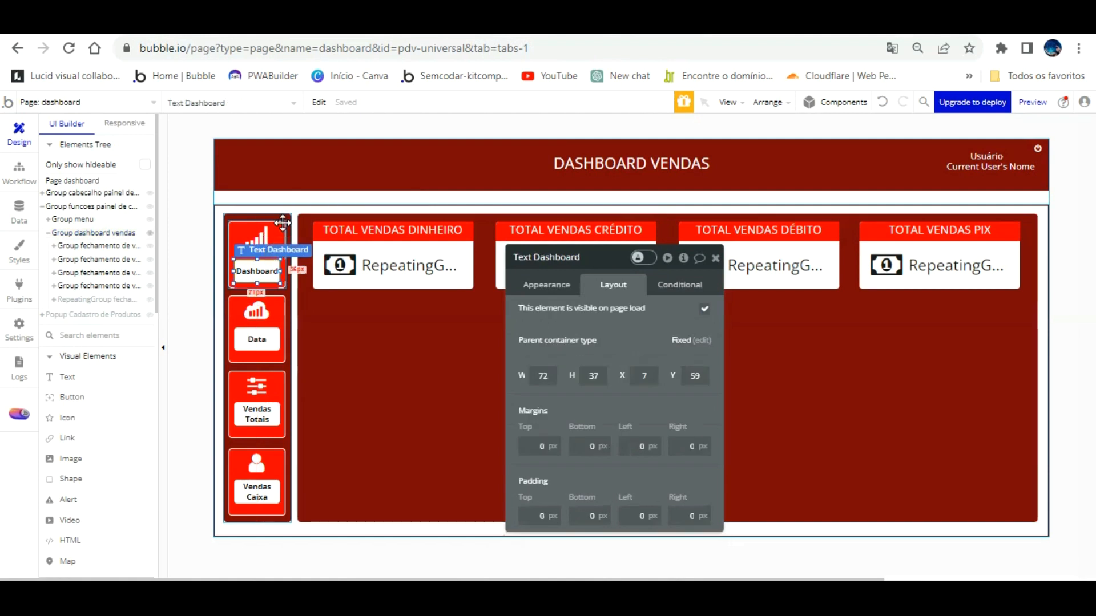
pyautogui.click(282, 215)
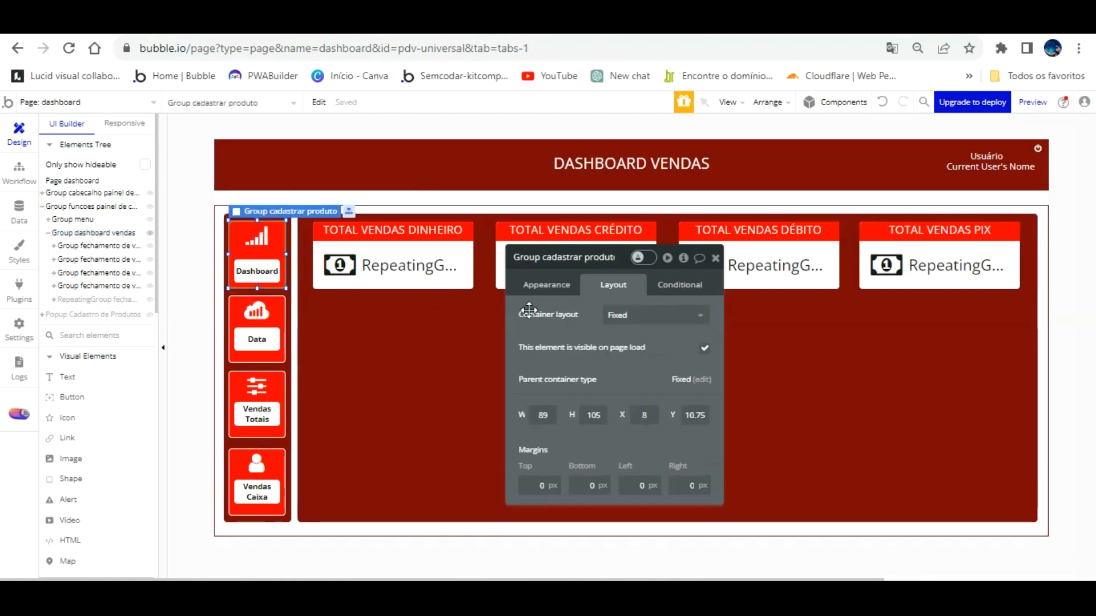
pyautogui.click(541, 288)
pyautogui.click(448, 341)
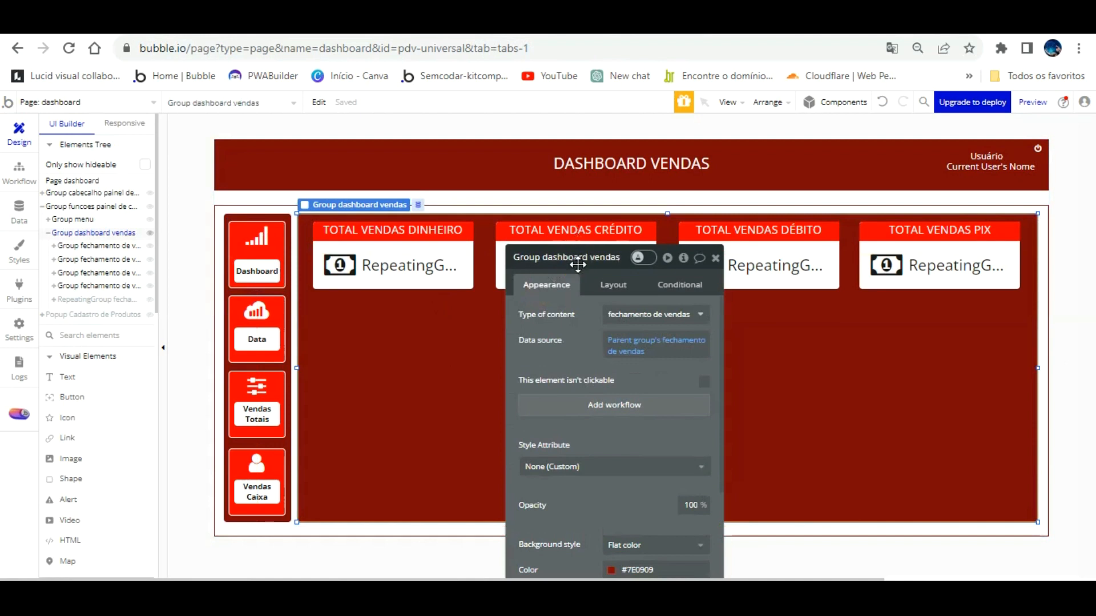
pyautogui.write('TOTAIS')
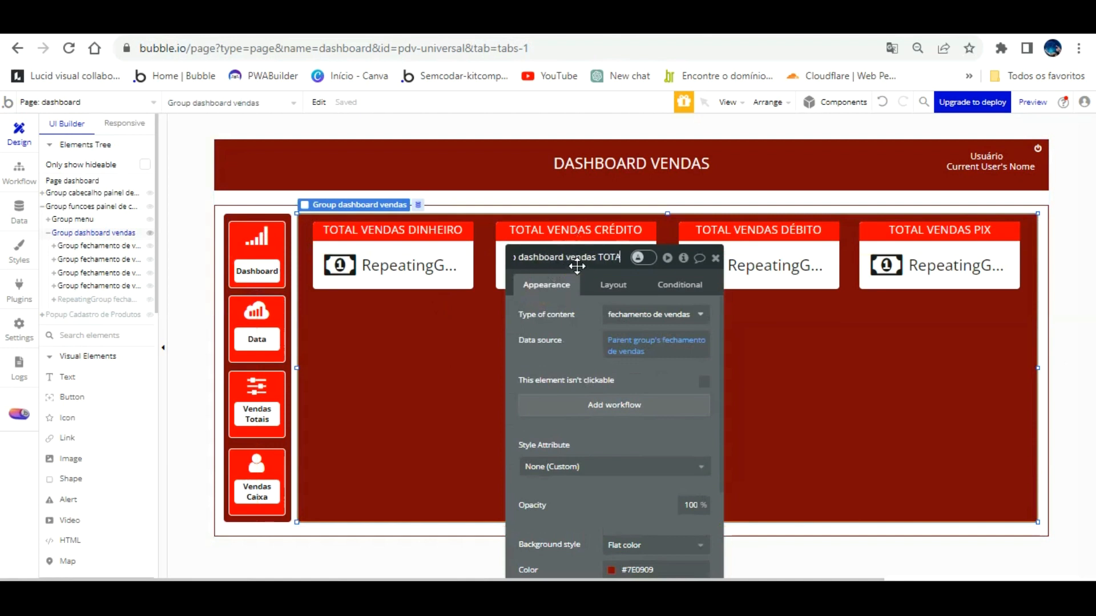
pyautogui.press('BackSpace')
pyautogui.press('BackSpace')
pyautogui.press('BackSpace')
pyautogui.press('BackSpace')
pyautogui.press('BackSpace')
pyautogui.press('BackSpace')
pyautogui.press('BackSpace')
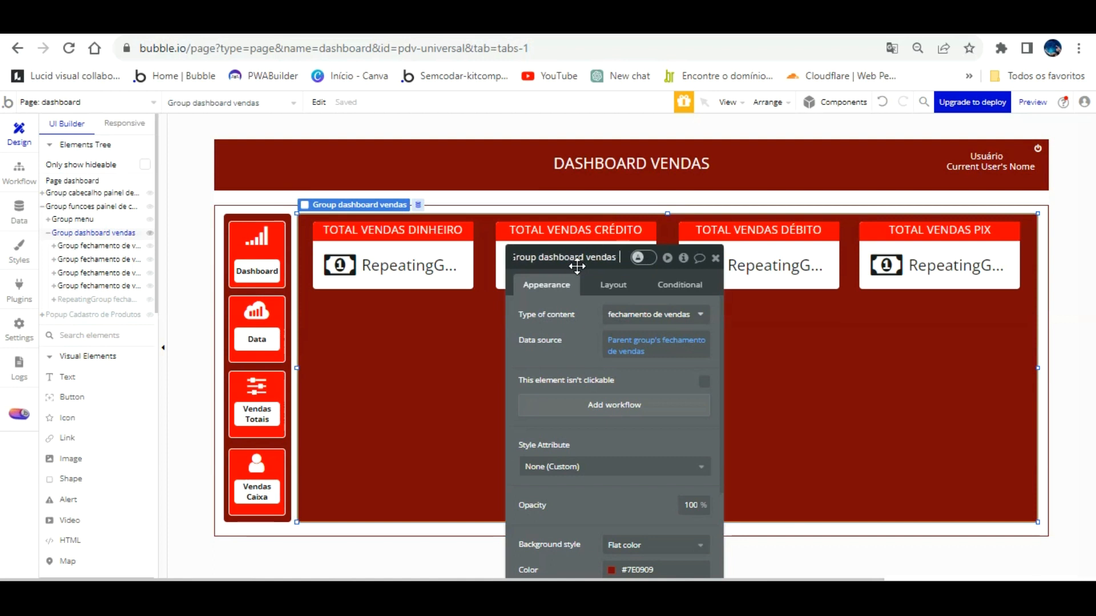
pyautogui.write('totais')
pyautogui.press('Return')
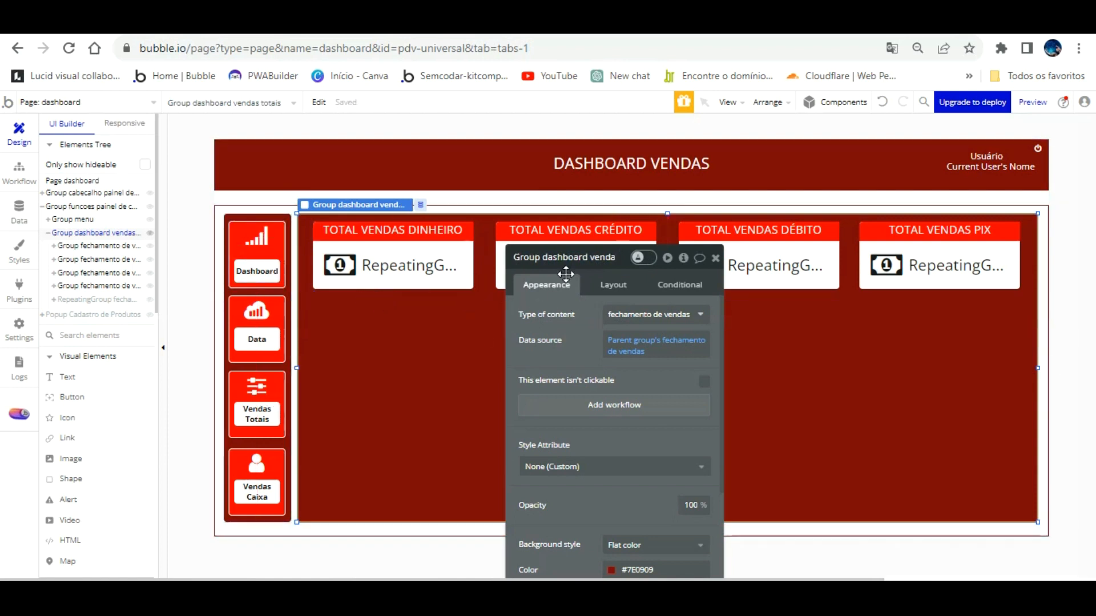
pyautogui.click(586, 240)
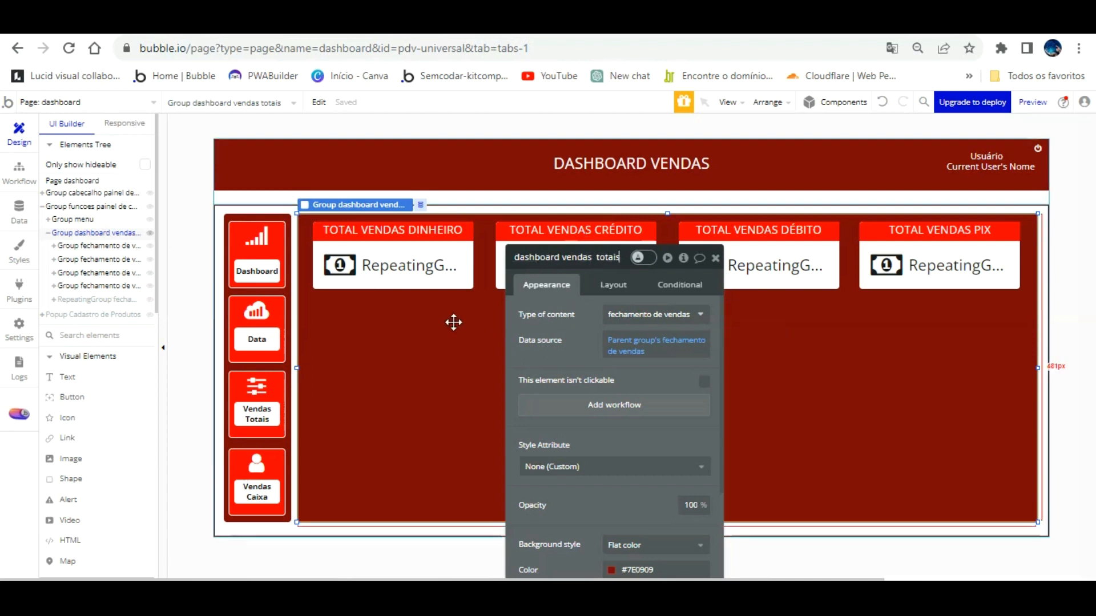
pyautogui.click(280, 254)
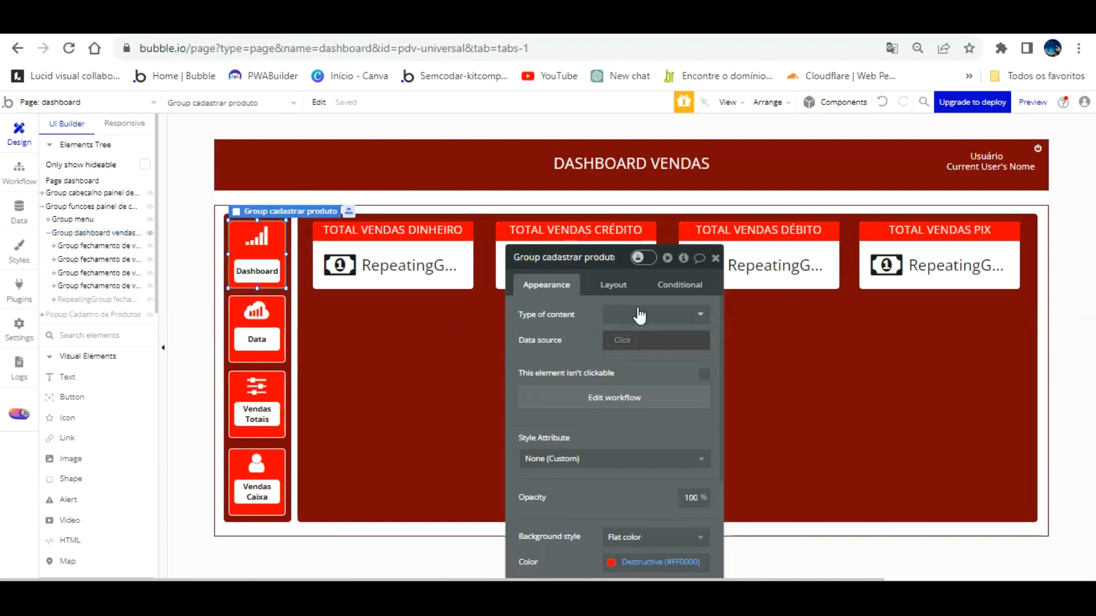
# Delete the product-popup steps from the 'Group cadastrar produto is clicked' workflow.
pyautogui.click(631, 398)
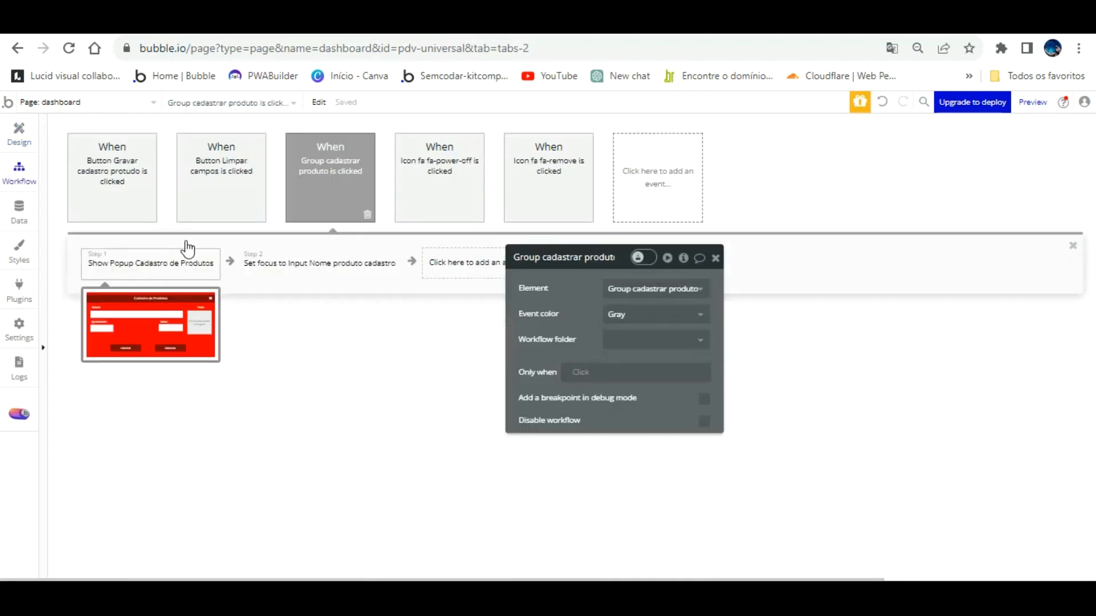
pyautogui.click(205, 252)
pyautogui.click(205, 274)
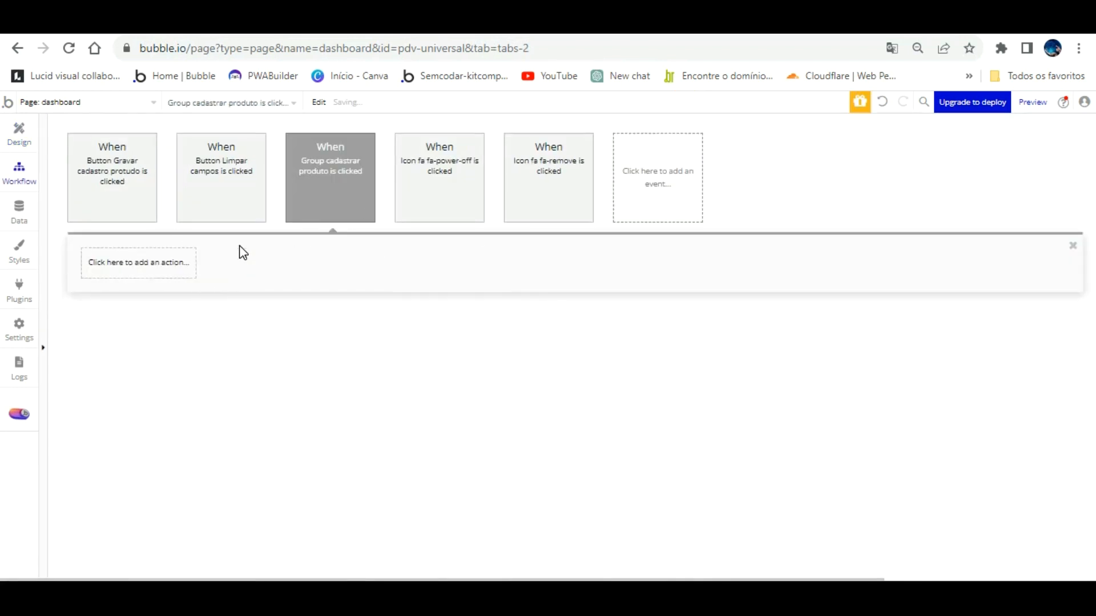
pyautogui.click(164, 262)
# Add a Show action targeting Group dashboard vendas totais, then switch to the preview.
pyautogui.moveTo(149, 436)
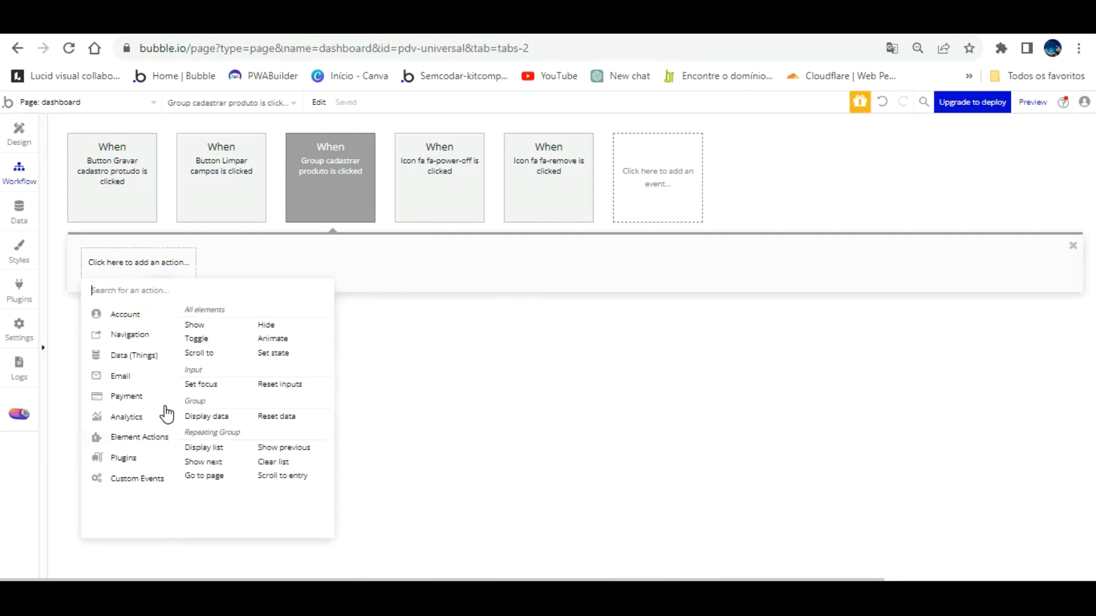
pyautogui.click(194, 317)
pyautogui.click(662, 288)
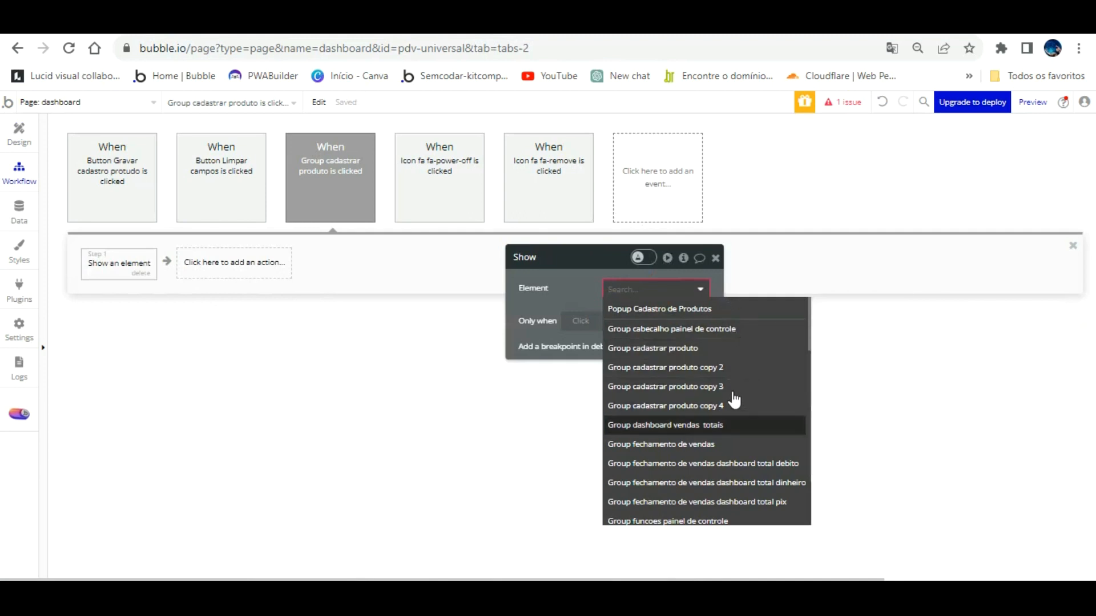
pyautogui.click(722, 425)
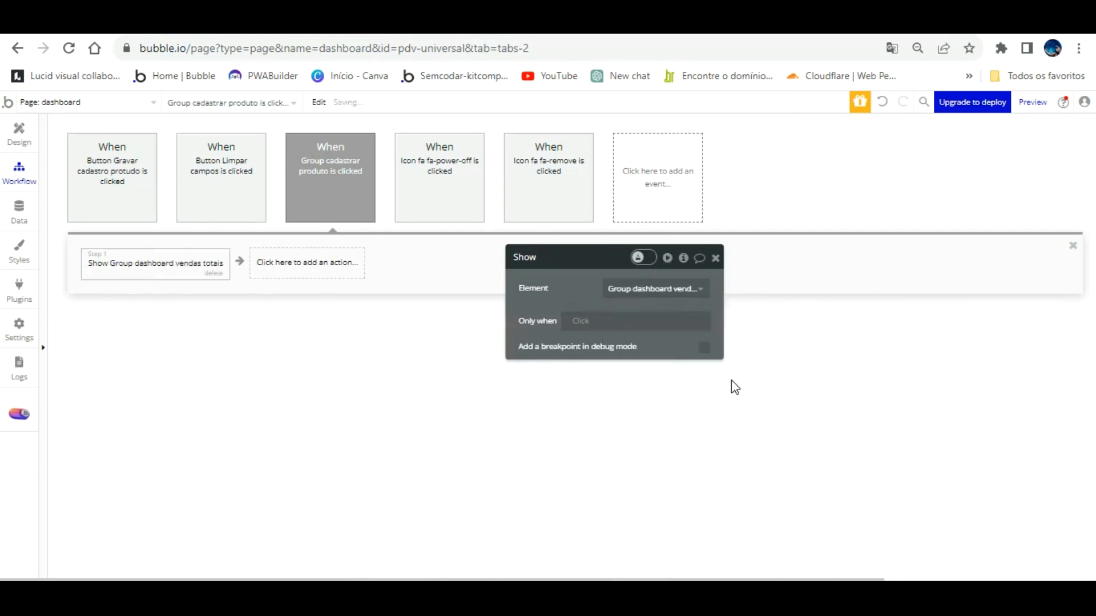
pyautogui.click(684, 288)
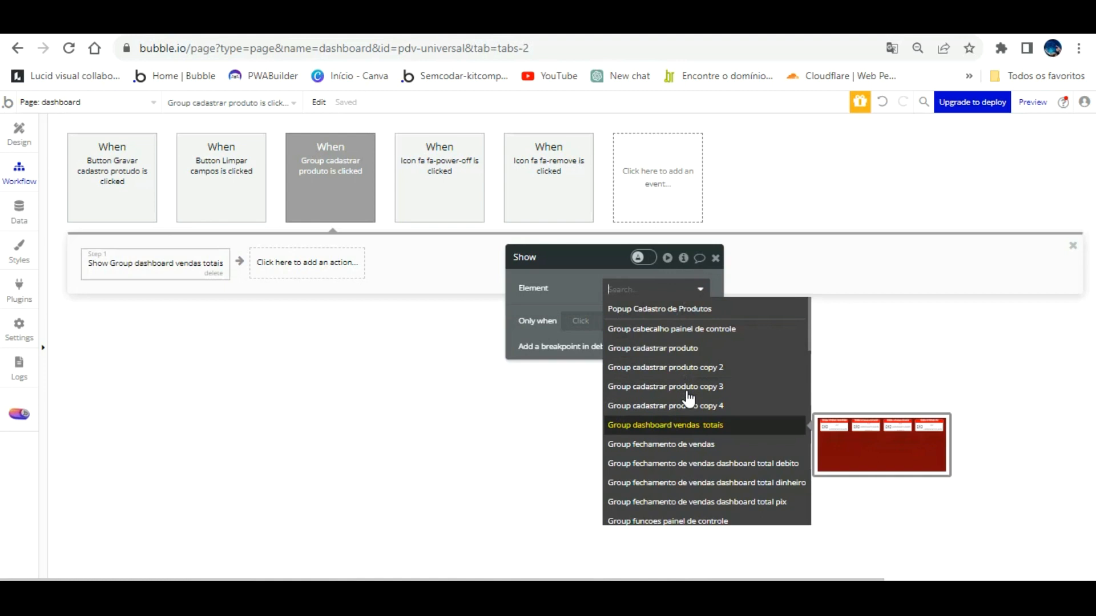
pyautogui.click(688, 422)
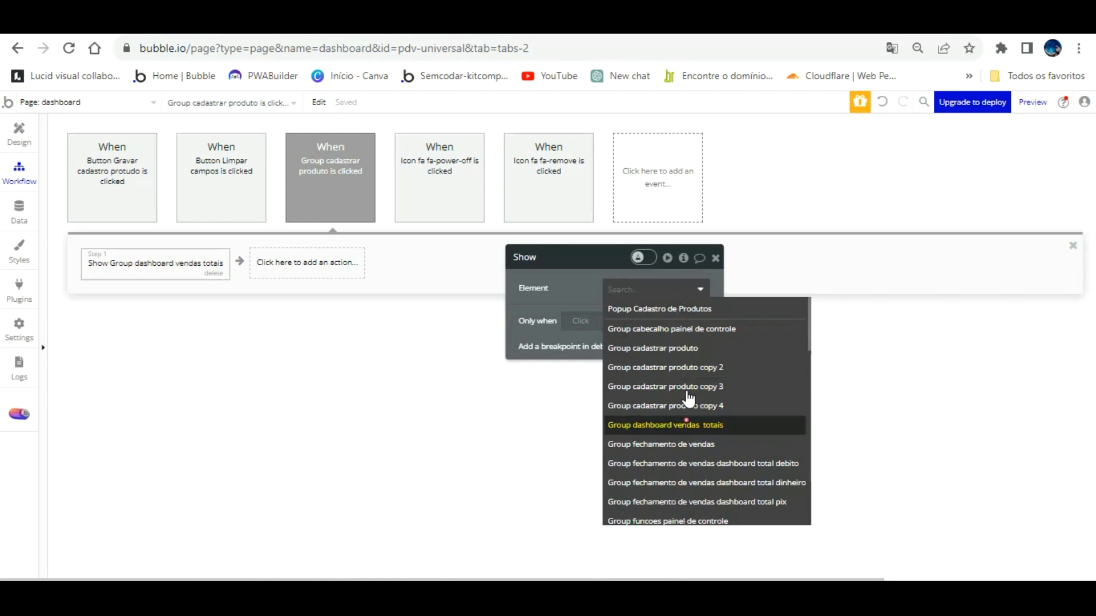
pyautogui.click(309, 40)
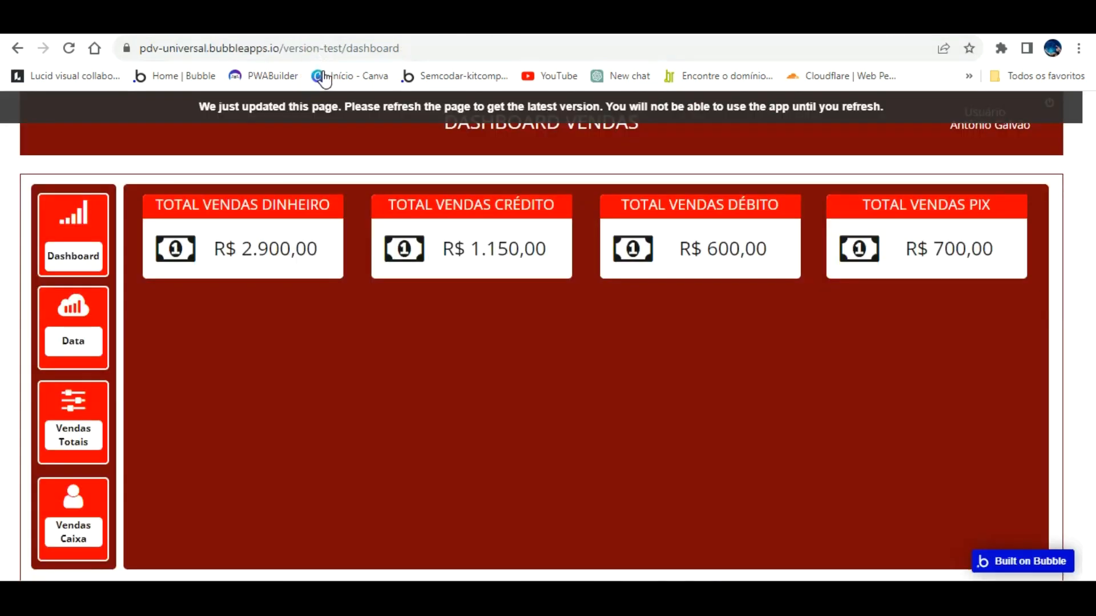
# Reload the preview, check that Dashboard reveals the four total cards, then return to Design.
pyautogui.press('F5')
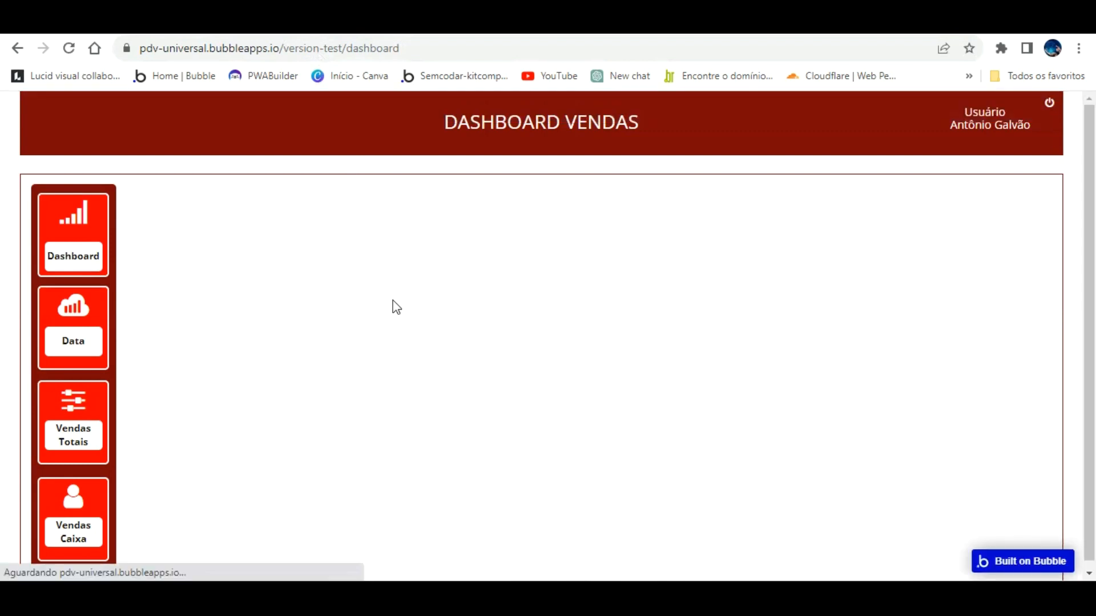
pyautogui.click(78, 218)
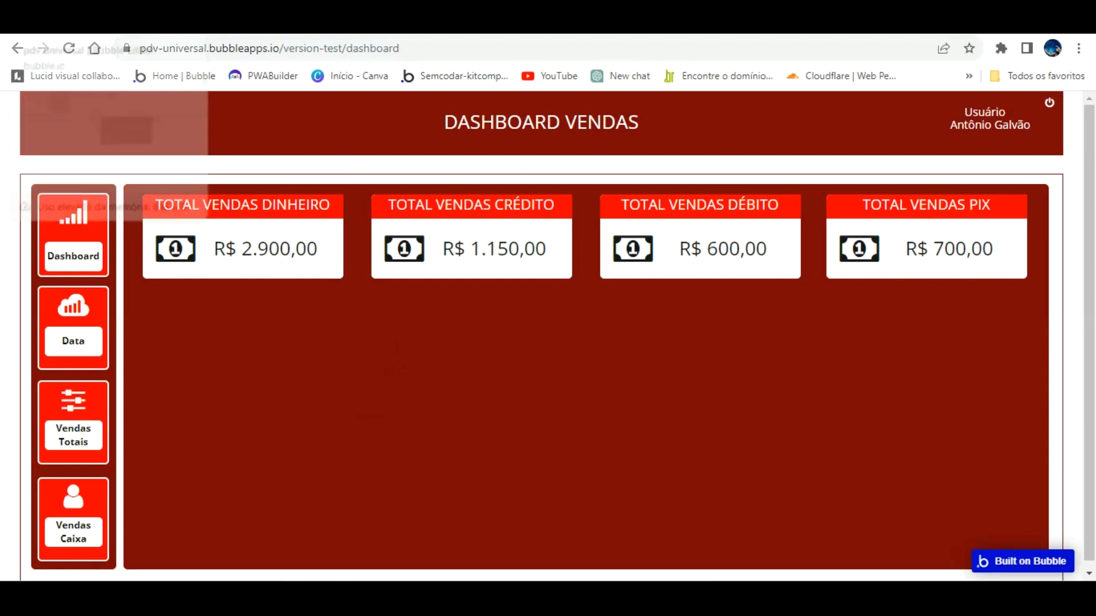
pyautogui.hotkey('ctrl', 'Tab')
pyautogui.click(18, 133)
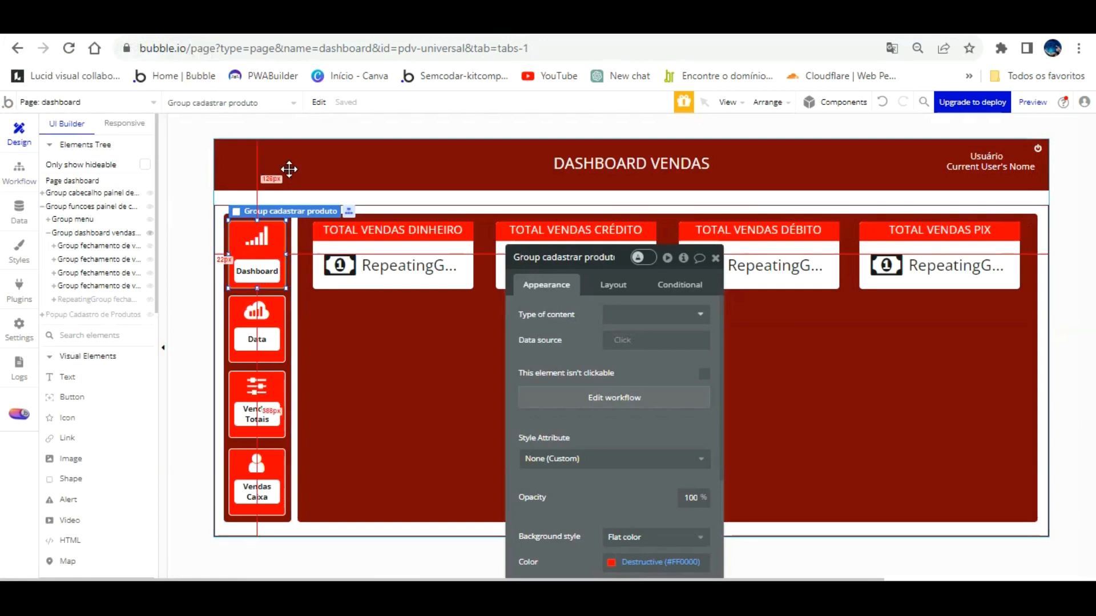
# Add a text custom state named relatorios to the dashboard page.
pyautogui.click(289, 169)
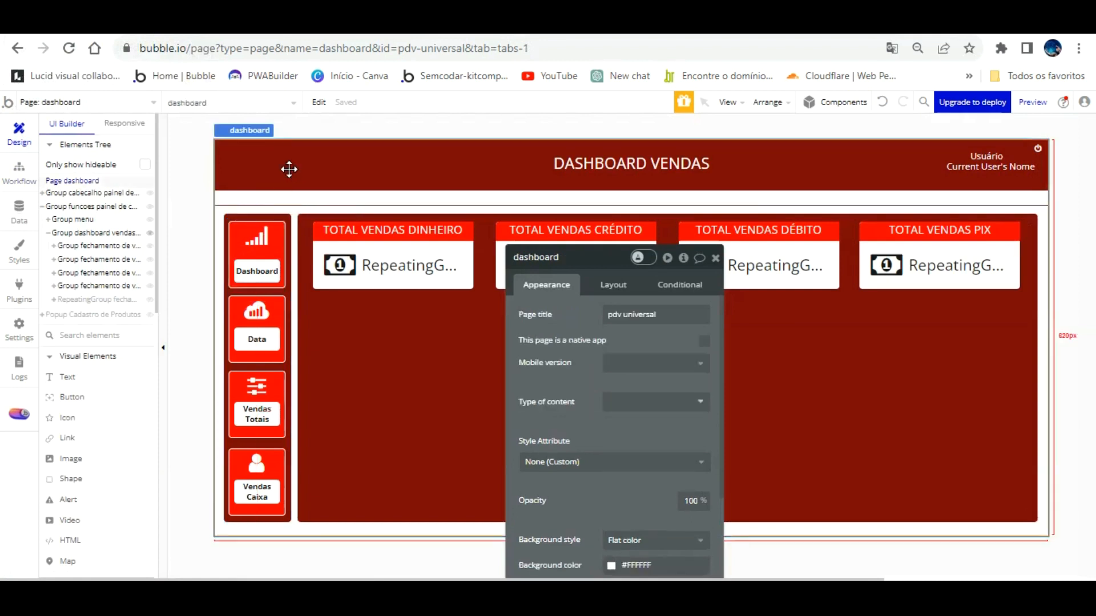
pyautogui.click(683, 257)
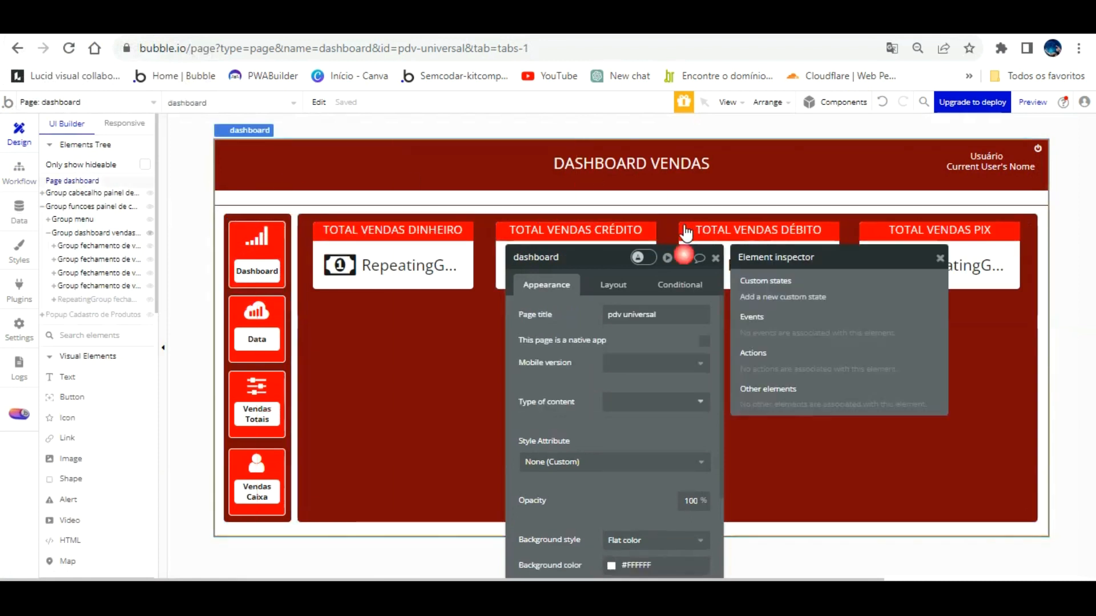
pyautogui.click(802, 297)
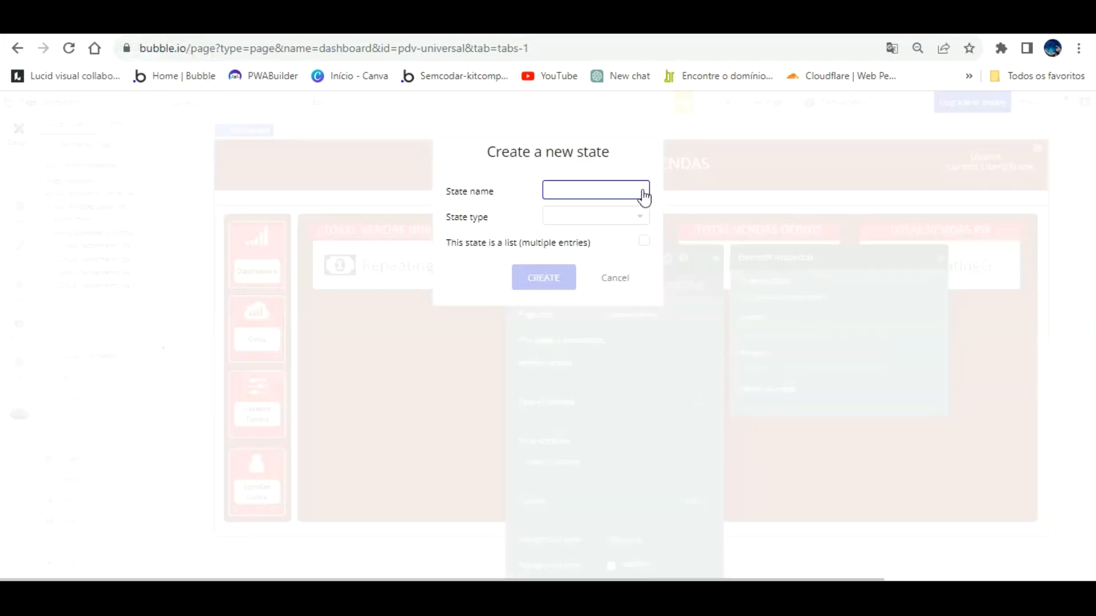
pyautogui.write('relatorios')
pyautogui.click(616, 215)
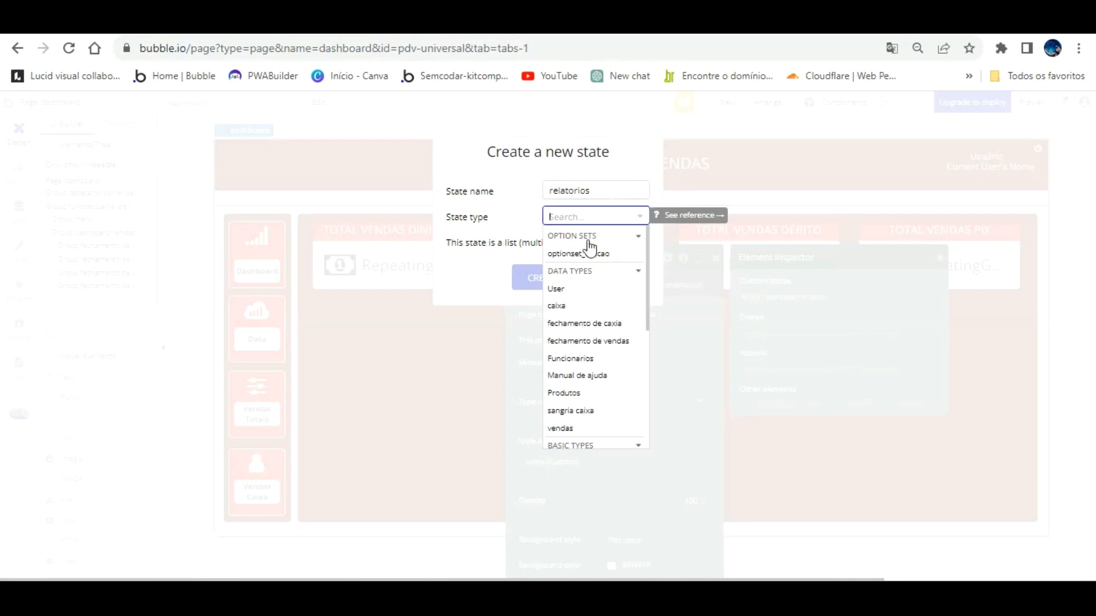
pyautogui.scroll(-3, 587, 360)
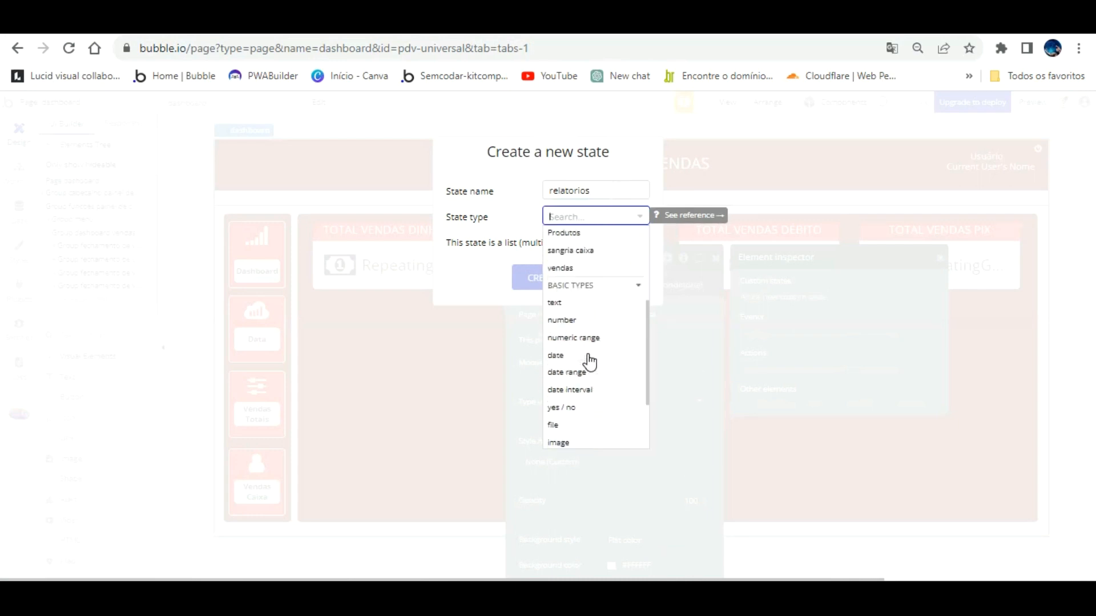
pyautogui.click(555, 303)
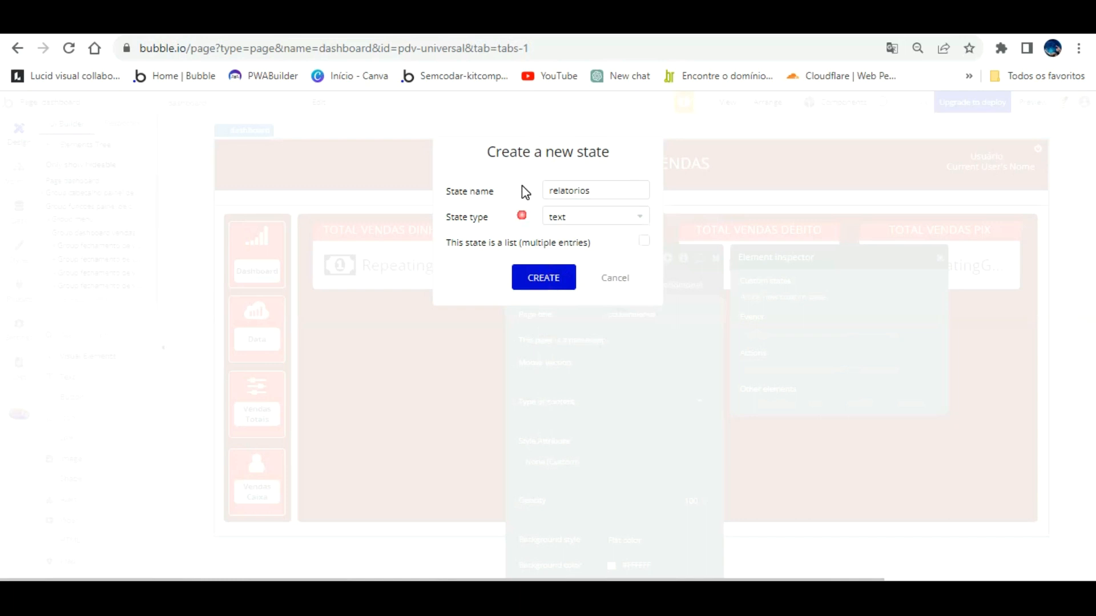
pyautogui.click(544, 275)
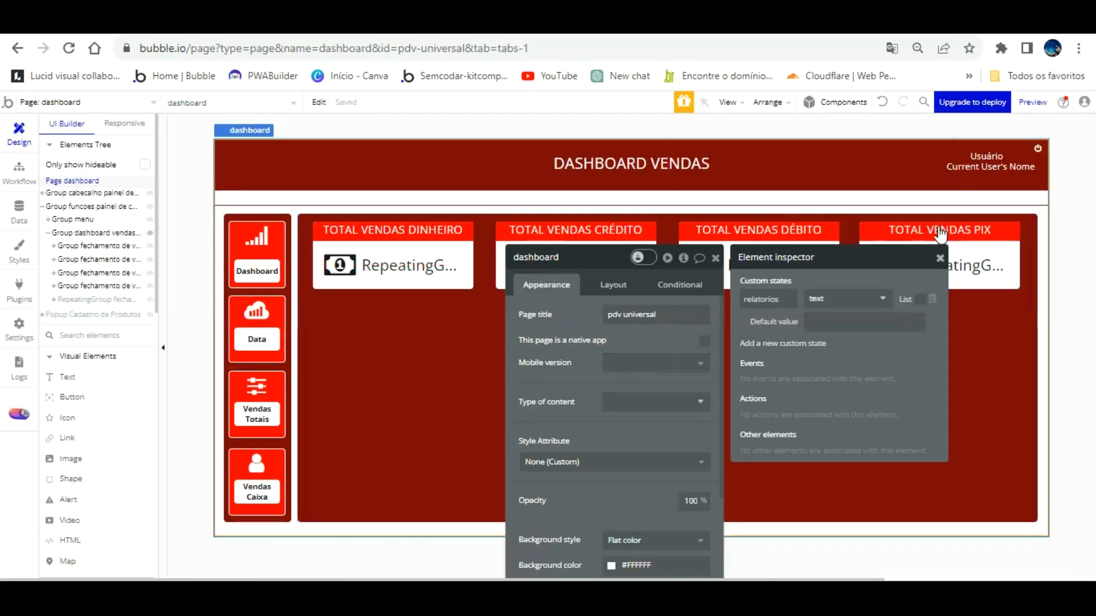
# Select Group dashboard vendas totais and read its full name in the inspector.
pyautogui.click(940, 258)
pyautogui.click(435, 323)
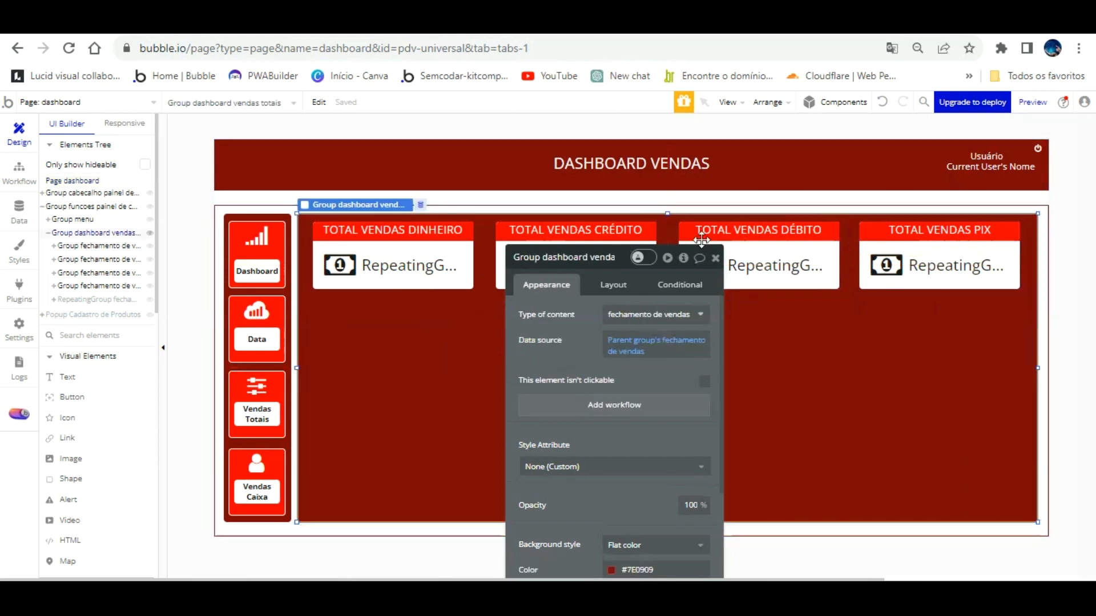
pyautogui.click(715, 258)
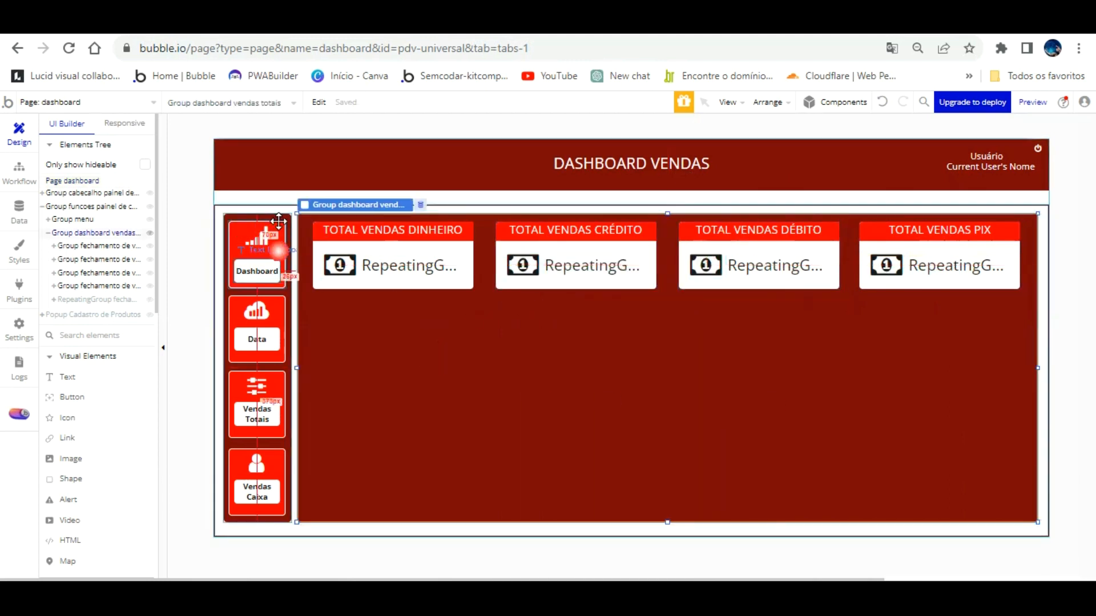
pyautogui.click(274, 234)
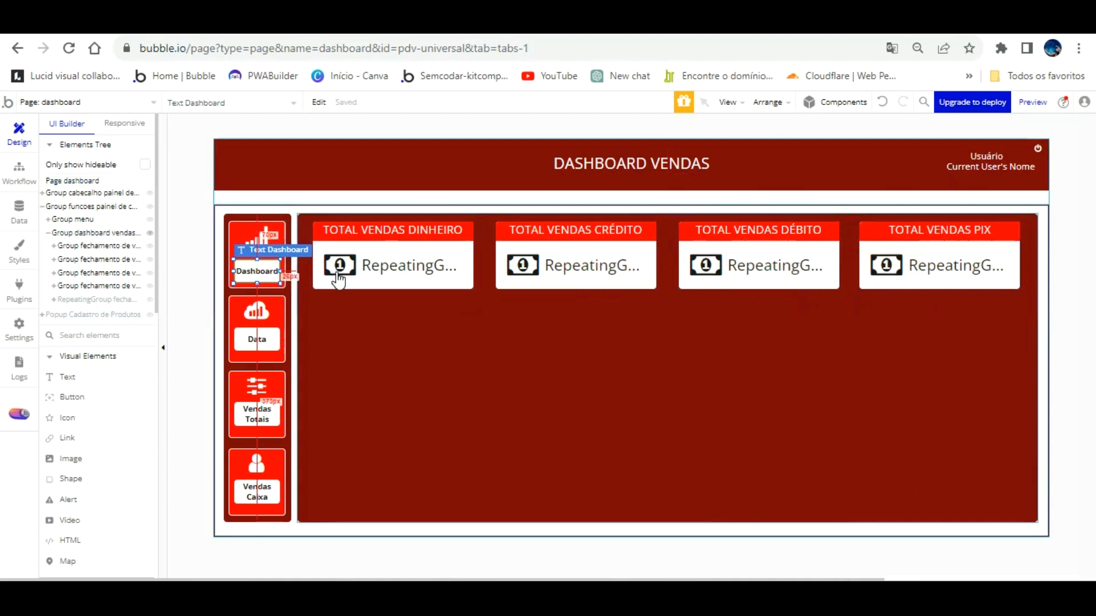
pyautogui.click(337, 301)
pyautogui.doubleClick(336, 301)
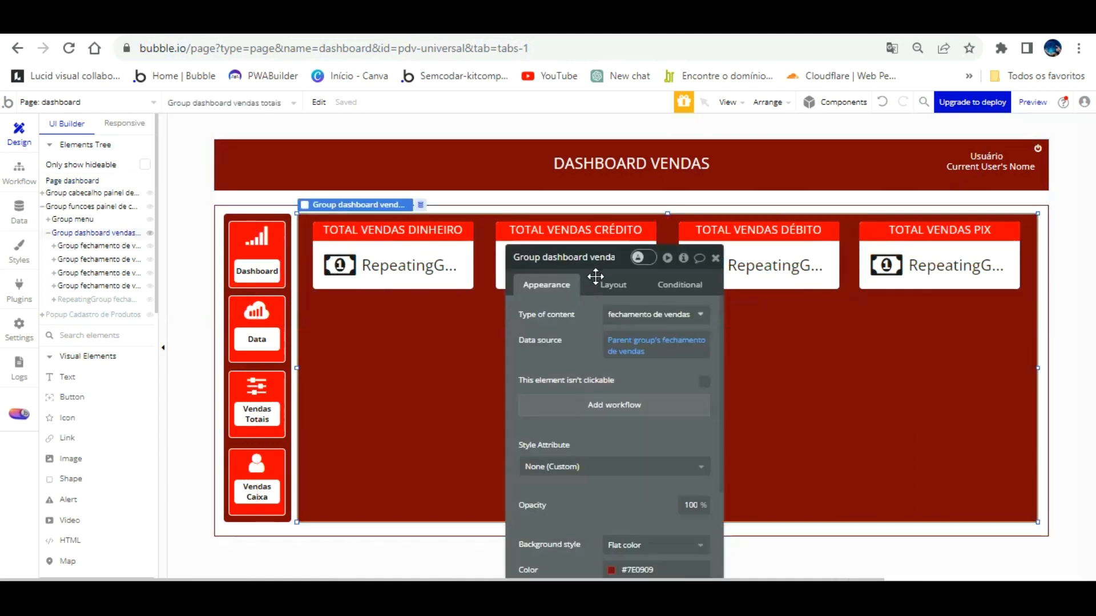
pyautogui.click(612, 258)
pyautogui.moveTo(591, 230); pyautogui.dragTo(497, 231)
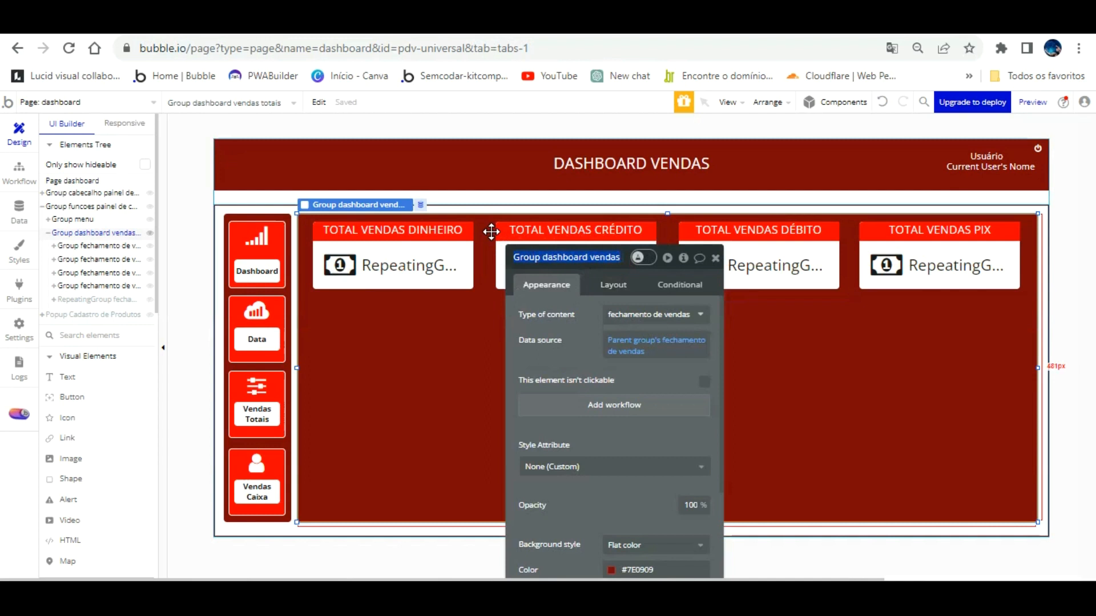
# Delete the Show action from the Dashboard button's click workflow.
pyautogui.click(270, 252)
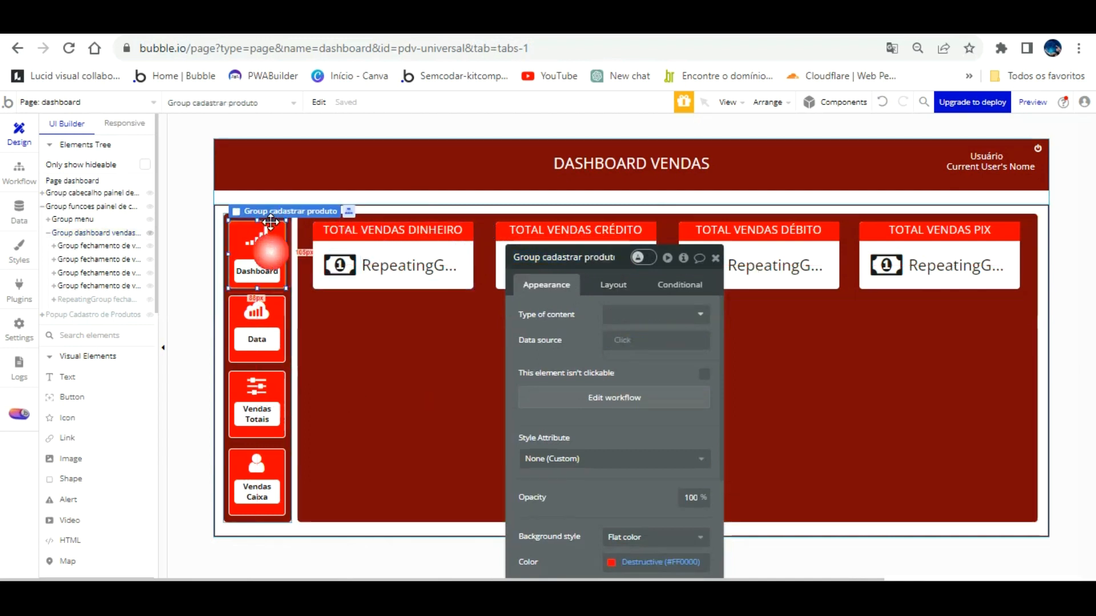
pyautogui.click(610, 398)
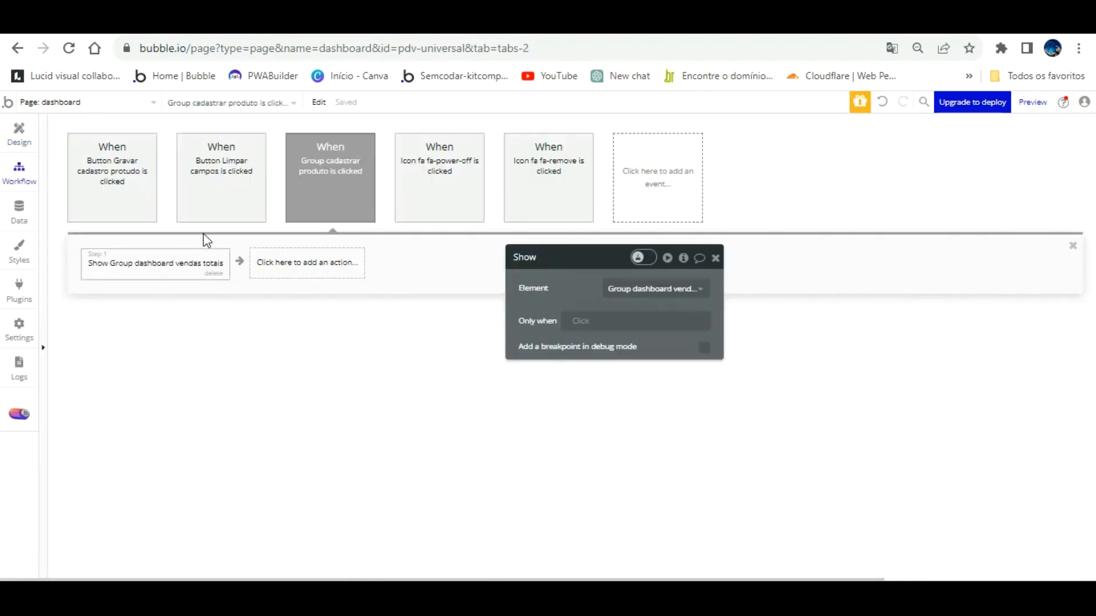
pyautogui.moveTo(215, 241)
pyautogui.click(214, 273)
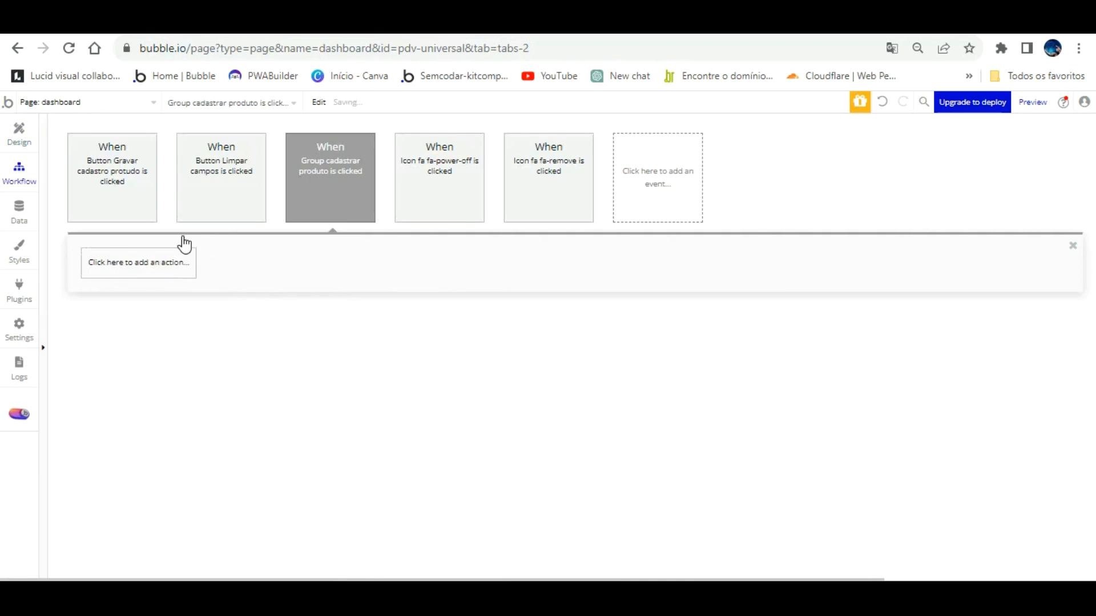
# Add a Set state action: dashboard's relatorios set to Group dashboard vendas totais.
pyautogui.click(157, 251)
pyautogui.moveTo(149, 403)
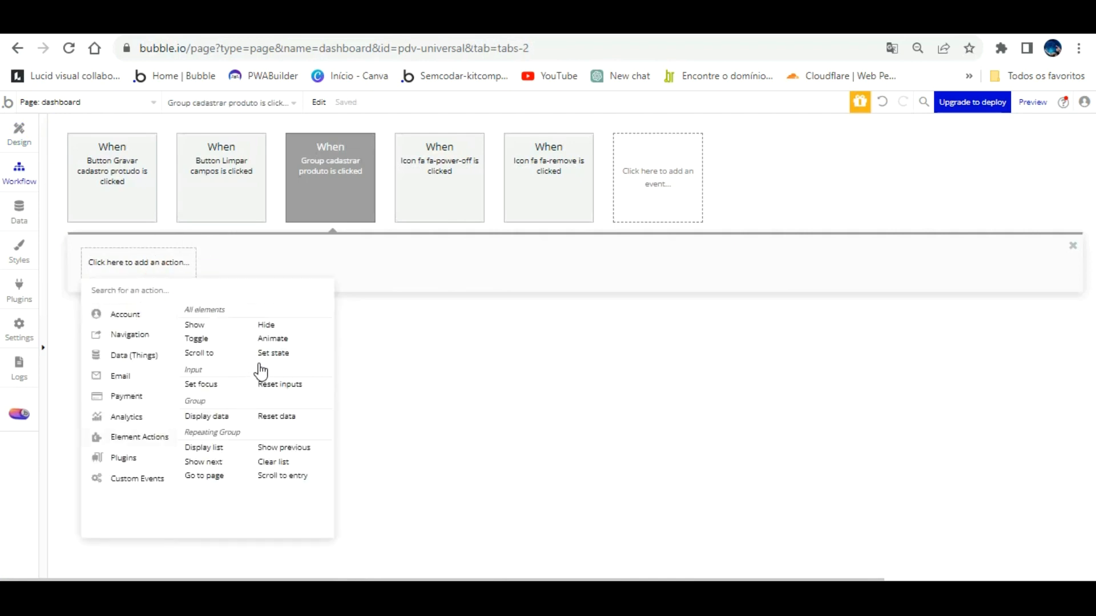
pyautogui.click(274, 353)
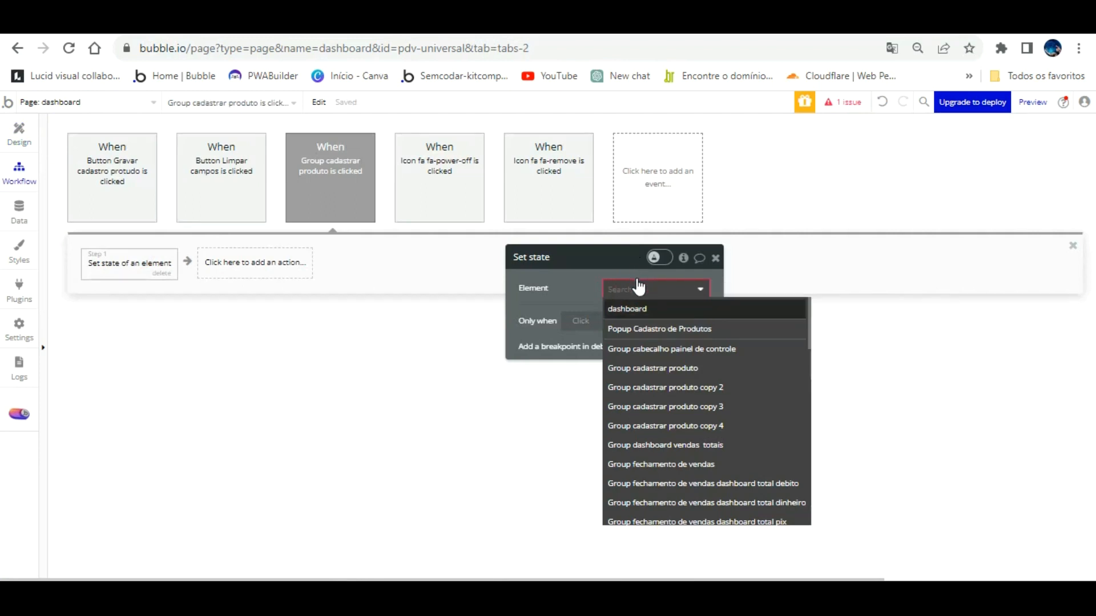
pyautogui.click(633, 309)
pyautogui.click(628, 314)
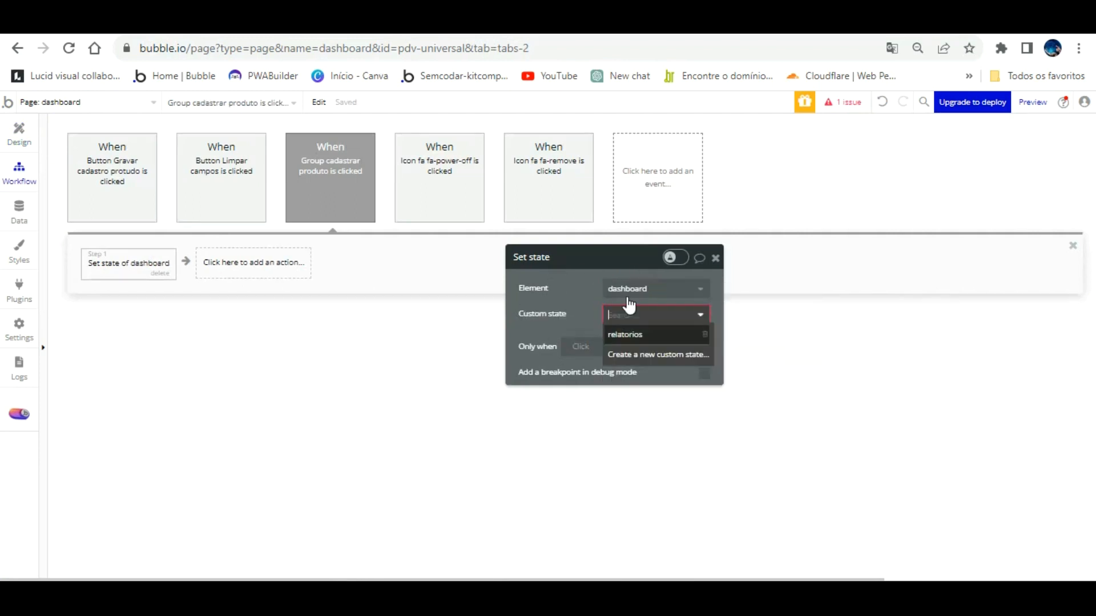
pyautogui.click(626, 332)
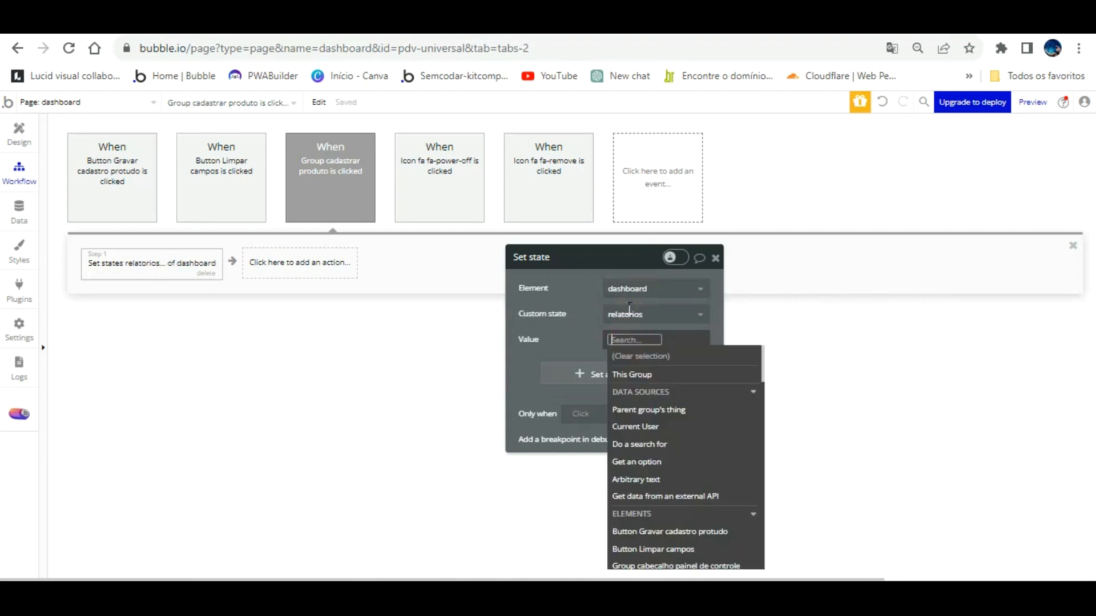
pyautogui.write('vendas totais')
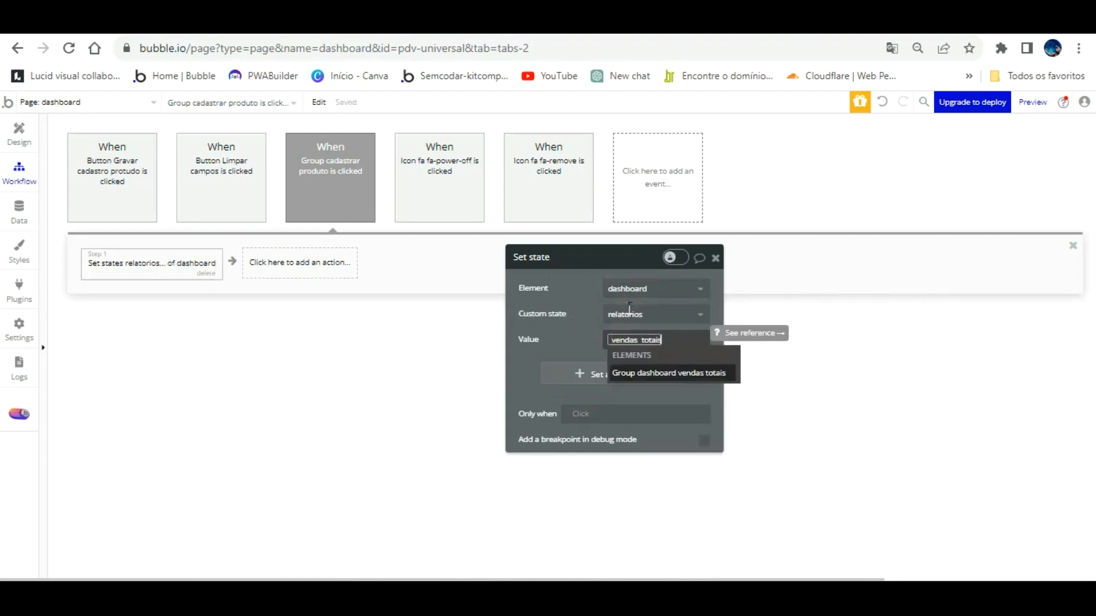
pyautogui.click(594, 310)
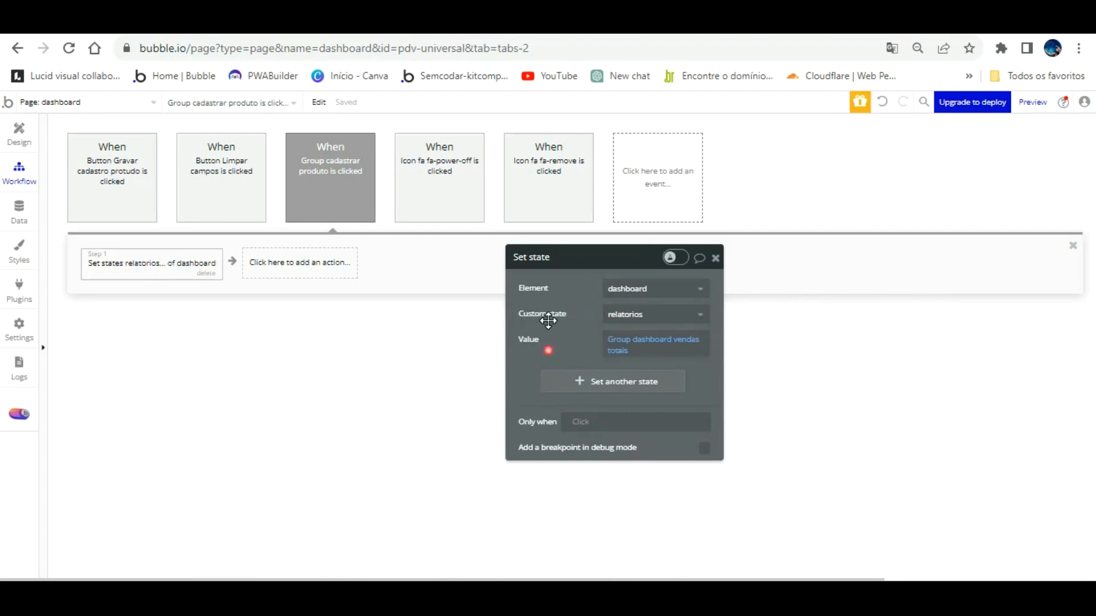
pyautogui.click(19, 131)
pyautogui.click(401, 351)
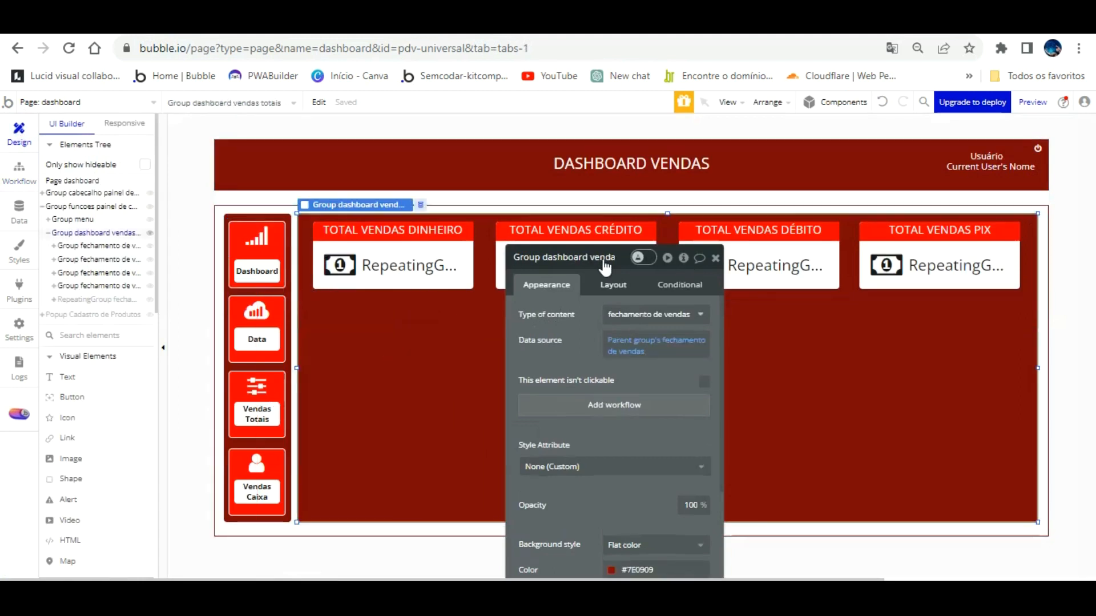
# Add a conditional making the group visible when dashboard's relatorios is Group dashboard vendas totais.
pyautogui.click(613, 285)
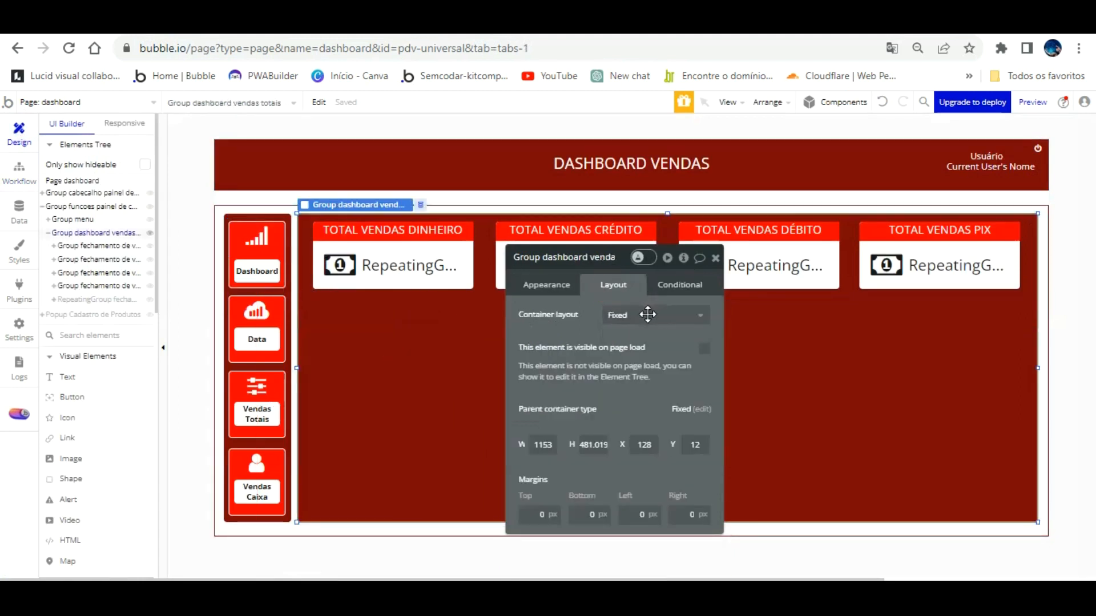
pyautogui.click(679, 285)
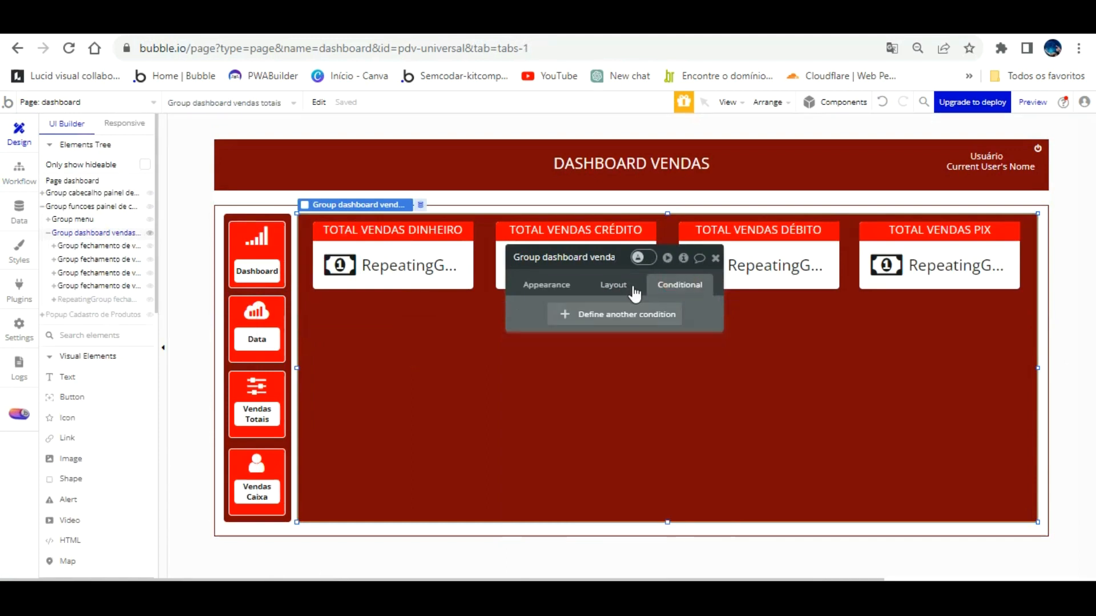
pyautogui.click(631, 314)
pyautogui.click(564, 320)
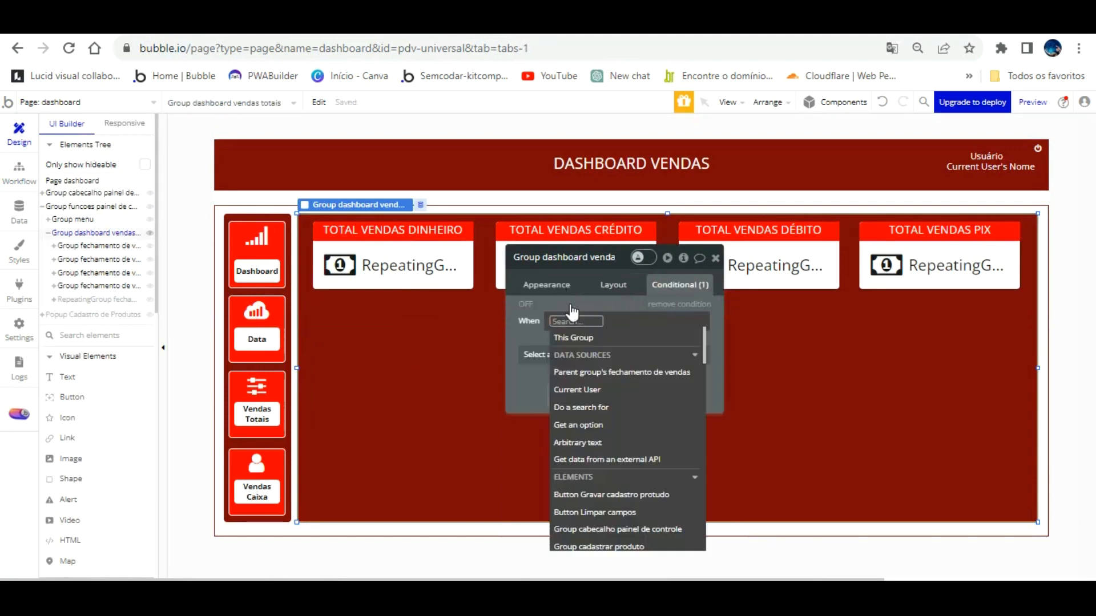
pyautogui.scroll(-8, 639, 400)
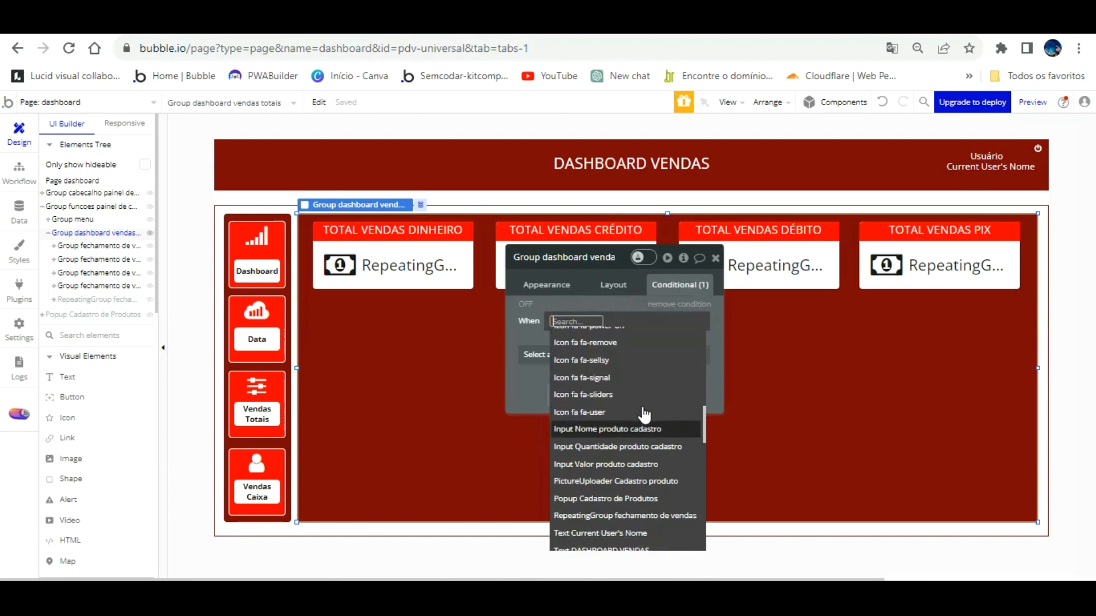
pyautogui.scroll(-6, 649, 435)
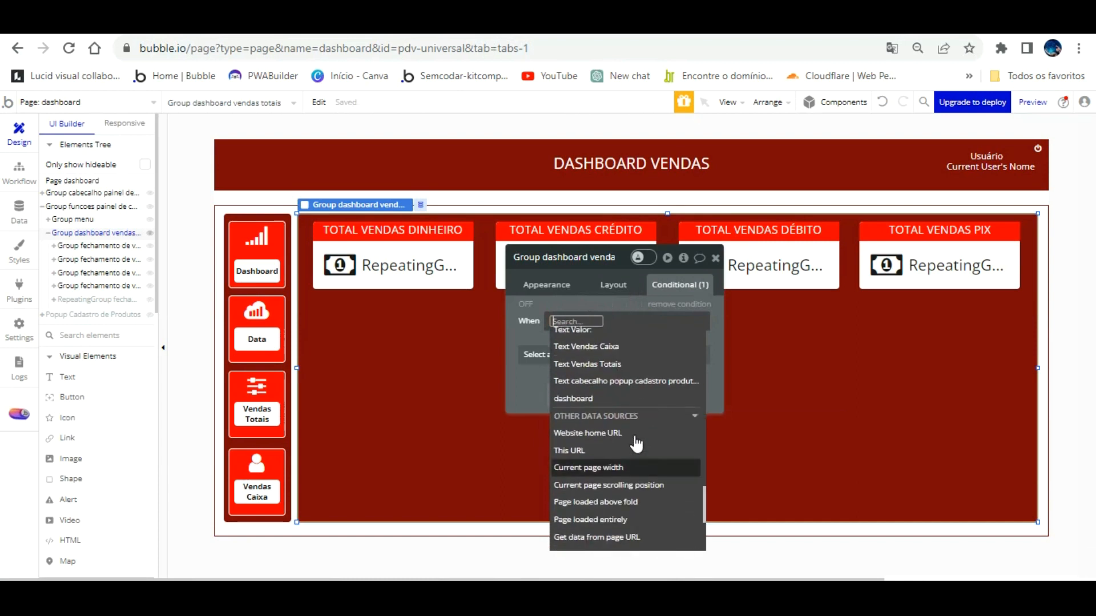
pyautogui.click(604, 398)
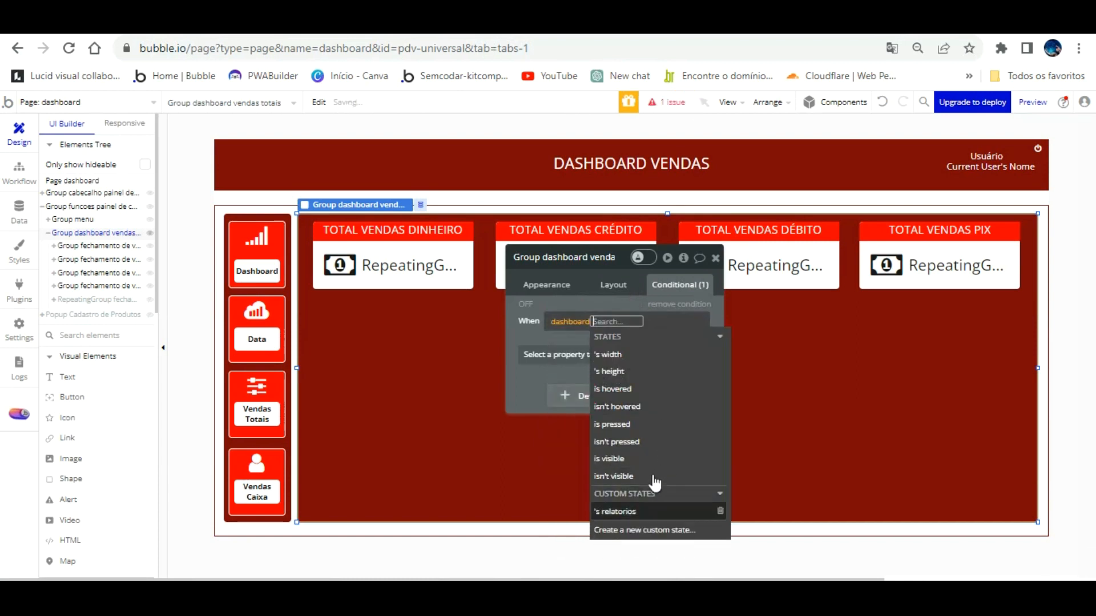
pyautogui.click(653, 511)
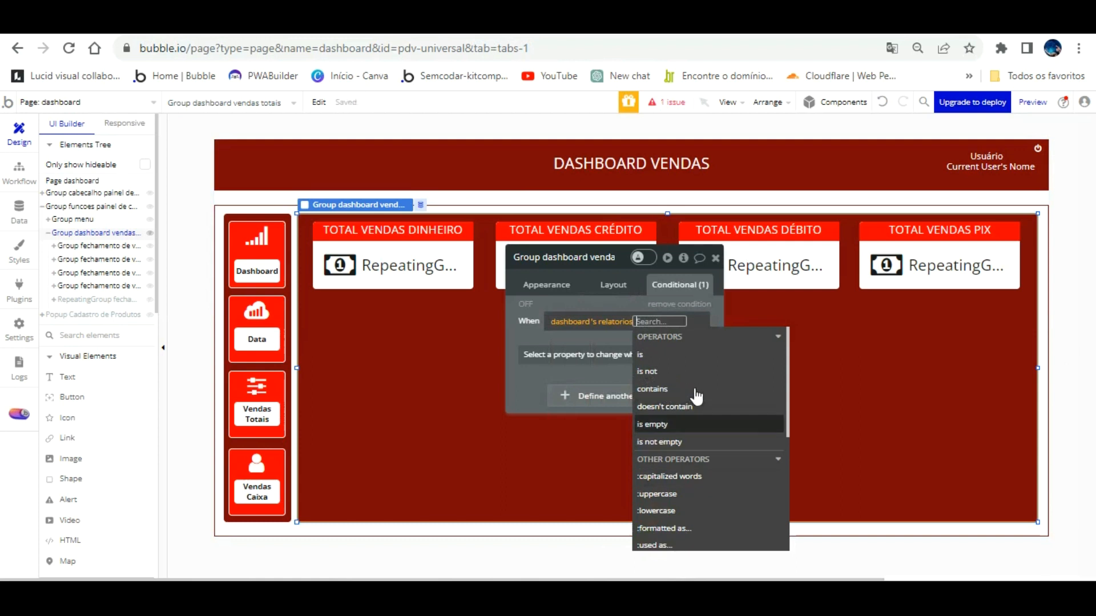
pyautogui.click(665, 356)
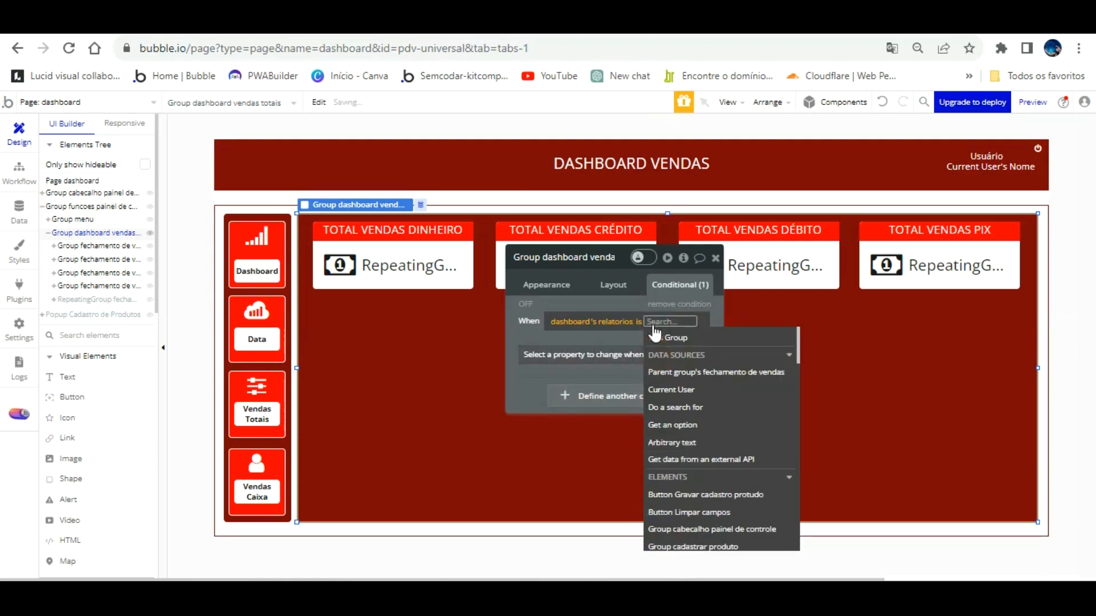
pyautogui.click(655, 336)
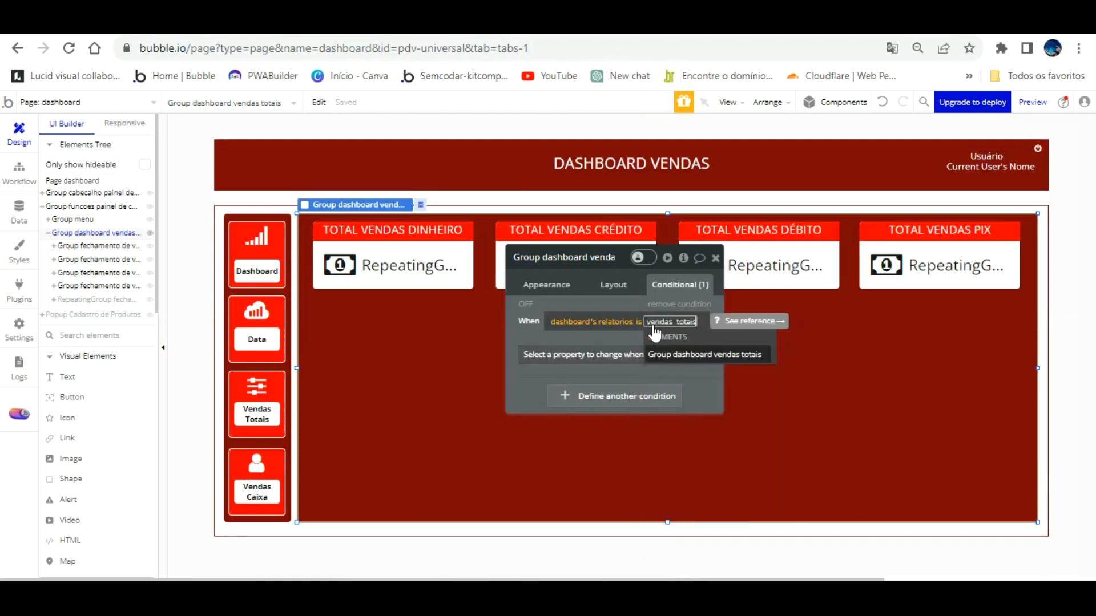
pyautogui.click(606, 317)
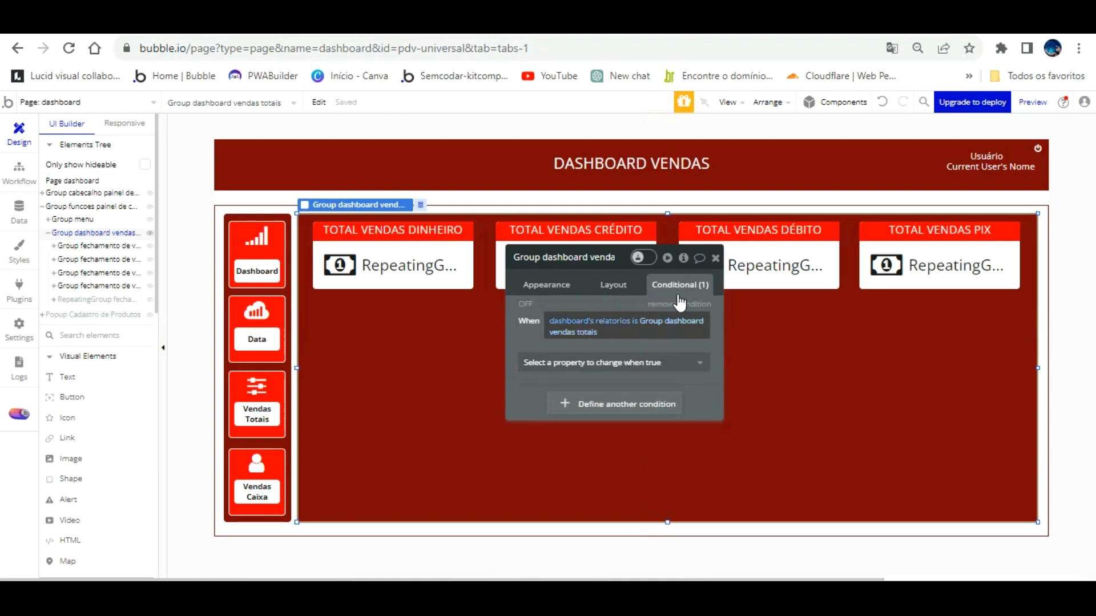
pyautogui.click(640, 362)
pyautogui.click(619, 398)
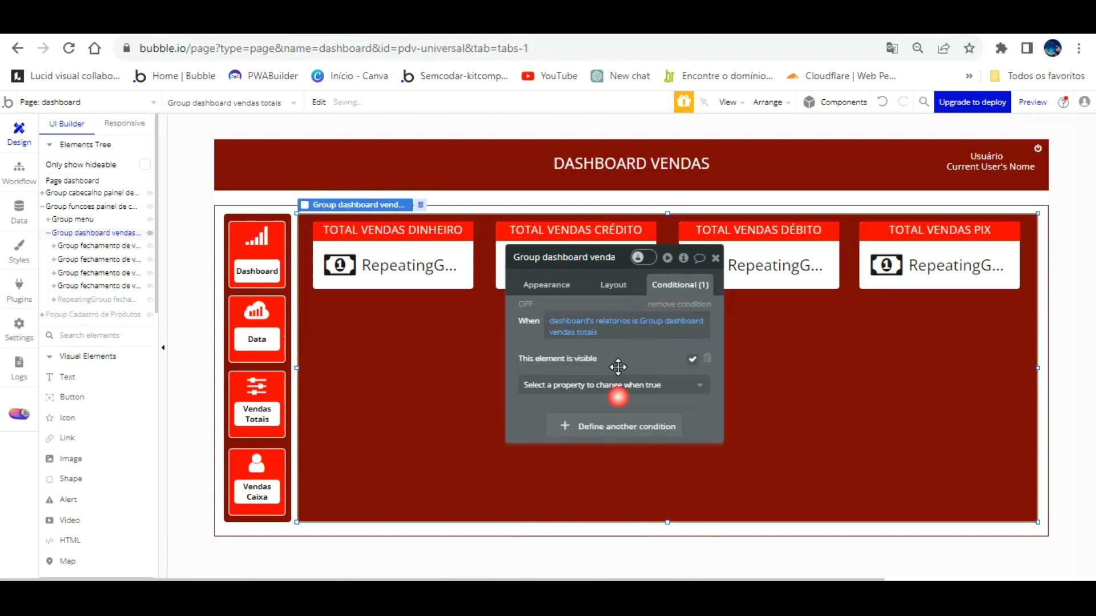
# Switch to the app preview and reload it with F5.
pyautogui.click(660, 326)
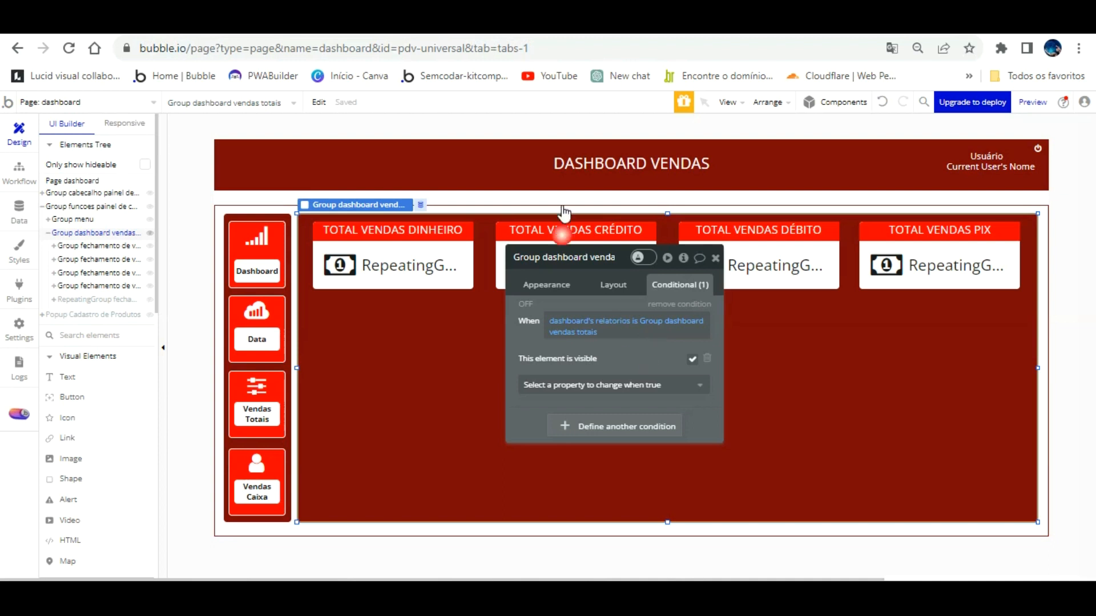
pyautogui.click(439, 23)
pyautogui.press('F5')
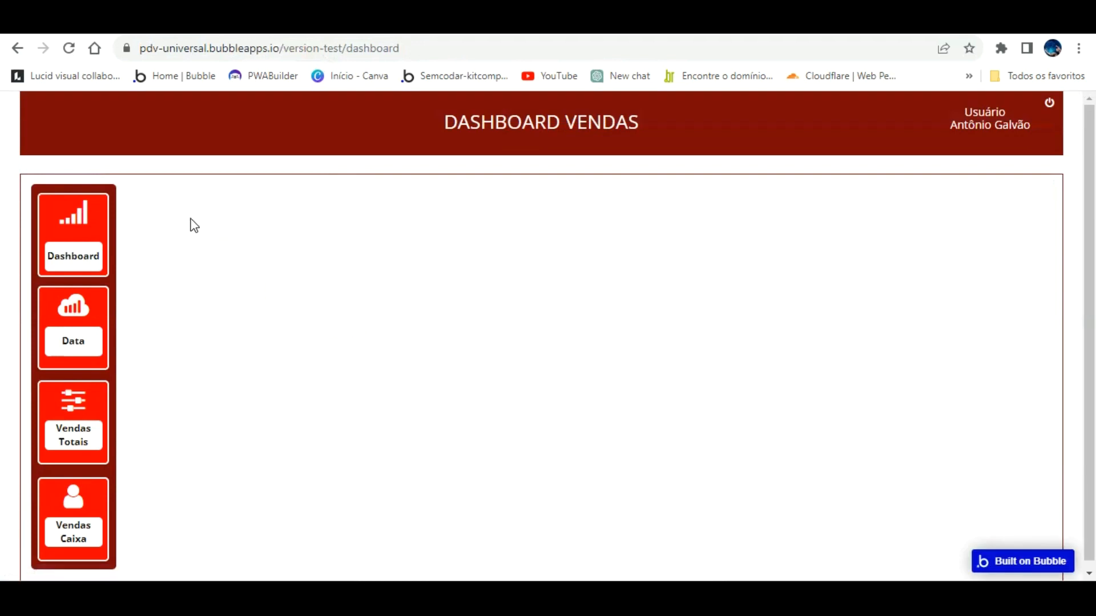
# Use the preview's Dashboard menu to show the Dinheiro, Crédito, Débito and PIX total cards.
pyautogui.click(100, 210)
pyautogui.click(431, 332)
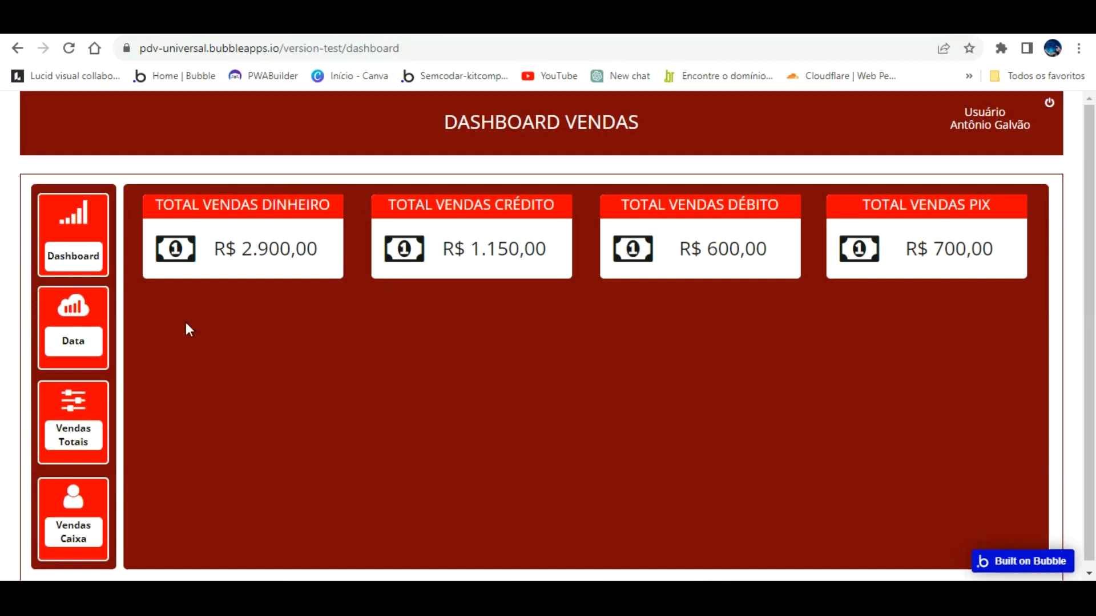
pyautogui.click(109, 243)
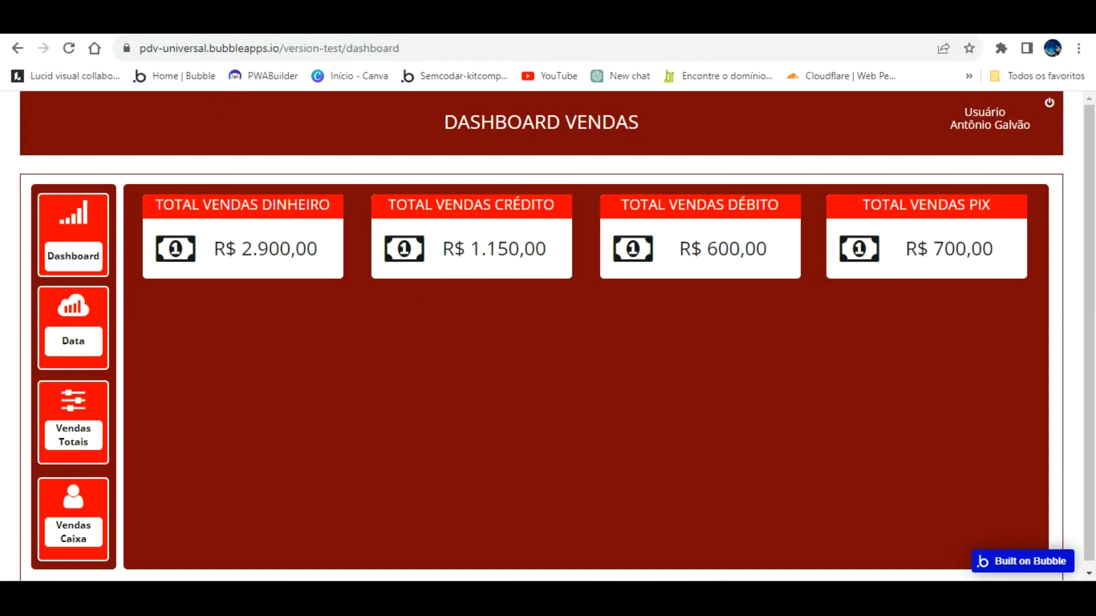
# Leave the dashboard preview tab and go back to the Bubble editor tab.
pyautogui.click(171, 24)
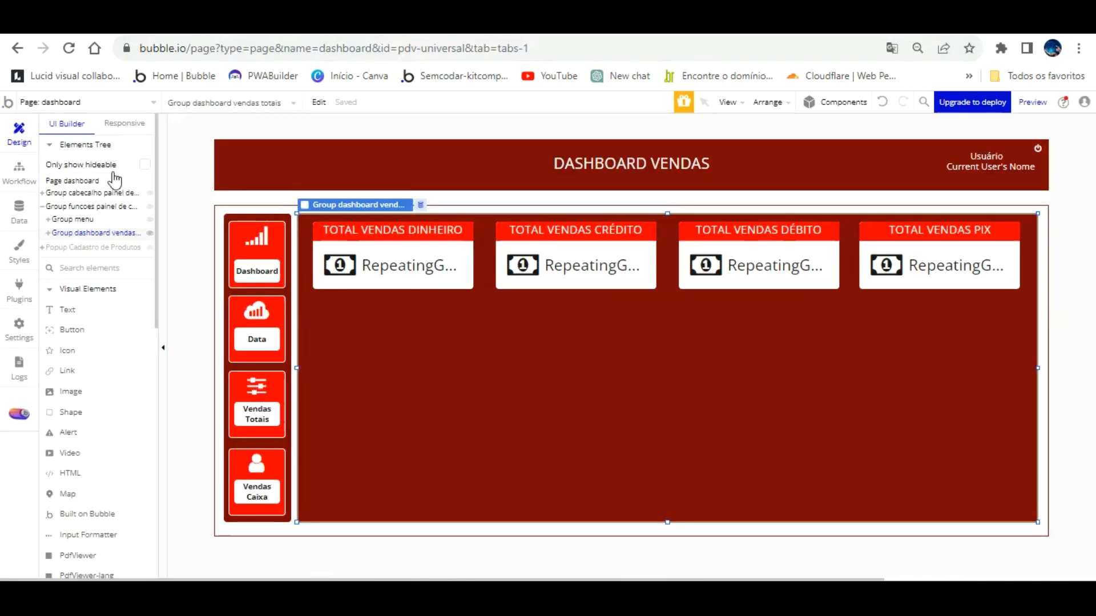
# Copy the sales totals group from the Elements Tree and toggle its visibility.
pyautogui.rightClick(85, 208)
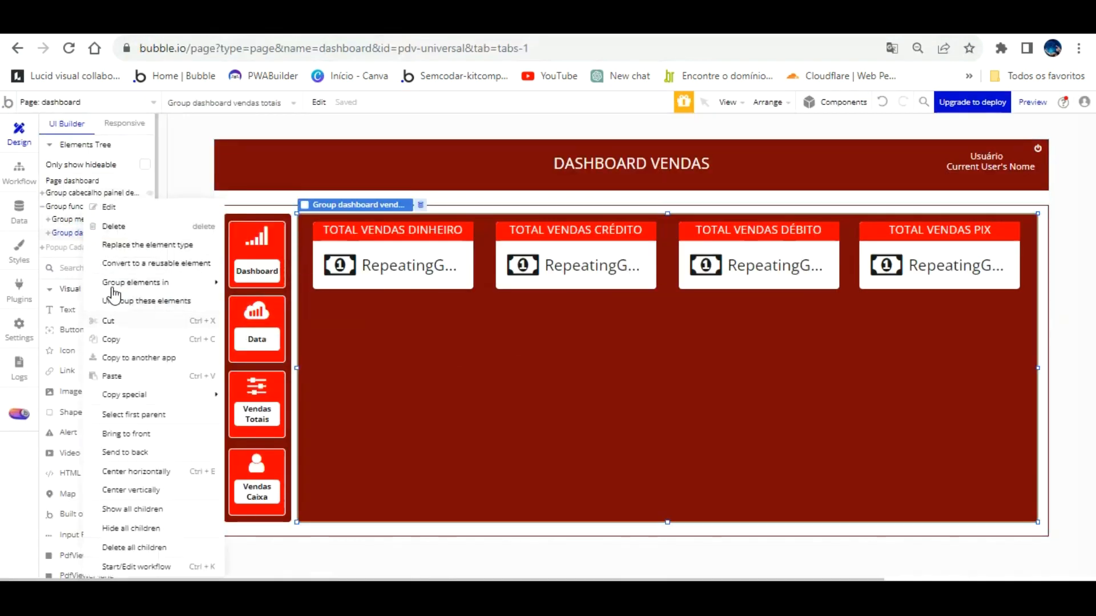
pyautogui.click(117, 339)
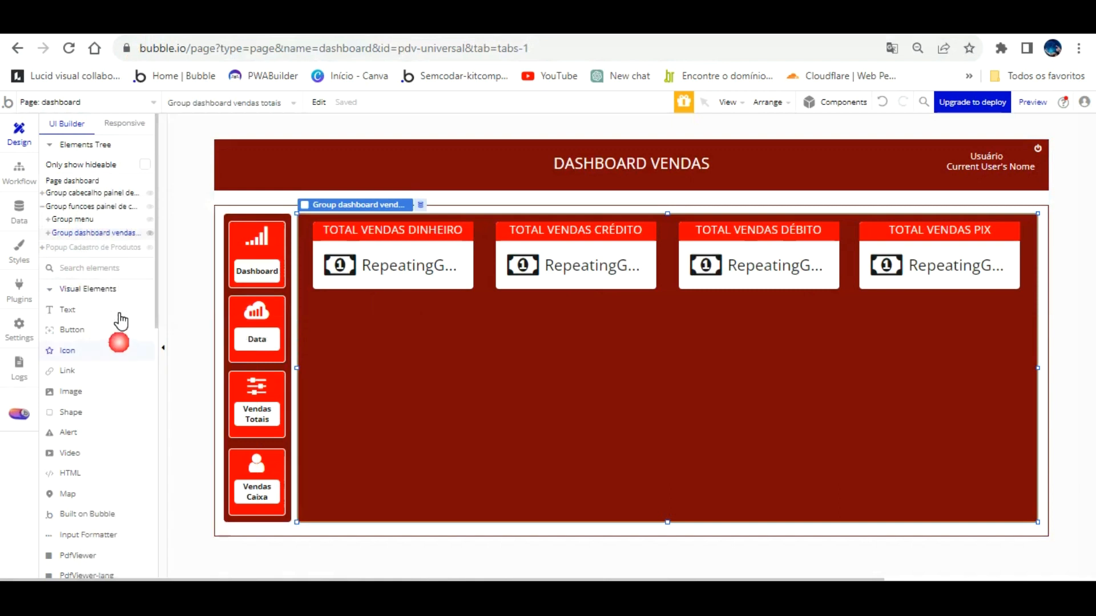
pyautogui.click(102, 214)
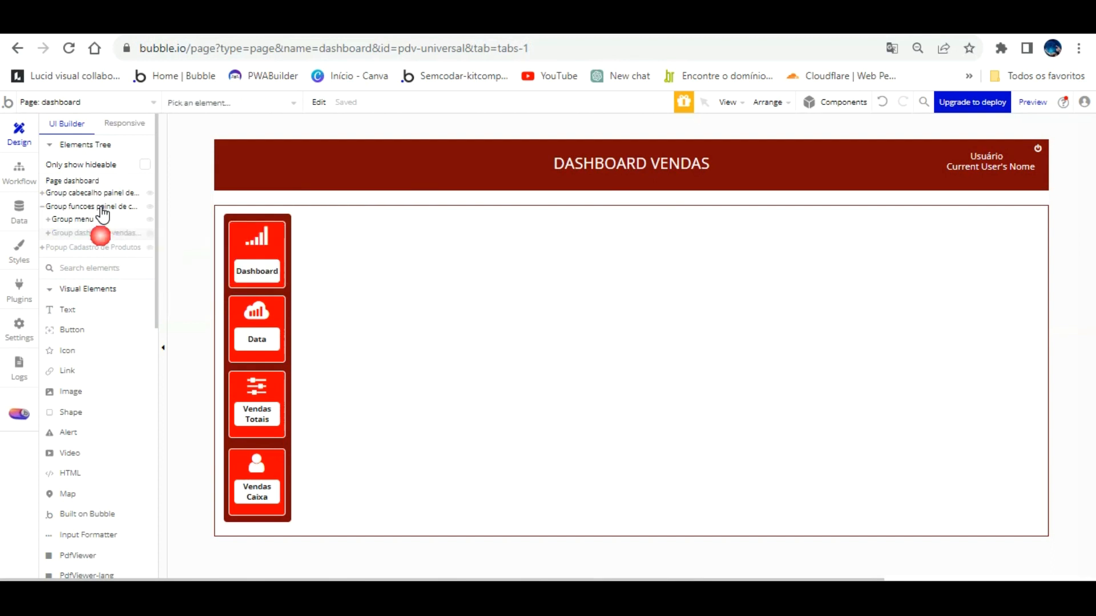
pyautogui.click(97, 232)
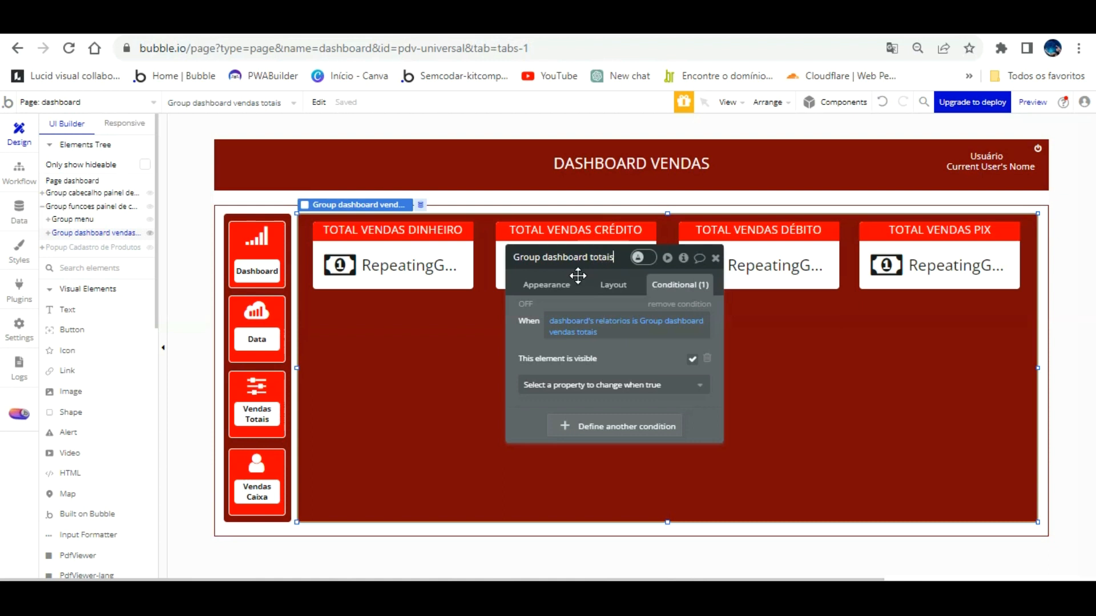
# Rename the sales totals group to 'Group dashboard totais vendas'.
pyautogui.write('endas')
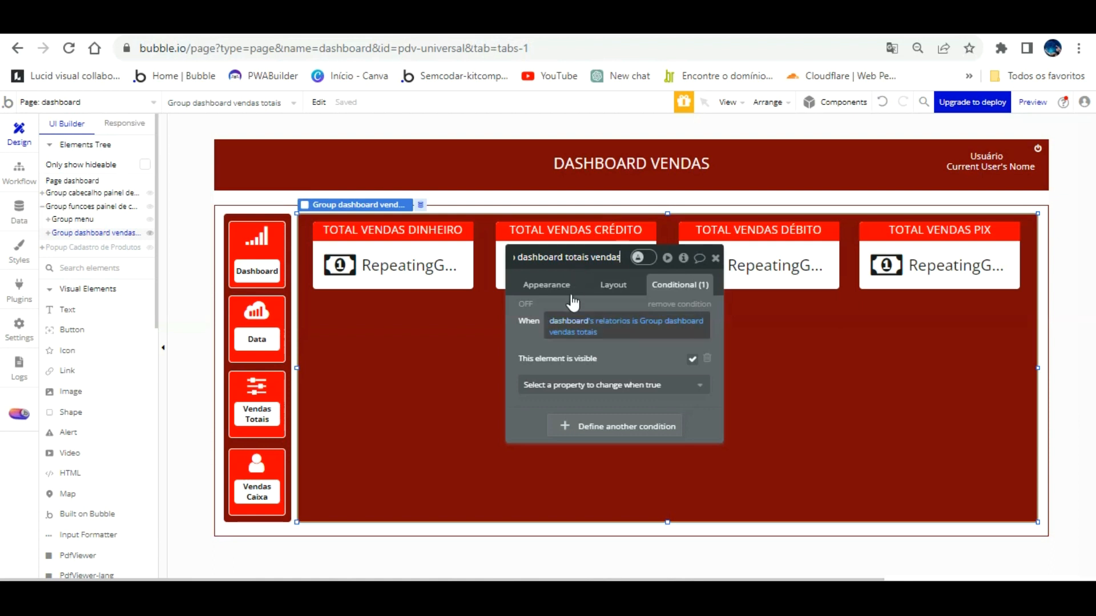
pyautogui.click(529, 310)
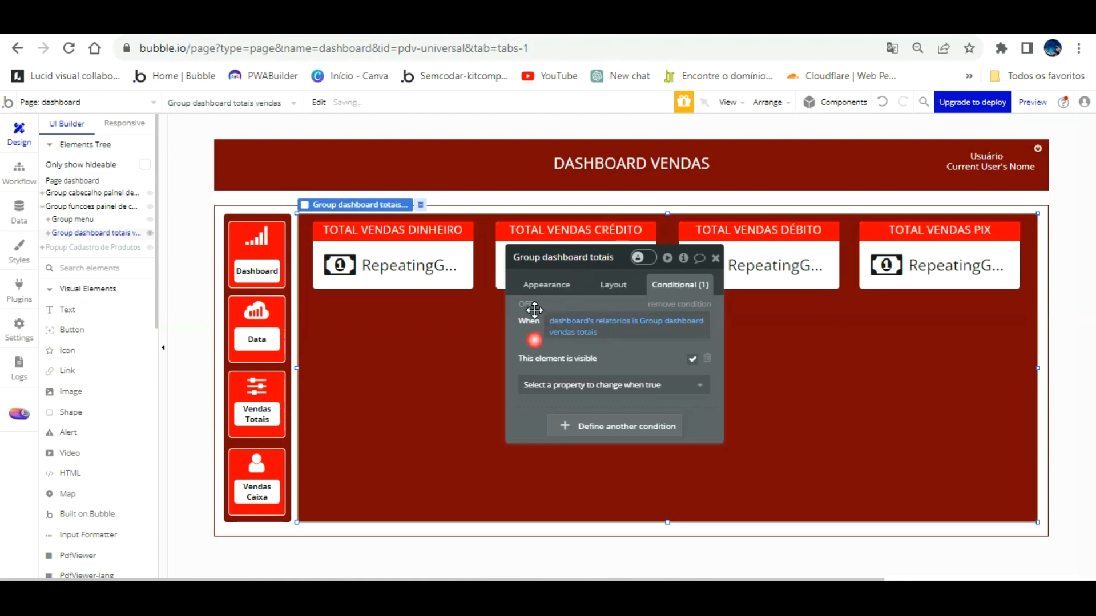
pyautogui.rightClick(117, 232)
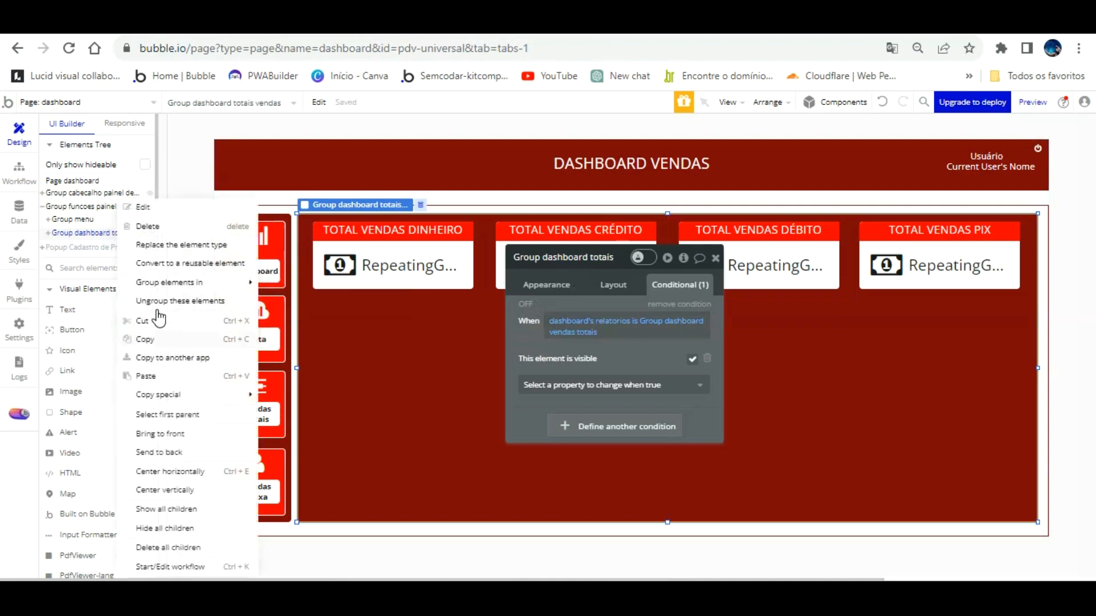
pyautogui.click(98, 236)
pyautogui.rightClick(104, 211)
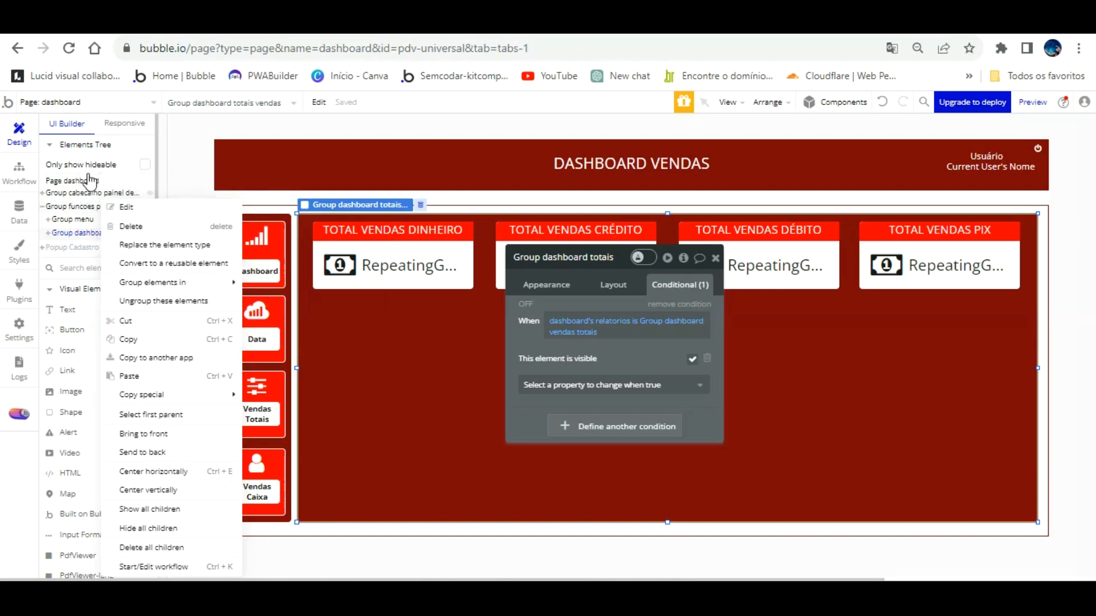
pyautogui.rightClick(86, 206)
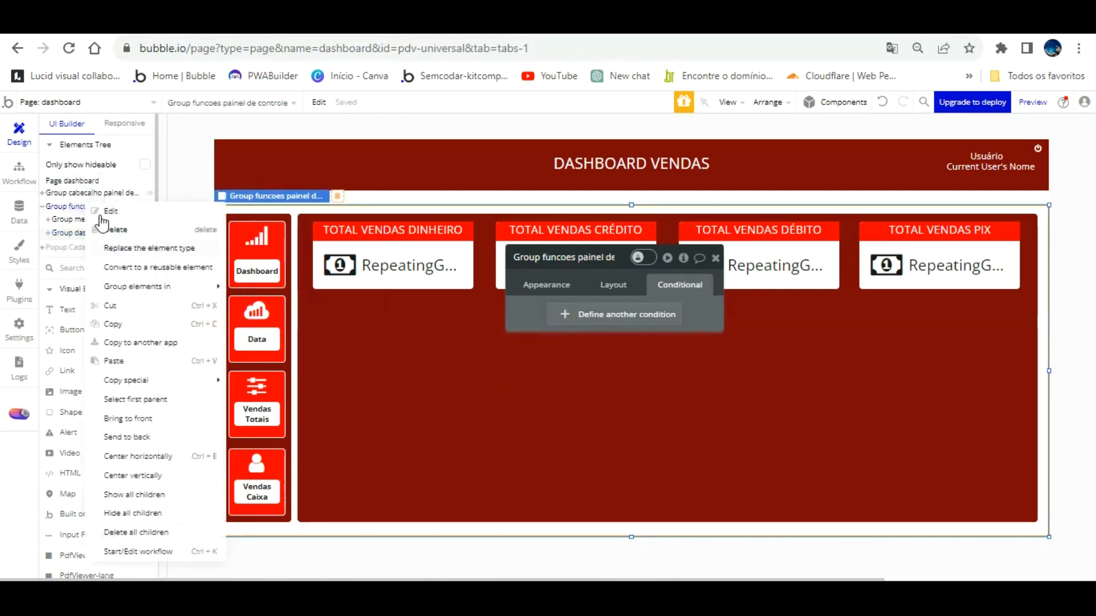
# Paste a duplicate of the sales totals group and name it 'Group dashboard vendas totais'.
pyautogui.click(114, 360)
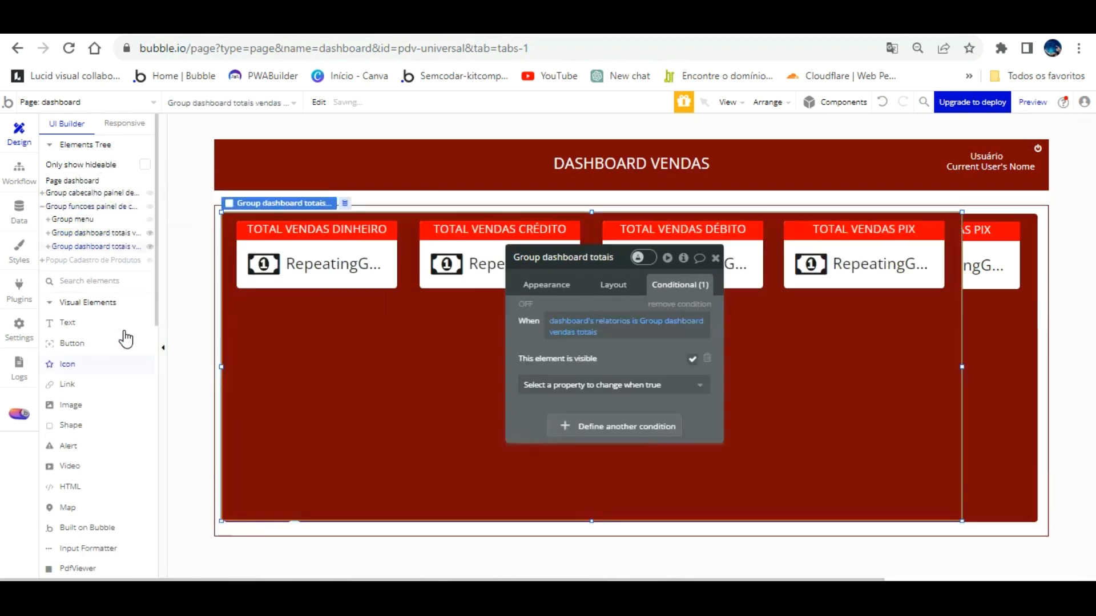
pyautogui.click(596, 262)
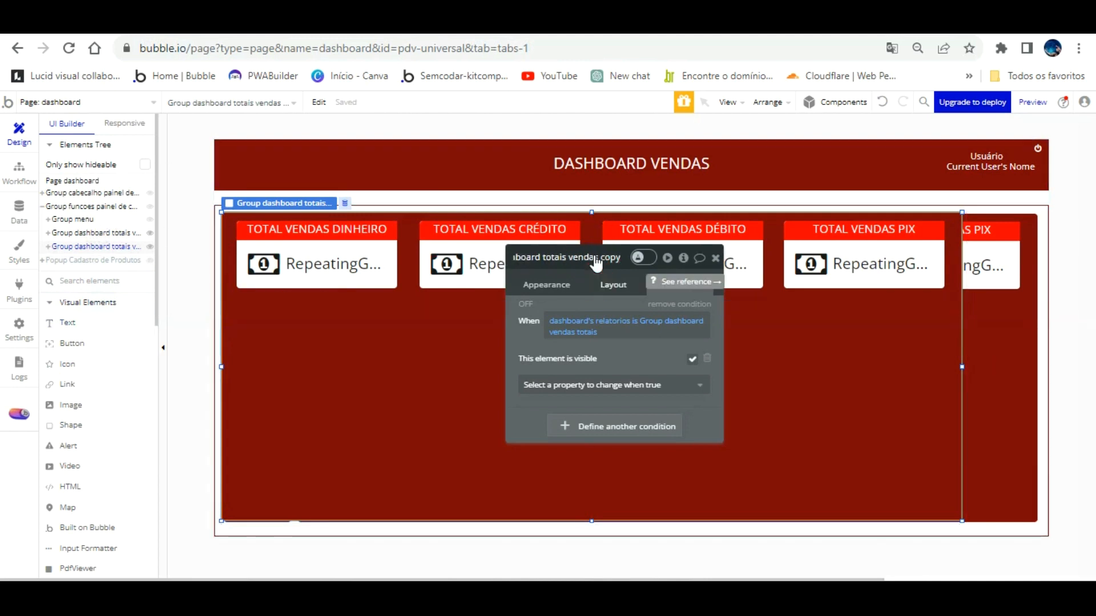
pyautogui.press('BackSpace')
pyautogui.press('BackSpace')
pyautogui.press('BackSpace')
pyautogui.press('BackSpace')
pyautogui.press('BackSpace')
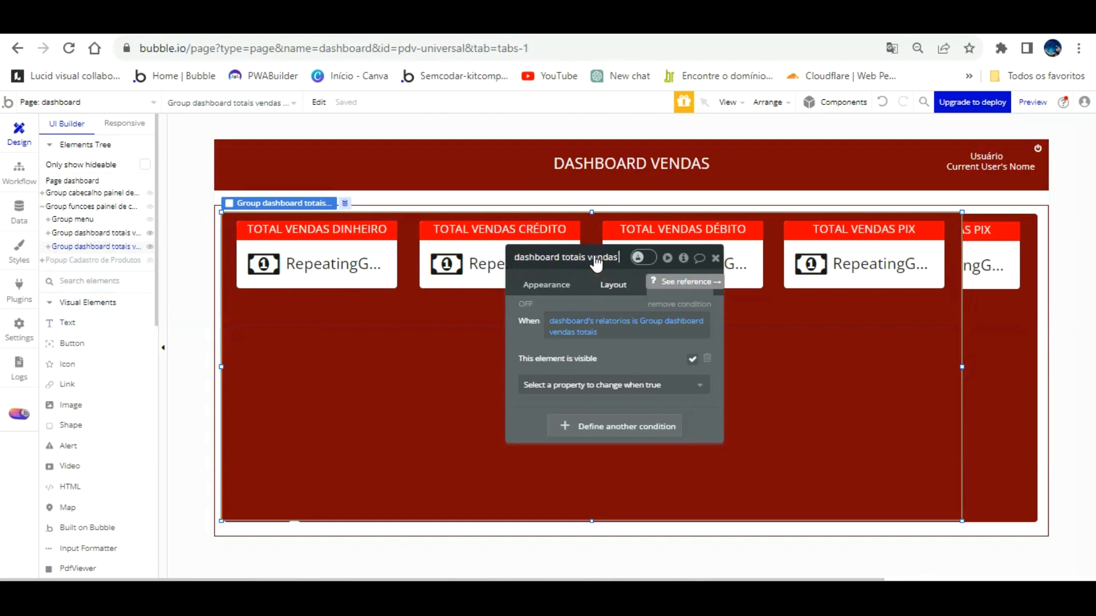
pyautogui.press('BackSpace')
pyautogui.press('BackSpace')
pyautogui.press('BackSpace')
pyautogui.press('BackSpace')
pyautogui.press('BackSpace')
pyautogui.press('BackSpace')
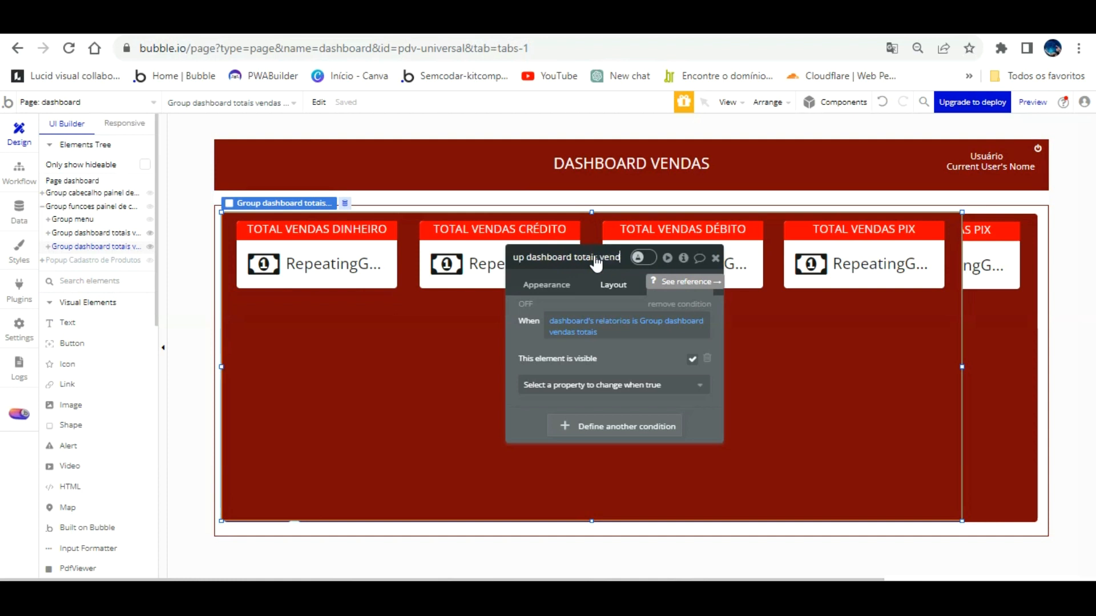
pyautogui.write('vendas totas')
pyautogui.press('BackSpace')
pyautogui.write('is')
pyautogui.press('Return')
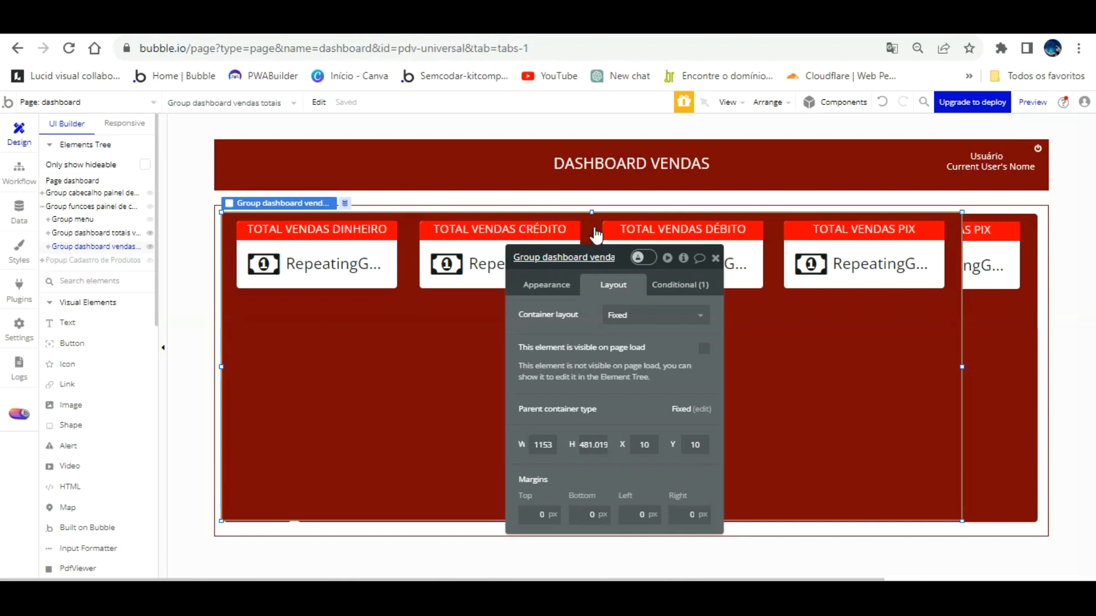
# Rename the duplicate to 'Group dashboard total geral vendas' and move it beside the side menu.
pyautogui.click(593, 247)
pyautogui.press('BackSpace')
pyautogui.press('BackSpace')
pyautogui.press('BackSpace')
pyautogui.press('BackSpace')
pyautogui.press('BackSpace')
pyautogui.press('BackSpace')
pyautogui.press('BackSpace')
pyautogui.press('BackSpace')
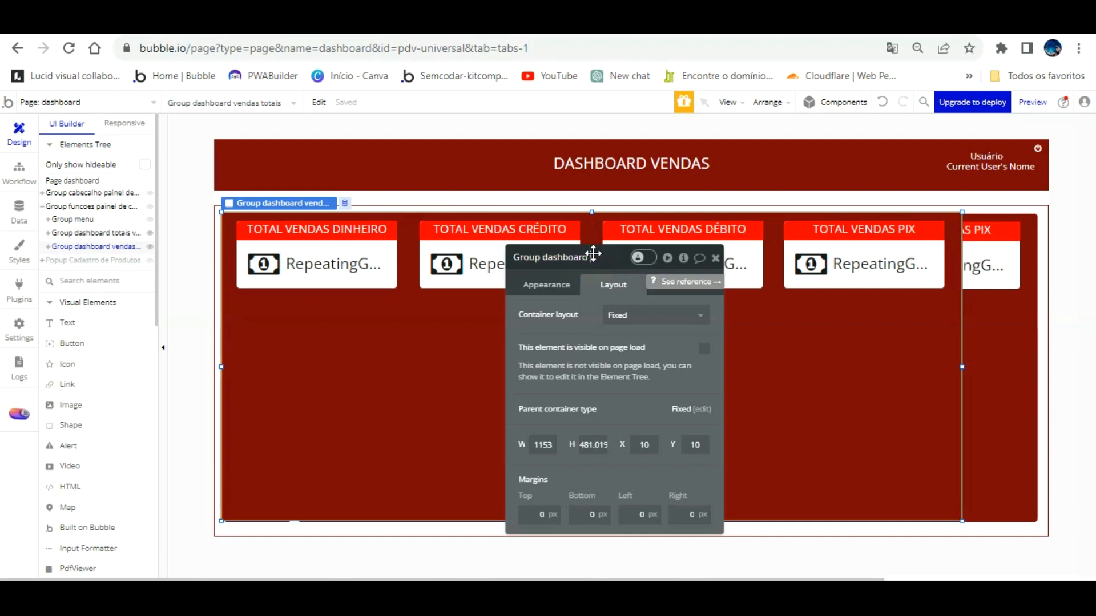
pyautogui.write('total geral vendas')
pyautogui.press('Return')
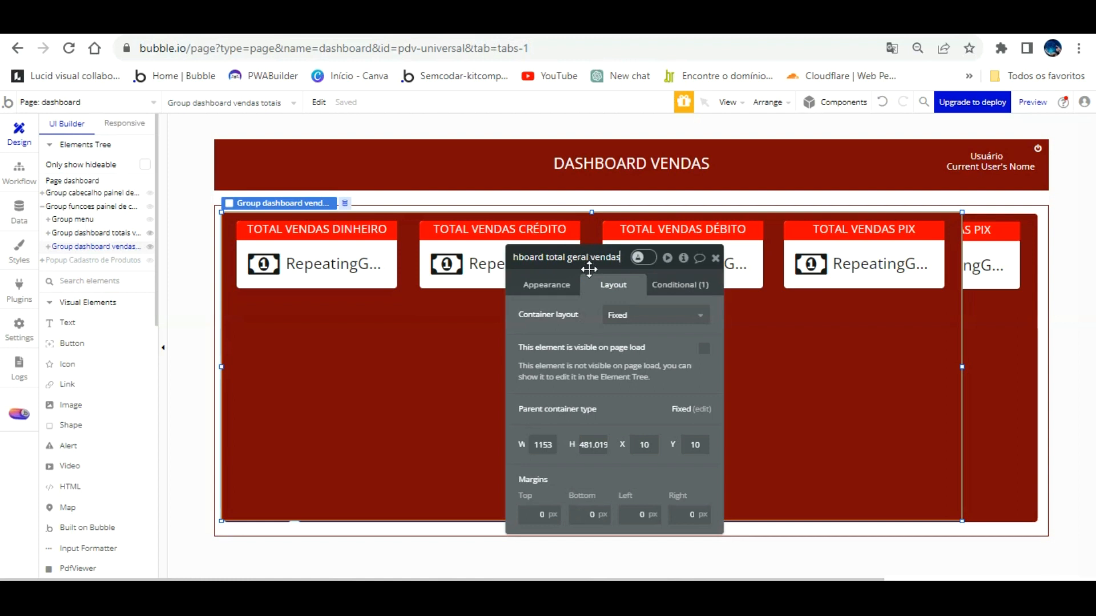
pyautogui.moveTo(746, 330); pyautogui.dragTo(827, 339)
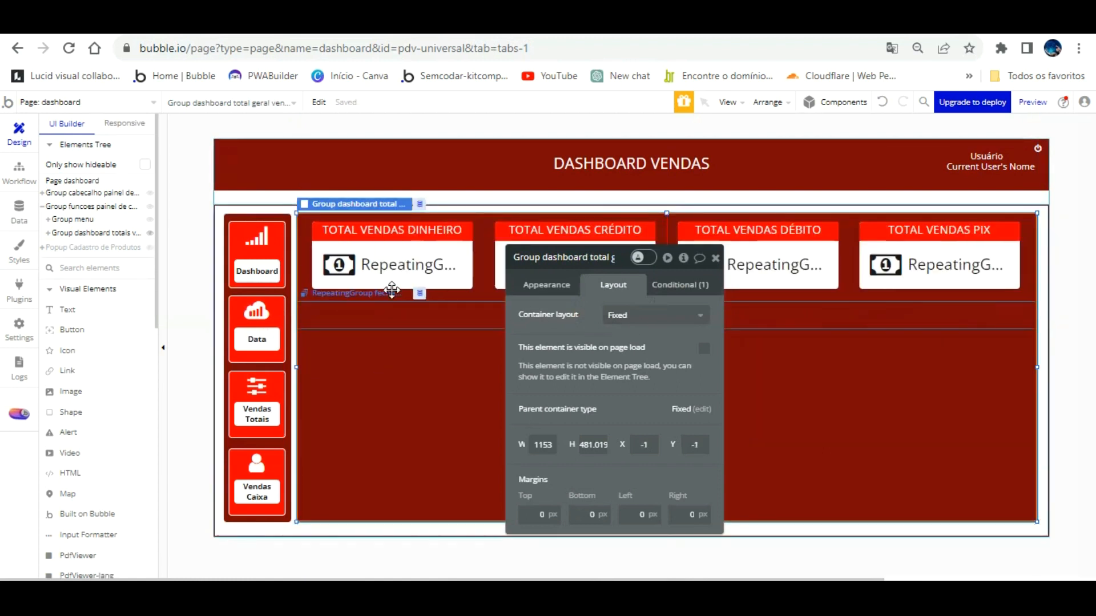
# Delete the repeating group and the DINHEIRO, CRÉDITO, DÉBITO and PIX cards from the new group.
pyautogui.click(360, 293)
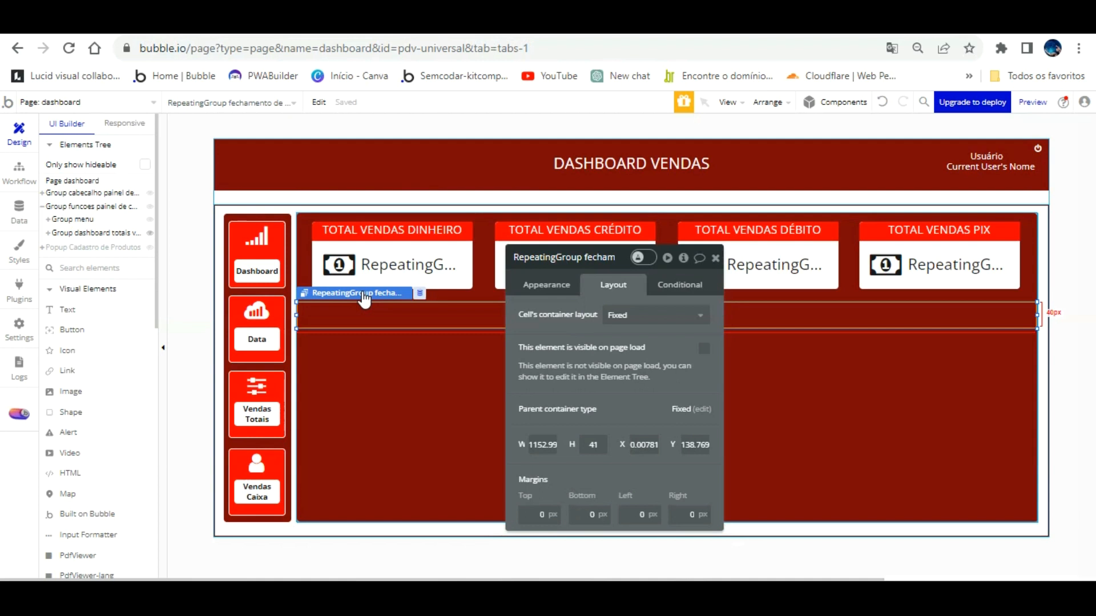
pyautogui.press('Delete')
pyautogui.click(433, 263)
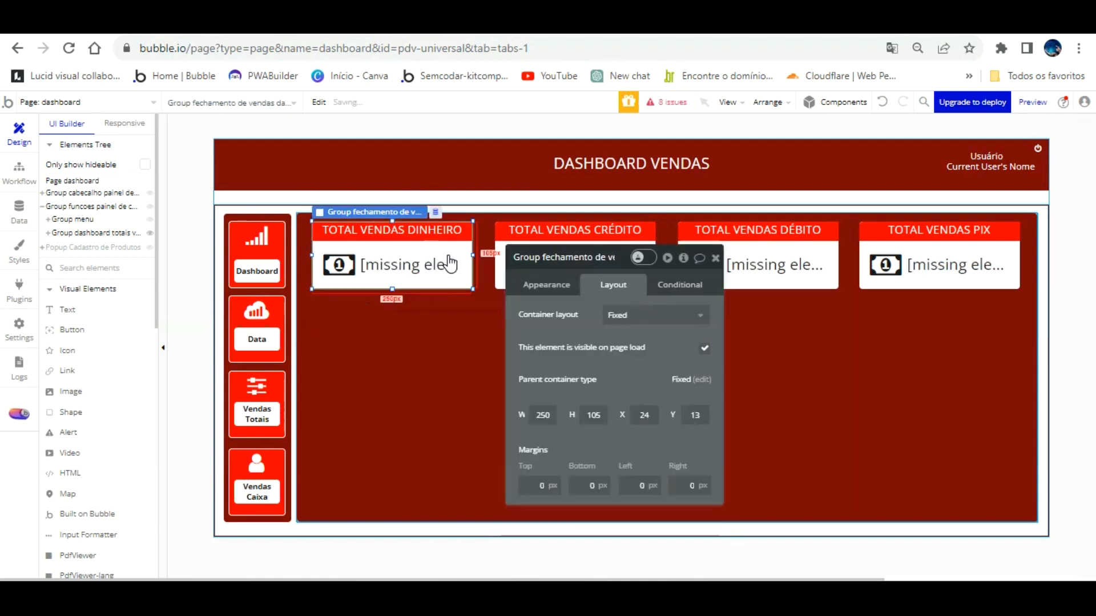
pyautogui.press('Delete')
pyautogui.click(624, 263)
pyautogui.press('Delete')
pyautogui.click(805, 263)
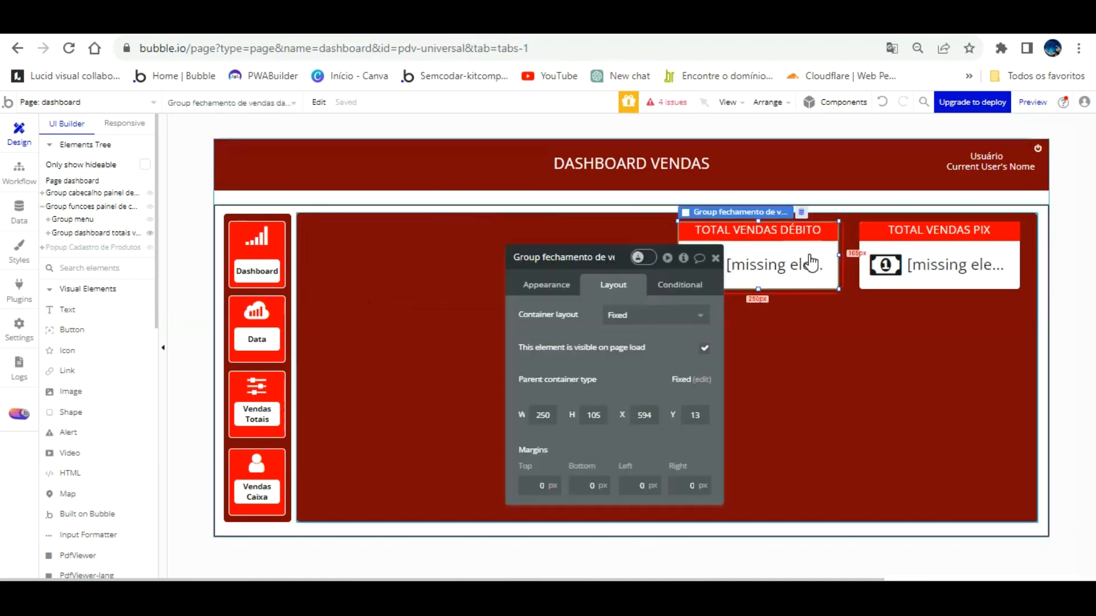
pyautogui.press('Delete')
pyautogui.click(873, 266)
pyautogui.press('Delete')
# Reopen the emptied group's property editor to review its name.
pyautogui.click(793, 257)
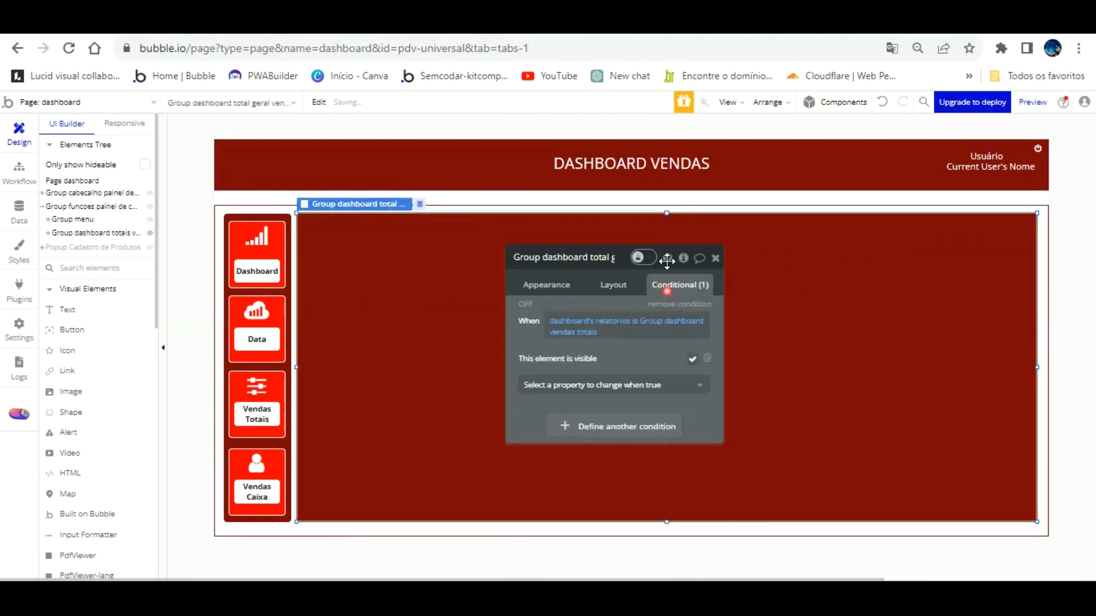
pyautogui.click(590, 260)
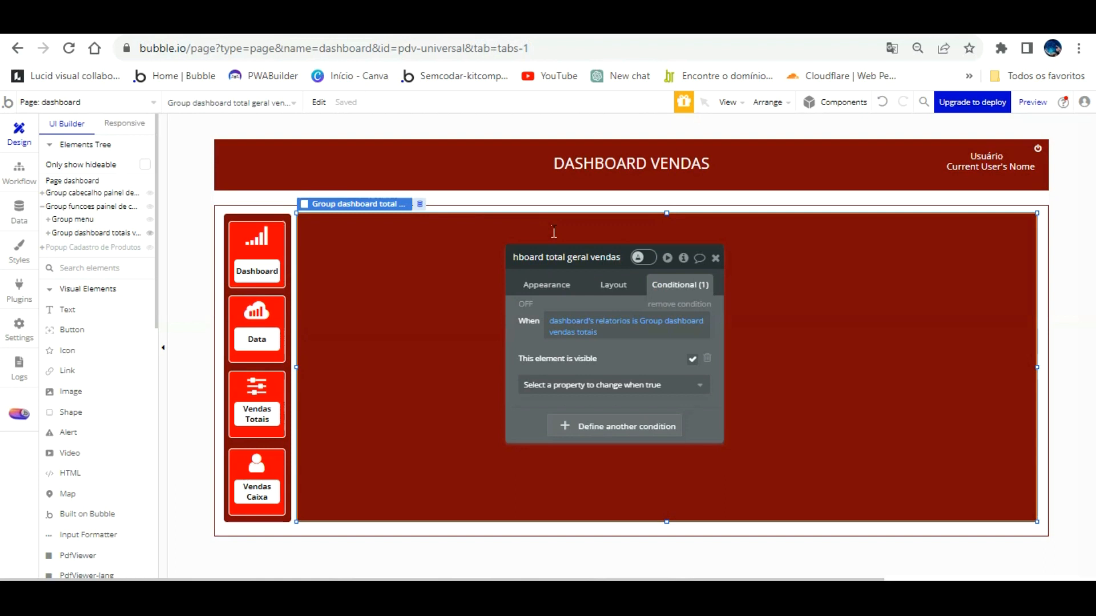
pyautogui.click(721, 237)
pyautogui.click(715, 258)
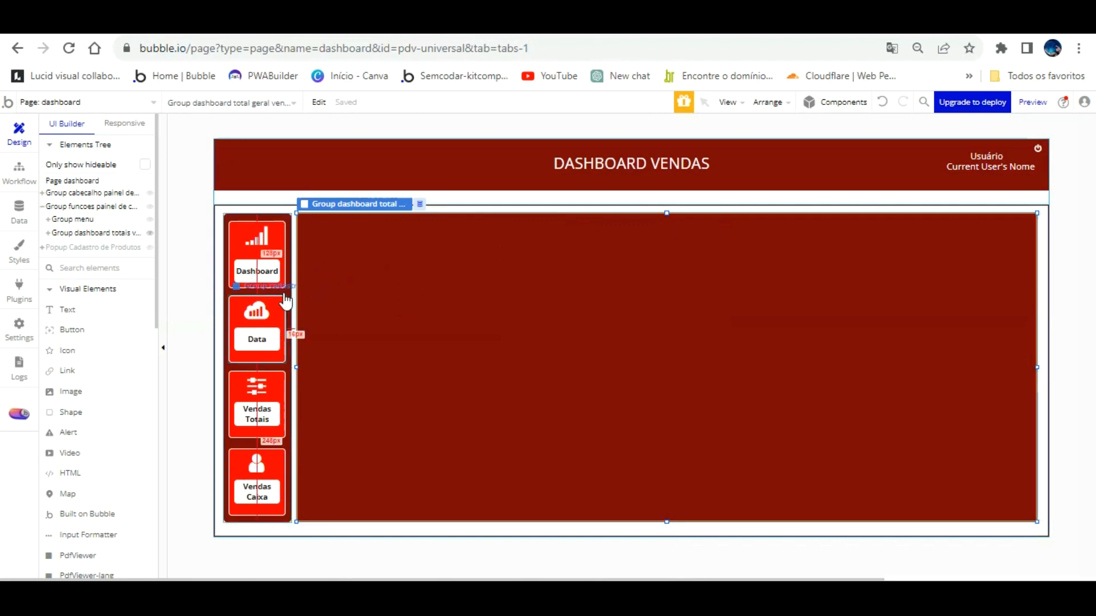
pyautogui.doubleClick(343, 251)
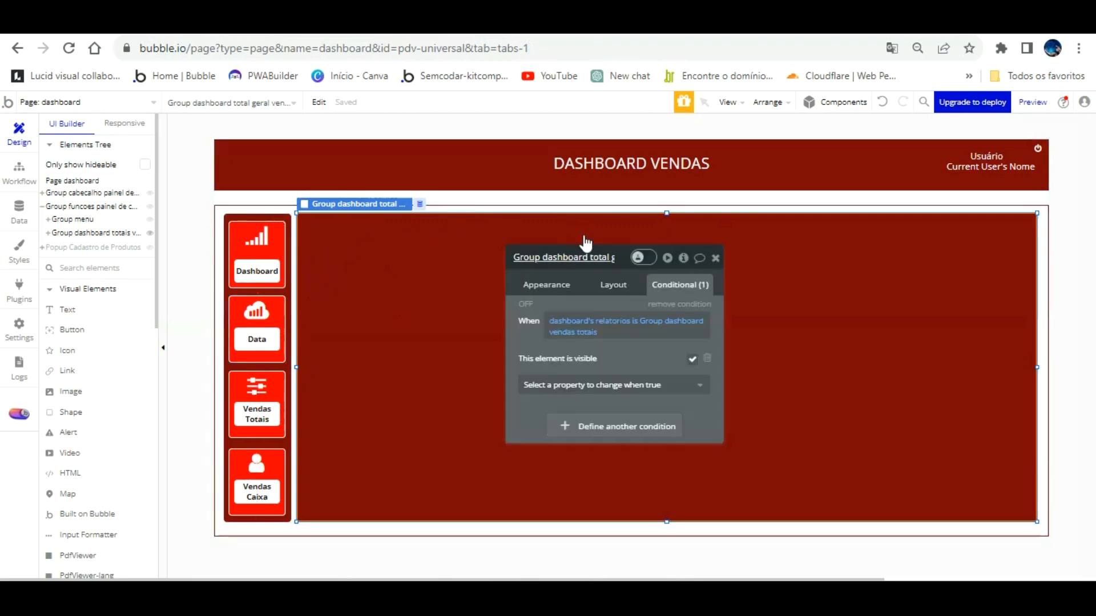
pyautogui.click(583, 237)
pyautogui.hotkey('ctrl', 'a')
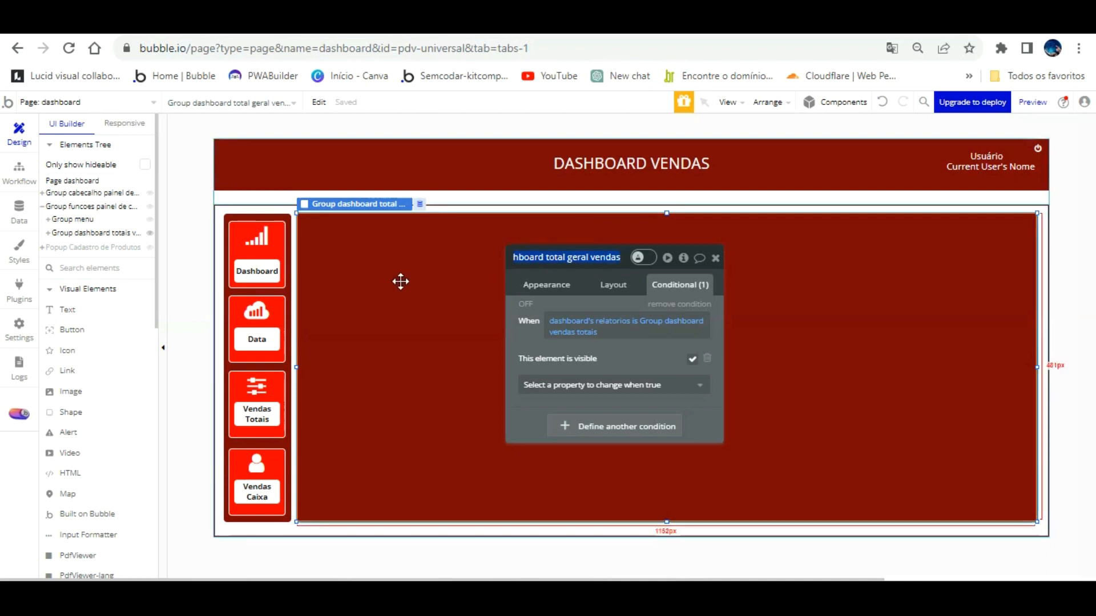
pyautogui.click(280, 295)
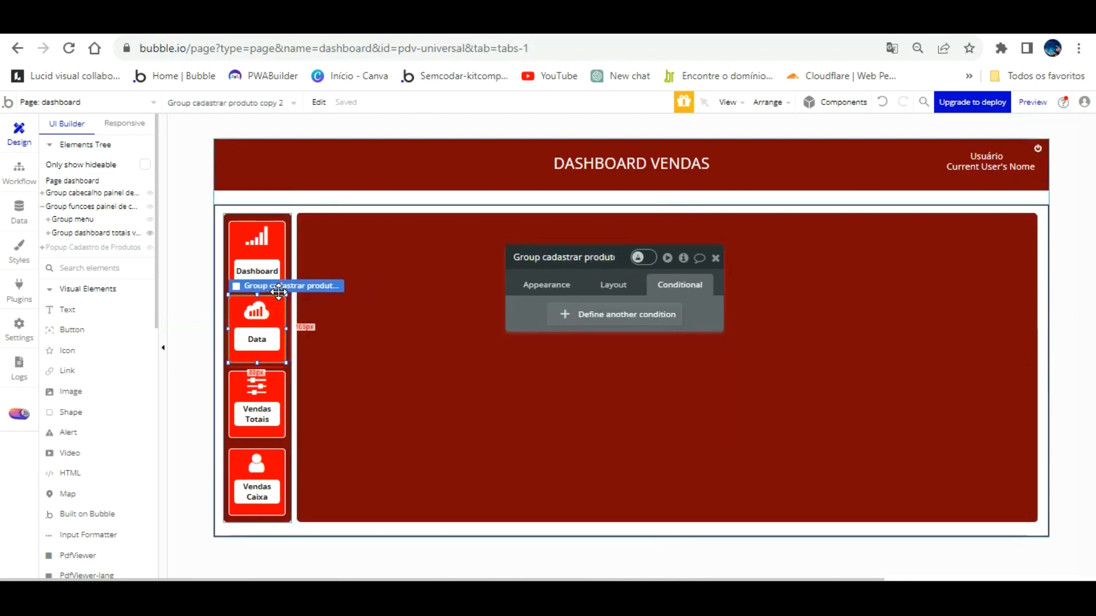
# Select the Vendas Totais menu button and open its property editor.
pyautogui.click(549, 285)
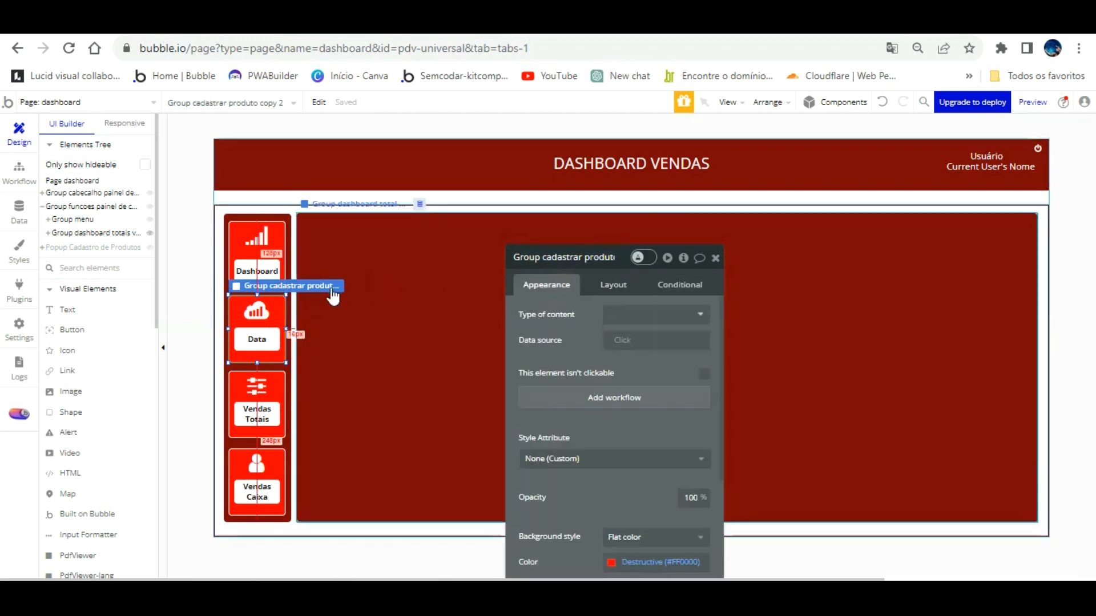
pyautogui.click(278, 378)
pyautogui.click(282, 375)
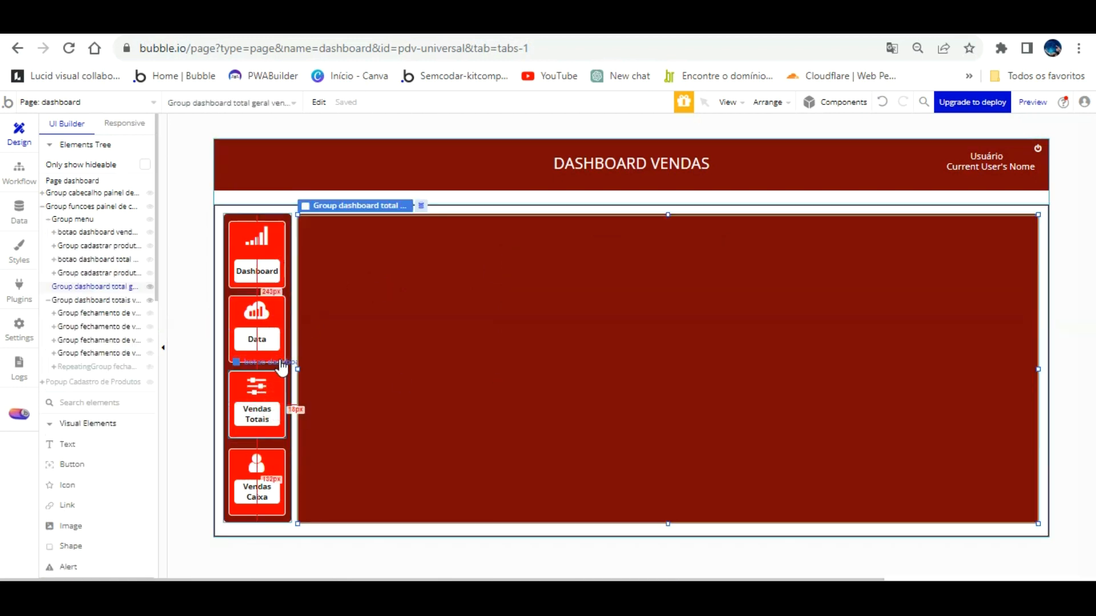
pyautogui.click(281, 372)
pyautogui.doubleClick(280, 358)
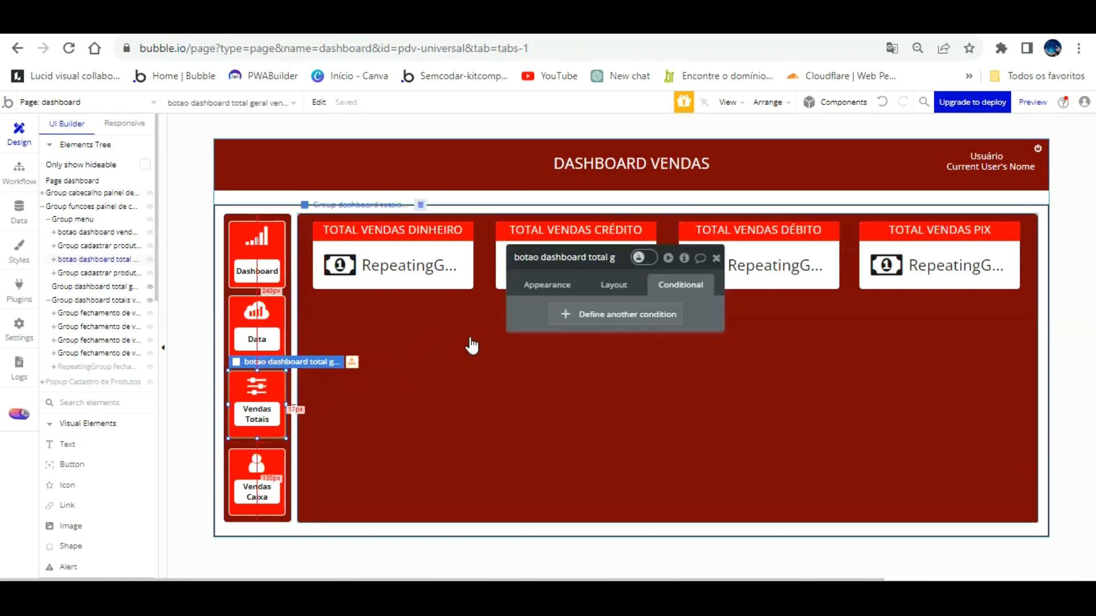
# Remove the empty condition from the Vendas Totais button after checking the totals group's condition.
pyautogui.click(608, 312)
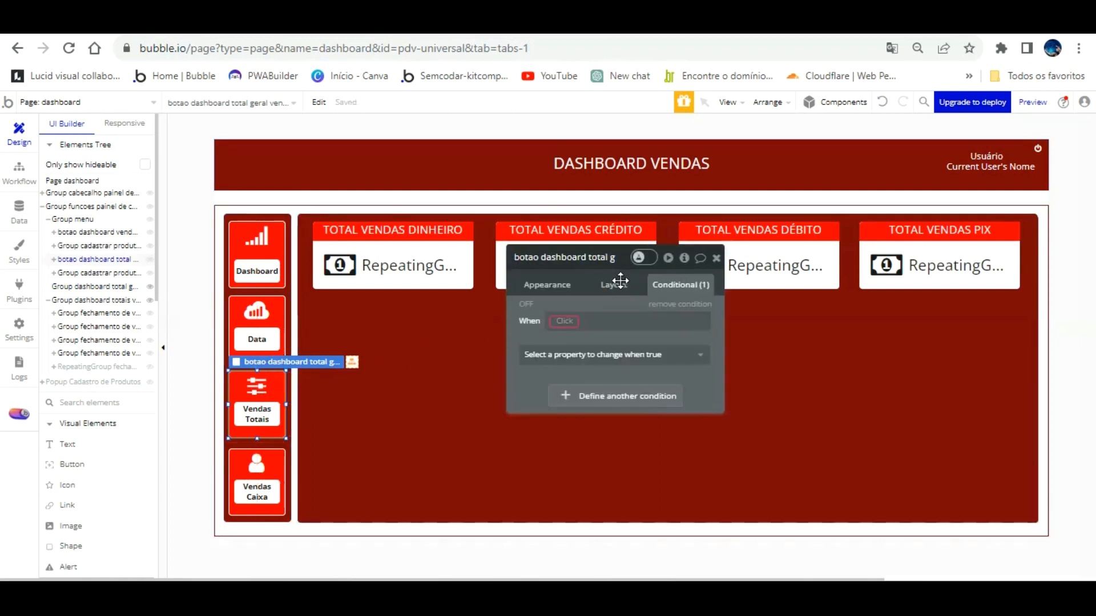
pyautogui.click(454, 326)
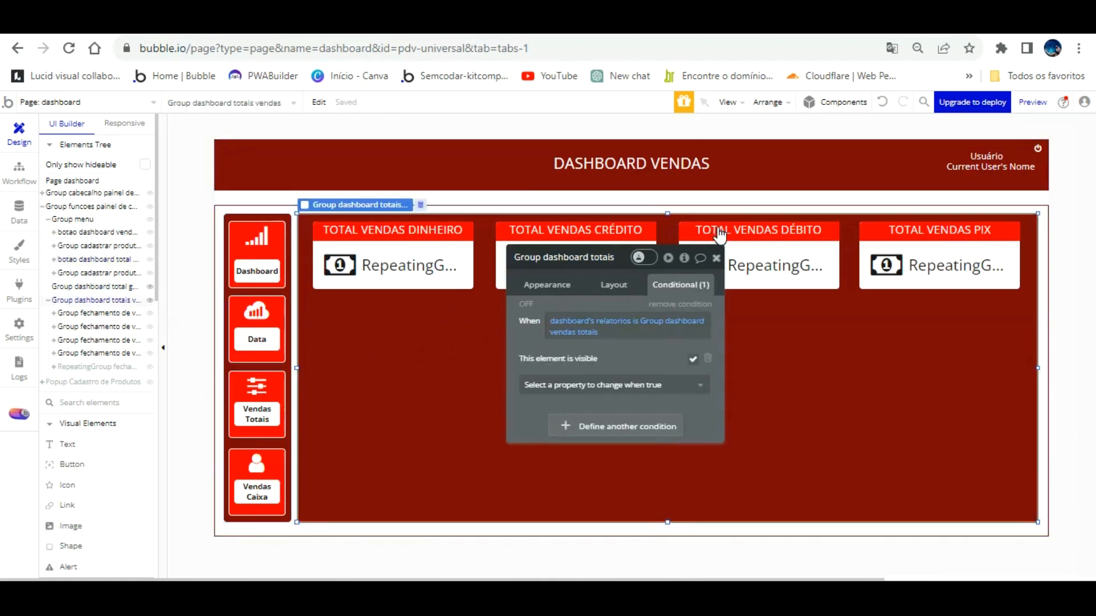
pyautogui.click(716, 258)
pyautogui.click(281, 370)
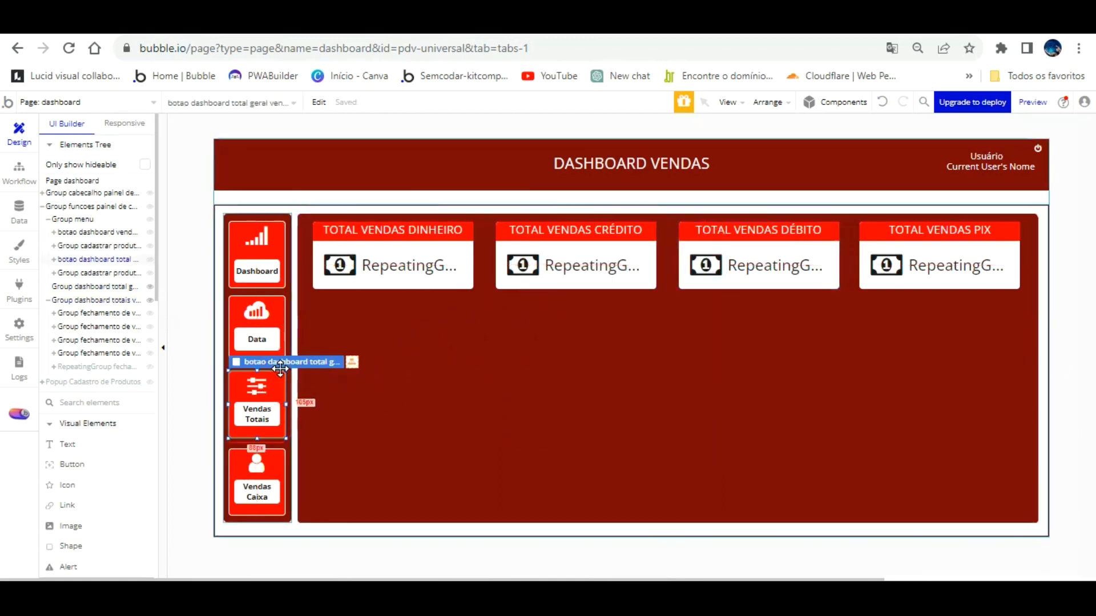
pyautogui.doubleClick(280, 370)
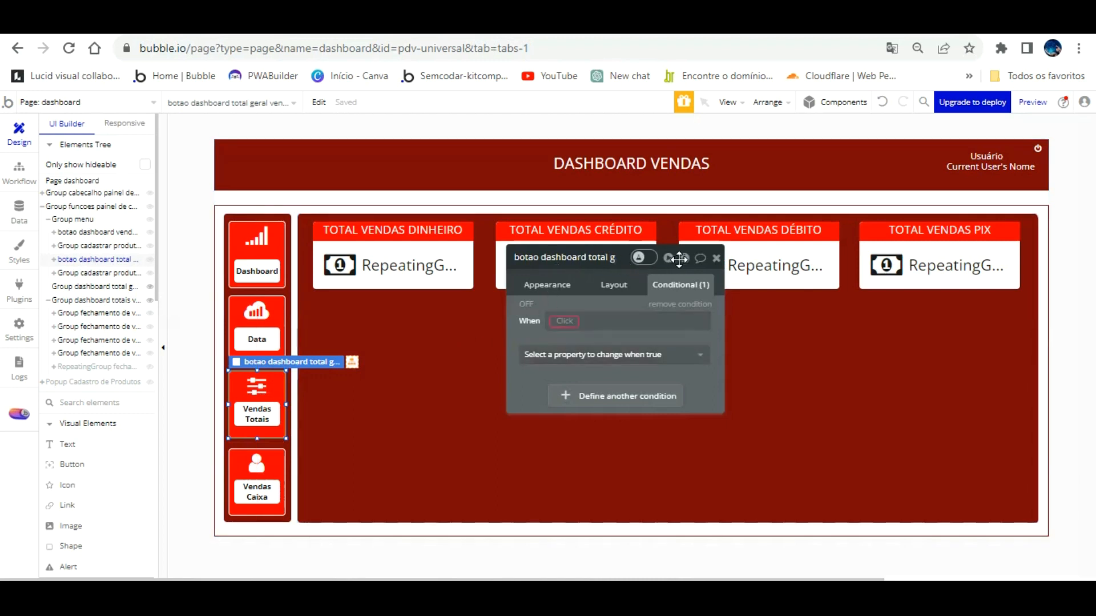
pyautogui.click(680, 304)
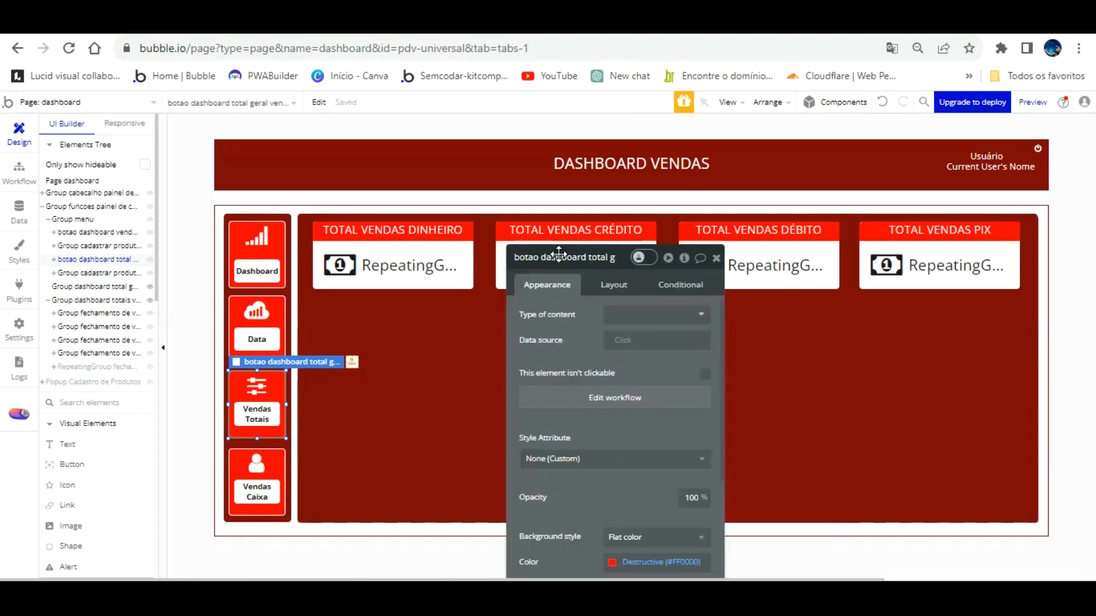
# In the Vendas Totais click workflow, add Element Actions > Set state on dashboard's relatorios.
pyautogui.click(633, 395)
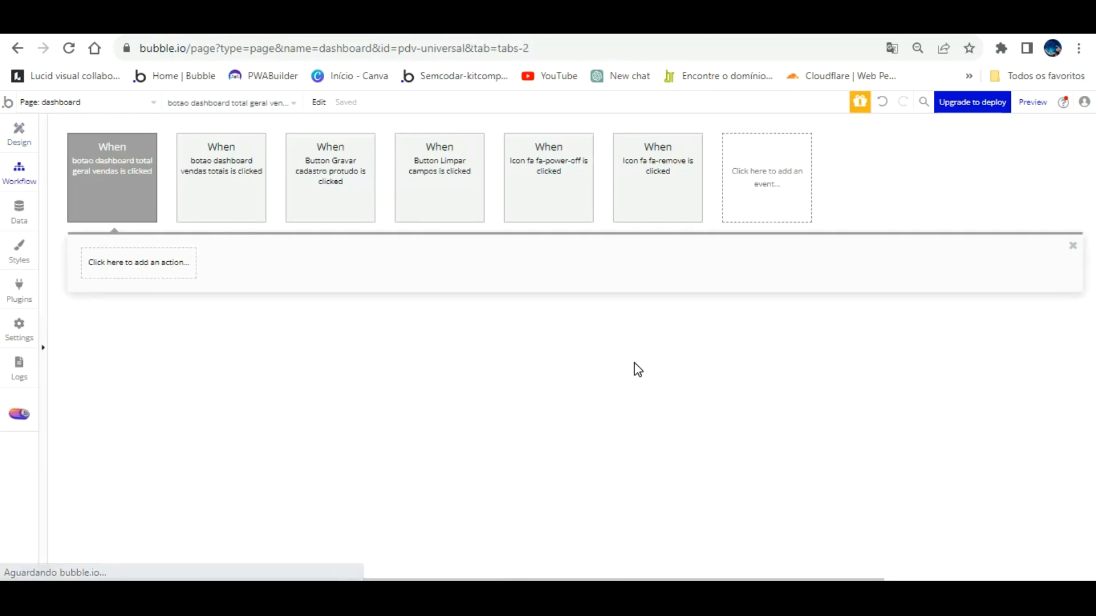
pyautogui.click(161, 264)
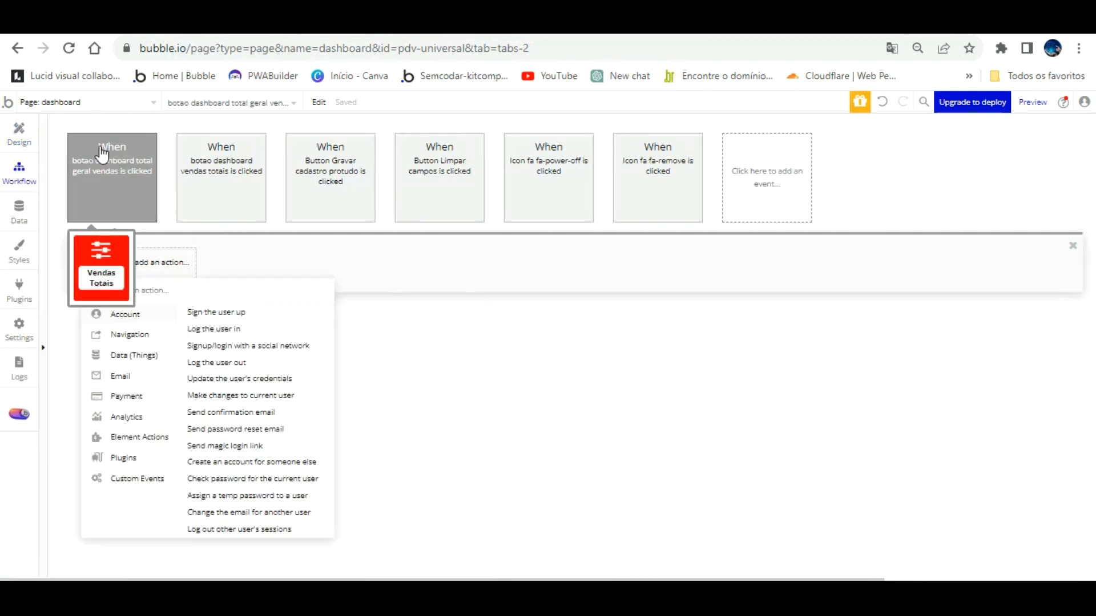
pyautogui.moveTo(140, 437)
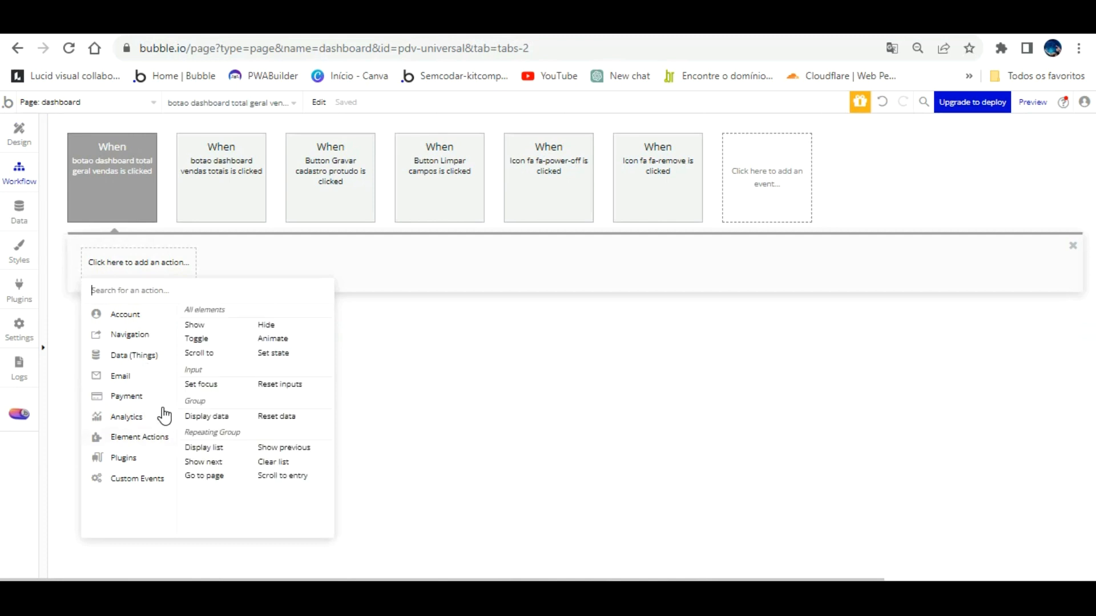
pyautogui.click(274, 352)
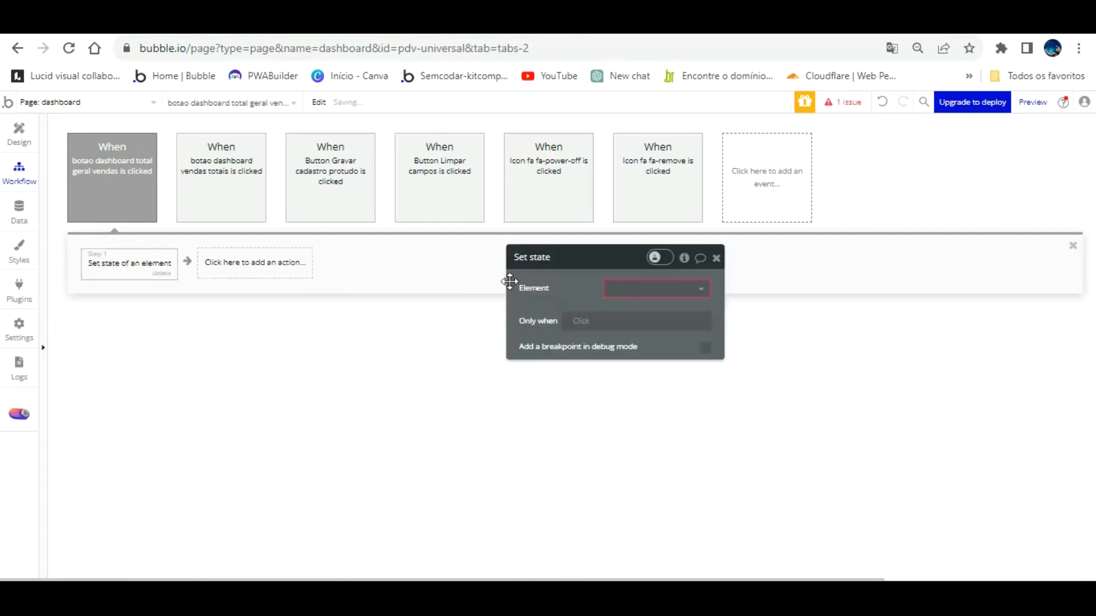
pyautogui.click(642, 286)
pyautogui.click(634, 309)
pyautogui.click(636, 313)
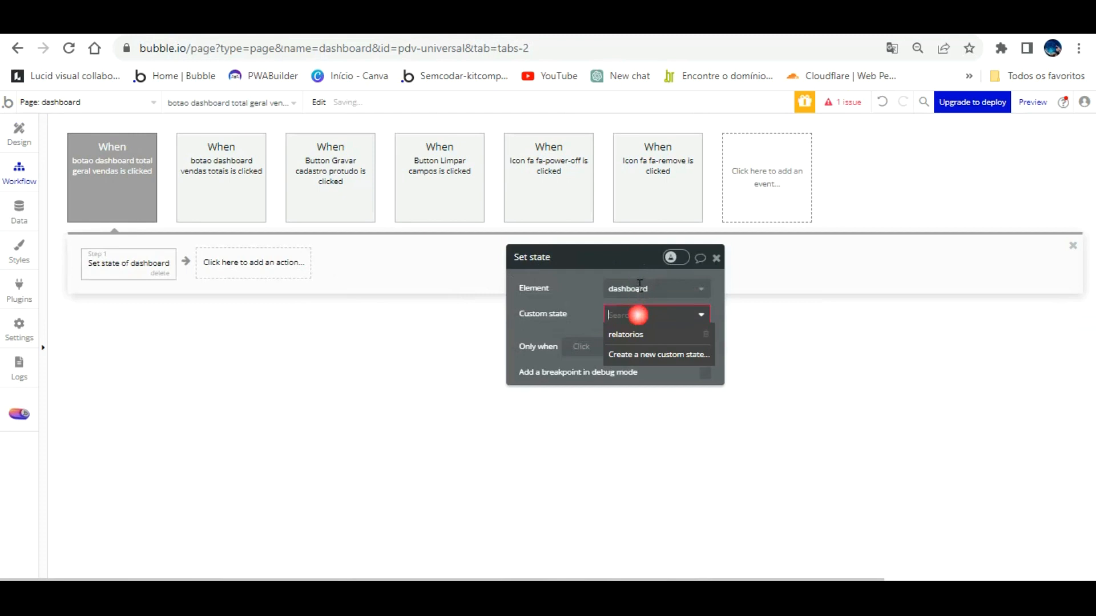
pyautogui.click(627, 324)
pyautogui.click(19, 126)
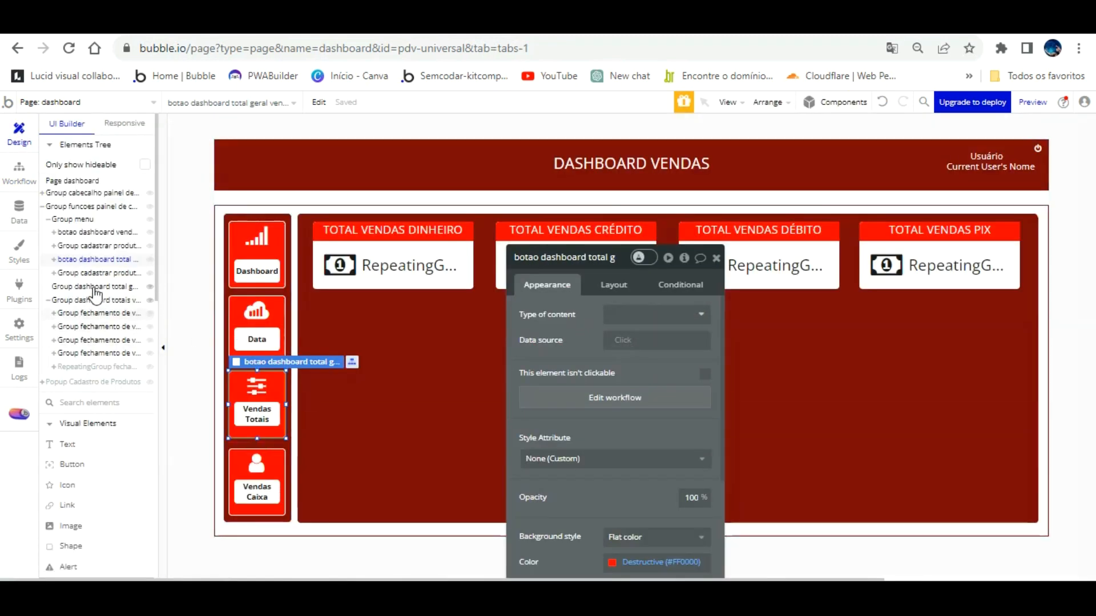
# Toggle Elements Tree visibility so Group dashboard total geral vendas is shown and selected.
pyautogui.click(98, 286)
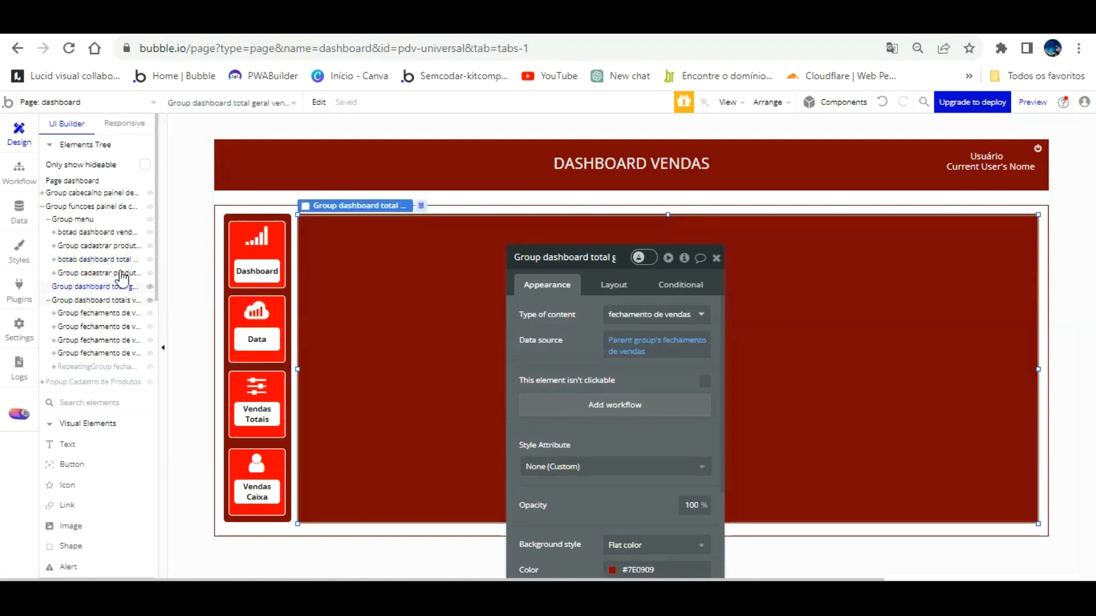
pyautogui.click(149, 283)
pyautogui.click(121, 259)
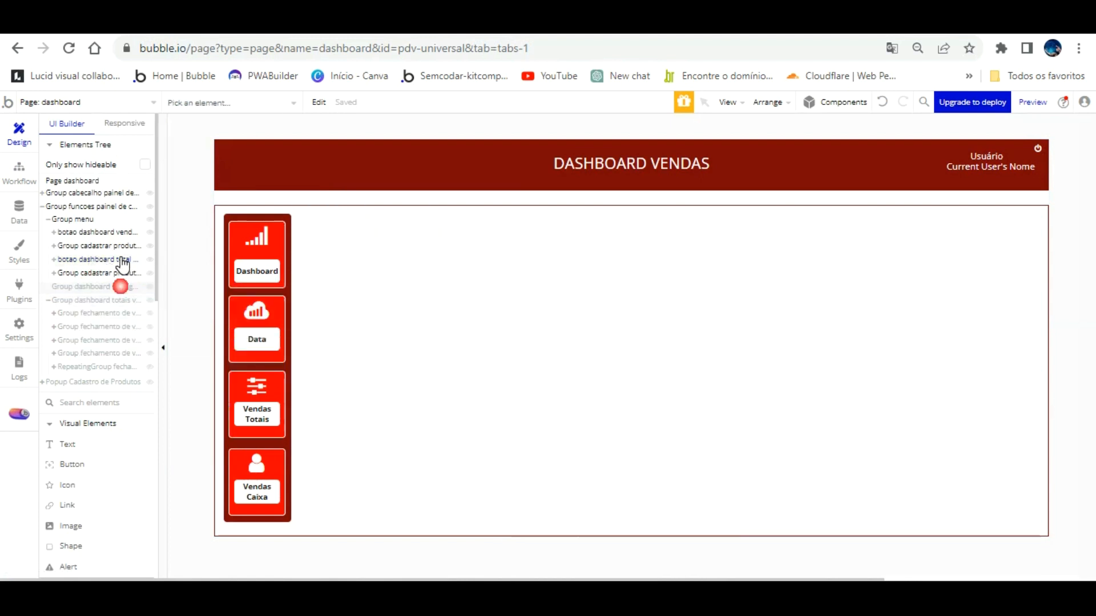
pyautogui.click(117, 286)
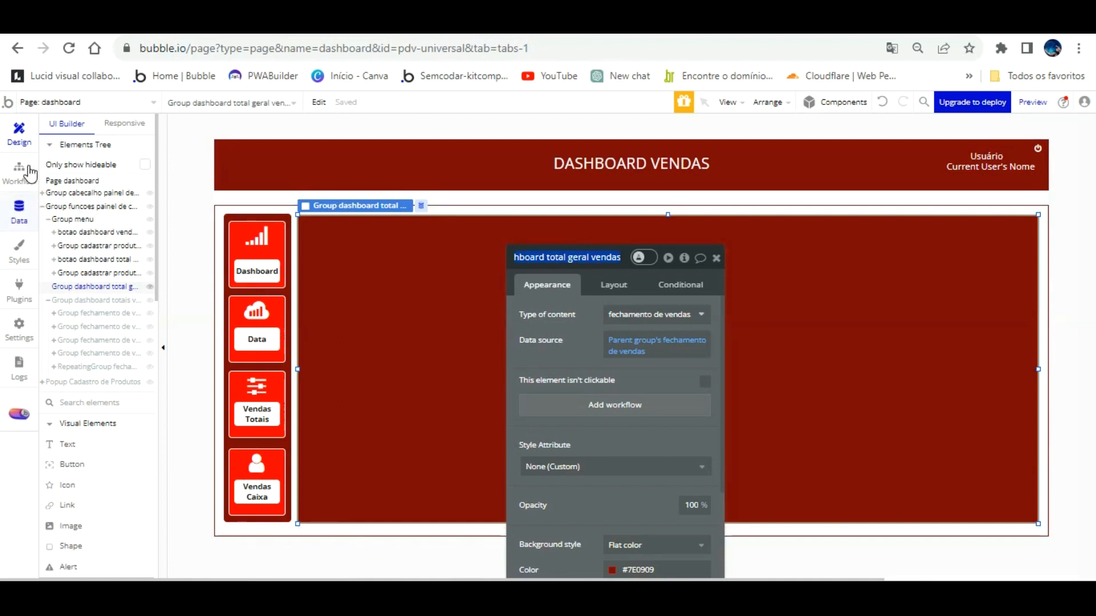
pyautogui.click(22, 150)
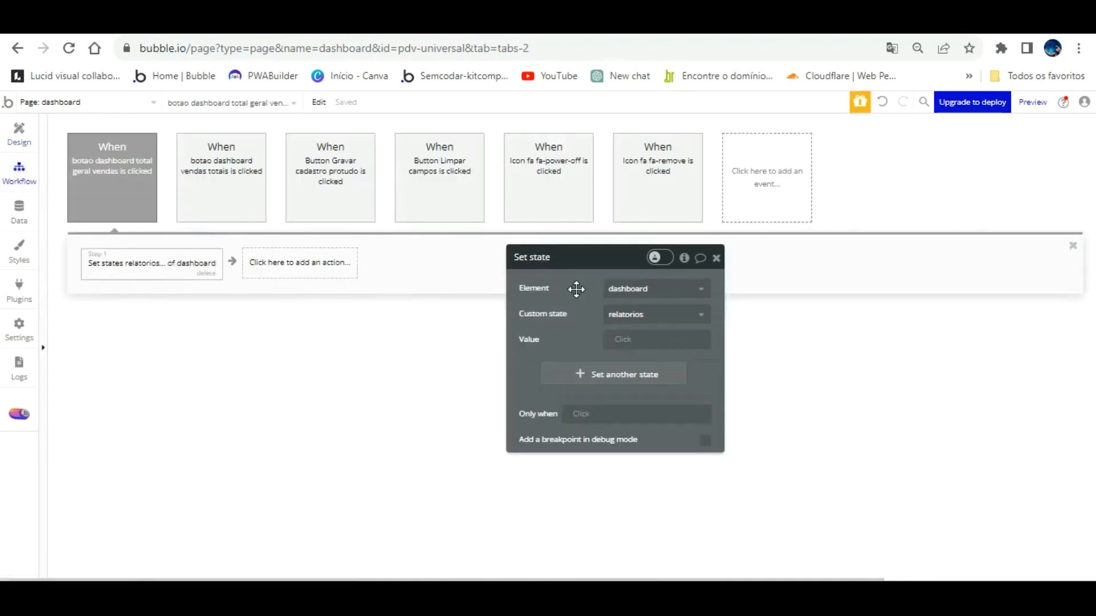
# Set the relatorios Set state value to Group dashboard total geral vendas.
pyautogui.click(623, 339)
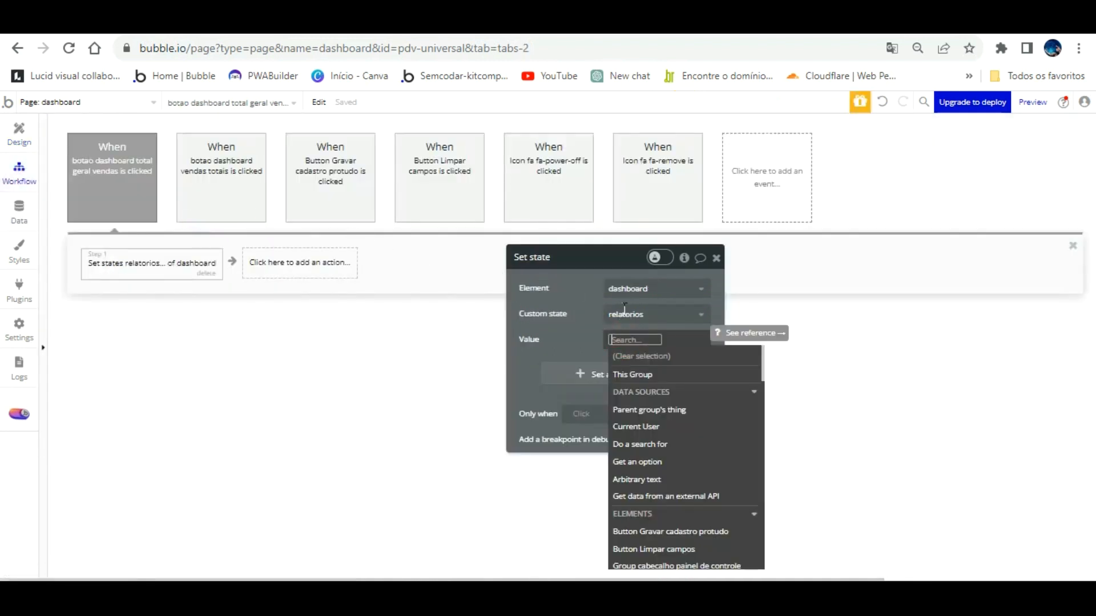
pyautogui.write('Group dashboard total geral vendas')
pyautogui.click(578, 335)
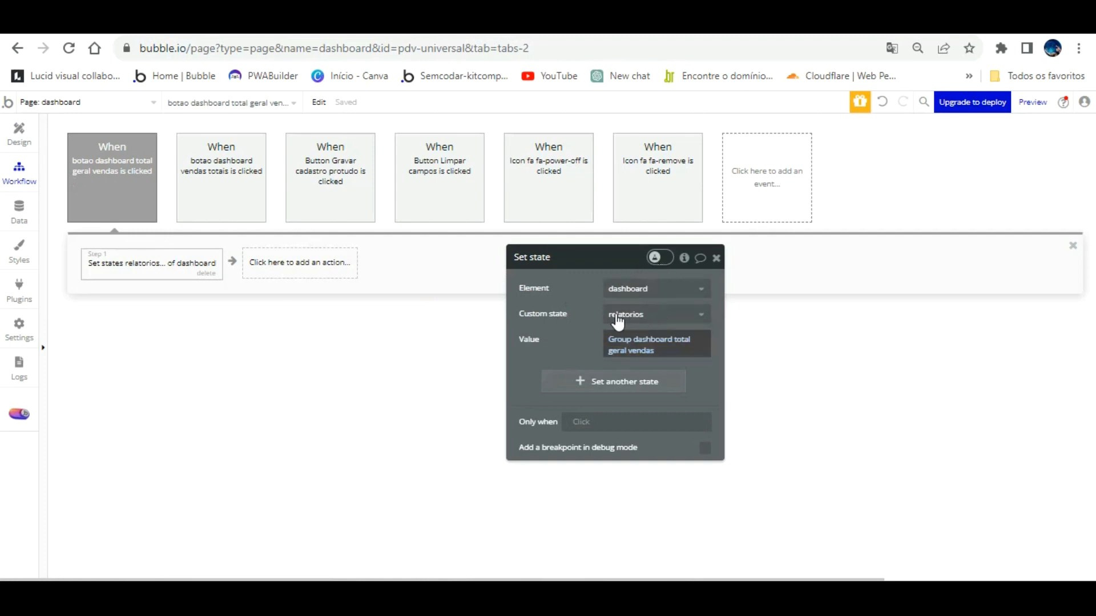
pyautogui.click(23, 142)
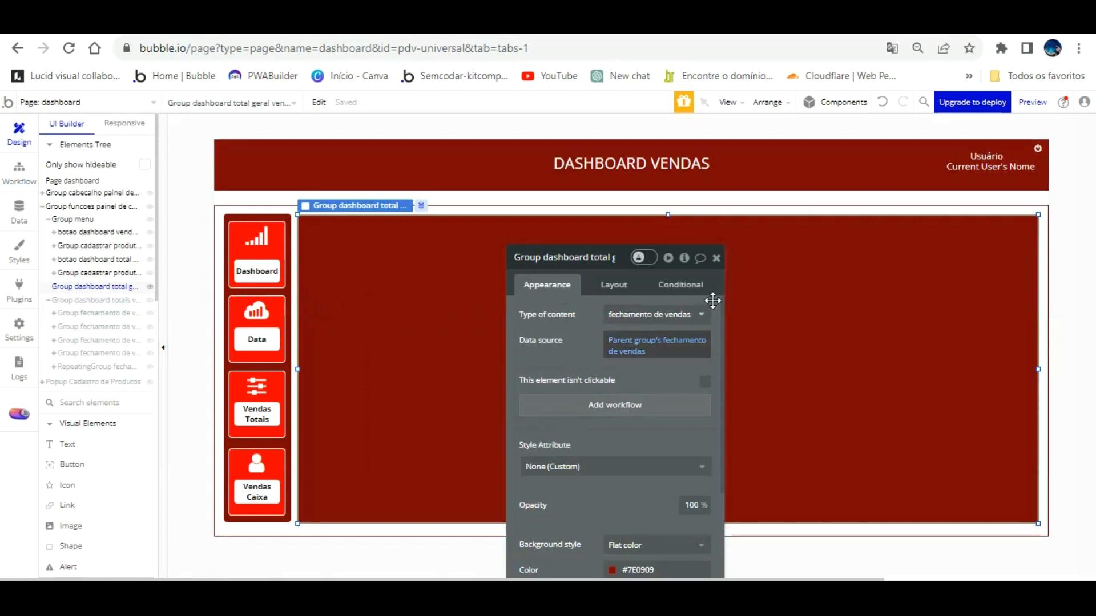
# Add the condition 'dashboard's relatorios is Group dashboard total geral vendas' and reload the app preview.
pyautogui.click(615, 284)
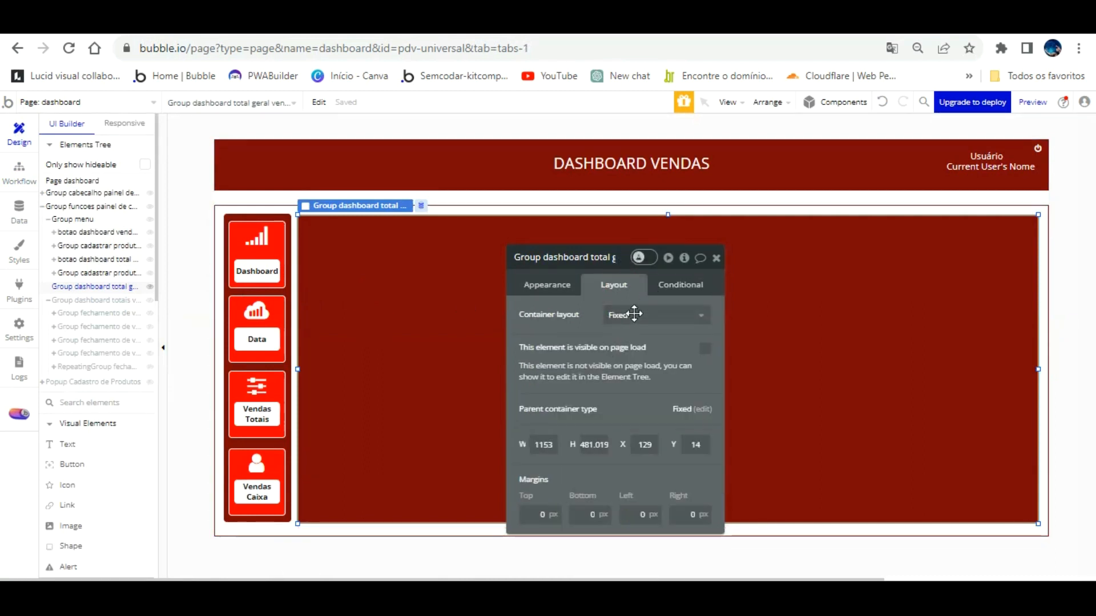
pyautogui.click(670, 282)
pyautogui.click(642, 314)
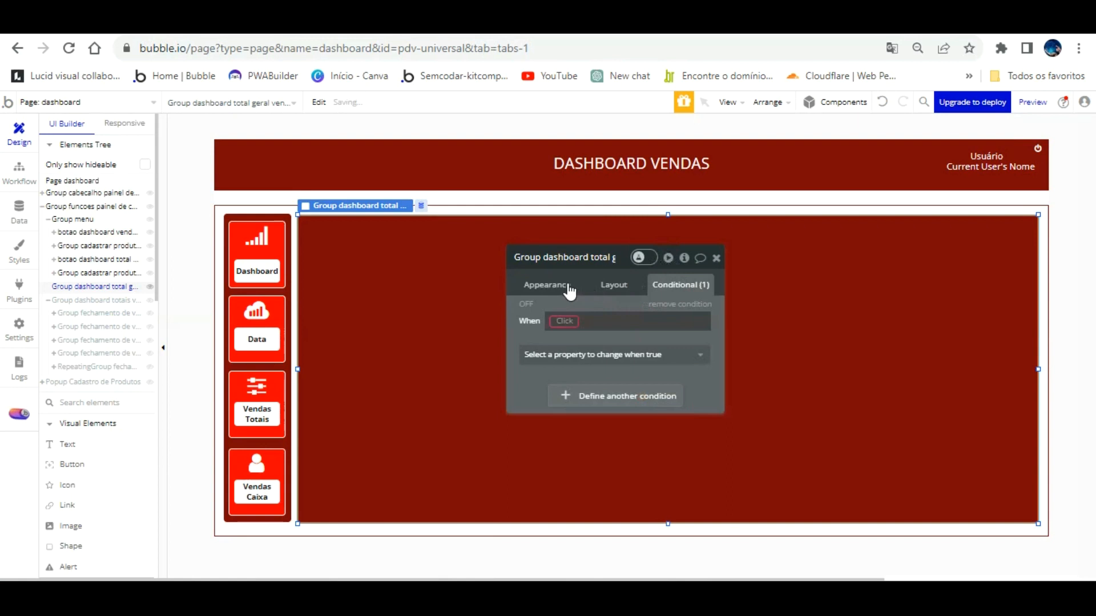
pyautogui.click(564, 321)
pyautogui.scroll(-10, 620, 402)
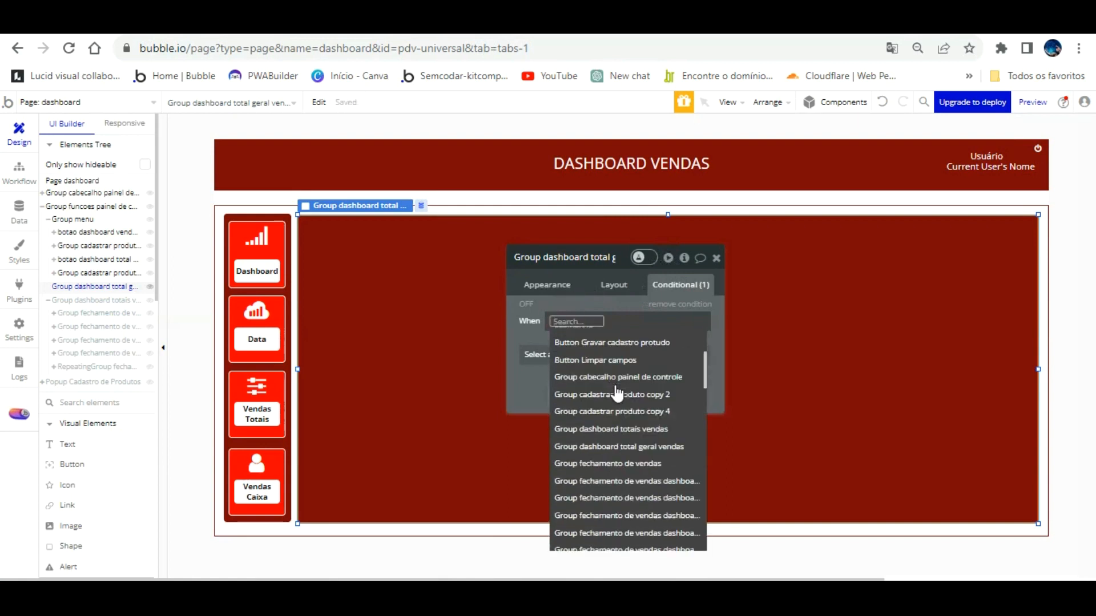
pyautogui.scroll(-15, 620, 401)
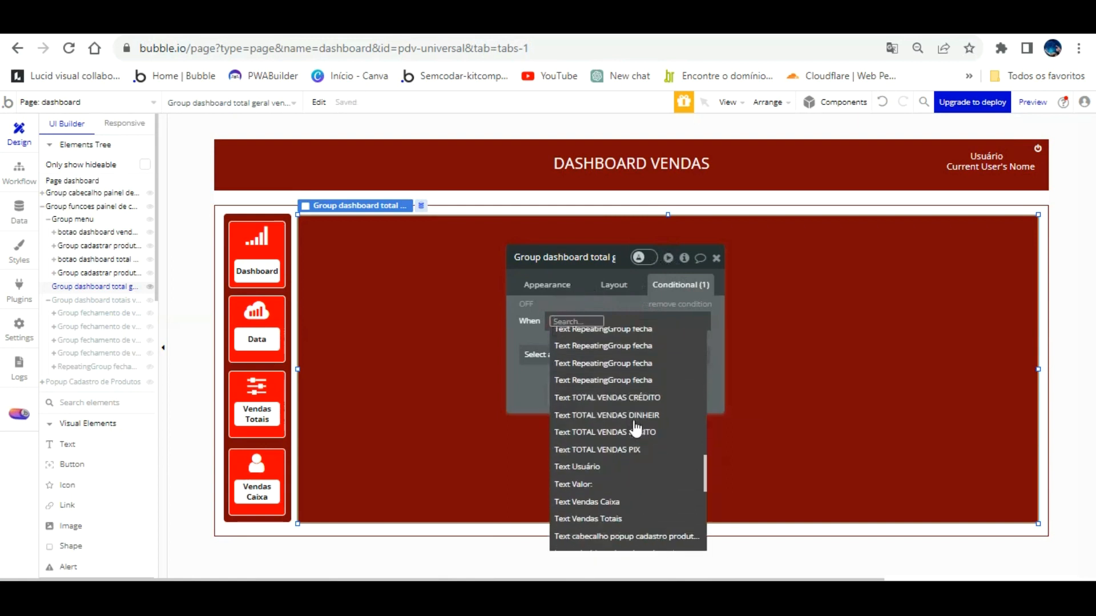
pyautogui.click(597, 416)
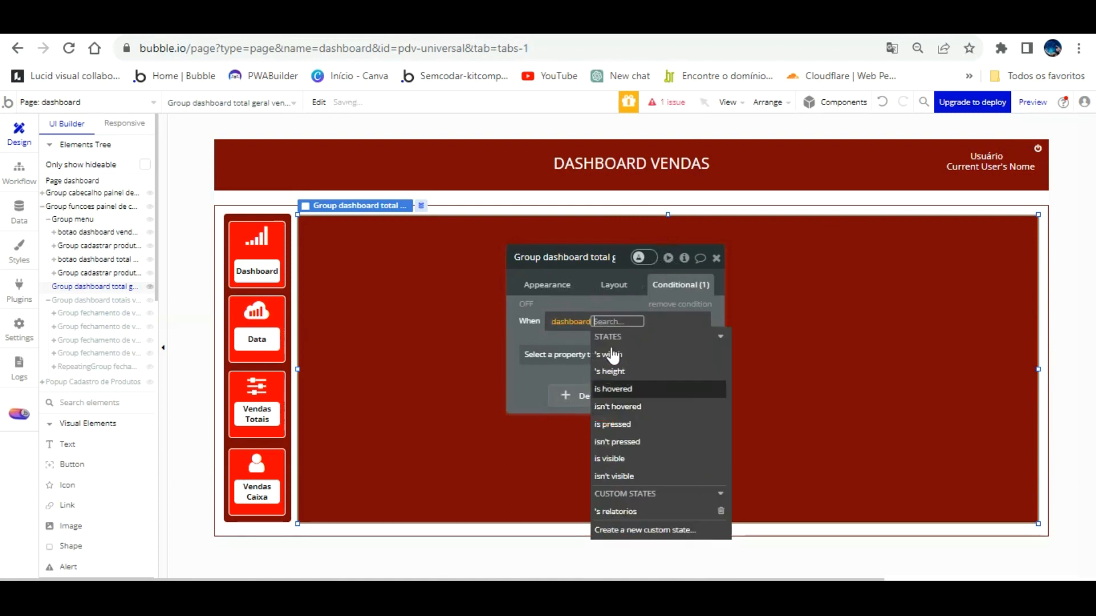
pyautogui.click(650, 510)
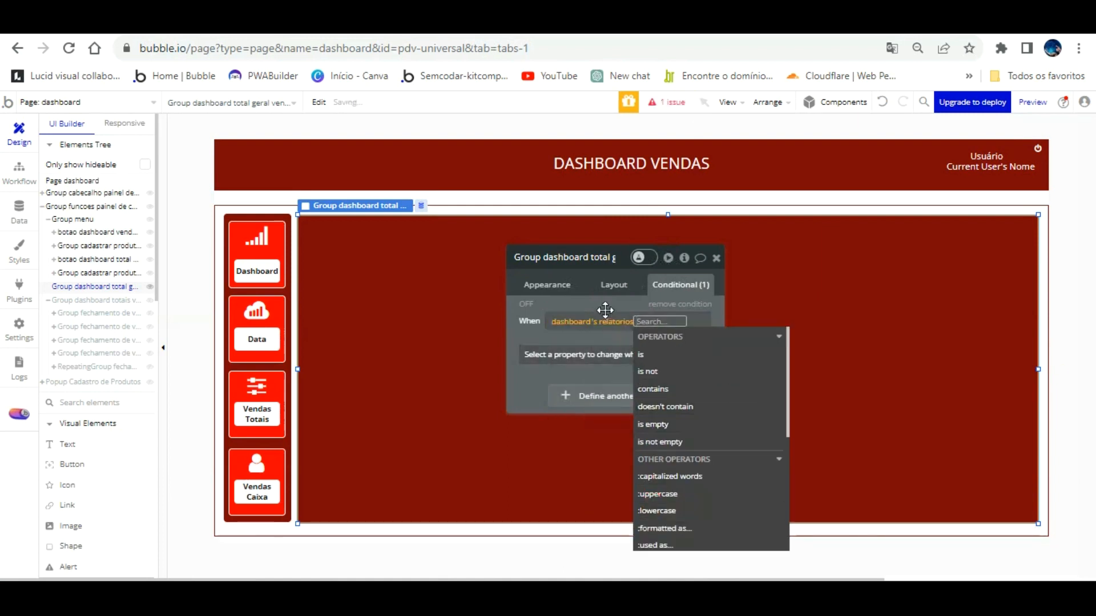
pyautogui.click(649, 355)
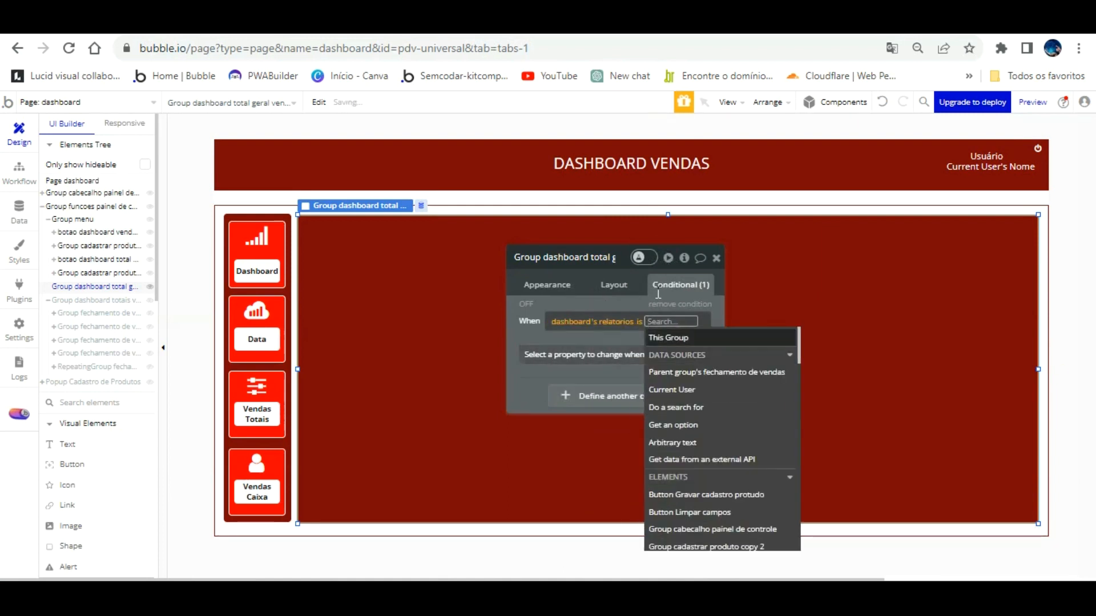
pyautogui.write('Group dashboard total geral vendas')
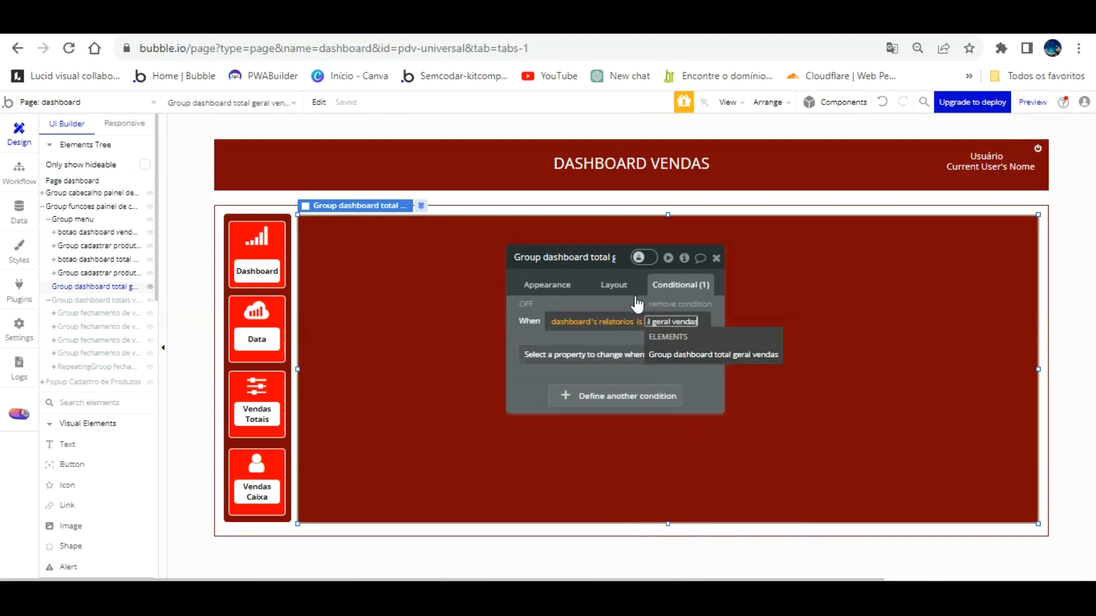
pyautogui.click(603, 309)
pyautogui.click(604, 310)
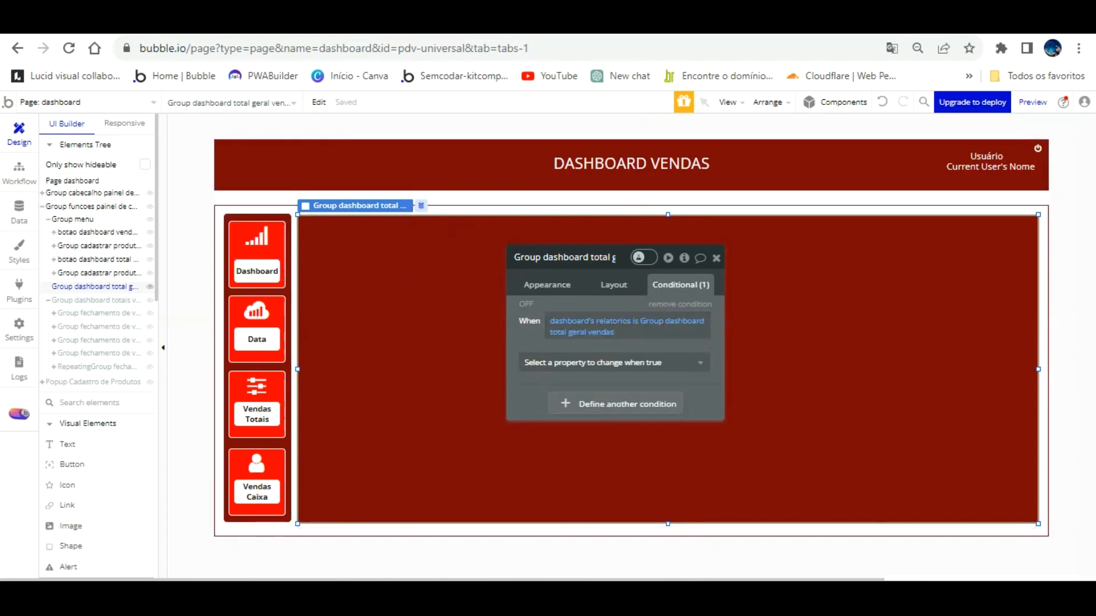
pyautogui.click(354, 24)
pyautogui.click(247, 190)
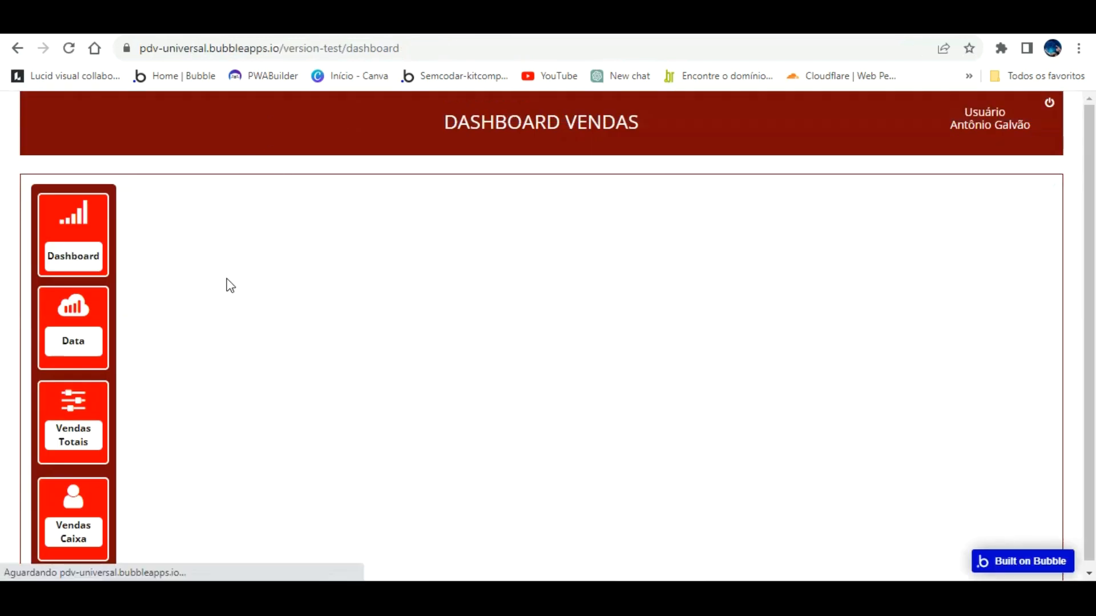
# Check the preview's menu, then make the group visible when its condition holds.
pyautogui.click(107, 203)
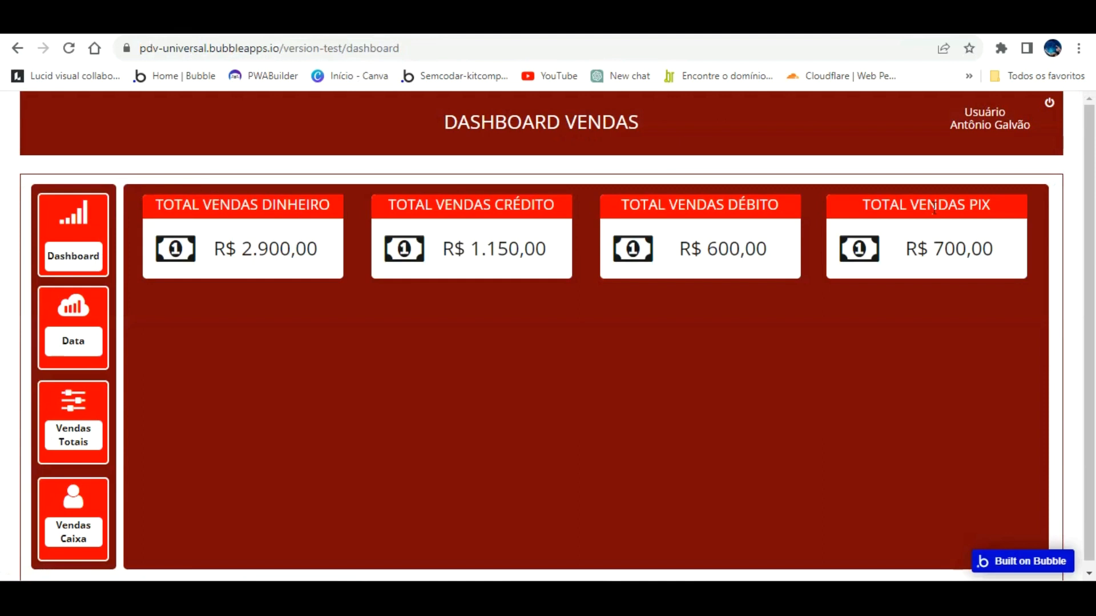
pyautogui.click(91, 367)
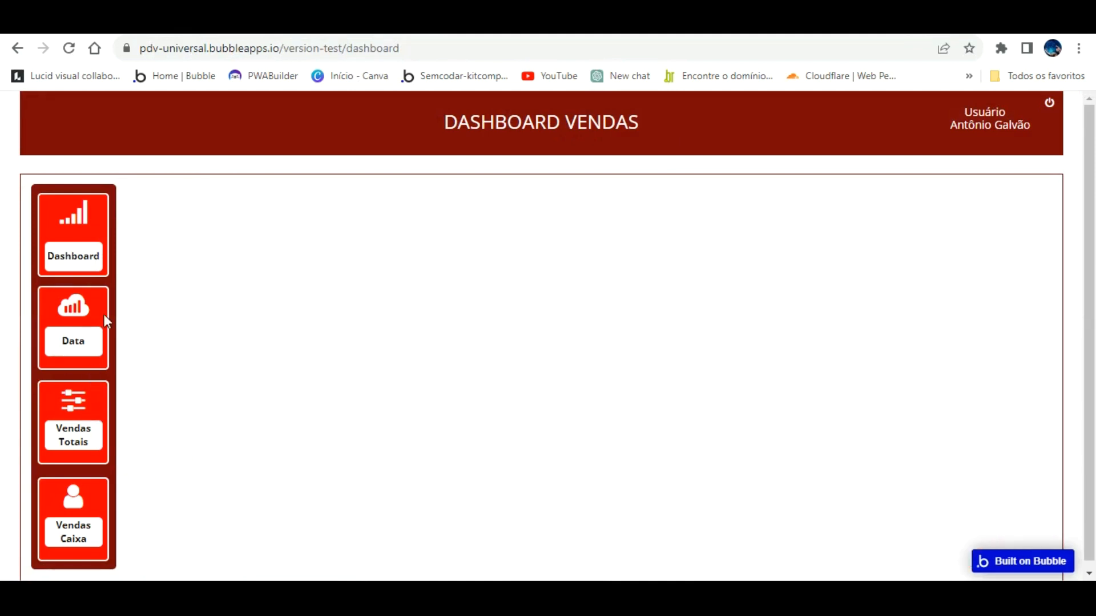
pyautogui.click(148, 23)
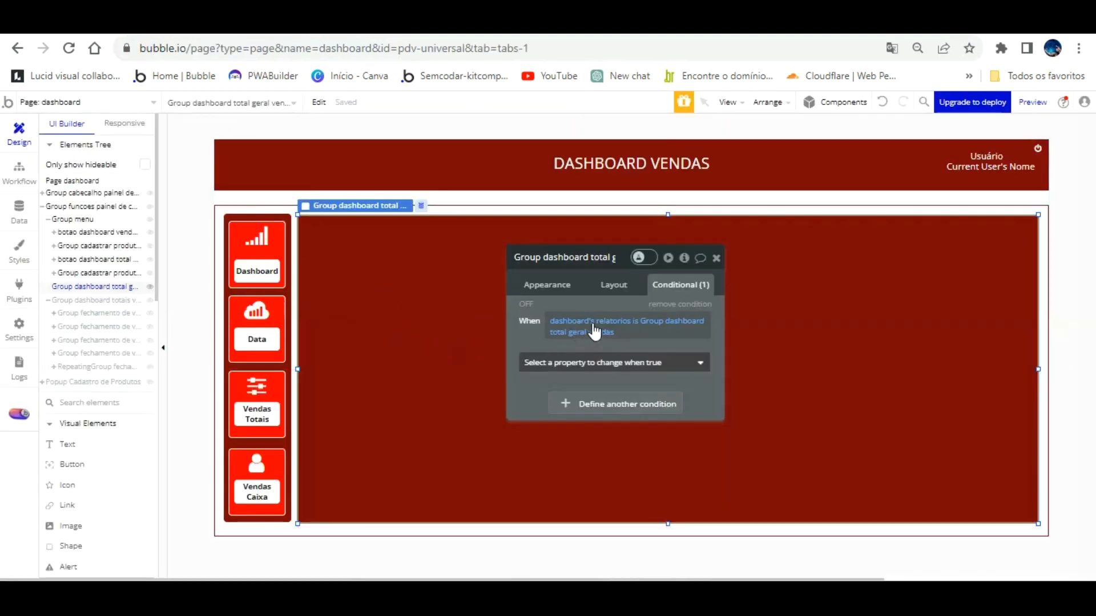
pyautogui.click(607, 361)
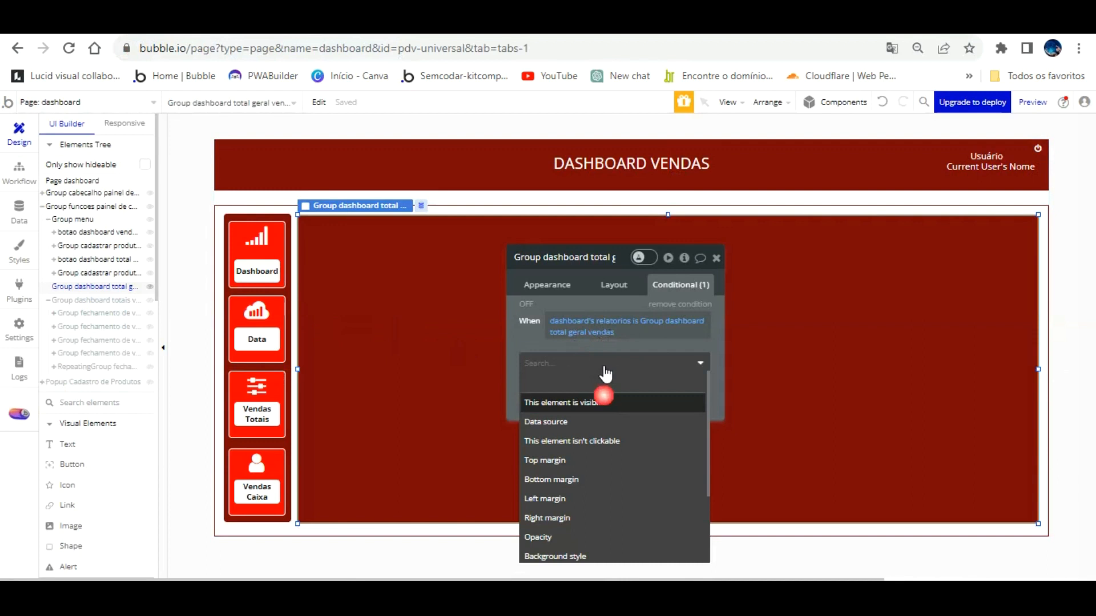
pyautogui.click(603, 399)
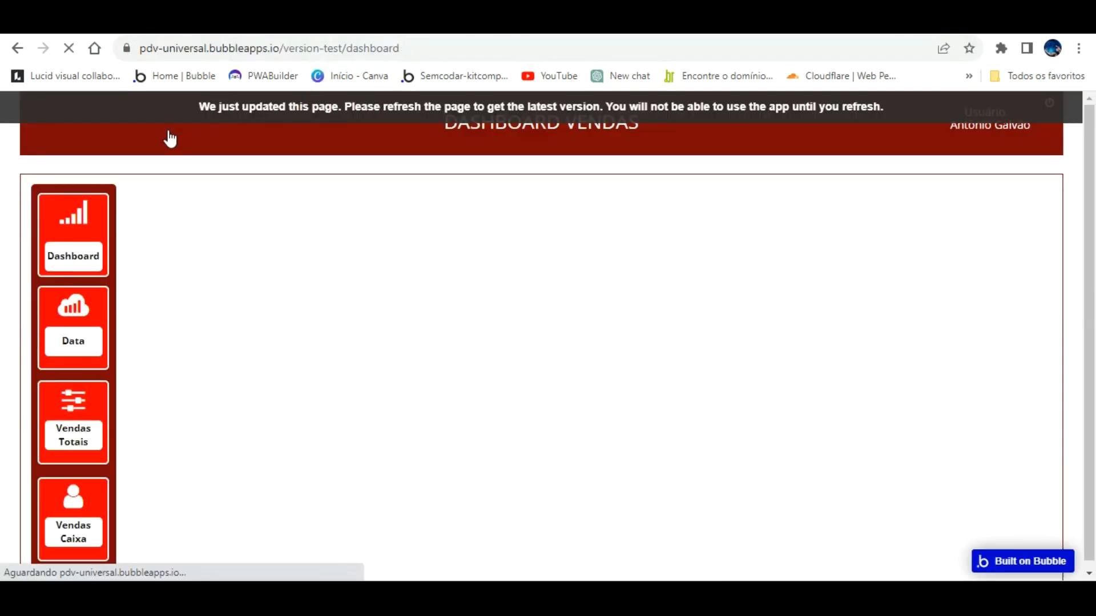
# Pick Repeating Group from the Visual Elements palette to place on the dashboard.
pyautogui.click(72, 217)
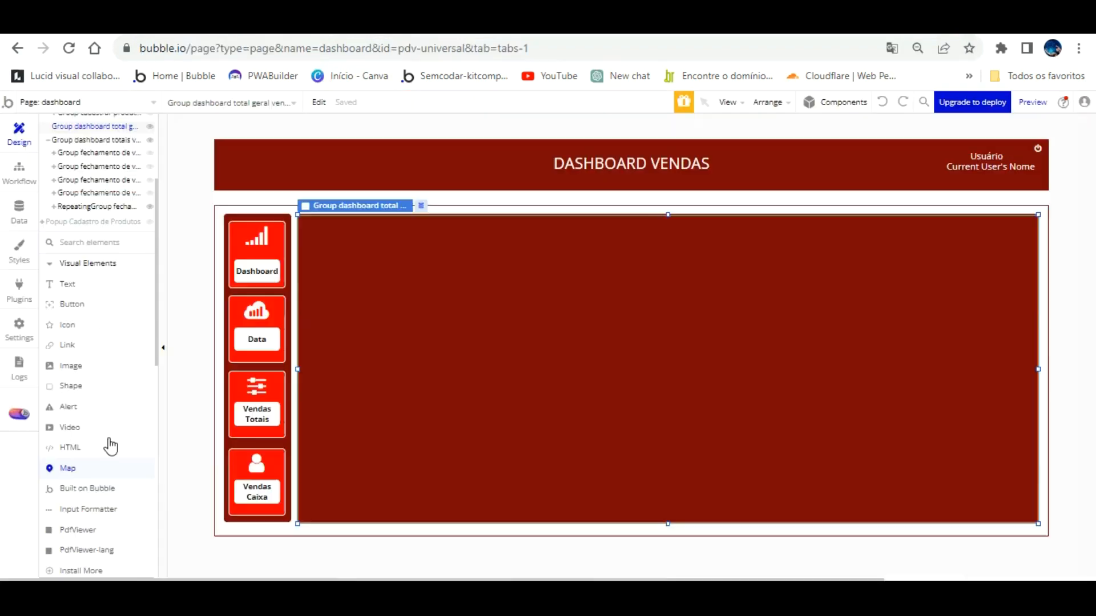
pyautogui.scroll(-3, 104, 451)
pyautogui.scroll(-1, 103, 457)
pyautogui.click(103, 469)
pyautogui.scroll(4, 108, 315)
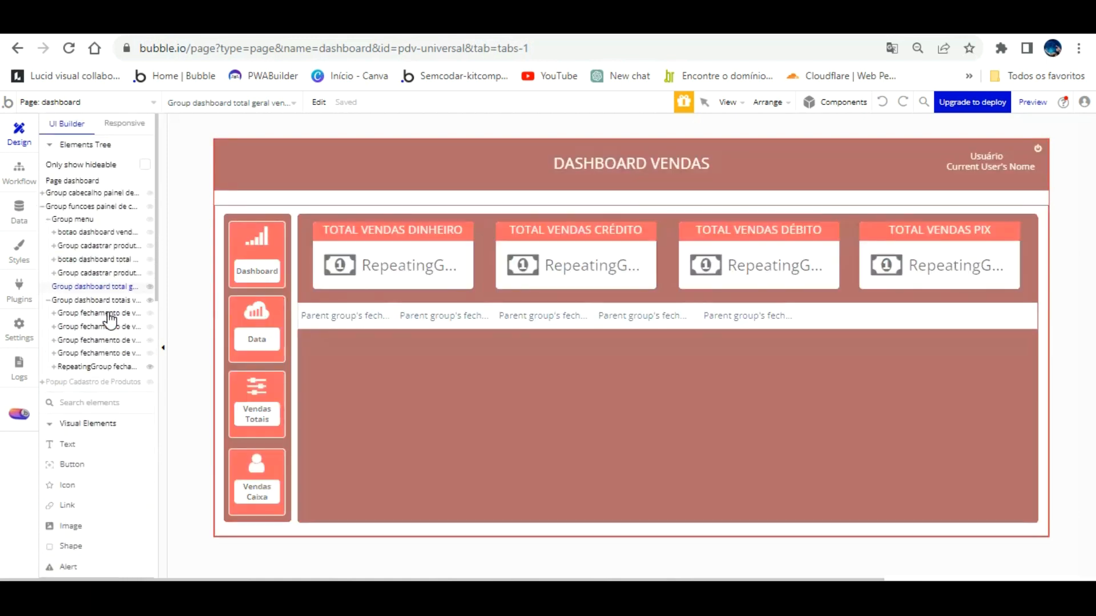
# Draw a repeating group across the dark-red panel inside Group dashboard total geral vendas.
pyautogui.click(103, 286)
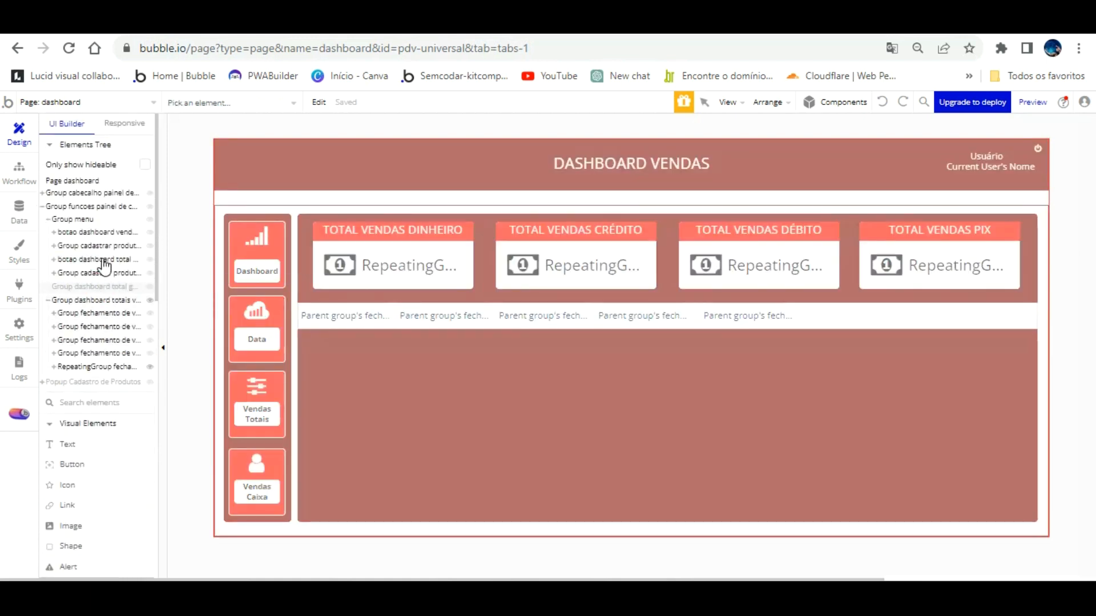
pyautogui.moveTo(130, 274); pyautogui.dragTo(121, 265)
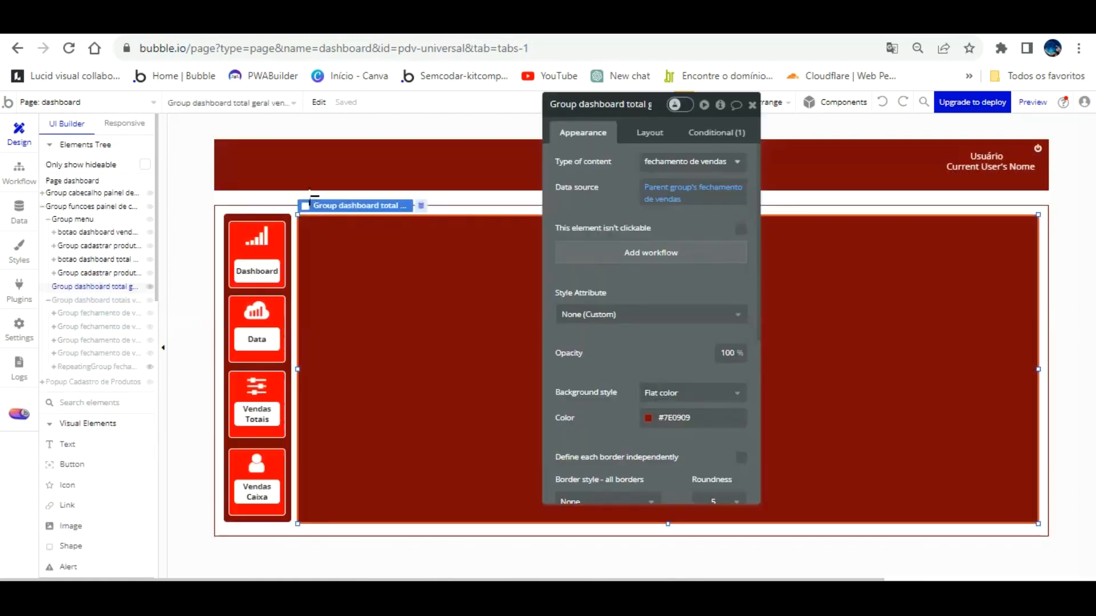
pyautogui.moveTo(303, 239)
pyautogui.mouseDown()
pyautogui.moveTo(343, 269)
pyautogui.moveTo(589, 379)
pyautogui.moveTo(885, 409)
pyautogui.moveTo(1028, 483)
pyautogui.mouseUp()
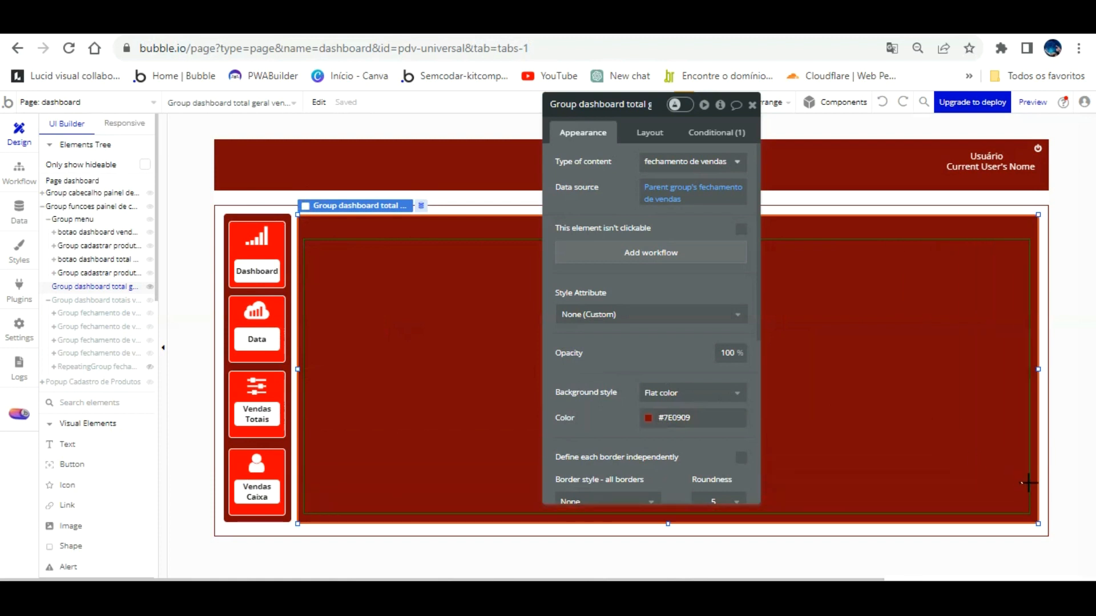
pyautogui.moveTo(1028, 483); pyautogui.dragTo(1029, 487)
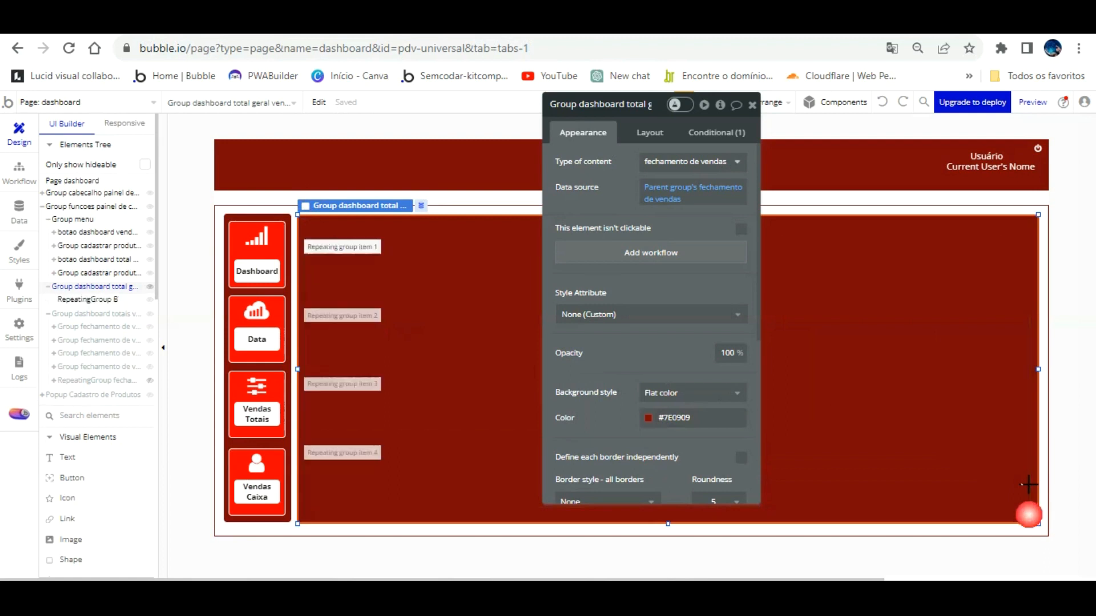
# Set its content type to fechamento de vendas, sourced from Do a search for fechamento de vendas.
pyautogui.click(697, 161)
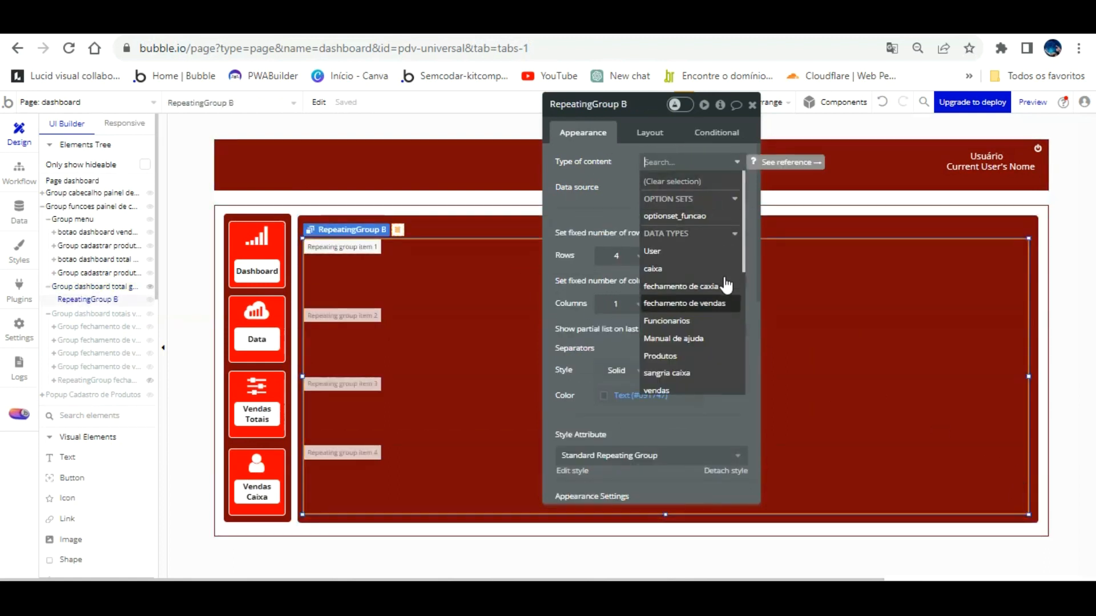
pyautogui.click(724, 303)
pyautogui.click(662, 187)
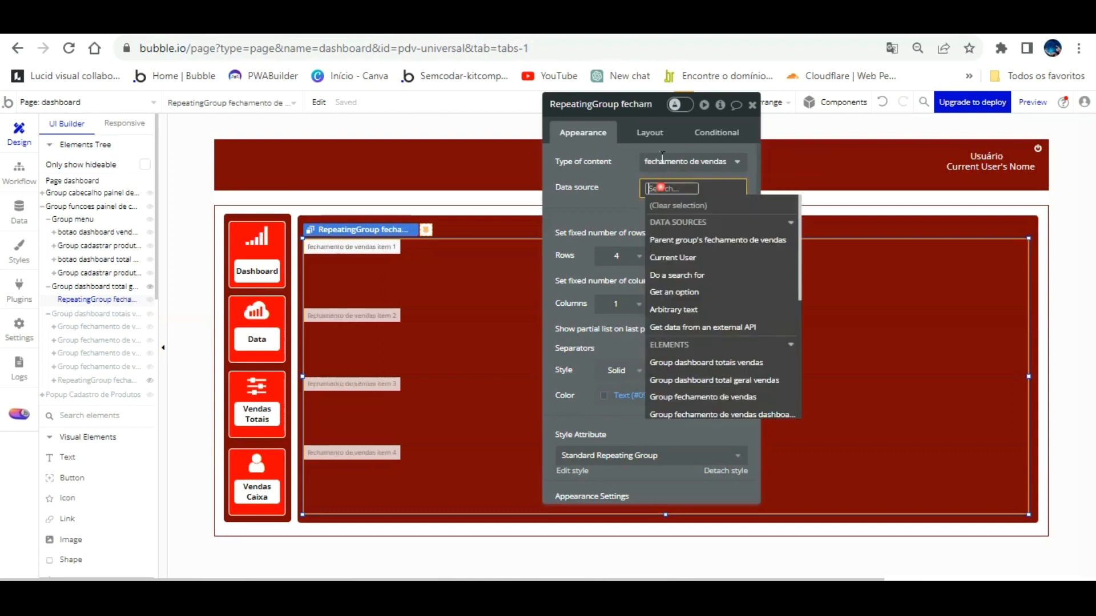
pyautogui.click(706, 275)
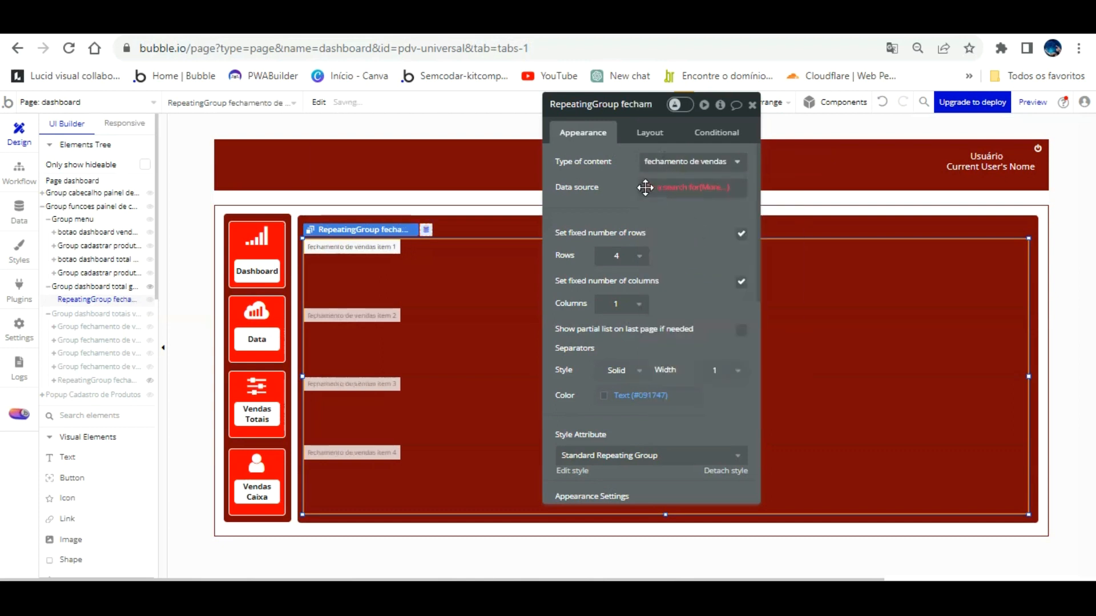
pyautogui.click(437, 134)
pyautogui.click(468, 222)
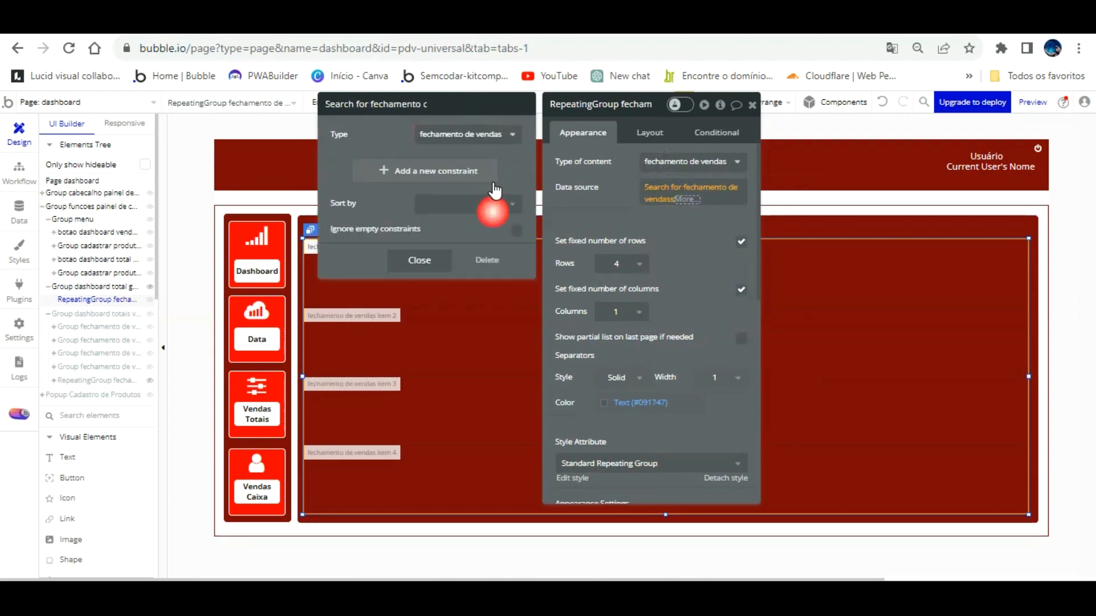
pyautogui.click(605, 181)
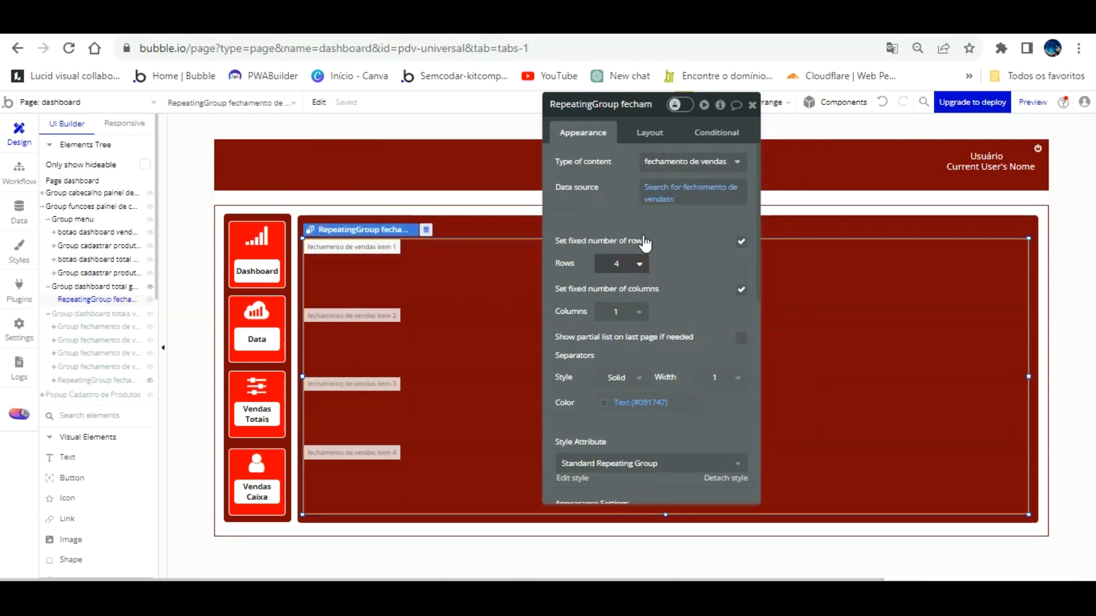
pyautogui.click(639, 263)
# Let the list rows grow freely with a minimum row height of 30.
pyautogui.click(741, 240)
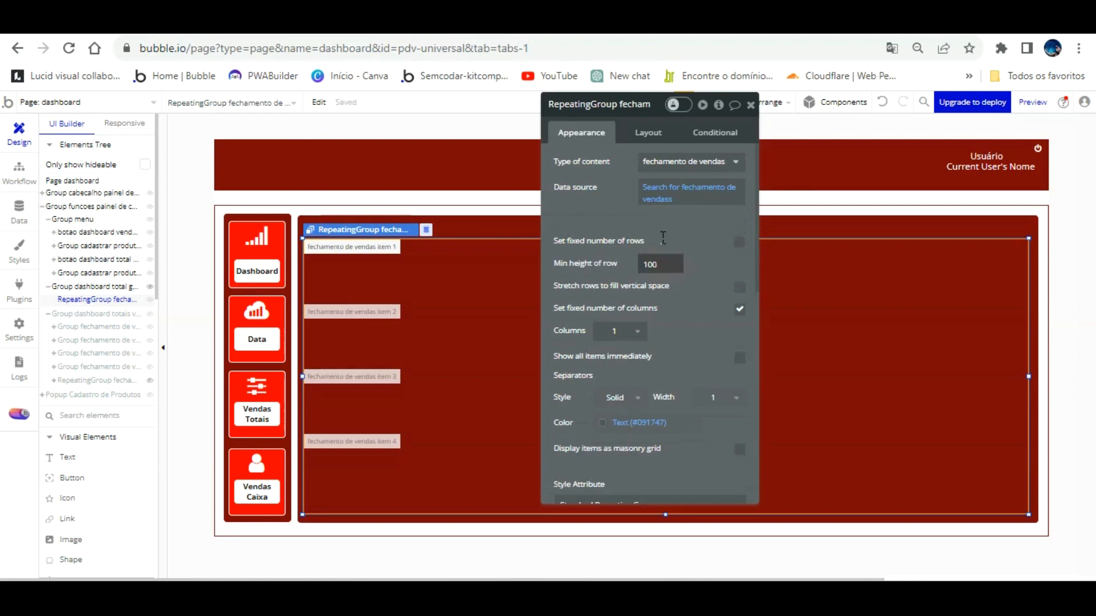
pyautogui.doubleClick(654, 265)
pyautogui.write('30')
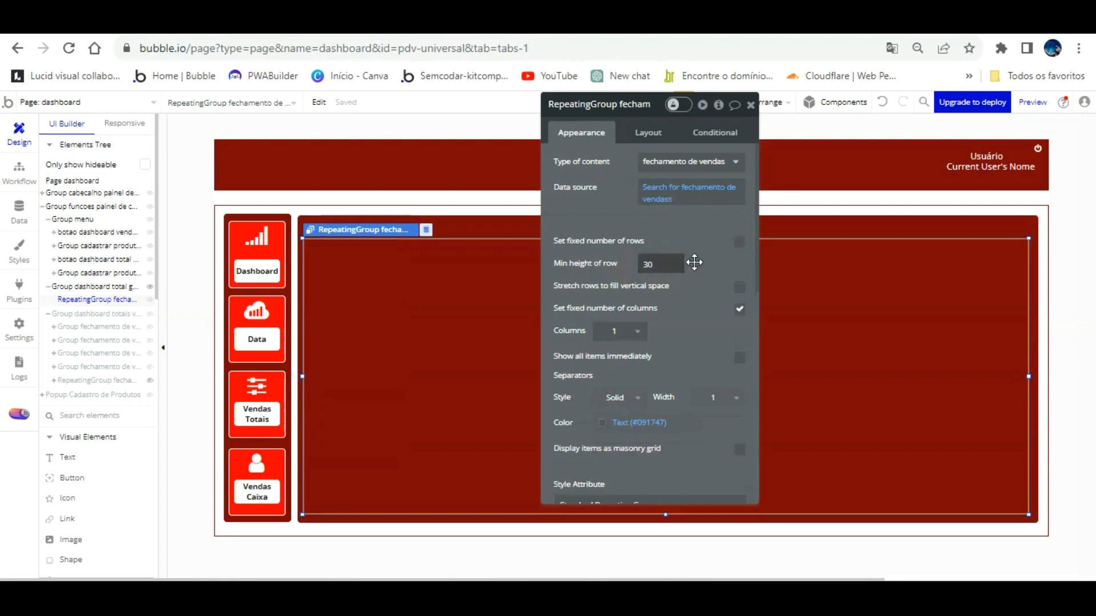
# Detach the style, set roundness 5 and a flat #FFFFFF background, then reload the preview.
pyautogui.scroll(-3, 697, 371)
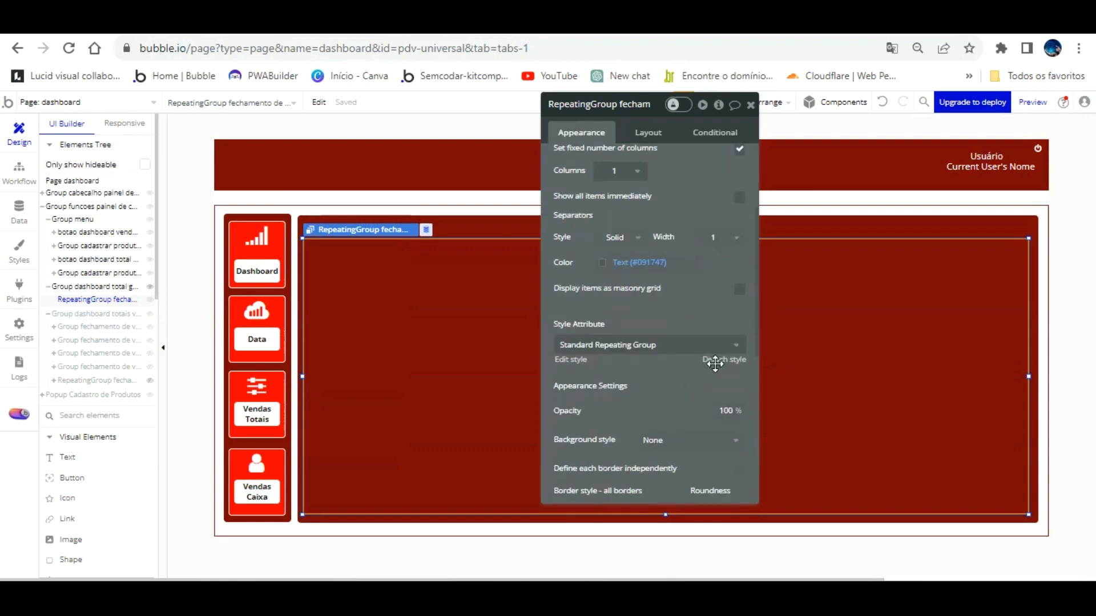
pyautogui.click(720, 360)
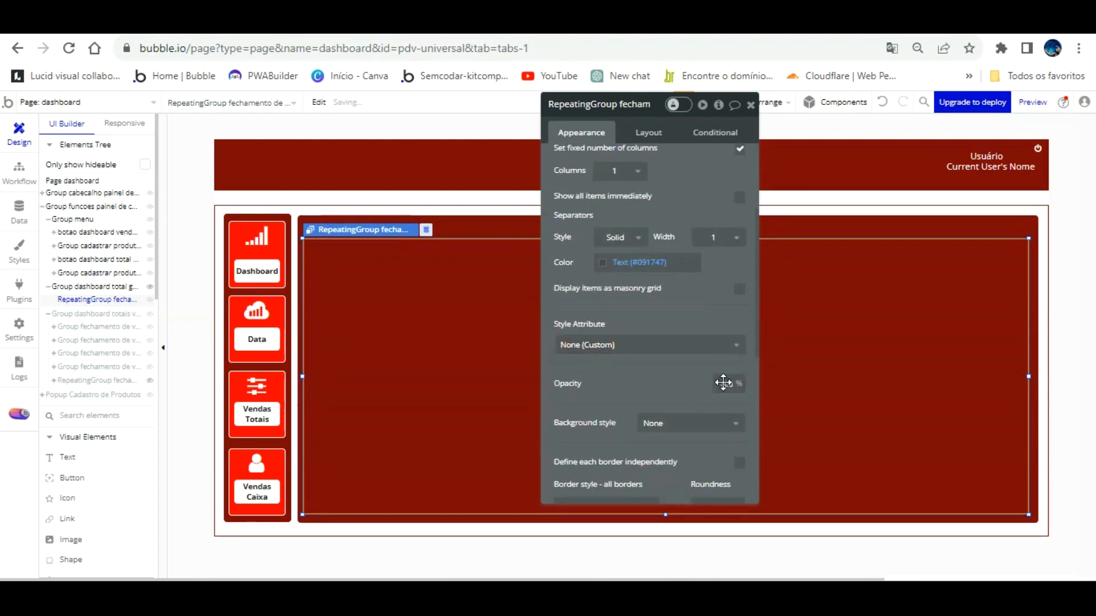
pyautogui.scroll(-3, 722, 384)
pyautogui.click(733, 346)
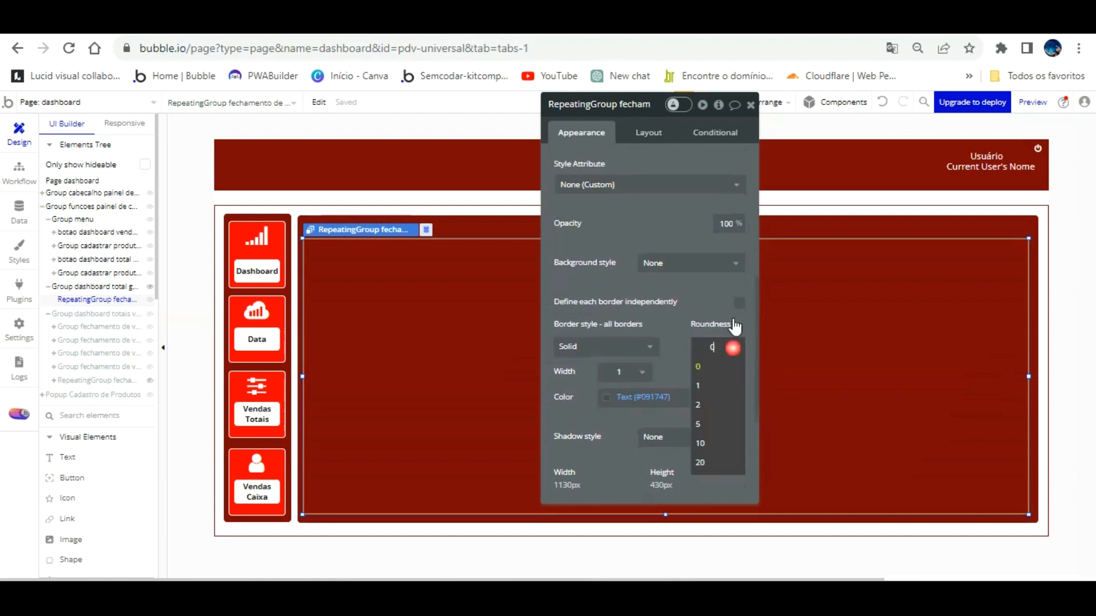
pyautogui.click(724, 423)
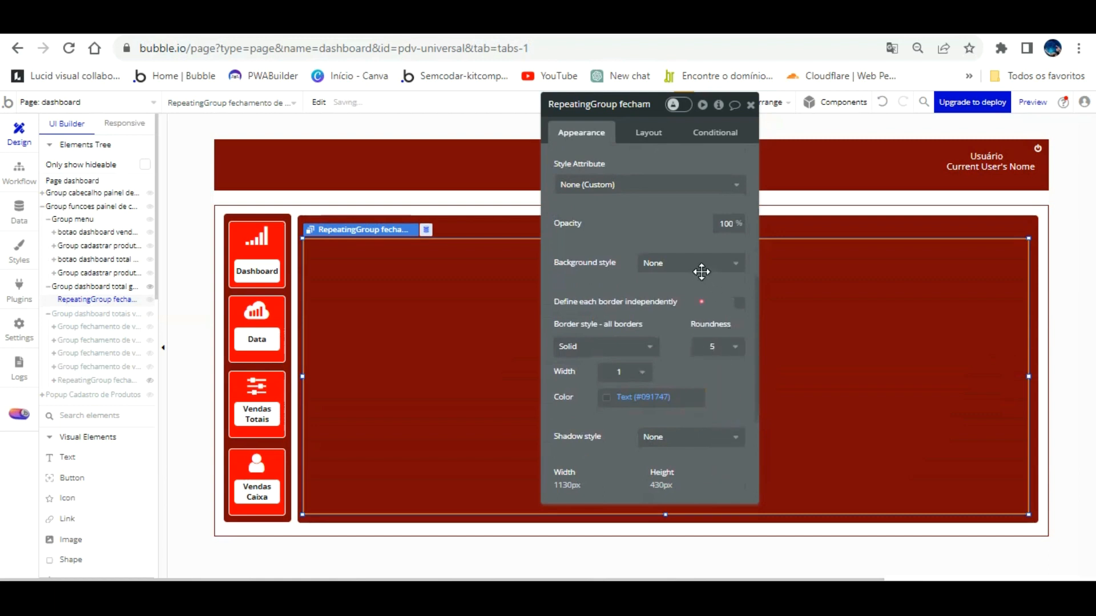
pyautogui.click(648, 263)
pyautogui.click(662, 302)
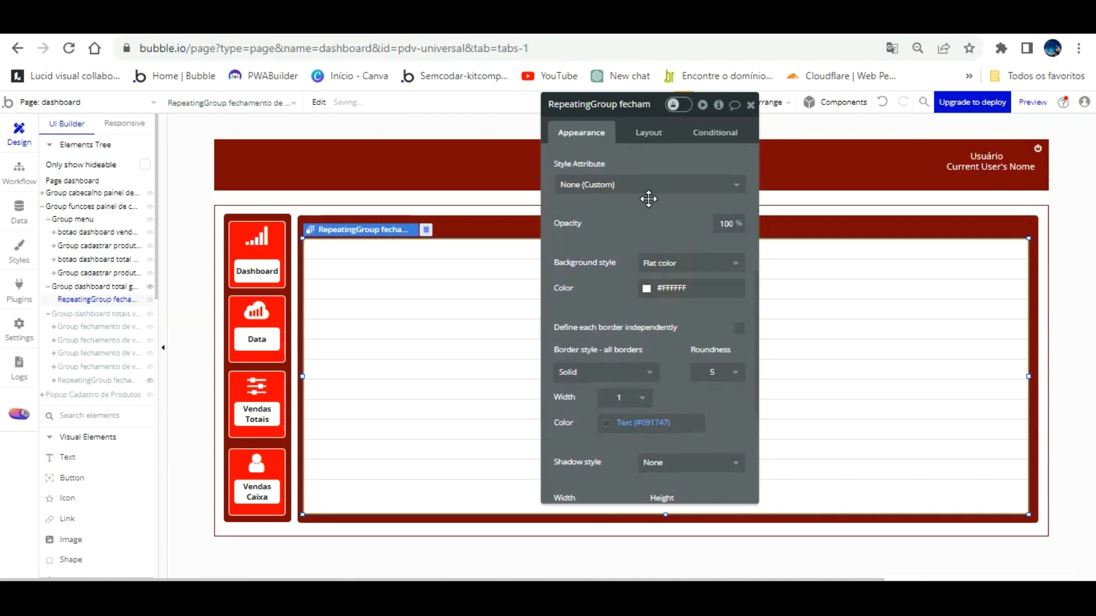
pyautogui.click(465, 360)
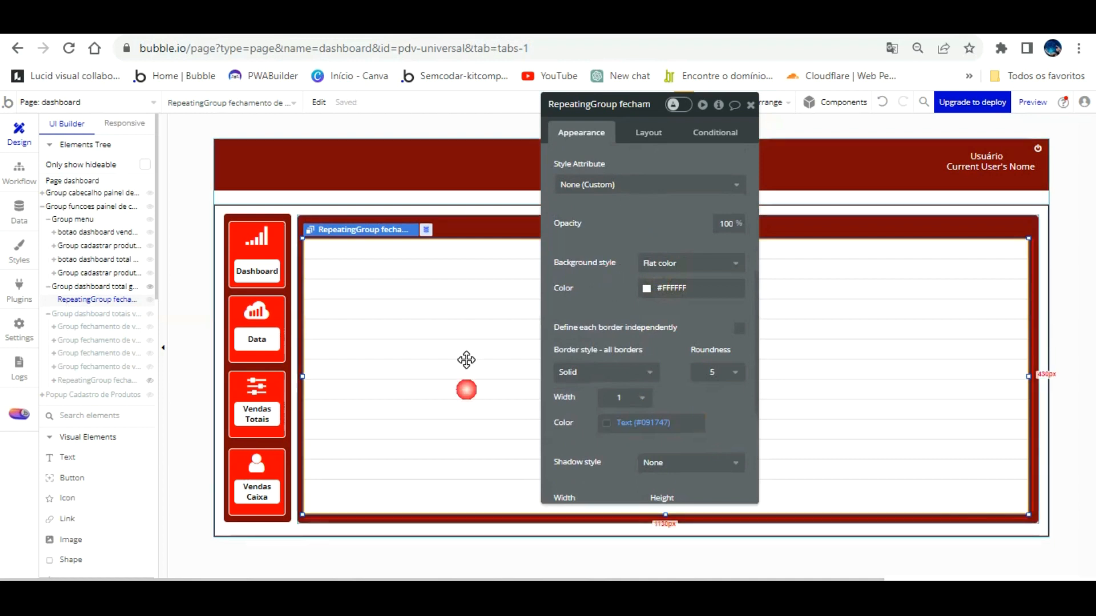
pyautogui.click(326, 23)
pyautogui.press('F5')
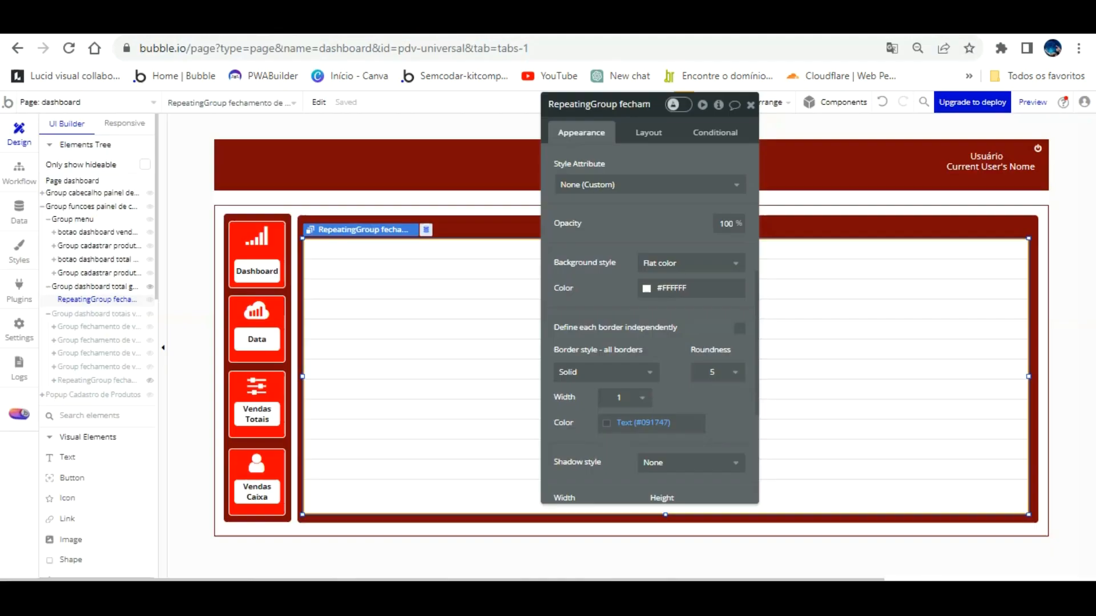
# Back in the dashboard editor, nudge the fechamento de vendas repeating group down and browse the Elements Tree.
pyautogui.click(350, 23)
pyautogui.click(432, 336)
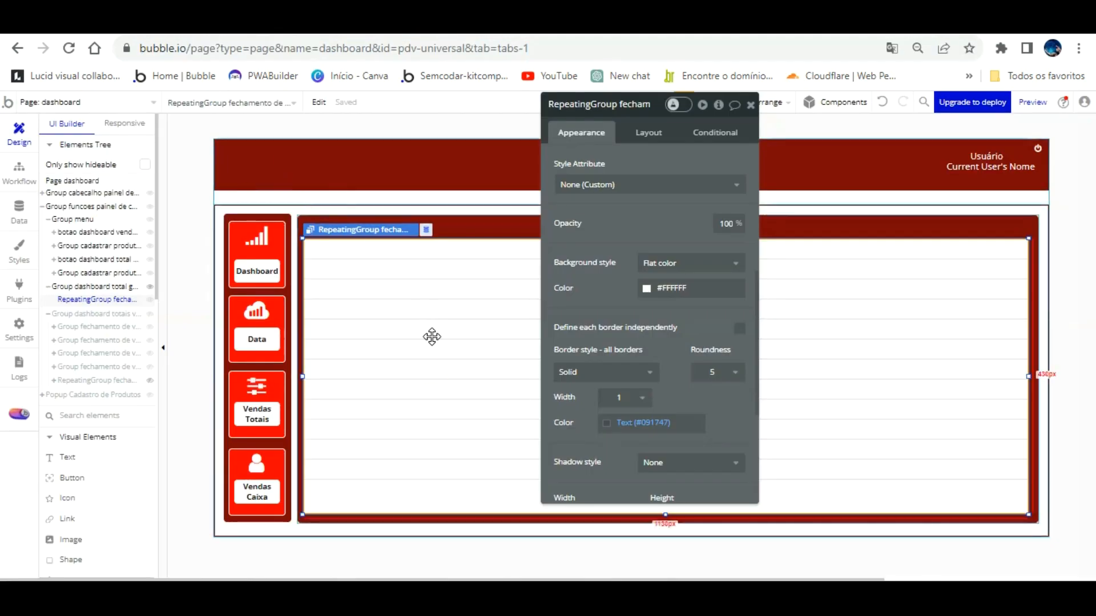
pyautogui.press('Down')
pyautogui.press('Down')
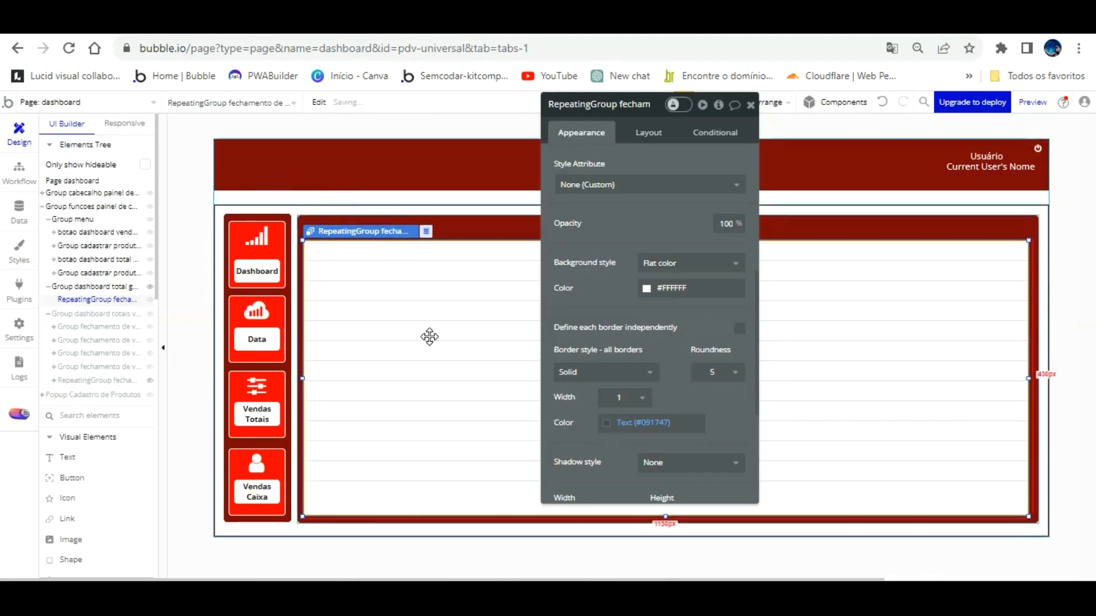
pyautogui.click(107, 285)
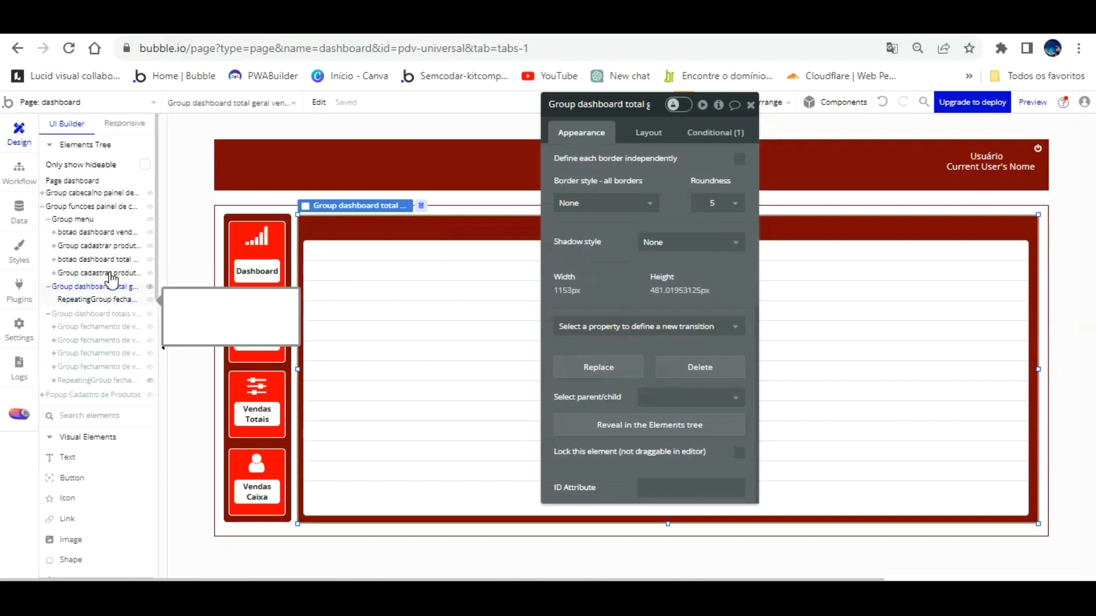
pyautogui.click(108, 298)
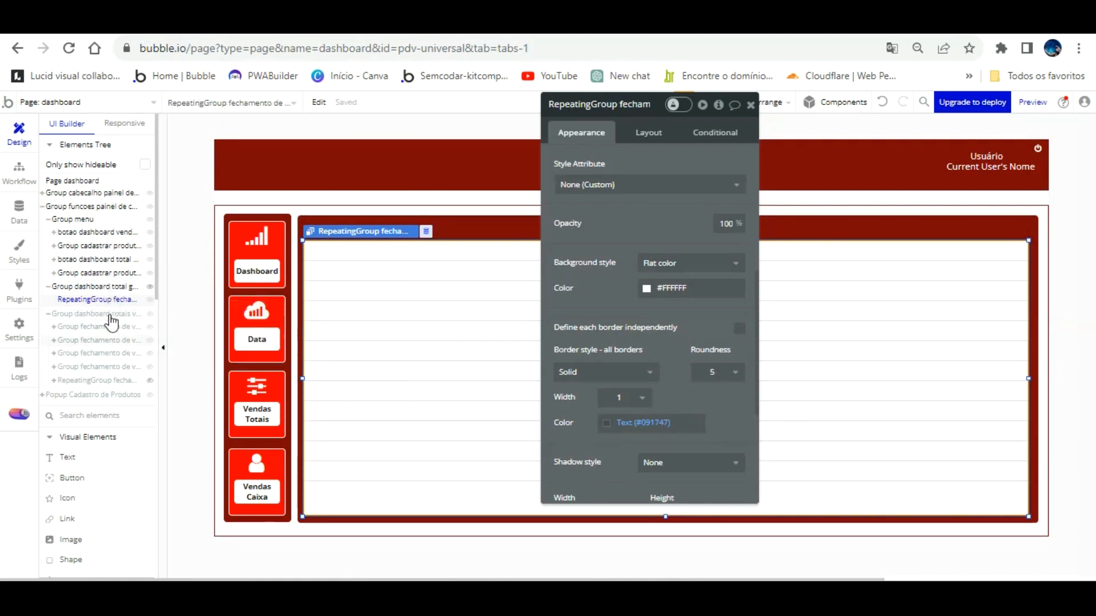
pyautogui.click(107, 380)
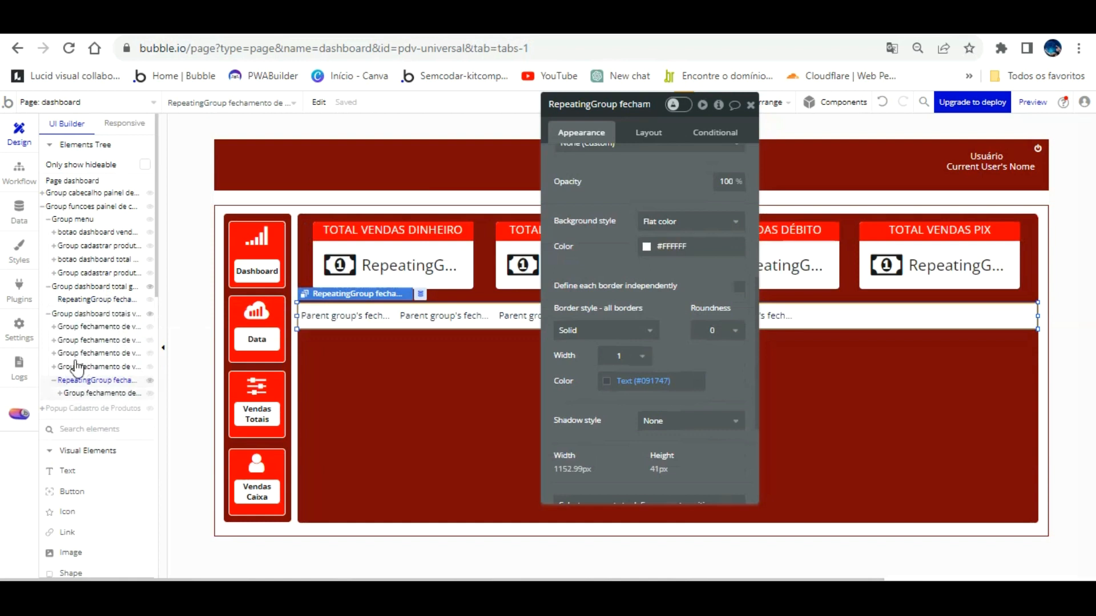
pyautogui.click(60, 393)
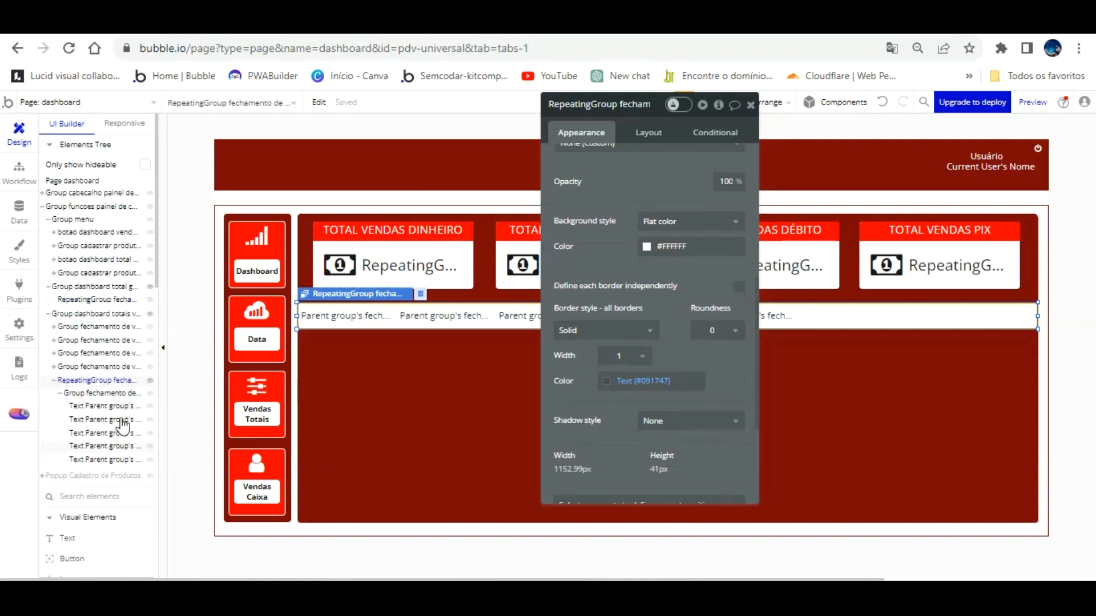
pyautogui.click(80, 476)
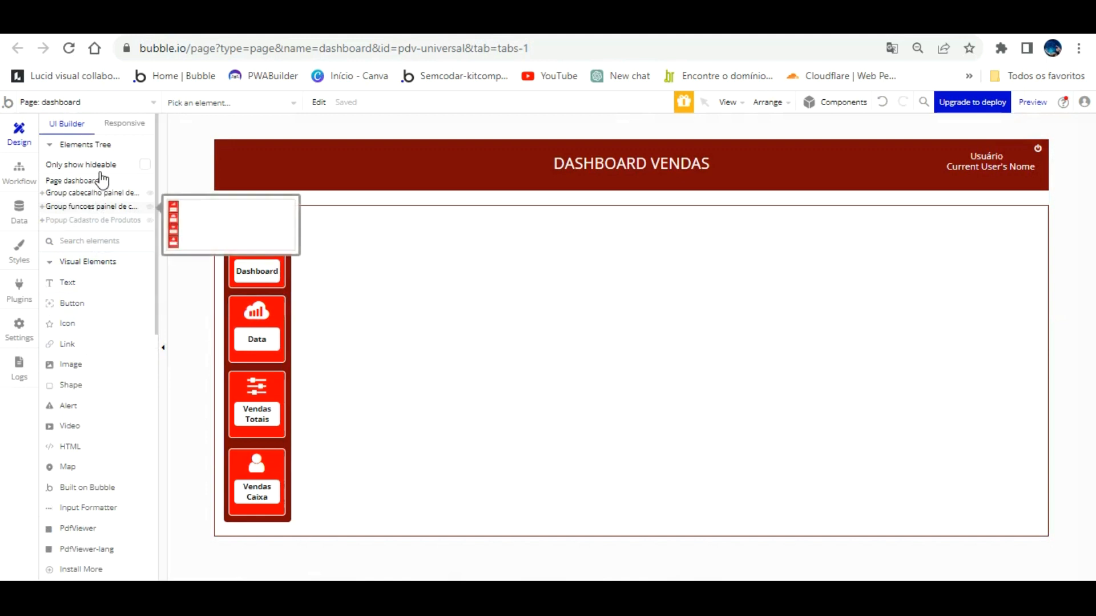
# Expand the functions group, select the sales repeating group and place a Text element in it.
pyautogui.click(47, 206)
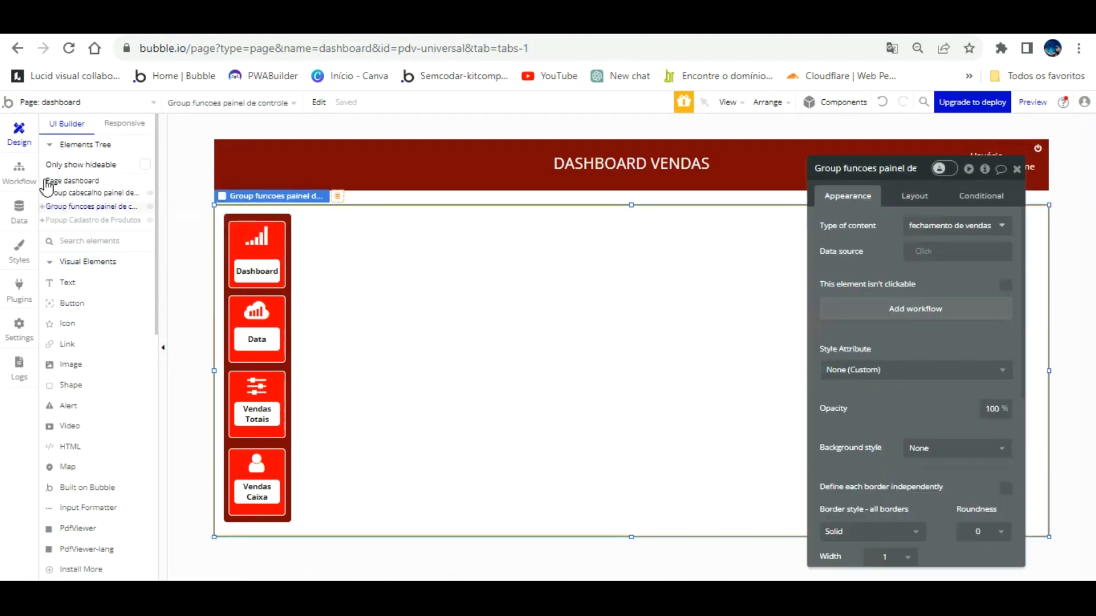
pyautogui.click(42, 206)
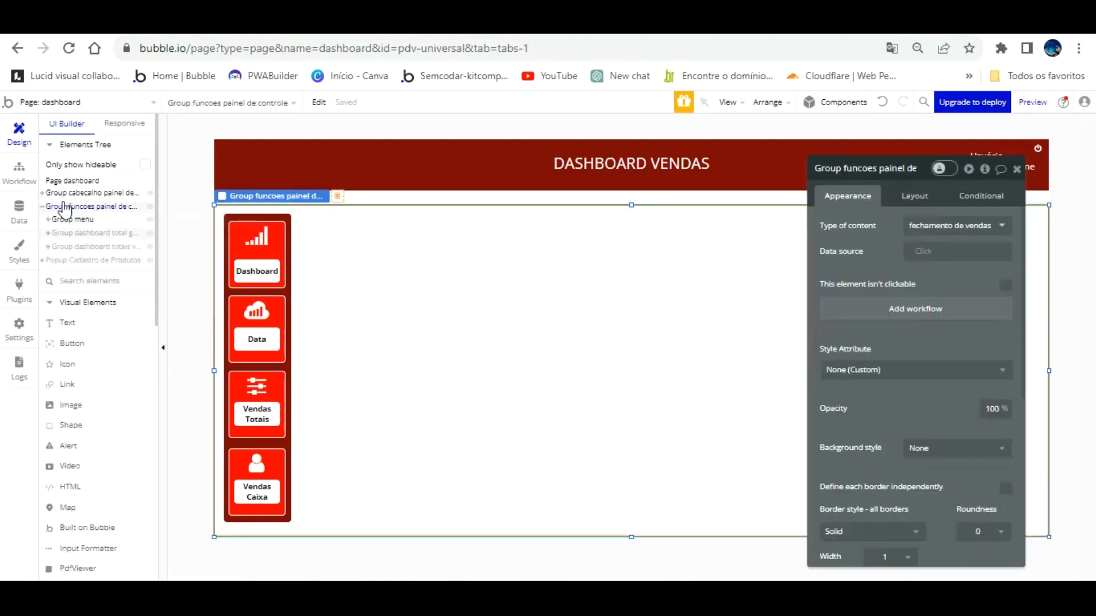
pyautogui.click(64, 233)
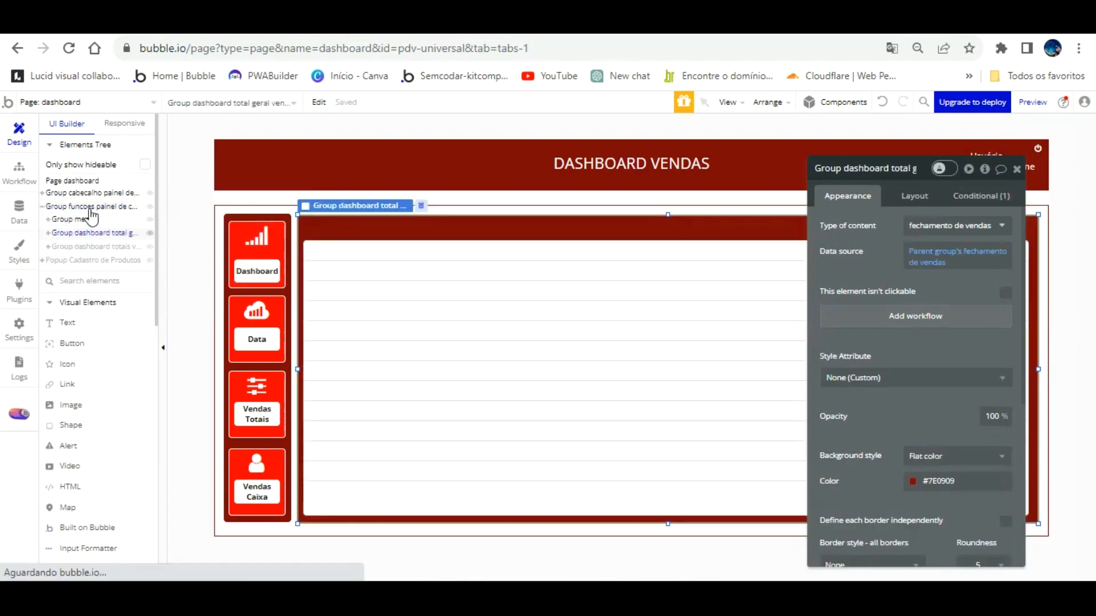
pyautogui.click(528, 280)
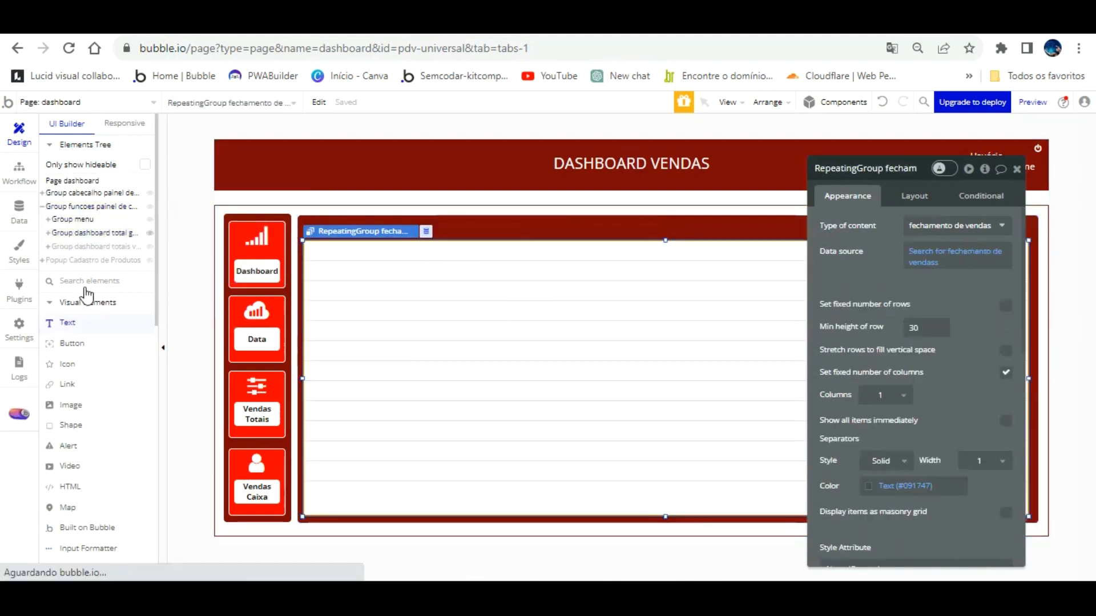
pyautogui.click(71, 322)
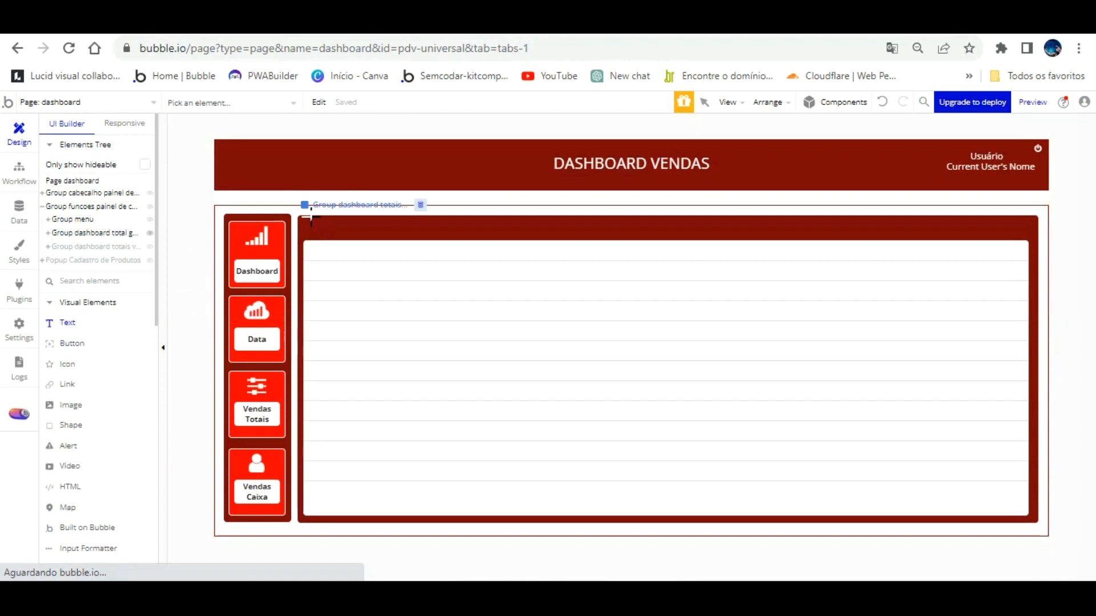
pyautogui.click(325, 252)
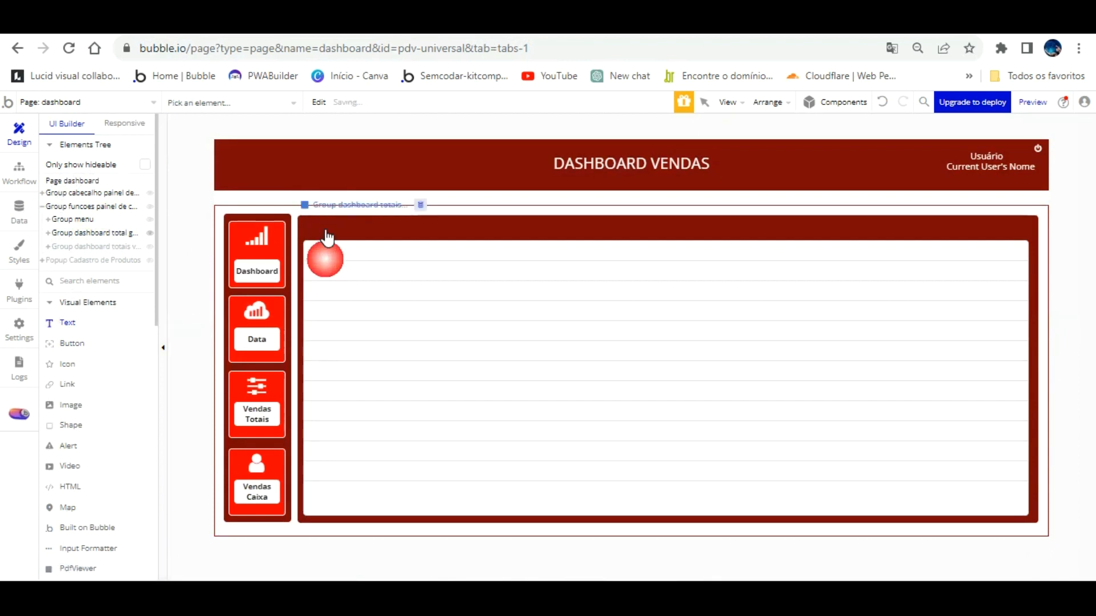
pyautogui.click(1045, 225)
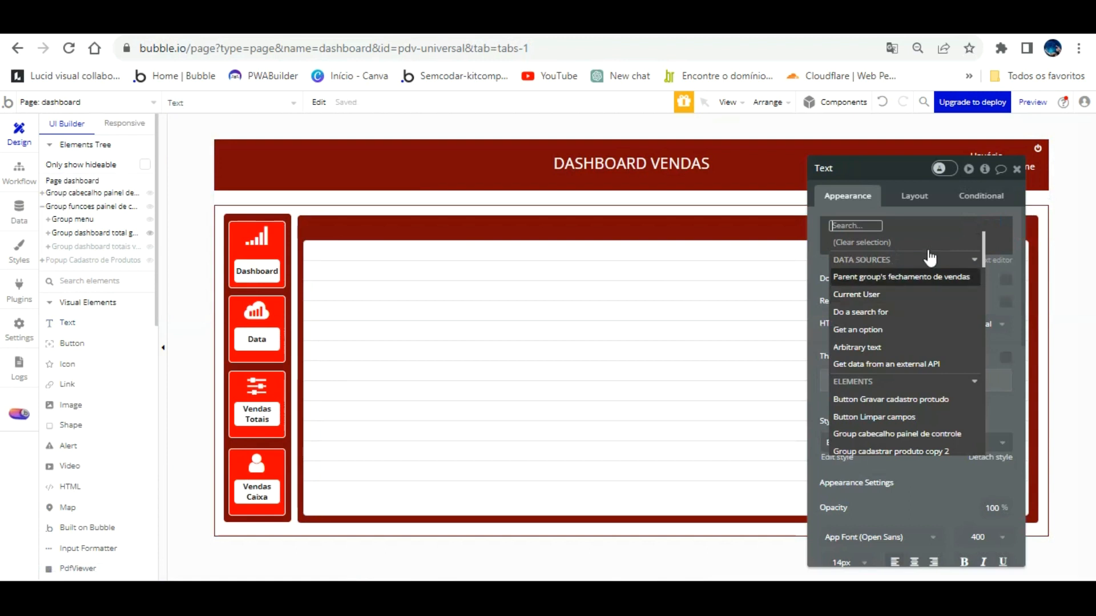
# Expand Group dashboard total geral and reselect the sales repeating group with the Text element ready.
pyautogui.click(618, 262)
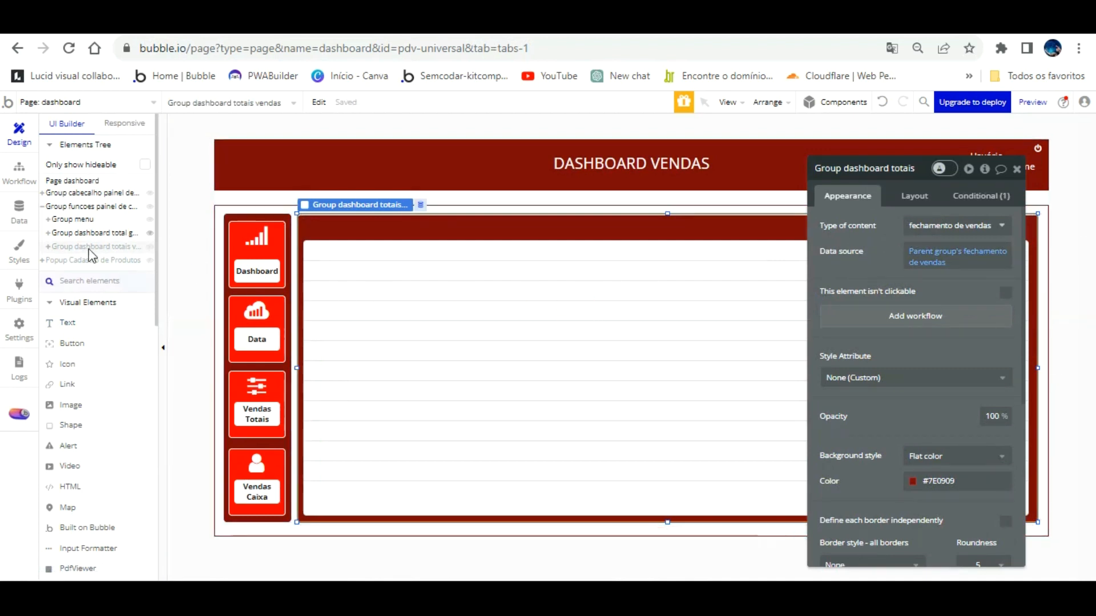
pyautogui.click(48, 246)
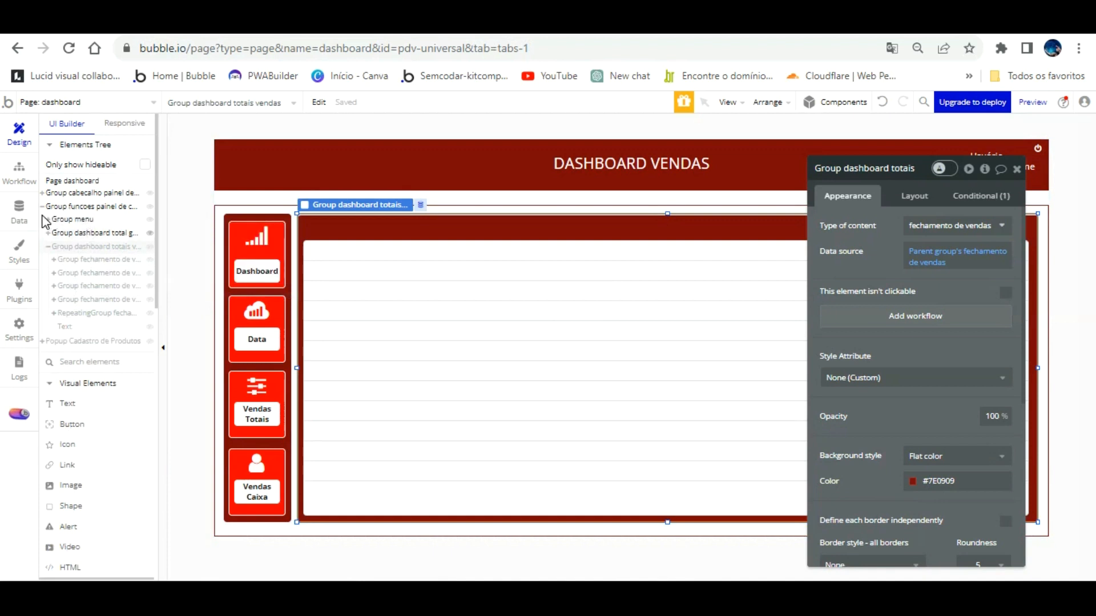
pyautogui.click(48, 246)
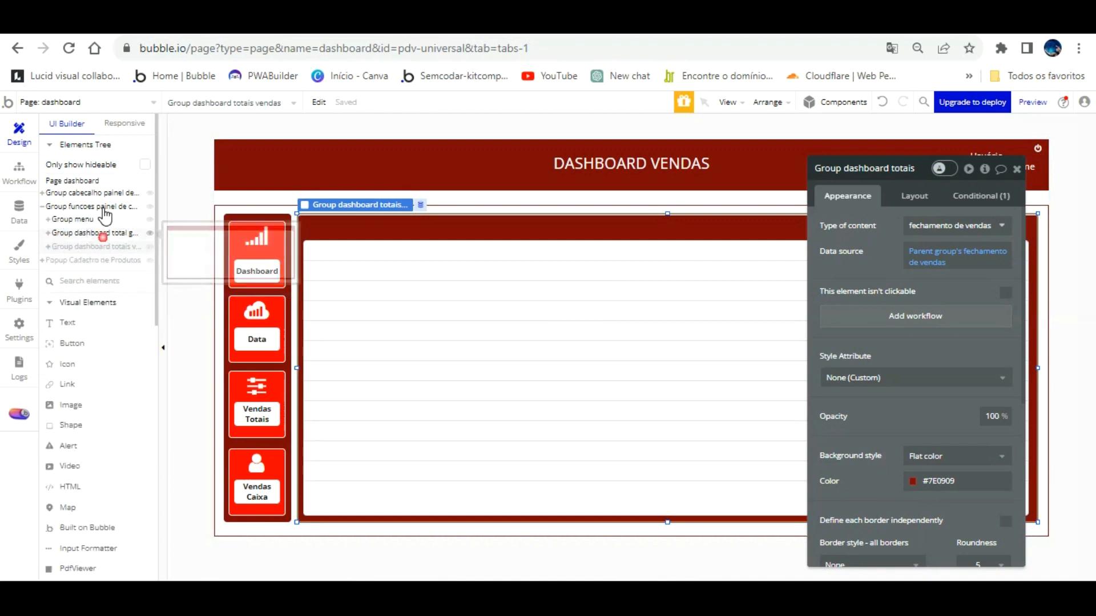
pyautogui.click(101, 234)
pyautogui.click(48, 233)
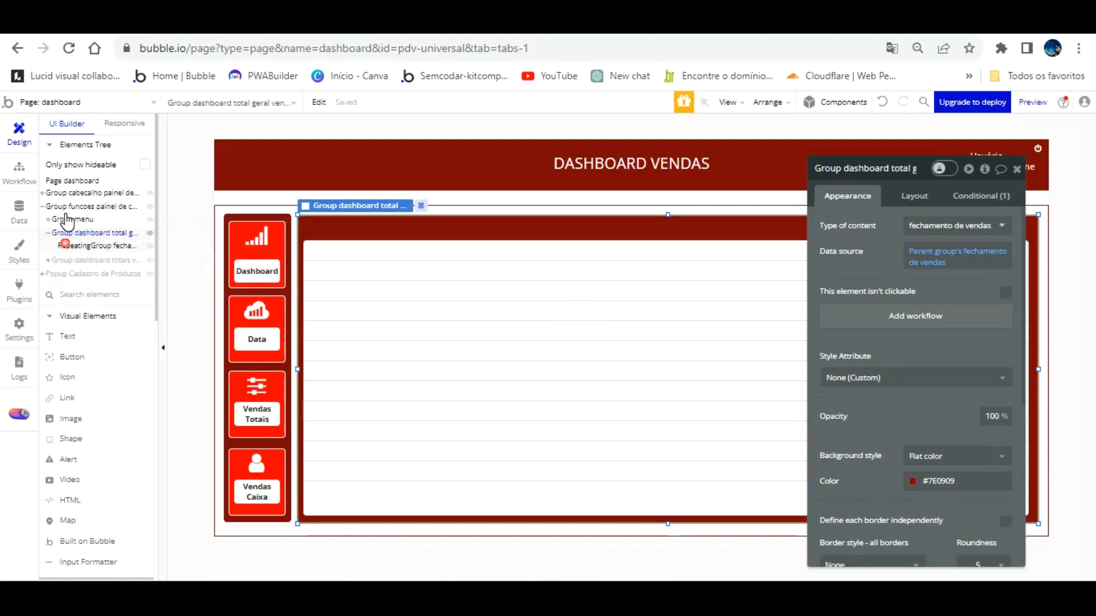
pyautogui.click(69, 245)
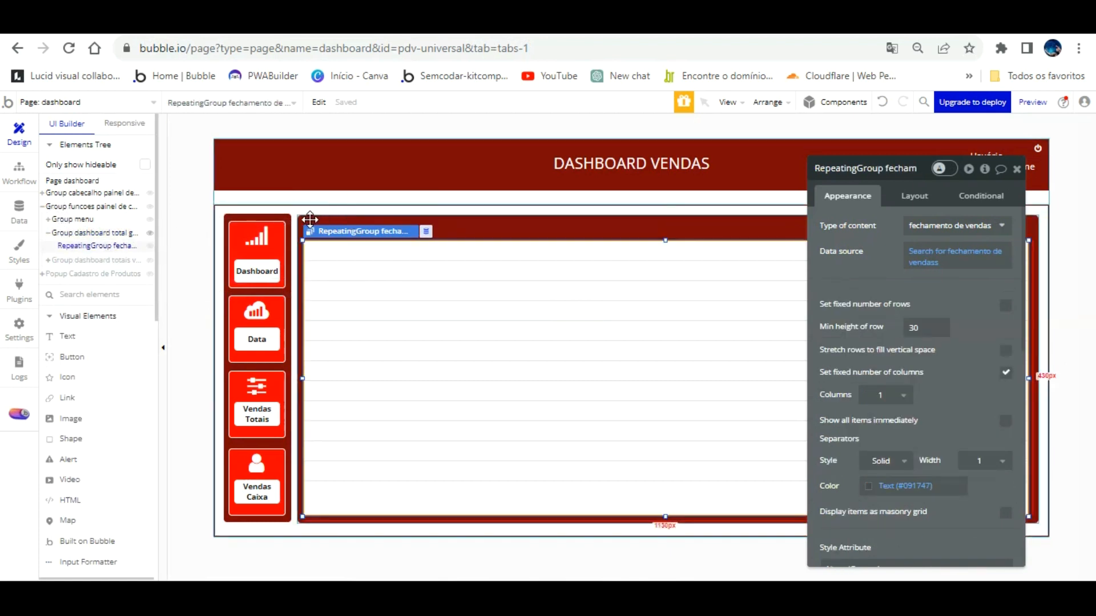
pyautogui.click(73, 333)
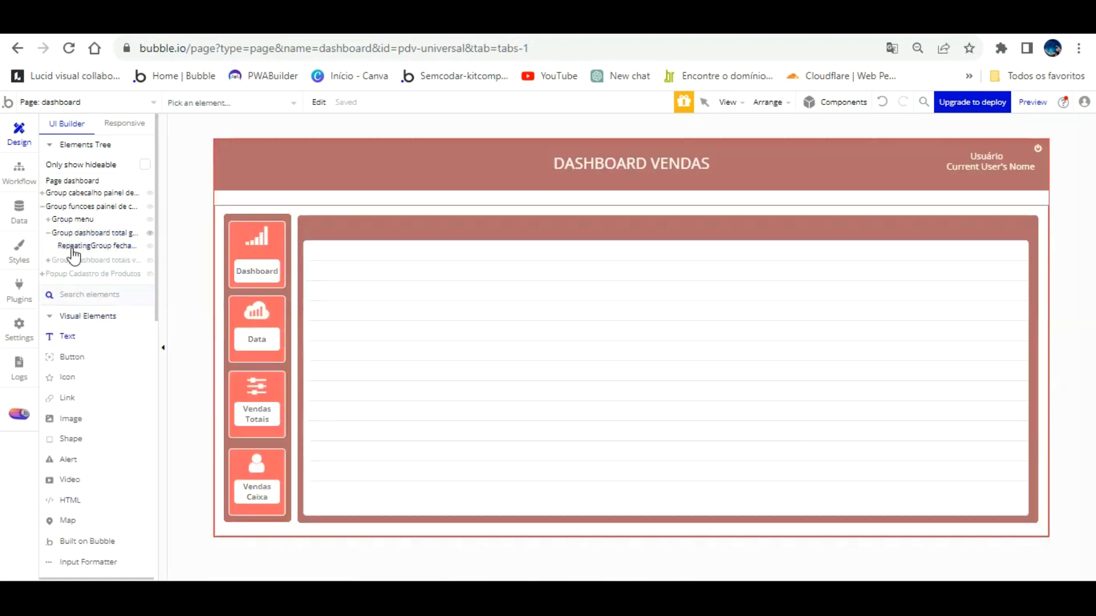
pyautogui.click(85, 247)
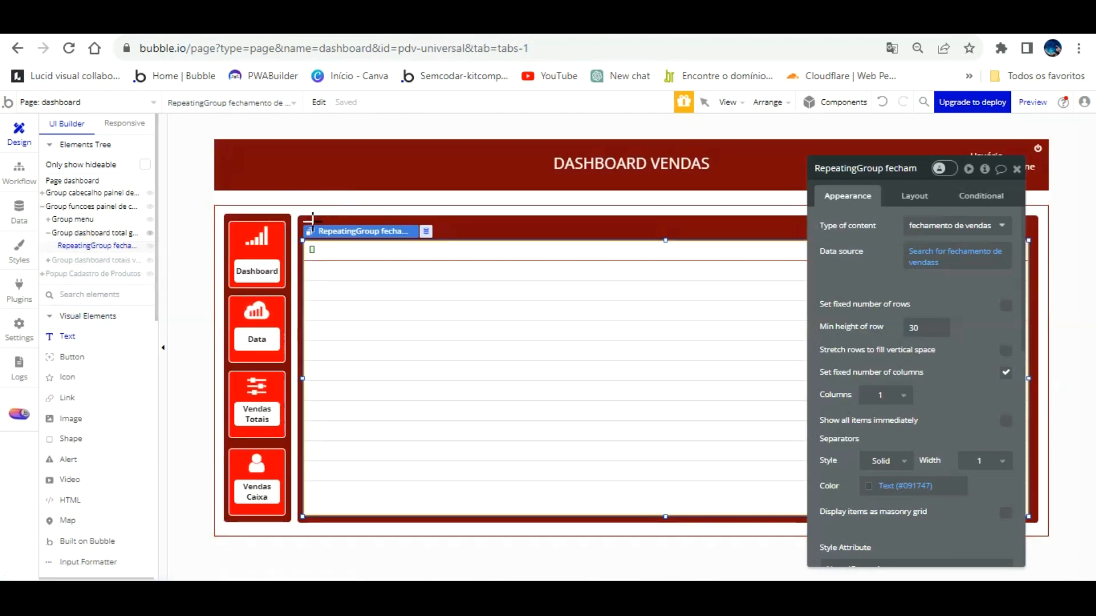
# Place a text in the first row showing the Current cell's index.
pyautogui.click(317, 252)
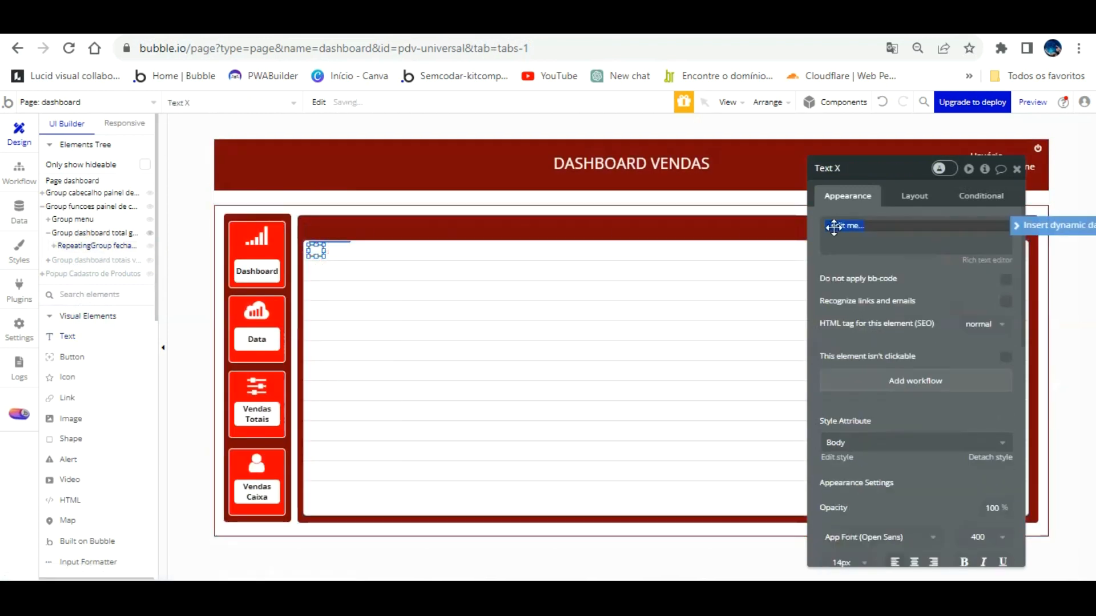
pyautogui.click(1053, 225)
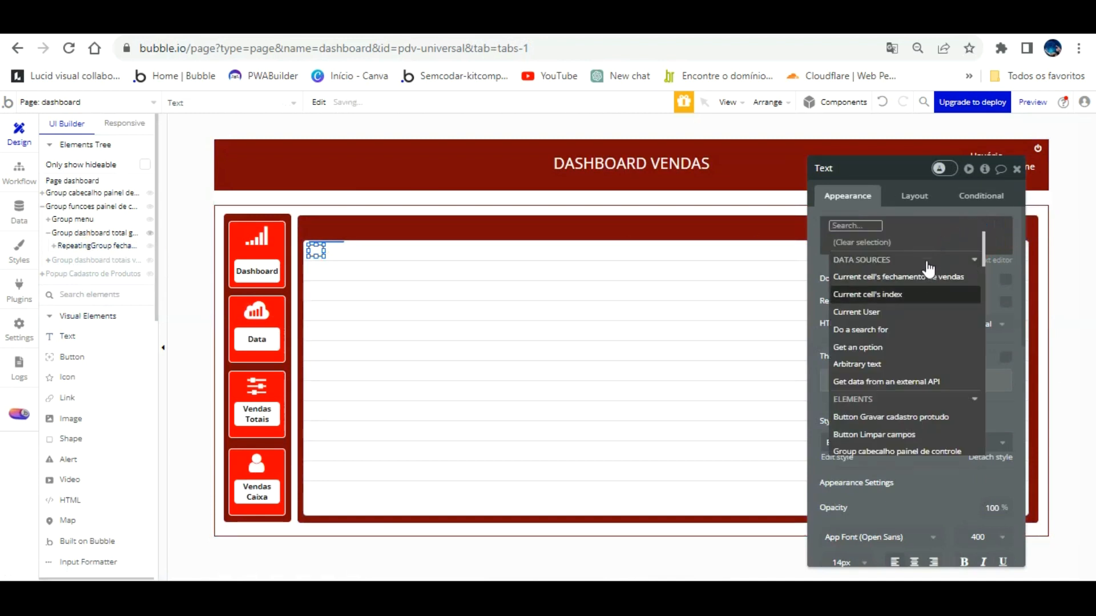
pyautogui.click(919, 292)
pyautogui.click(869, 238)
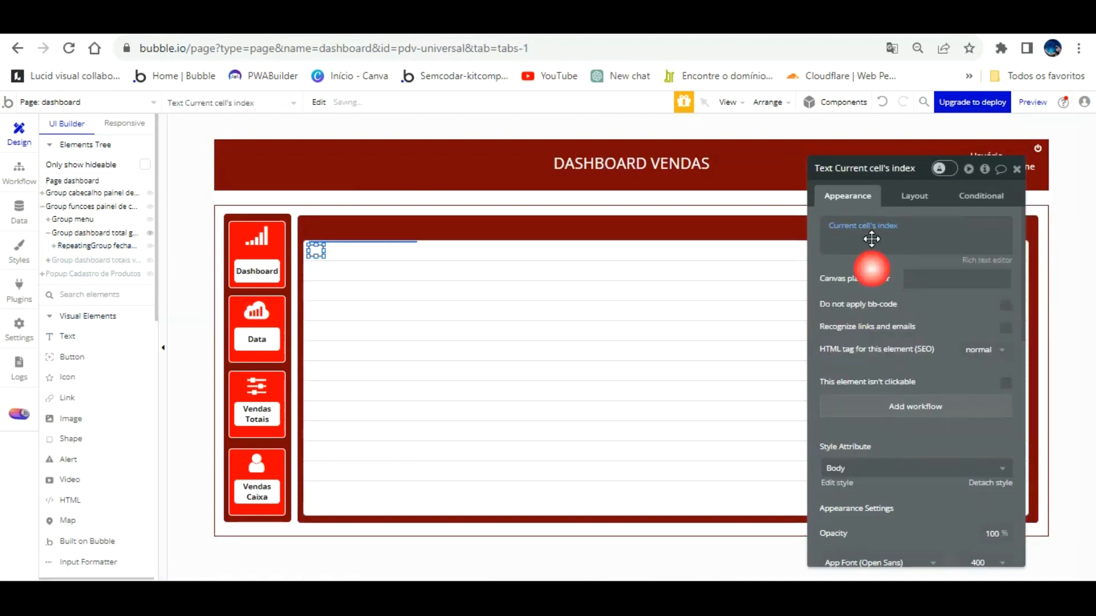
# Detach the index text from the Body style and centre it horizontally and vertically.
pyautogui.scroll(-1, 958, 445)
pyautogui.click(992, 403)
pyautogui.scroll(-2, 968, 392)
pyautogui.click(914, 332)
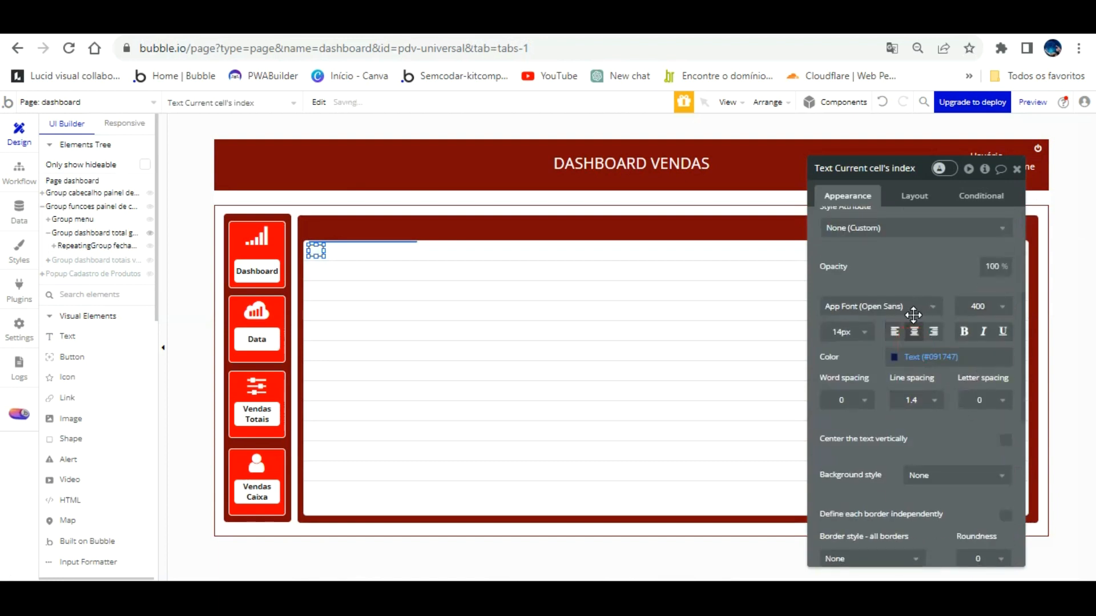
pyautogui.scroll(-3, 913, 330)
pyautogui.click(895, 273)
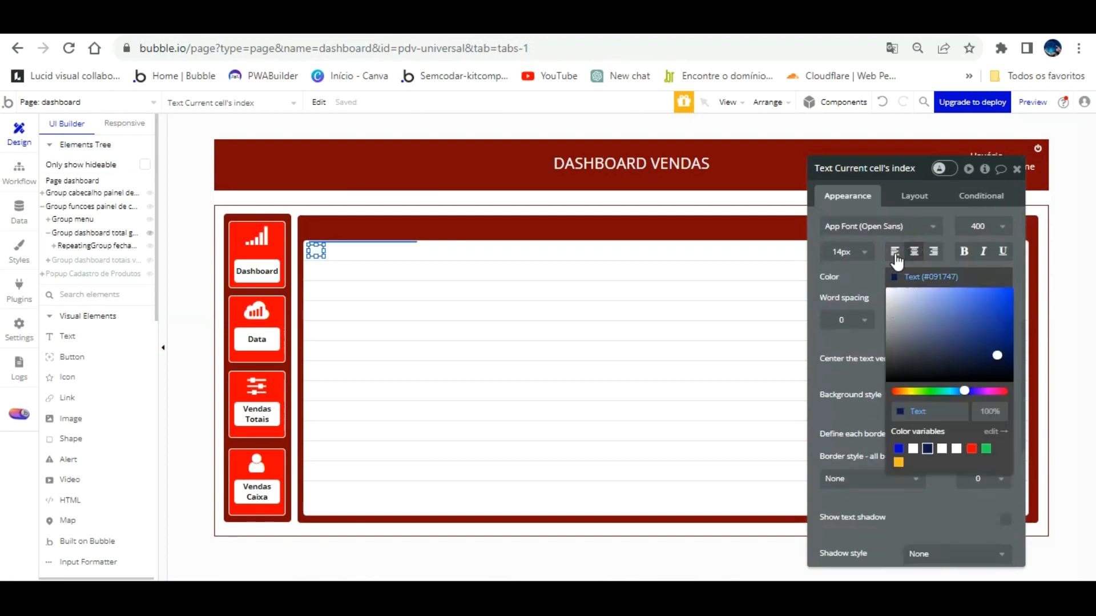
pyautogui.click(862, 274)
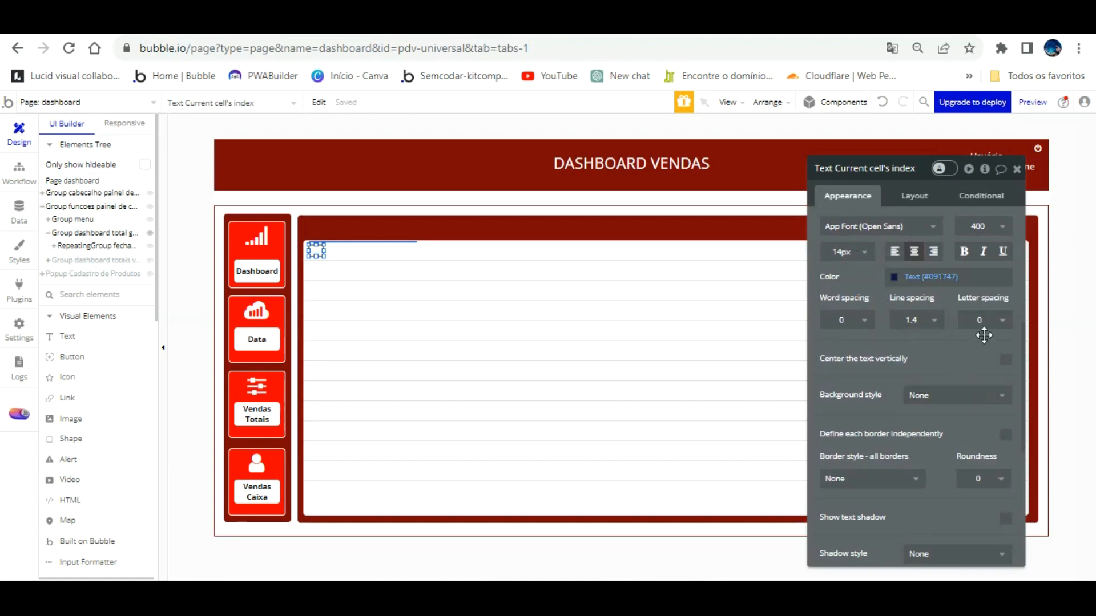
pyautogui.click(1006, 359)
pyautogui.scroll(6, 917, 342)
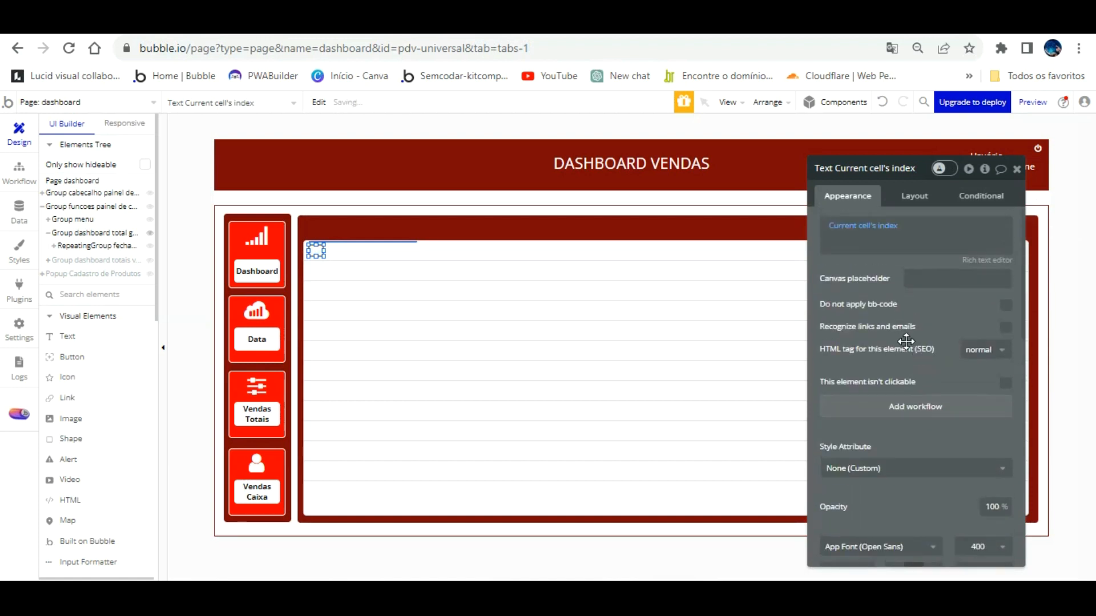
# Size the index text to 30×30 px and nudge it onto the cell's top-left edge.
pyautogui.click(914, 196)
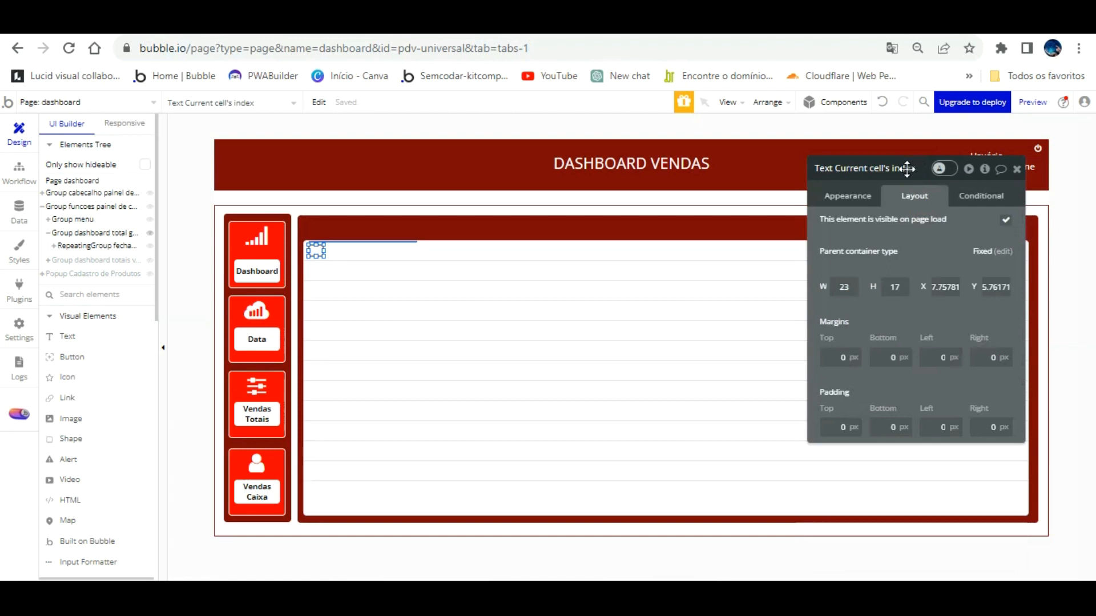
pyautogui.doubleClick(886, 287)
pyautogui.press('Return')
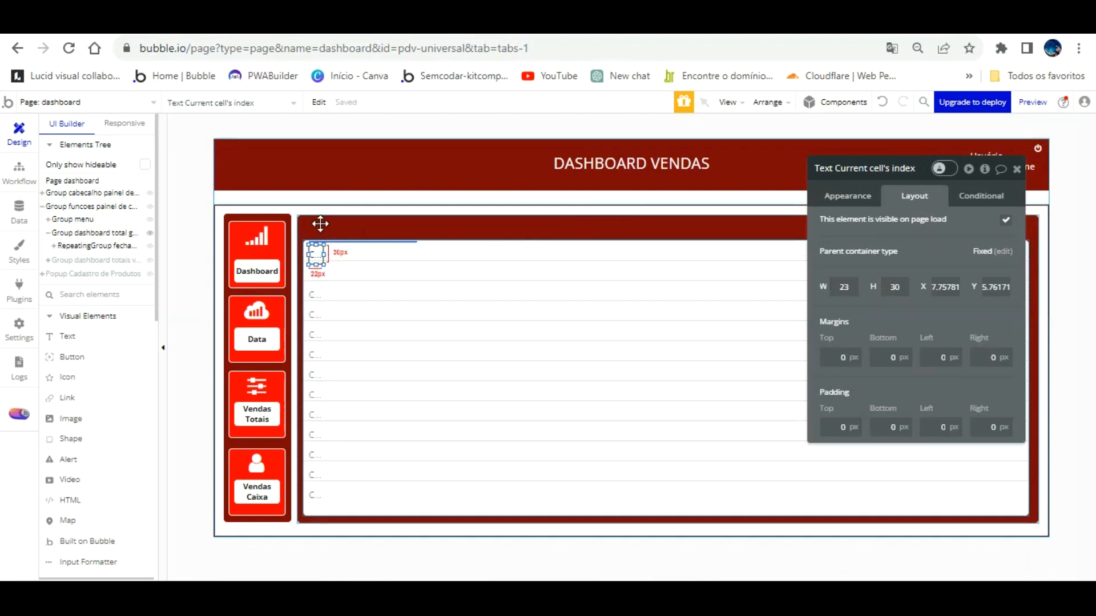
pyautogui.press('Up')
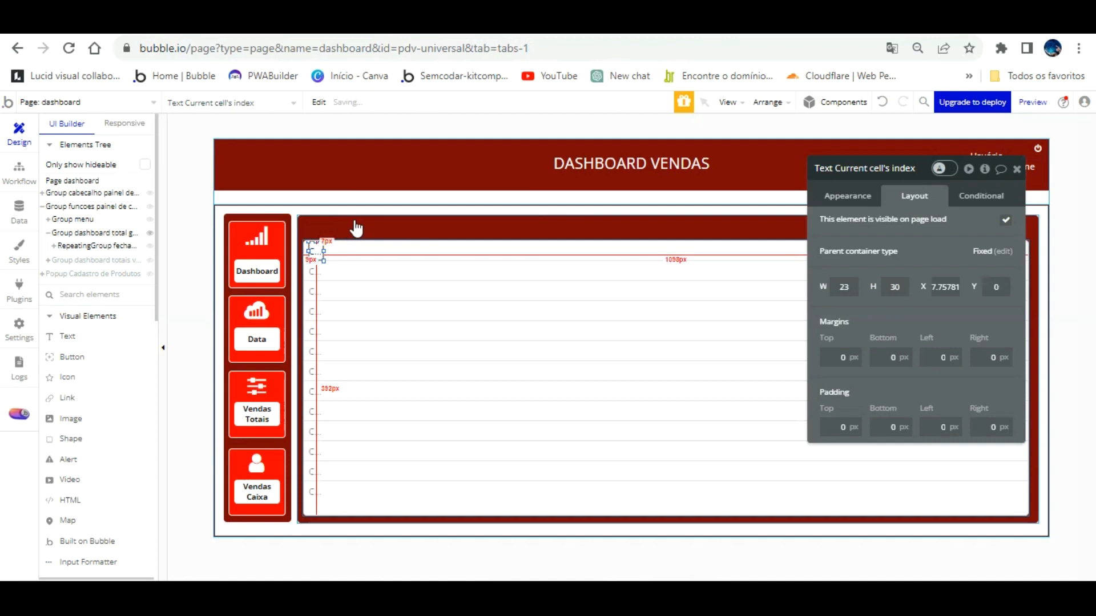
pyautogui.click(355, 268)
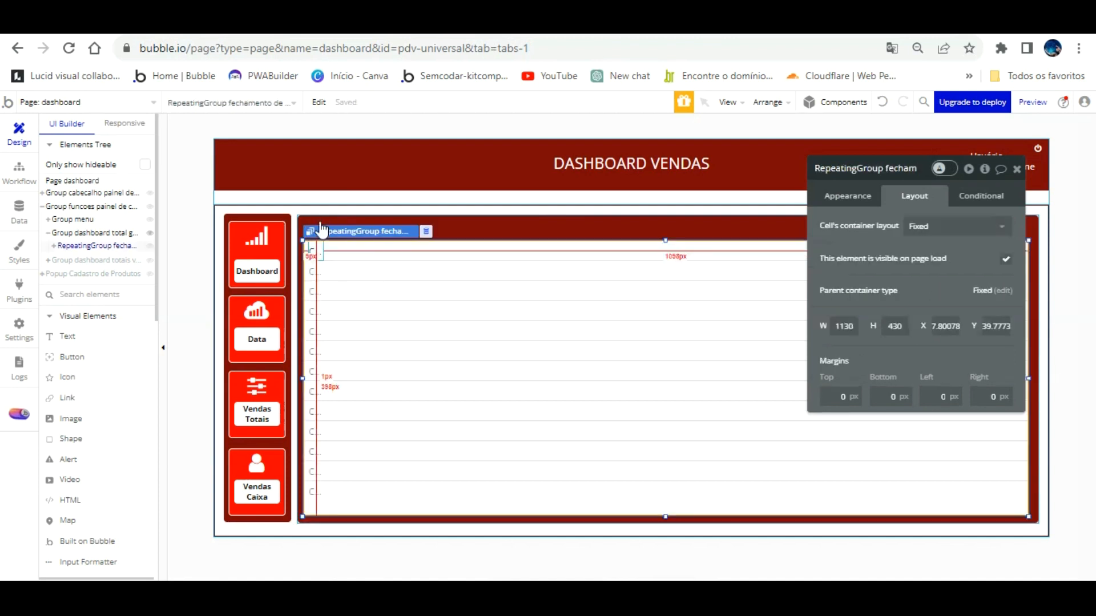
pyautogui.click(315, 251)
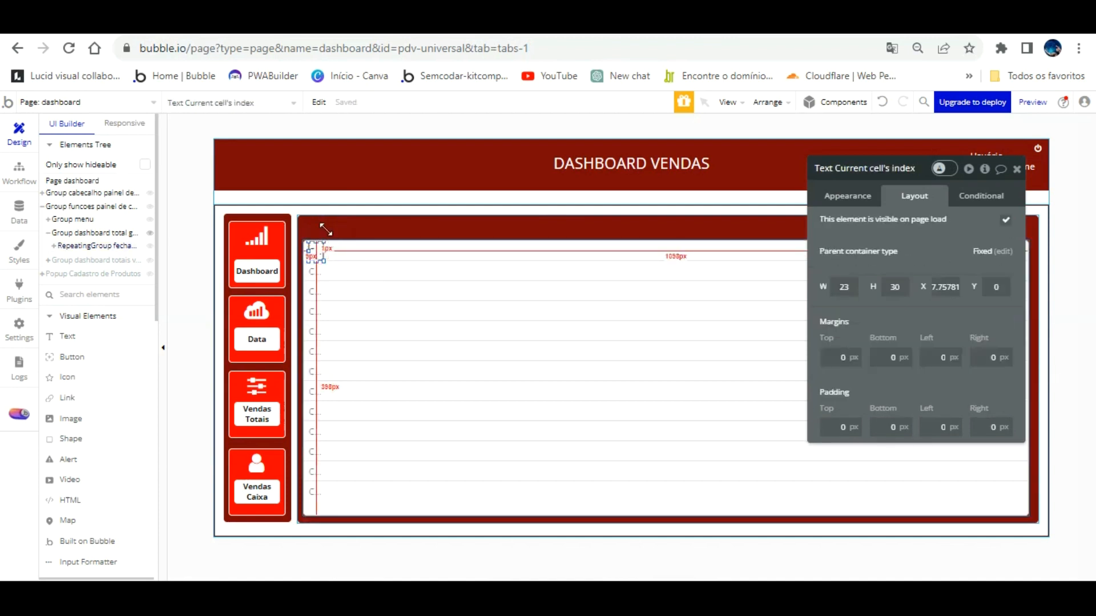
pyautogui.moveTo(327, 252); pyautogui.dragTo(329, 251)
pyautogui.press('Left')
pyautogui.press('Left')
pyautogui.press('Left')
pyautogui.press('Left')
pyautogui.press('Left')
pyautogui.press('Left')
pyautogui.press('Left')
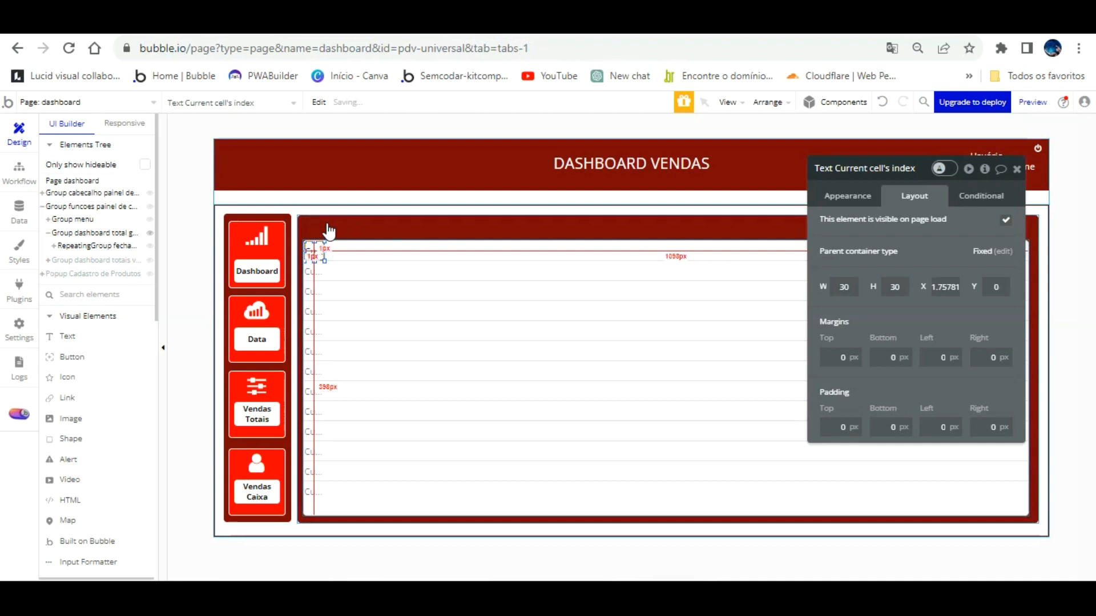
pyautogui.press('Right')
pyautogui.press('Right')
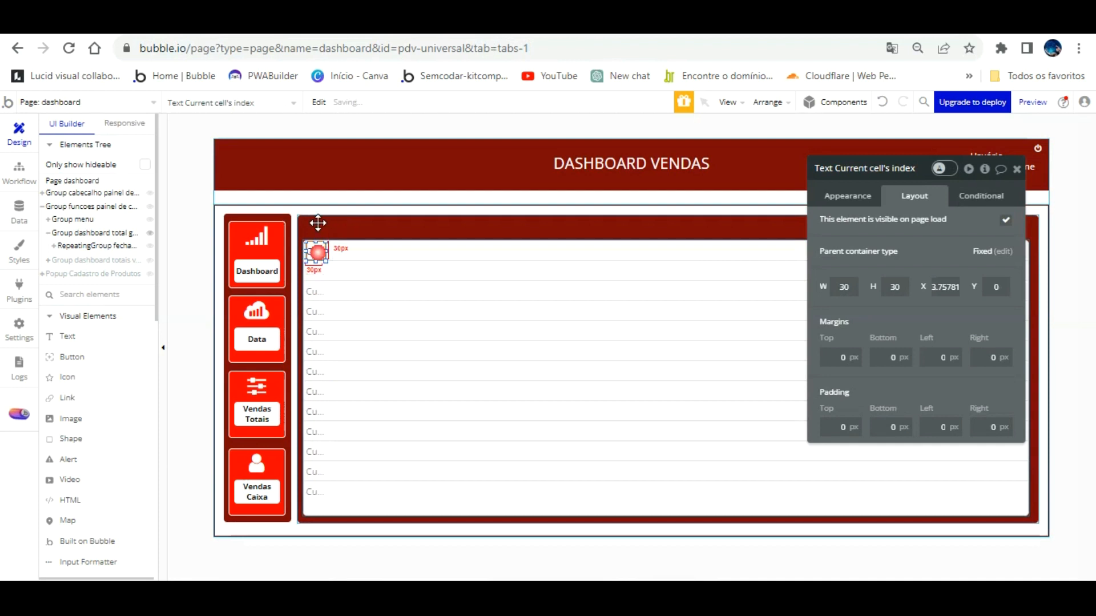
# Paste a copy of the index text into the next column and widen it to 135 px.
pyautogui.hotkey('shift', 'Right')
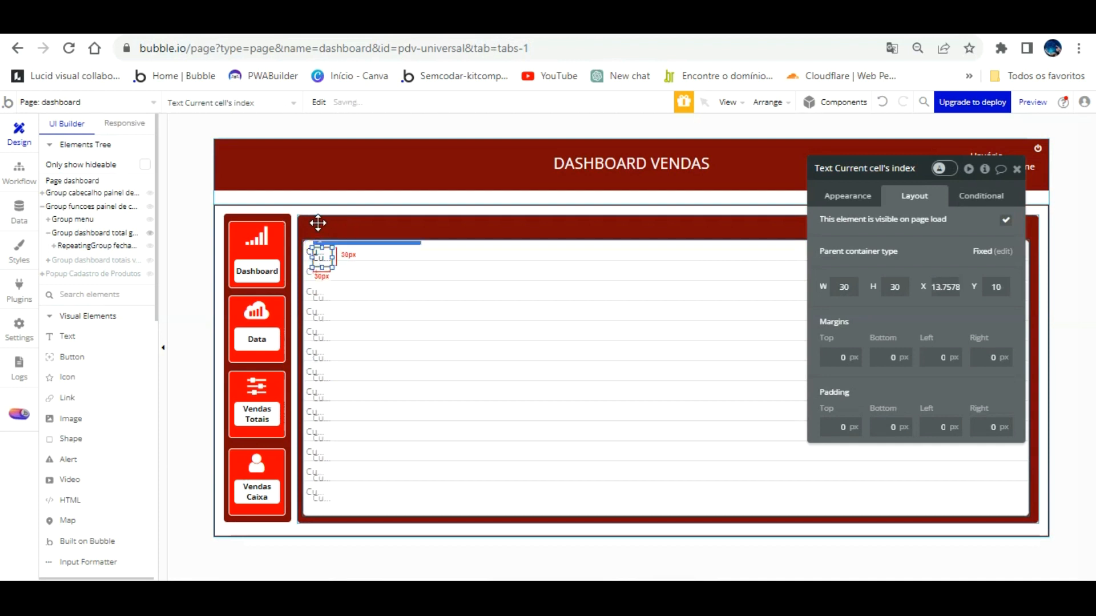
pyautogui.press('Right')
pyautogui.press('Right')
pyautogui.press('Right')
pyautogui.press('Right')
pyautogui.press('Right')
pyautogui.press('Right')
pyautogui.press('Right')
pyautogui.press('Right')
pyautogui.press('Right')
pyautogui.press('Right')
pyautogui.press('Right')
pyautogui.press('Right')
pyautogui.press('Right')
pyautogui.press('Right')
pyautogui.press('Right')
pyautogui.press('Right')
pyautogui.press('Right')
pyautogui.press('Right')
pyautogui.press('Right')
pyautogui.press('Right')
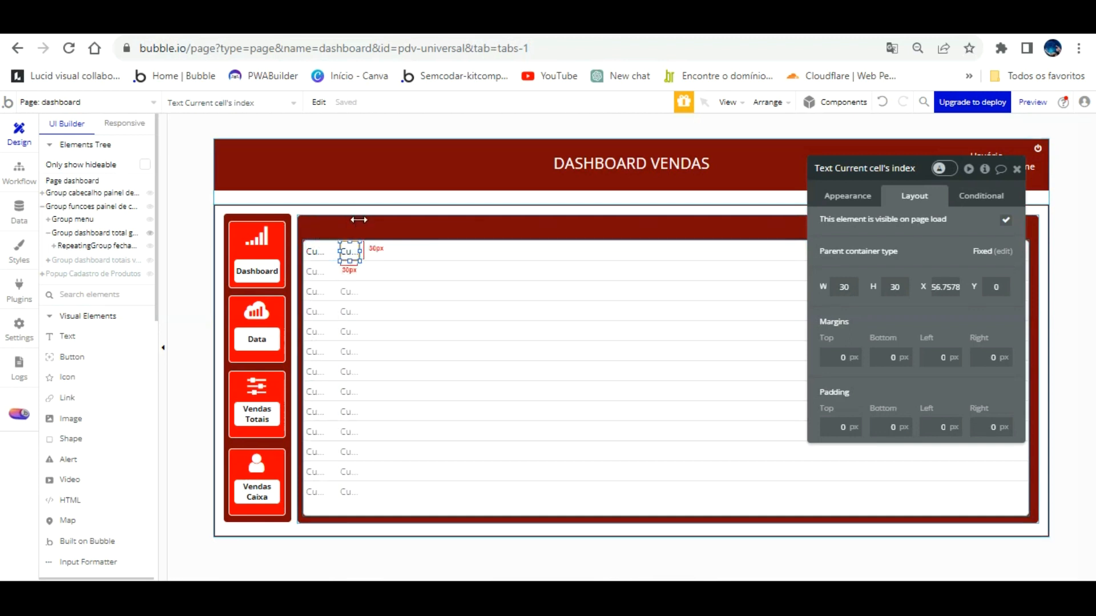
pyautogui.moveTo(359, 222); pyautogui.dragTo(419, 222)
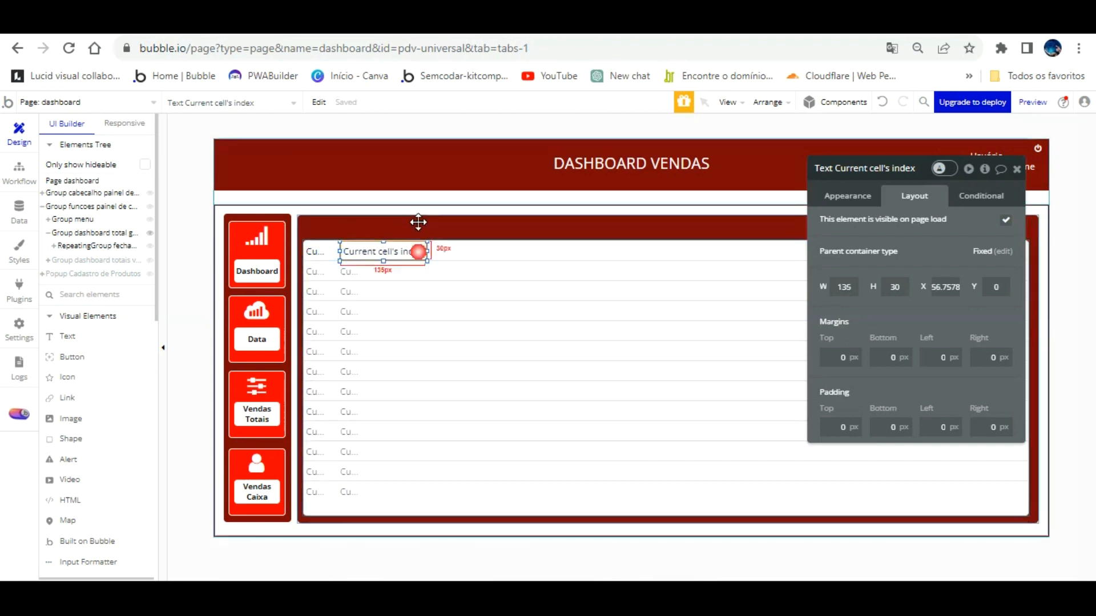
pyautogui.press('Left')
pyautogui.press('Left')
pyautogui.press('Left')
pyautogui.press('Left')
pyautogui.press('Left')
pyautogui.press('Left')
pyautogui.press('Left')
pyautogui.press('Left')
pyautogui.press('Left')
pyautogui.press('Left')
pyautogui.press('Left')
pyautogui.press('Left')
pyautogui.press('Left')
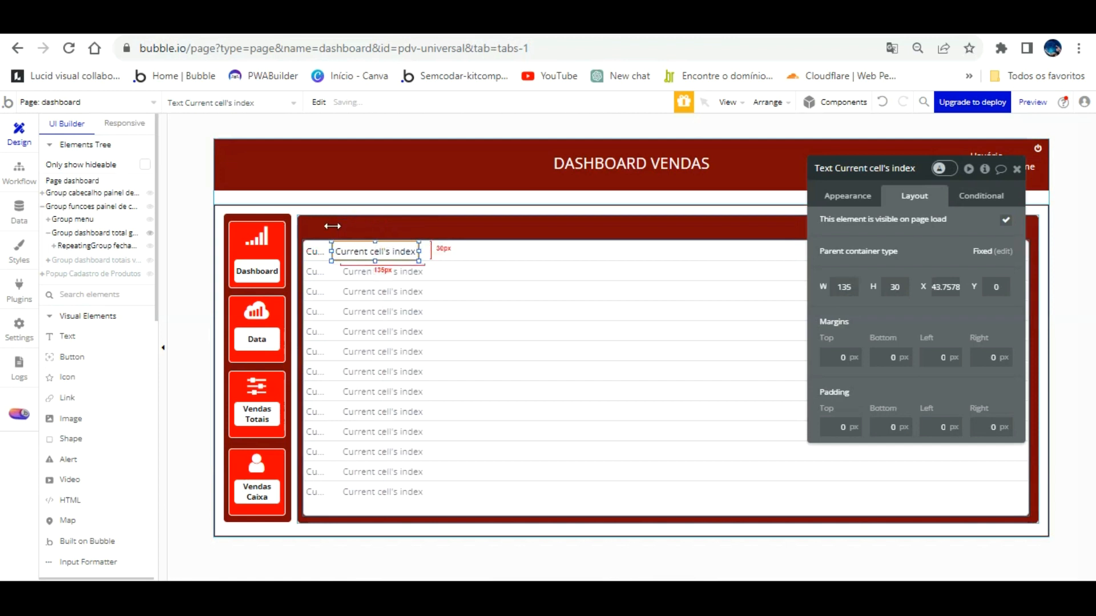
# Start the second text's expression with Current cell's fechamento de vendas, leaving it unfinished.
pyautogui.click(848, 195)
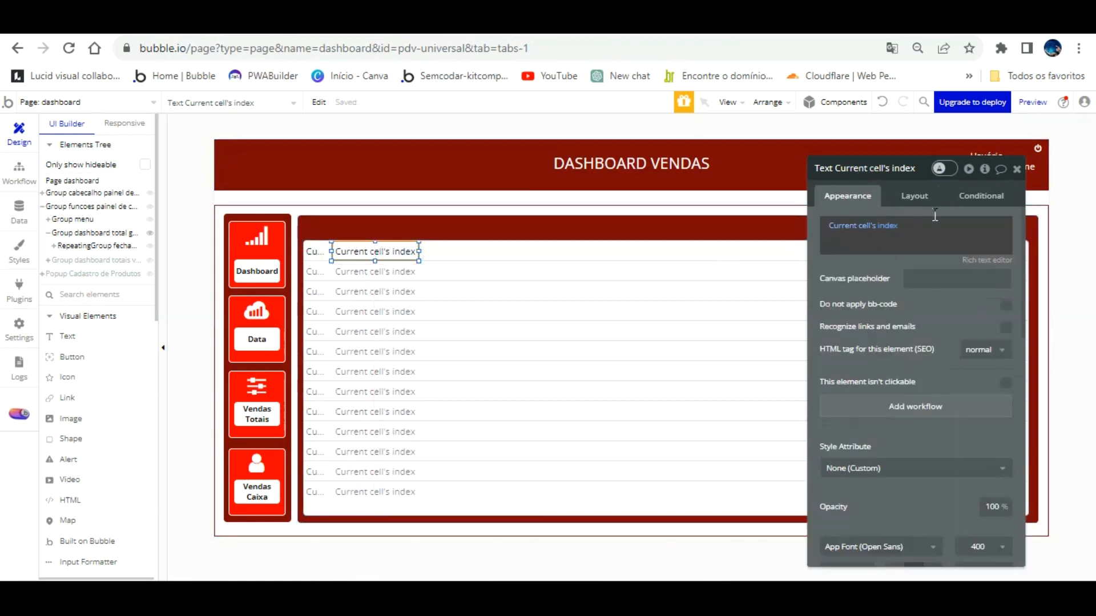
pyautogui.click(888, 220)
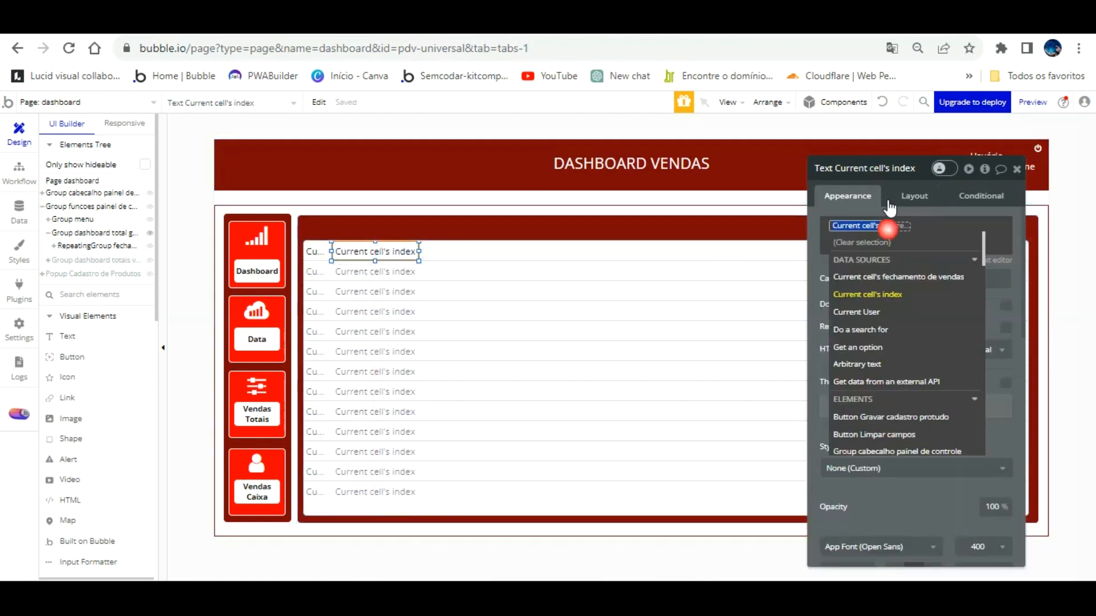
pyautogui.click(925, 255)
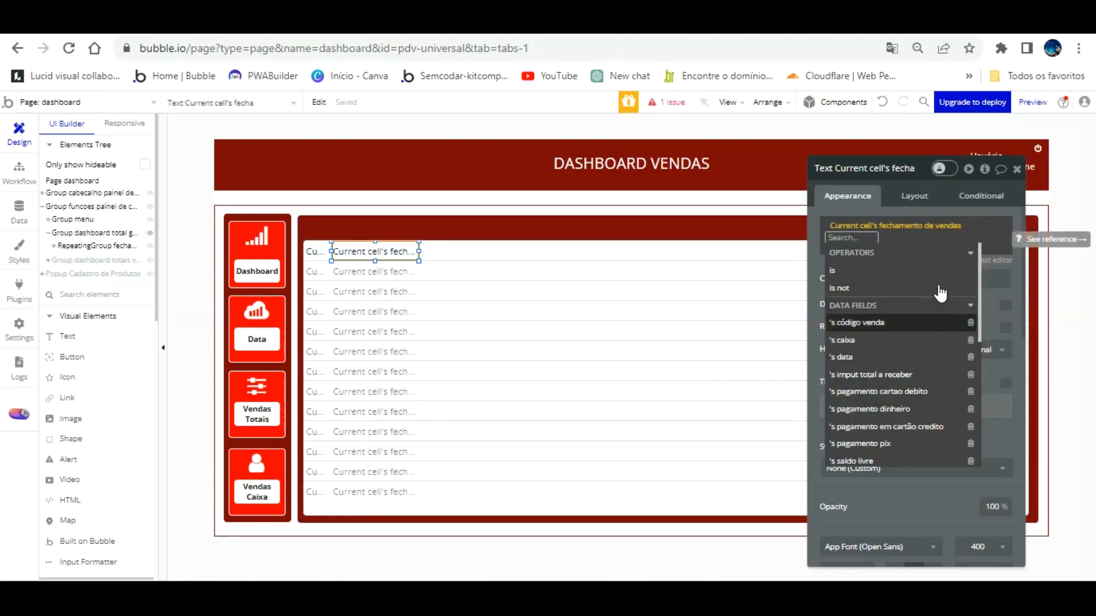
pyautogui.click(827, 192)
# Switch the repeating group's content type to vendas, leaving its data source search unchanged.
pyautogui.click(490, 260)
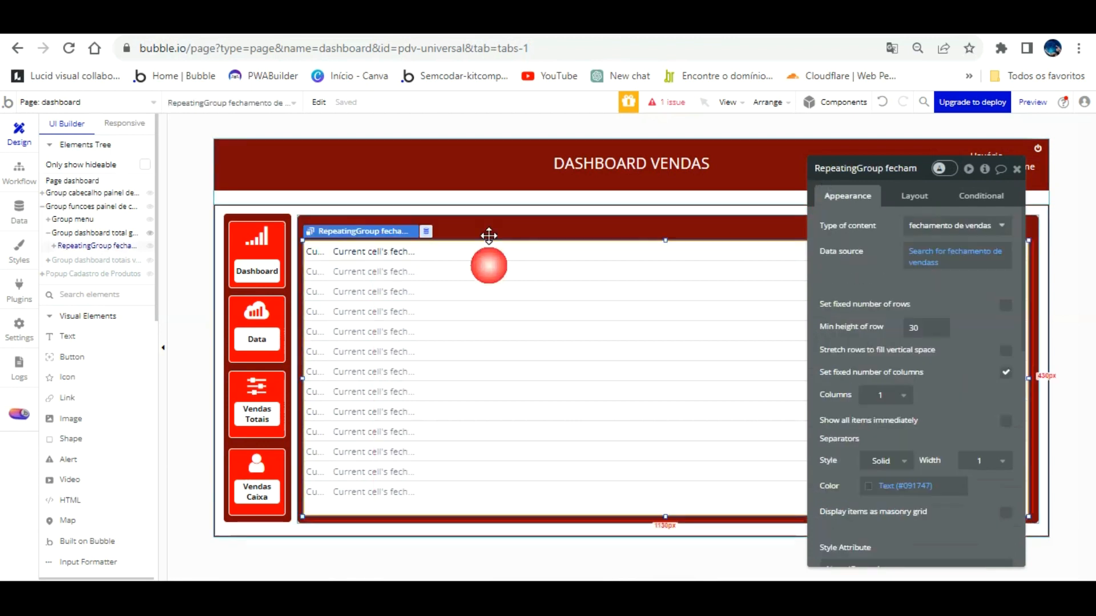
pyautogui.click(955, 224)
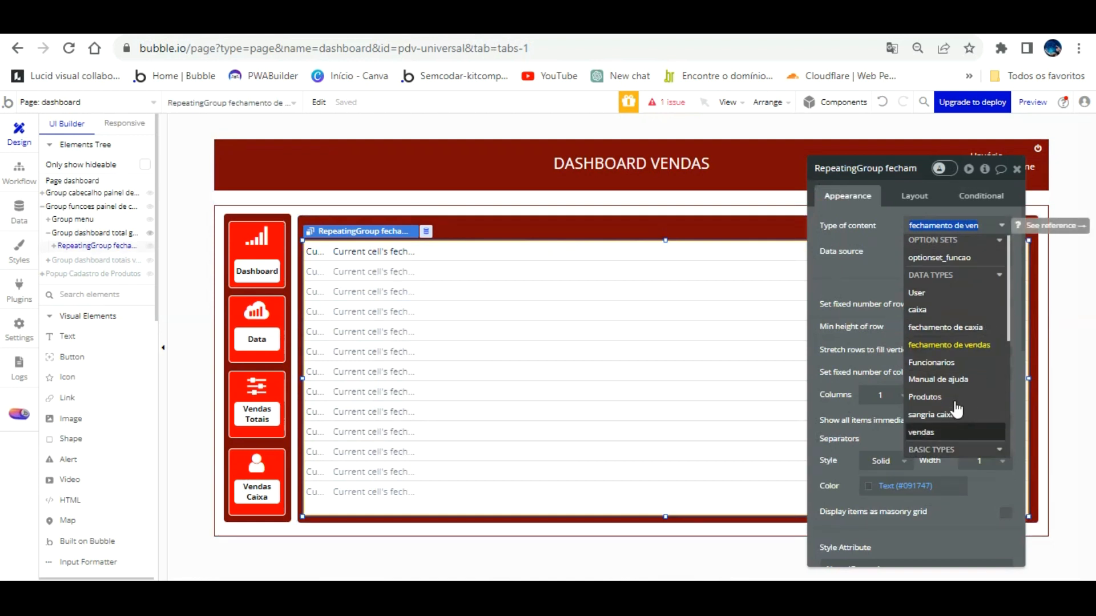
pyautogui.click(947, 436)
pyautogui.click(929, 251)
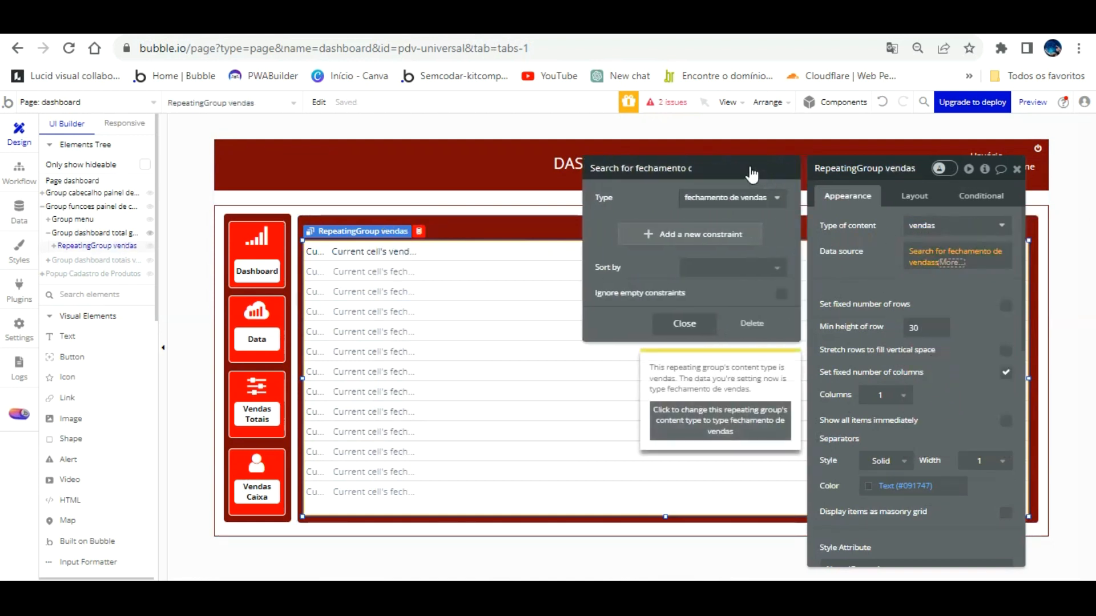
pyautogui.click(749, 198)
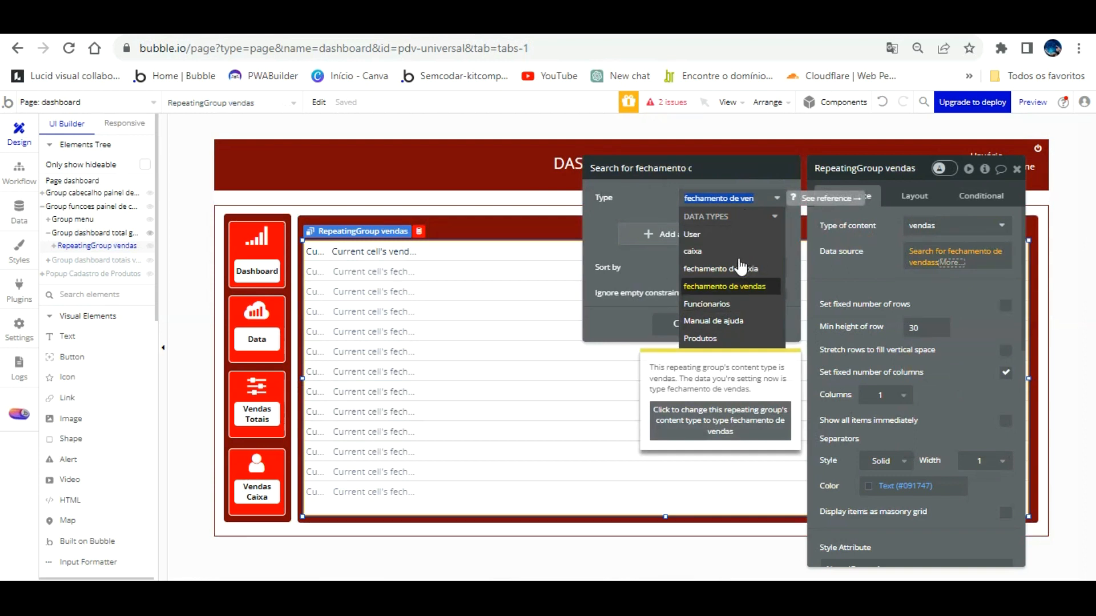
pyautogui.click(858, 248)
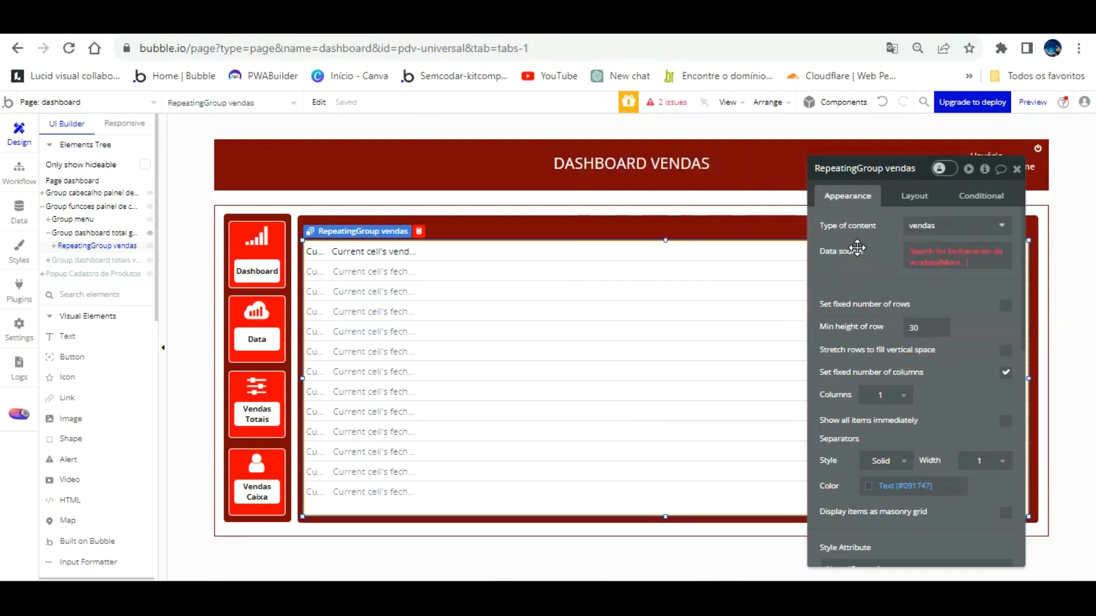
# Inspect the Vendas data type's fields and its 3 stored records, then bring up the data source options.
pyautogui.click(19, 211)
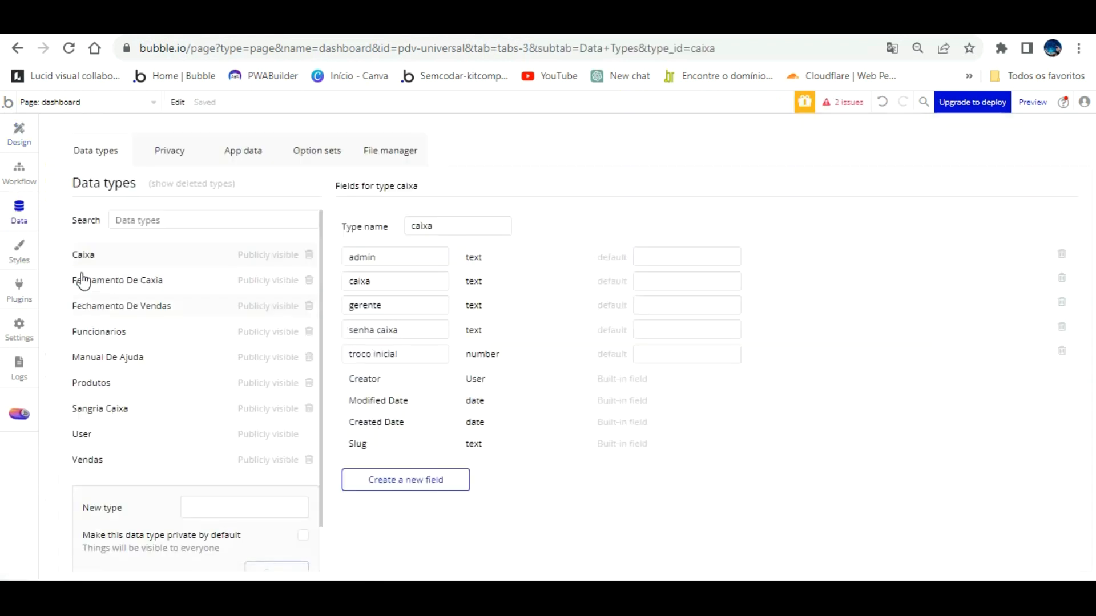
pyautogui.click(93, 460)
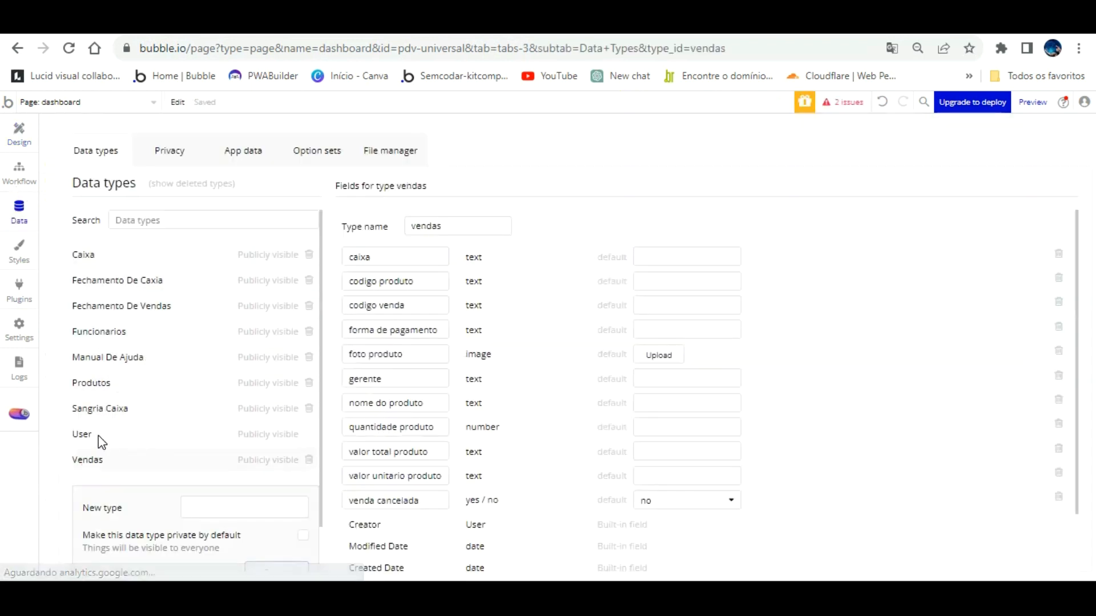
pyautogui.click(243, 152)
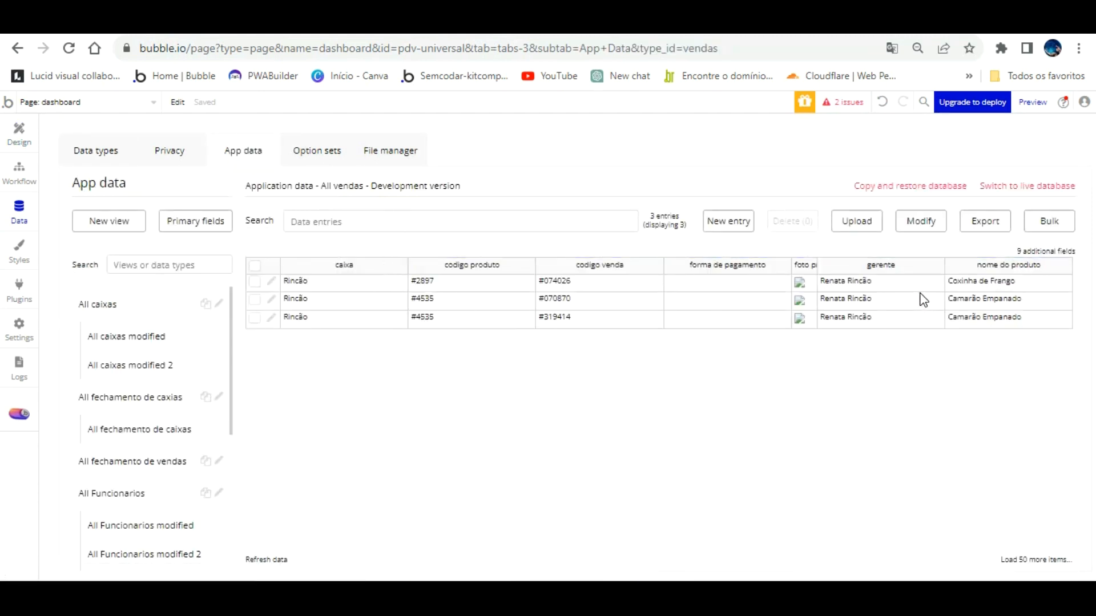
pyautogui.click(19, 132)
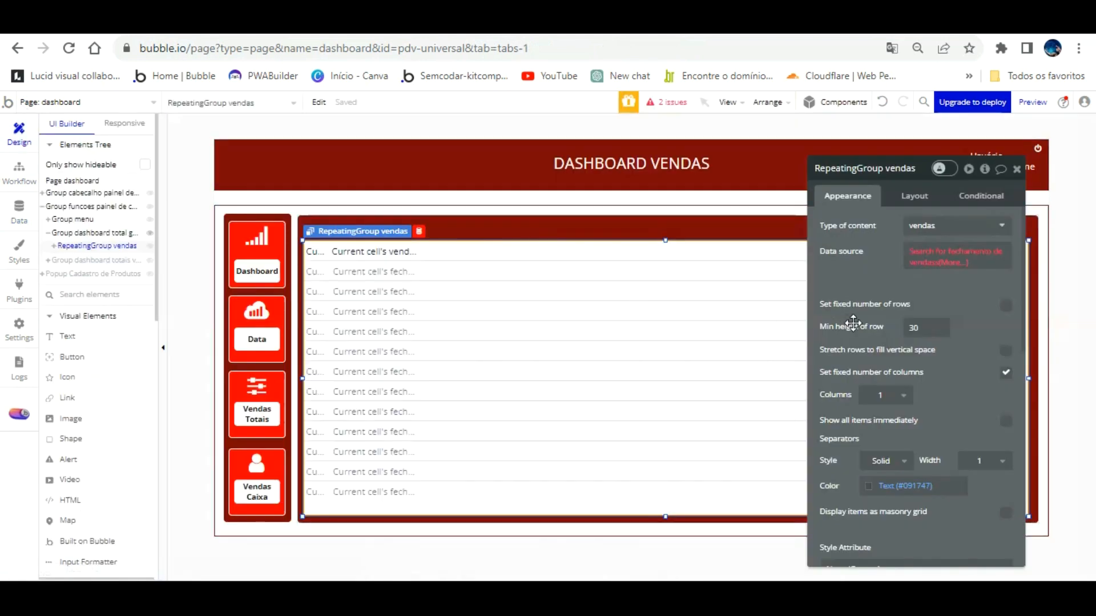
pyautogui.rightClick(973, 254)
# Clear the old data source and replace it with a Search for vendas.
pyautogui.click(1005, 254)
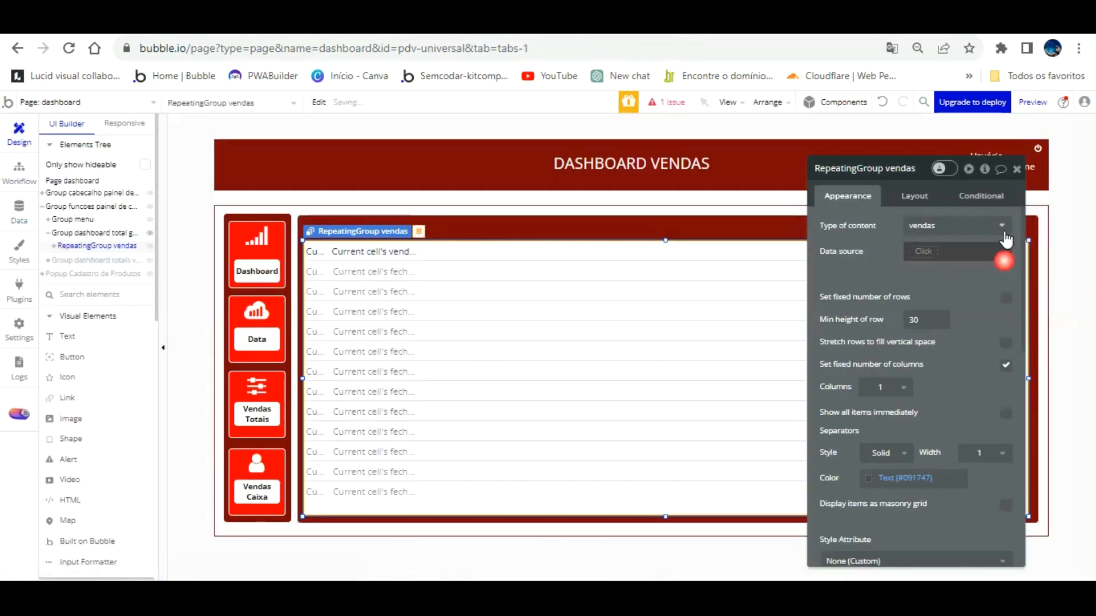
pyautogui.click(956, 251)
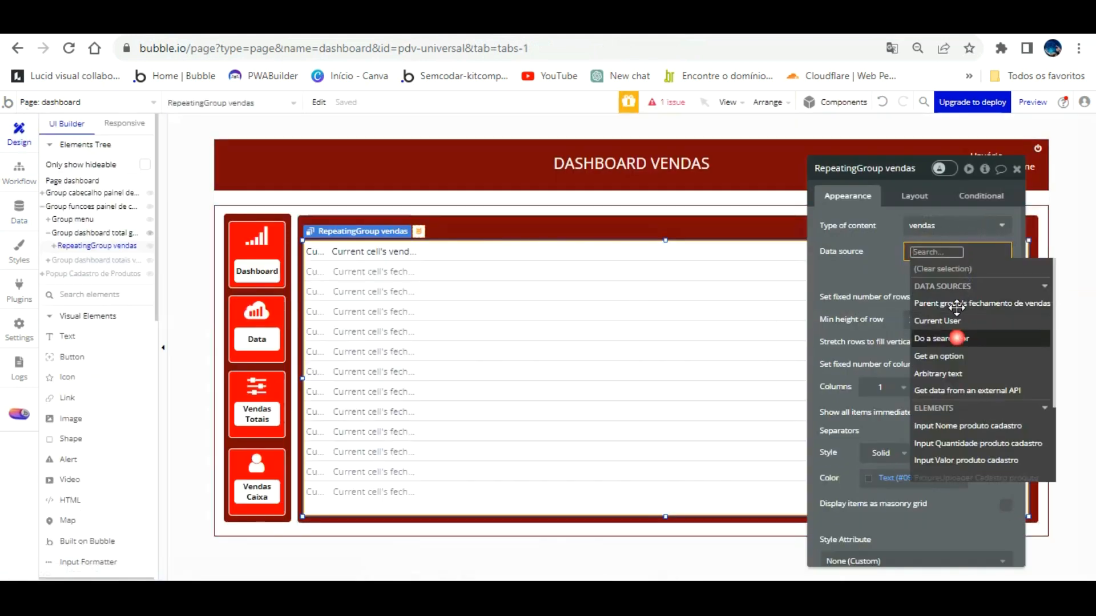
pyautogui.click(958, 338)
pyautogui.click(778, 197)
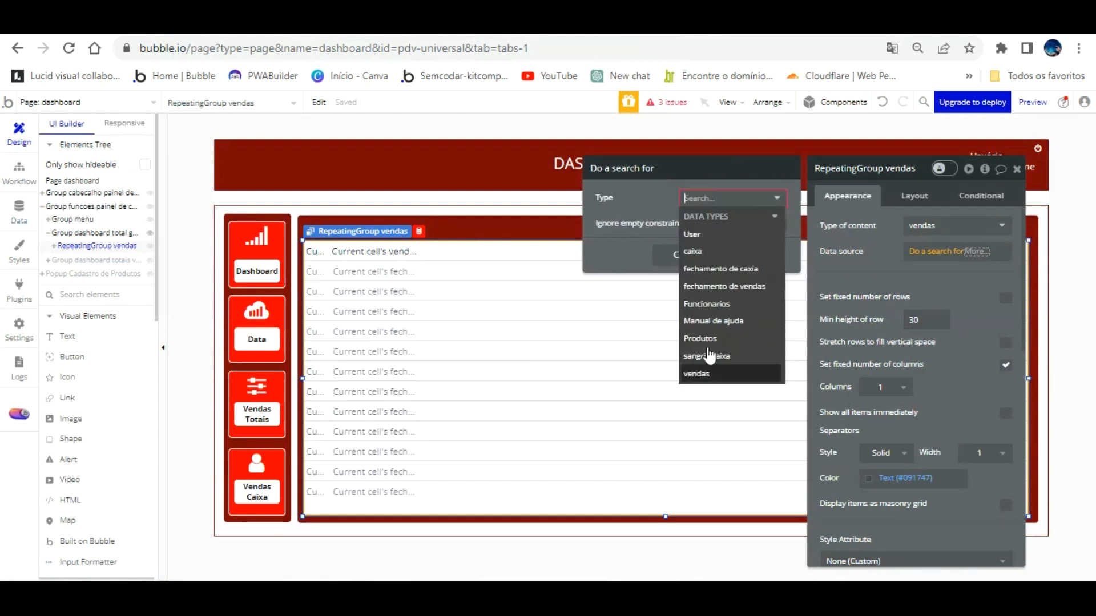
pyautogui.click(699, 372)
pyautogui.click(872, 250)
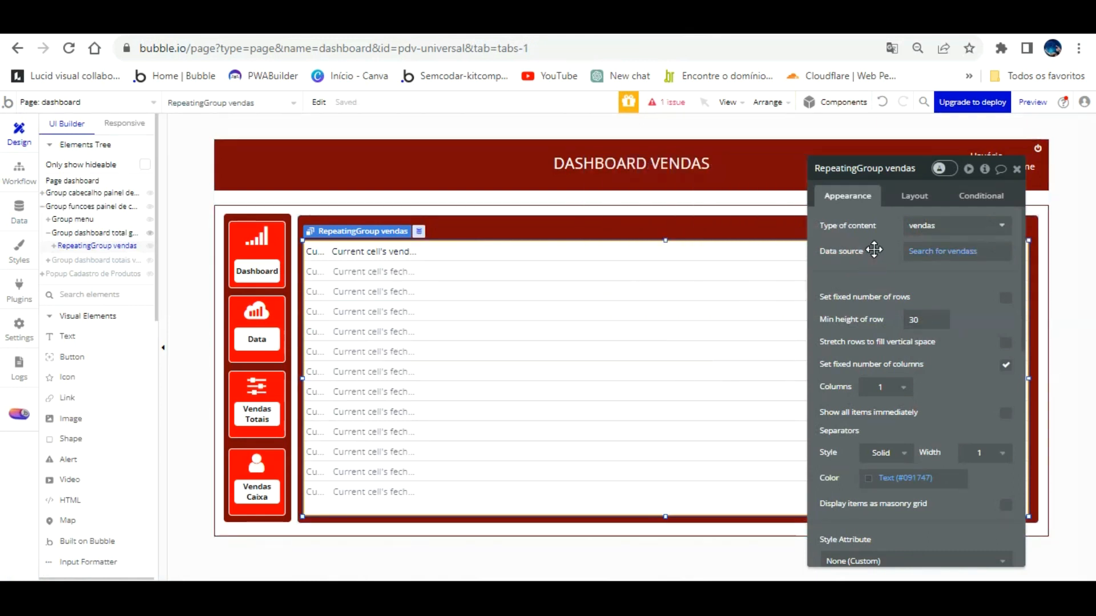
# Make the second text show the Current cell's vendas's nome do produto.
pyautogui.click(377, 251)
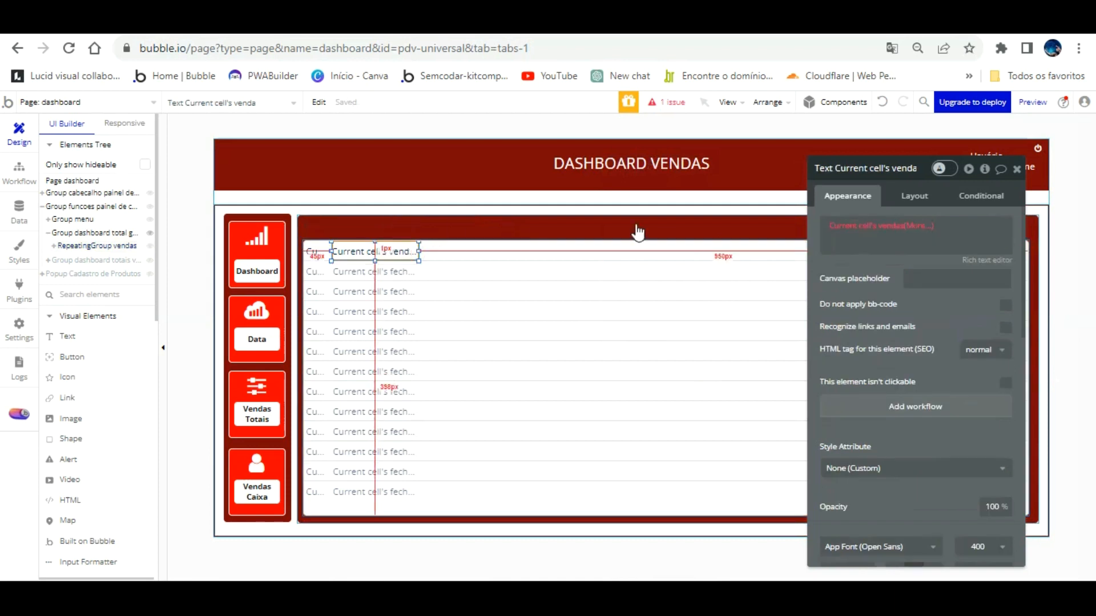
pyautogui.click(926, 225)
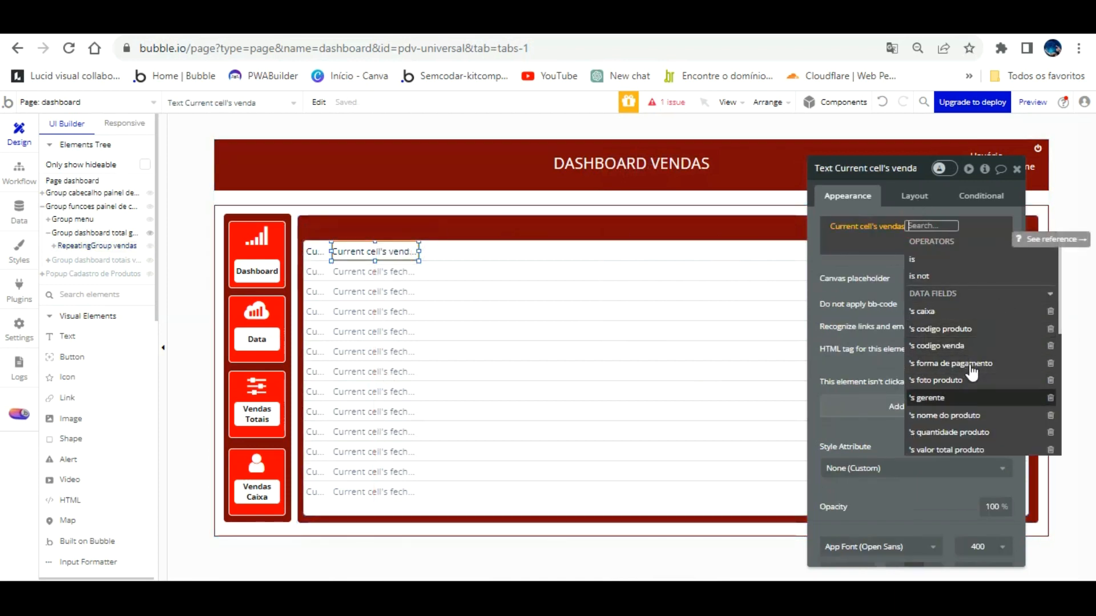
pyautogui.click(970, 415)
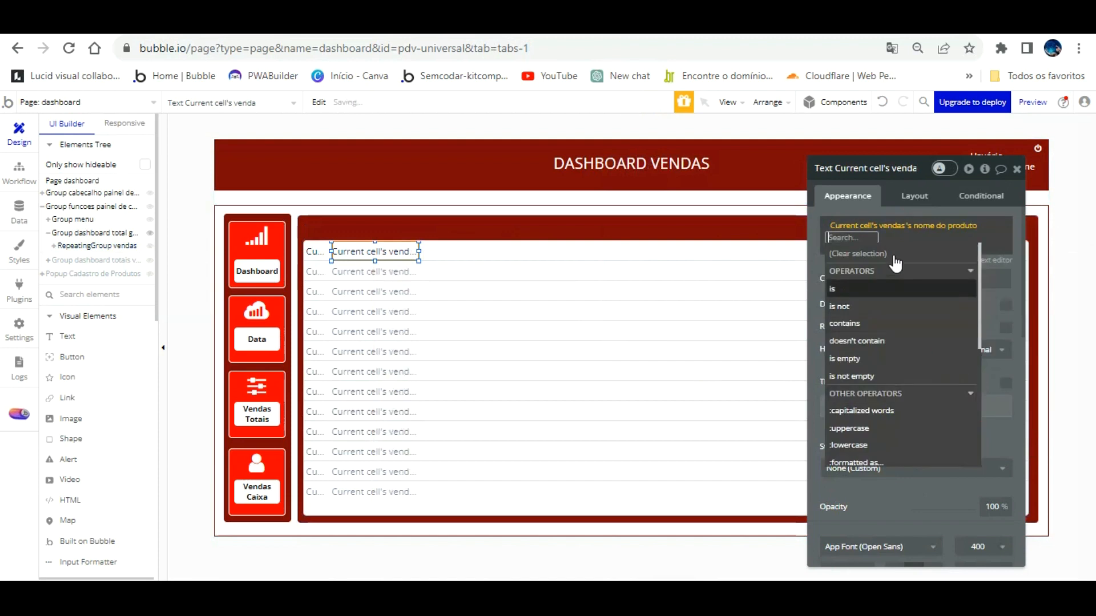
pyautogui.click(815, 238)
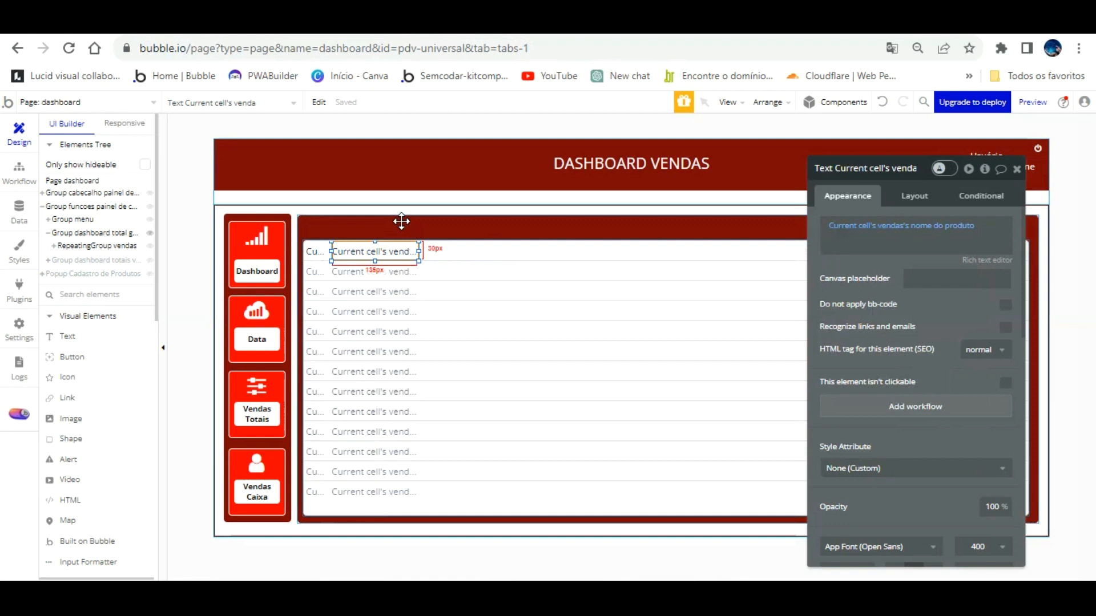
# Move a text copy into a third column showing codigo produto.
pyautogui.moveTo(402, 221); pyautogui.dragTo(443, 240)
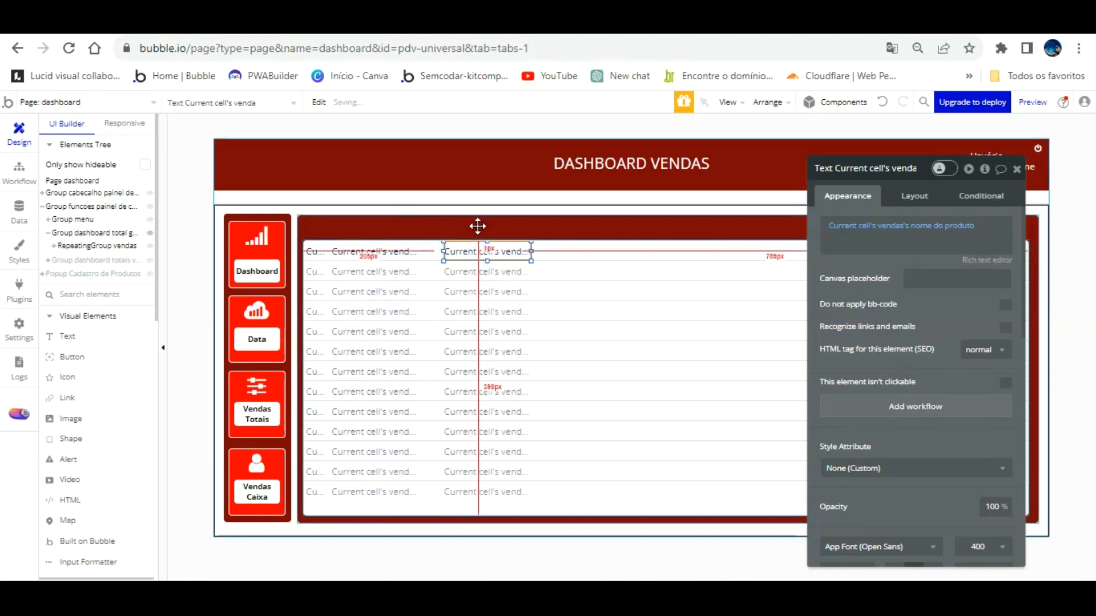
pyautogui.click(964, 226)
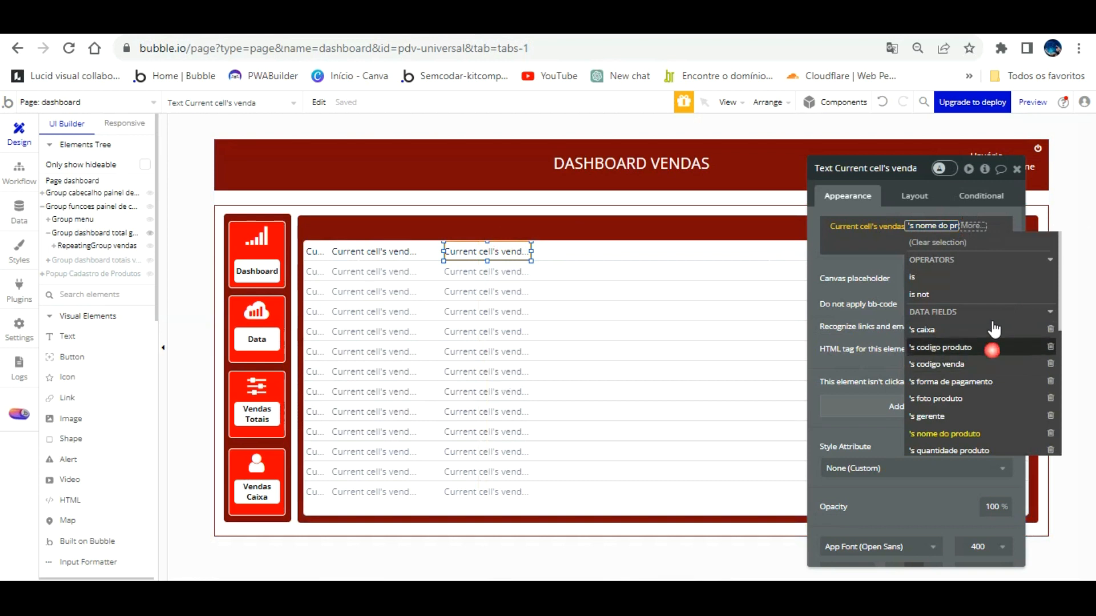
pyautogui.click(994, 347)
pyautogui.click(817, 258)
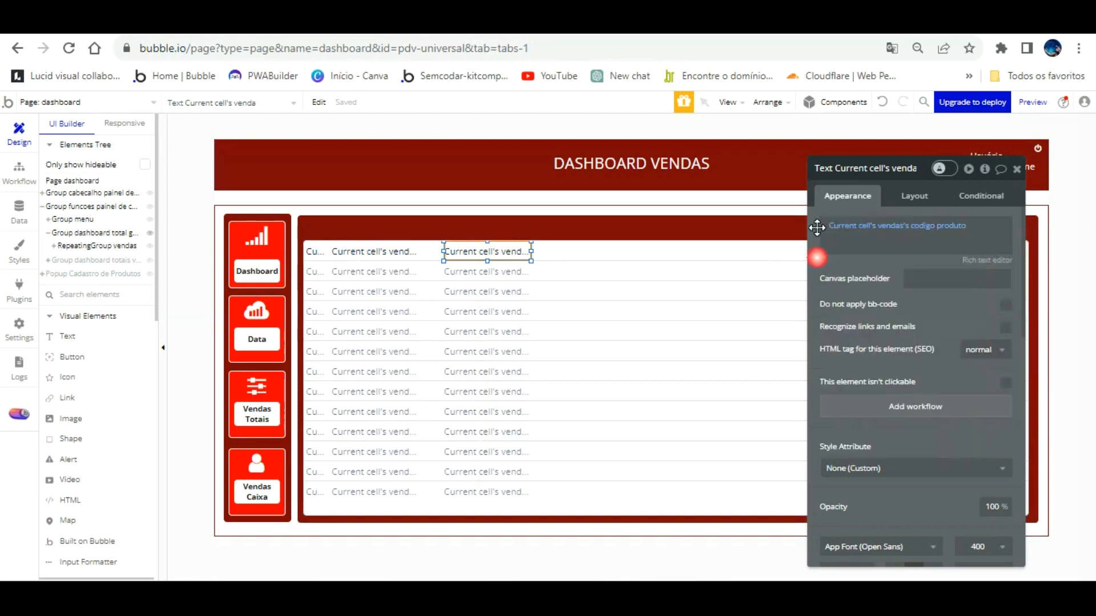
# Nudge nome do produto right and codigo produto left into the second column.
pyautogui.click(398, 251)
pyautogui.press('Right')
pyautogui.press('Right')
pyautogui.press('Right')
pyautogui.press('Right')
pyautogui.press('Right')
pyautogui.press('Right')
pyautogui.press('Right')
pyautogui.press('Right')
pyautogui.press('Right')
pyautogui.press('Right')
pyautogui.press('Right')
pyautogui.press('Right')
pyautogui.press('Right')
pyautogui.press('Right')
pyautogui.press('Right')
pyautogui.press('Right')
pyautogui.press('Right')
pyautogui.press('Right')
pyautogui.press('Right')
pyautogui.press('Right')
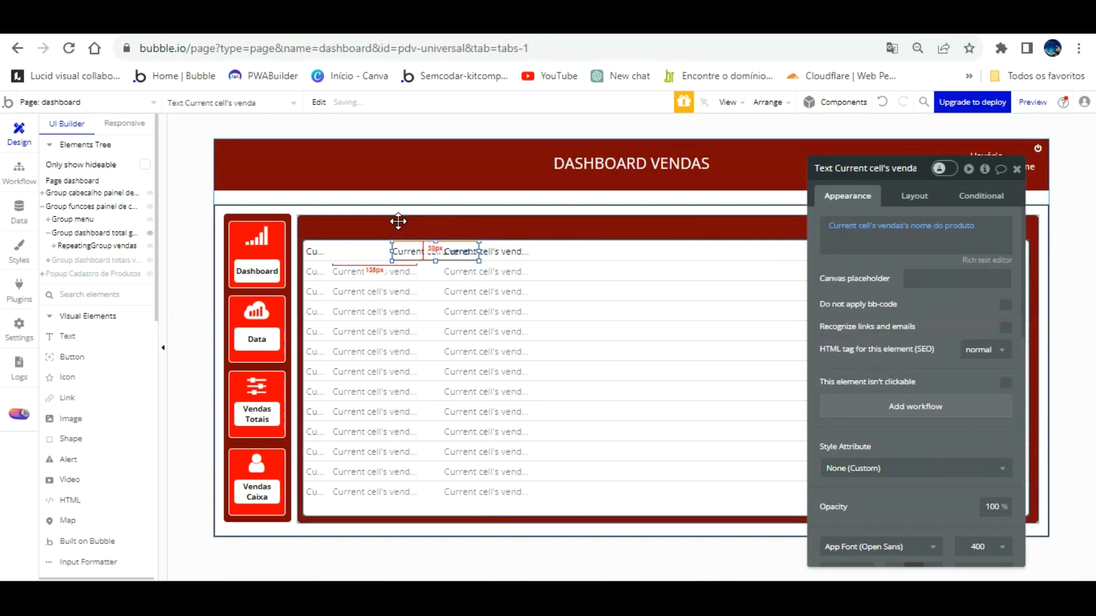
pyautogui.press('Right')
pyautogui.press('Right')
pyautogui.press('Right')
pyautogui.press('Right')
pyautogui.press('Right')
pyautogui.press('Right')
pyautogui.press('Right')
pyautogui.press('Right')
pyautogui.press('Right')
pyautogui.press('Right')
pyautogui.press('Right')
pyautogui.press('Right')
pyautogui.press('Right')
pyautogui.press('Right')
pyautogui.press('Right')
pyautogui.press('Right')
pyautogui.press('Right')
pyautogui.press('Right')
pyautogui.press('Right')
pyautogui.press('Right')
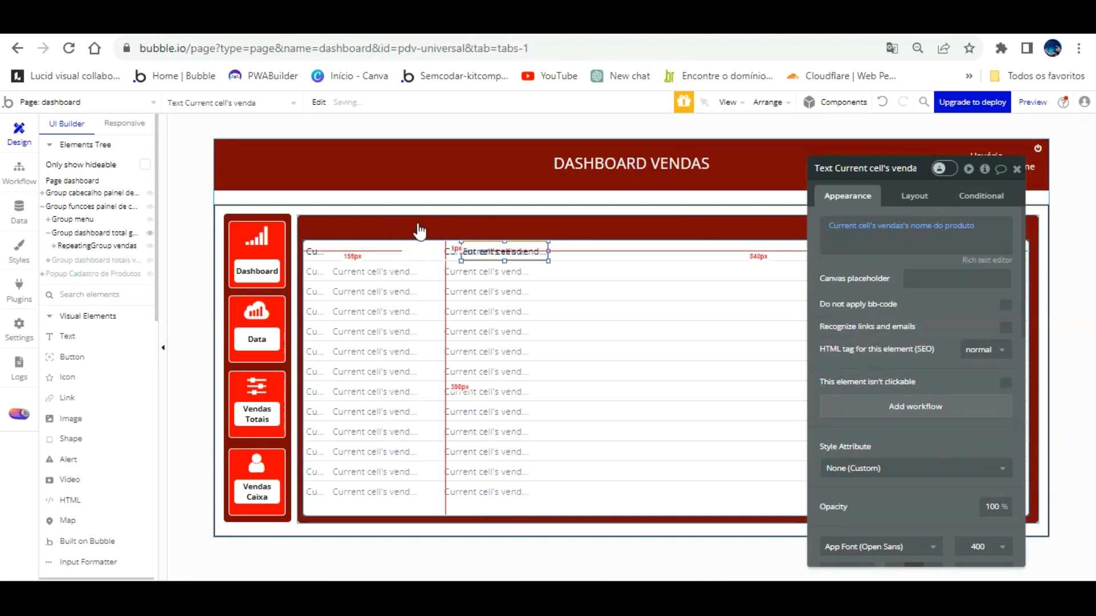
pyautogui.click(472, 250)
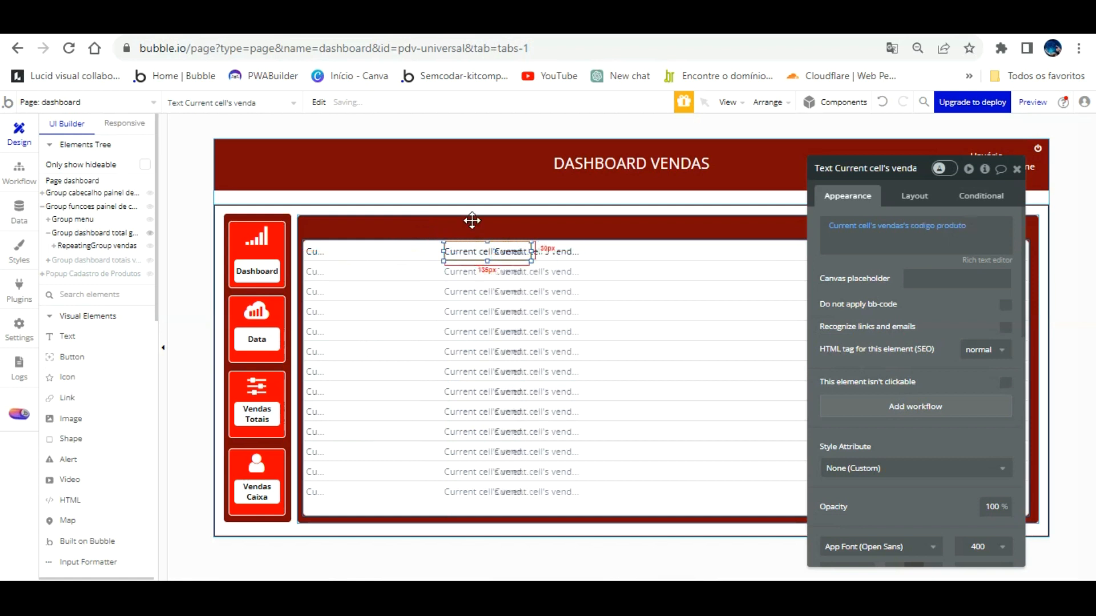
pyautogui.press('Left')
pyautogui.press('Left')
pyautogui.press('Left')
pyautogui.press('Left')
pyautogui.press('Left')
pyautogui.press('Left')
pyautogui.press('Left')
pyautogui.press('Left')
pyautogui.press('Left')
pyautogui.press('Left')
pyautogui.press('Left')
pyautogui.press('Left')
pyautogui.press('Left')
pyautogui.press('Left')
pyautogui.press('Left')
pyautogui.press('Left')
pyautogui.press('Left')
pyautogui.press('Left')
pyautogui.press('Left')
pyautogui.press('Left')
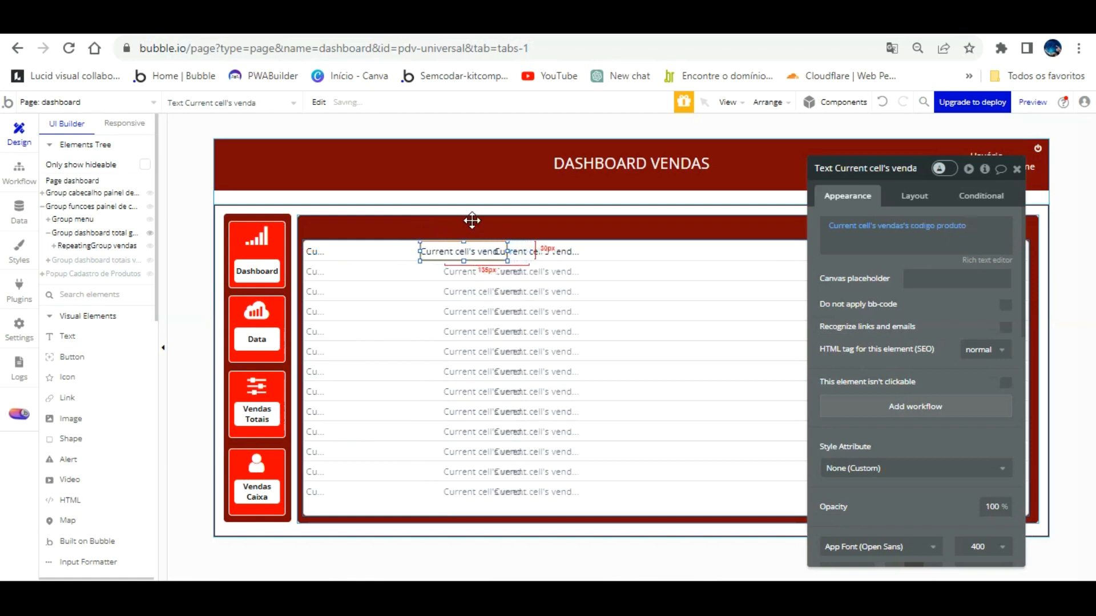
pyautogui.press('Left')
pyautogui.press('Left')
pyautogui.press('Left')
pyautogui.press('Left')
pyautogui.press('Left')
pyautogui.press('Left')
pyautogui.press('Left')
pyautogui.press('Left')
pyautogui.press('Left')
pyautogui.press('Left')
pyautogui.press('Left')
pyautogui.press('Left')
pyautogui.press('Left')
pyautogui.press('Left')
pyautogui.press('Left')
pyautogui.press('Left')
pyautogui.press('Left')
pyautogui.press('Left')
pyautogui.press('Left')
pyautogui.press('Left')
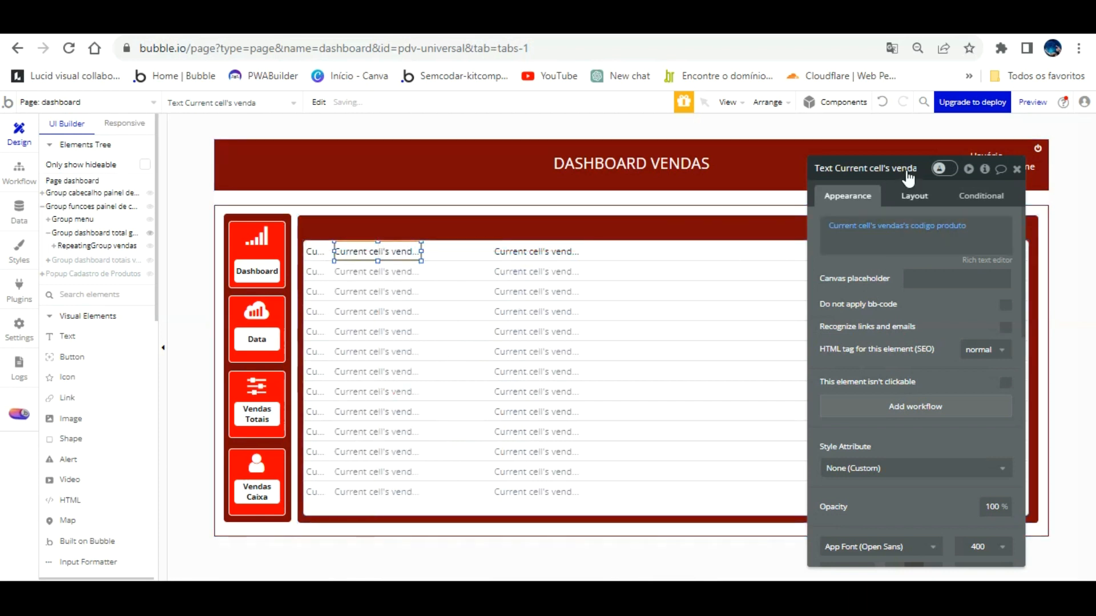
# Set the code text width to 100 and the name text to 150, placed right after the code.
pyautogui.click(913, 195)
pyautogui.moveTo(844, 292); pyautogui.dragTo(823, 293)
pyautogui.write('100')
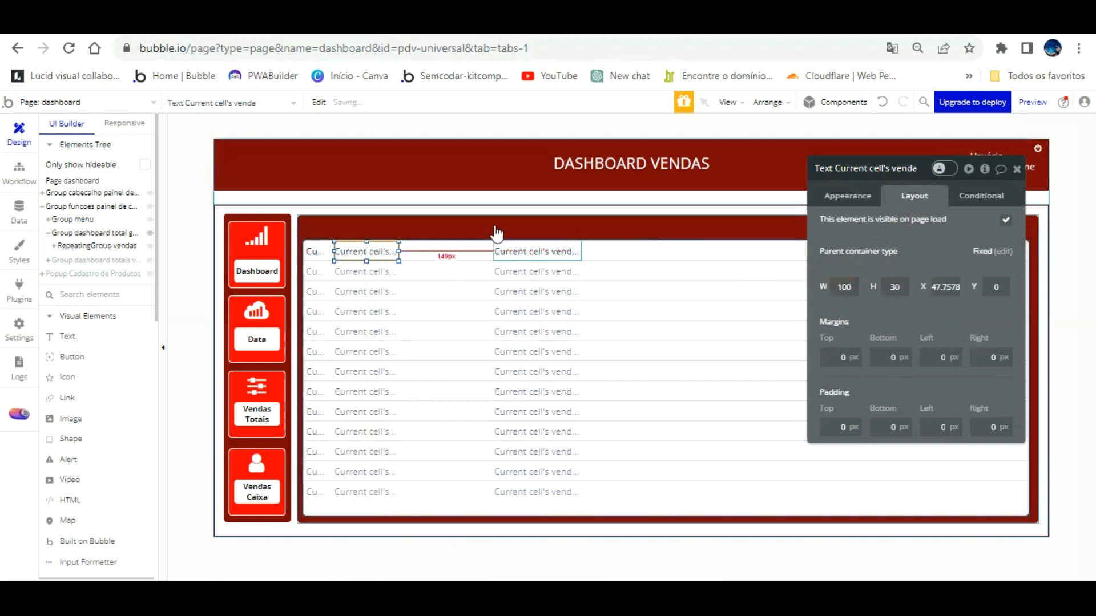
pyautogui.click(533, 249)
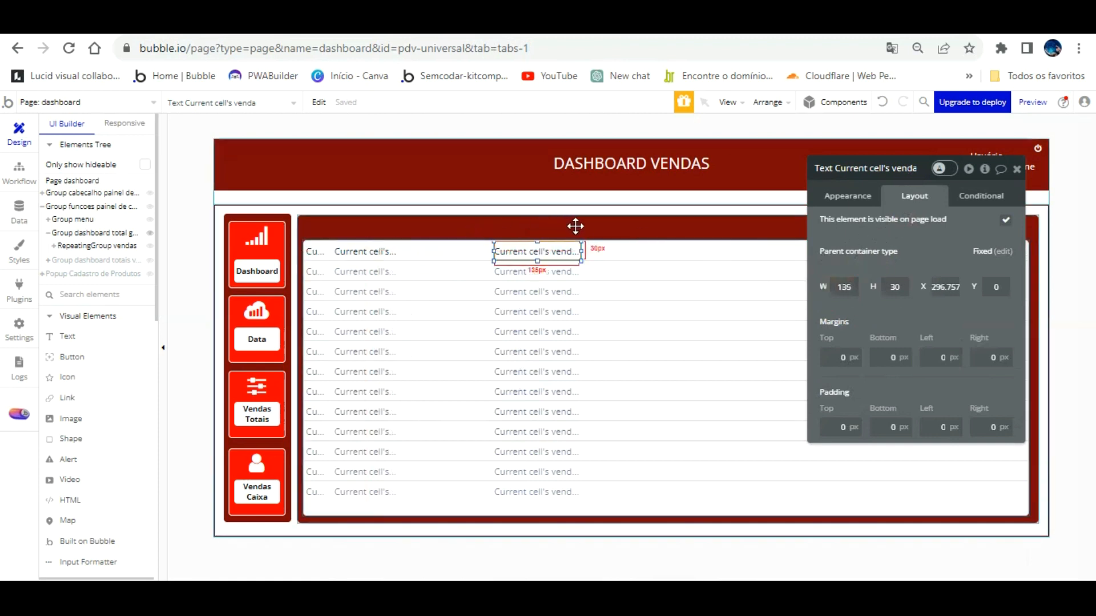
pyautogui.write('150')
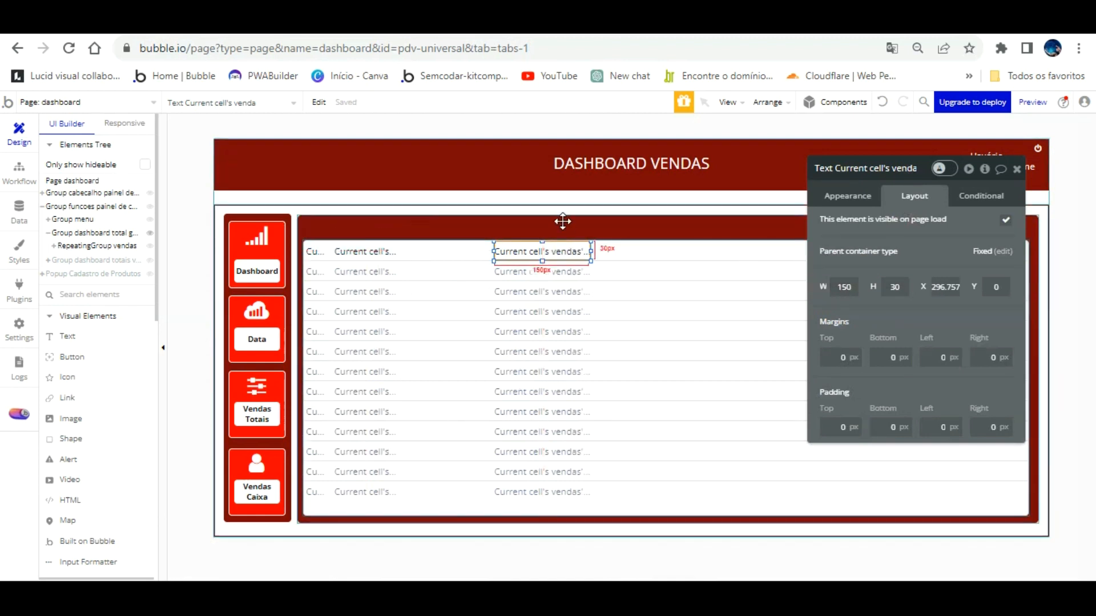
pyautogui.moveTo(551, 250); pyautogui.dragTo(504, 250)
pyautogui.press('Left')
pyautogui.press('Left')
pyautogui.press('Left')
pyautogui.press('Left')
pyautogui.press('Left')
pyautogui.press('Left')
pyautogui.press('Left')
pyautogui.press('Left')
pyautogui.press('Left')
pyautogui.press('Left')
pyautogui.press('Left')
pyautogui.press('Left')
pyautogui.press('Left')
pyautogui.press('Left')
pyautogui.press('Left')
pyautogui.press('Left')
pyautogui.press('Left')
pyautogui.press('Left')
pyautogui.press('Left')
pyautogui.press('Left')
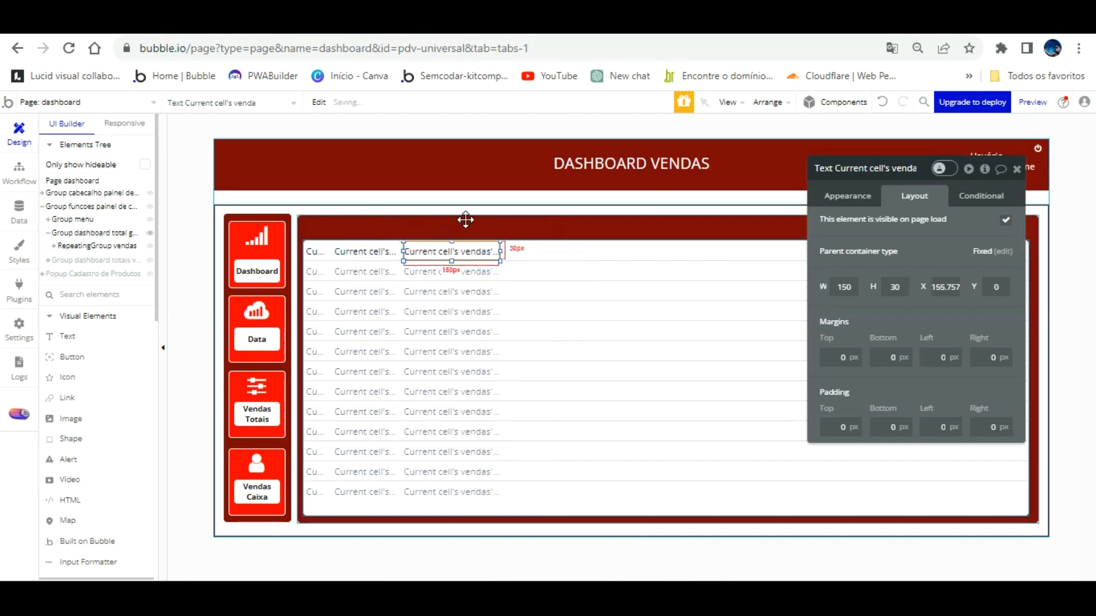
pyautogui.press('Right')
pyautogui.press('Right')
pyautogui.press('Right')
pyautogui.press('Right')
pyautogui.press('Right')
pyautogui.press('Right')
pyautogui.press('Right')
pyautogui.press('Right')
pyautogui.press('Right')
pyautogui.press('Right')
pyautogui.press('Right')
pyautogui.press('Right')
pyautogui.press('Right')
pyautogui.press('Right')
pyautogui.press('Right')
pyautogui.press('Right')
pyautogui.press('Right')
pyautogui.press('Right')
pyautogui.press('Right')
pyautogui.press('Right')
pyautogui.press('Right')
pyautogui.press('Right')
pyautogui.press('Right')
pyautogui.press('Right')
pyautogui.press('Right')
pyautogui.press('Right')
pyautogui.press('Right')
pyautogui.press('Right')
pyautogui.press('Right')
pyautogui.press('Right')
pyautogui.press('Right')
pyautogui.press('Right')
pyautogui.press('Right')
pyautogui.press('Right')
pyautogui.press('Right')
pyautogui.press('Right')
pyautogui.press('Right')
pyautogui.press('Right')
pyautogui.press('Right')
pyautogui.press('Right')
pyautogui.press('Right')
pyautogui.press('Right')
pyautogui.press('Right')
pyautogui.press('Right')
pyautogui.press('Right')
pyautogui.press('Right')
pyautogui.press('Right')
pyautogui.press('Right')
pyautogui.press('Right')
pyautogui.press('Right')
pyautogui.press('Left')
pyautogui.press('Left')
pyautogui.press('Left')
pyautogui.press('Left')
pyautogui.press('Left')
pyautogui.press('Left')
pyautogui.press('Left')
pyautogui.press('Left')
# Make a text show quantidade produto and narrow that quantity column.
pyautogui.click(858, 197)
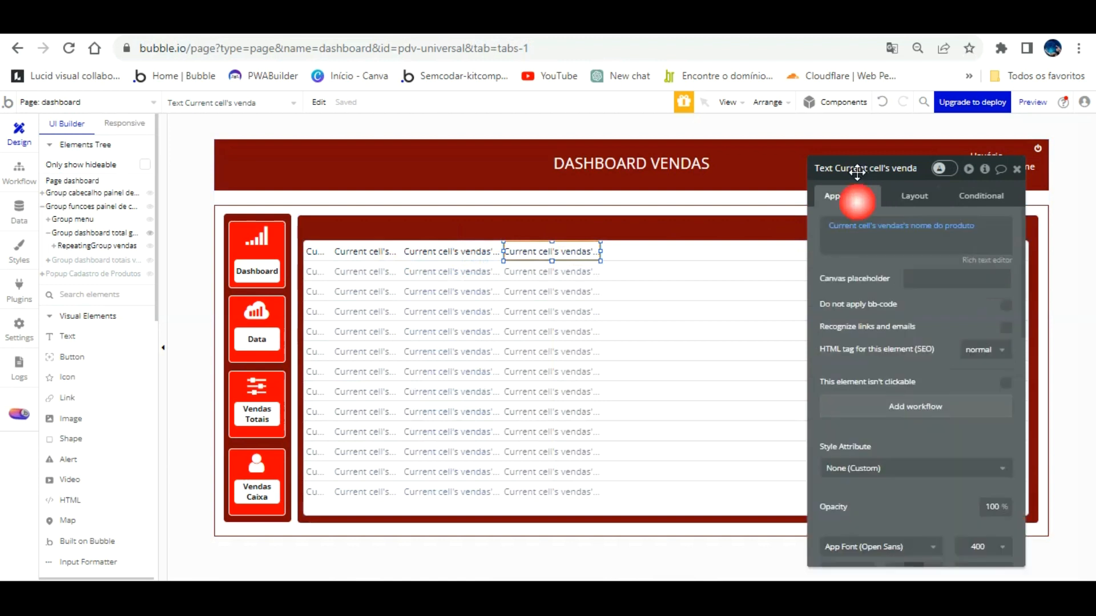
pyautogui.click(949, 226)
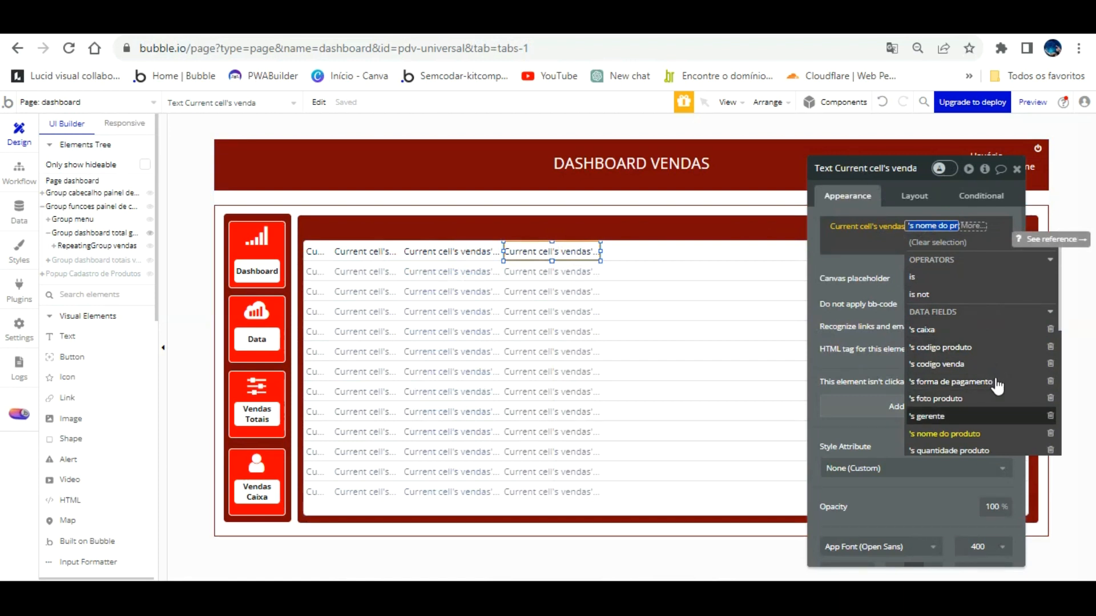
pyautogui.scroll(-2, 997, 387)
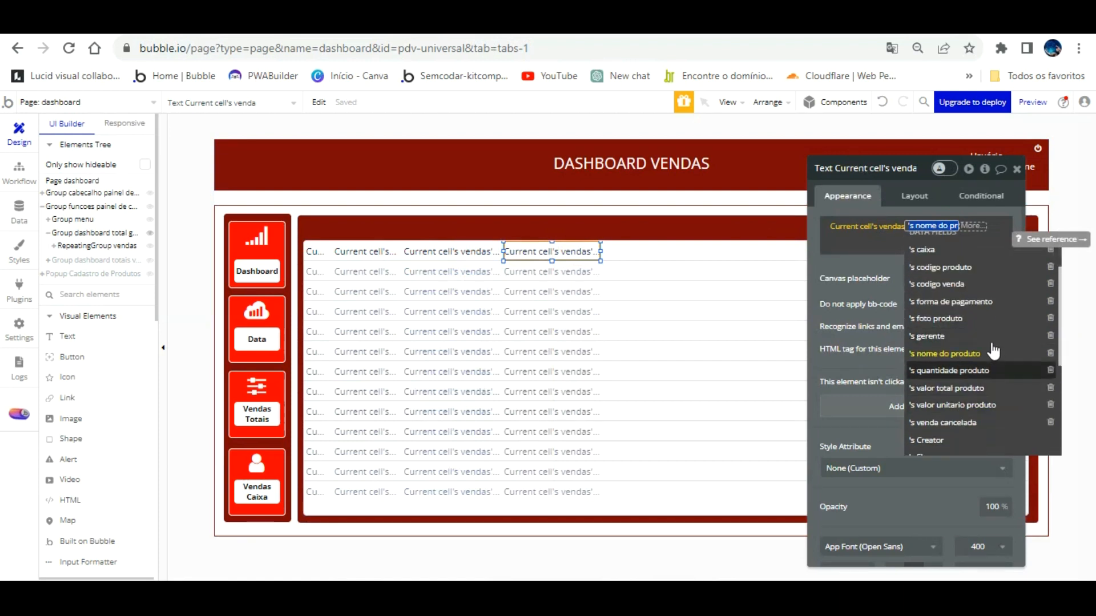
pyautogui.click(993, 370)
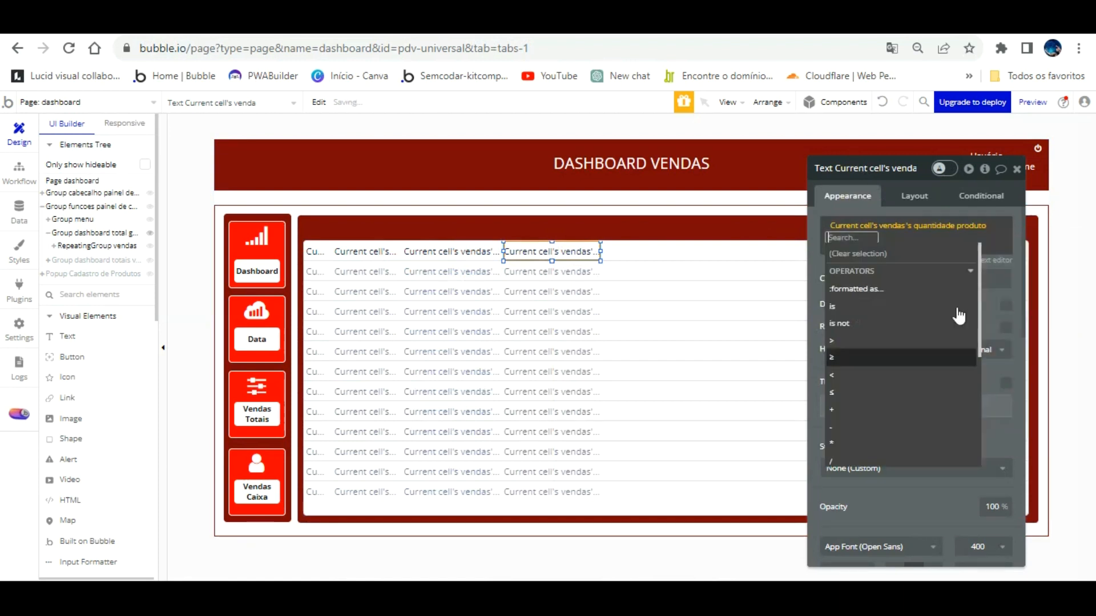
pyautogui.click(813, 230)
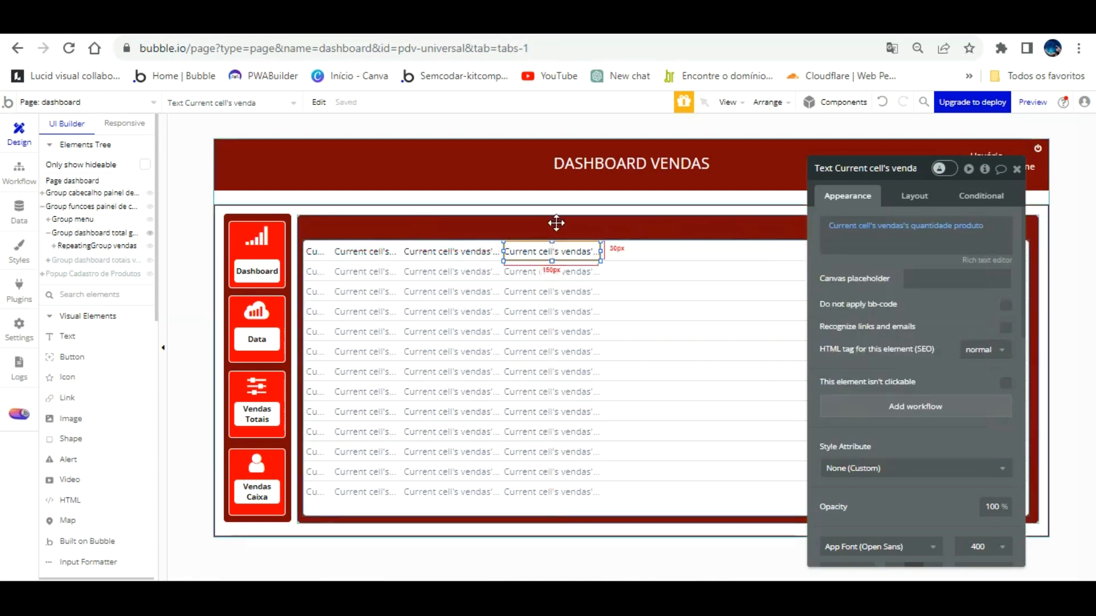
pyautogui.moveTo(601, 223); pyautogui.dragTo(572, 221)
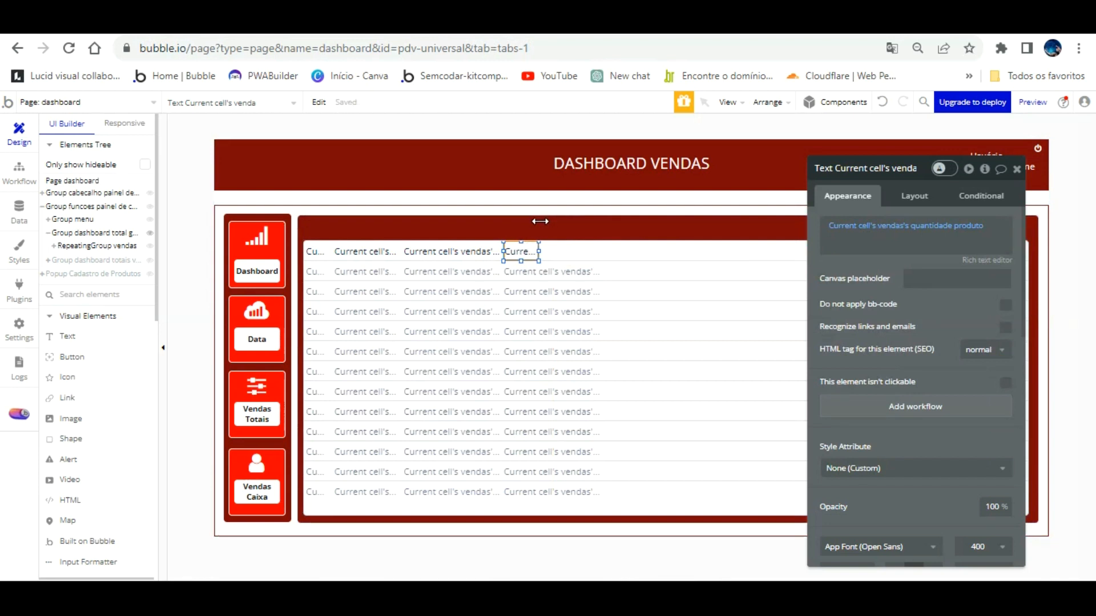
pyautogui.moveTo(540, 221); pyautogui.dragTo(540, 222)
# Place the product-name copy after quantity, showing valor unitario produto converted to a number.
pyautogui.click(463, 224)
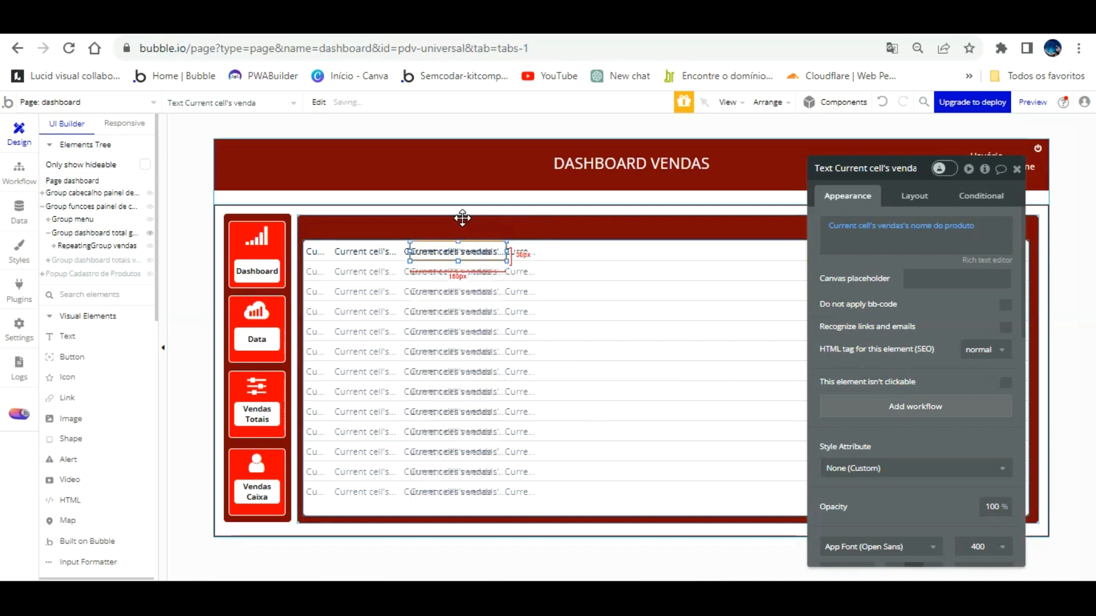
pyautogui.moveTo(462, 218); pyautogui.dragTo(514, 235)
pyautogui.click(952, 226)
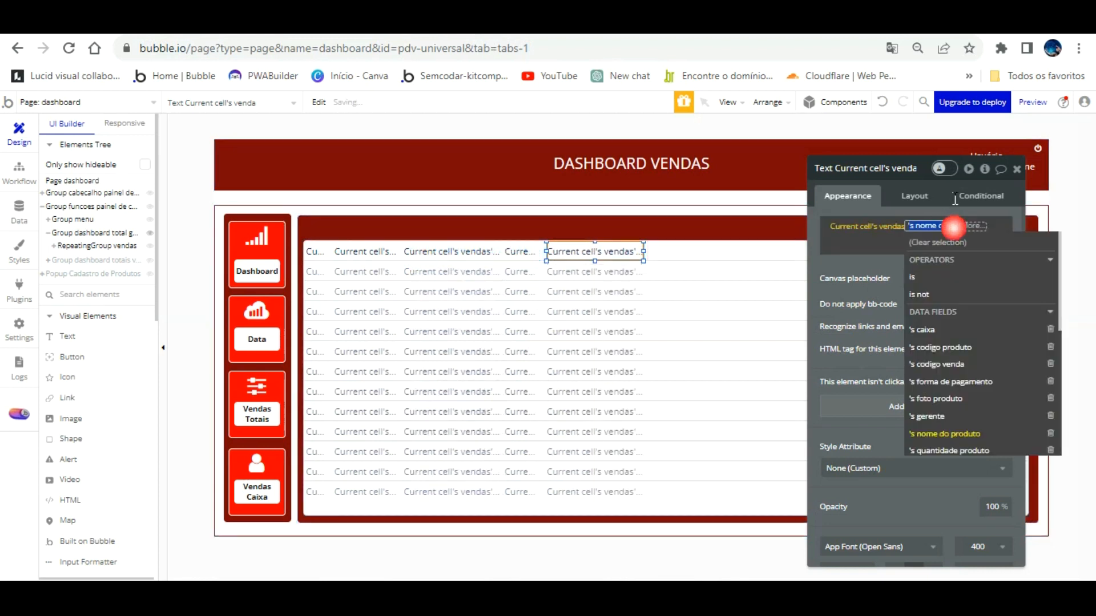
pyautogui.scroll(-3, 1021, 386)
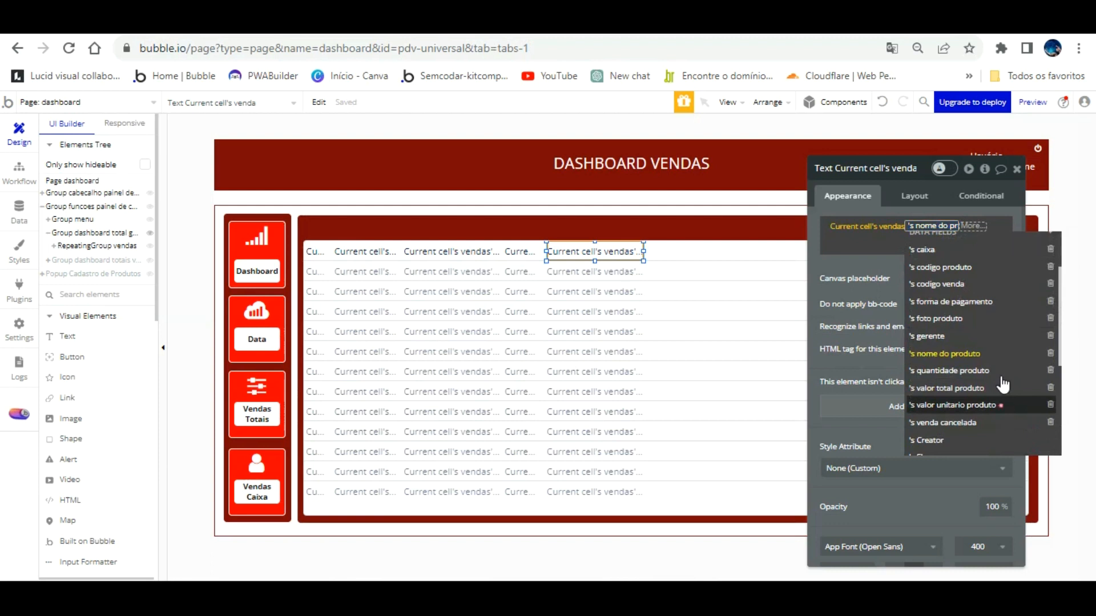
pyautogui.click(970, 405)
pyautogui.scroll(-3, 902, 347)
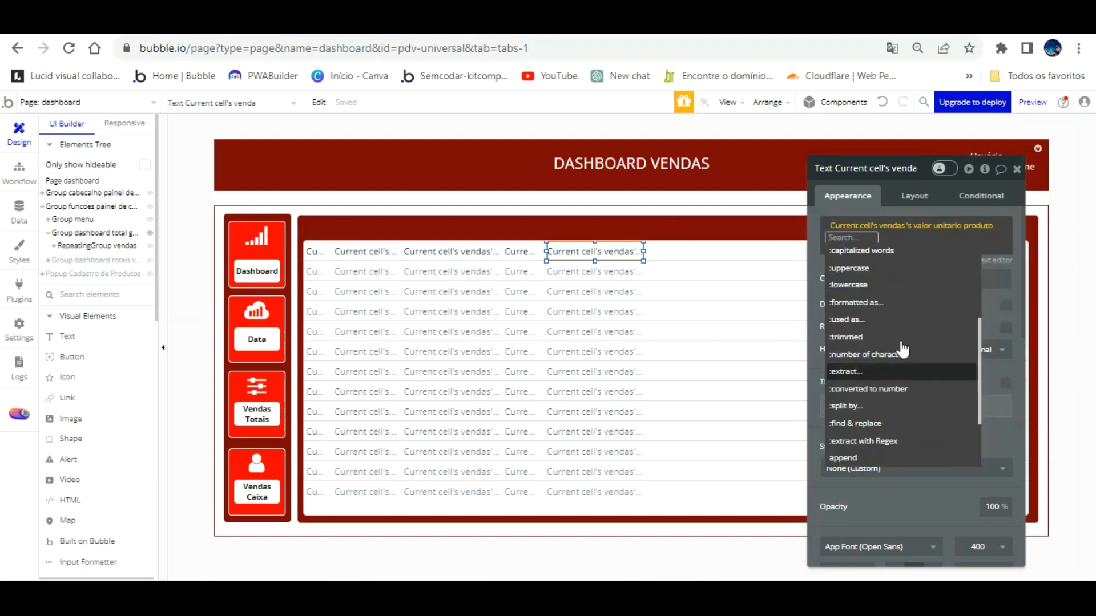
pyautogui.click(899, 393)
# Format the unit value as Currency with 2 decimals, comma decimal and dot thousand separators.
pyautogui.click(970, 289)
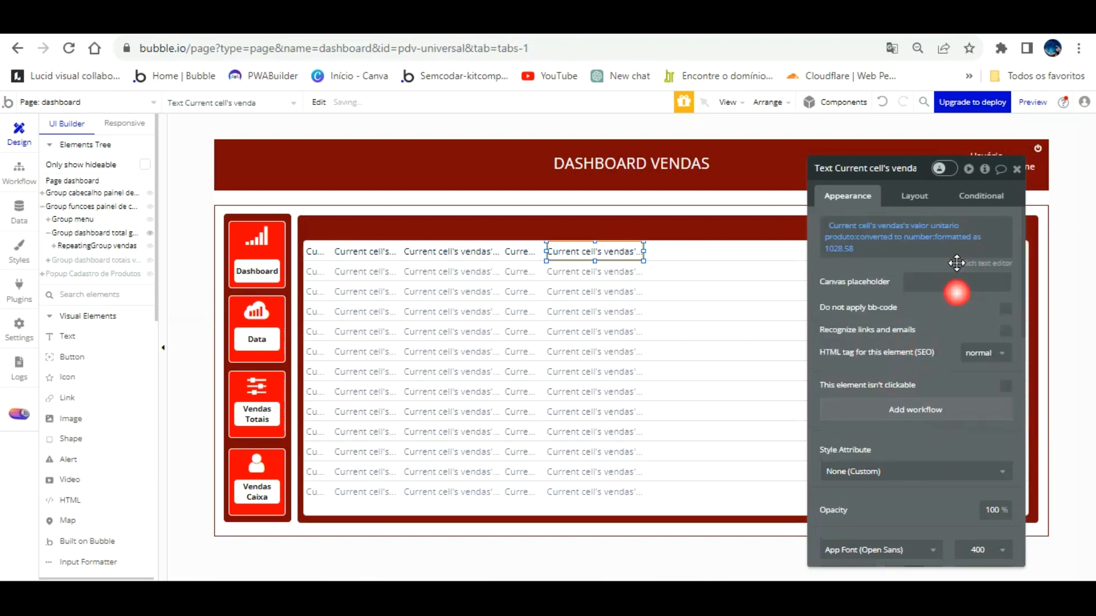
pyautogui.click(716, 200)
pyautogui.click(713, 238)
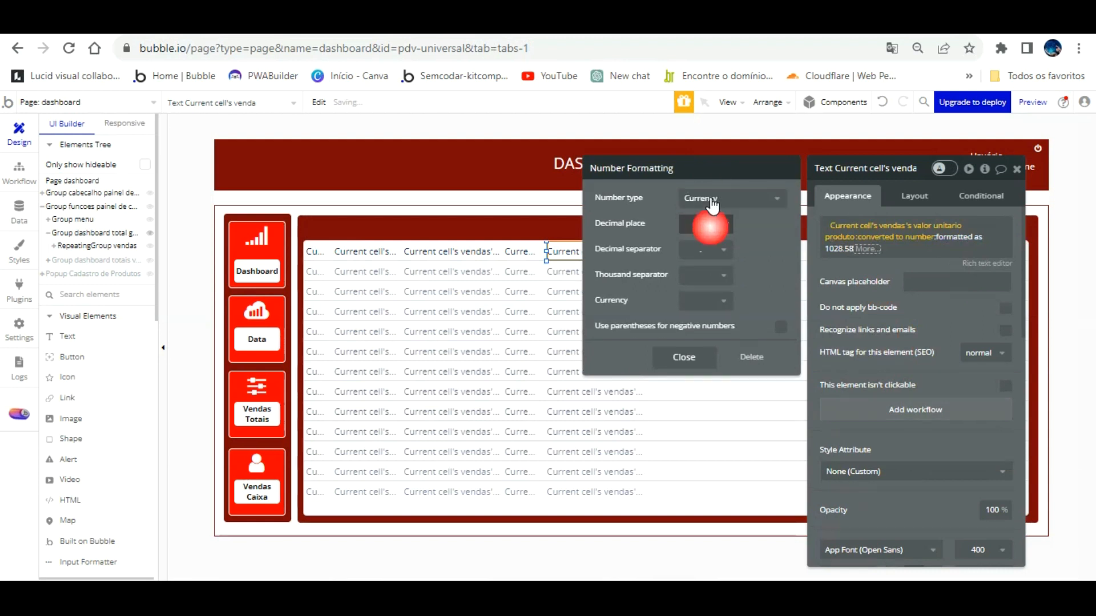
pyautogui.click(708, 222)
pyautogui.click(706, 277)
pyautogui.click(706, 249)
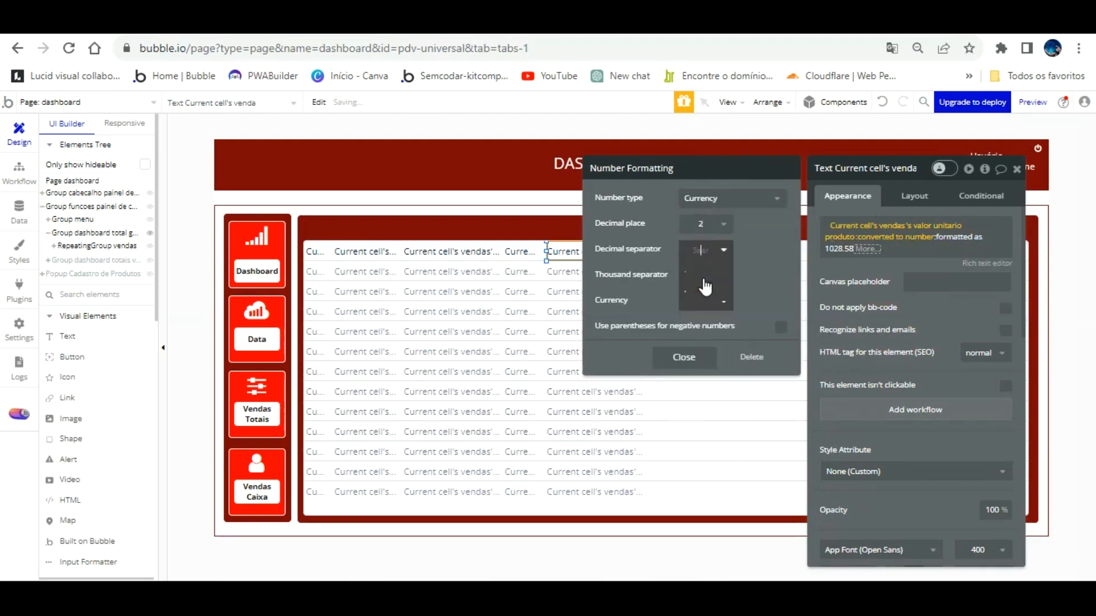
pyautogui.click(704, 264)
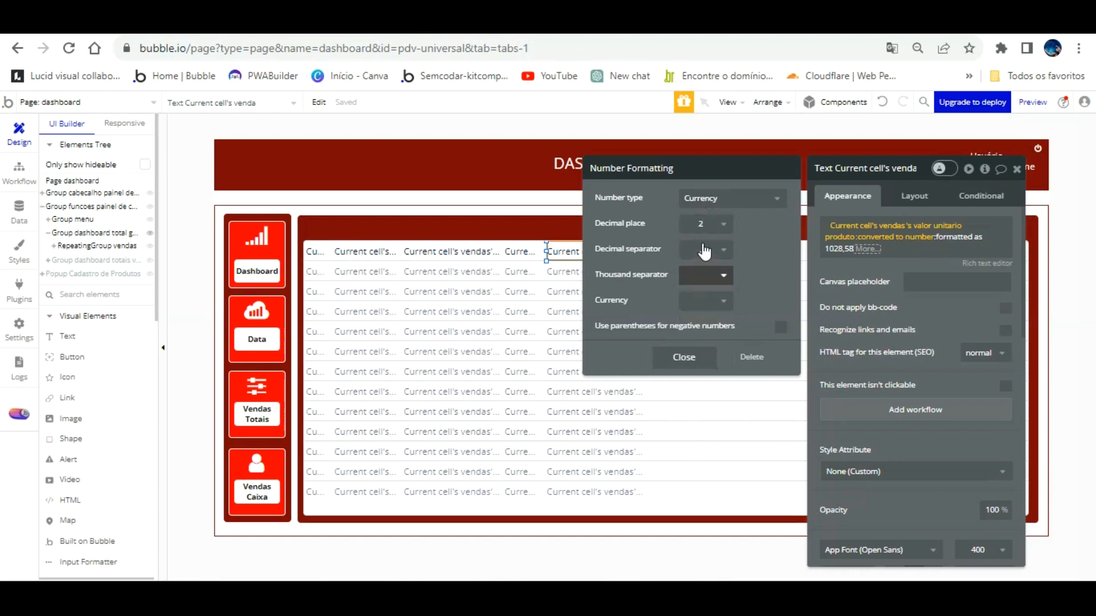
pyautogui.click(706, 273)
pyautogui.click(707, 284)
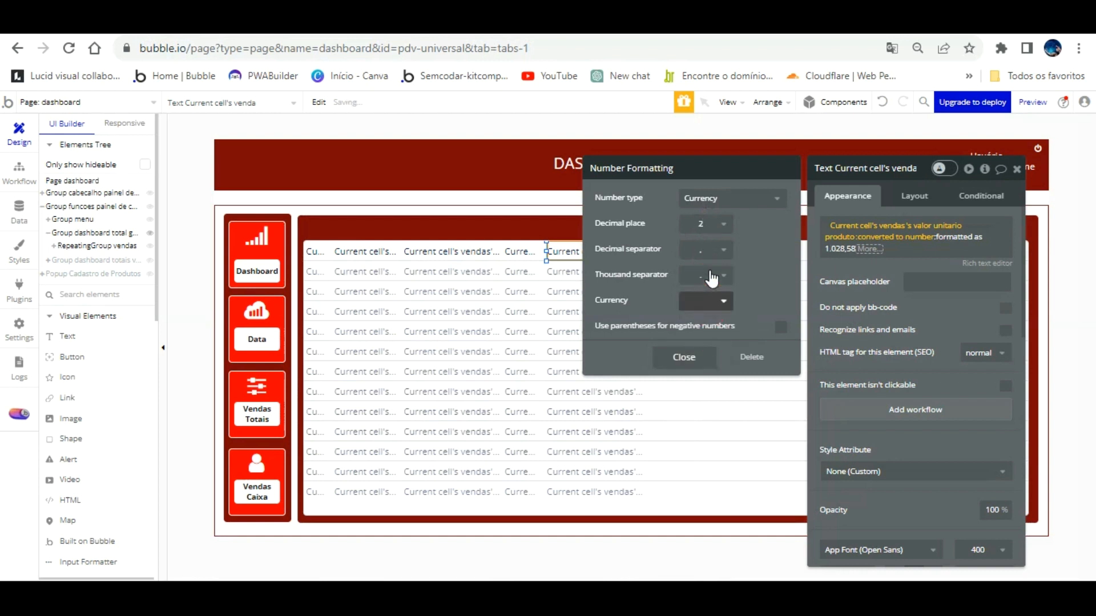
# Set the currency symbol to R$, close formatting and reload the app preview.
pyautogui.write('R$')
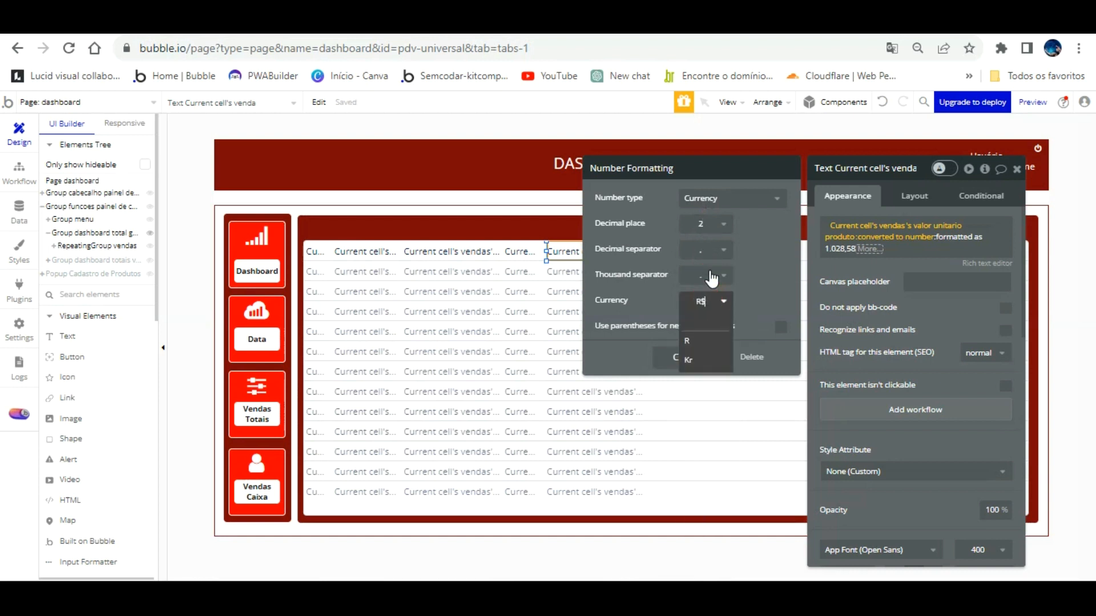
pyautogui.click(748, 252)
pyautogui.click(766, 254)
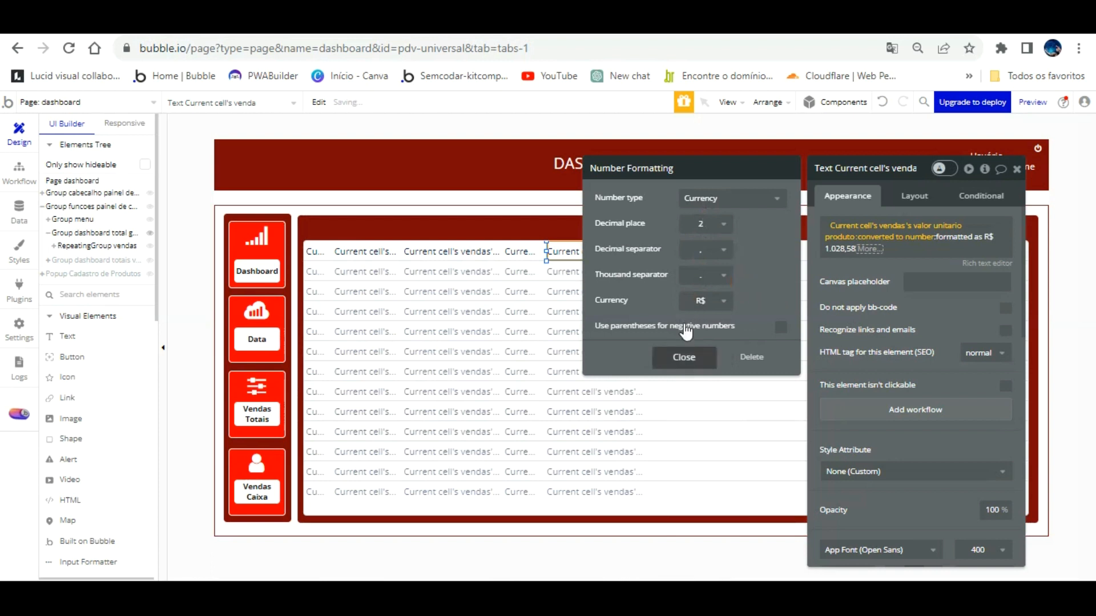
pyautogui.click(685, 354)
pyautogui.click(837, 263)
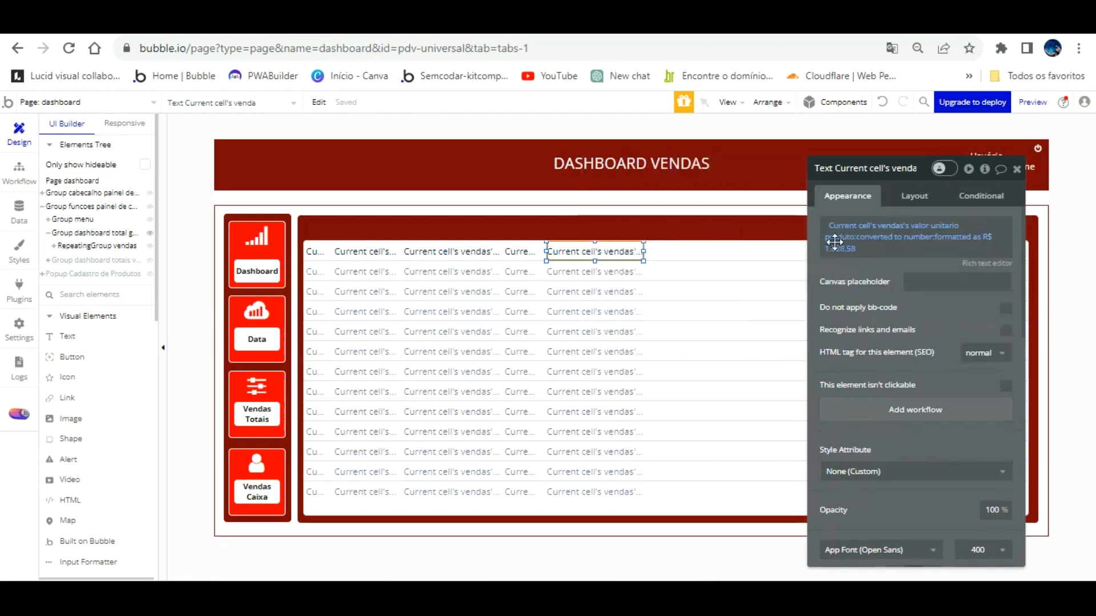
pyautogui.click(380, 20)
pyautogui.click(394, 108)
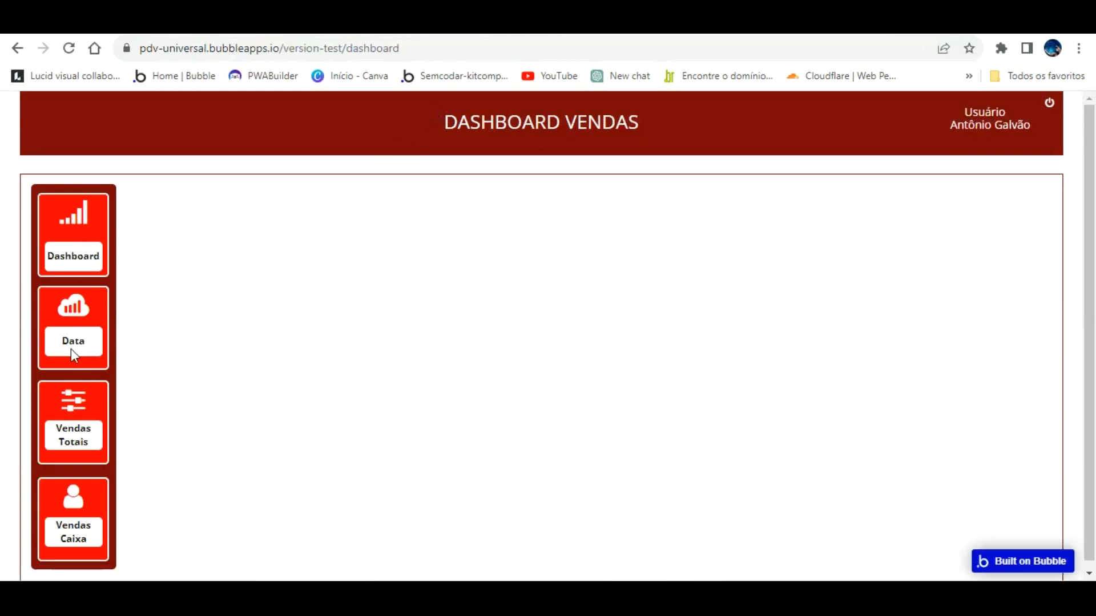
# Open Vendas Totais in the preview, then return to the dashboard page editor.
pyautogui.click(73, 401)
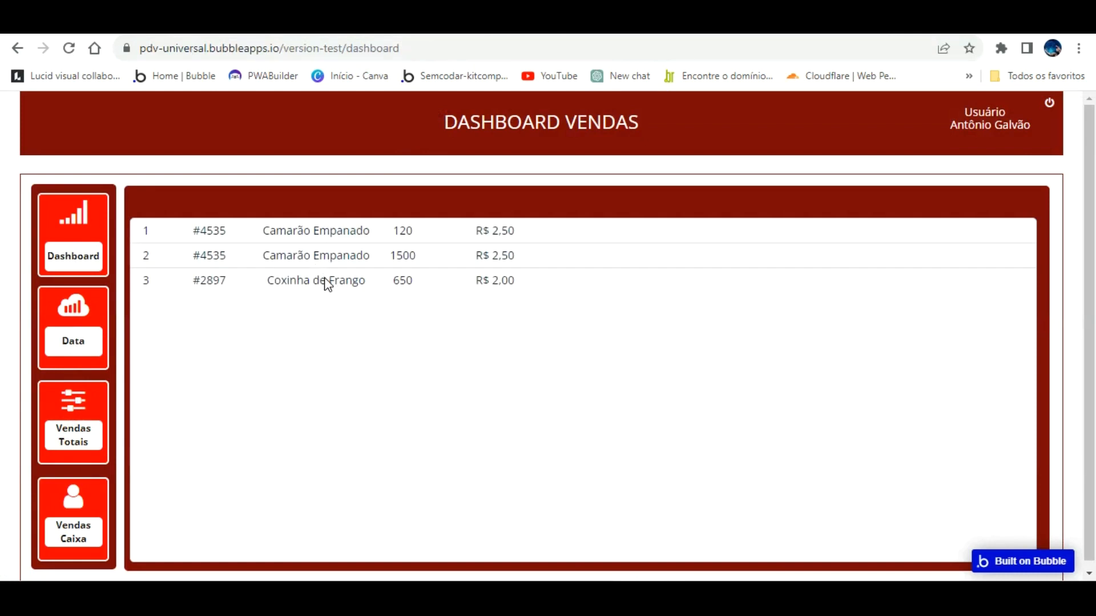
pyautogui.click(270, 23)
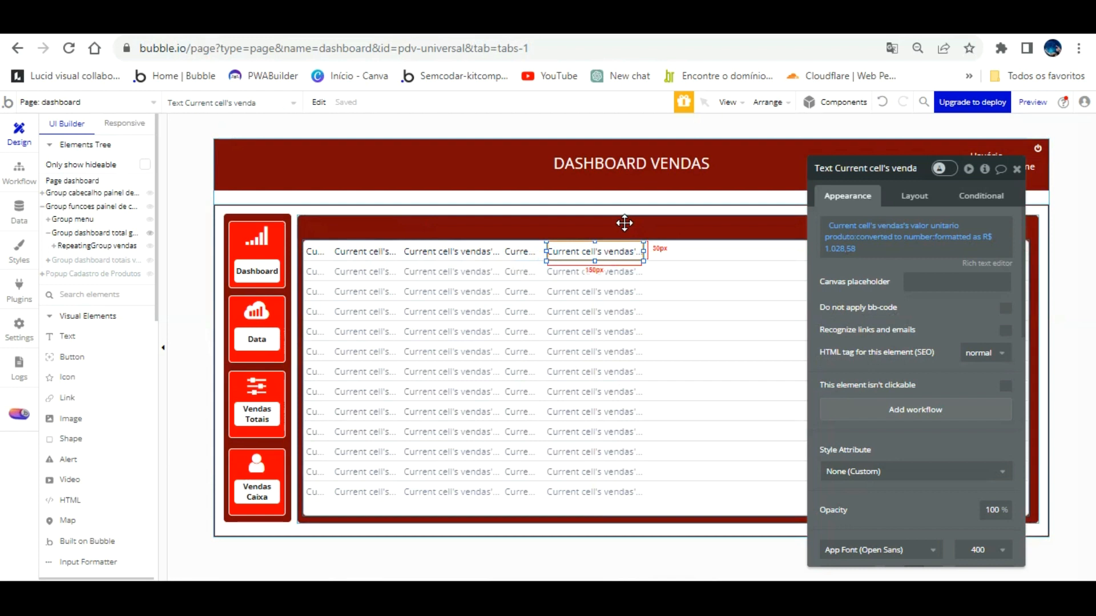
# Duplicate the unit price text and move the copy right into its own column.
pyautogui.press('Up')
pyautogui.press('Up')
pyautogui.press('Up')
pyautogui.press('Up')
pyautogui.press('Up')
pyautogui.press('Up')
pyautogui.press('Up')
pyautogui.press('Up')
pyautogui.press('Up')
pyautogui.press('Up')
pyautogui.press('Right')
pyautogui.press('Right')
pyautogui.press('Right')
pyautogui.press('Right')
pyautogui.press('Right')
pyautogui.press('Right')
pyautogui.press('Right')
pyautogui.press('Right')
pyautogui.press('Right')
pyautogui.press('Right')
pyautogui.press('Right')
pyautogui.press('Right')
pyautogui.press('Right')
pyautogui.press('Right')
pyautogui.press('Right')
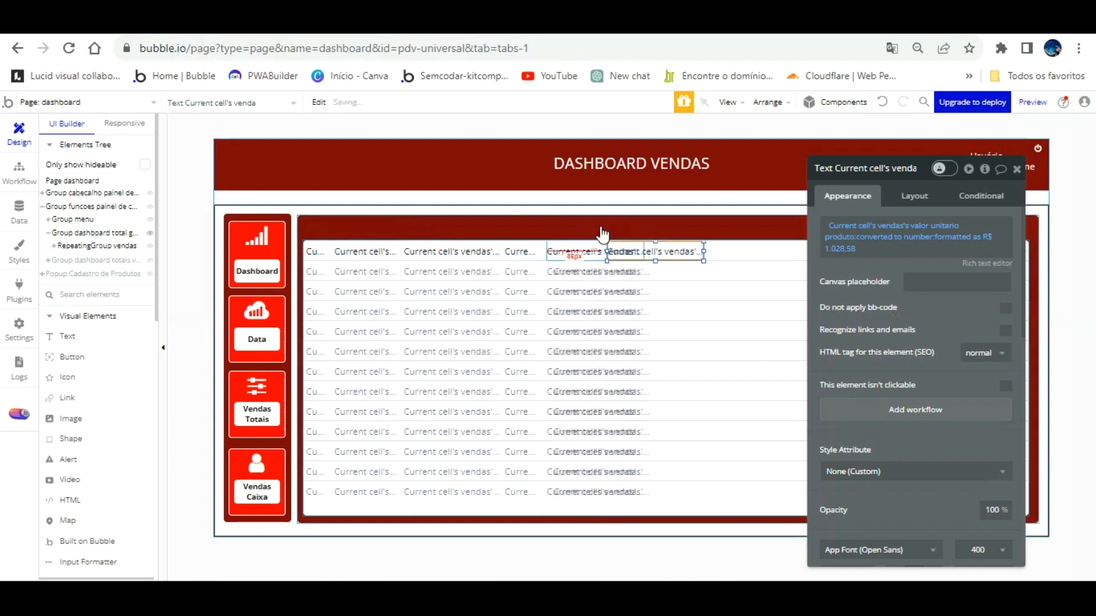
pyautogui.press('Right')
pyautogui.press('Right')
pyautogui.press('Right')
pyautogui.press('Right')
pyautogui.press('Right')
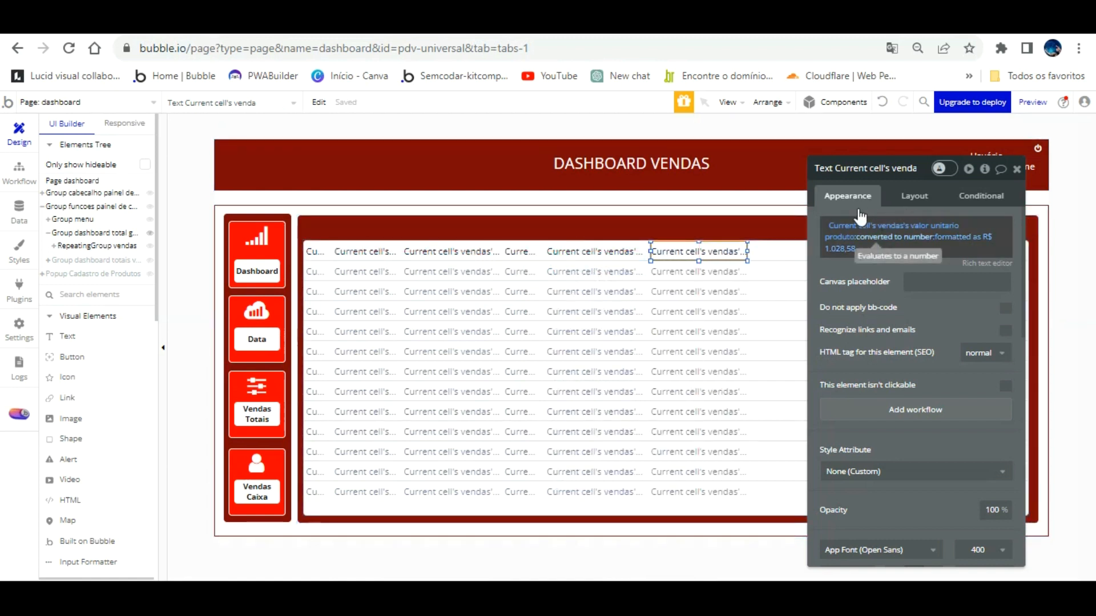
# Change the copy's expression to show each sale's valor total produto.
pyautogui.click(850, 226)
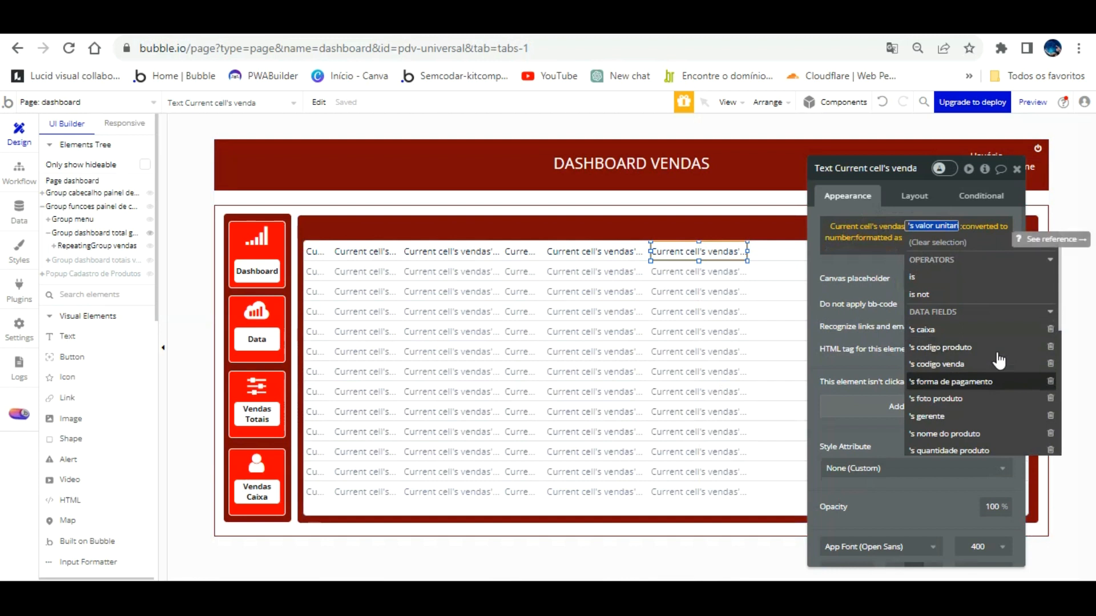
pyautogui.click(885, 223)
pyautogui.rightClick(885, 222)
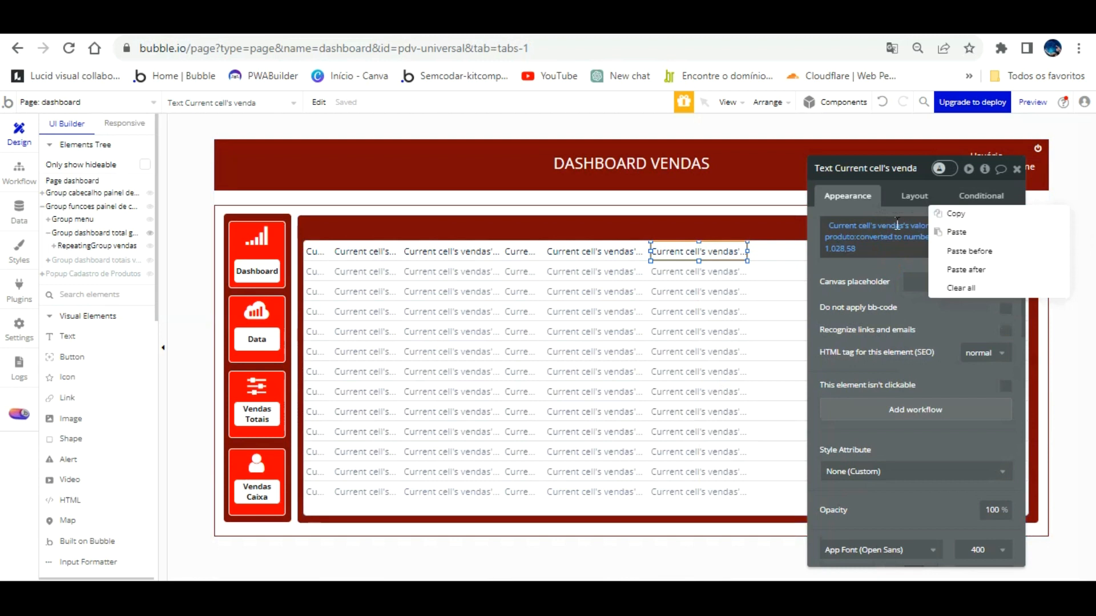
pyautogui.click(858, 224)
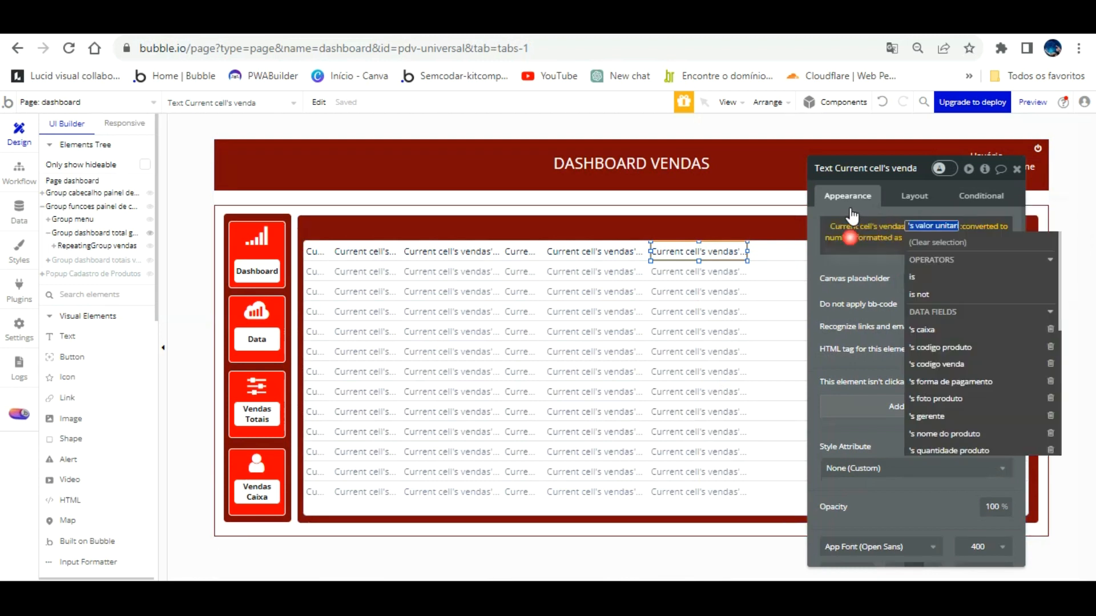
pyautogui.scroll(-3, 1001, 362)
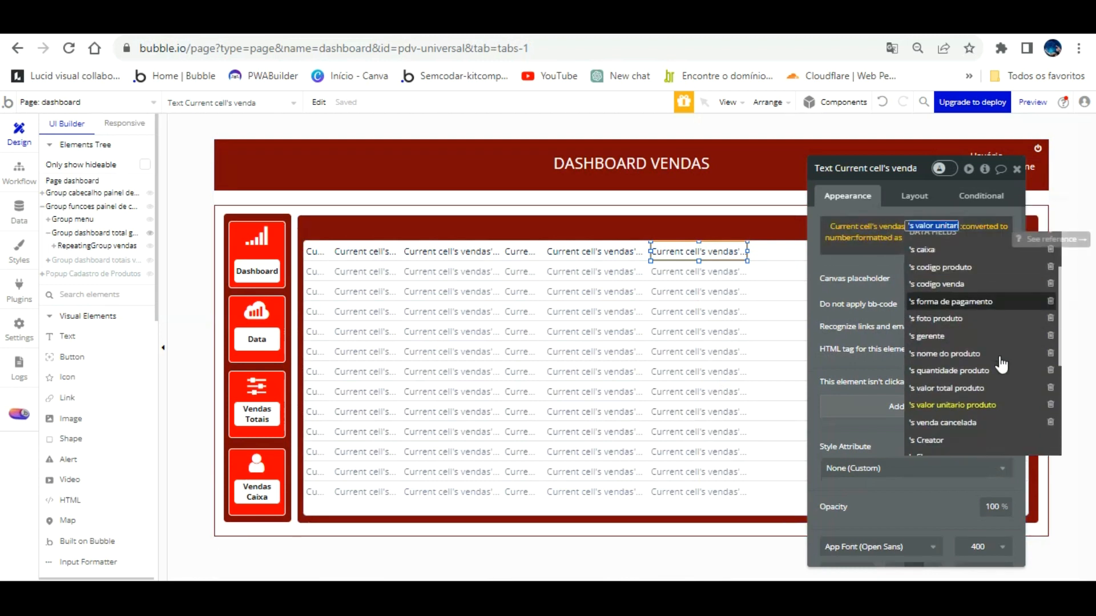
pyautogui.click(984, 386)
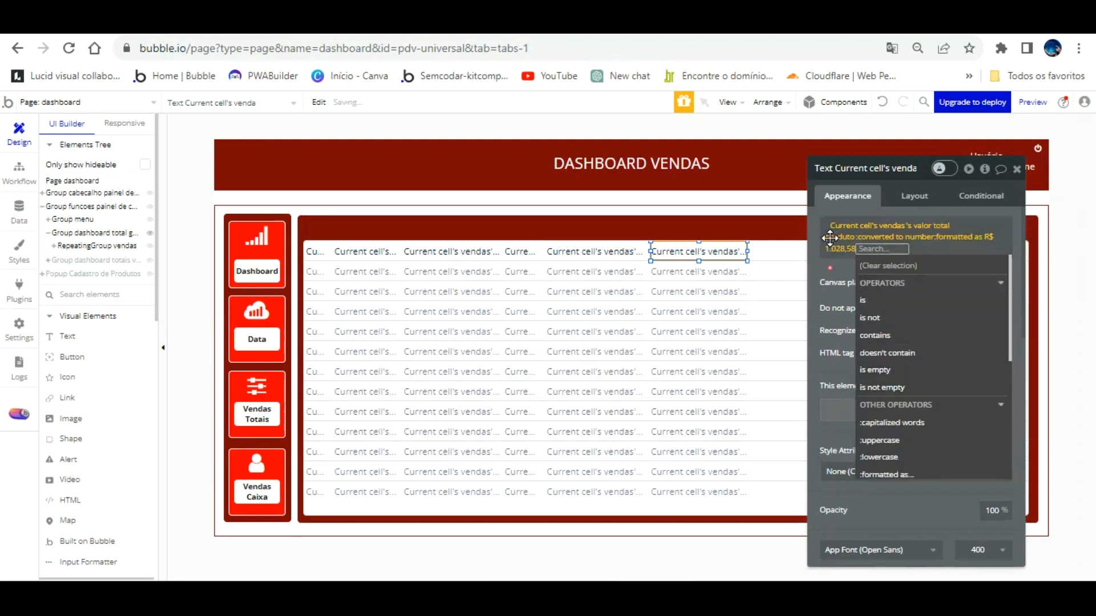
pyautogui.click(361, 22)
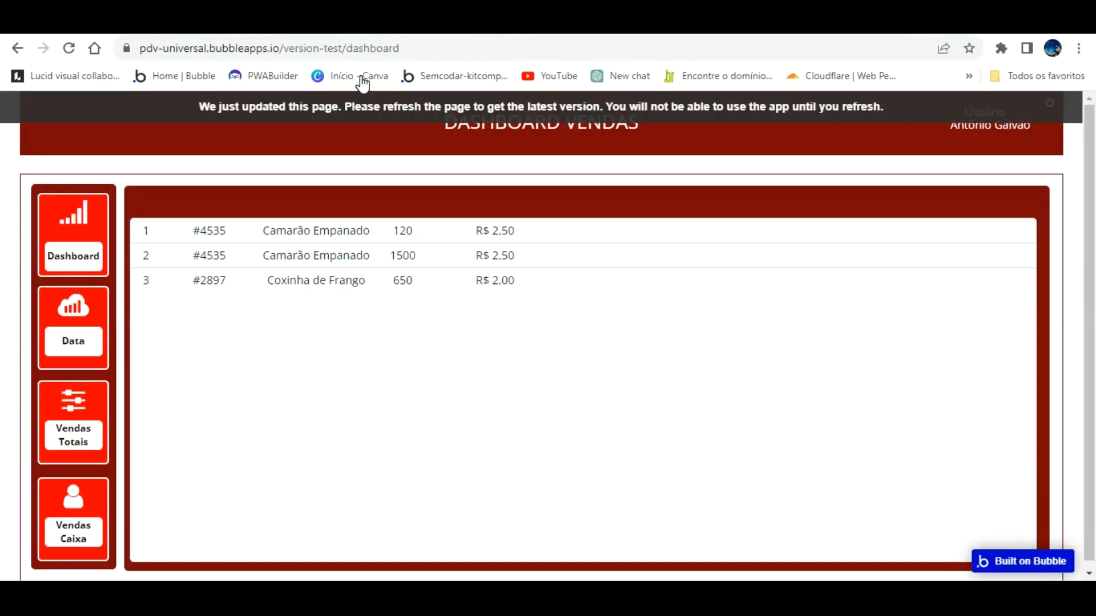
# Reload the dashboard preview with F5 to show the new total column.
pyautogui.press('F5')
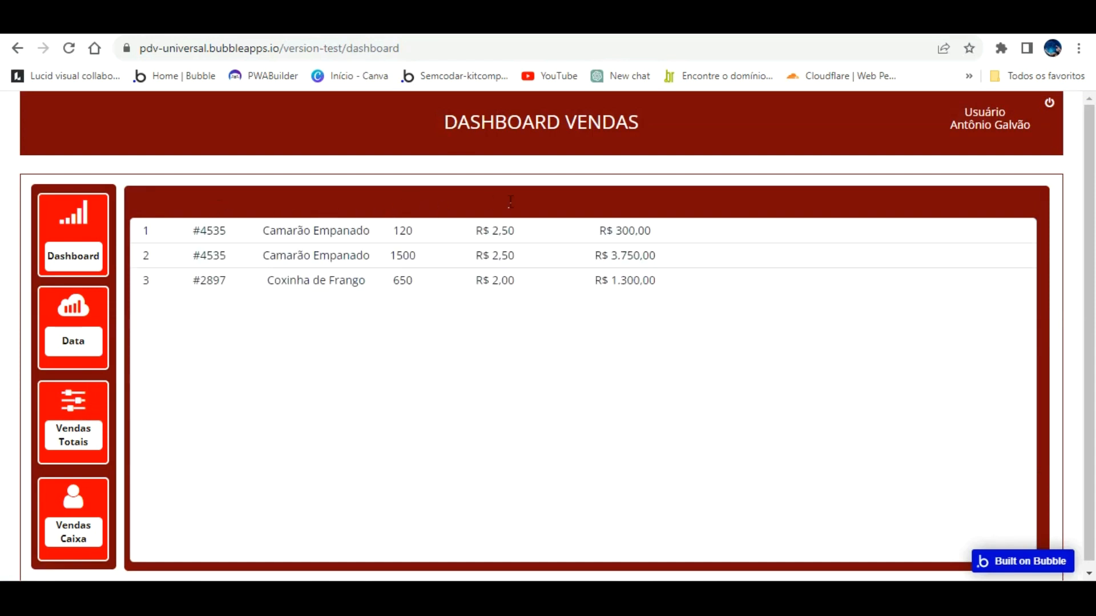
# Set the unit price and total texts to 100 px width and nudge the total column left.
pyautogui.hotkey('ctrl', 'Tab')
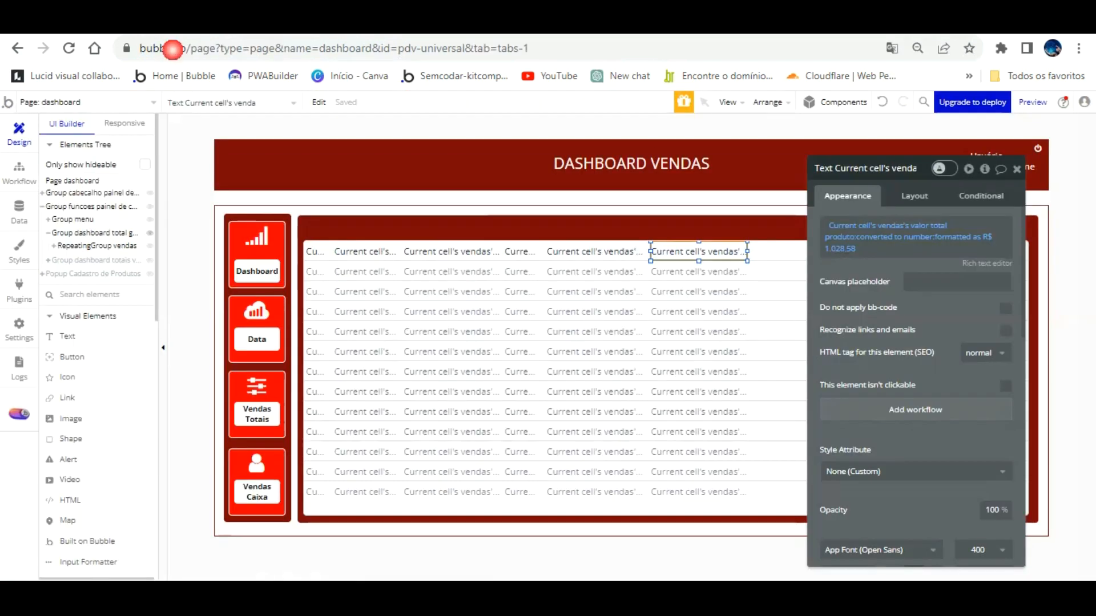
pyautogui.click(633, 249)
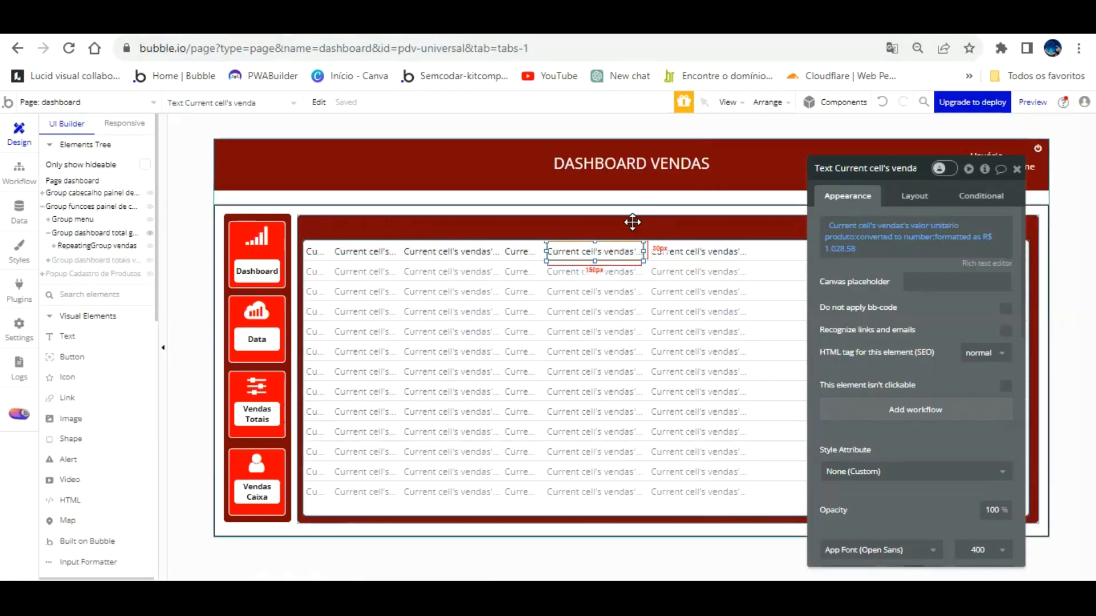
pyautogui.click(912, 196)
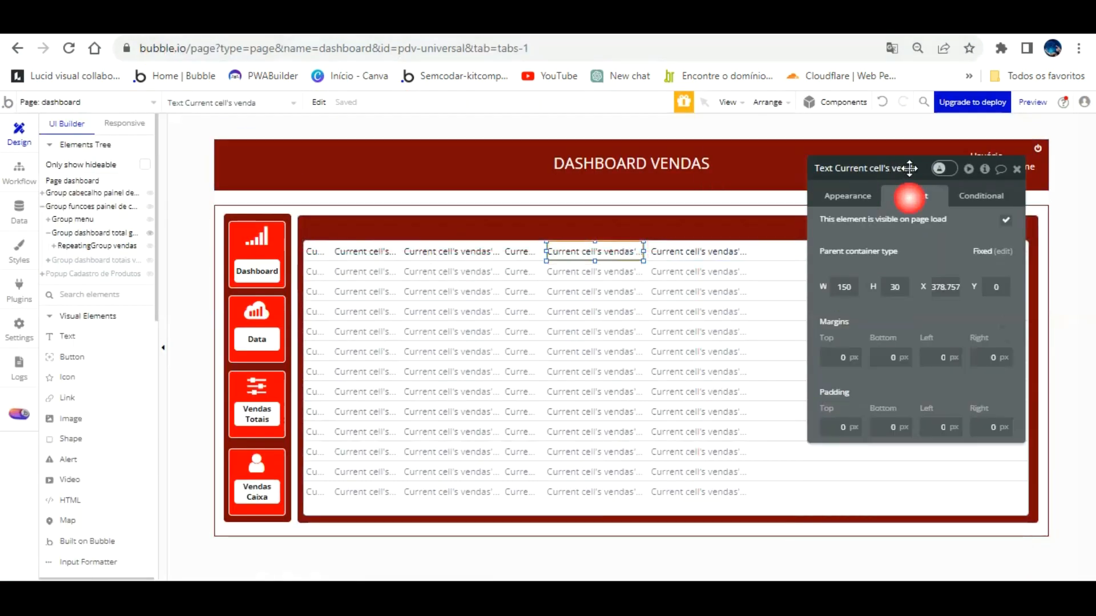
pyautogui.moveTo(616, 251); pyautogui.dragTo(708, 251)
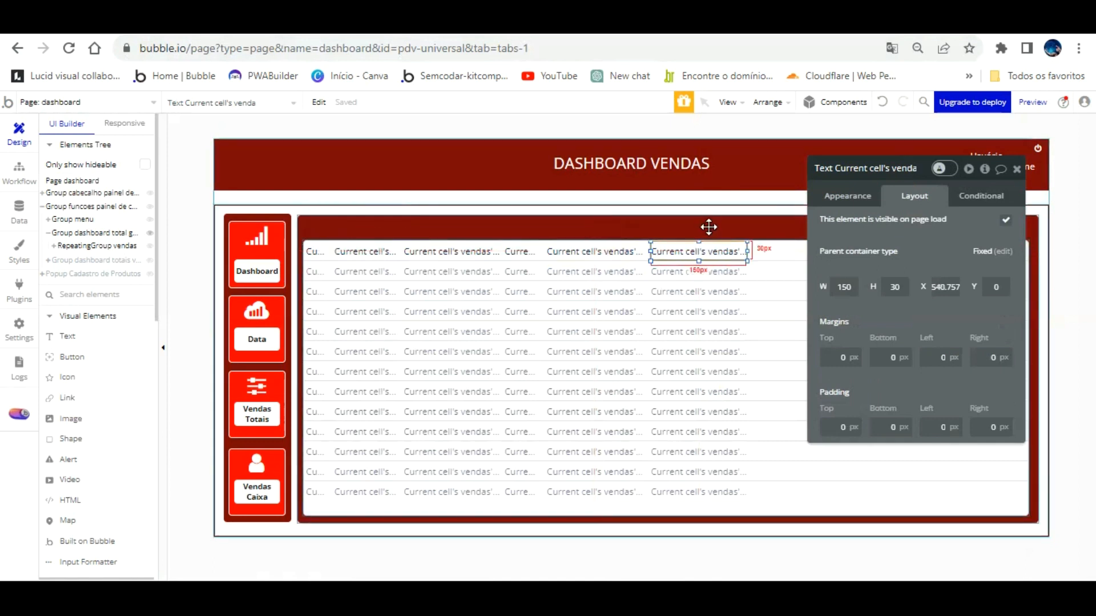
pyautogui.click(626, 247)
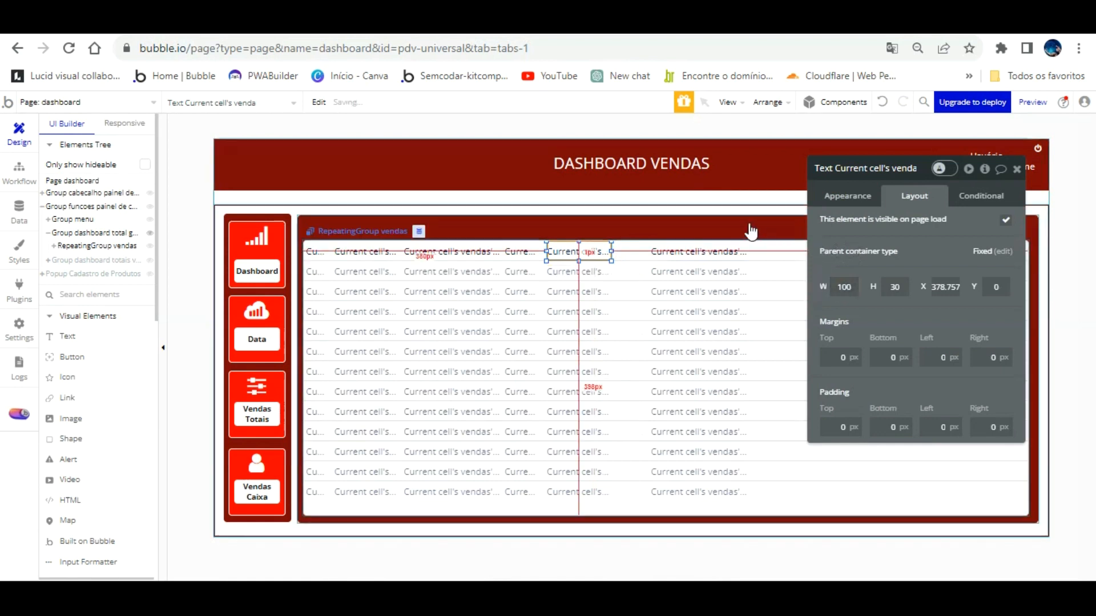
pyautogui.click(719, 247)
pyautogui.moveTo(851, 287); pyautogui.dragTo(818, 261)
pyautogui.write('100')
pyautogui.press('Return')
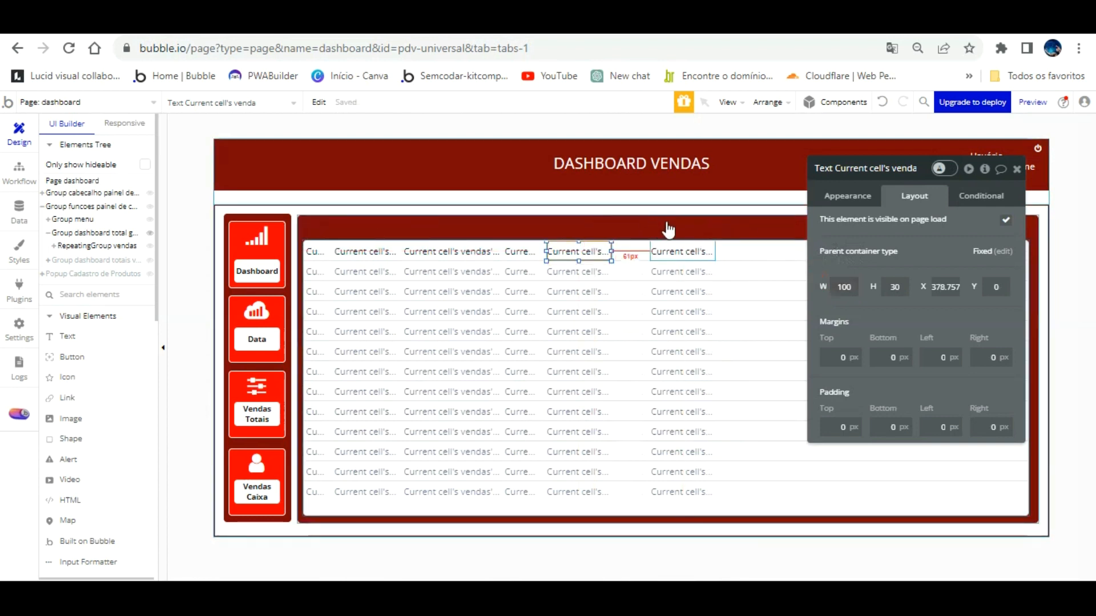
pyautogui.press('Left')
pyautogui.press('Left')
pyautogui.press('Left')
pyautogui.press('Left')
pyautogui.press('Left')
pyautogui.press('Left')
pyautogui.press('Left')
pyautogui.press('Left')
pyautogui.press('Left')
pyautogui.press('Left')
pyautogui.press('Left')
pyautogui.press('Left')
pyautogui.press('Left')
pyautogui.press('Left')
pyautogui.press('Left')
pyautogui.press('Left')
pyautogui.press('Left')
pyautogui.press('Left')
pyautogui.press('Left')
pyautogui.press('Left')
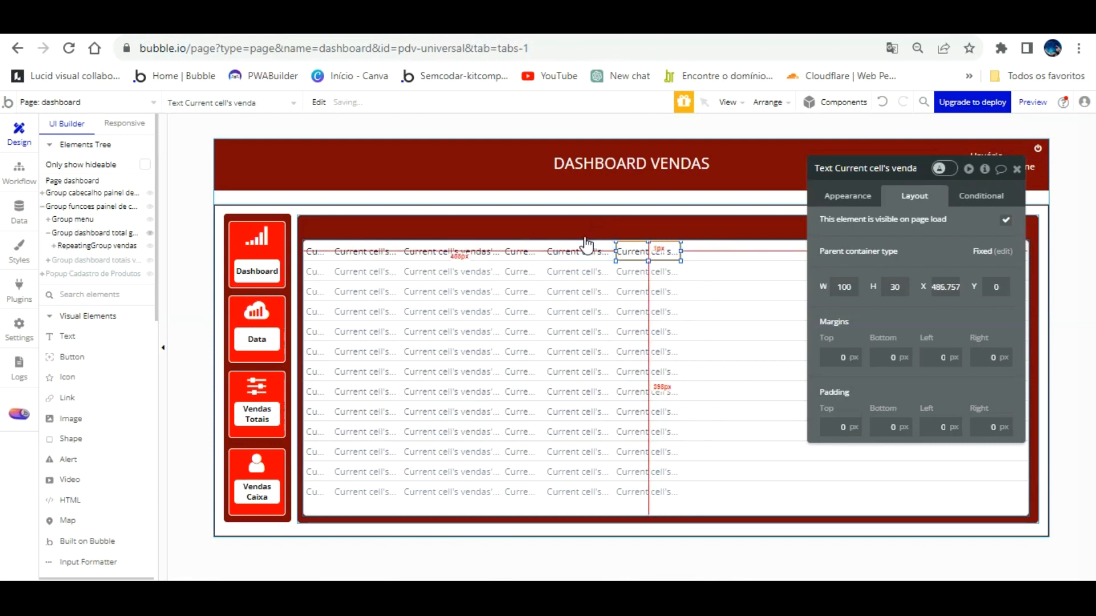
# Reload the preview, open Dashboard to check the price columns, then return to the editor.
pyautogui.hotkey('ctrl', 'Tab')
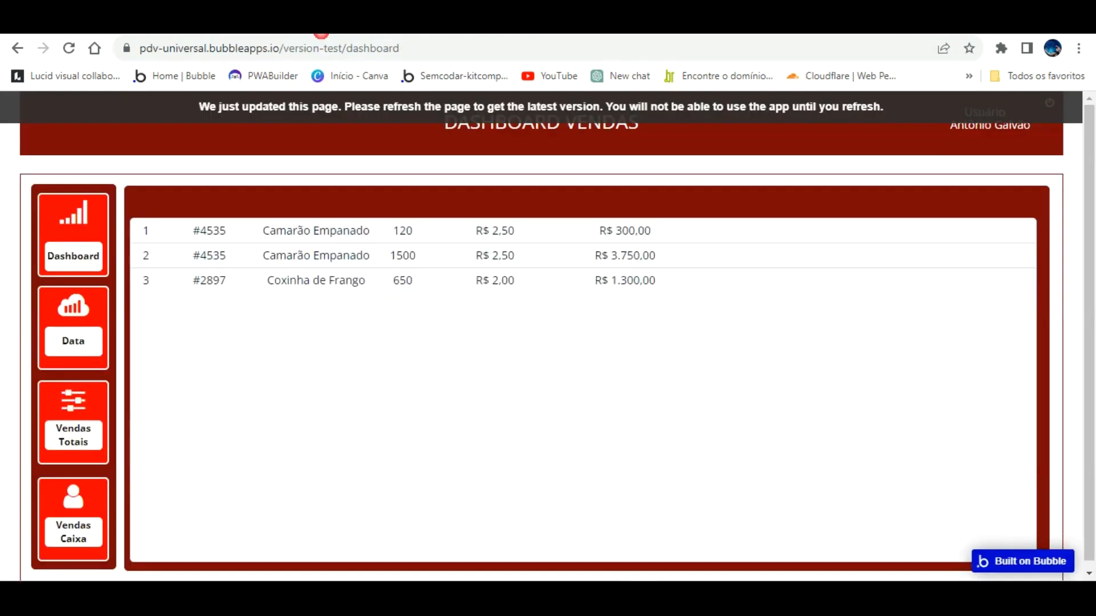
pyautogui.press('F5')
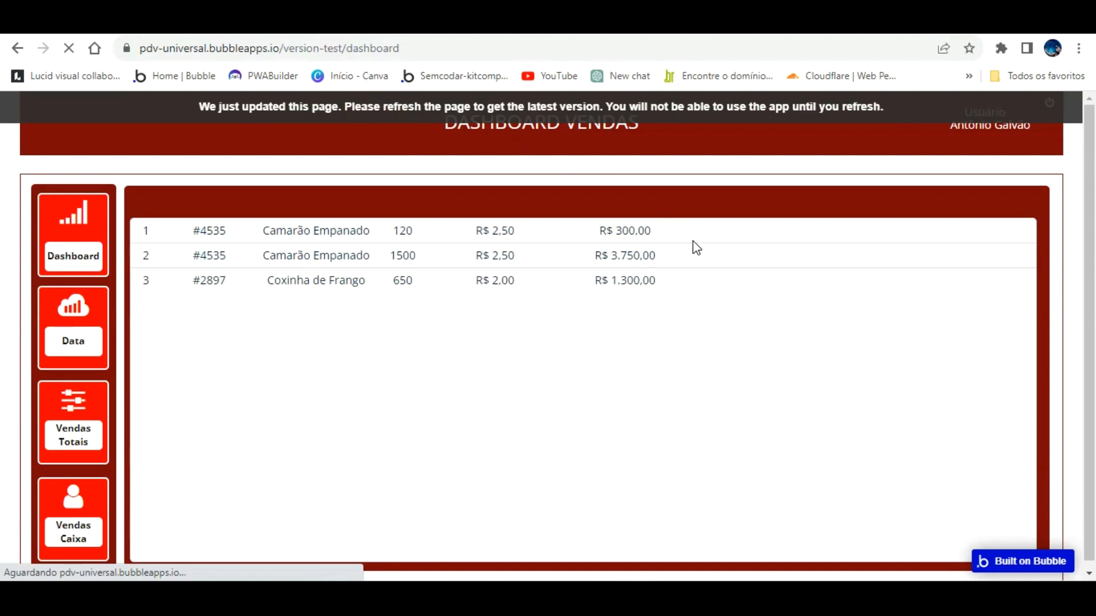
pyautogui.click(73, 416)
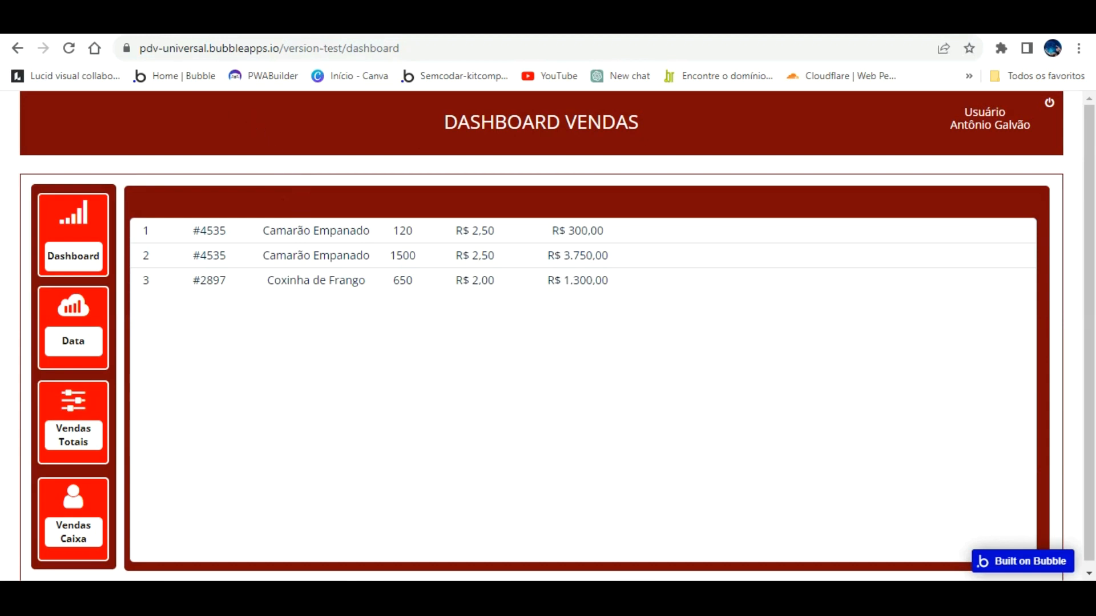
pyautogui.click(240, 20)
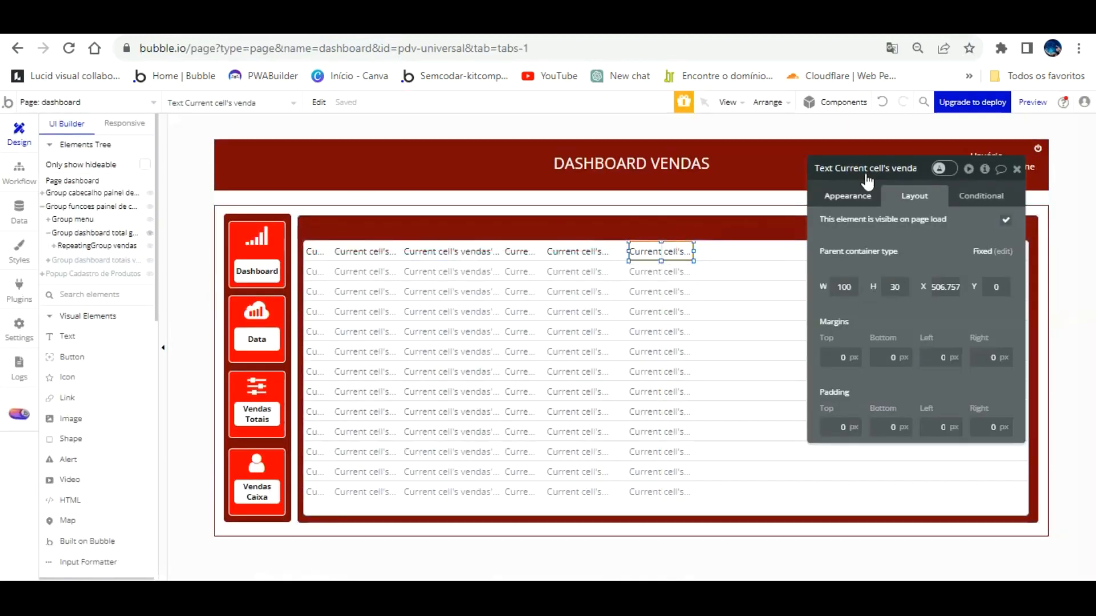
# Right-align the total value and unit price texts, then reload the app preview.
pyautogui.click(867, 193)
pyautogui.scroll(-5, 942, 400)
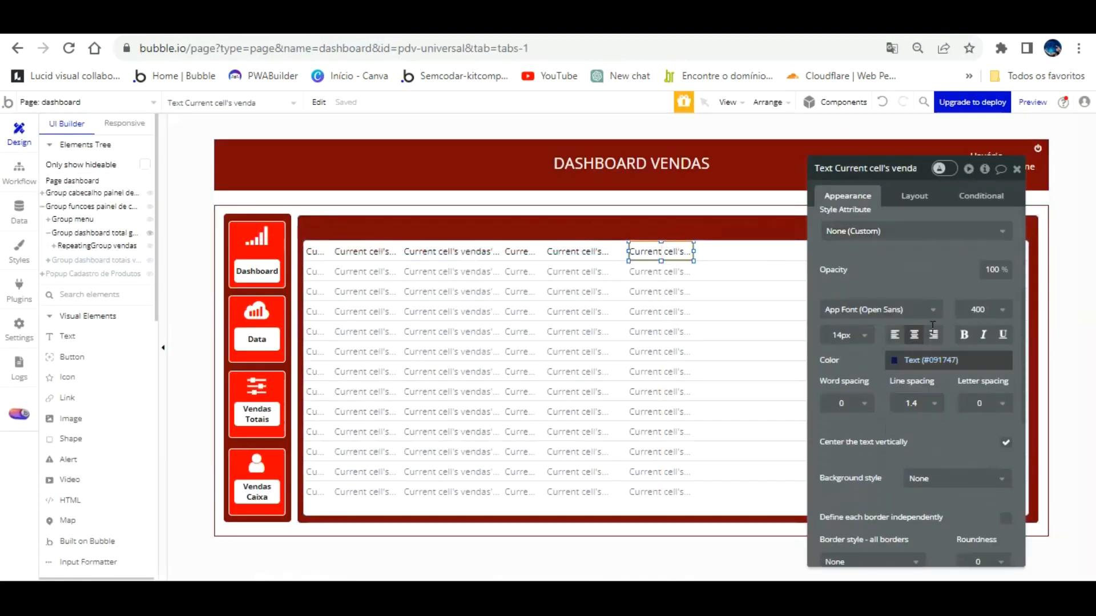
pyautogui.click(933, 335)
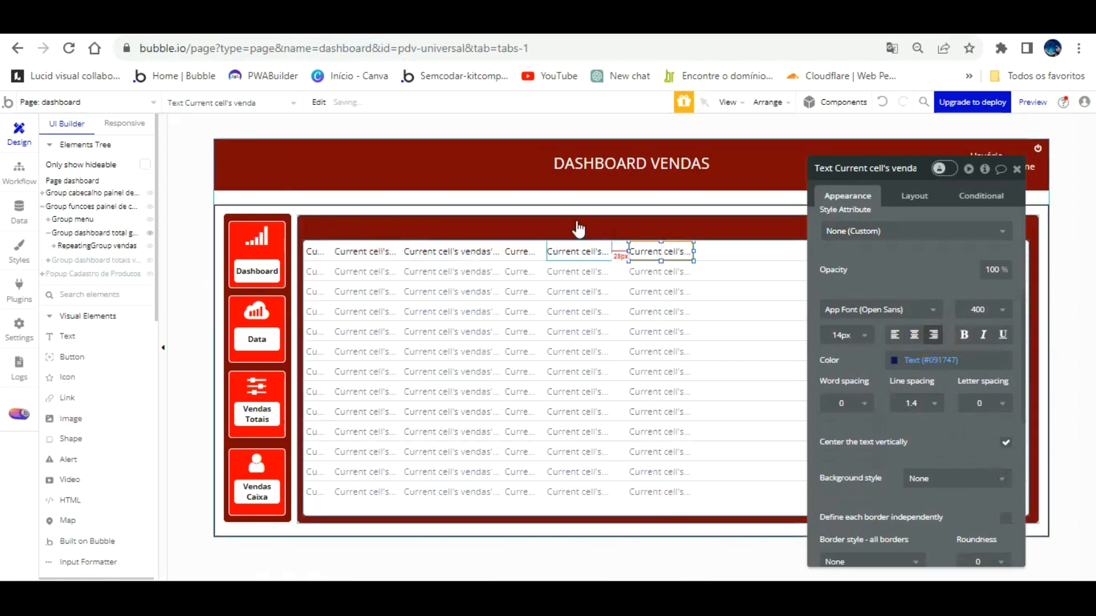
pyautogui.click(577, 250)
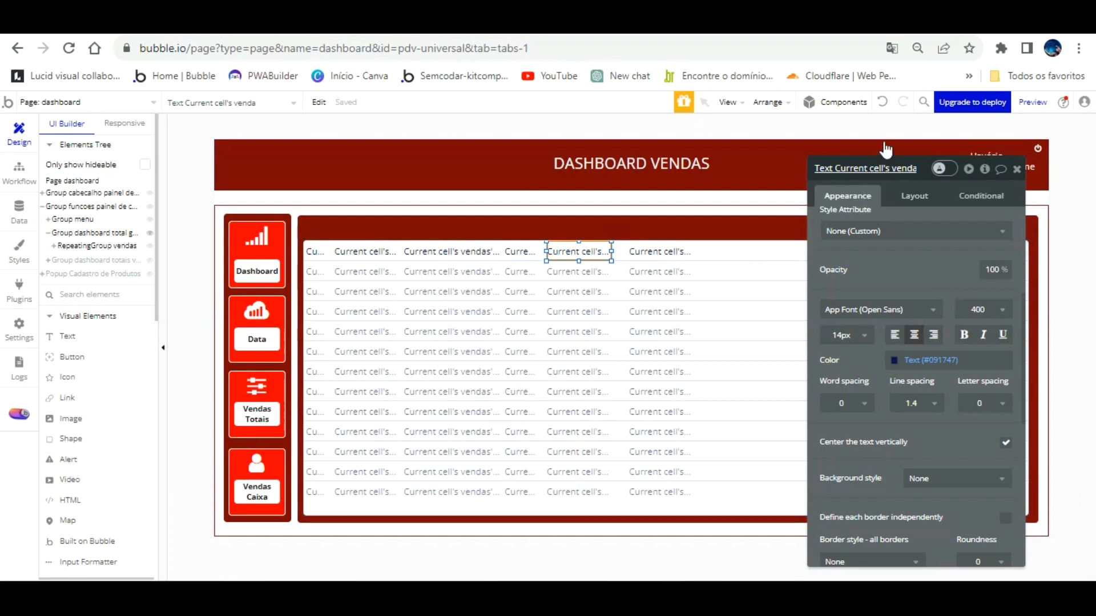
pyautogui.scroll(5, 912, 247)
pyautogui.scroll(-8, 912, 247)
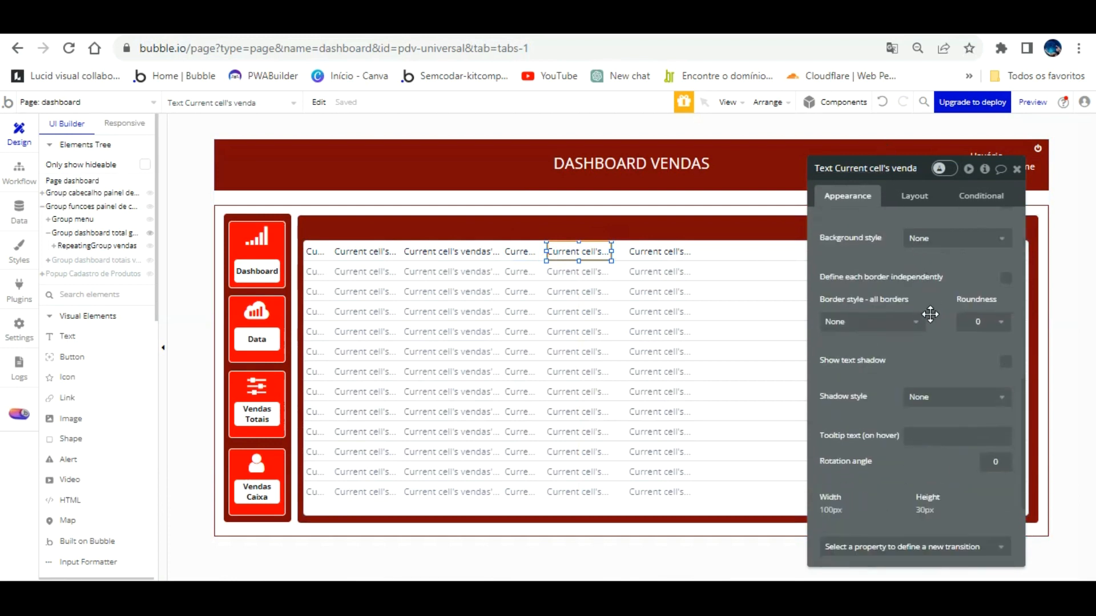
pyautogui.scroll(4, 908, 358)
pyautogui.click(934, 334)
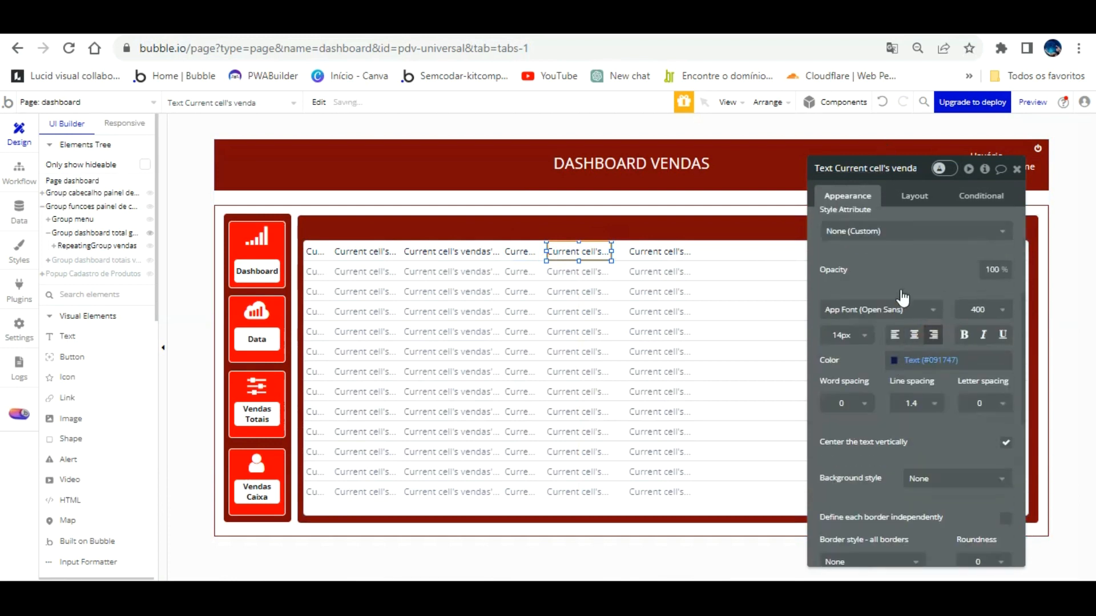
pyautogui.click(368, 27)
pyautogui.press('F5')
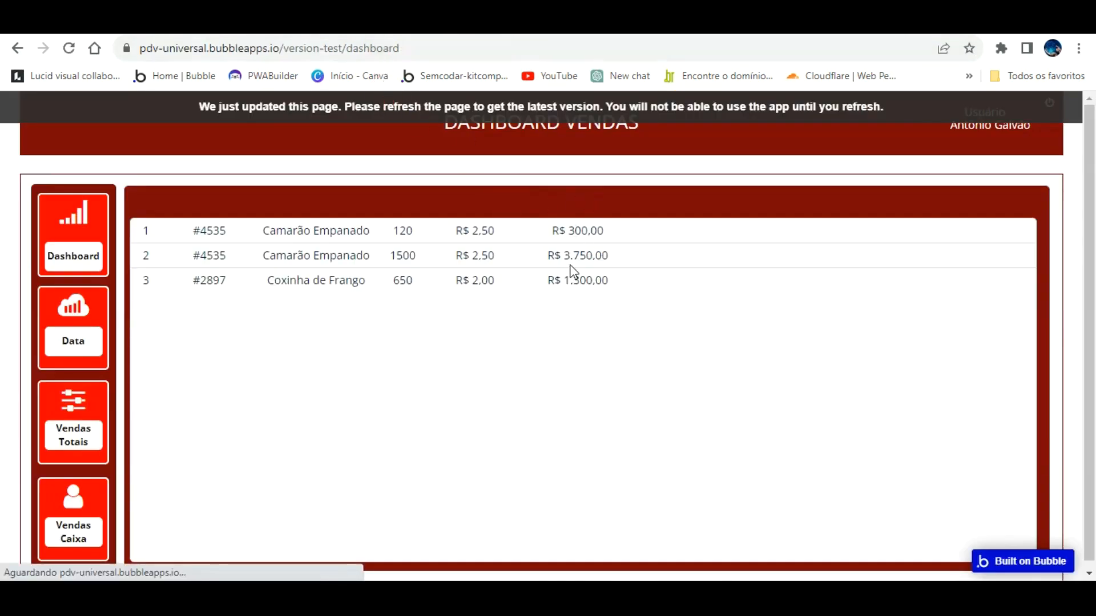
# View the Dashboard list in the preview, then return to the editor and select RepeatingGroup vendas.
pyautogui.click(99, 436)
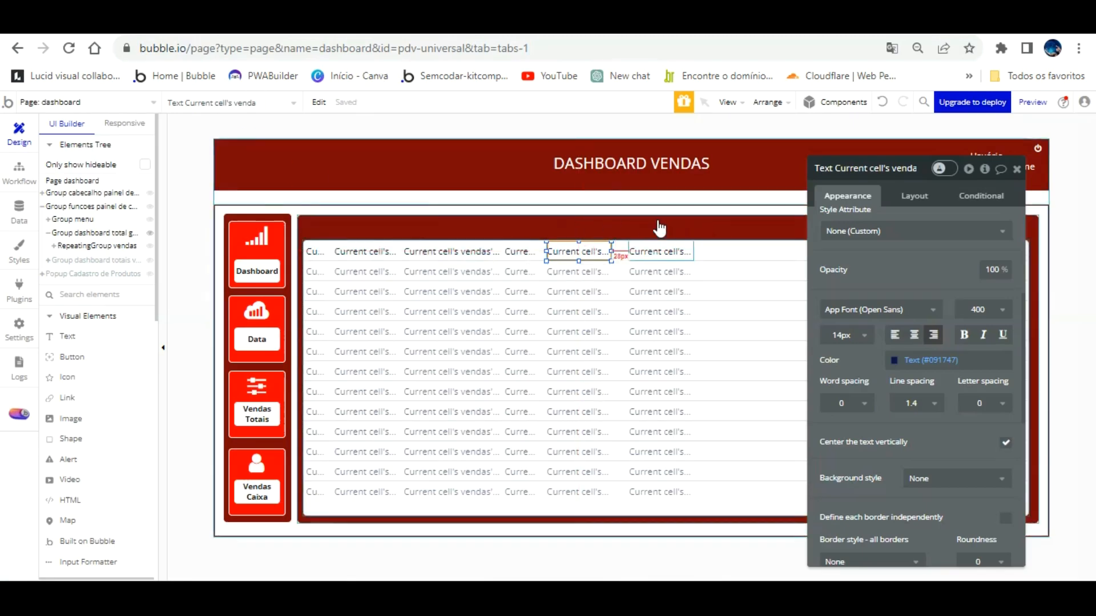
pyautogui.click(657, 250)
pyautogui.click(724, 224)
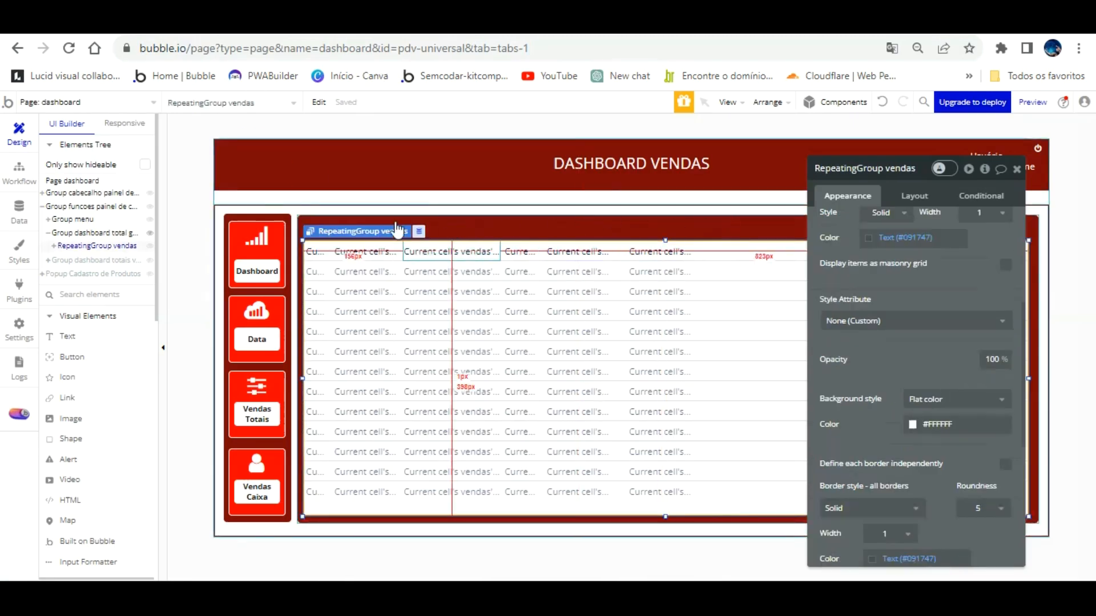
# Add a Nº text above the sales list, detach its style and colour it white #FFFFFF.
pyautogui.click(66, 336)
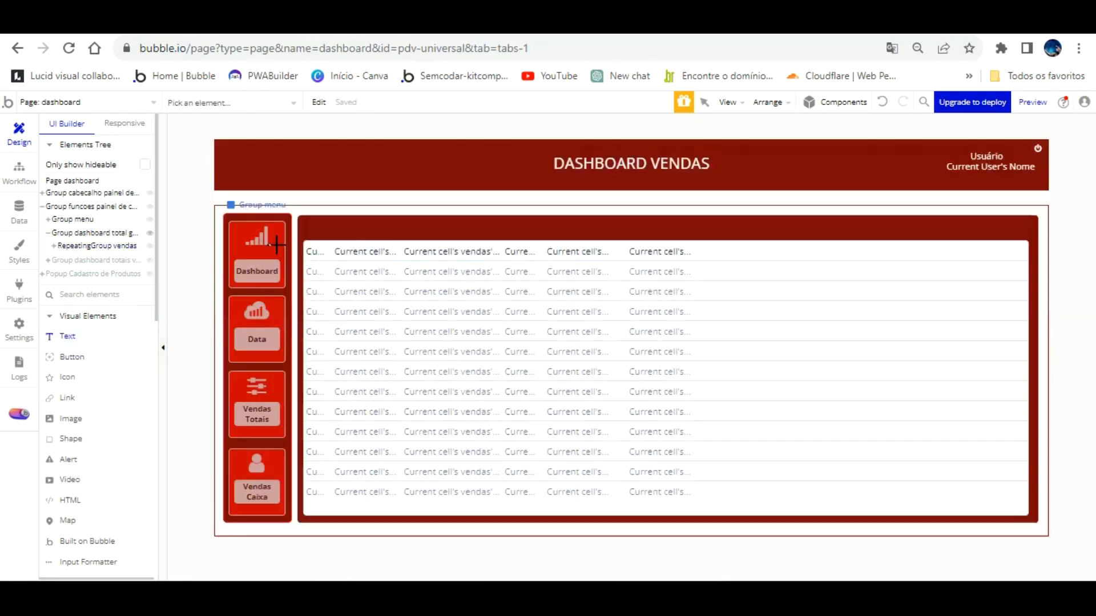
pyautogui.click(321, 205)
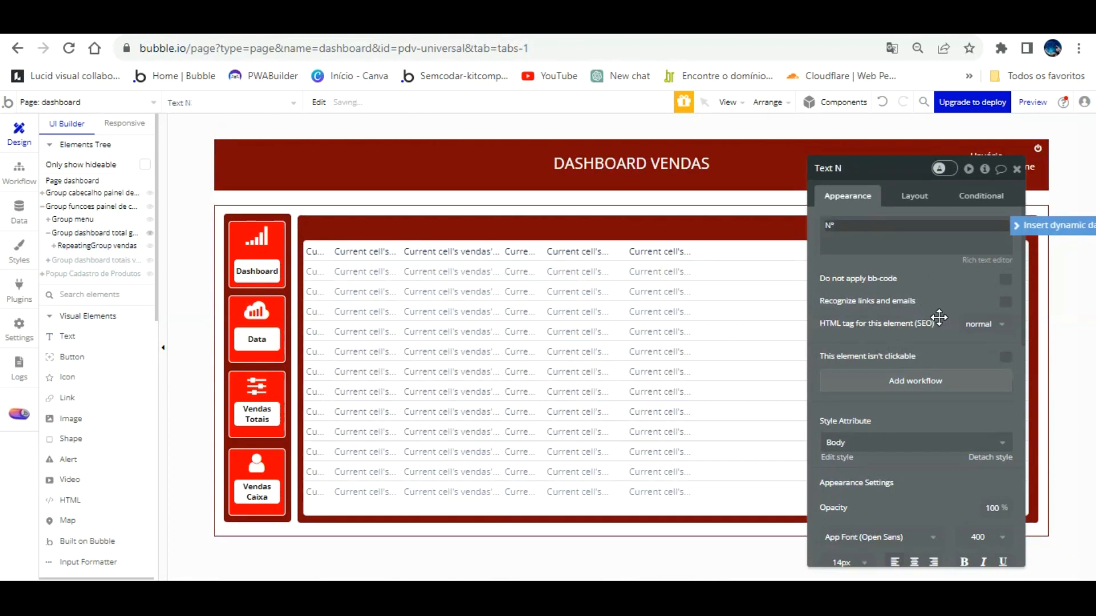
pyautogui.click(954, 287)
pyautogui.click(990, 457)
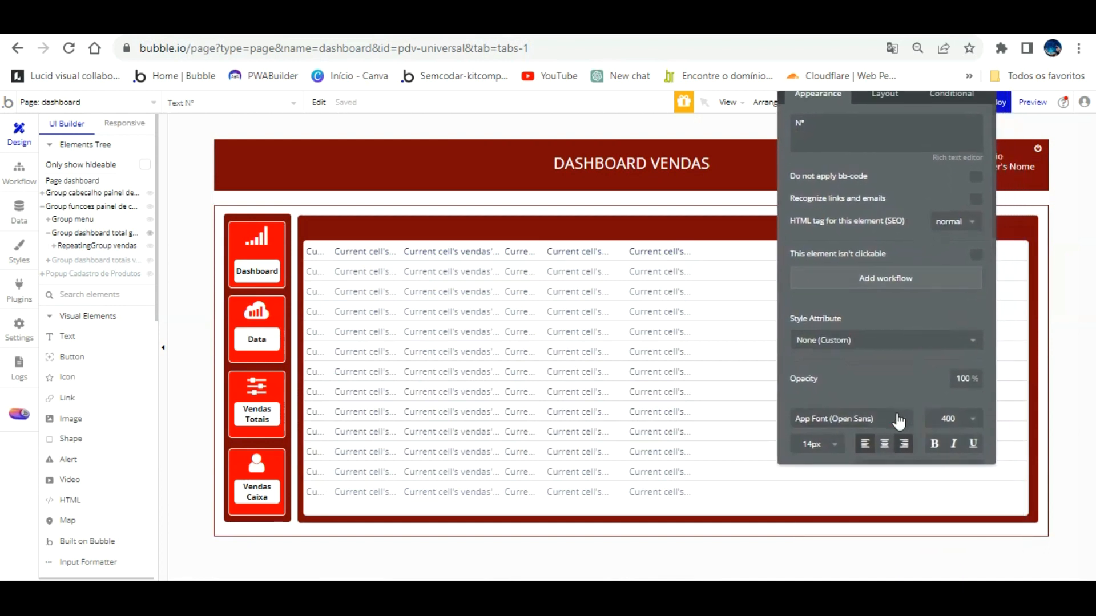
pyautogui.scroll(-3, 874, 345)
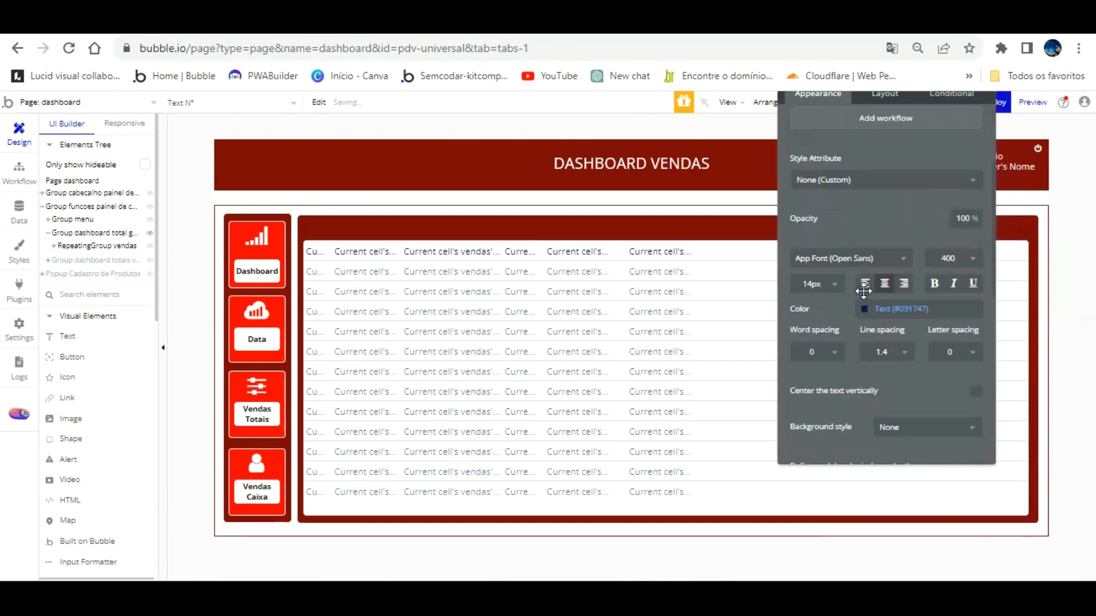
pyautogui.click(865, 309)
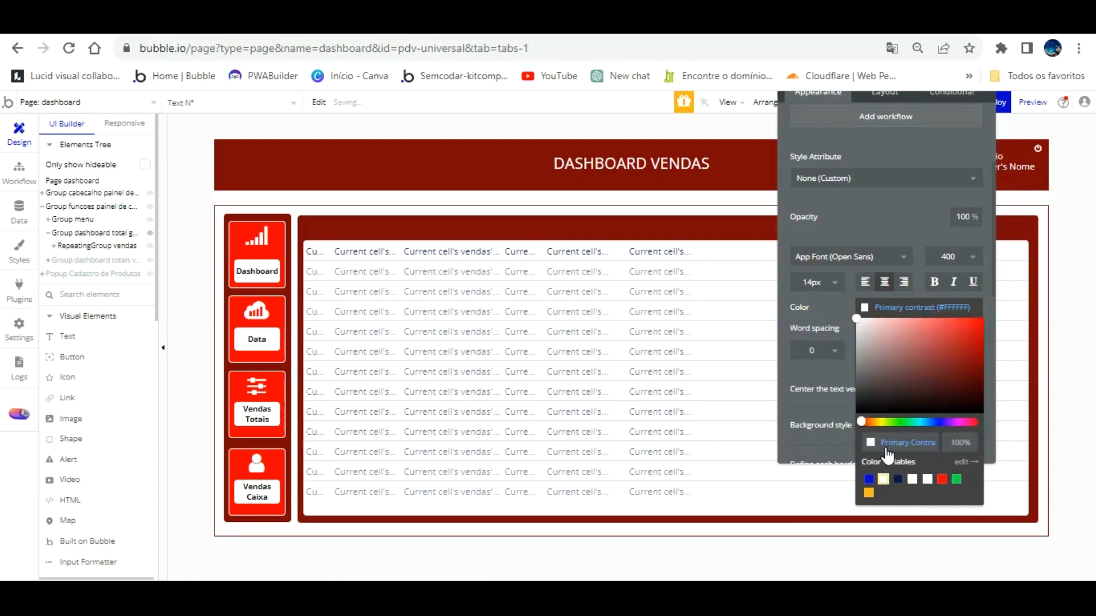
pyautogui.click(862, 197)
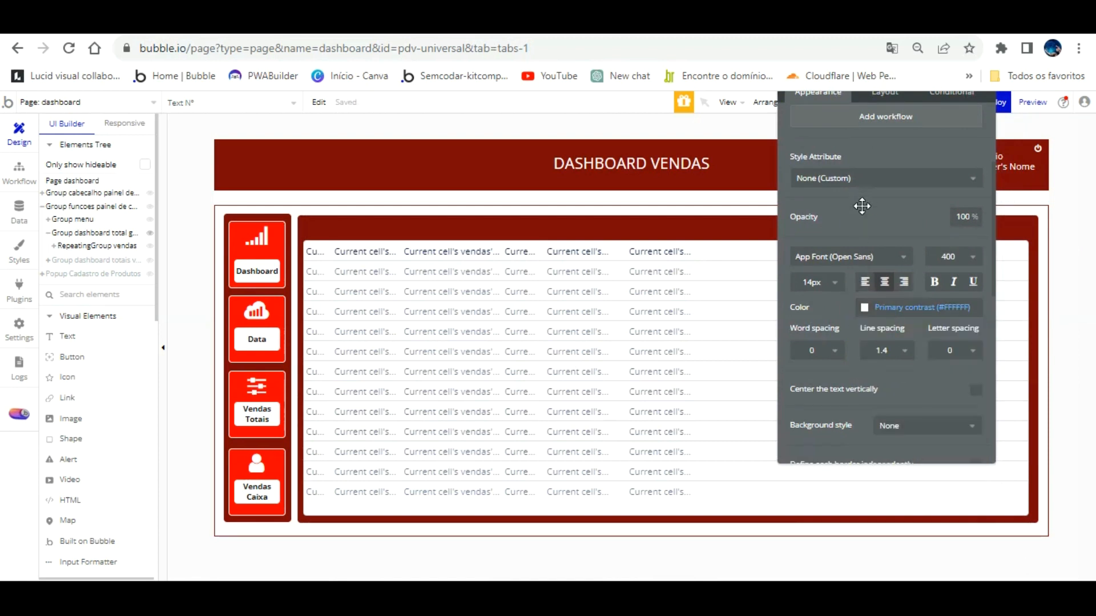
pyautogui.scroll(2, 845, 209)
pyautogui.click(320, 208)
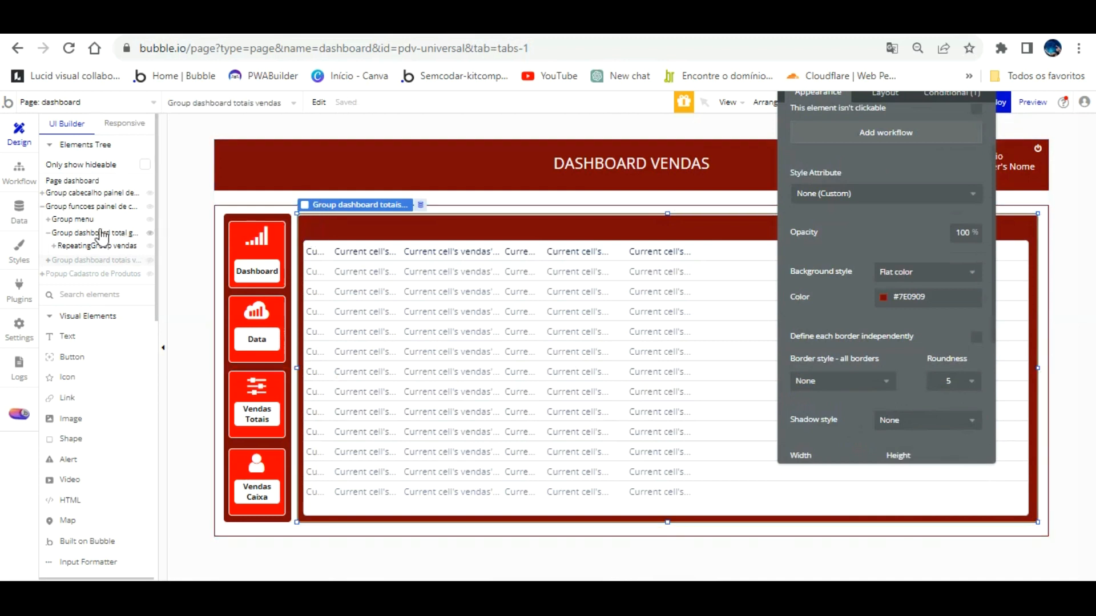
# Delete the stray Text and Text Nº elements from Group dashboard totais vendas.
pyautogui.click(48, 261)
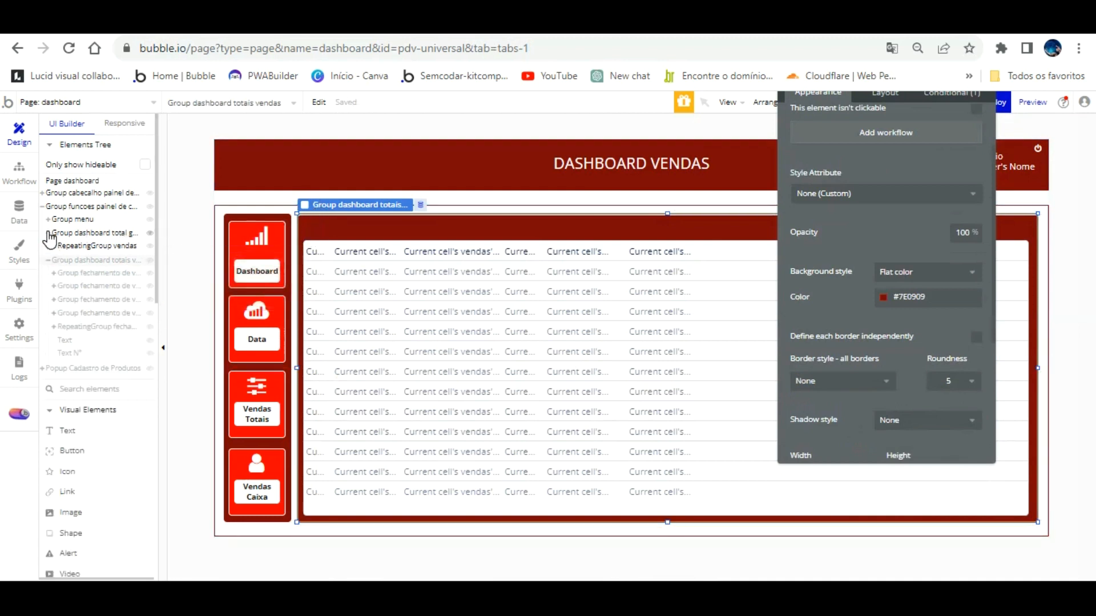
pyautogui.click(90, 307)
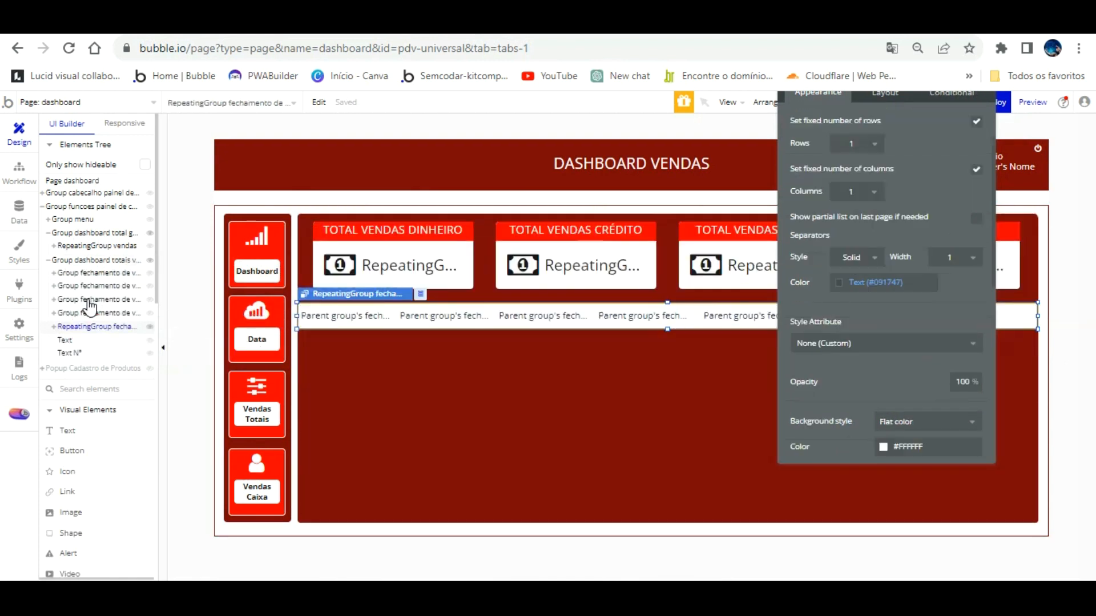
pyautogui.click(74, 318)
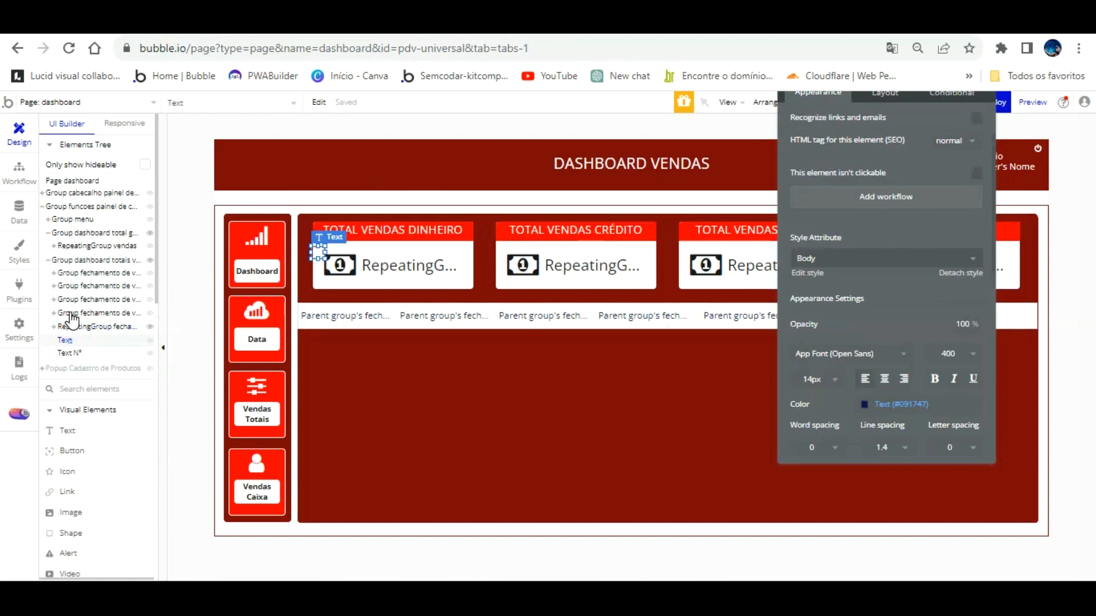
pyautogui.rightClick(70, 316)
pyautogui.click(109, 282)
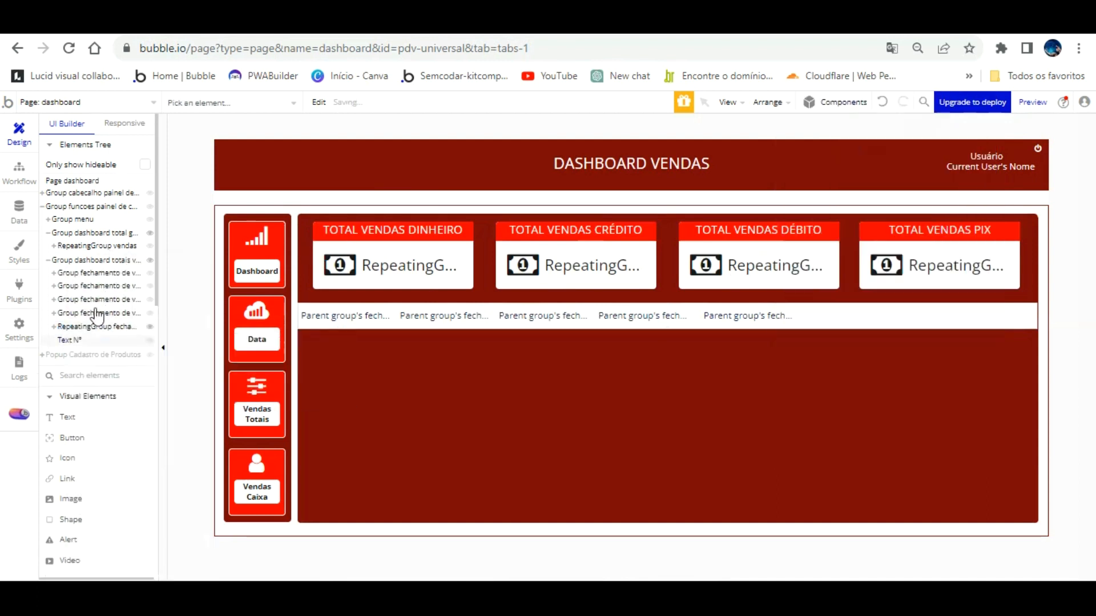
pyautogui.click(68, 336)
pyautogui.rightClick(68, 336)
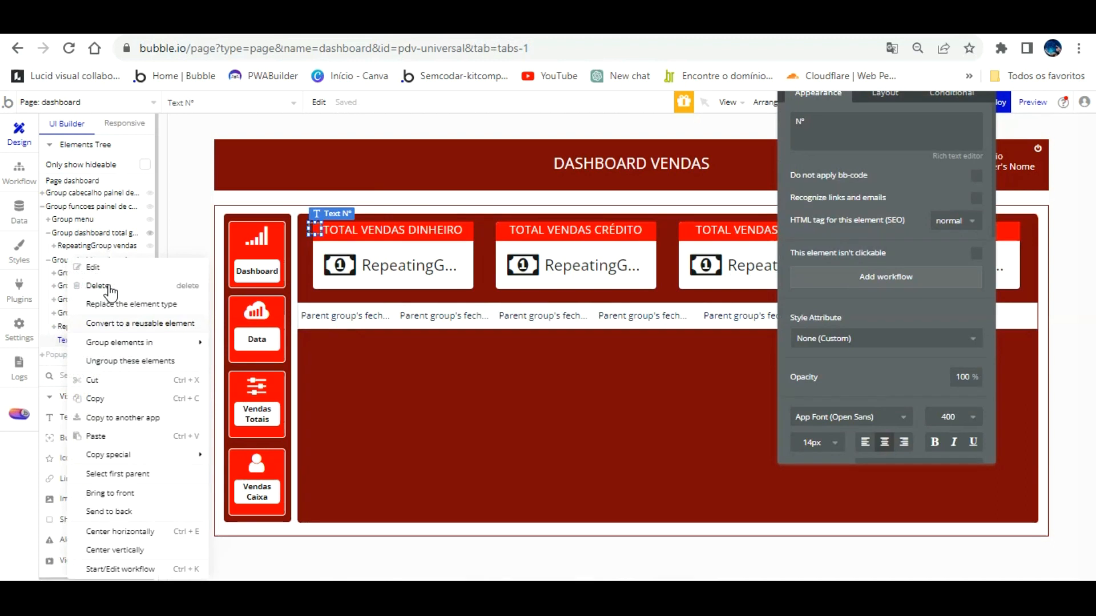
pyautogui.click(117, 285)
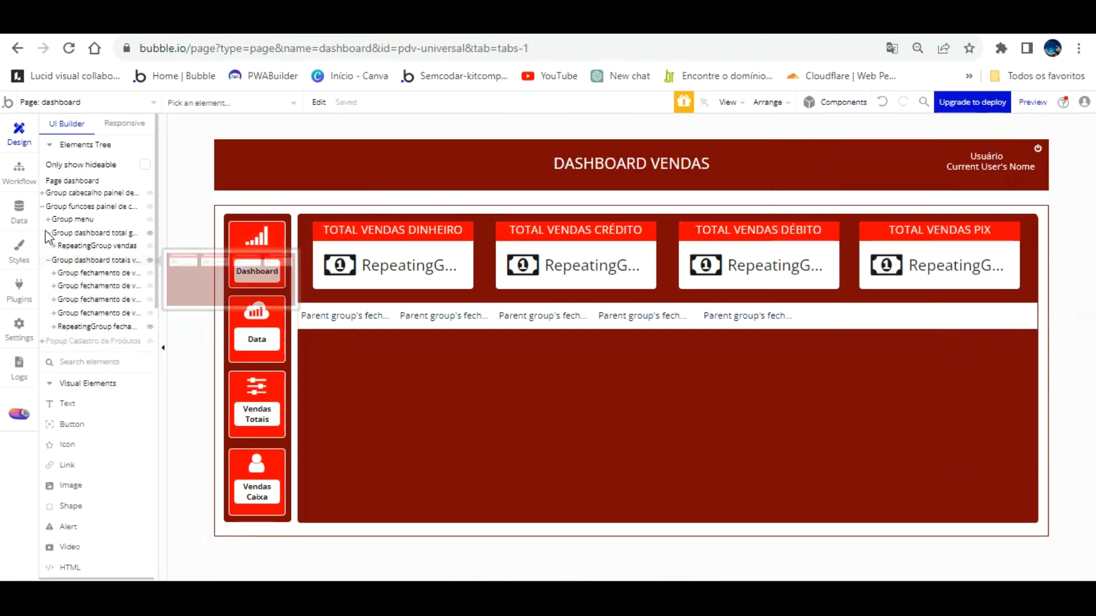
# Unhide Group dashboard total geral and select it.
pyautogui.click(151, 233)
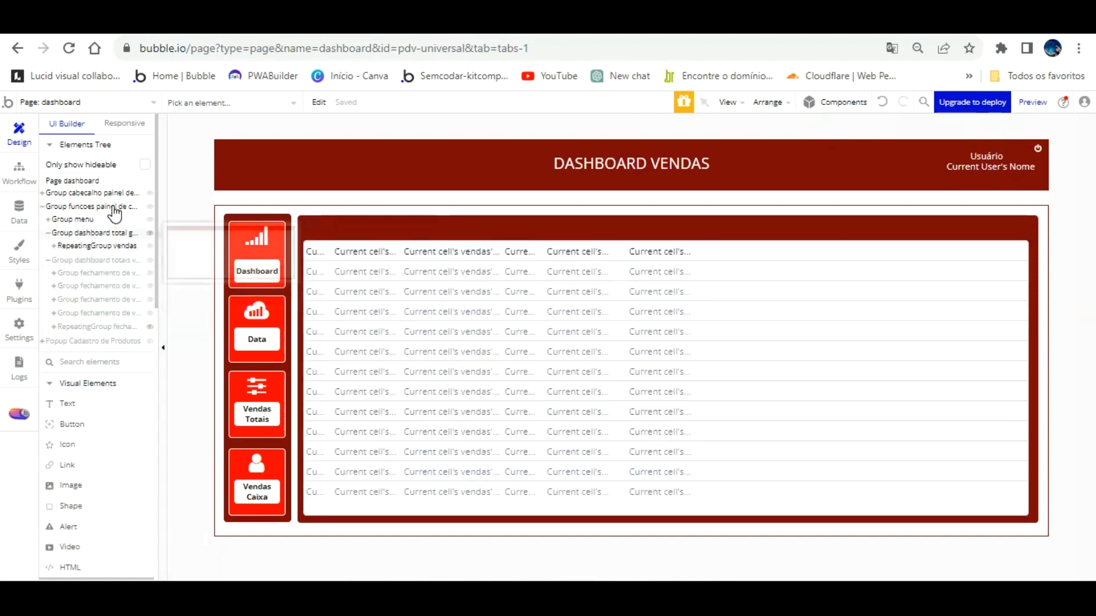
pyautogui.click(111, 233)
pyautogui.click(73, 377)
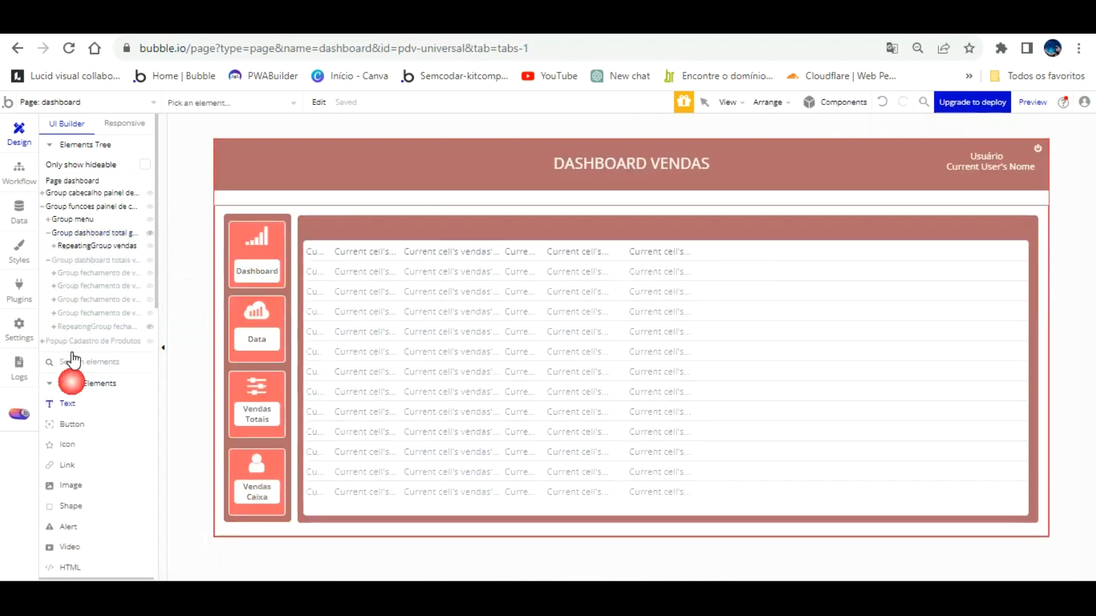
pyautogui.click(97, 231)
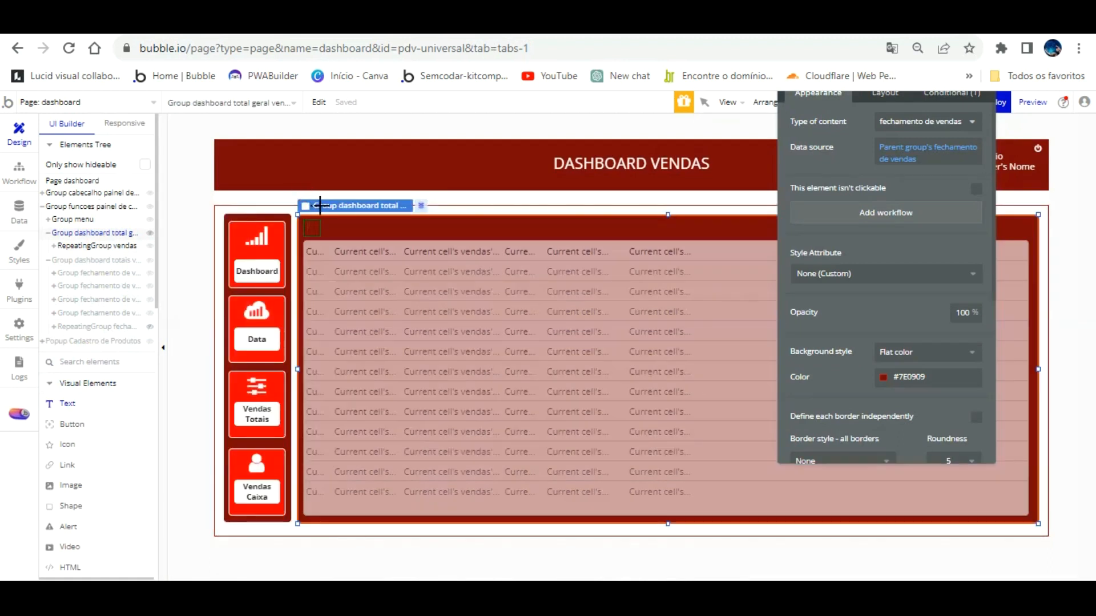
# Place a new Text at the table's top-left, detached from its style and coloured white (Primary contrast).
pyautogui.moveTo(320, 205); pyautogui.dragTo(306, 208)
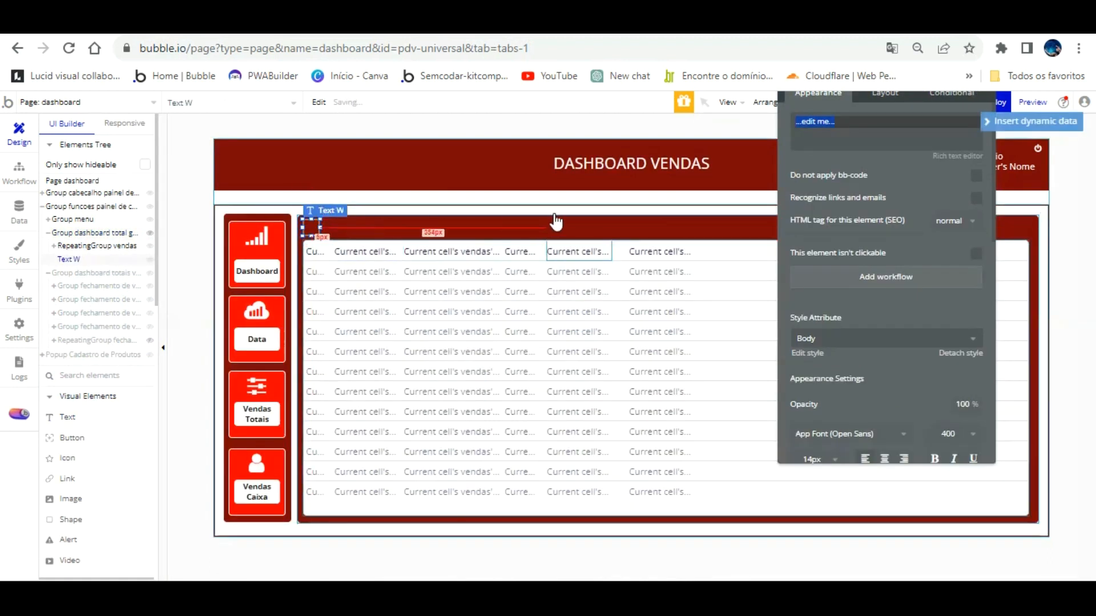
pyautogui.click(960, 353)
pyautogui.scroll(-2, 910, 350)
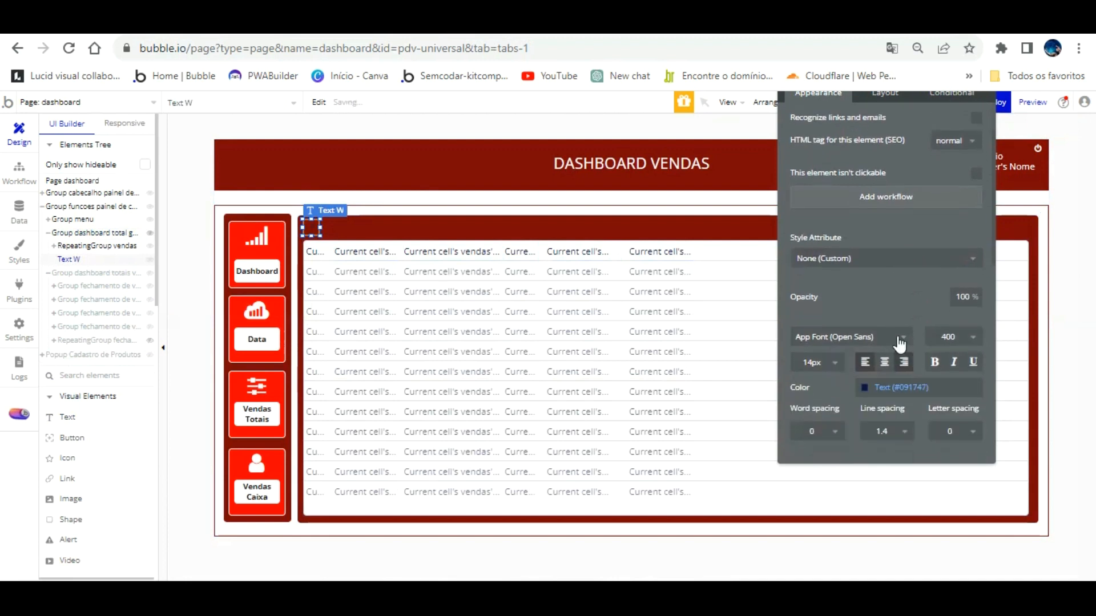
pyautogui.click(890, 387)
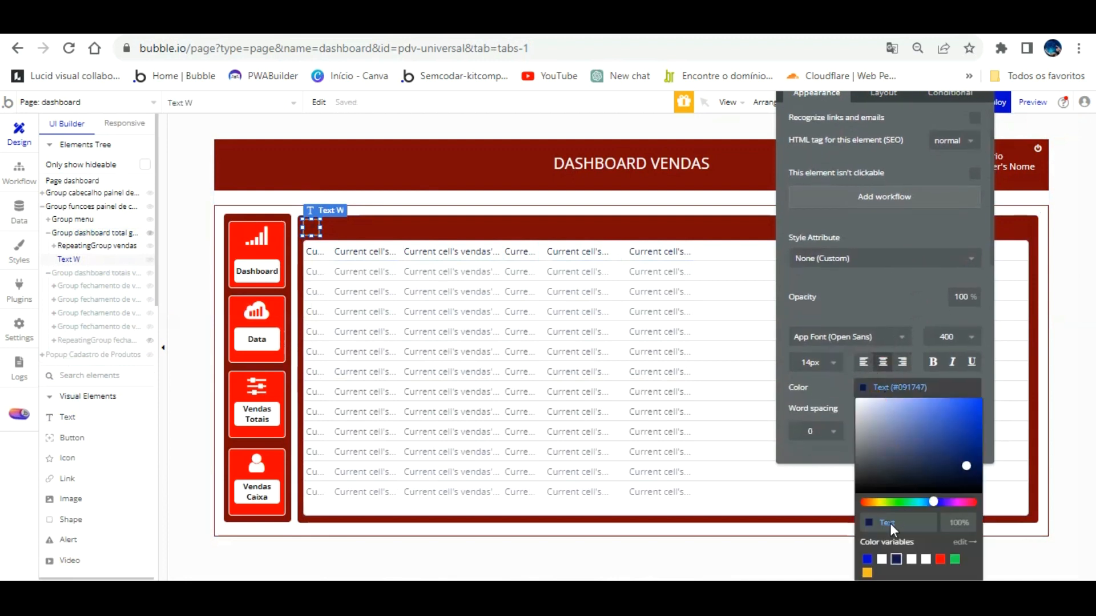
pyautogui.click(882, 556)
pyautogui.click(839, 366)
# Centre the text vertically and set its content to 'Nº'.
pyautogui.scroll(2, 847, 274)
pyautogui.scroll(-8, 905, 291)
pyautogui.click(975, 230)
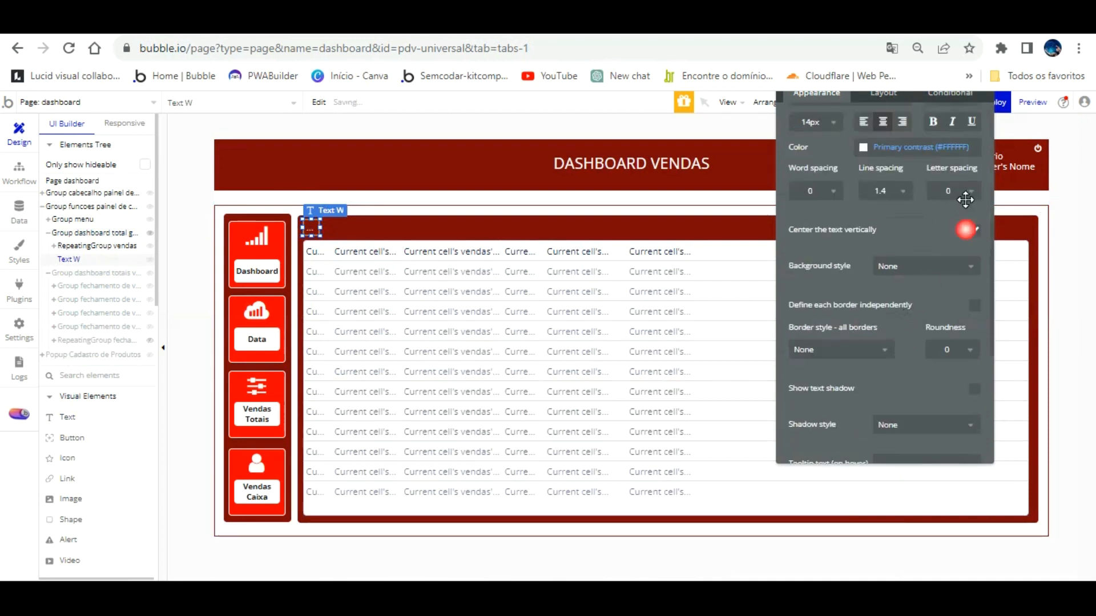
pyautogui.scroll(10, 970, 228)
pyautogui.click(838, 129)
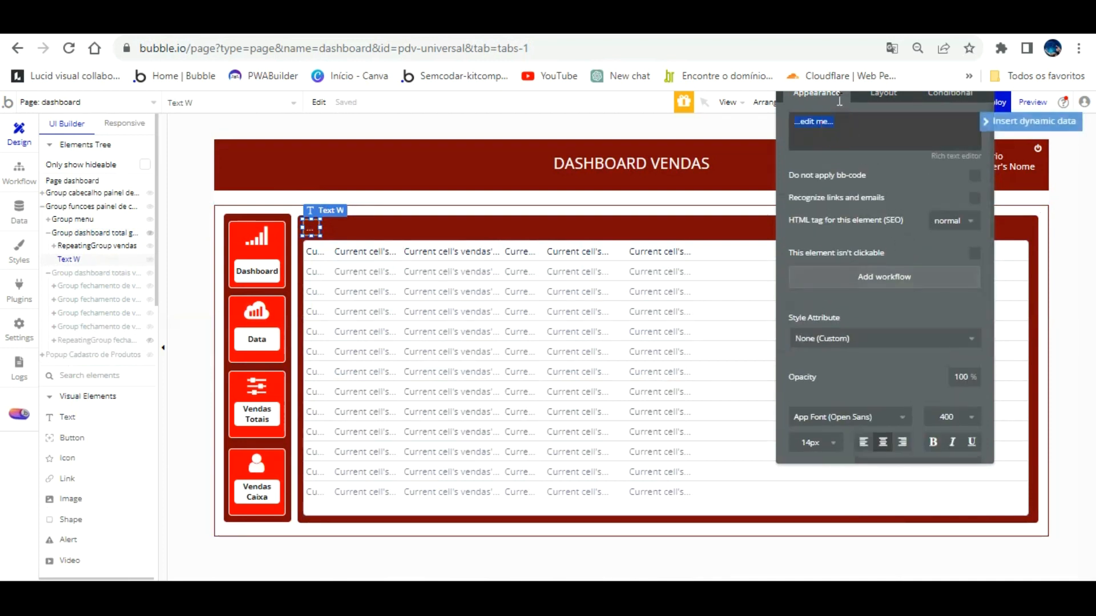
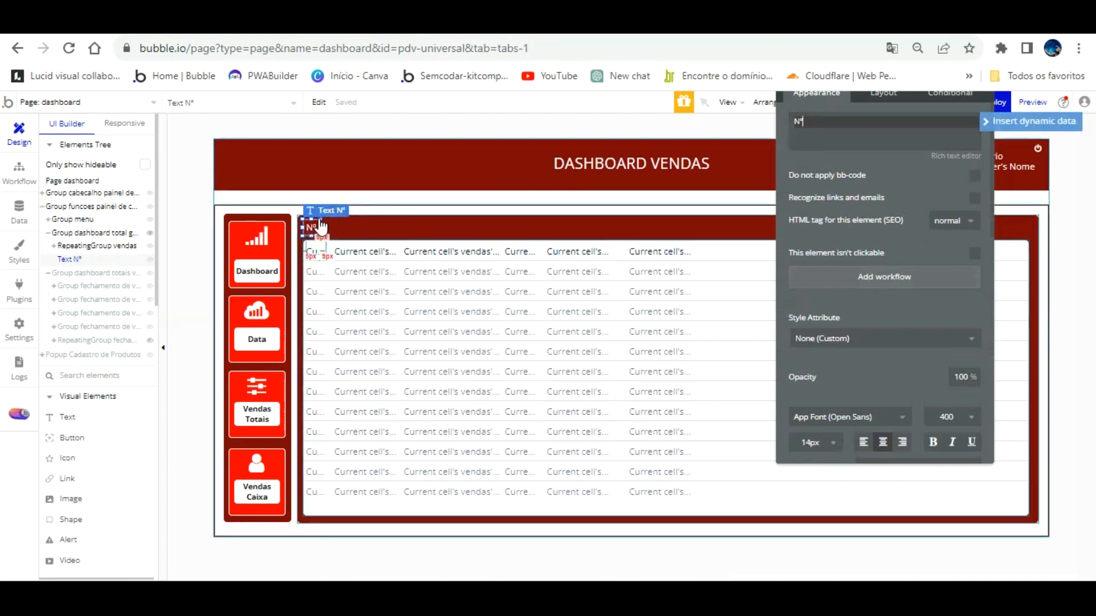
# Duplicate the Nº header, place the copy beside it in the header row, and rename it Código.
pyautogui.click(319, 228)
pyautogui.press('Right')
pyautogui.press('Right')
pyautogui.press('Right')
pyautogui.press('Right')
pyautogui.press('Right')
pyautogui.press('Right')
pyautogui.press('Right')
pyautogui.press('Right')
pyautogui.press('Right')
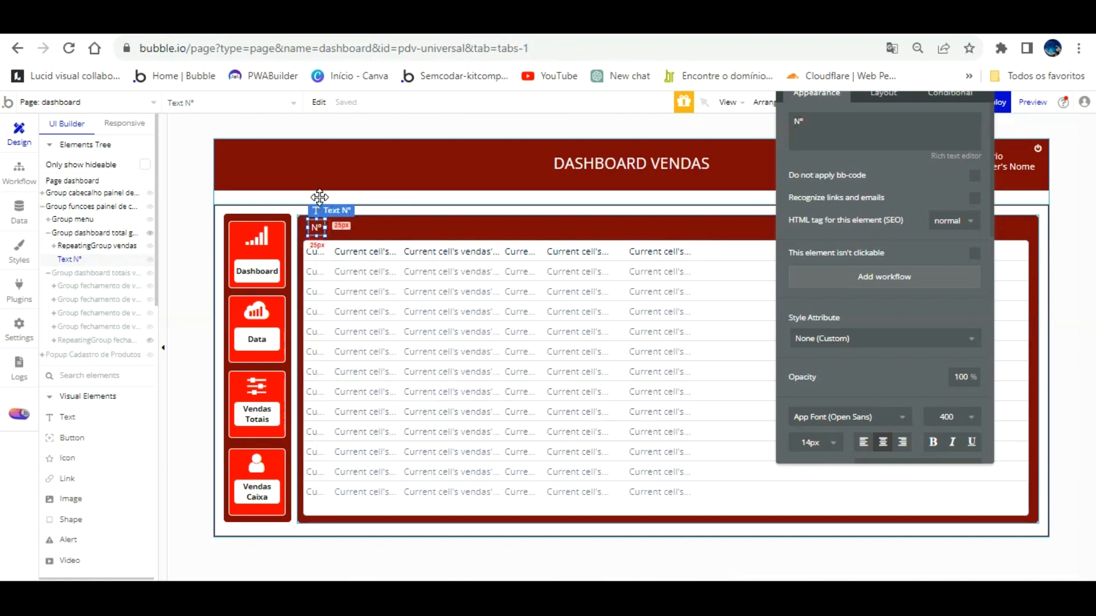
pyautogui.hotkey('ctrl', 'c')
pyautogui.hotkey('ctrl', 'v')
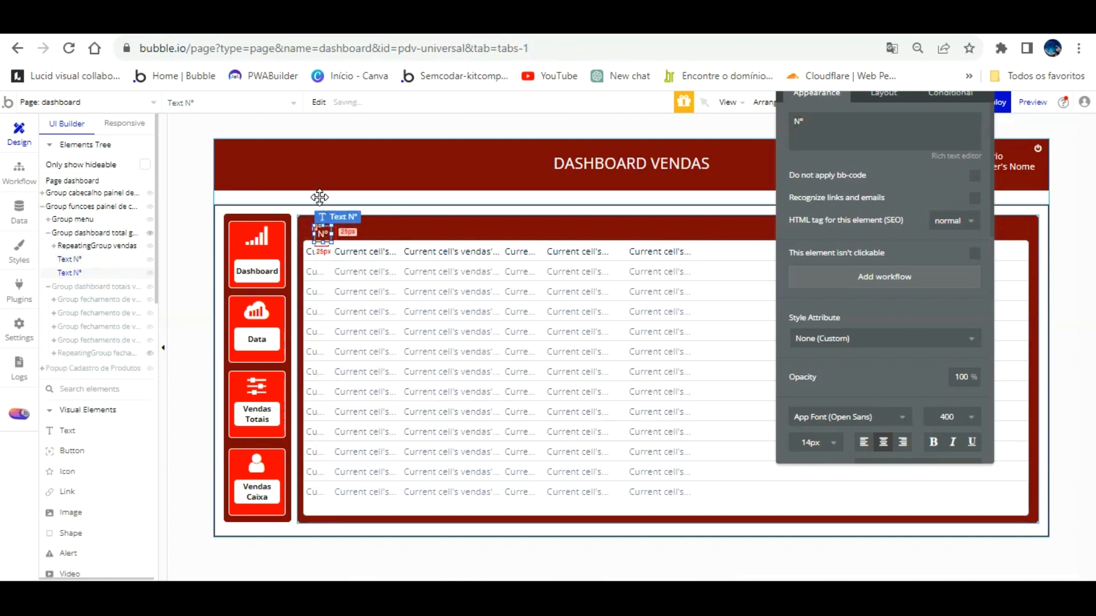
pyautogui.press('Up')
pyautogui.press('Up')
pyautogui.press('Up')
pyautogui.press('Up')
pyautogui.press('Up')
pyautogui.press('Up')
pyautogui.press('Up')
pyautogui.press('Up')
pyautogui.press('Up')
pyautogui.press('Up')
pyautogui.press('Up')
pyautogui.press('Up')
pyautogui.press('Right')
pyautogui.press('Right')
pyautogui.press('Right')
pyautogui.press('Right')
pyautogui.press('Right')
pyautogui.press('Right')
pyautogui.press('Right')
pyautogui.press('Right')
pyautogui.press('Right')
pyautogui.press('Right')
pyautogui.press('Right')
pyautogui.press('Right')
pyautogui.press('Right')
pyautogui.press('Right')
pyautogui.press('Right')
pyautogui.press('Right')
pyautogui.press('Right')
pyautogui.press('Right')
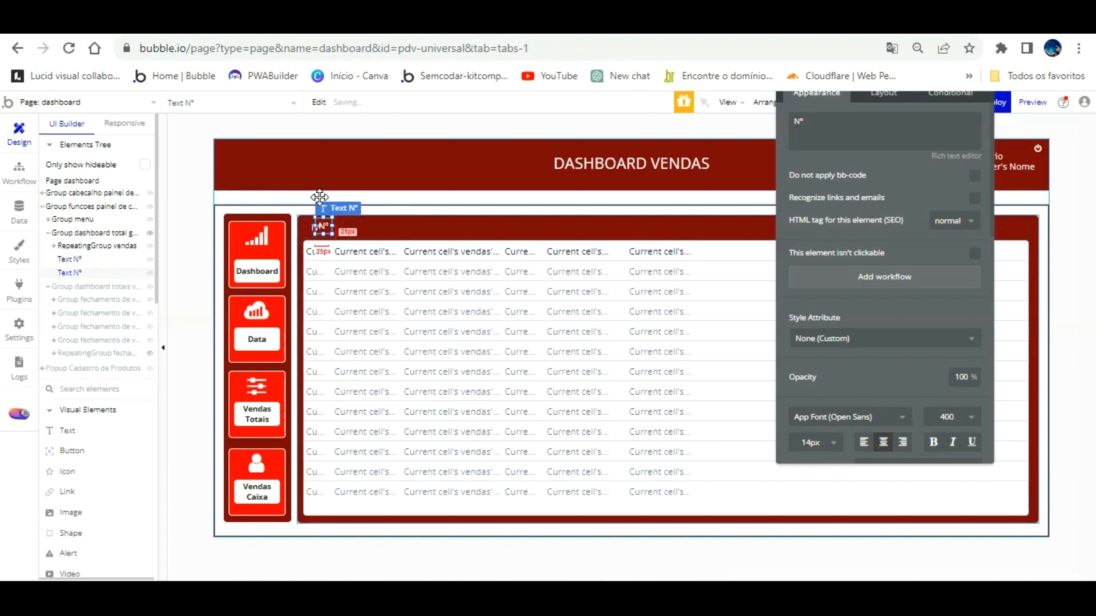
pyautogui.press('Right')
pyautogui.press('Right')
pyautogui.press('Right')
pyautogui.press('Right')
pyautogui.press('Right')
pyautogui.press('Right')
pyautogui.press('Right')
pyautogui.press('Right')
pyautogui.press('Right')
pyautogui.press('Right')
pyautogui.press('Right')
pyautogui.press('Right')
pyautogui.press('Right')
pyautogui.press('Right')
pyautogui.press('Right')
pyautogui.press('Right')
pyautogui.press('Right')
pyautogui.press('Right')
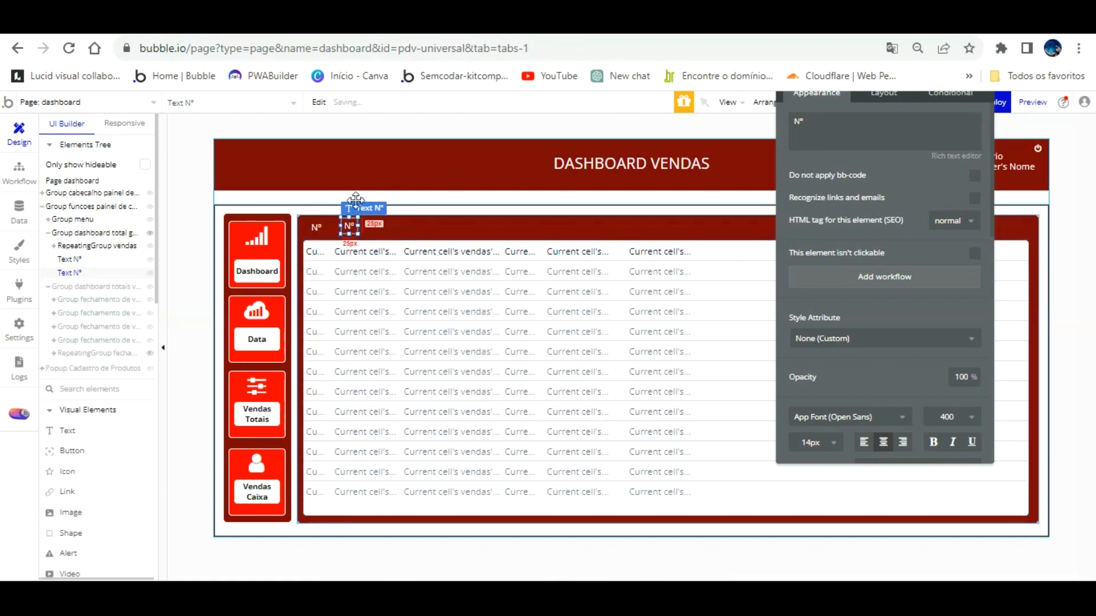
pyautogui.moveTo(358, 226); pyautogui.dragTo(400, 226)
pyautogui.doubleClick(839, 123)
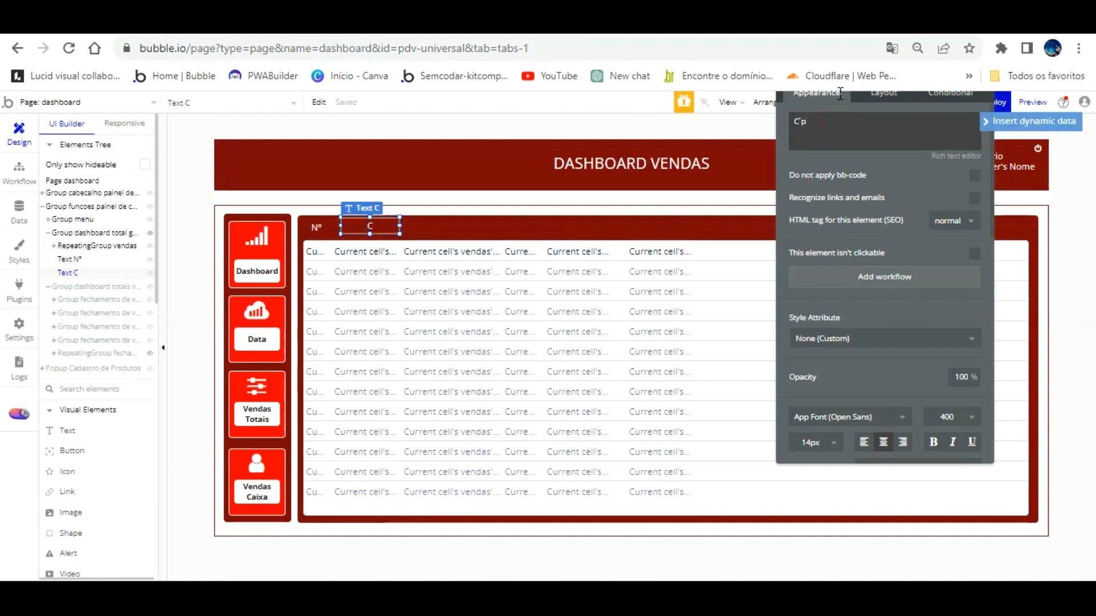
pyautogui.press('BackSpace')
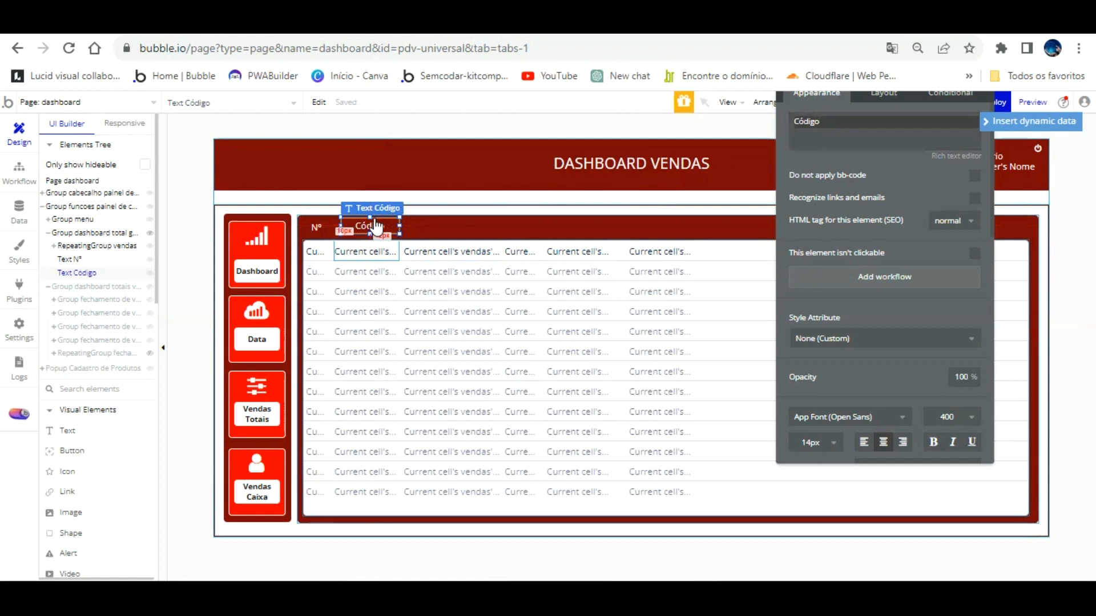
# Set the Código header width to 100, shift it slightly left, and reload the dashboard preview.
pyautogui.click(366, 252)
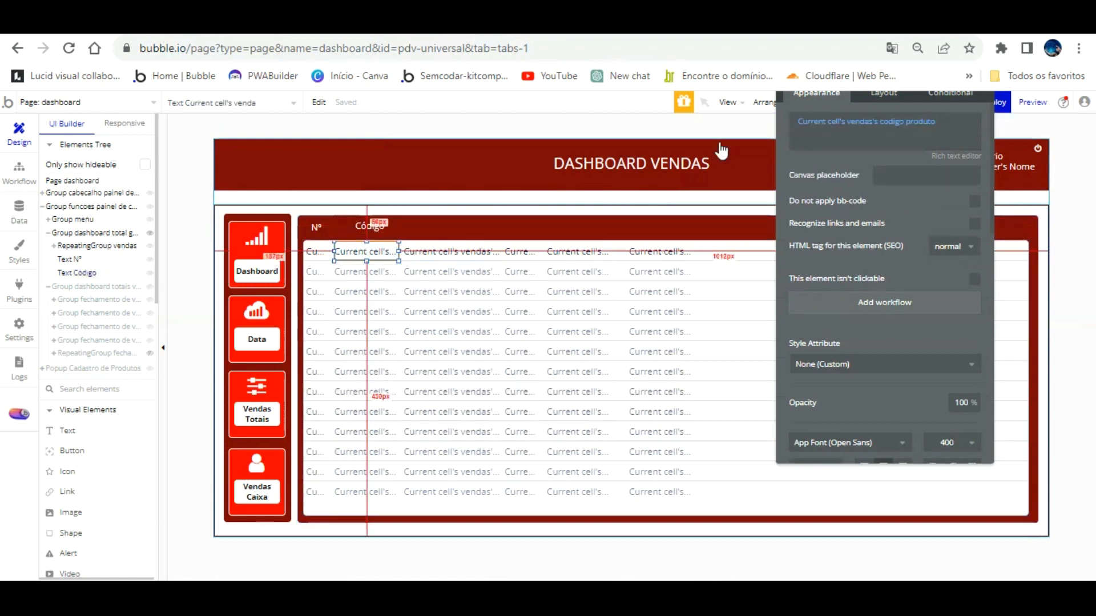
pyautogui.click(880, 97)
pyautogui.moveTo(880, 100); pyautogui.dragTo(882, 133)
pyautogui.click(377, 226)
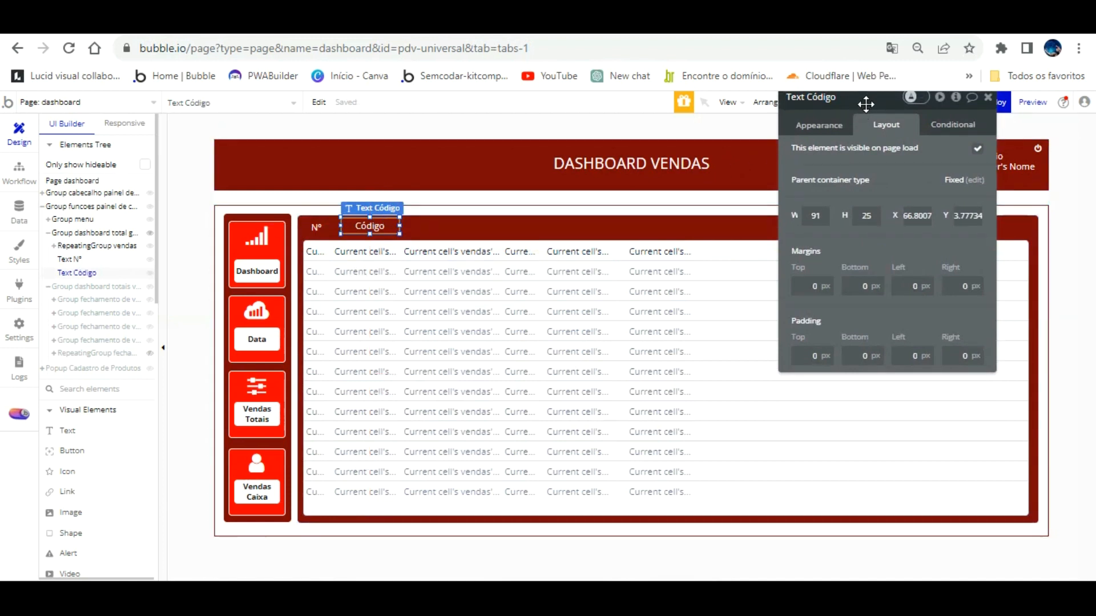
pyautogui.write('100')
pyautogui.click(810, 108)
pyautogui.click(813, 125)
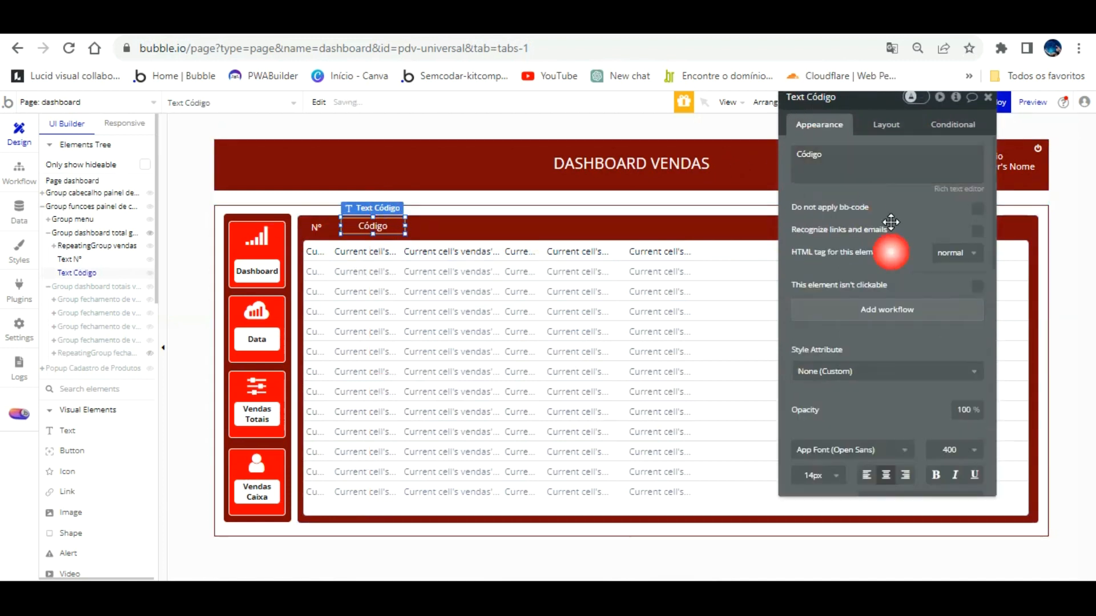
pyautogui.scroll(-3, 924, 345)
pyautogui.scroll(-2, 933, 371)
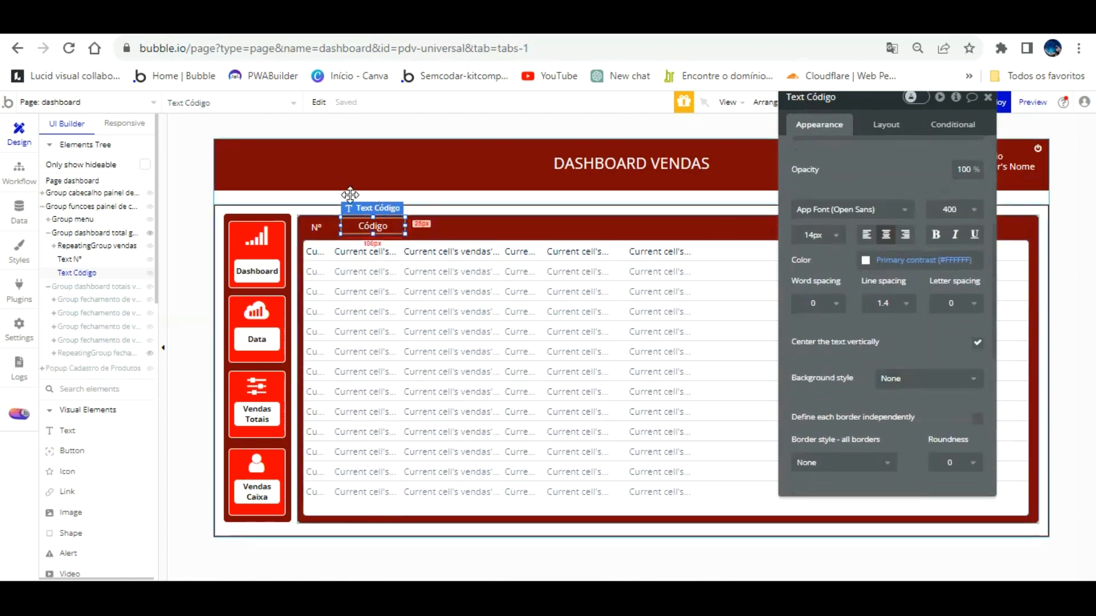
pyautogui.moveTo(370, 196); pyautogui.dragTo(364, 203)
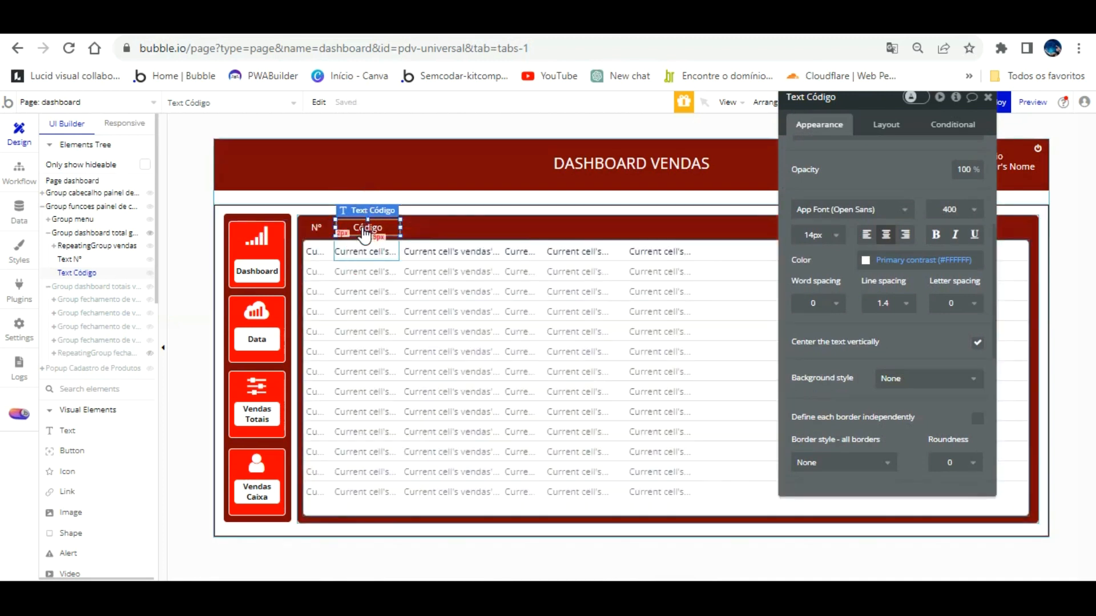
pyautogui.click(338, 24)
pyautogui.press('F5')
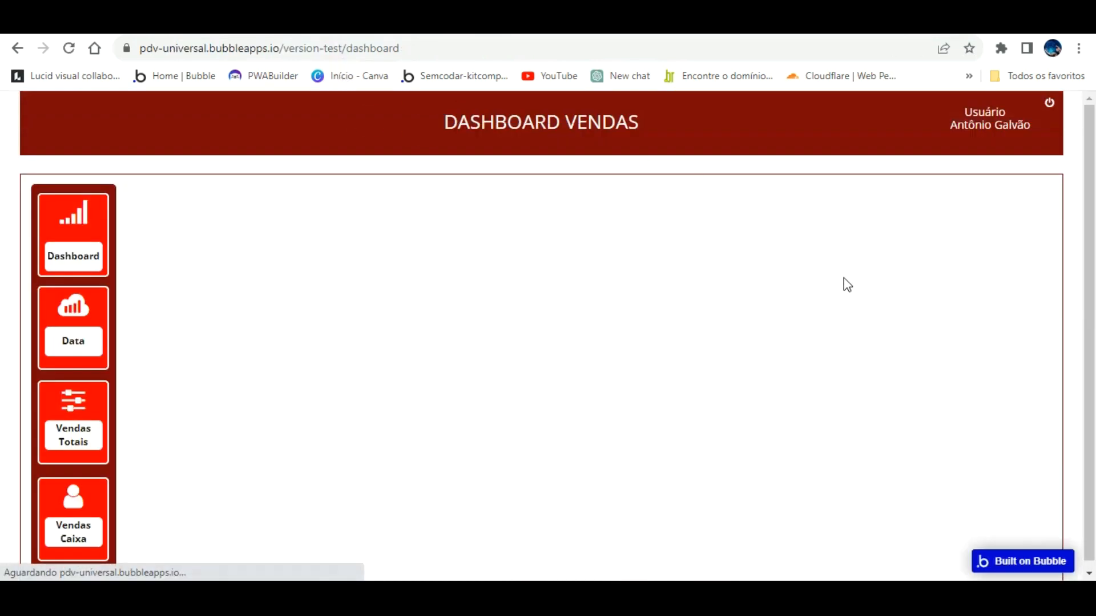
# Open the Vendas Totais table in the preview and select the product-name cell in the editor.
pyautogui.click(88, 388)
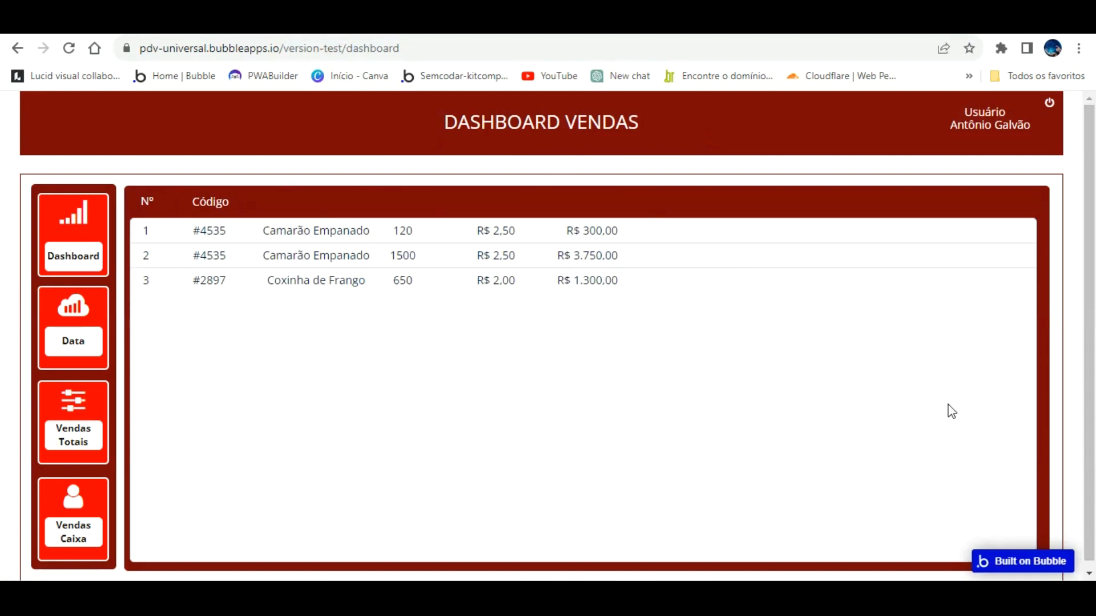
pyautogui.click(523, 386)
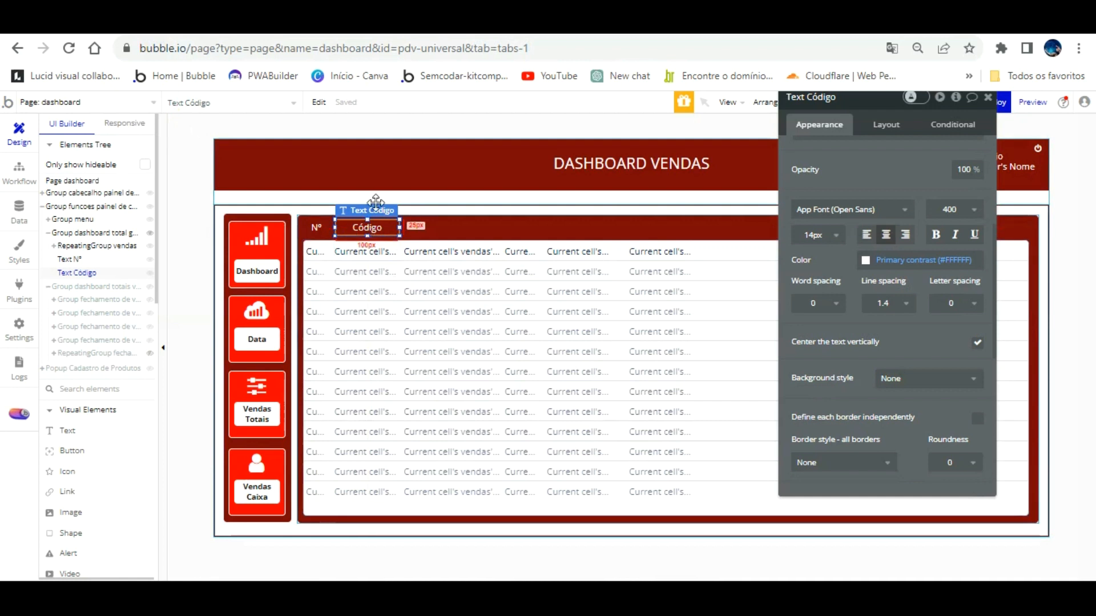
pyautogui.click(444, 251)
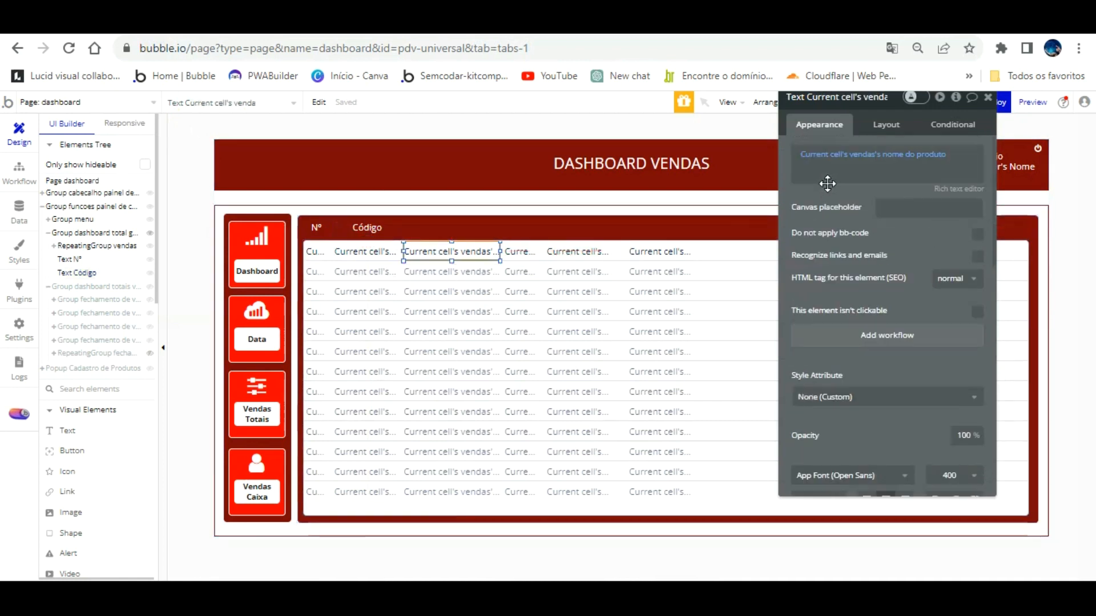
pyautogui.click(369, 227)
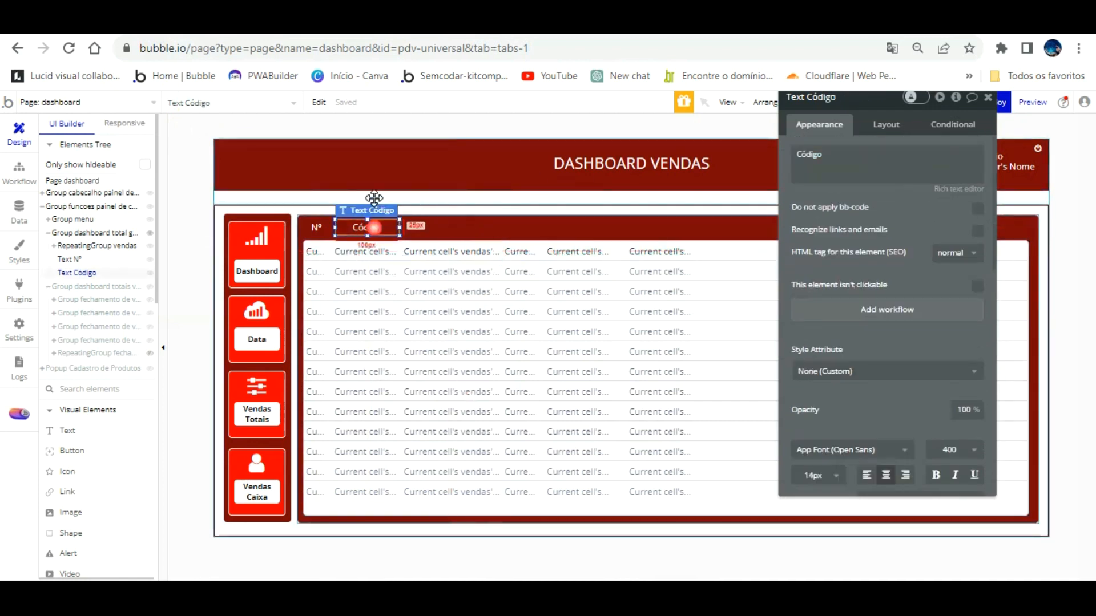
pyautogui.click(449, 251)
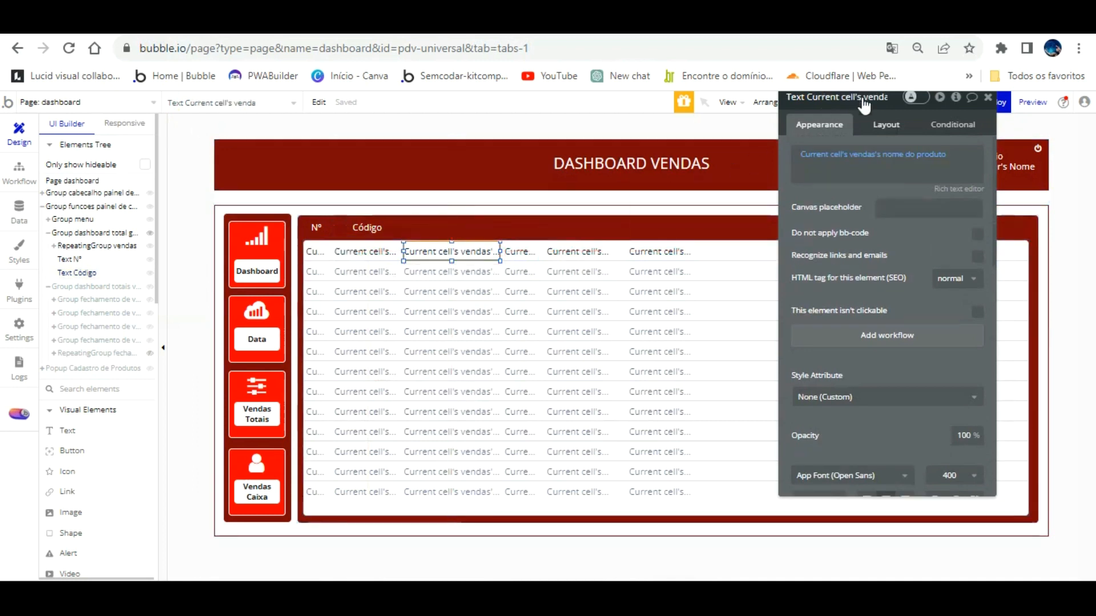
pyautogui.click(884, 122)
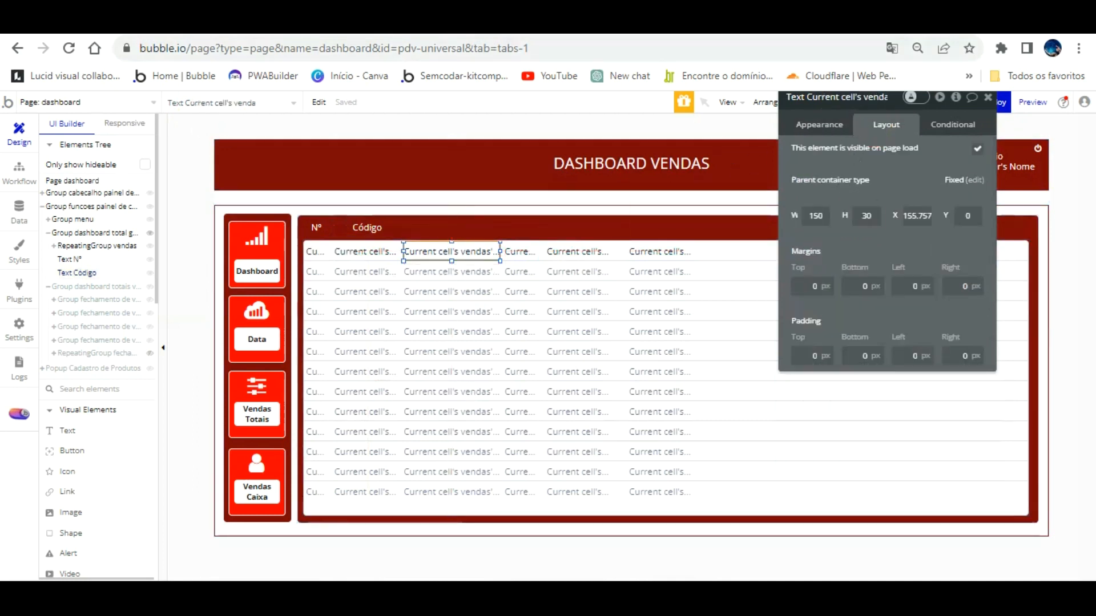
pyautogui.hotkey('ctrl', 'Tab')
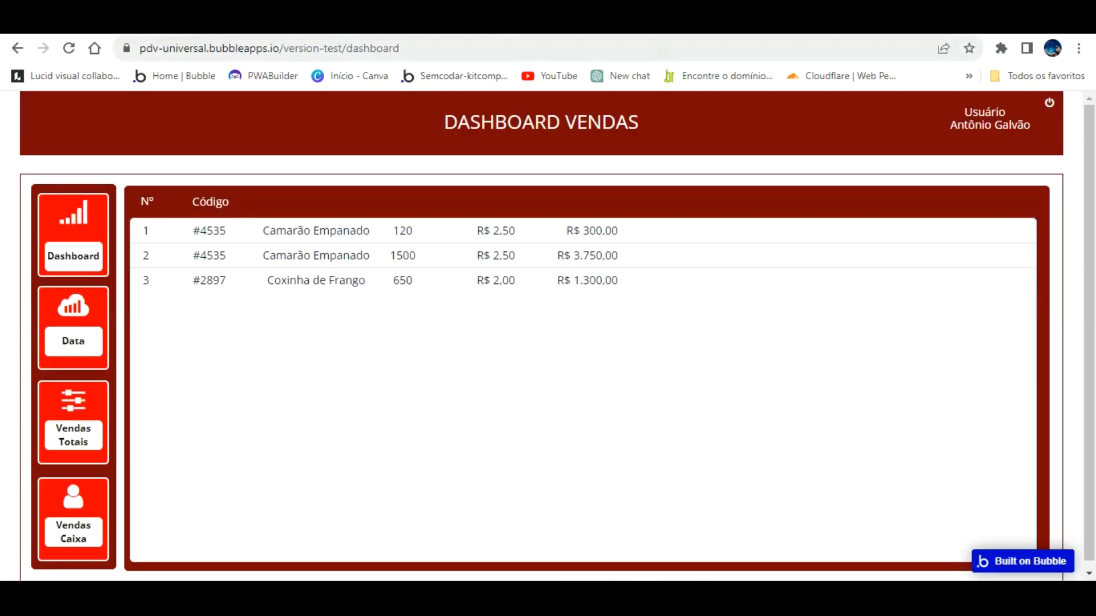
pyautogui.hotkey('ctrl', 'shift', 'Tab')
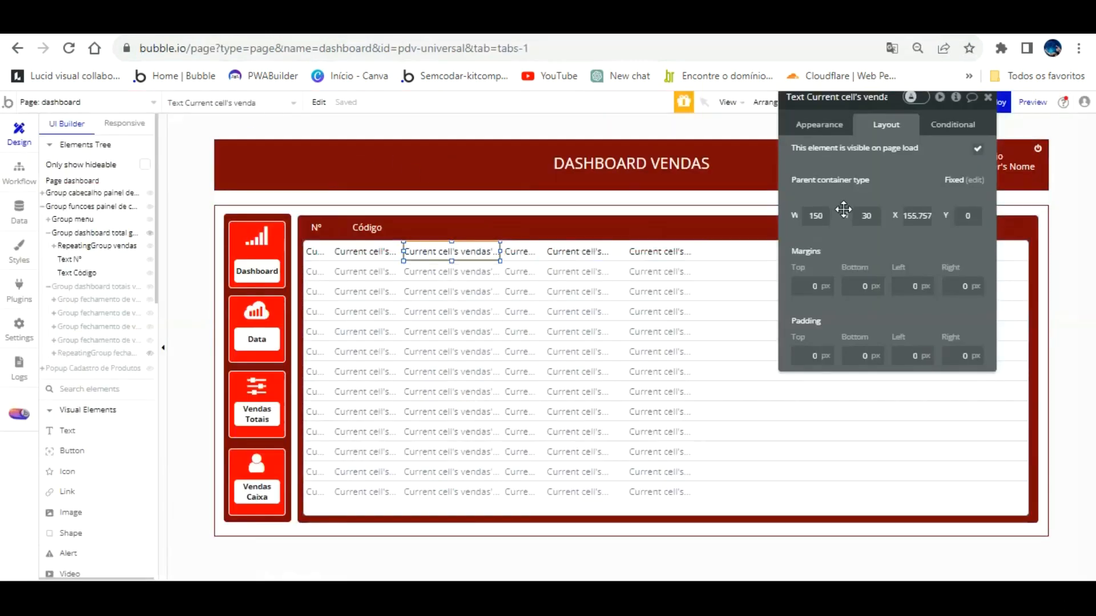
# Left-align the product-name text and reload the preview to confirm the alignment.
pyautogui.click(819, 125)
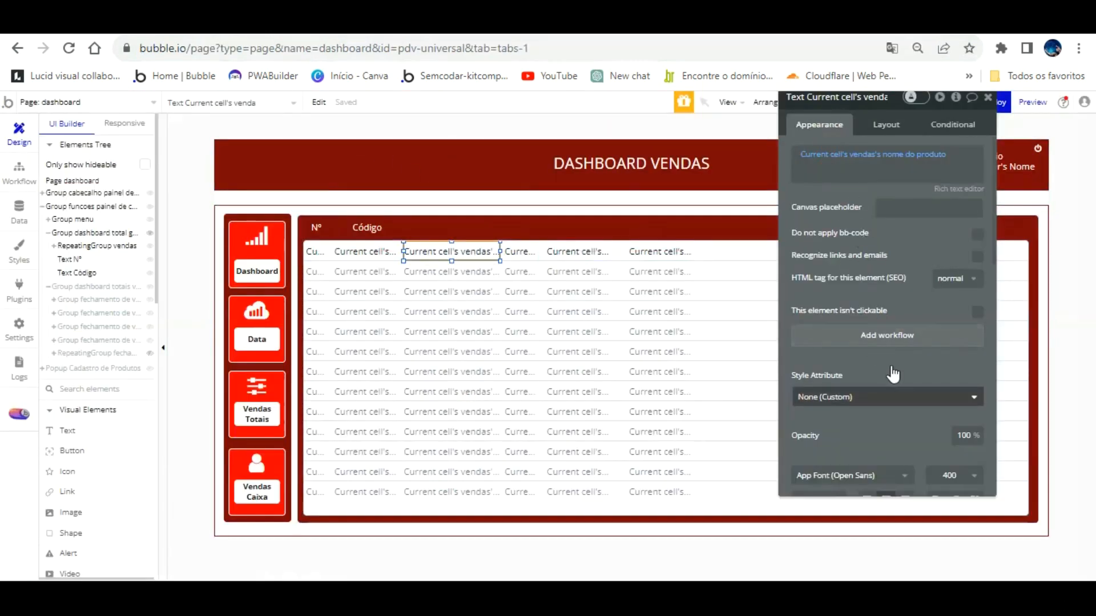
pyautogui.scroll(-4, 882, 331)
pyautogui.click(867, 261)
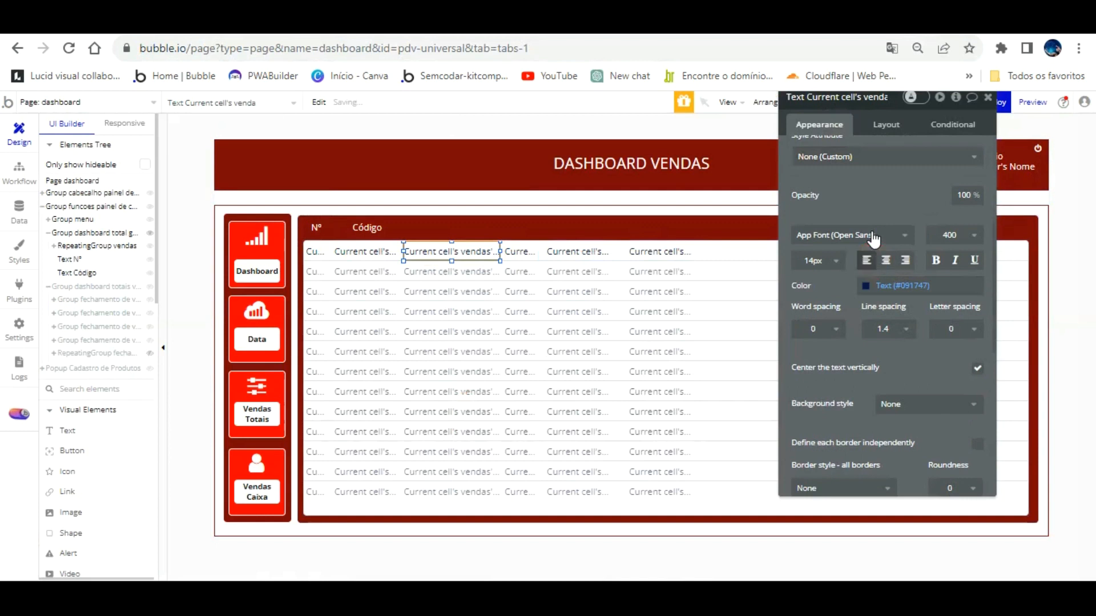
pyautogui.hotkey('ctrl', 'Tab')
pyautogui.hotkey('ctrl', 'r')
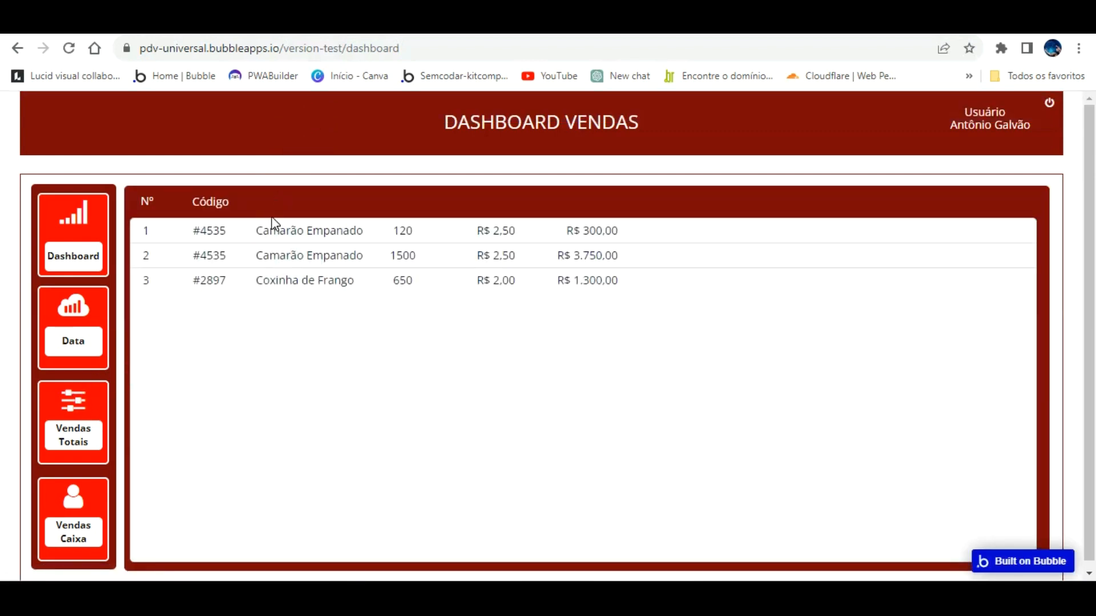
pyautogui.hotkey('ctrl', 'Tab')
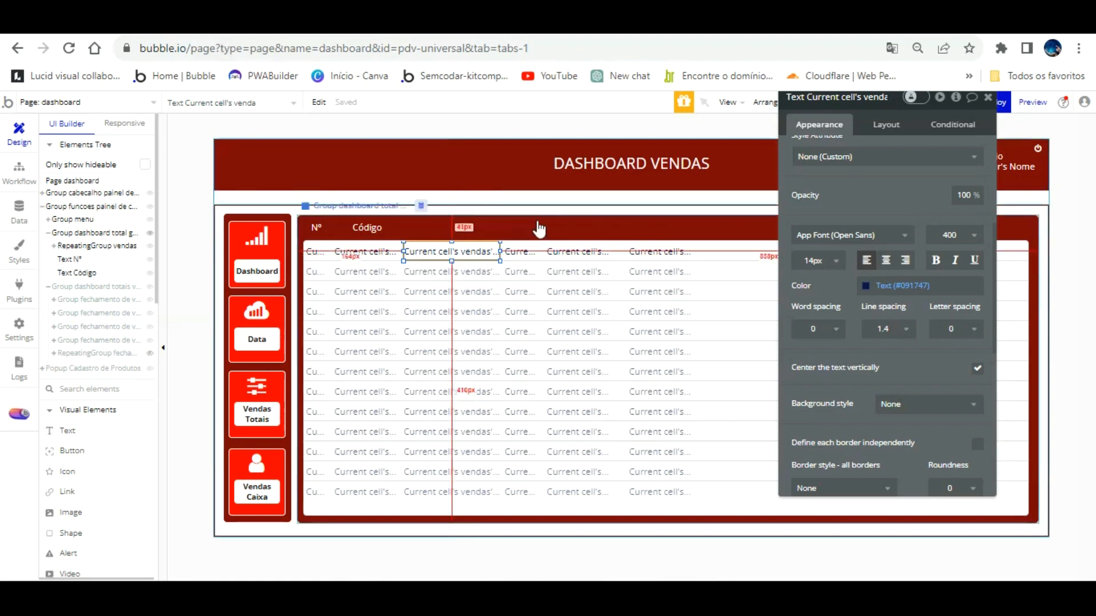
# Shift the quantity, unit price and total cells right and widen the product-name cell to fit.
pyautogui.click(516, 224)
pyautogui.click(518, 251)
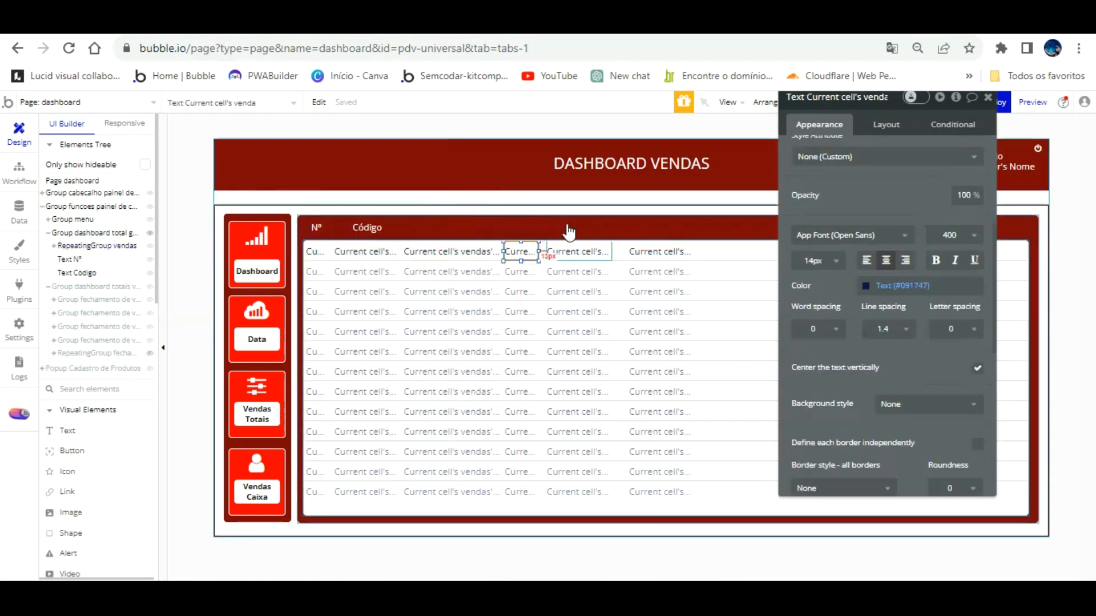
pyautogui.keyDown('shift'); pyautogui.click(574, 251); pyautogui.keyUp('shift')
pyautogui.keyDown('shift'); pyautogui.click(656, 250); pyautogui.keyUp('shift')
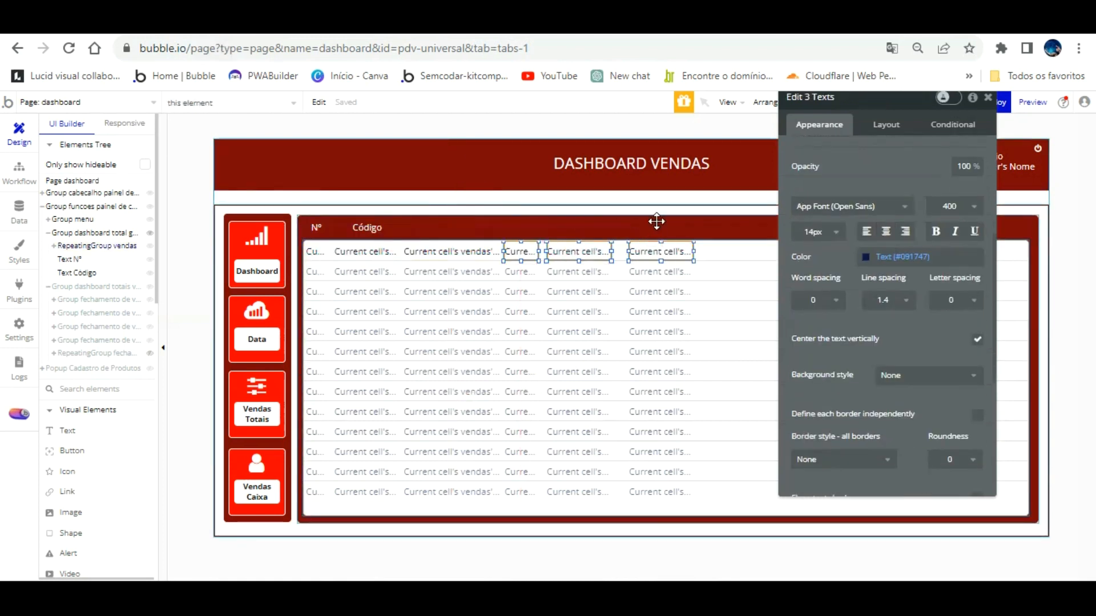
pyautogui.press('Right')
pyautogui.press('Right')
pyautogui.press('Right')
pyautogui.press('Right')
pyautogui.press('Right')
pyautogui.press('Right')
pyautogui.press('Right')
pyautogui.press('Right')
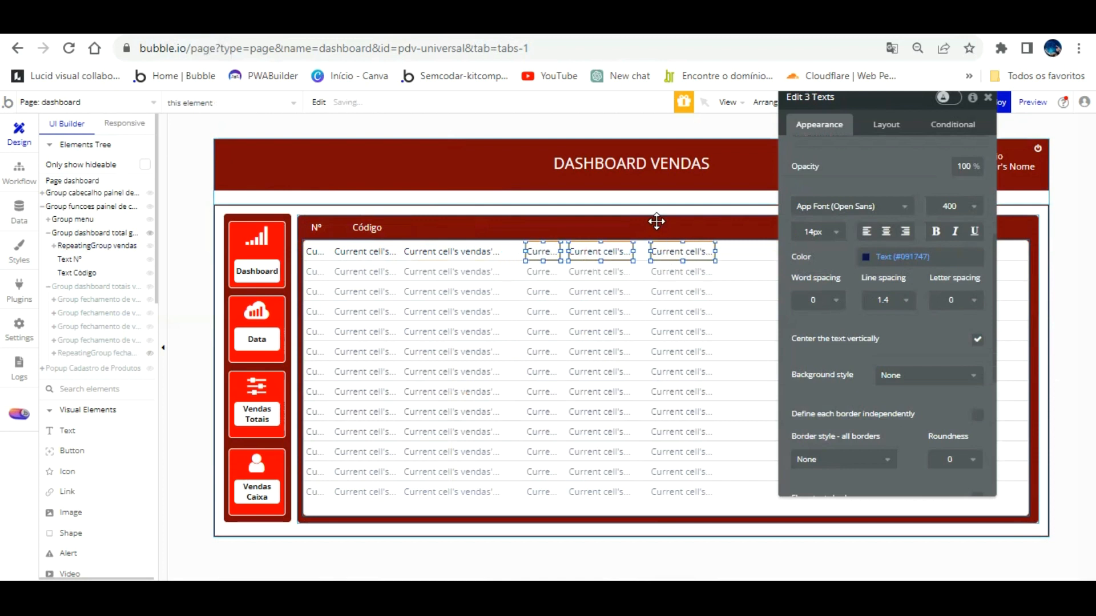
pyautogui.press('Right')
pyautogui.press('Right')
pyautogui.press('Right')
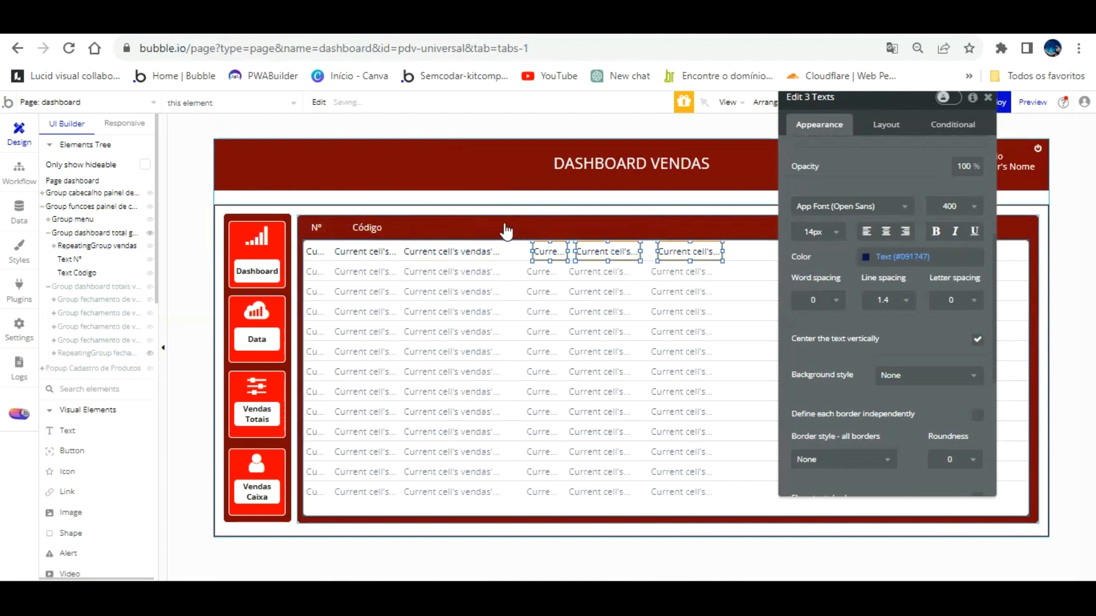
pyautogui.press('Right')
pyautogui.press('Right')
pyautogui.press('Right')
pyautogui.press('Right')
pyautogui.press('Right')
pyautogui.press('Right')
pyautogui.press('Right')
pyautogui.press('Right')
pyautogui.click(489, 227)
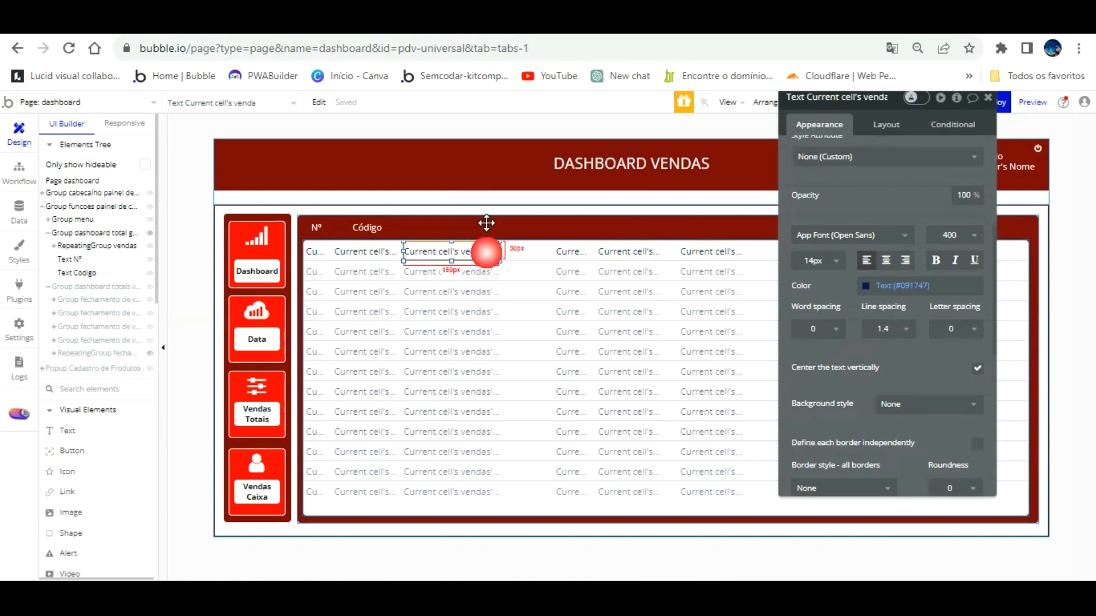
pyautogui.moveTo(500, 222); pyautogui.dragTo(561, 229)
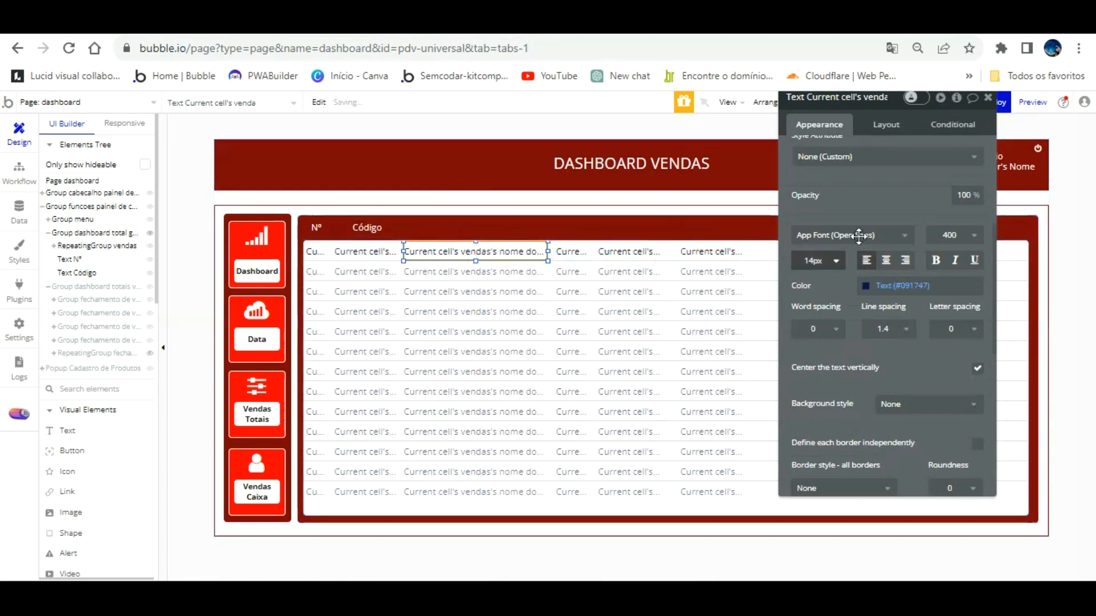
pyautogui.click(886, 124)
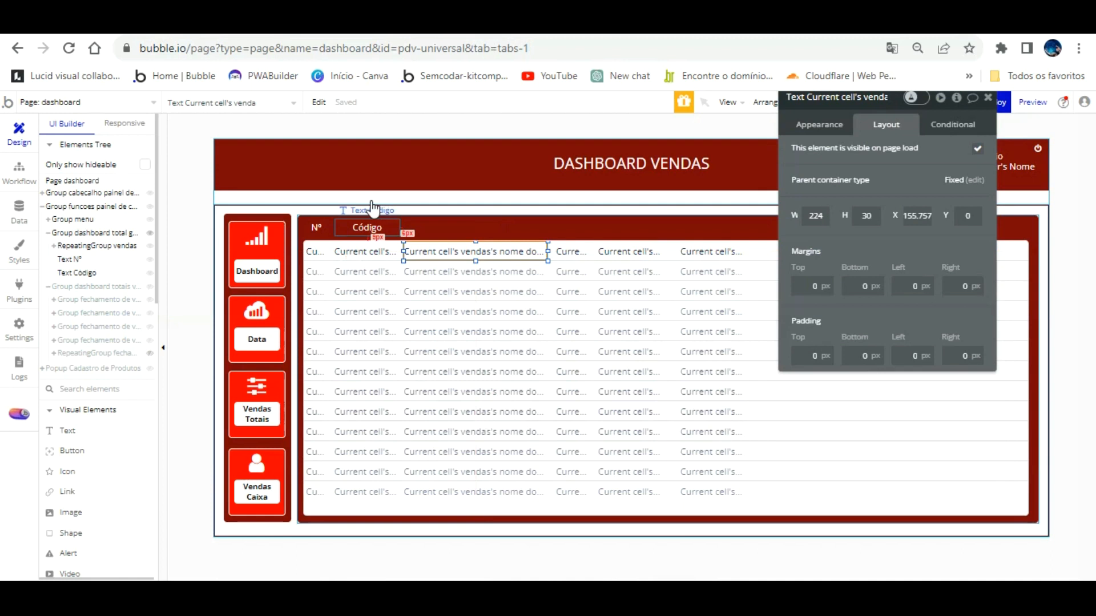
pyautogui.click(370, 228)
# Duplicate Código as a 224-wide, left-aligned 'Produto' heading to its right.
pyautogui.hotkey('ctrl', 'd')
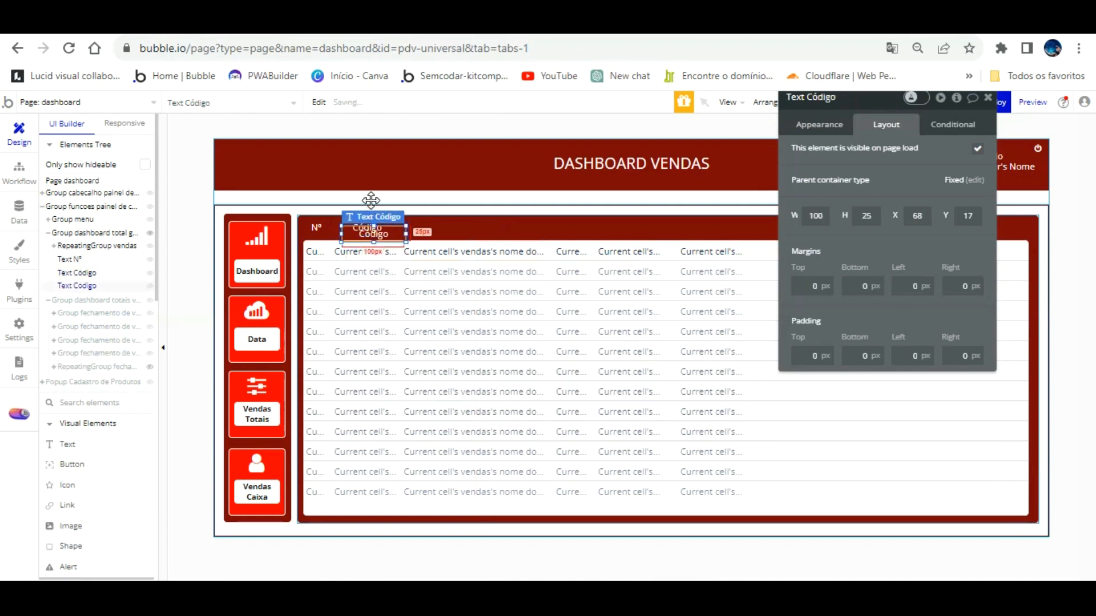
pyautogui.moveTo(376, 203); pyautogui.dragTo(443, 201)
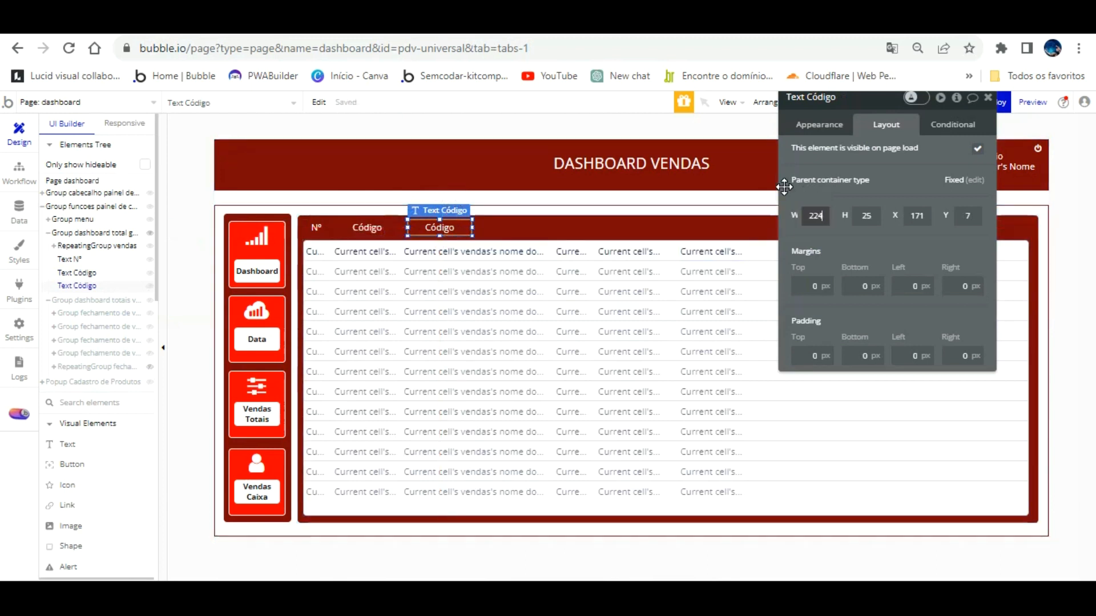
pyautogui.write('224')
pyautogui.press('Return')
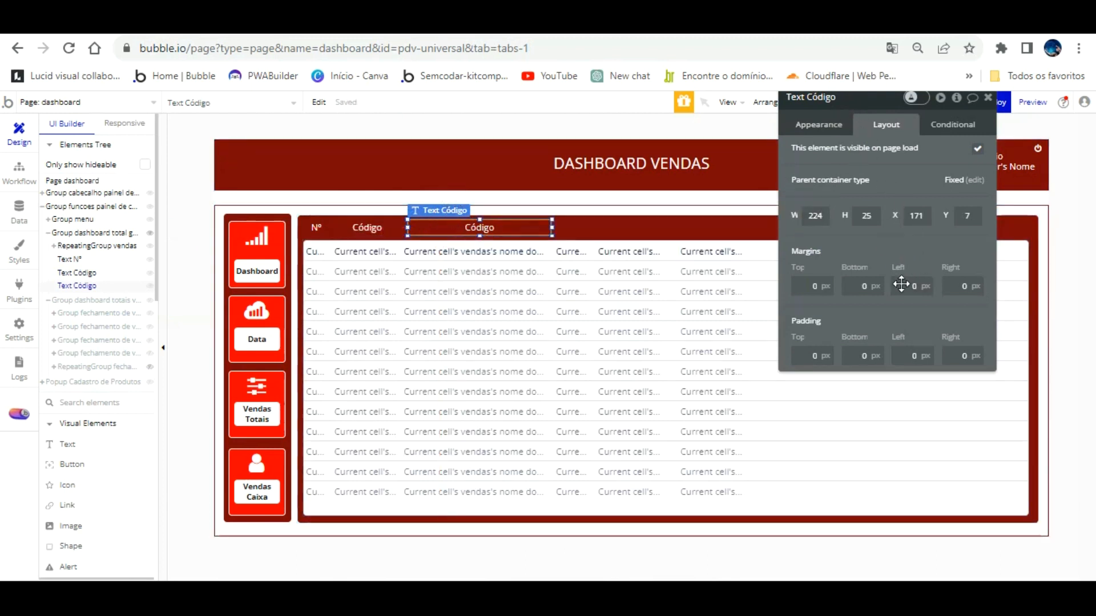
pyautogui.click(820, 123)
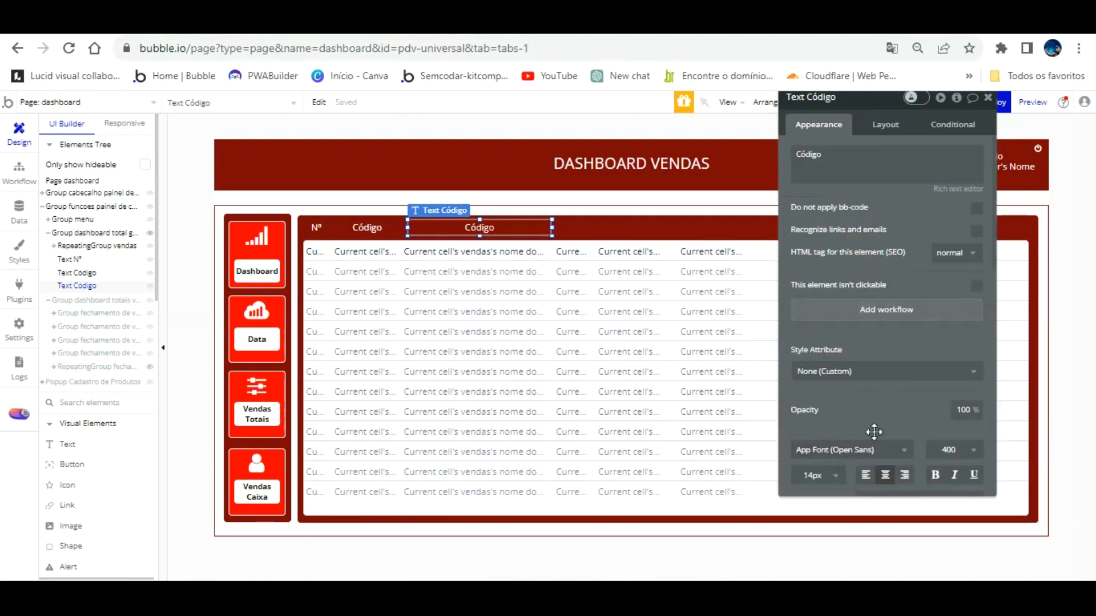
pyautogui.click(866, 475)
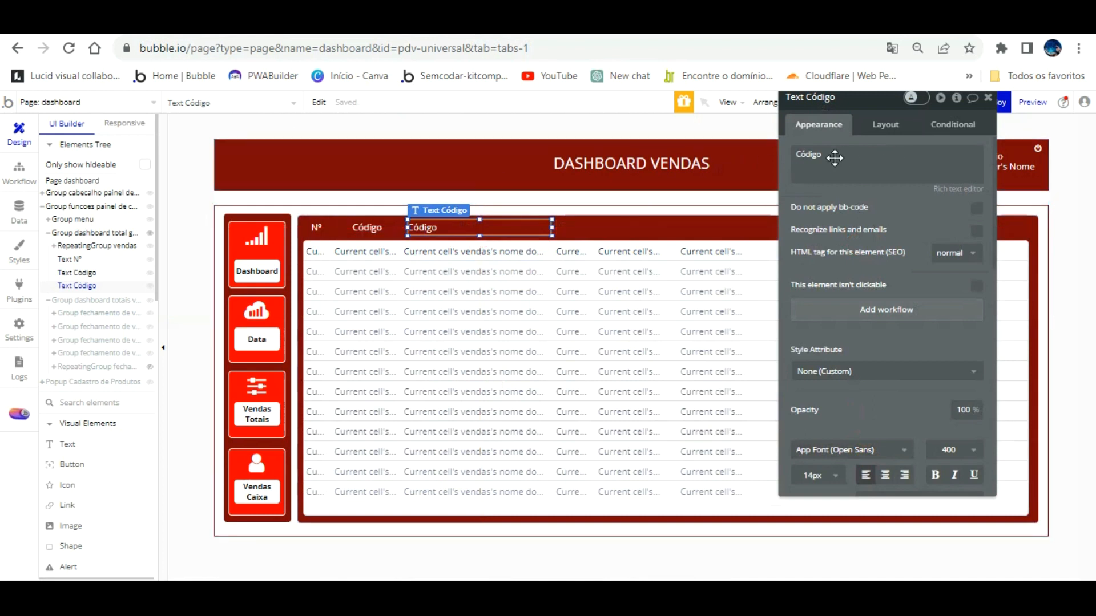
pyautogui.doubleClick(852, 156)
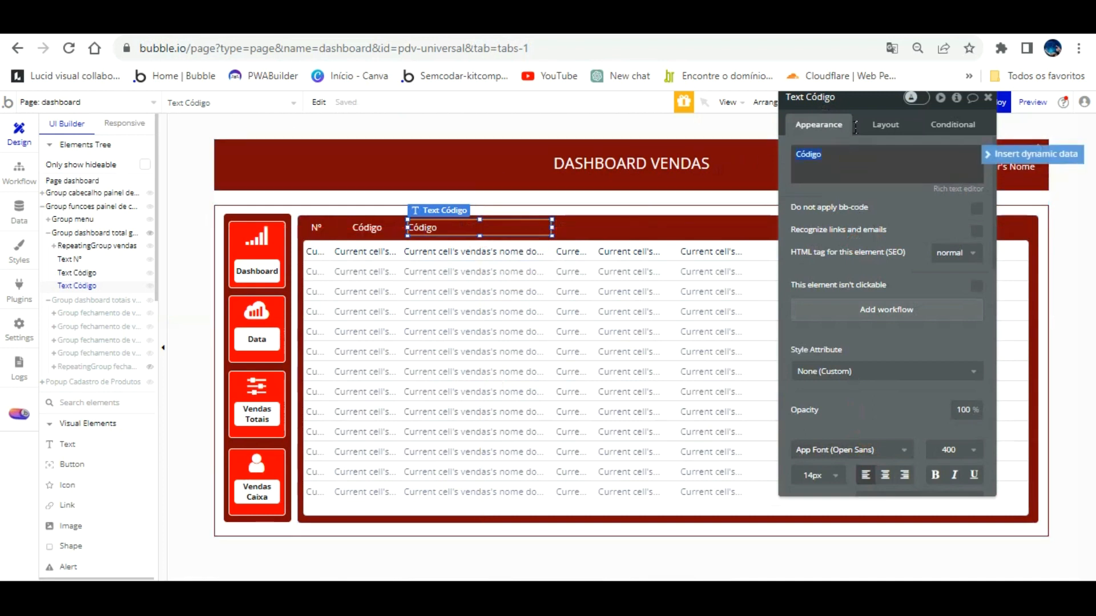
pyautogui.write('Produto')
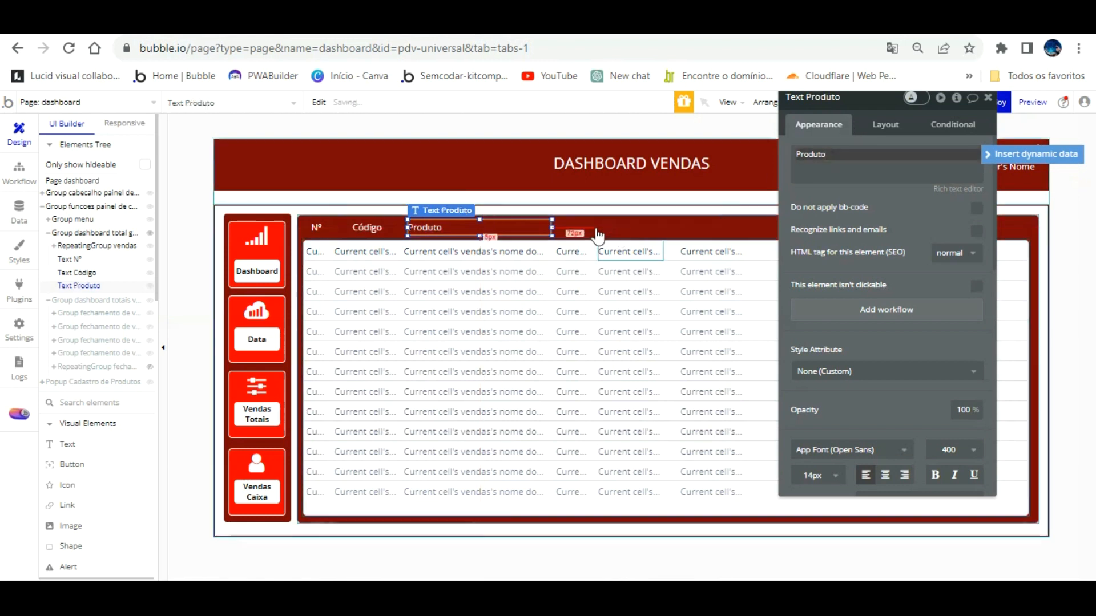
pyautogui.click(462, 206)
pyautogui.press('Left')
pyautogui.press('Left')
pyautogui.press('Left')
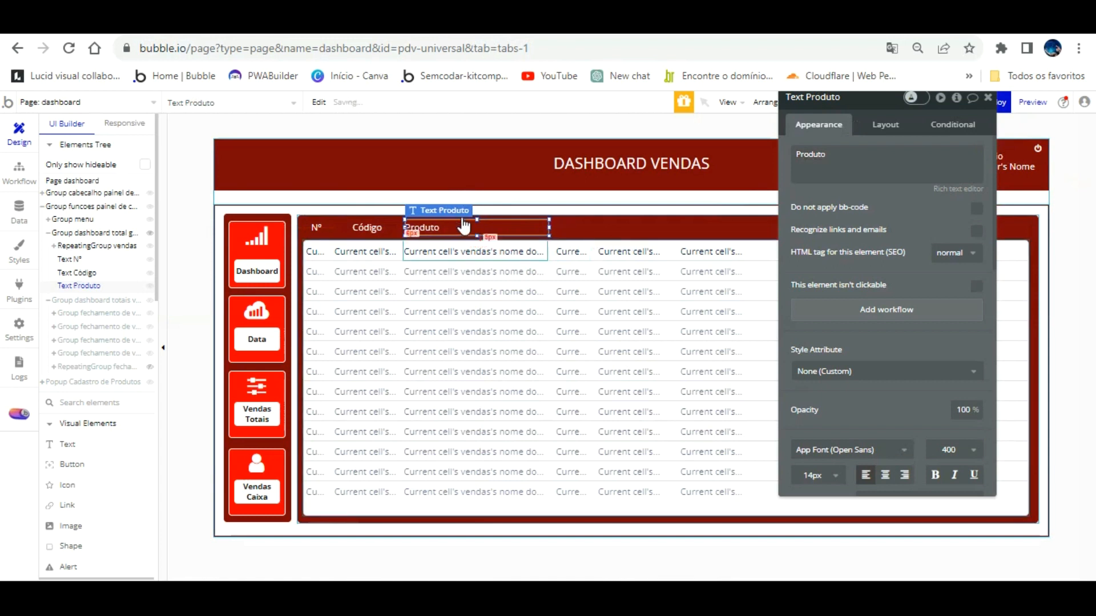
# Copy the Produto heading into a Quantidade heading sized and placed over the quantity column.
pyautogui.click(562, 230)
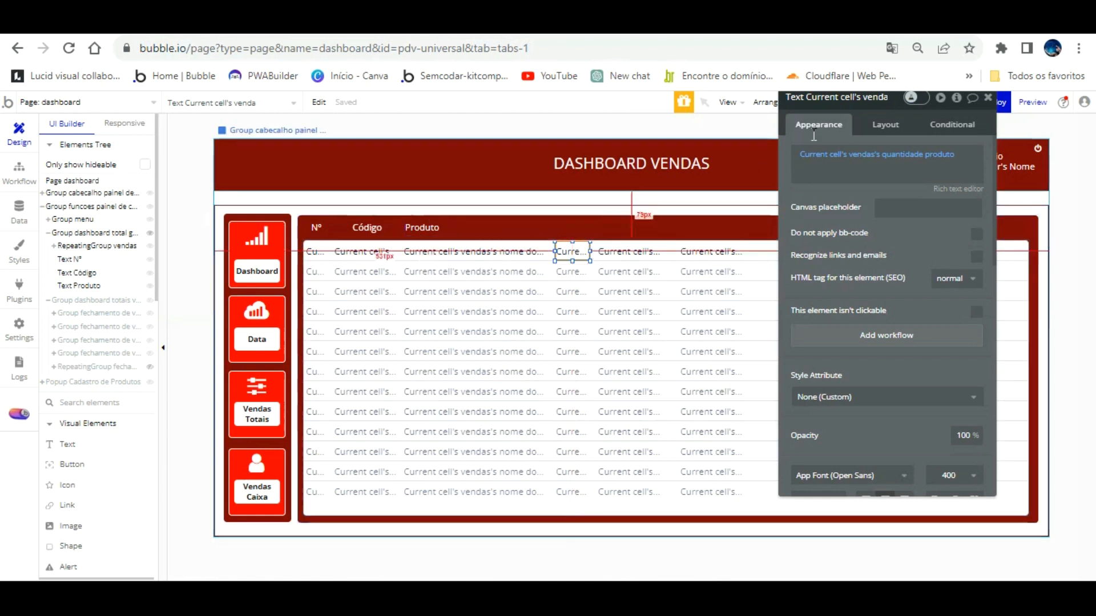
pyautogui.click(886, 124)
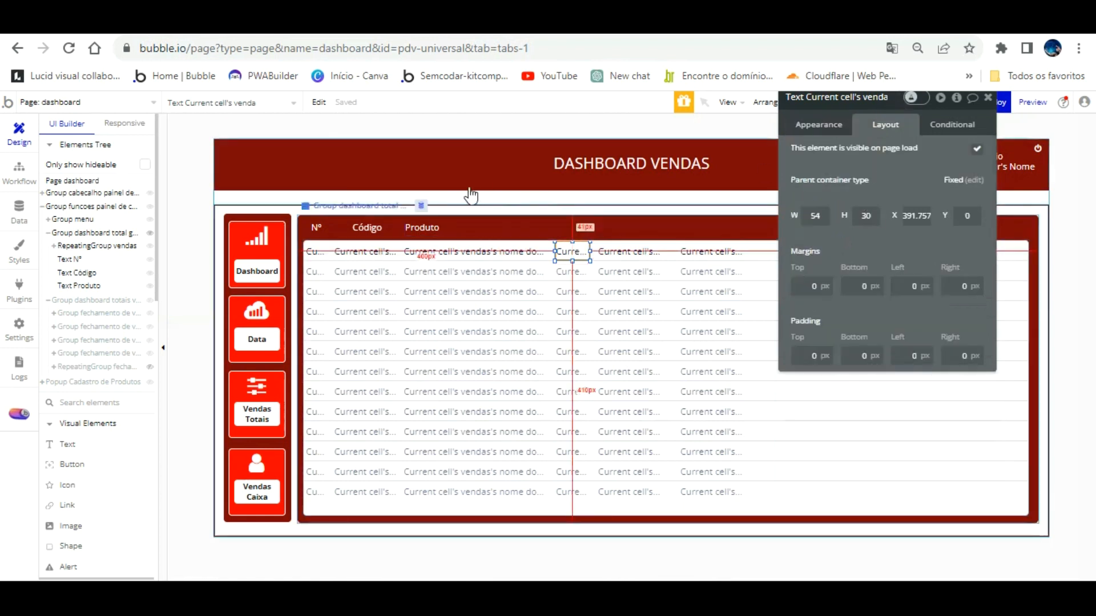
pyautogui.click(437, 209)
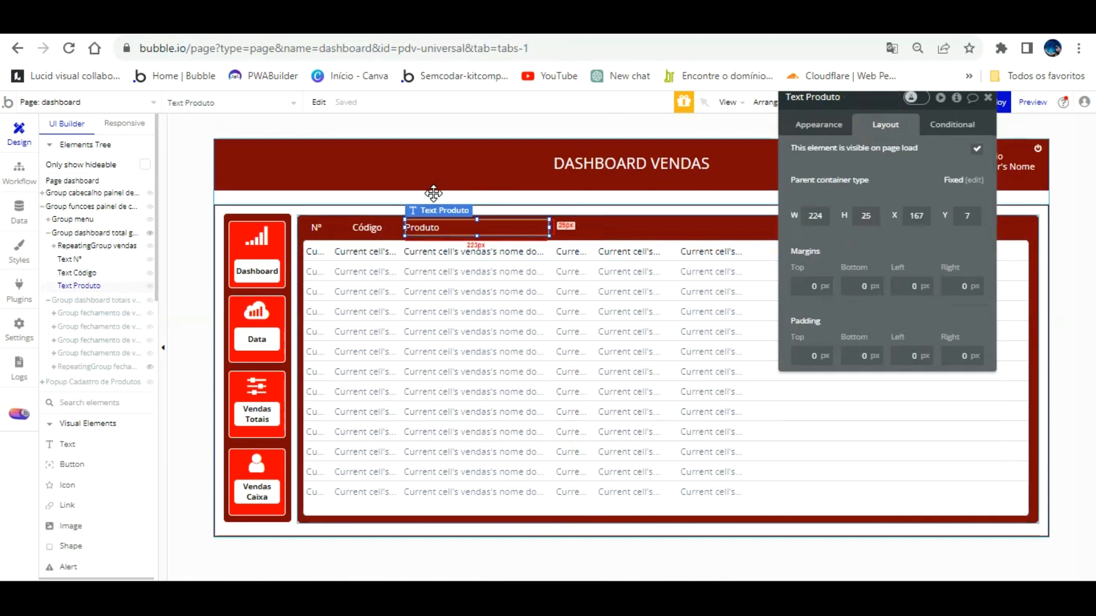
pyautogui.hotkey('ctrl', 'v')
pyautogui.moveTo(486, 202); pyautogui.dragTo(667, 197)
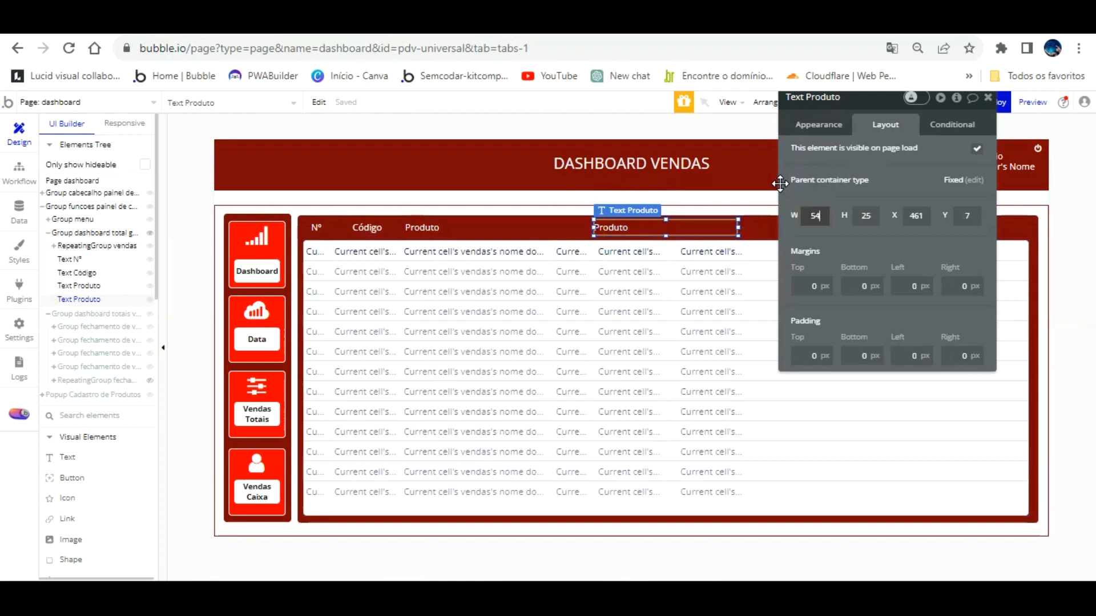
pyautogui.click(806, 125)
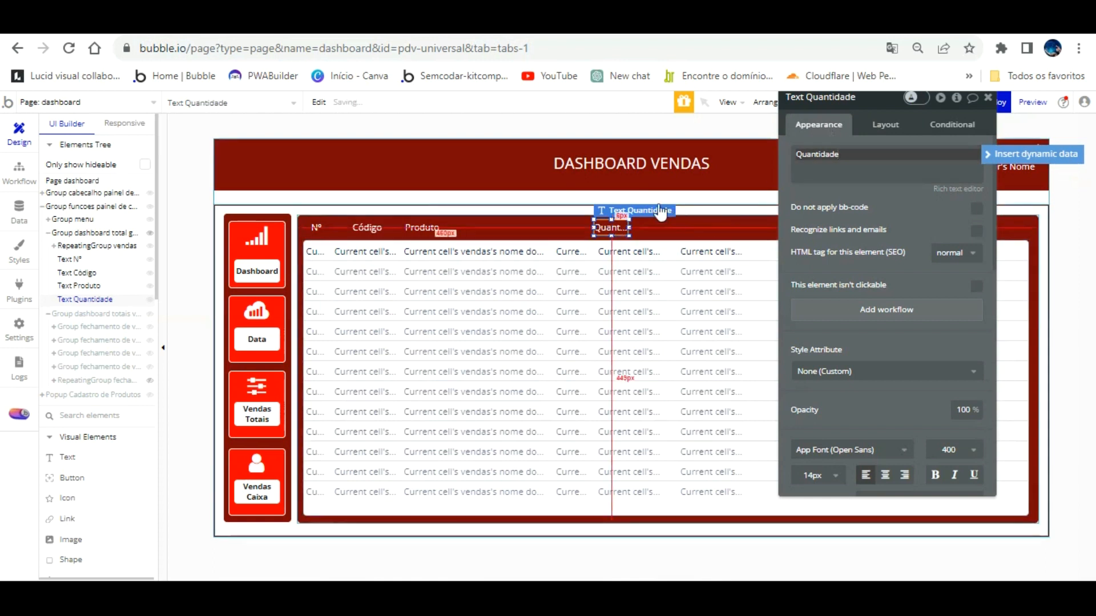
pyautogui.moveTo(629, 221); pyautogui.dragTo(648, 197)
pyautogui.click(640, 237)
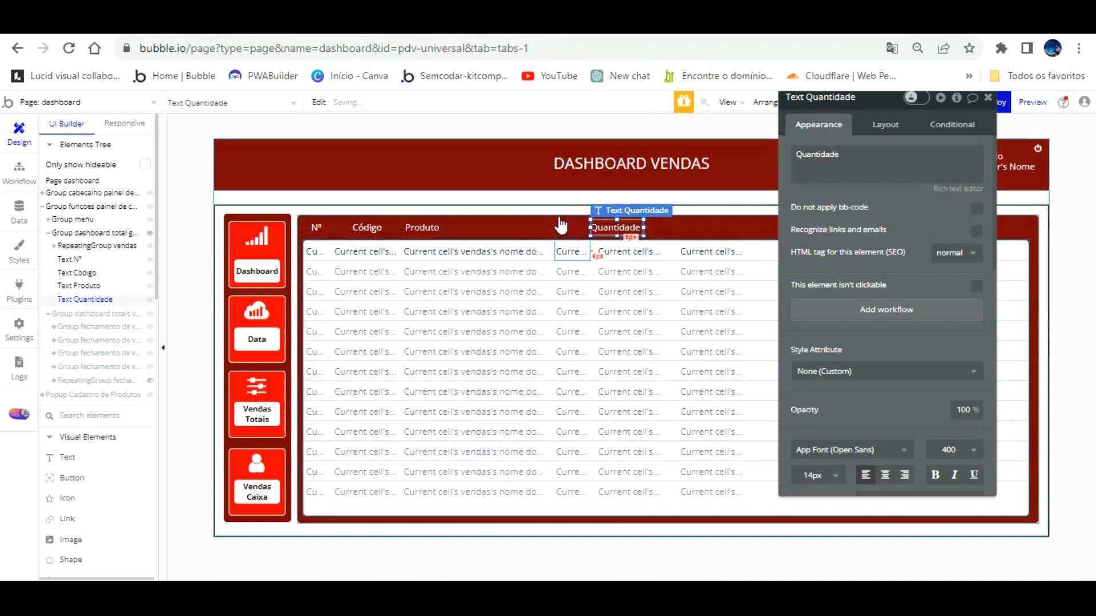
pyautogui.moveTo(613, 228); pyautogui.dragTo(567, 230)
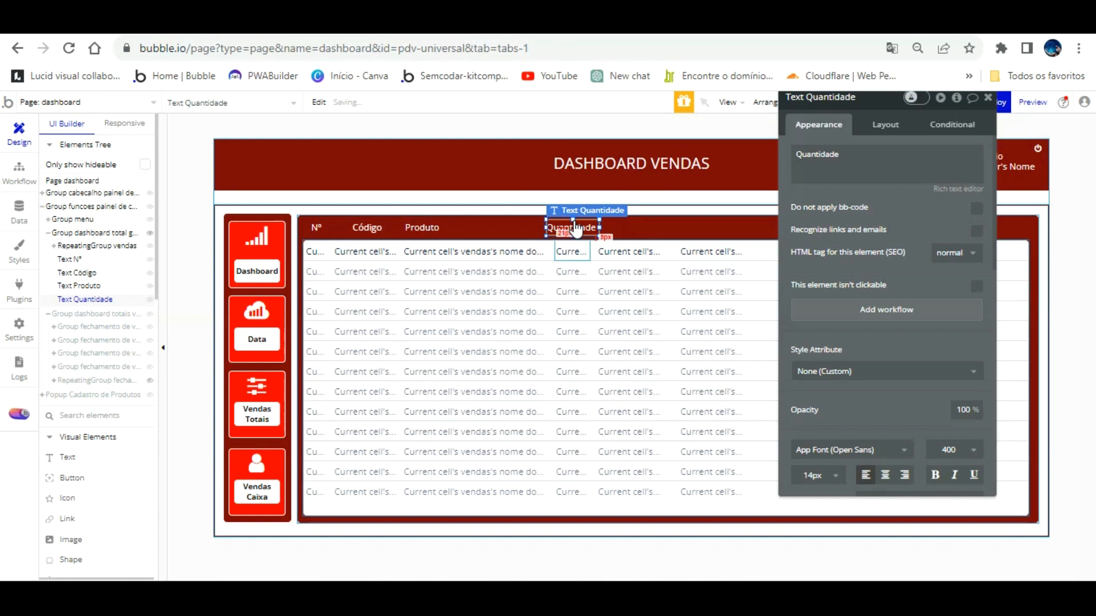
# Shift the row-one unit value and total cells to the right.
pyautogui.click(628, 251)
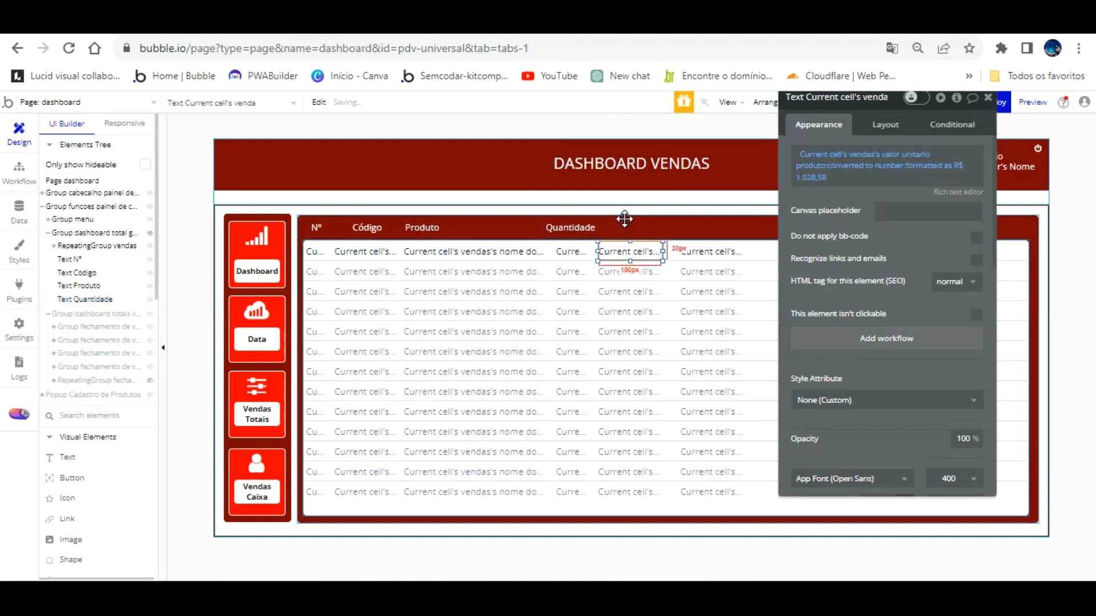
pyautogui.keyDown('shift'); pyautogui.click(703, 251); pyautogui.keyUp('shift')
pyautogui.press('Right')
pyautogui.press('Right')
pyautogui.press('Right')
pyautogui.press('Right')
pyautogui.press('Right')
pyautogui.press('Right')
pyautogui.press('Right')
pyautogui.press('Right')
pyautogui.press('Right')
pyautogui.press('Right')
pyautogui.press('Right')
pyautogui.press('Right')
pyautogui.press('Right')
pyautogui.press('Right')
pyautogui.press('Right')
pyautogui.press('Right')
pyautogui.press('Right')
pyautogui.press('Right')
pyautogui.press('Right')
pyautogui.press('Right')
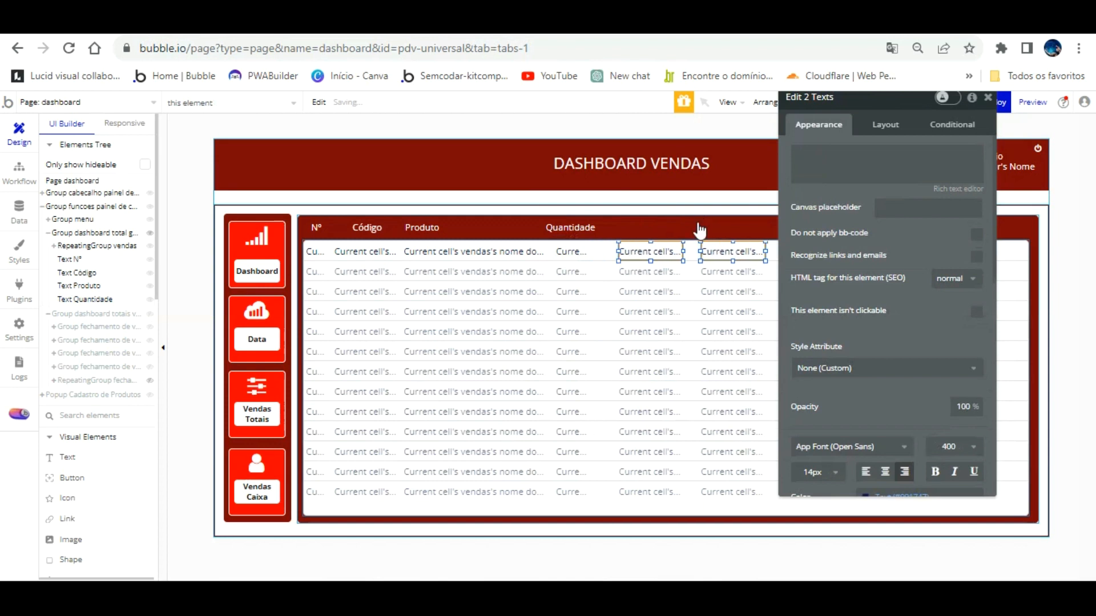
# Nudge the total value cell in row one slightly left.
pyautogui.keyDown('shift'); pyautogui.click(665, 251); pyautogui.keyUp('shift')
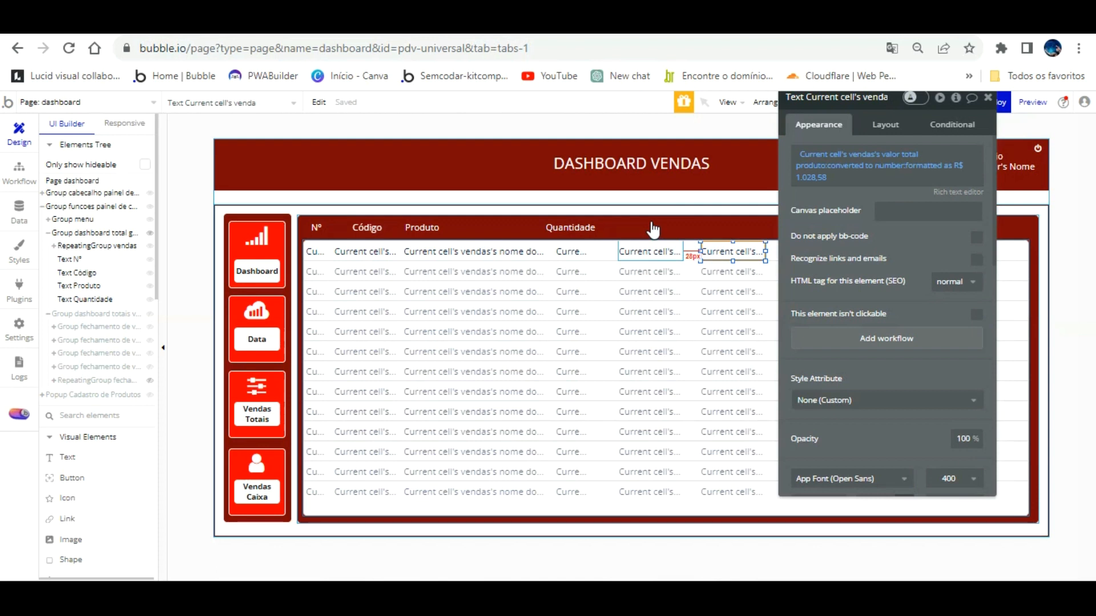
pyautogui.press('shift')
pyautogui.press('shift')
pyautogui.press('shift')
pyautogui.press('shift')
pyautogui.press('shift')
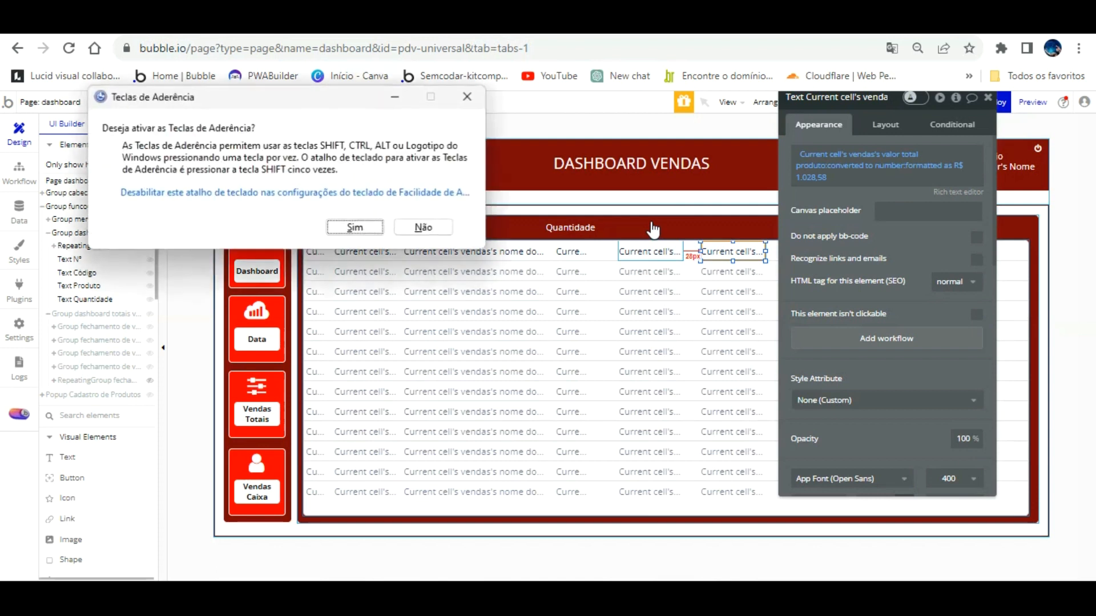
pyautogui.press('Escape')
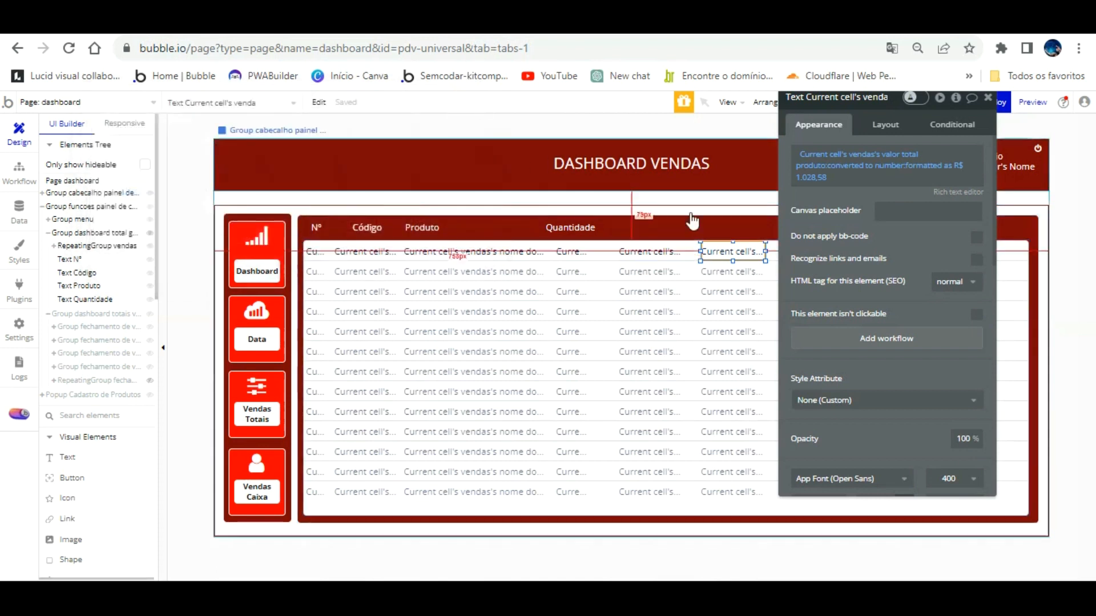
pyautogui.click(662, 251)
pyautogui.click(716, 250)
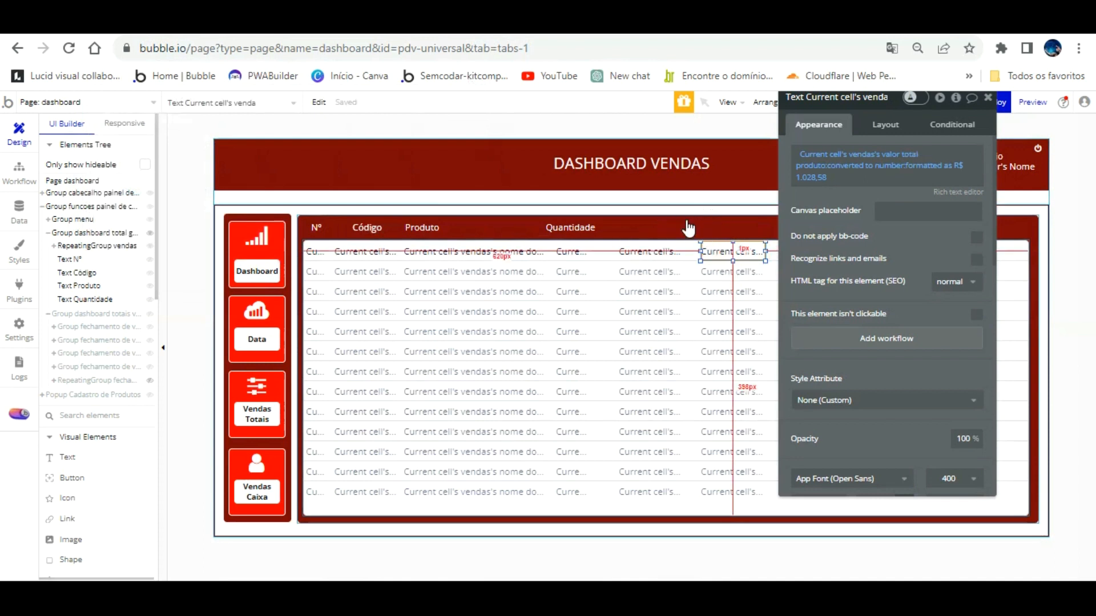
pyautogui.press('Left')
pyautogui.press('Left')
pyautogui.press('Left')
pyautogui.press('Left')
pyautogui.press('Left')
pyautogui.press('Left')
pyautogui.press('Left')
pyautogui.press('Left')
pyautogui.press('Left')
pyautogui.press('Left')
pyautogui.press('Left')
pyautogui.press('Left')
pyautogui.press('Left')
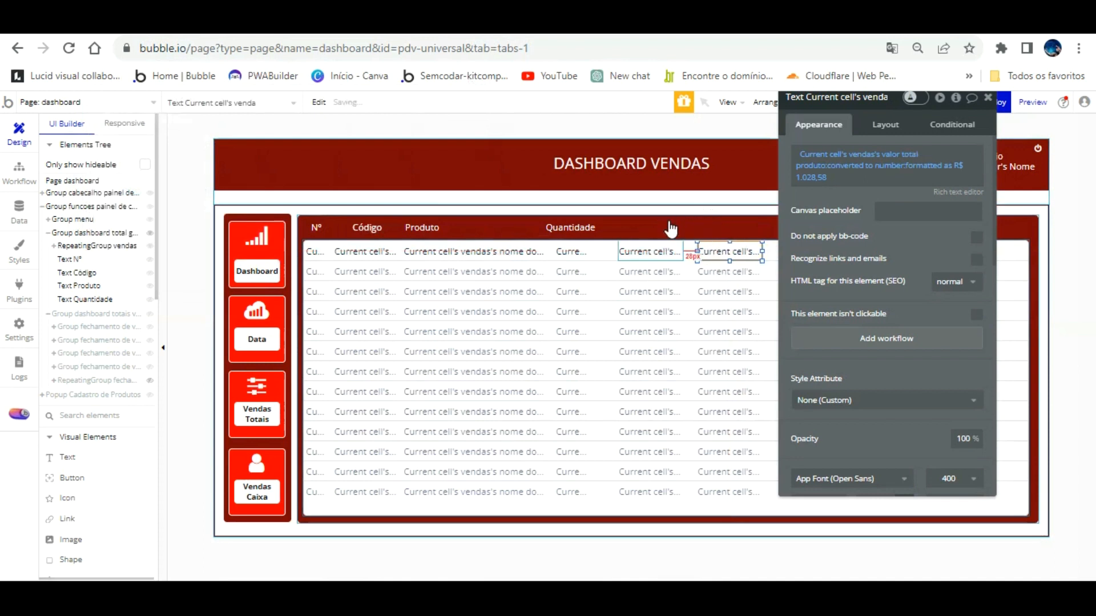
pyautogui.press('Left')
pyautogui.press('Left')
pyautogui.press('Left')
pyautogui.press('Left')
pyautogui.press('Left')
pyautogui.press('Left')
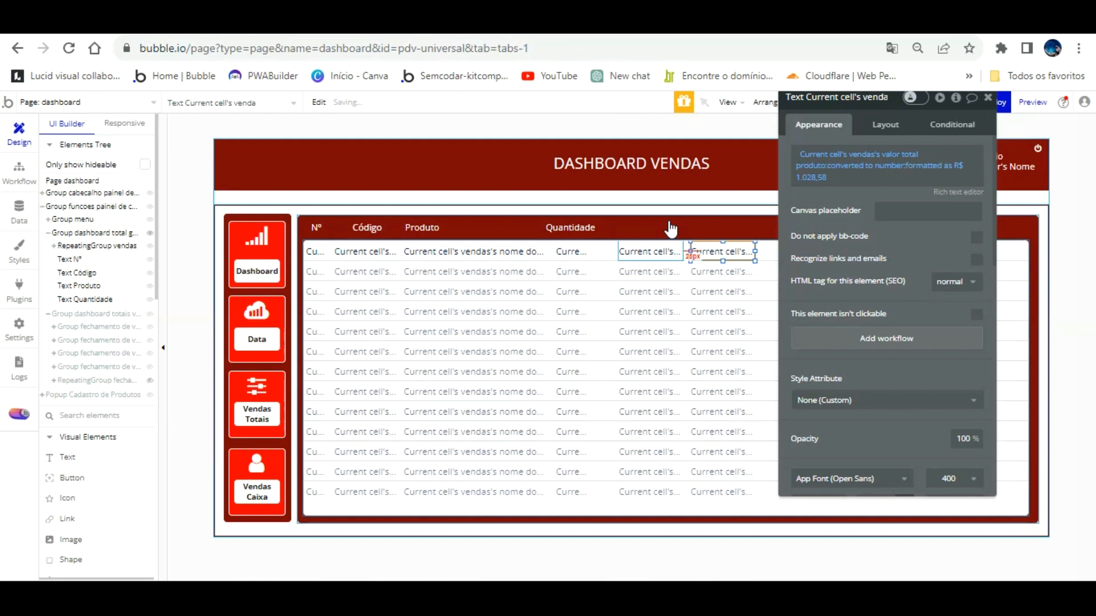
# Duplicate the Quantidade heading and move the copy right into the header row.
pyautogui.click(573, 222)
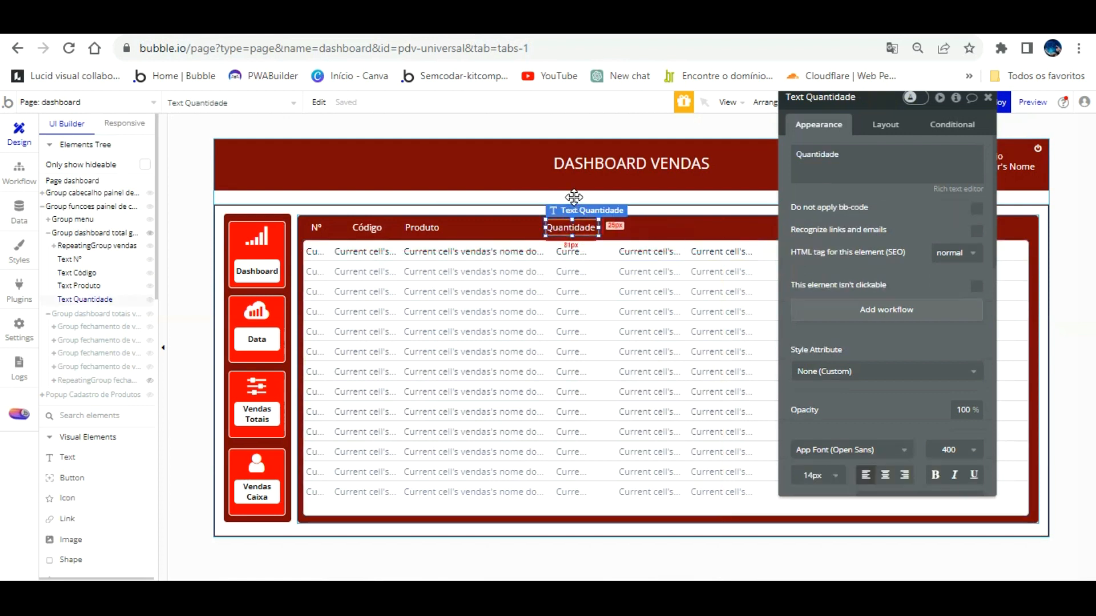
pyautogui.hotkey('ctrl', 'd')
pyautogui.moveTo(592, 204); pyautogui.dragTo(662, 198)
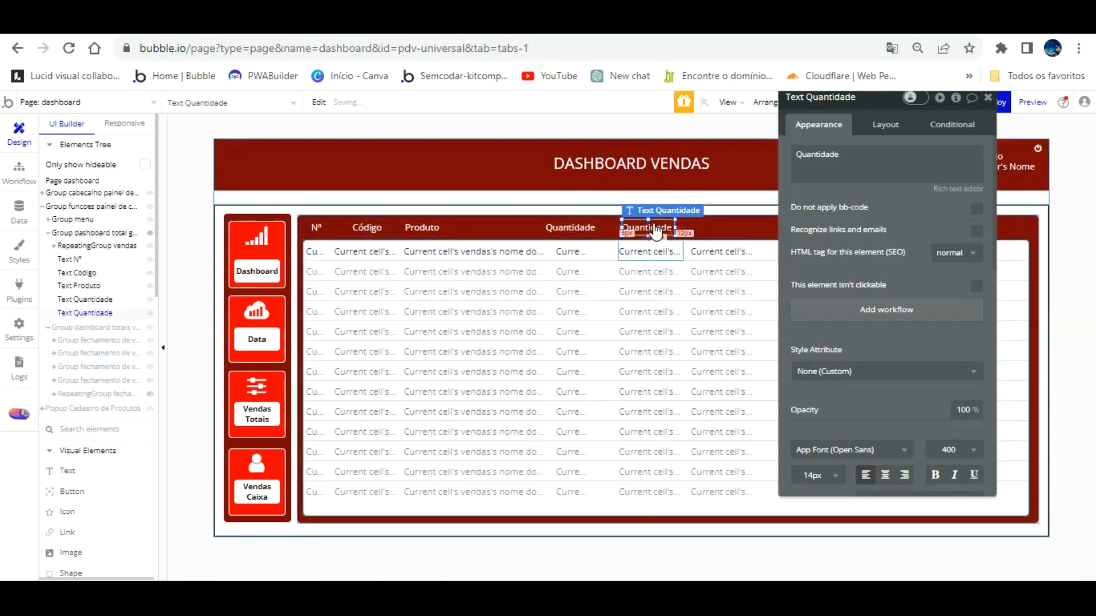
# Set the copied heading's width to 100 and rename it 'Valor Unitário'.
pyautogui.click(885, 124)
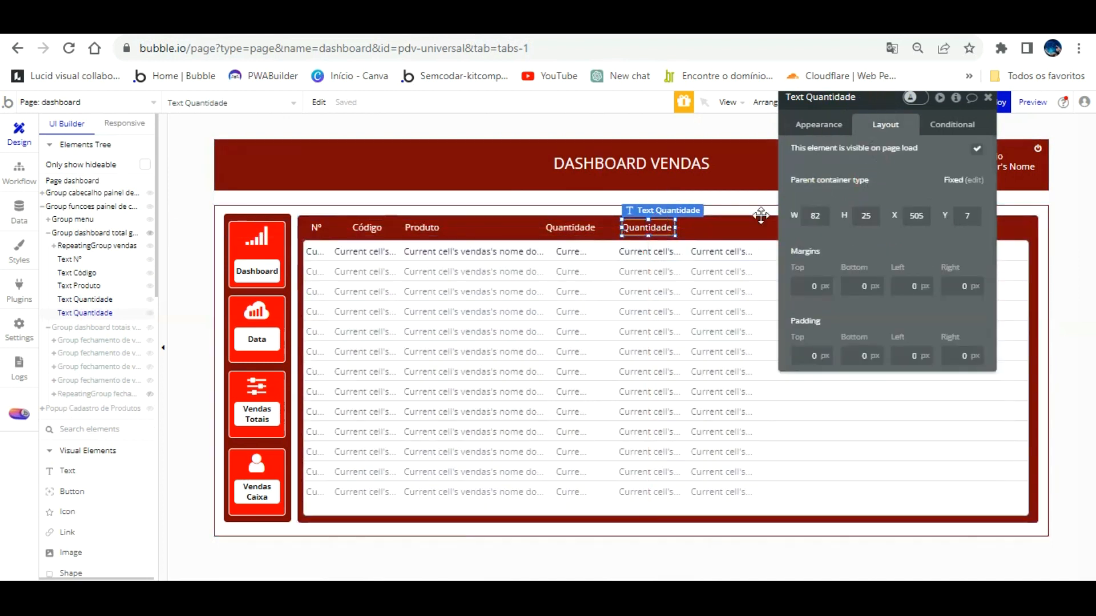
pyautogui.click(639, 250)
pyautogui.click(643, 229)
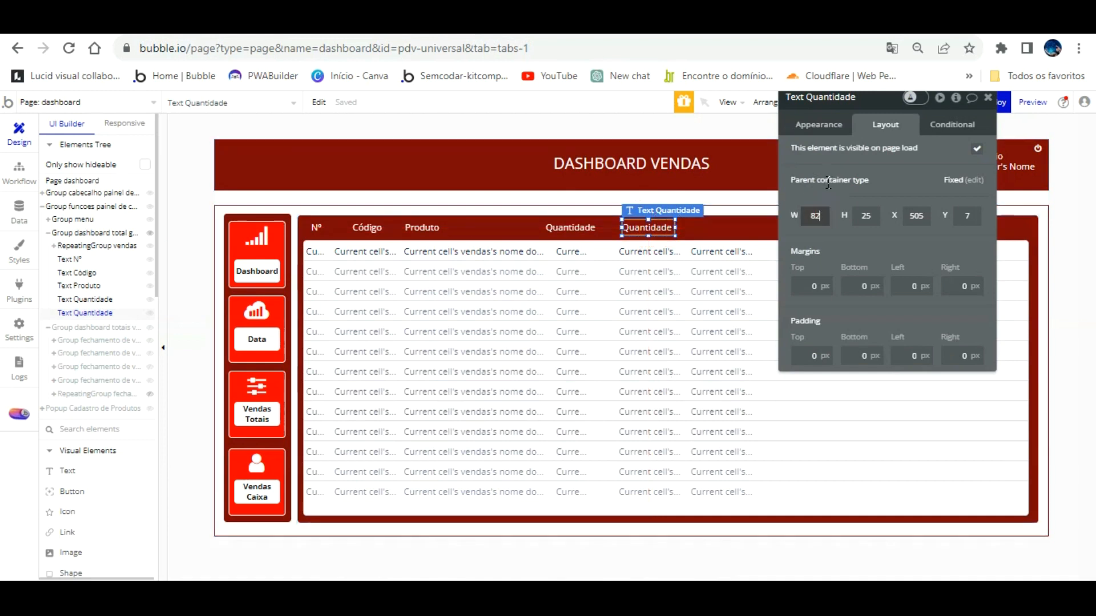
pyautogui.write('100')
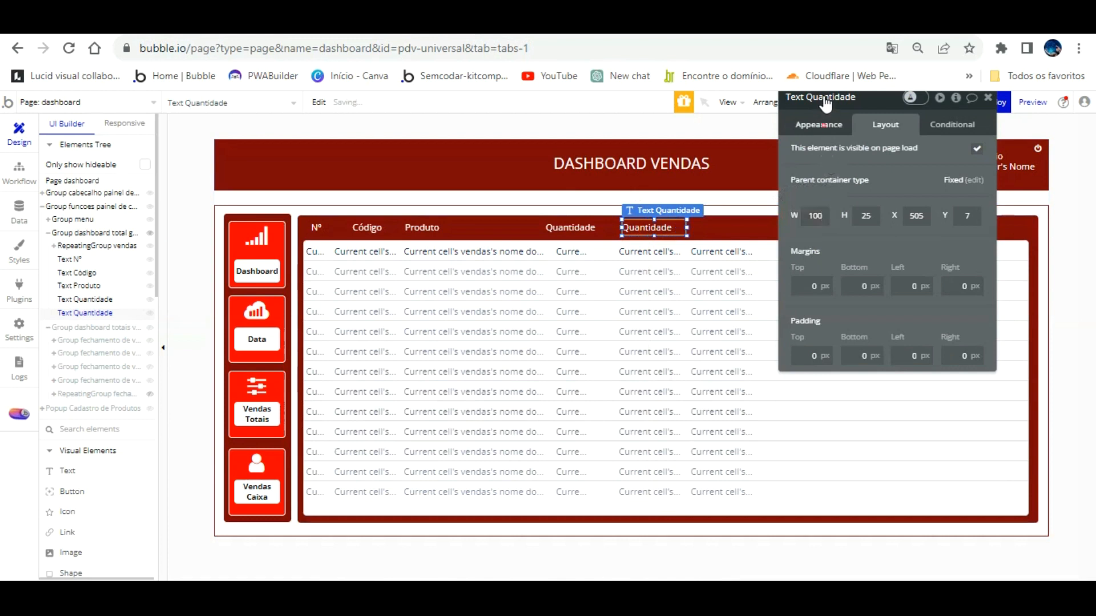
pyautogui.click(821, 124)
pyautogui.doubleClick(824, 165)
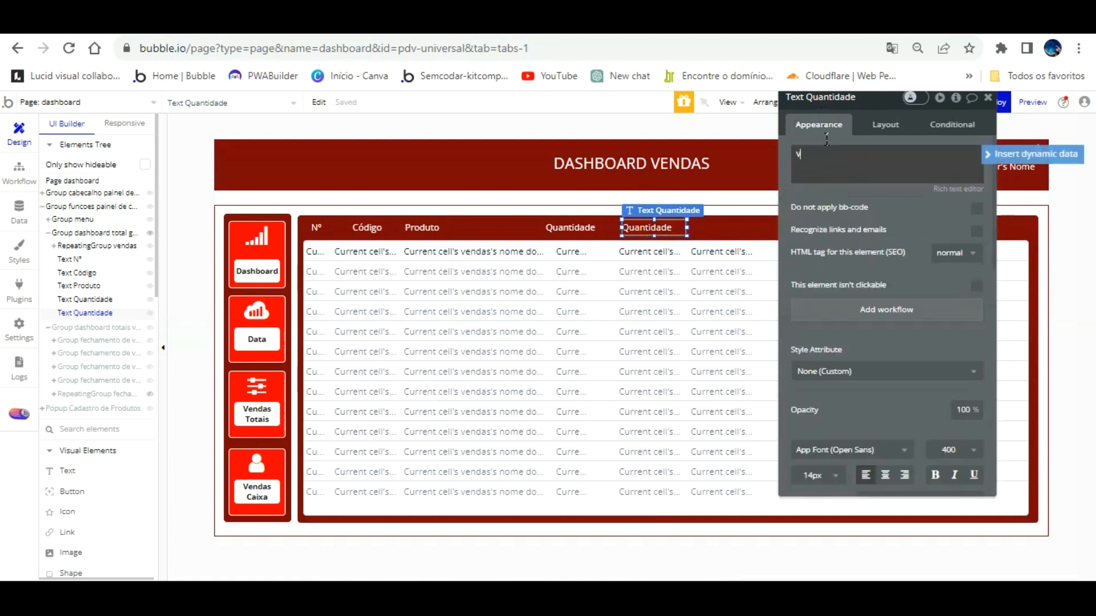
pyautogui.write('Valor Unitário')
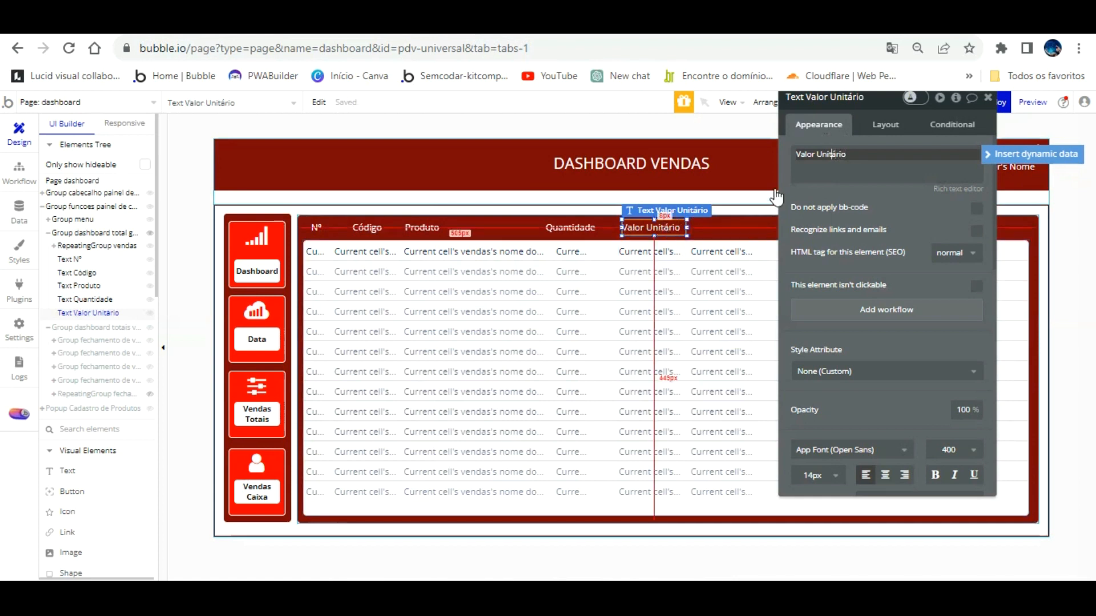
pyautogui.click(667, 225)
# Copy the Valor Unitário heading into the next column and rename it 'Valor Total'.
pyautogui.click(667, 249)
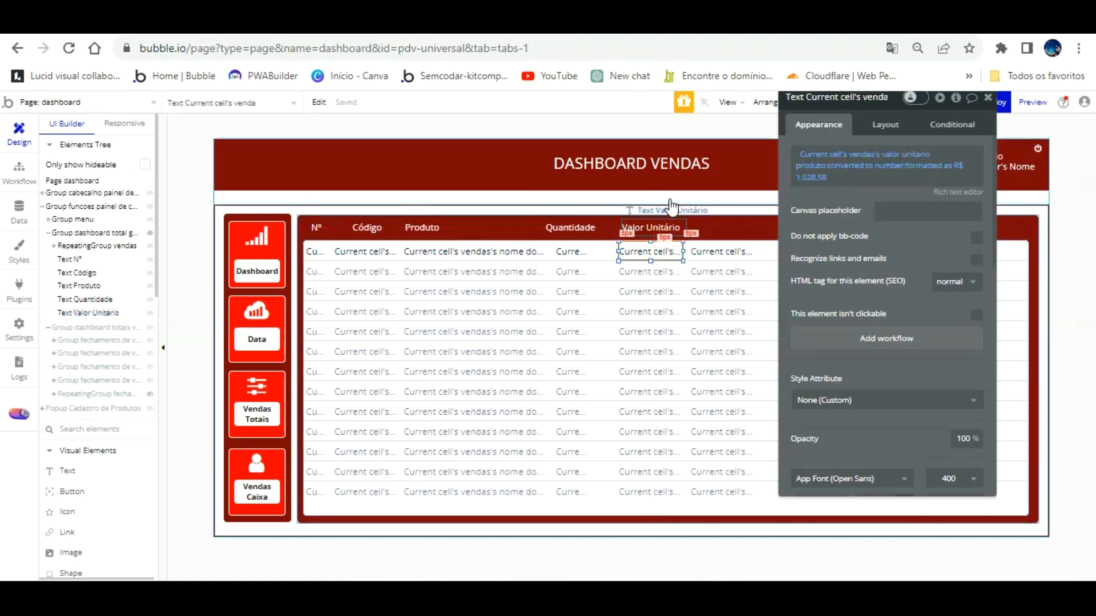
pyautogui.click(667, 228)
pyautogui.press('Left')
pyautogui.press('Left')
pyautogui.press('Left')
pyautogui.press('Left')
pyautogui.press('Left')
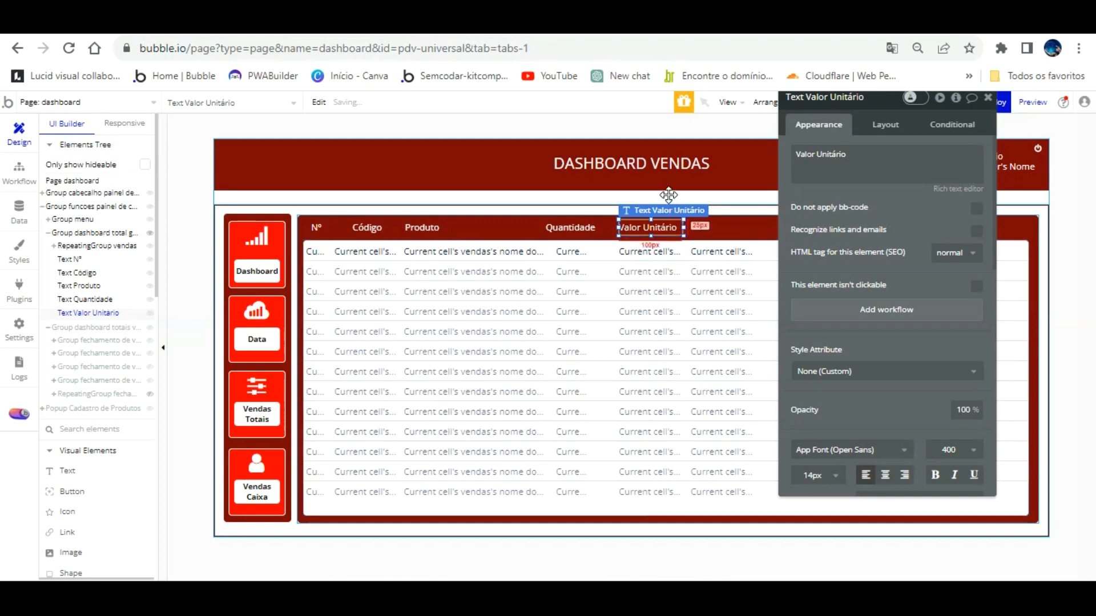
pyautogui.hotkey('ctrl', 'v')
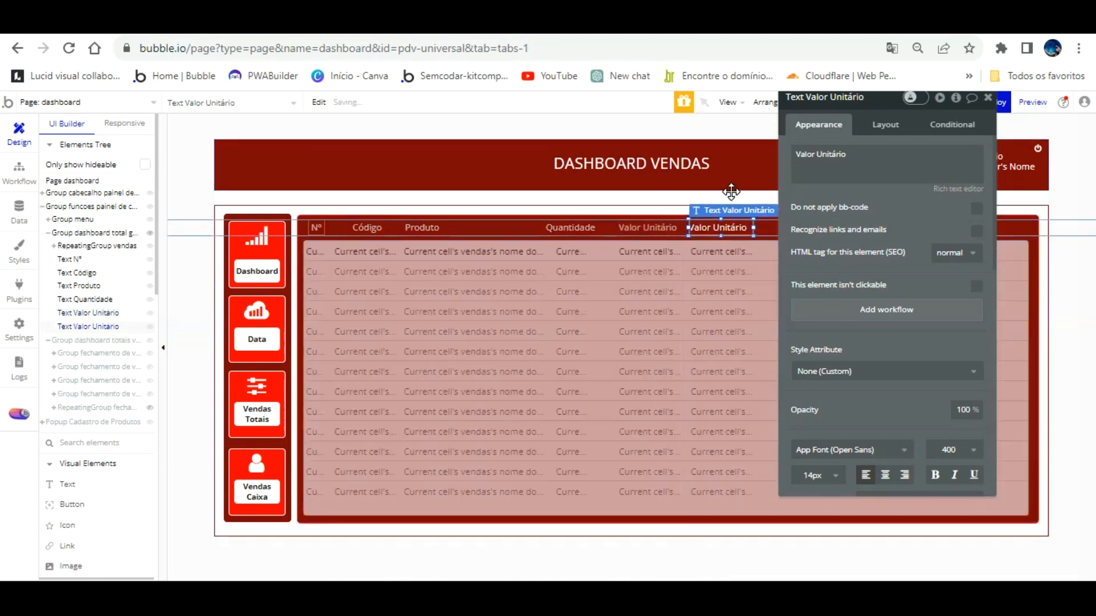
pyautogui.click(724, 223)
pyautogui.press('Right')
pyautogui.press('Right')
pyautogui.press('Right')
pyautogui.press('Right')
pyautogui.click(877, 160)
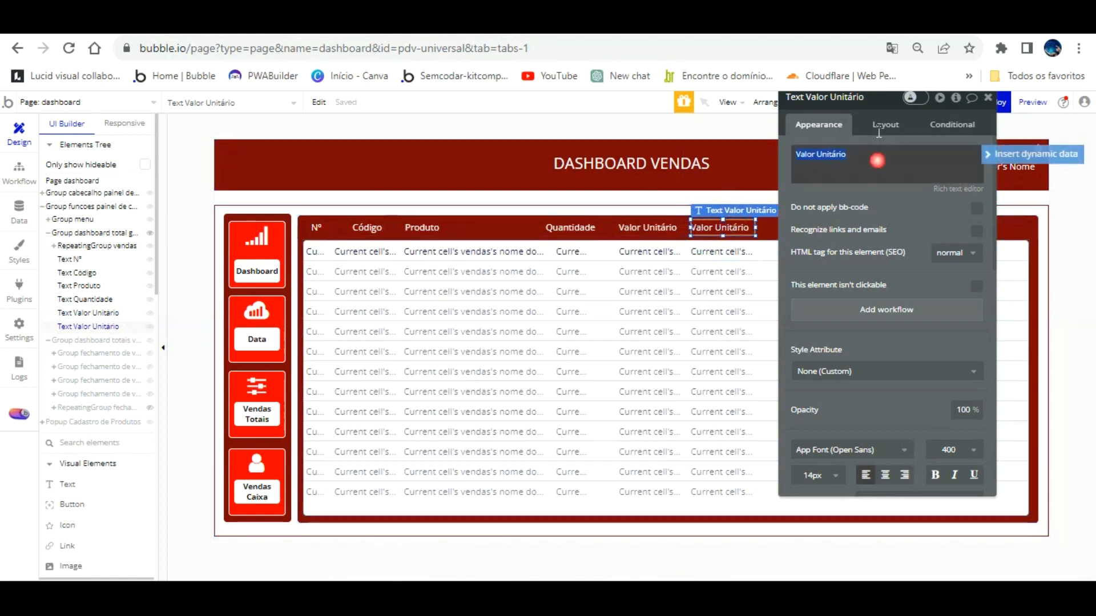
pyautogui.click(858, 155)
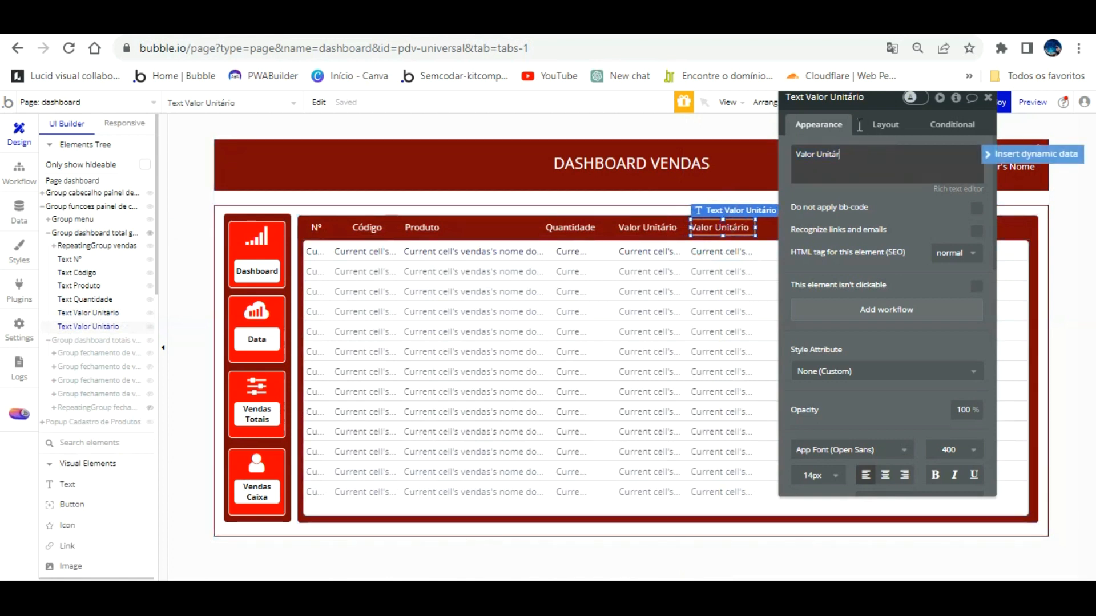
pyautogui.press('BackSpace')
pyautogui.press('BackSpace')
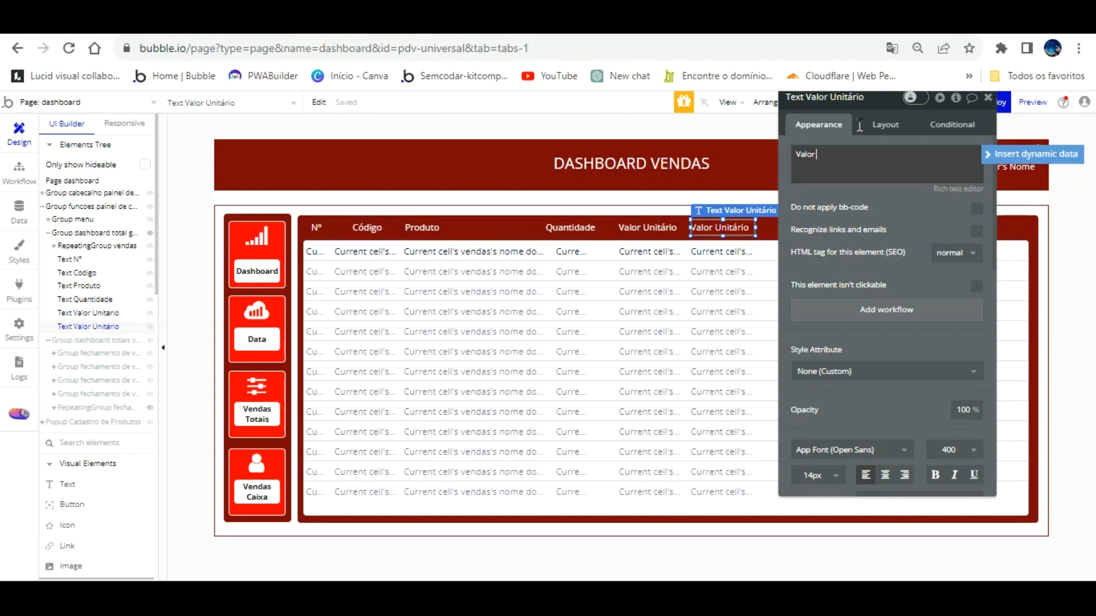
pyautogui.write('Total')
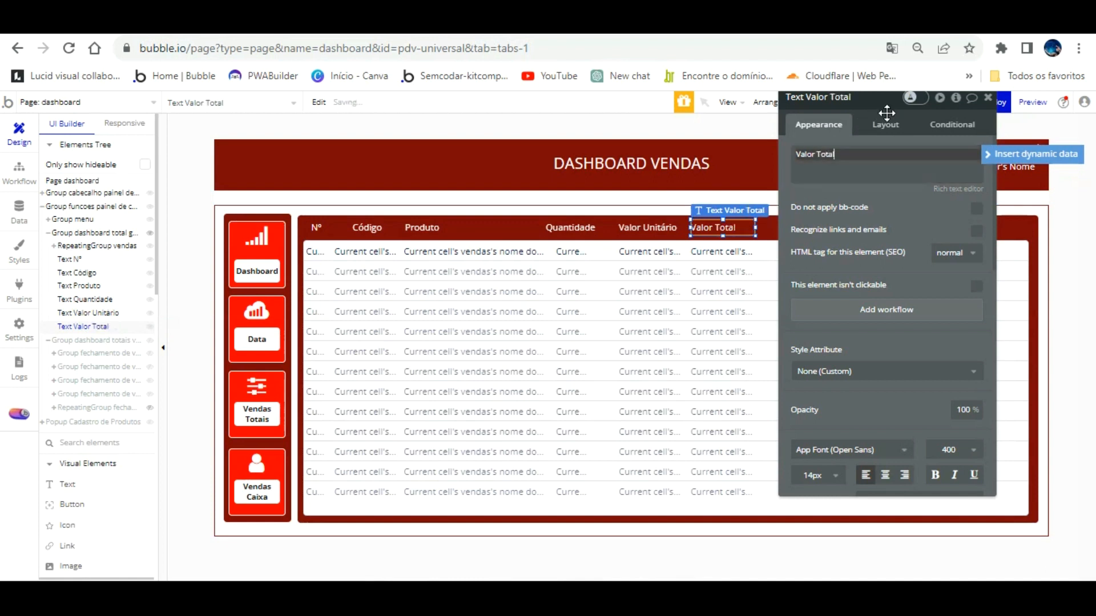
pyautogui.moveTo(900, 179); pyautogui.dragTo(477, 221)
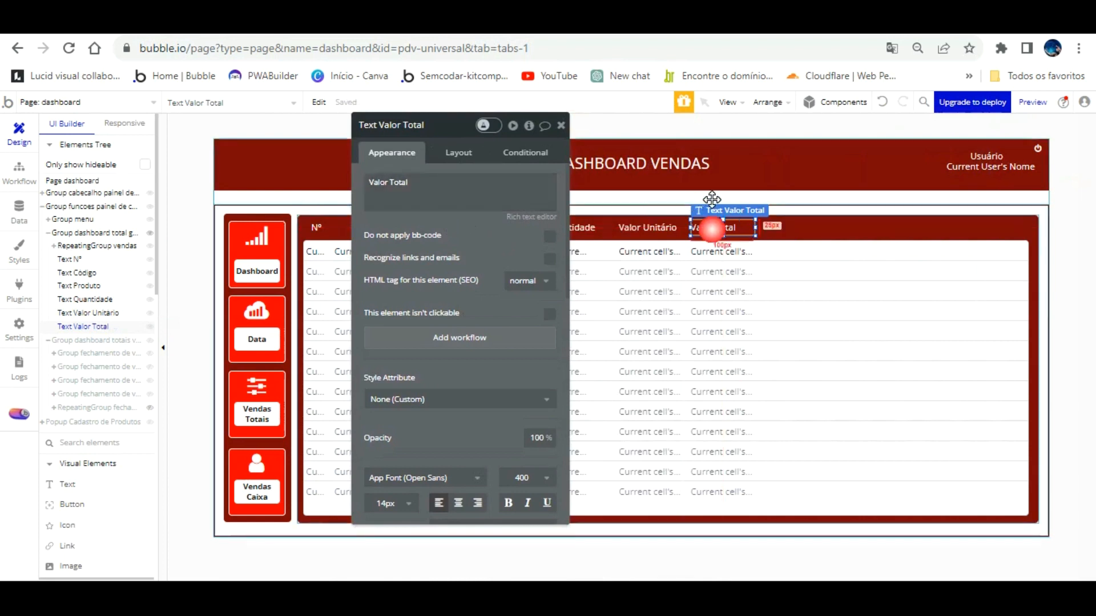
# Paste another Valor Total heading copy further right along the header row.
pyautogui.hotkey('ctrl', 'v')
pyautogui.moveTo(721, 210); pyautogui.dragTo(786, 204)
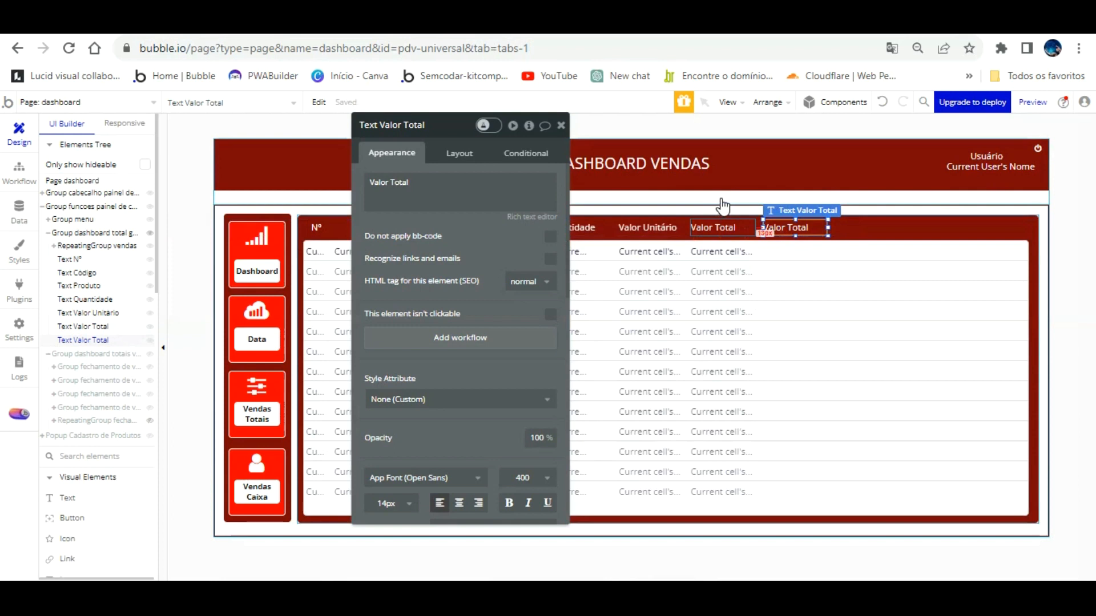
pyautogui.moveTo(552, 188); pyautogui.dragTo(445, 186)
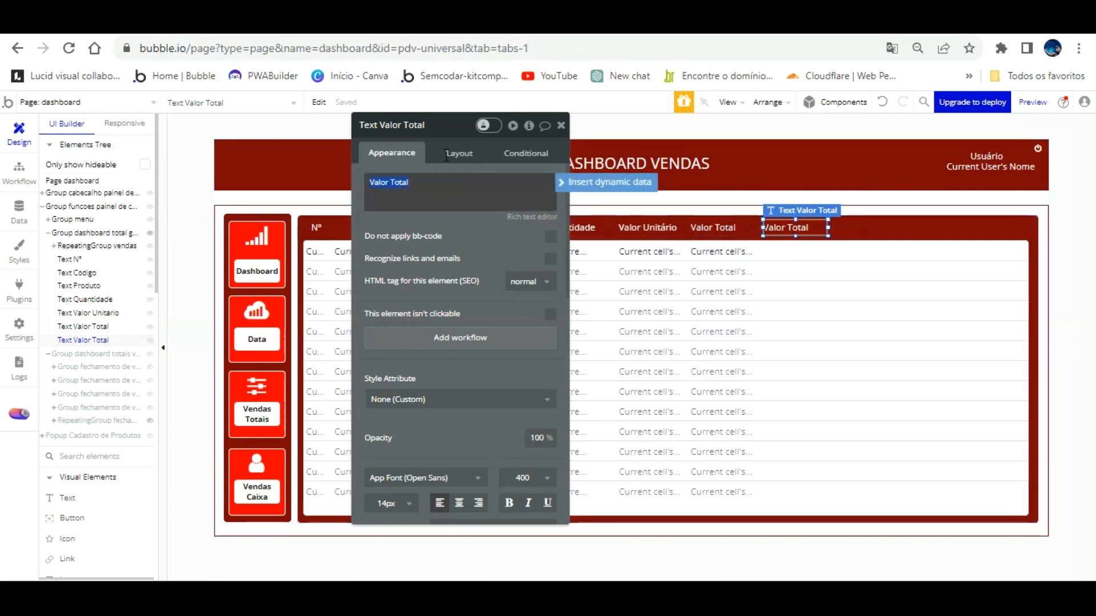
# Rename the extra heading copy to 'Excluir', centre-align it, and narrow its right edge.
pyautogui.write('Excluir')
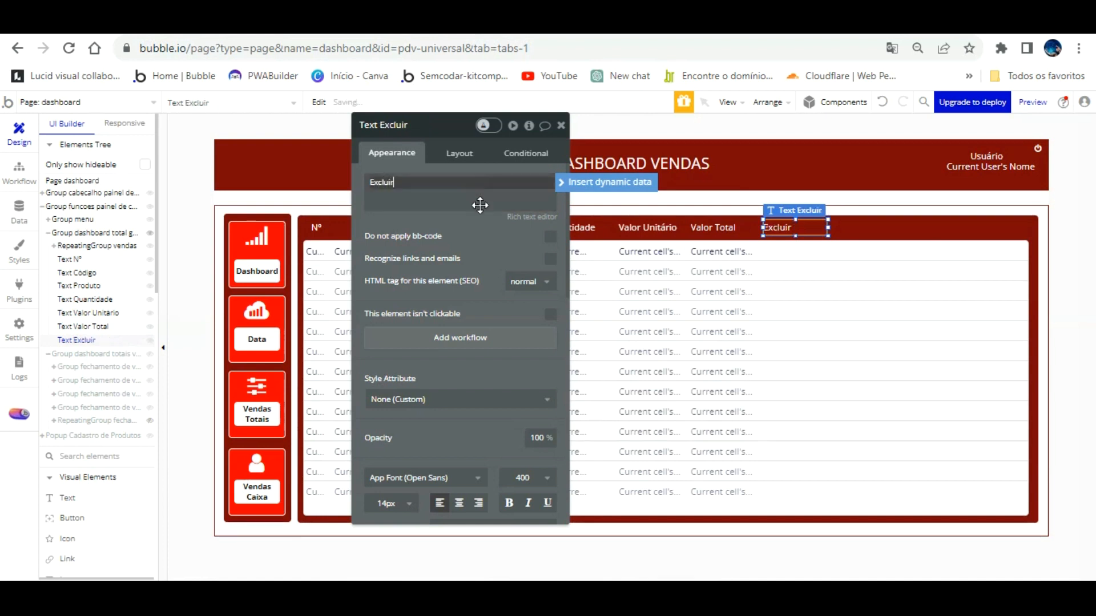
pyautogui.click(482, 237)
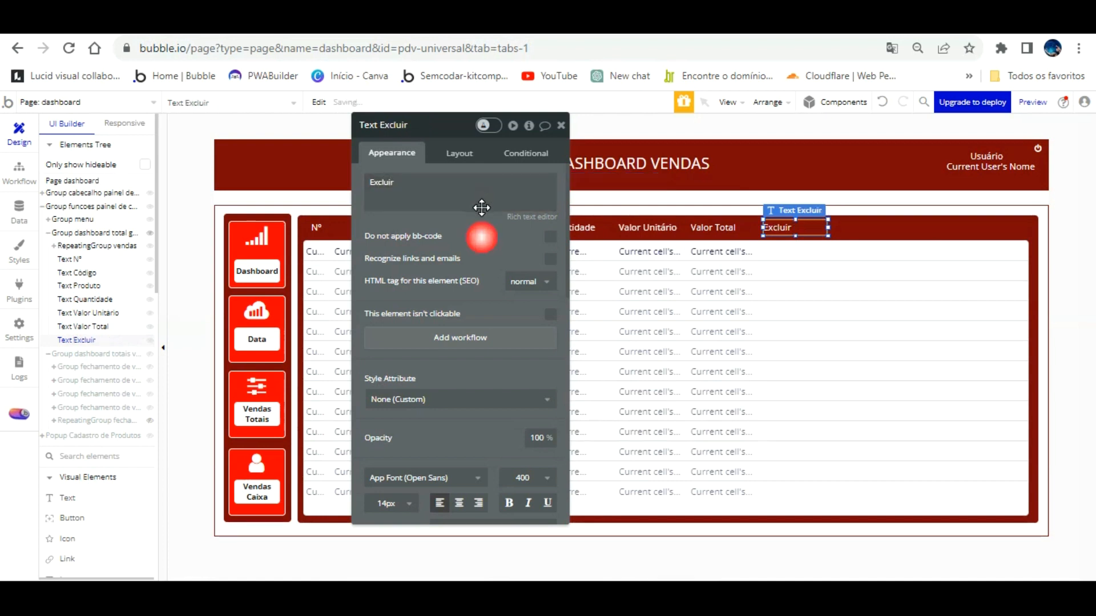
pyautogui.click(459, 503)
pyautogui.click(732, 248)
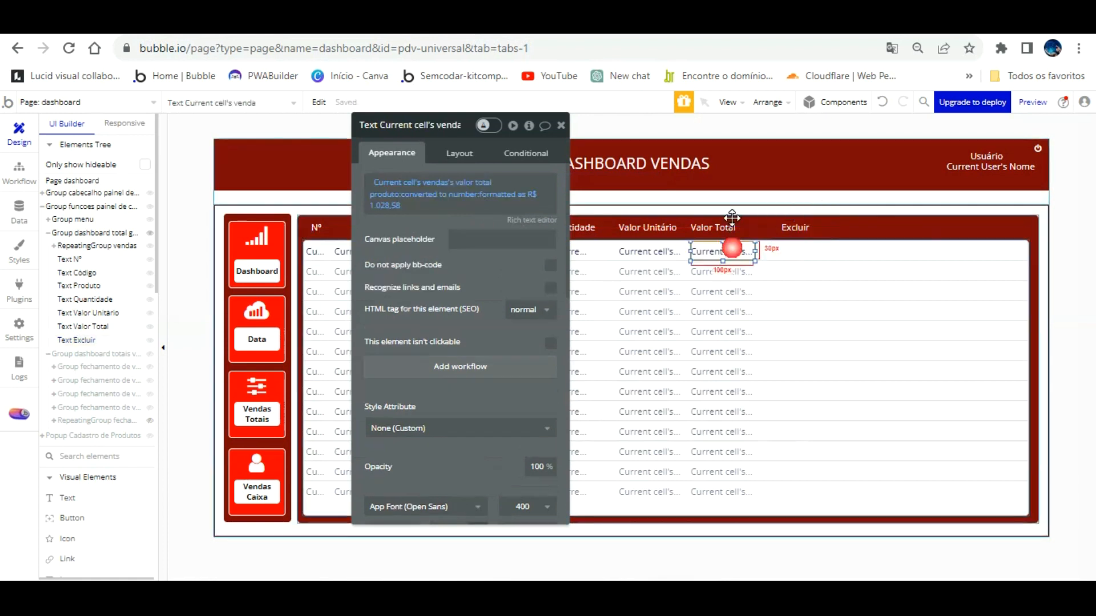
pyautogui.click(809, 227)
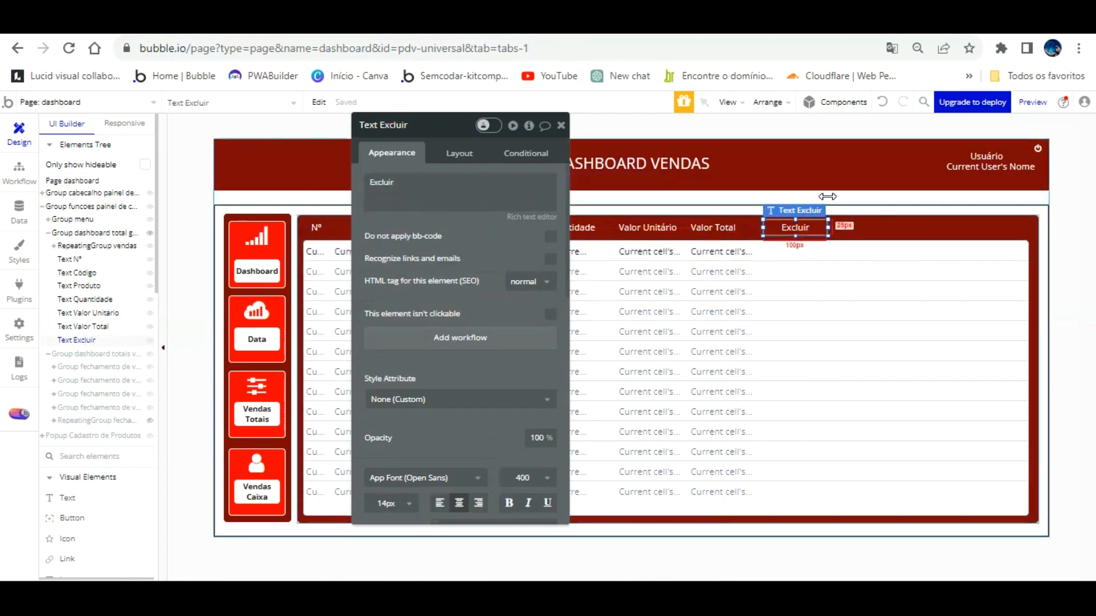
pyautogui.moveTo(819, 197); pyautogui.dragTo(809, 199)
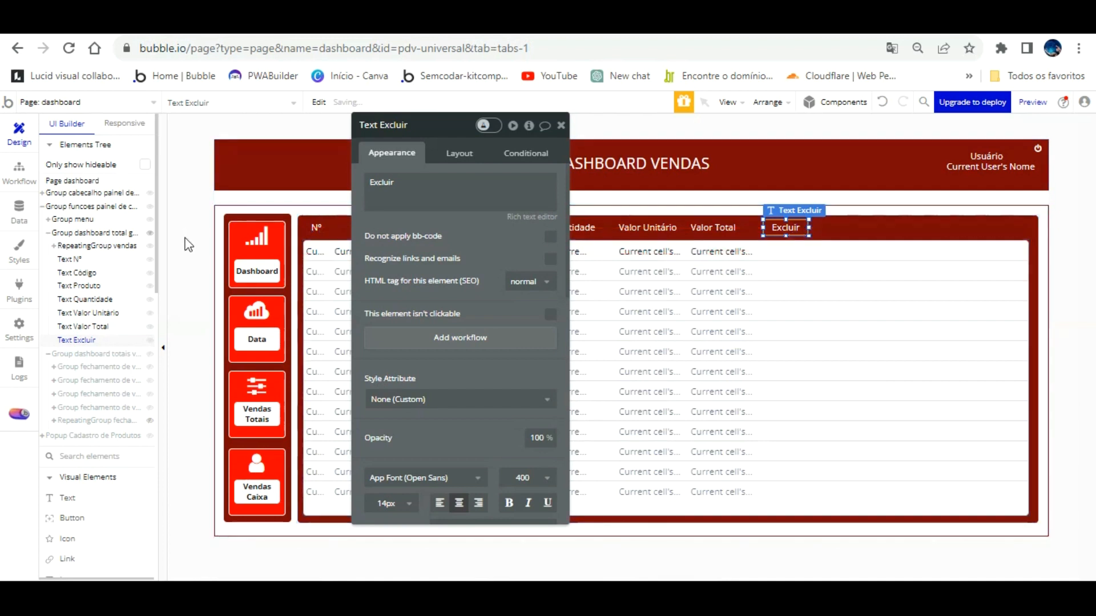
pyautogui.click(68, 498)
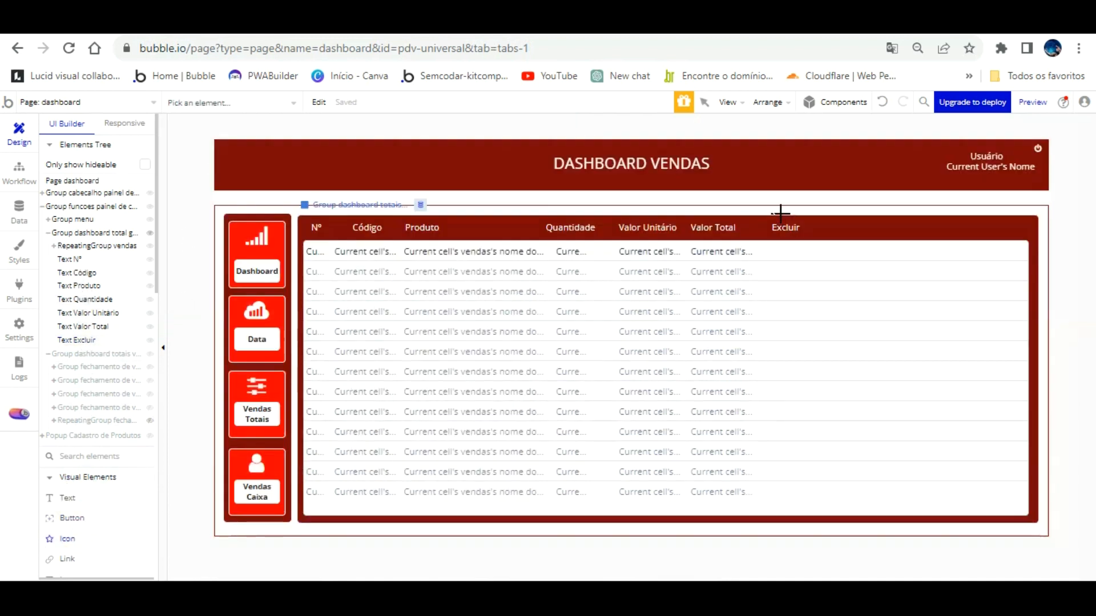
# Draw an icon by the Excluir heading using the fa-trash-o trash icon in Destructive red.
pyautogui.moveTo(789, 226); pyautogui.dragTo(792, 231)
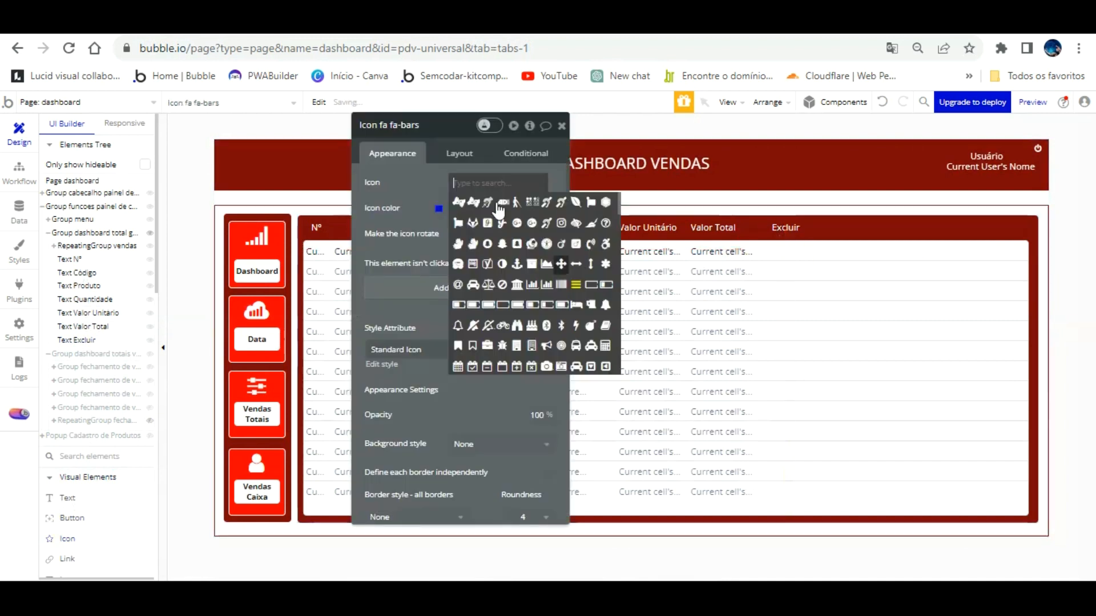
pyautogui.click(468, 141)
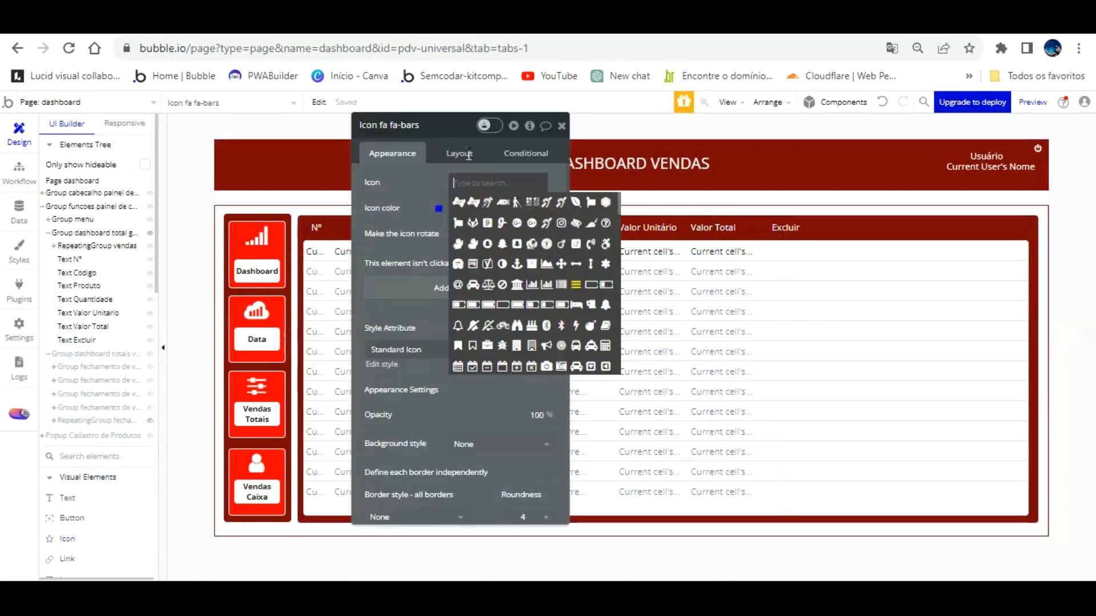
pyautogui.write('trash')
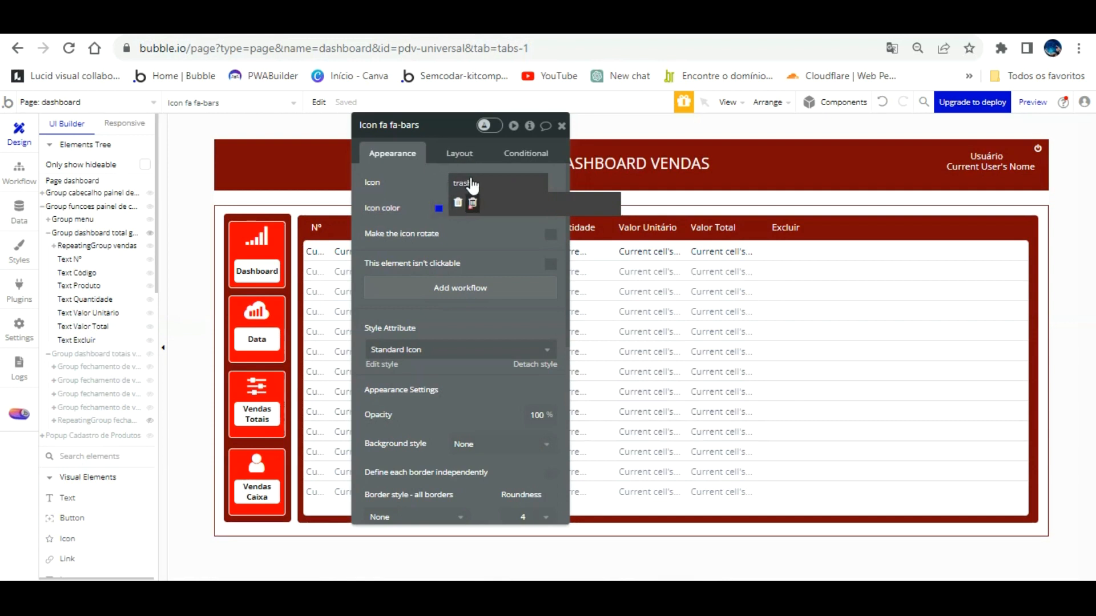
pyautogui.click(473, 203)
pyautogui.click(442, 204)
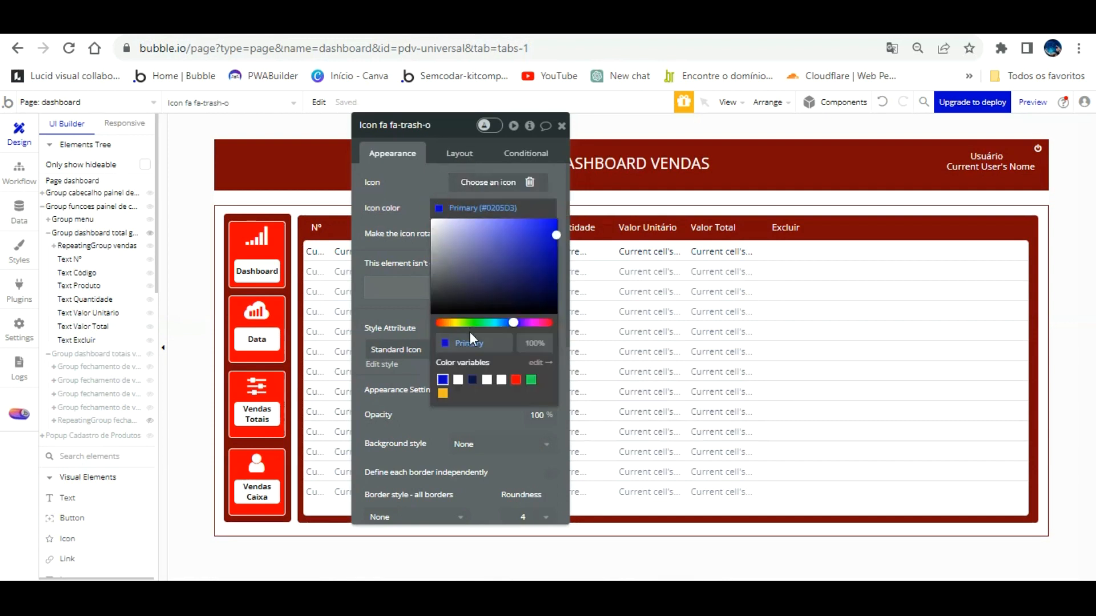
pyautogui.click(516, 379)
pyautogui.click(410, 161)
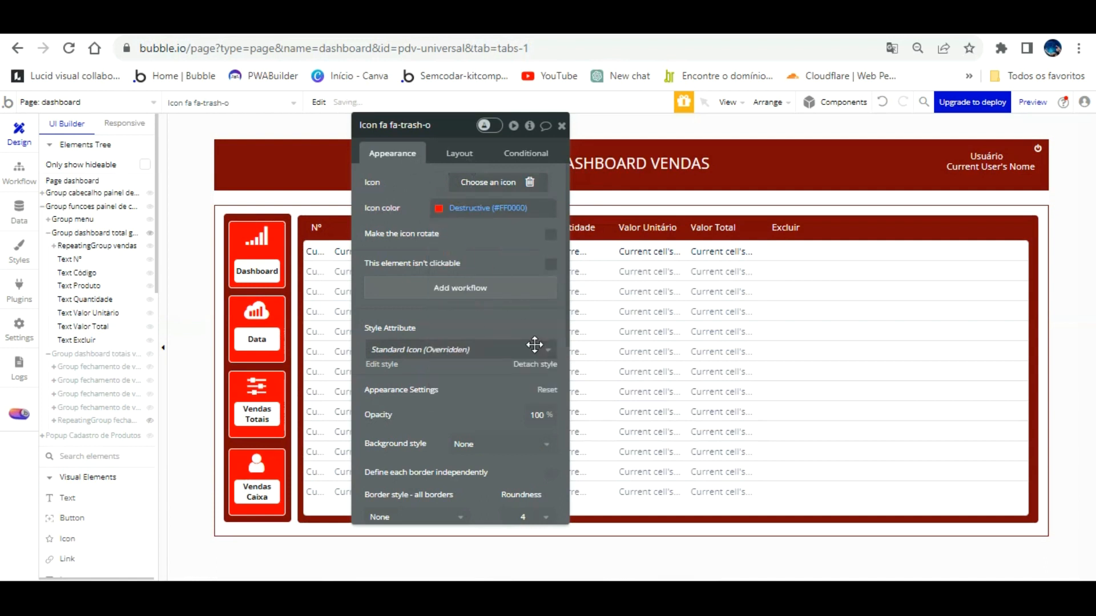
# Set the trash icon's padding to 0 and its size to 25 × 25.
pyautogui.click(459, 153)
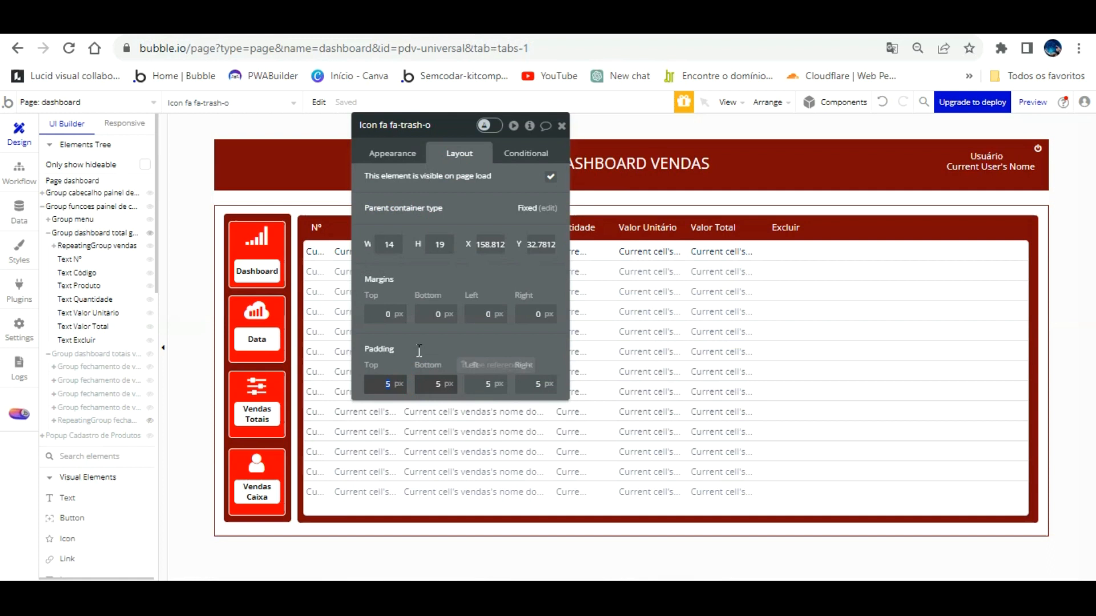
pyautogui.press('Tab')
pyautogui.write('0')
pyautogui.press('Tab')
pyautogui.write('0')
pyautogui.press('Tab')
pyautogui.write('0')
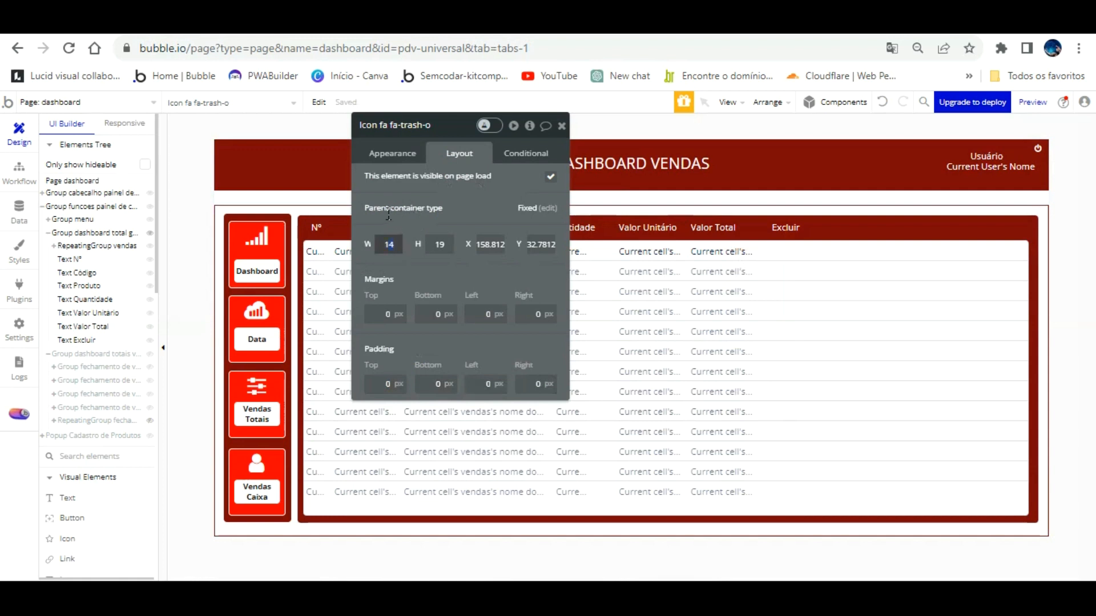
pyautogui.press('Tab')
pyautogui.press('Return')
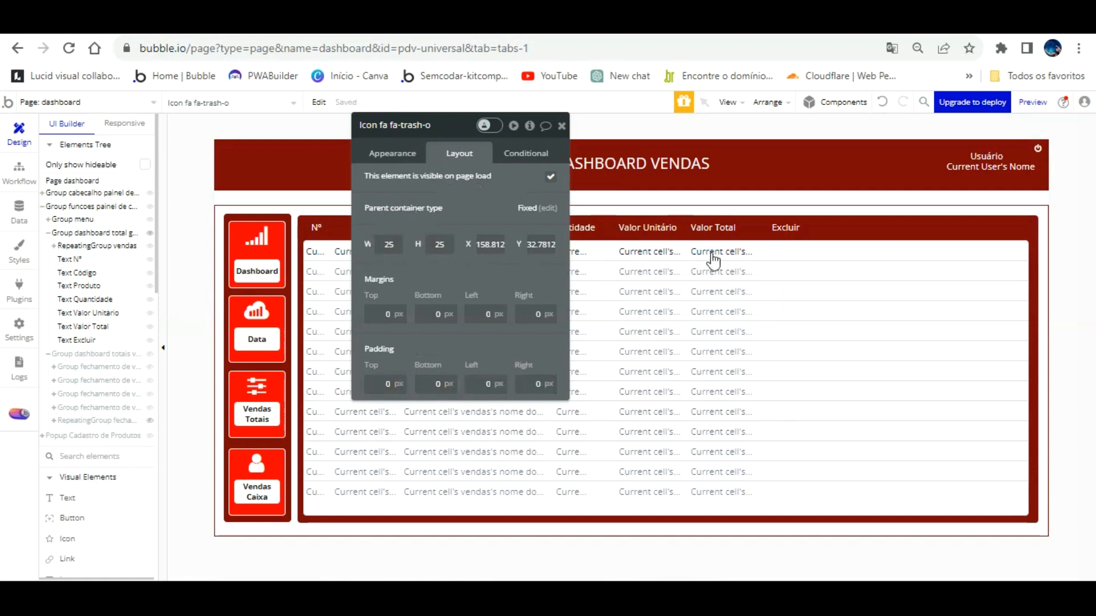
# Inspect the dashboard totals group's appearance and size settings.
pyautogui.click(793, 228)
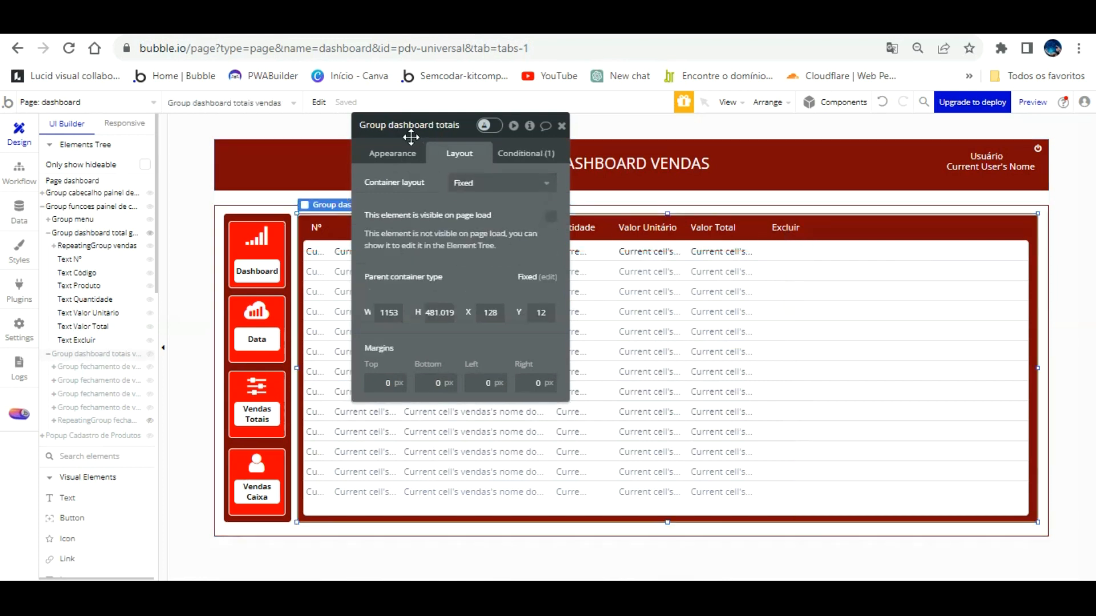
pyautogui.click(391, 152)
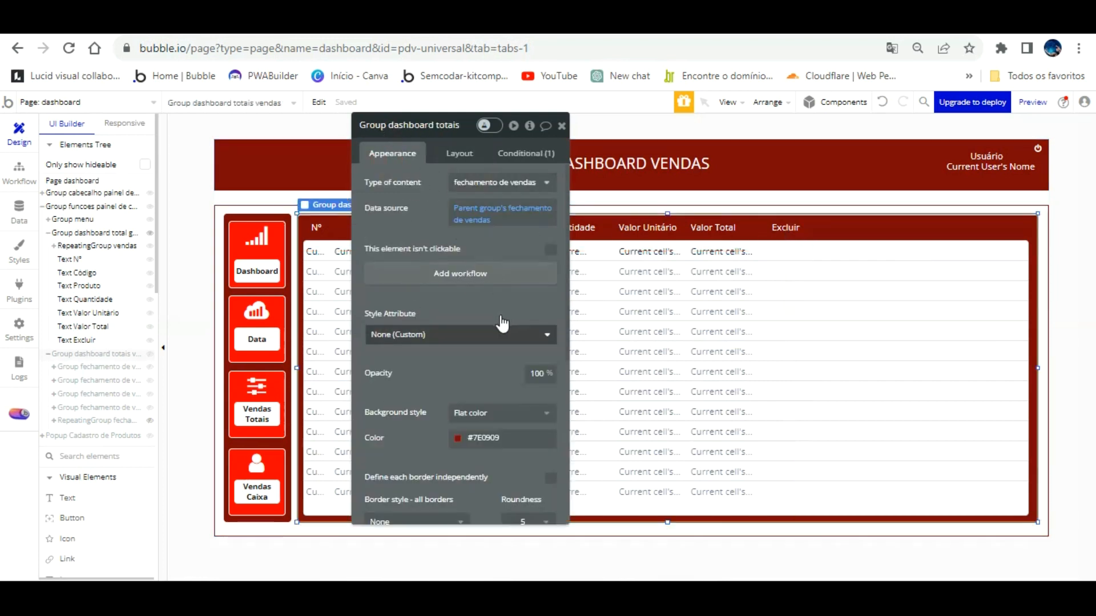
pyautogui.scroll(-5, 485, 314)
pyautogui.scroll(3, 486, 352)
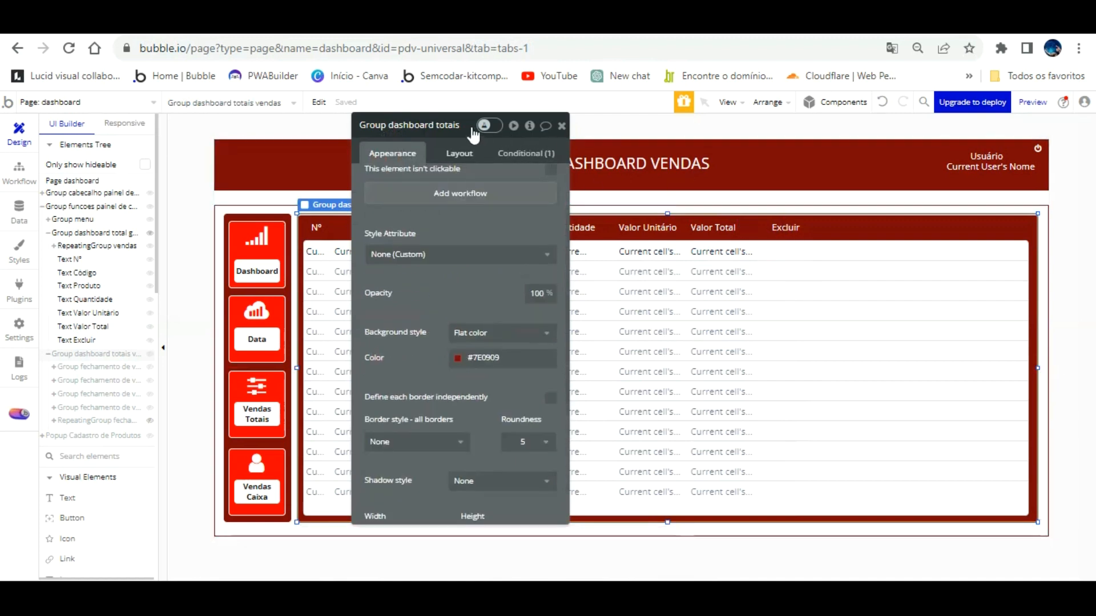
pyautogui.click(461, 153)
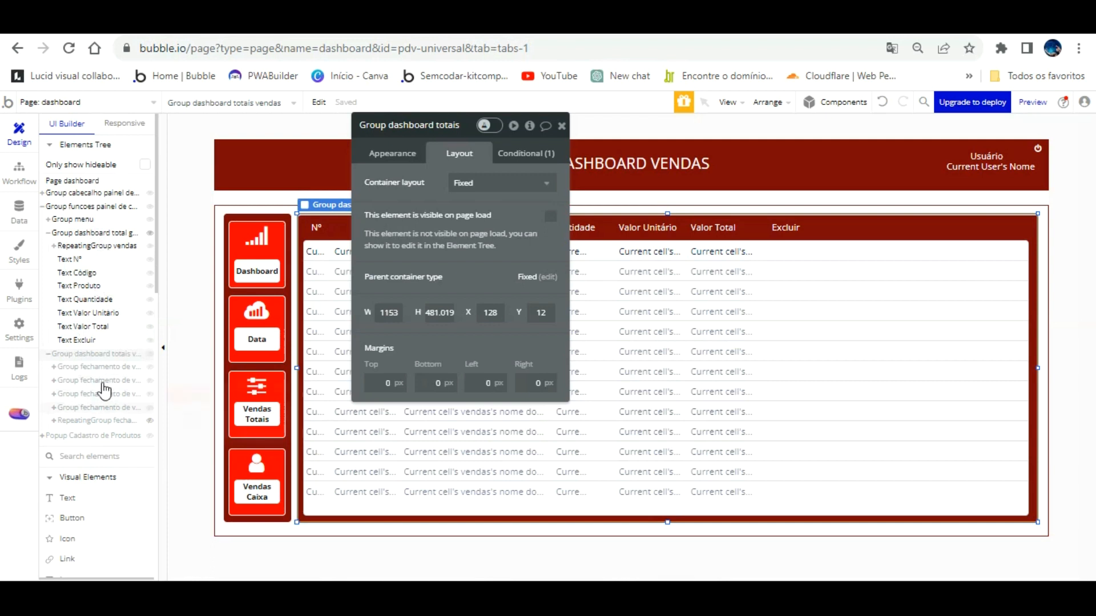
# Hide the sales totals group in the editor and select the RepeatingGroup vendas table.
pyautogui.click(92, 421)
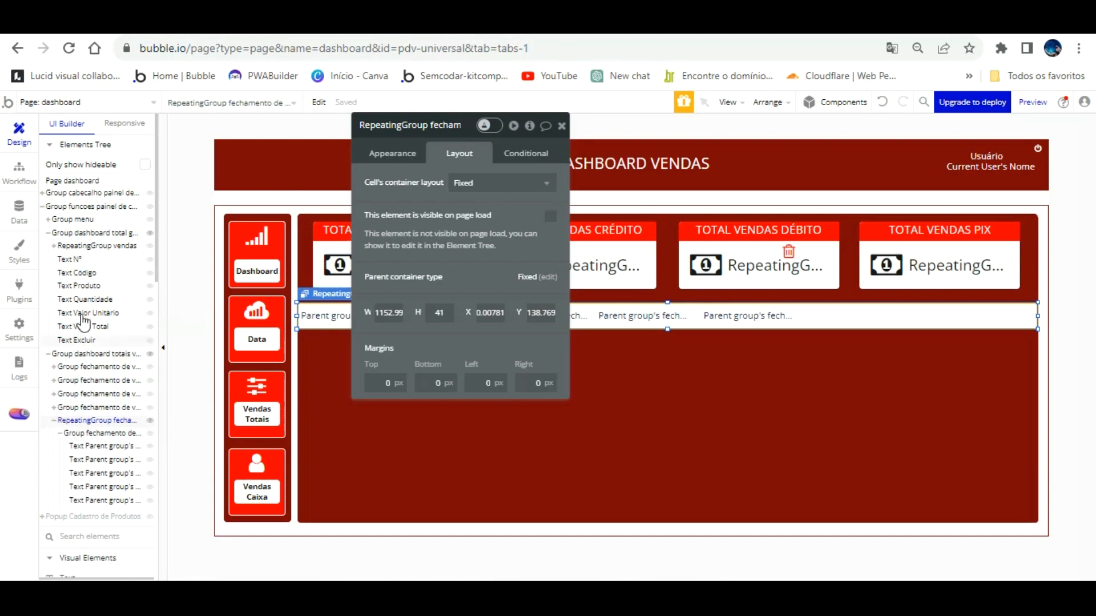
pyautogui.click(100, 233)
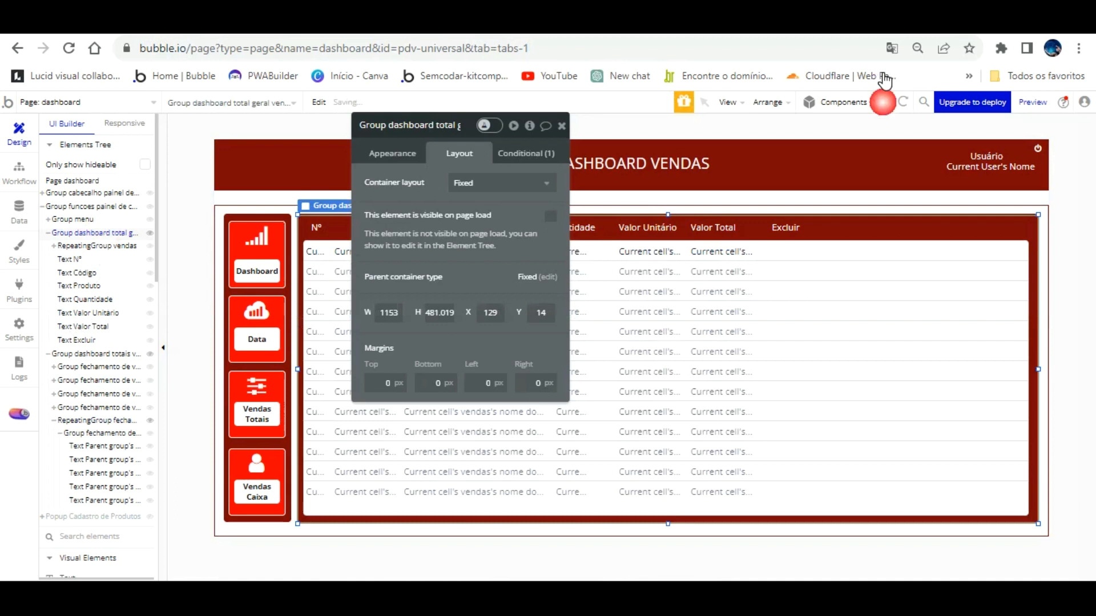
pyautogui.click(148, 354)
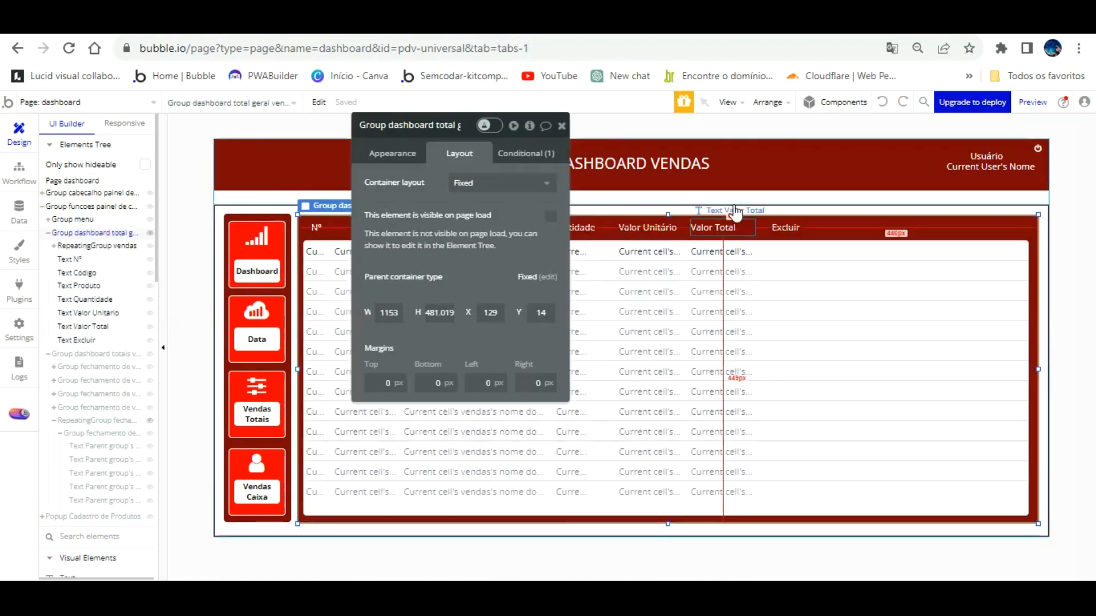
pyautogui.click(795, 228)
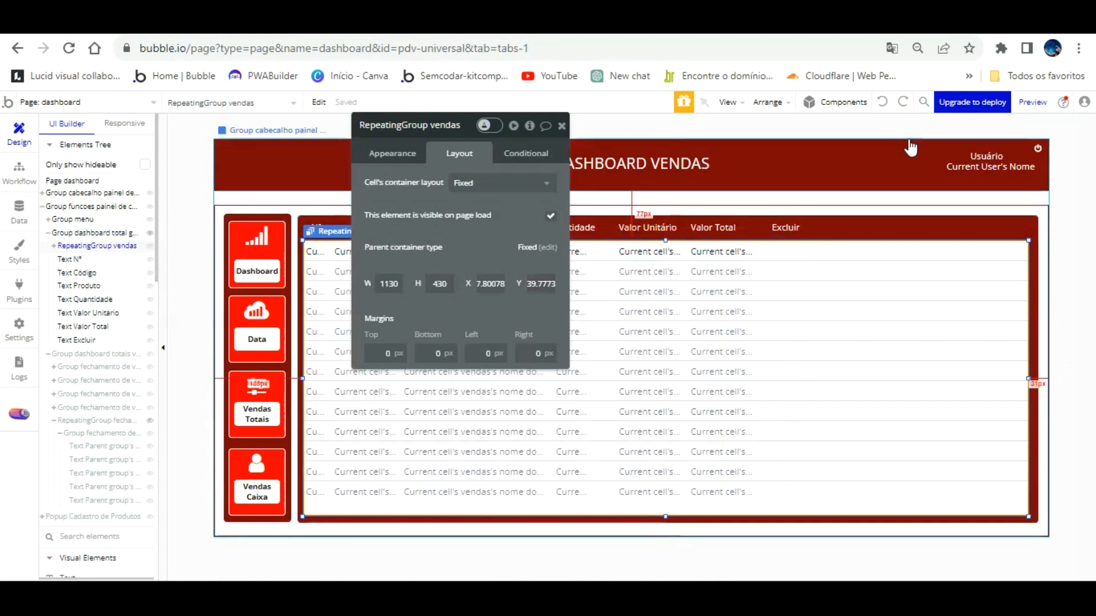
# Undo recent changes back to the Excluir header shift, then redo one.
pyautogui.click(885, 99)
pyautogui.click(884, 100)
pyautogui.click(884, 99)
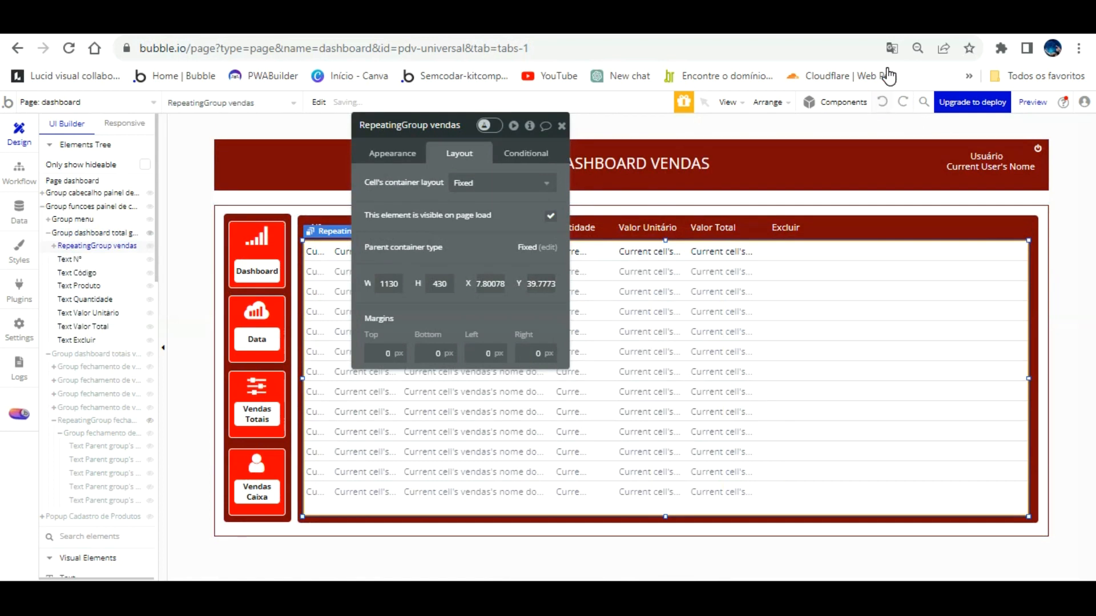
pyautogui.click(884, 100)
pyautogui.click(883, 101)
pyautogui.click(901, 101)
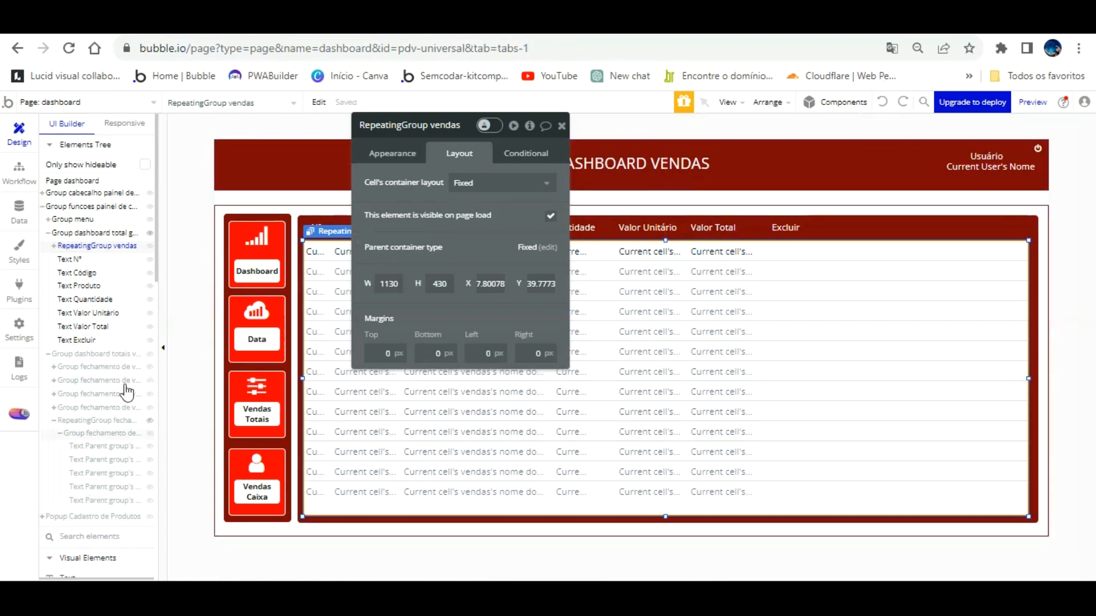
pyautogui.scroll(-3, 126, 388)
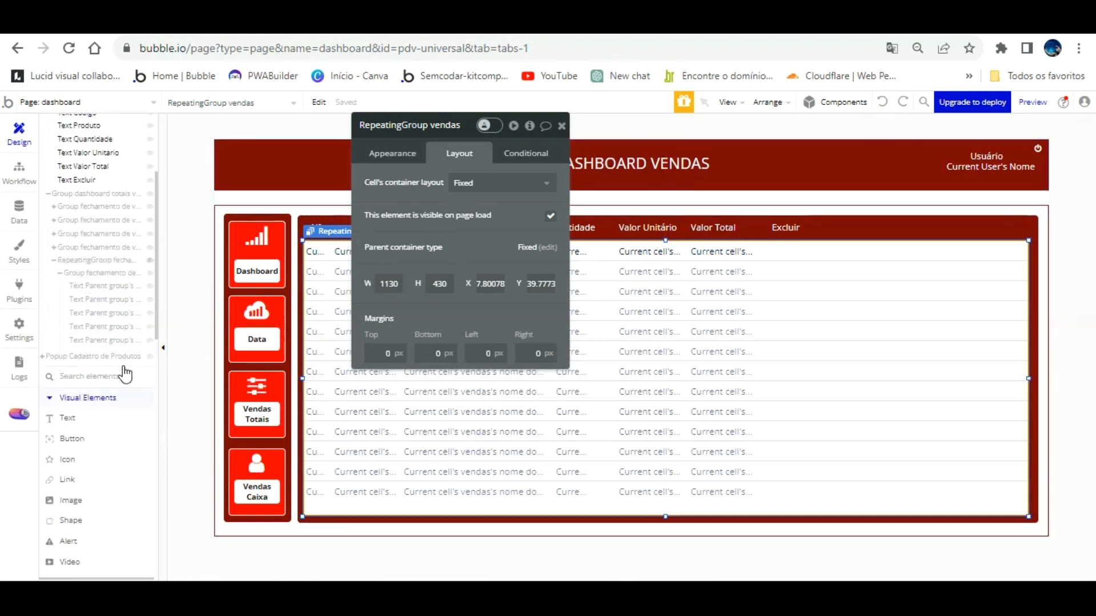
# Try placing an icon at the Excluir header, then hide the sales-closing repeating group.
pyautogui.click(72, 439)
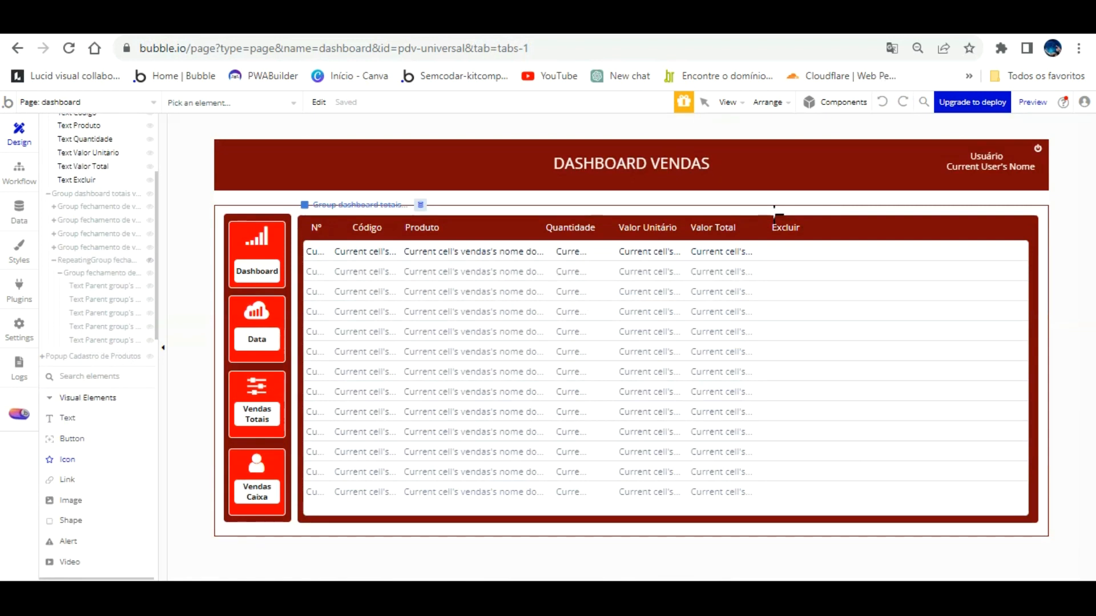
pyautogui.click(799, 227)
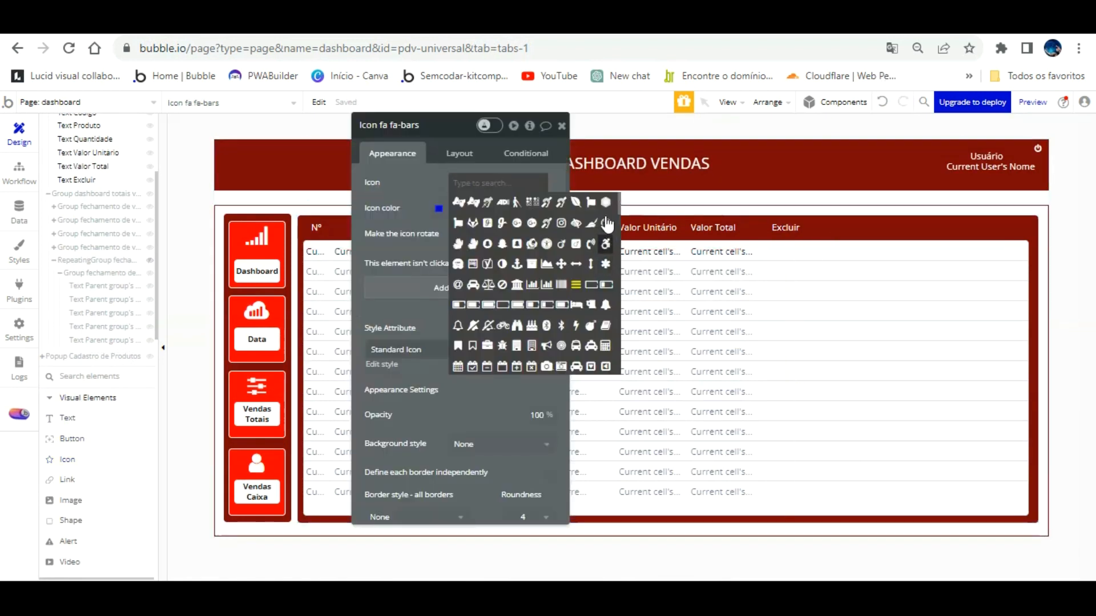
pyautogui.click(787, 227)
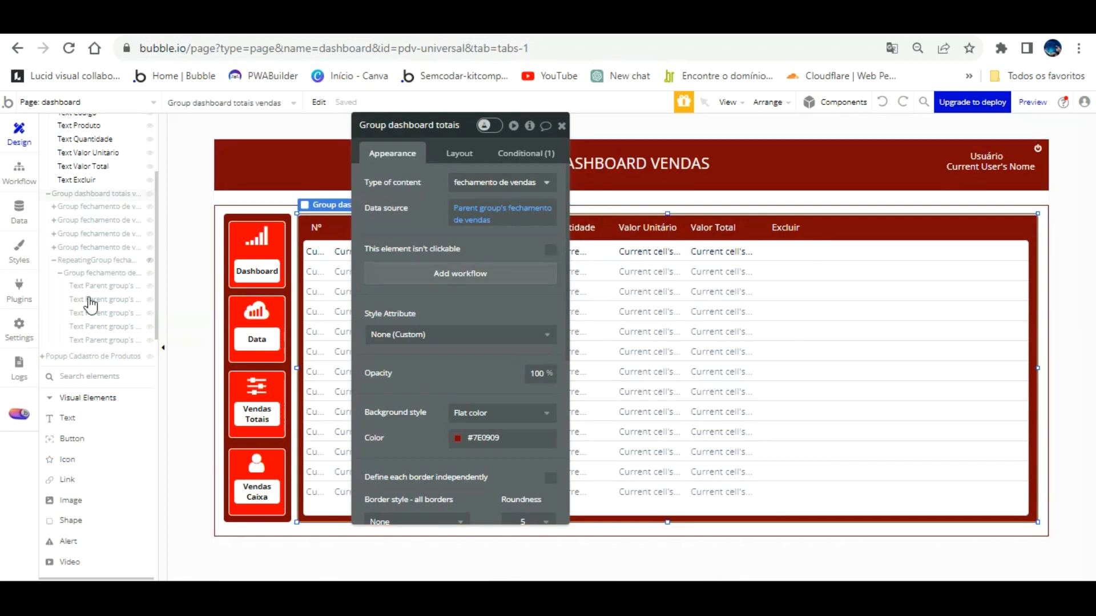
pyautogui.click(81, 261)
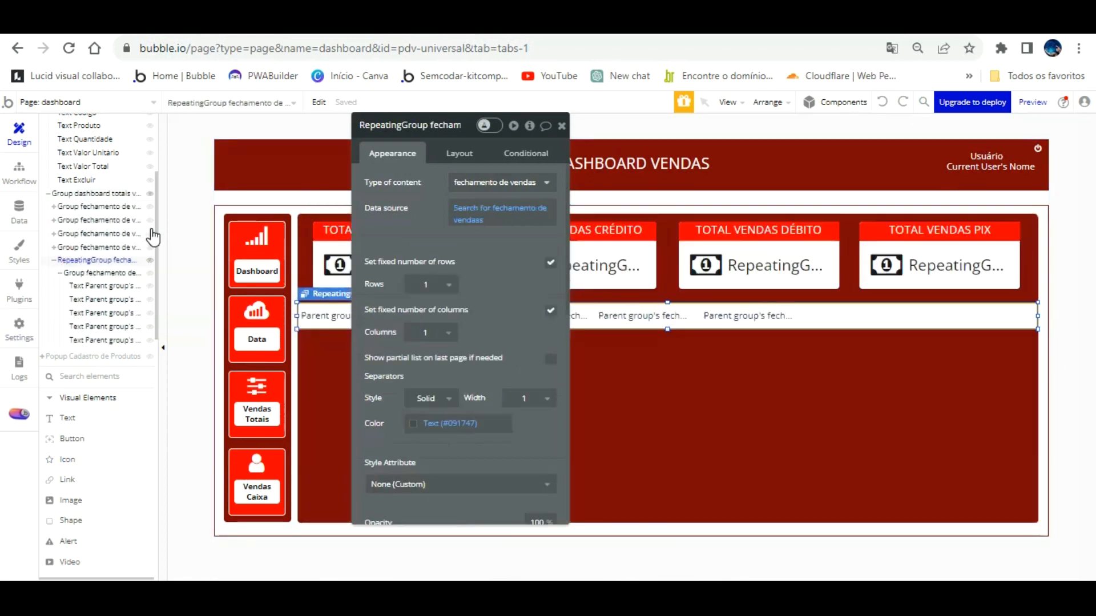
pyautogui.click(150, 260)
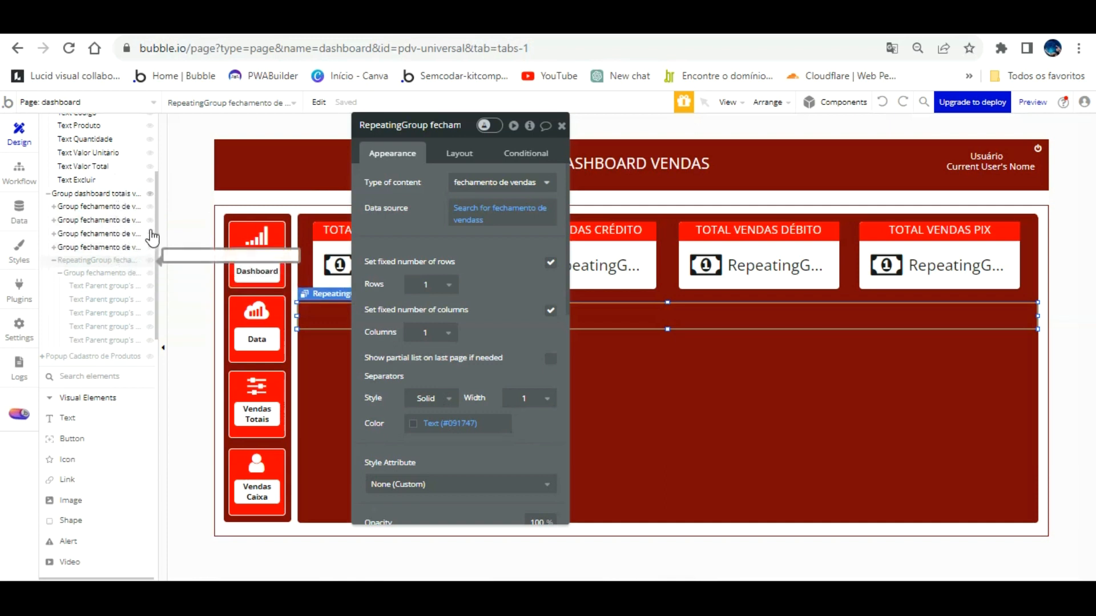
pyautogui.click(150, 259)
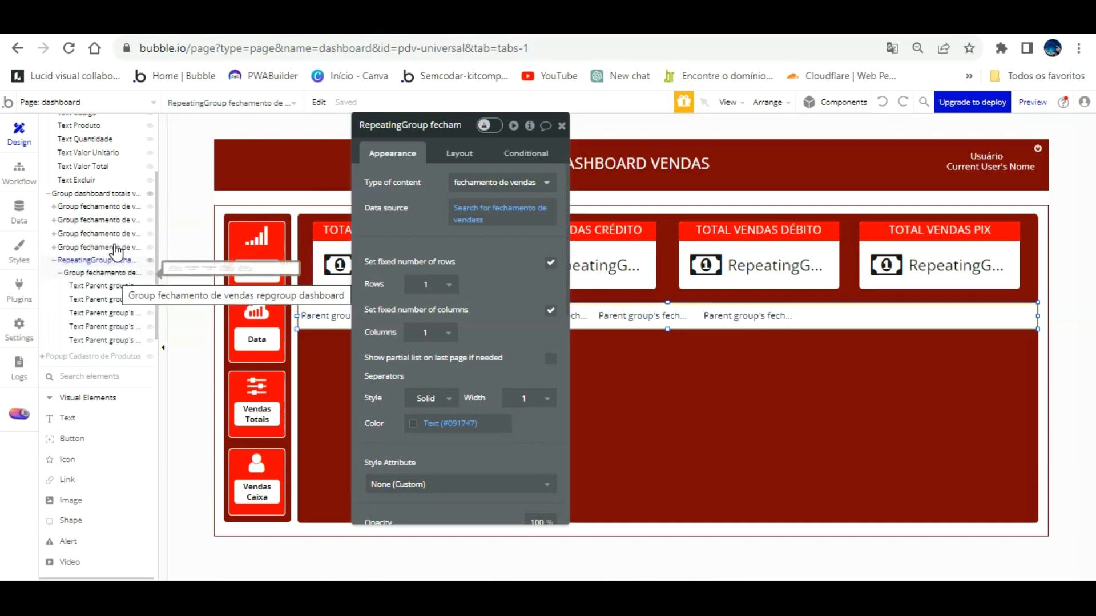
pyautogui.click(150, 260)
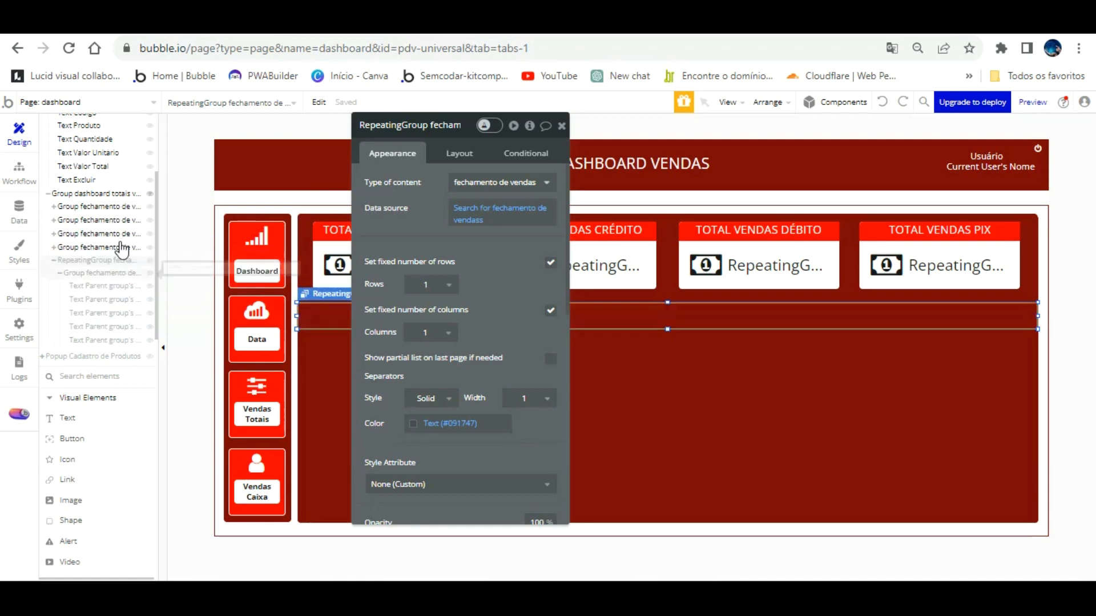
pyautogui.click(120, 255)
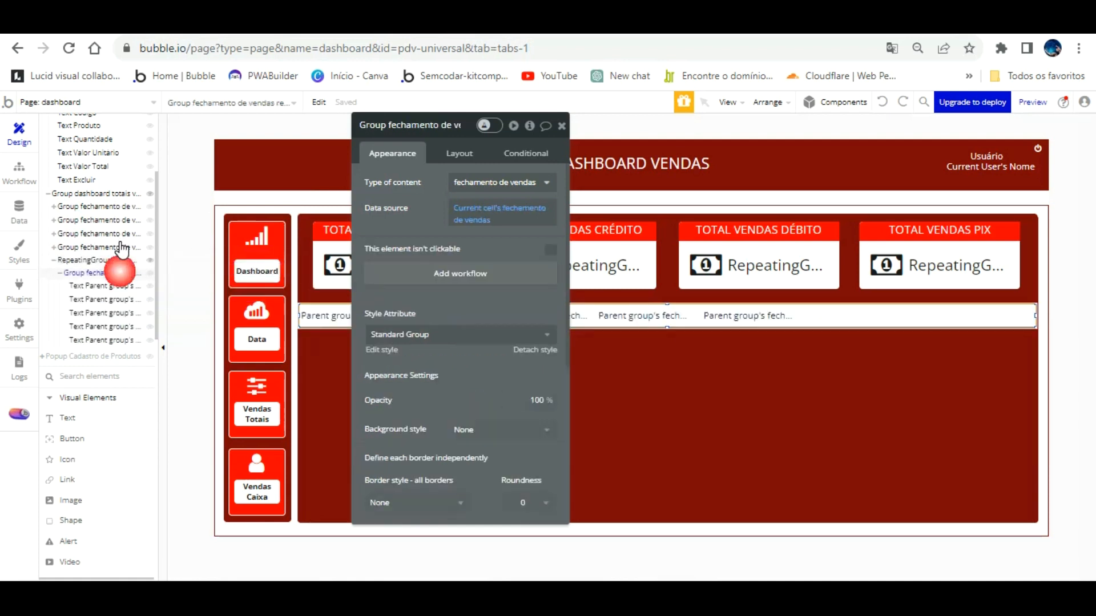
pyautogui.press('Escape')
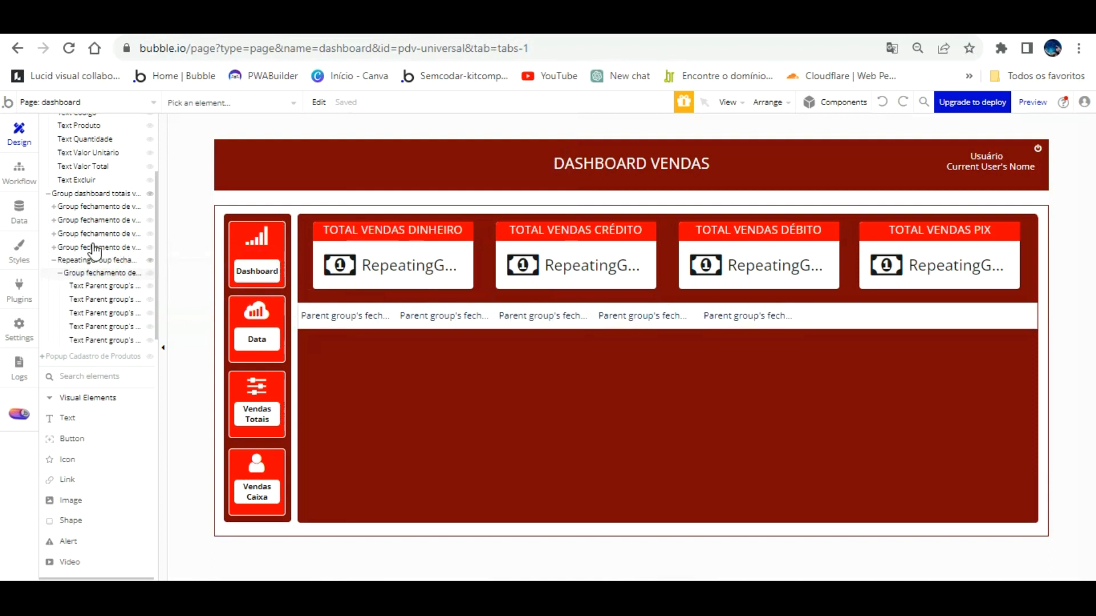
# Collapse the tree branches, select RepeatingGroup vendas and start placing an Icon element.
pyautogui.click(56, 234)
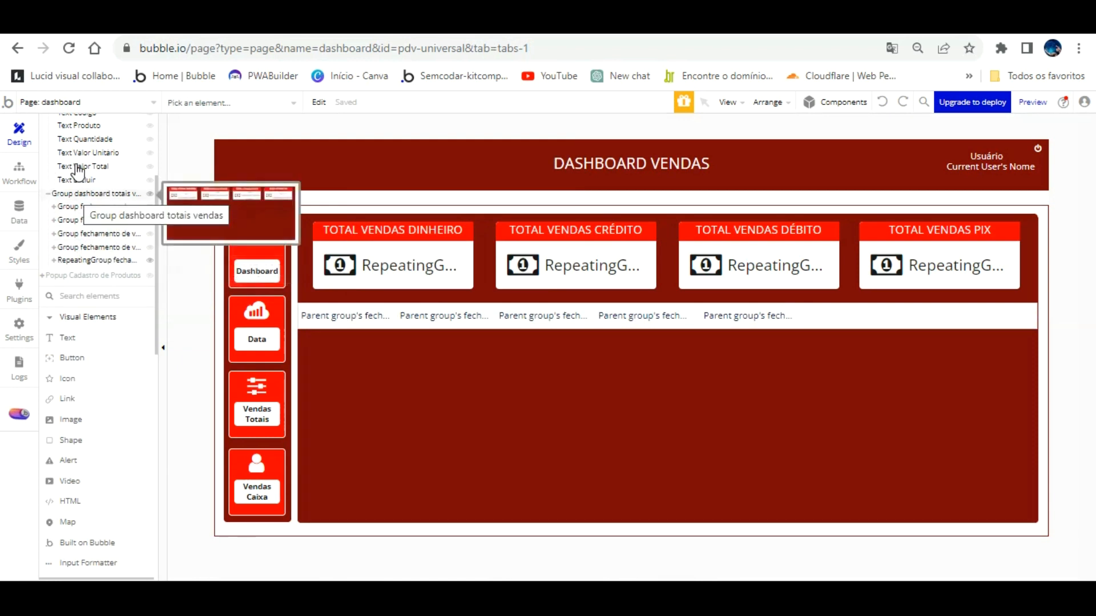
pyautogui.scroll(3, 103, 217)
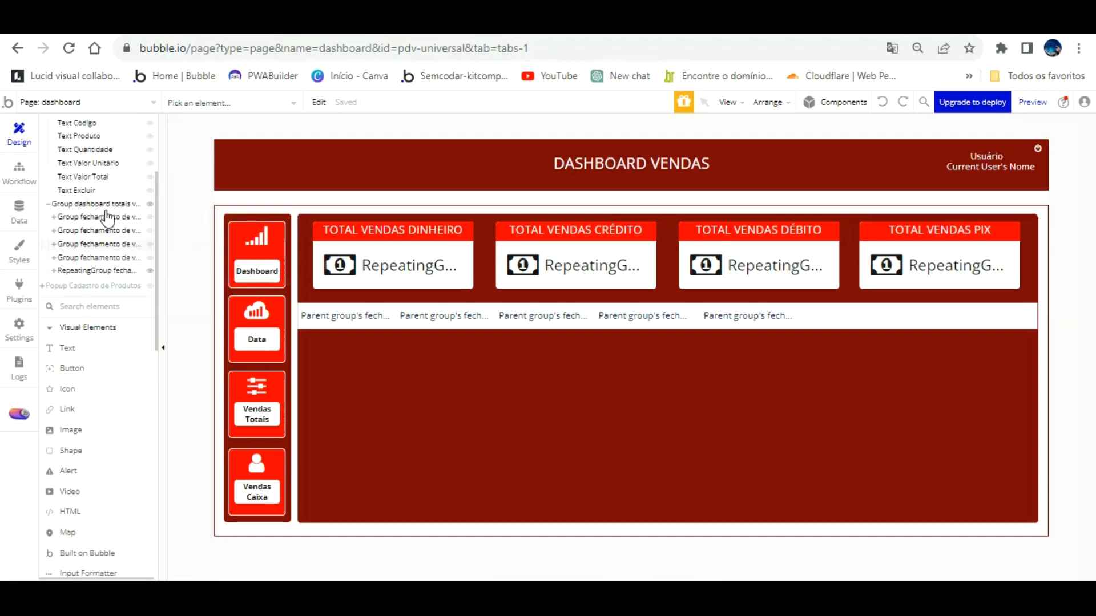
pyautogui.click(48, 274)
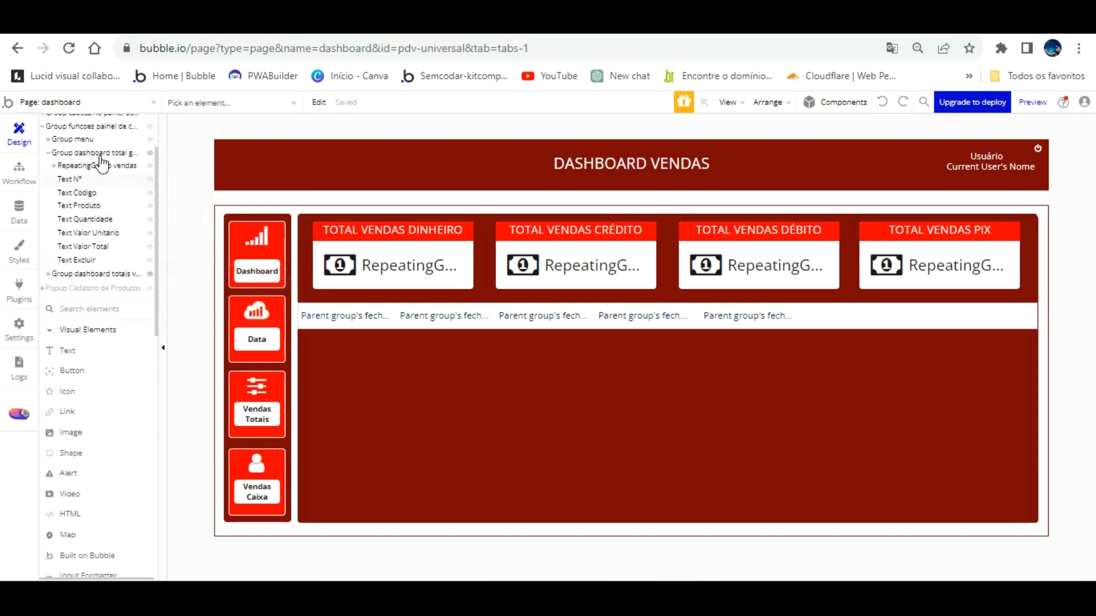
pyautogui.click(106, 166)
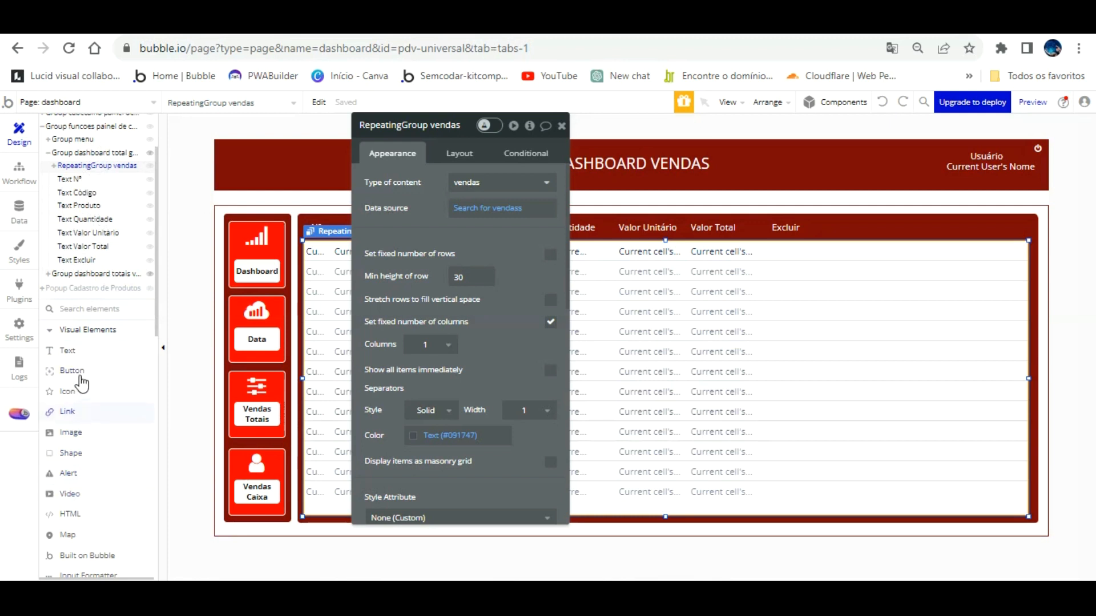
pyautogui.click(67, 391)
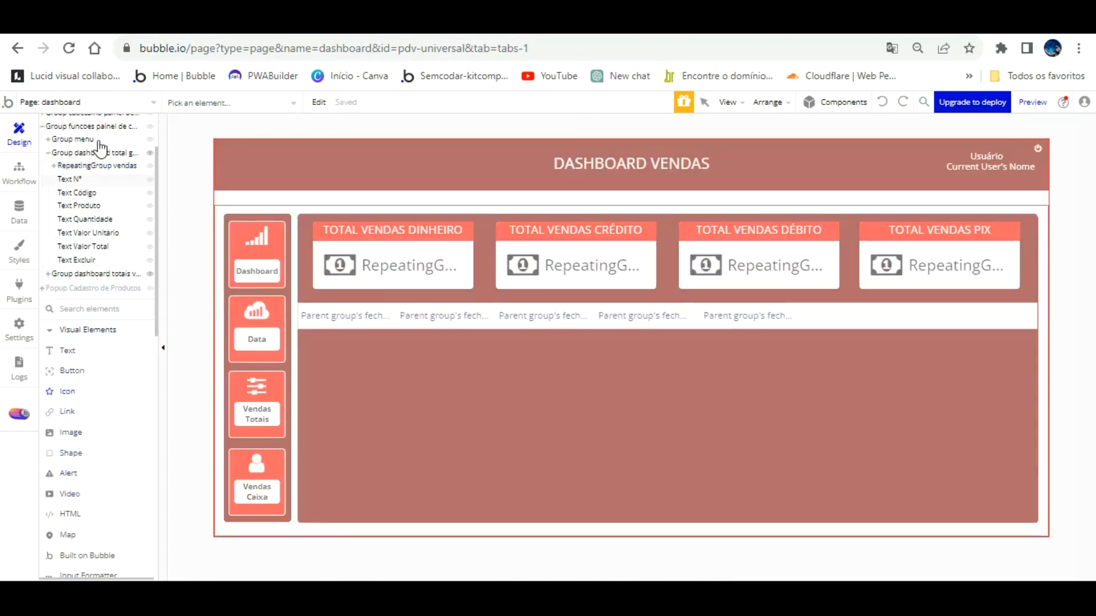
pyautogui.click(97, 166)
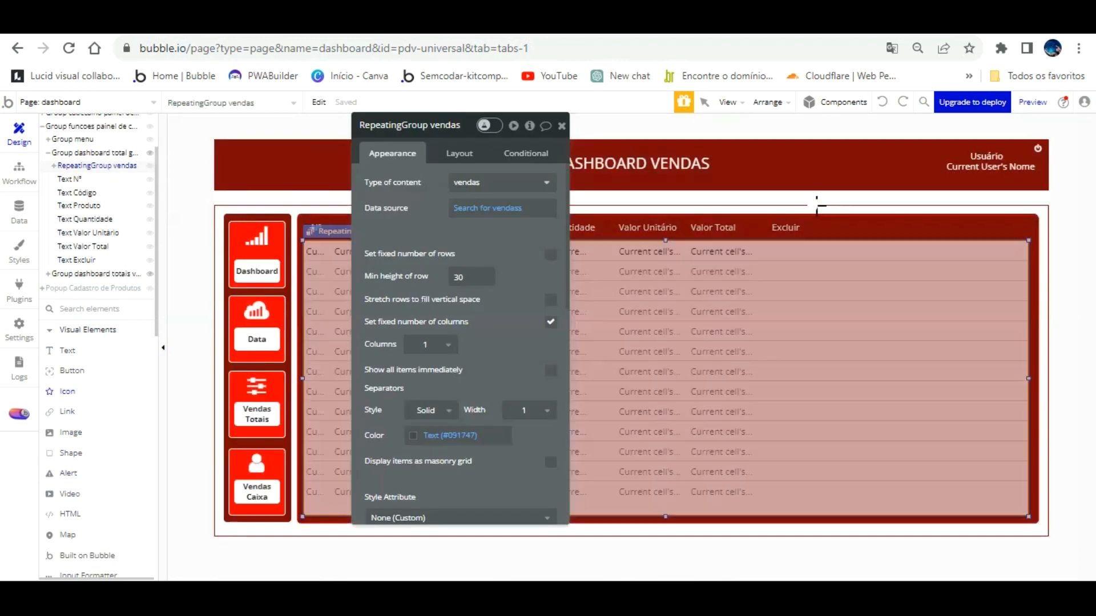
# Add a trash-o icon in the first row's Excluir cell, coloured Destructive red.
pyautogui.click(792, 227)
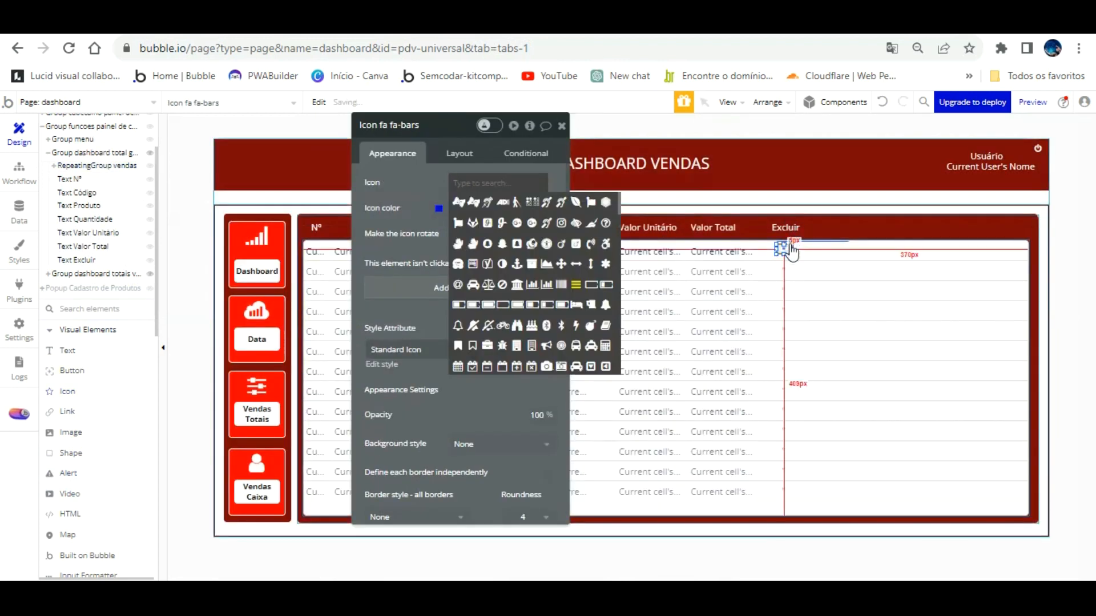
pyautogui.write('tras')
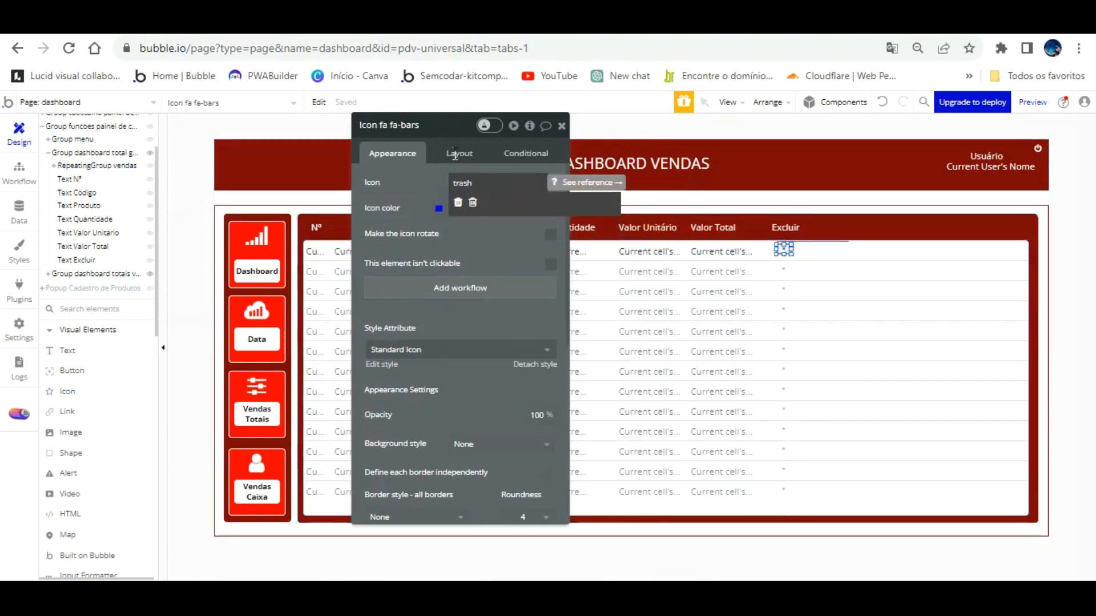
pyautogui.write('h')
pyautogui.click(472, 202)
pyautogui.click(485, 207)
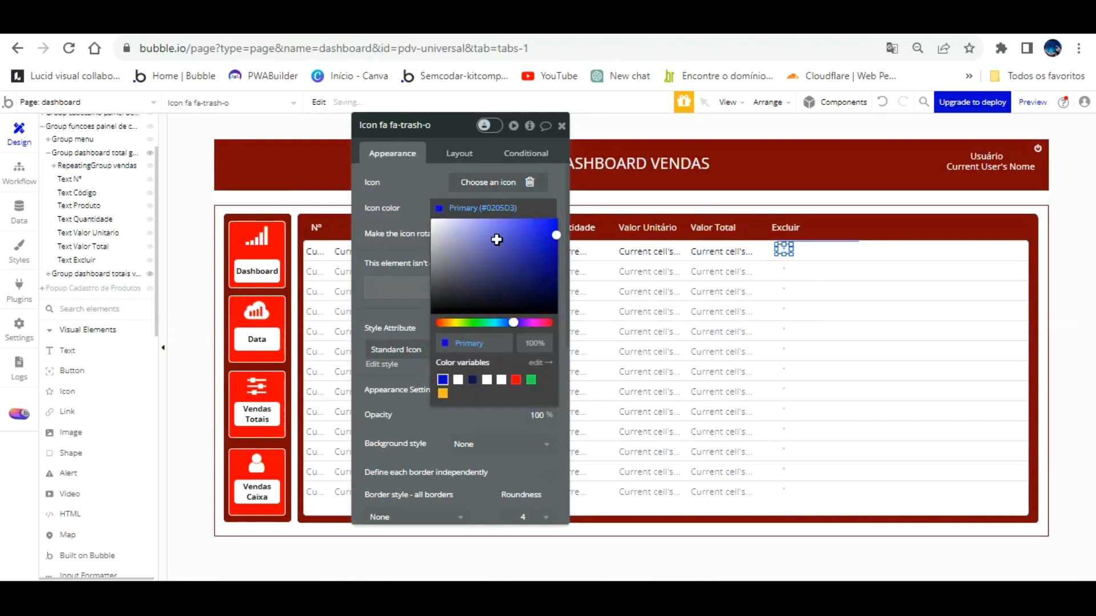
pyautogui.click(516, 380)
pyautogui.click(414, 160)
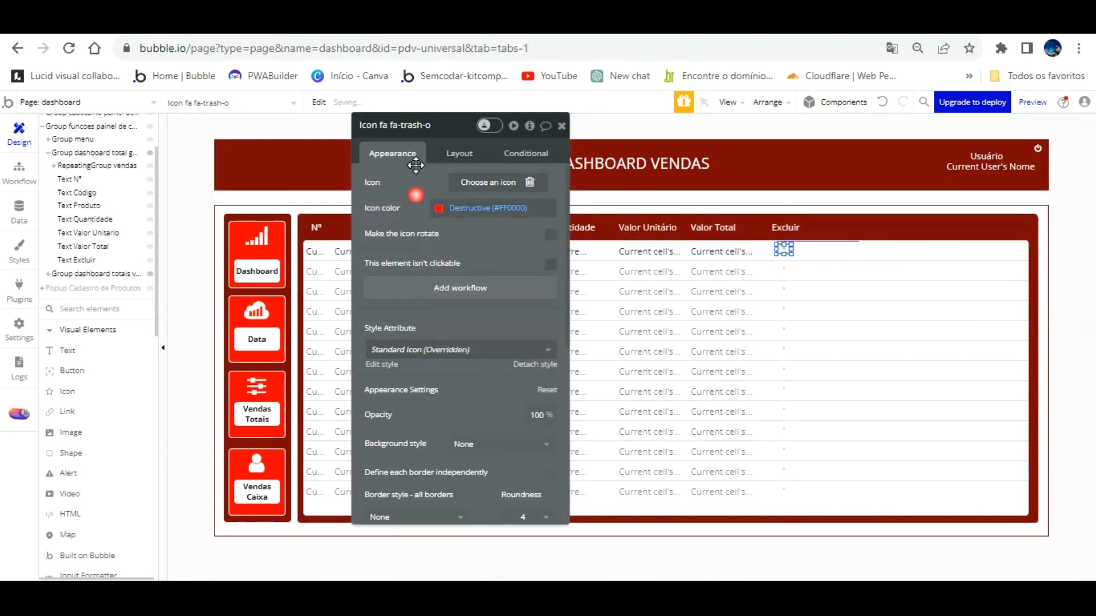
pyautogui.click(532, 364)
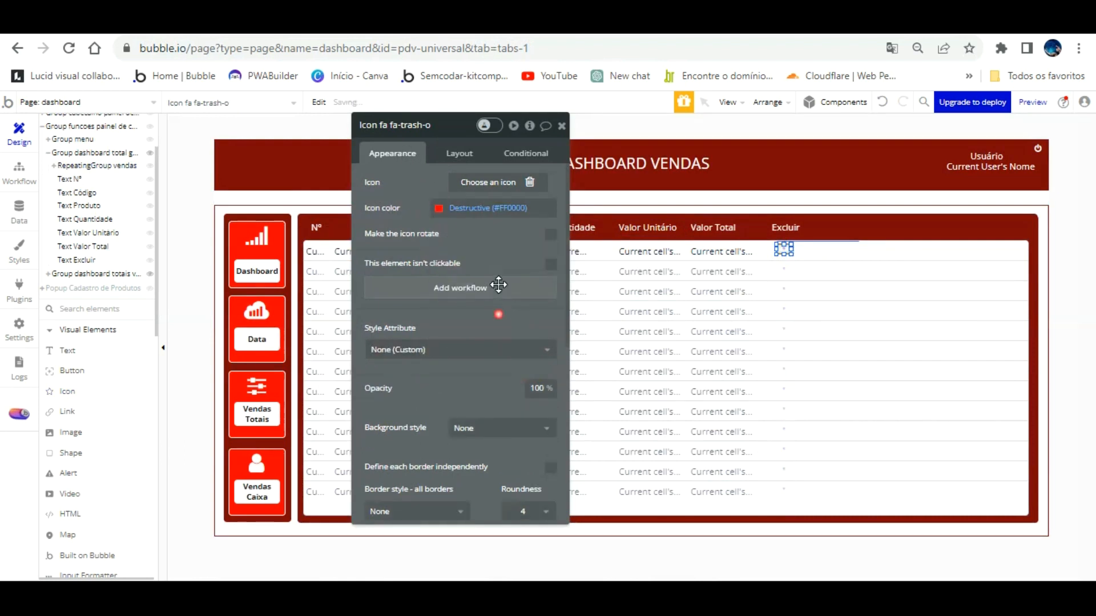
# Size the trash icon at 25 × 25 px in its Layout settings.
pyautogui.click(460, 152)
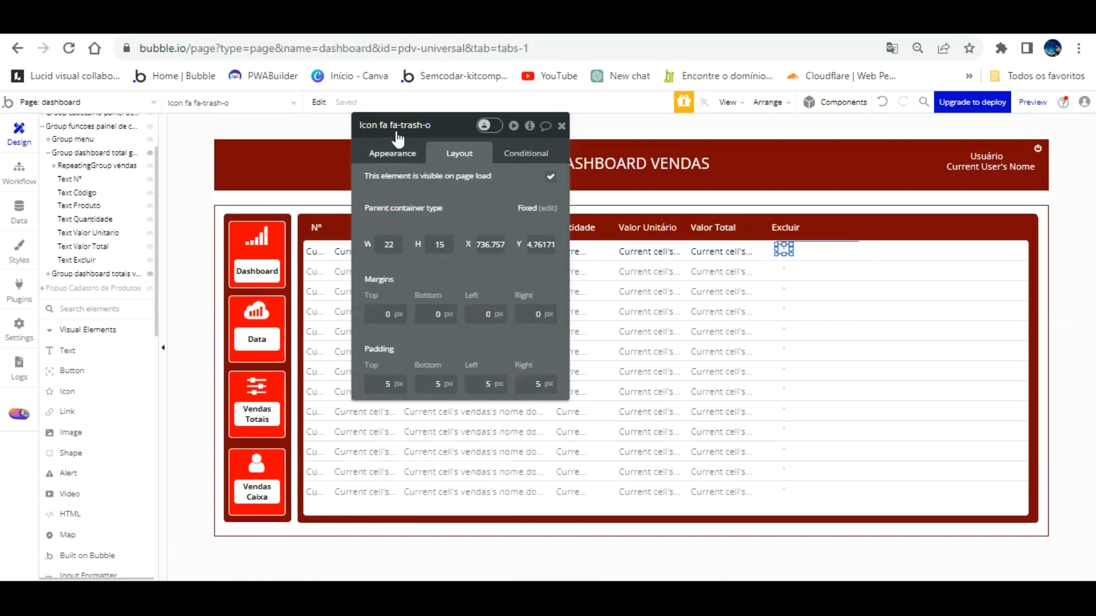
pyautogui.click(373, 246)
pyautogui.write('25')
pyautogui.press('Tab')
pyautogui.write('25')
pyautogui.press('Tab')
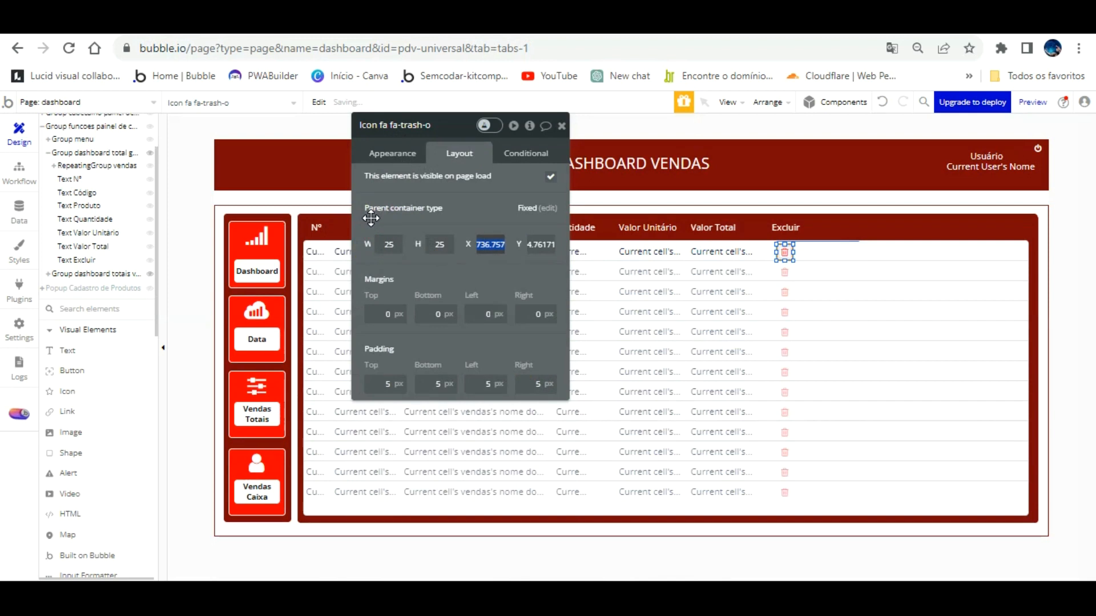
# Zero the icon's padding, resize it to 20 × 20 px, and reselect the sales repeating group.
pyautogui.click(405, 386)
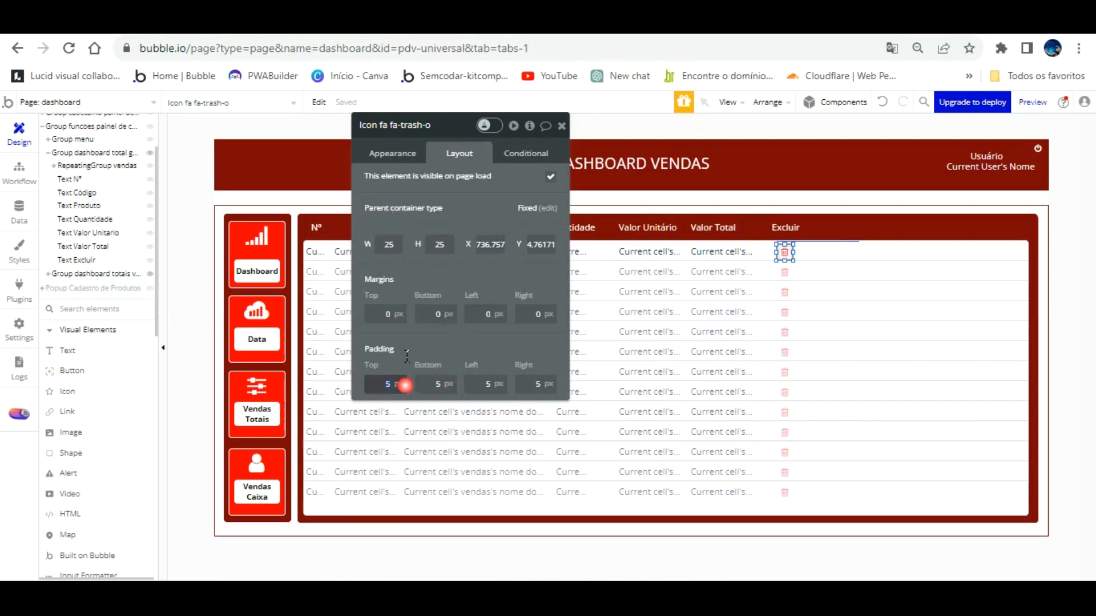
pyautogui.write('0')
pyautogui.press('Tab')
pyautogui.write('0')
pyautogui.press('Tab')
pyautogui.write('0')
pyautogui.press('Tab')
pyautogui.write('0')
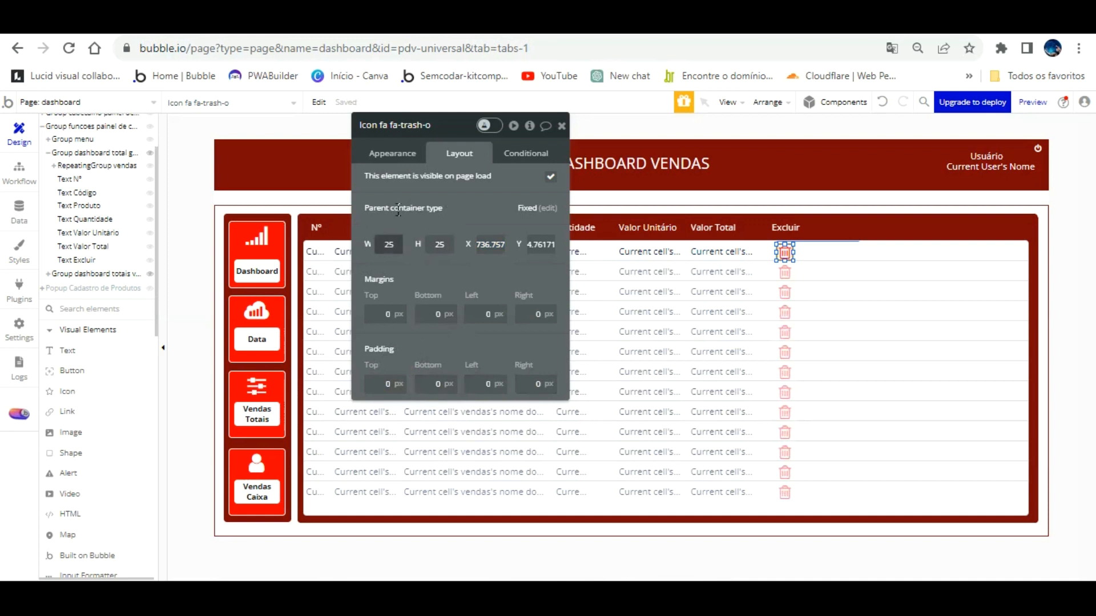
pyautogui.write('2')
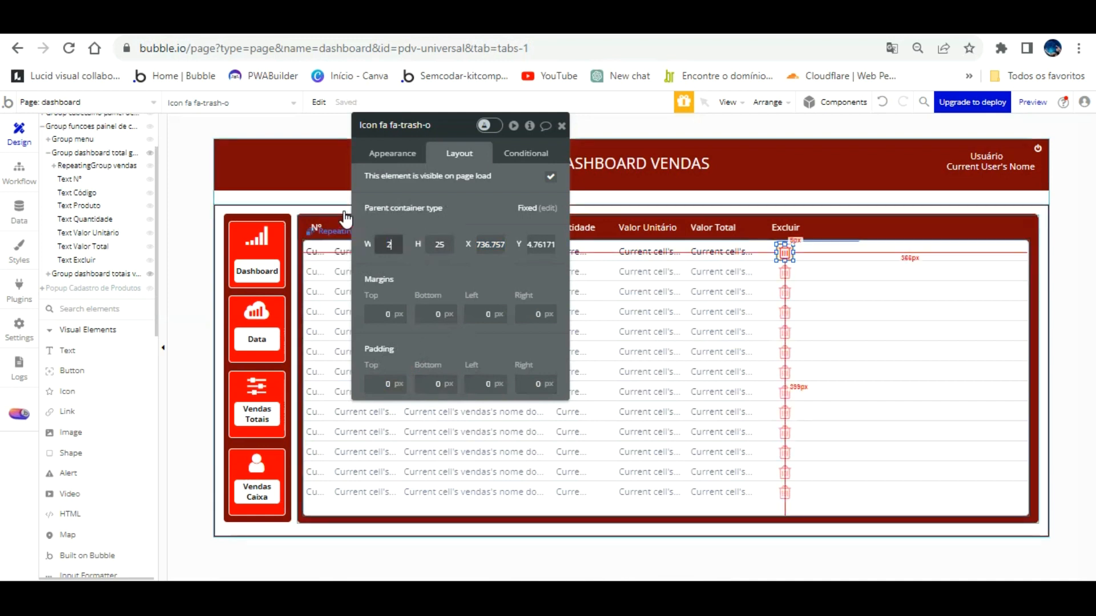
pyautogui.write('0')
pyautogui.press('Tab')
pyautogui.write('20')
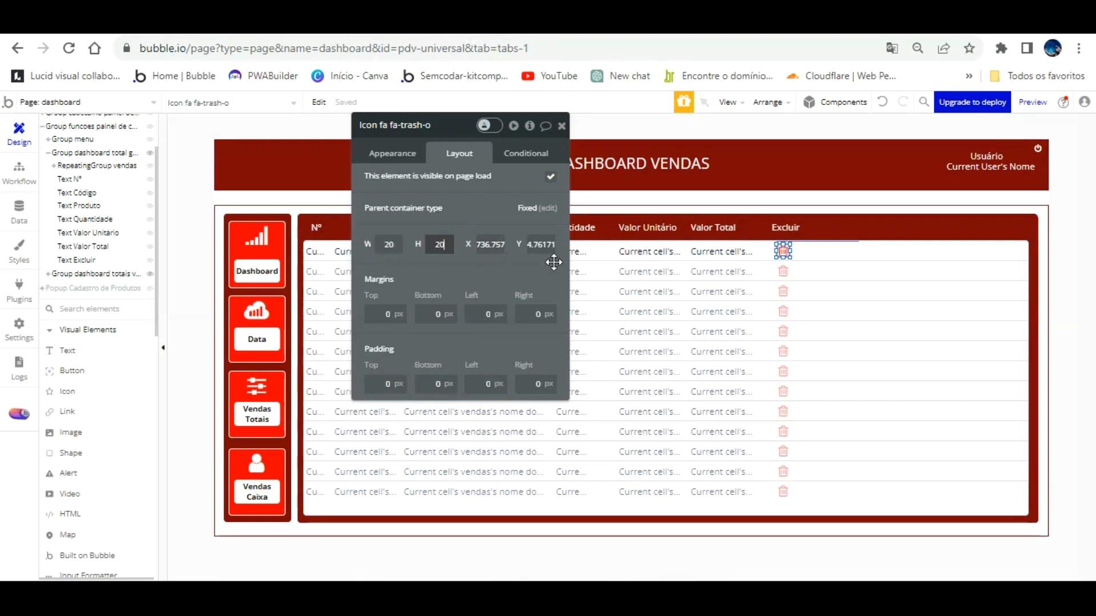
pyautogui.click(807, 223)
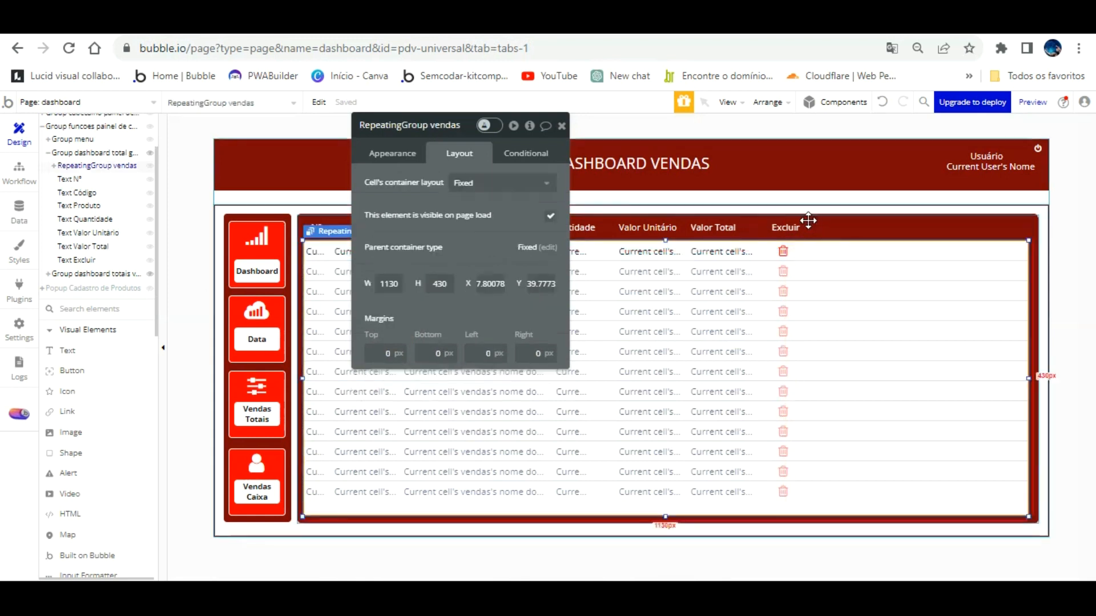
pyautogui.click(785, 254)
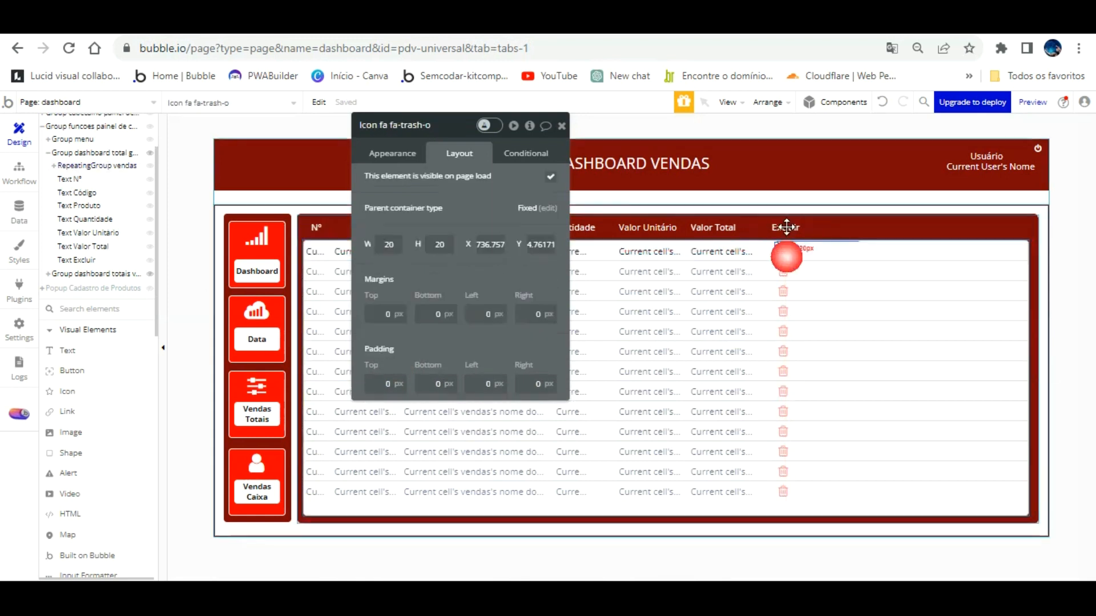
pyautogui.click(824, 253)
# Reload the app preview and open Vendas Totais to see the red trash icons.
pyautogui.click(356, 22)
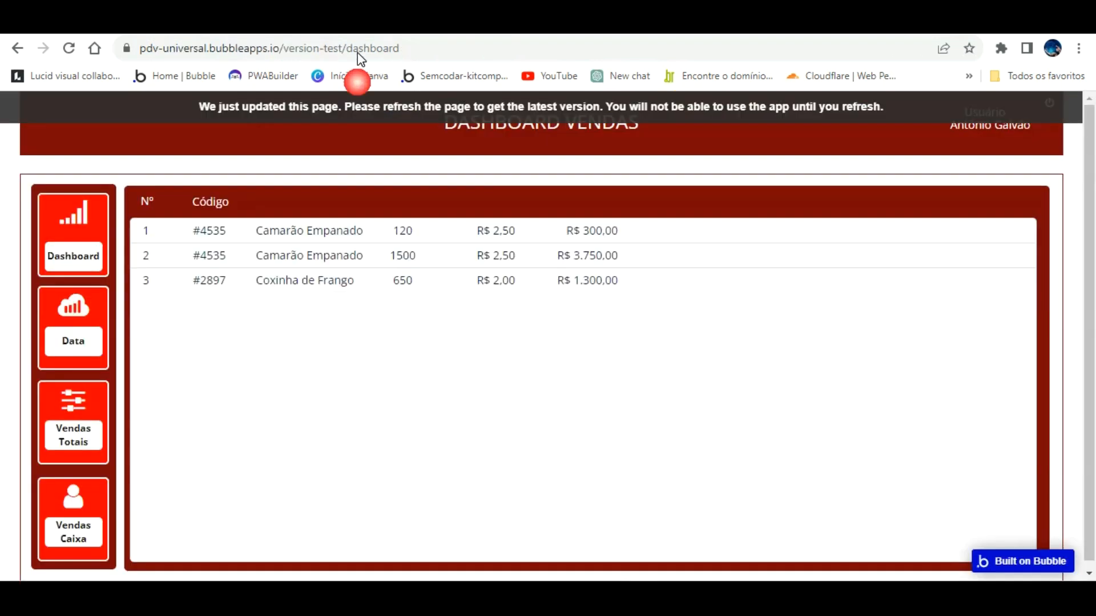
pyautogui.press('F5')
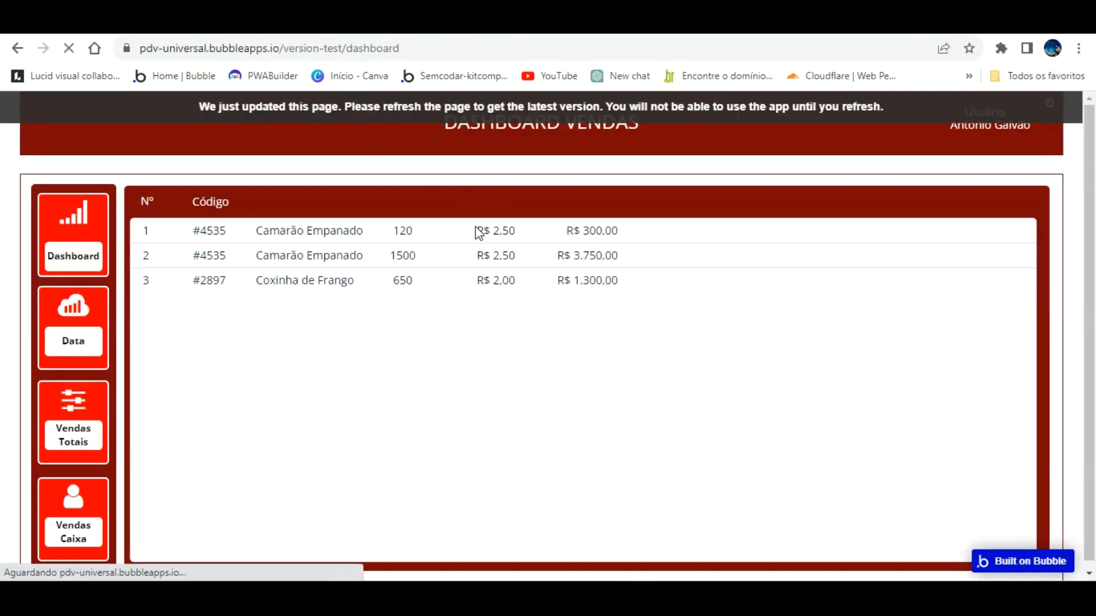
pyautogui.click(102, 417)
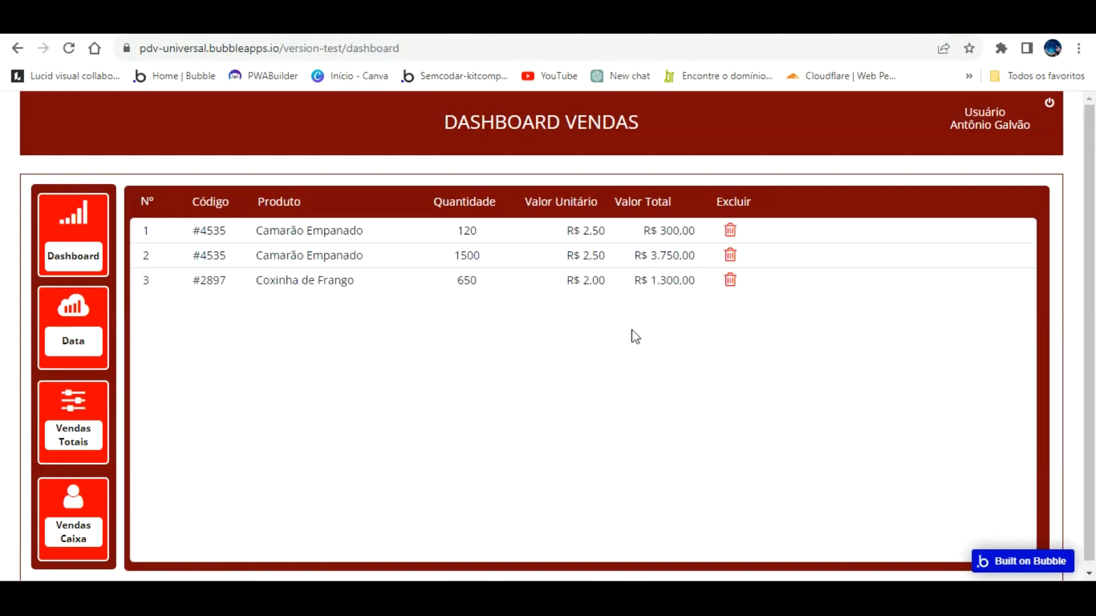
# Drag the RepeatingGroup vendas table's right edge left until it is 938 px wide.
pyautogui.click(365, 23)
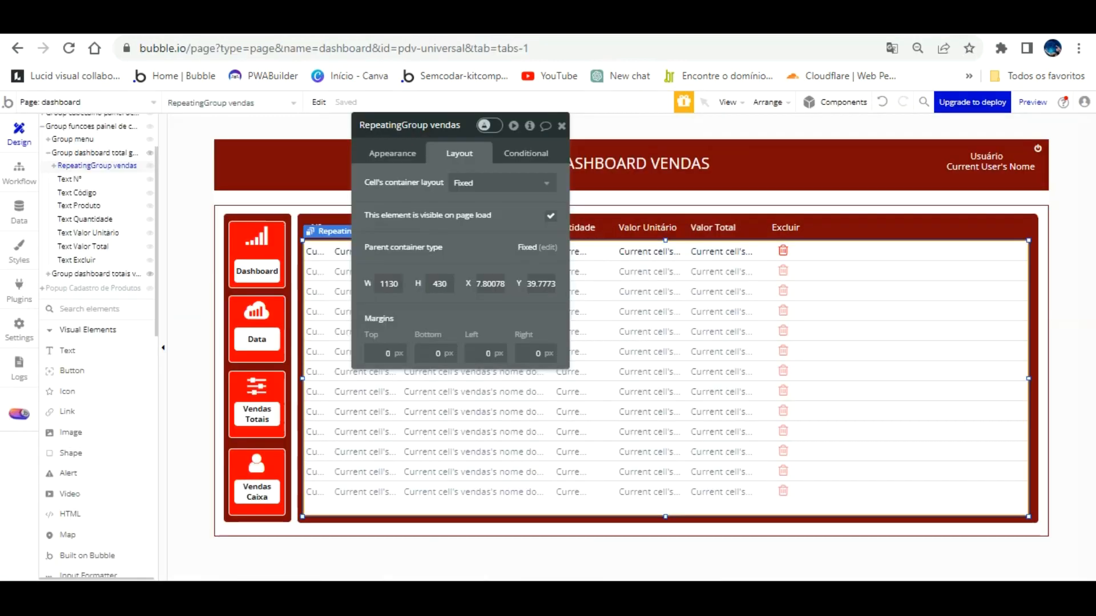
pyautogui.click(783, 250)
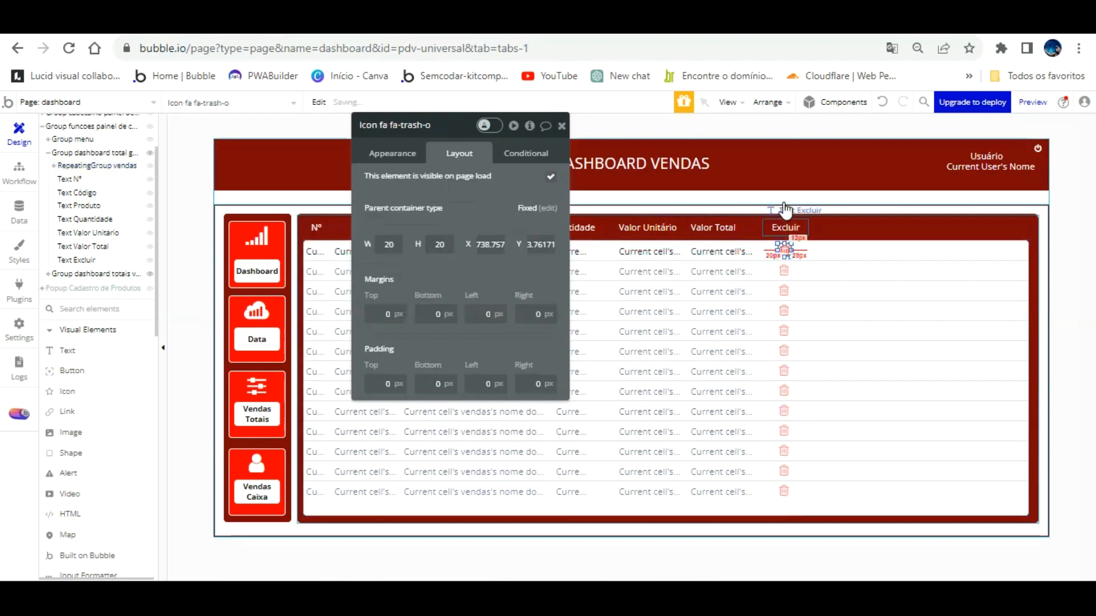
pyautogui.click(962, 302)
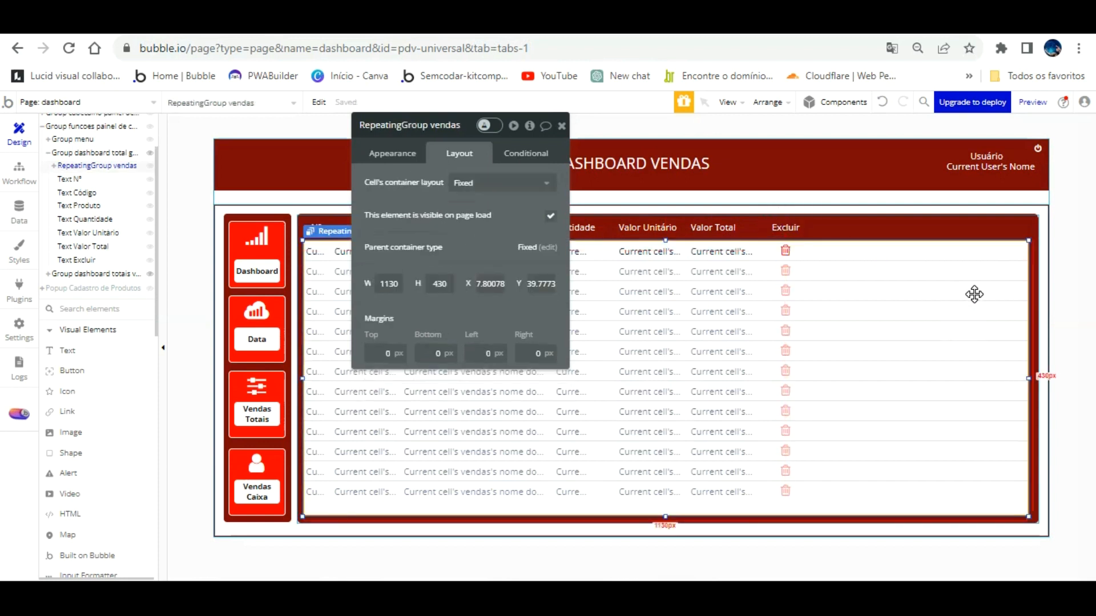
pyautogui.moveTo(1027, 351); pyautogui.dragTo(913, 353)
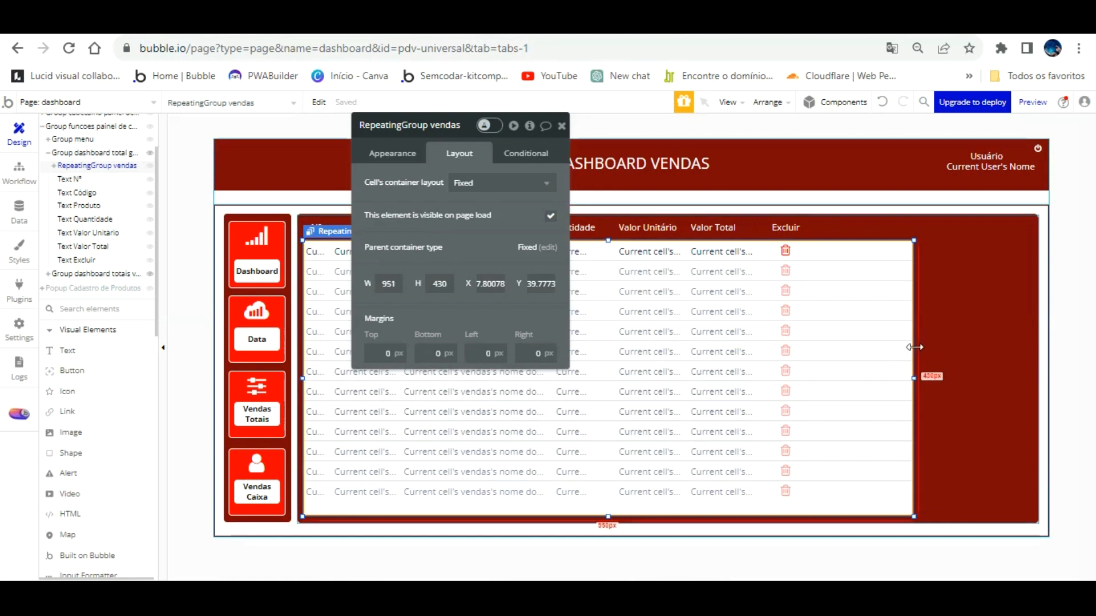
pyautogui.moveTo(914, 347); pyautogui.dragTo(906, 347)
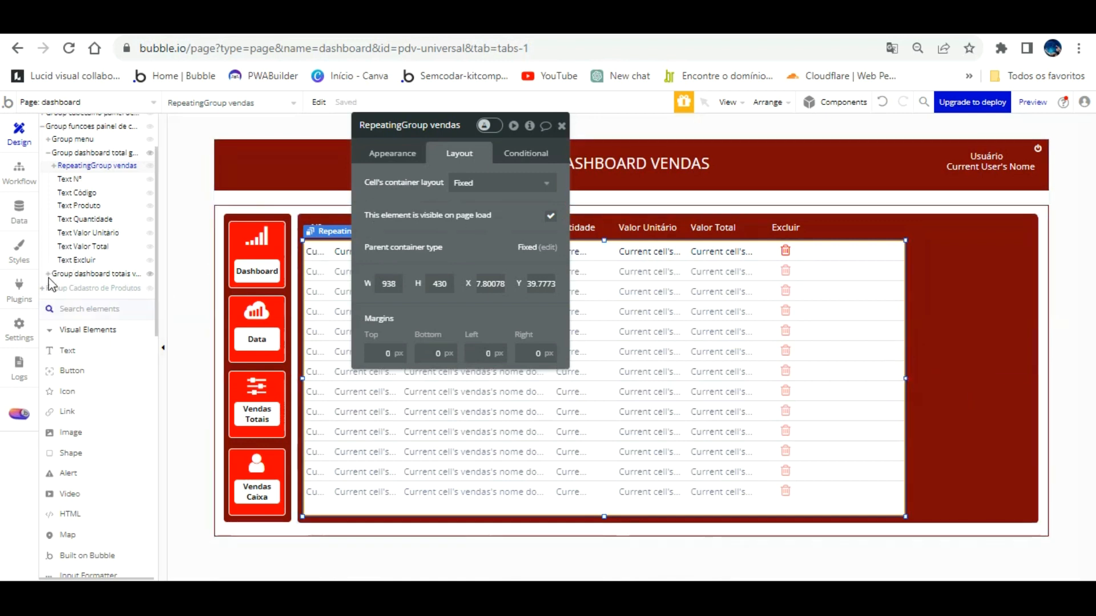
pyautogui.scroll(-3, 129, 410)
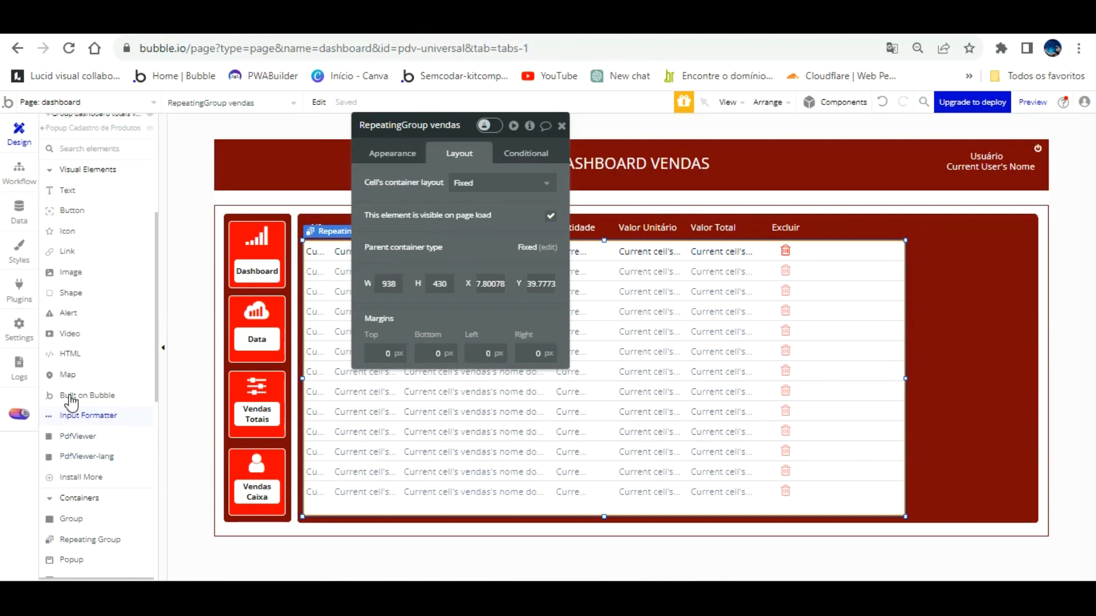
pyautogui.scroll(-3, 107, 411)
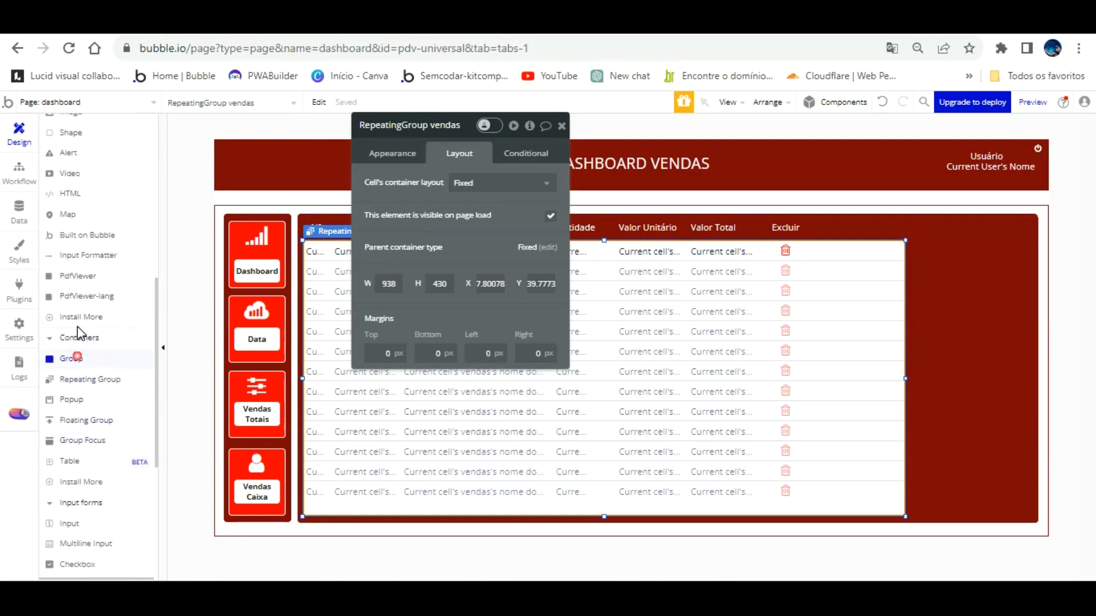
pyautogui.click(74, 358)
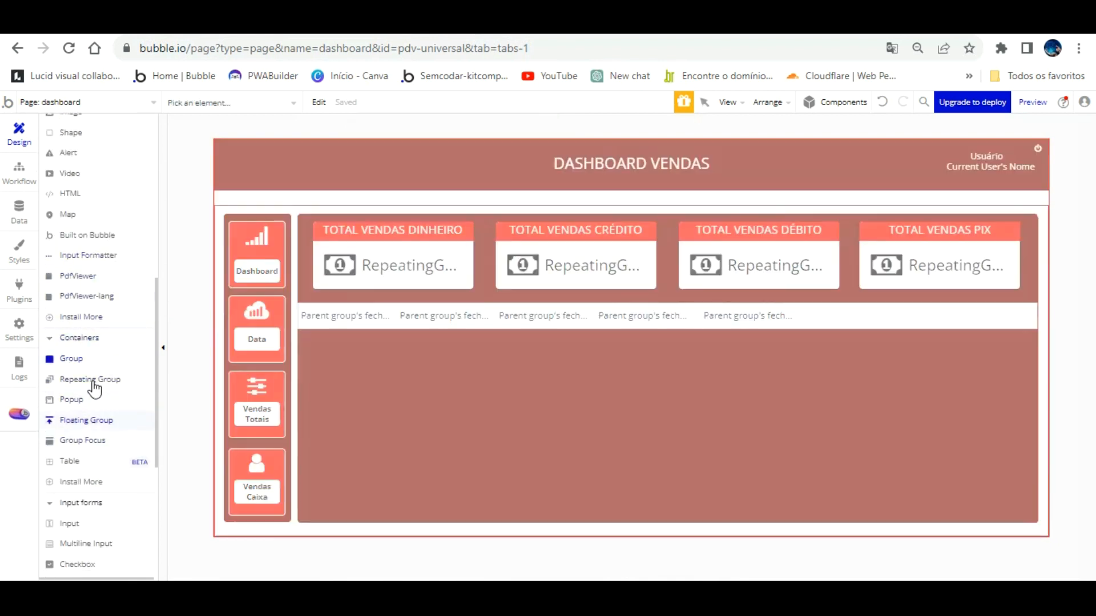
# Draw a group right of the sales table, name it Group geral vendas, content type vendas.
pyautogui.click(76, 358)
pyautogui.scroll(7, 77, 337)
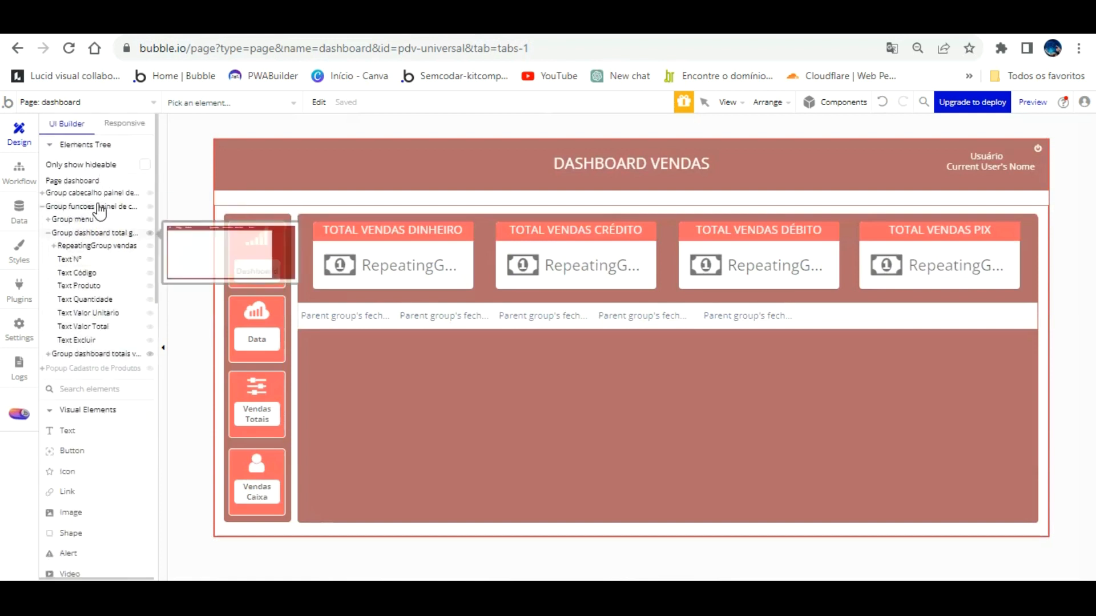
pyautogui.click(92, 233)
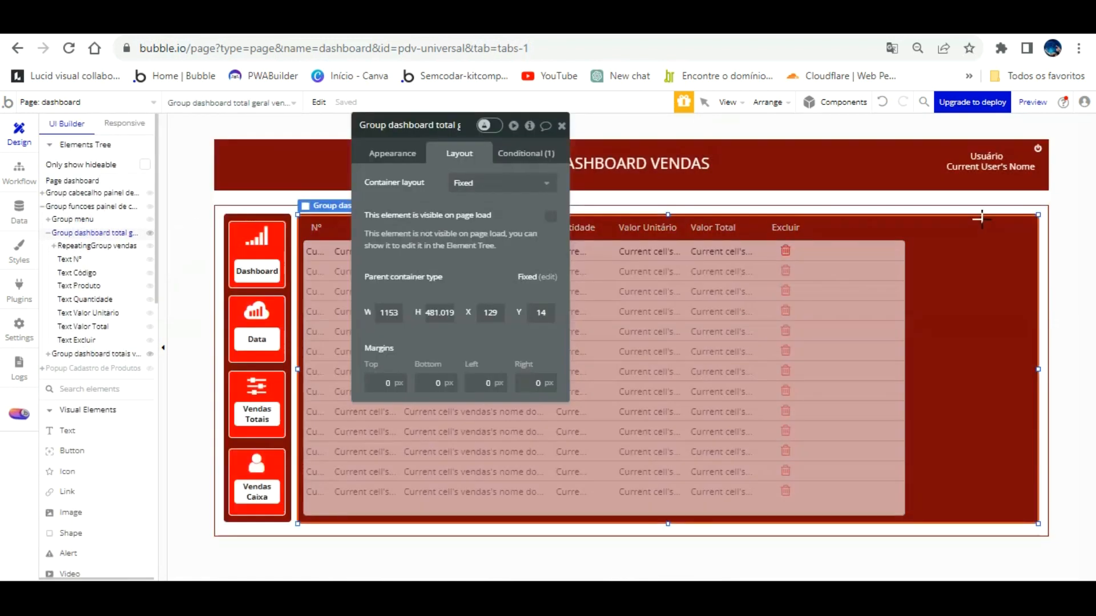
pyautogui.moveTo(928, 245); pyautogui.dragTo(1029, 359)
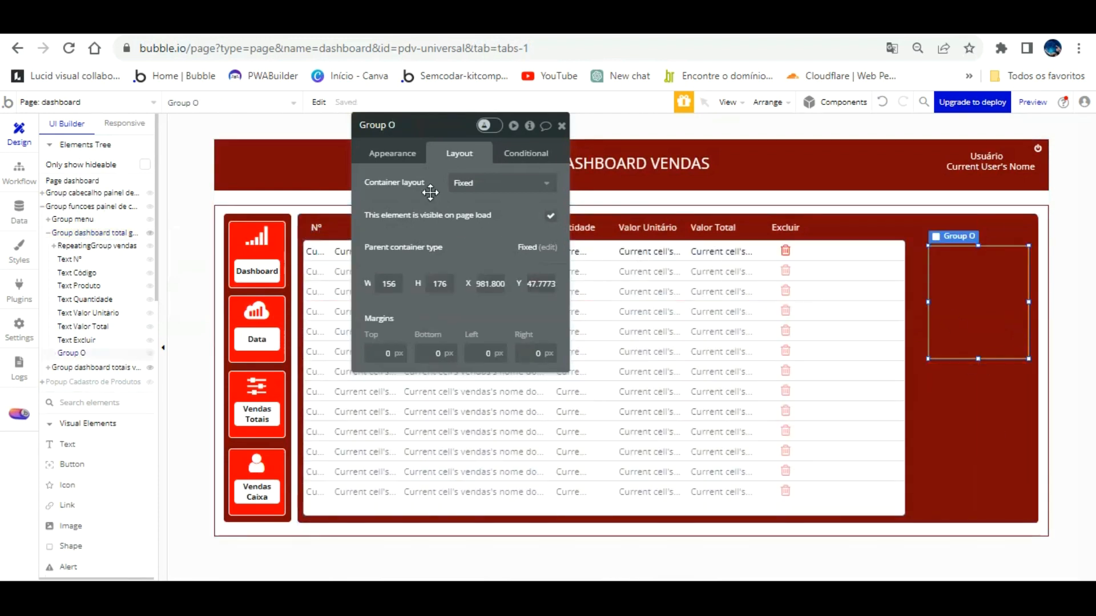
pyautogui.click(401, 154)
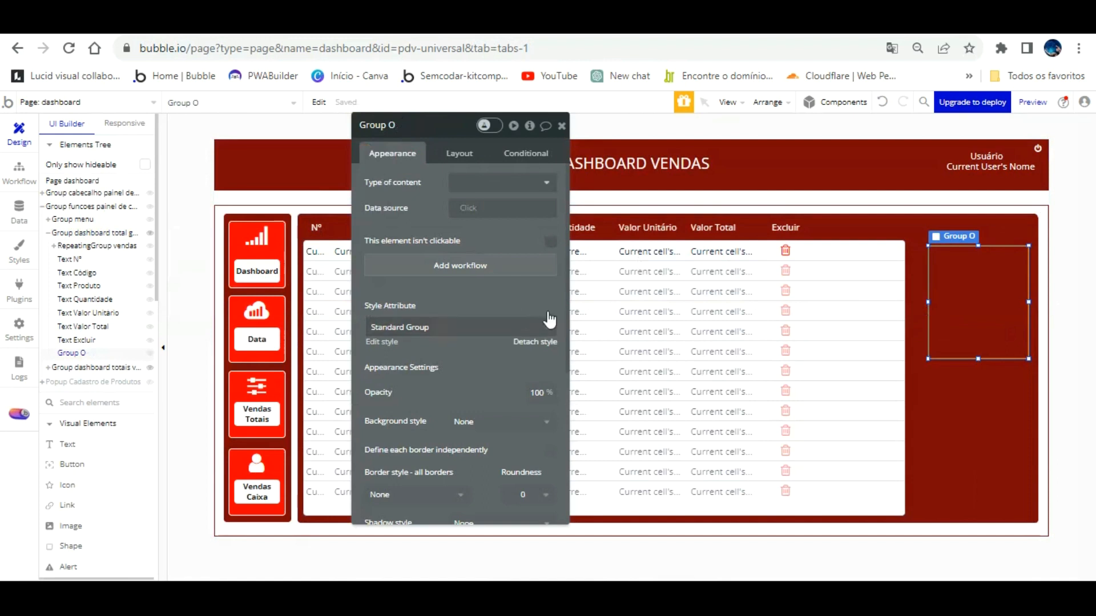
pyautogui.doubleClick(440, 126)
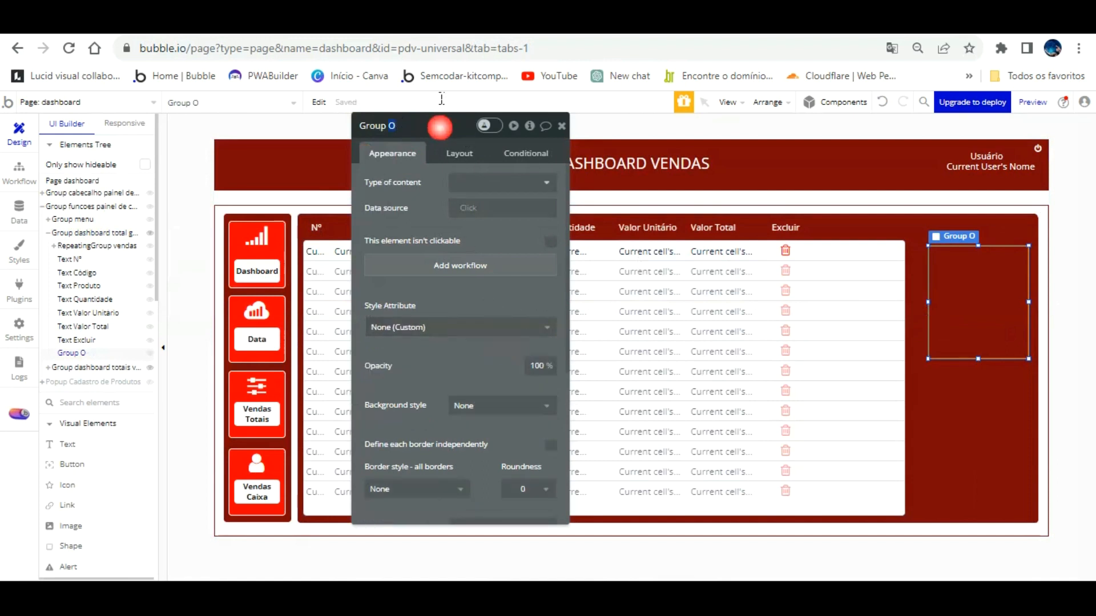
pyautogui.write('geral vendas')
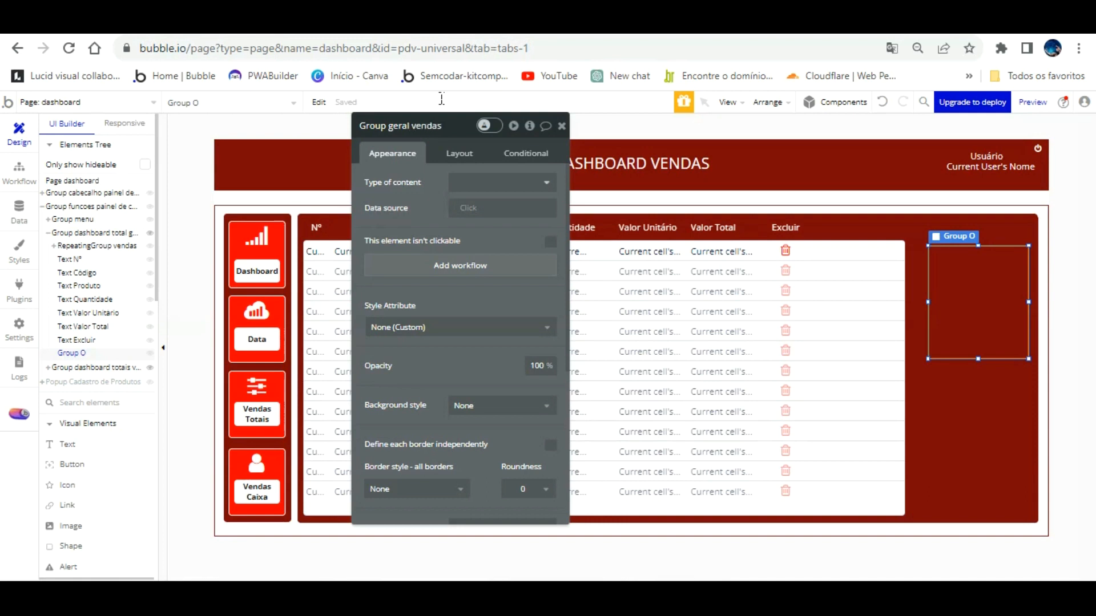
pyautogui.click(514, 182)
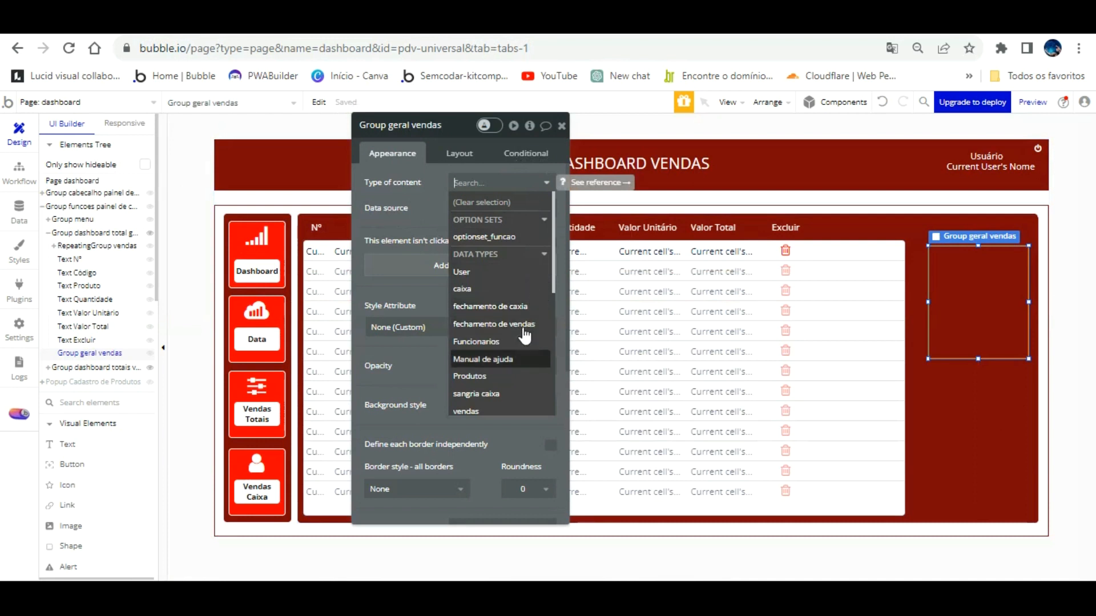
pyautogui.click(505, 406)
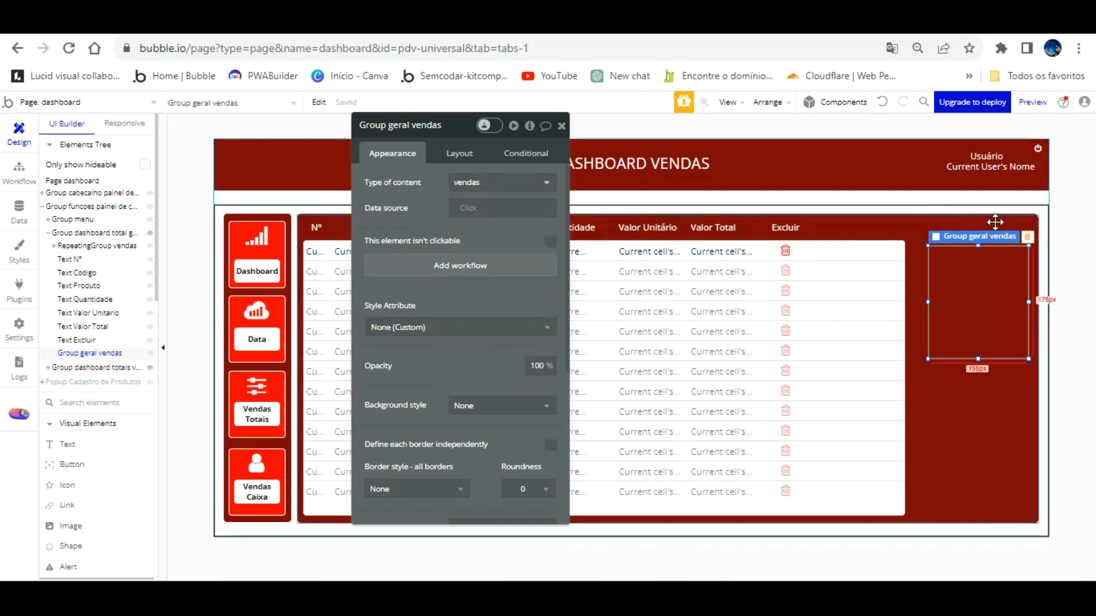
pyautogui.moveTo(967, 246); pyautogui.dragTo(964, 241)
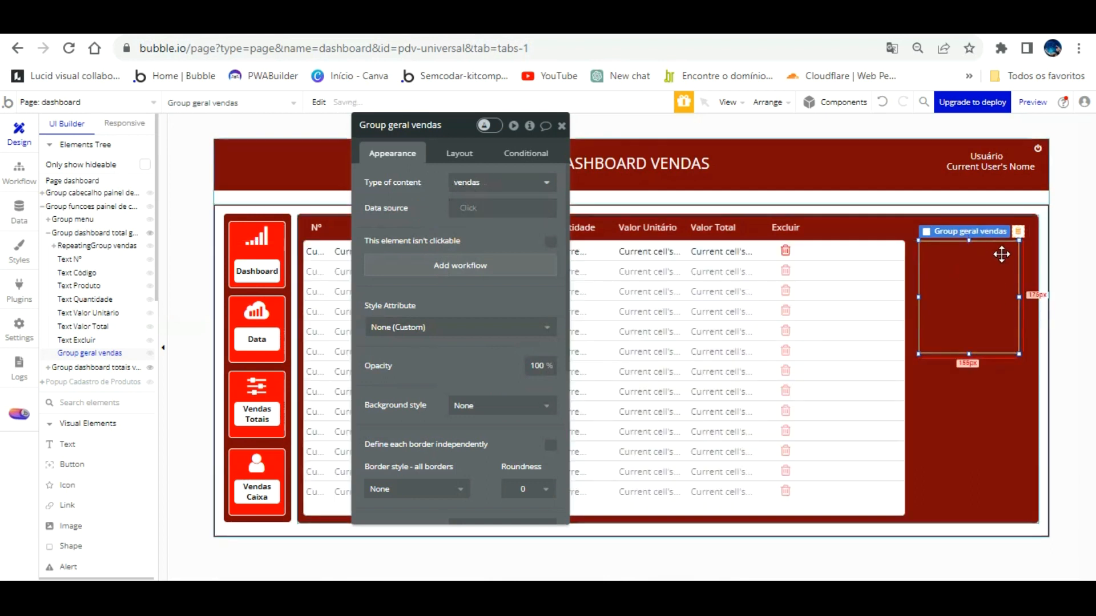
pyautogui.moveTo(1019, 268); pyautogui.dragTo(1026, 267)
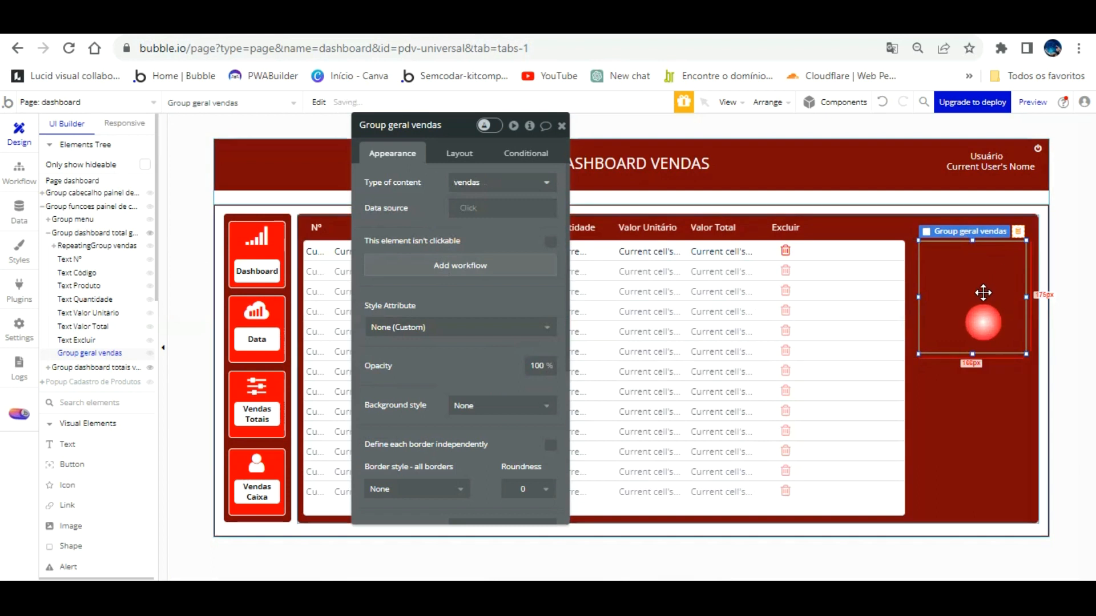
# Extend Group geral vendas to the table bottom with a flat white background and roundness 5.
pyautogui.moveTo(979, 354); pyautogui.dragTo(986, 516)
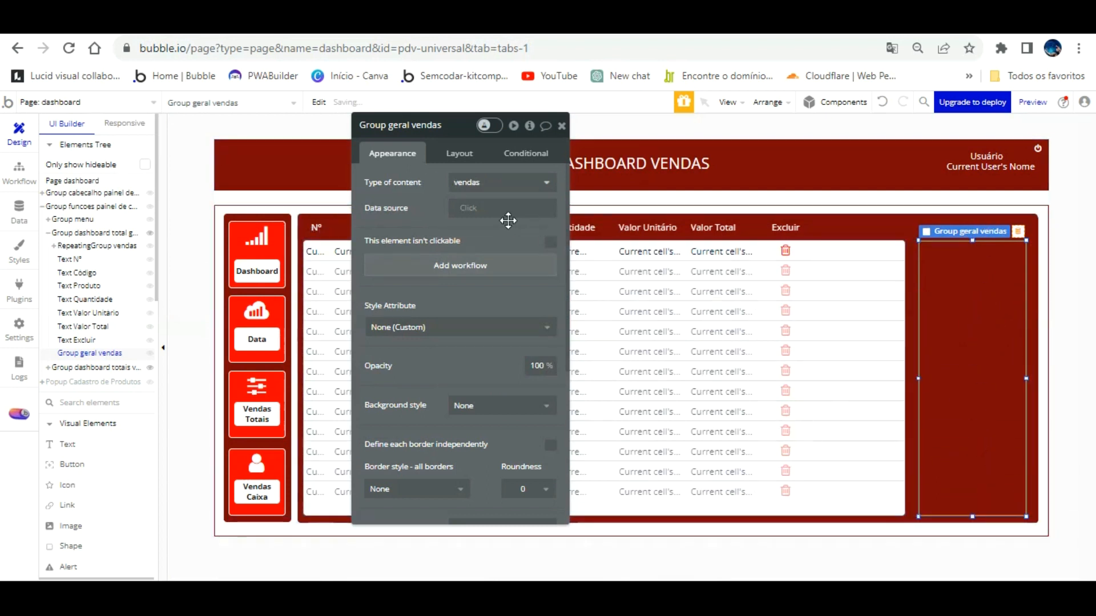
pyautogui.scroll(-3, 517, 343)
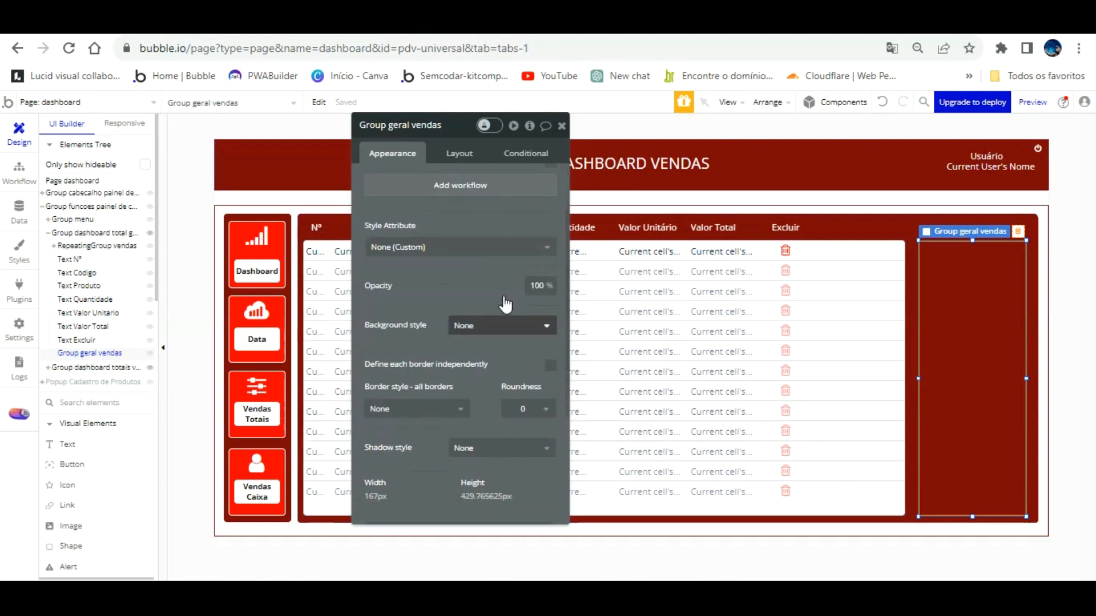
pyautogui.click(502, 325)
pyautogui.click(471, 364)
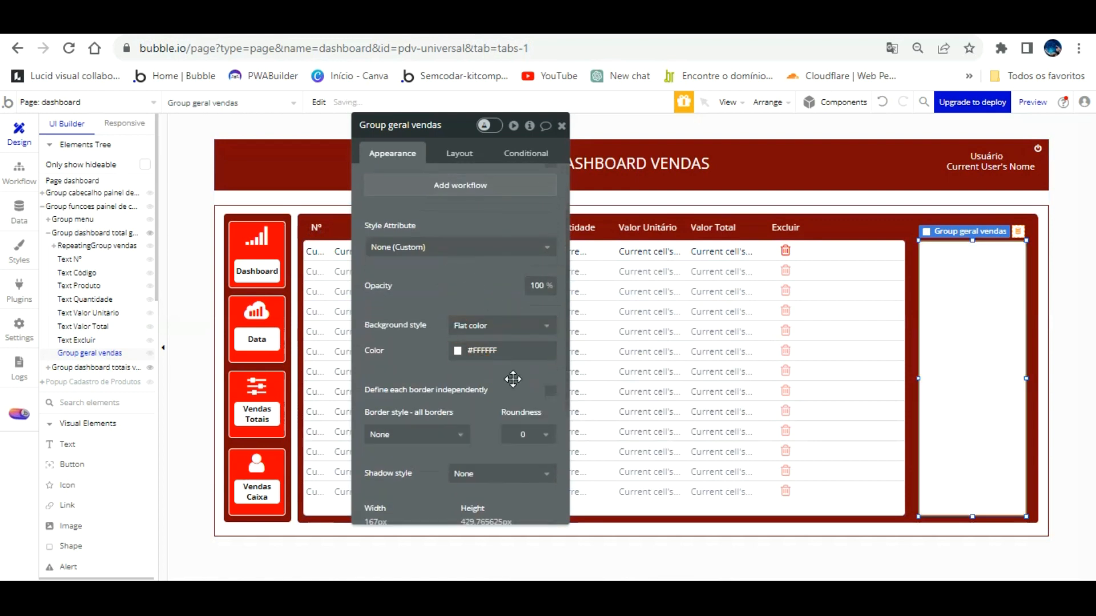
pyautogui.click(537, 412)
pyautogui.click(525, 512)
pyautogui.click(459, 284)
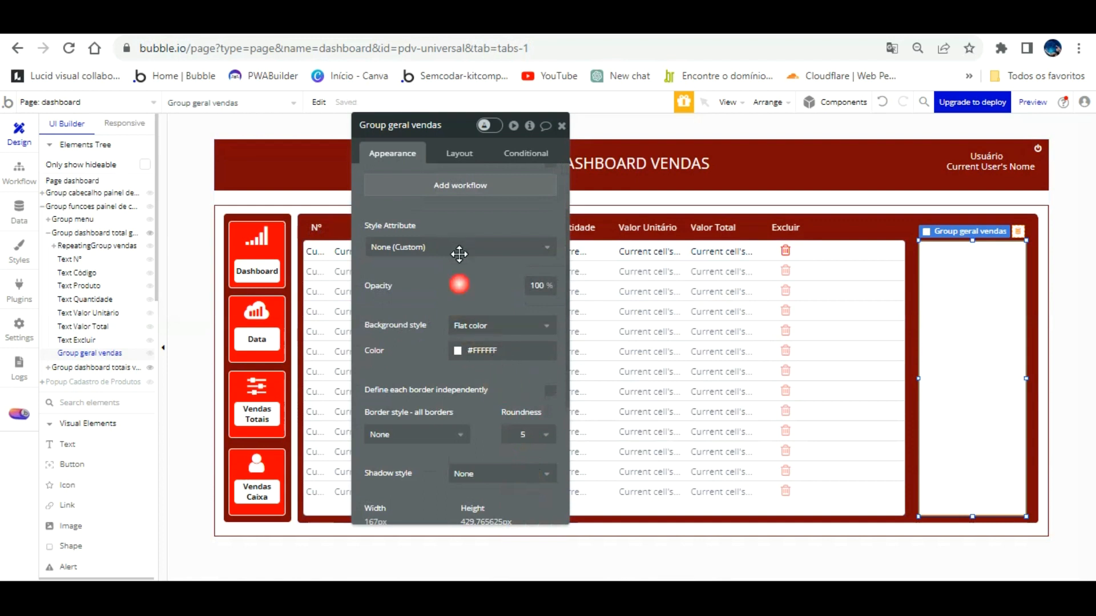
pyautogui.click(996, 274)
pyautogui.click(470, 264)
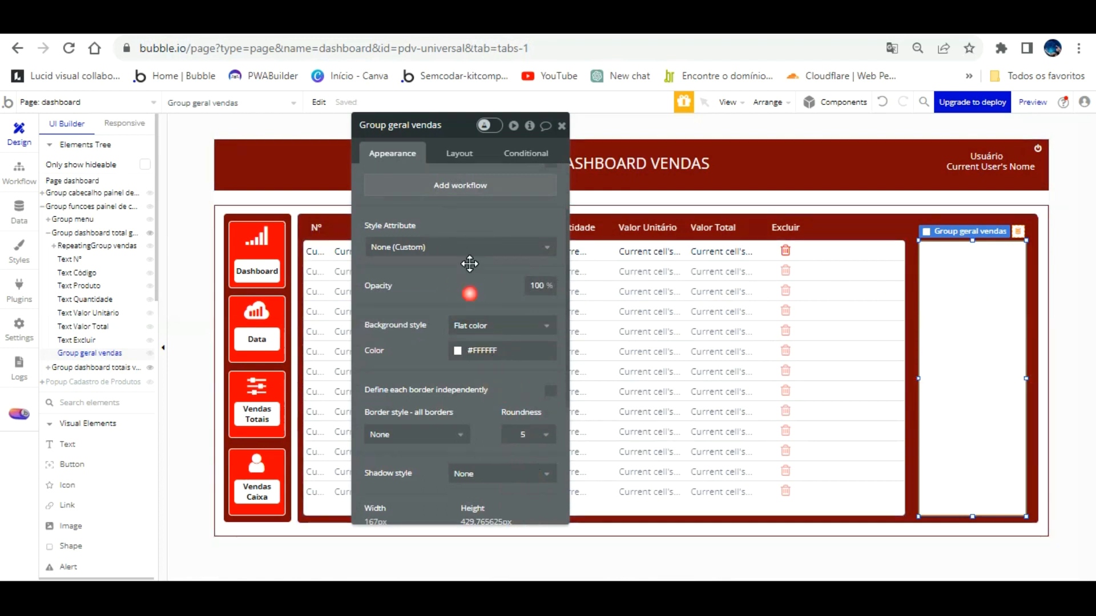
# Reload the app preview to check the white panel, then return to the editor.
pyautogui.click(337, 24)
pyautogui.press('F5')
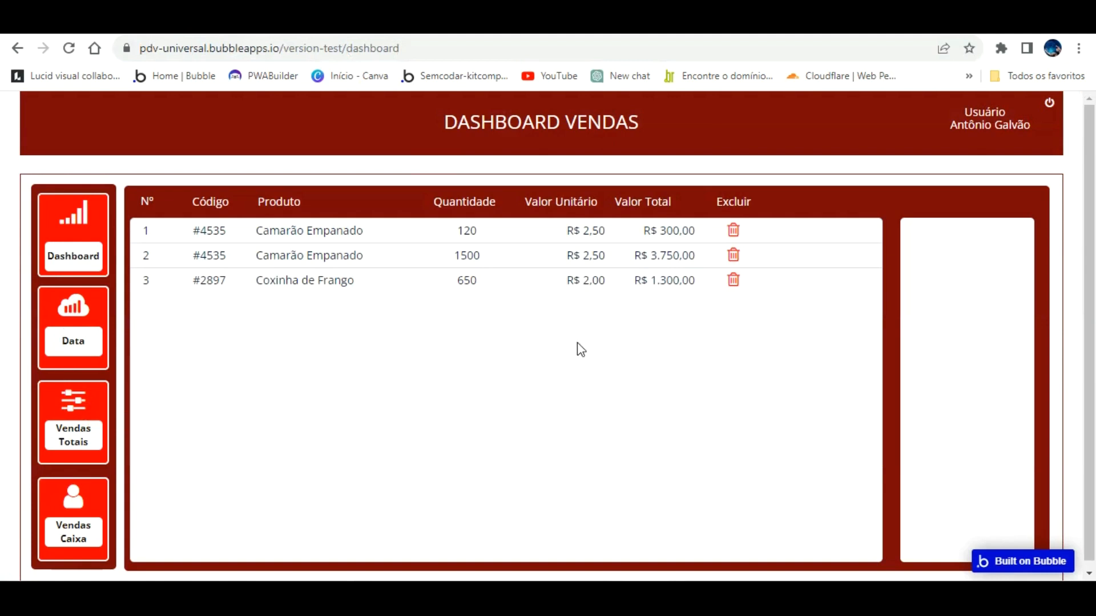
pyautogui.click(105, 24)
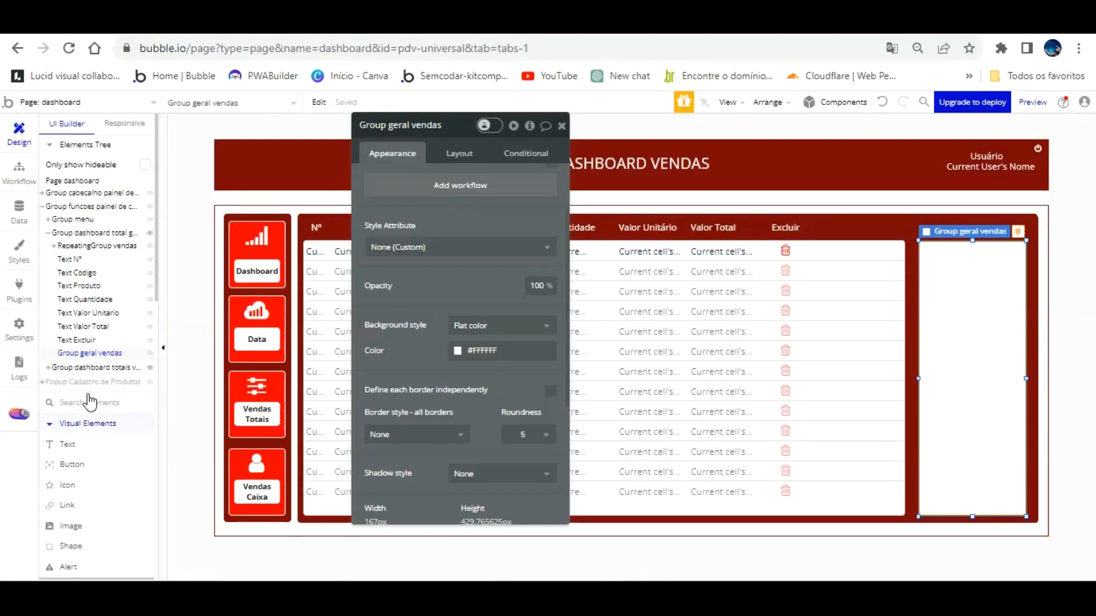
# Draw a placeholder text box inside the white side panel.
pyautogui.press('Escape')
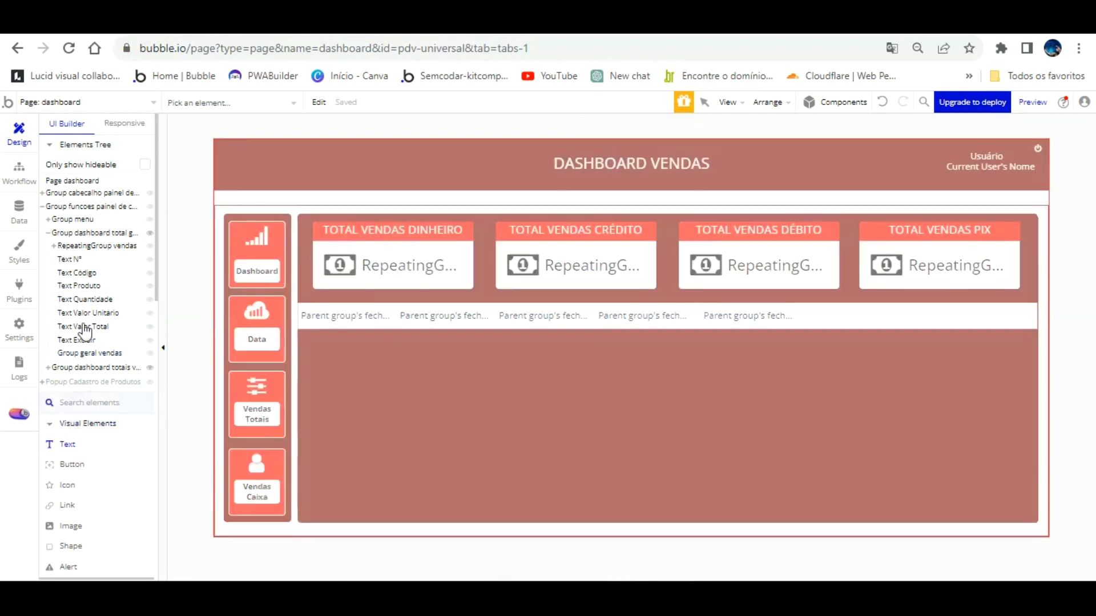
pyautogui.click(87, 233)
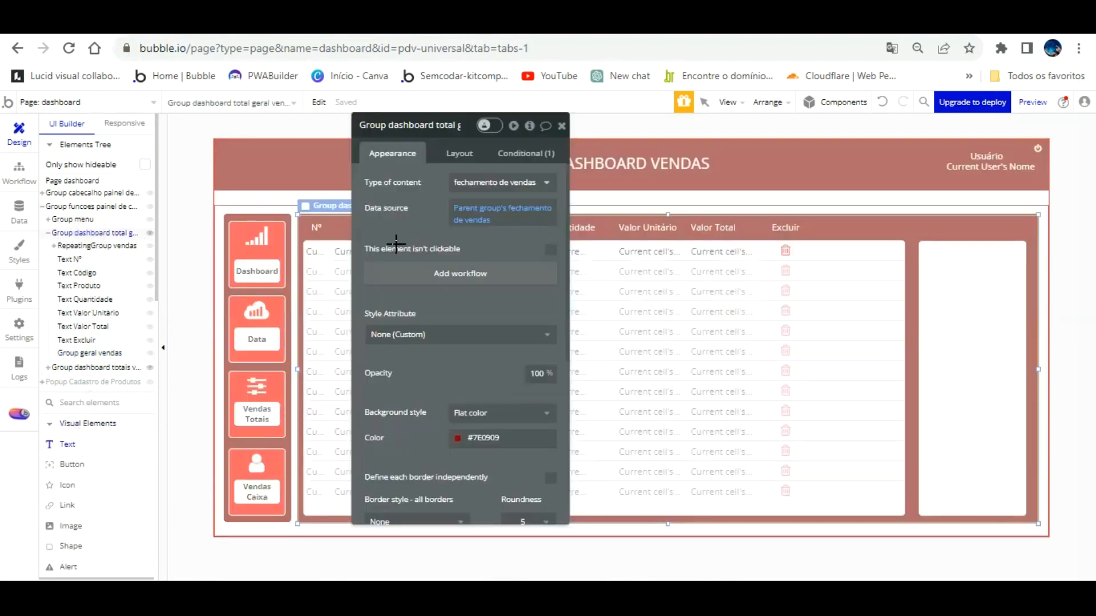
pyautogui.moveTo(926, 254)
pyautogui.mouseDown()
pyautogui.moveTo(1006, 252)
pyautogui.moveTo(1010, 304)
pyautogui.mouseUp()
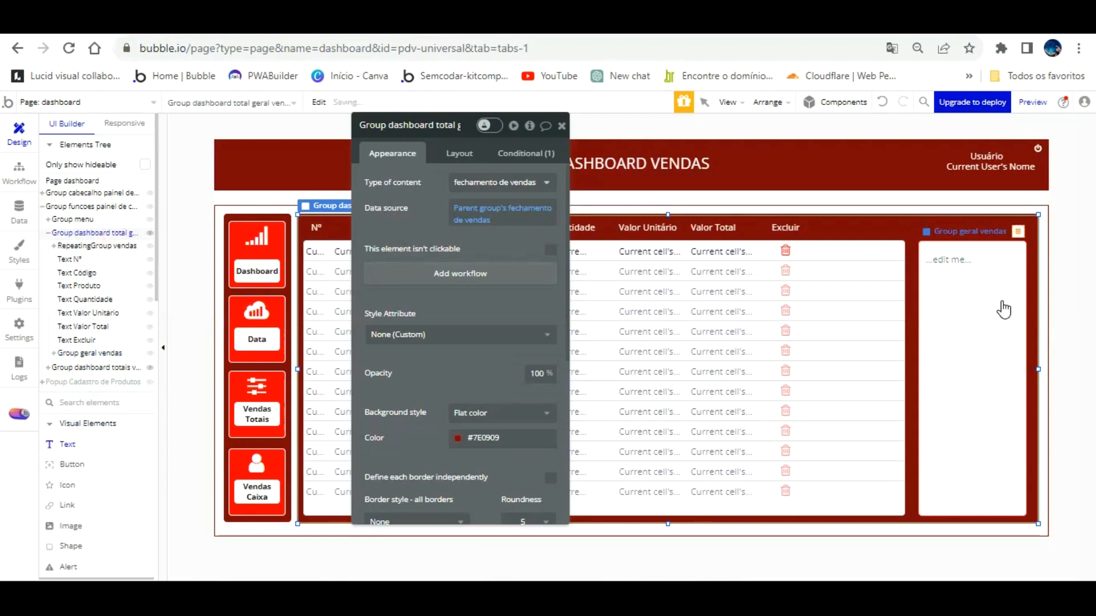
# Set Group geral vendas to 170 px wide, nudge it into place, and widen it leftward.
pyautogui.click(1002, 309)
pyautogui.click(456, 154)
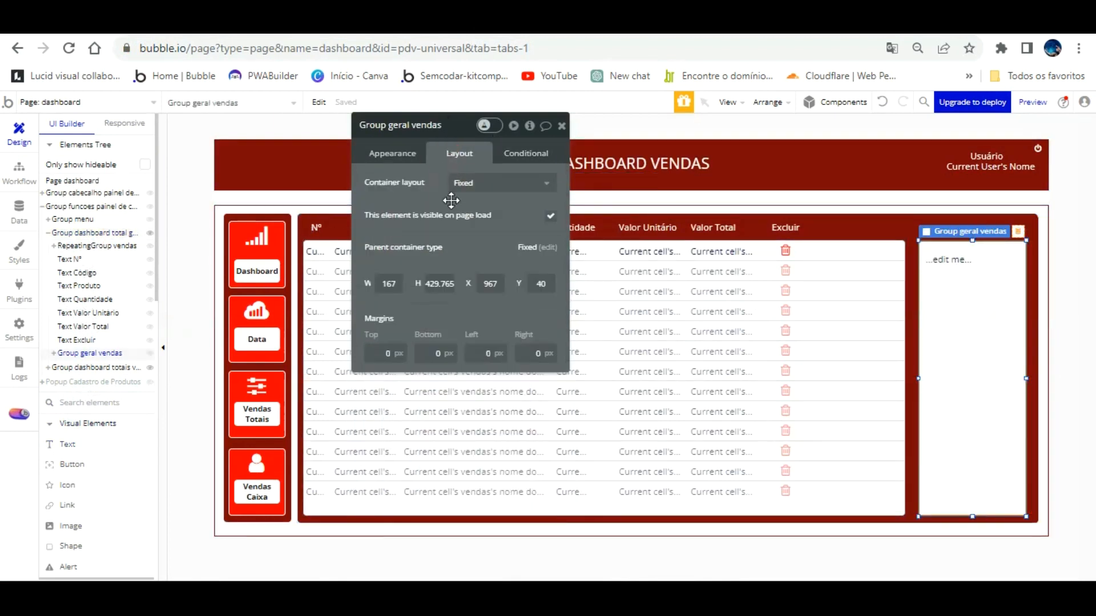
pyautogui.click(397, 283)
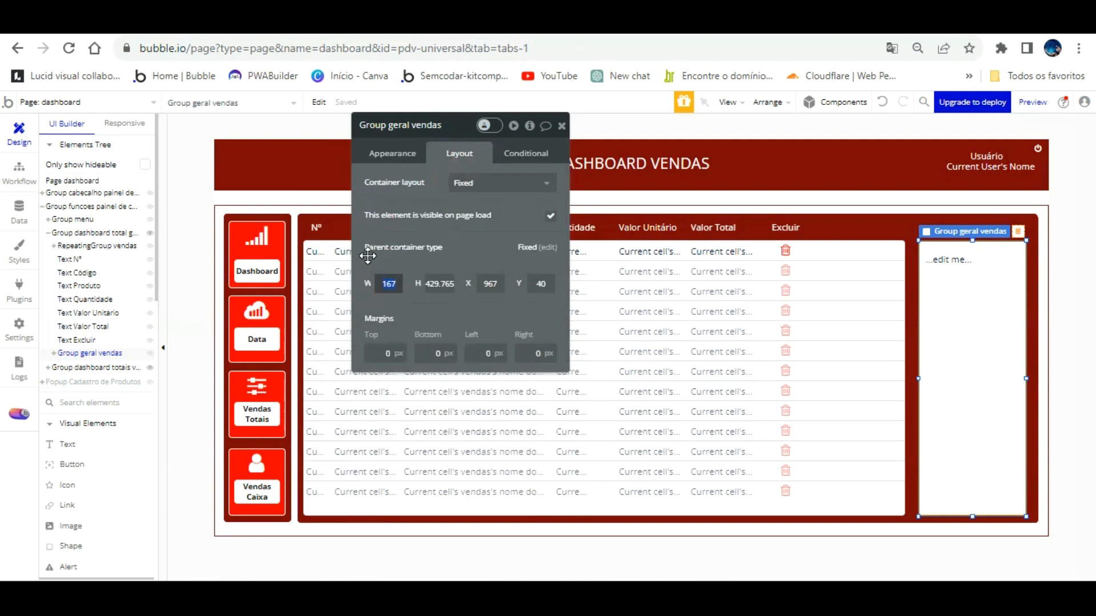
pyautogui.write('170')
pyautogui.press('Return')
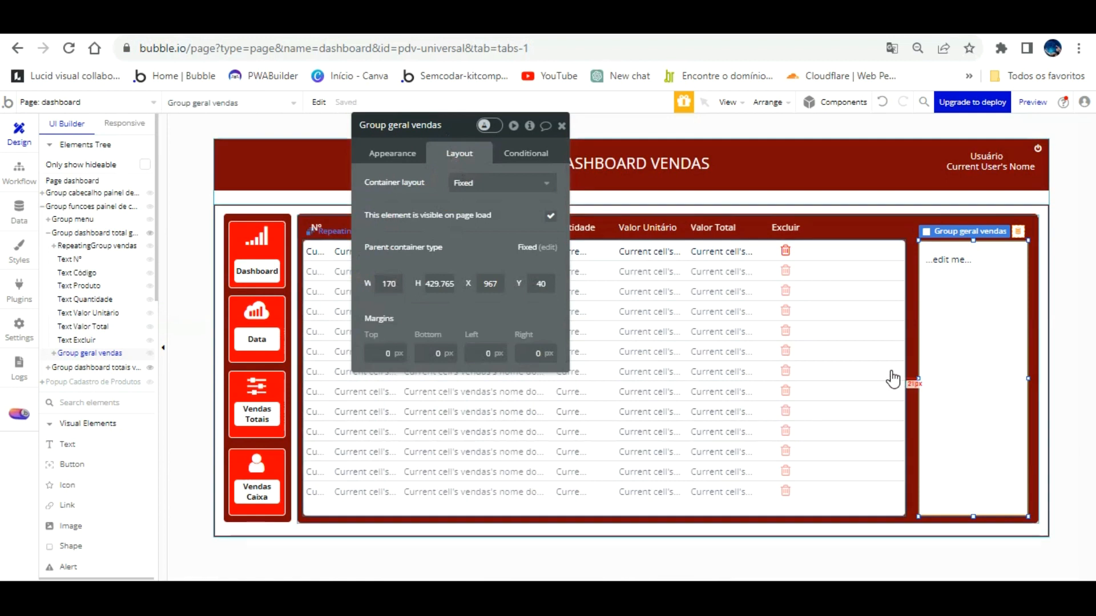
pyautogui.press('Right')
pyautogui.press('Right')
pyautogui.press('Right')
pyautogui.press('Right')
pyautogui.press('Right')
pyautogui.press('Right')
pyautogui.press('Right')
pyautogui.press('Right')
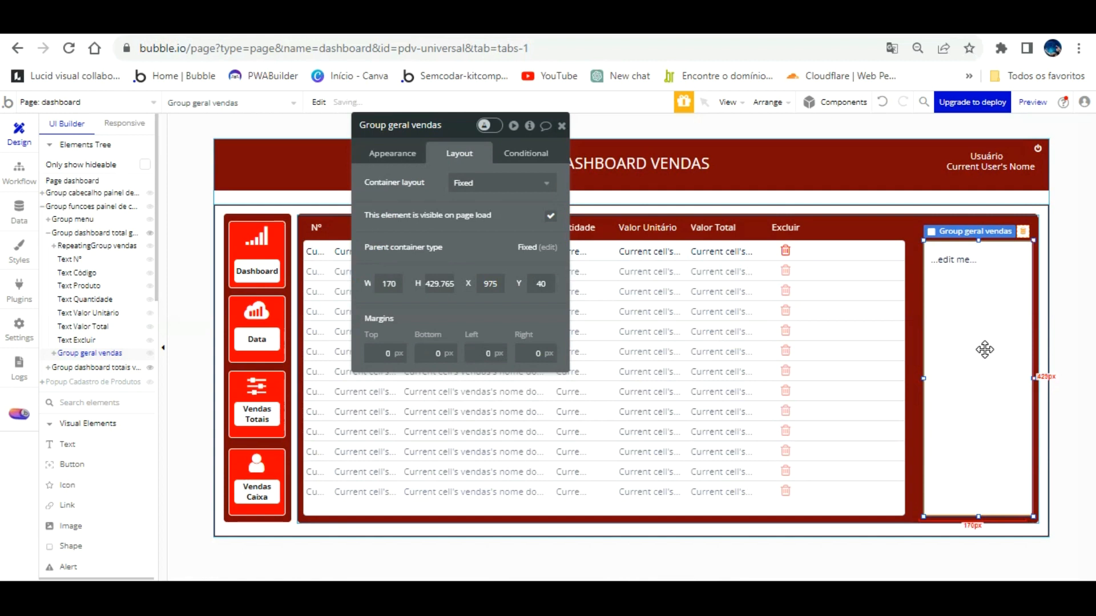
pyautogui.press('Right')
pyautogui.press('Right')
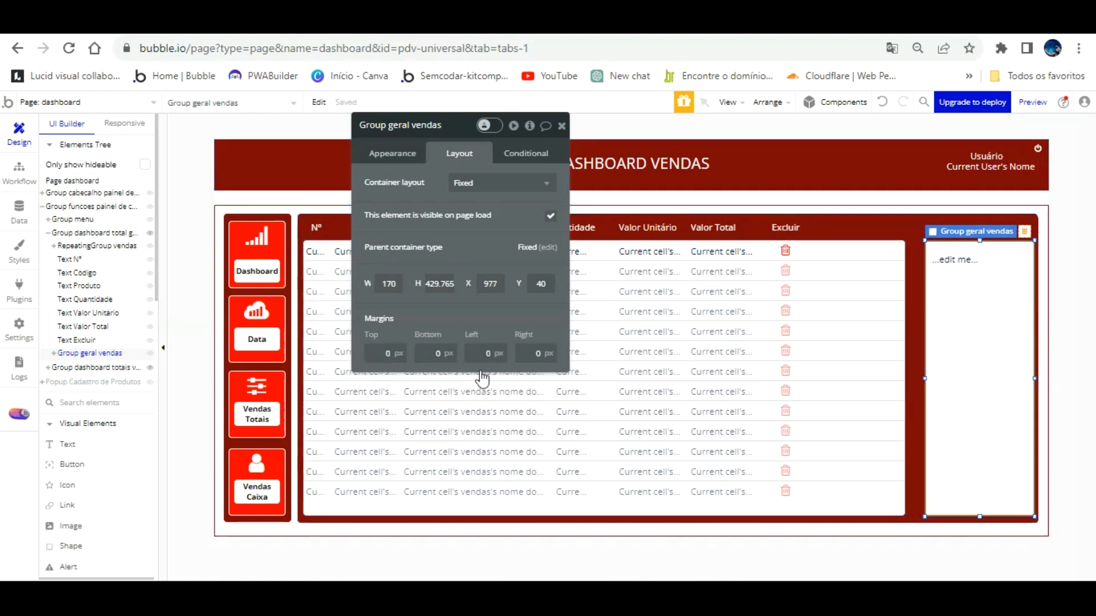
pyautogui.press('Down')
pyautogui.press('Down')
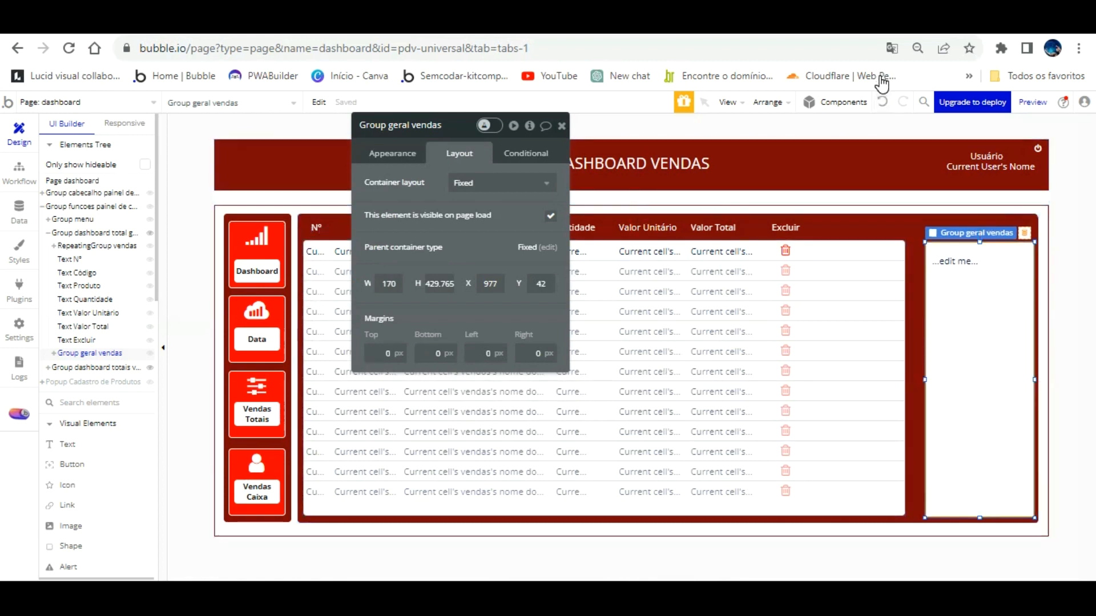
pyautogui.press('Up')
pyautogui.press('Up')
pyautogui.press('Left')
pyautogui.press('Left')
pyautogui.press('Left')
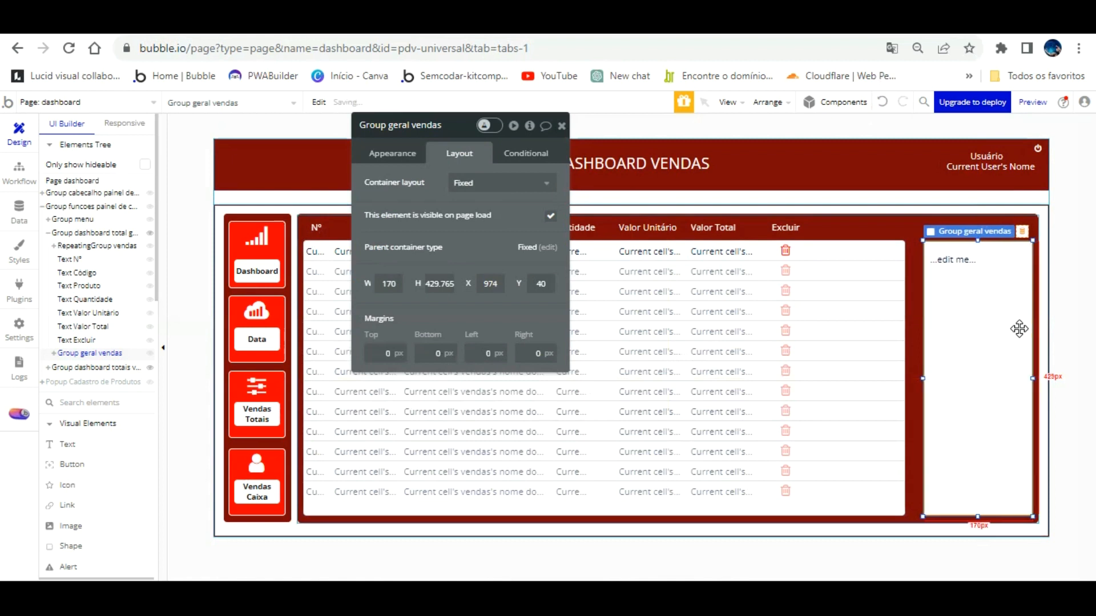
pyautogui.press('Right')
pyautogui.moveTo(926, 349); pyautogui.dragTo(915, 348)
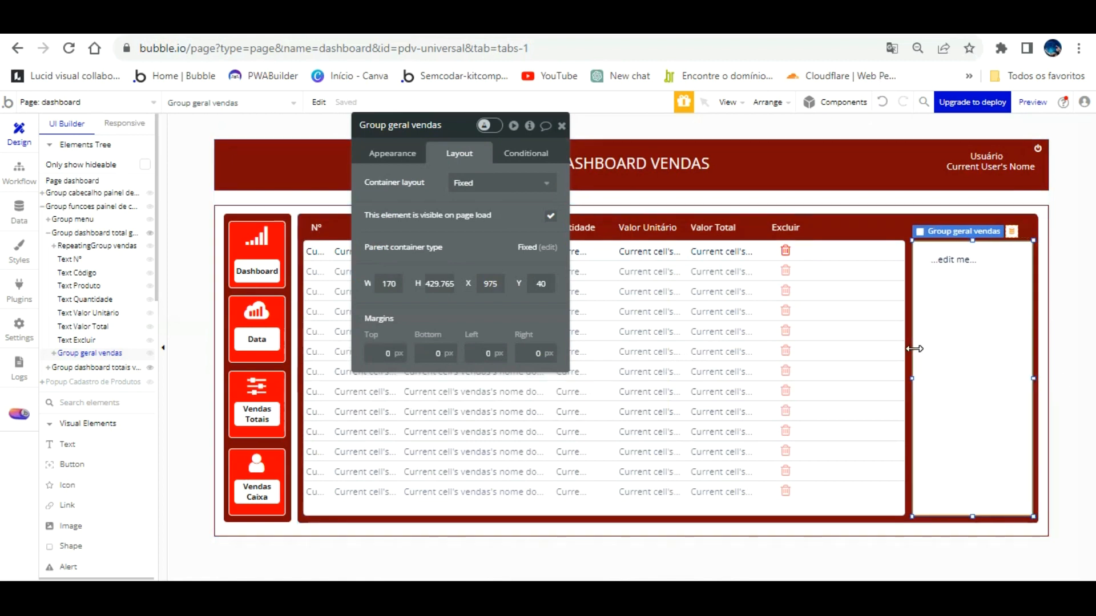
# Select Text JZ and size it 188 × 50 px.
pyautogui.click(965, 262)
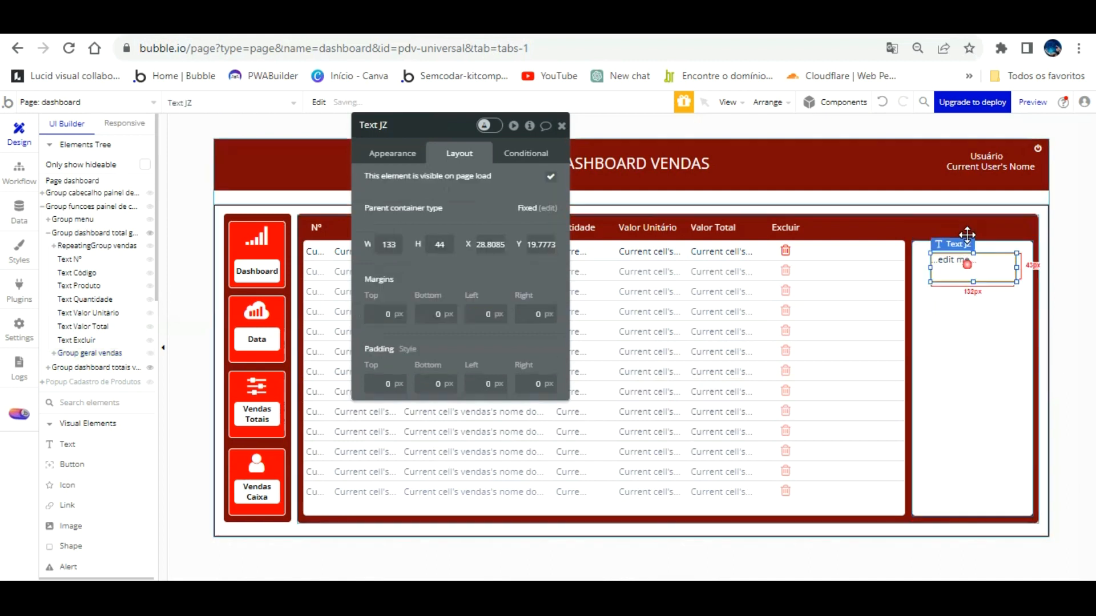
pyautogui.click(970, 307)
pyautogui.click(973, 257)
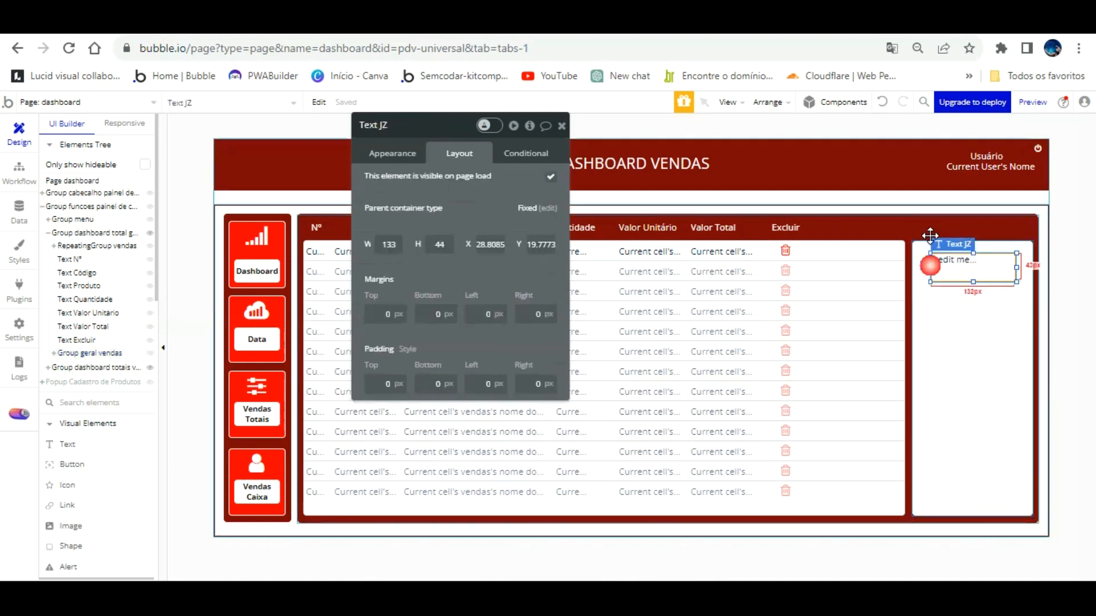
pyautogui.click(394, 244)
pyautogui.moveTo(397, 245); pyautogui.dragTo(351, 246)
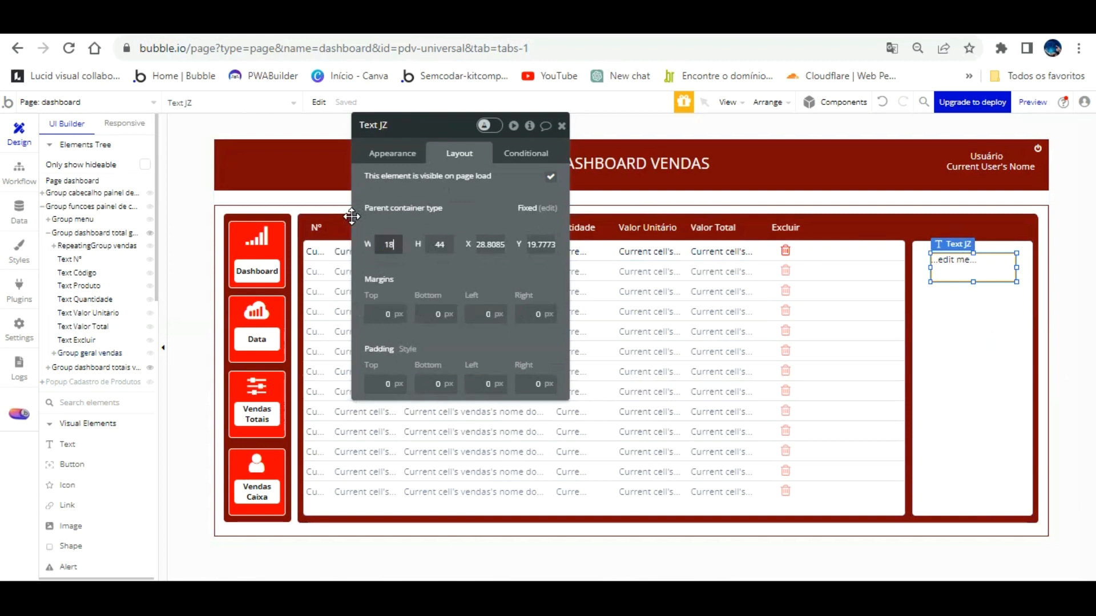
pyautogui.write('188')
pyautogui.press('Tab')
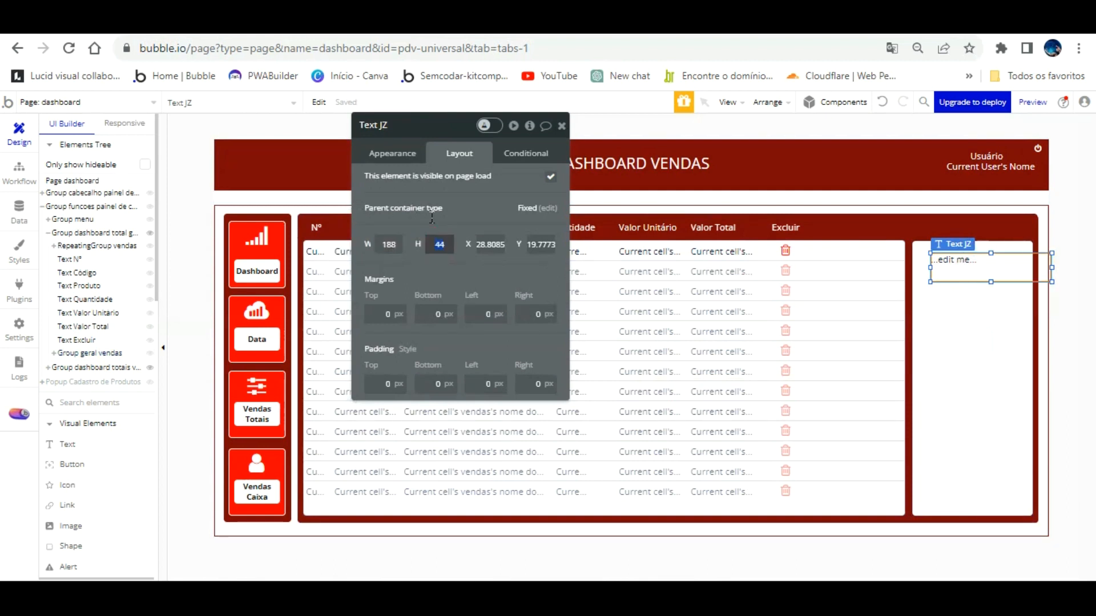
pyautogui.write('50')
pyautogui.press('Tab')
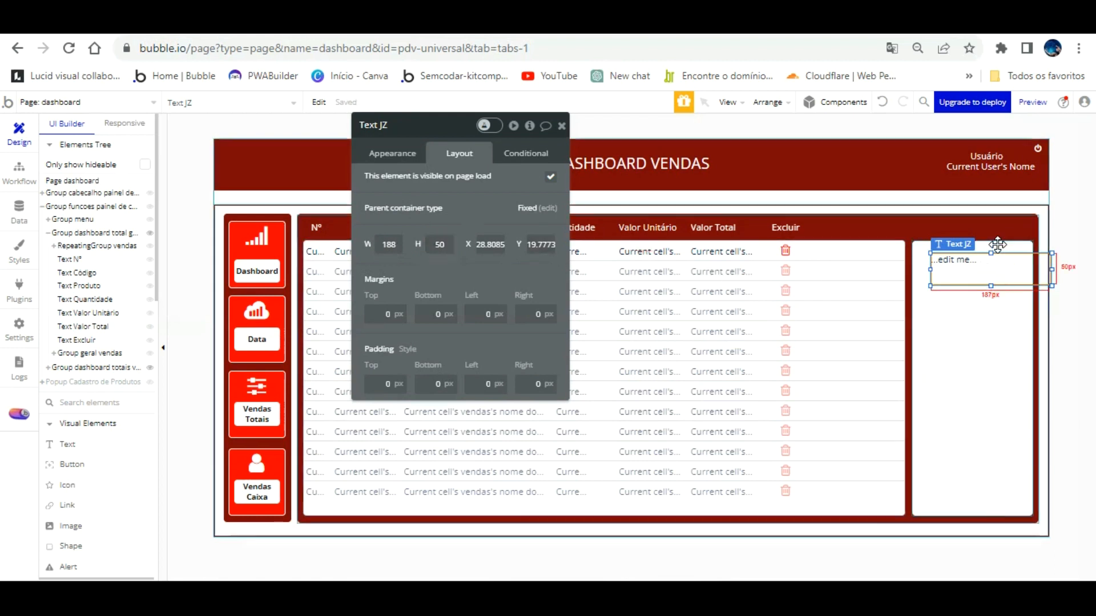
# Set the text box's X to -1, move it to the panel top, and select its placeholder wording.
pyautogui.write('-1')
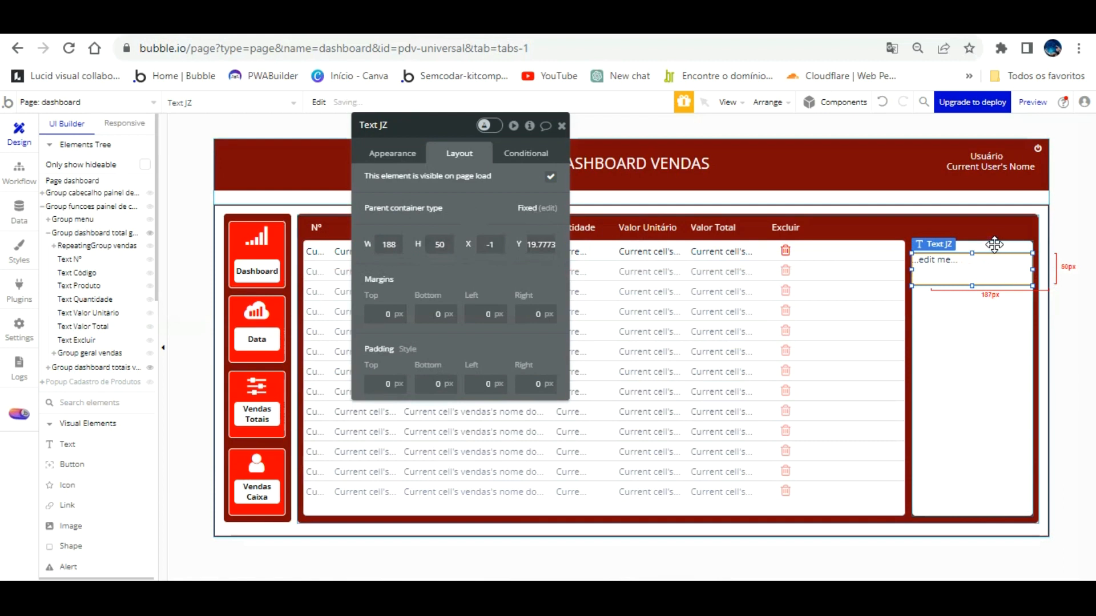
pyautogui.moveTo(994, 245); pyautogui.dragTo(992, 232)
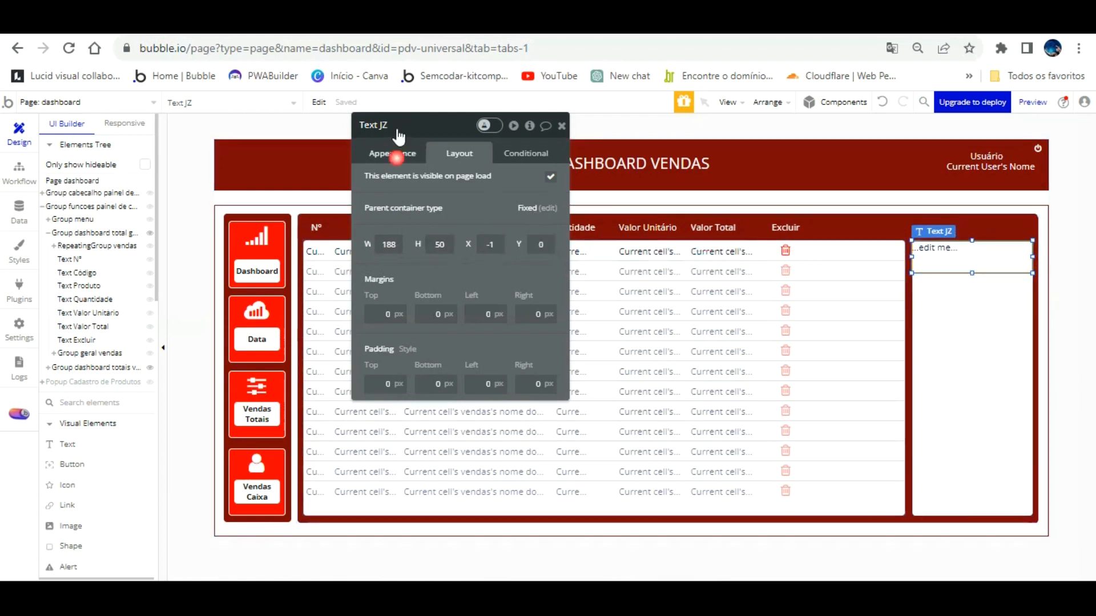
pyautogui.click(393, 153)
pyautogui.click(448, 194)
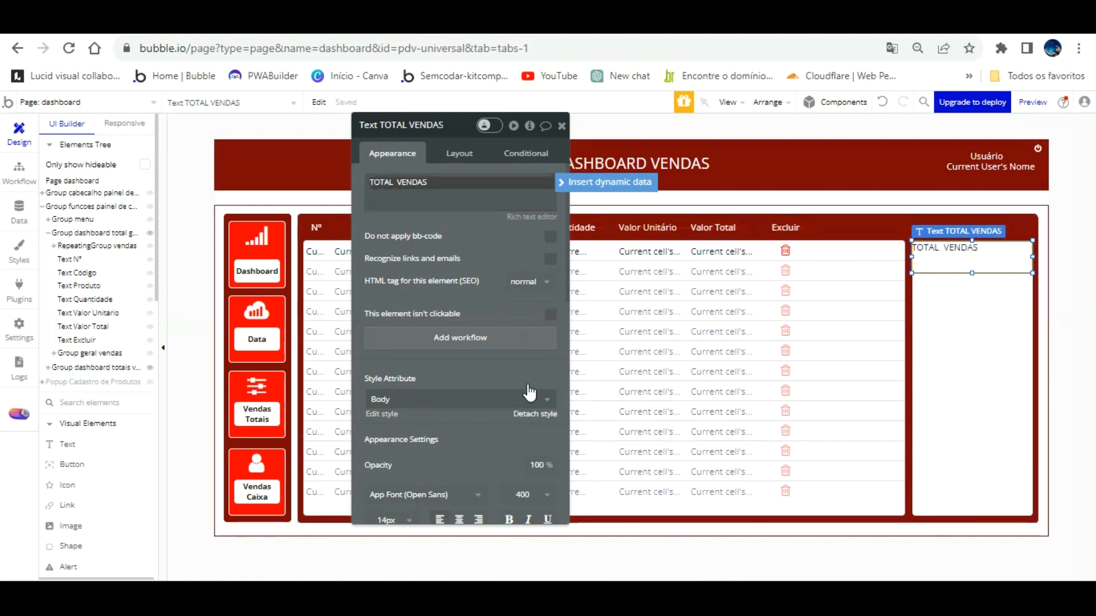
# Center the TOTAL VENDAS heading horizontally and vertically at font size 24.
pyautogui.click(533, 412)
pyautogui.scroll(-3, 521, 330)
pyautogui.click(459, 343)
pyautogui.click(405, 343)
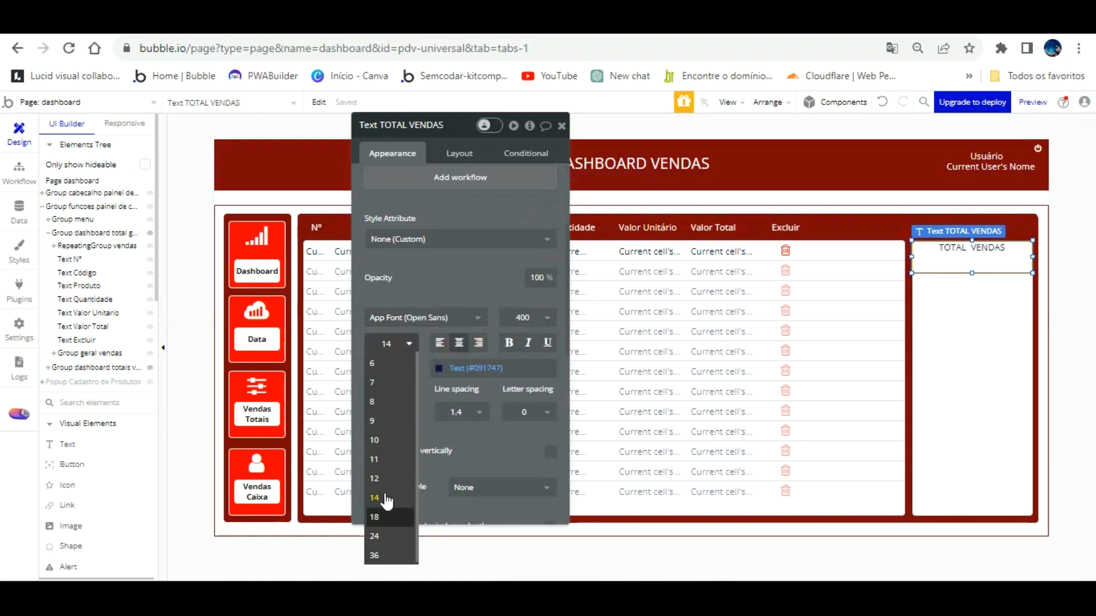
pyautogui.click(381, 516)
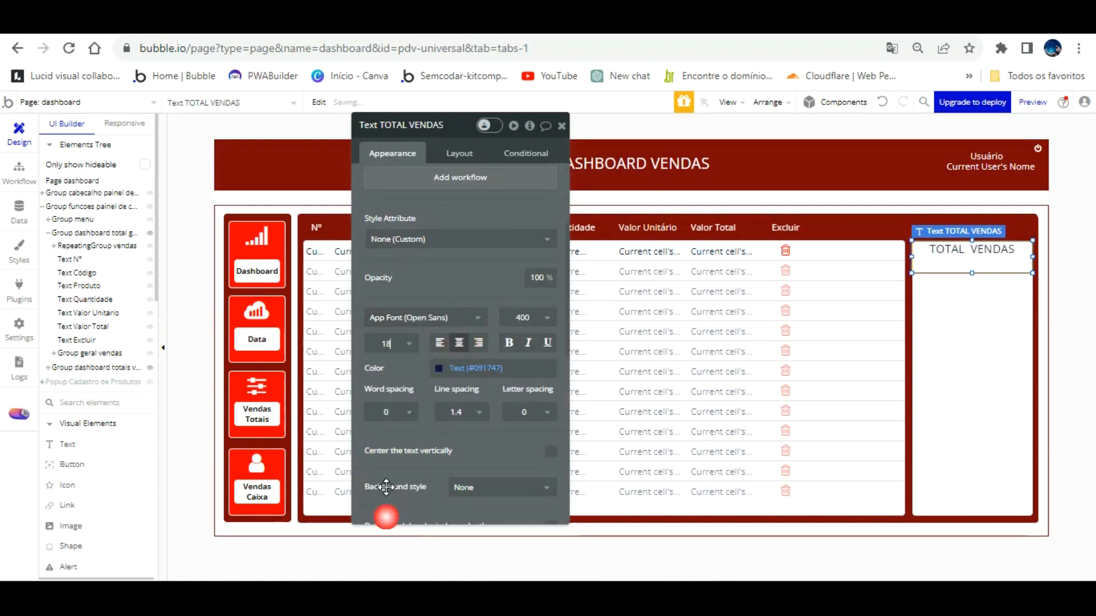
pyautogui.click(405, 343)
pyautogui.click(381, 535)
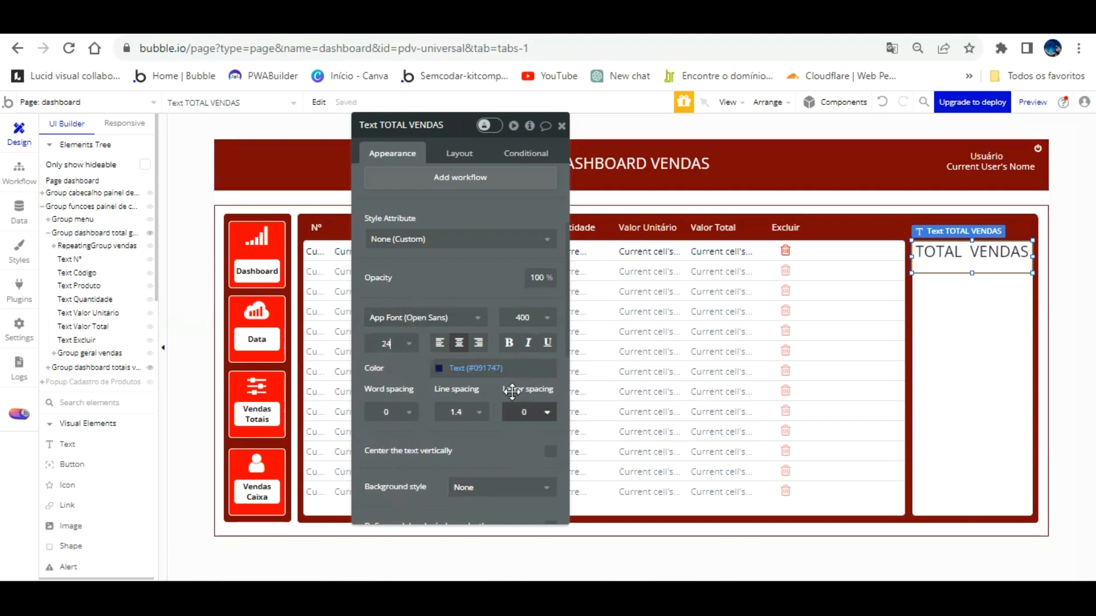
pyautogui.click(550, 451)
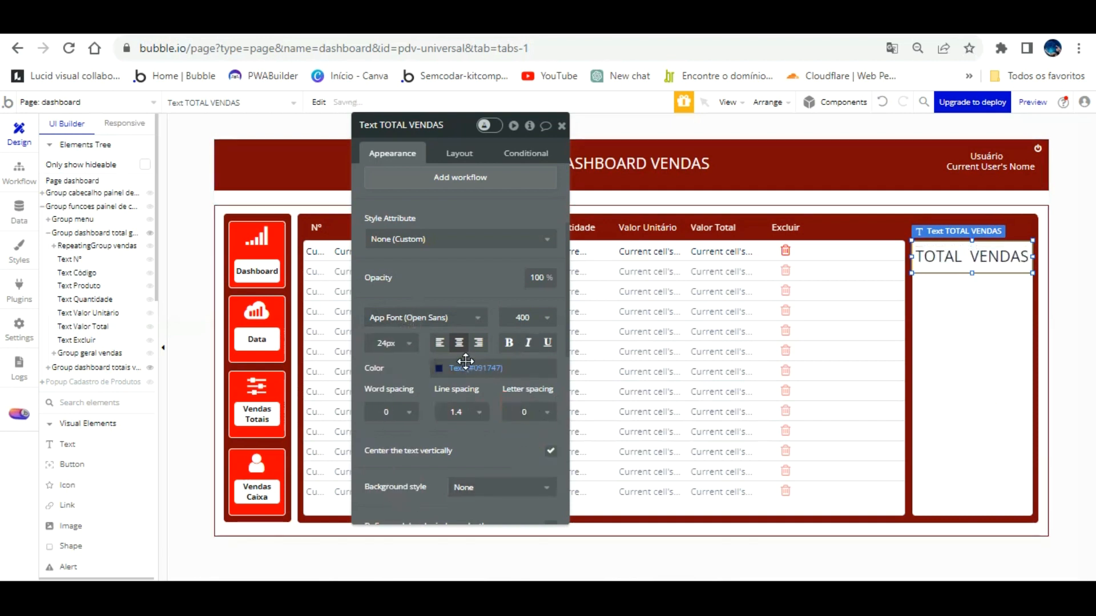
# Make the heading text white on a flat Destructive red background.
pyautogui.click(439, 368)
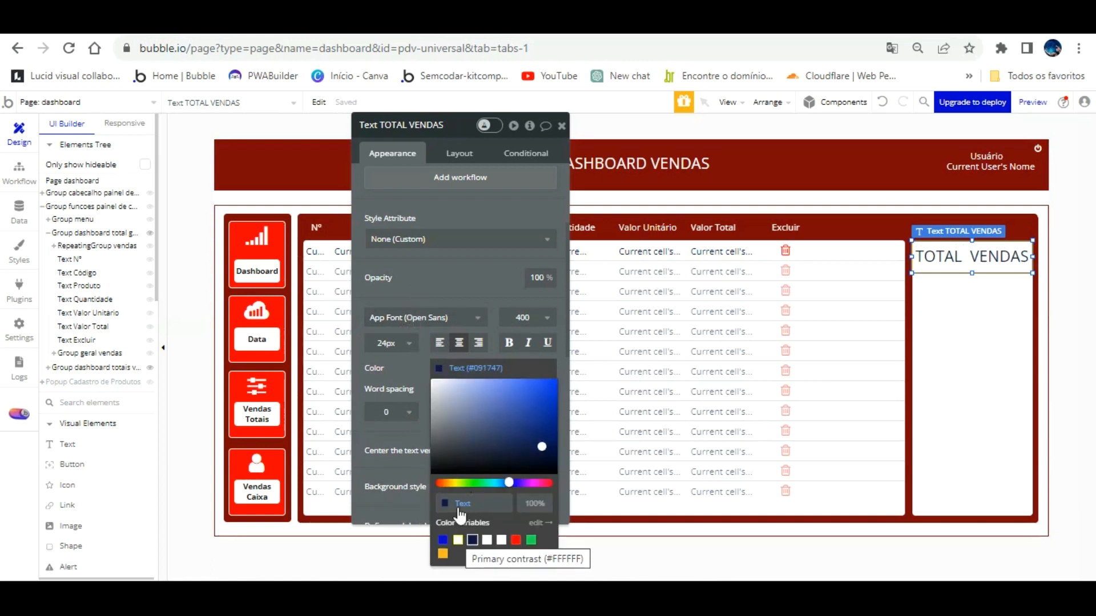
pyautogui.click(458, 540)
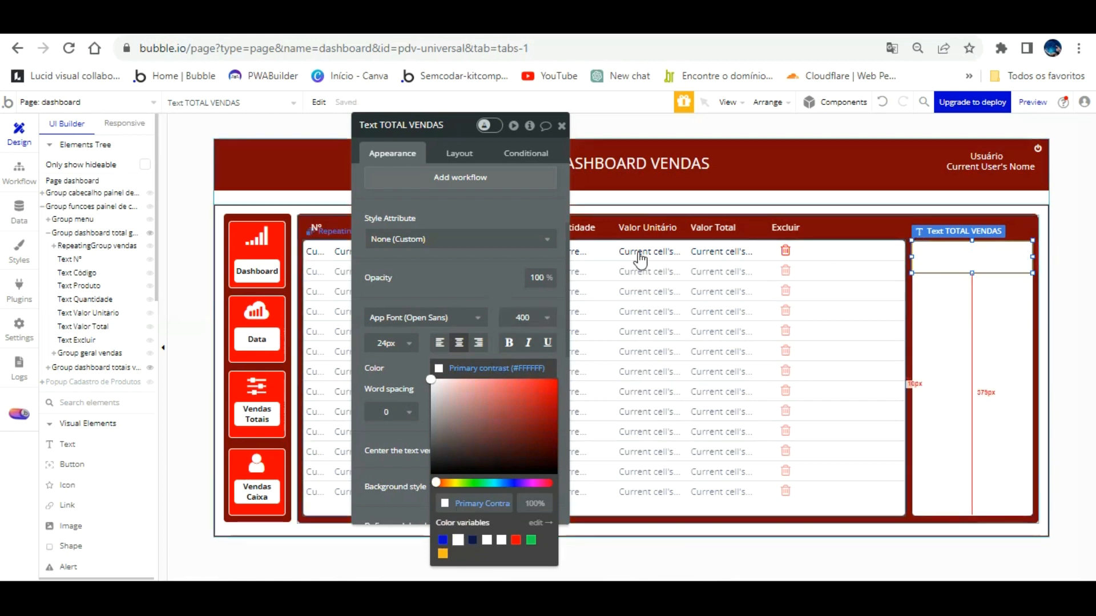
pyautogui.click(455, 254)
pyautogui.scroll(-4, 481, 331)
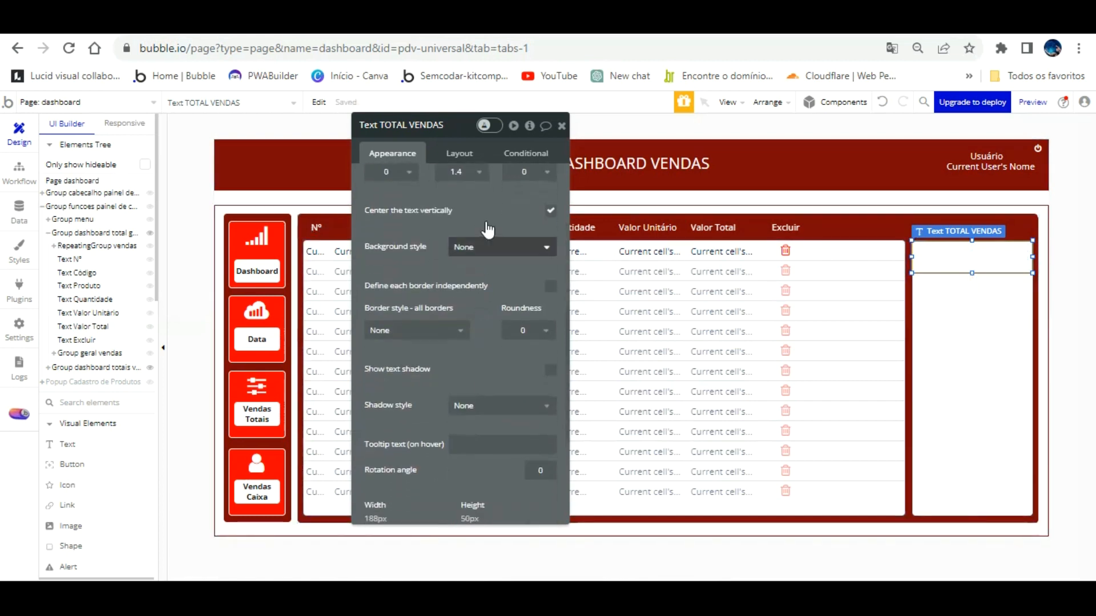
pyautogui.click(488, 247)
pyautogui.click(487, 285)
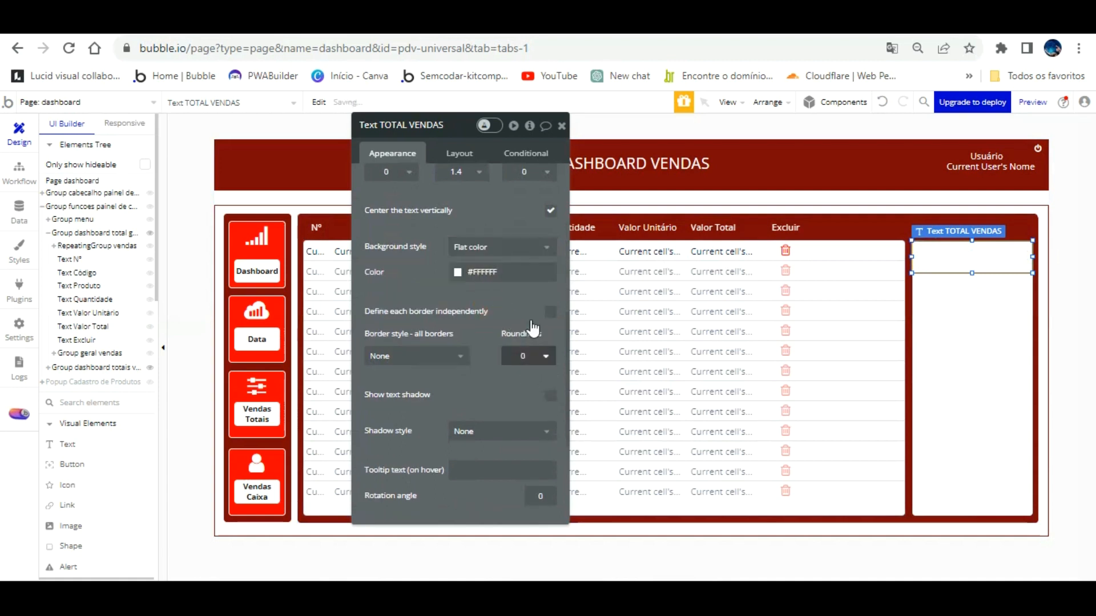
pyautogui.click(459, 273)
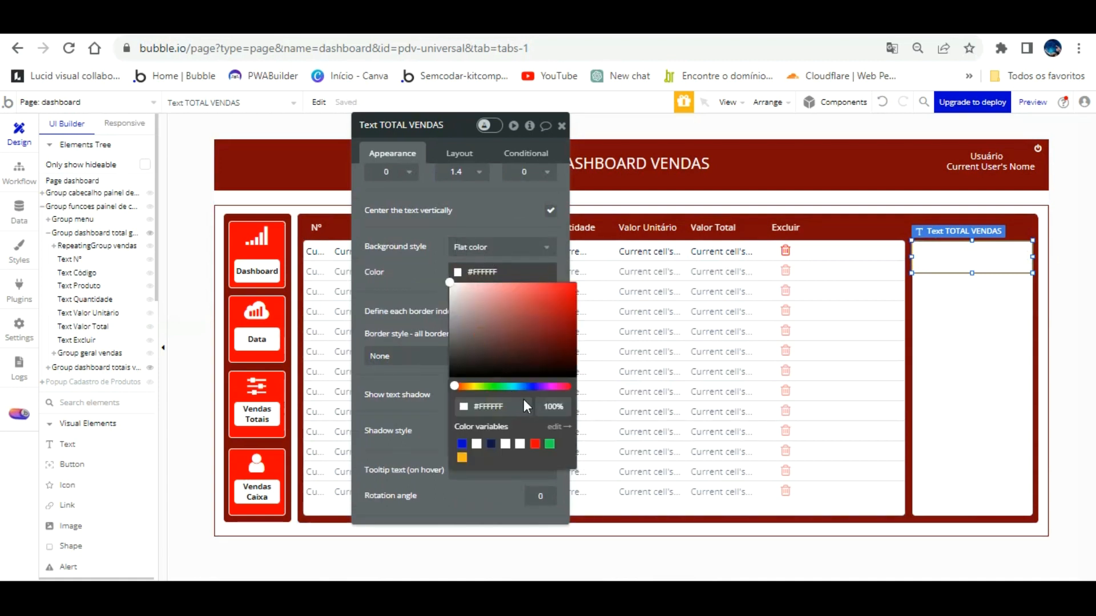
pyautogui.click(534, 444)
# Select Group geral vendas and reload the app preview with the latest changes.
pyautogui.click(438, 280)
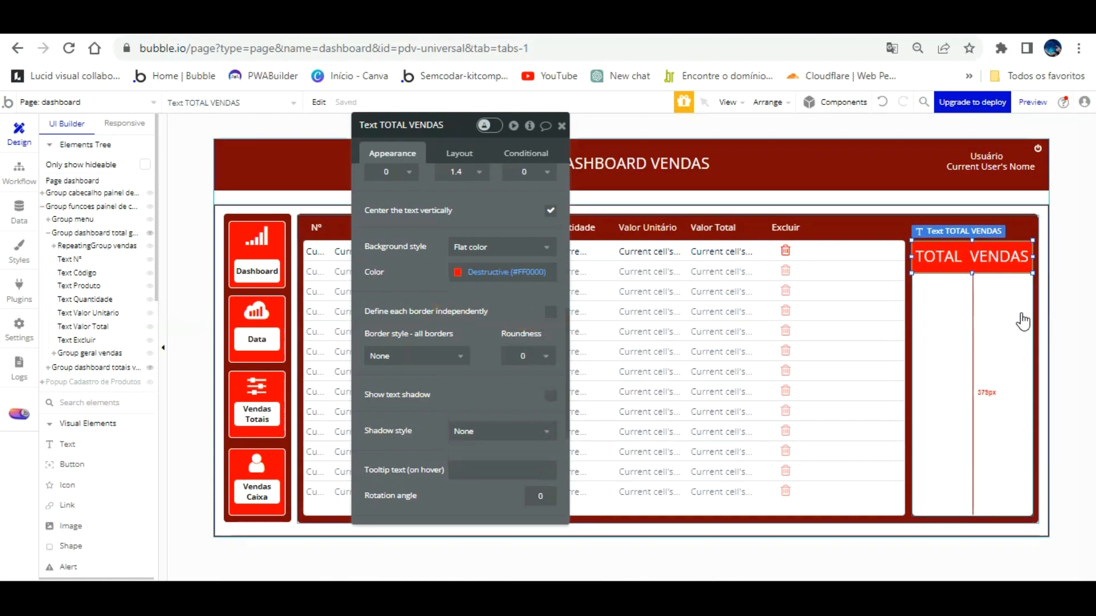
pyautogui.click(984, 316)
pyautogui.click(946, 323)
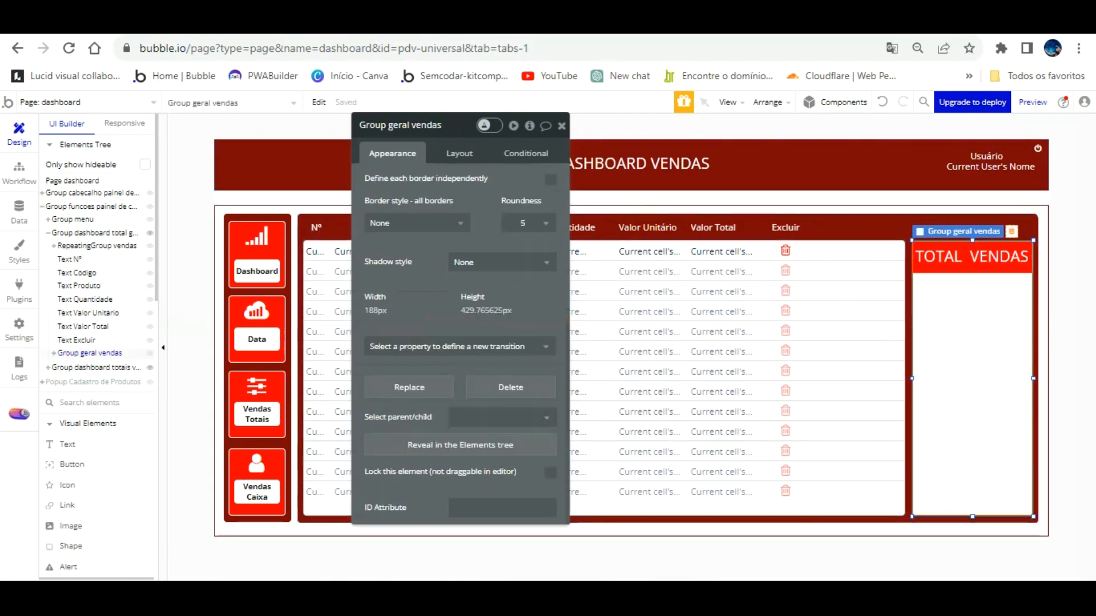
pyautogui.click(274, 26)
pyautogui.click(307, 99)
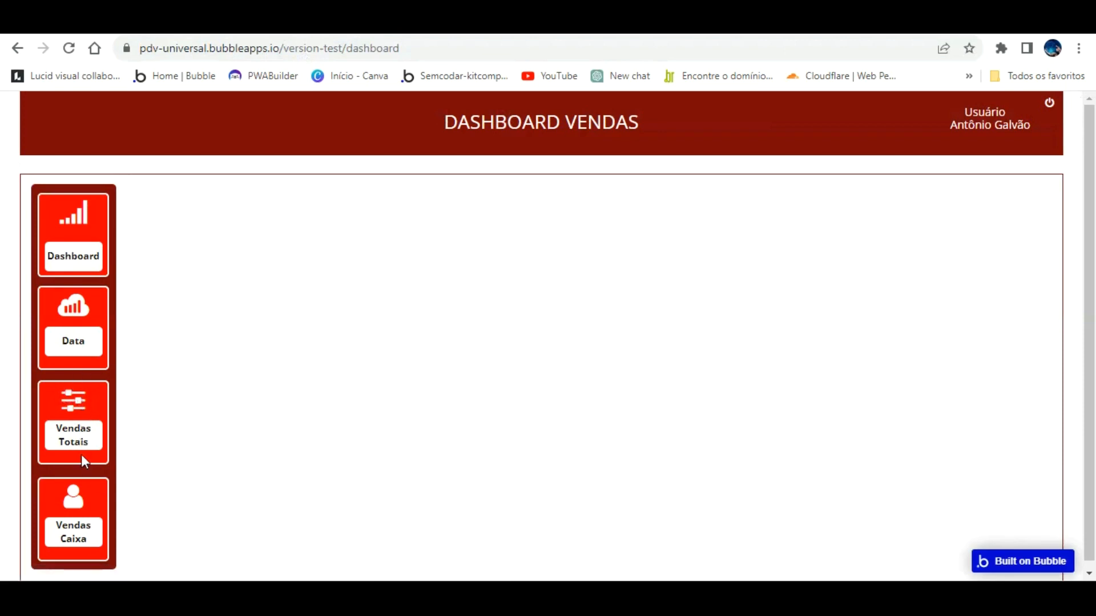
# Give the TOTAL VENDAS text independent borders and a top-left corner radius of 5.
pyautogui.click(79, 410)
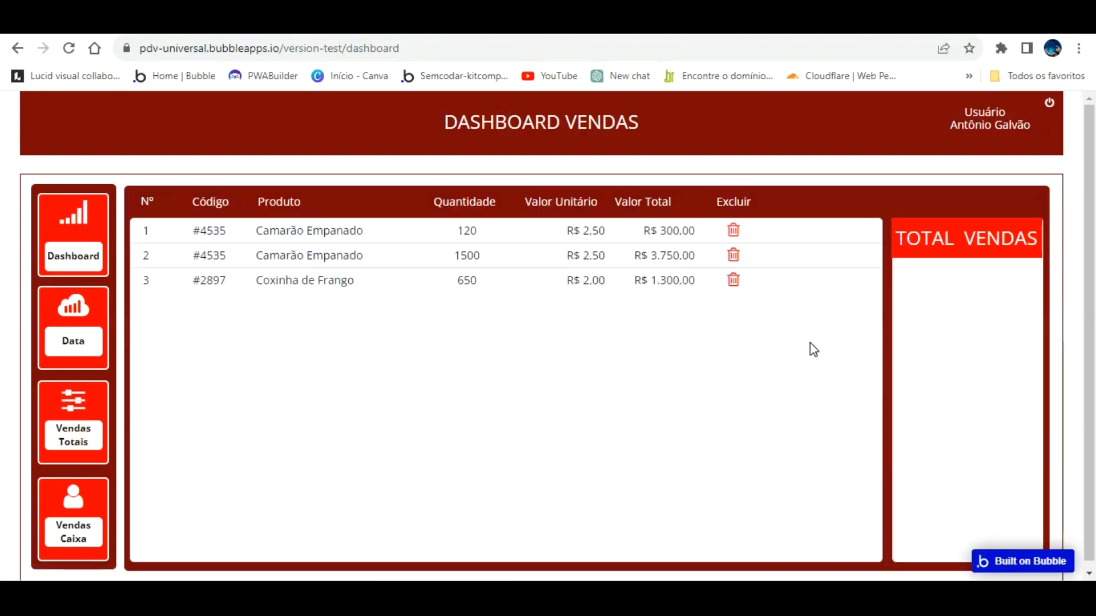
pyautogui.click(312, 24)
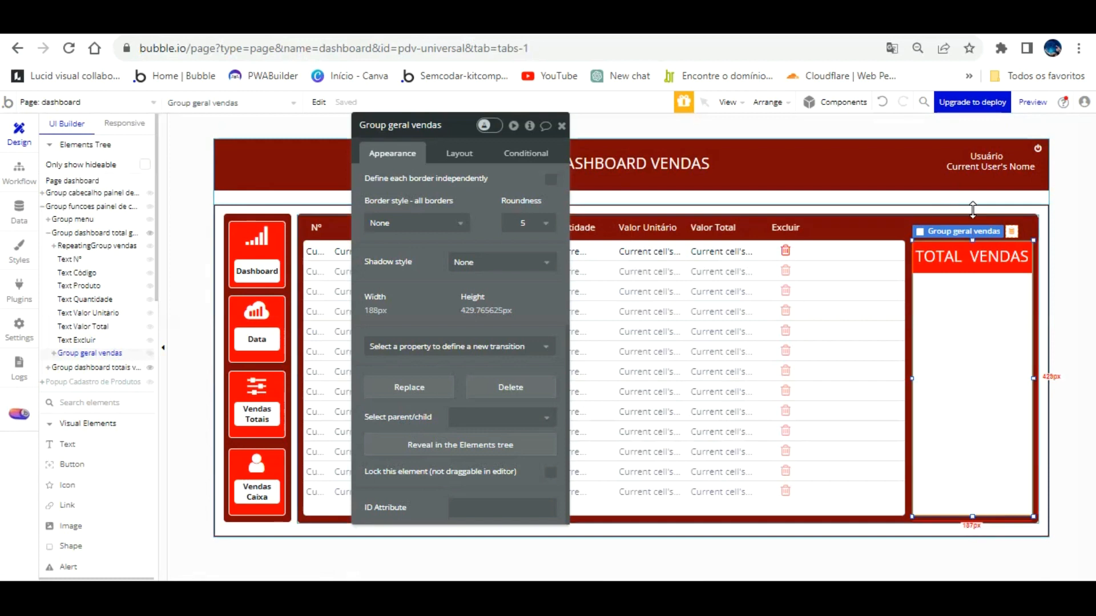
pyautogui.click(972, 230)
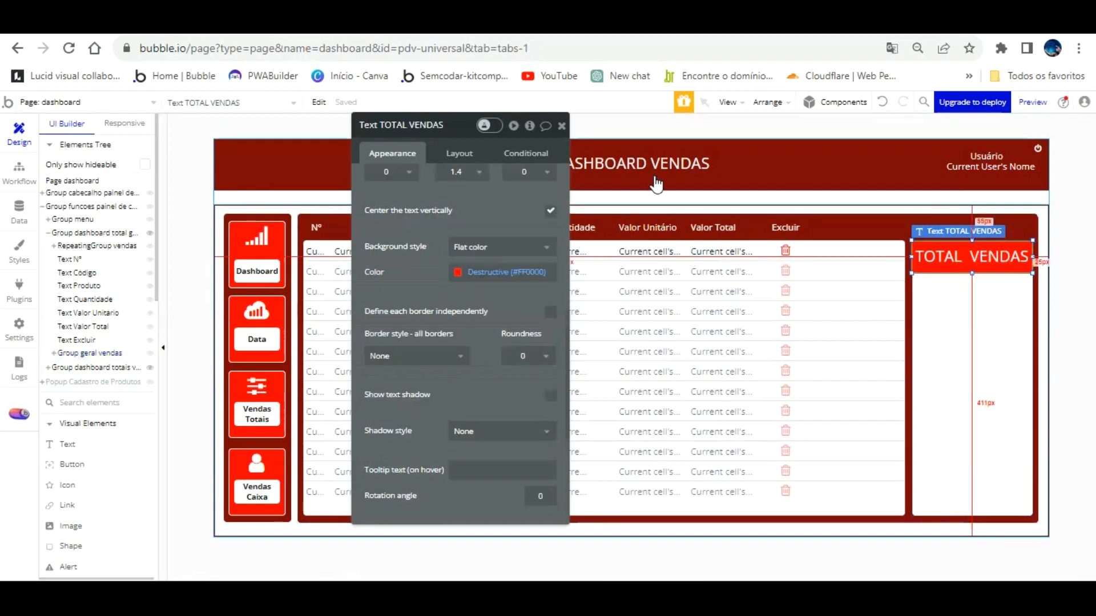
pyautogui.scroll(-2, 522, 251)
pyautogui.click(551, 231)
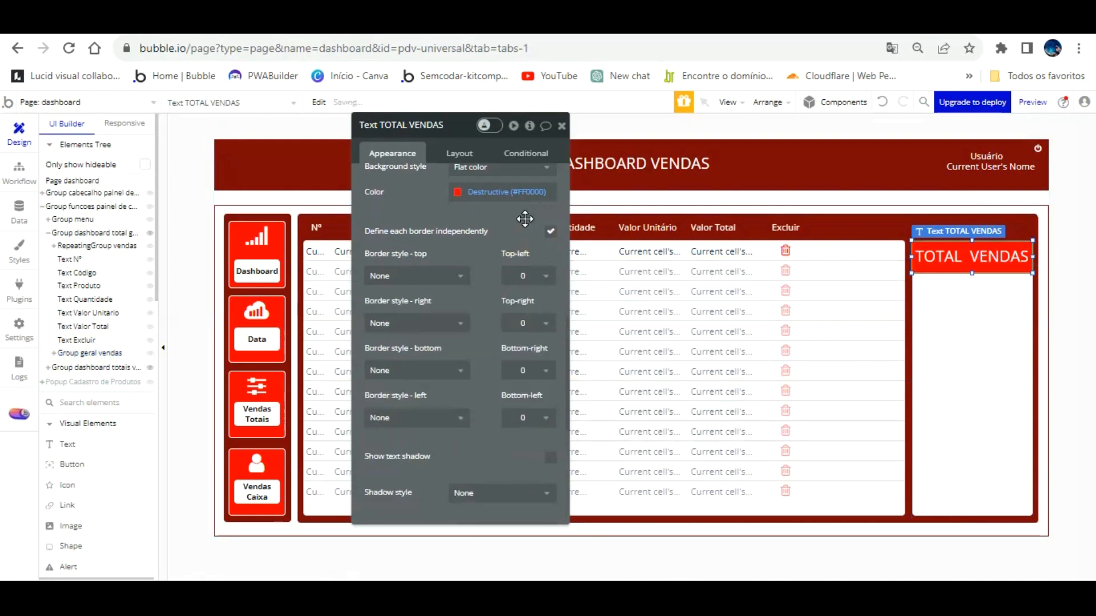
pyautogui.click(458, 256)
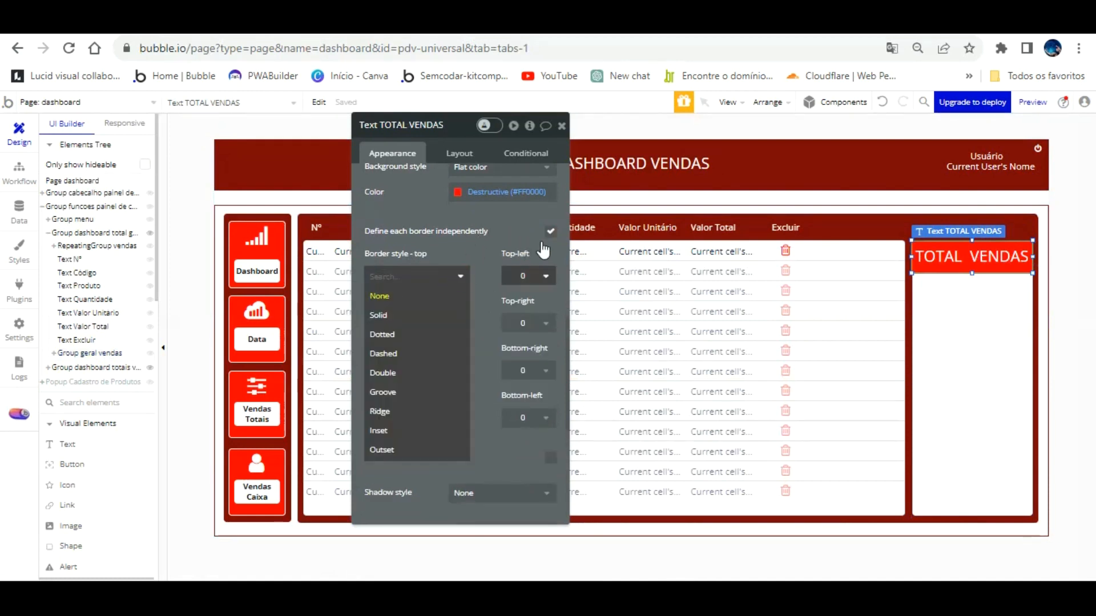
pyautogui.click(542, 277)
pyautogui.click(525, 353)
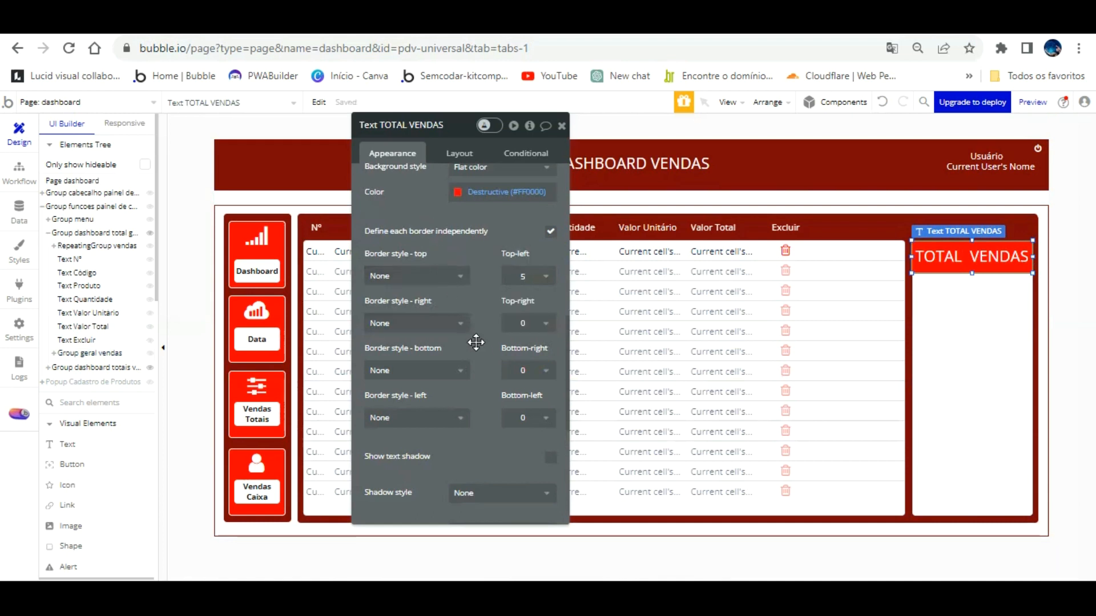
# Check the header in the app preview and reposition the TOTAL VENDAS text in the panel.
pyautogui.click(464, 28)
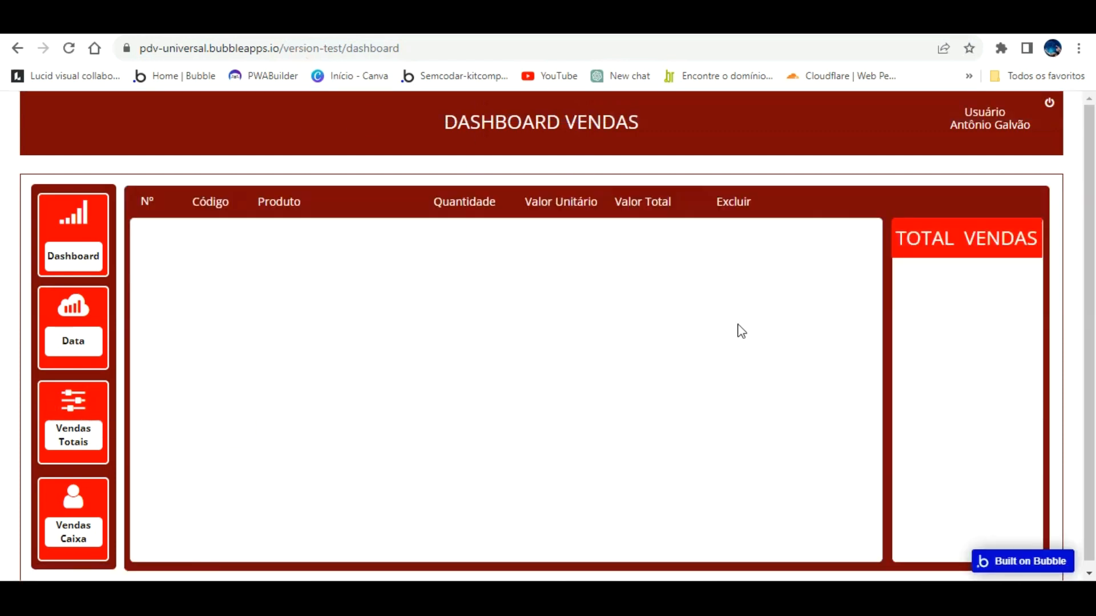
pyautogui.hotkey('ctrl', 'Tab')
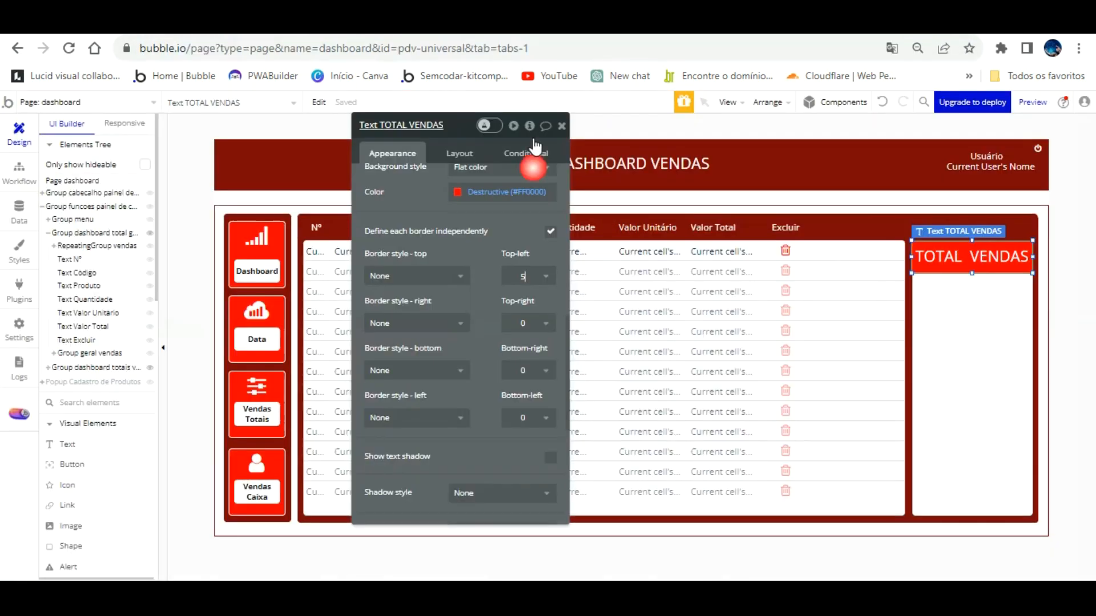
pyautogui.click(1002, 232)
pyautogui.click(1002, 234)
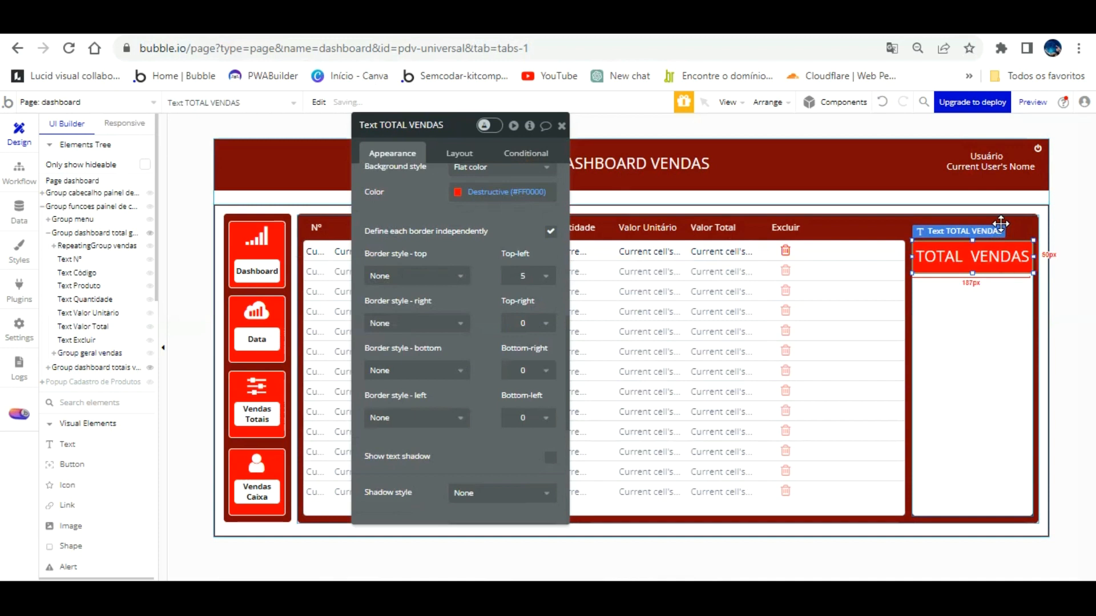
pyautogui.moveTo(1001, 223); pyautogui.dragTo(1001, 223)
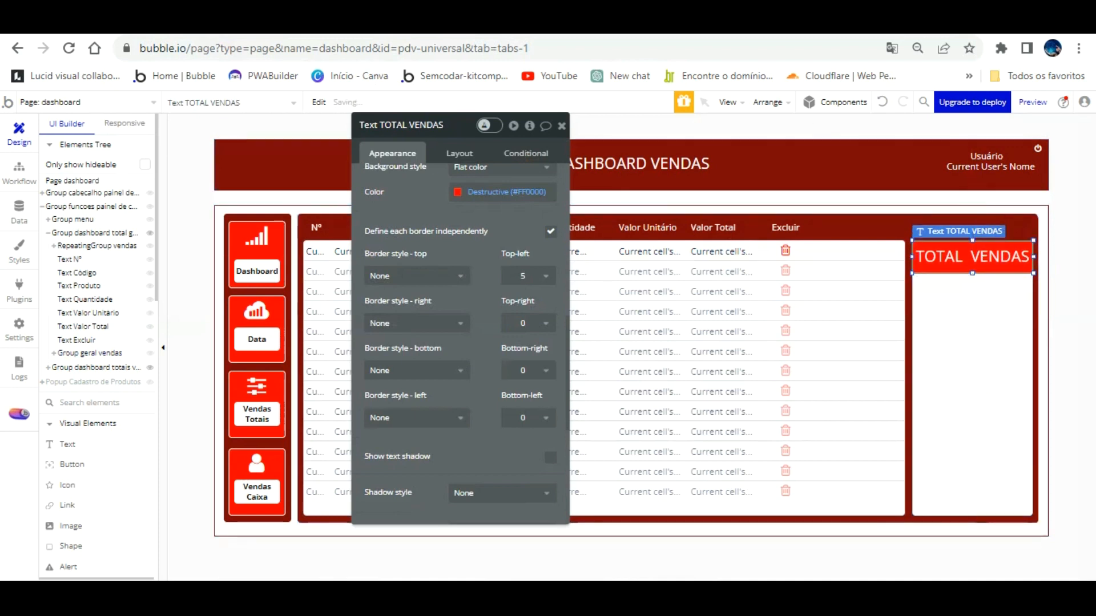
pyautogui.hotkey('ctrl', 'Tab')
pyautogui.click(339, 108)
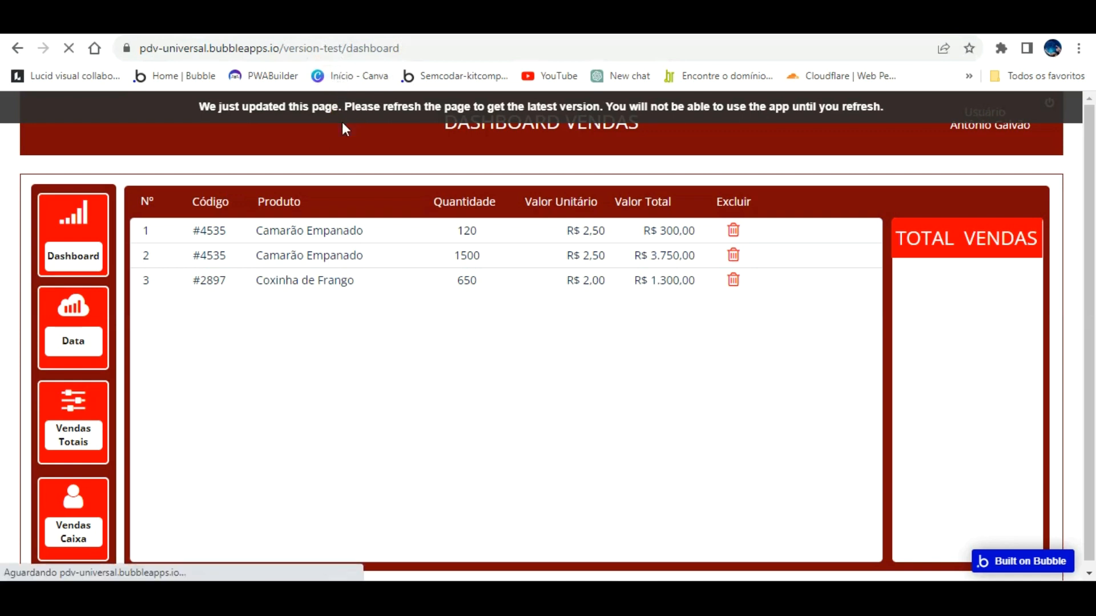
pyautogui.click(91, 393)
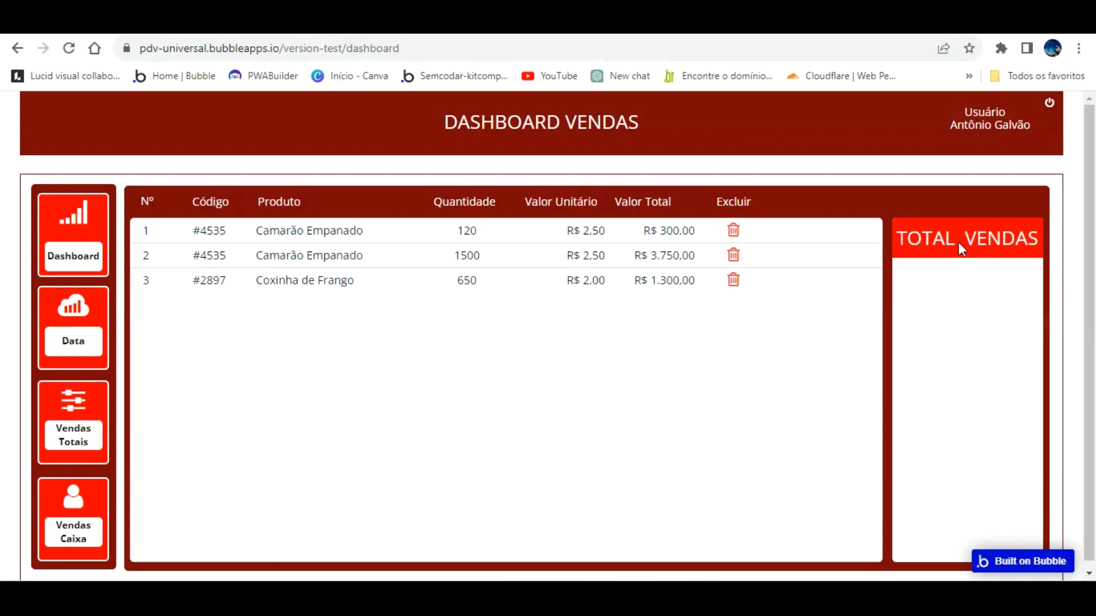
pyautogui.click(178, 22)
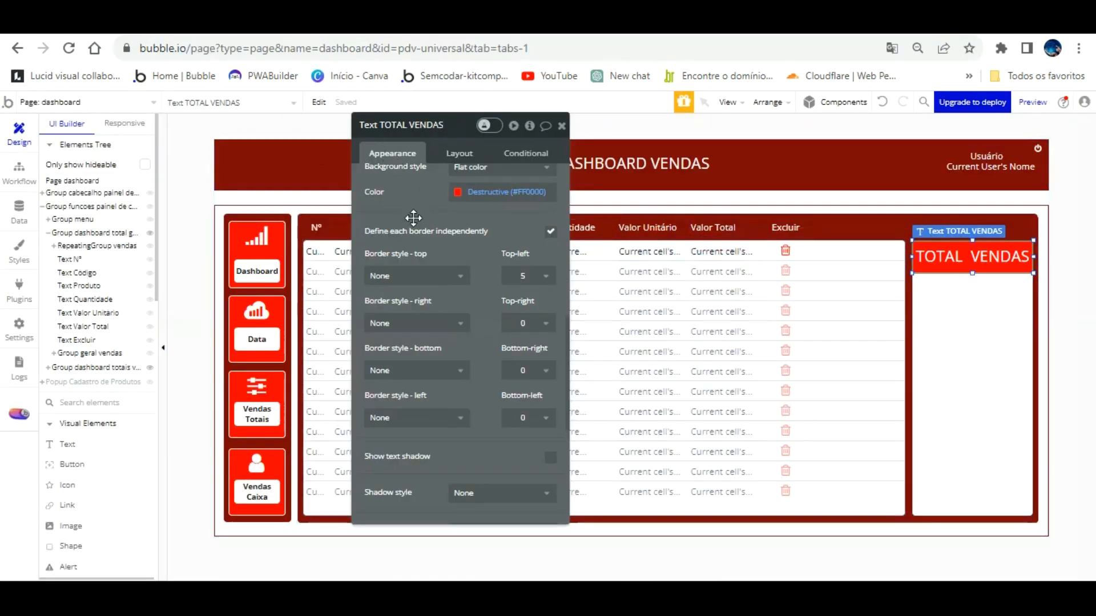
# Set the TOTAL VENDAS text to 20px bold.
pyautogui.scroll(10, 414, 217)
pyautogui.click(400, 254)
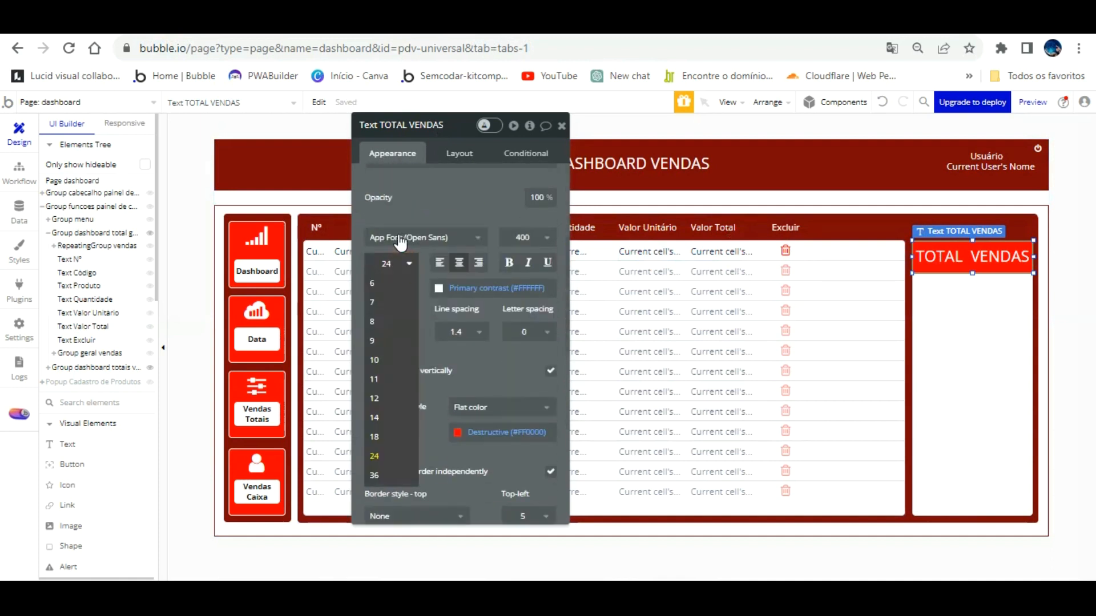
pyautogui.click(439, 171)
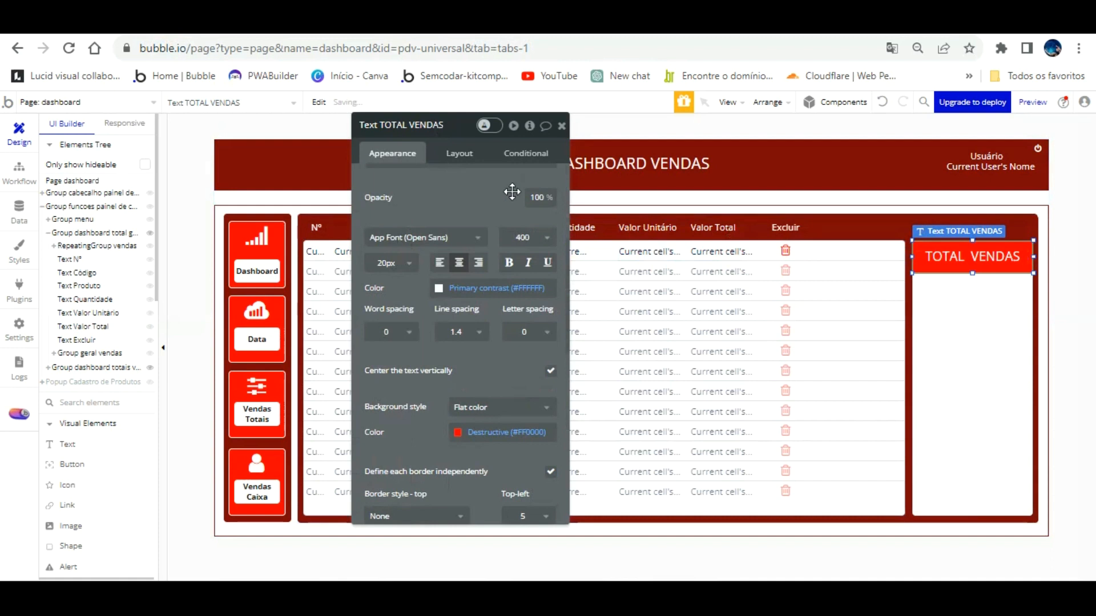
pyautogui.click(508, 262)
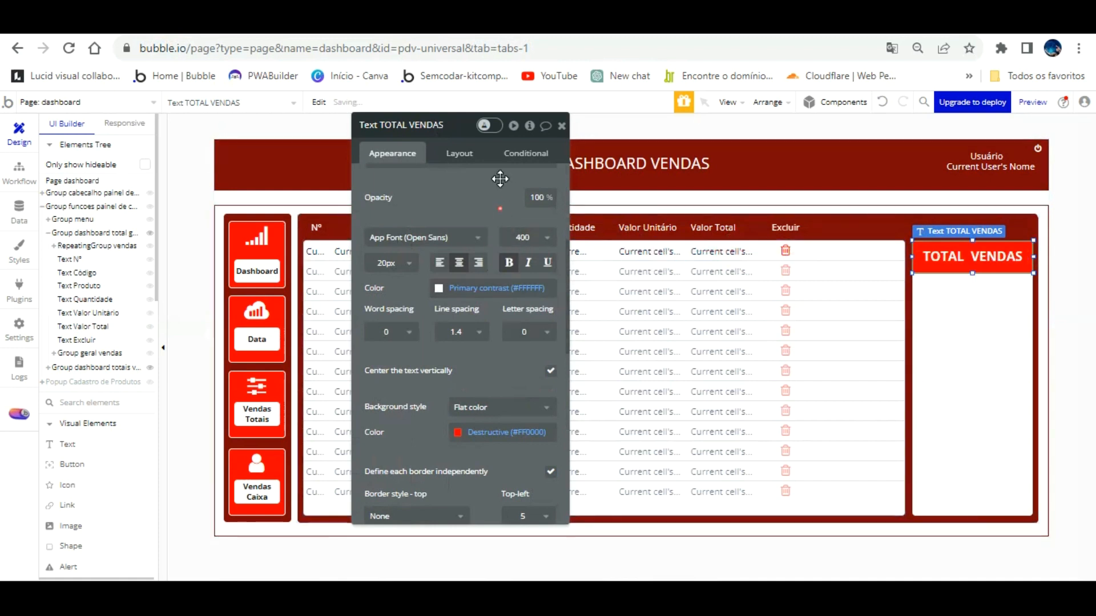
pyautogui.click(933, 291)
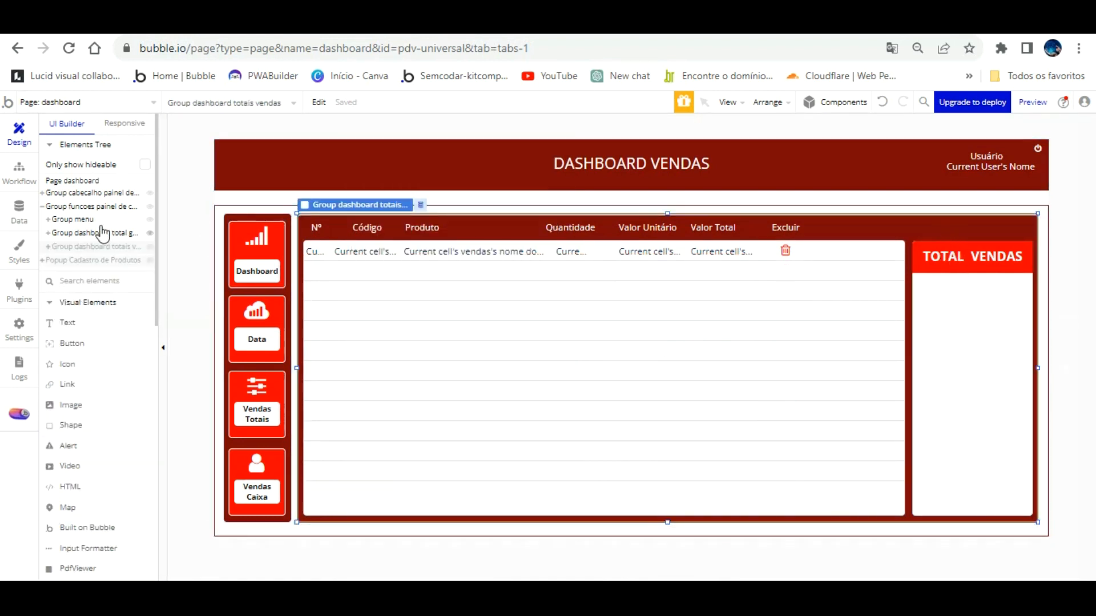
# Duplicate the TOTAL VENDAS text and place the copy just below the original.
pyautogui.press('Escape')
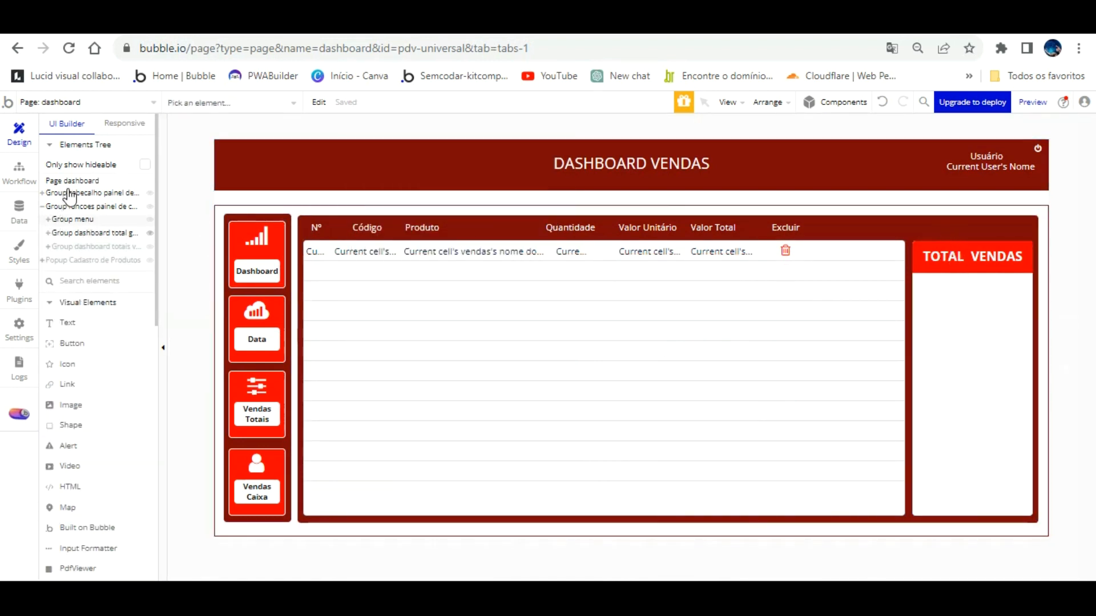
pyautogui.click(87, 206)
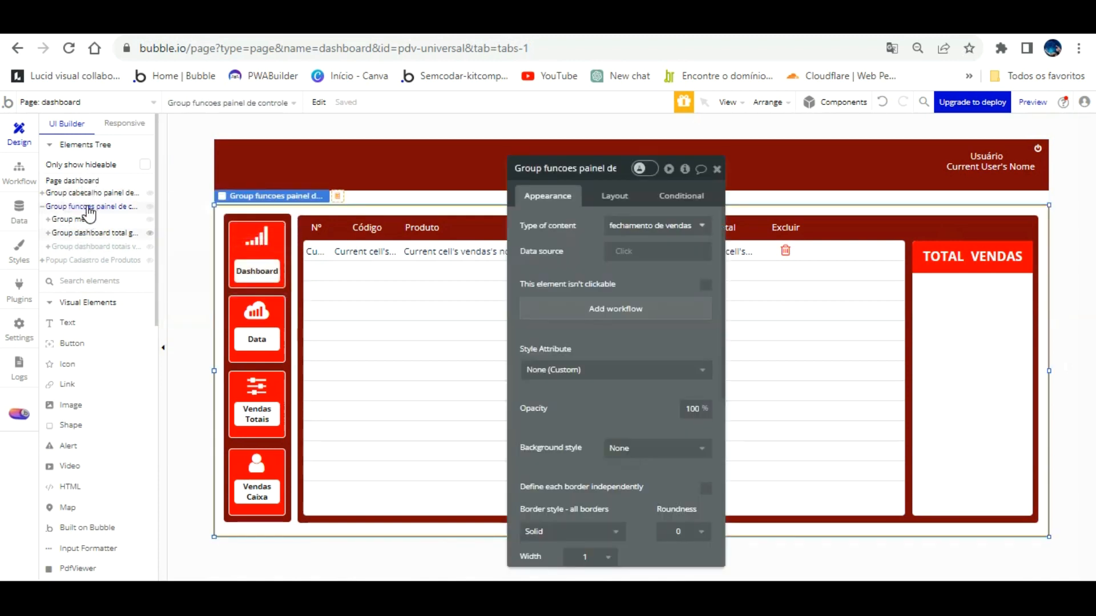
pyautogui.click(89, 232)
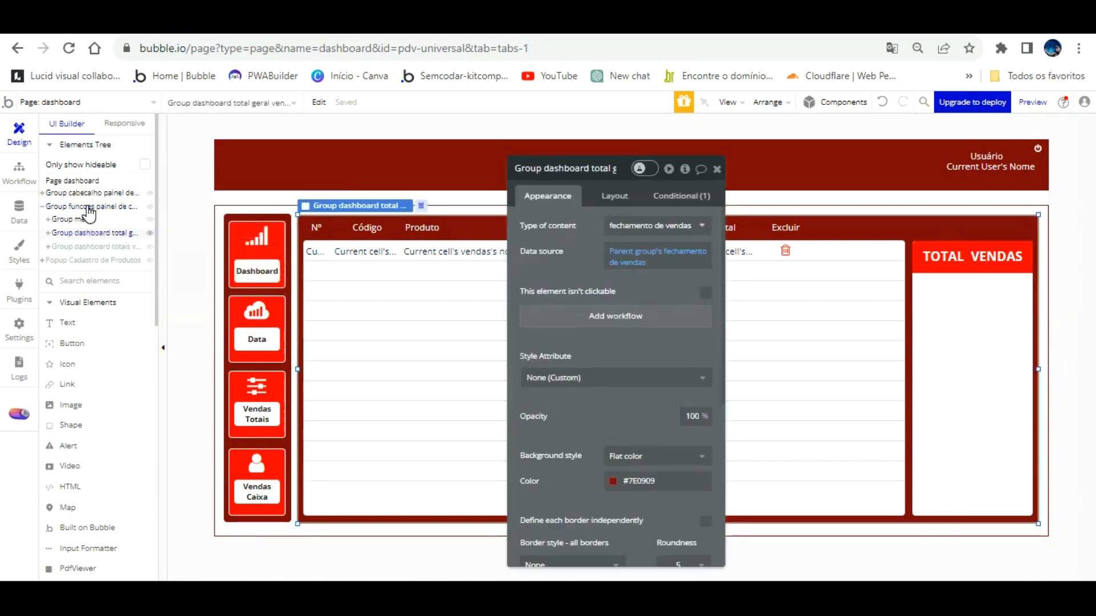
pyautogui.click(953, 232)
pyautogui.moveTo(953, 232); pyautogui.dragTo(946, 266)
# Set the copy's background style to None and its font colour to Text (#091747).
pyautogui.scroll(-3, 642, 362)
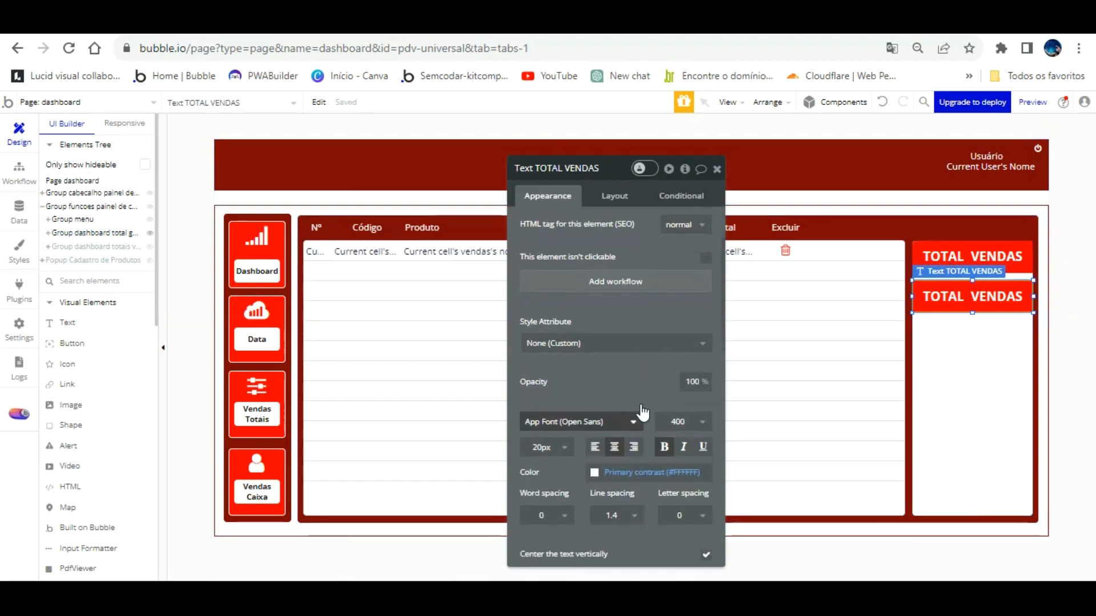
pyautogui.scroll(-3, 643, 411)
pyautogui.click(614, 471)
pyautogui.click(607, 451)
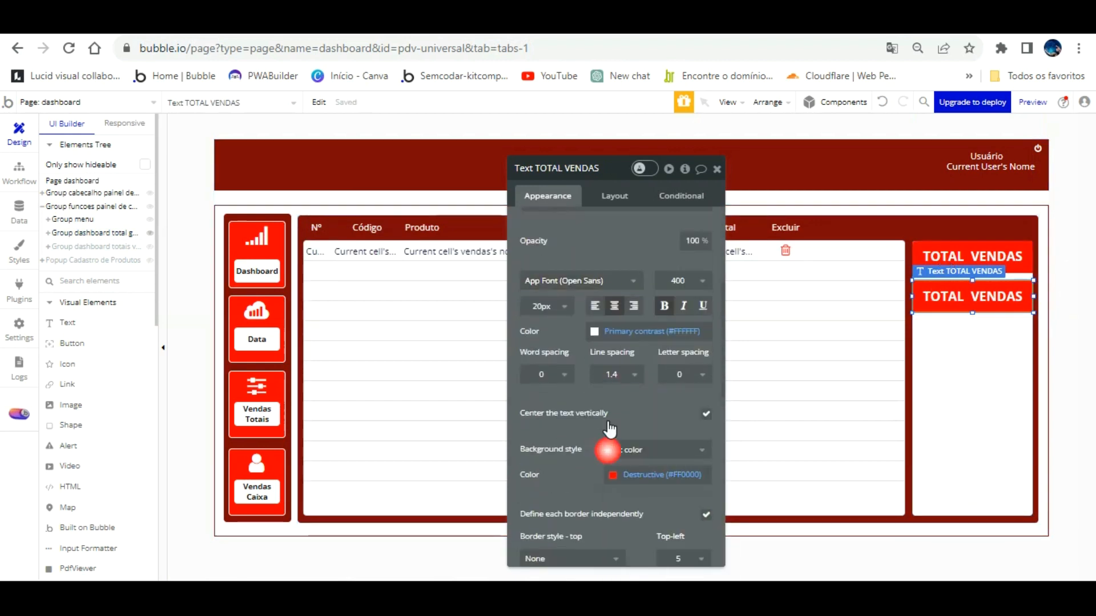
pyautogui.click(623, 464)
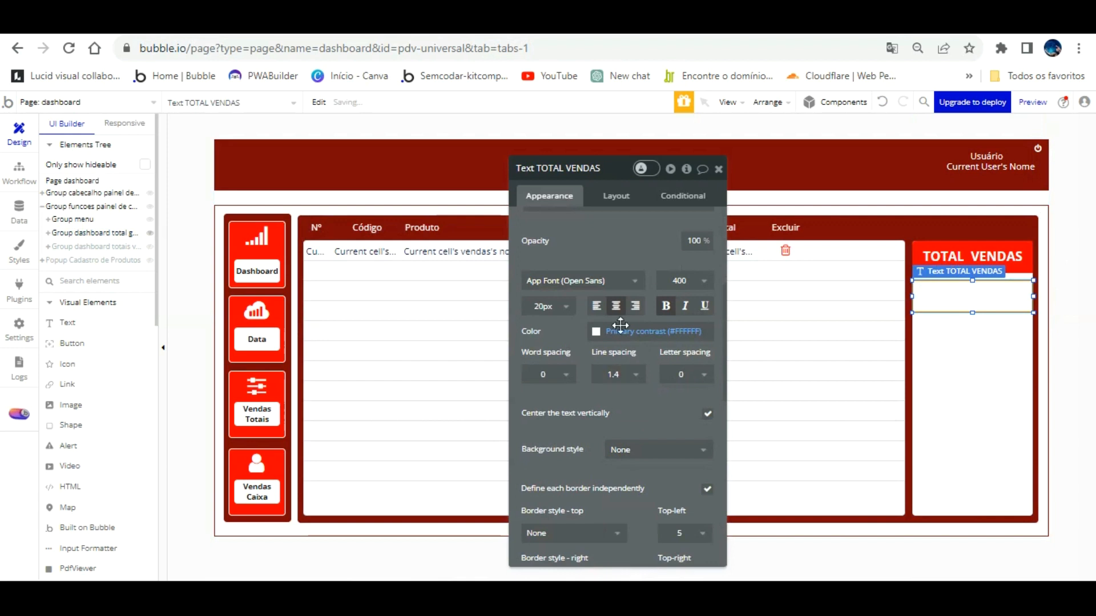
pyautogui.click(597, 331)
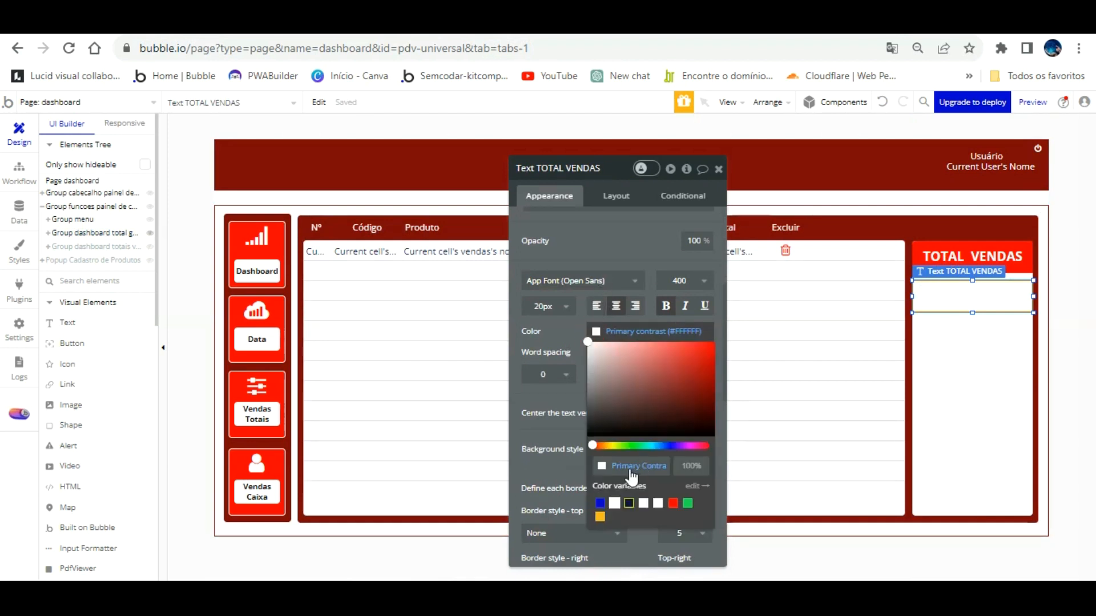
pyautogui.click(629, 503)
pyautogui.click(568, 343)
# Delete the copy's TOTAL VENDAS wording to make room for dynamic data.
pyautogui.scroll(3, 617, 286)
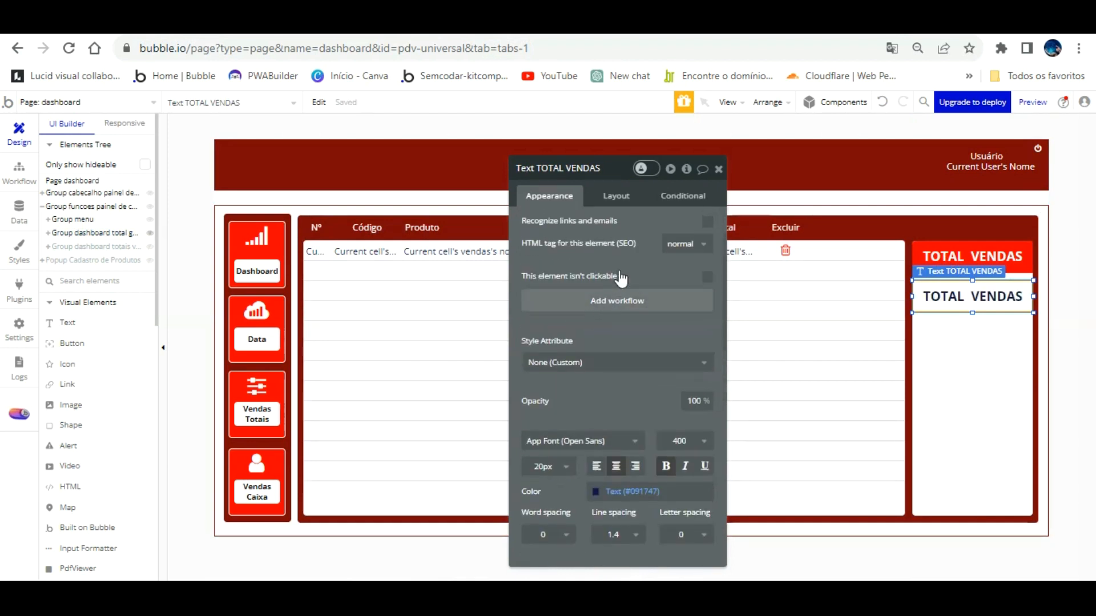
pyautogui.scroll(3, 621, 278)
pyautogui.moveTo(617, 244); pyautogui.dragTo(710, 229)
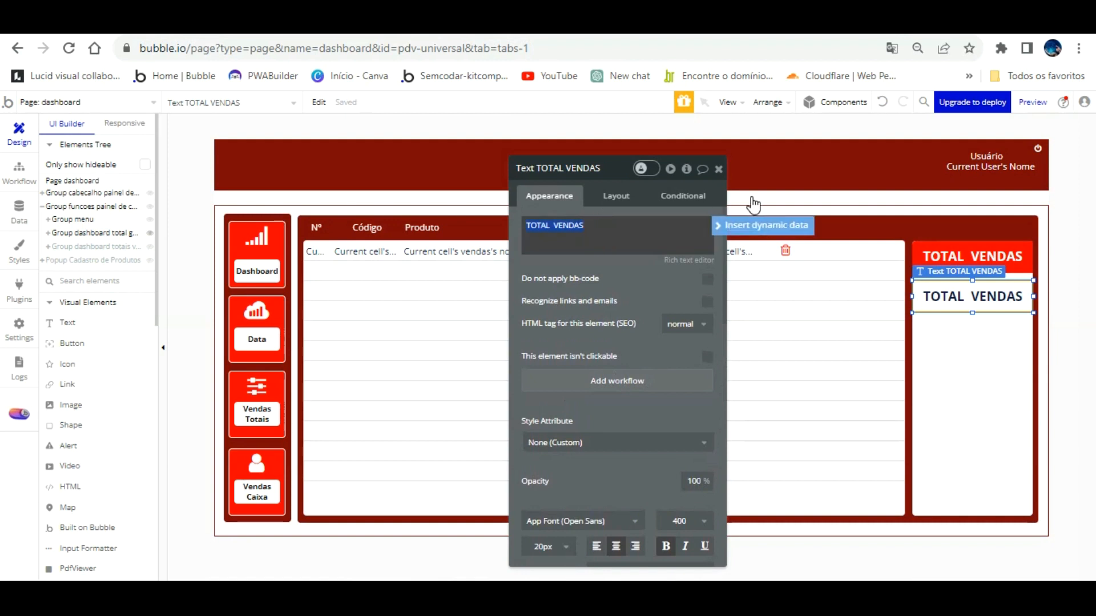
pyautogui.press('Delete')
pyautogui.click(764, 225)
# Insert RepeatingGroup vendas's list of vendases' valor total produto, converted to number and summed.
pyautogui.scroll(-5, 661, 292)
pyautogui.scroll(5, 661, 292)
pyautogui.scroll(-10, 612, 302)
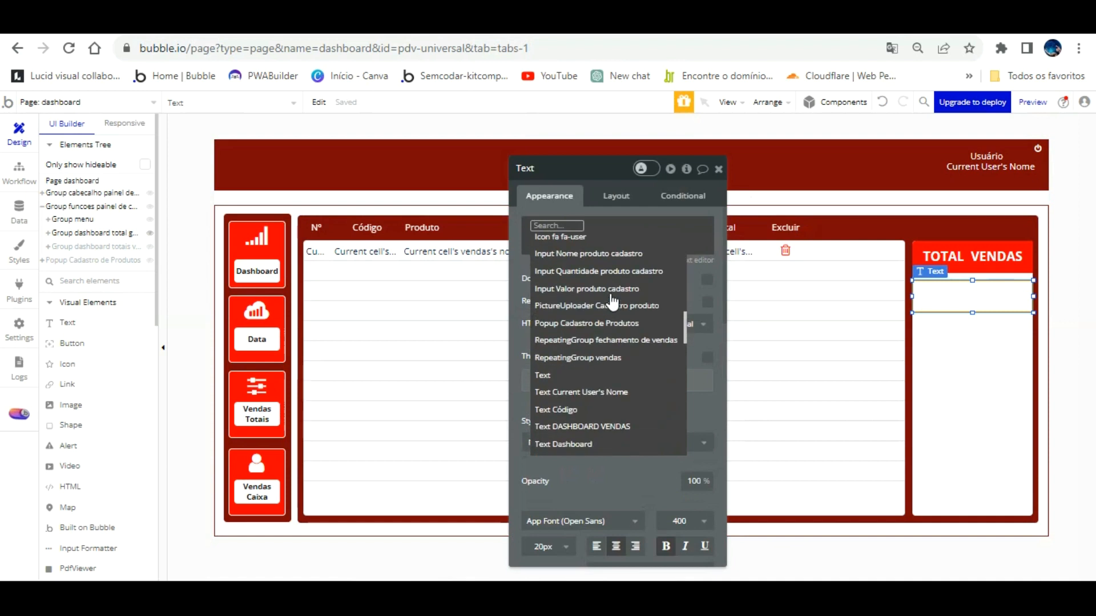
pyautogui.scroll(-5, 611, 303)
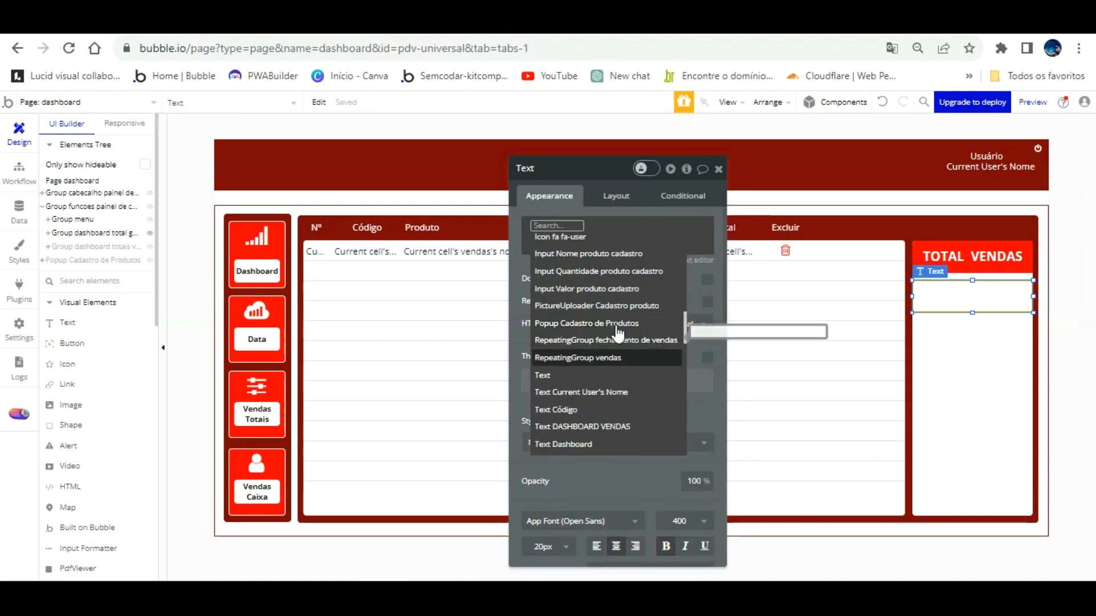
pyautogui.click(616, 338)
pyautogui.click(679, 259)
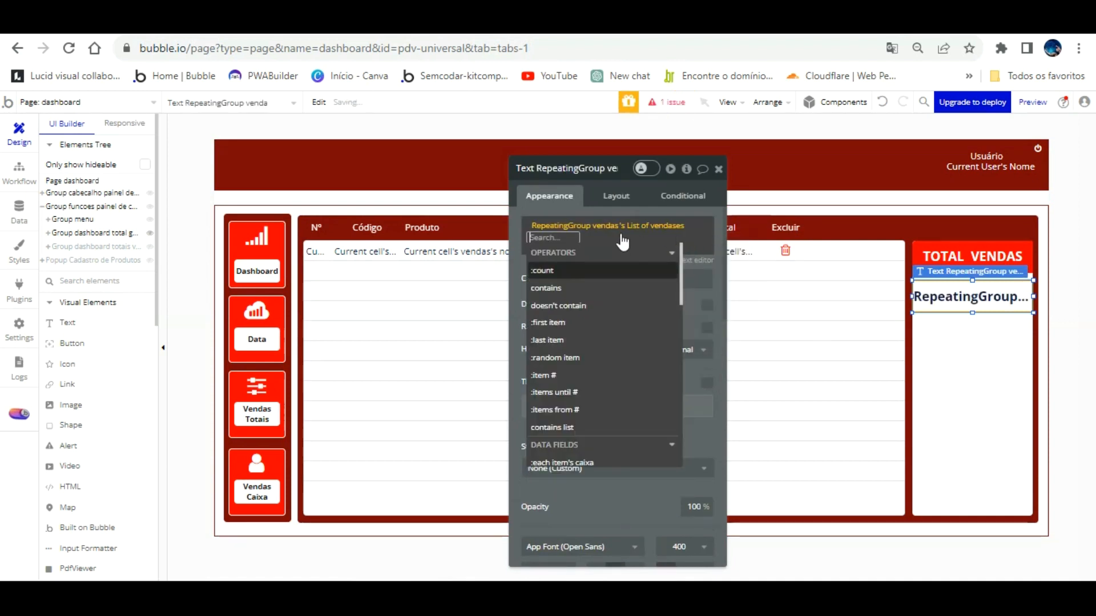
pyautogui.scroll(-3, 603, 306)
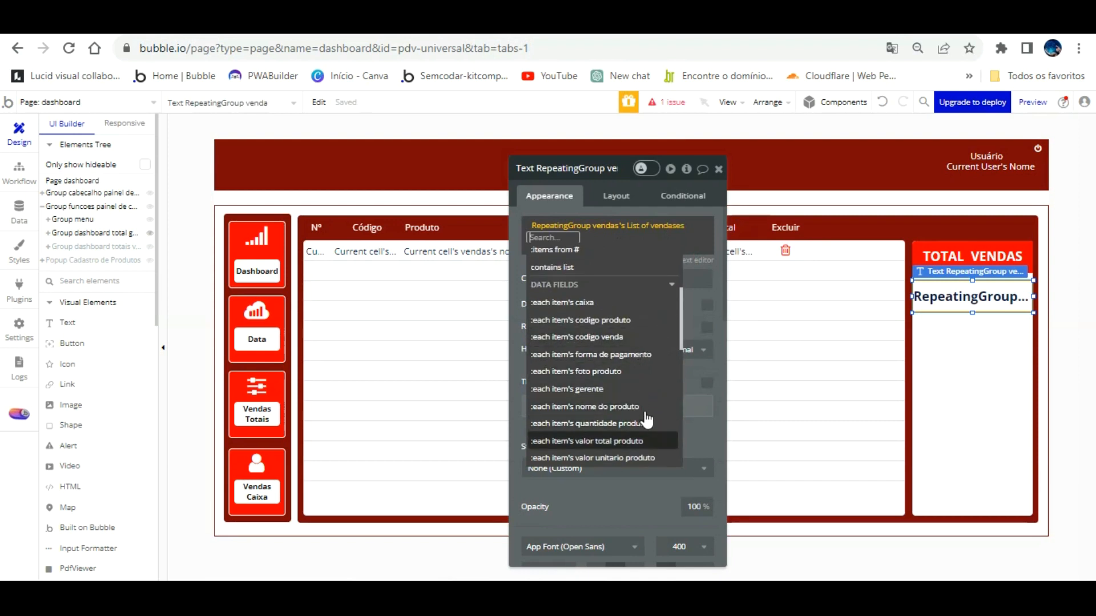
pyautogui.click(645, 441)
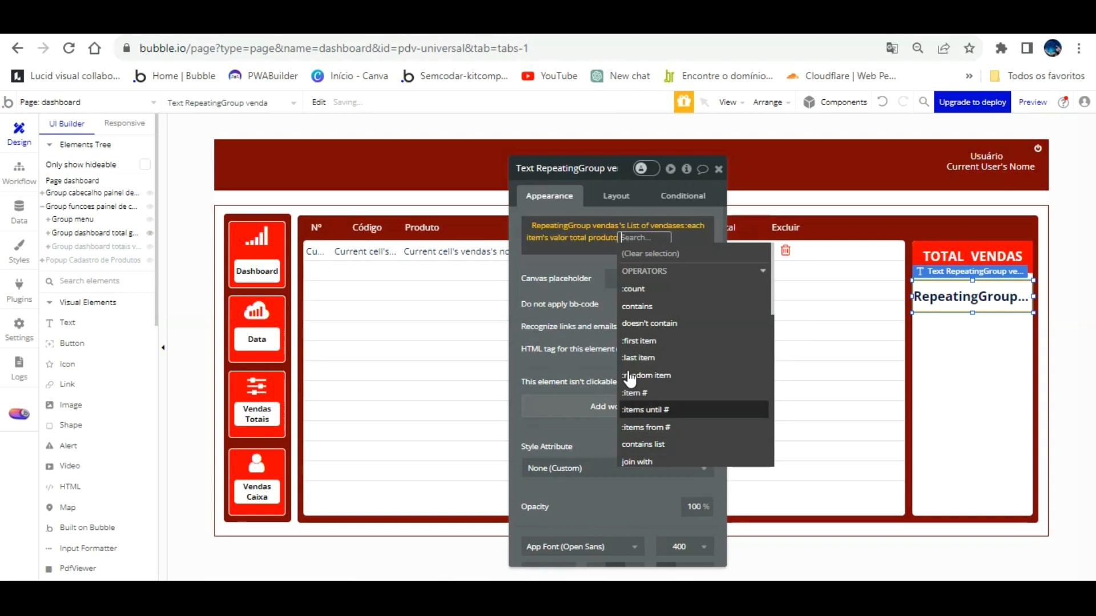
pyautogui.scroll(-3, 681, 323)
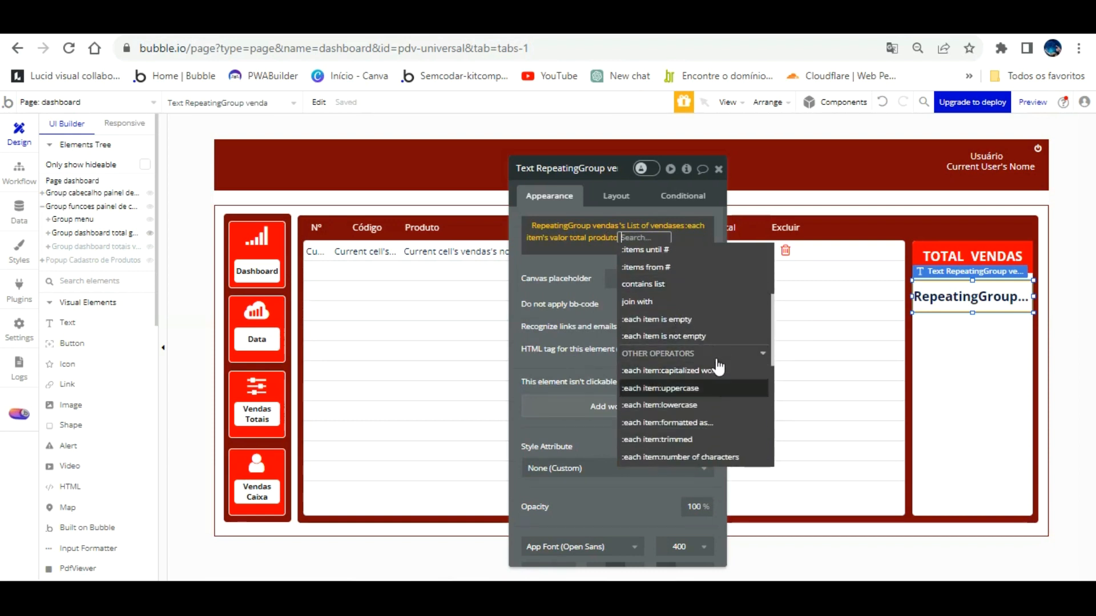
pyautogui.scroll(4, 711, 378)
pyautogui.scroll(3, 711, 377)
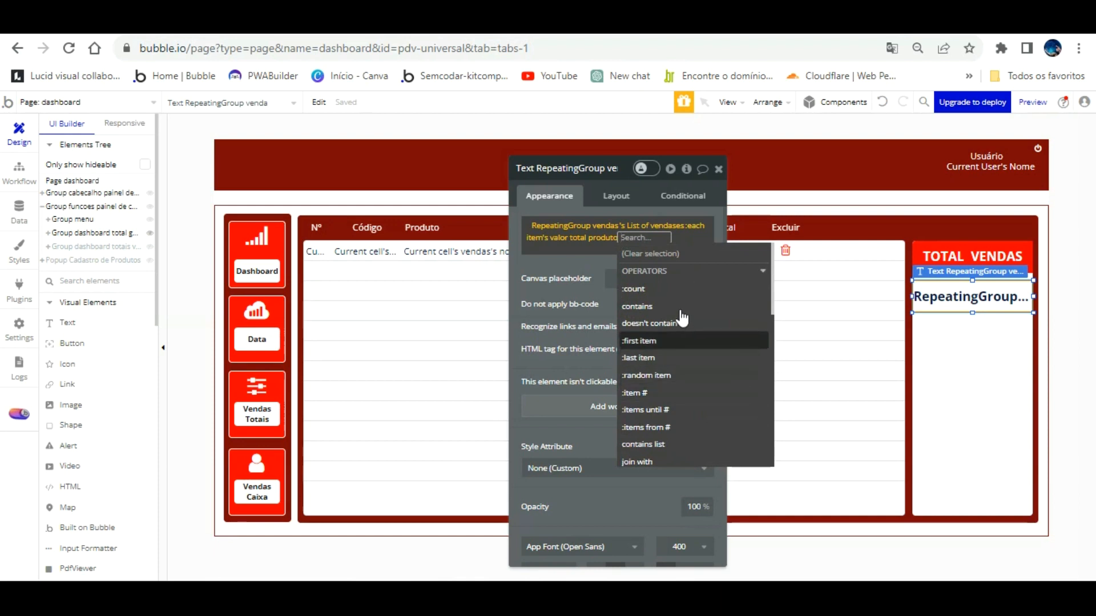
pyautogui.scroll(-3, 685, 316)
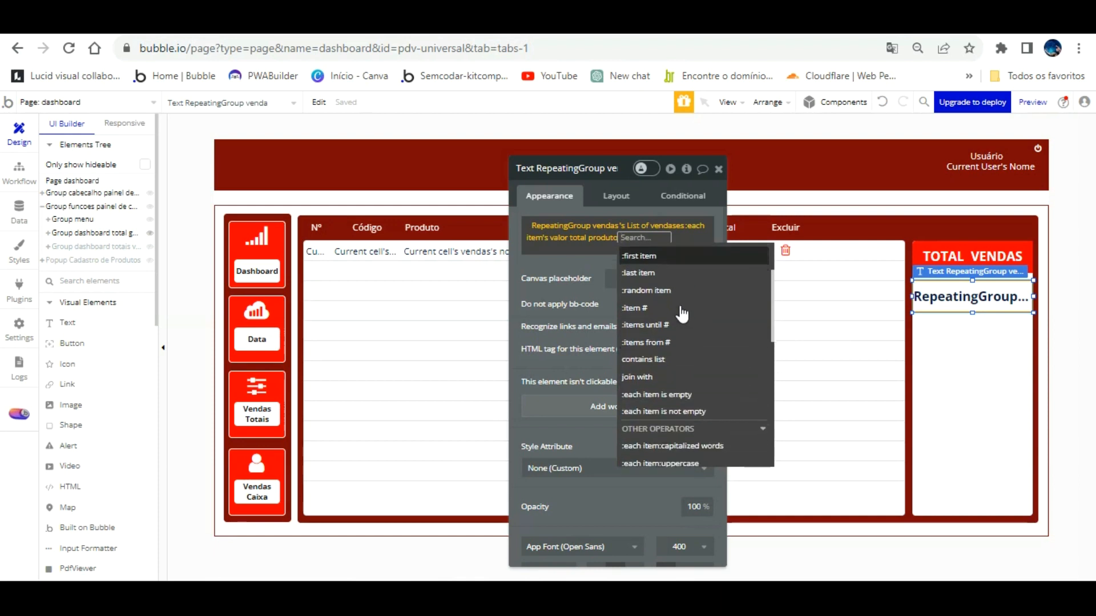
pyautogui.scroll(-3, 688, 318)
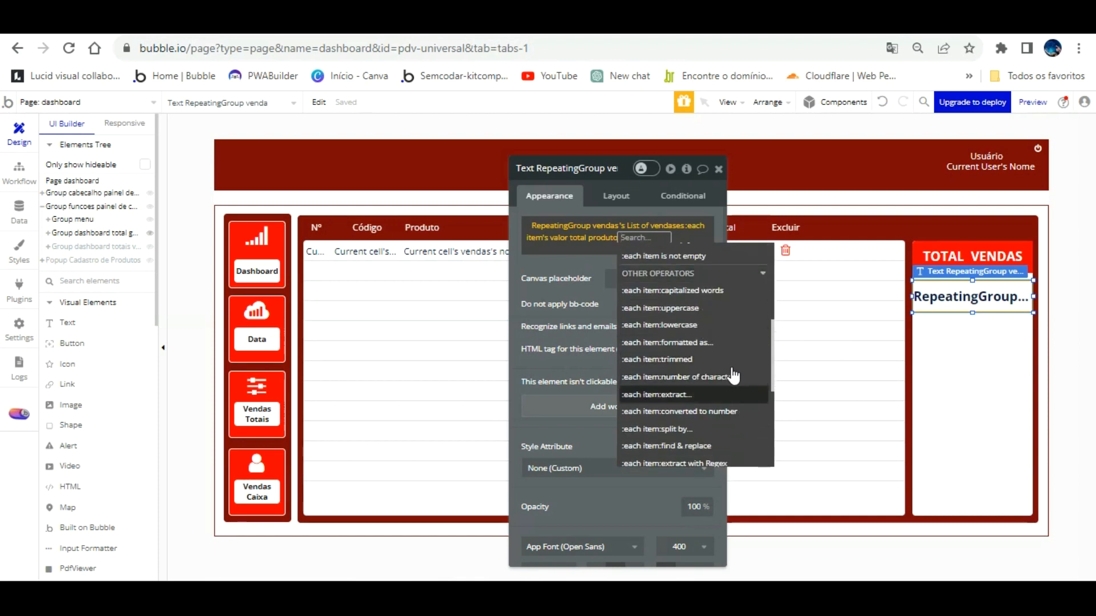
pyautogui.click(725, 412)
pyautogui.scroll(-2, 600, 355)
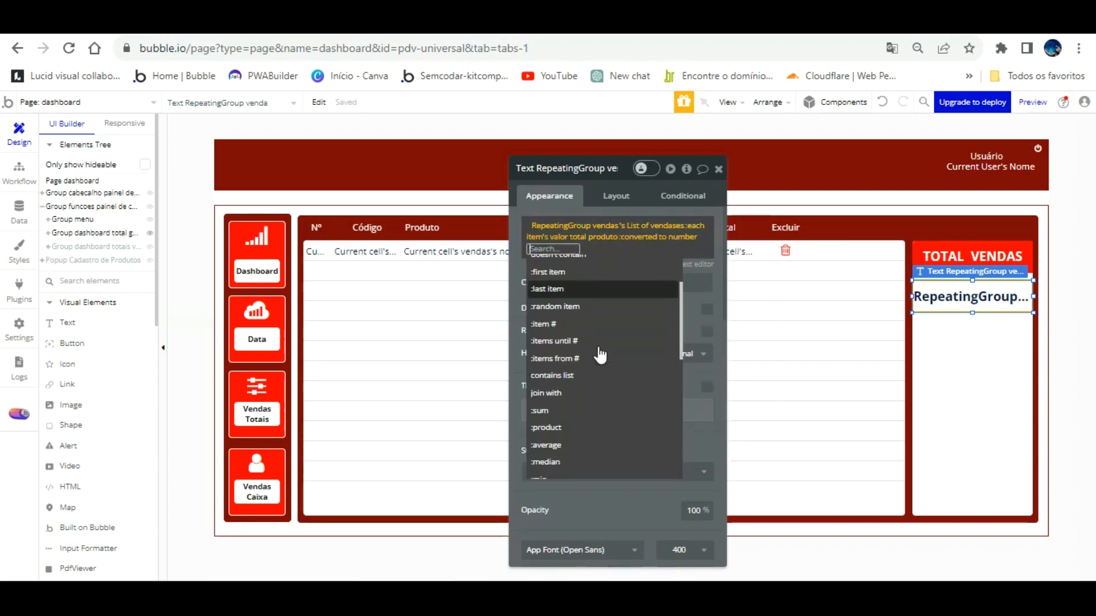
pyautogui.click(545, 410)
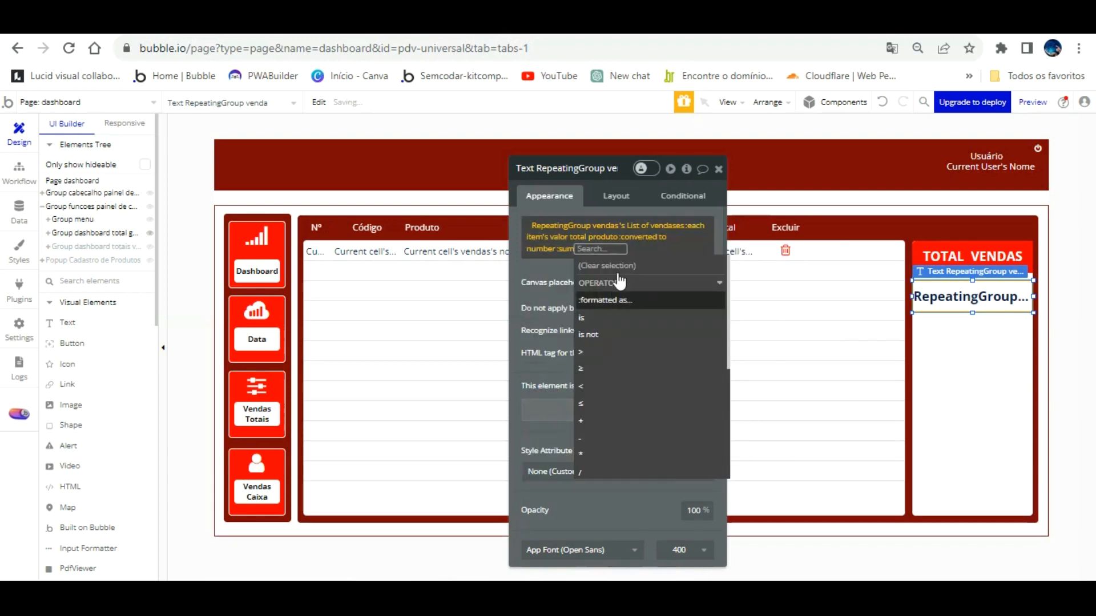
# Format the sum as Currency with 2 decimals, ',' decimal and '.' thousand separators.
pyautogui.click(615, 298)
pyautogui.click(421, 194)
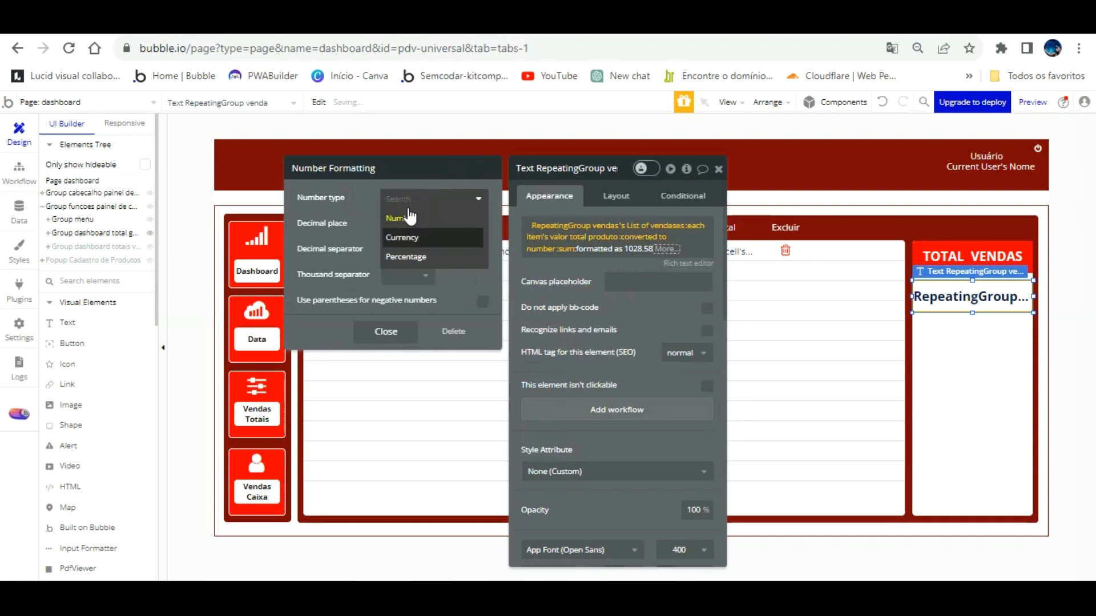
pyautogui.click(406, 232)
pyautogui.click(414, 224)
pyautogui.click(402, 295)
pyautogui.click(405, 251)
pyautogui.click(405, 292)
pyautogui.click(405, 275)
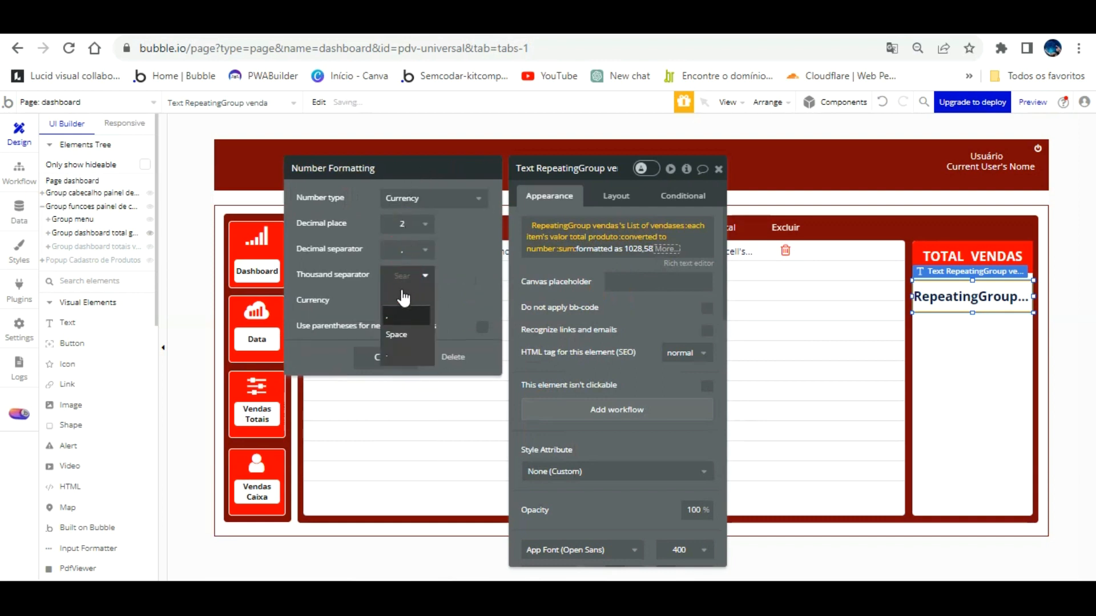
pyautogui.click(401, 318)
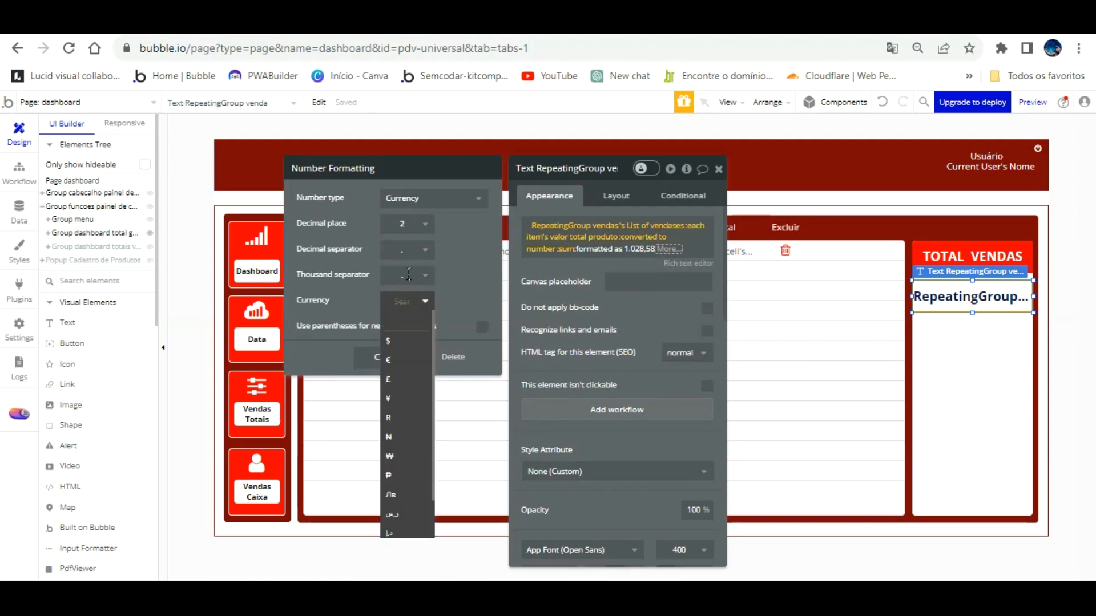
# Choose R$ as the currency symbol and view the dashboard in the live preview.
pyautogui.write('r$')
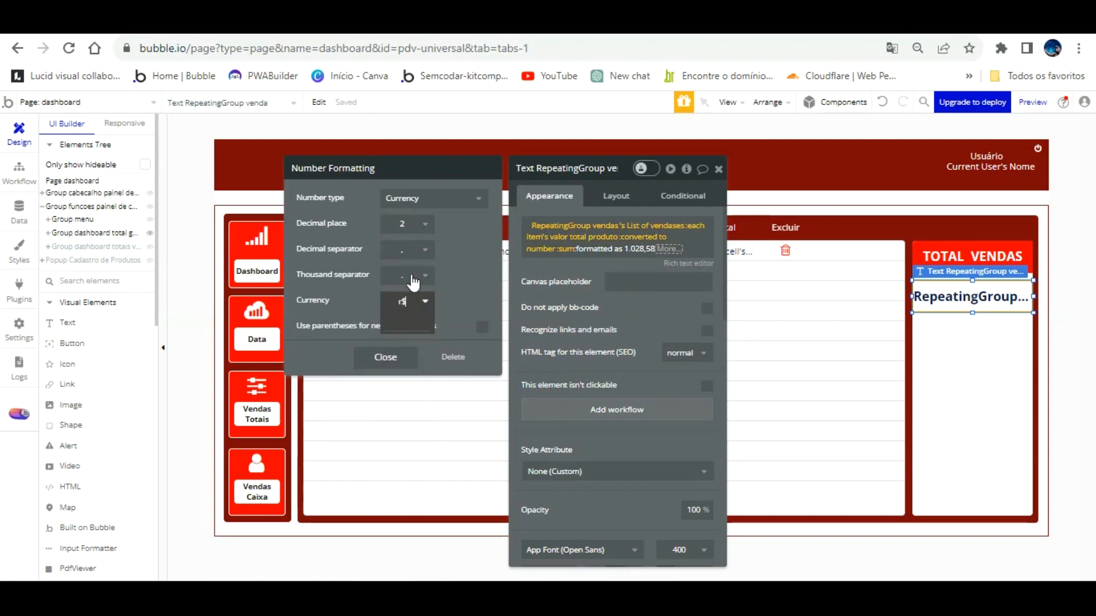
pyautogui.press('BackSpace')
pyautogui.press('BackSpace')
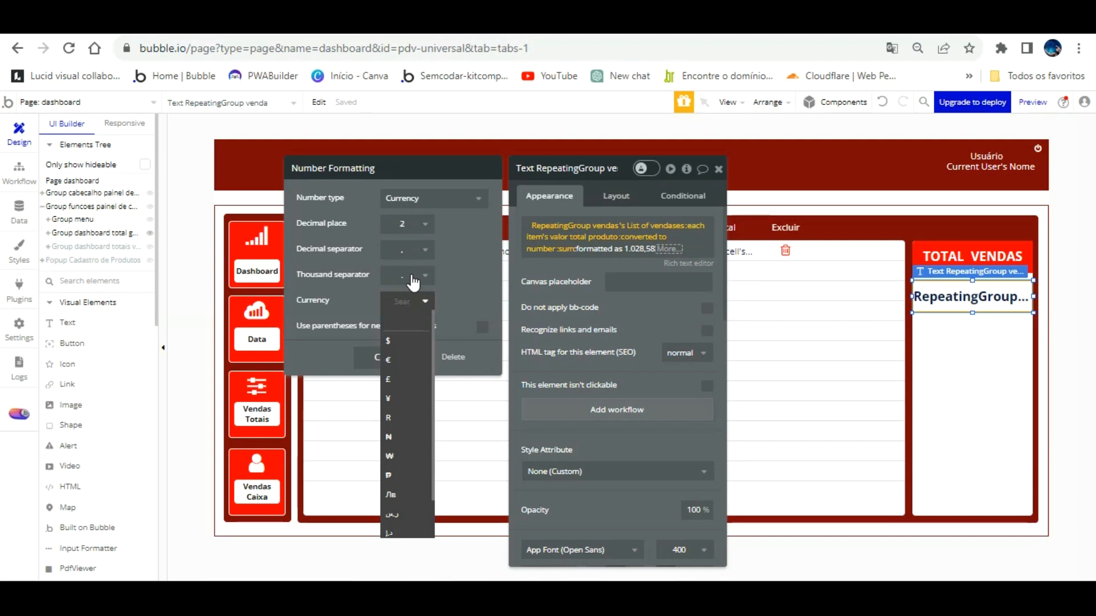
pyautogui.write('R$')
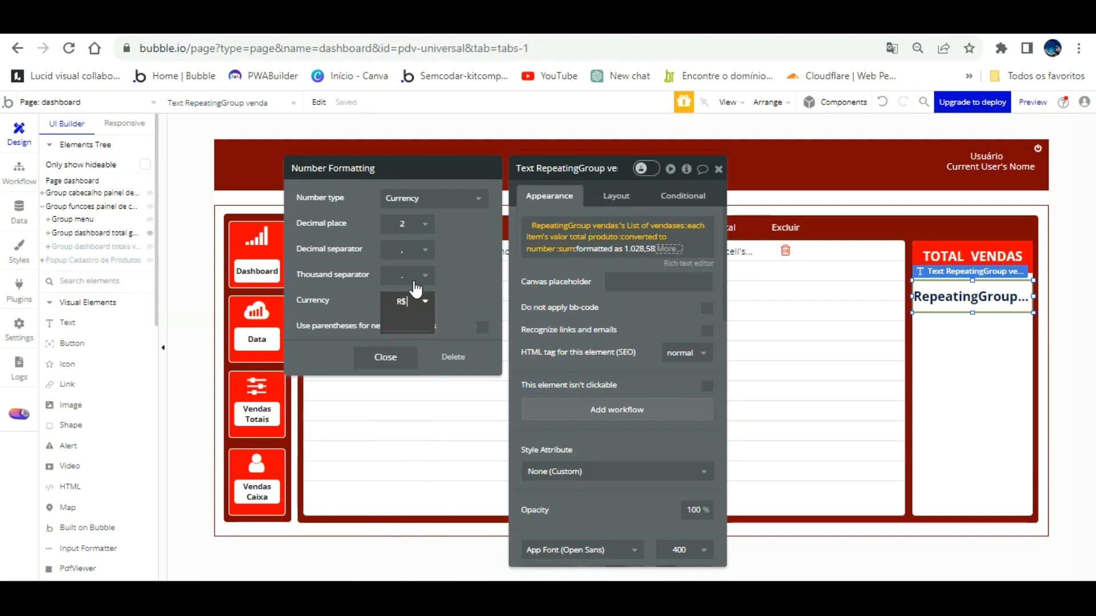
pyautogui.press('Return')
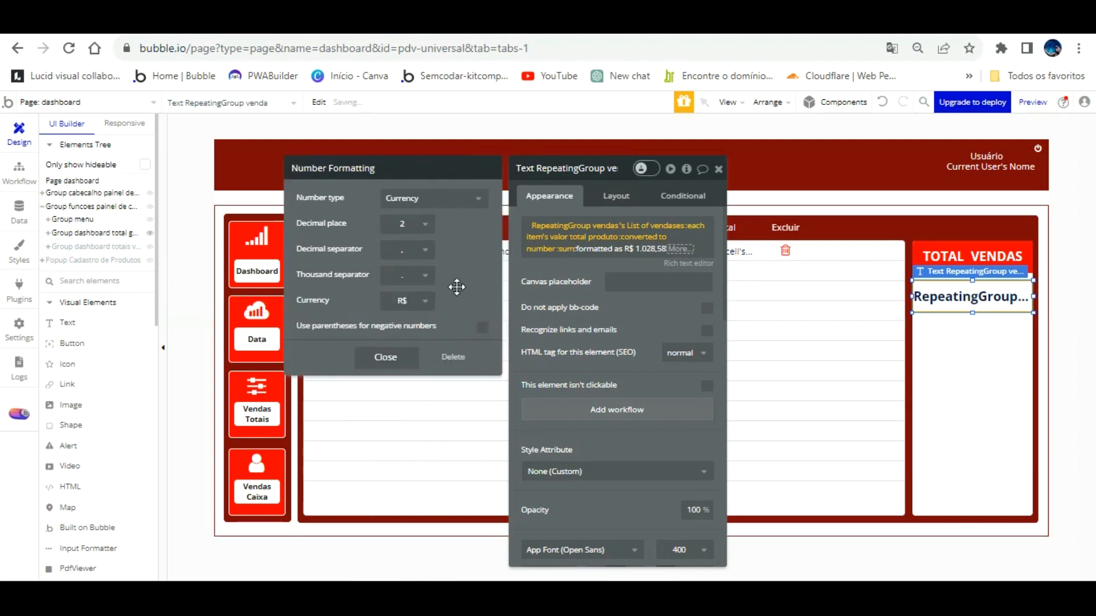
pyautogui.click(385, 357)
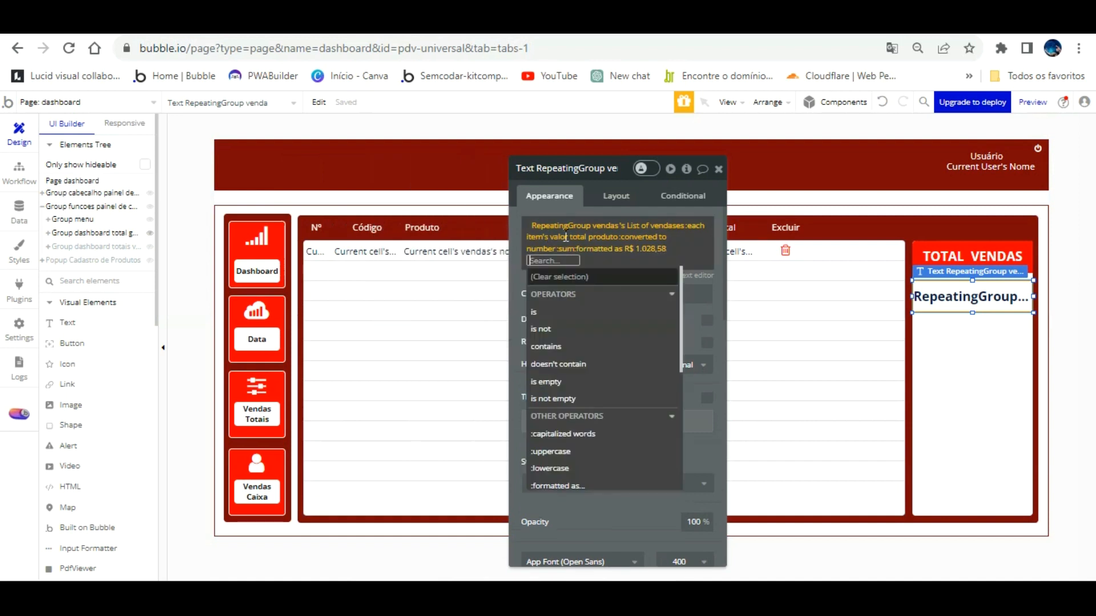
pyautogui.click(517, 241)
pyautogui.click(364, 35)
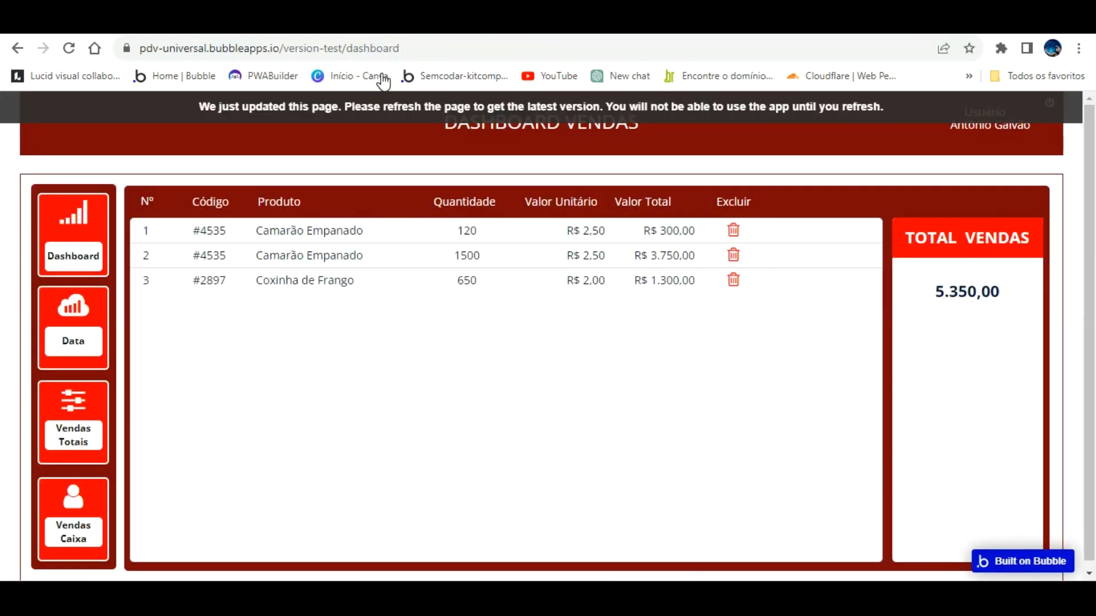
# Reload the preview and compare it with the total text's layout settings in the editor.
pyautogui.press('F5')
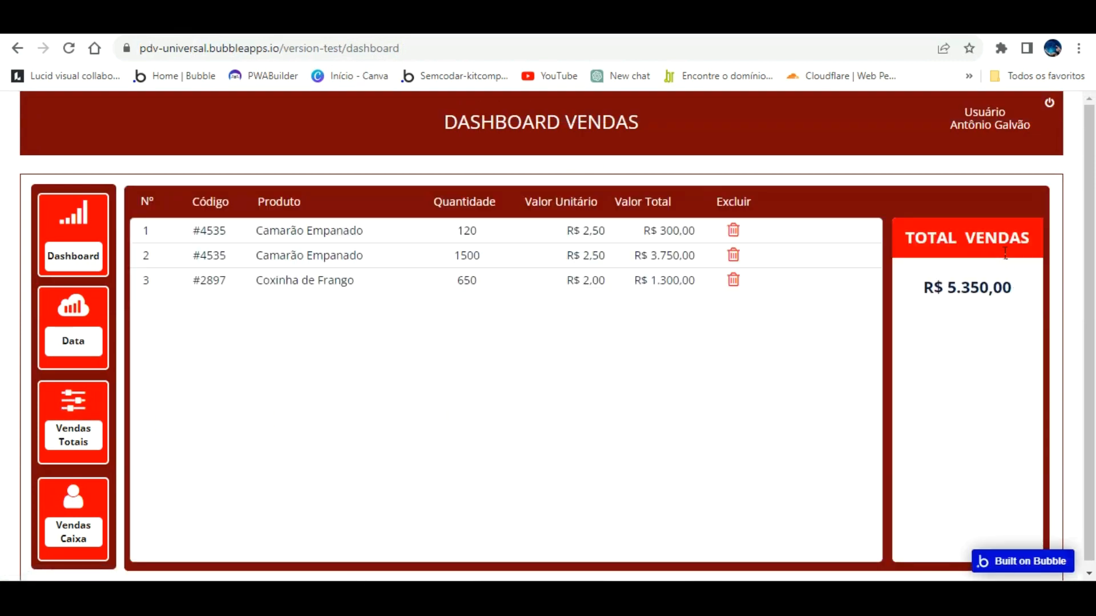
pyautogui.hotkey('ctrl', 'Tab')
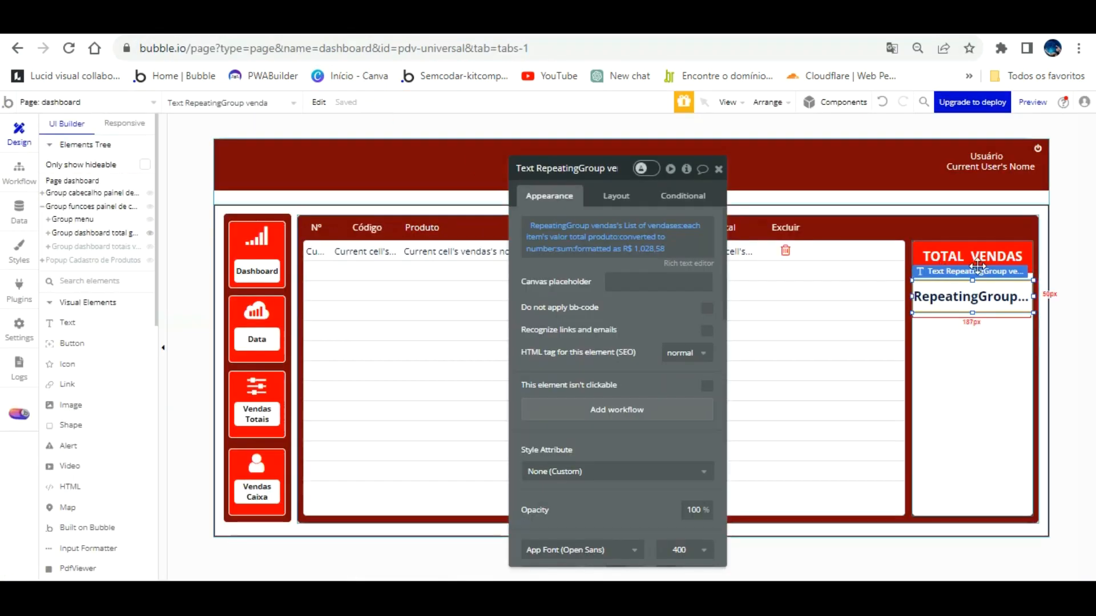
pyautogui.click(616, 195)
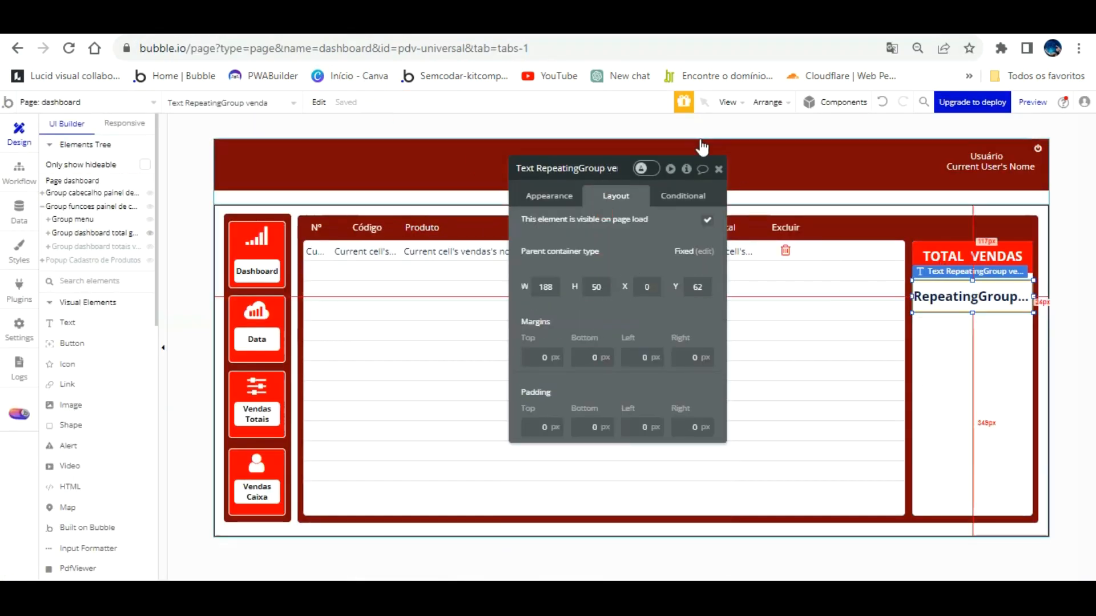
pyautogui.hotkey('ctrl', 'Tab')
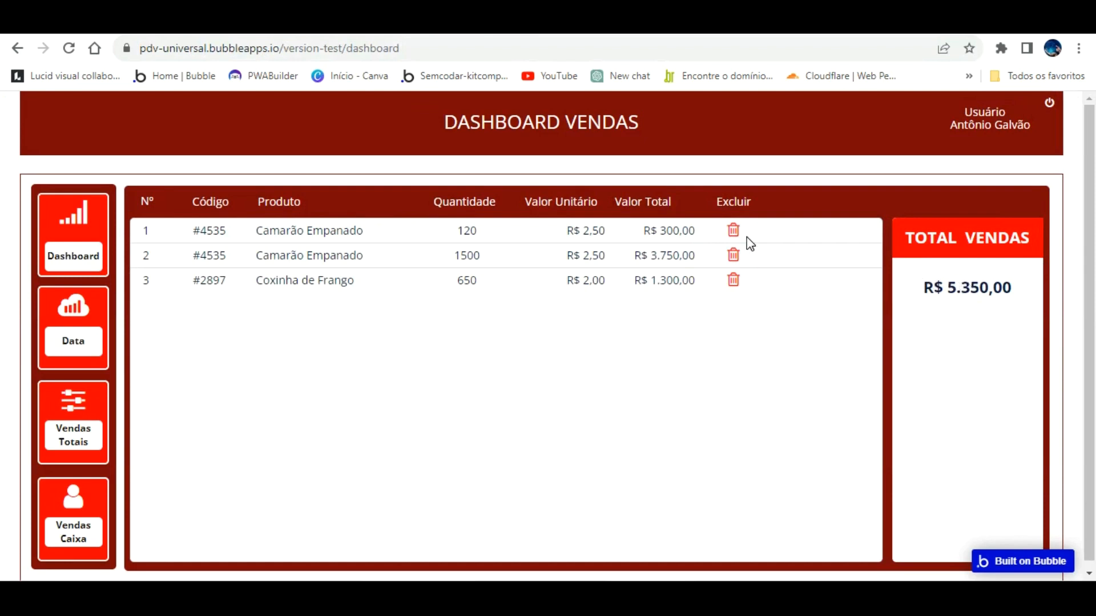
pyautogui.hotkey('ctrl', 'Tab')
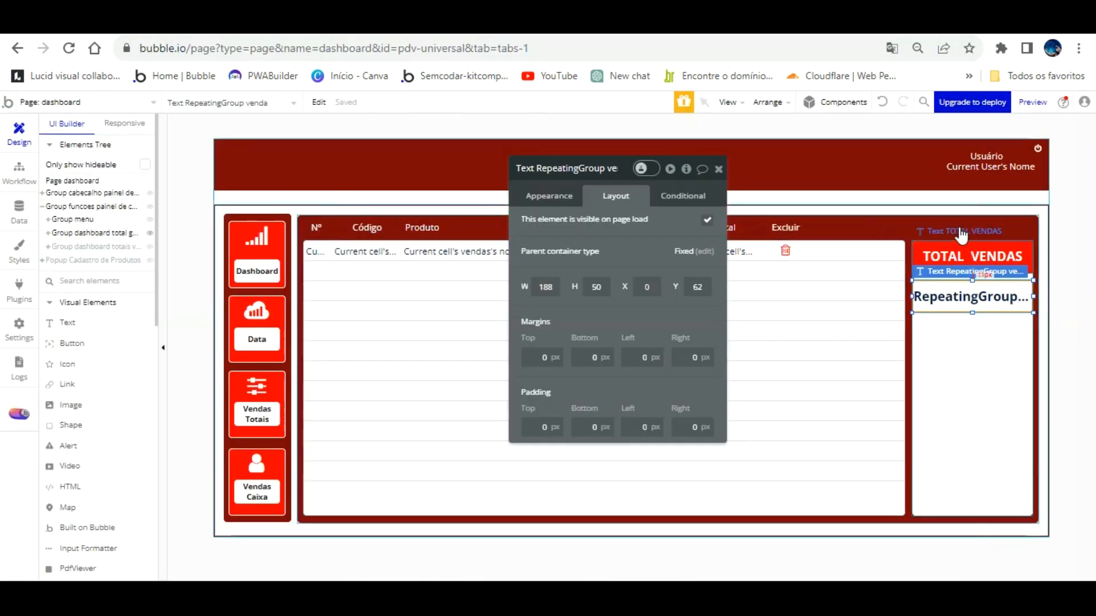
# Move the TOTAL VENDAS header to the panel top and the total text up beneath it.
pyautogui.click(972, 242)
pyautogui.moveTo(973, 241); pyautogui.dragTo(974, 230)
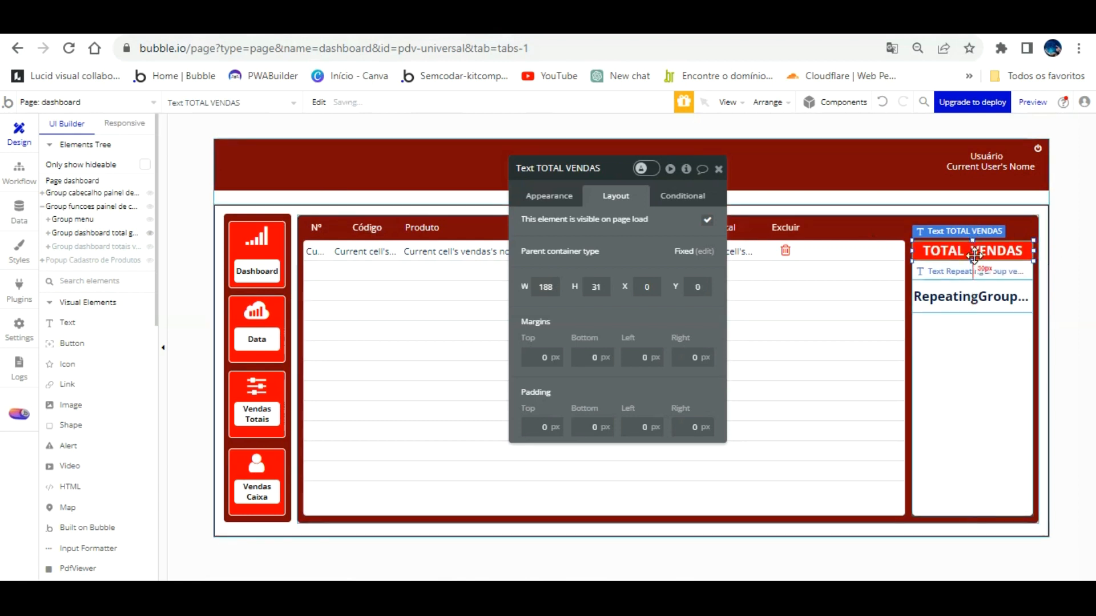
pyautogui.click(974, 256)
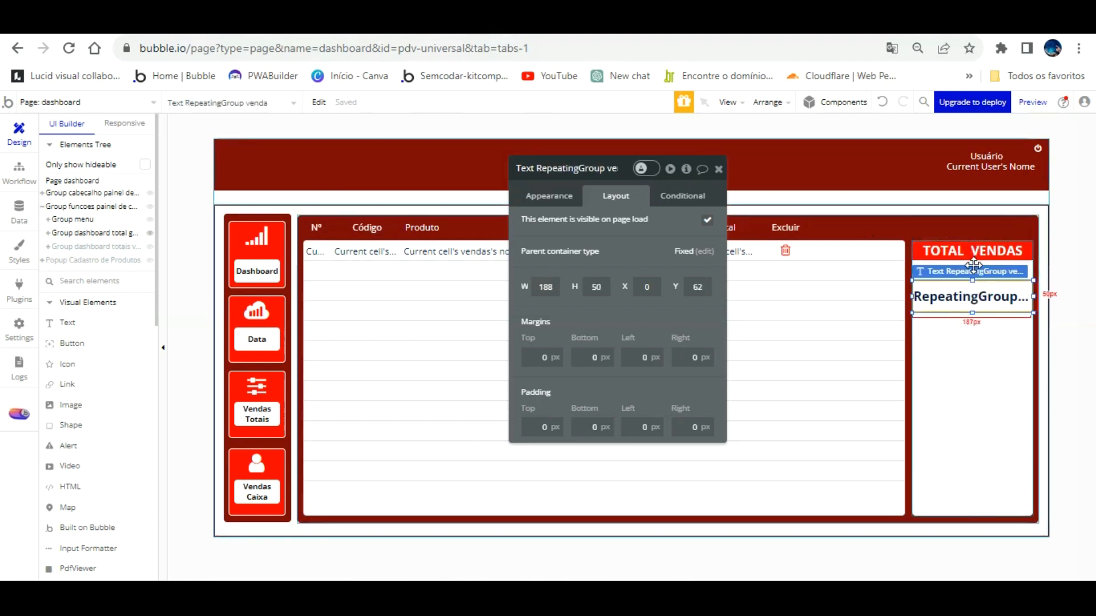
pyautogui.moveTo(973, 270)
pyautogui.mouseDown()
pyautogui.moveTo(973, 254)
pyautogui.moveTo(974, 277)
pyautogui.mouseUp()
pyautogui.hotkey('ctrl', 'Tab')
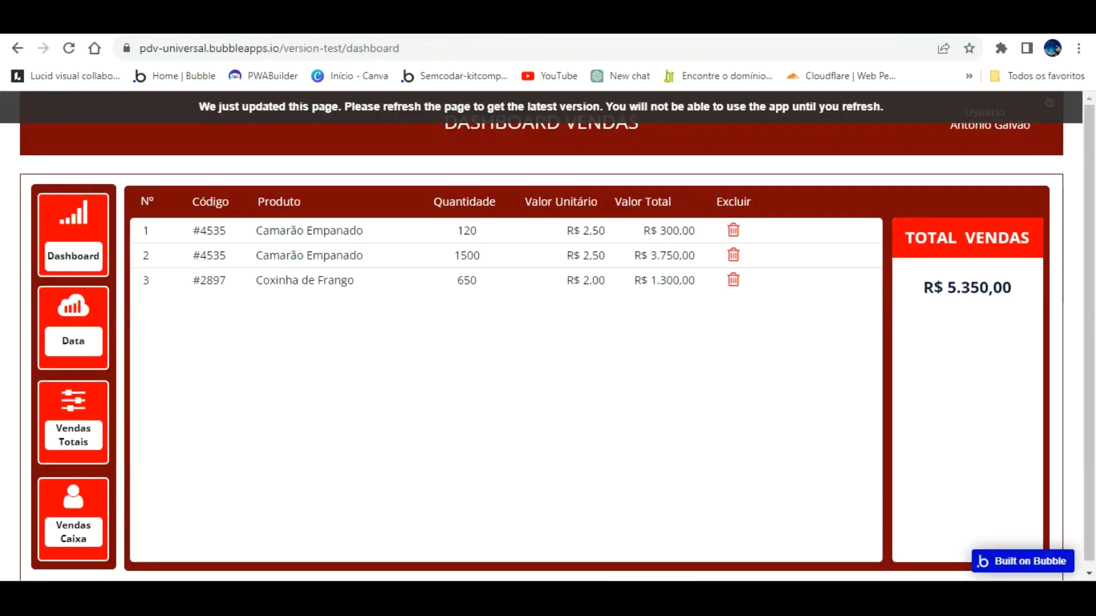
pyautogui.click(350, 107)
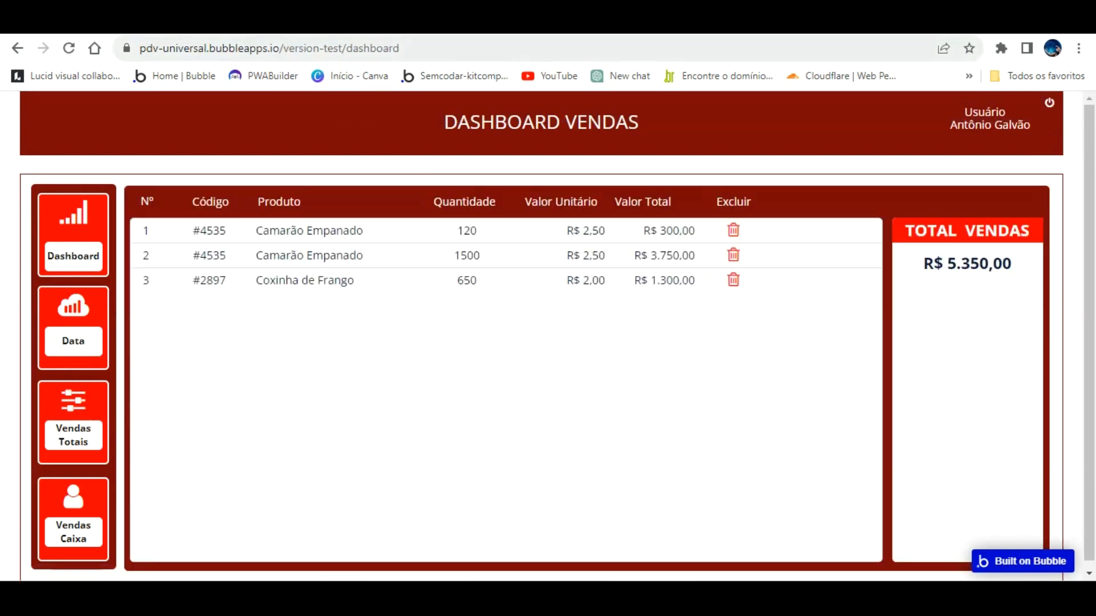
pyautogui.click(246, 25)
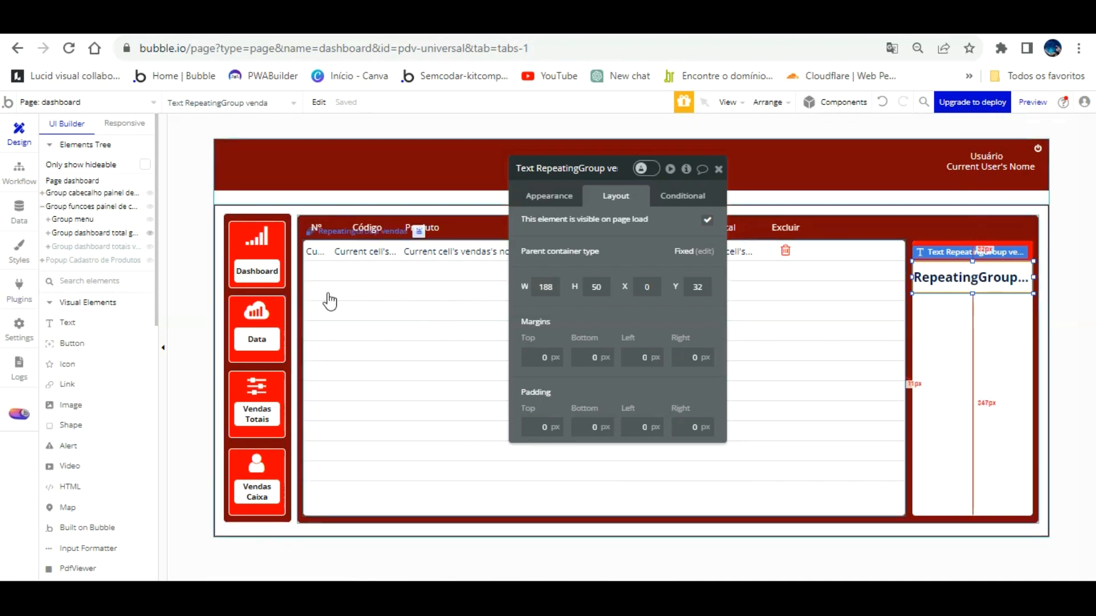
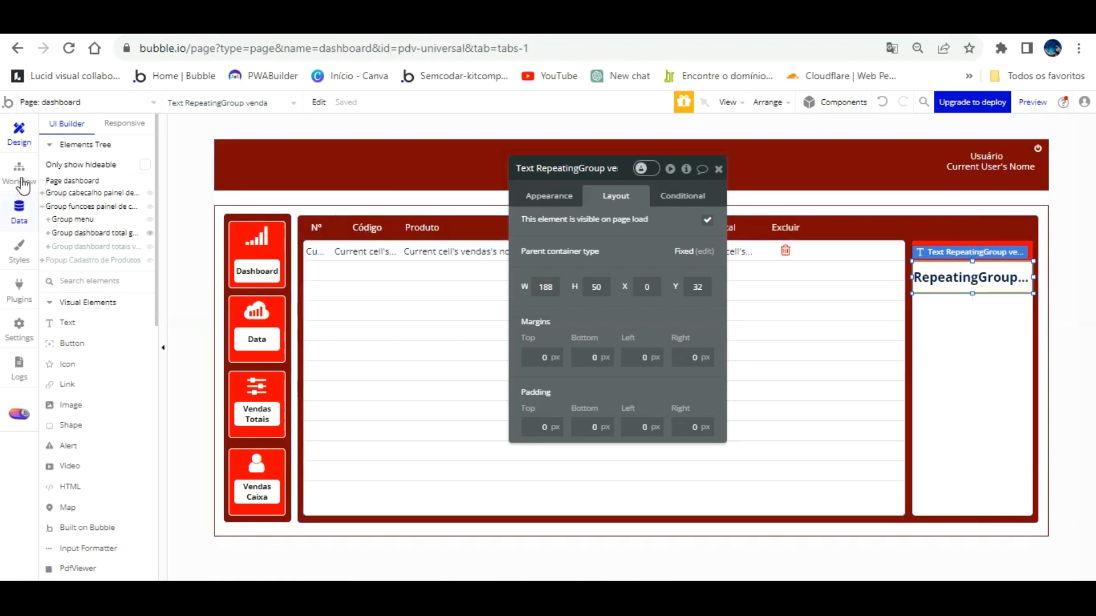
# Check the Vendas data type's fields and stored records, then return to the design editor.
pyautogui.click(19, 210)
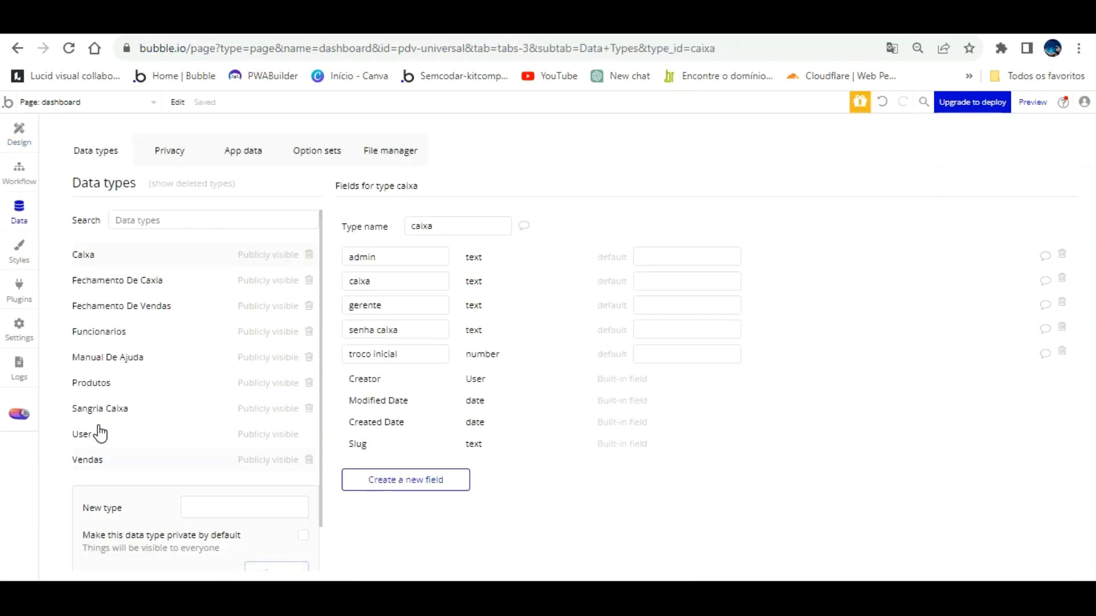
pyautogui.click(89, 460)
pyautogui.click(243, 150)
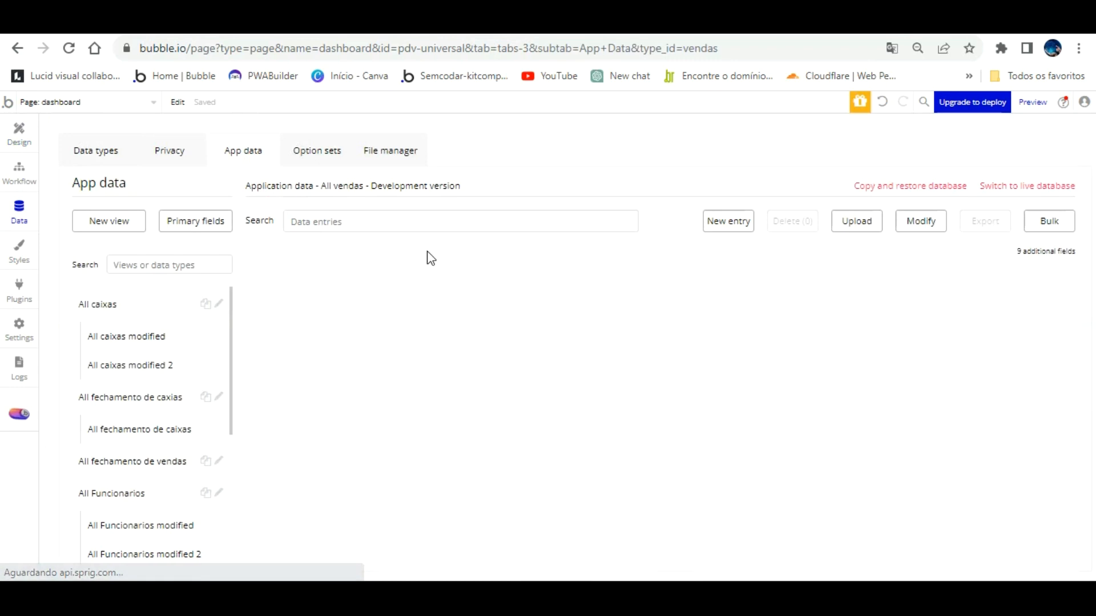
pyautogui.click(128, 140)
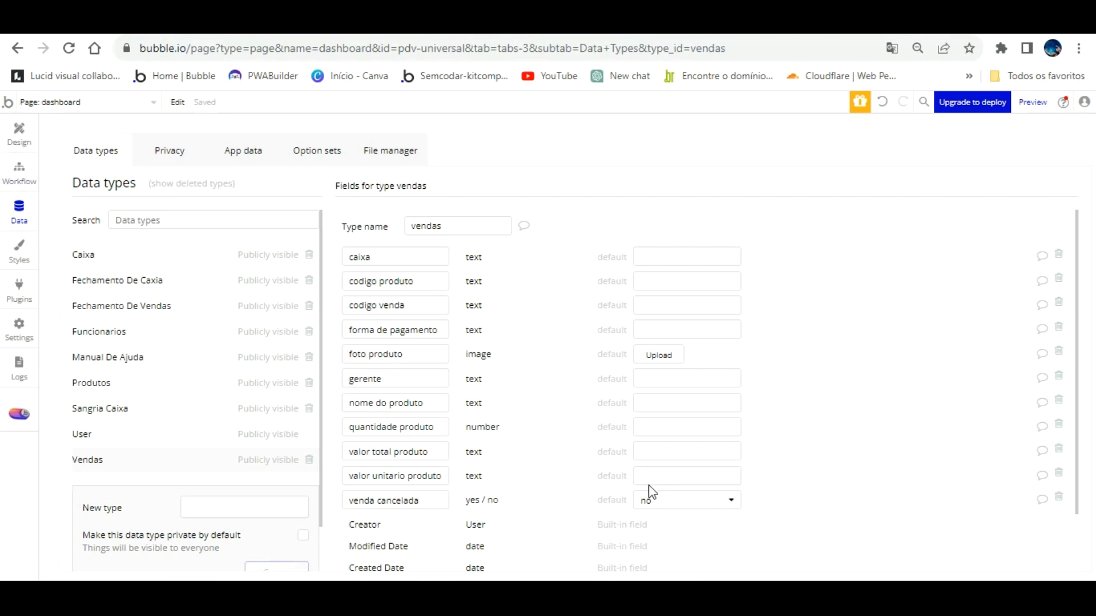
pyautogui.click(19, 132)
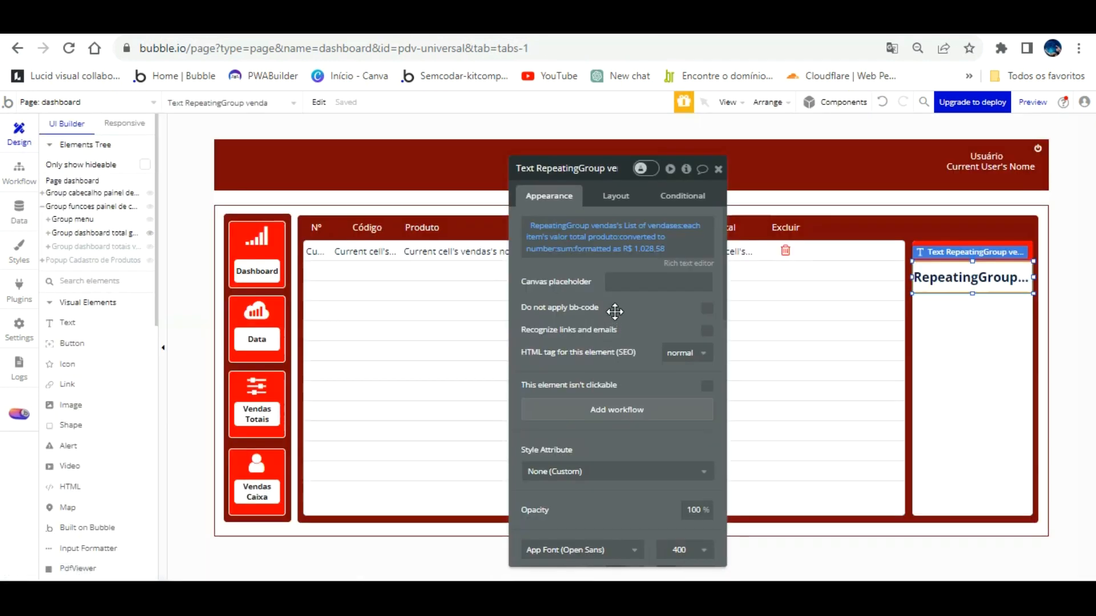
# Select the seven first-row elements, from row number to Excluir icon, and group them.
pyautogui.click(316, 251)
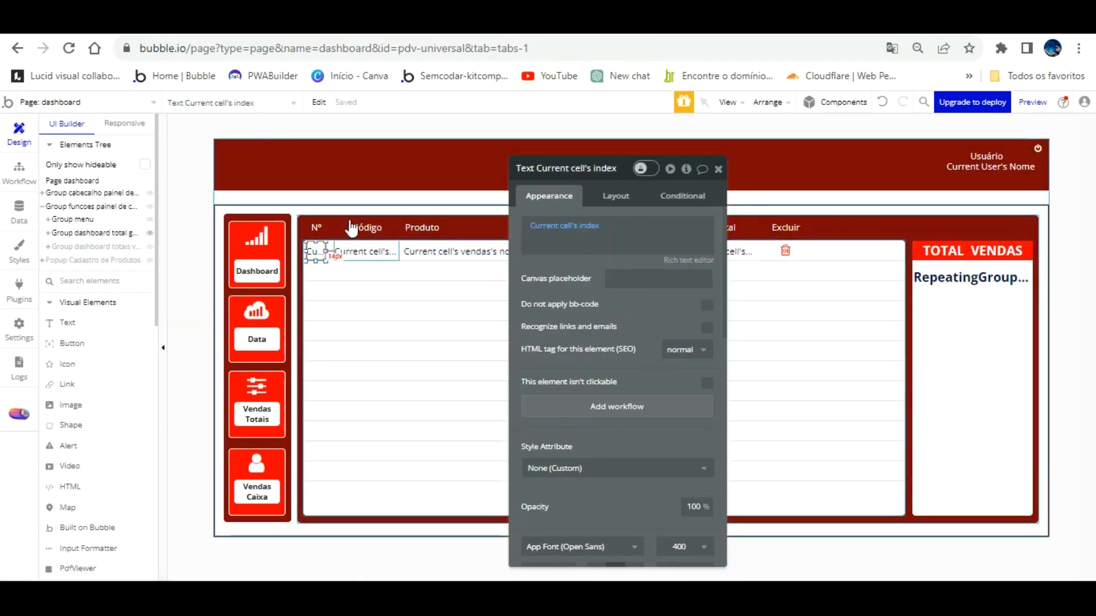
pyautogui.keyDown('shift'); pyautogui.click(365, 252); pyautogui.keyUp('shift')
pyautogui.keyDown('shift'); pyautogui.click(474, 251); pyautogui.keyUp('shift')
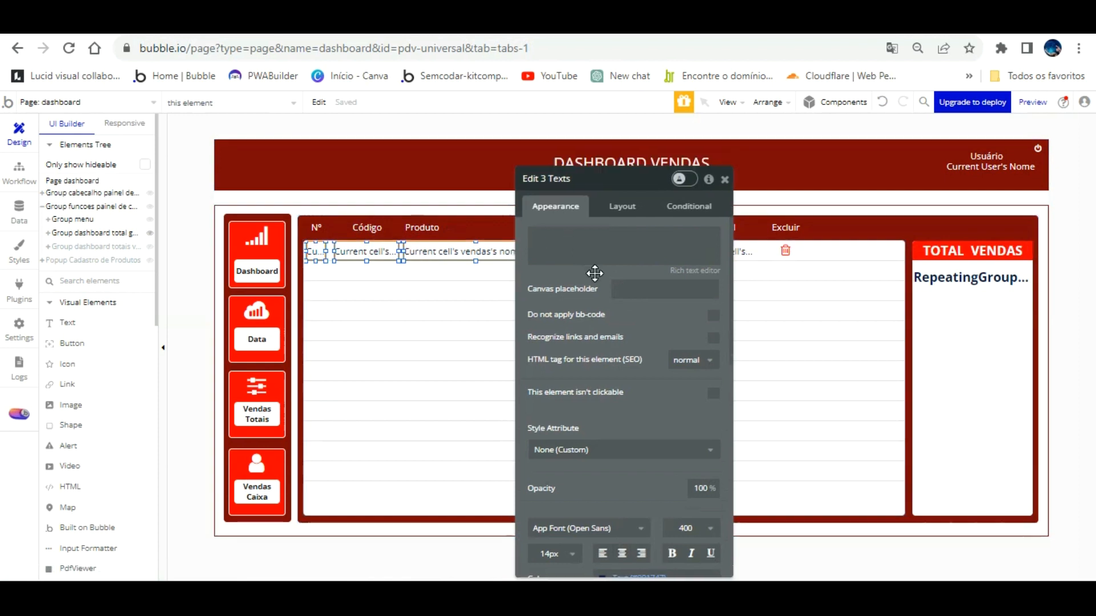
pyautogui.moveTo(594, 239); pyautogui.dragTo(623, 368)
pyautogui.keyDown('shift'); pyautogui.click(570, 252); pyautogui.keyUp('shift')
pyautogui.keyDown('shift'); pyautogui.click(650, 251); pyautogui.keyUp('shift')
pyautogui.keyDown('shift'); pyautogui.click(721, 251); pyautogui.keyUp('shift')
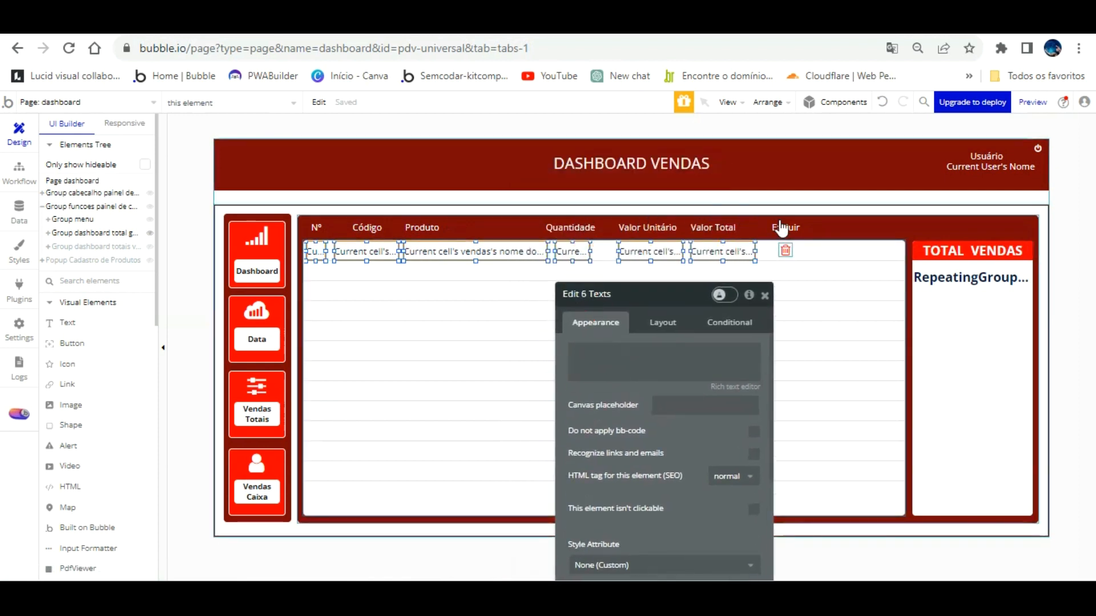
pyautogui.keyDown('shift'); pyautogui.click(786, 250); pyautogui.keyUp('shift')
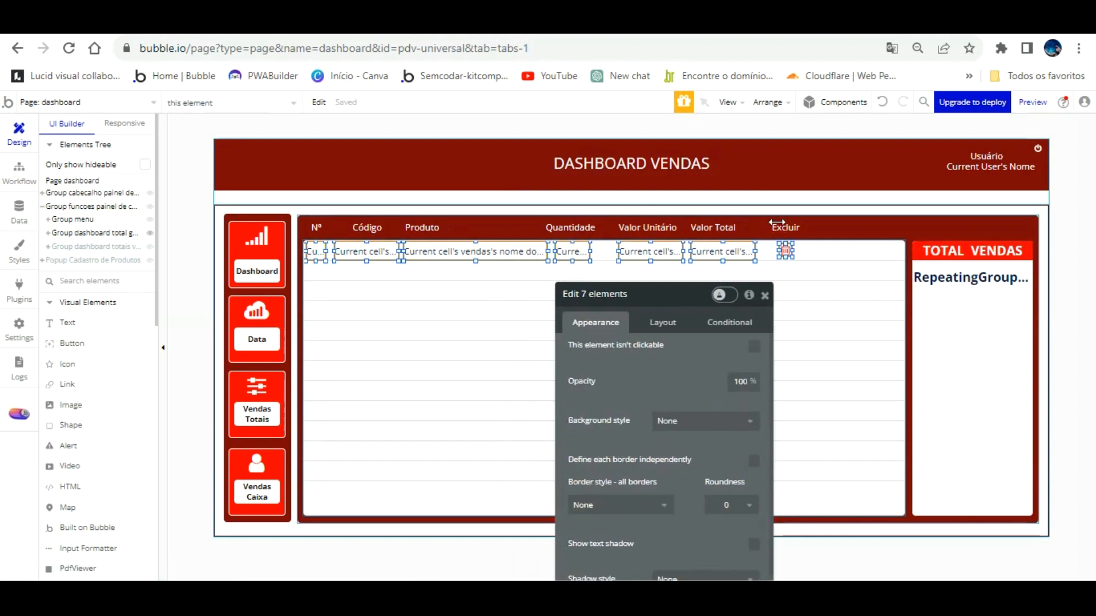
pyautogui.click(853, 100)
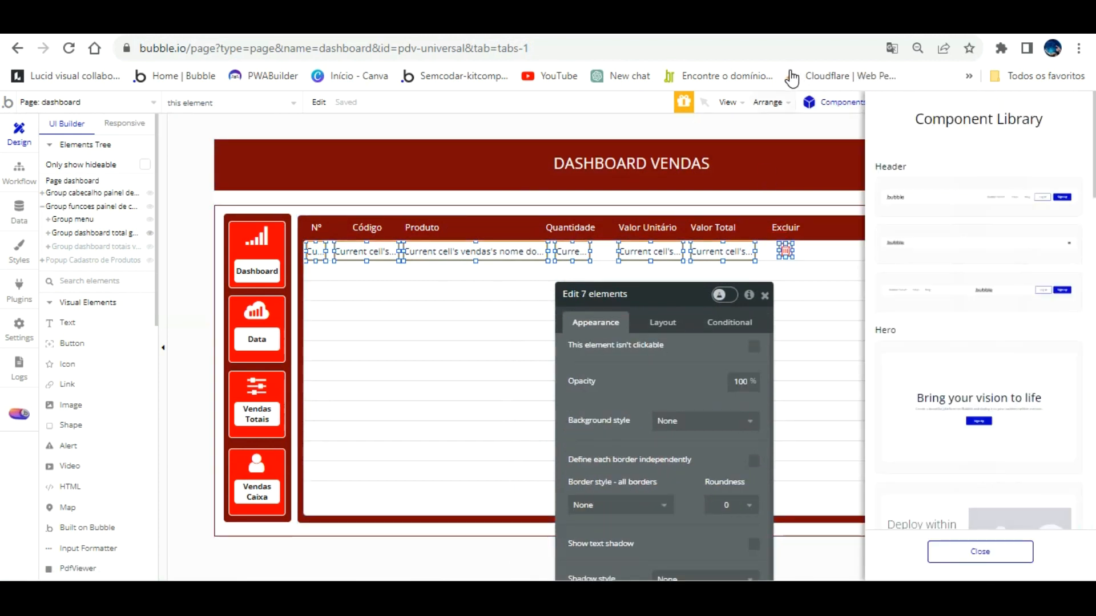
pyautogui.click(980, 552)
pyautogui.click(778, 104)
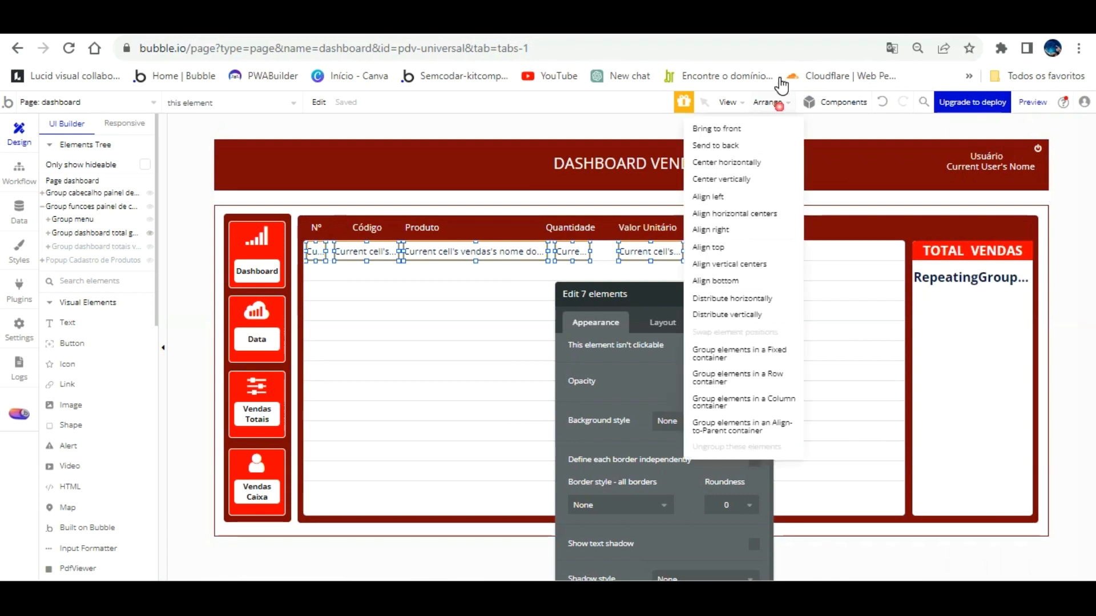
pyautogui.click(741, 353)
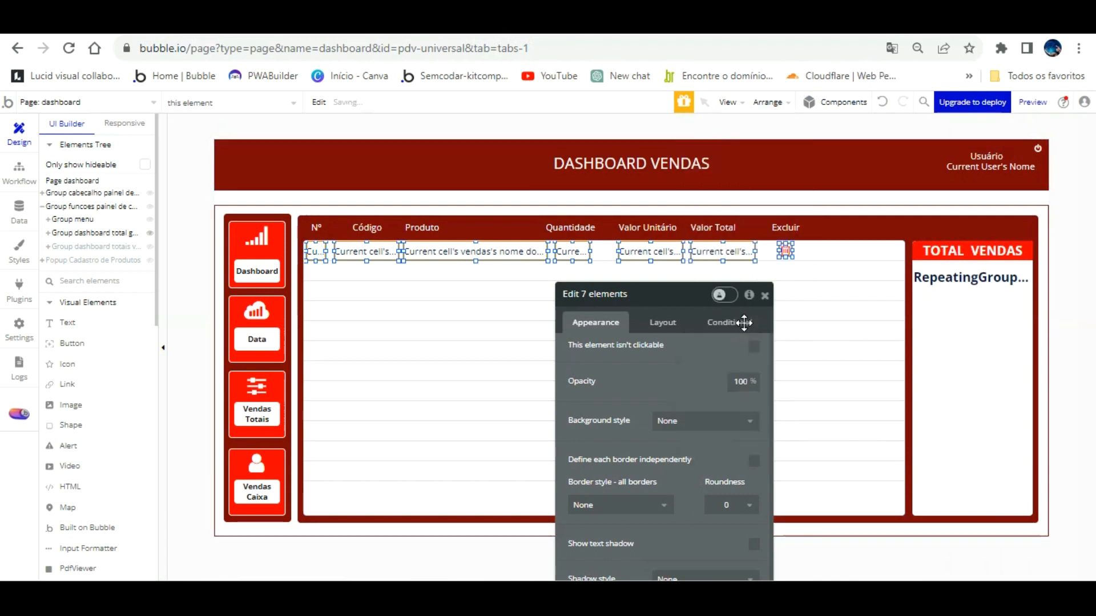
# Rename the group 'Group vendas geral visualizar' and widen it across the full row.
pyautogui.click(639, 294)
pyautogui.write('RAL')
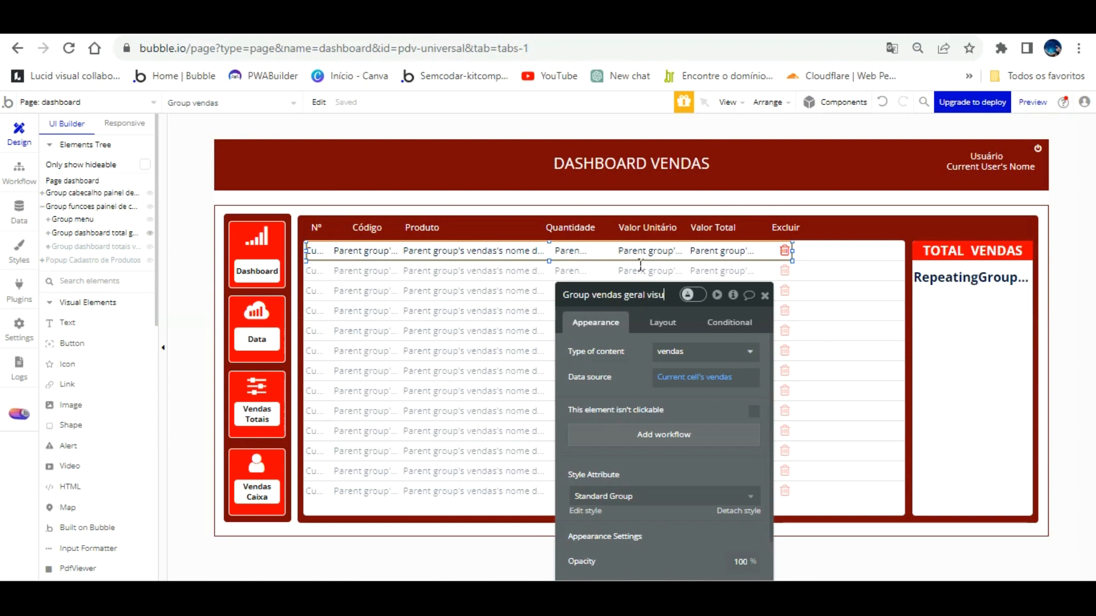
pyautogui.write('alizar')
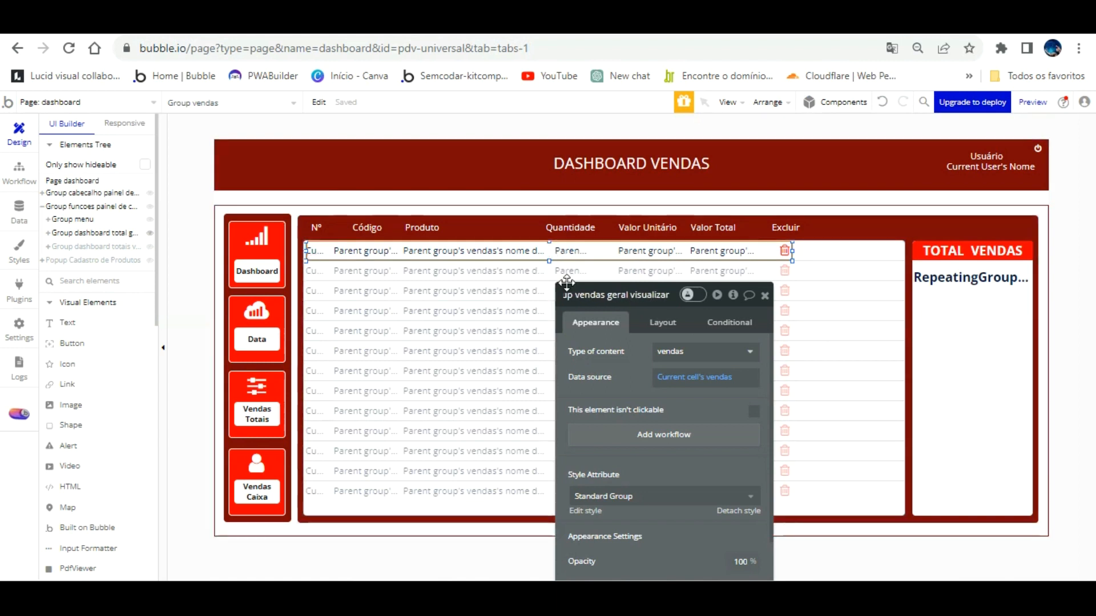
pyautogui.press('Return')
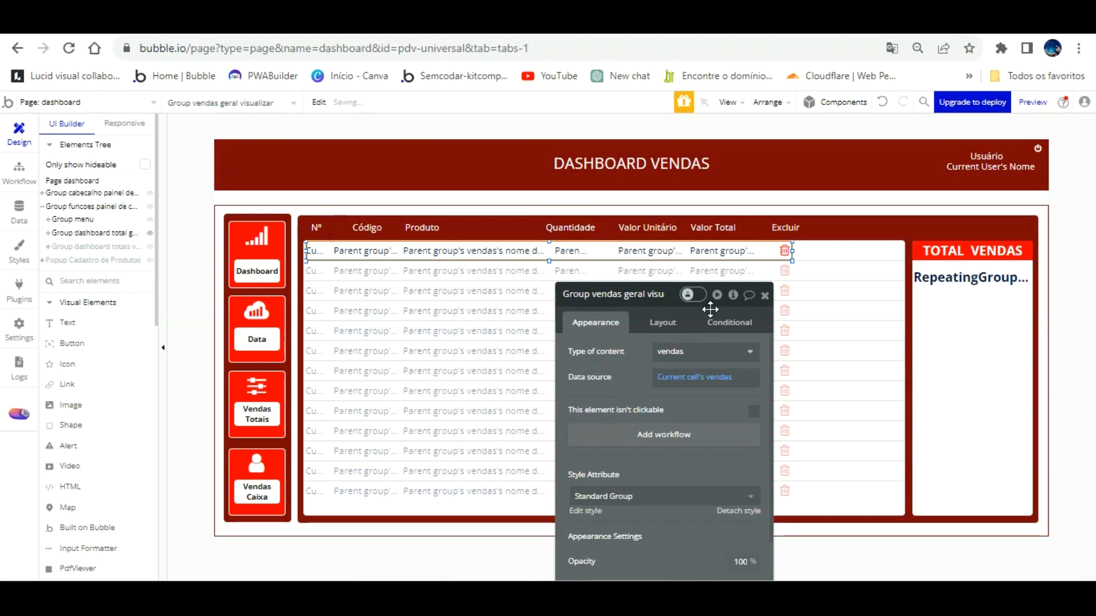
pyautogui.click(833, 227)
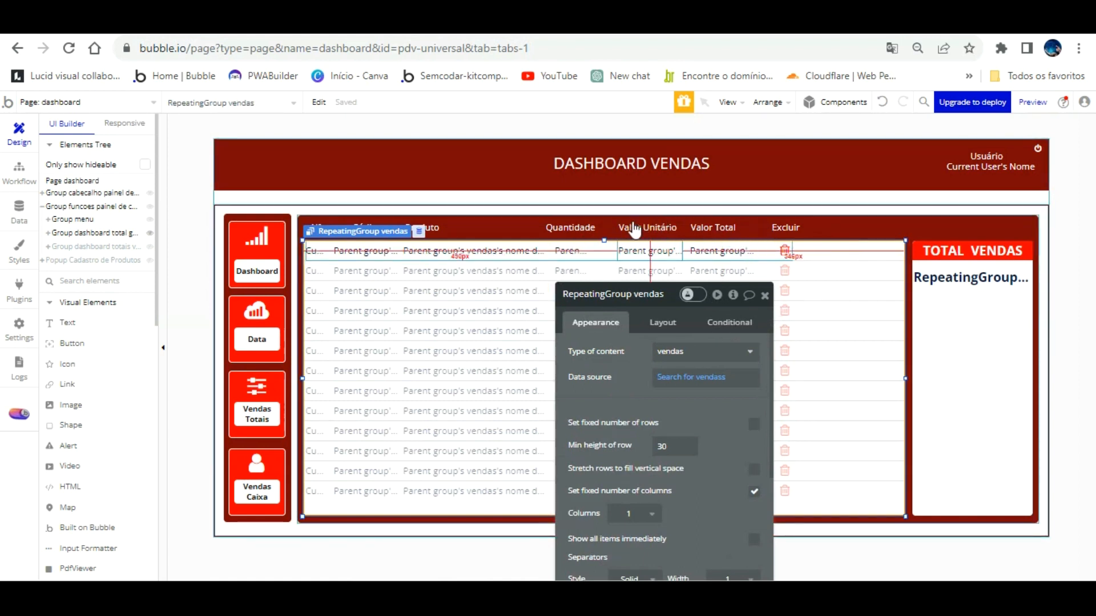
pyautogui.click(608, 221)
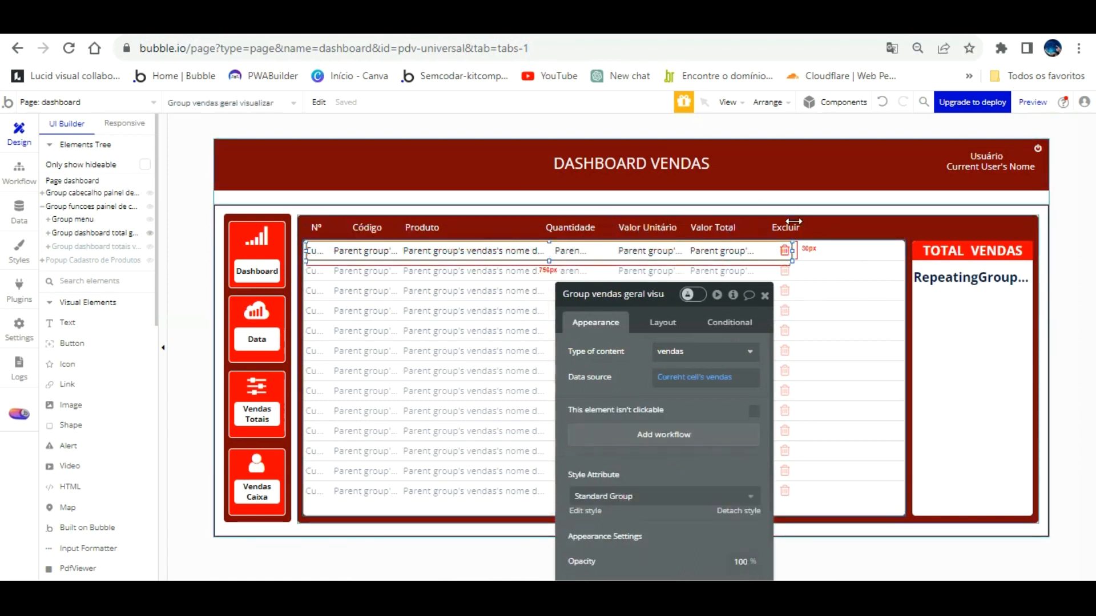
pyautogui.moveTo(791, 223); pyautogui.dragTo(898, 225)
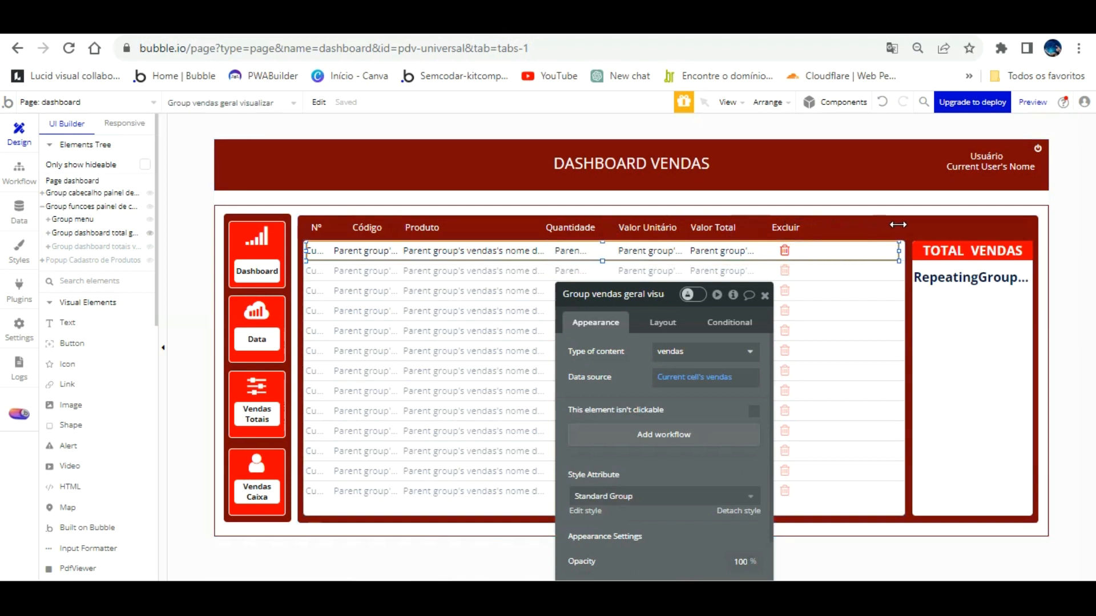
# Create a yes / no custom state 'venda cancelada' on Group vendas geral visualizar.
pyautogui.click(733, 294)
pyautogui.click(841, 335)
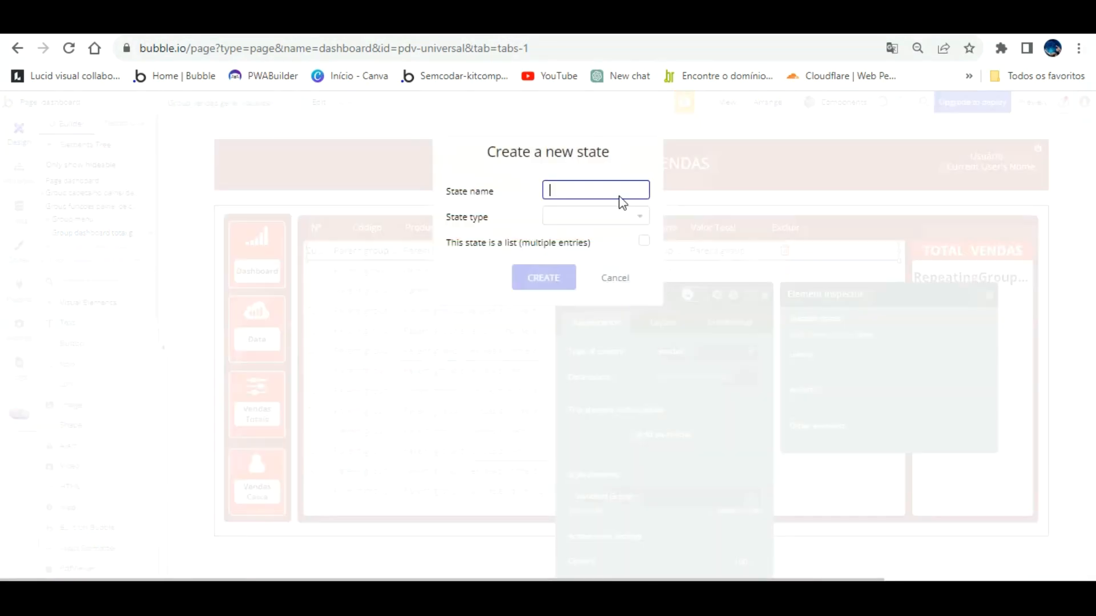
pyautogui.write('venda cancvelada')
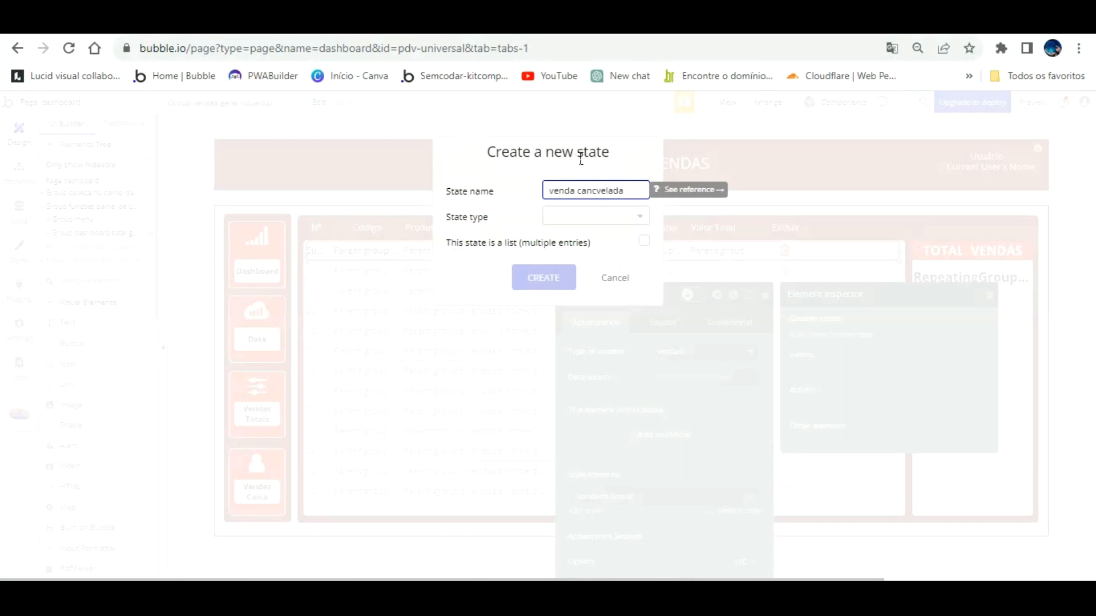
pyautogui.press('BackSpace')
pyautogui.press('BackSpace')
pyautogui.press('BackSpace')
pyautogui.press('BackSpace')
pyautogui.press('BackSpace')
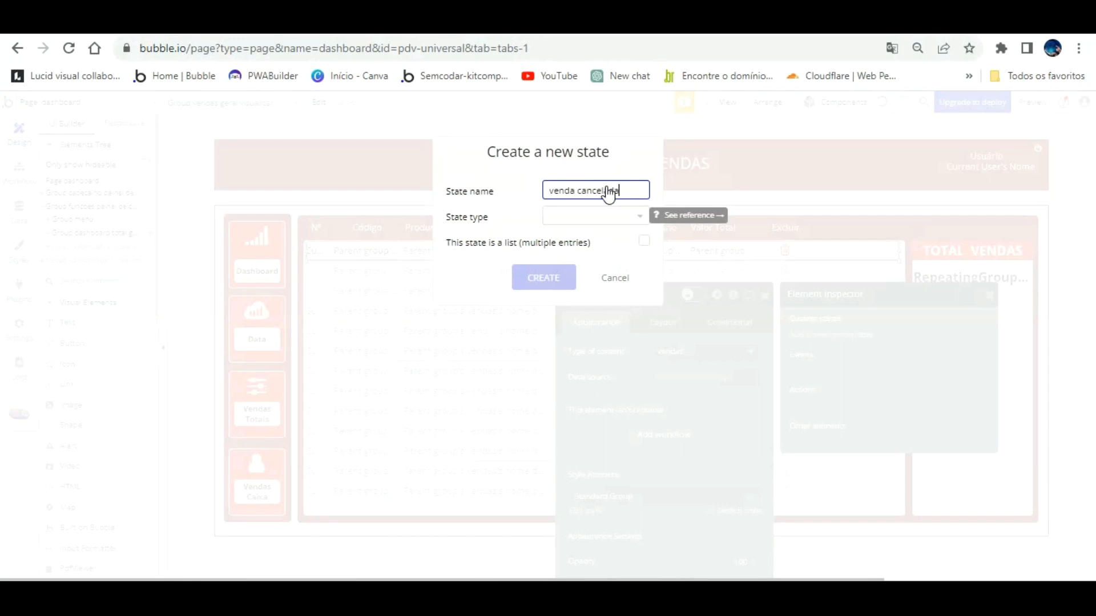
pyautogui.click(594, 216)
pyautogui.scroll(-3, 592, 374)
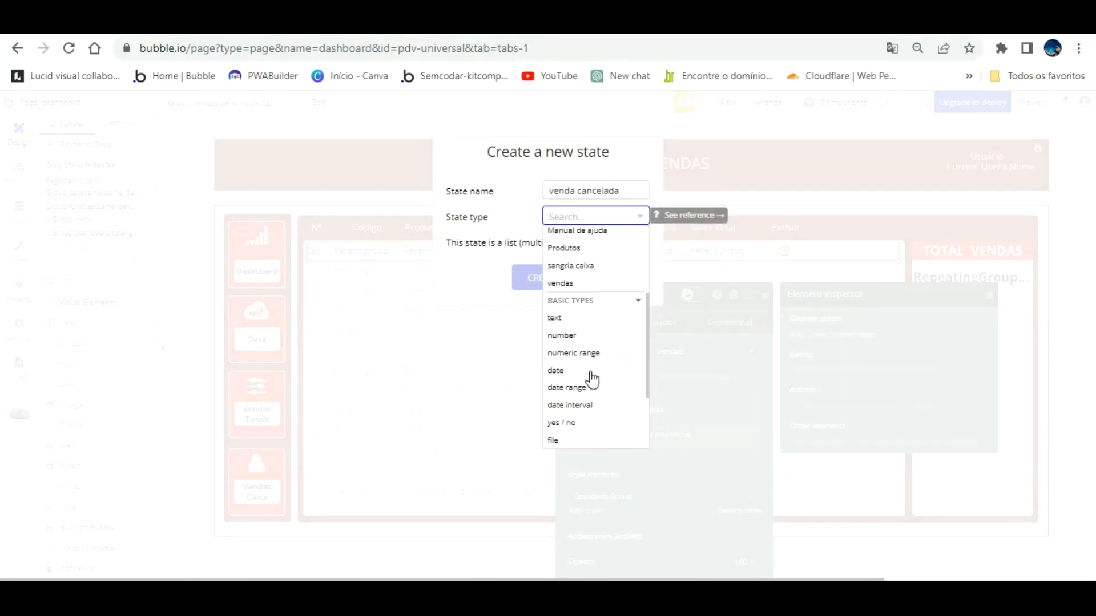
pyautogui.click(591, 404)
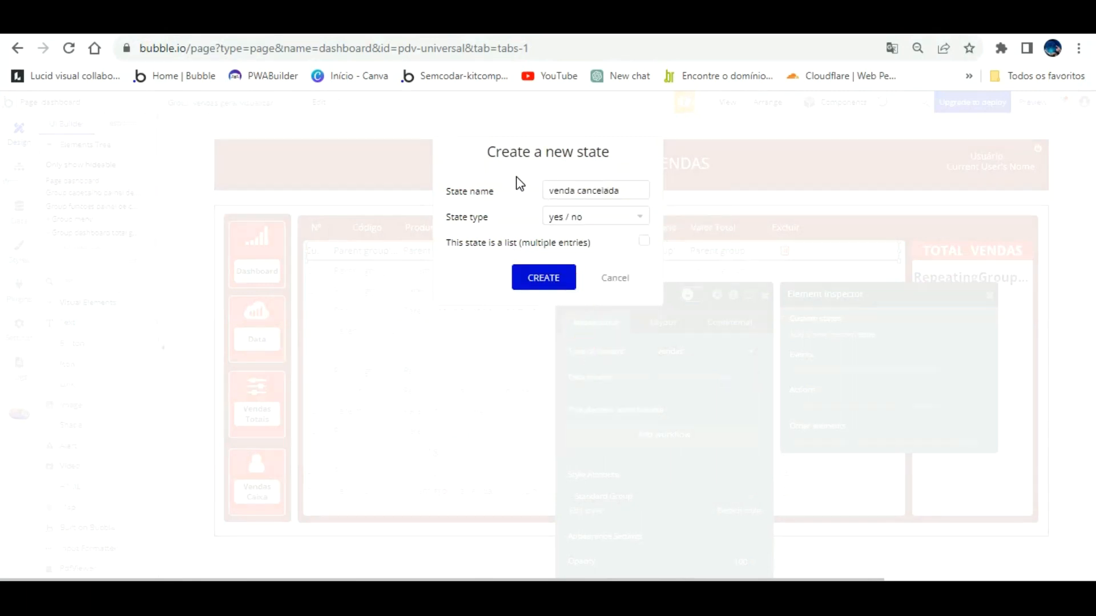
pyautogui.click(544, 277)
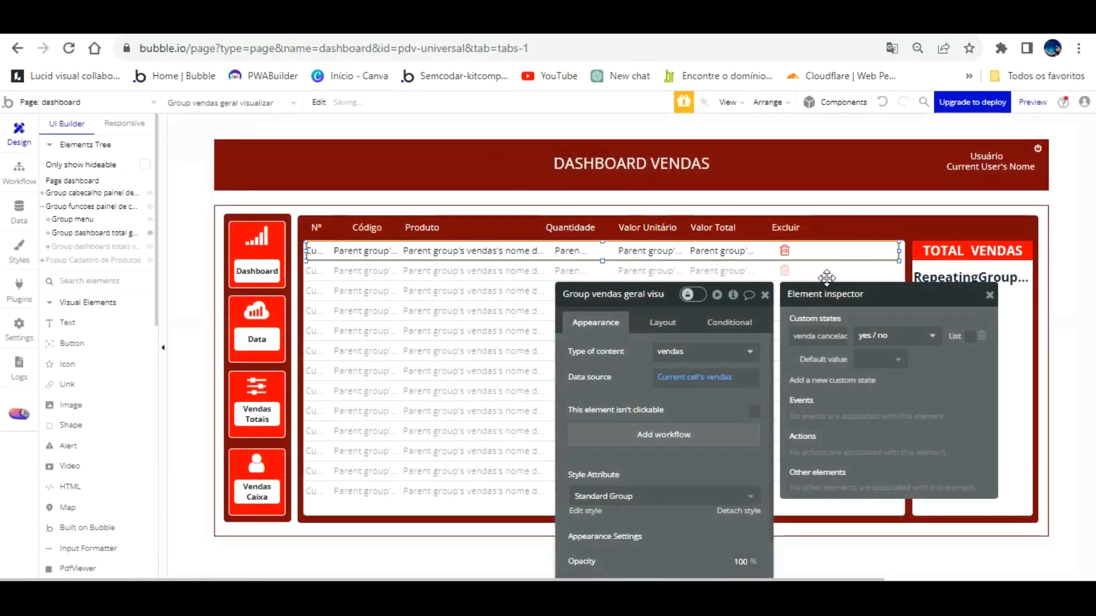
pyautogui.click(990, 295)
pyautogui.click(838, 266)
pyautogui.click(826, 281)
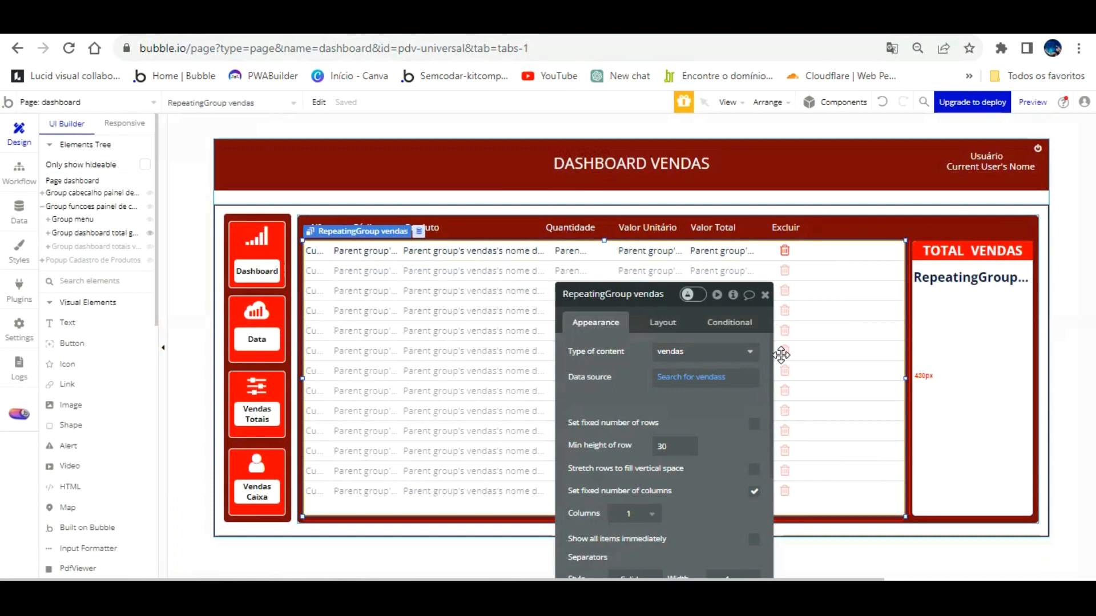
# Add the Venda cancelada column to the All vendas data view, then return to Design.
pyautogui.click(16, 209)
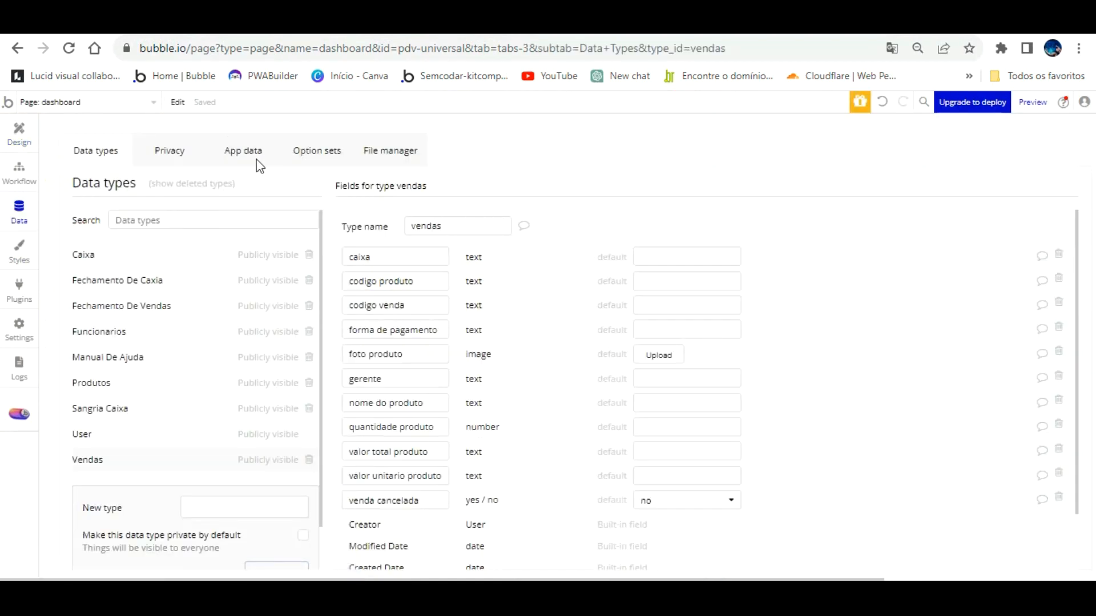
pyautogui.click(230, 154)
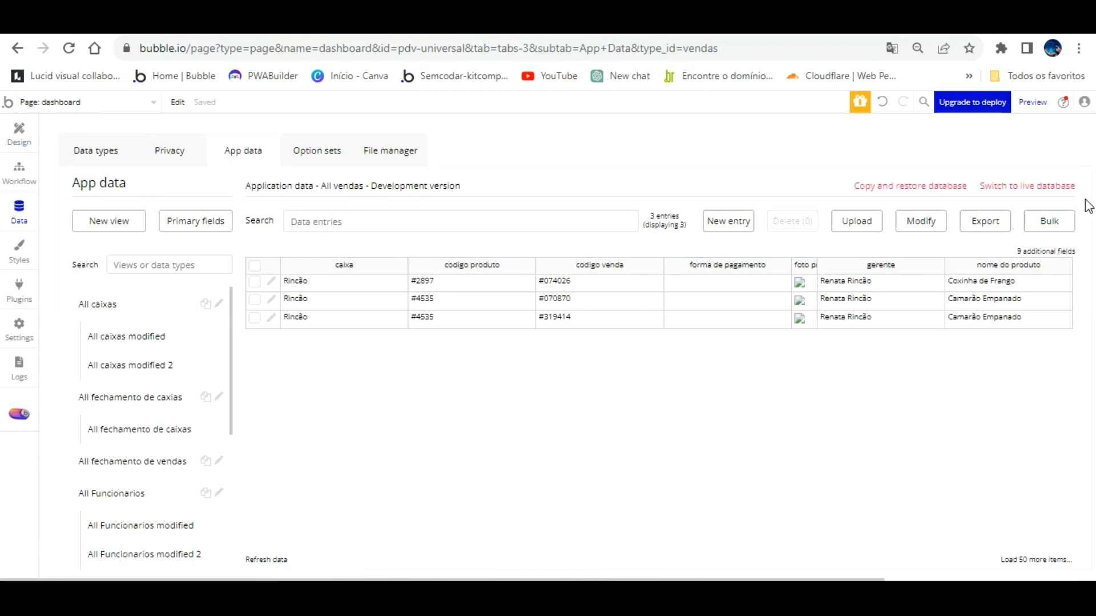
pyautogui.click(920, 221)
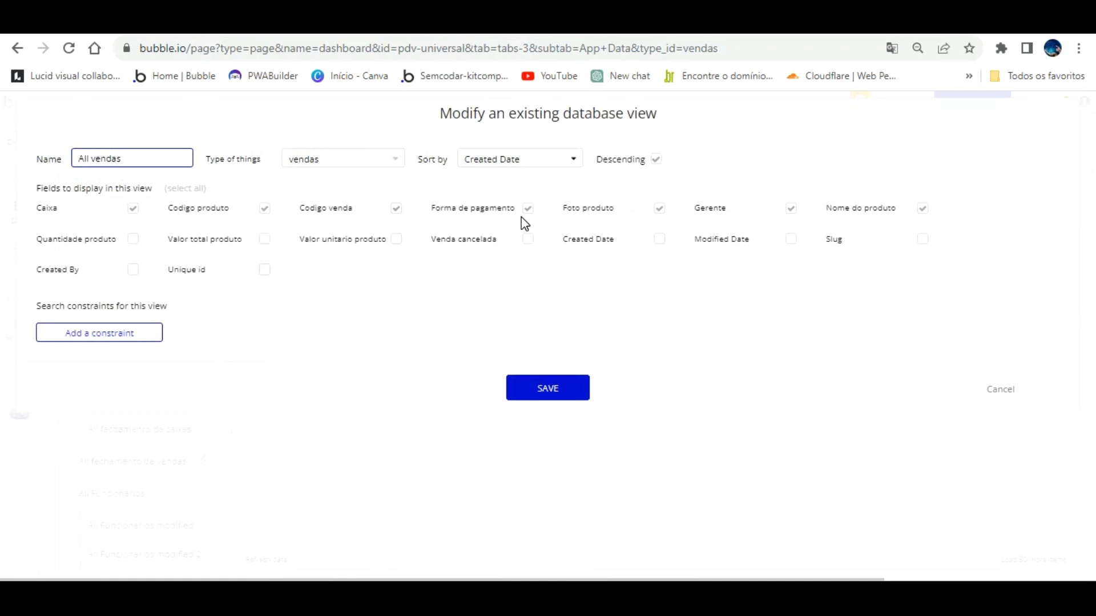
pyautogui.click(528, 240)
pyautogui.click(537, 388)
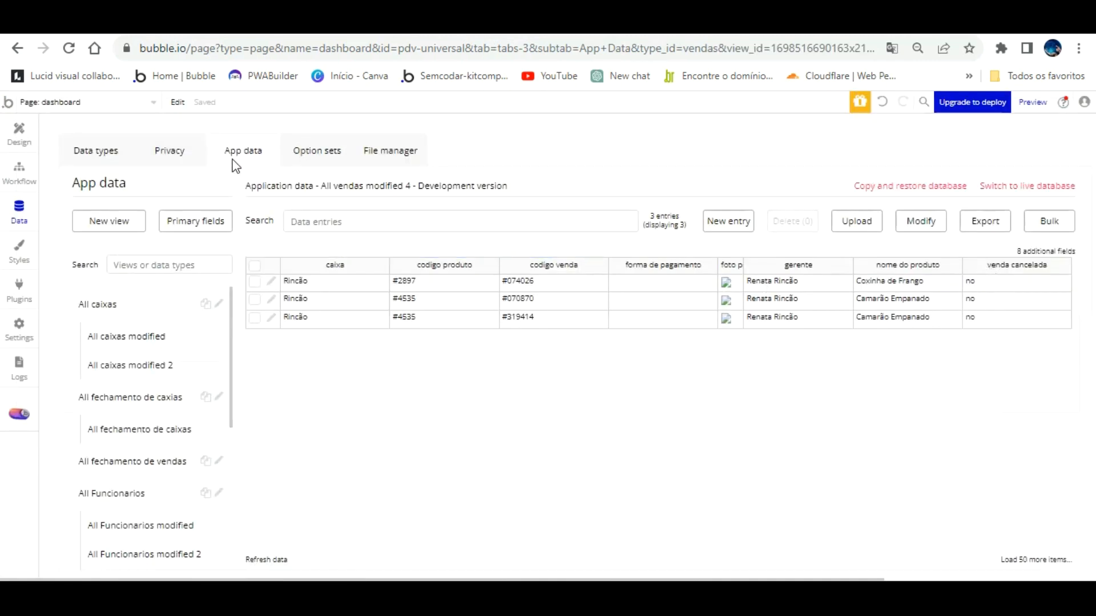
pyautogui.click(19, 134)
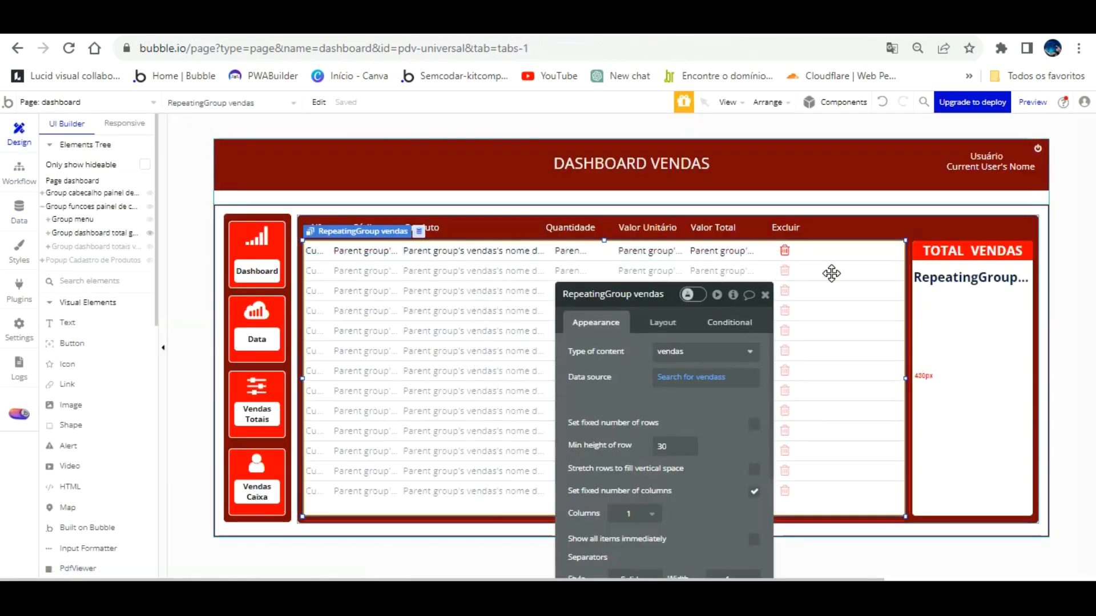
# Constrain the vendas list search to venda cancelada = "no" and switch to the preview.
pyautogui.click(699, 377)
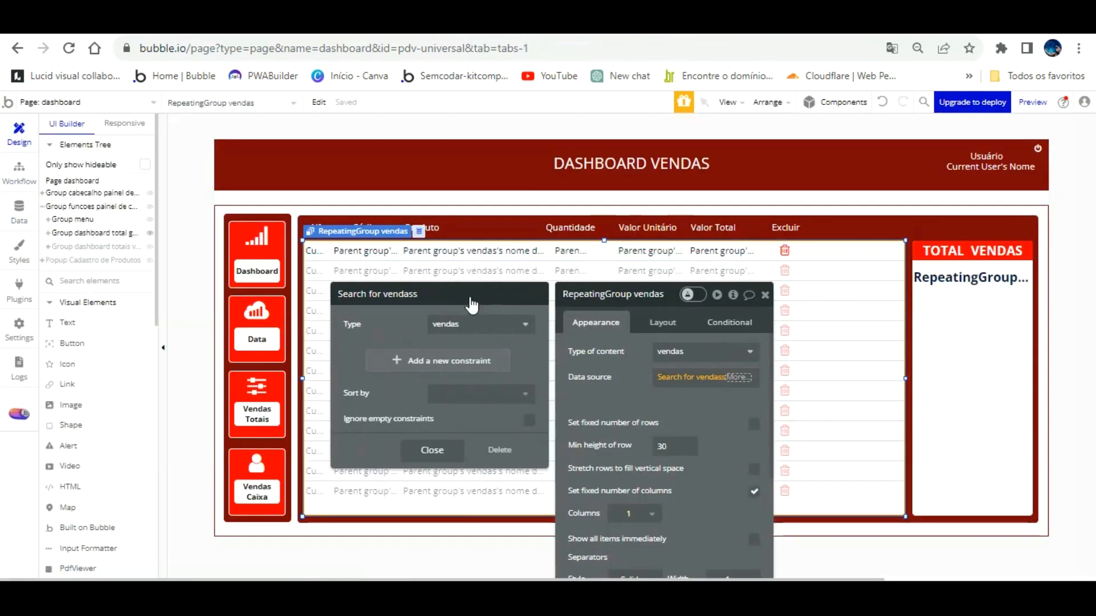
pyautogui.click(443, 361)
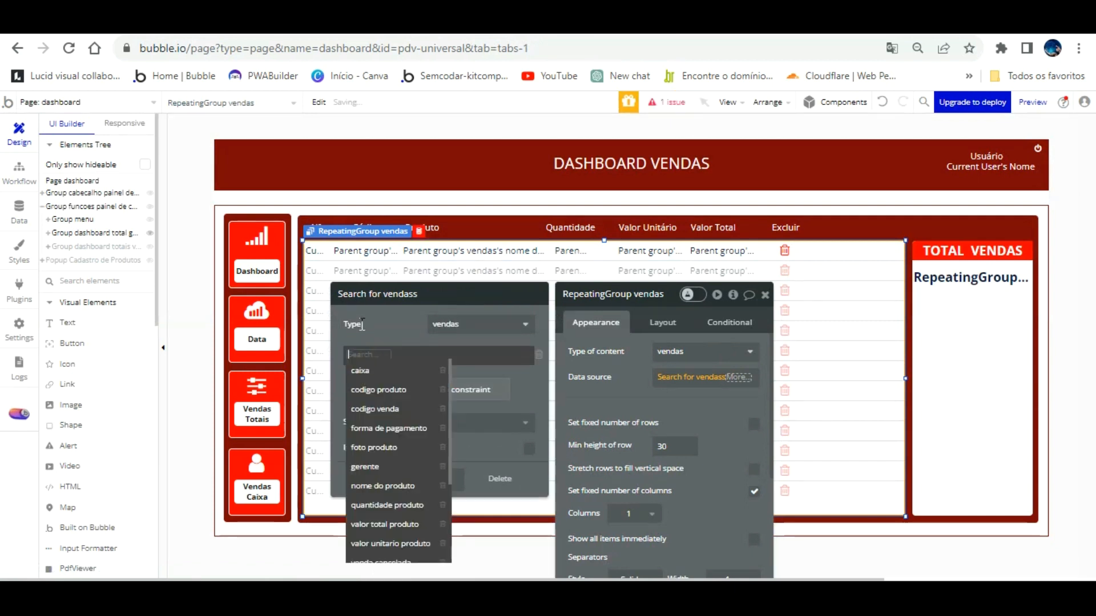
pyautogui.scroll(-1, 413, 505)
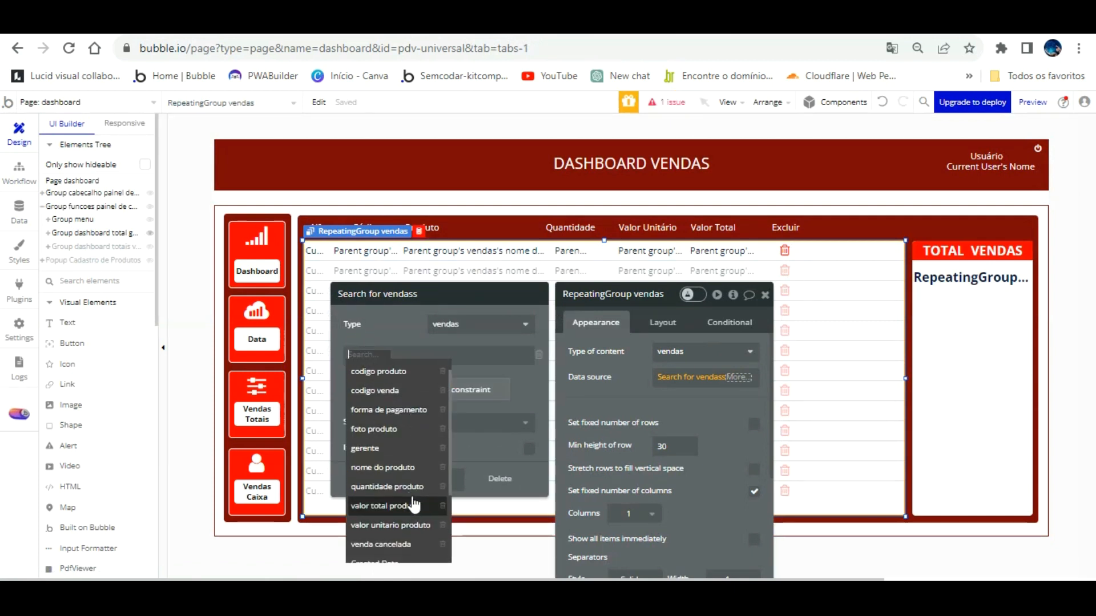
pyautogui.scroll(-2, 414, 503)
pyautogui.click(416, 460)
pyautogui.click(415, 356)
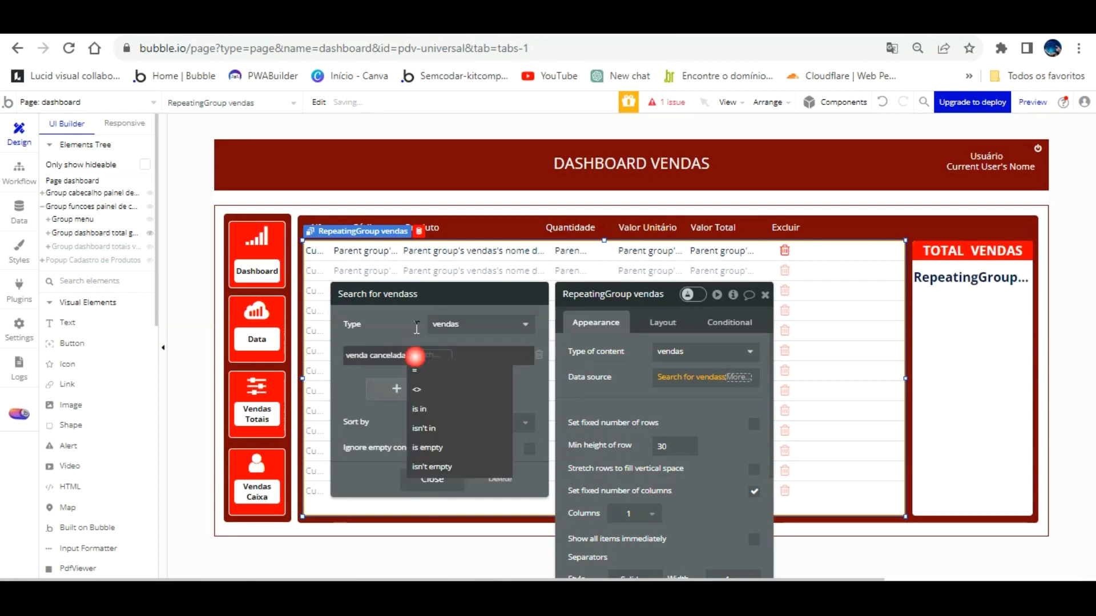
pyautogui.click(416, 370)
pyautogui.click(426, 355)
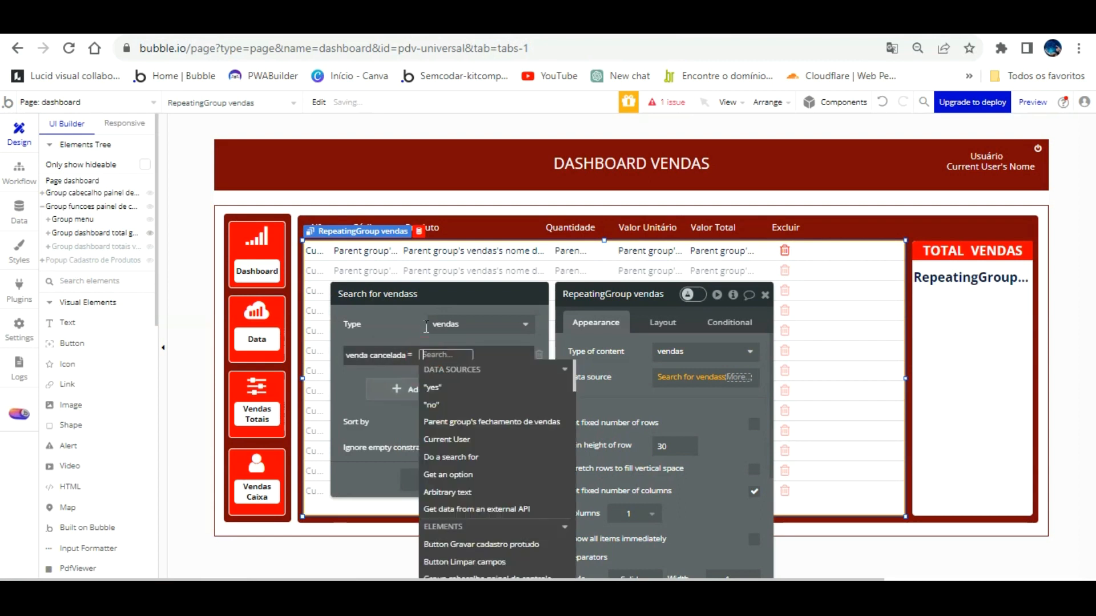
pyautogui.click(435, 406)
pyautogui.click(412, 333)
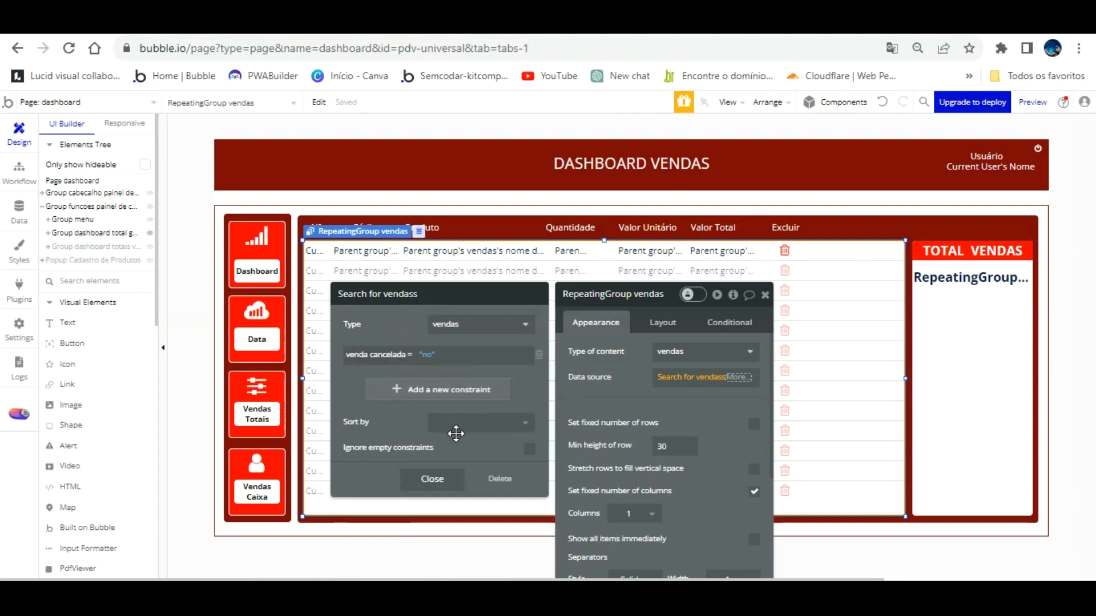
pyautogui.click(438, 477)
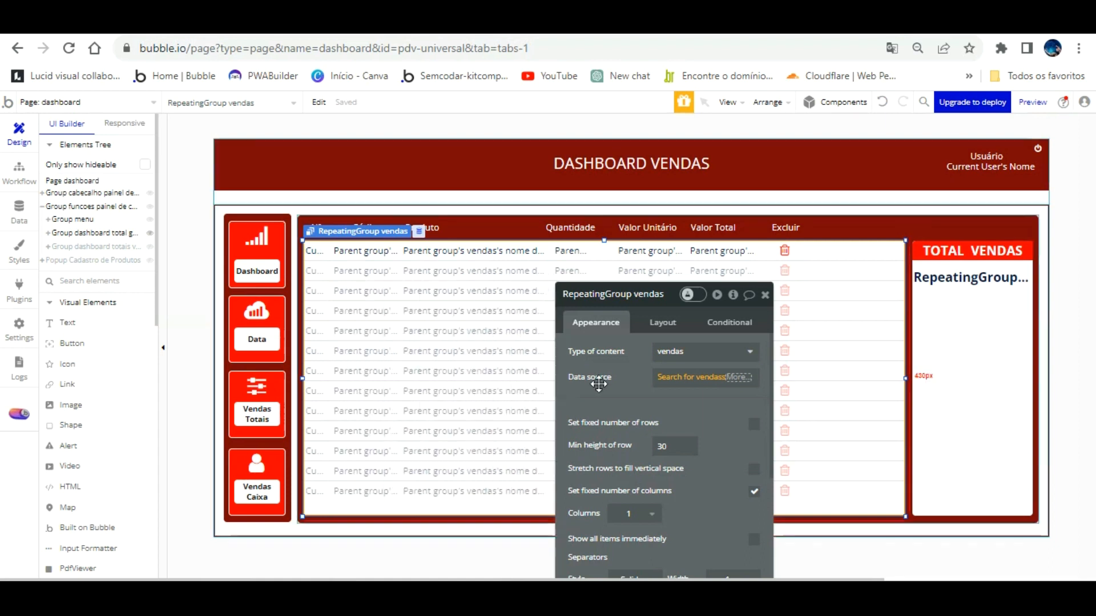
pyautogui.click(616, 374)
pyautogui.hotkey('ctrl', 'Tab')
pyautogui.click(314, 103)
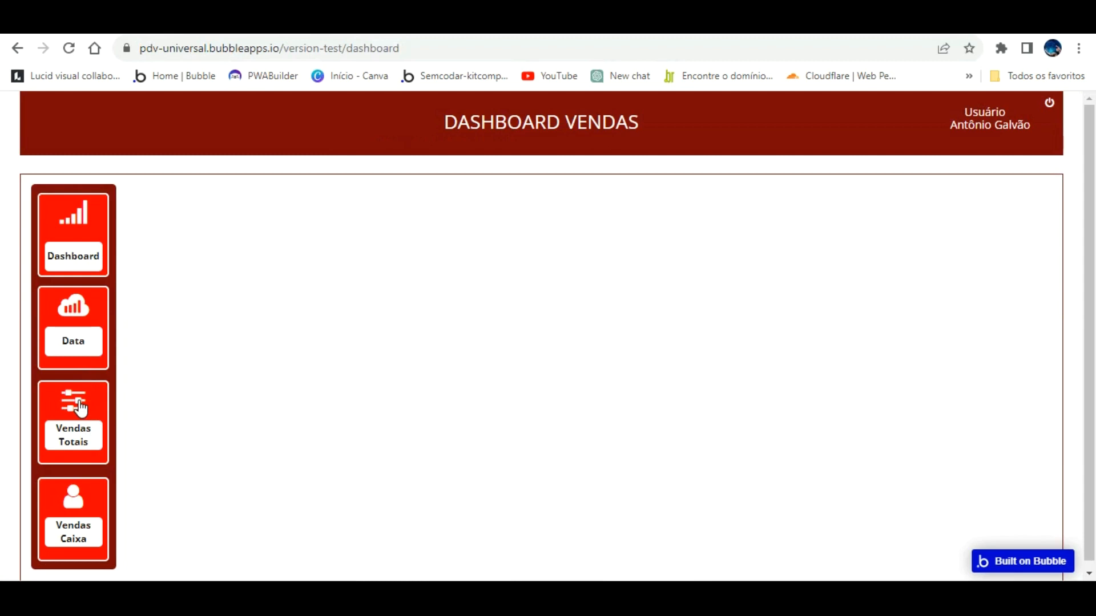
# Open the Vendas Totais view in the preview to see the filtered sales table.
pyautogui.click(81, 409)
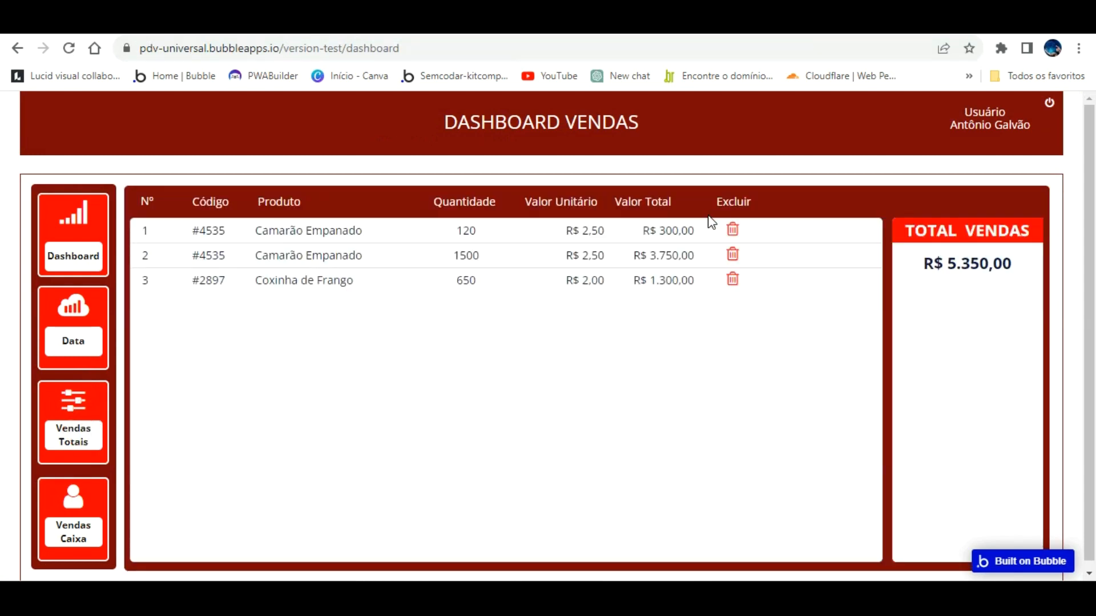
# Copy the TOTAL VENDAS heading below the sales total and start editing its text.
pyautogui.hotkey('ctrl', 'Tab')
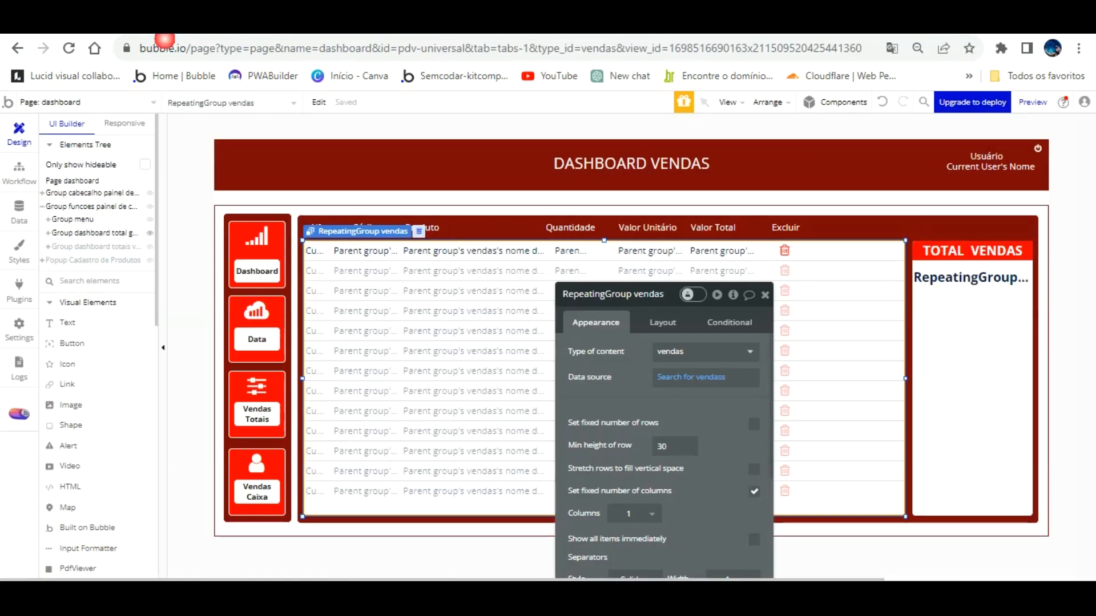
pyautogui.click(975, 277)
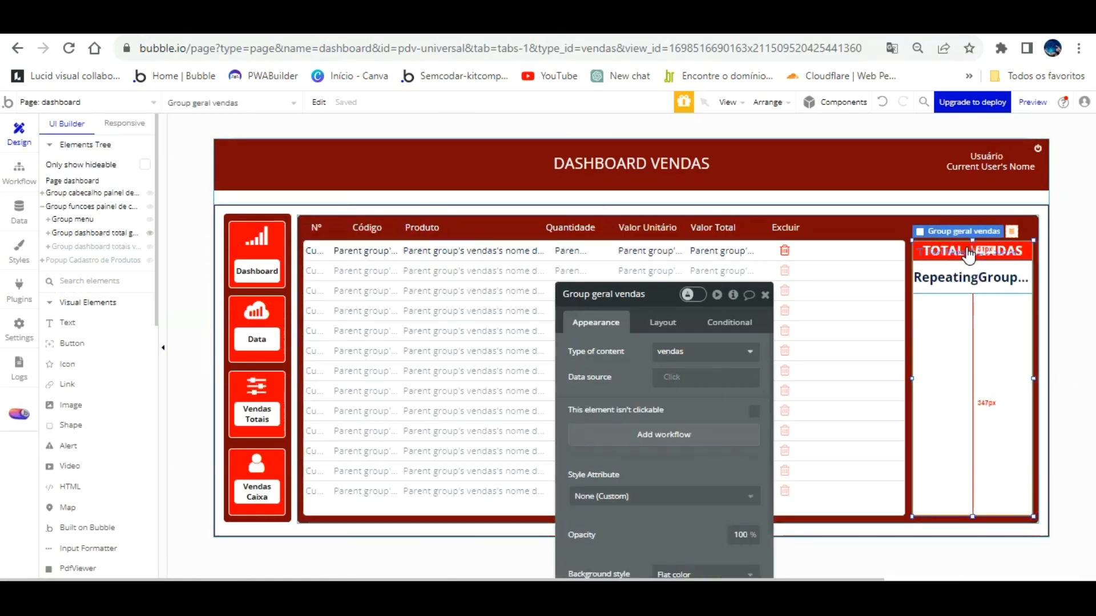
pyautogui.click(966, 272)
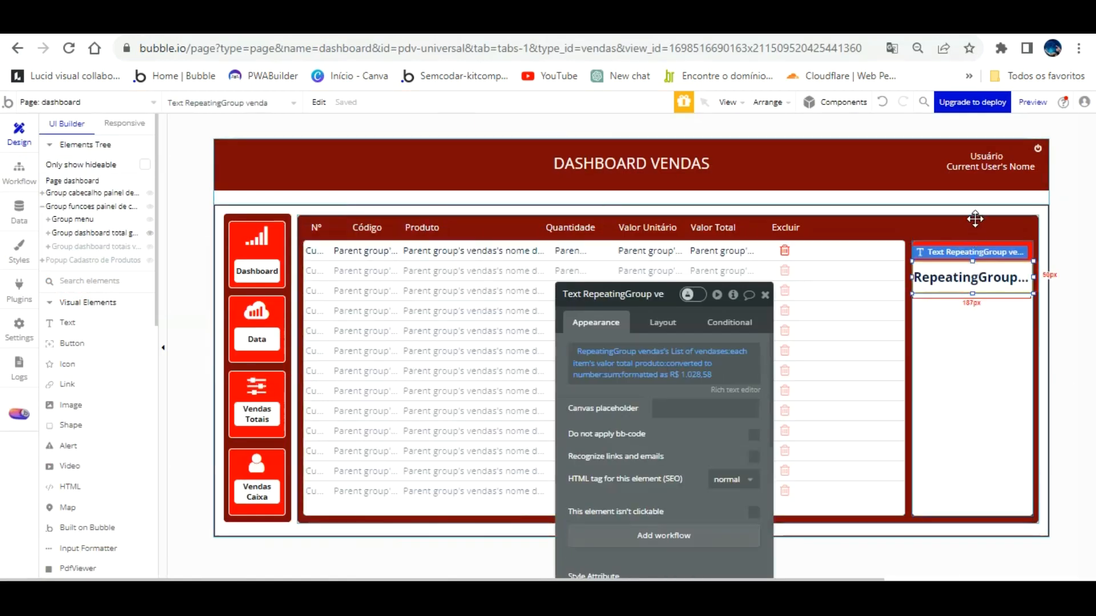
pyautogui.click(967, 223)
pyautogui.click(972, 246)
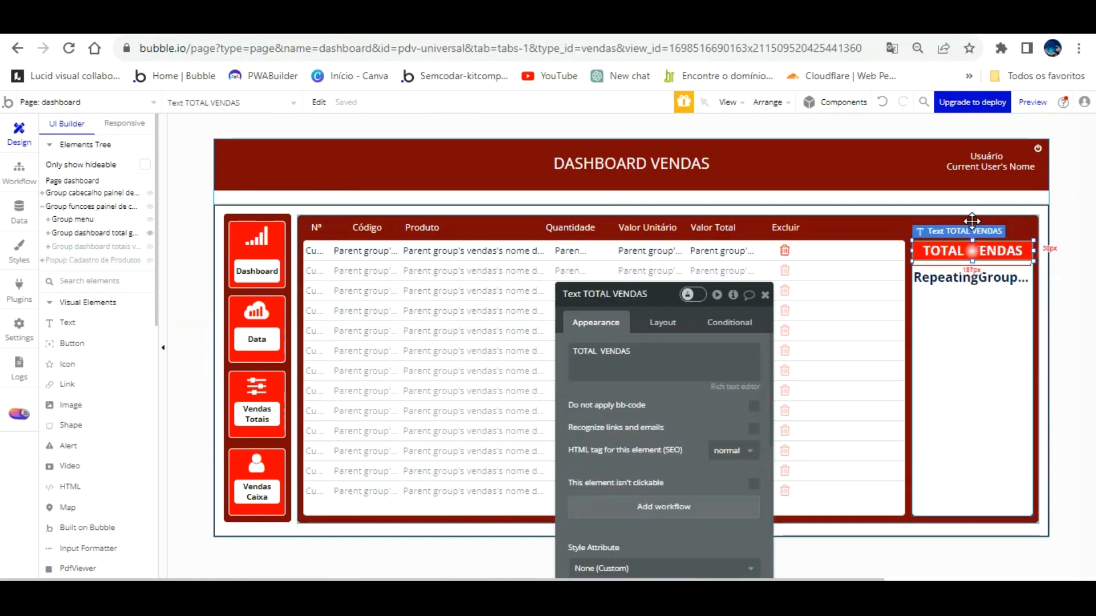
pyautogui.moveTo(972, 221); pyautogui.dragTo(967, 278)
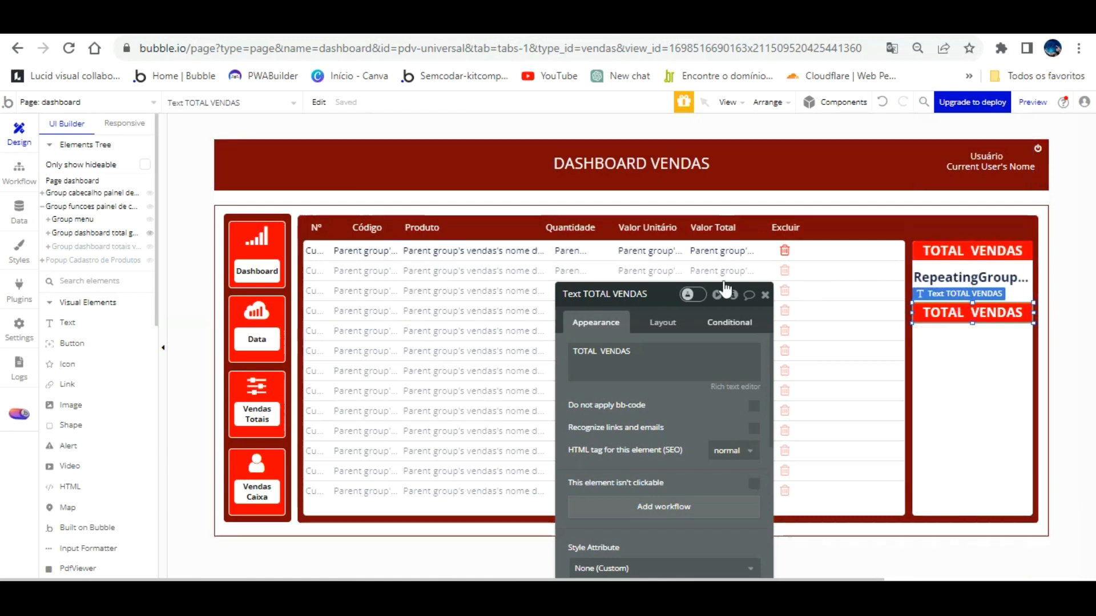
pyautogui.moveTo(648, 348); pyautogui.dragTo(648, 318)
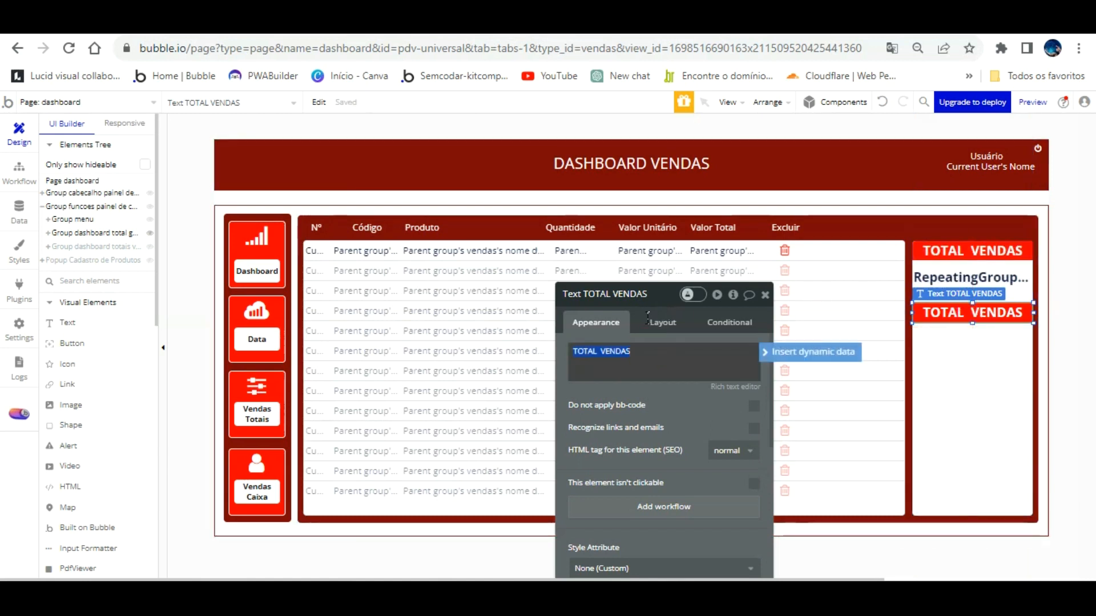
pyautogui.press('End')
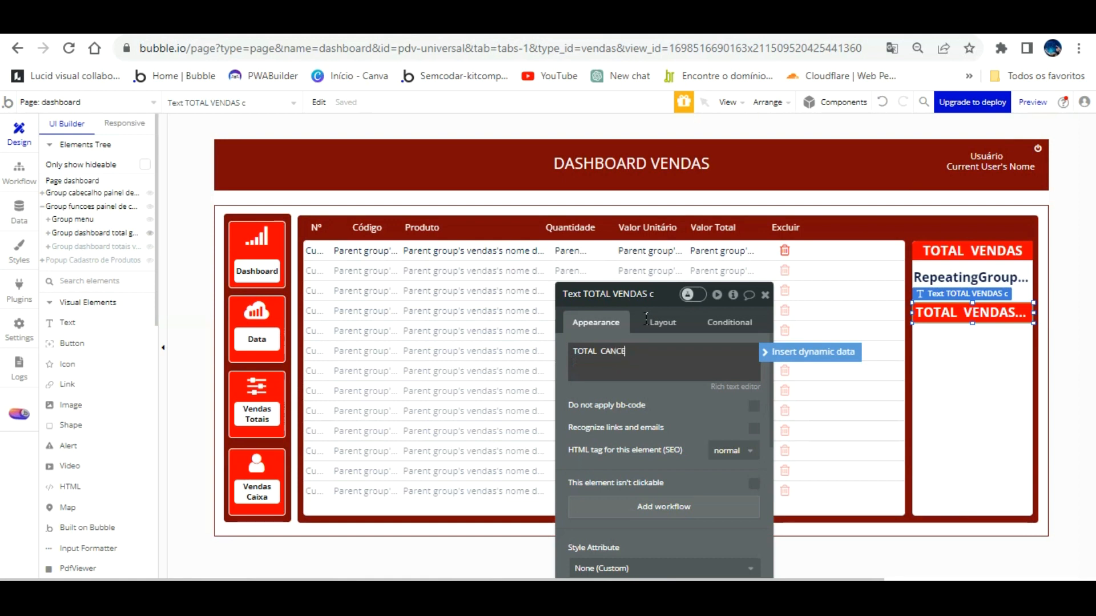
# Relabel the copied heading 'TOTAL VENDAS CANCELADAS' and set its font size to 14.
pyautogui.click(678, 313)
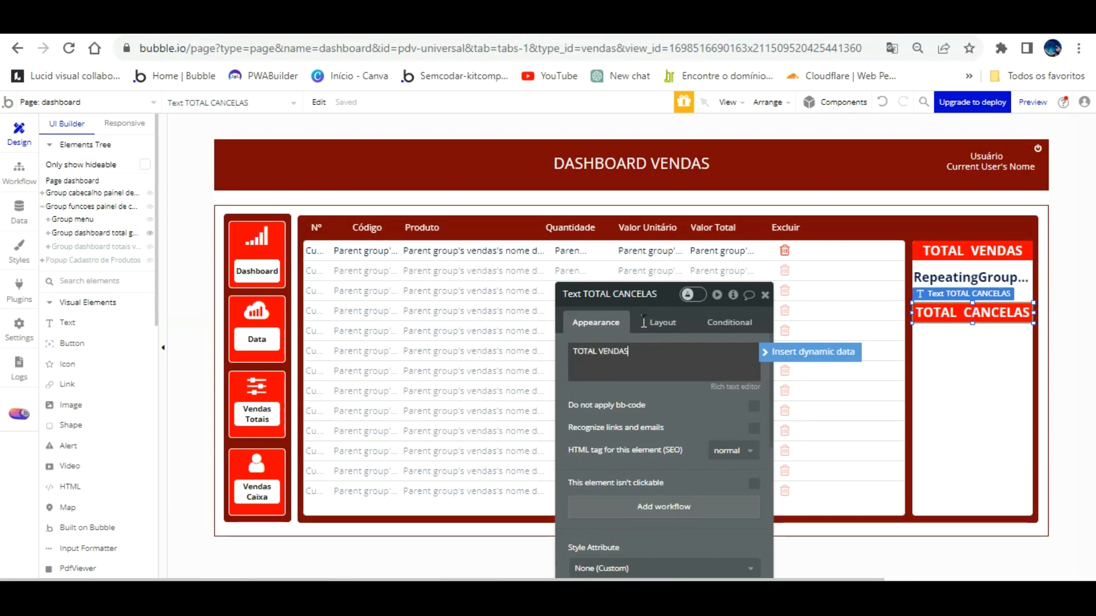
pyautogui.write('LADAS')
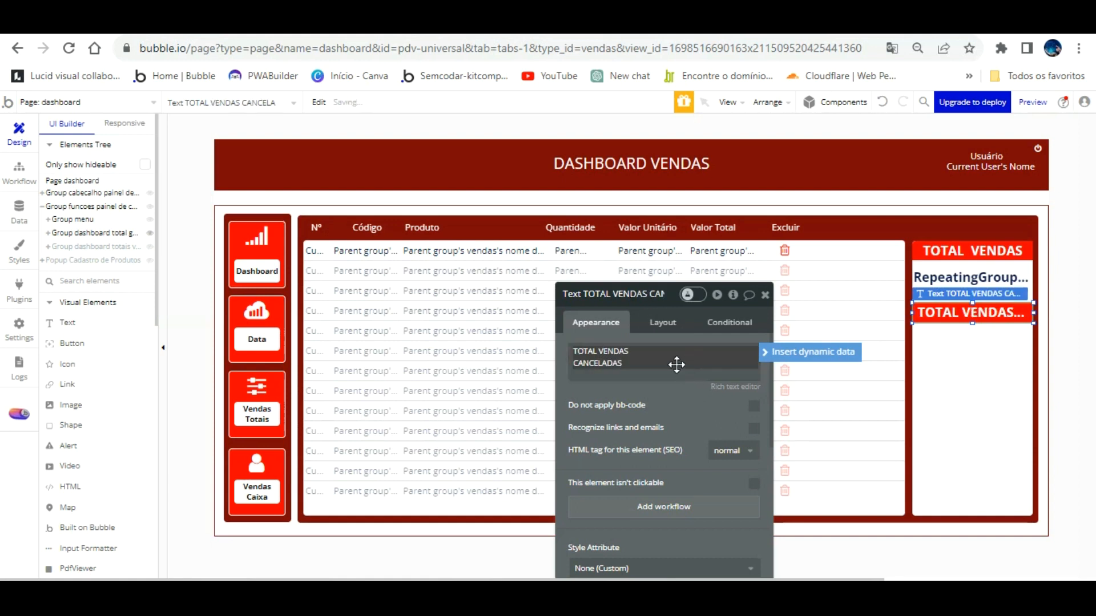
pyautogui.moveTo(668, 364); pyautogui.dragTo(660, 216)
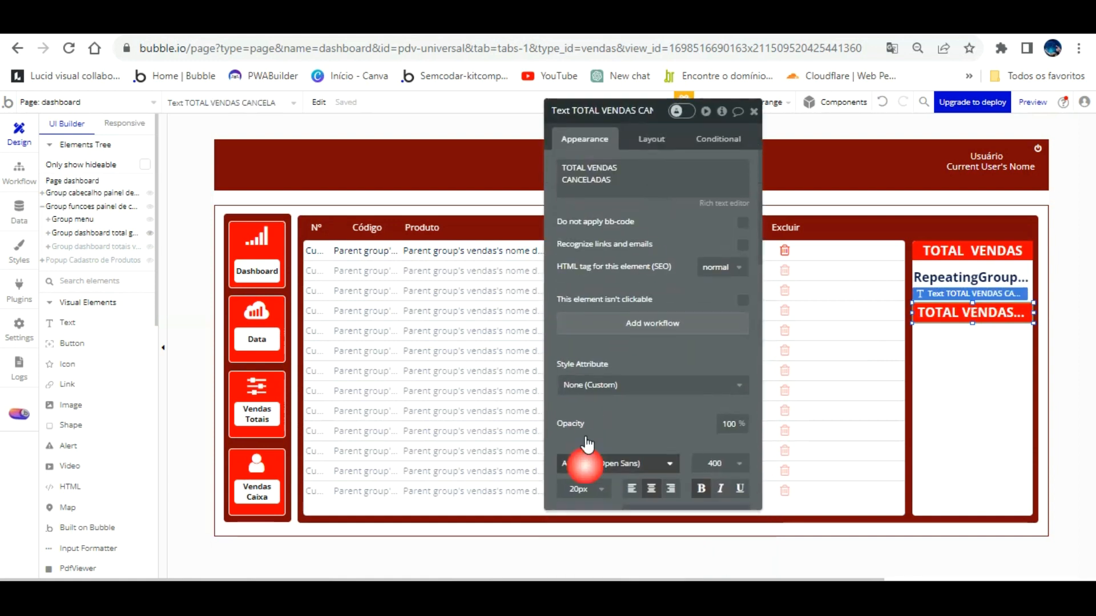
pyautogui.click(582, 490)
pyautogui.scroll(2, 581, 522)
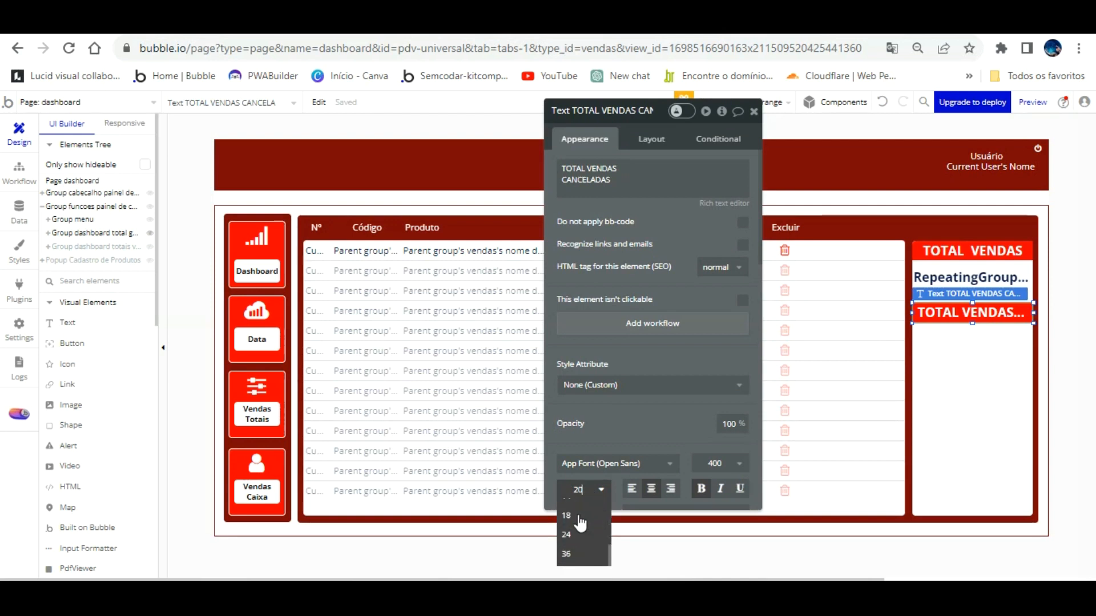
pyautogui.scroll(-3, 582, 517)
pyautogui.click(581, 516)
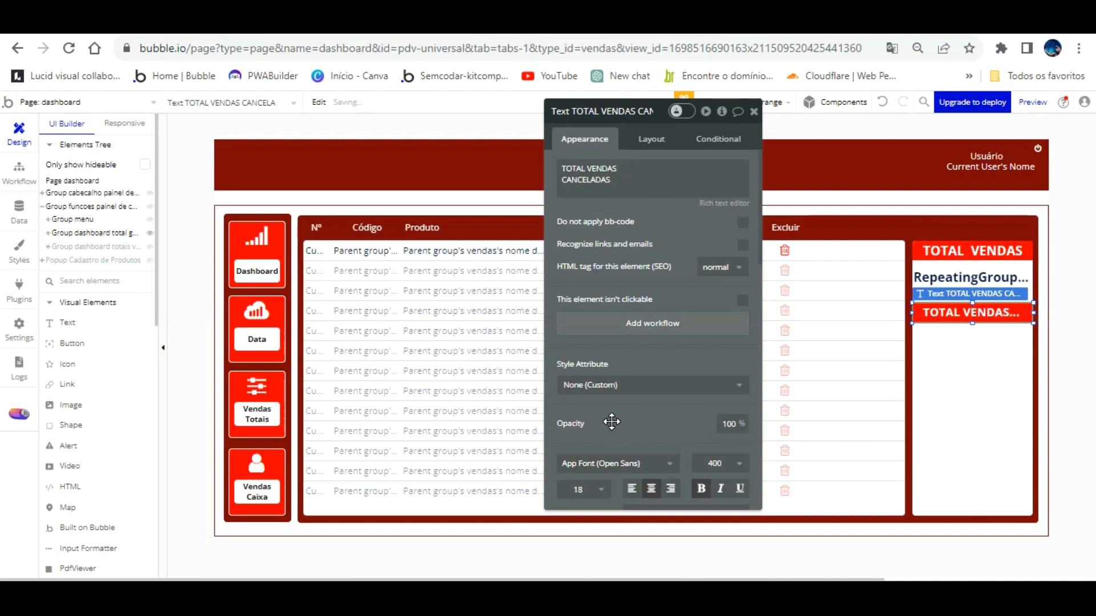
pyautogui.click(593, 489)
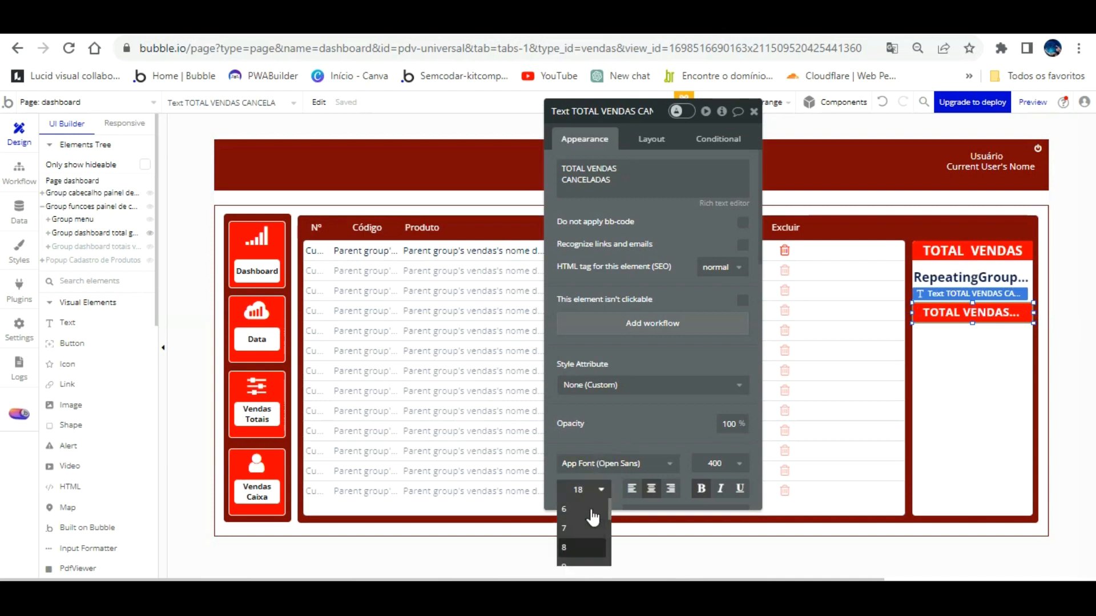
pyautogui.scroll(-2, 661, 289)
pyautogui.click(608, 392)
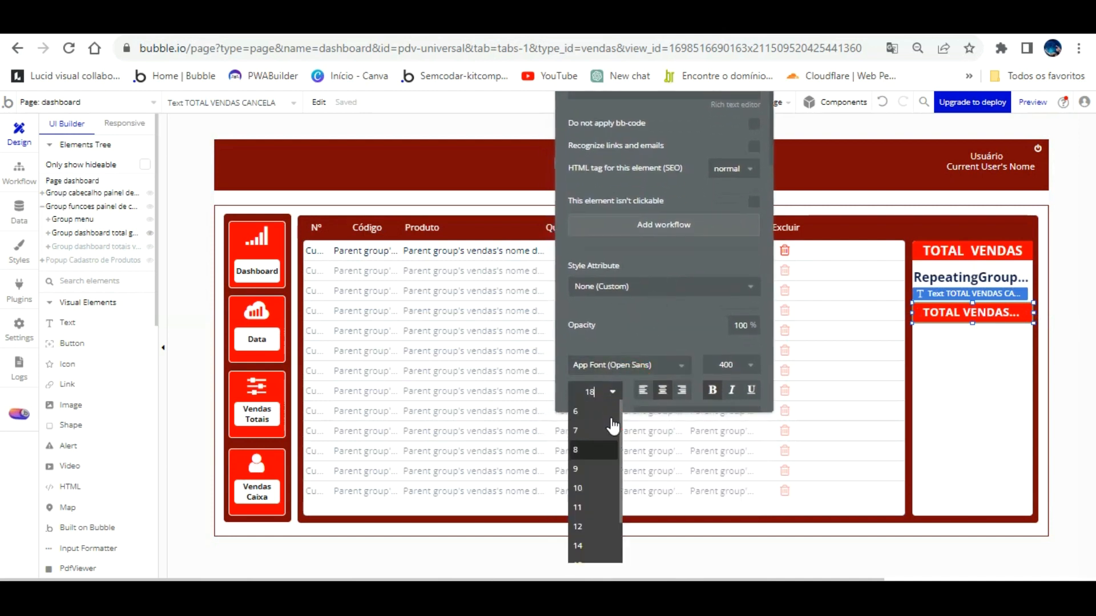
pyautogui.click(585, 545)
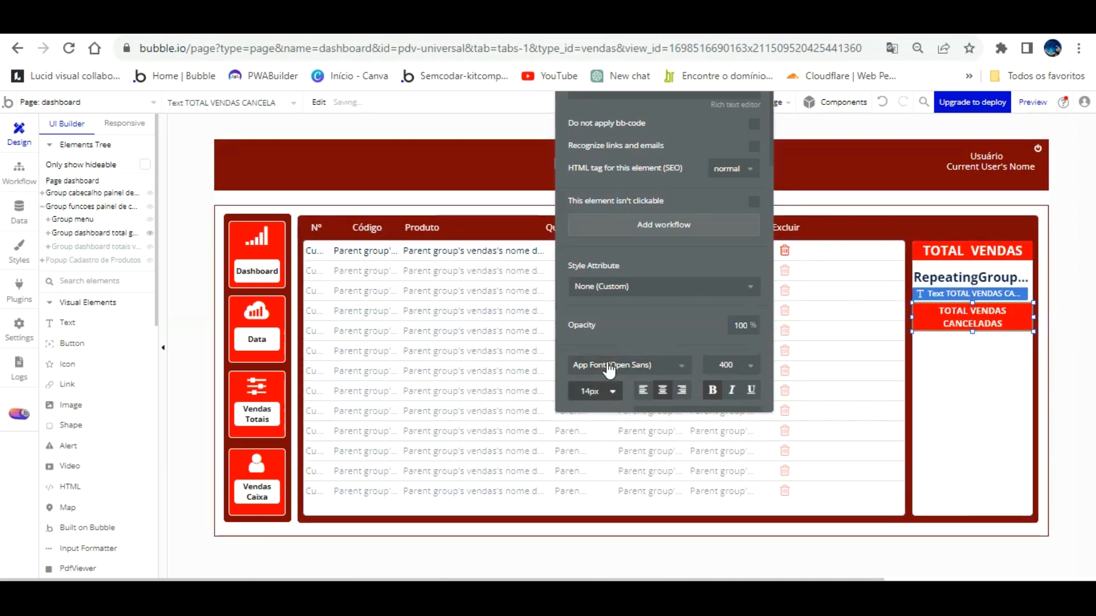
pyautogui.click(604, 392)
pyautogui.click(588, 499)
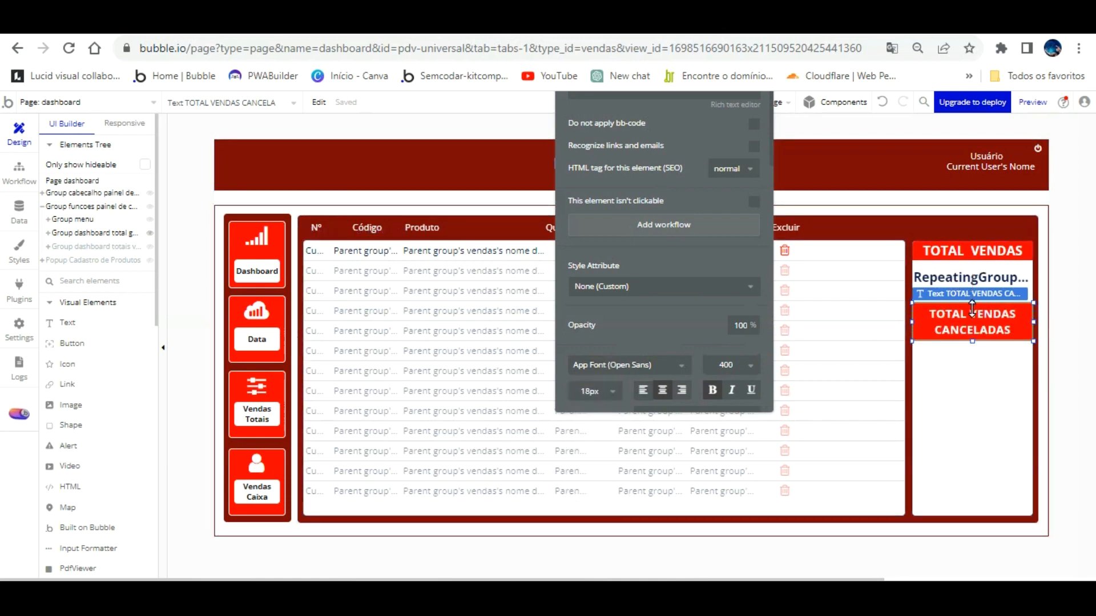
# Shrink the original TOTAL VENDAS heading from 20 to 14 px.
pyautogui.moveTo(972, 311); pyautogui.dragTo(972, 315)
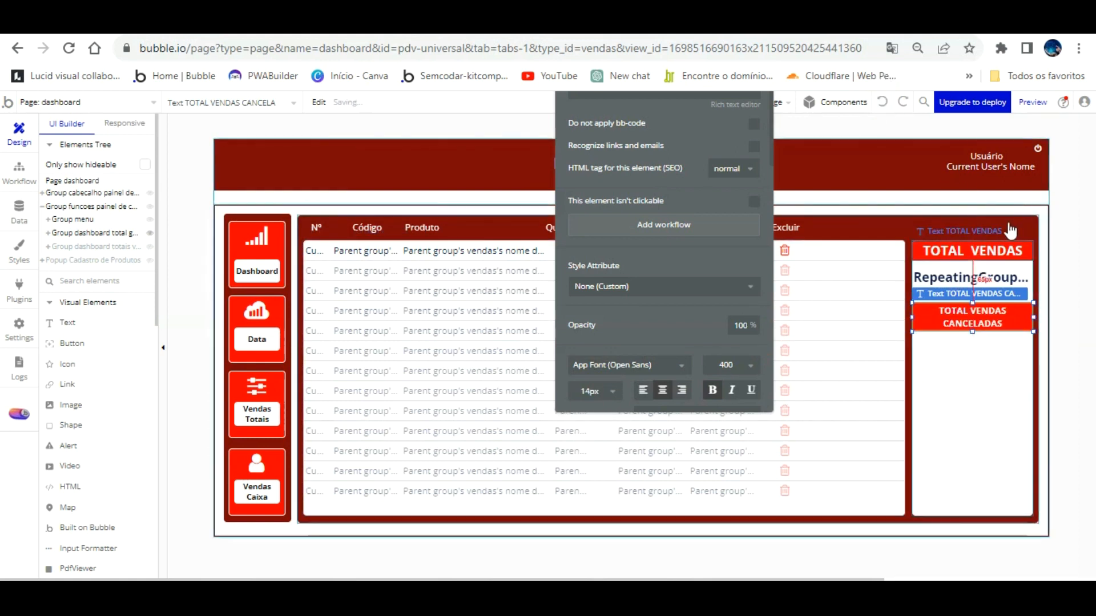
pyautogui.click(1007, 250)
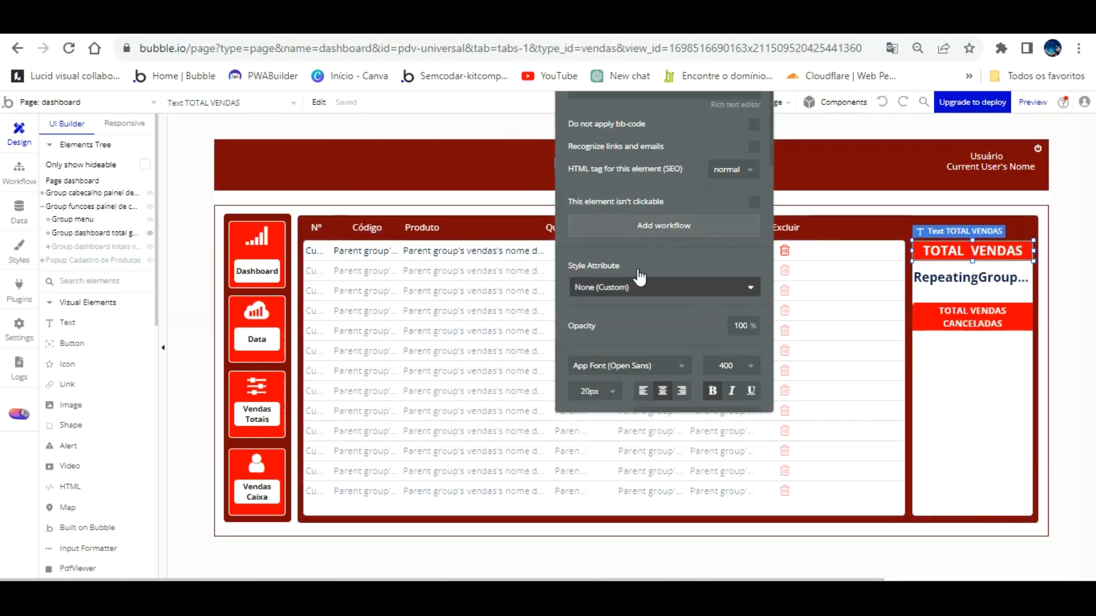
pyautogui.click(597, 391)
pyautogui.click(594, 533)
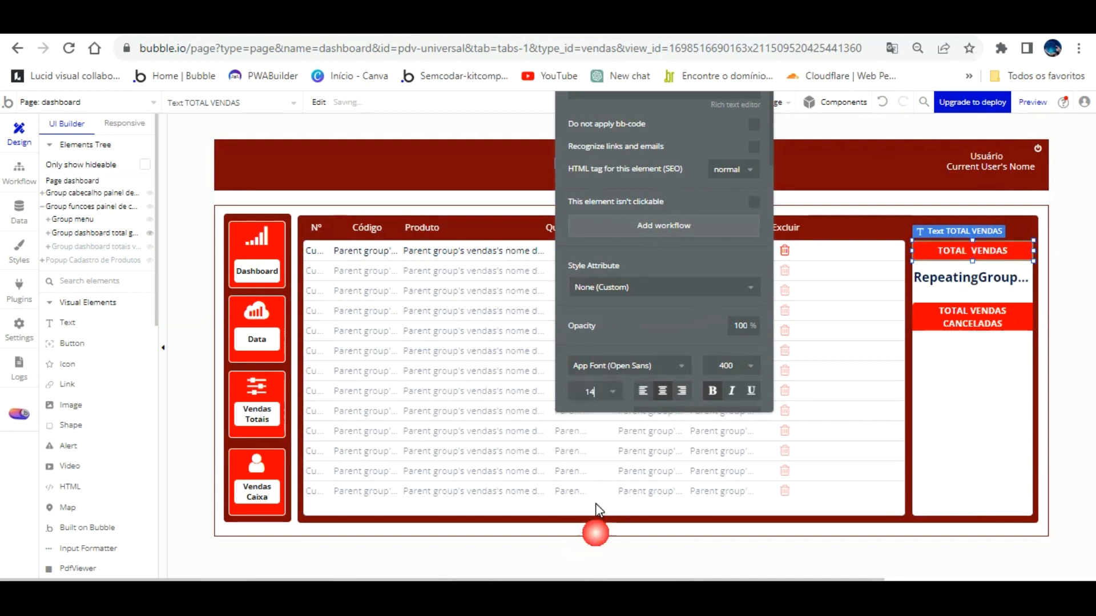
pyautogui.moveTo(696, 280); pyautogui.dragTo(697, 505)
# Rename the first totals heading to 'TOTAL VENDAS CONCLUÍDAS'.
pyautogui.click(624, 291)
pyautogui.tripleClick(650, 300)
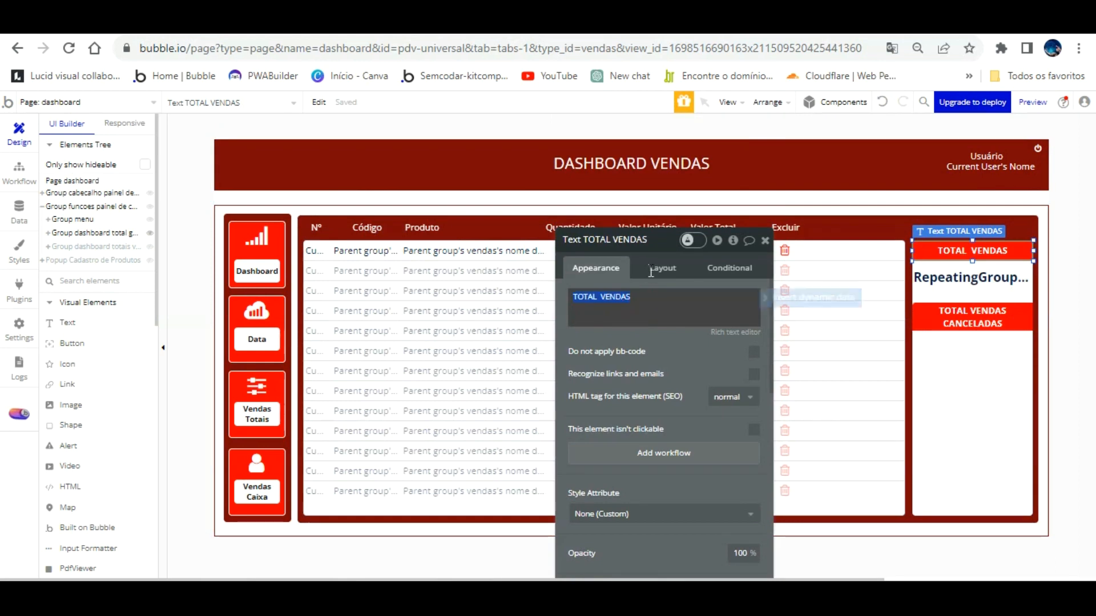
pyautogui.click(637, 295)
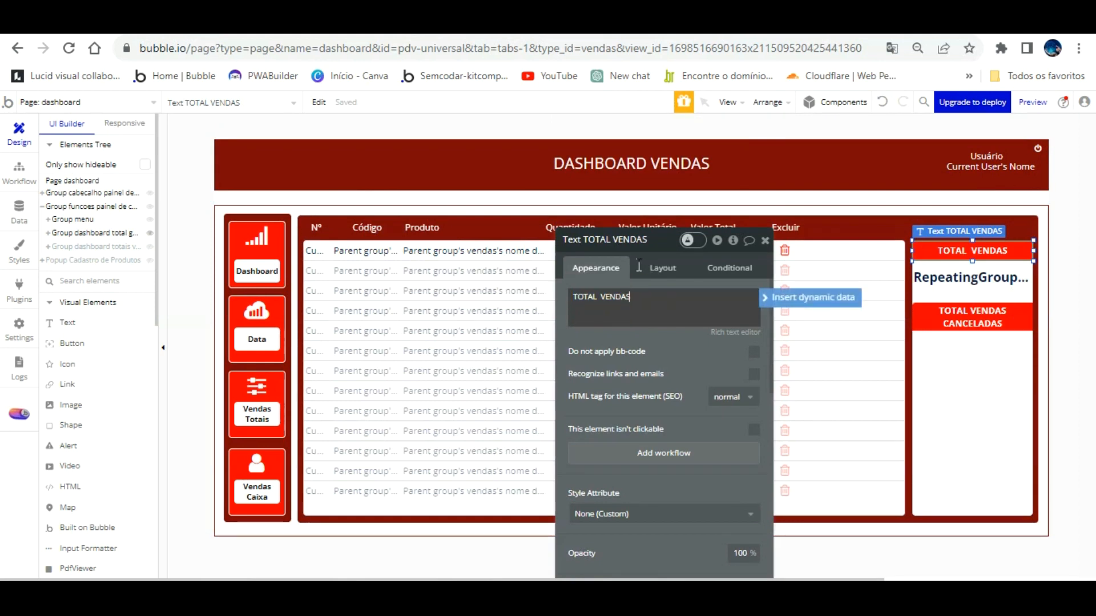
pyautogui.write('CONCLUÍDAS')
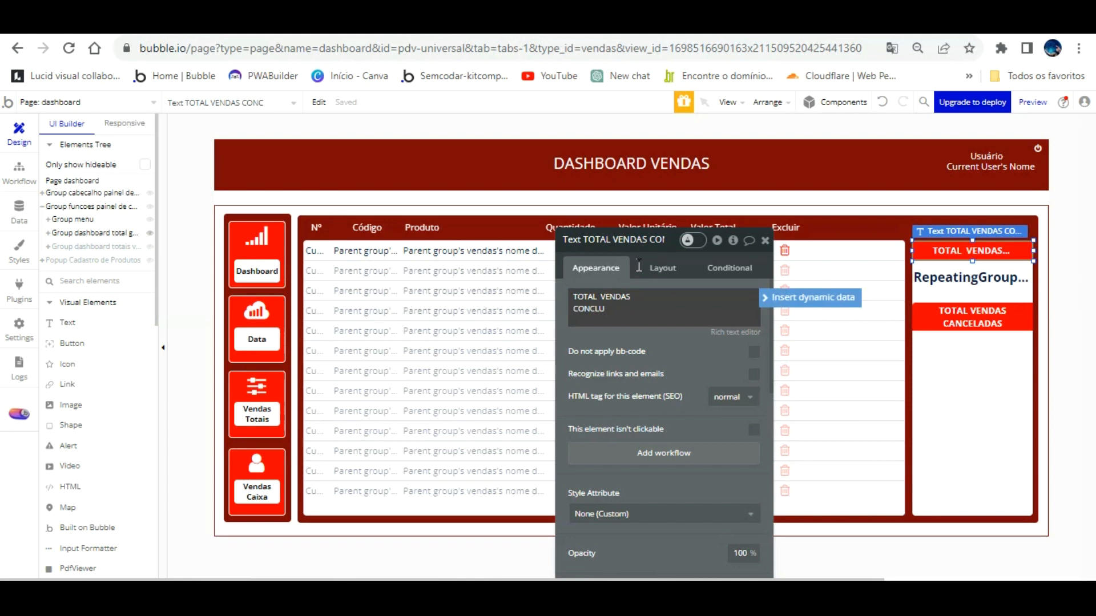
pyautogui.click(708, 354)
# Nudge the CANCELADAS heading and sales total, and set the CONCLUÍDAS heading height to 44.
pyautogui.click(946, 325)
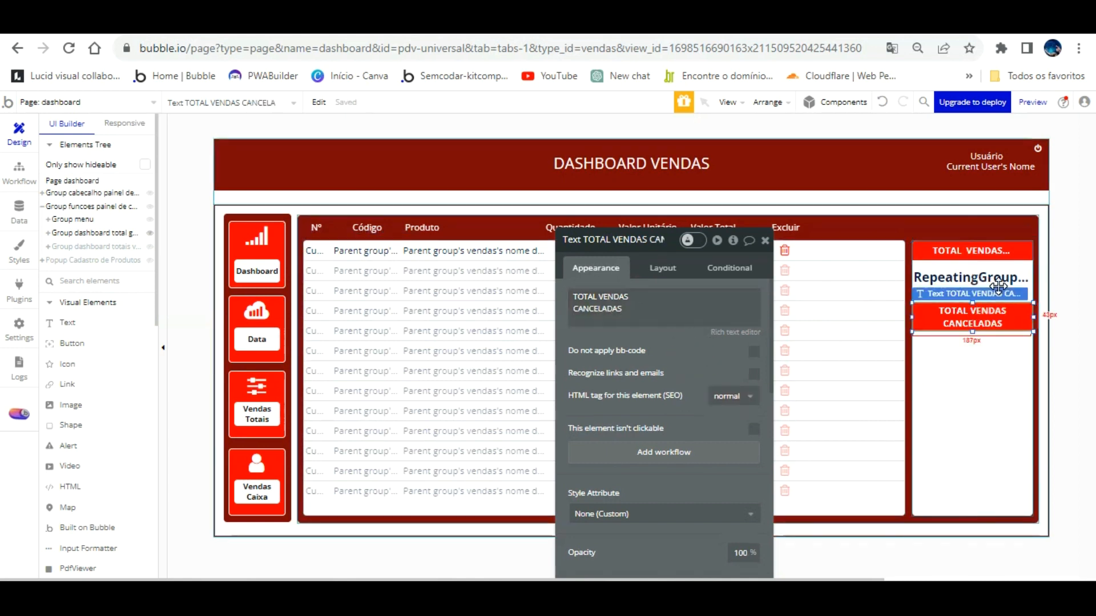
pyautogui.press('Down')
pyautogui.press('Down')
pyautogui.press('Down')
pyautogui.press('Down')
pyautogui.press('Down')
pyautogui.press('Down')
pyautogui.press('Down')
pyautogui.press('Down')
pyautogui.press('Down')
pyautogui.press('Down')
pyautogui.press('Down')
pyautogui.press('Down')
pyautogui.press('Down')
pyautogui.press('Down')
pyautogui.press('Down')
pyautogui.press('Down')
pyautogui.press('Down')
pyautogui.press('Down')
pyautogui.press('Down')
pyautogui.press('Down')
pyautogui.click(992, 285)
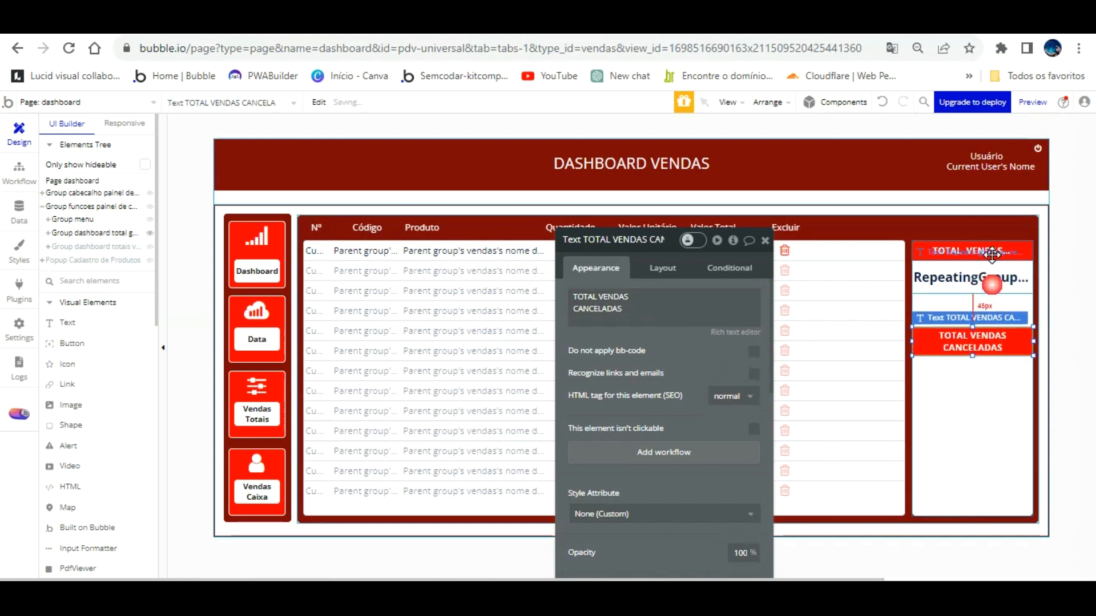
pyautogui.press('Down')
pyautogui.press('Down')
pyautogui.press('Down')
pyautogui.press('Down')
pyautogui.press('Down')
pyautogui.press('Down')
pyautogui.press('Down')
pyautogui.press('Down')
pyautogui.press('Down')
pyautogui.press('Down')
pyautogui.press('Down')
pyautogui.press('Down')
pyautogui.press('Down')
pyautogui.press('Down')
pyautogui.press('Down')
pyautogui.press('Down')
pyautogui.press('Down')
pyautogui.press('Down')
pyautogui.press('Down')
pyautogui.press('Down')
pyautogui.press('Down')
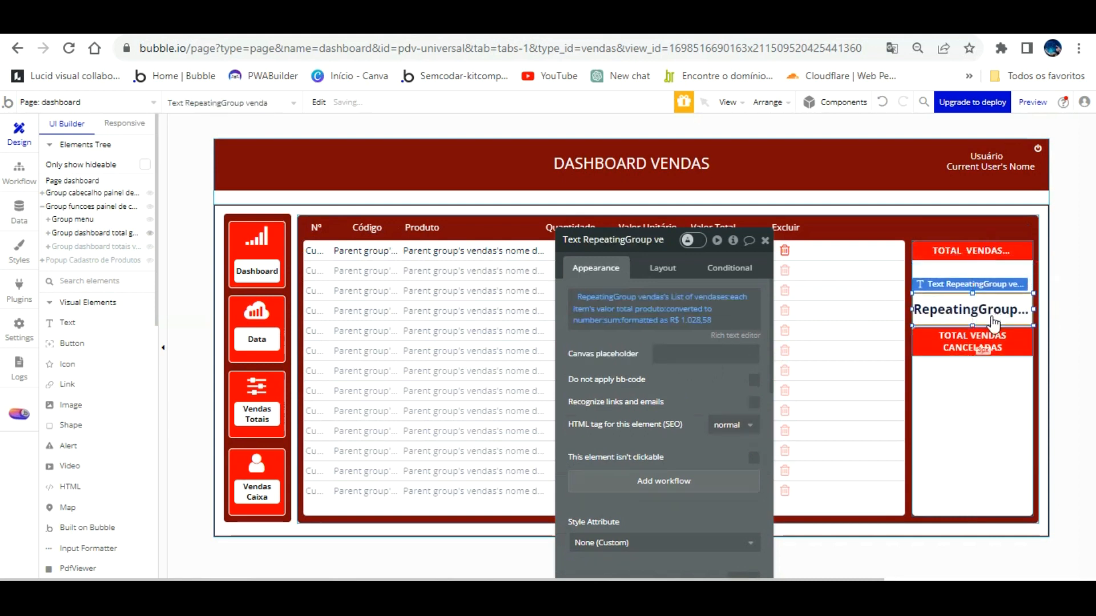
pyautogui.click(976, 345)
pyautogui.click(662, 268)
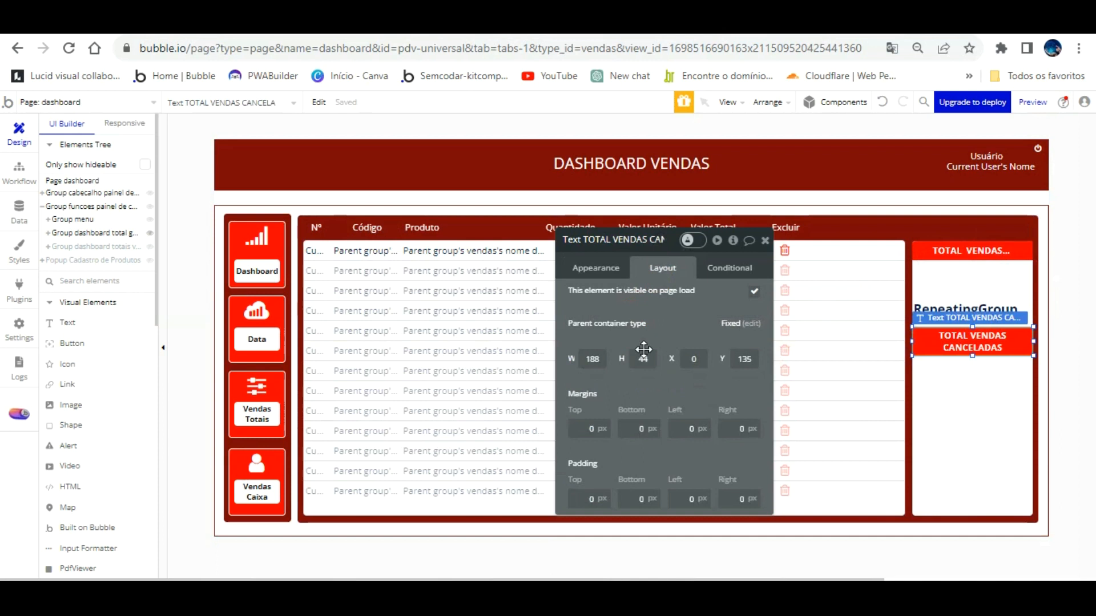
pyautogui.click(916, 255)
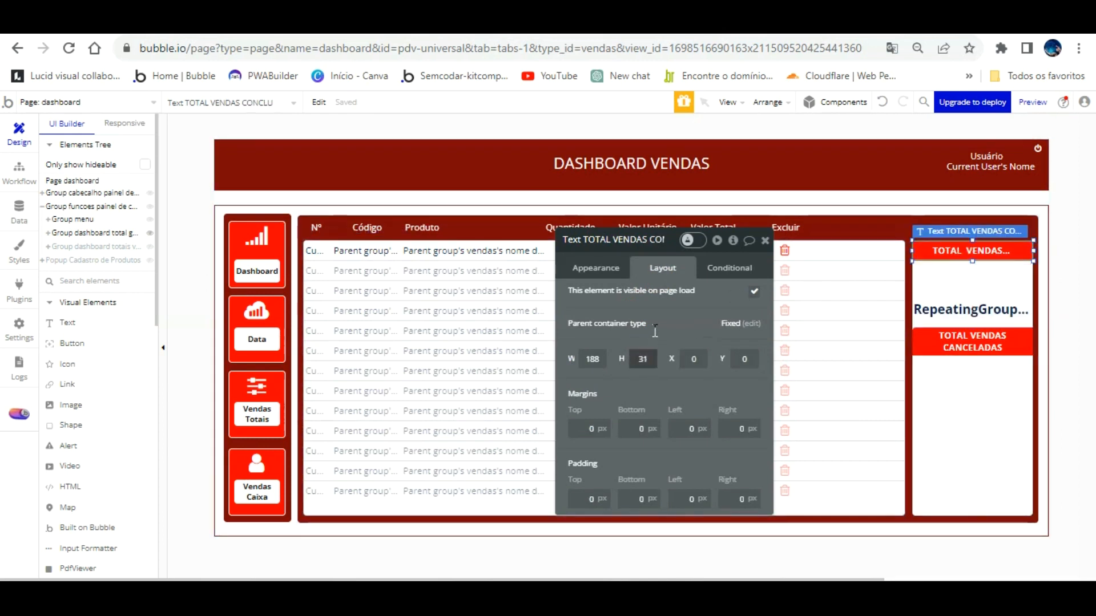
pyautogui.write('44')
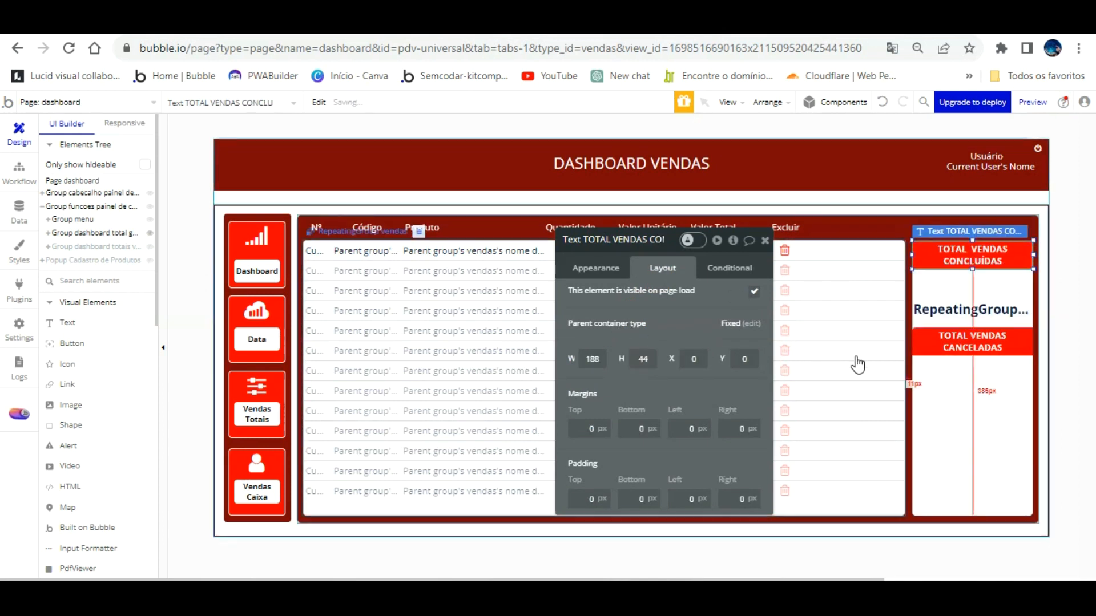
# Move the sales total up under CONCLUÍDAS and the CANCELADAS heading beneath it.
pyautogui.click(964, 286)
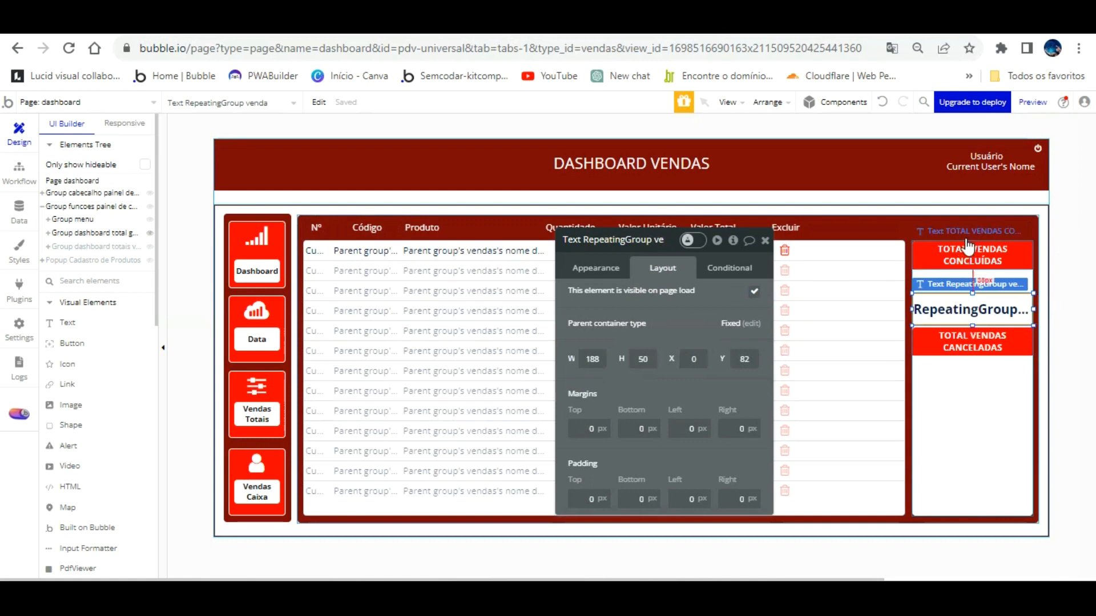
pyautogui.click(975, 311)
pyautogui.press('Up')
pyautogui.press('Up')
pyautogui.press('Up')
pyautogui.press('Up')
pyautogui.press('Up')
pyautogui.press('Up')
pyautogui.press('Up')
pyautogui.press('Up')
pyautogui.press('Up')
pyautogui.press('Up')
pyautogui.press('Up')
pyautogui.press('Up')
pyautogui.press('Up')
pyautogui.press('Up')
pyautogui.press('Up')
pyautogui.press('Up')
pyautogui.press('Up')
pyautogui.press('Up')
pyautogui.press('Up')
pyautogui.press('Up')
pyautogui.press('Up')
pyautogui.press('Up')
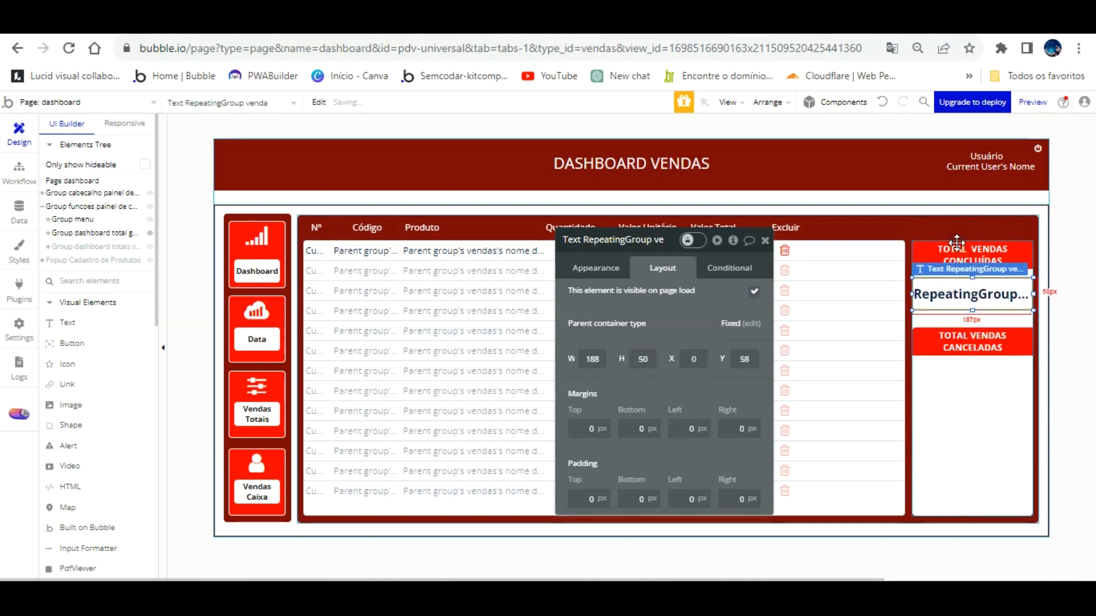
pyautogui.press('Up')
pyautogui.press('Up')
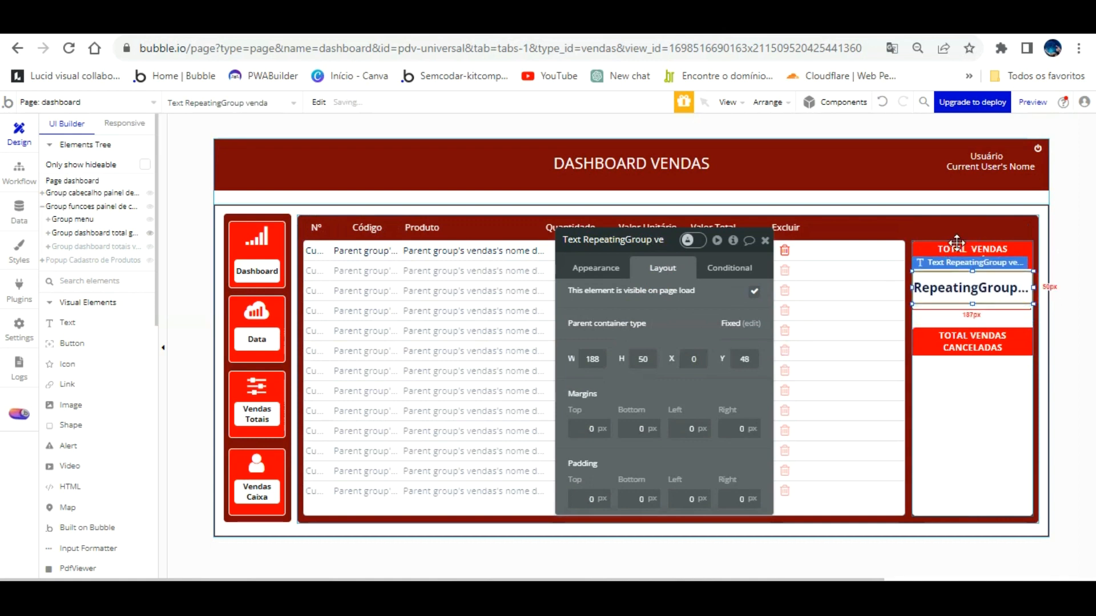
pyautogui.moveTo(970, 290); pyautogui.dragTo(965, 271)
pyautogui.click(987, 354)
pyautogui.click(972, 320)
pyautogui.press('Up')
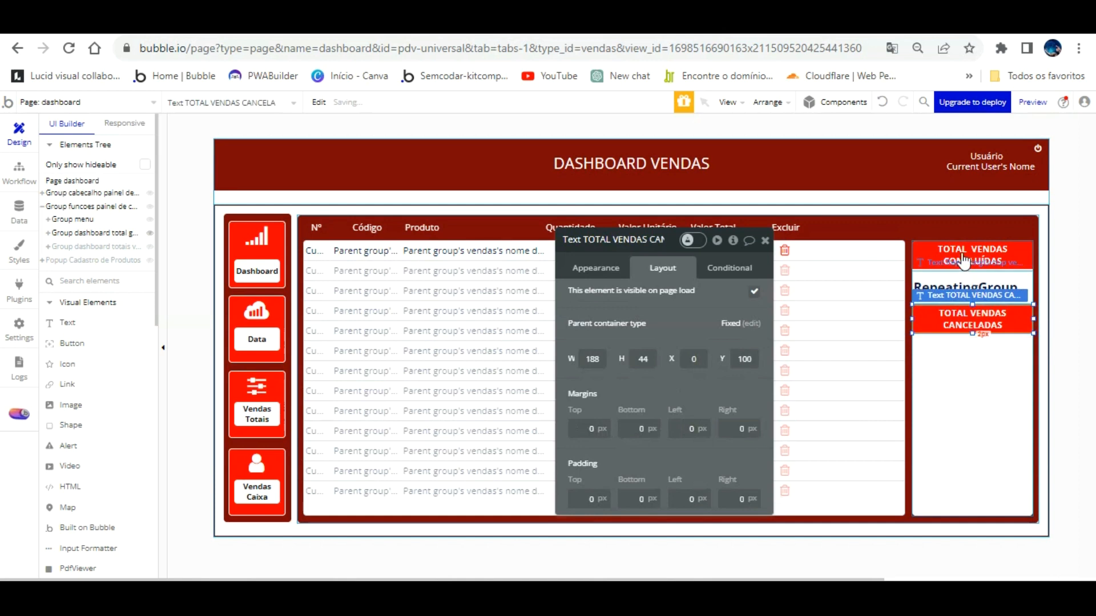
pyautogui.press('Up')
pyautogui.click(973, 346)
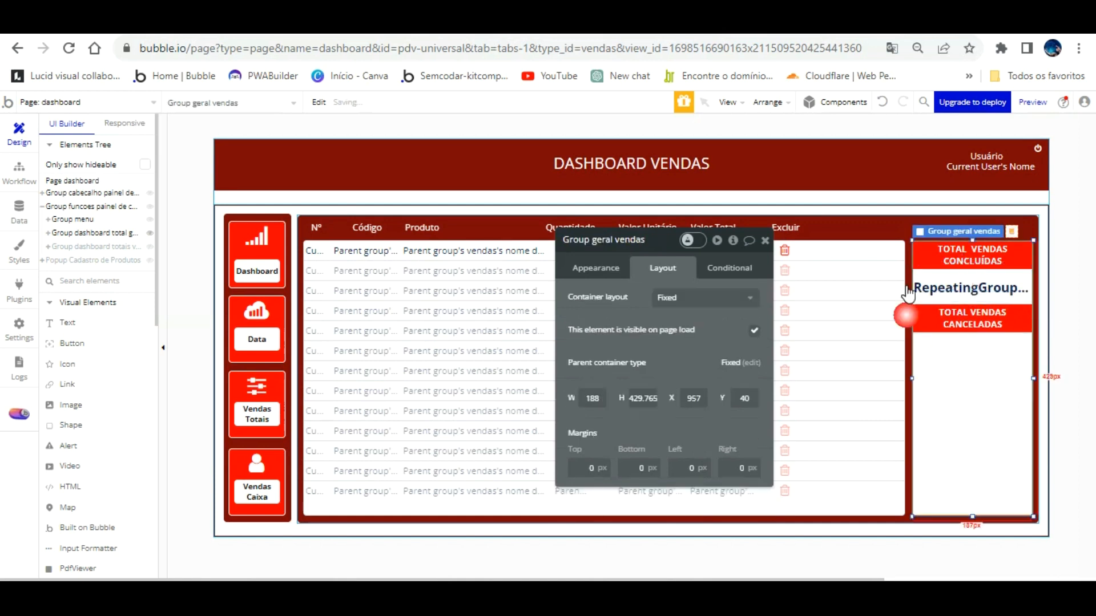
pyautogui.click(365, 23)
pyautogui.click(591, 314)
pyautogui.press('F5')
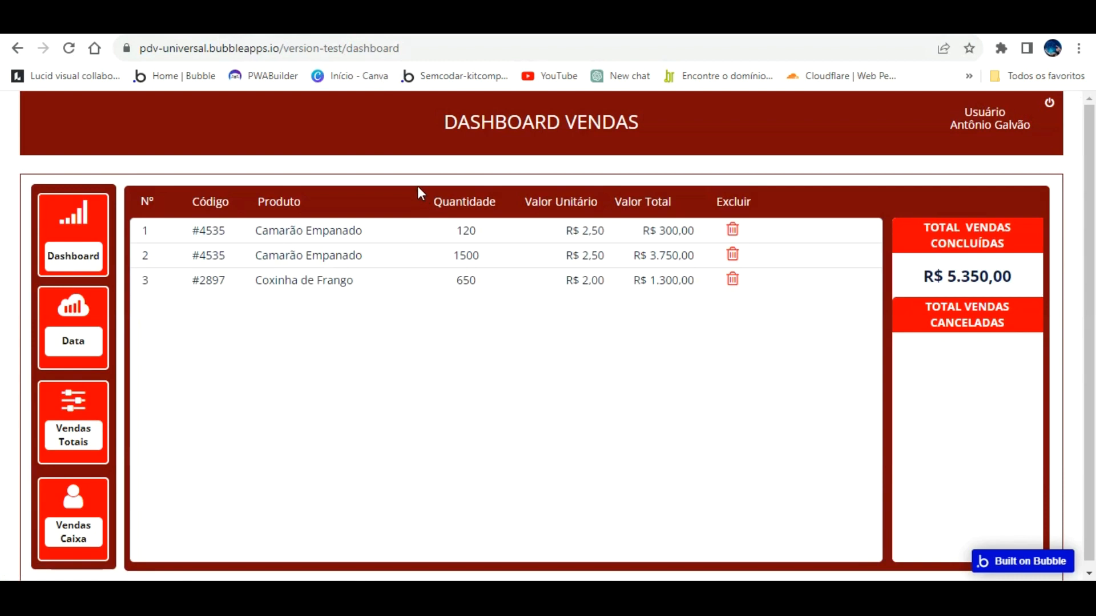
pyautogui.click(228, 23)
# Give the TOTAL VENDAS CANCELADAS heading one uniform border setting for all sides.
pyautogui.click(972, 318)
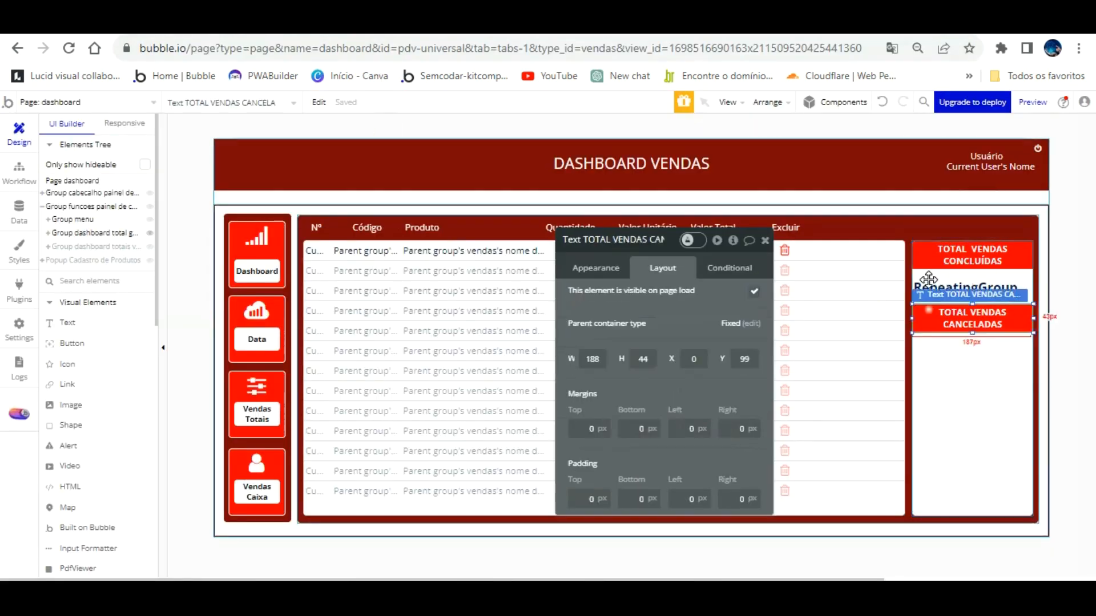
pyautogui.scroll(-5, 709, 373)
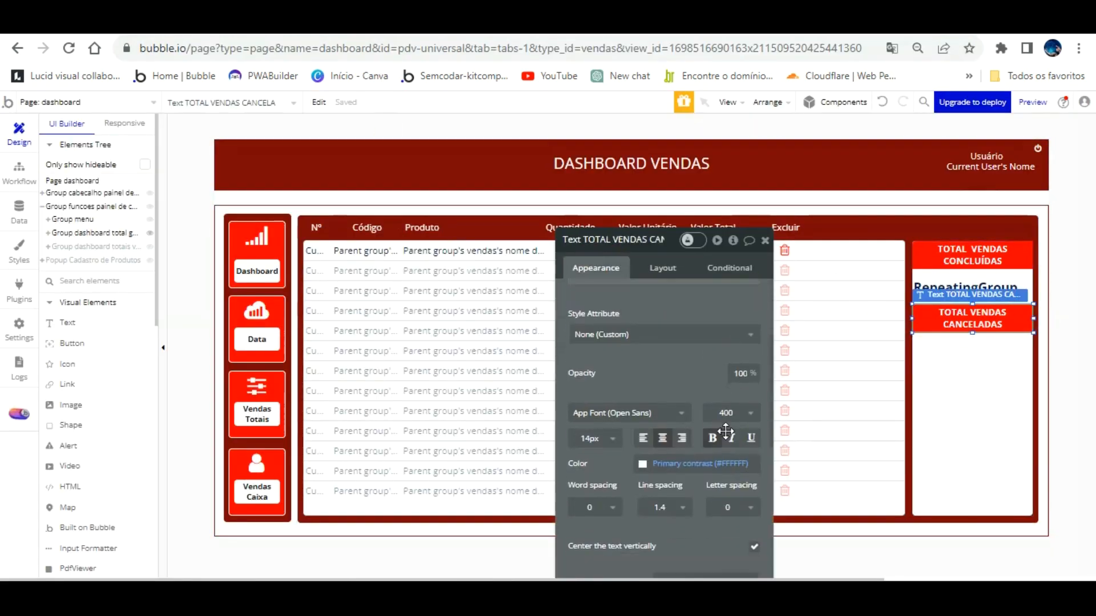
pyautogui.scroll(-4, 730, 460)
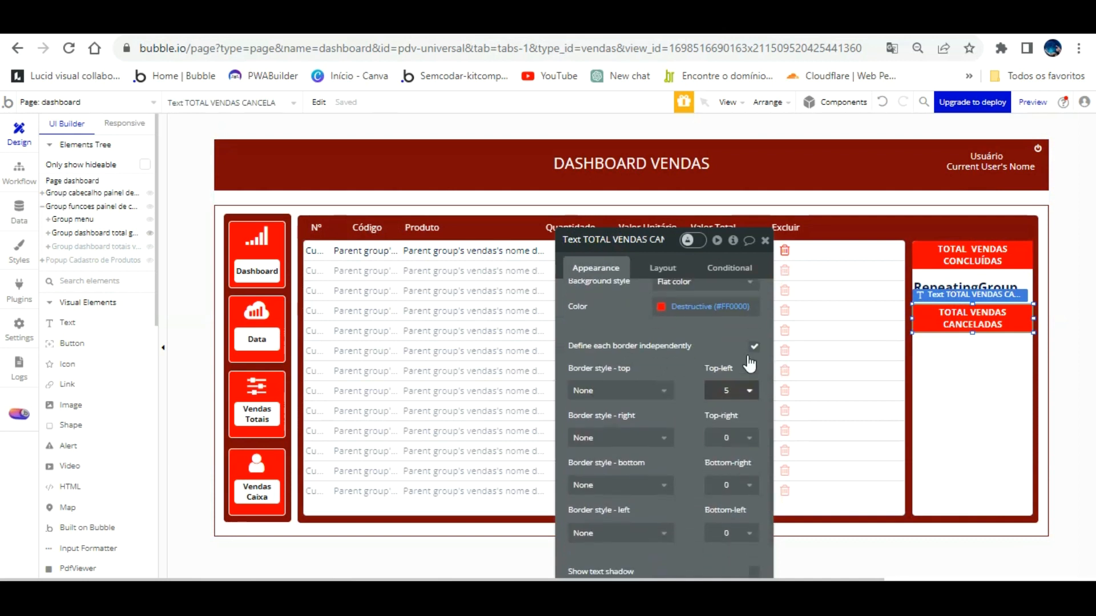
pyautogui.click(754, 346)
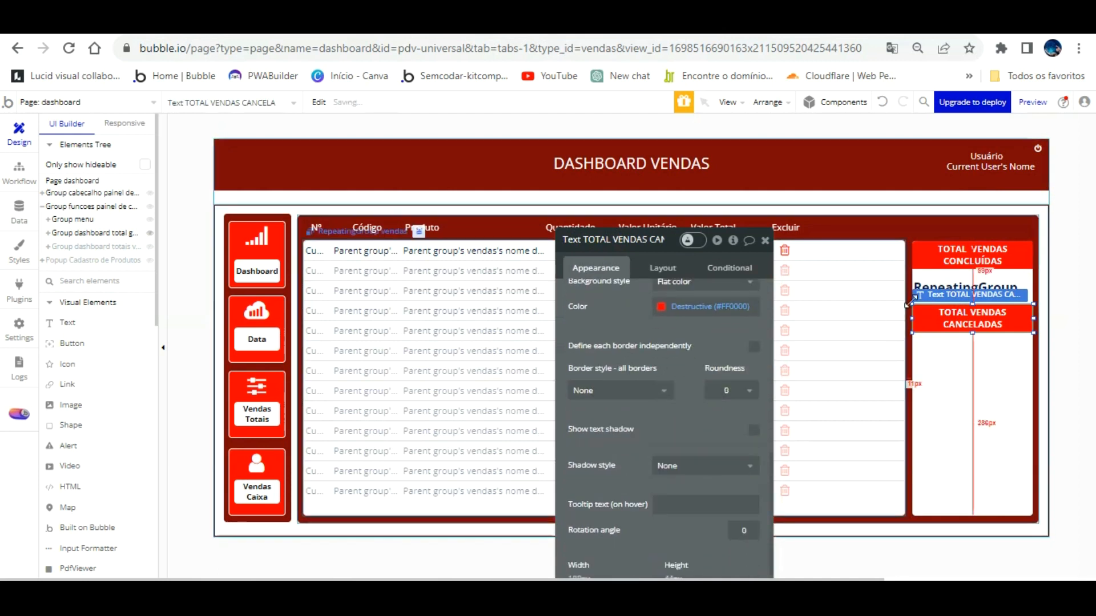
# Paste a copy of the sales total text just below TOTAL VENDAS CANCELADAS.
pyautogui.click(959, 277)
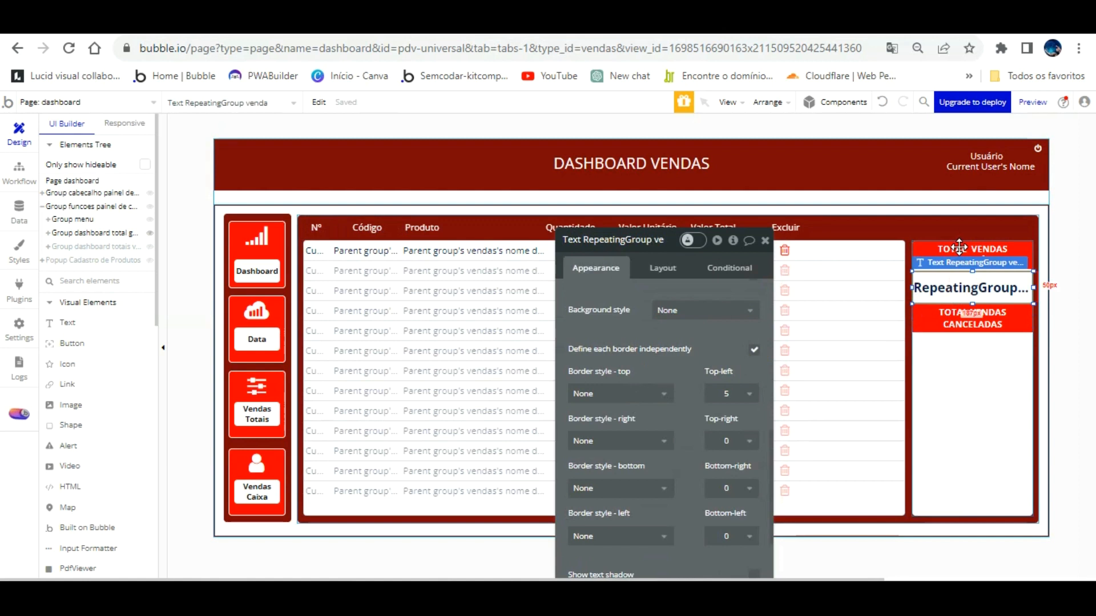
pyautogui.hotkey('ctrl', 'v')
pyautogui.moveTo(964, 264); pyautogui.dragTo(956, 319)
pyautogui.press('Up')
pyautogui.press('Up')
pyautogui.press('Up')
pyautogui.press('Up')
pyautogui.press('Up')
pyautogui.press('Up')
pyautogui.press('Up')
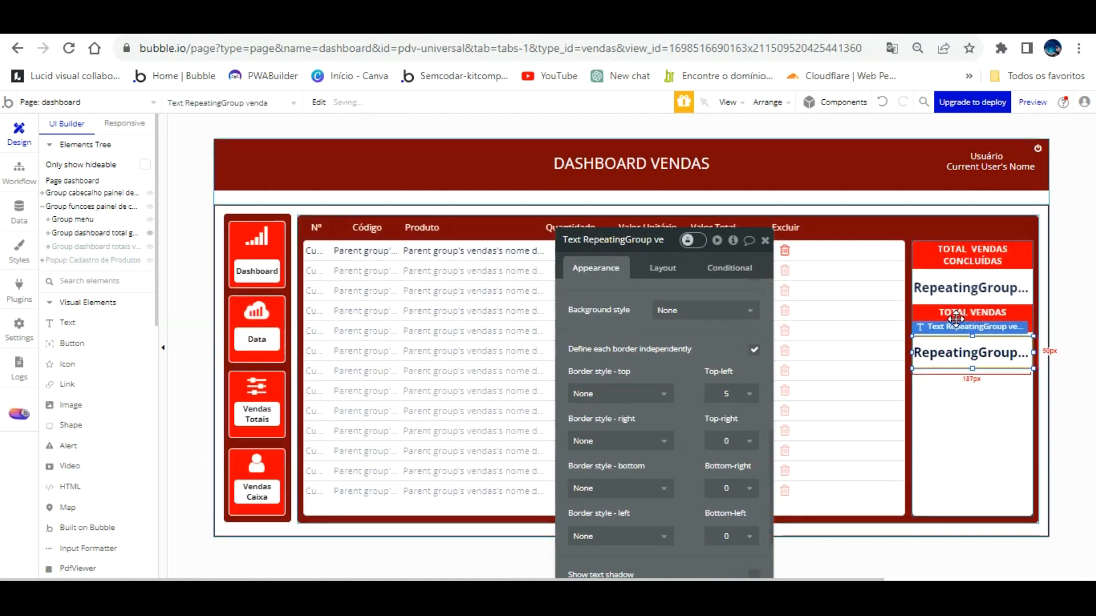
pyautogui.press('Up')
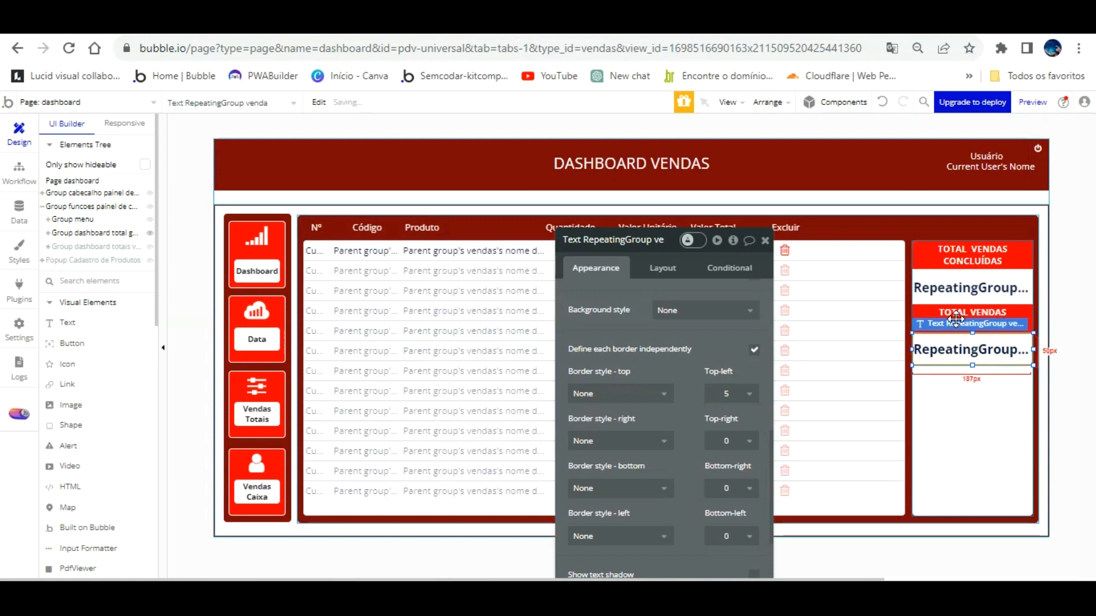
# Open the click workflow of the first row's Excluir trash icon.
pyautogui.click(786, 250)
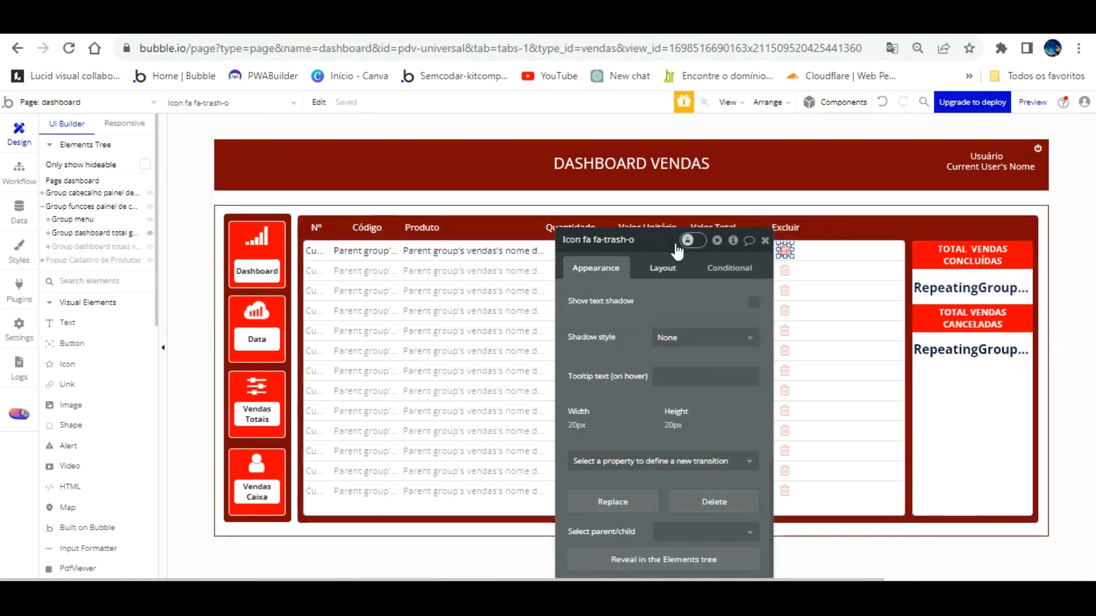
pyautogui.click(662, 268)
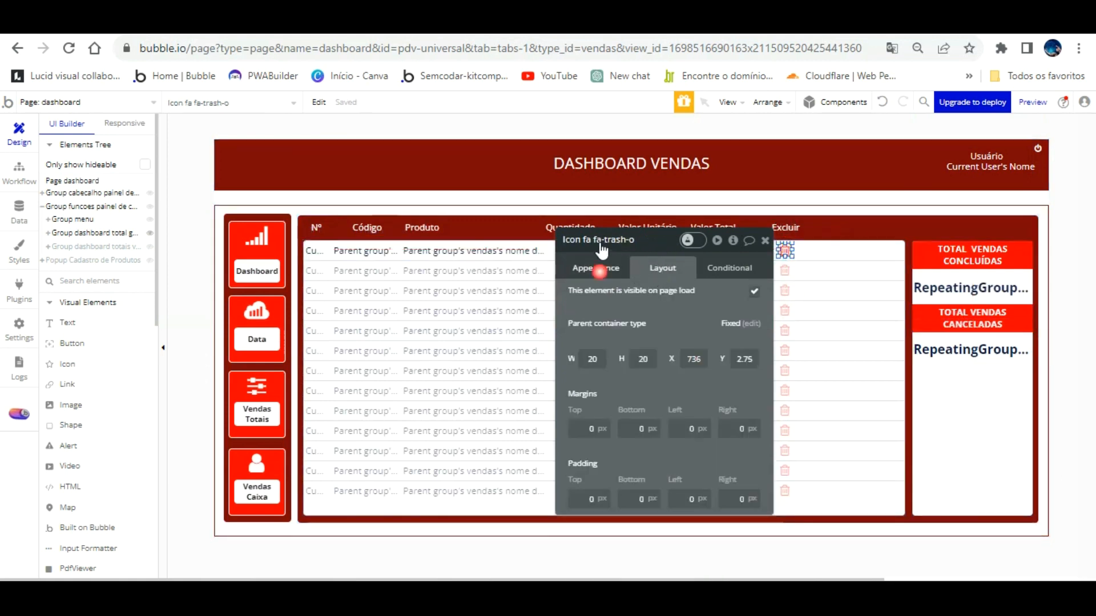
pyautogui.click(599, 271)
pyautogui.click(659, 369)
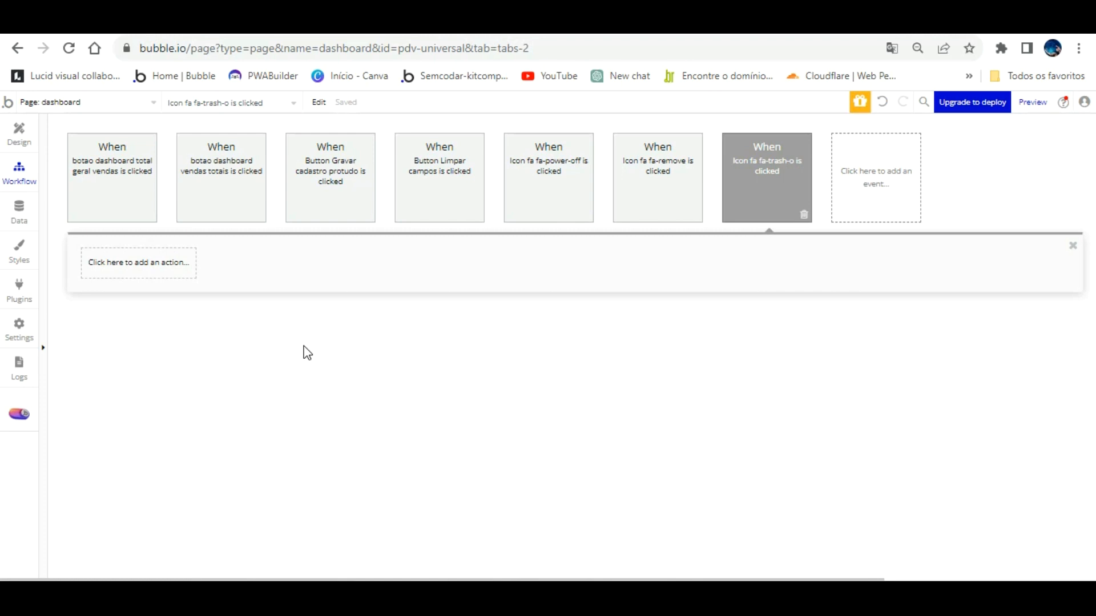
# Add a Make changes action setting the parent group's sale venda cancelada to "yes", then reload the preview.
pyautogui.click(161, 262)
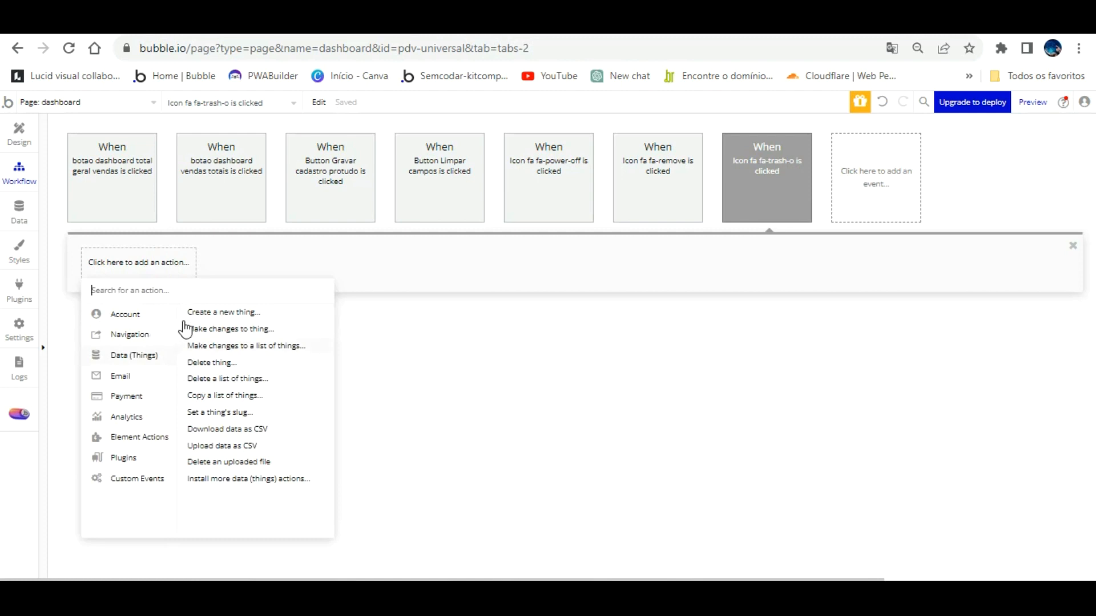
pyautogui.click(229, 329)
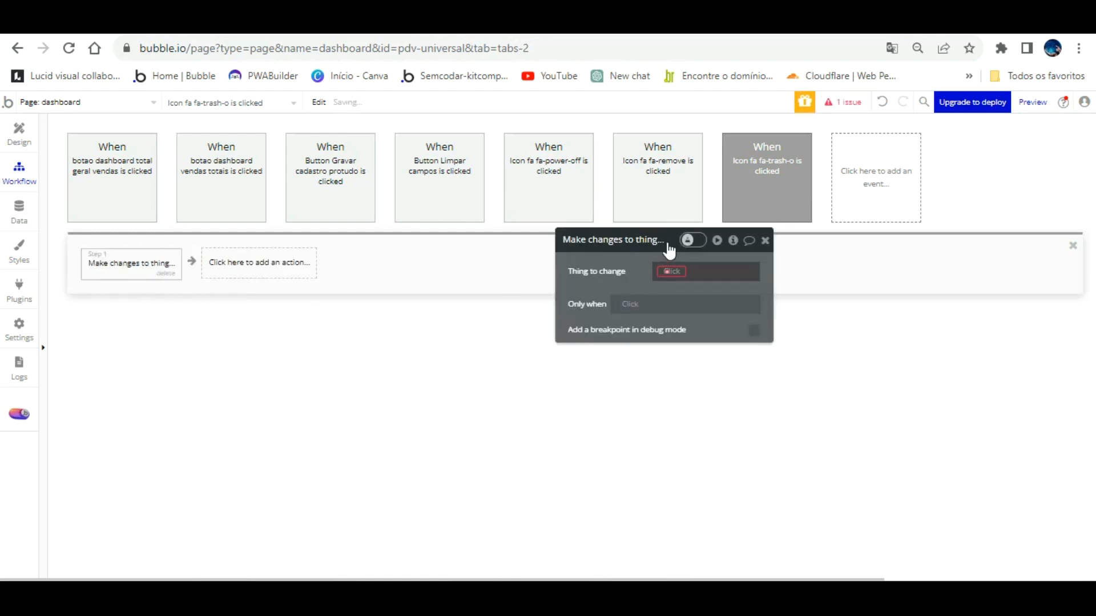
pyautogui.click(671, 271)
pyautogui.click(702, 304)
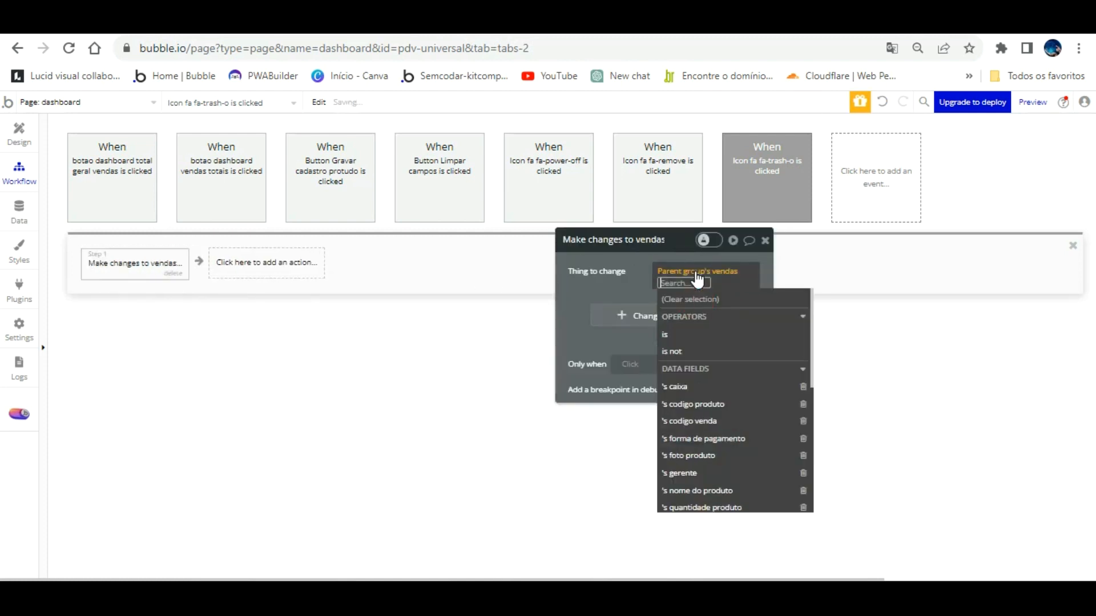
pyautogui.click(645, 258)
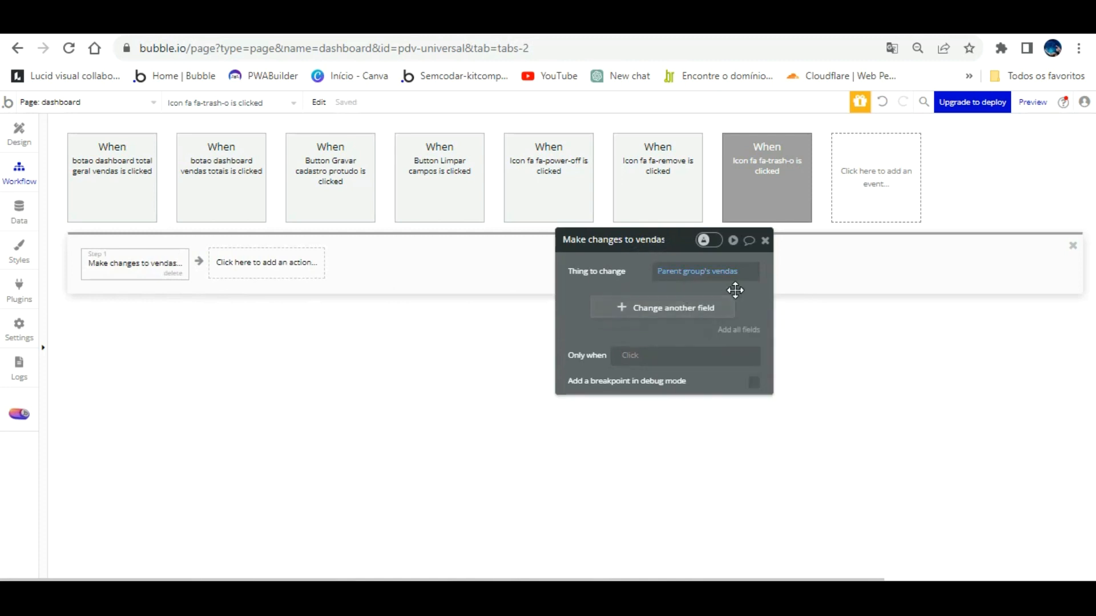
pyautogui.click(714, 300)
pyautogui.click(581, 302)
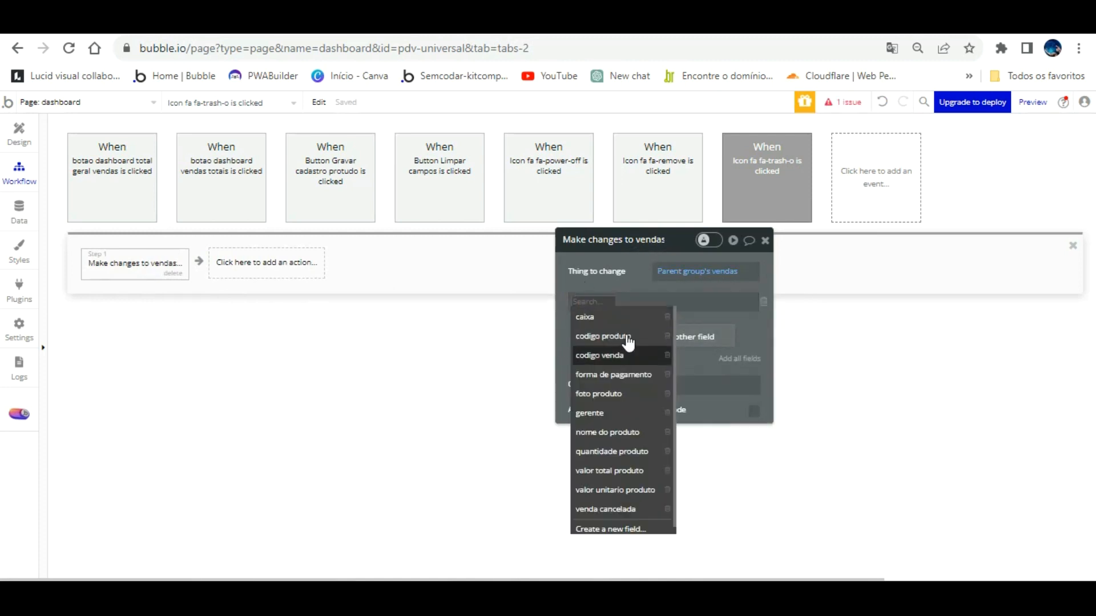
pyautogui.click(634, 508)
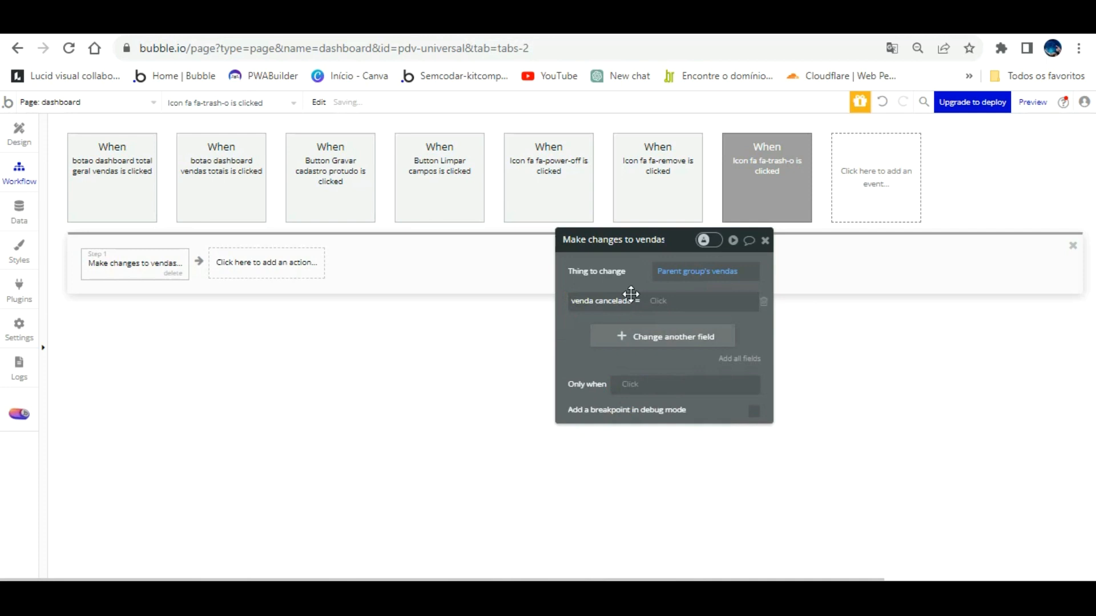
pyautogui.click(665, 301)
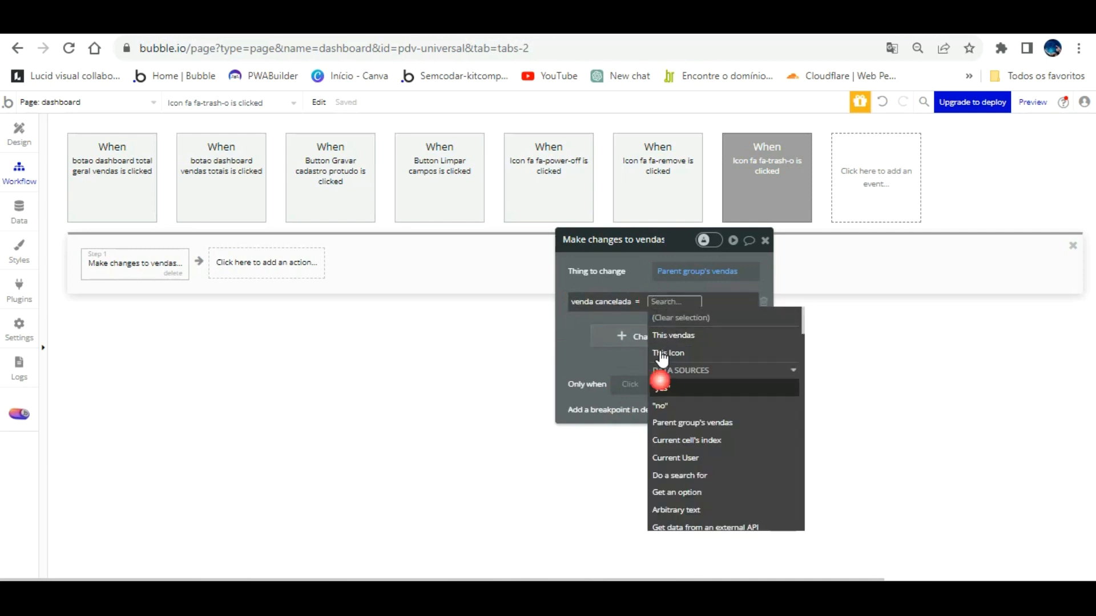
pyautogui.click(662, 389)
pyautogui.click(586, 321)
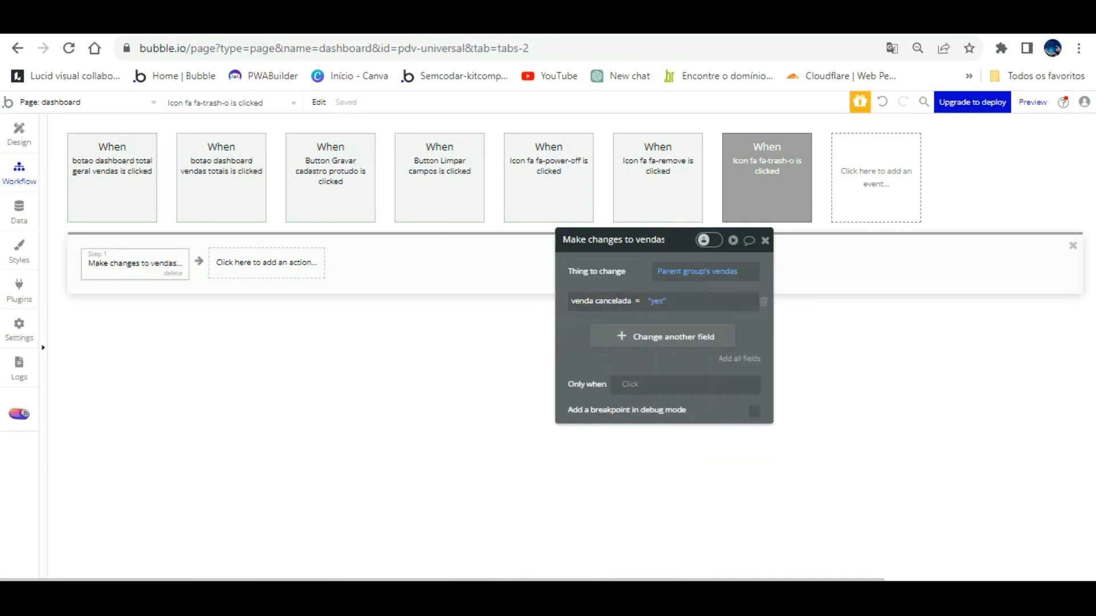
pyautogui.click(321, 24)
pyautogui.press('F5')
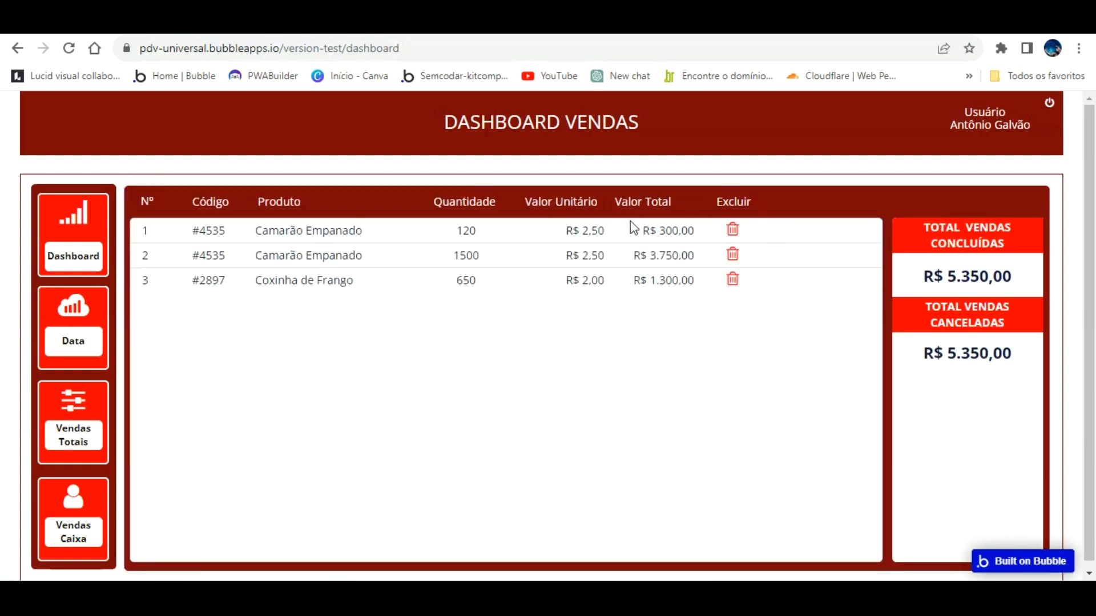
# Cancel the 120-unit Camarão Empanado sale and confirm it shows venda cancelada = yes in All vendas modified 2.
pyautogui.click(733, 228)
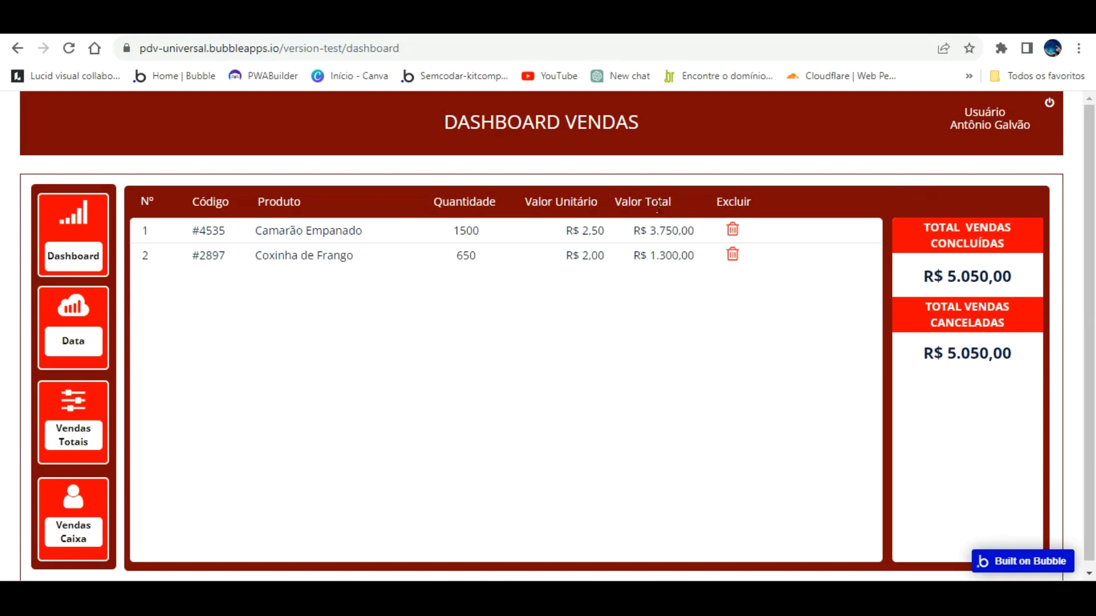
pyautogui.click(114, 36)
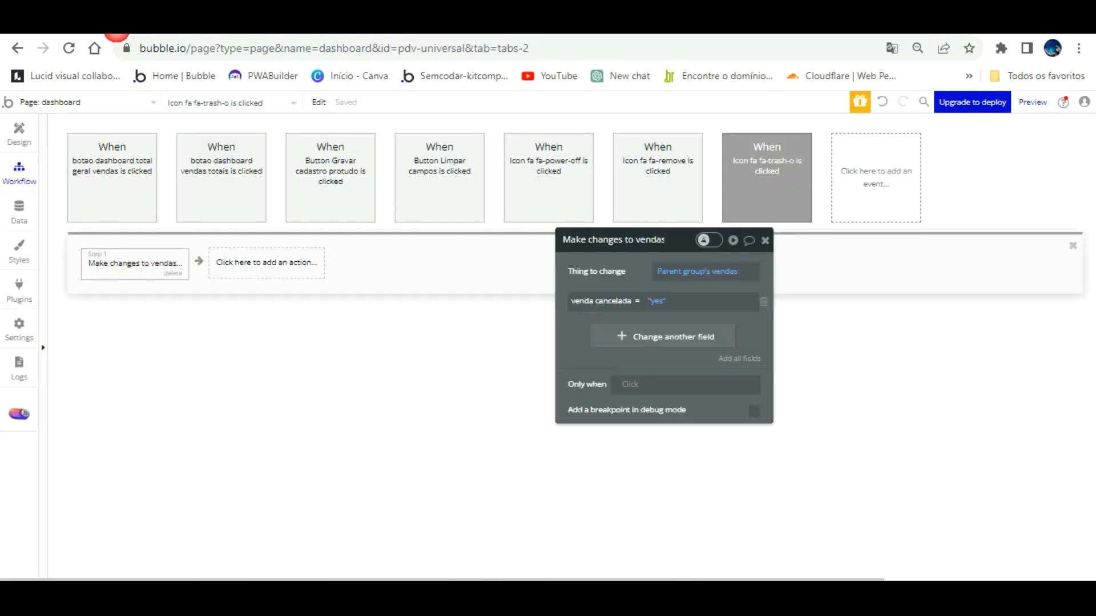
pyautogui.click(19, 211)
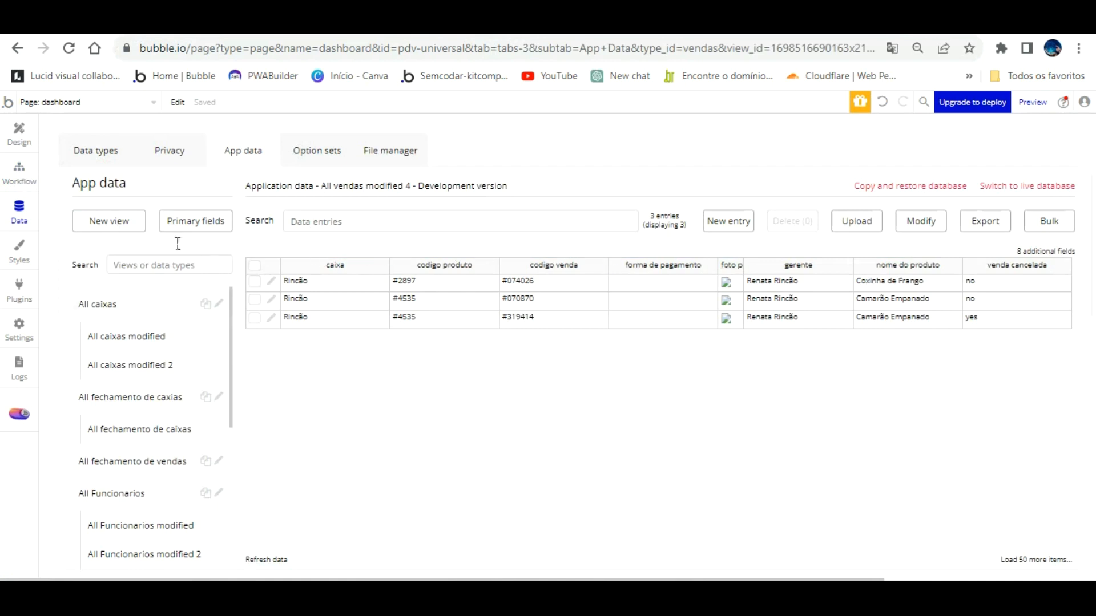
pyautogui.scroll(-4, 158, 483)
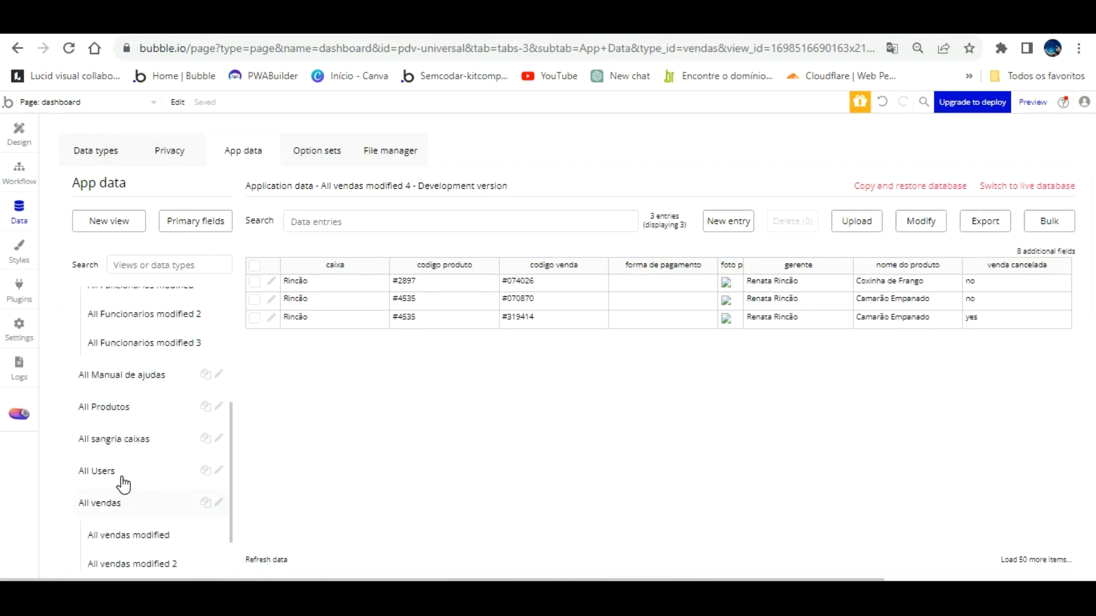
pyautogui.click(137, 563)
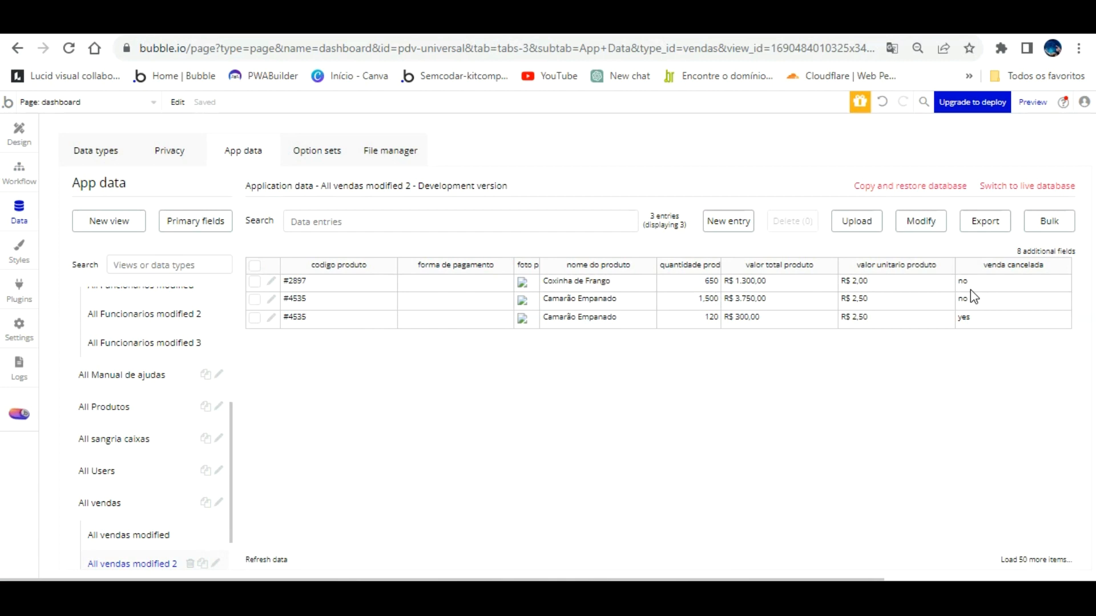
pyautogui.hotkey('ctrl', 'Tab')
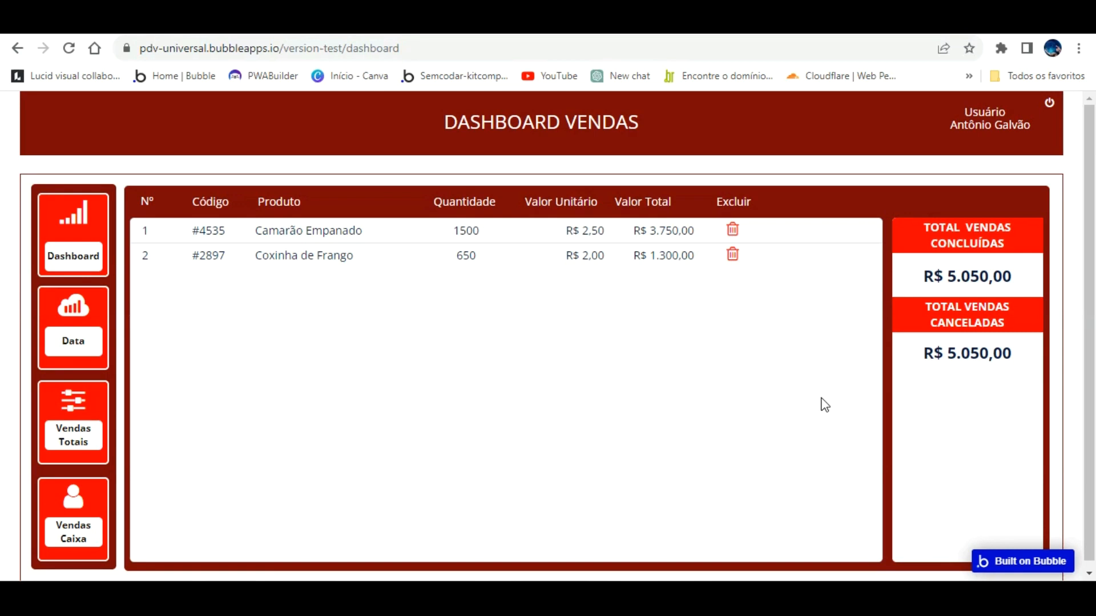
# Delete the old cancelled-sales total text and draw a repeating group under TOTAL VENDAS CANCELADAS.
pyautogui.hotkey('ctrl', 'Tab')
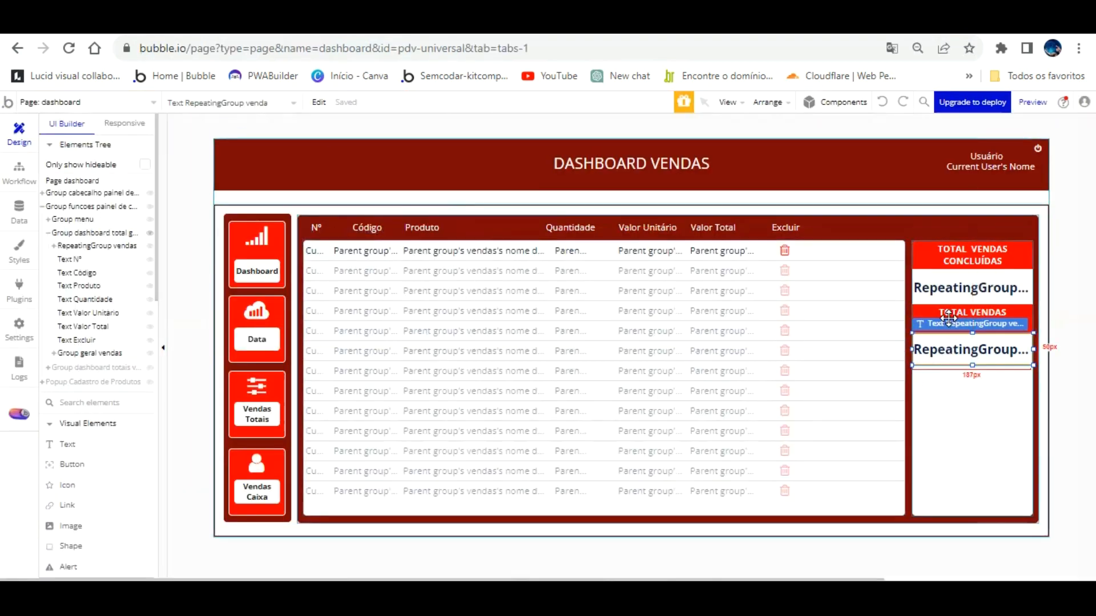
pyautogui.press('Delete')
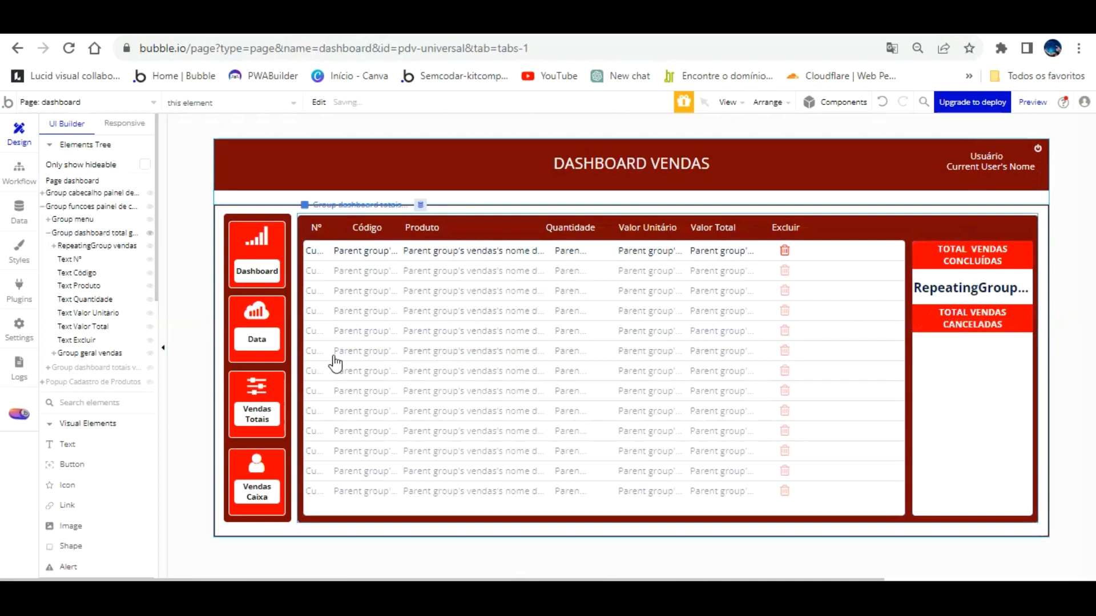
pyautogui.scroll(-2, 117, 440)
pyautogui.scroll(-6, 117, 440)
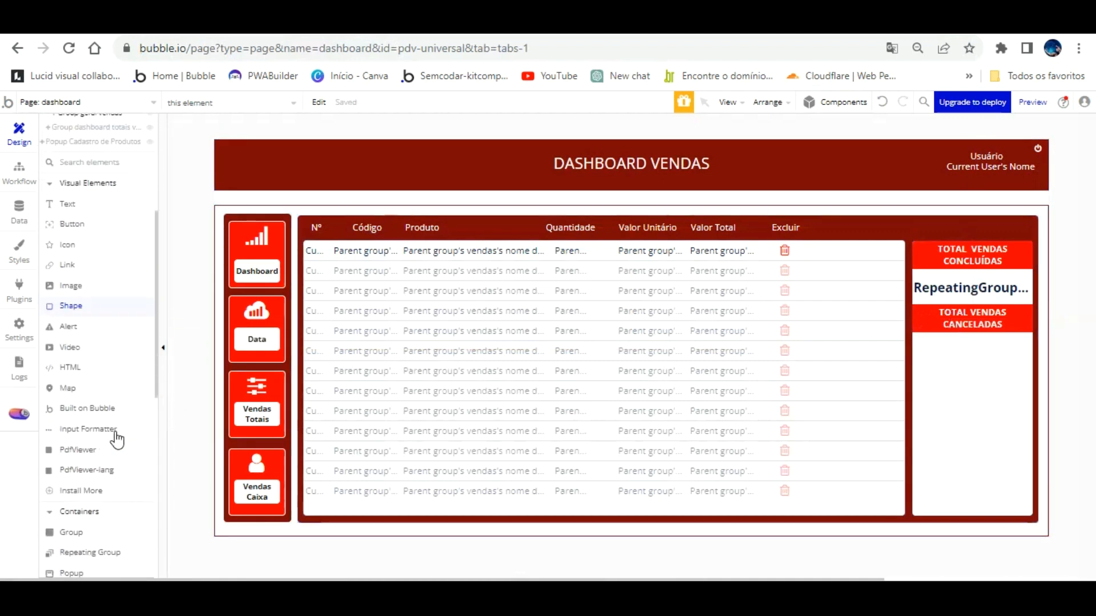
pyautogui.scroll(8, 98, 342)
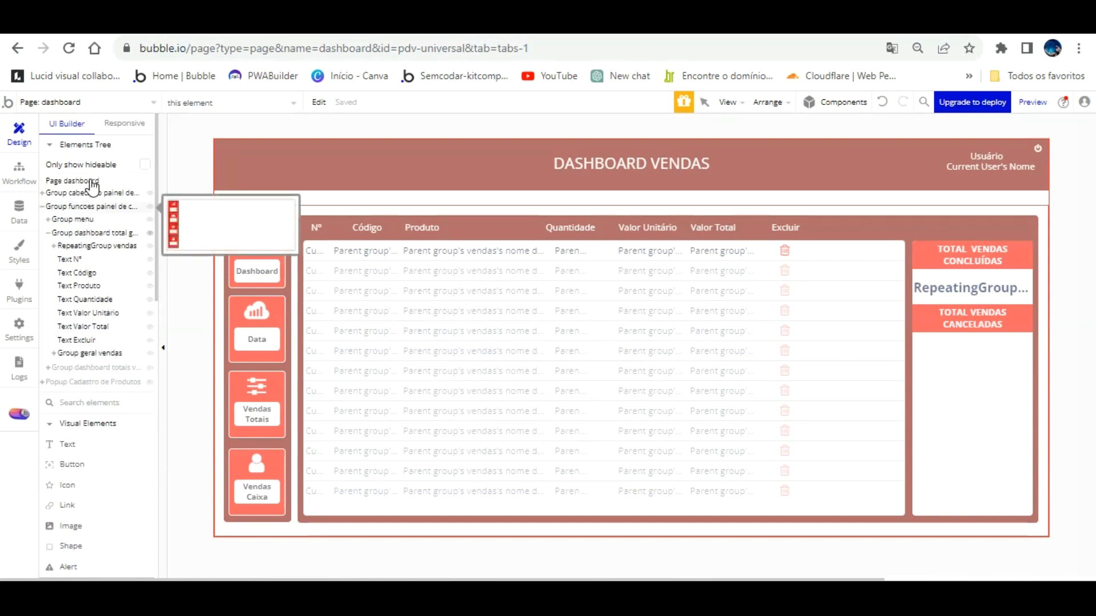
pyautogui.click(91, 233)
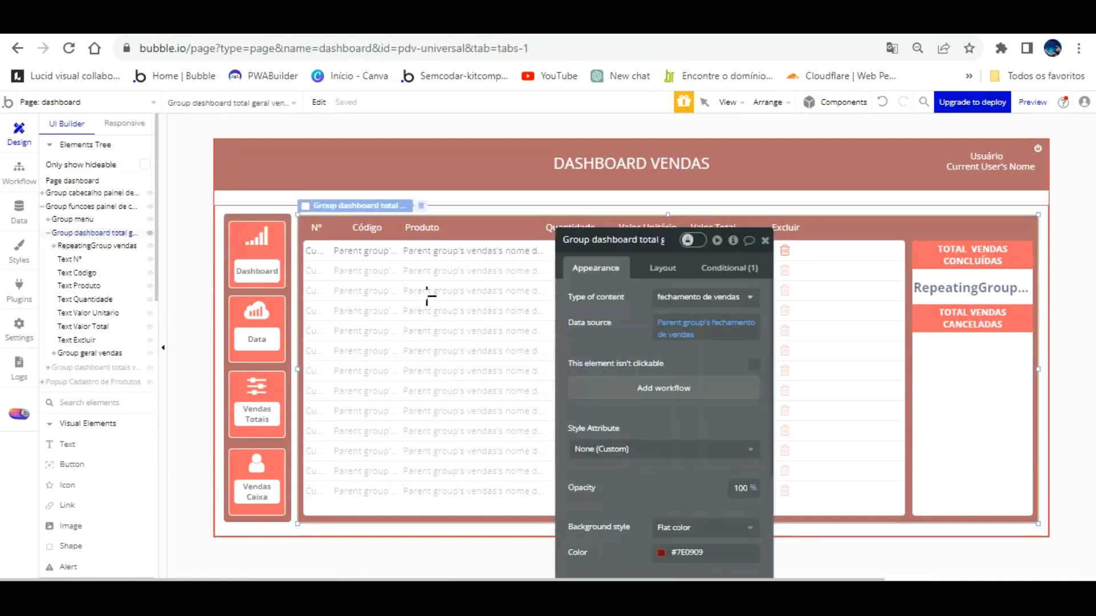
pyautogui.moveTo(921, 337)
pyautogui.mouseDown()
pyautogui.moveTo(945, 369)
pyautogui.moveTo(1022, 380)
pyautogui.mouseUp()
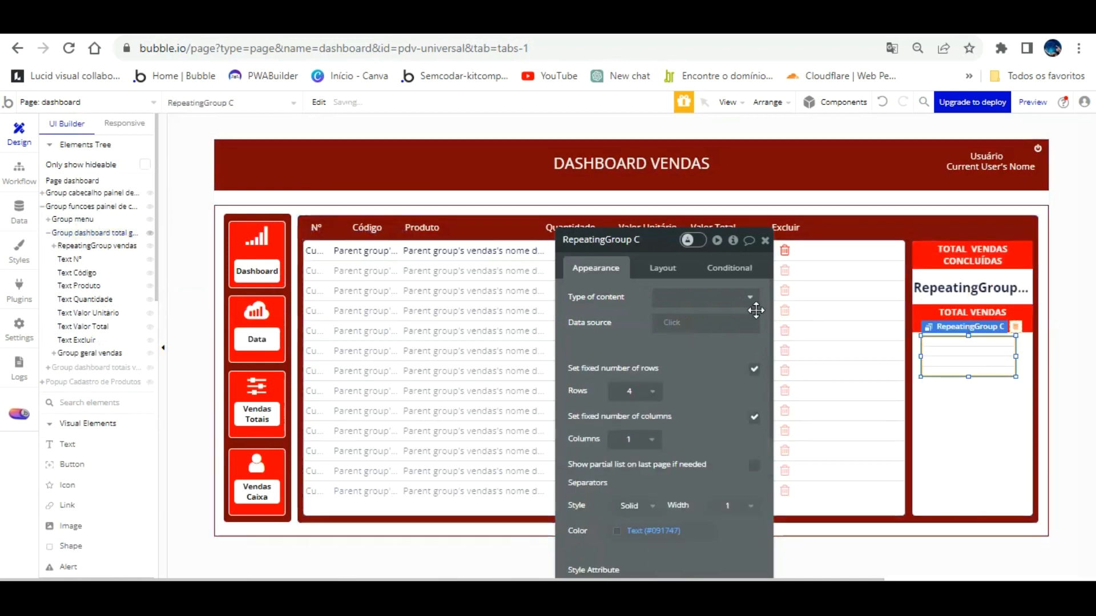
# Set the group's type to vendas, sourced from a search for vendas with venda cancelada = "yes".
pyautogui.click(719, 298)
pyautogui.scroll(-3, 735, 434)
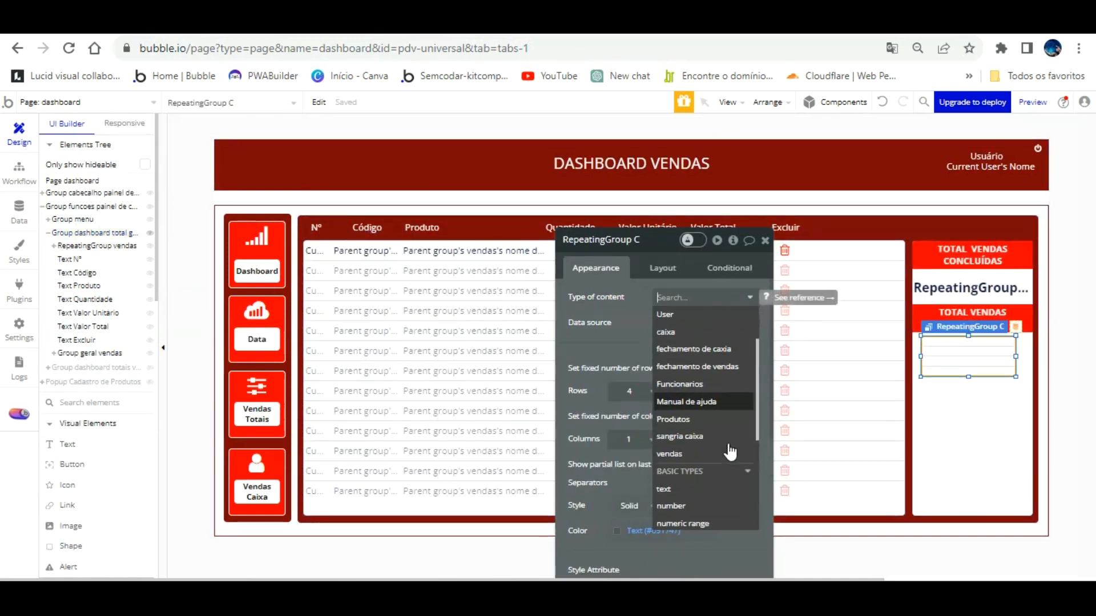
pyautogui.click(695, 397)
pyautogui.click(665, 323)
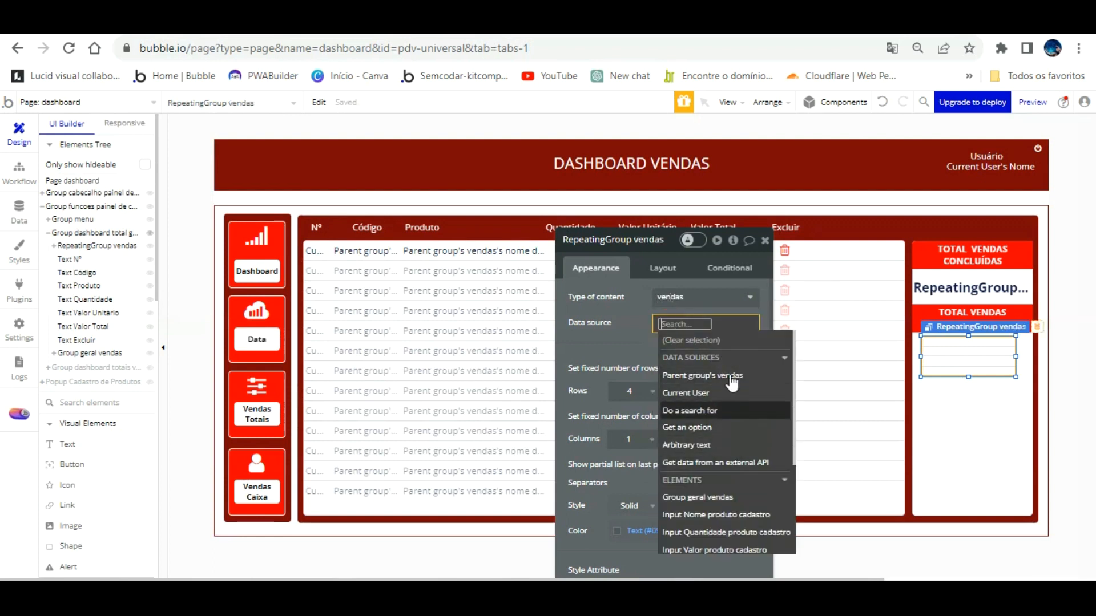
pyautogui.click(723, 411)
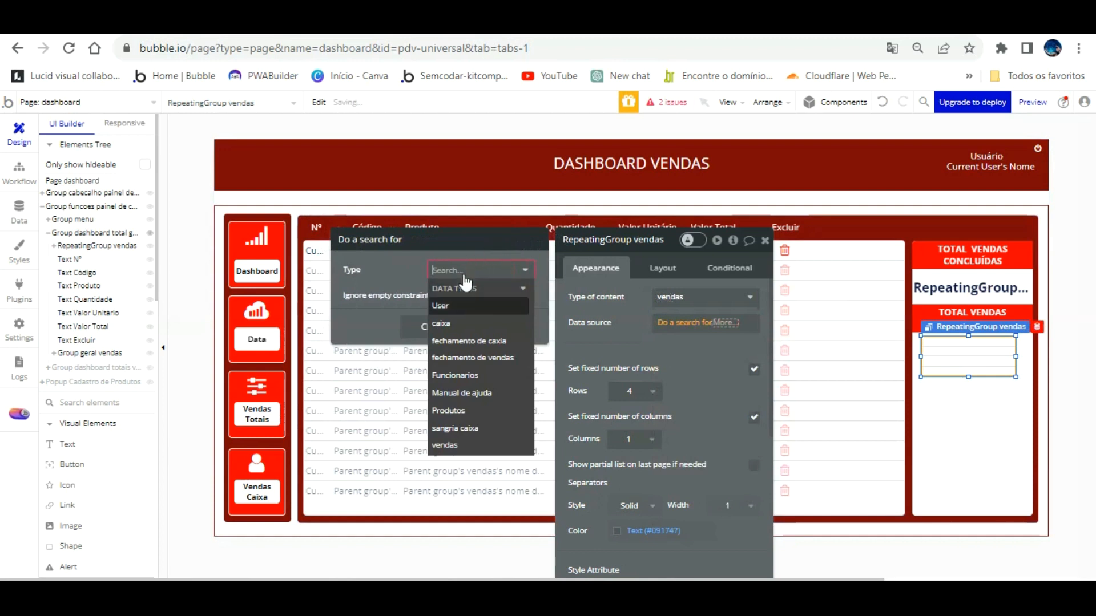
pyautogui.click(454, 444)
pyautogui.click(451, 306)
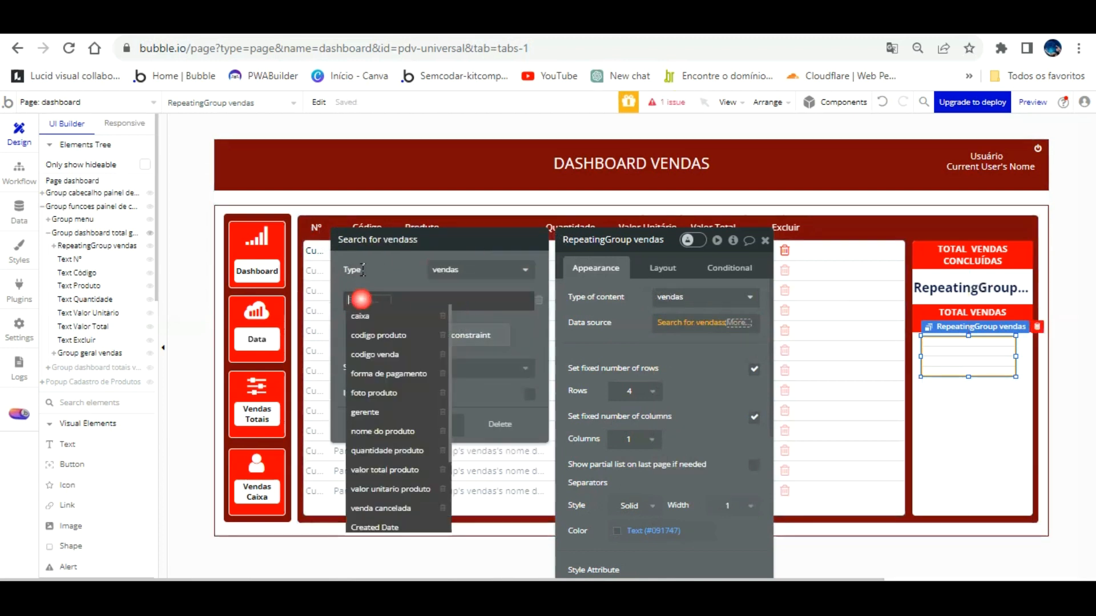
pyautogui.click(368, 295)
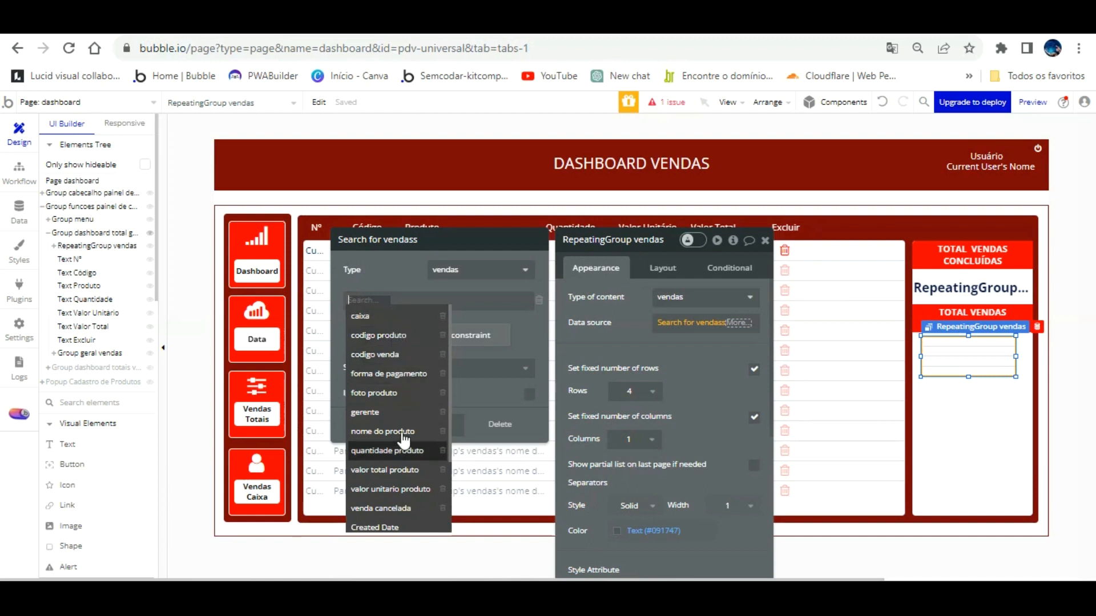
pyautogui.click(399, 508)
pyautogui.click(425, 300)
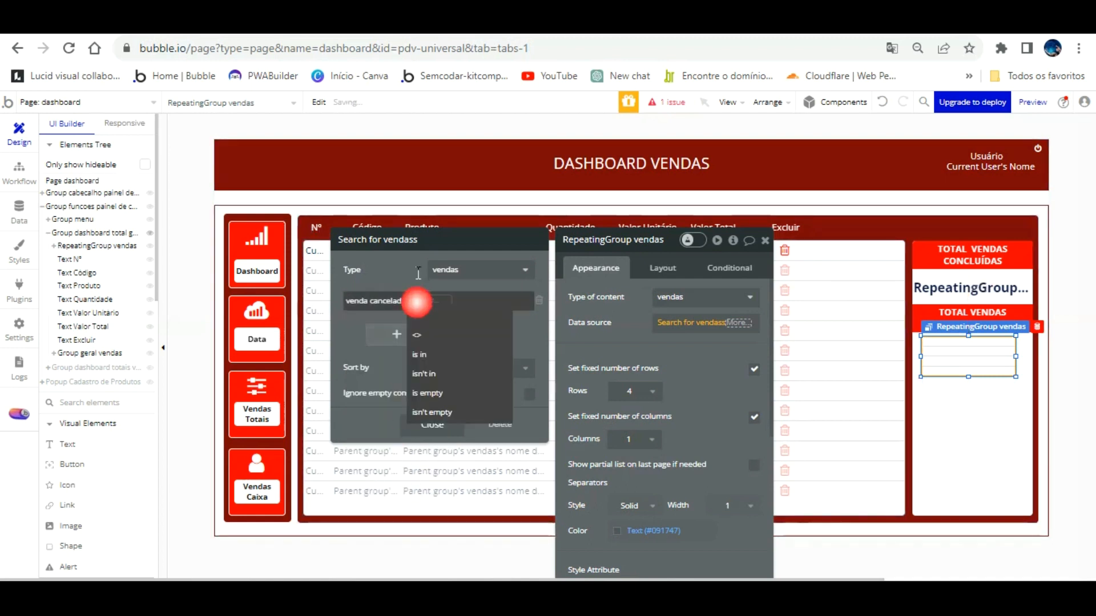
pyautogui.click(420, 277)
pyautogui.click(429, 300)
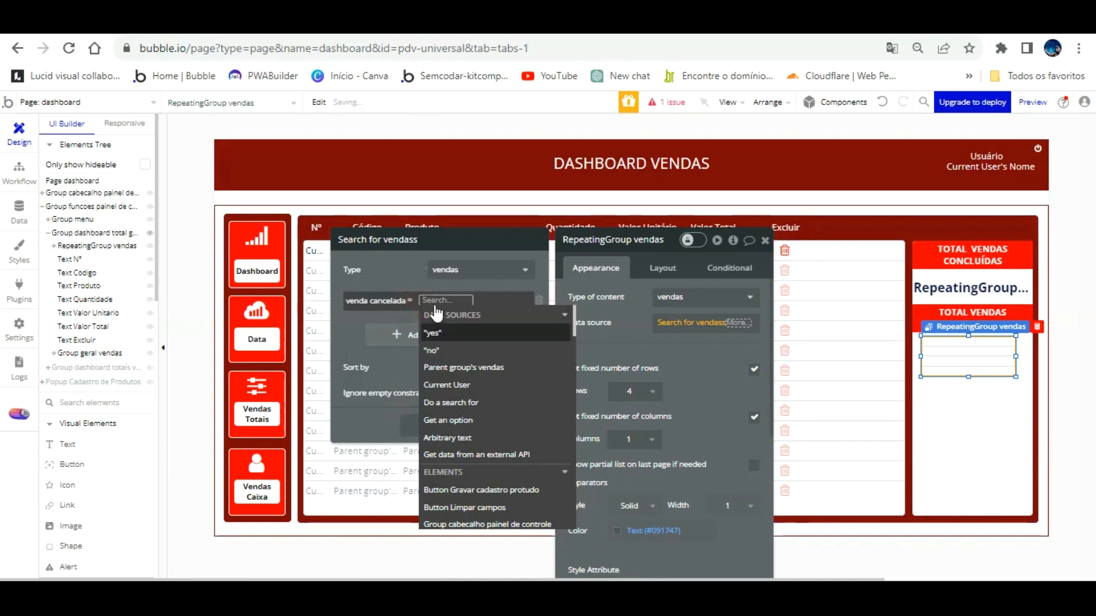
pyautogui.click(411, 273)
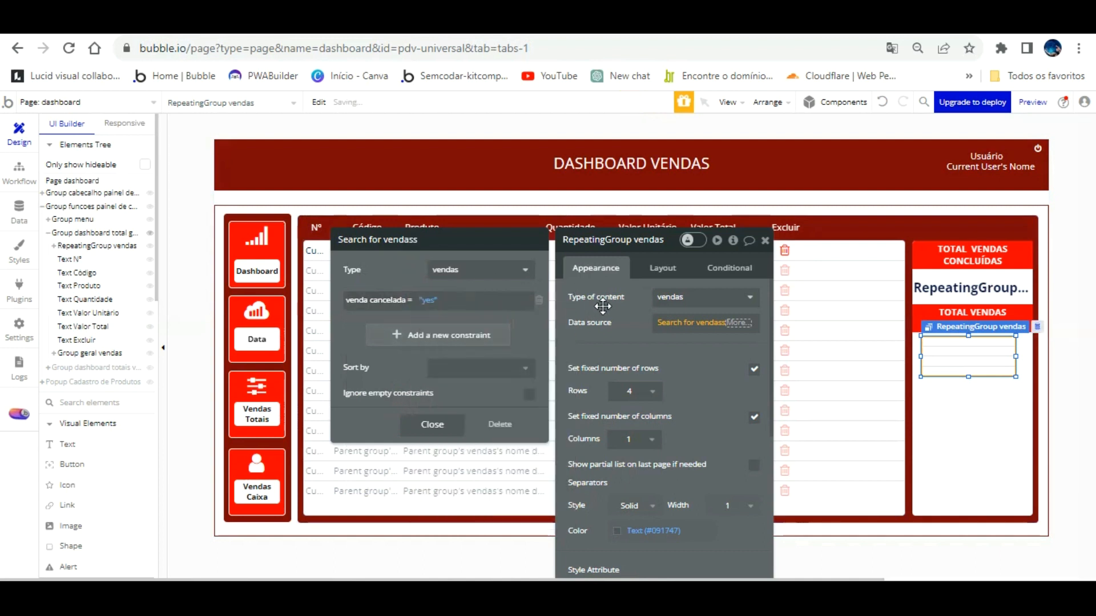
pyautogui.click(604, 359)
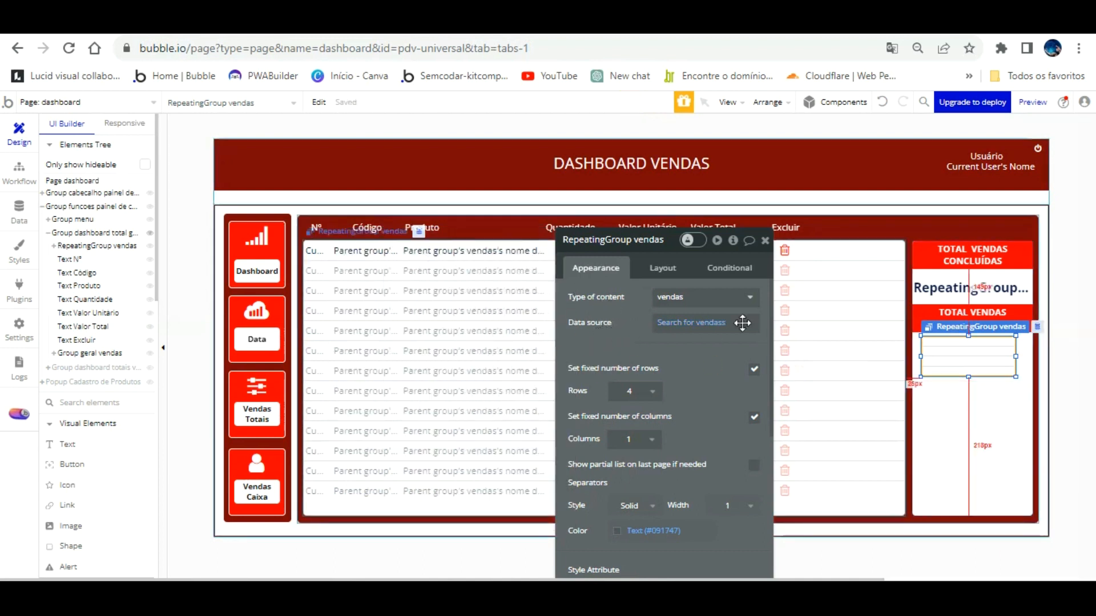
# Limit the repeating group to 1 row.
pyautogui.click(642, 392)
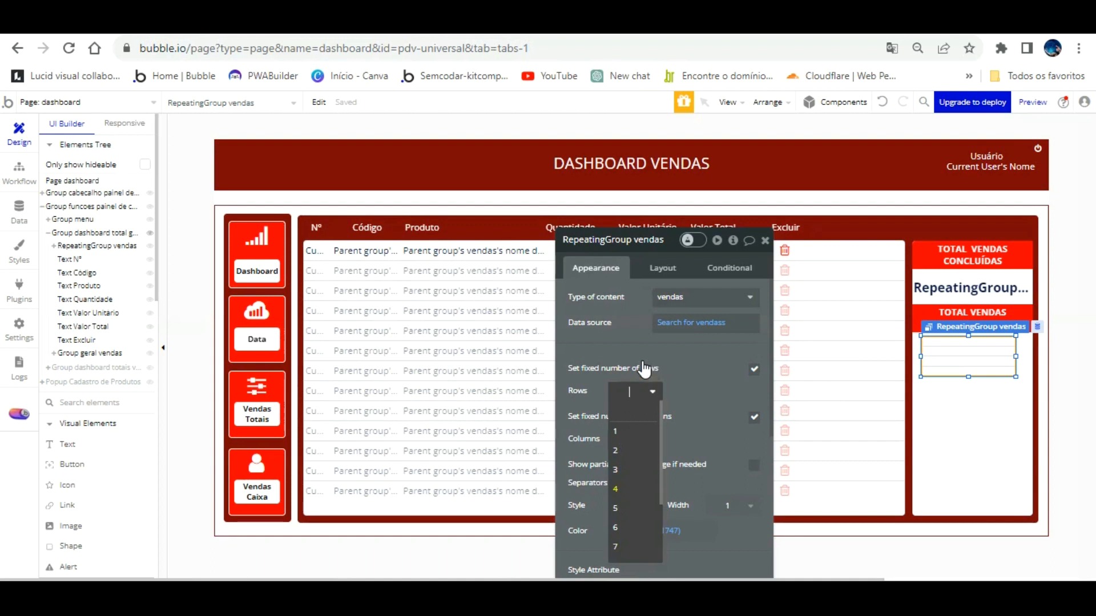
pyautogui.click(690, 386)
pyautogui.click(636, 388)
pyautogui.click(637, 423)
pyautogui.click(664, 388)
pyautogui.click(627, 391)
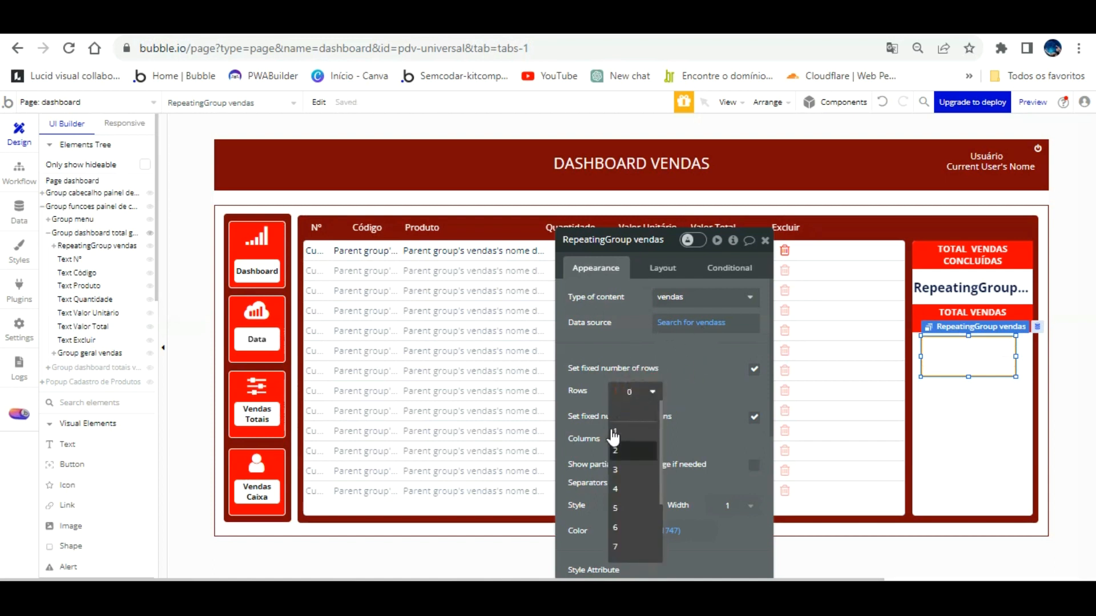
pyautogui.click(615, 449)
pyautogui.click(631, 393)
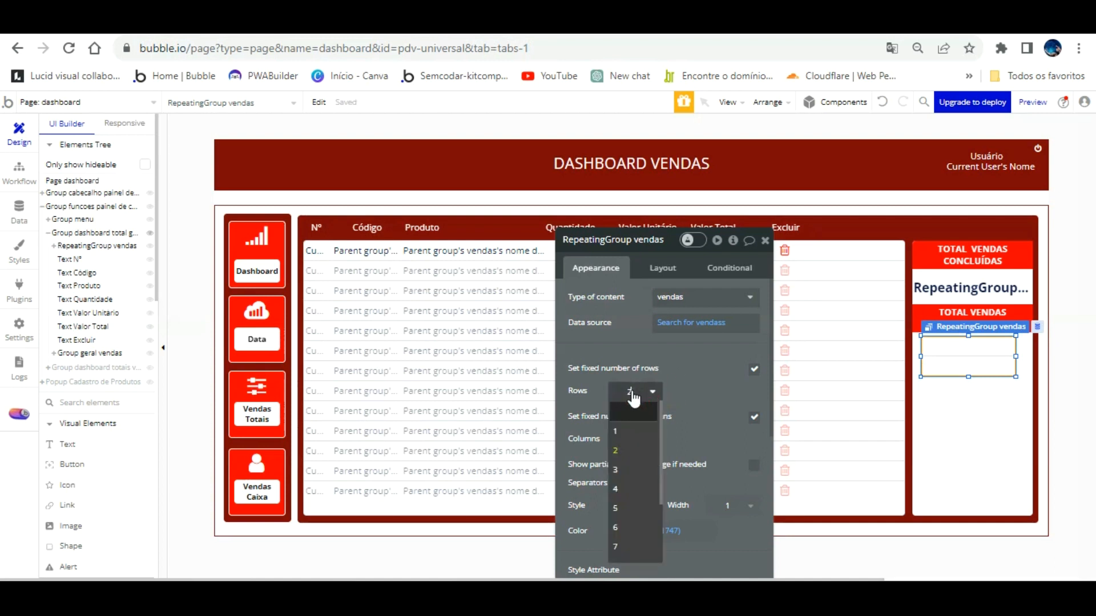
pyautogui.click(621, 431)
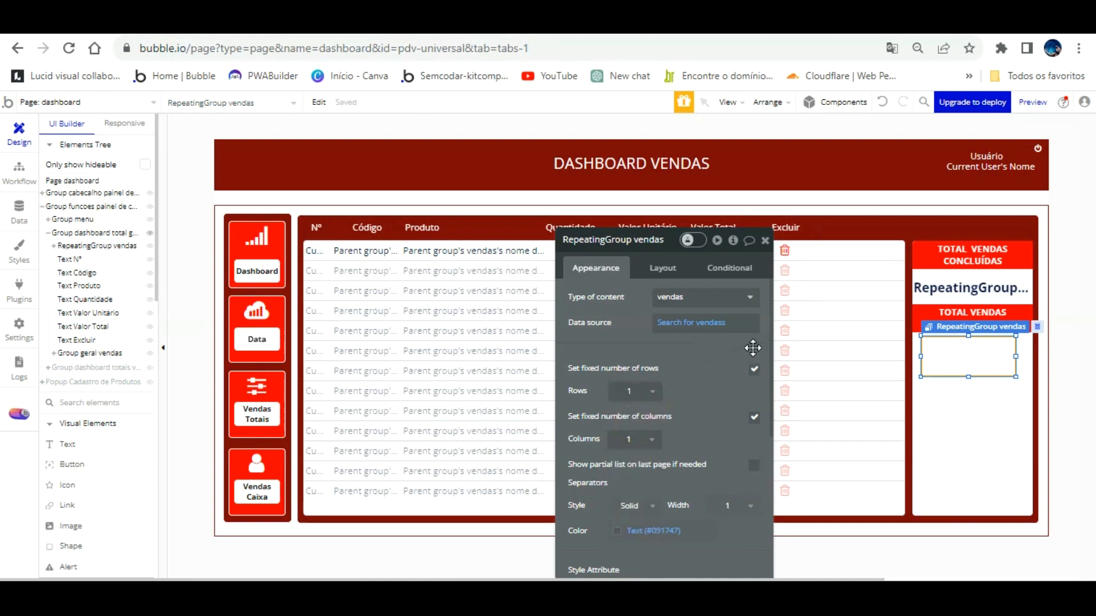
# Set the cancelled-sales repeating group's height to 50 px.
pyautogui.click(995, 286)
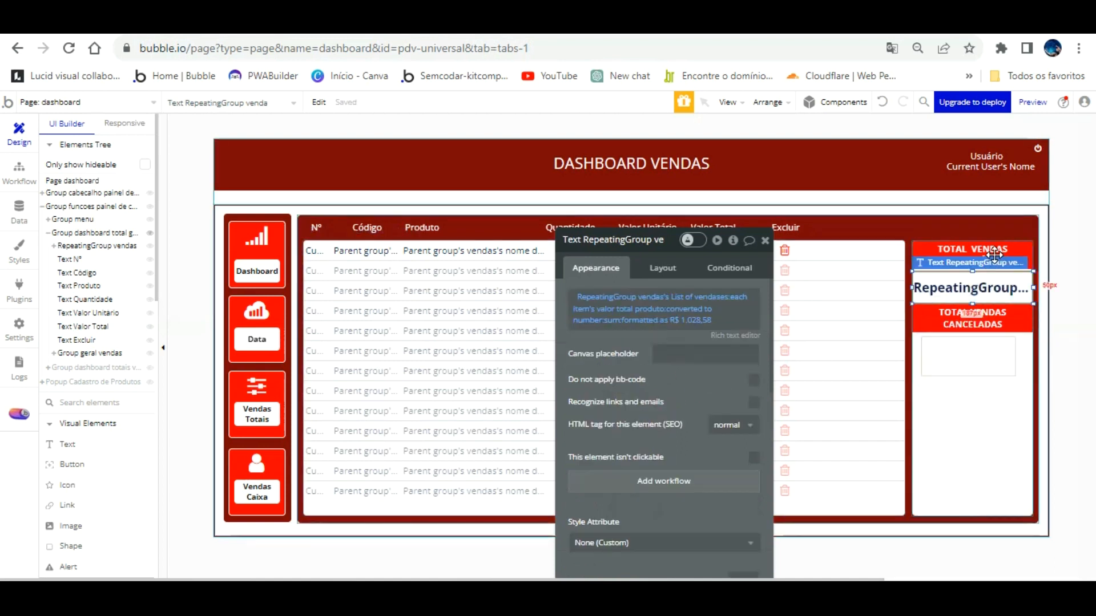
pyautogui.press('Up')
pyautogui.press('Up')
pyautogui.press('Up')
pyautogui.press('Down')
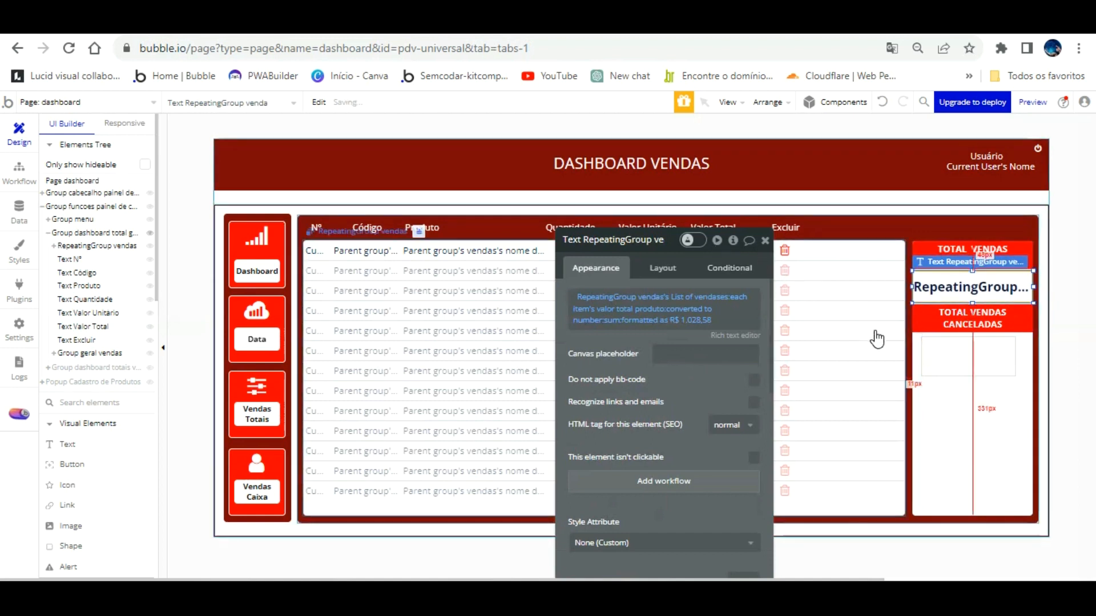
pyautogui.click(670, 272)
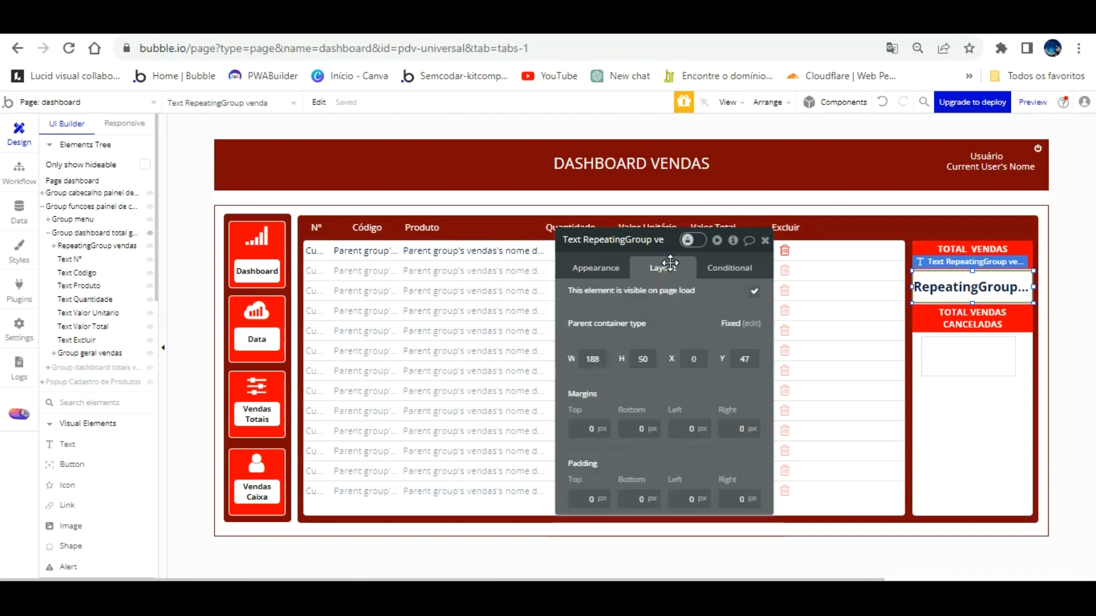
pyautogui.click(965, 331)
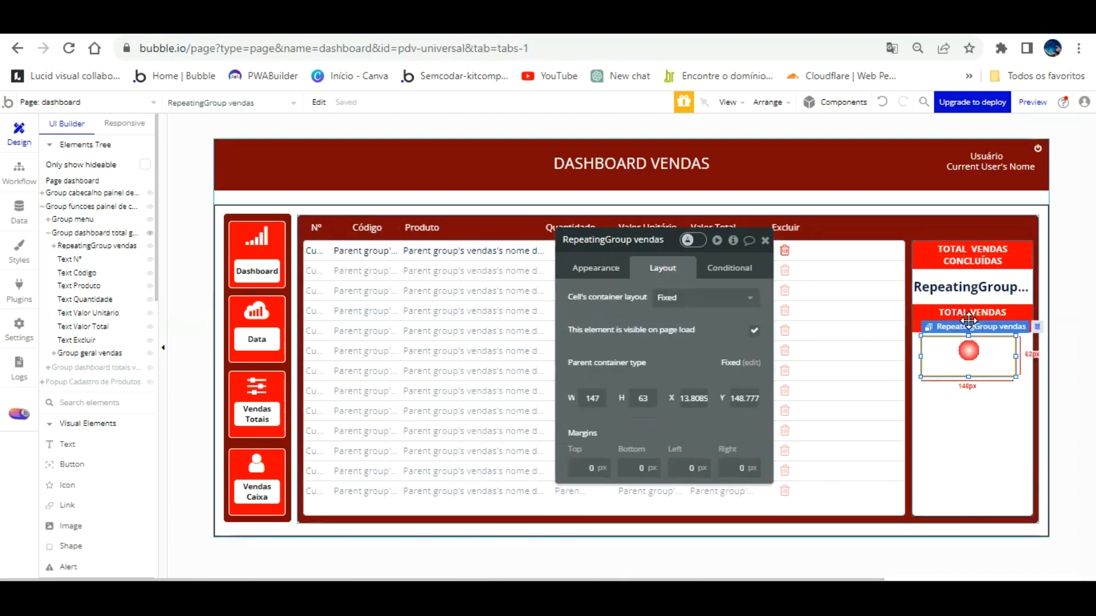
pyautogui.click(624, 396)
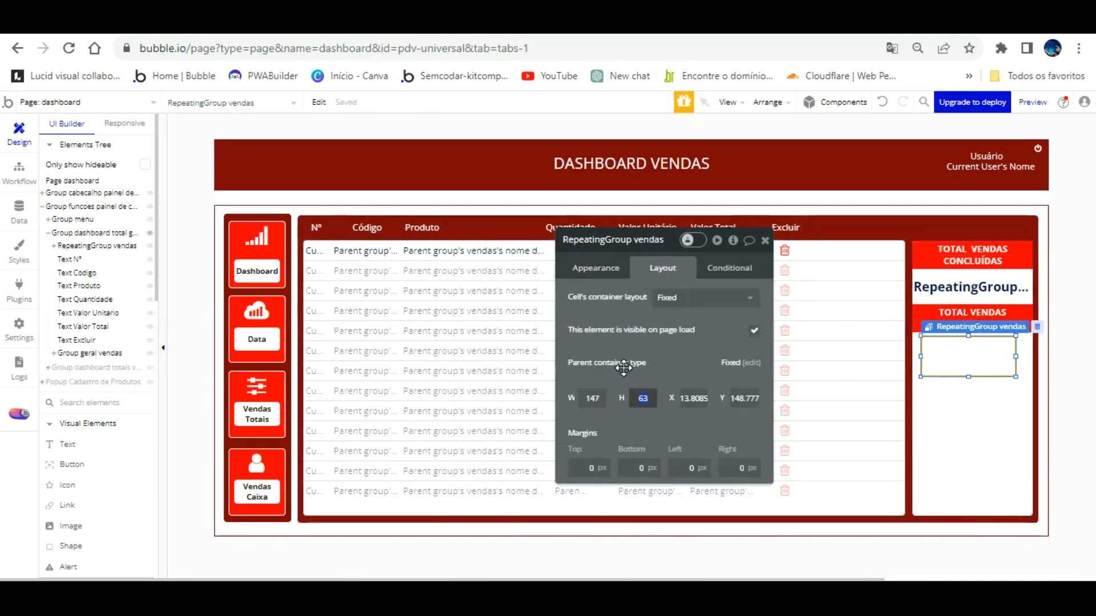
pyautogui.click(915, 311)
pyautogui.click(916, 318)
pyautogui.click(926, 357)
pyautogui.click(598, 398)
pyautogui.moveTo(599, 399); pyautogui.dragTo(565, 399)
pyautogui.write('149')
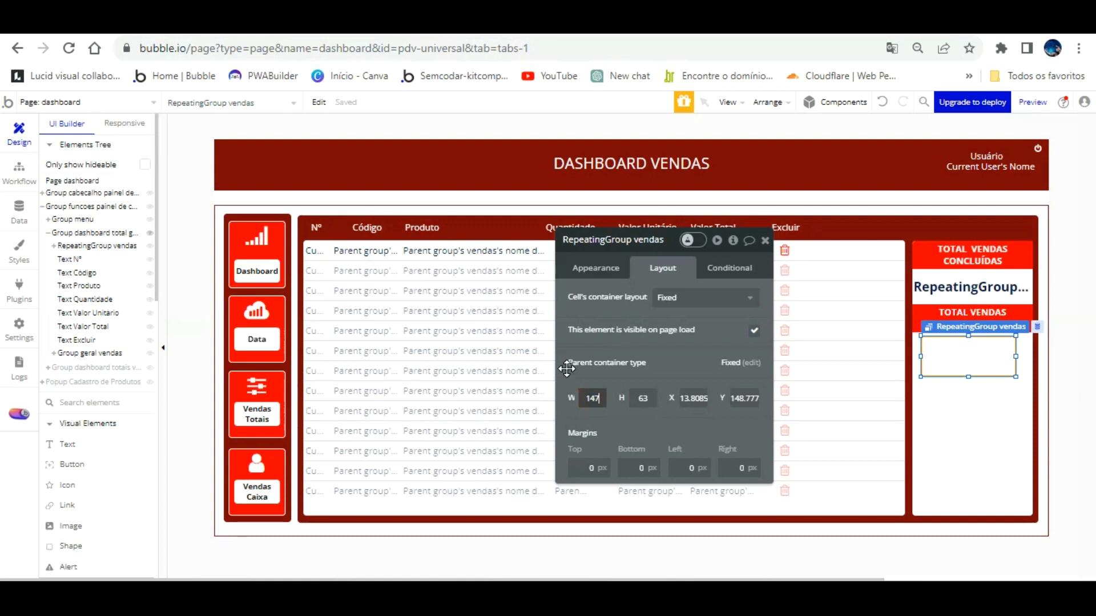
pyautogui.write('151')
pyautogui.press('Tab')
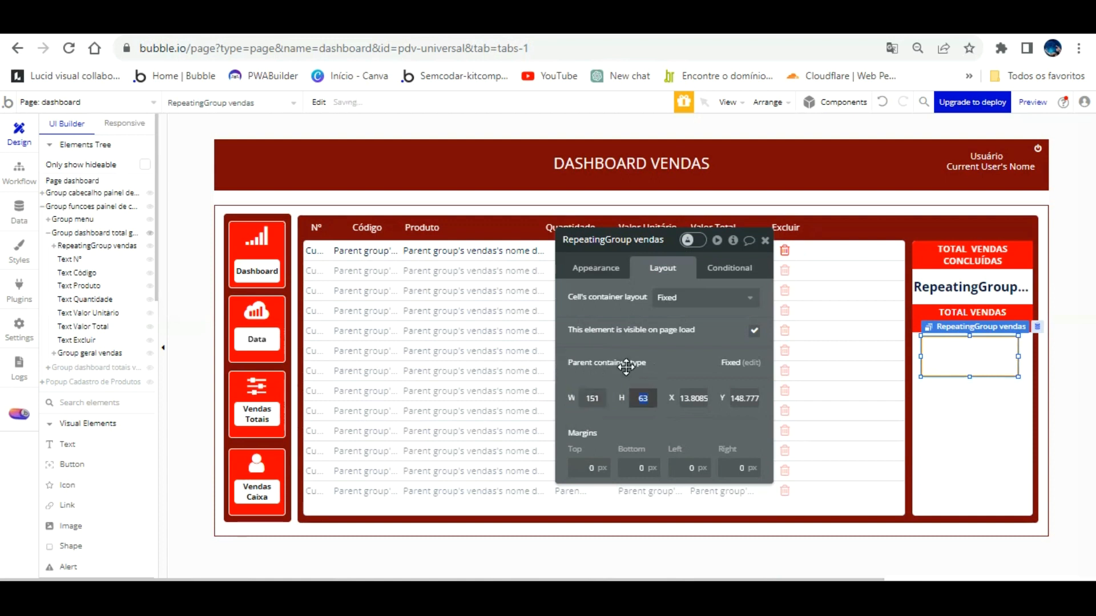
pyautogui.write('50')
pyautogui.click(956, 330)
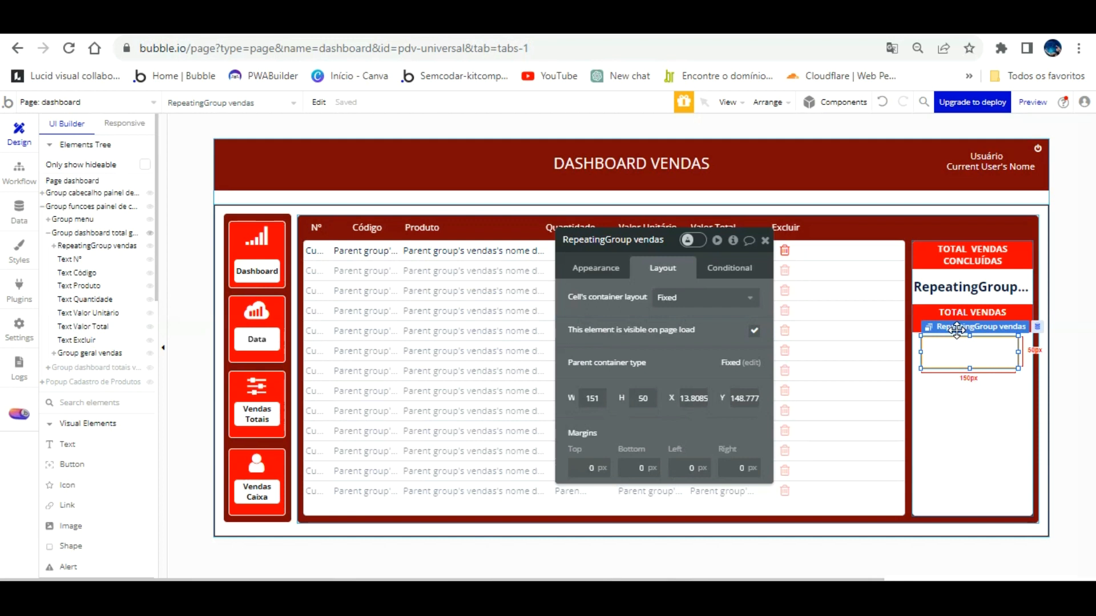
# Set the repeating group's width to 188 and align it to the panel's left edge.
pyautogui.click(966, 260)
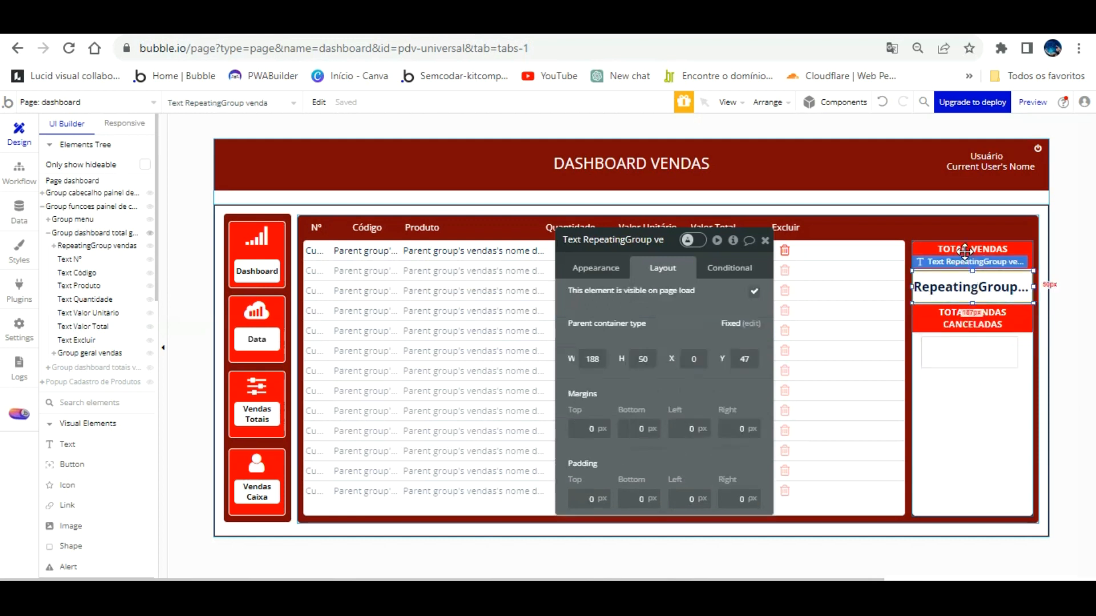
pyautogui.click(974, 352)
pyautogui.click(588, 398)
pyautogui.write('188')
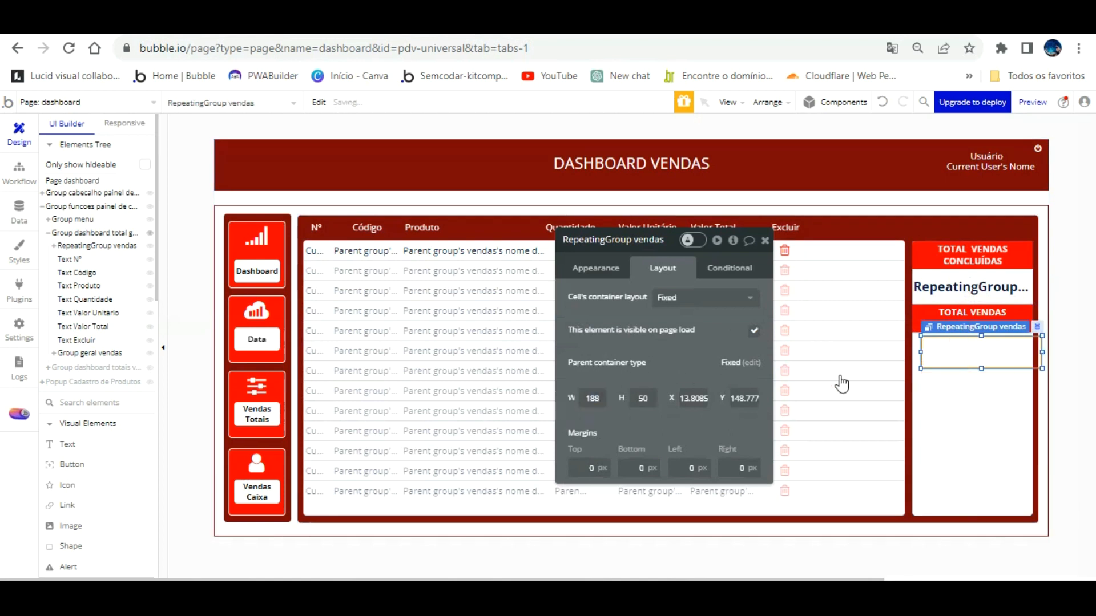
pyautogui.hotkey('ctrl', 'e')
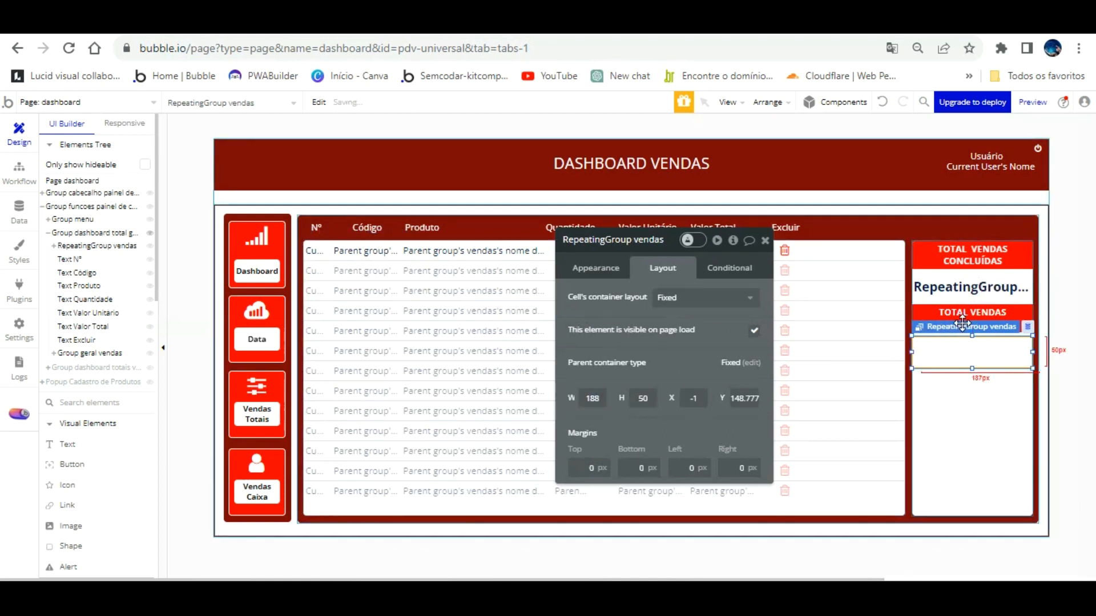
pyautogui.press('Up')
pyautogui.press('Up')
pyautogui.press('Up')
pyautogui.press('Up')
pyautogui.press('Down')
pyautogui.press('Down')
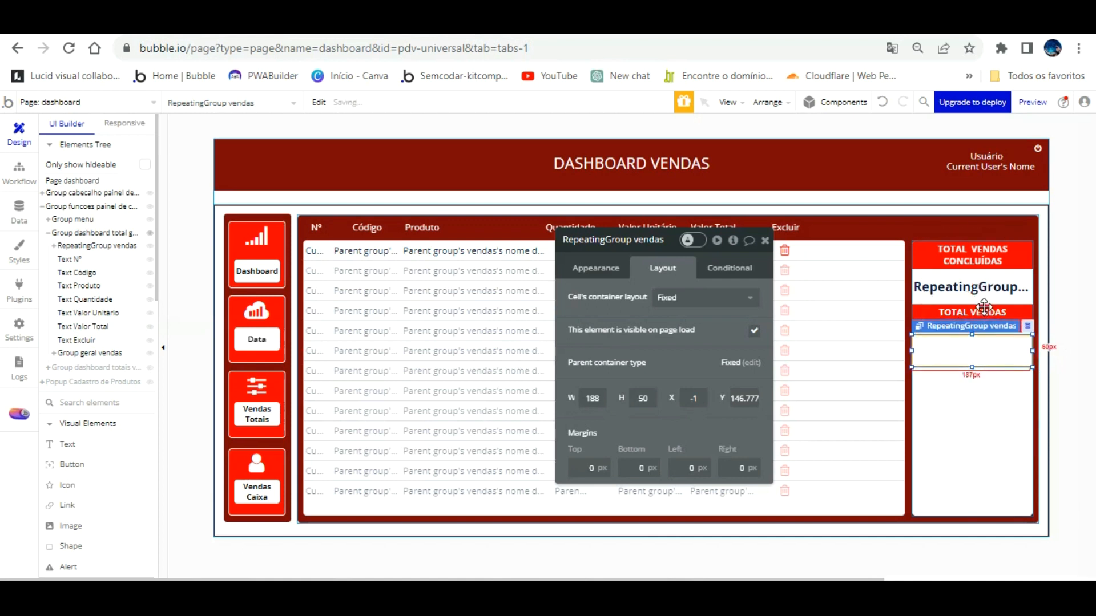
pyautogui.click(588, 262)
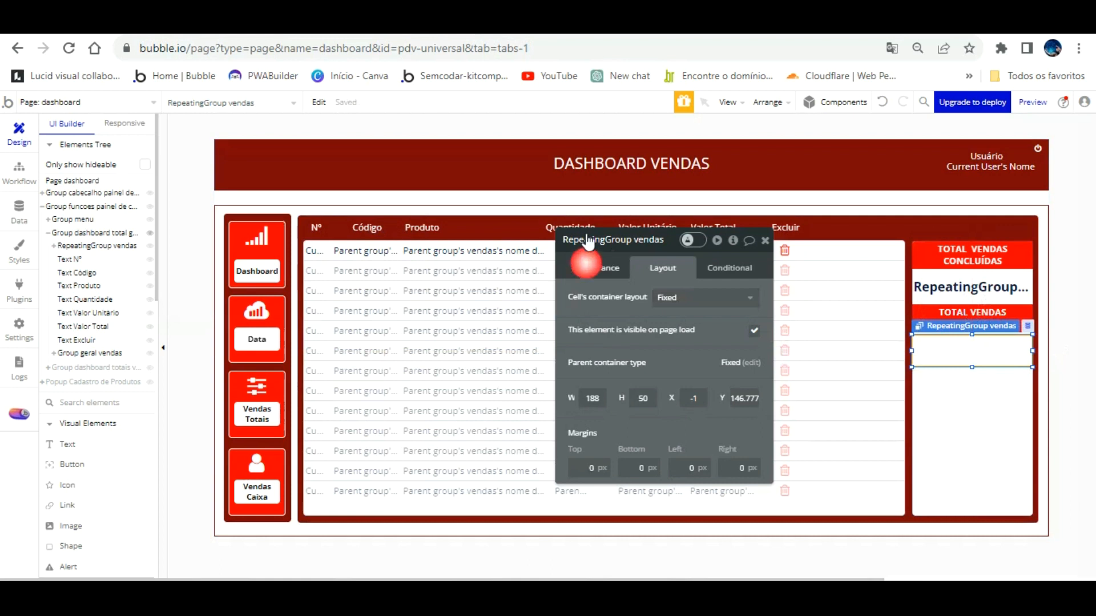
pyautogui.click(80, 444)
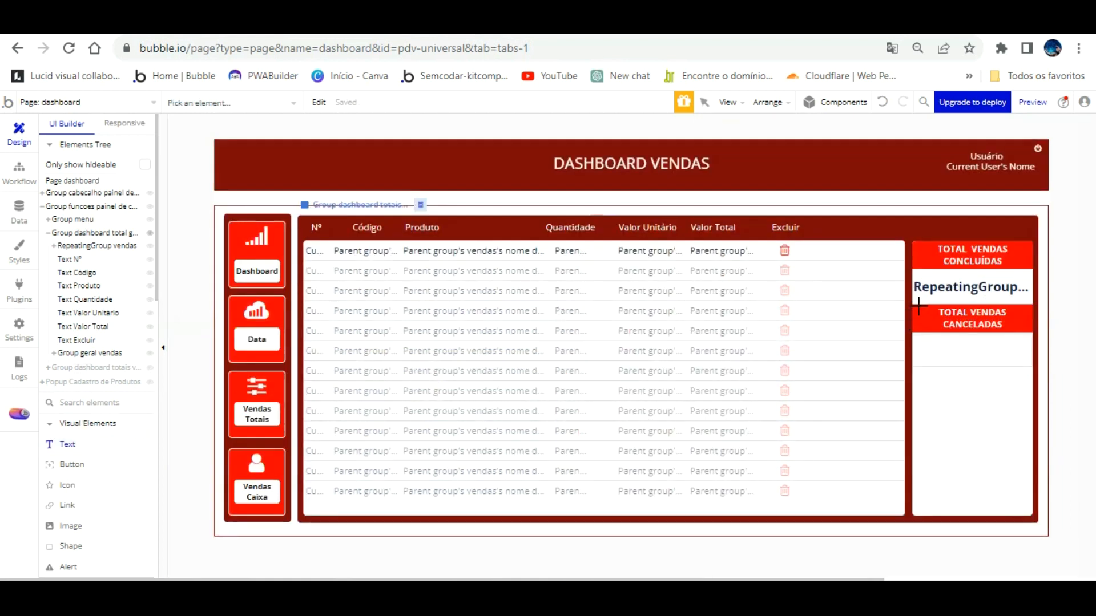
pyautogui.moveTo(919, 335); pyautogui.dragTo(1032, 365)
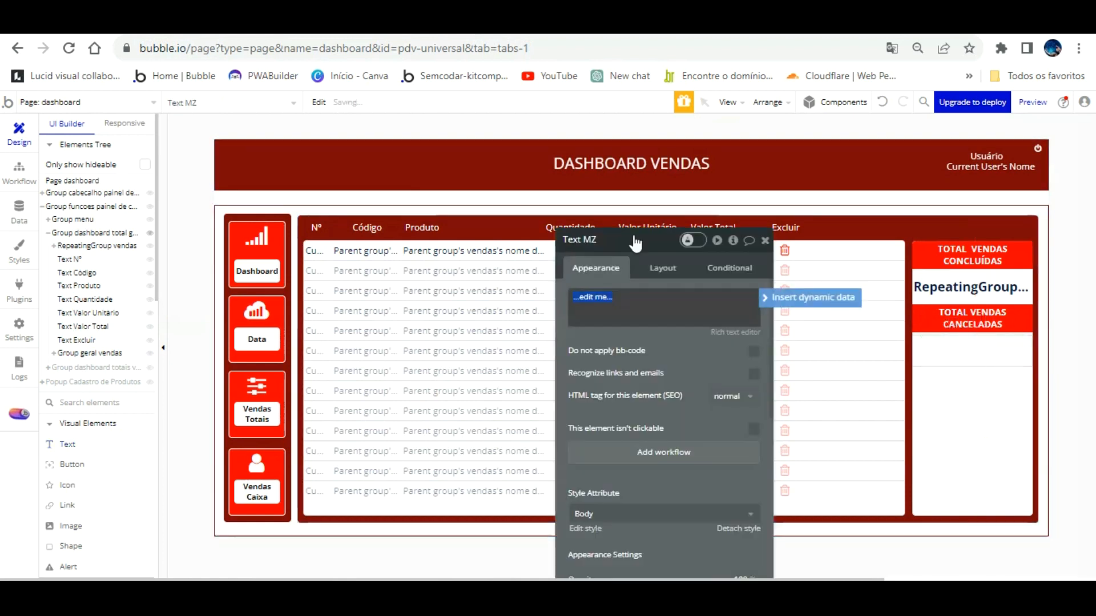
pyautogui.click(880, 102)
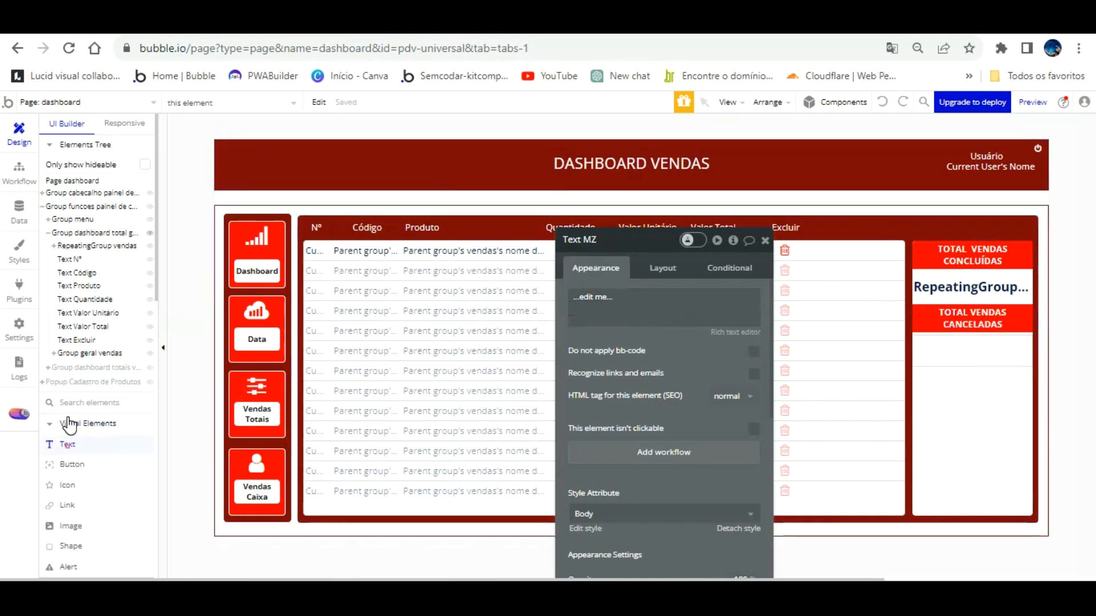
pyautogui.click(105, 231)
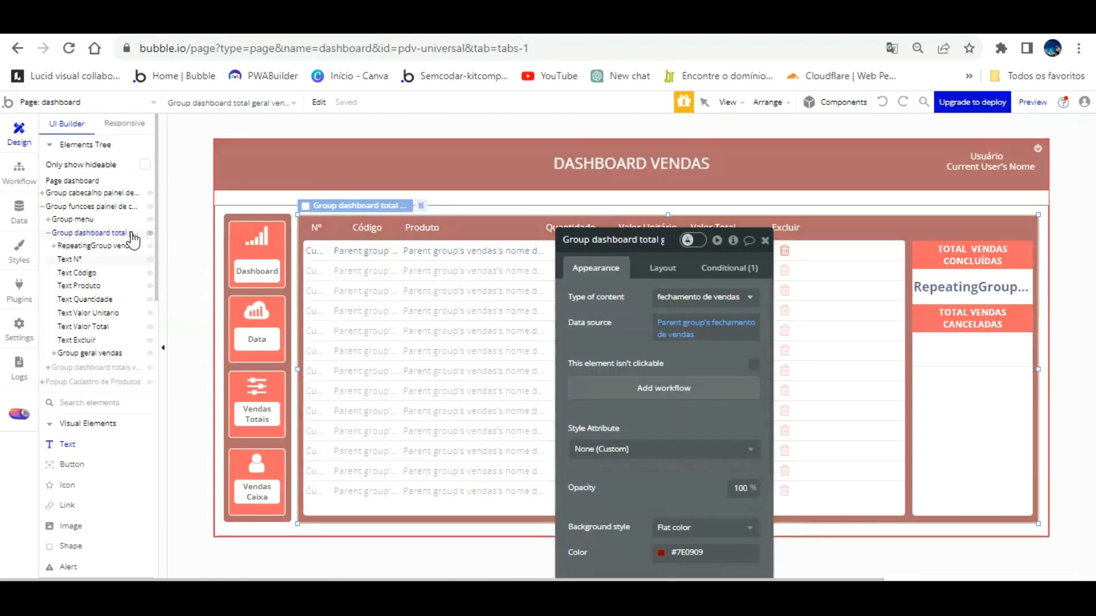
pyautogui.click(94, 243)
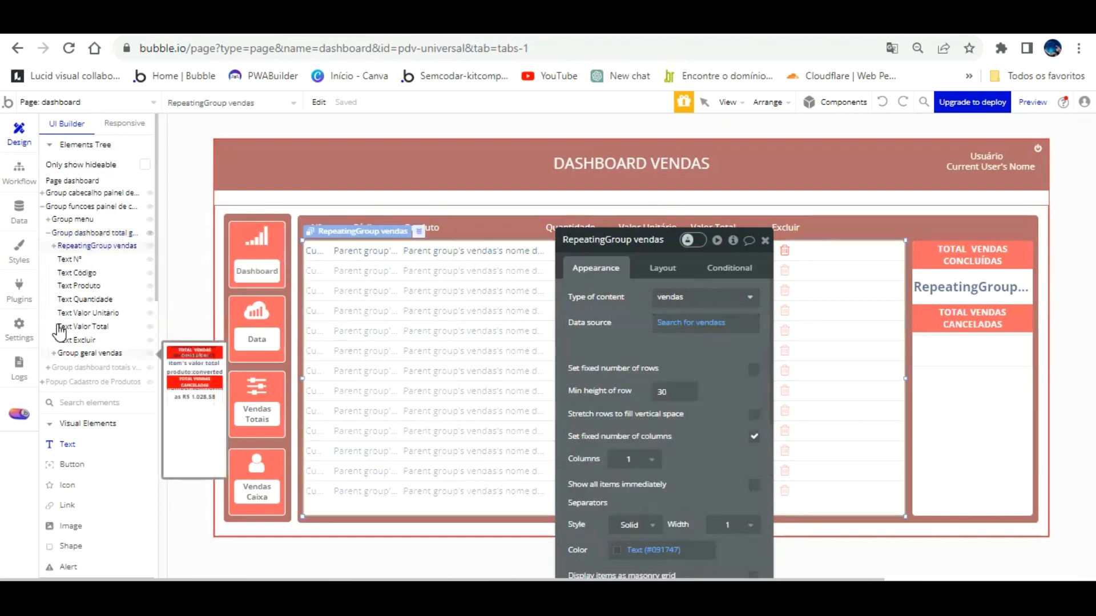
pyautogui.click(70, 353)
# Draw a text element inside the cancelled-sales repeating group's cell.
pyautogui.click(53, 353)
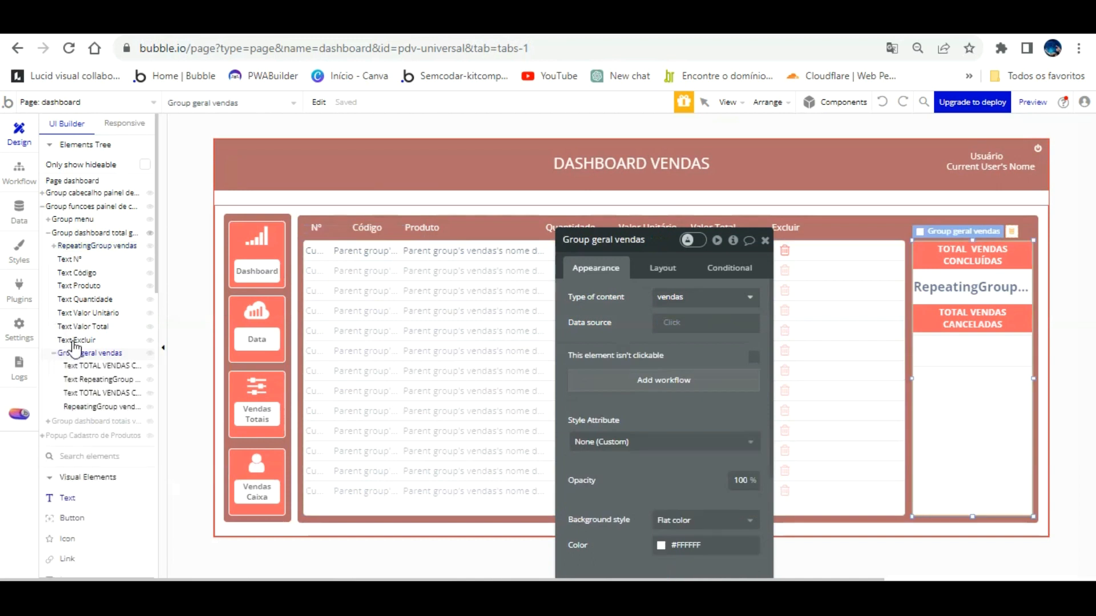
pyautogui.click(92, 406)
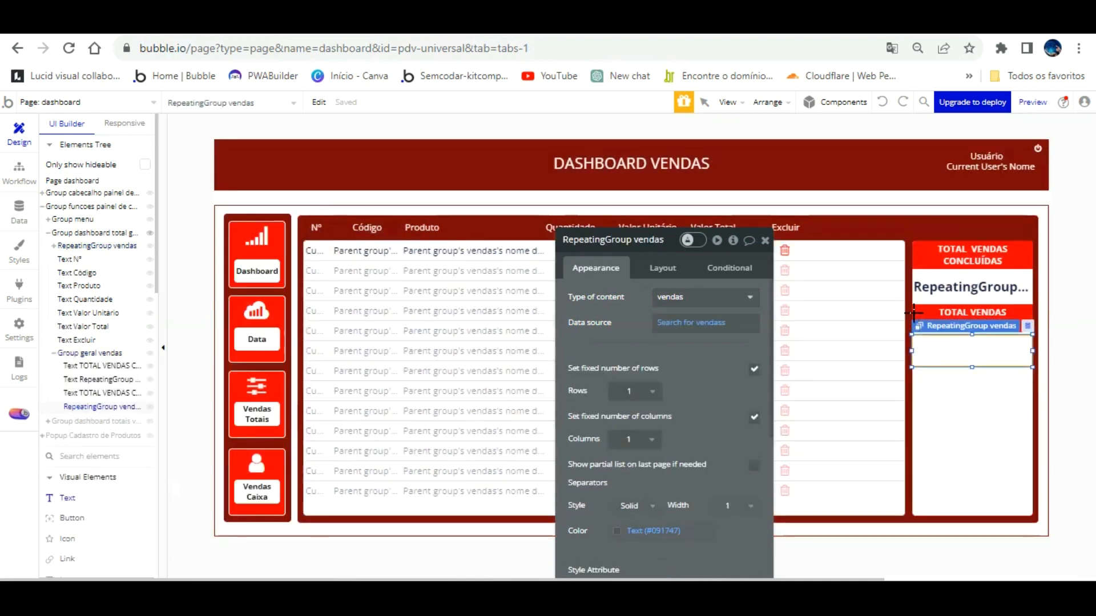
pyautogui.moveTo(917, 319)
pyautogui.mouseDown()
pyautogui.moveTo(985, 356)
pyautogui.moveTo(1025, 359)
pyautogui.mouseUp()
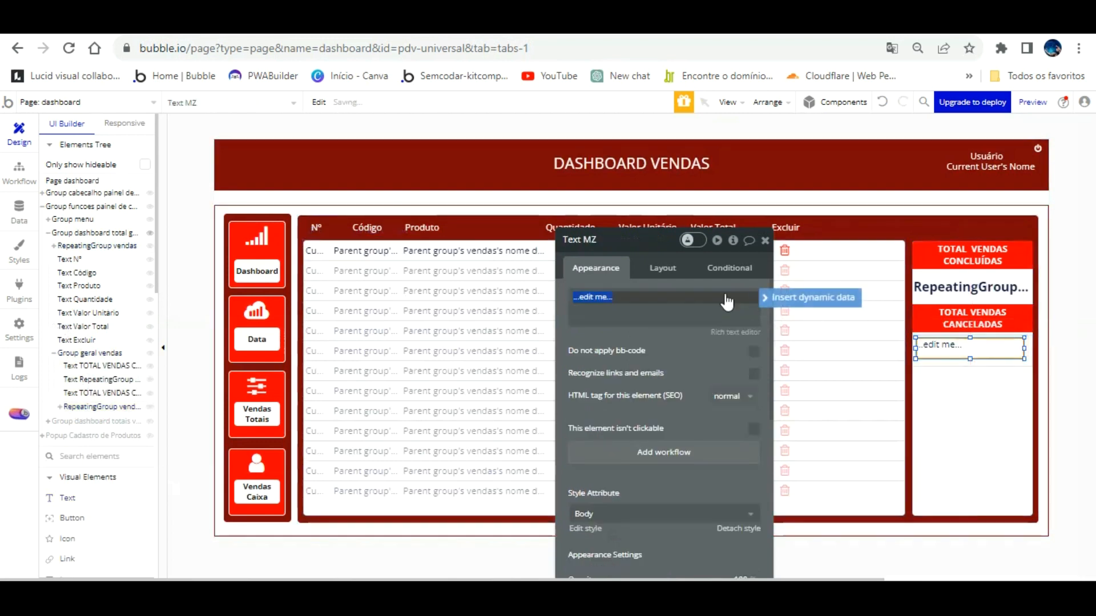
# Rename the parent group to 'RepeatingGroup vendas canceladas'.
pyautogui.click(1031, 332)
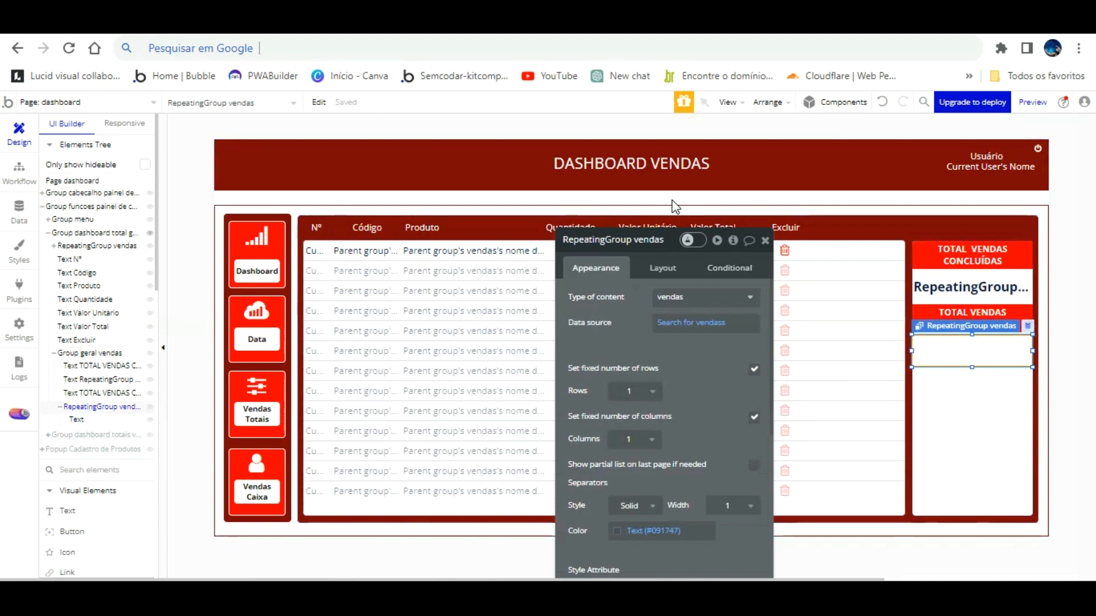
pyautogui.click(658, 242)
pyautogui.write('CANCELADAS')
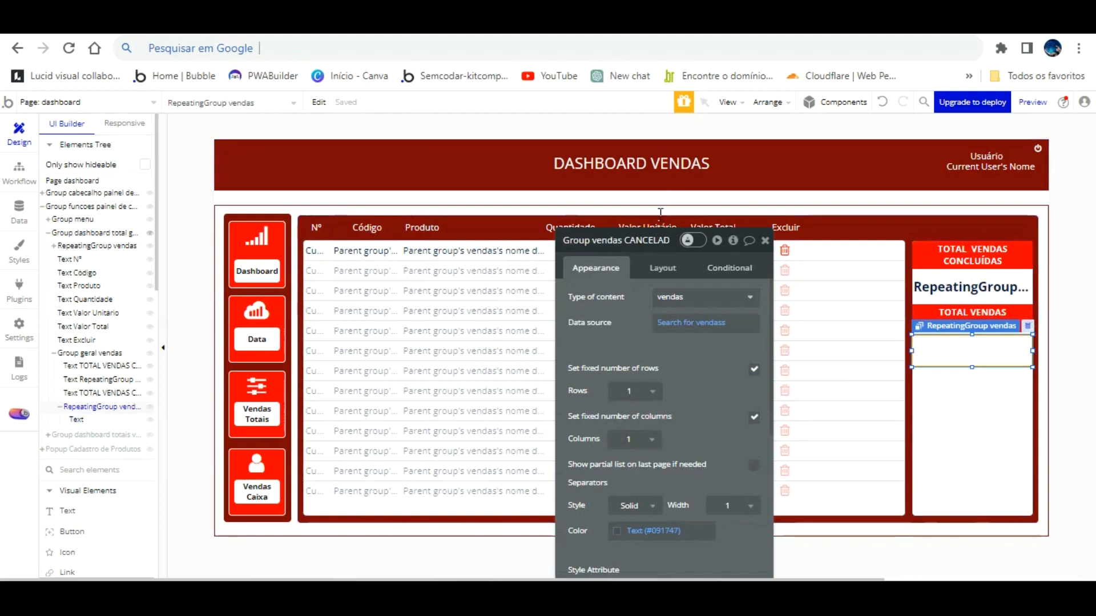
pyautogui.press('BackSpace')
pyautogui.press('BackSpace')
pyautogui.press('BackSpace')
pyautogui.press('BackSpace')
pyautogui.press('BackSpace')
pyautogui.press('BackSpace')
pyautogui.press('BackSpace')
pyautogui.press('BackSpace')
pyautogui.press('BackSpace')
pyautogui.press('BackSpace')
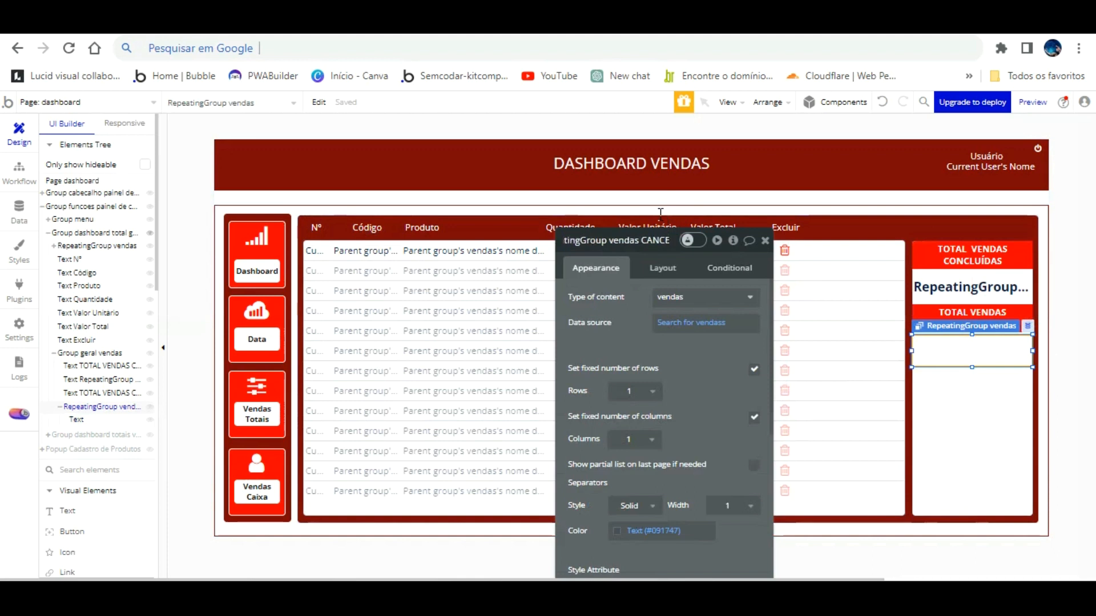
pyautogui.write('canceladas')
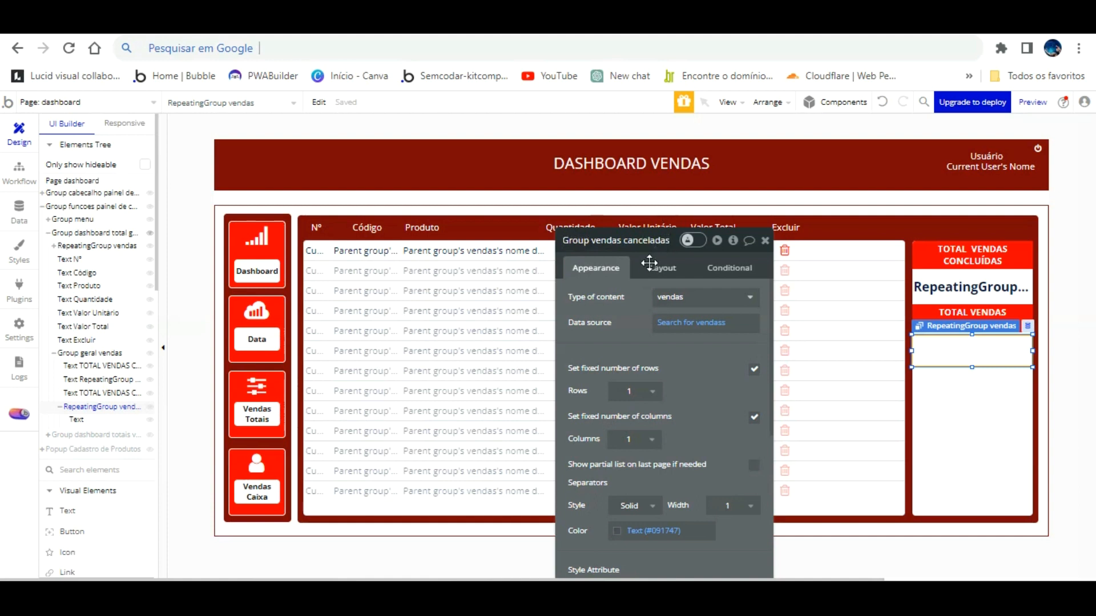
pyautogui.click(421, 107)
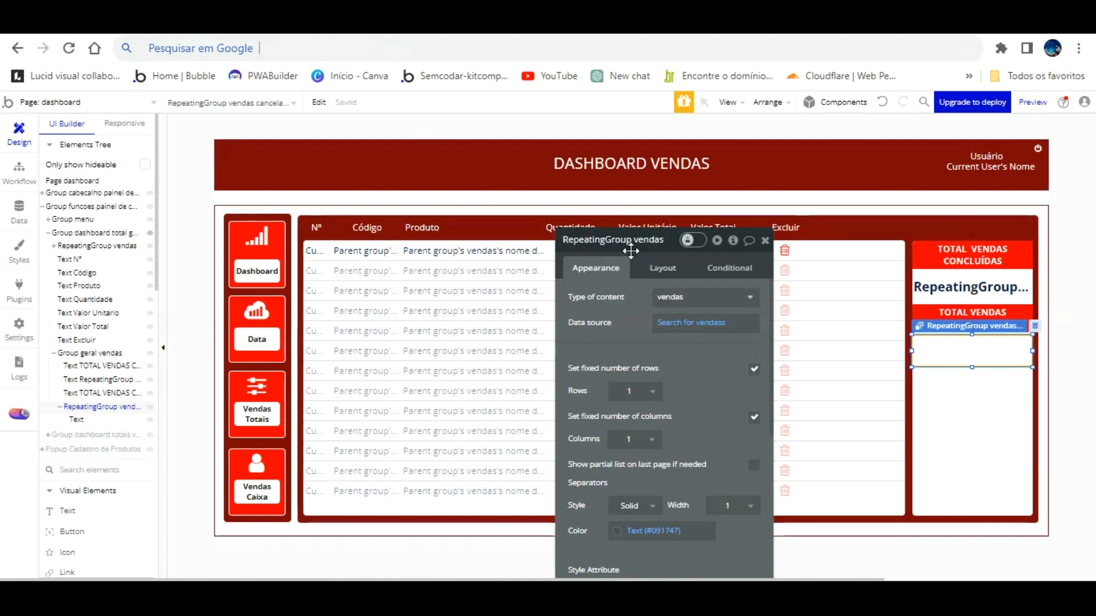
pyautogui.click(960, 345)
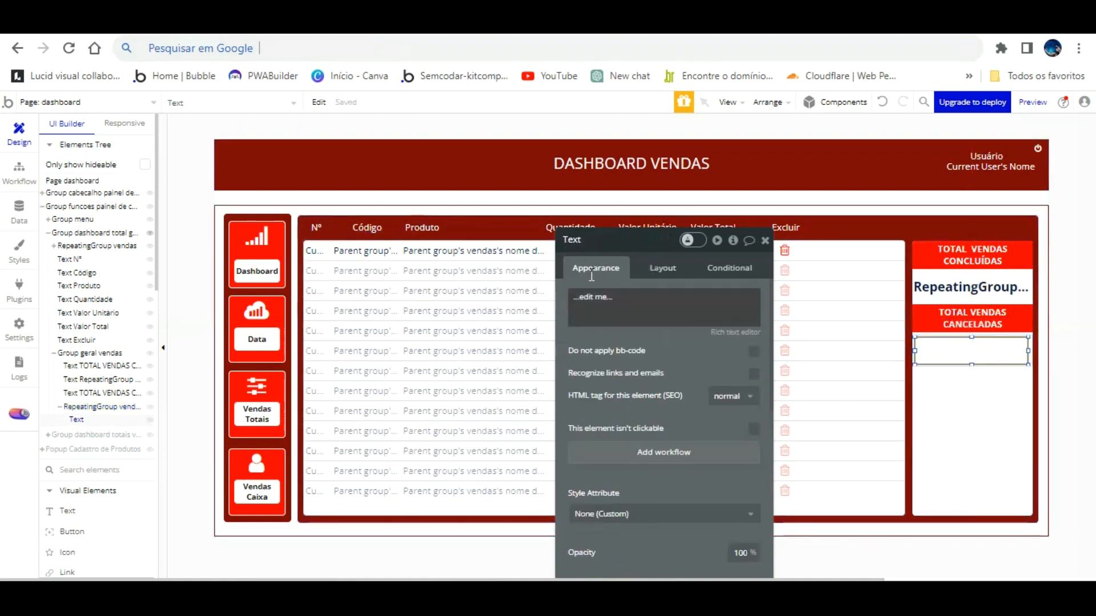
pyautogui.click(594, 300)
# Make the text sum RepeatingGroup vendas canceladas' valor total produto, converted to number.
pyautogui.click(810, 297)
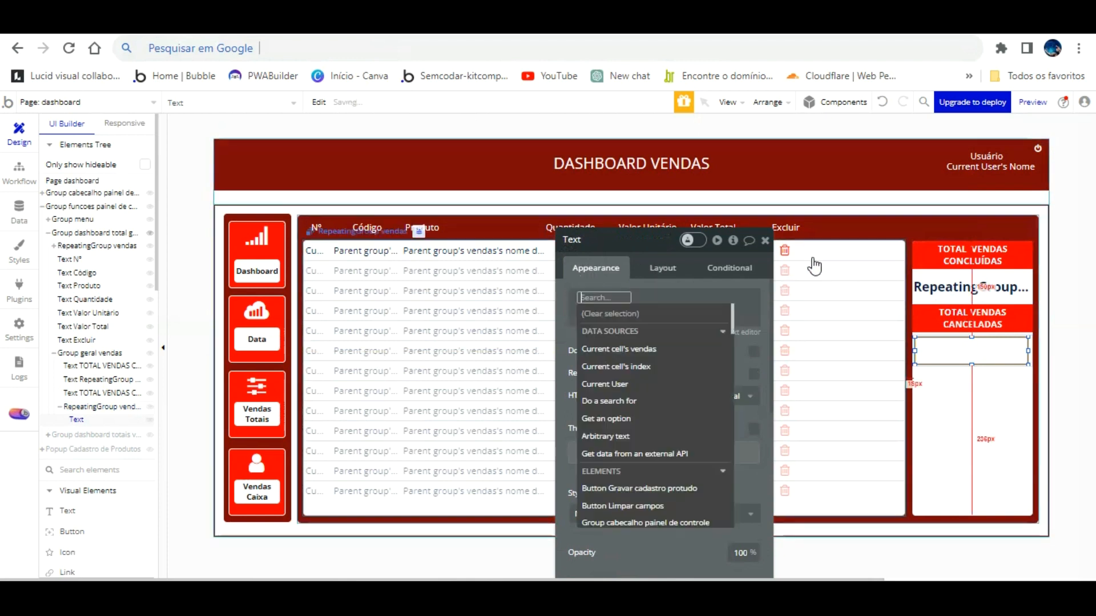
pyautogui.scroll(-10, 688, 416)
pyautogui.scroll(-10, 689, 417)
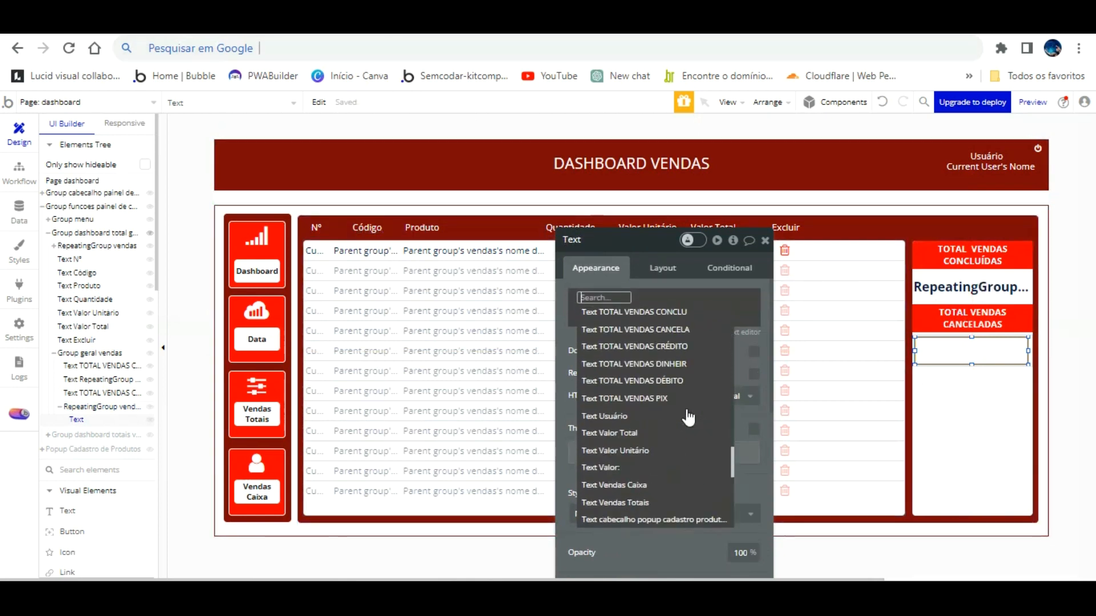
pyautogui.scroll(5, 689, 418)
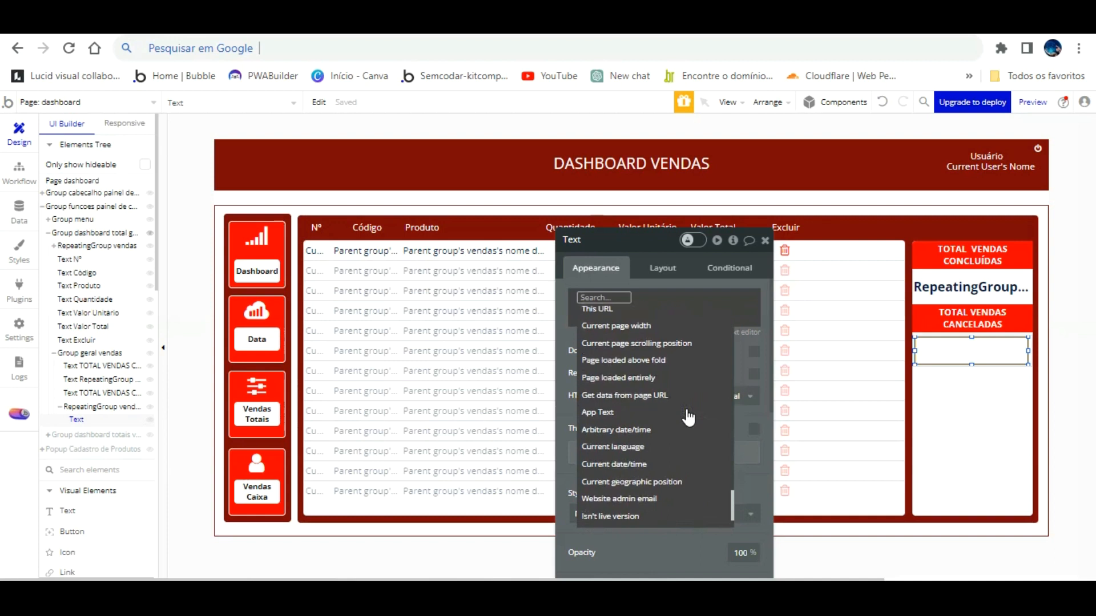
pyautogui.scroll(5, 688, 418)
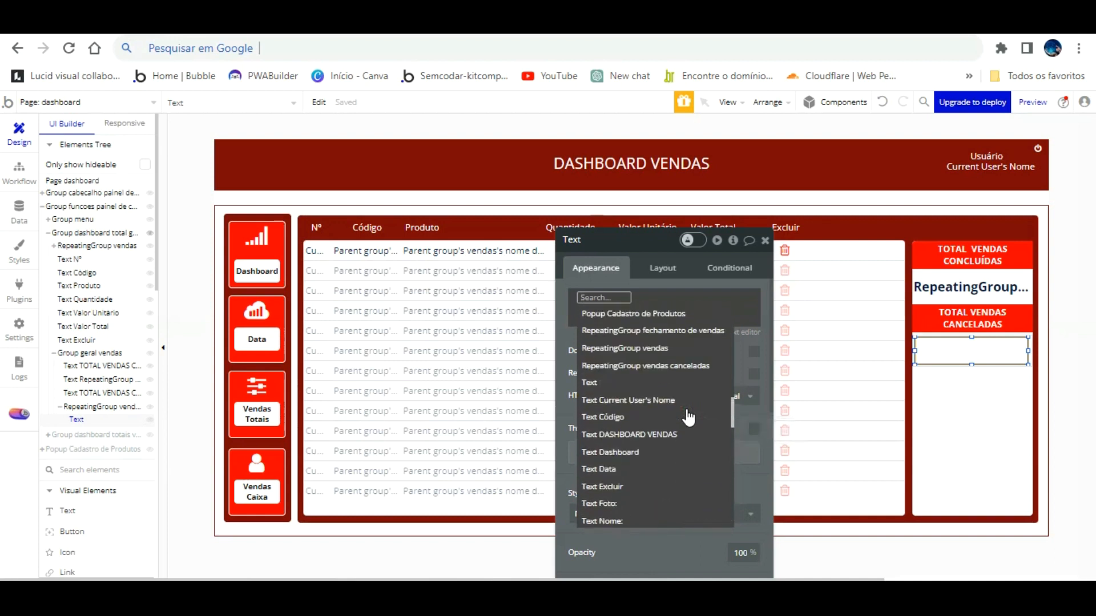
pyautogui.click(685, 383)
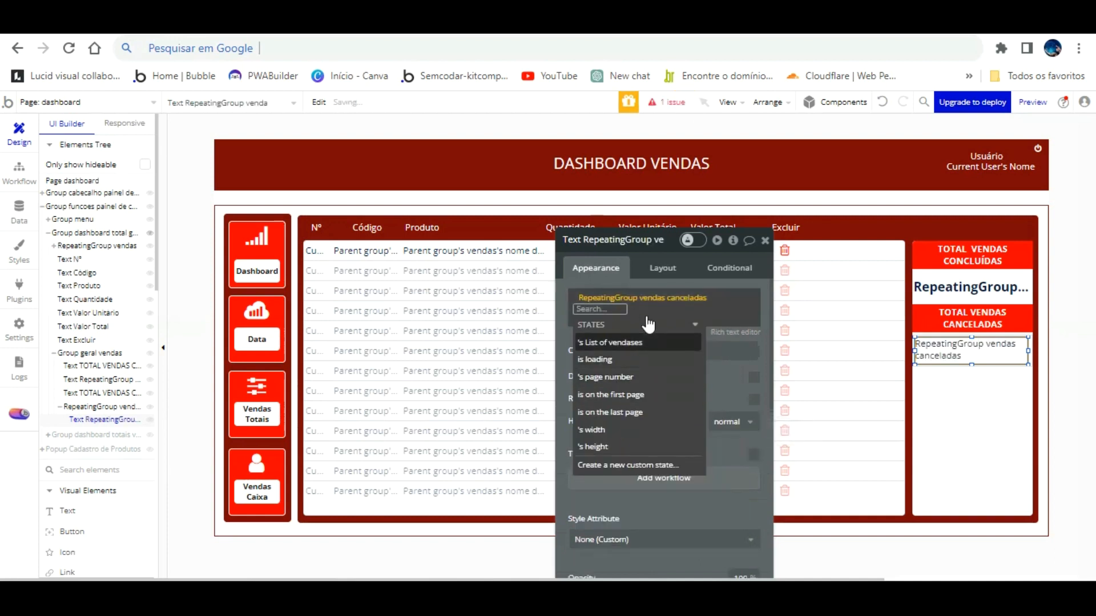
pyautogui.click(645, 340)
pyautogui.scroll(-3, 689, 377)
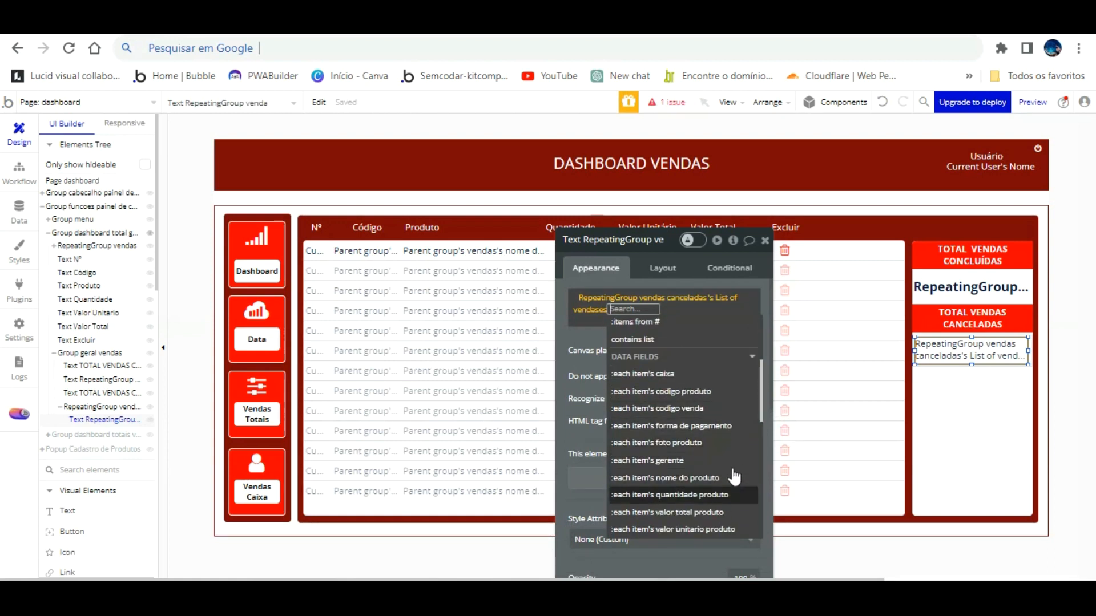
pyautogui.click(720, 512)
pyautogui.scroll(-3, 661, 441)
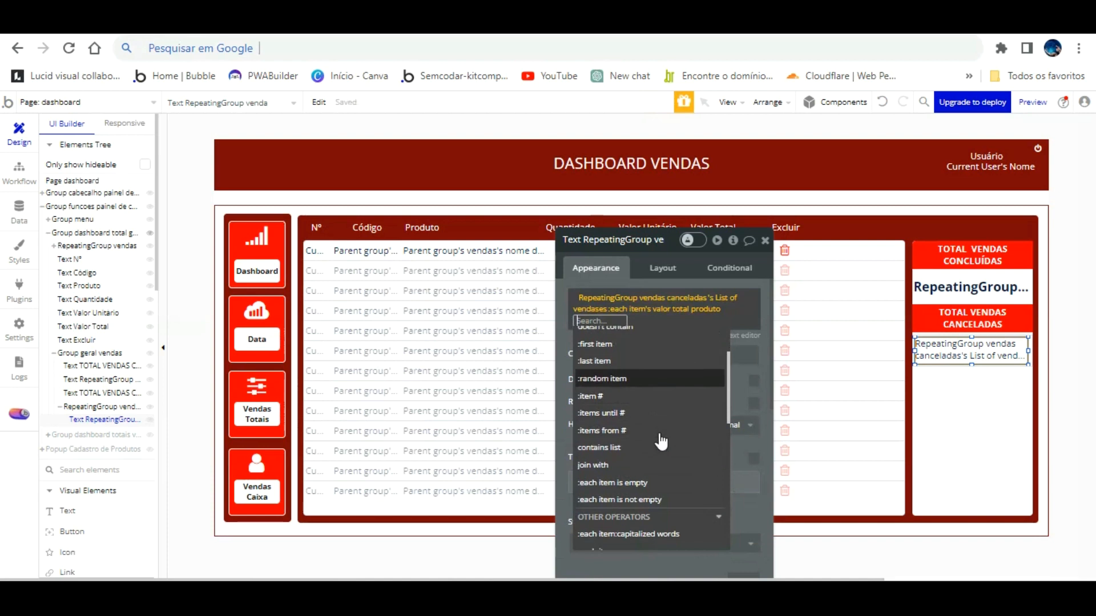
pyautogui.scroll(-3, 651, 435)
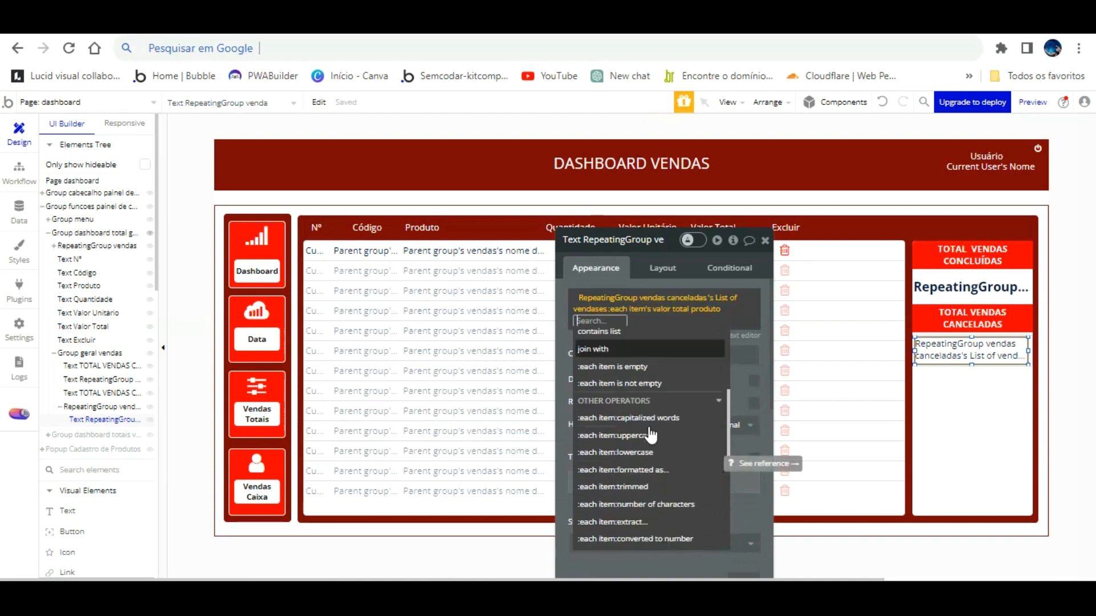
pyautogui.scroll(6, 651, 435)
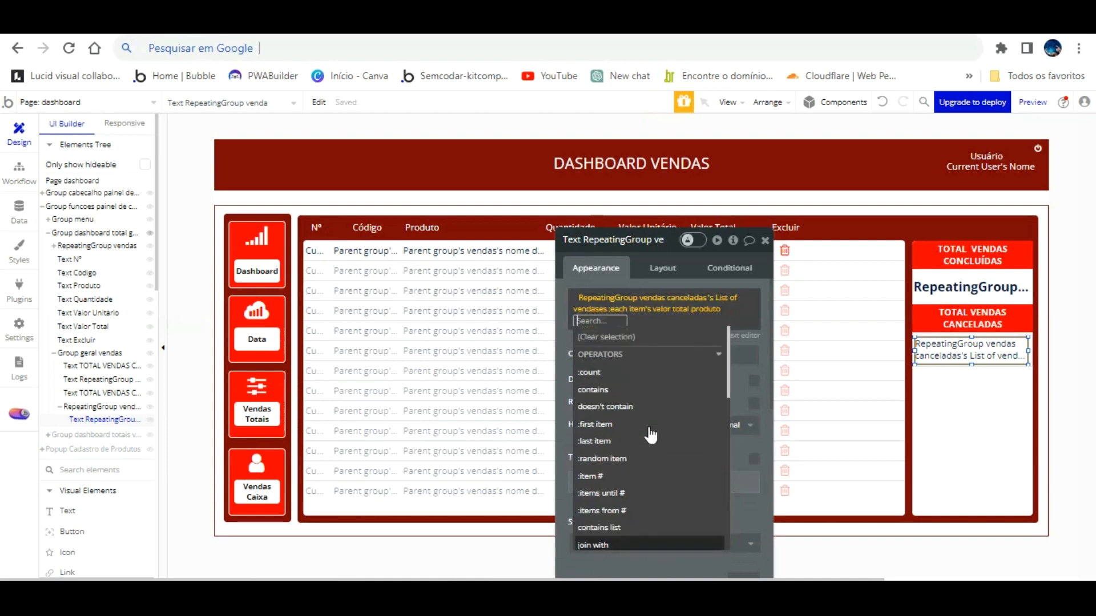
pyautogui.scroll(-8, 651, 437)
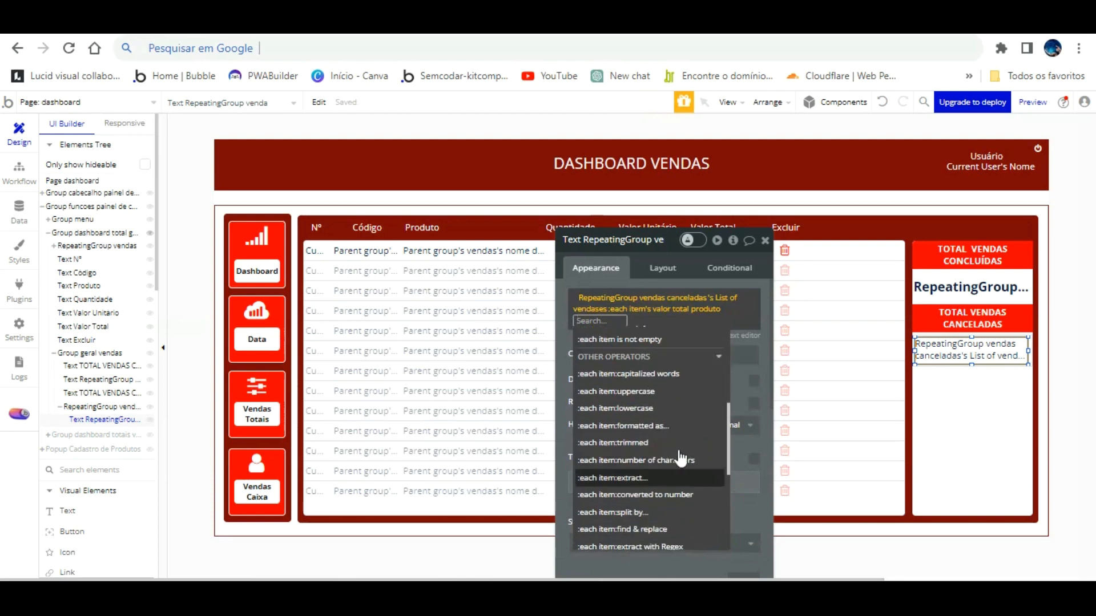
pyautogui.click(684, 496)
pyautogui.scroll(-1, 735, 446)
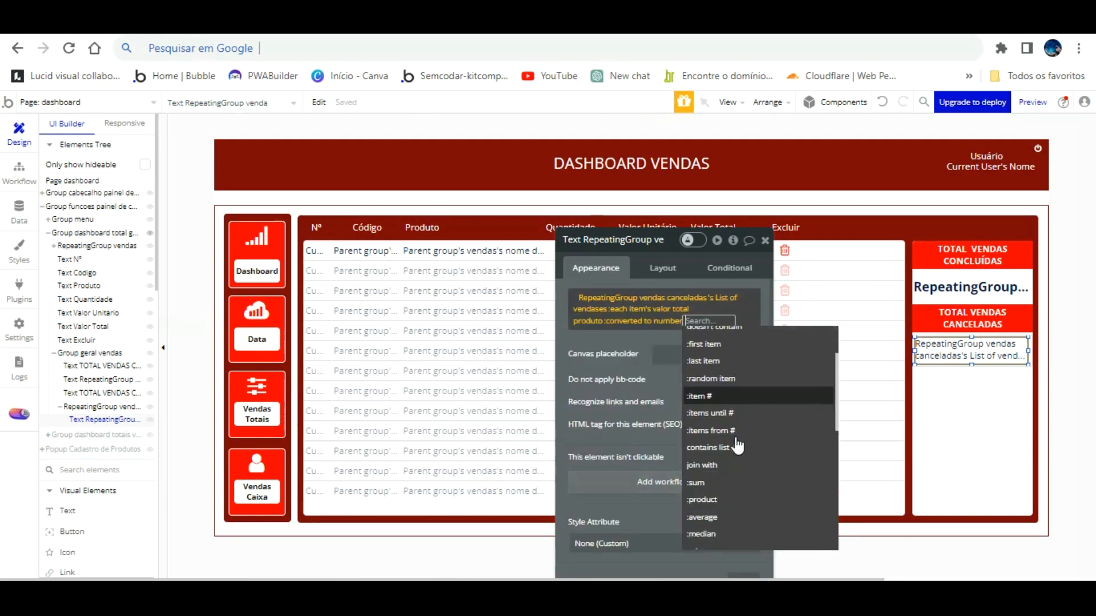
pyautogui.click(724, 483)
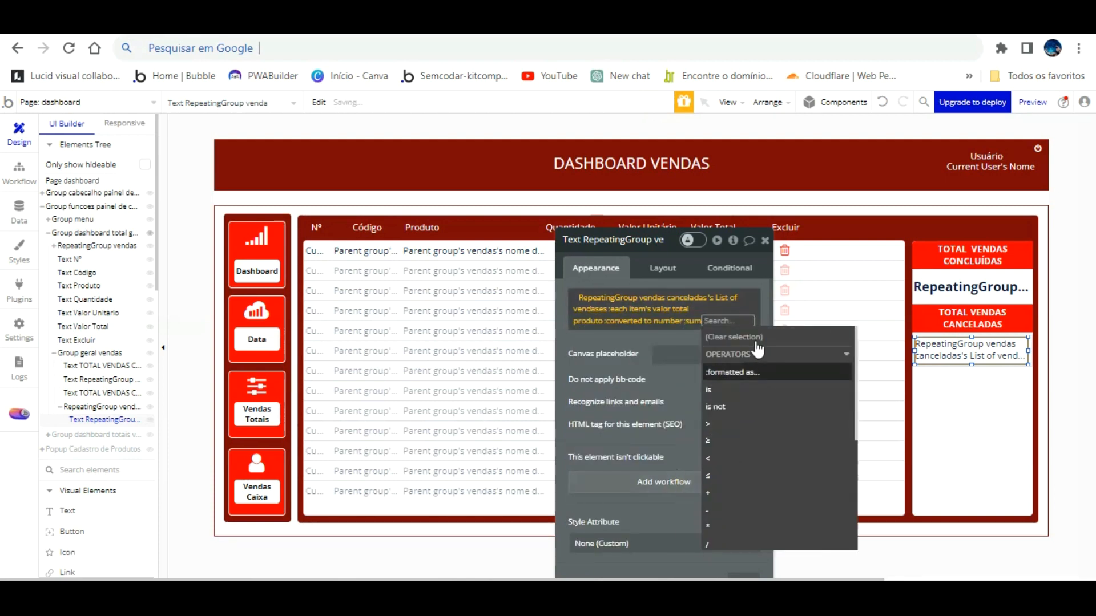
# Format the sum as Currency: 2 decimals, comma decimal, dot thousands, R$ symbol.
pyautogui.click(732, 372)
pyautogui.click(463, 271)
pyautogui.click(451, 309)
pyautogui.click(453, 297)
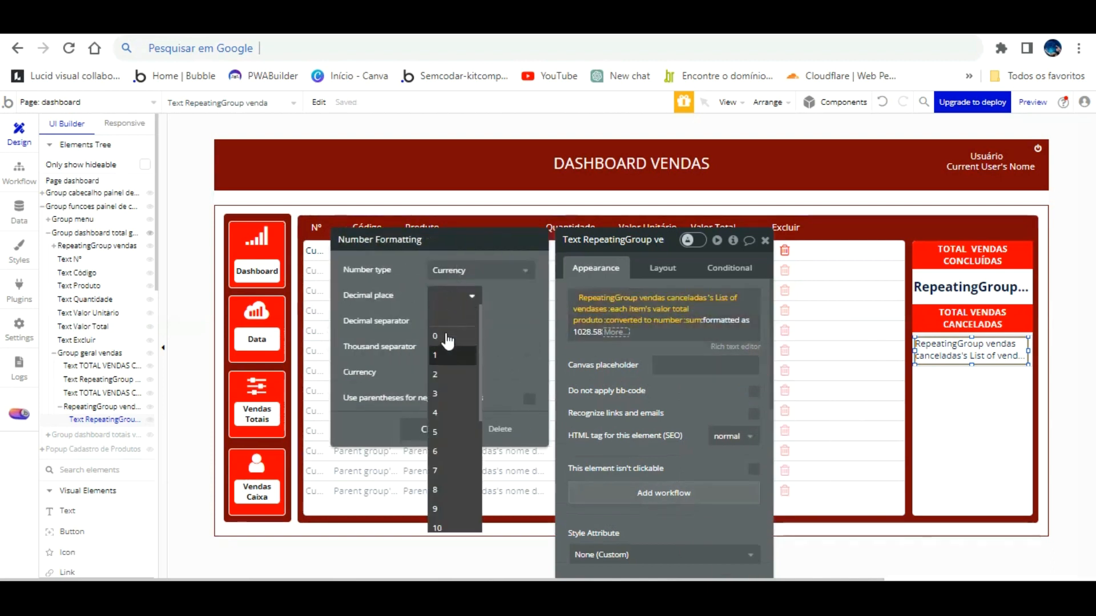
pyautogui.click(446, 375)
pyautogui.click(451, 322)
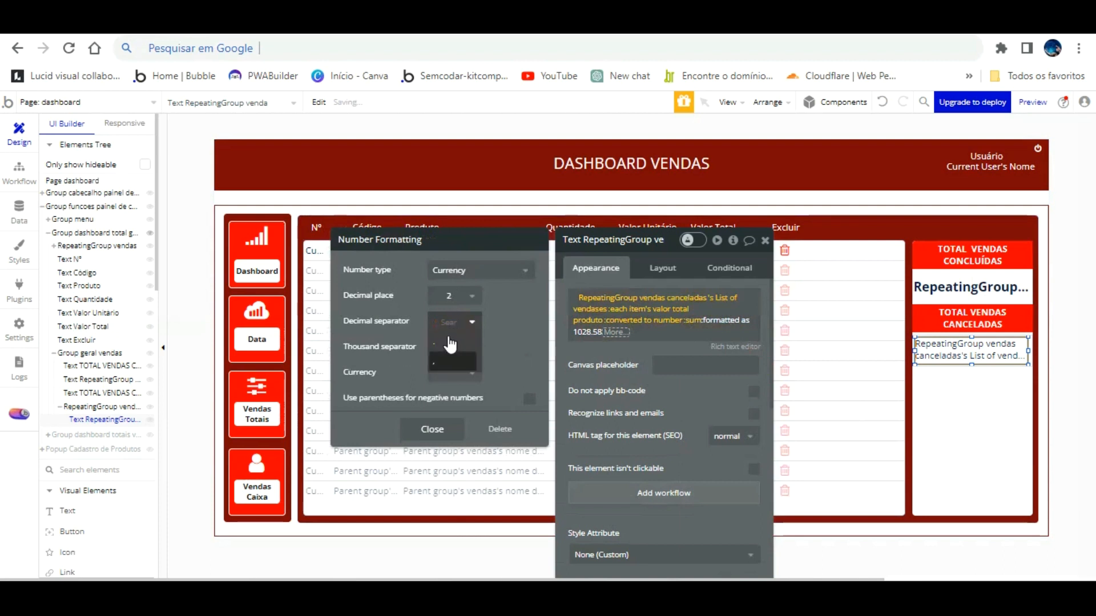
pyautogui.click(451, 361)
pyautogui.click(453, 347)
pyautogui.click(451, 369)
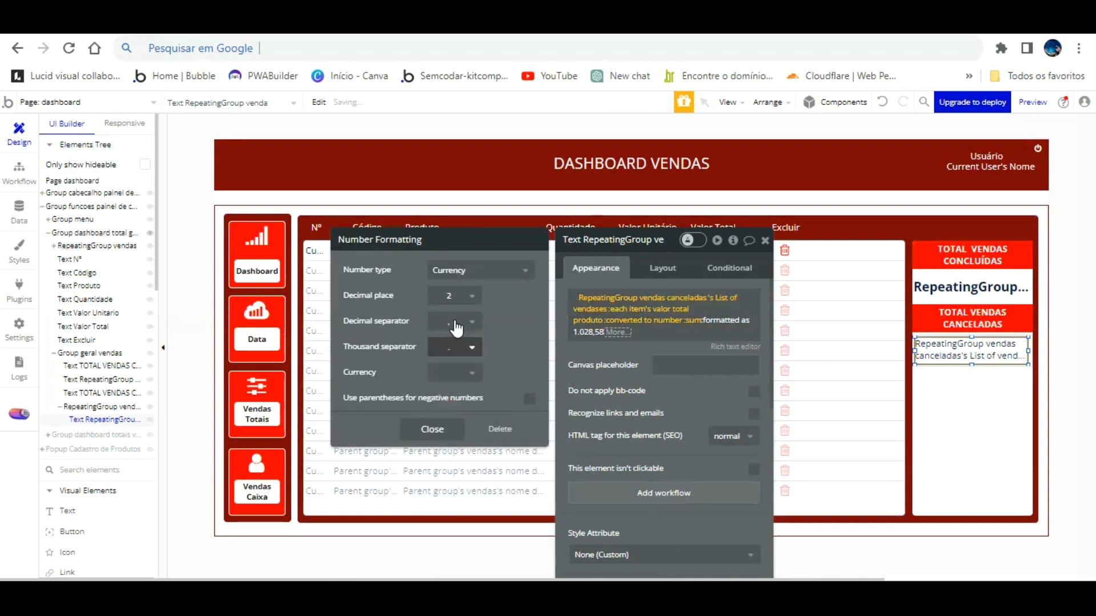
pyautogui.click(451, 373)
pyautogui.write('R$')
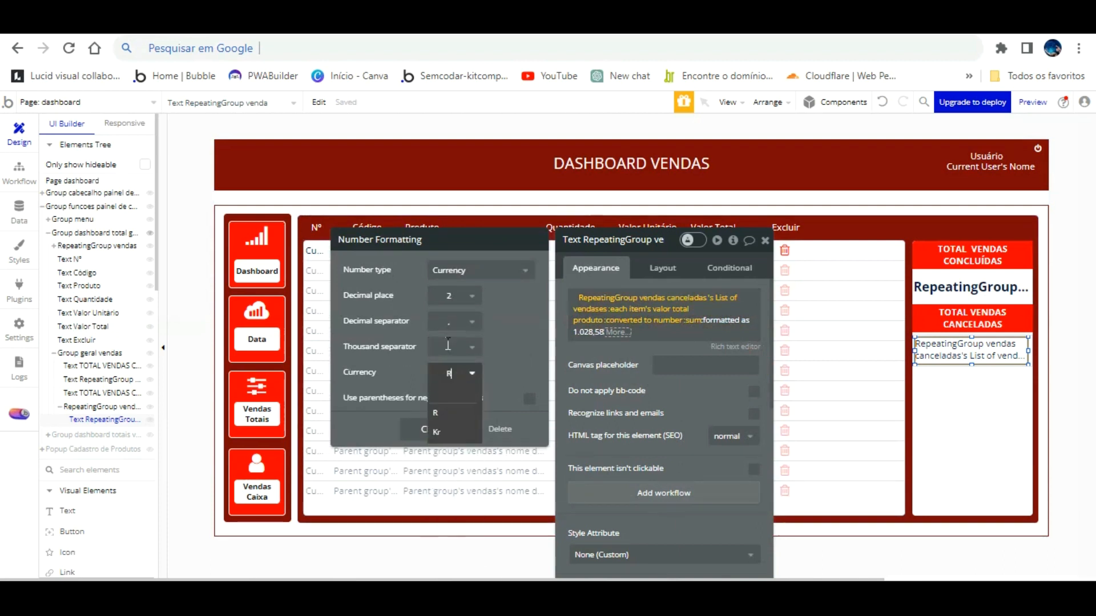
pyautogui.click(437, 388)
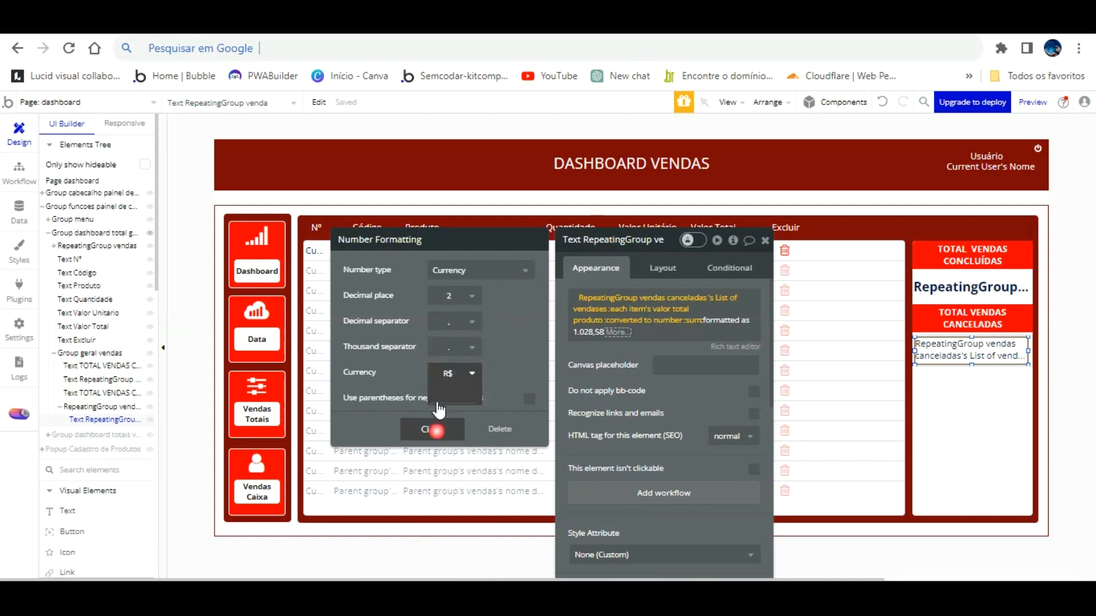
pyautogui.click(582, 327)
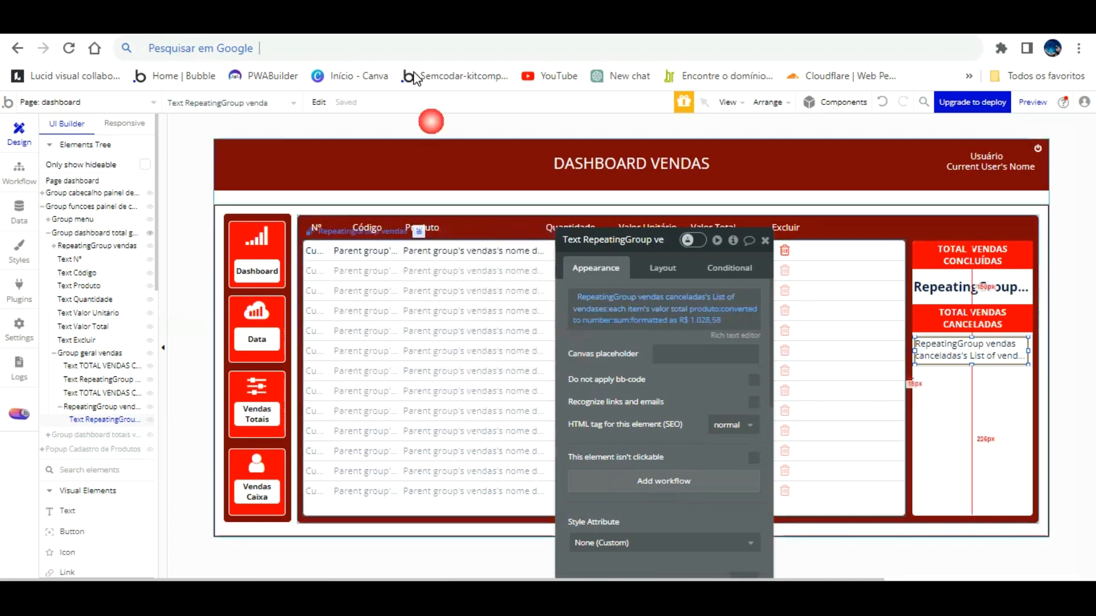
# Preview with debug_mode=false and check Vendas Totais shows R$ 300,00 cancelled.
pyautogui.click(1033, 102)
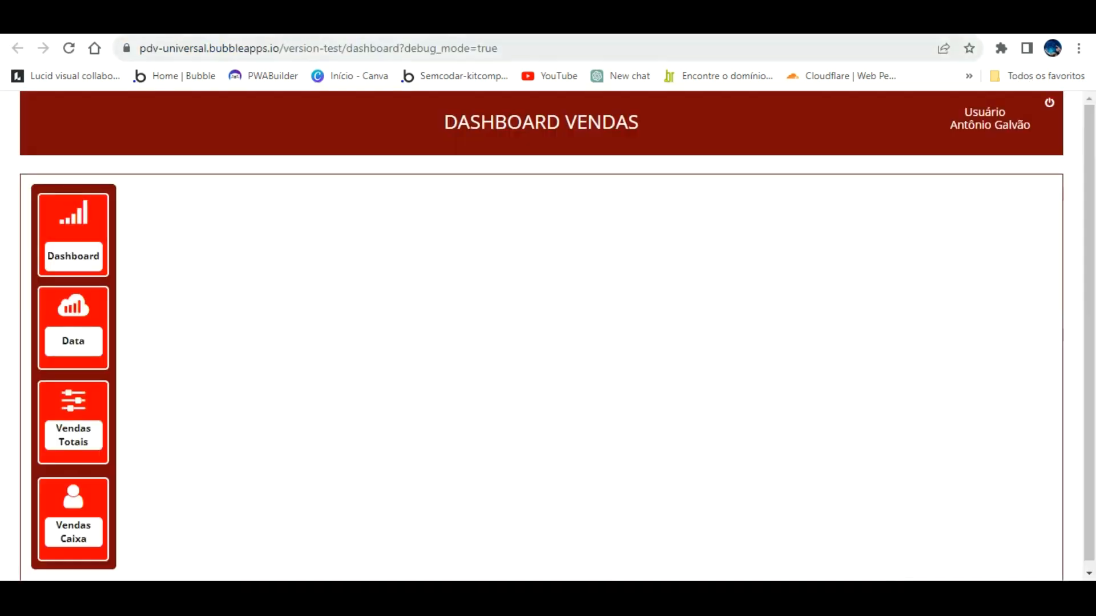
pyautogui.click(550, 45)
pyautogui.doubleClick(577, 49)
pyautogui.write('false')
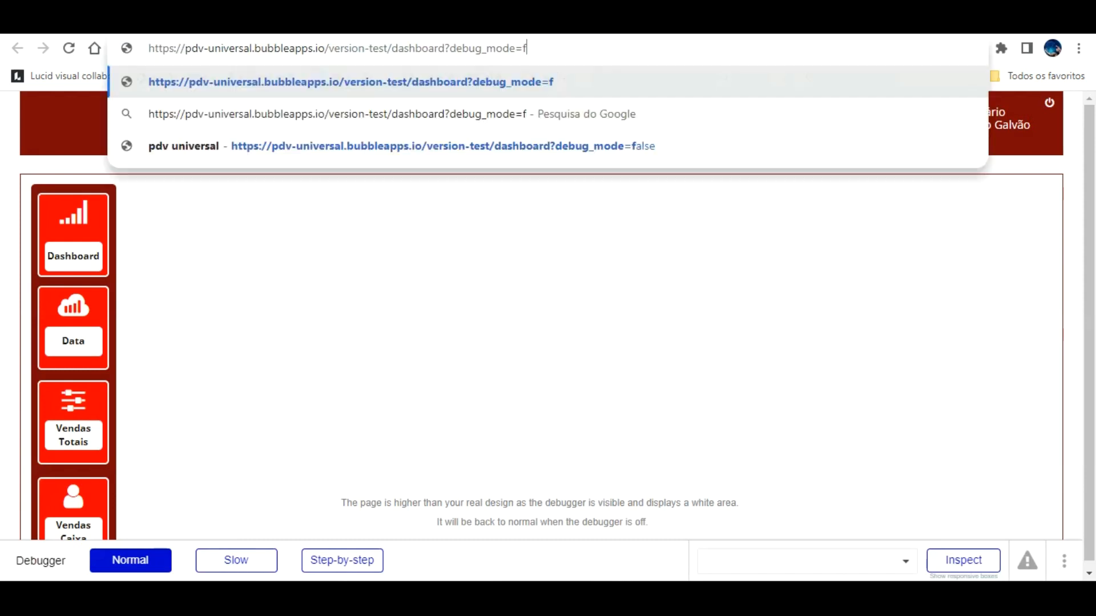
pyautogui.press('Return')
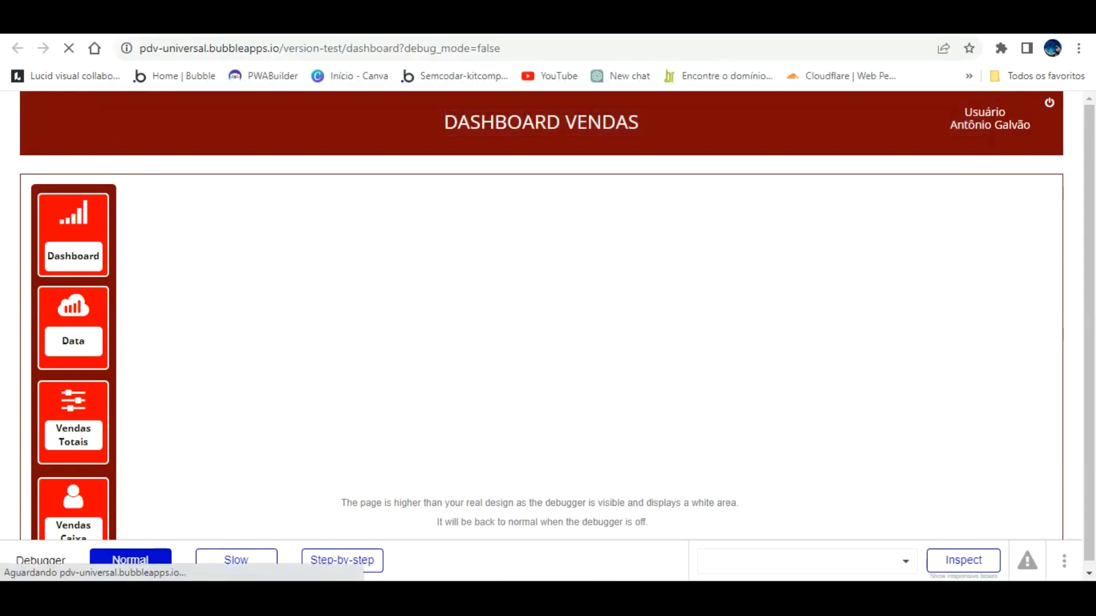
pyautogui.click(68, 228)
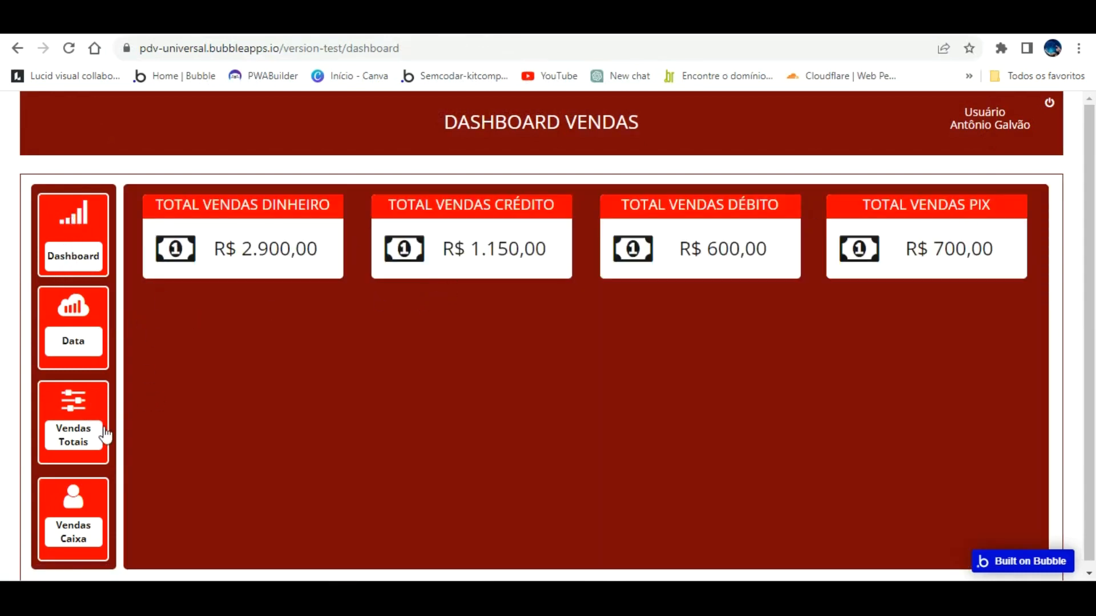
pyautogui.click(74, 420)
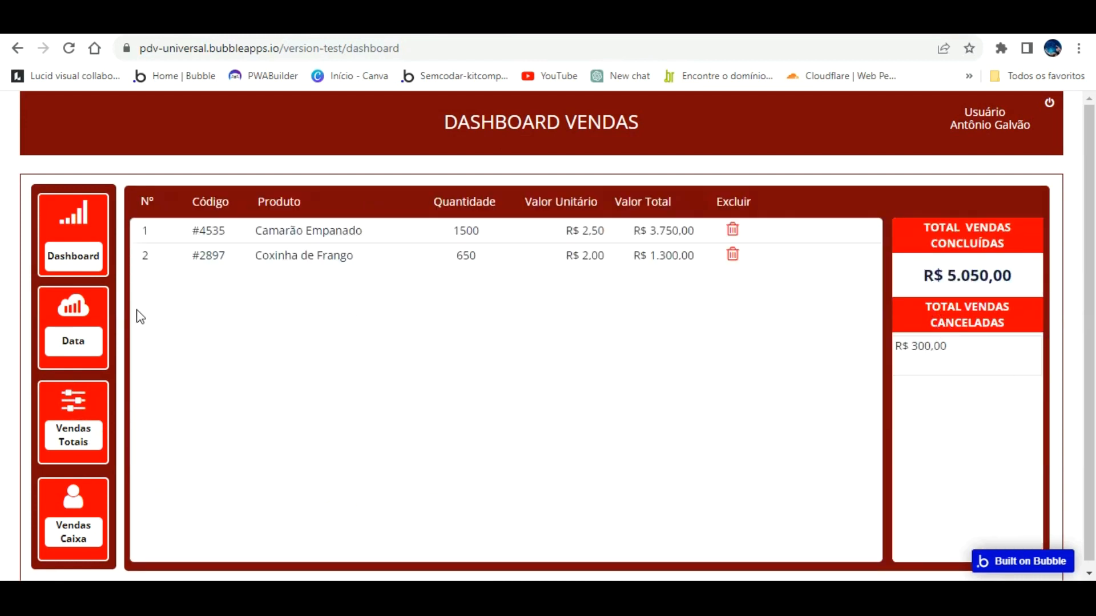
pyautogui.click(74, 20)
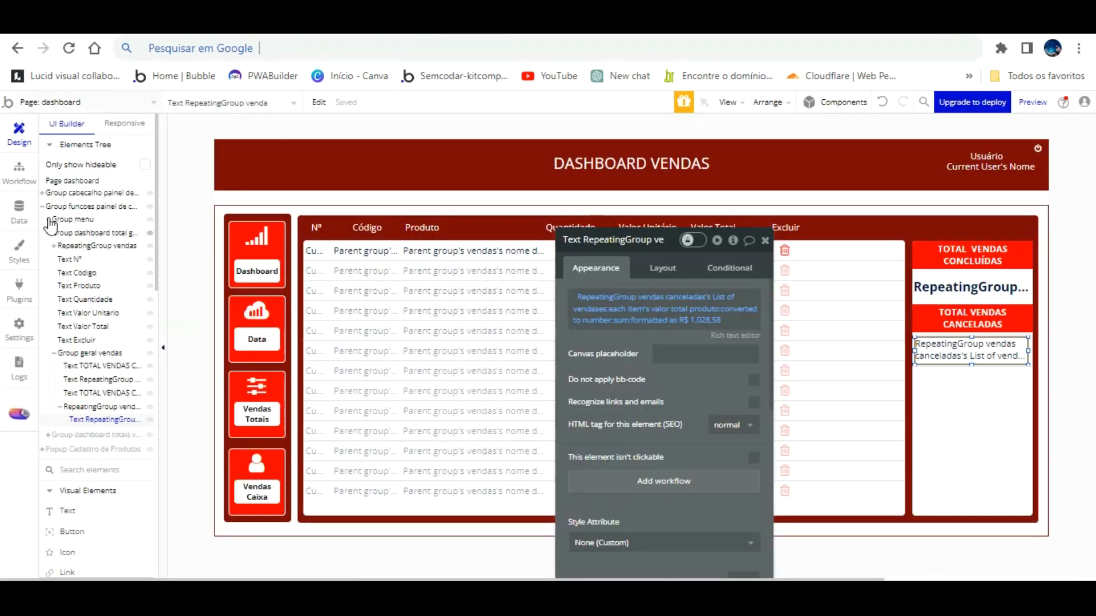
pyautogui.click(16, 198)
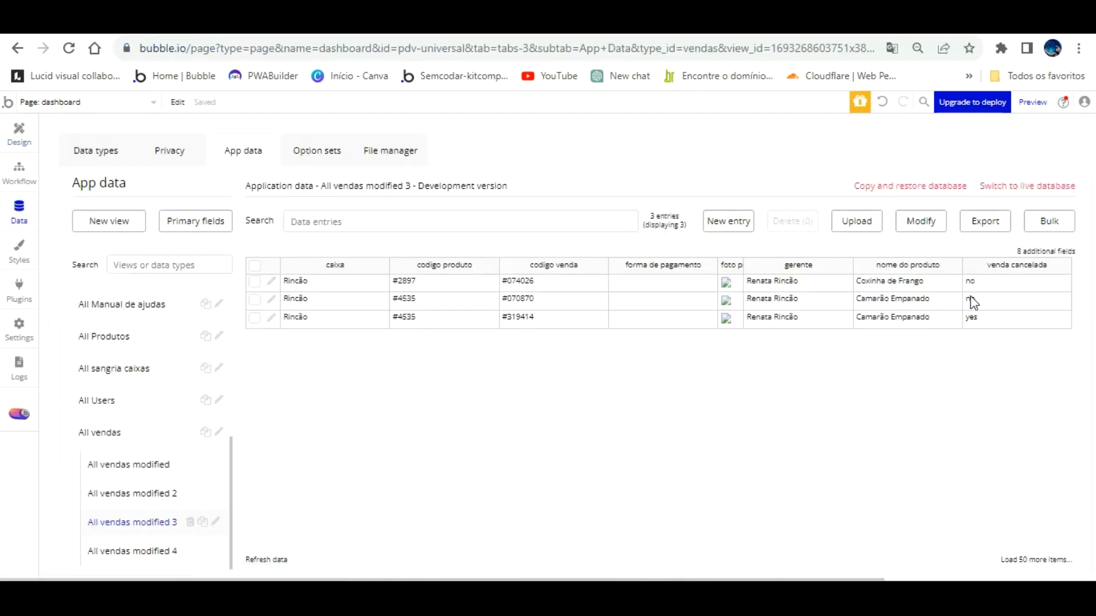
pyautogui.click(154, 551)
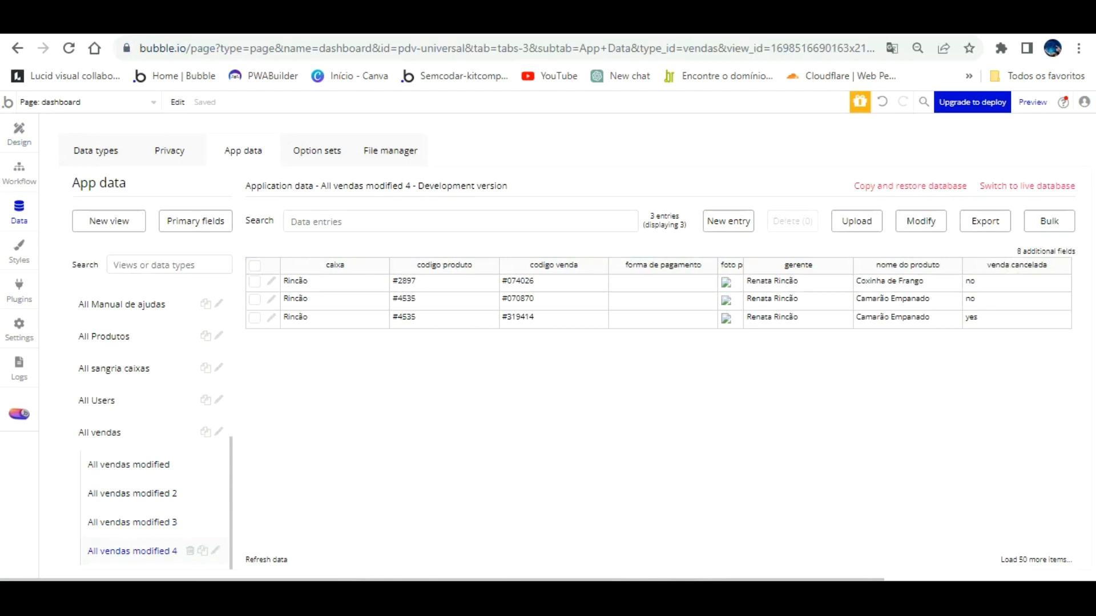
pyautogui.click(257, 22)
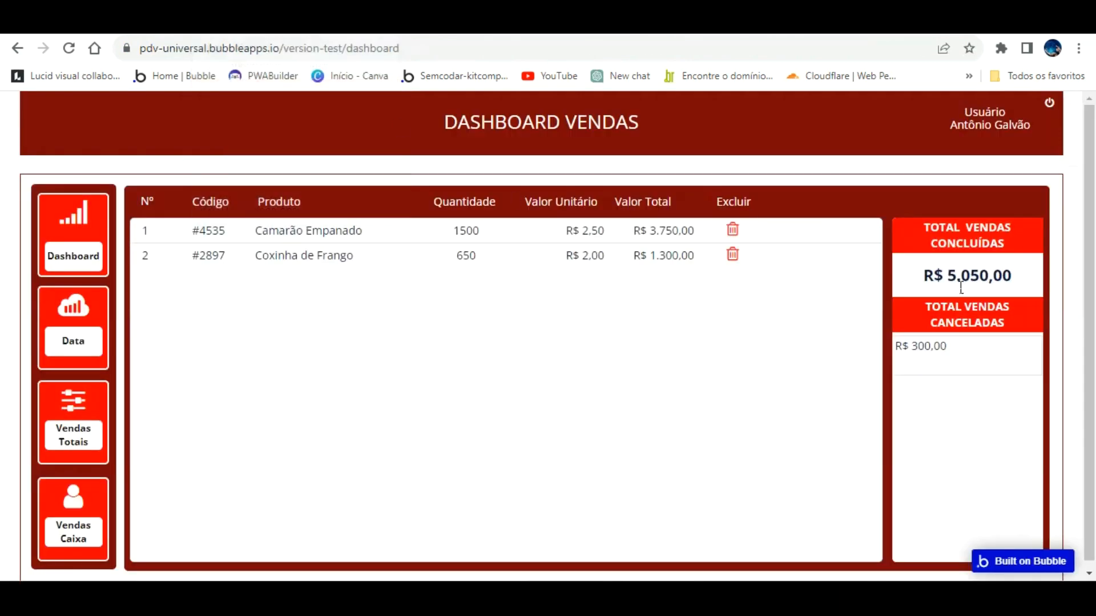
pyautogui.click(251, 22)
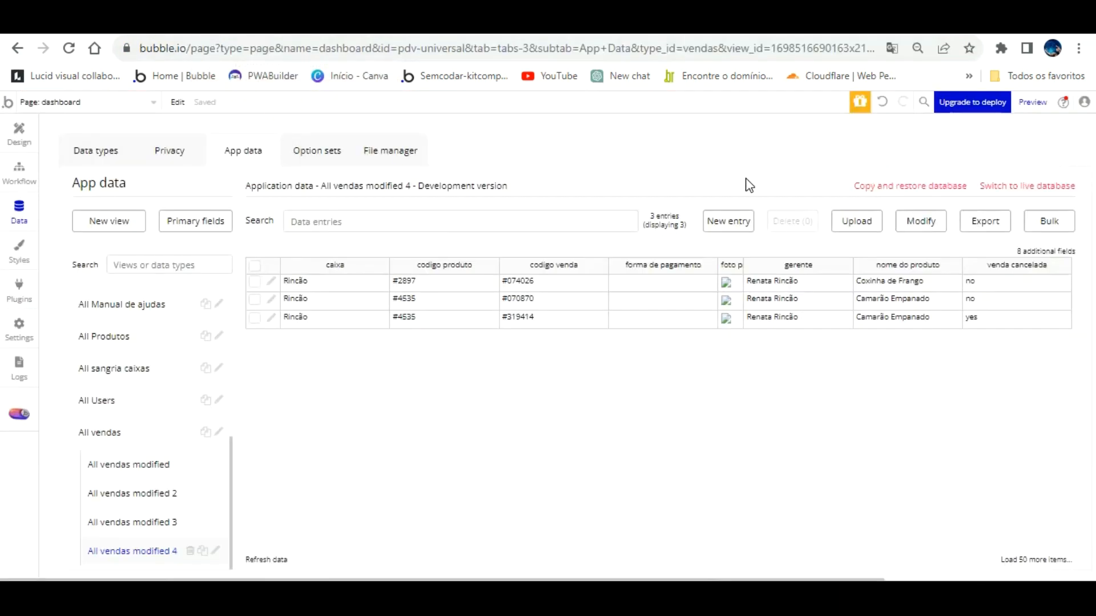
pyautogui.click(18, 132)
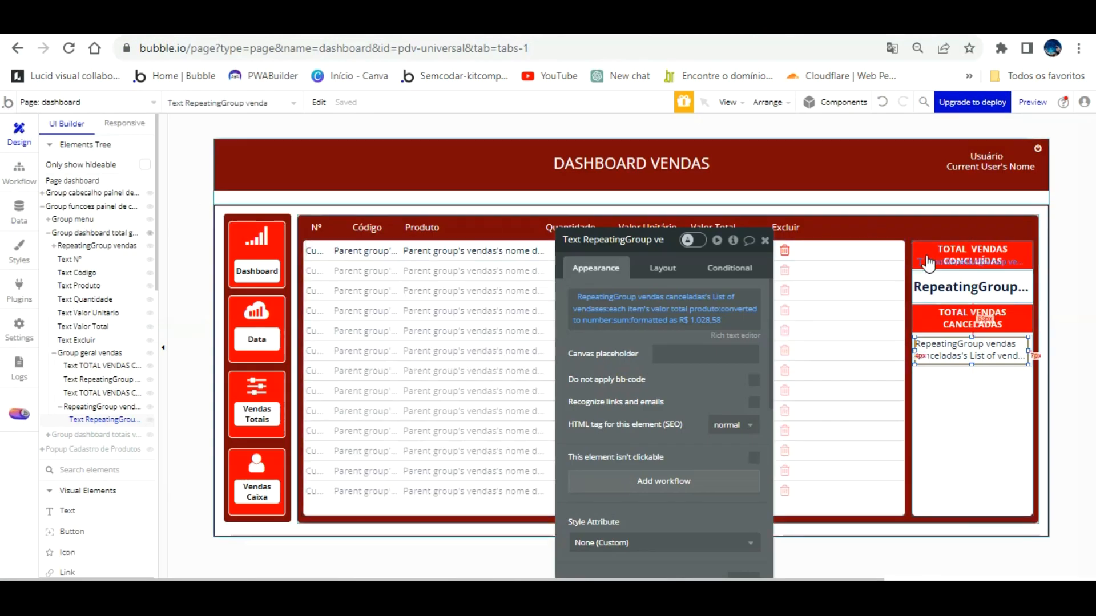
# Give the cancelled-sales total text a 20px bold font, centred vertically.
pyautogui.click(889, 301)
pyautogui.scroll(-4, 643, 327)
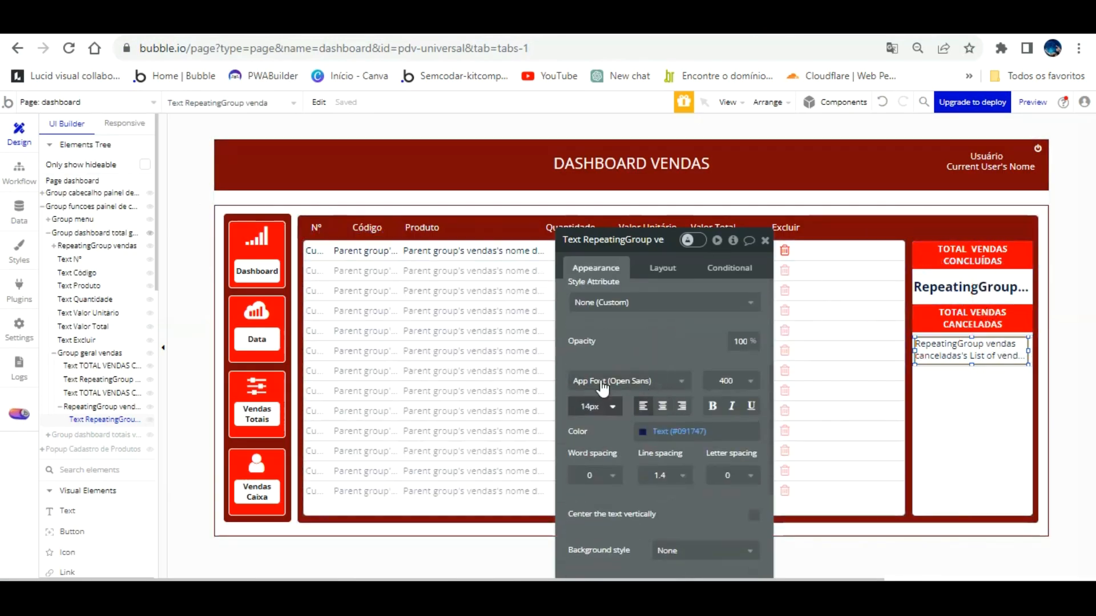
pyautogui.click(578, 405)
pyautogui.write('20')
pyautogui.press('Return')
pyautogui.click(589, 406)
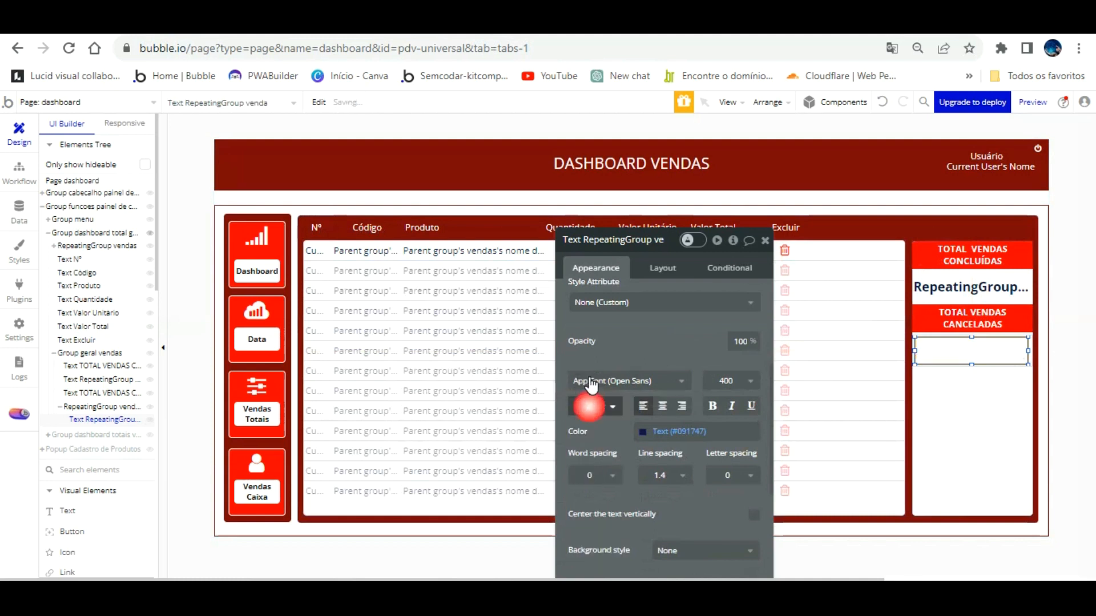
pyautogui.moveTo(598, 407); pyautogui.dragTo(580, 404)
pyautogui.write('20')
pyautogui.click(660, 403)
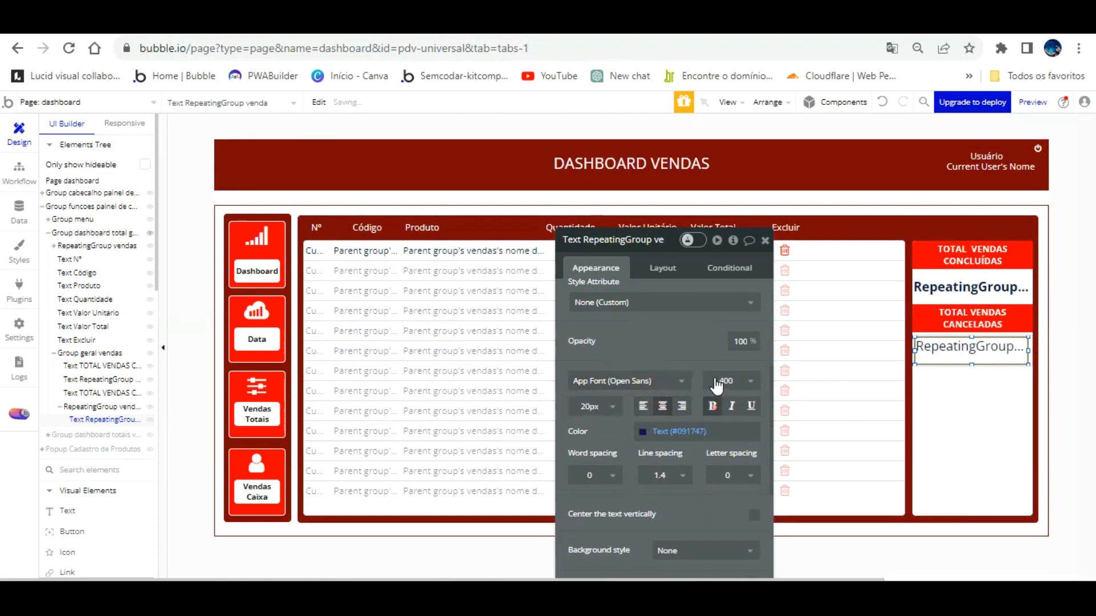
pyautogui.click(712, 406)
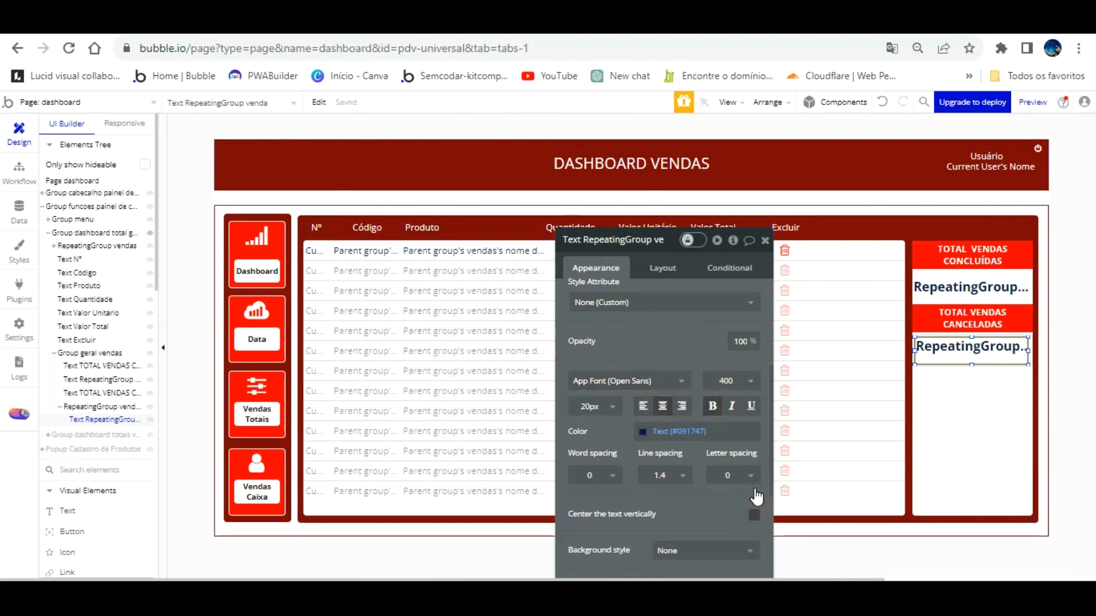
pyautogui.click(754, 515)
# Reload the dashboard preview with F5 to see the new styling.
pyautogui.click(950, 287)
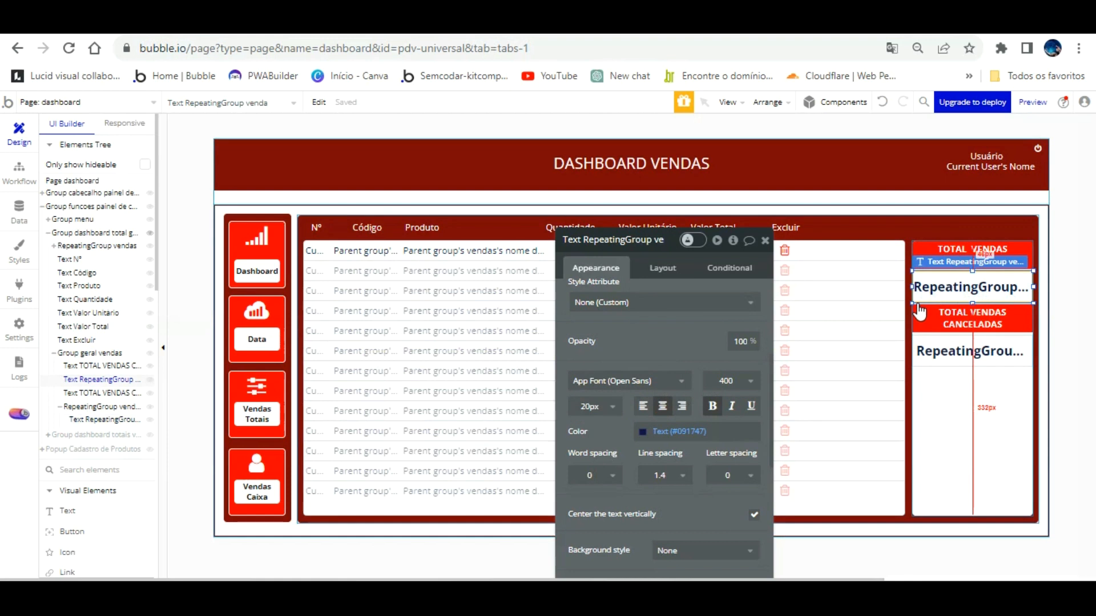
pyautogui.click(337, 24)
pyautogui.press('F5')
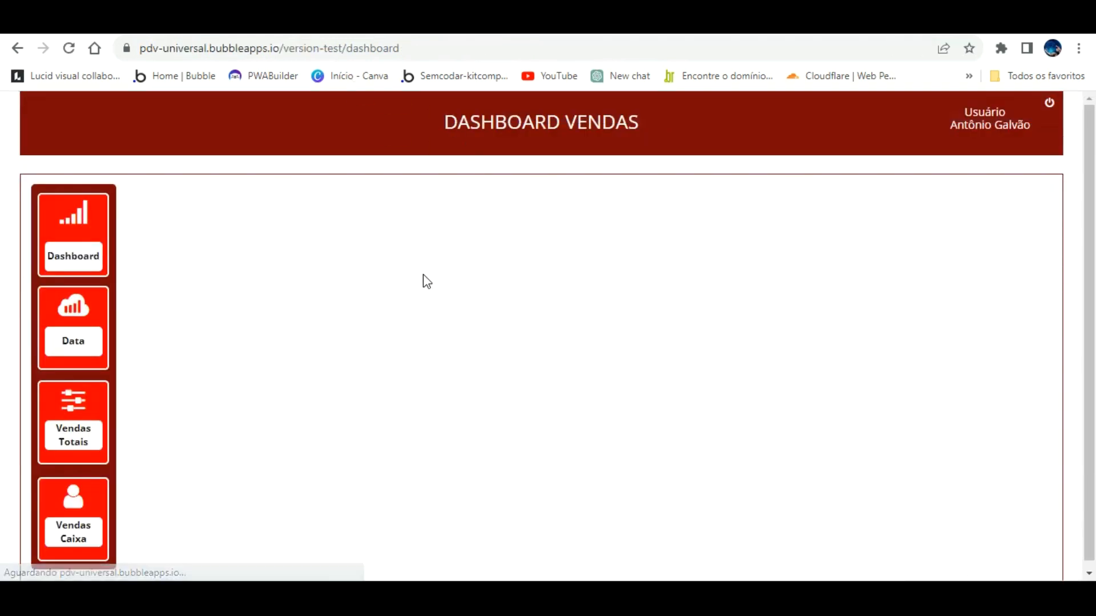
# Check the bold R$ 300,00 cancelled total in Vendas Totais, then select RepeatingGroup vendas canceladas.
pyautogui.click(96, 395)
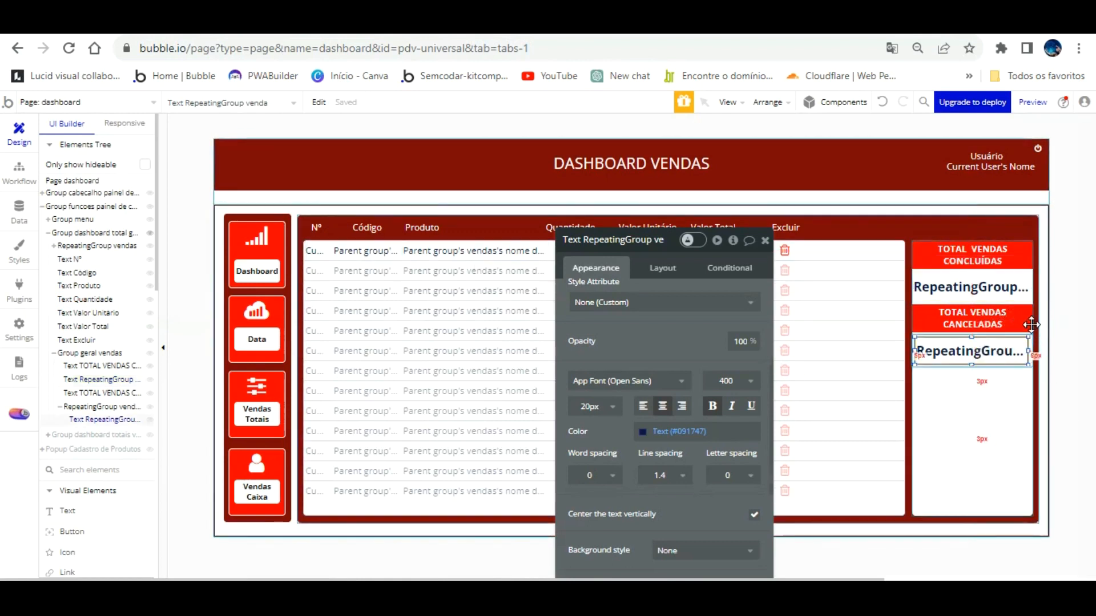
pyautogui.click(1031, 344)
pyautogui.scroll(-3, 714, 360)
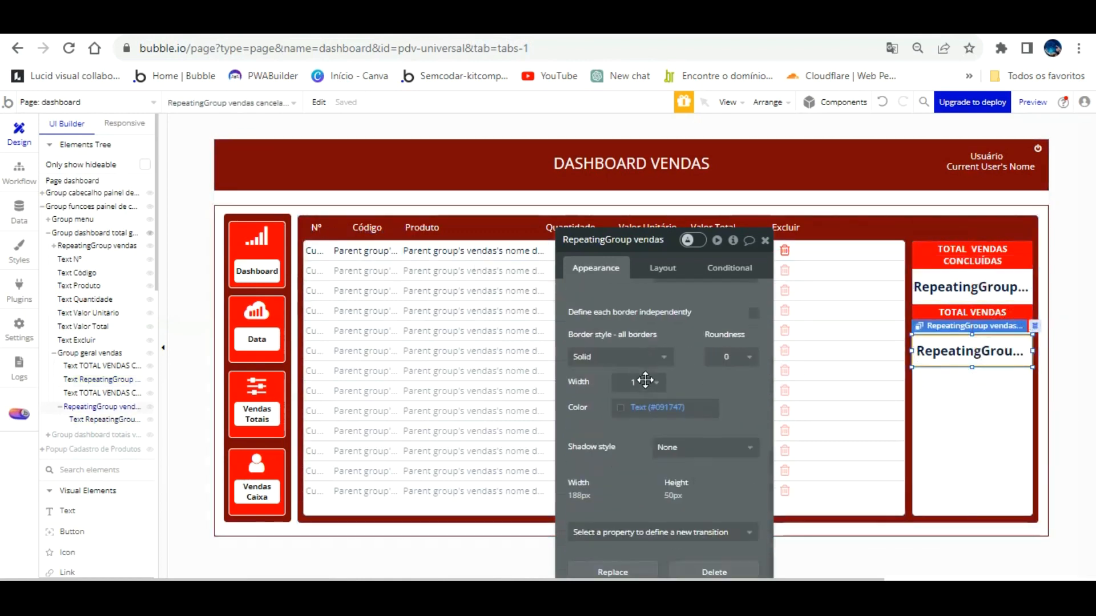
# Set the cancelled-sales repeating group's border style to None.
pyautogui.click(650, 352)
pyautogui.click(625, 351)
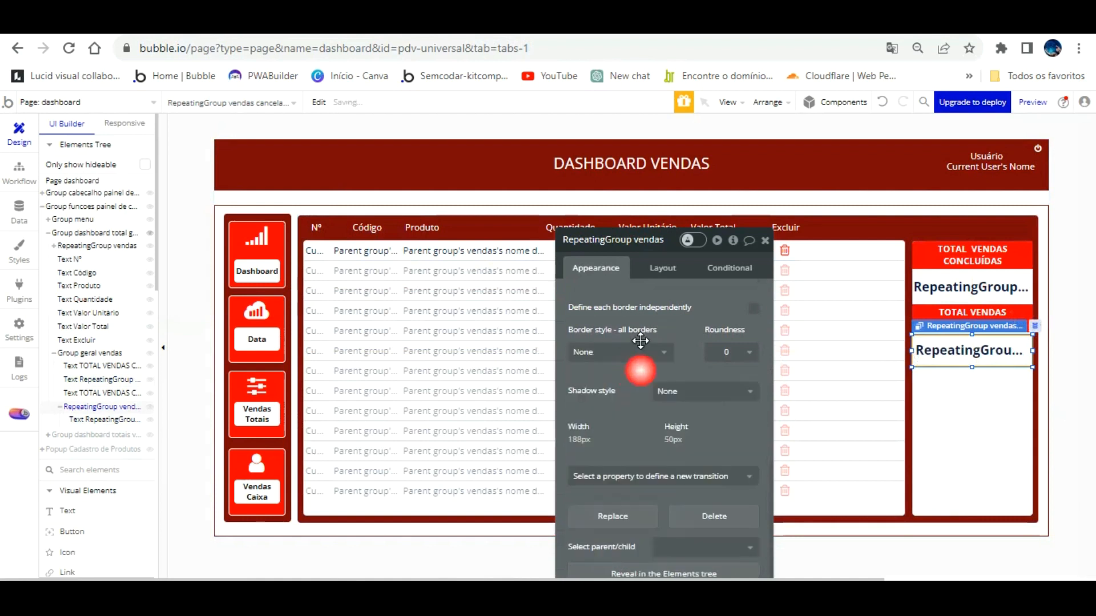
pyautogui.click(975, 291)
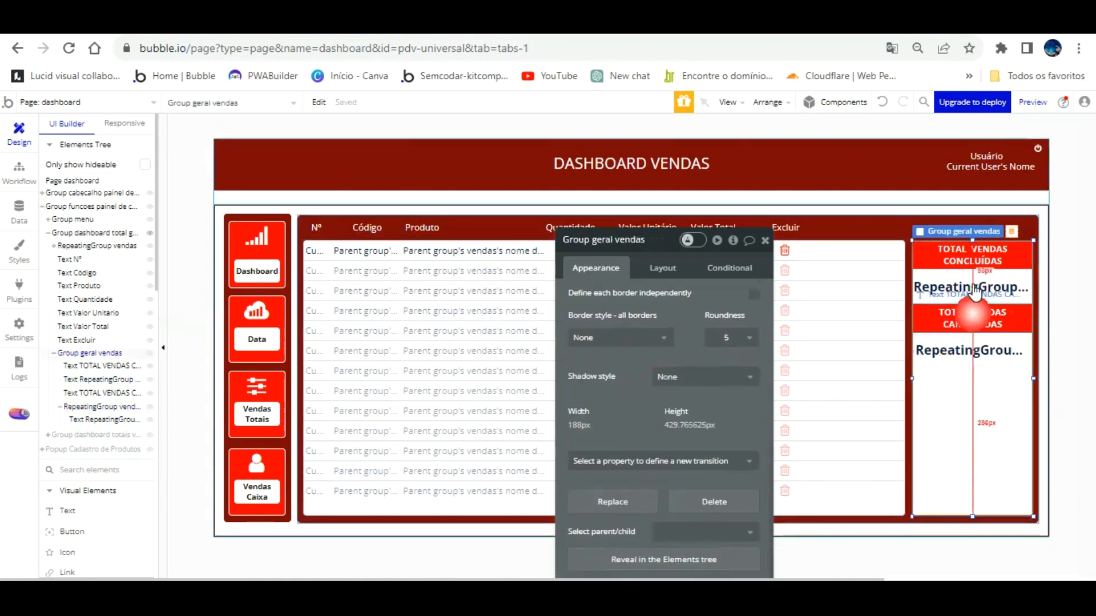
# Place a TOTAL VENDAS CANCELADAS heading beneath the cancelled-sales total.
pyautogui.click(929, 289)
pyautogui.moveTo(929, 287); pyautogui.dragTo(931, 354)
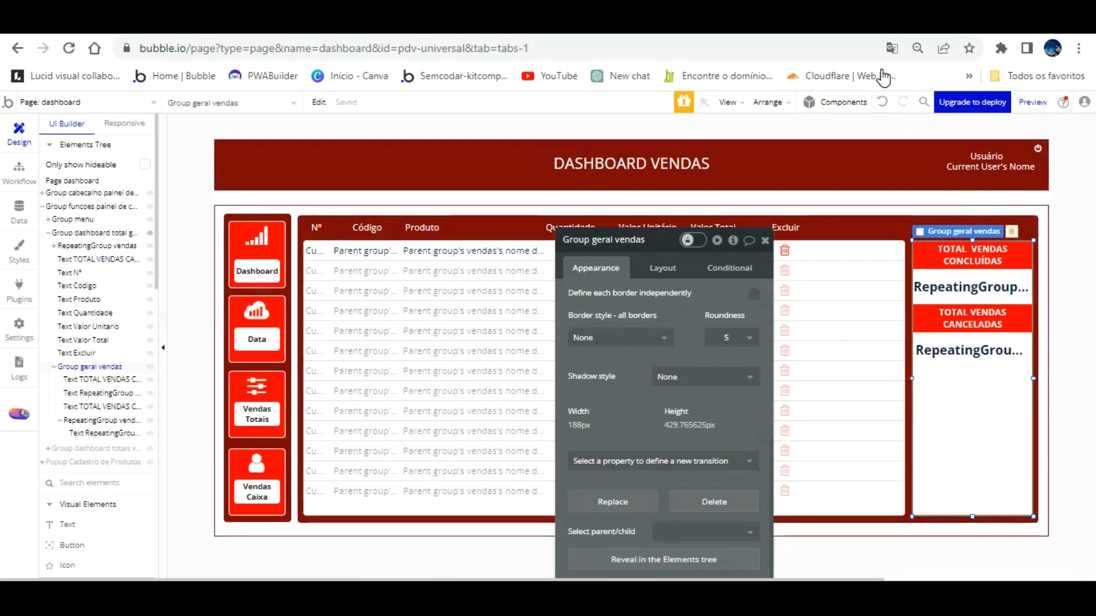
pyautogui.click(938, 303)
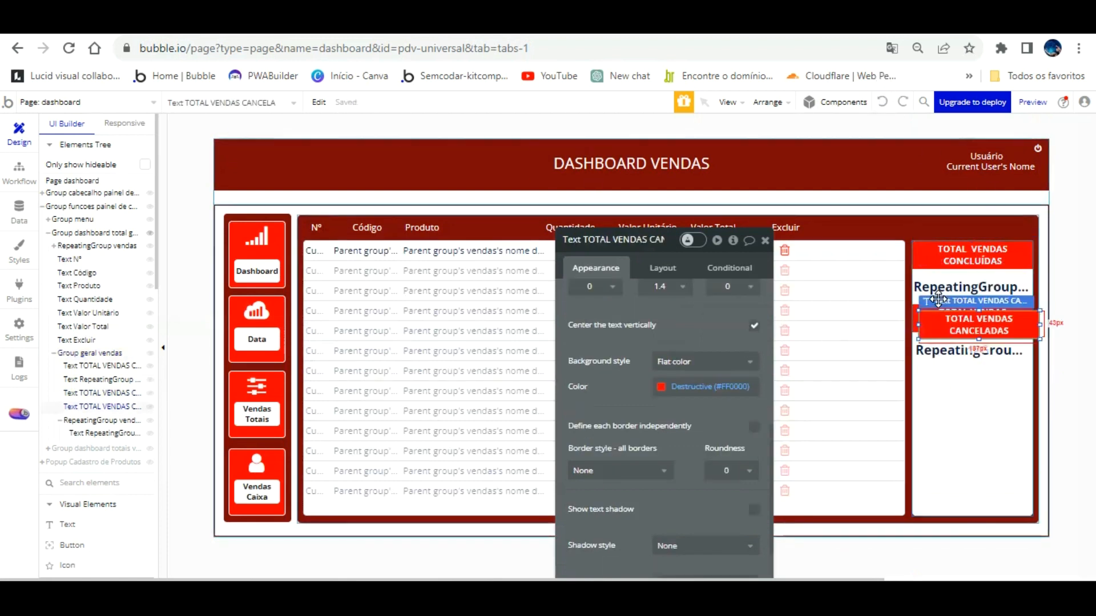
pyautogui.moveTo(937, 299); pyautogui.dragTo(972, 331)
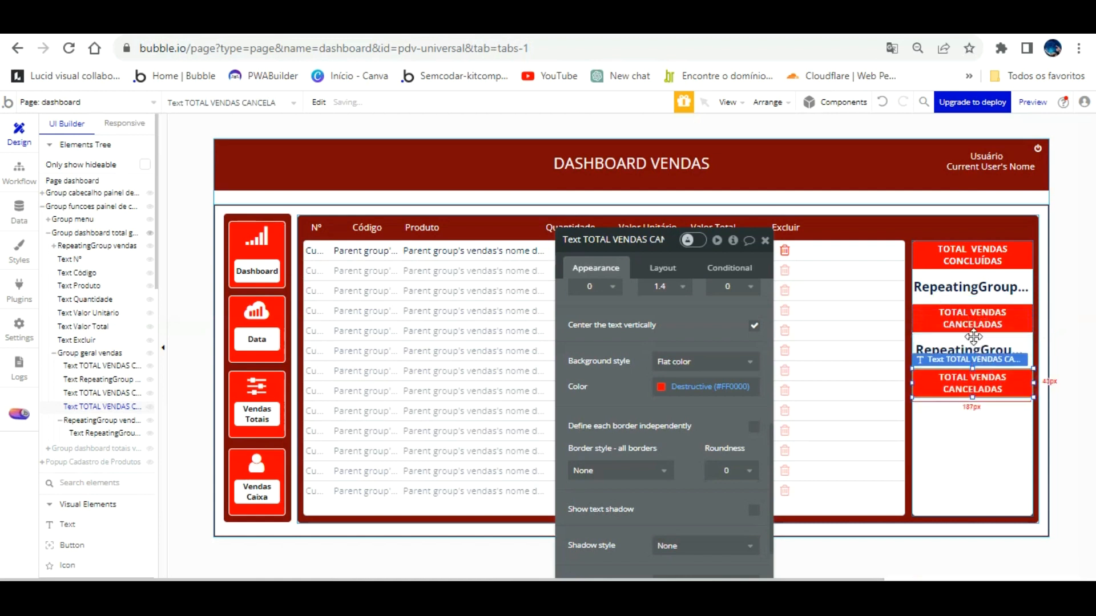
pyautogui.scroll(5, 653, 298)
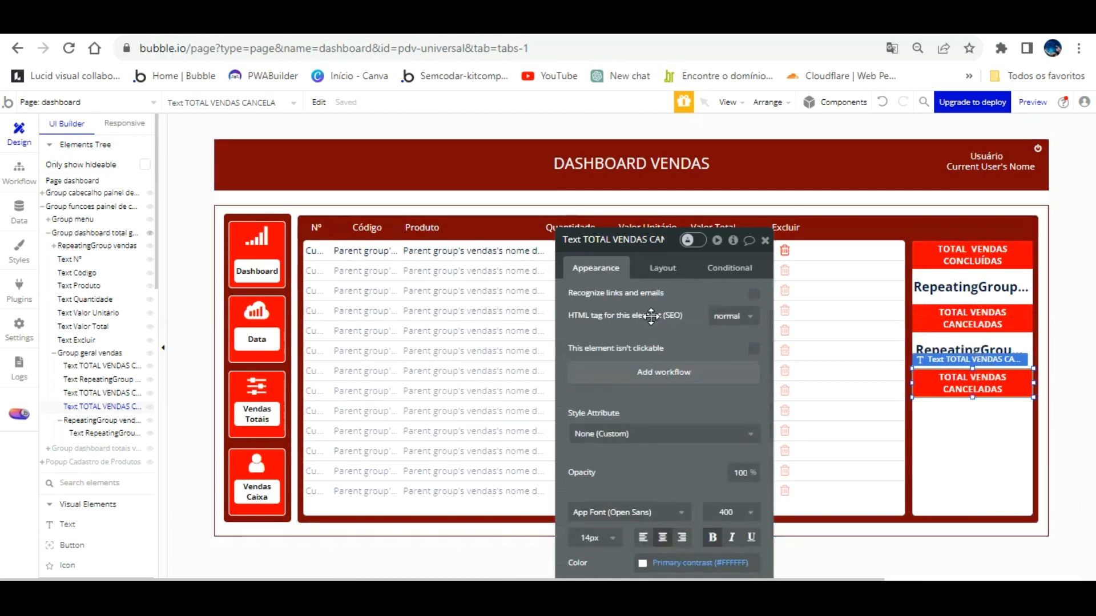
# Retype the copied heading as 'QUANTIDADE DE VENDAS CONCLUÍDAS'.
pyautogui.scroll(1, 652, 298)
pyautogui.tripleClick(653, 298)
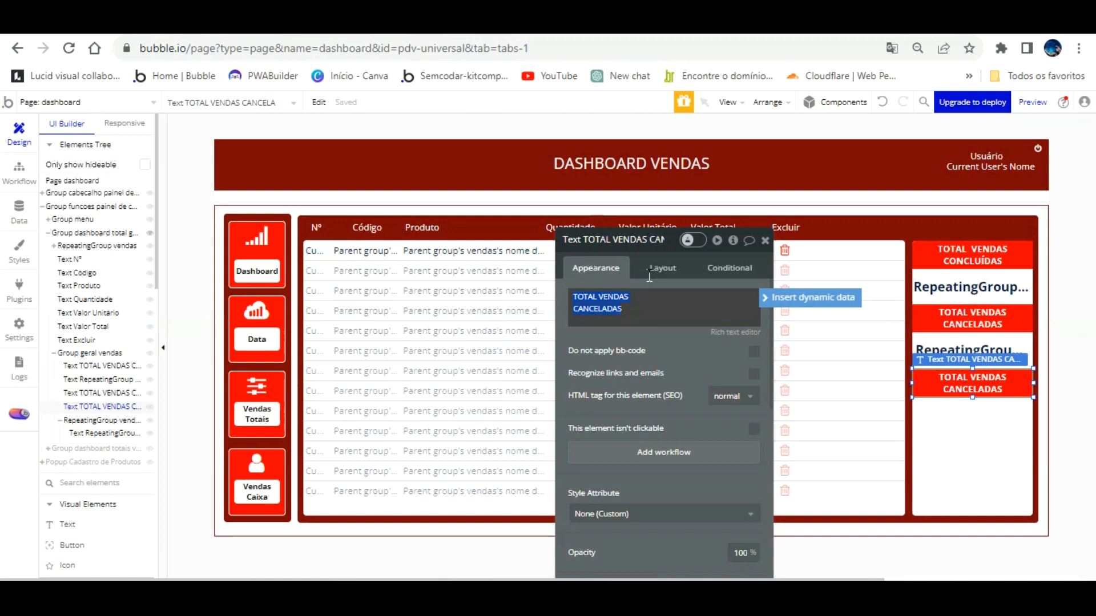
pyautogui.write('QUANTIDADE')
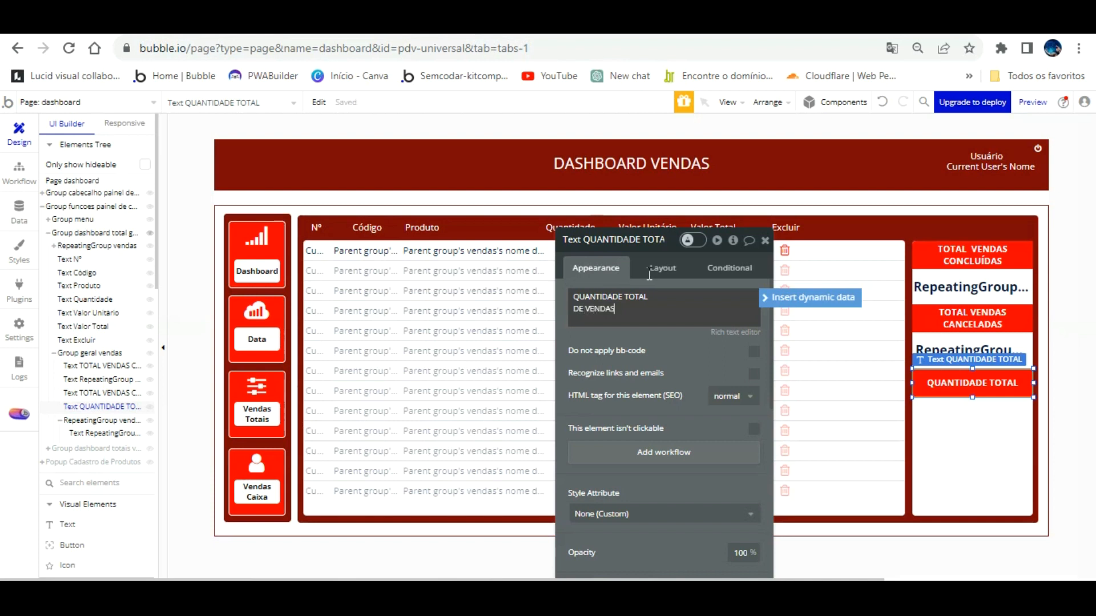
pyautogui.click(687, 350)
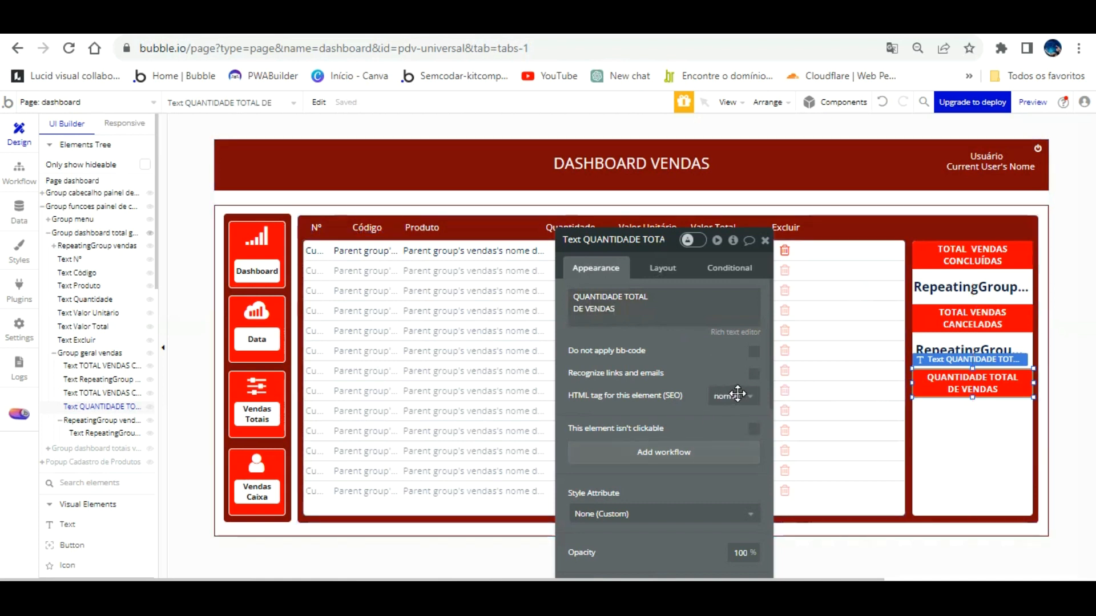
# Drag a copy of the completed-sales value below the new heading and nudge it into alignment.
pyautogui.moveTo(935, 284); pyautogui.dragTo(935, 254)
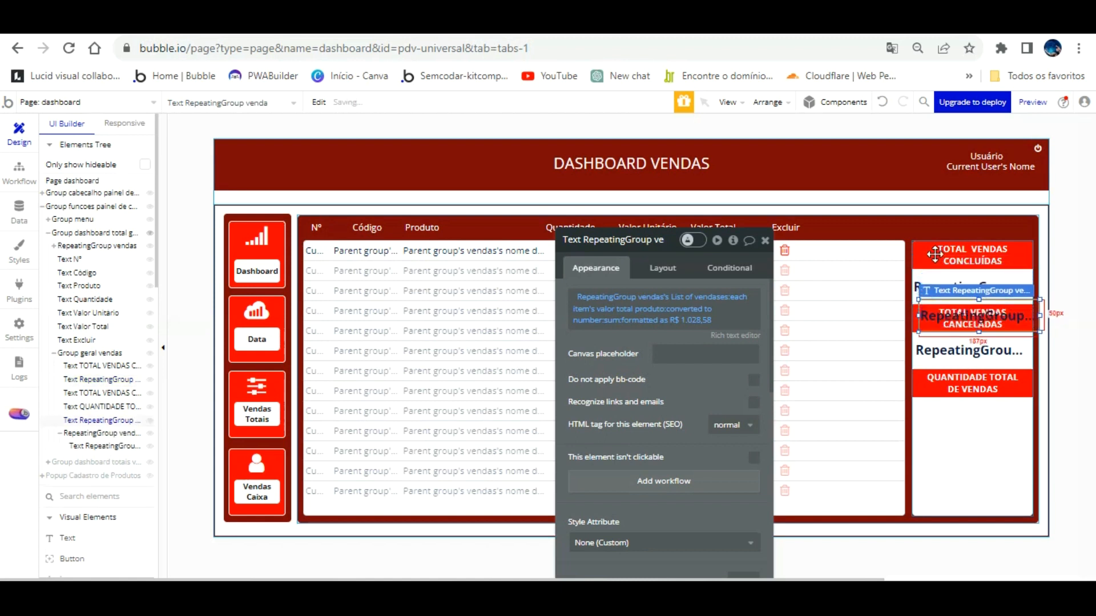
pyautogui.press('Down')
pyautogui.press('Down')
pyautogui.press('Down')
pyautogui.press('Down')
pyautogui.press('Down')
pyautogui.press('Down')
pyautogui.press('Down')
pyautogui.press('Down')
pyautogui.press('Down')
pyautogui.press('Down')
pyautogui.press('Down')
pyautogui.press('Down')
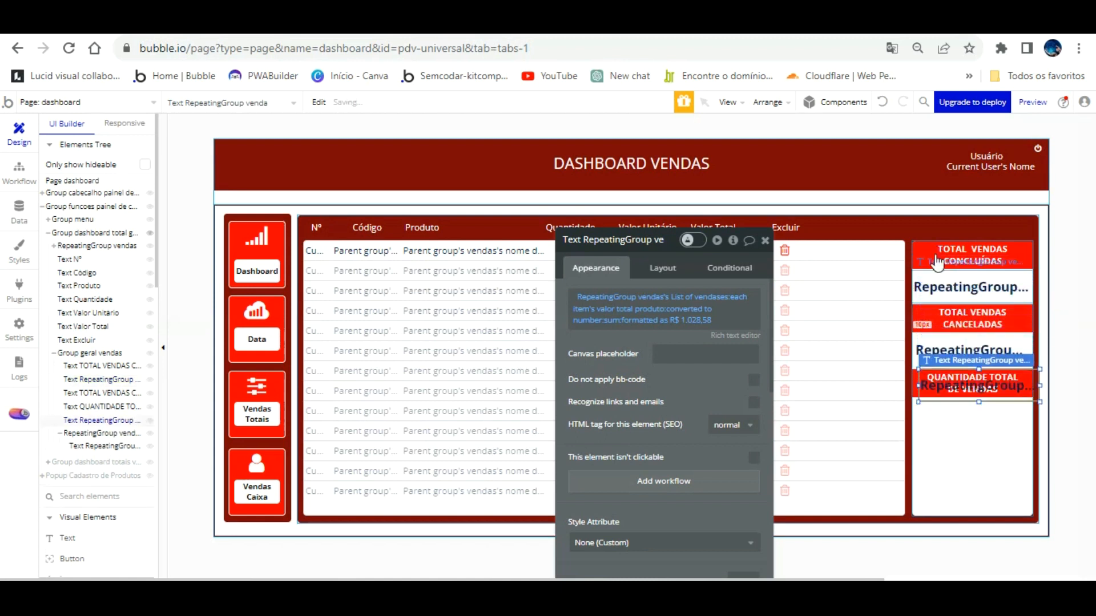
pyautogui.press('Left')
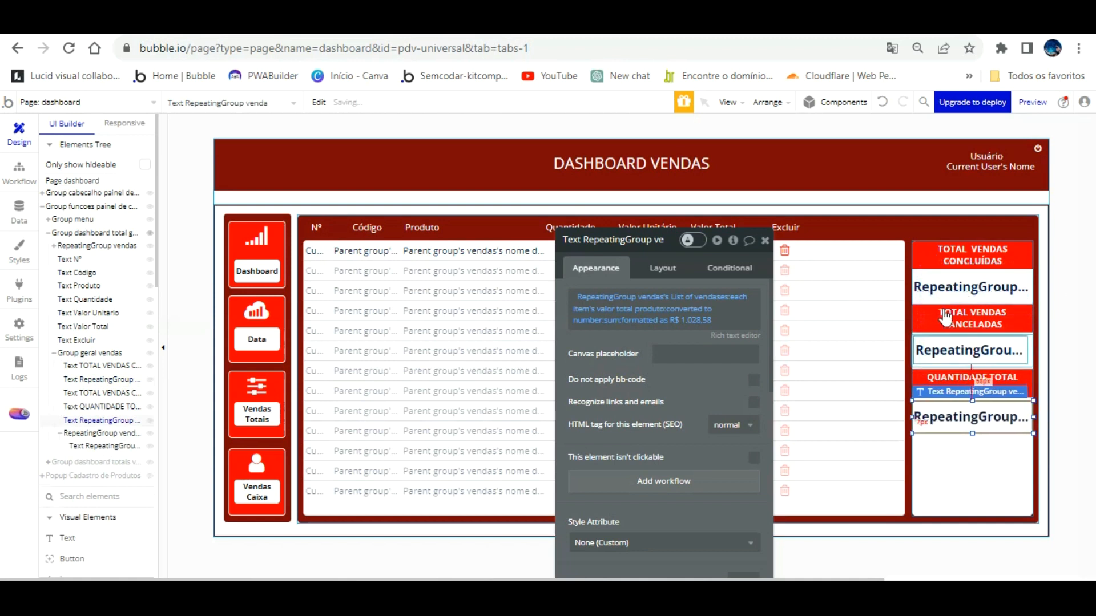
# Reflow the heading text so its line breaks after 'QUANTIDADE DE'.
pyautogui.click(967, 379)
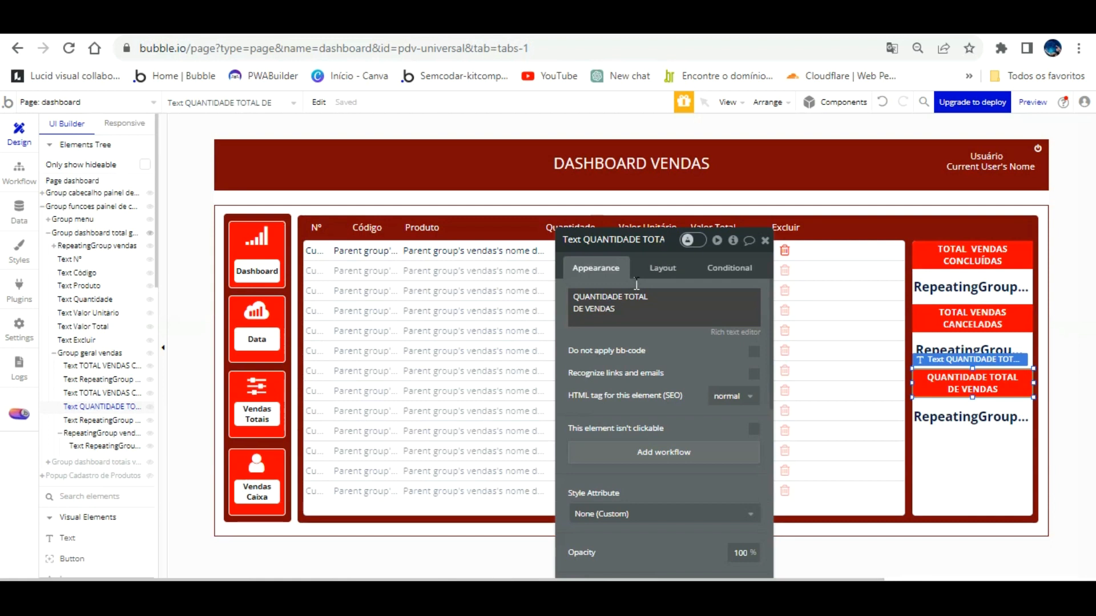
pyautogui.click(635, 312)
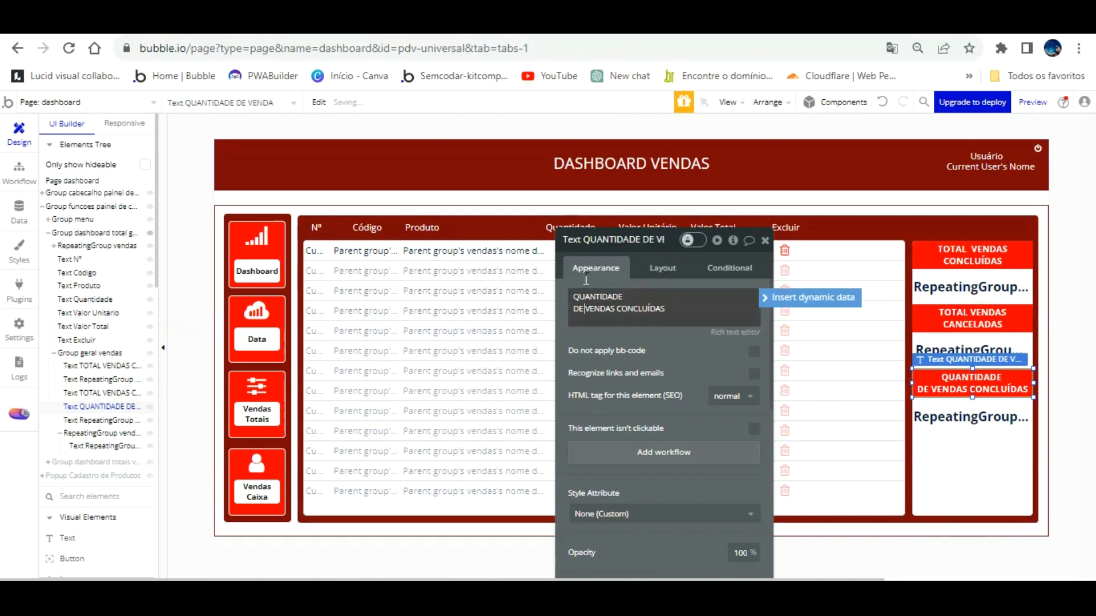
pyautogui.tripleClick(572, 307)
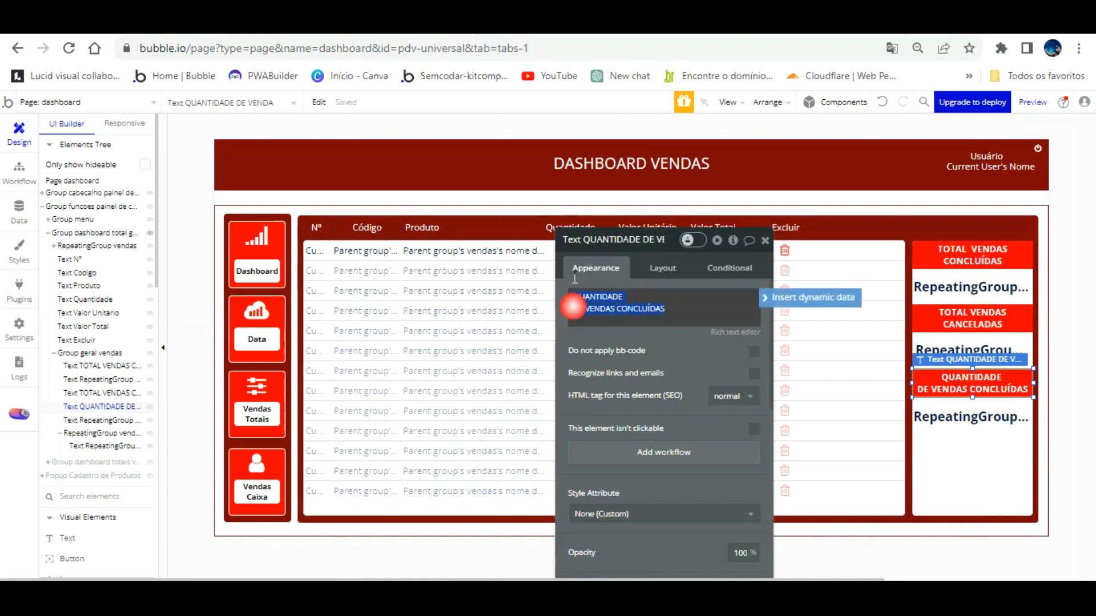
pyautogui.press('Left')
pyautogui.press('End')
pyautogui.press('Delete')
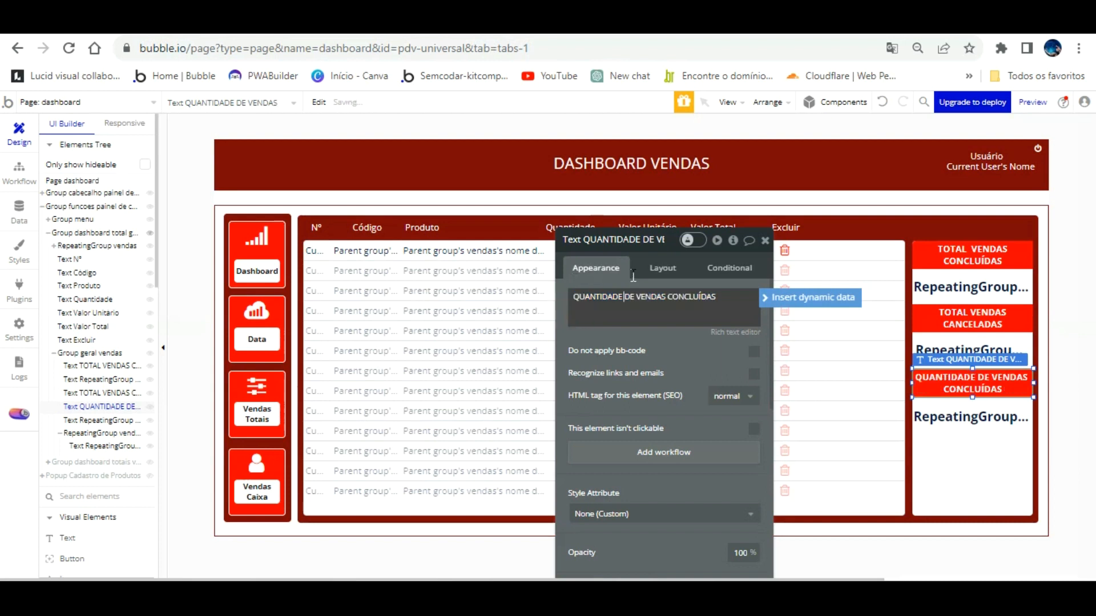
pyautogui.press('Return')
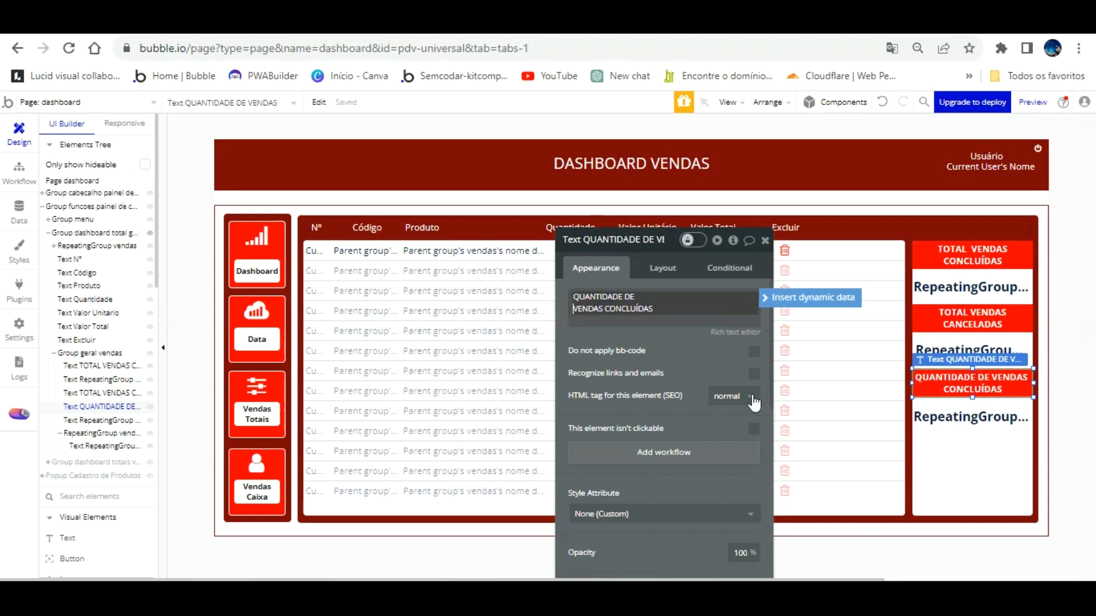
# Clear the dynamic expression of the copied value under the new heading.
pyautogui.click(970, 393)
pyautogui.click(970, 417)
pyautogui.rightClick(659, 298)
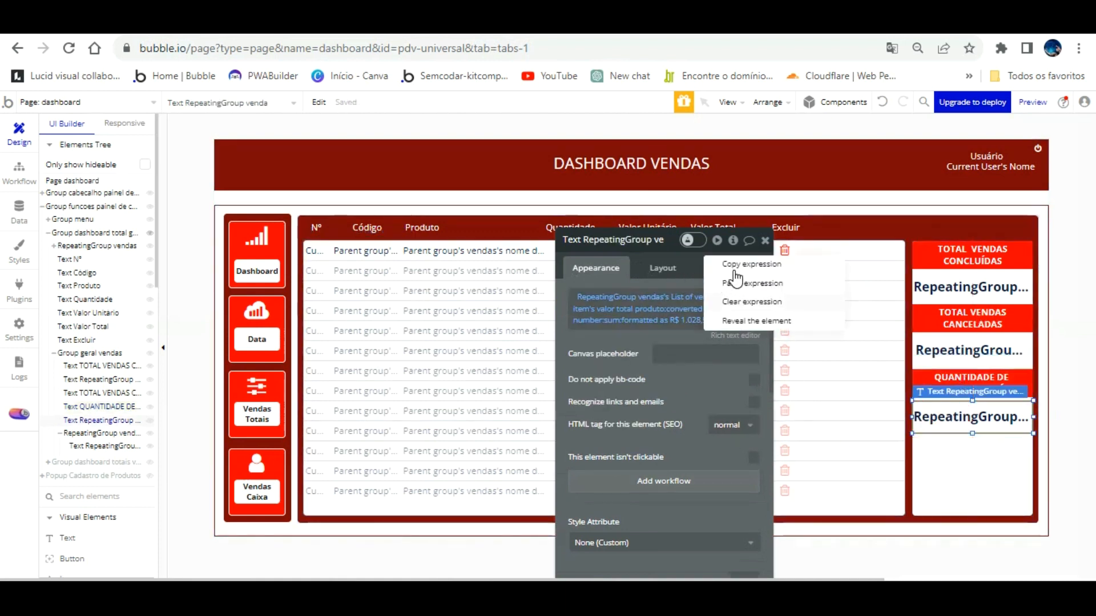
pyautogui.click(751, 301)
pyautogui.moveTo(953, 395); pyautogui.dragTo(954, 388)
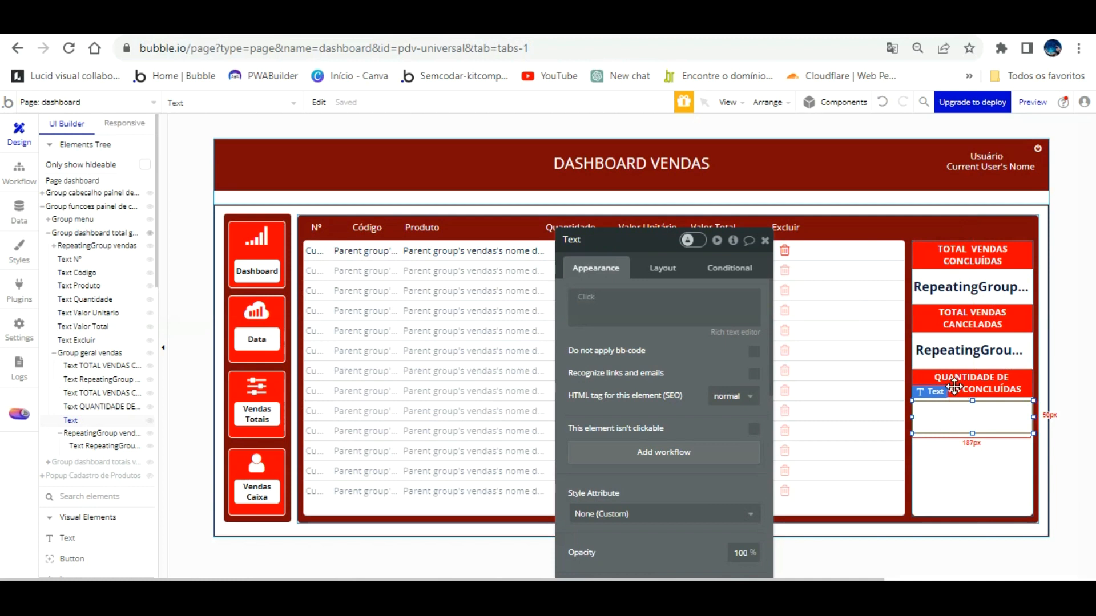
pyautogui.click(883, 102)
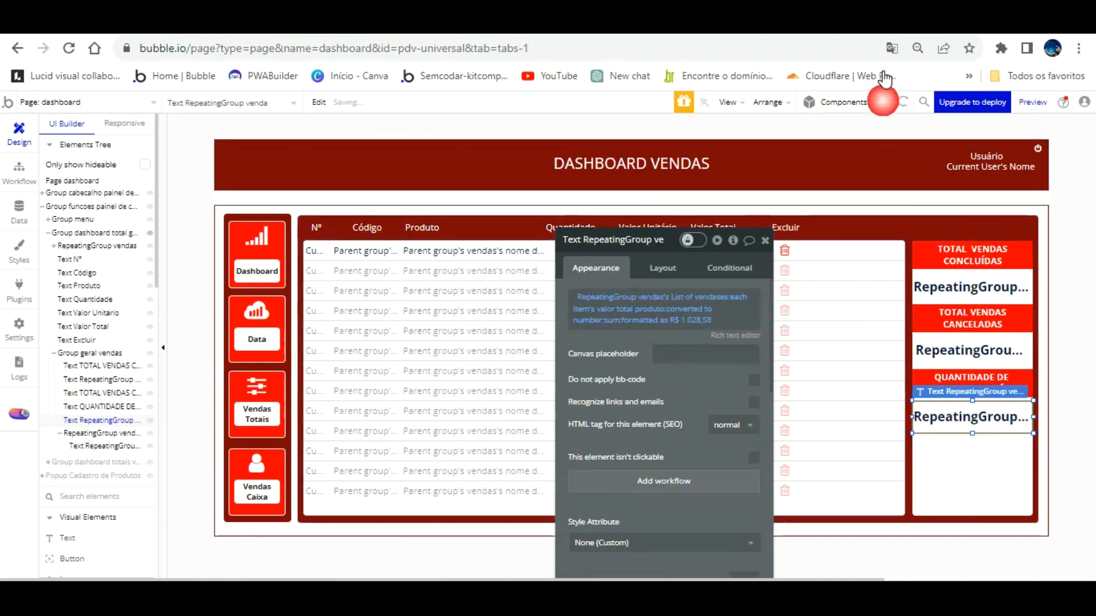
pyautogui.rightClick(681, 291)
pyautogui.click(759, 313)
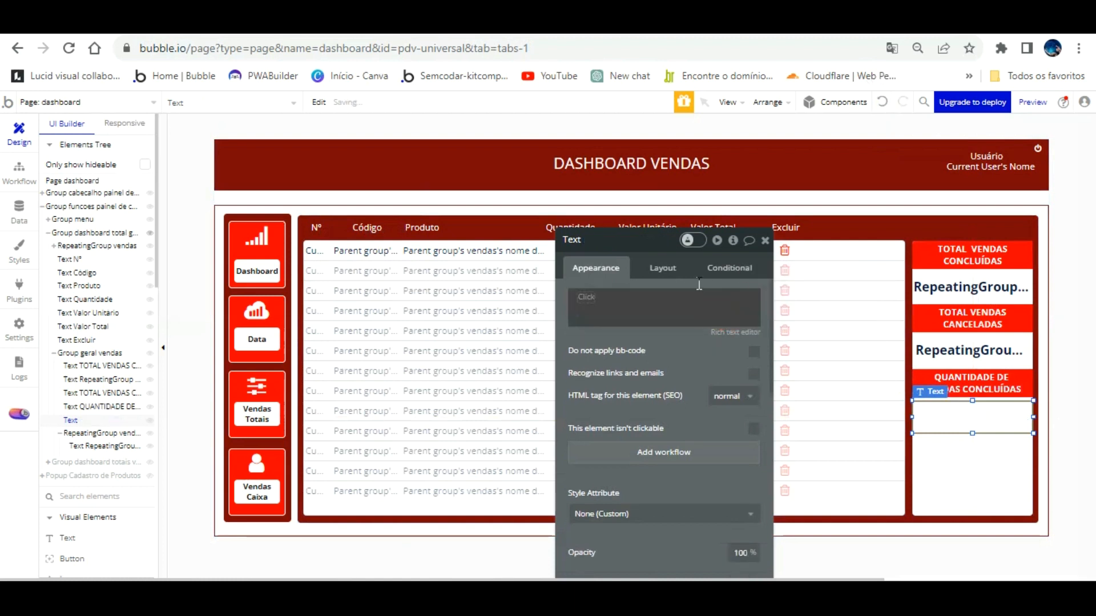
# Set the value's expression to RepeatingGroup vendas's List of vendases:count.
pyautogui.click(588, 297)
pyautogui.scroll(-5, 685, 439)
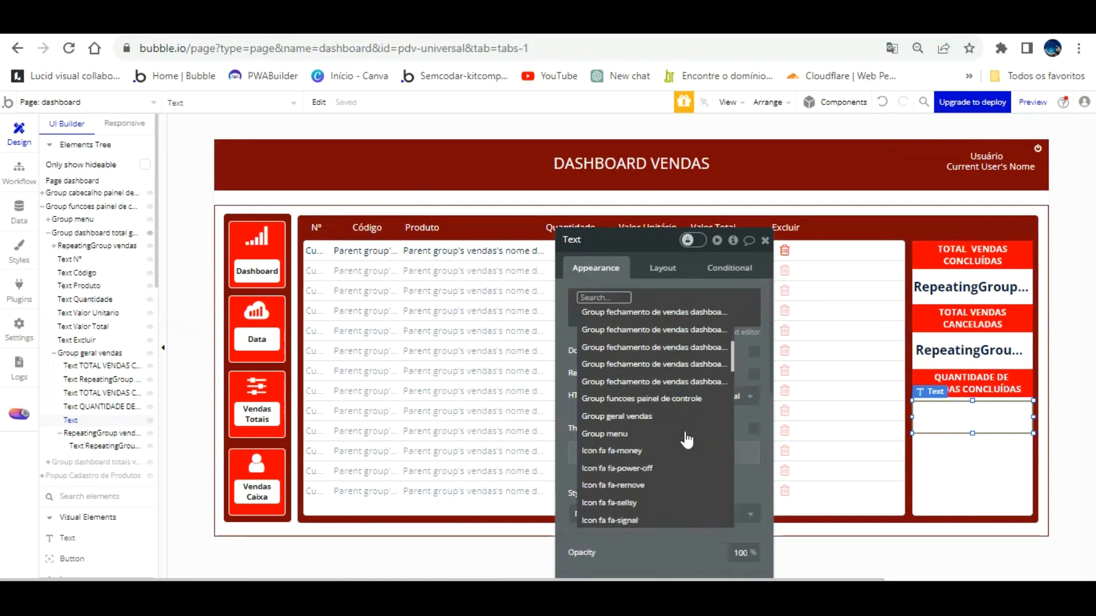
pyautogui.click(985, 281)
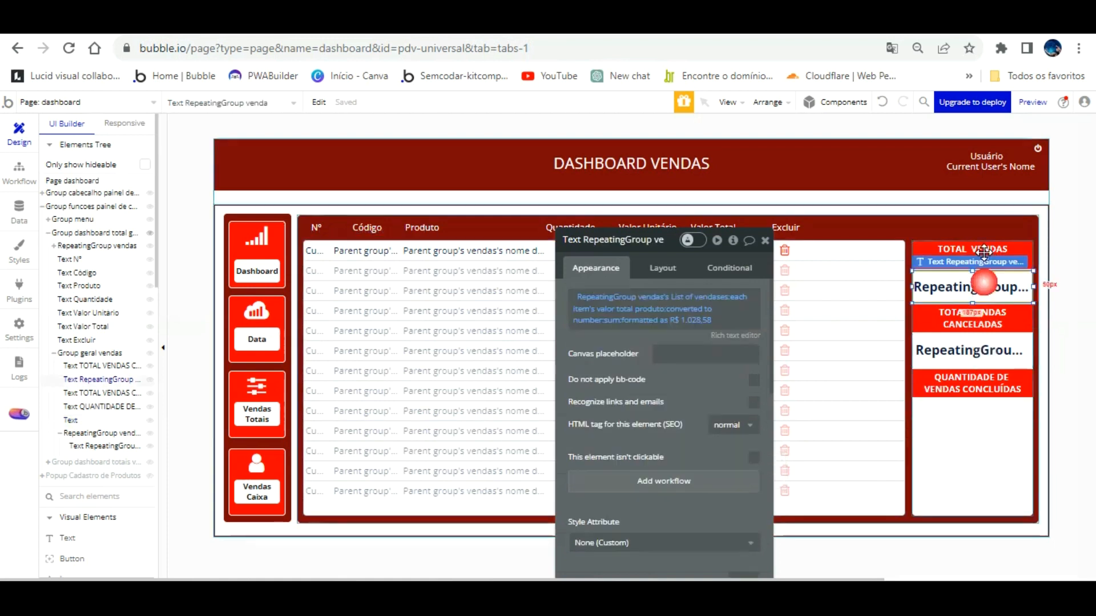
pyautogui.moveTo(1014, 350); pyautogui.dragTo(908, 378)
pyautogui.scroll(-5, 671, 368)
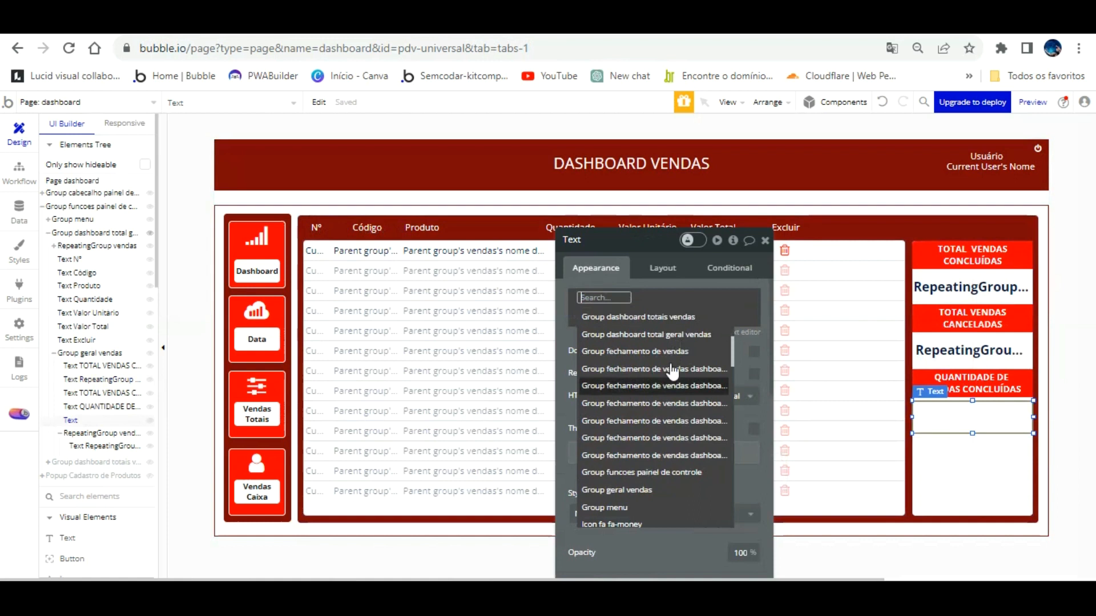
pyautogui.scroll(-3, 673, 374)
pyautogui.scroll(2, 671, 375)
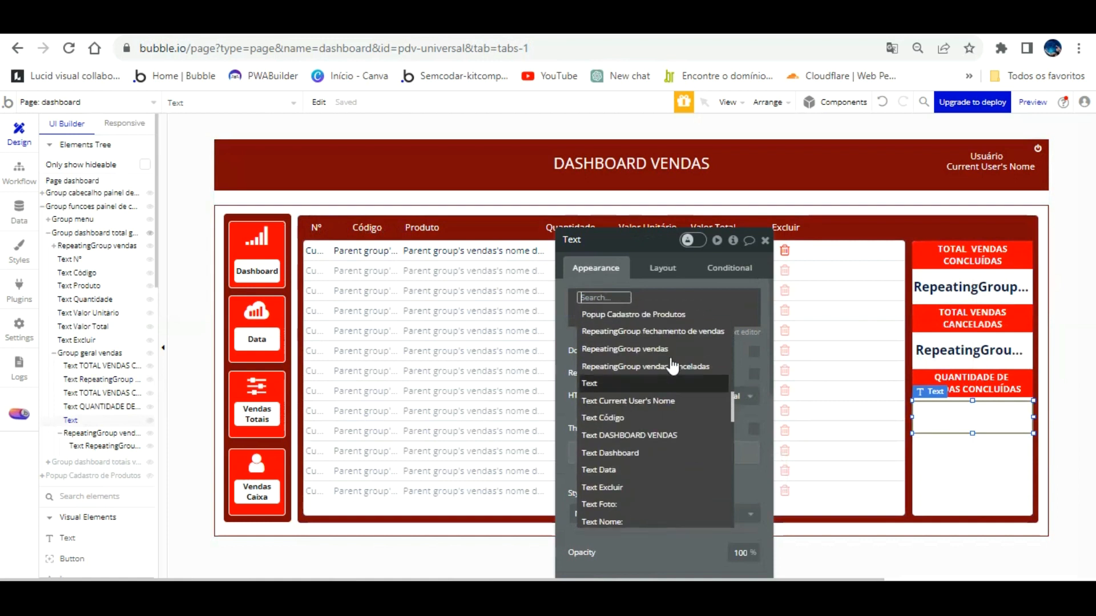
pyautogui.click(657, 349)
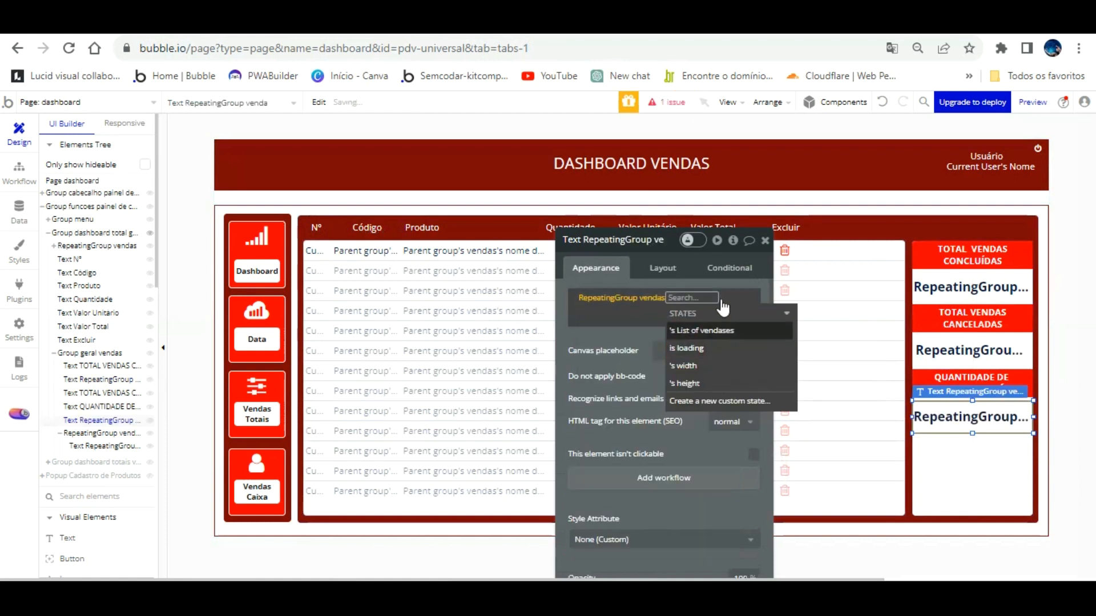
pyautogui.click(720, 331)
pyautogui.click(640, 332)
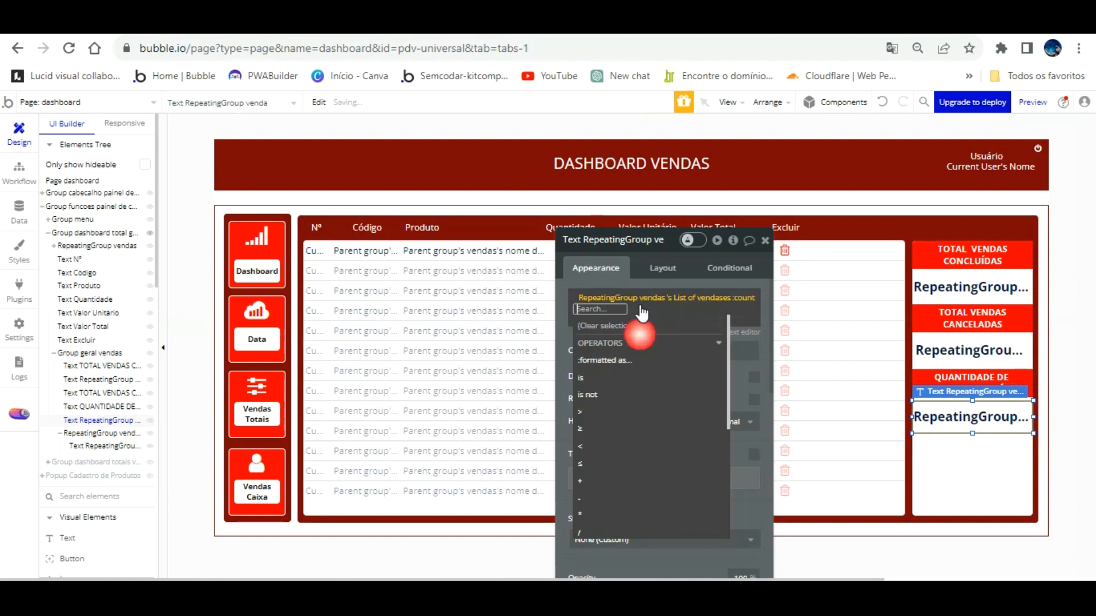
pyautogui.click(591, 274)
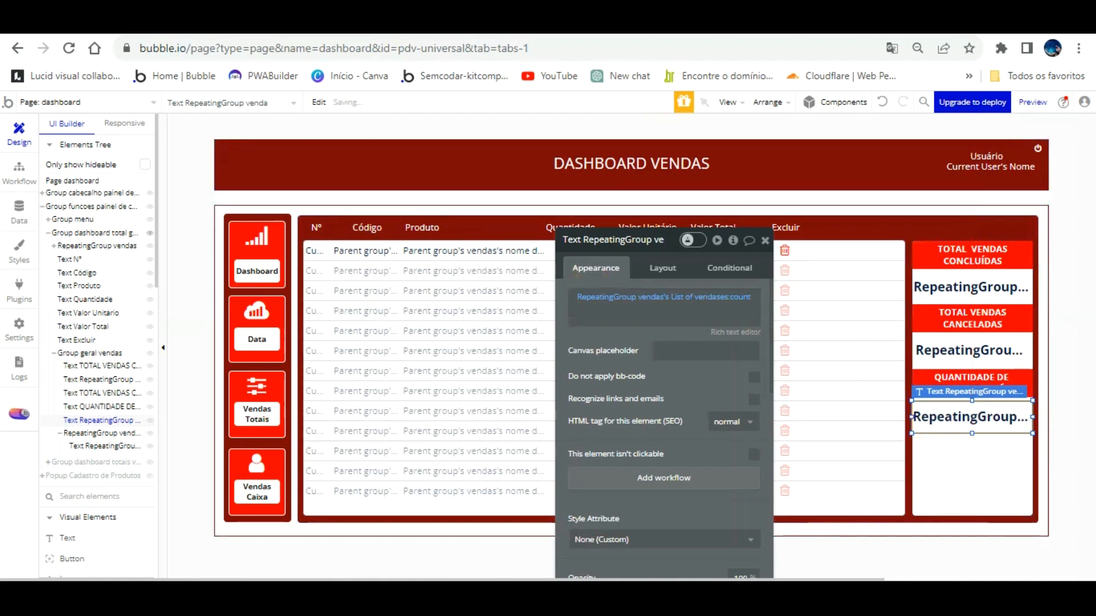
# Reload the dashboard preview to check the completed-sales count reads 2, then return to the editor.
pyautogui.hotkey('ctrl', 'Tab')
pyautogui.press('F5')
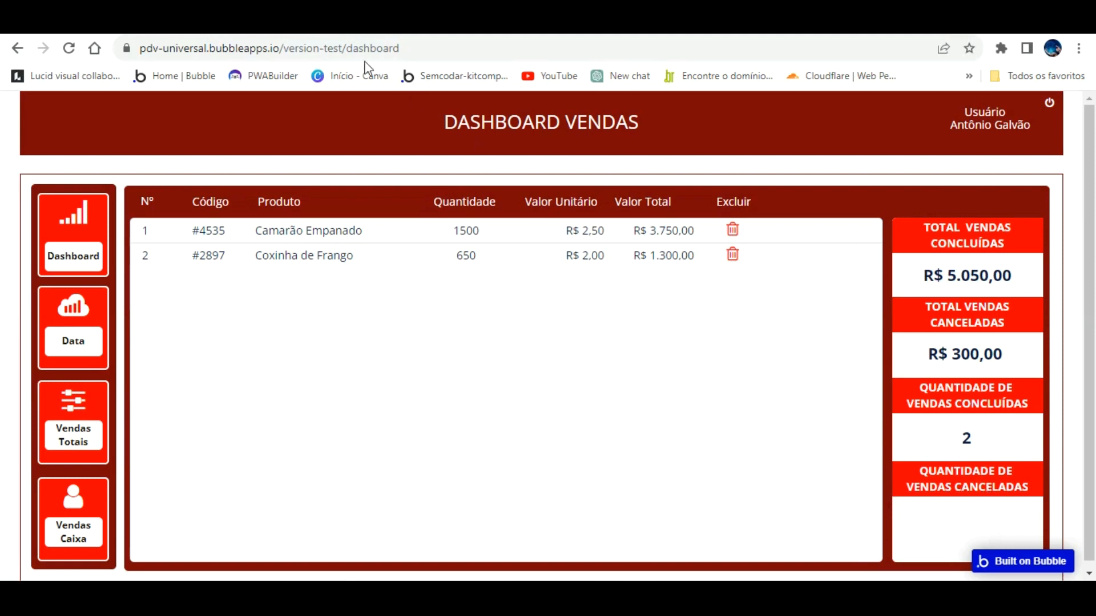
pyautogui.hotkey('ctrl', 'shift', 'Tab')
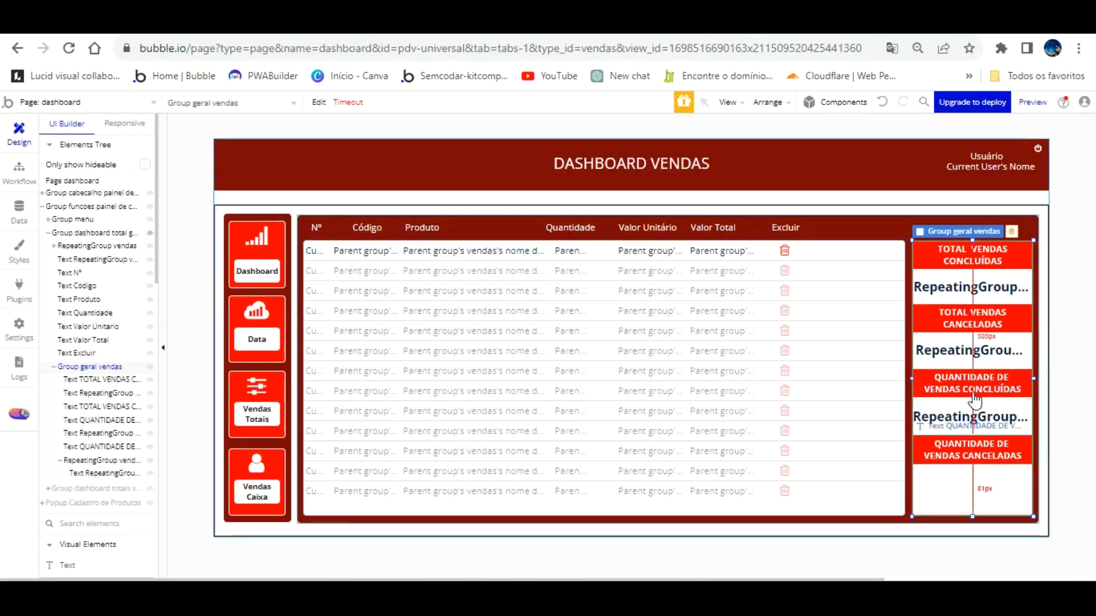
# Paste a copy of the count text below the QUANTIDADE DE VENDAS CANCELADAS heading.
pyautogui.click(973, 422)
pyautogui.click(972, 411)
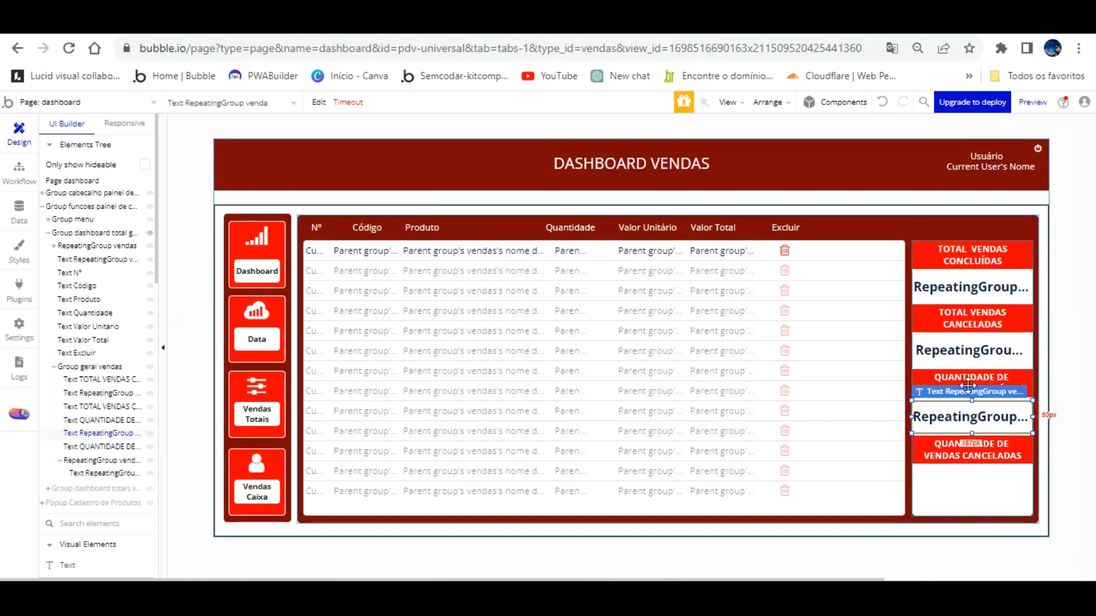
pyautogui.hotkey('ctrl', 'v')
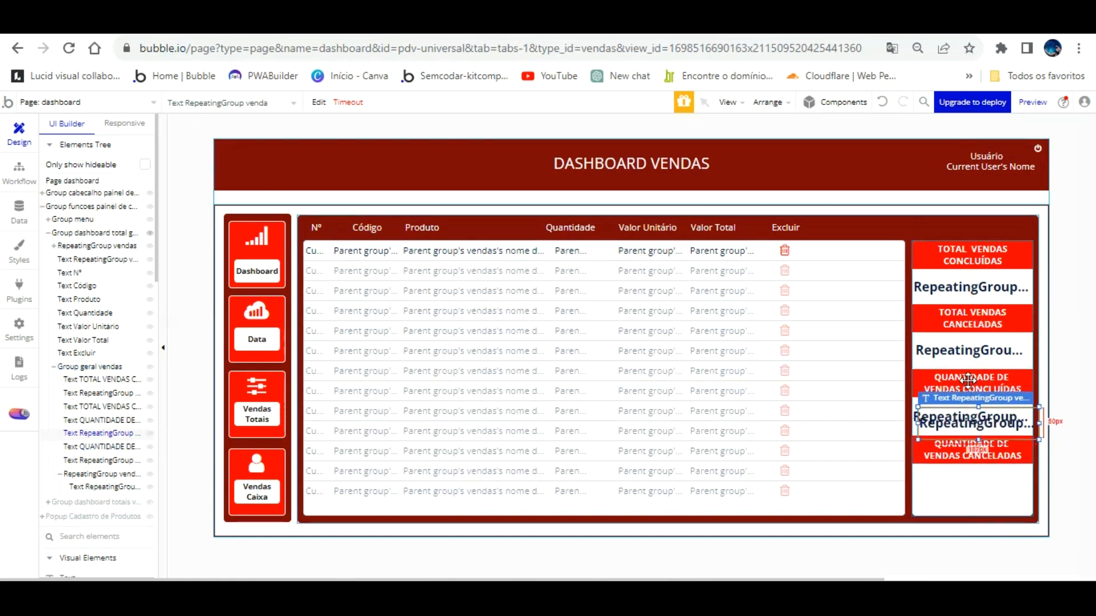
pyautogui.press('Left')
pyautogui.moveTo(969, 380); pyautogui.dragTo(976, 422)
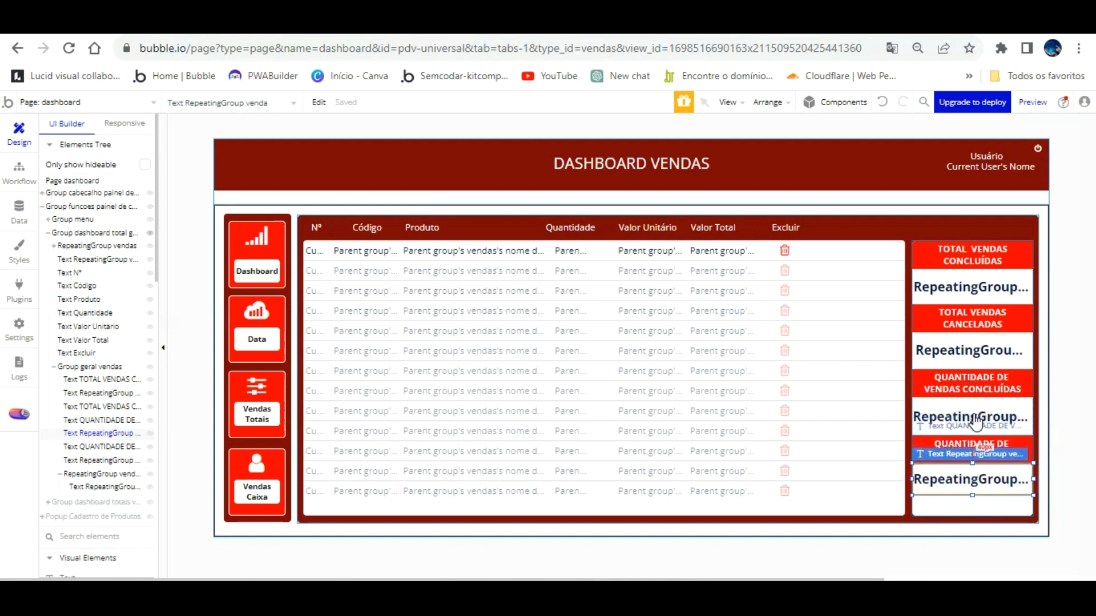
# Switch the copy's data source to RepeatingGroup vendas canceladas's List of vendases:count.
pyautogui.doubleClick(978, 480)
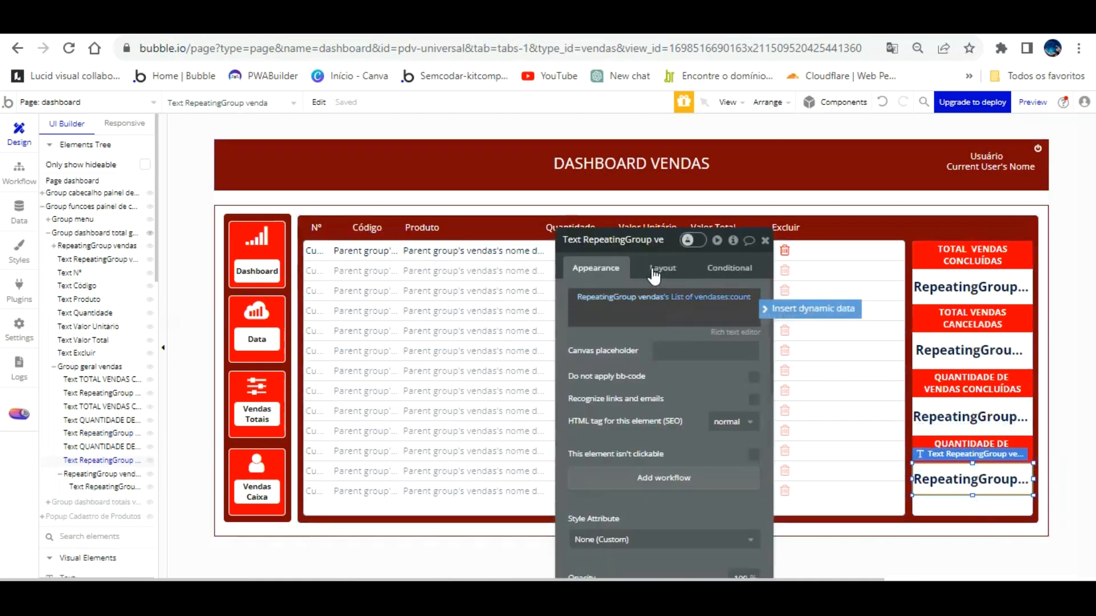
pyautogui.click(641, 296)
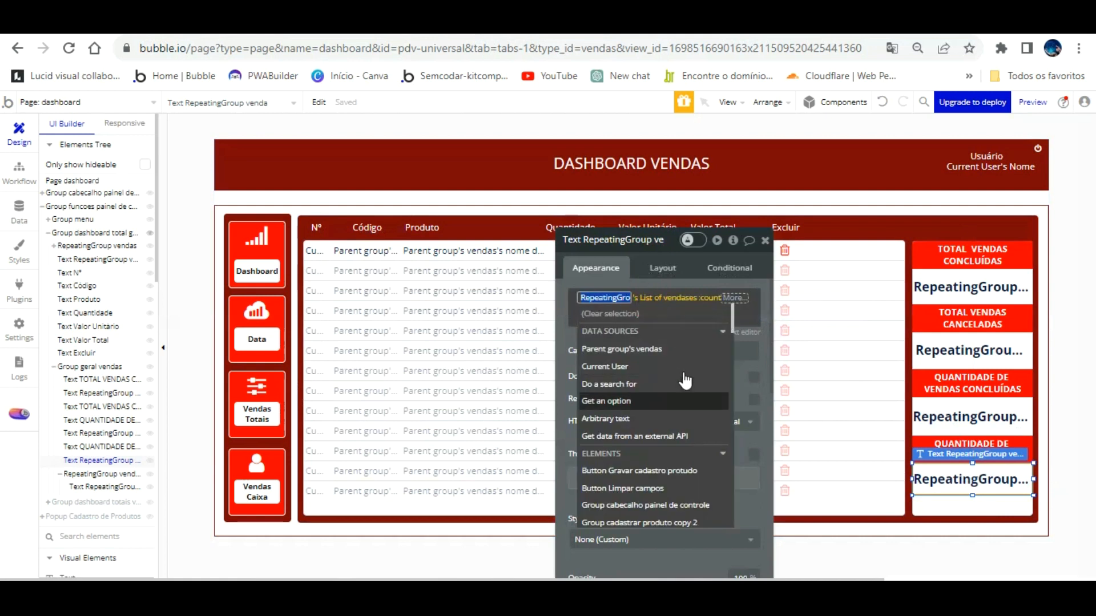
pyautogui.scroll(-3, 688, 422)
pyautogui.scroll(-5, 687, 425)
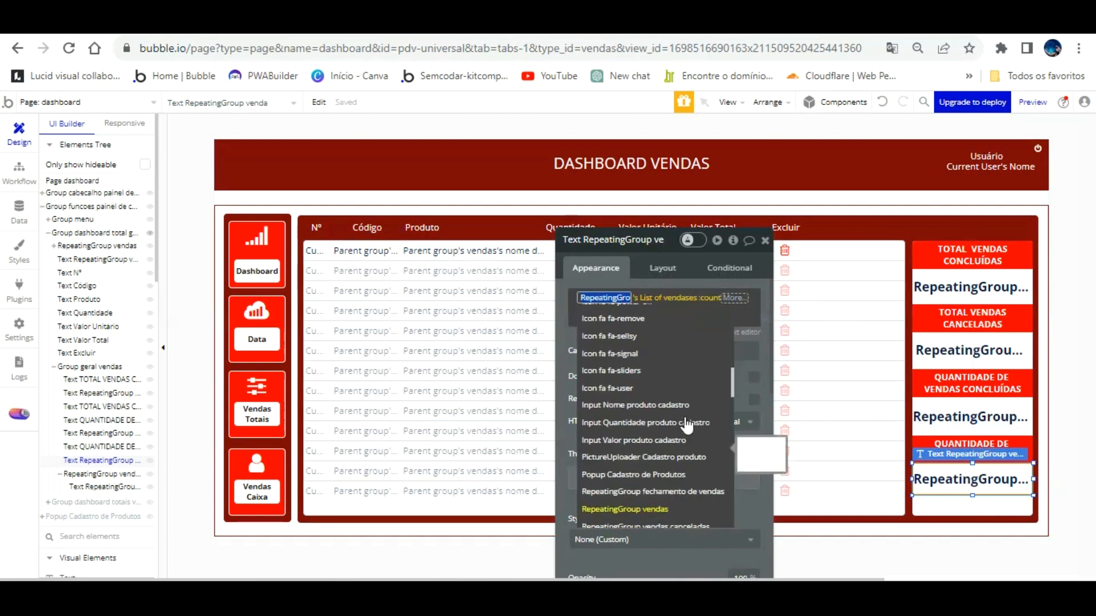
pyautogui.click(685, 446)
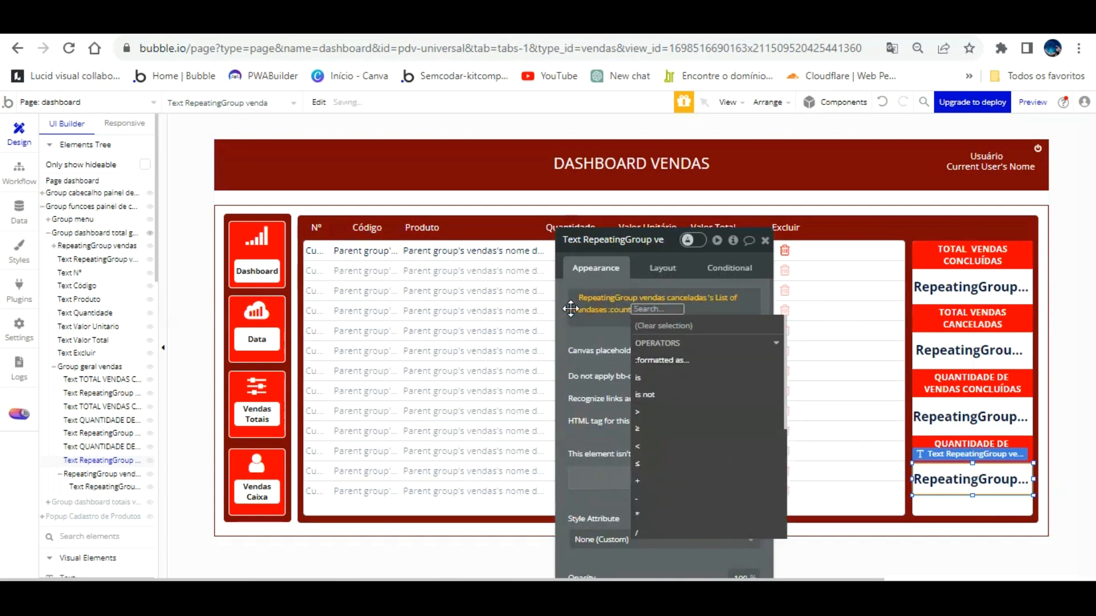
pyautogui.click(563, 329)
pyautogui.click(353, 24)
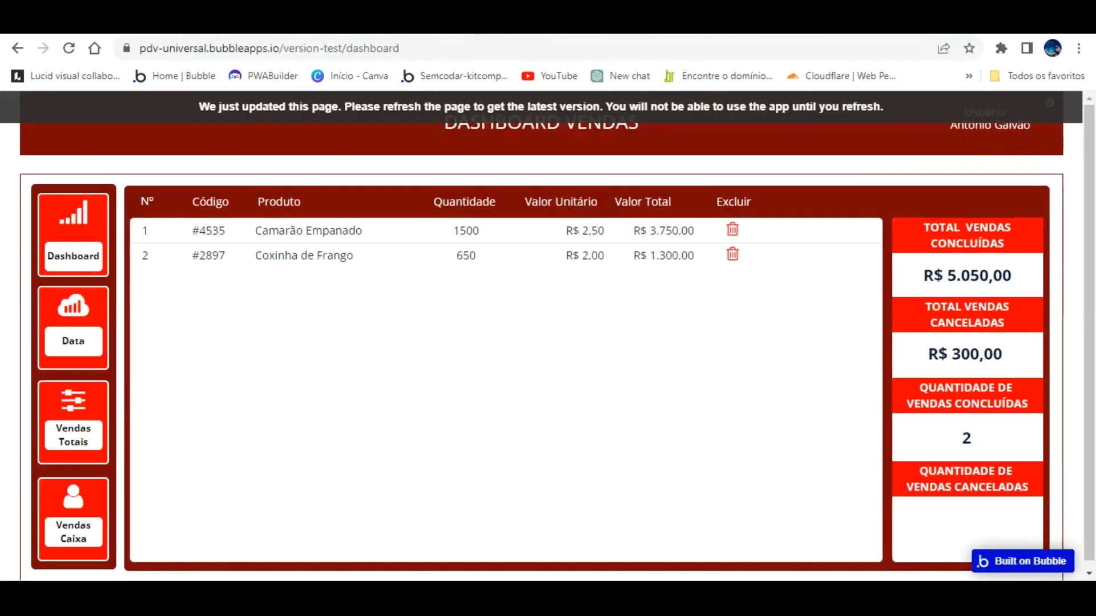
pyautogui.press('F5')
pyautogui.click(695, 227)
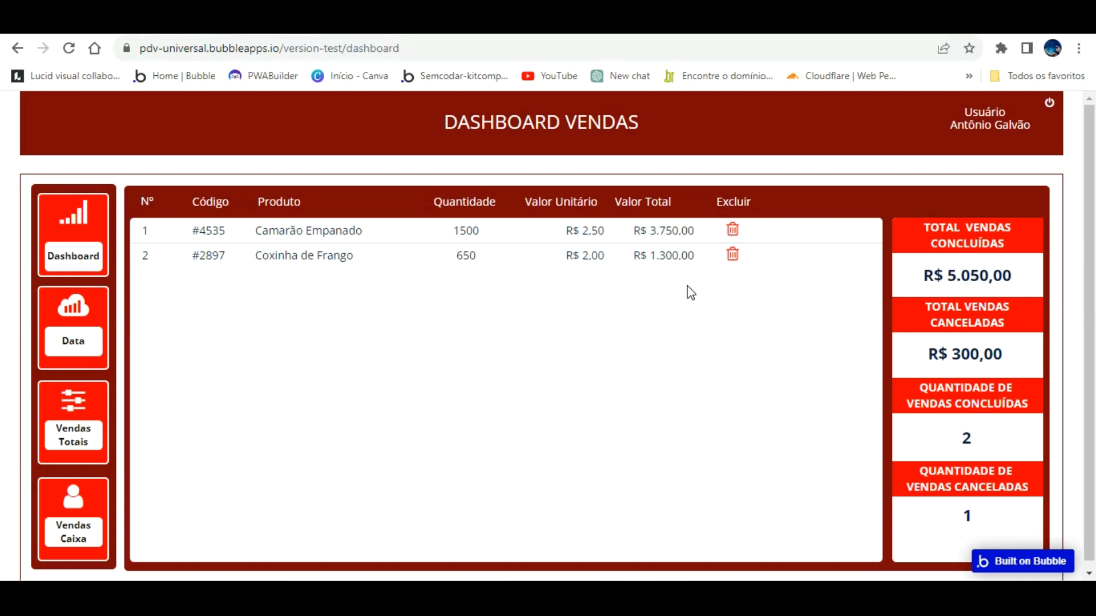
pyautogui.click(87, 220)
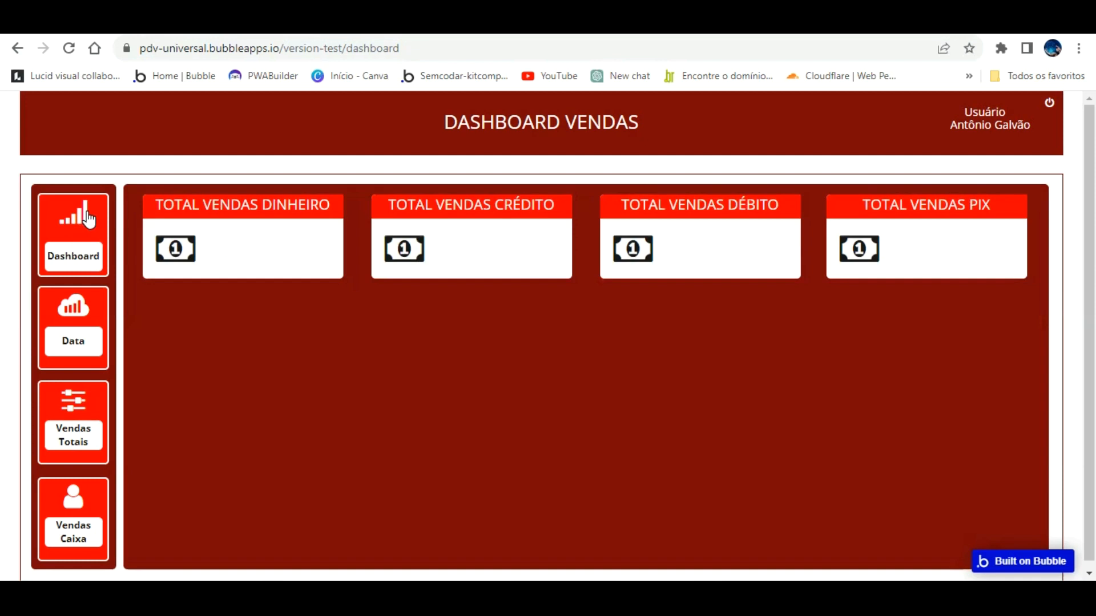
pyautogui.click(83, 402)
pyautogui.click(75, 226)
pyautogui.click(74, 429)
pyautogui.click(73, 245)
pyautogui.click(76, 312)
pyautogui.click(78, 219)
pyautogui.click(64, 386)
pyautogui.click(63, 227)
pyautogui.click(60, 386)
pyautogui.click(68, 216)
pyautogui.click(72, 384)
pyautogui.click(71, 217)
pyautogui.click(78, 393)
pyautogui.click(76, 351)
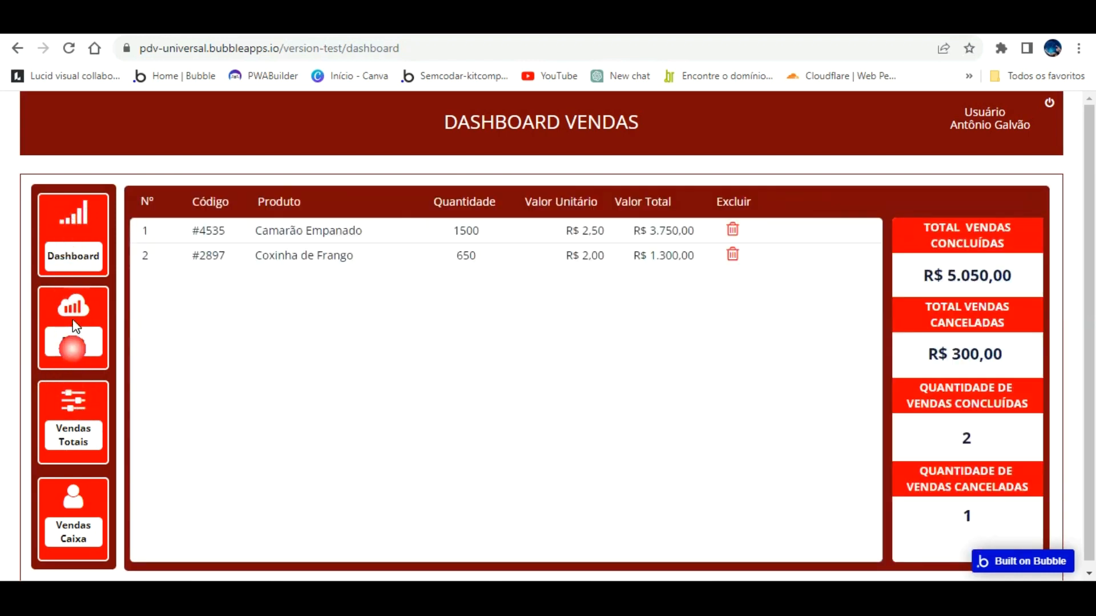
pyautogui.click(77, 400)
pyautogui.click(87, 223)
pyautogui.click(72, 393)
pyautogui.click(73, 222)
pyautogui.click(72, 388)
pyautogui.click(75, 236)
pyautogui.click(71, 363)
pyautogui.click(91, 216)
pyautogui.click(86, 387)
pyautogui.hotkey('ctrl', 't')
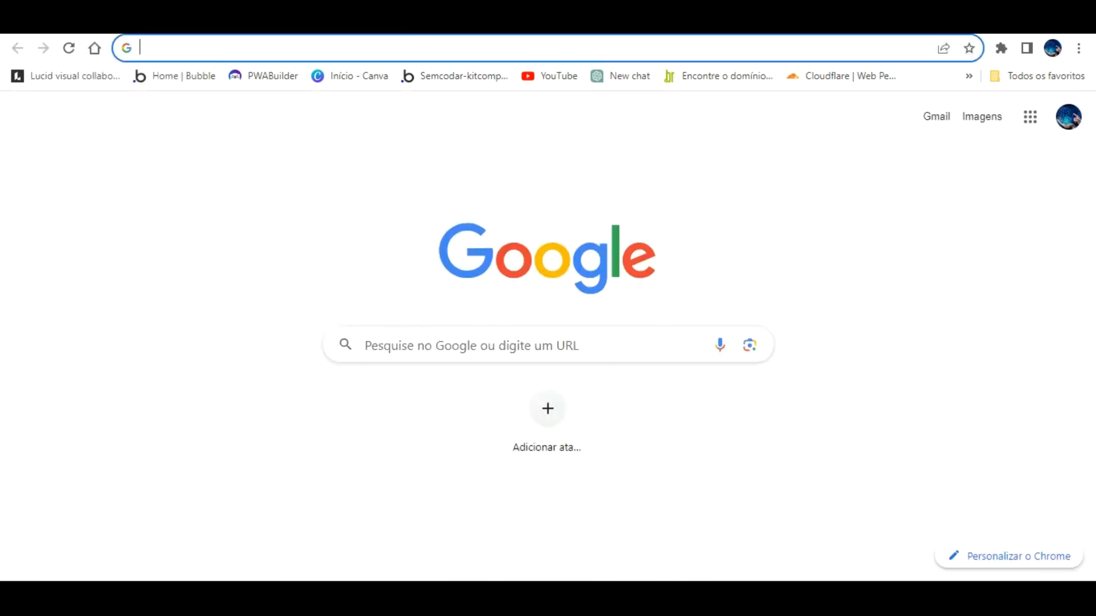
pyautogui.hotkey('ctrl', 'w')
pyautogui.hotkey('ctrl', 'Tab')
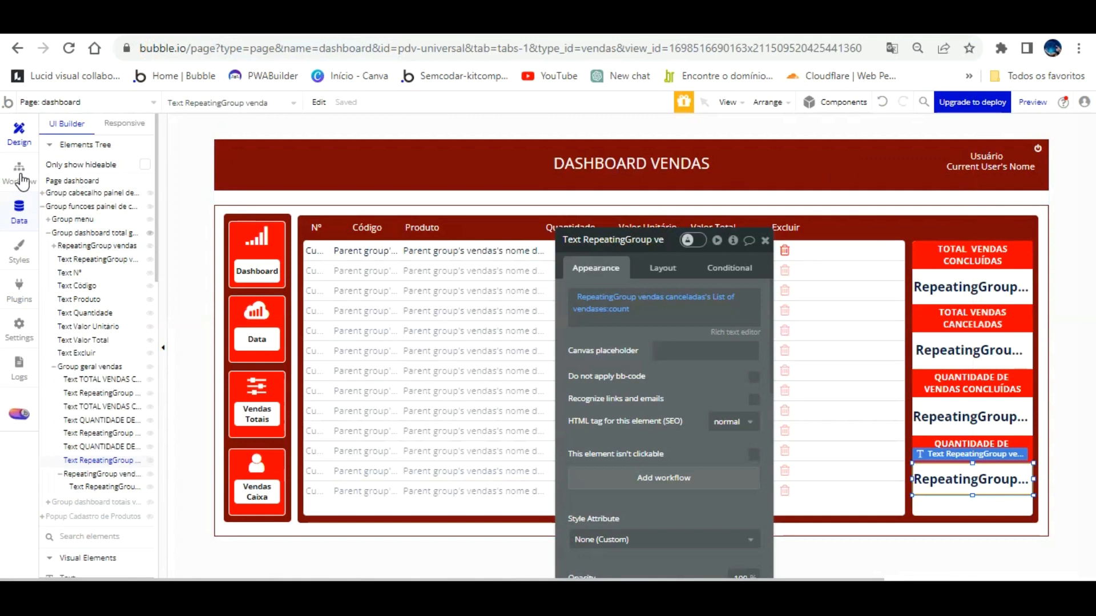
# Switch to the index page and open the Data tab's App data records.
pyautogui.click(106, 102)
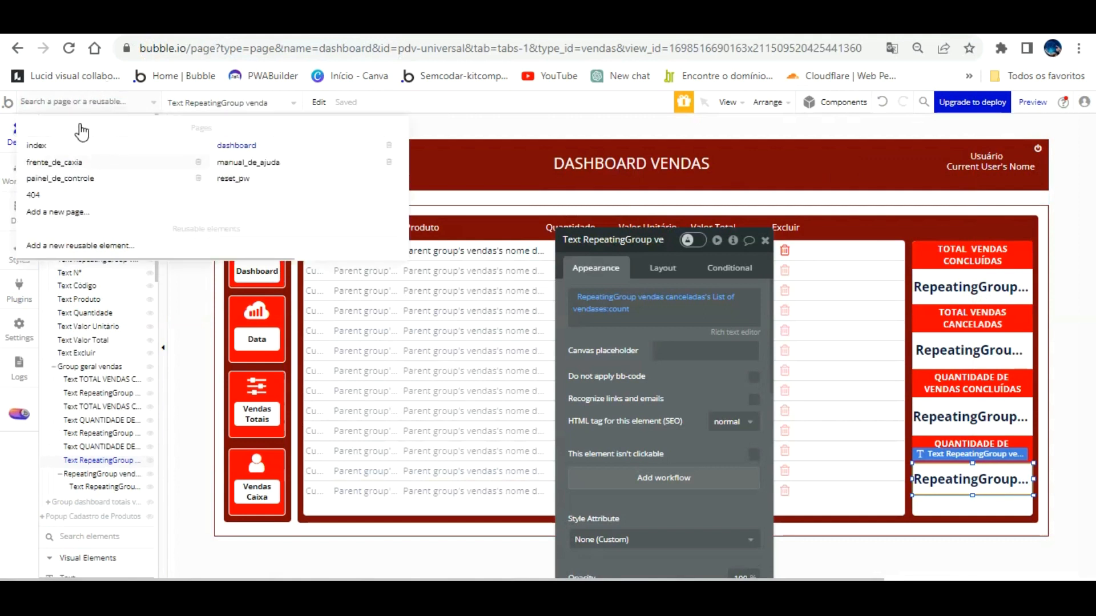
pyautogui.click(80, 143)
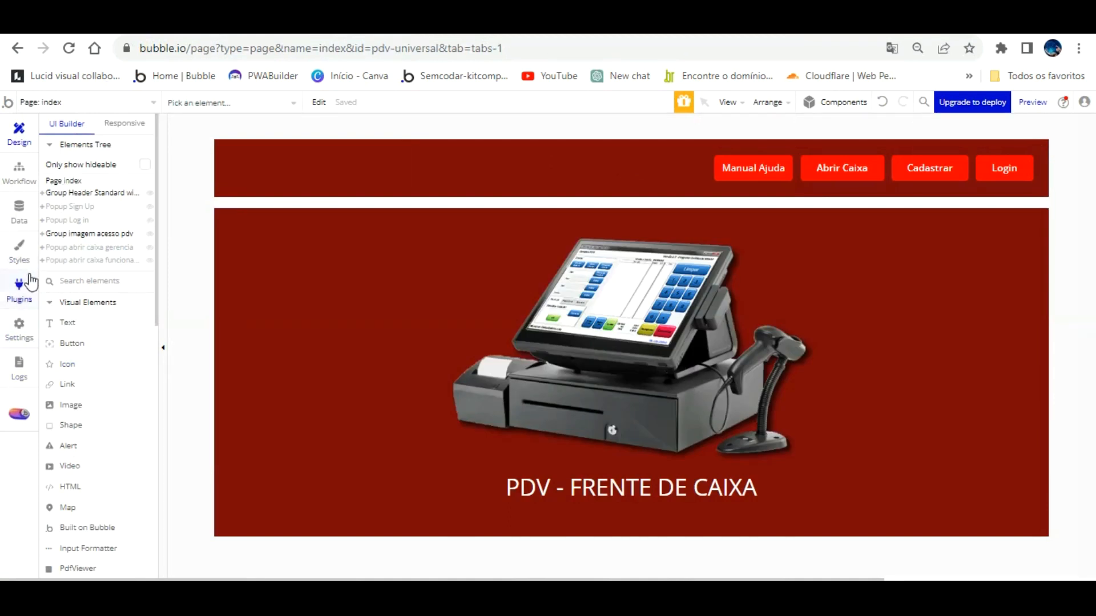
pyautogui.click(20, 208)
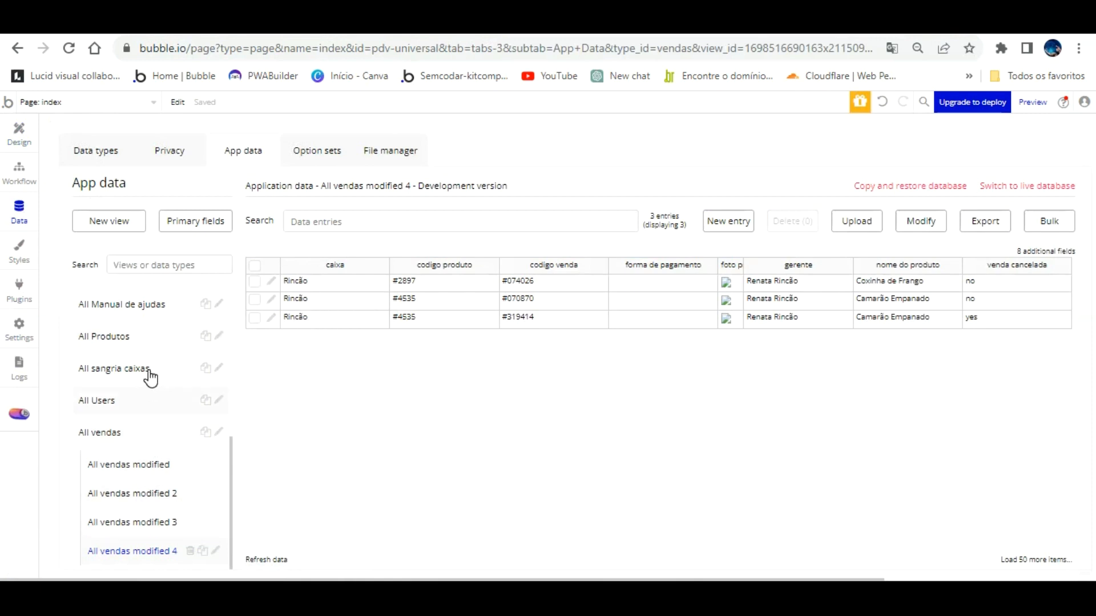
# Run the app as the first user listed in the All Users table.
pyautogui.click(147, 396)
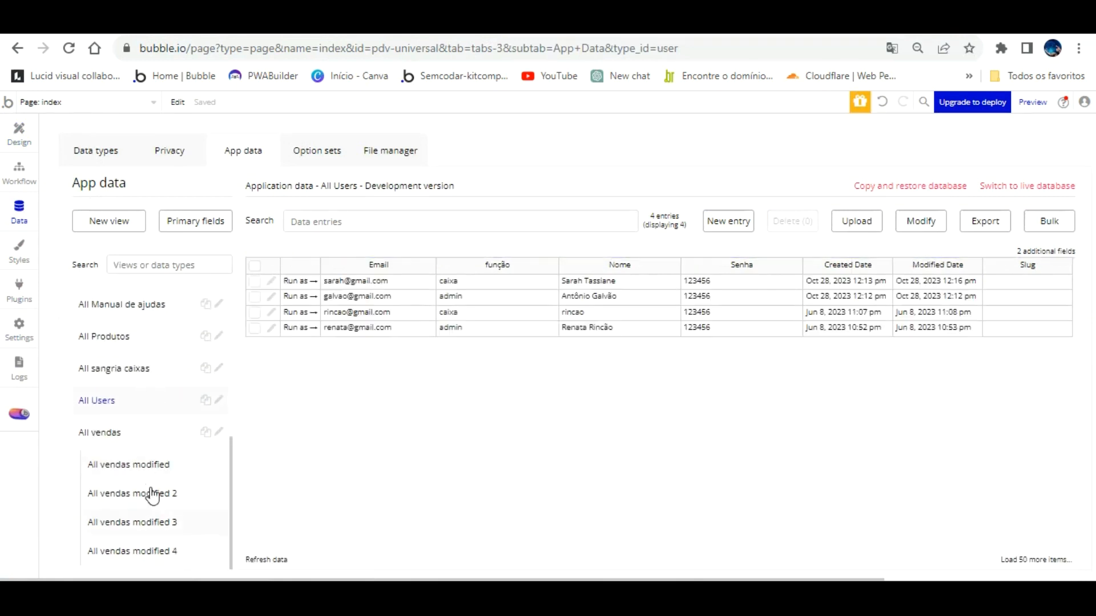
pyautogui.click(93, 398)
pyautogui.click(297, 281)
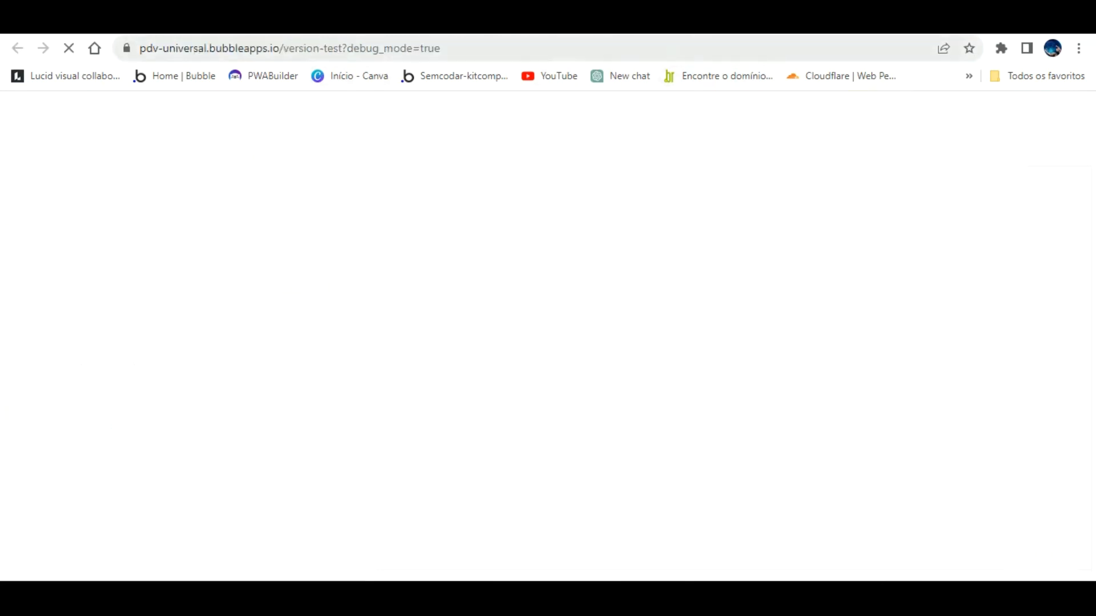
# Turn the debugger off by setting debug_mode=FALSE in the preview URL.
pyautogui.doubleClick(643, 47)
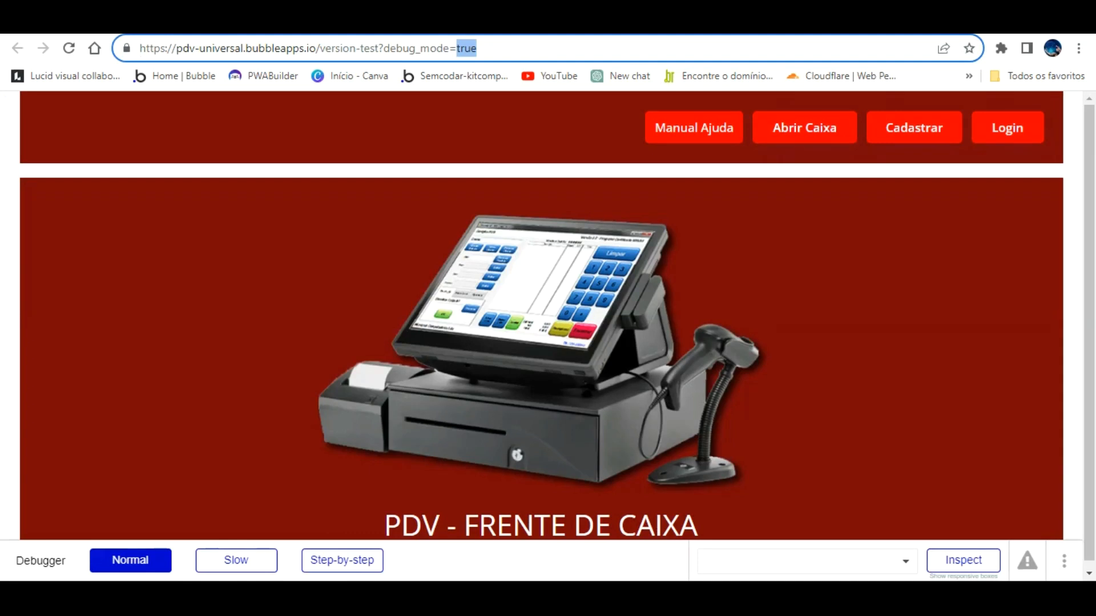
pyautogui.write('FALSE')
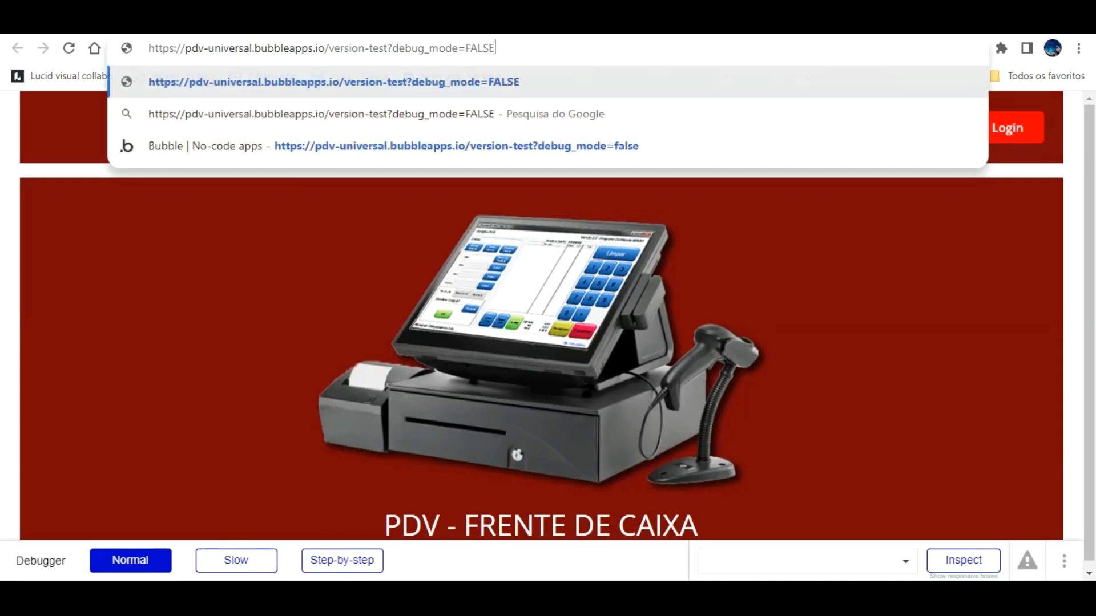
pyautogui.press('Return')
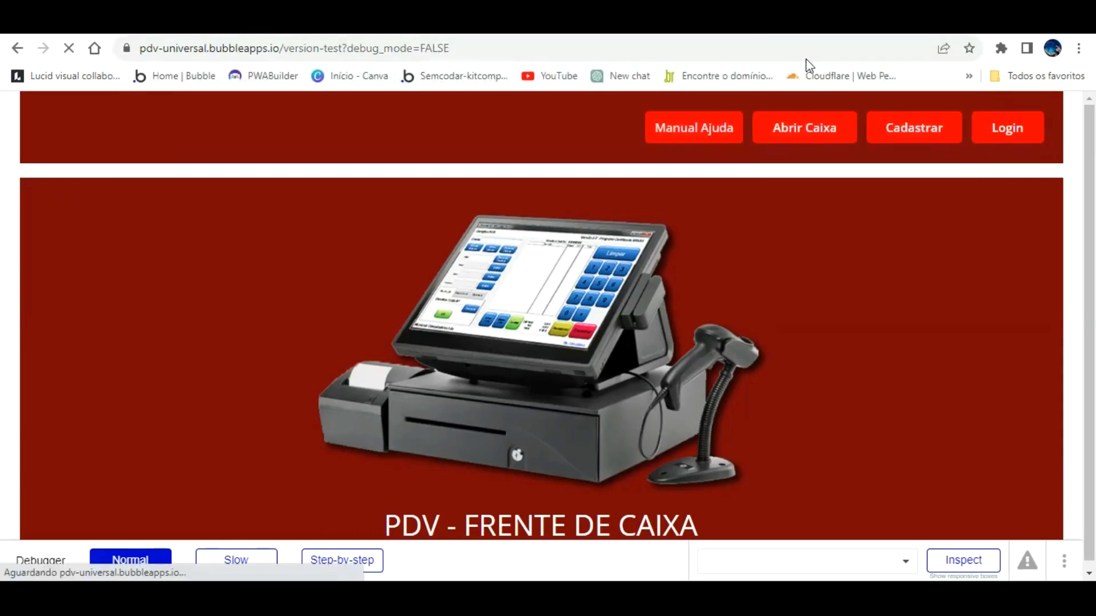
# Open the cash register with the manager's password, a chosen manager and cashier, and 150 troco.
pyautogui.click(808, 113)
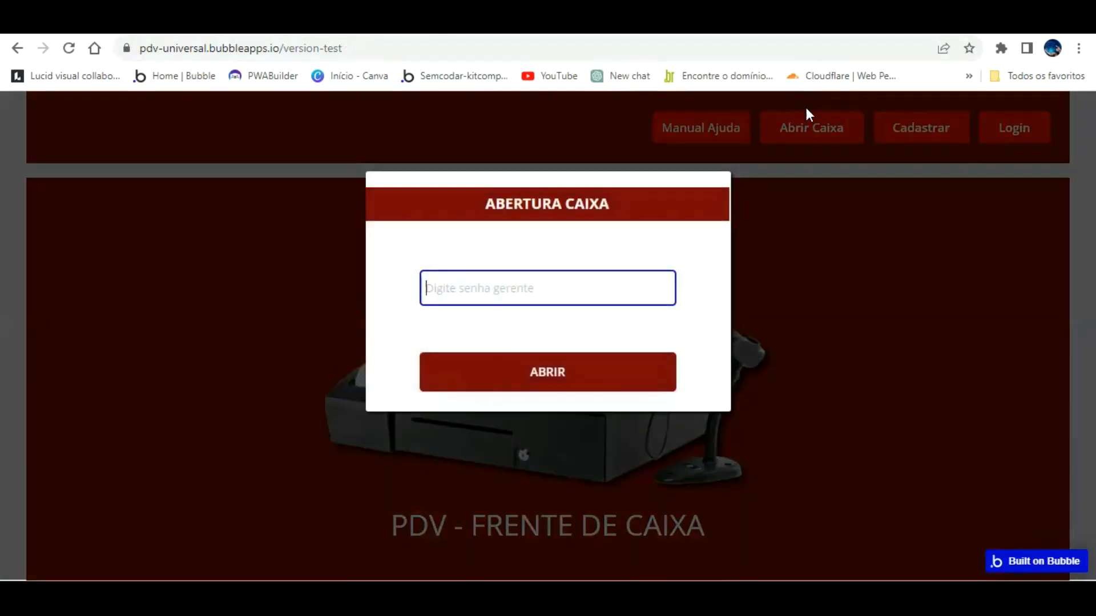
pyautogui.write('12')
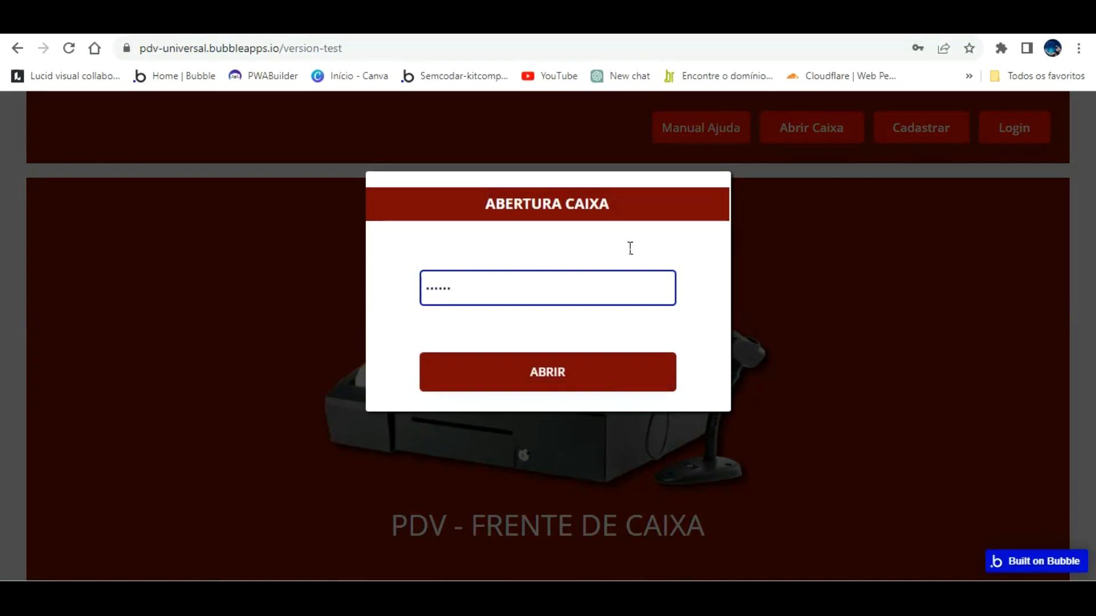
pyautogui.click(561, 345)
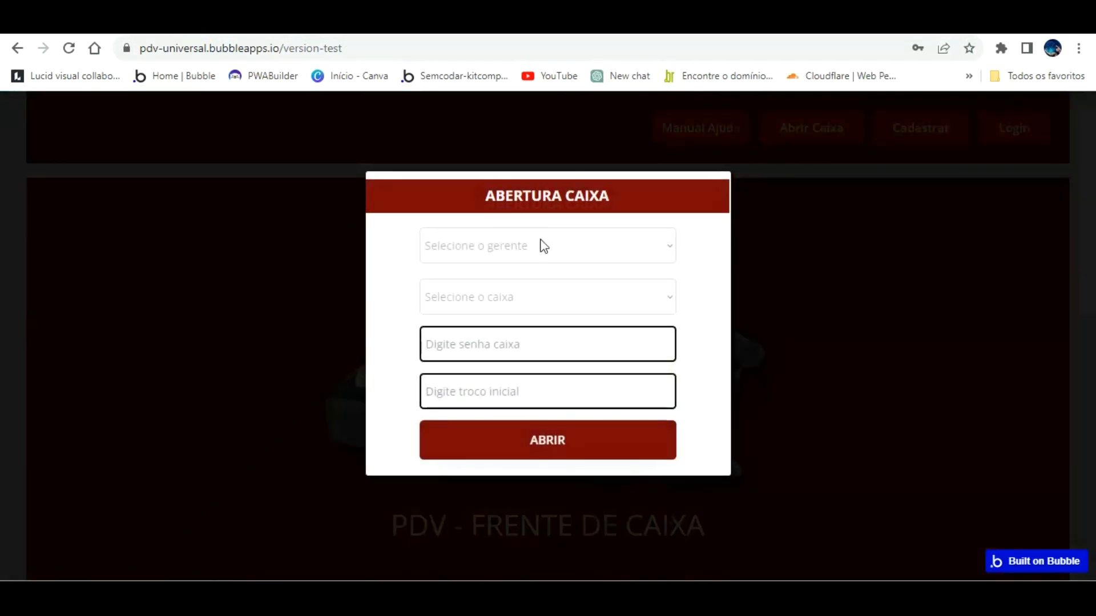
pyautogui.click(543, 246)
pyautogui.click(521, 288)
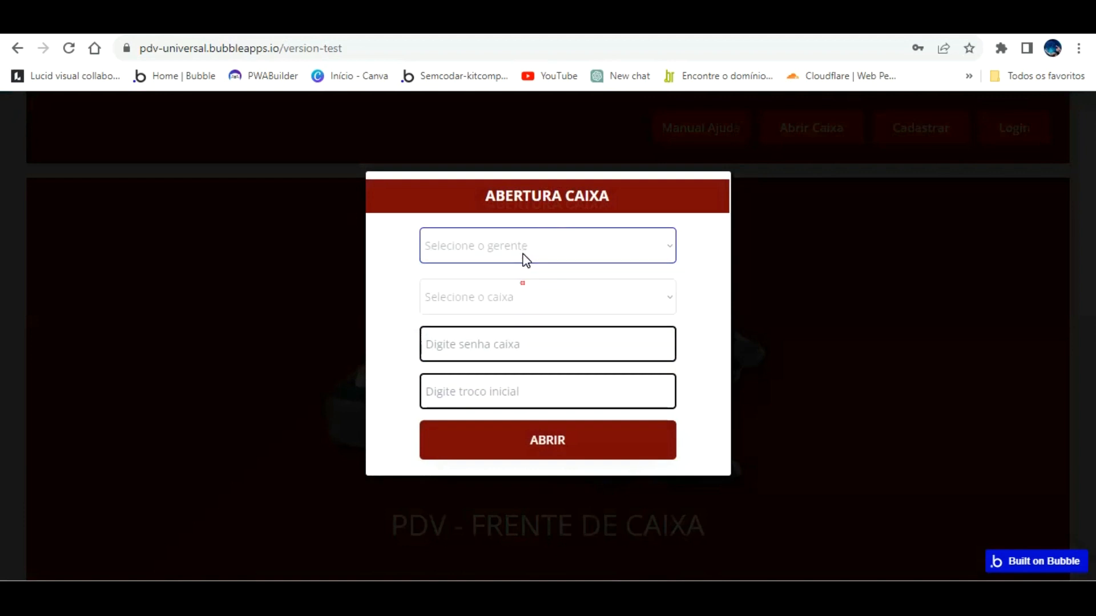
pyautogui.click(516, 299)
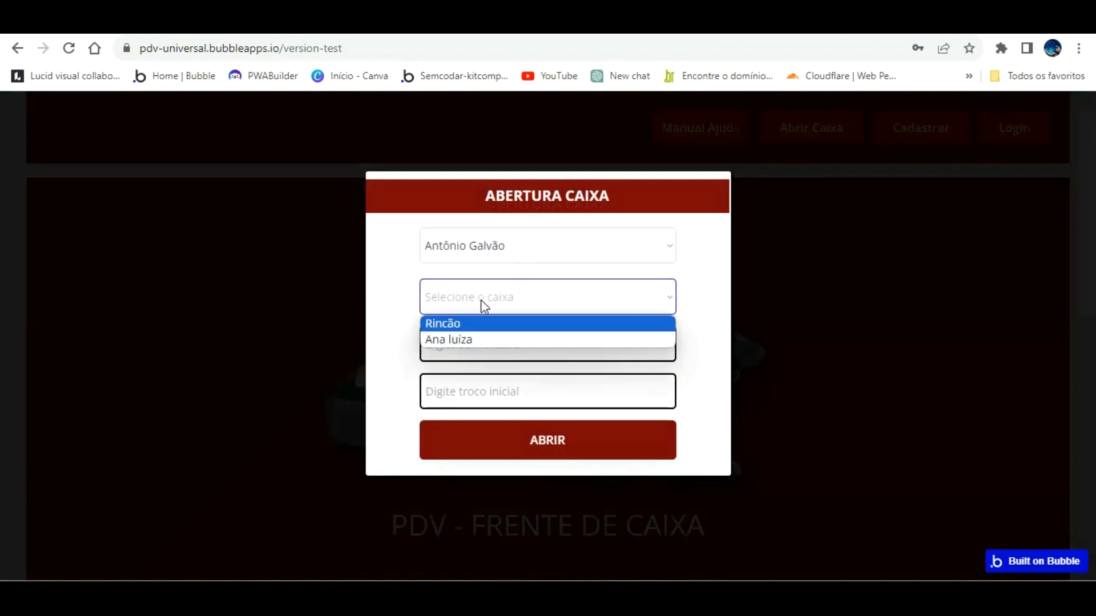
pyautogui.click(483, 341)
pyautogui.write('1')
pyautogui.press('Tab')
pyautogui.write('150')
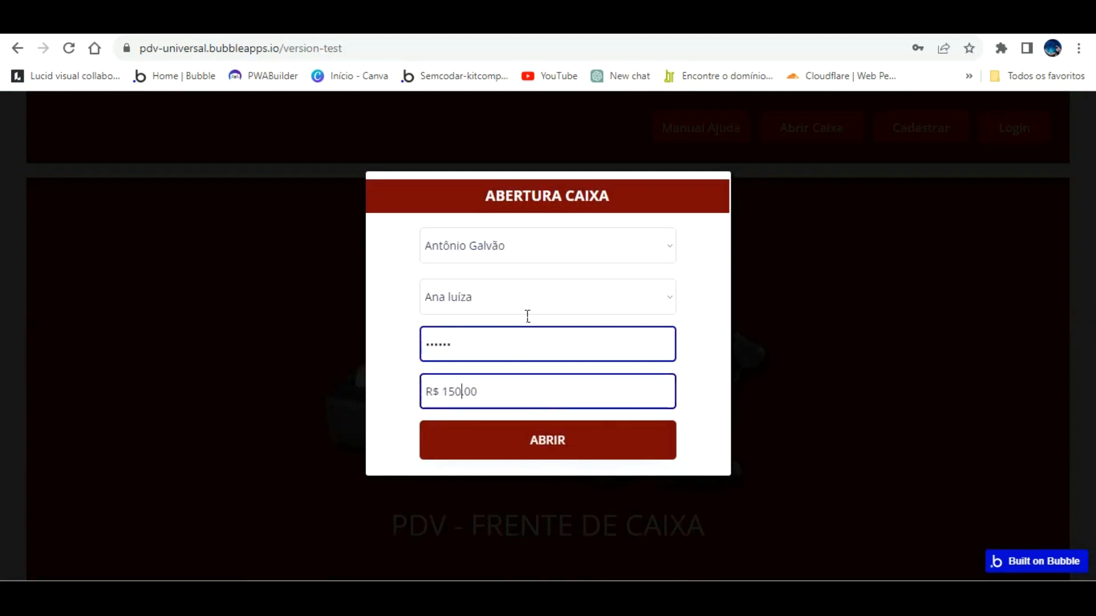
pyautogui.click(557, 431)
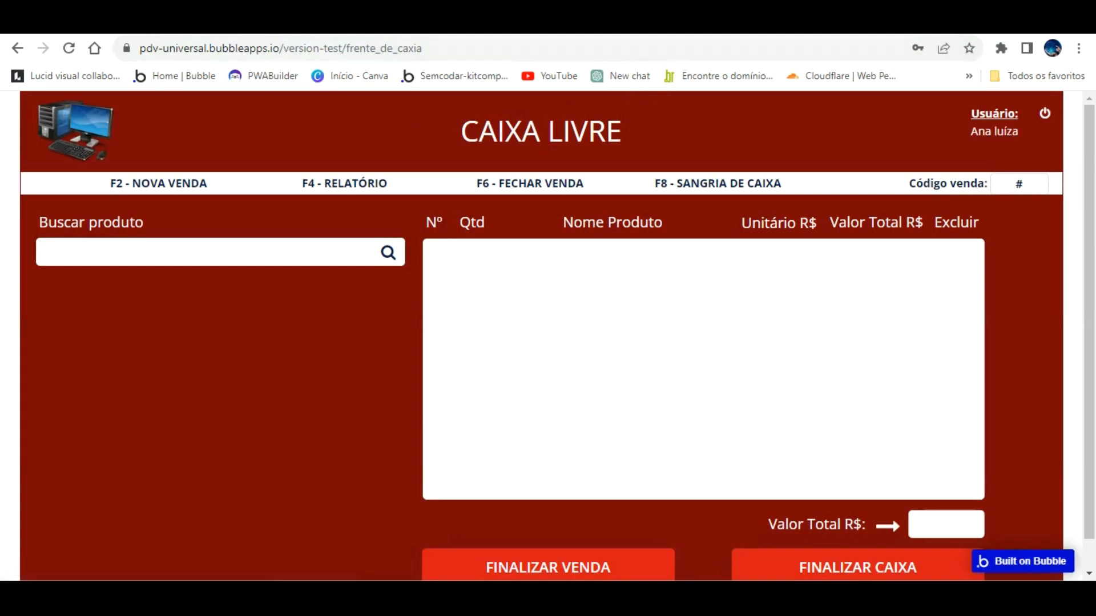
# Switch to the painel_de_controle page and launch its preview from App data.
pyautogui.click(97, 17)
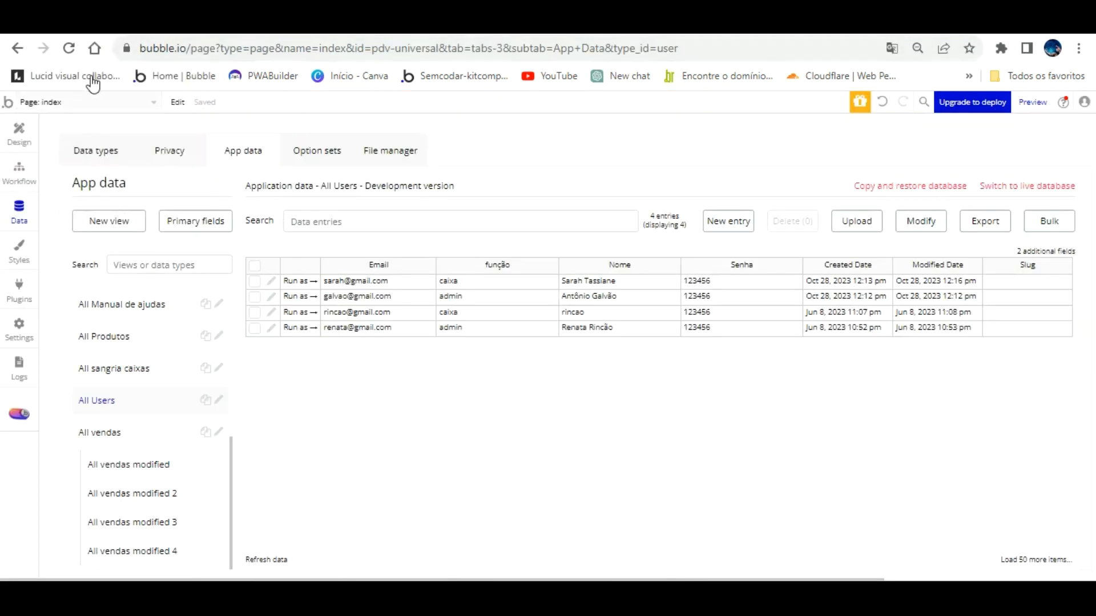
pyautogui.click(101, 102)
pyautogui.click(57, 174)
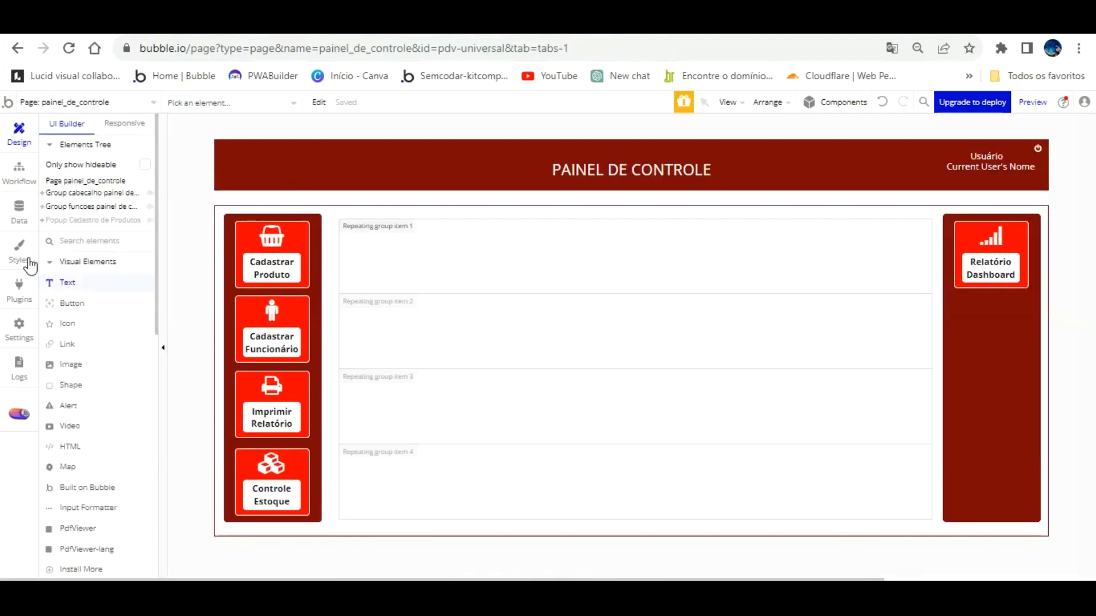
pyautogui.click(19, 210)
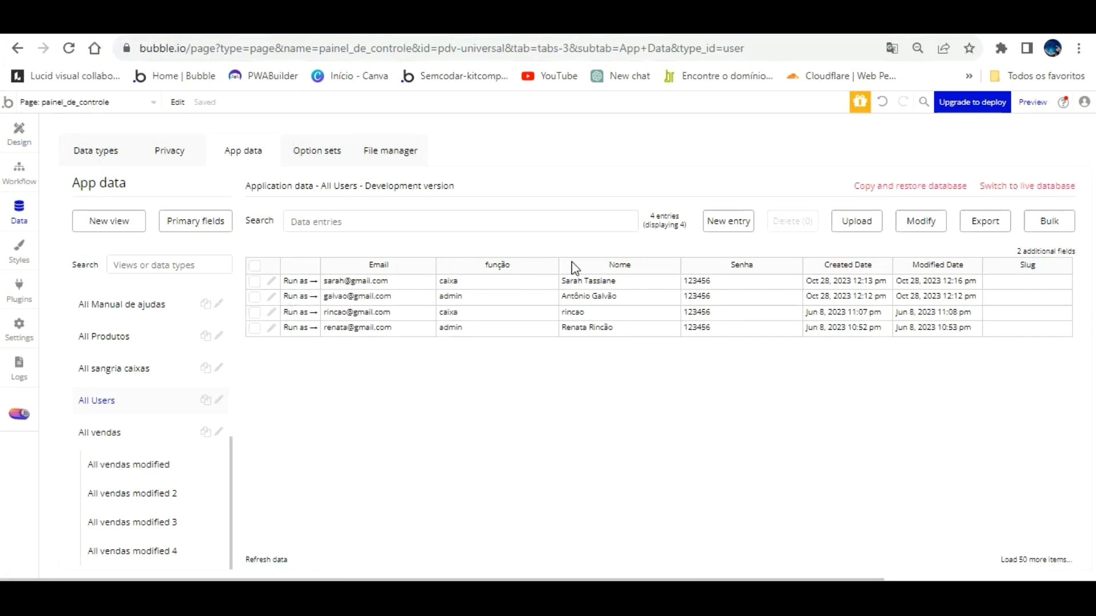
pyautogui.click(306, 310)
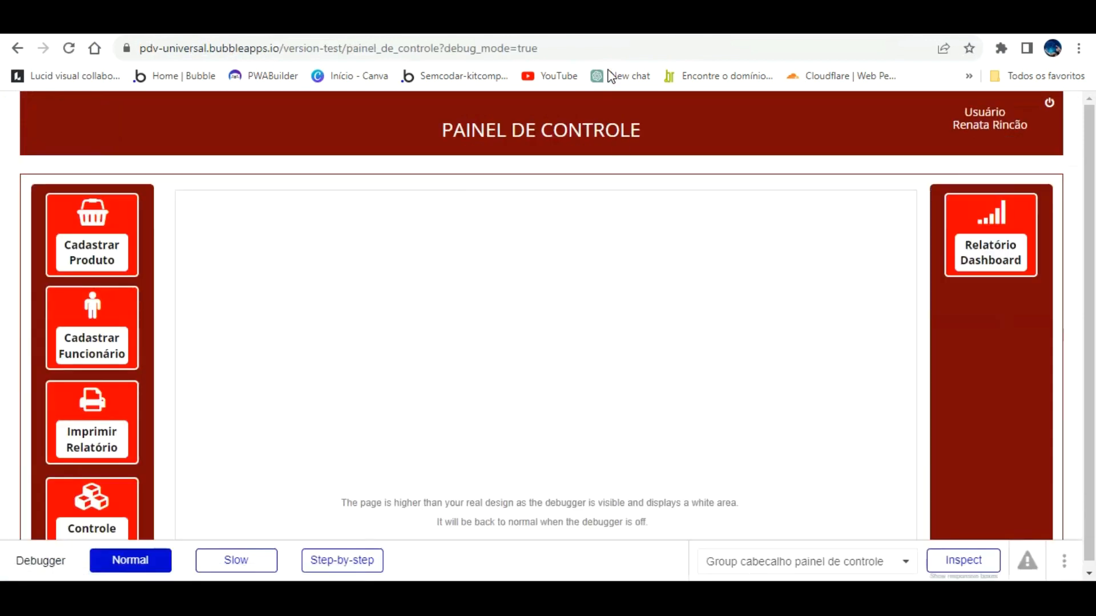
# Reload the preview with debug_mode set to false in the URL.
pyautogui.click(656, 49)
pyautogui.doubleClick(655, 49)
pyautogui.write('FASLE')
pyautogui.press('BackSpace')
pyautogui.press('BackSpace')
pyautogui.press('BackSpace')
pyautogui.press('BackSpace')
pyautogui.press('BackSpace')
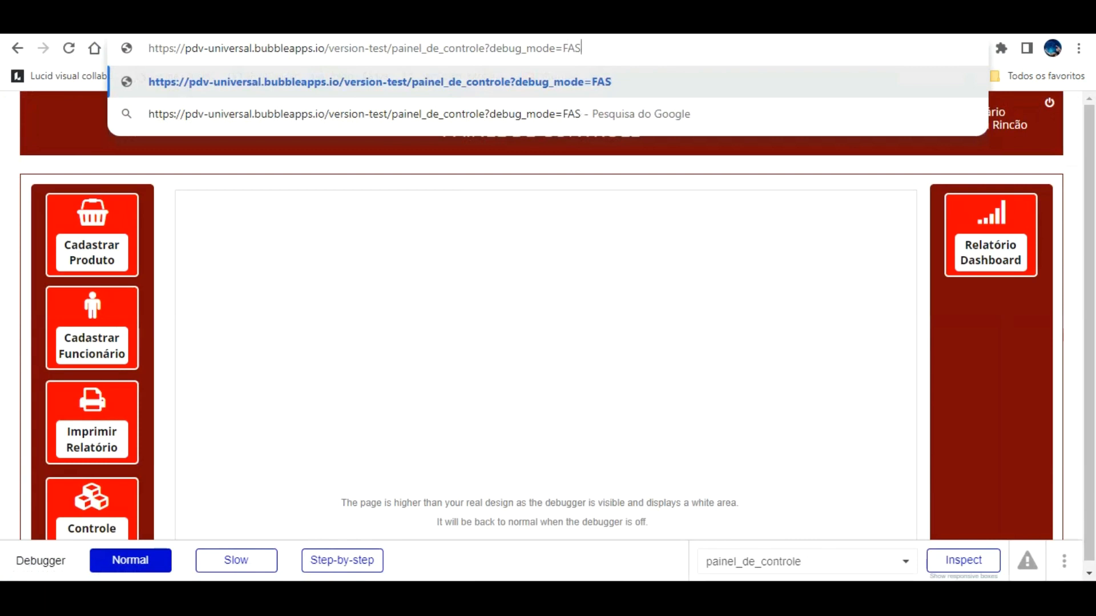
pyautogui.write('false')
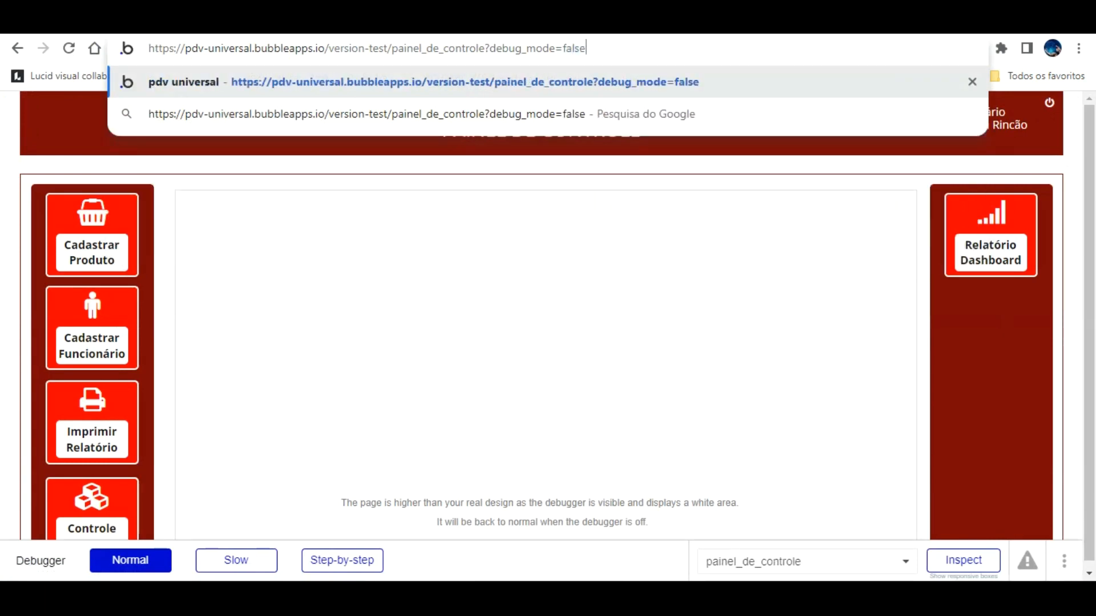
pyautogui.press('Return')
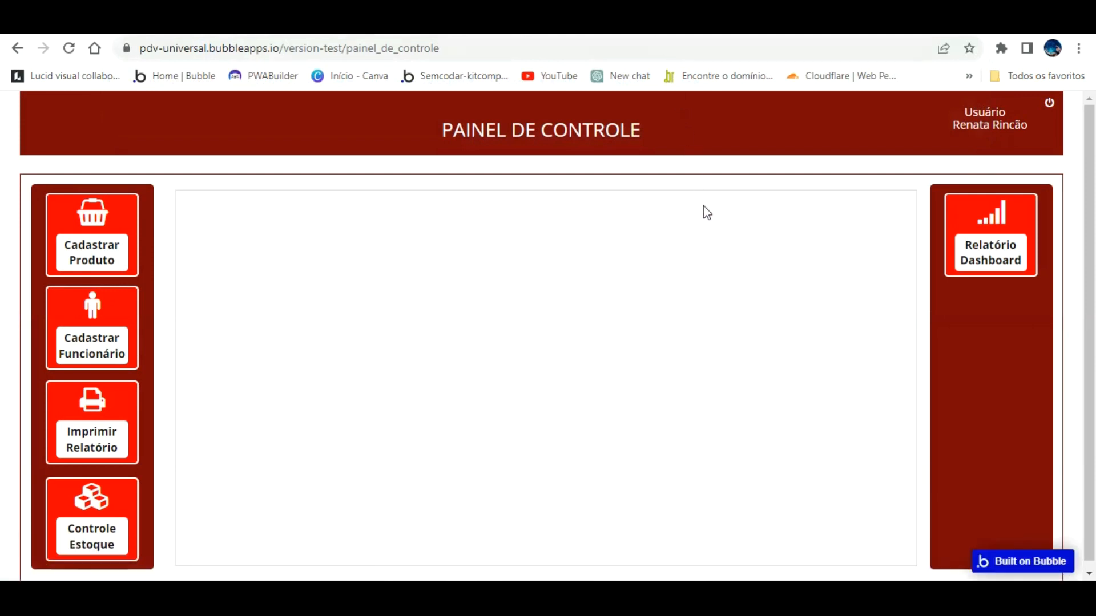
# Fill Cadastrar Produto with Coca Cola, quantity 100, price R$ 7.00, and open the photo picker.
pyautogui.click(88, 226)
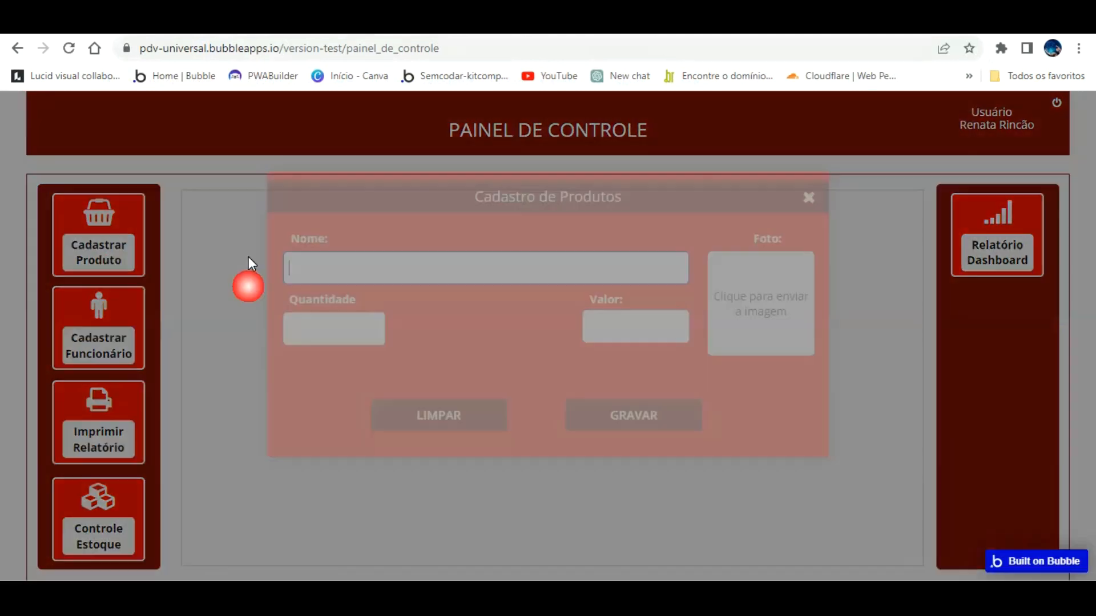
pyautogui.write('coc')
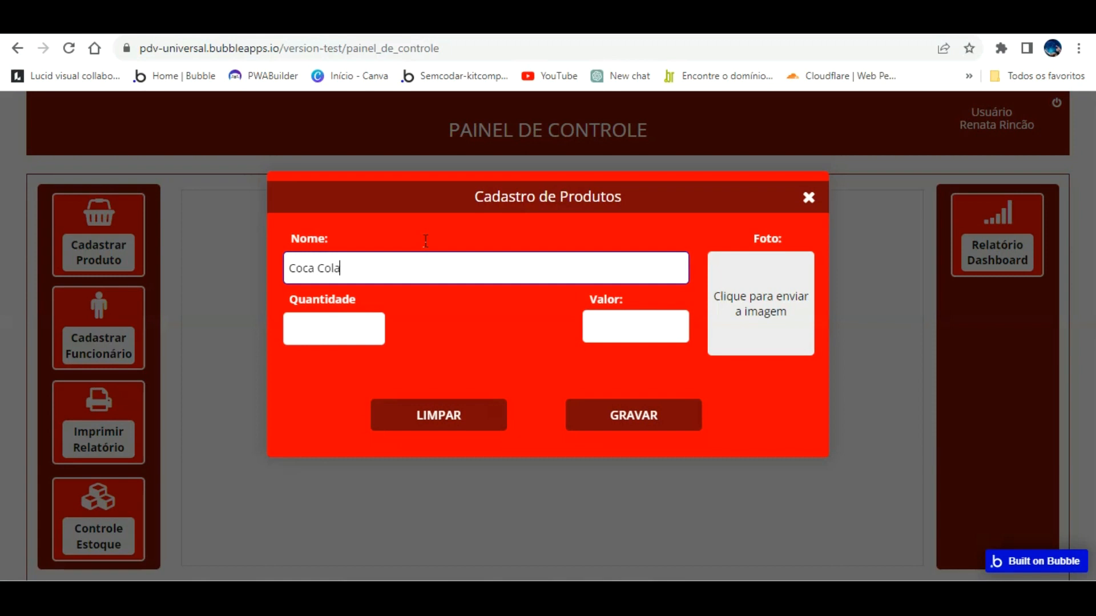
pyautogui.press('Tab')
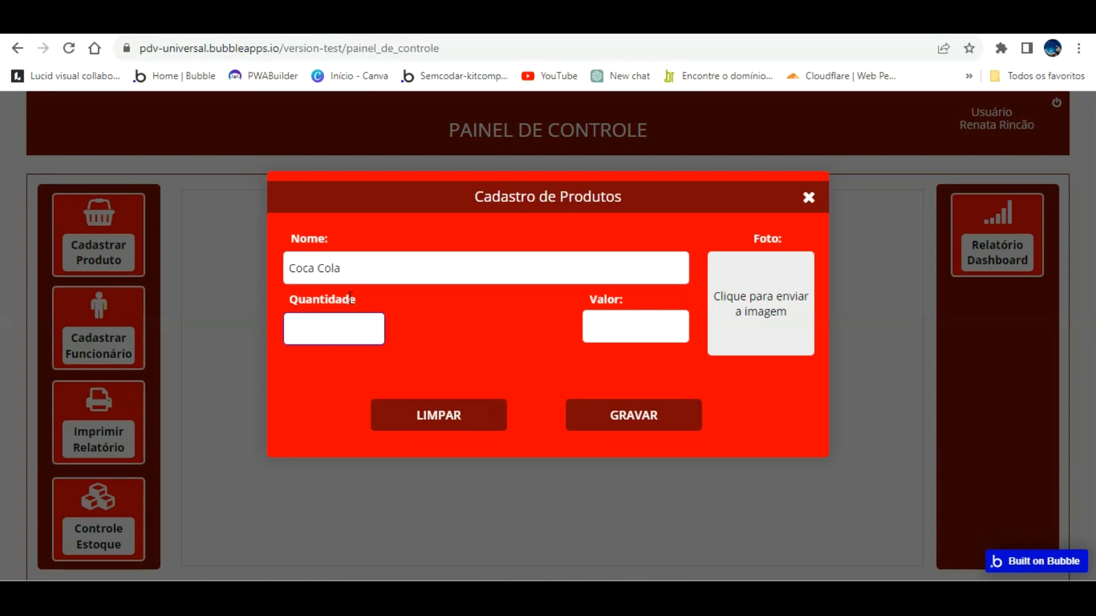
pyautogui.write('100')
pyautogui.press('Tab')
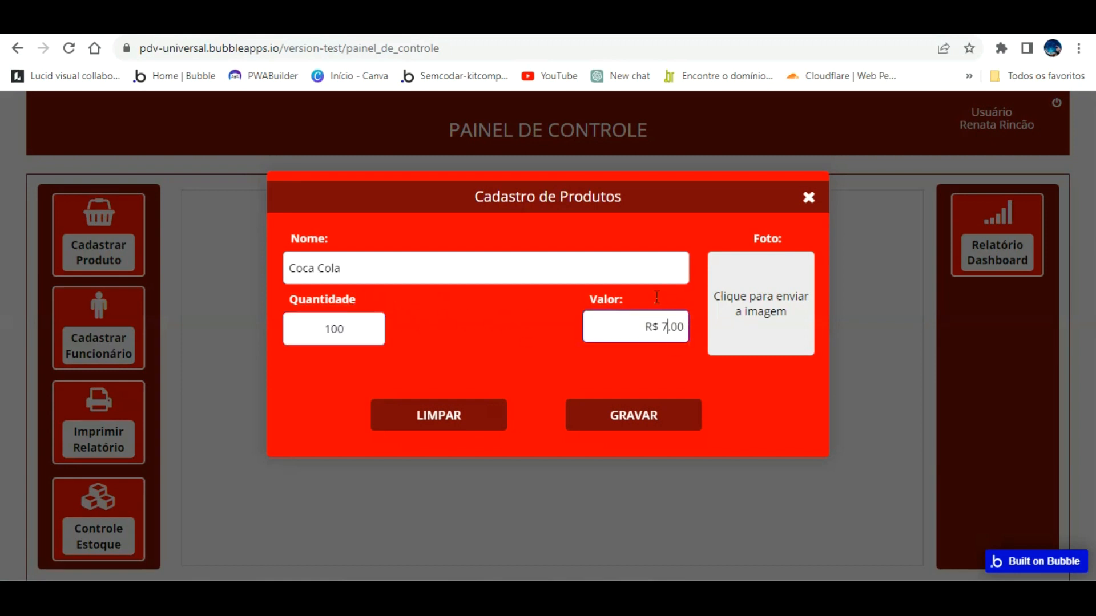
pyautogui.click(519, 371)
pyautogui.click(773, 290)
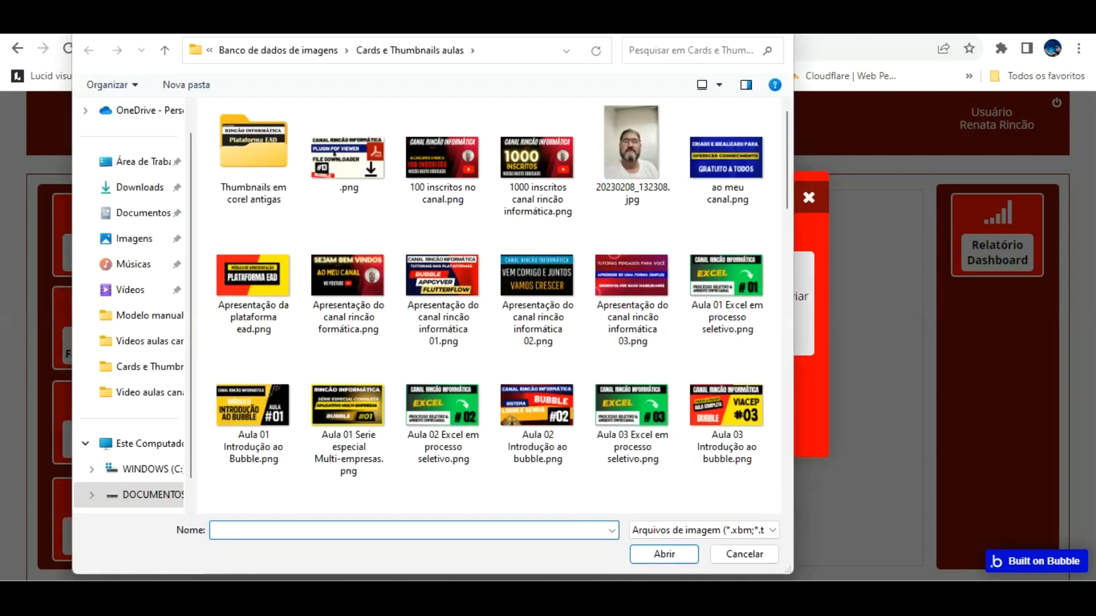
# Cancel the file picker and search Google for 'coca coca 2litros png' in a new tab.
pyautogui.press('Escape')
pyautogui.hotkey('ctrl', 't')
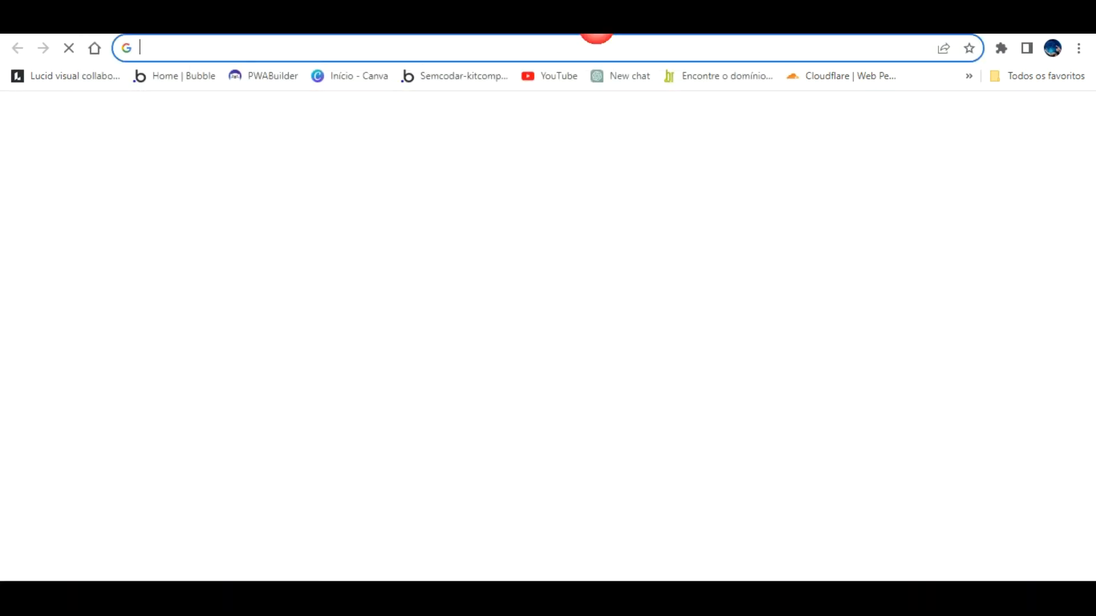
pyautogui.write('coca coc')
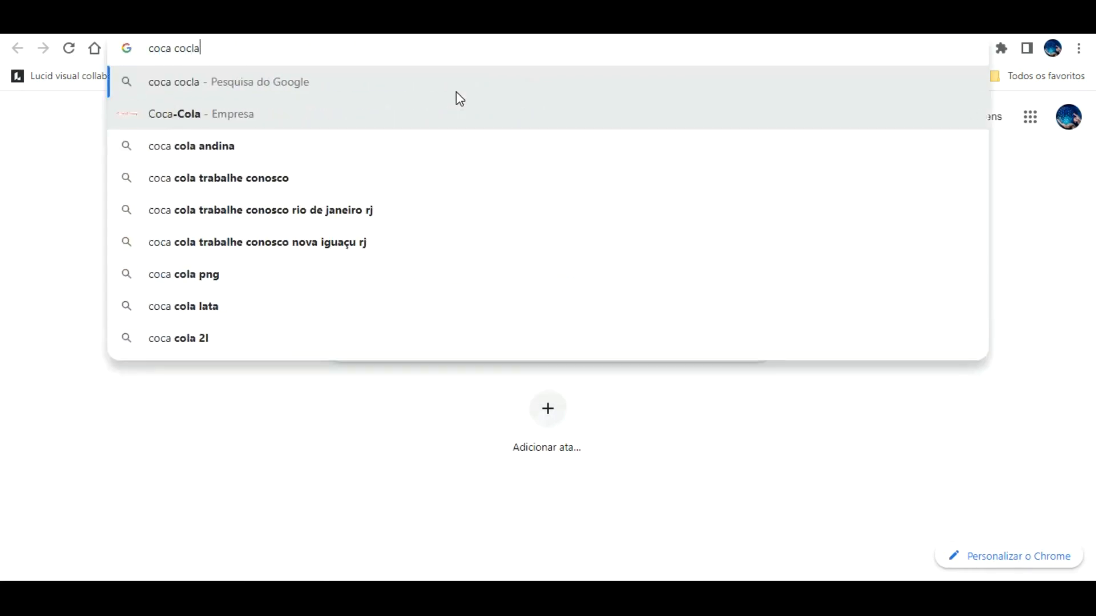
pyautogui.write('a')
pyautogui.write(' 2')
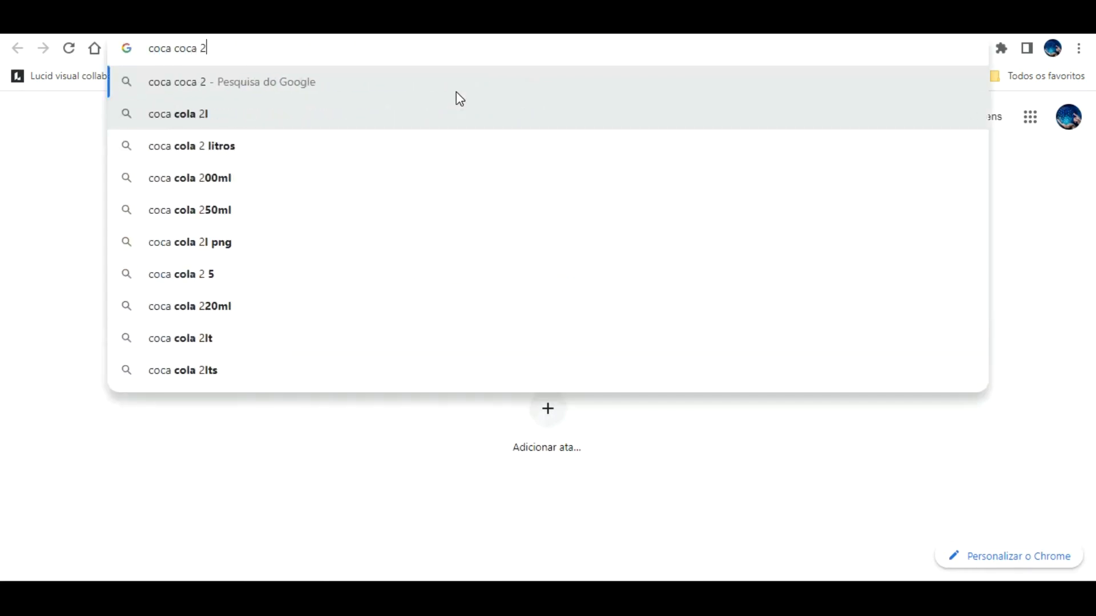
pyautogui.write('litros png')
pyautogui.press('Return')
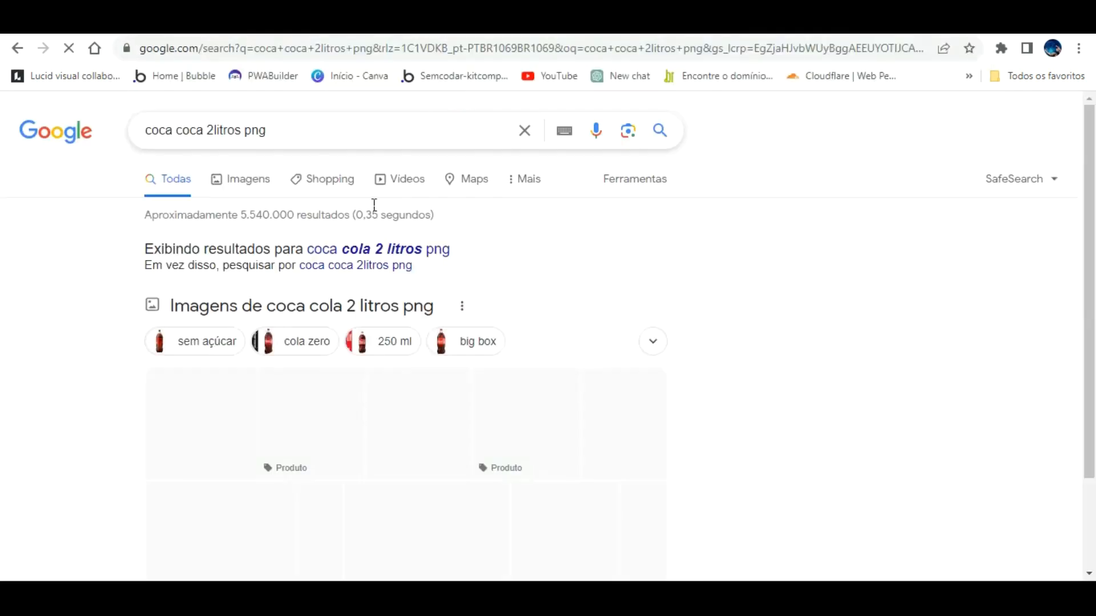
pyautogui.scroll(-3, 265, 286)
pyautogui.scroll(3, 235, 181)
# Open the transparent 2-litre bottle image's source page on Designi from image results.
pyautogui.click(251, 178)
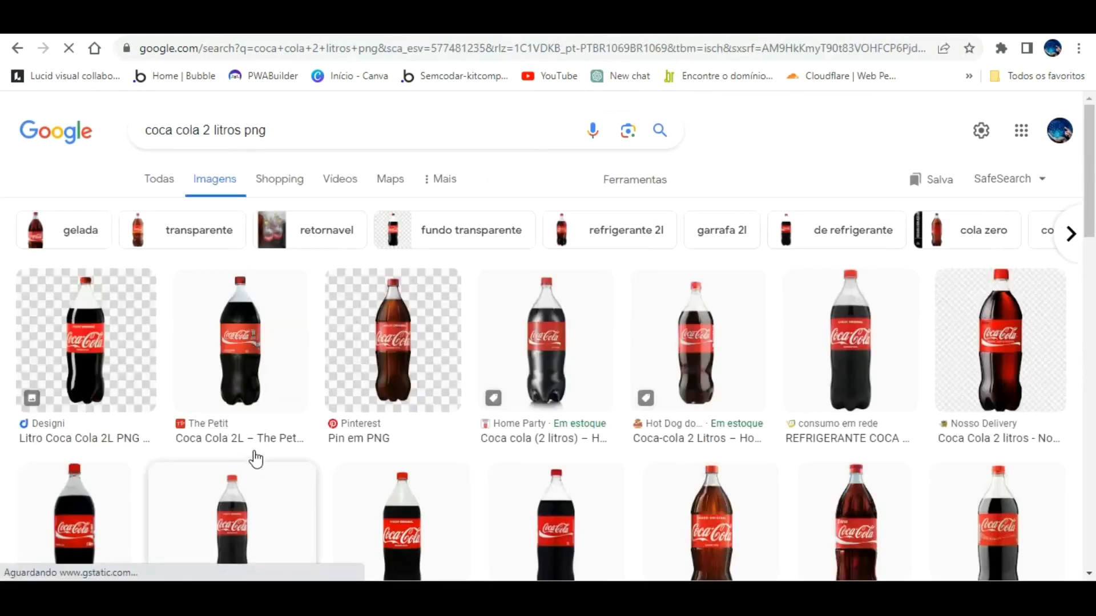
pyautogui.scroll(-3, 622, 428)
pyautogui.scroll(-2, 622, 429)
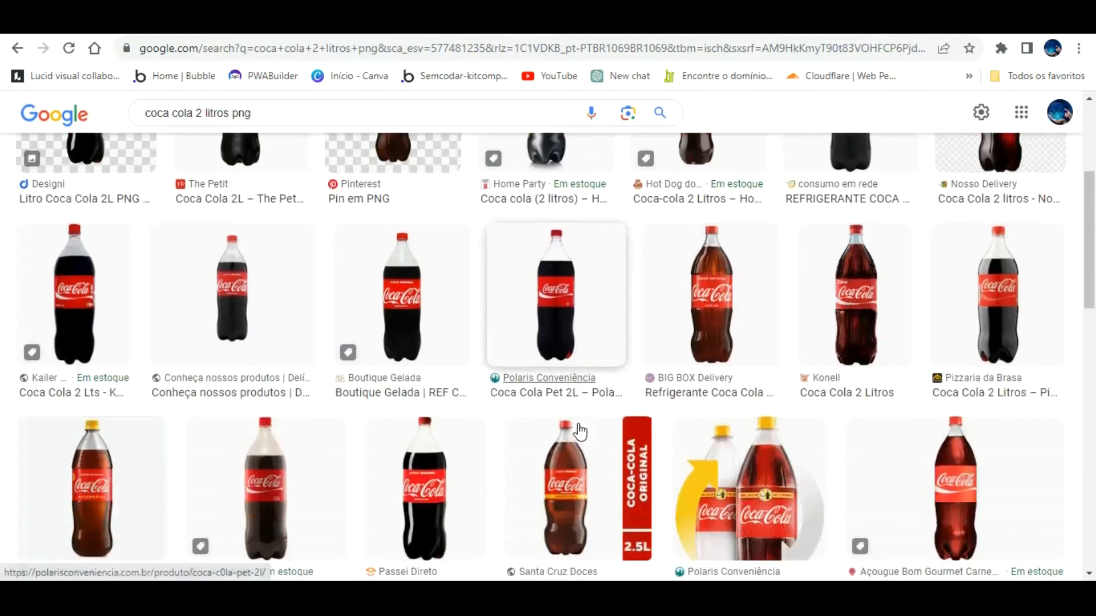
pyautogui.scroll(-5, 395, 444)
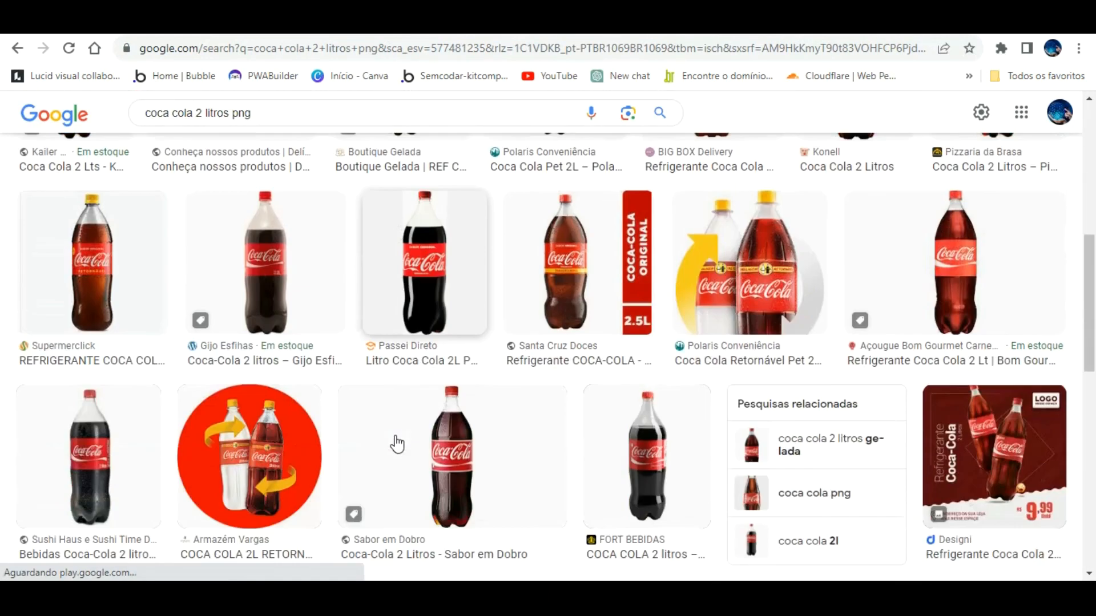
pyautogui.scroll(10, 136, 264)
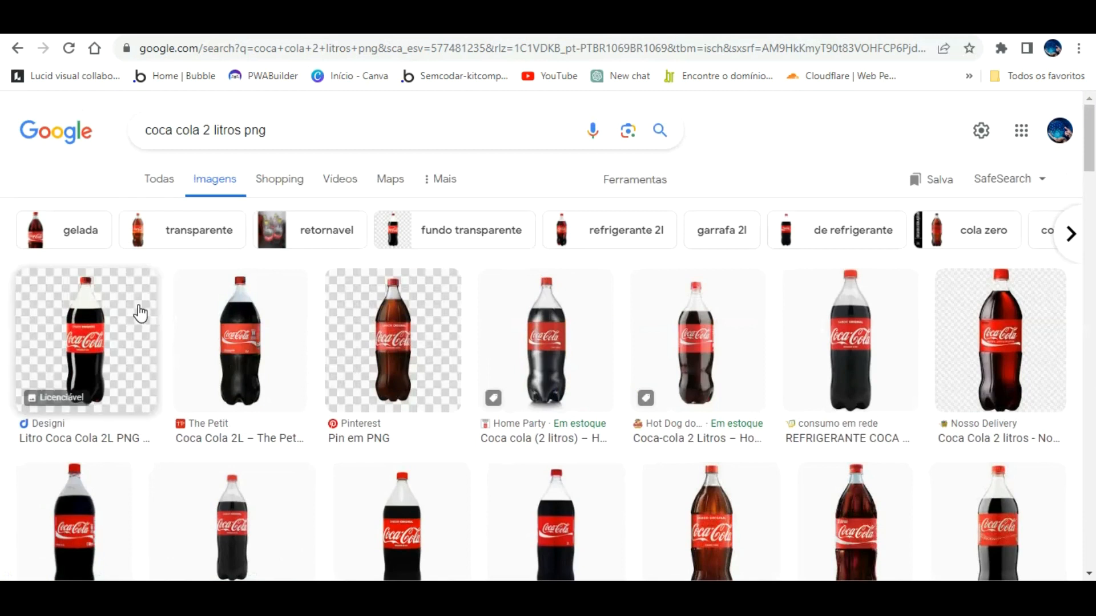
pyautogui.click(135, 342)
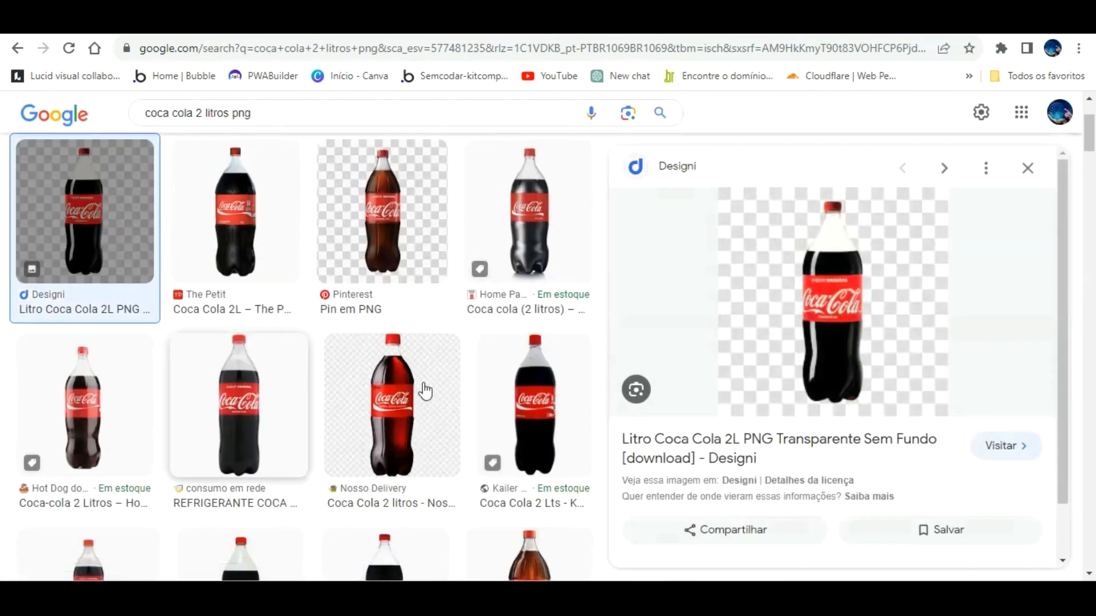
pyautogui.click(782, 311)
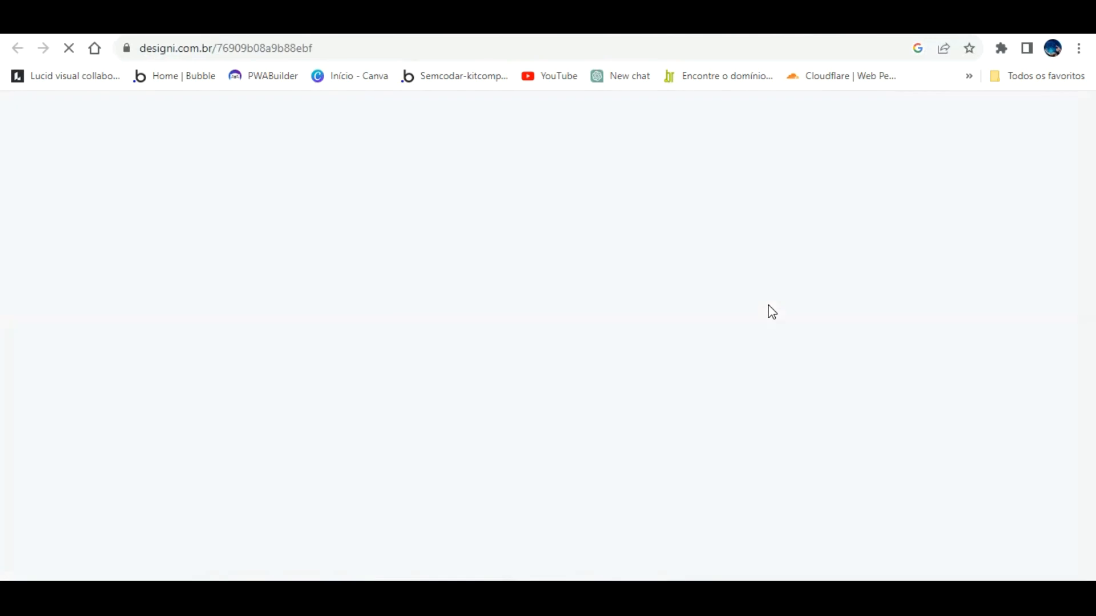
# Download Litro_Coca_Cola_2L_PNG_Transparente_Sem_Fundo.png from Designi and go back to the app tab.
pyautogui.scroll(-5, 464, 368)
pyautogui.scroll(-15, 464, 368)
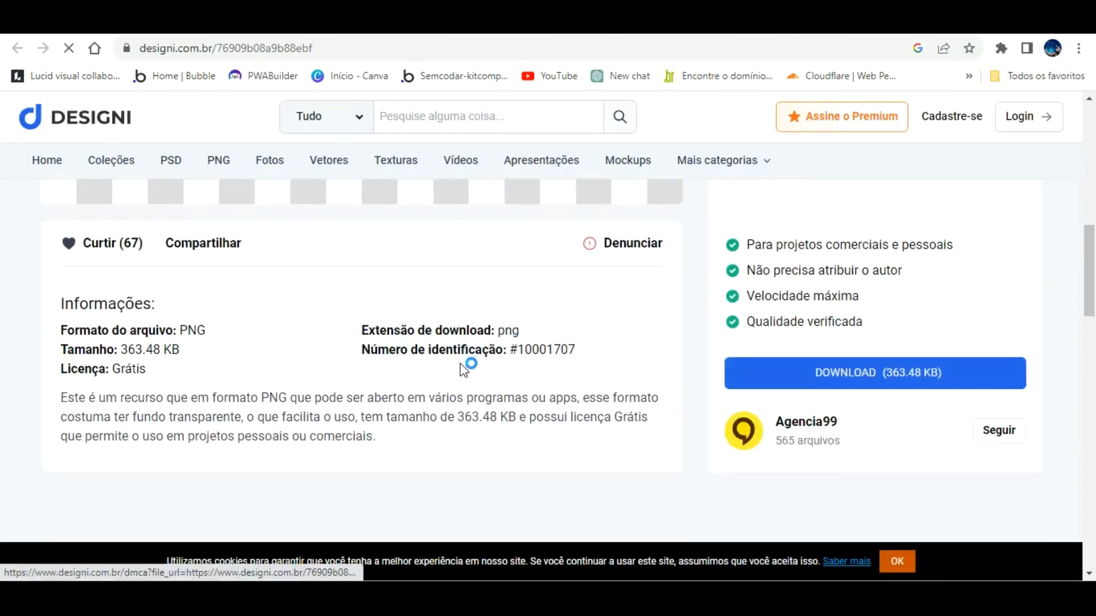
pyautogui.scroll(10, 460, 364)
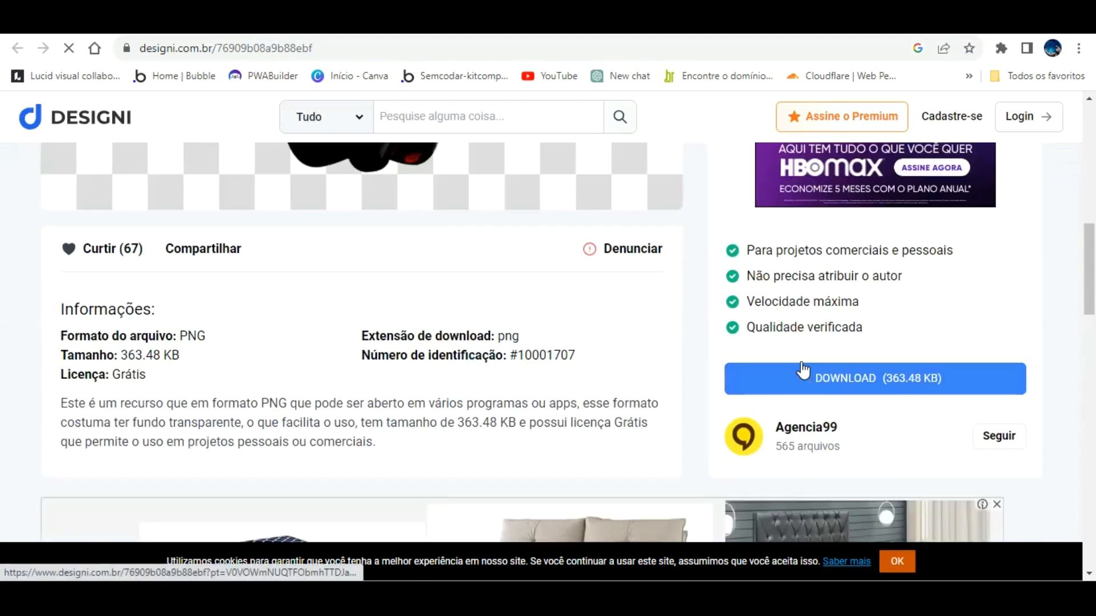
pyautogui.click(803, 369)
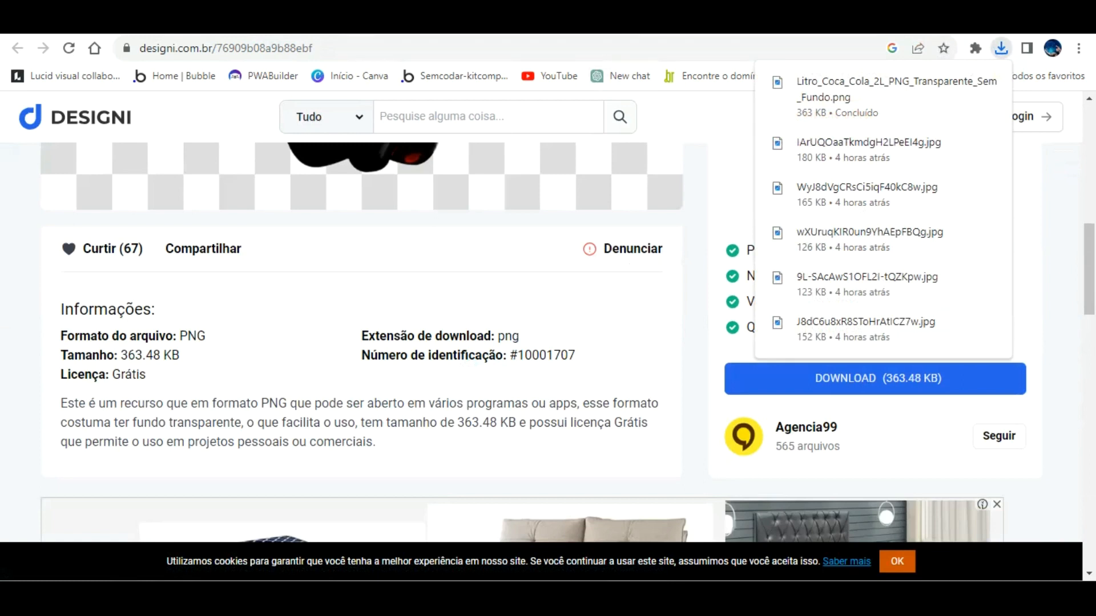
pyautogui.click(439, 23)
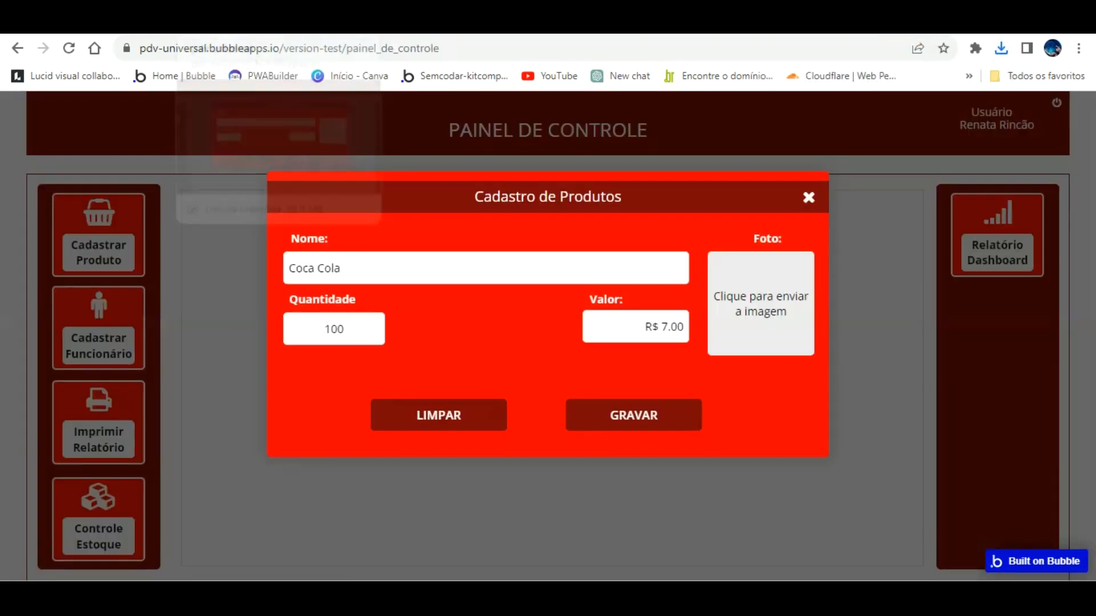
# Set the product Foto to the downloaded Coca Cola bottle PNG, then return to the Nome field.
pyautogui.click(774, 269)
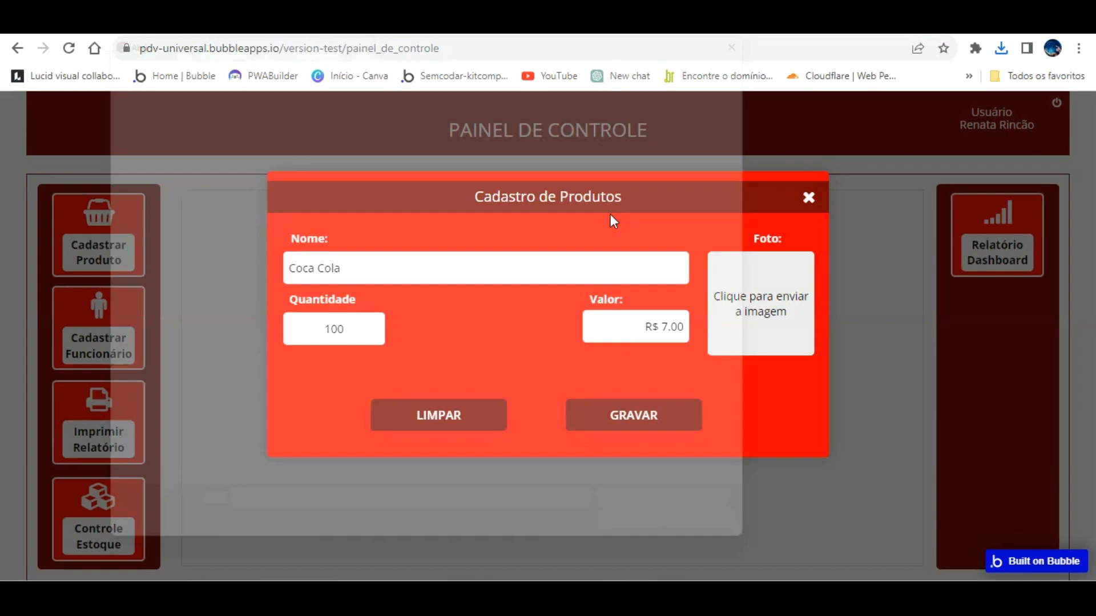
pyautogui.click(160, 183)
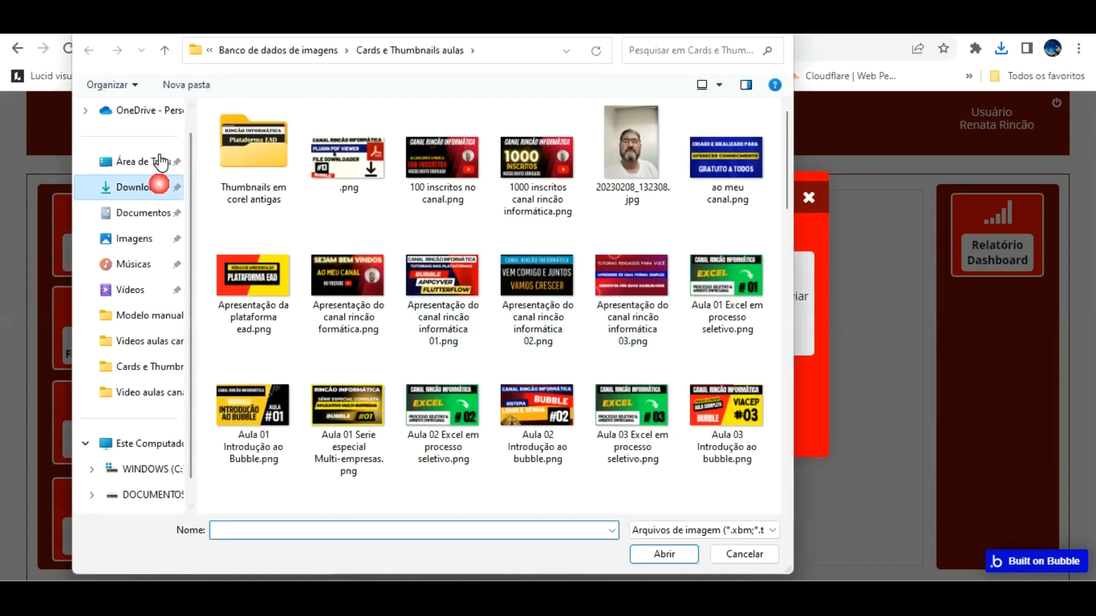
pyautogui.doubleClick(244, 138)
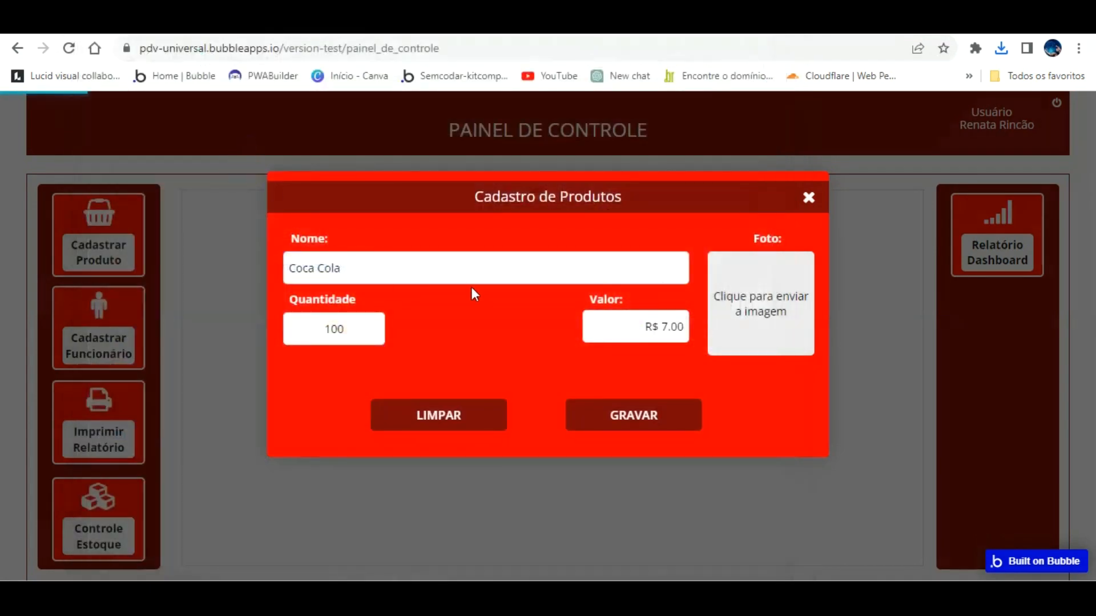
pyautogui.click(377, 266)
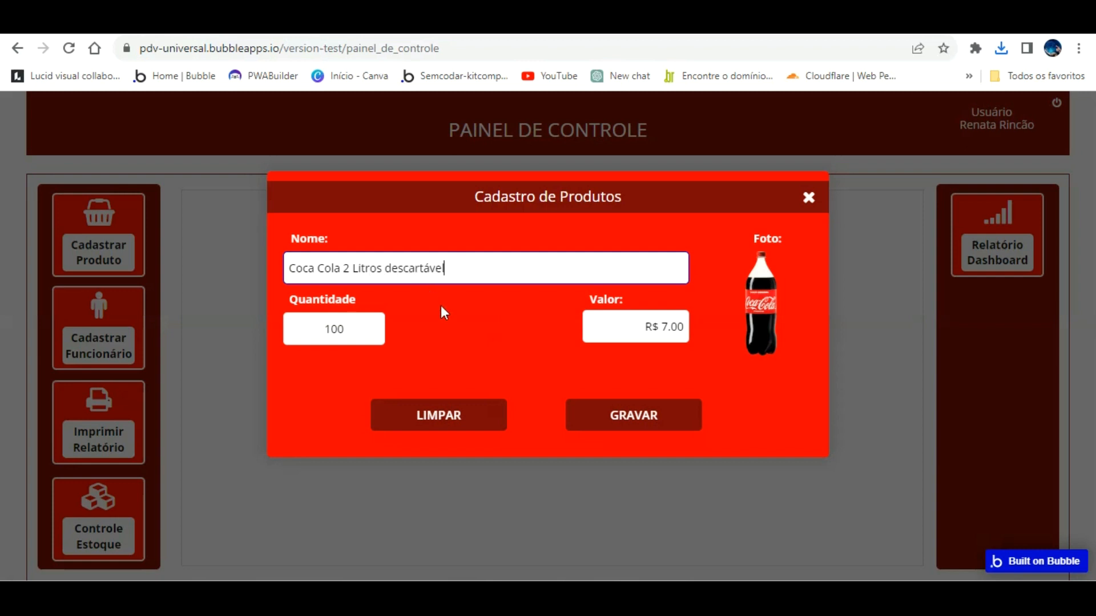
# Save the Coca Cola 2 Litros descartável product and return to the empty Nome field.
pyautogui.click(623, 407)
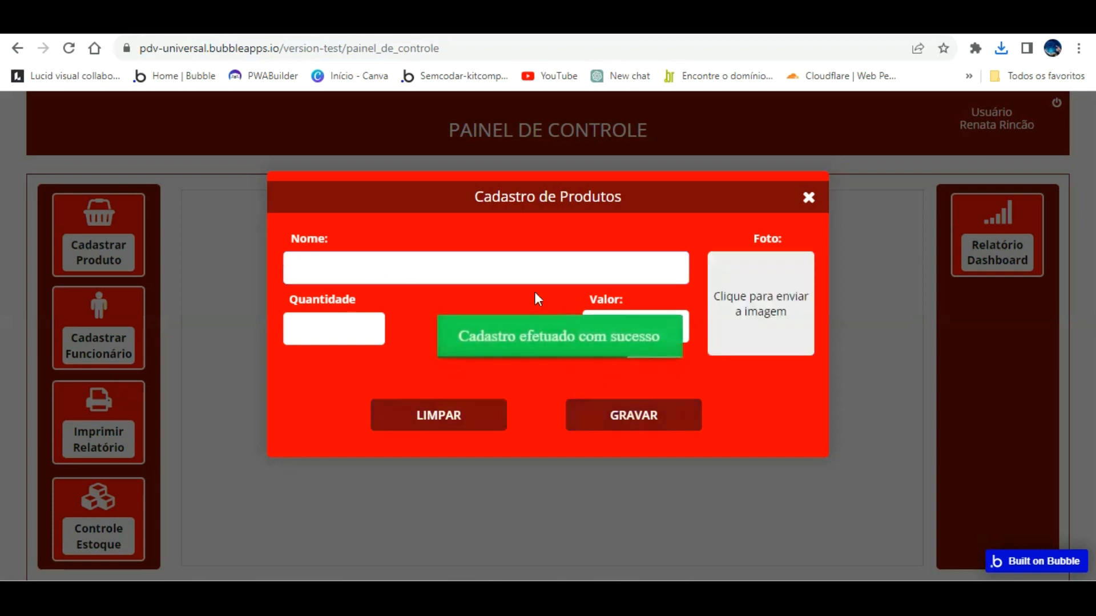
pyautogui.click(414, 267)
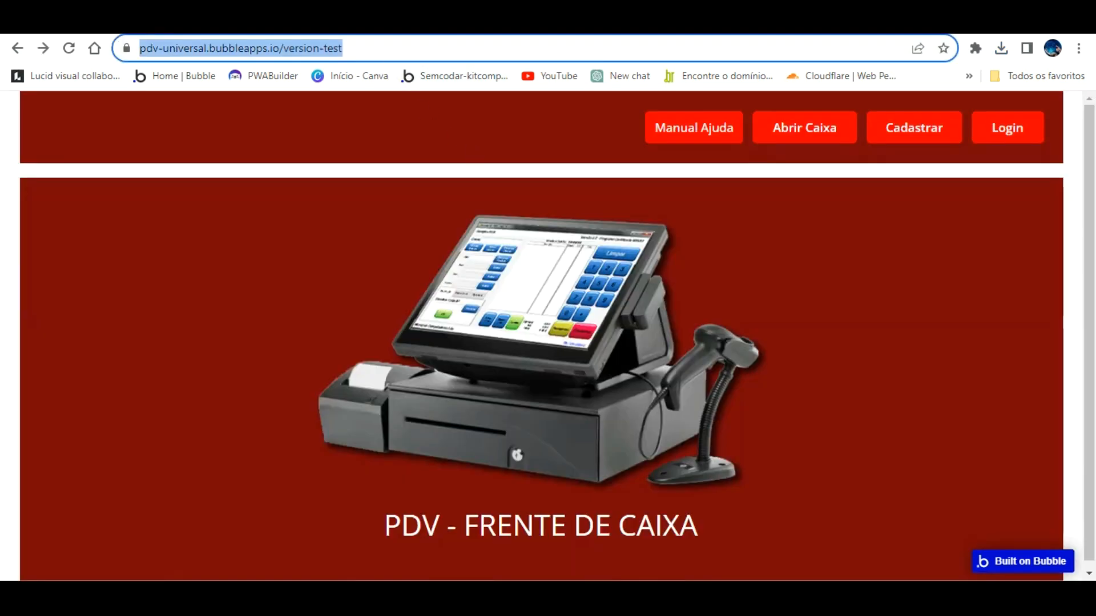
# Open the /dashboard page, show the sales totals and close the product registration form.
pyautogui.click(379, 49)
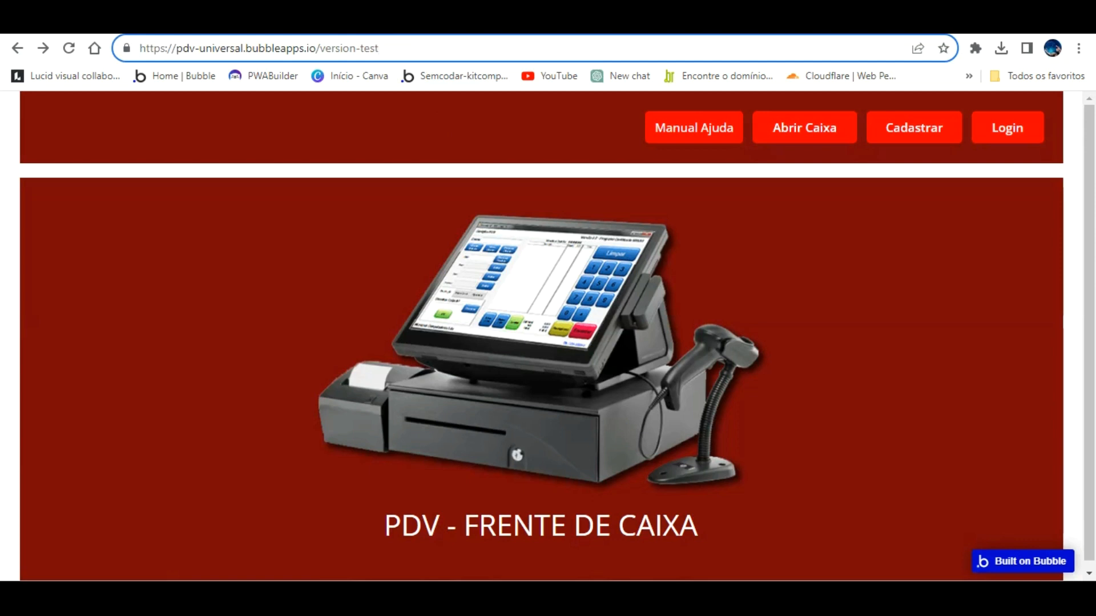
pyautogui.write('/d')
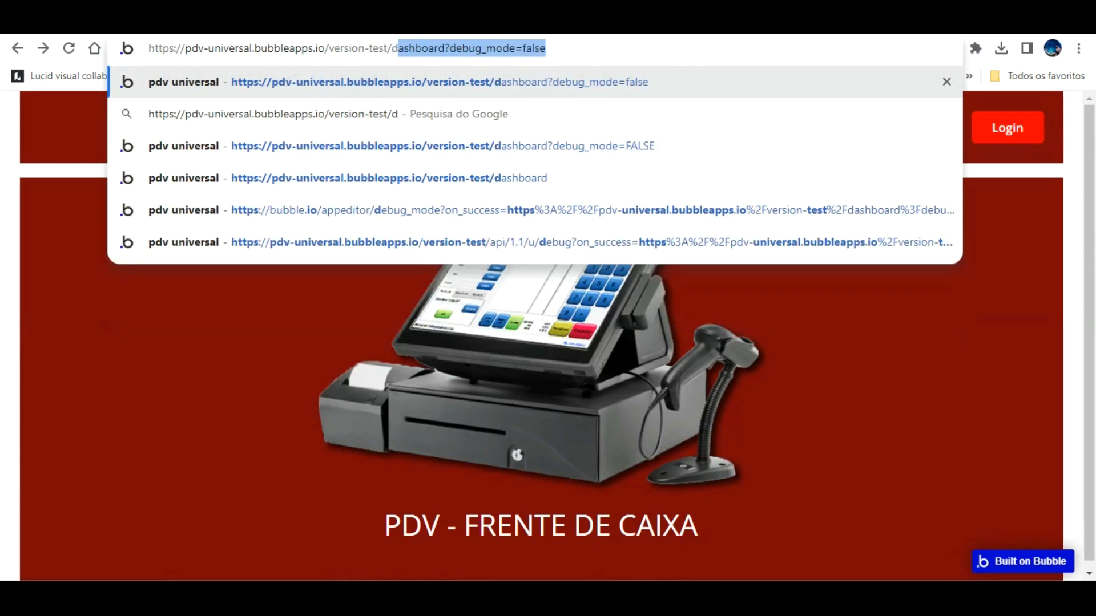
pyautogui.press('Return')
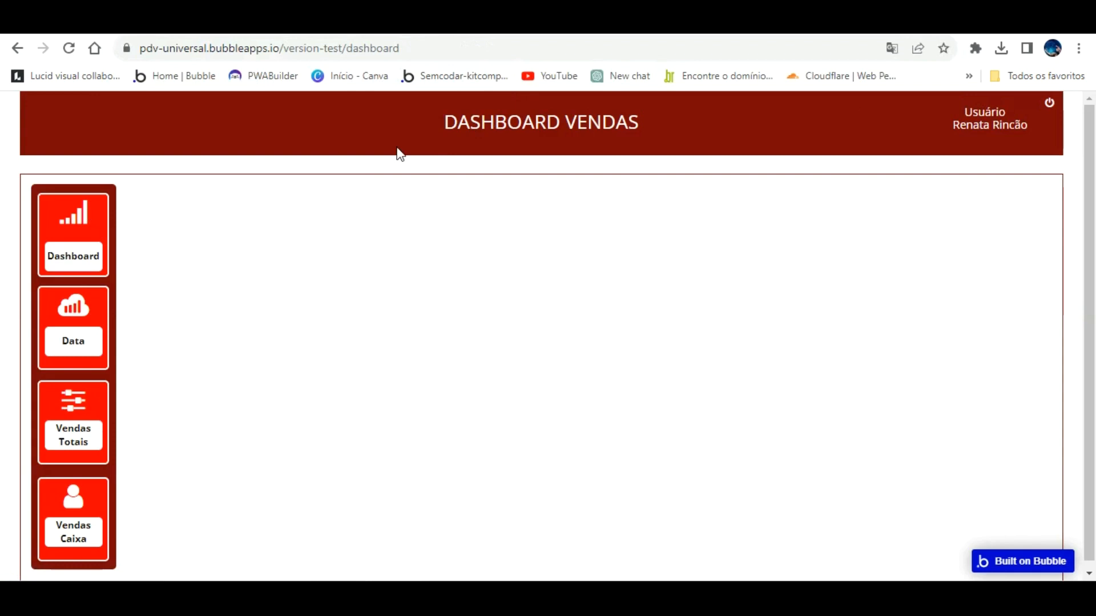
pyautogui.click(76, 216)
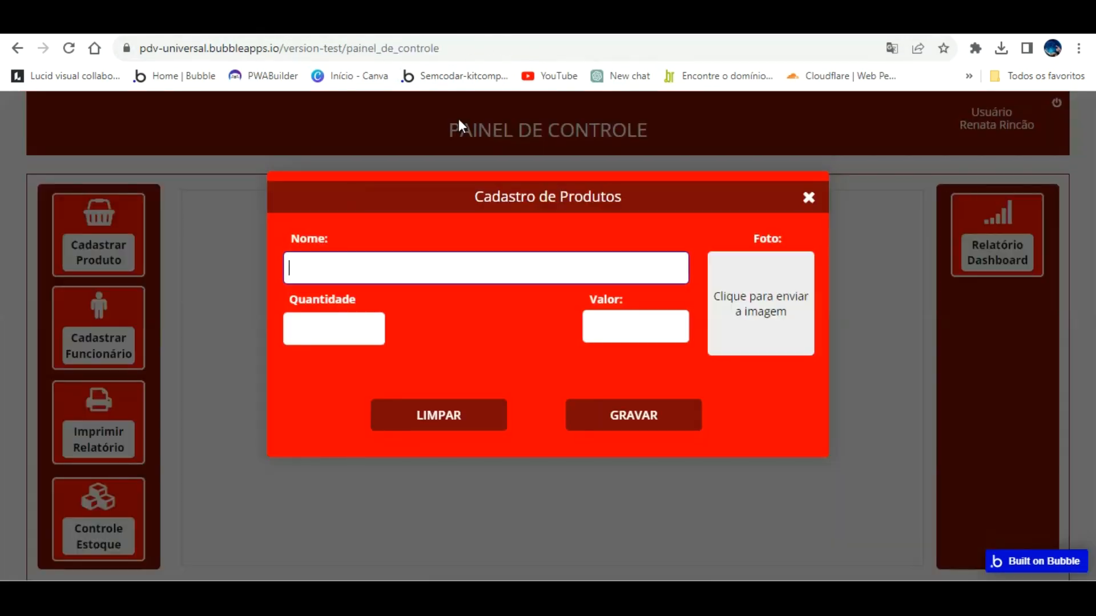
pyautogui.click(758, 174)
# On the CAIXA LIVRE checkout page, search 'co' and select Coca Cola 2 Litros descartável.
pyautogui.click(494, 50)
pyautogui.click(494, 50)
pyautogui.press('BackSpace')
pyautogui.press('BackSpace')
pyautogui.press('BackSpace')
pyautogui.press('BackSpace')
pyautogui.press('BackSpace')
pyautogui.press('BackSpace')
pyautogui.press('BackSpace')
pyautogui.press('BackSpace')
pyautogui.press('BackSpace')
pyautogui.press('BackSpace')
pyautogui.press('BackSpace')
pyautogui.press('BackSpace')
pyautogui.press('BackSpace')
pyautogui.press('BackSpace')
pyautogui.press('BackSpace')
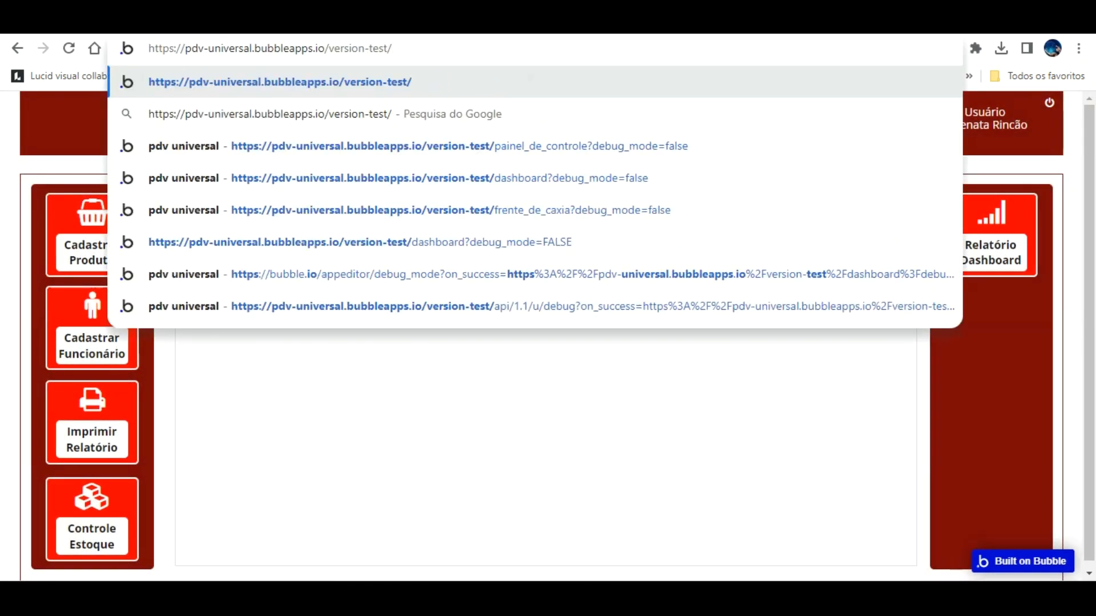
pyautogui.click(531, 209)
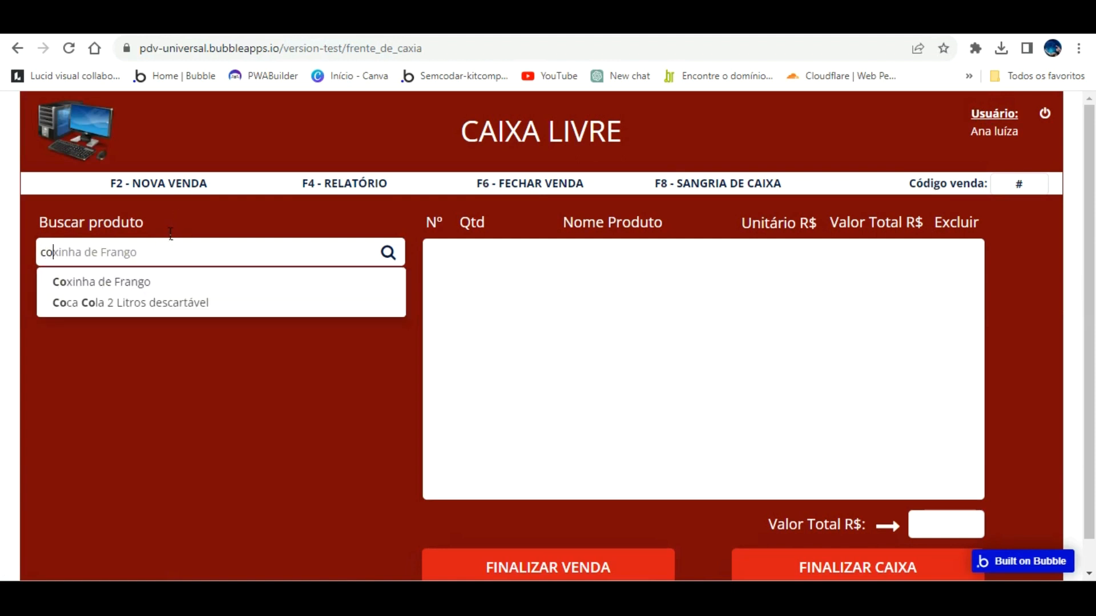
pyautogui.press('Down')
pyautogui.press('Down')
pyautogui.press('Return')
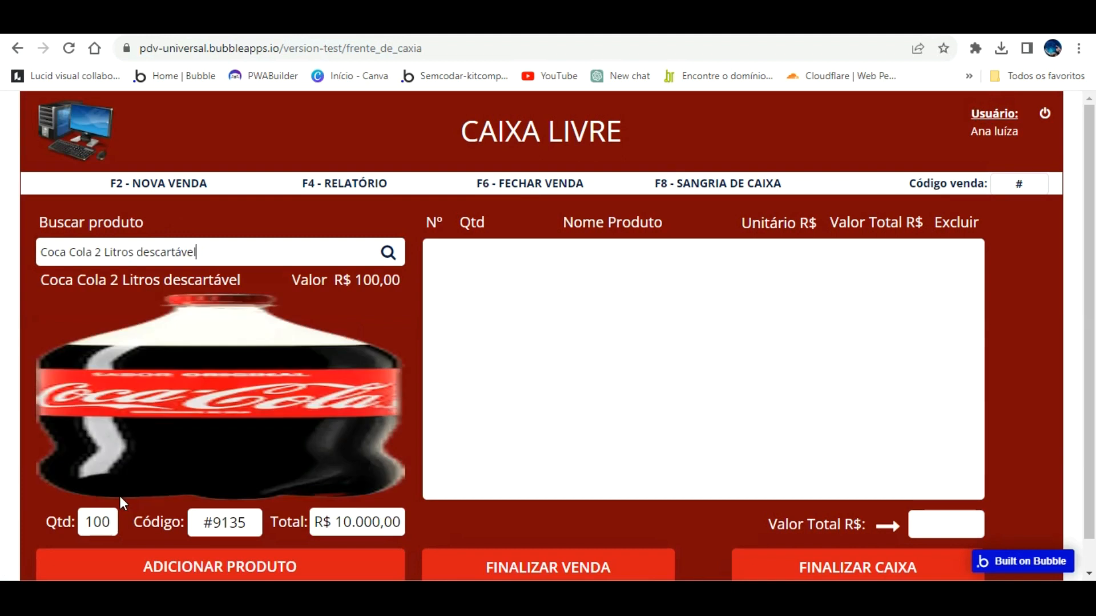
# In the editor's Produtos app data, edit the Coca Cola row and remove its Foto.
pyautogui.click(242, 21)
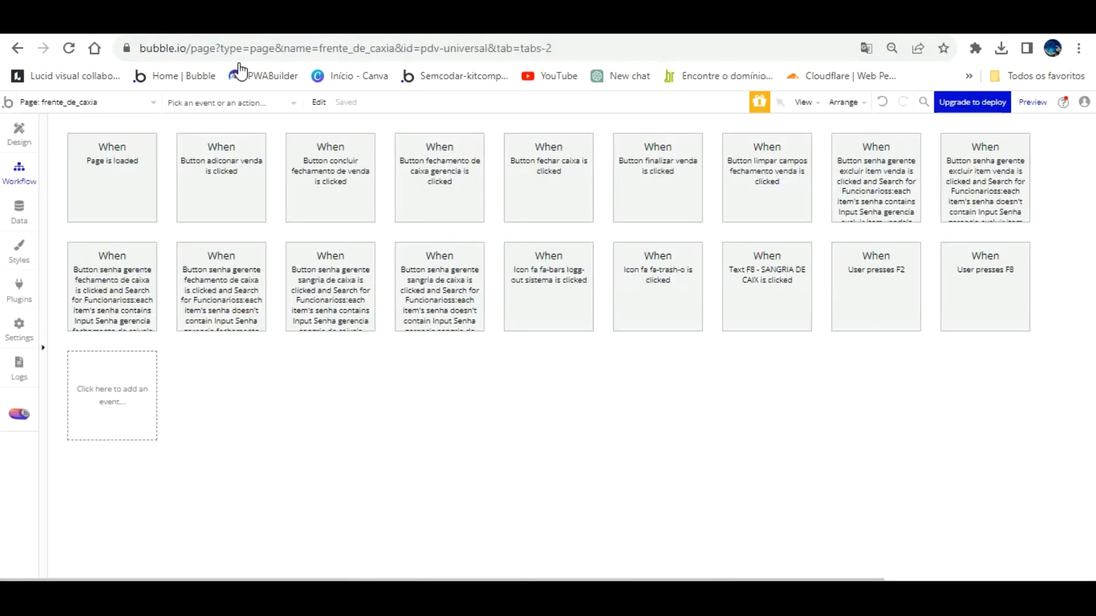
pyautogui.click(25, 138)
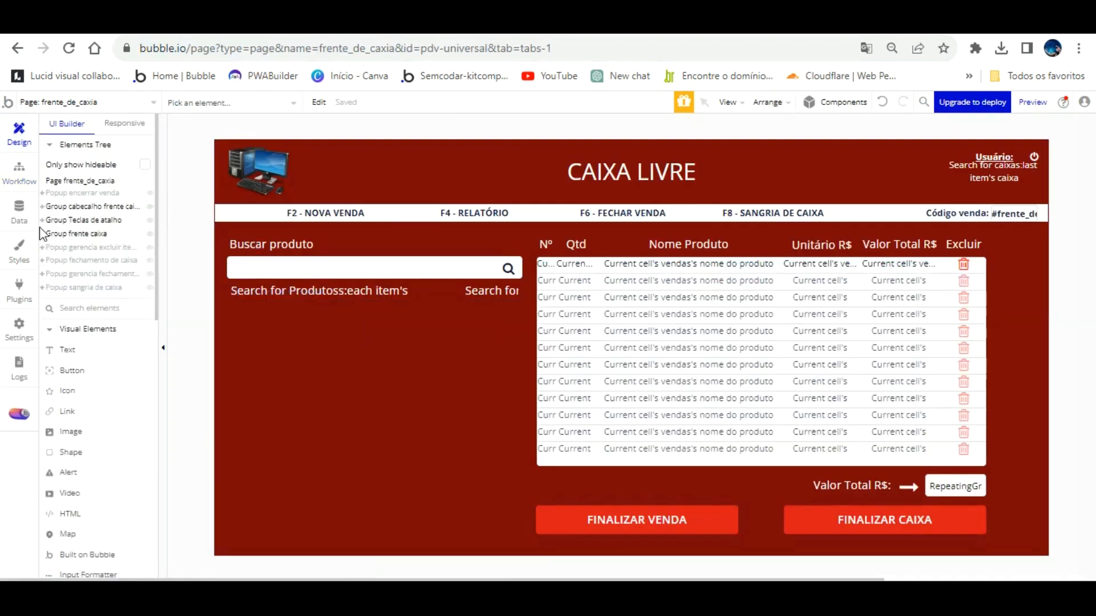
pyautogui.click(21, 207)
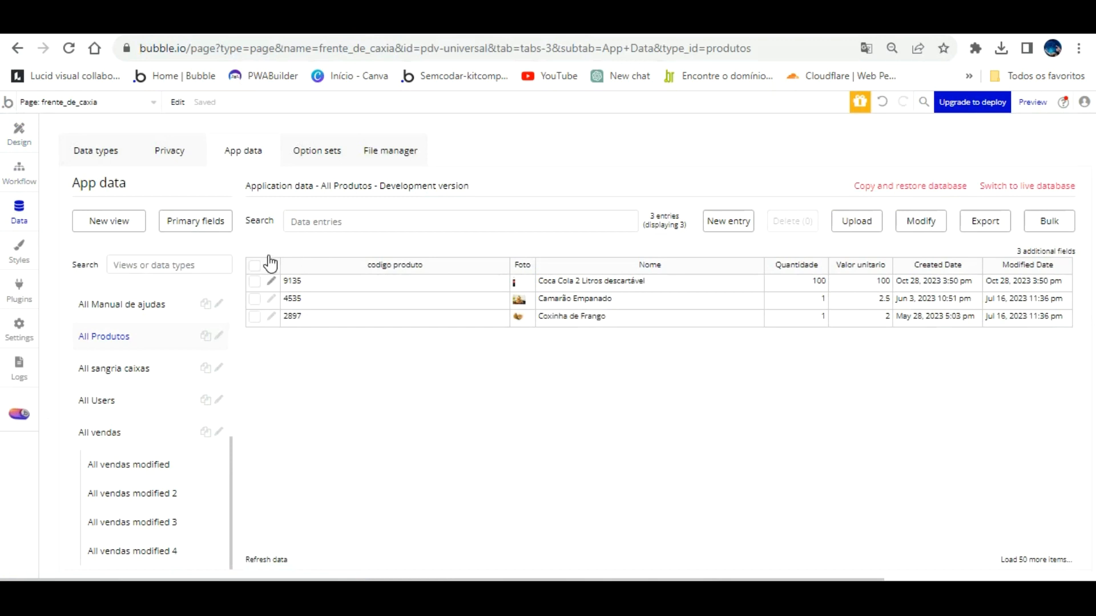
pyautogui.click(271, 281)
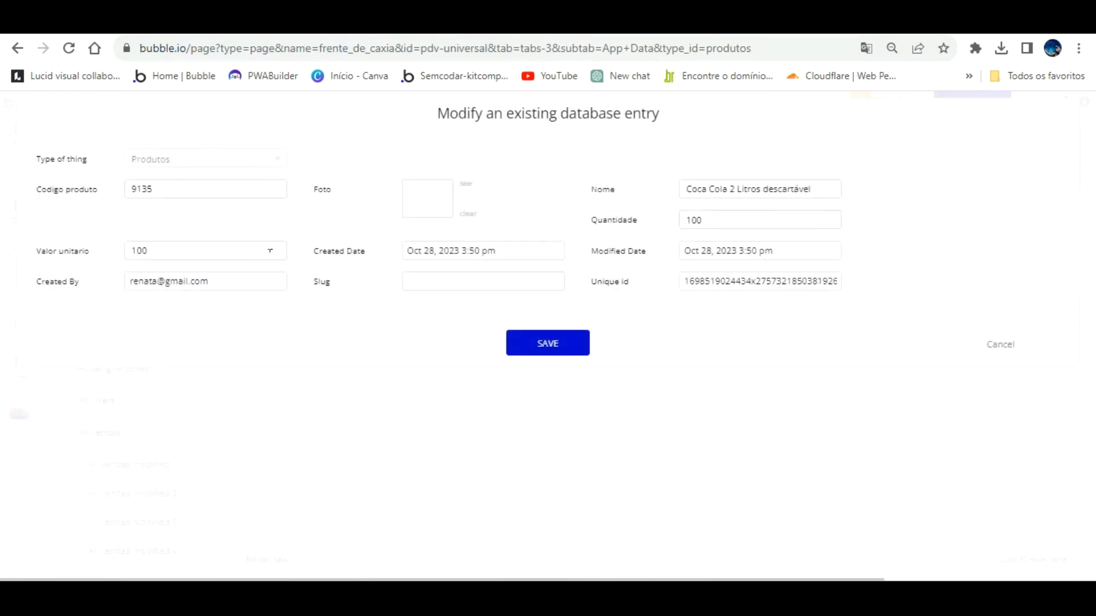
pyautogui.click(465, 185)
# Check the sales dashboard tab, then close the entry editor back to the Produtos table.
pyautogui.click(218, 25)
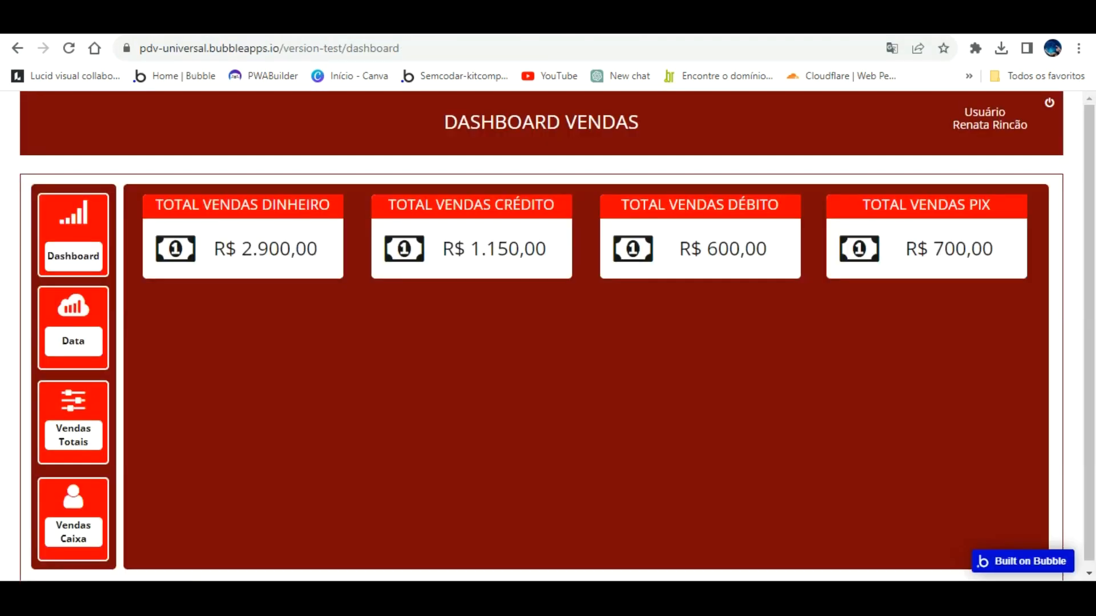
pyautogui.click(91, 26)
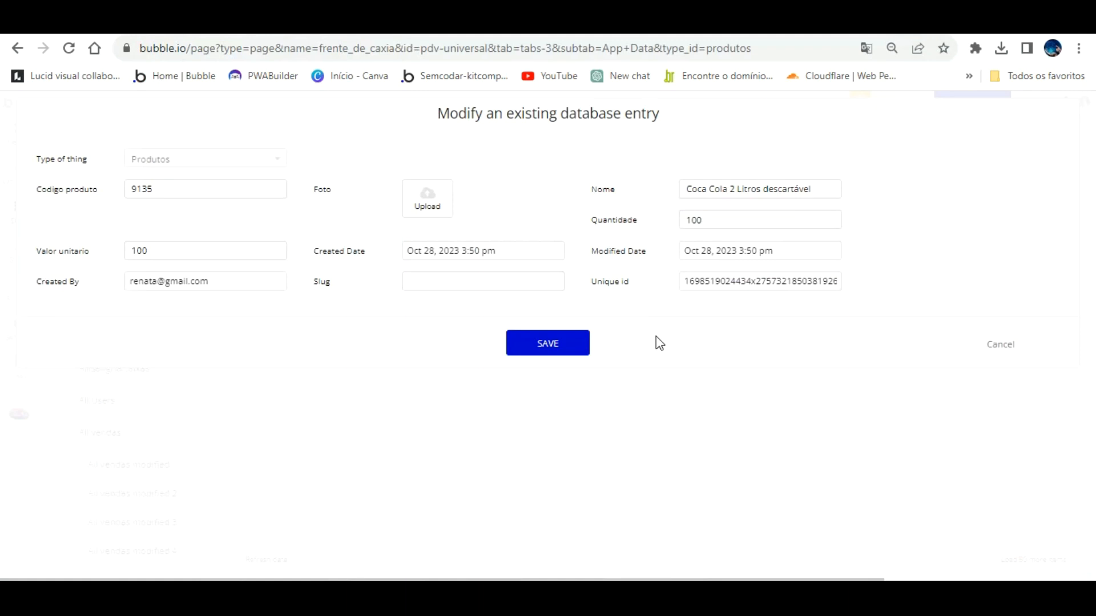
pyautogui.click(729, 320)
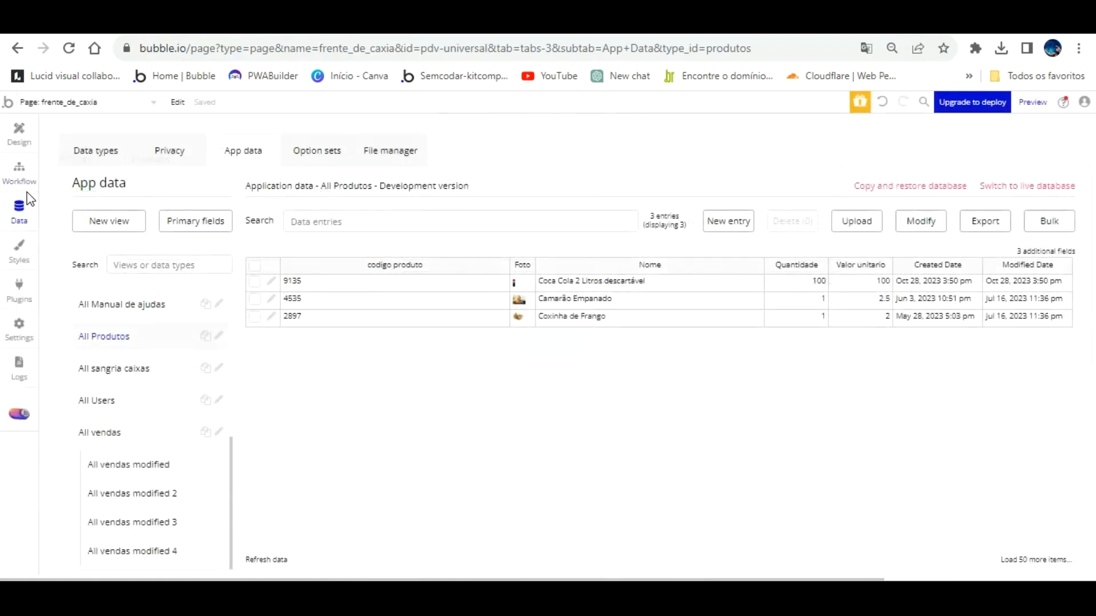
# Inspect the product photo uploader in painel_de_controle's Cadastro de Produtos popup.
pyautogui.click(20, 120)
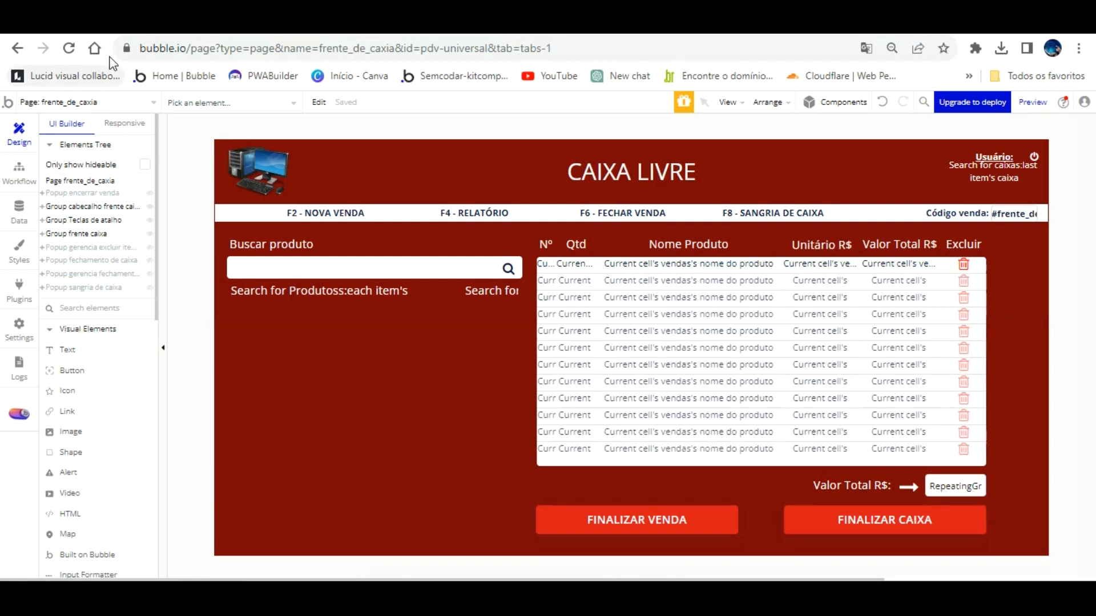
pyautogui.click(100, 101)
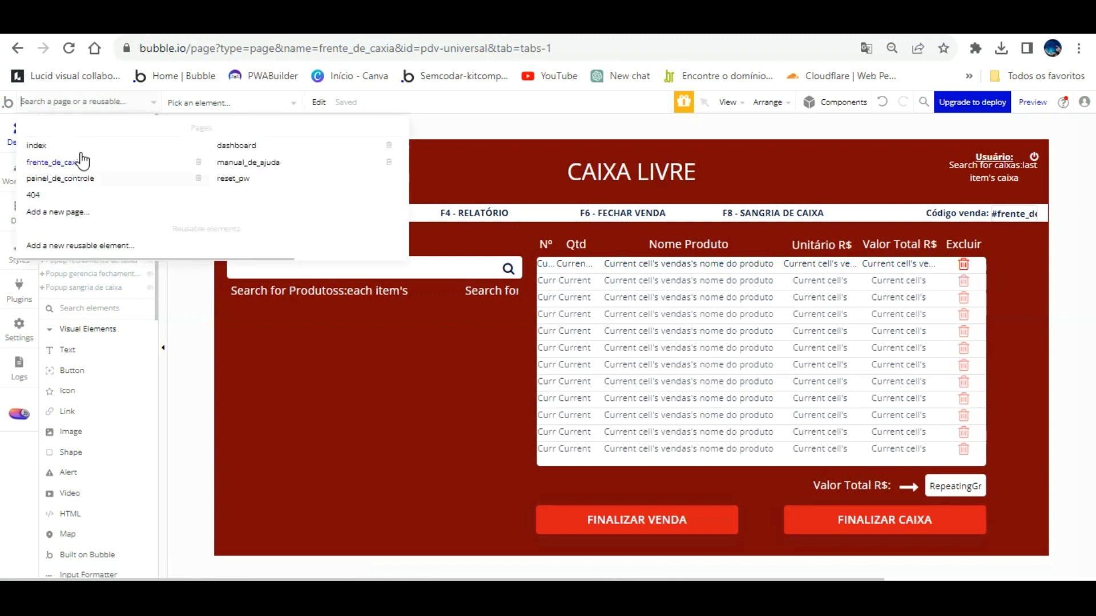
pyautogui.click(74, 178)
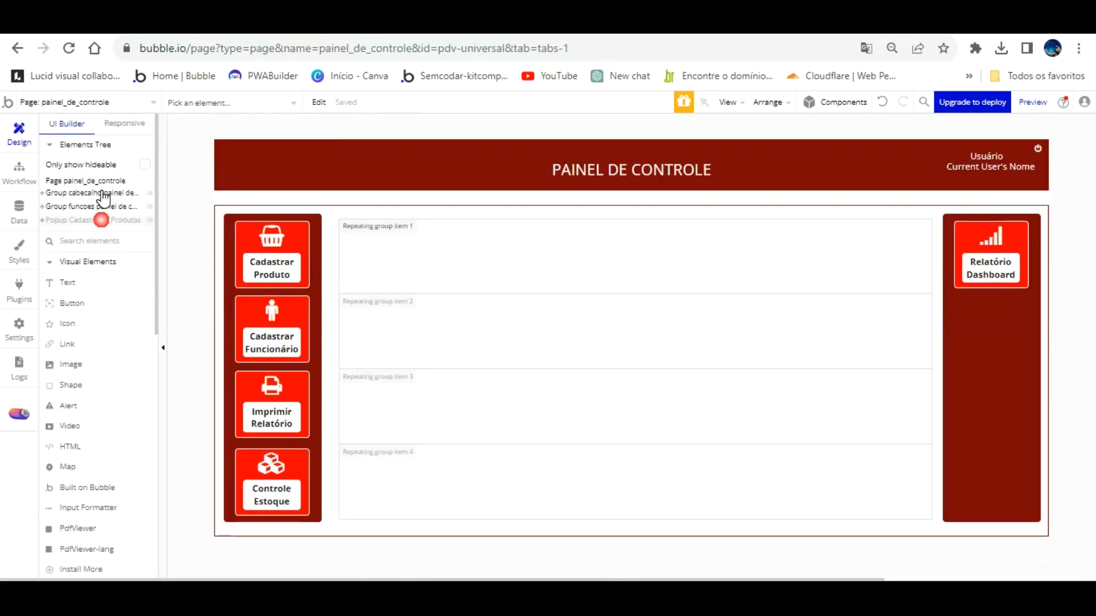
pyautogui.click(101, 220)
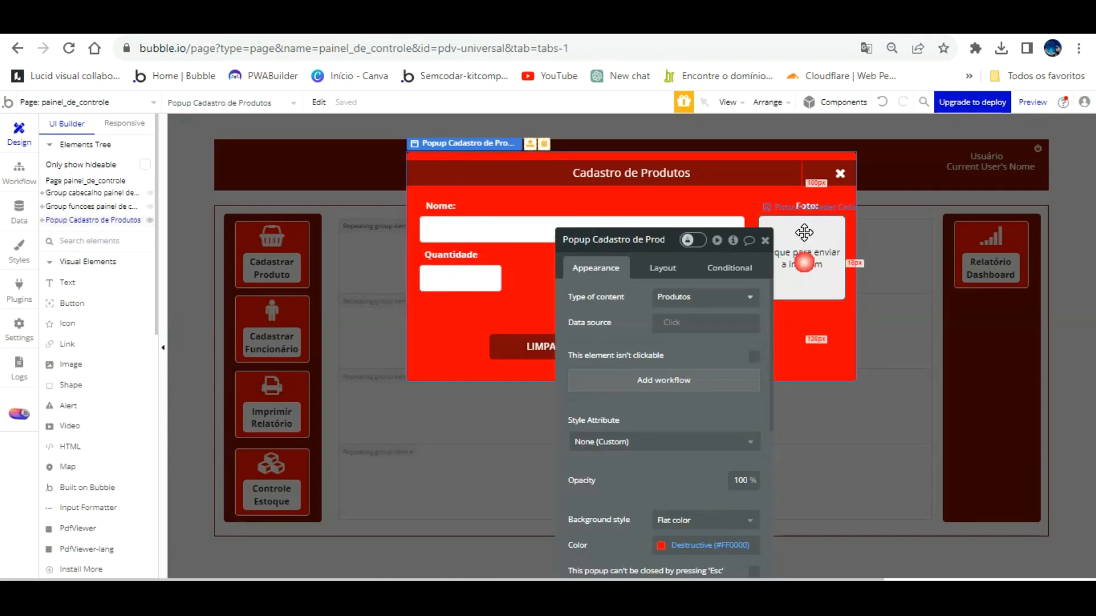
pyautogui.click(804, 262)
pyautogui.scroll(-2, 730, 343)
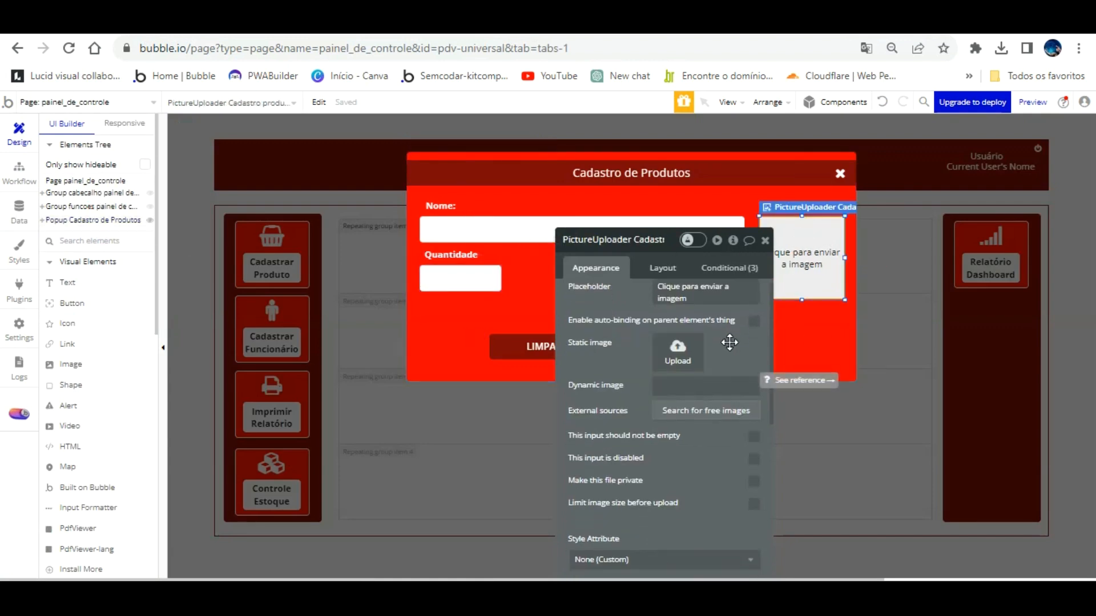
pyautogui.scroll(2, 730, 342)
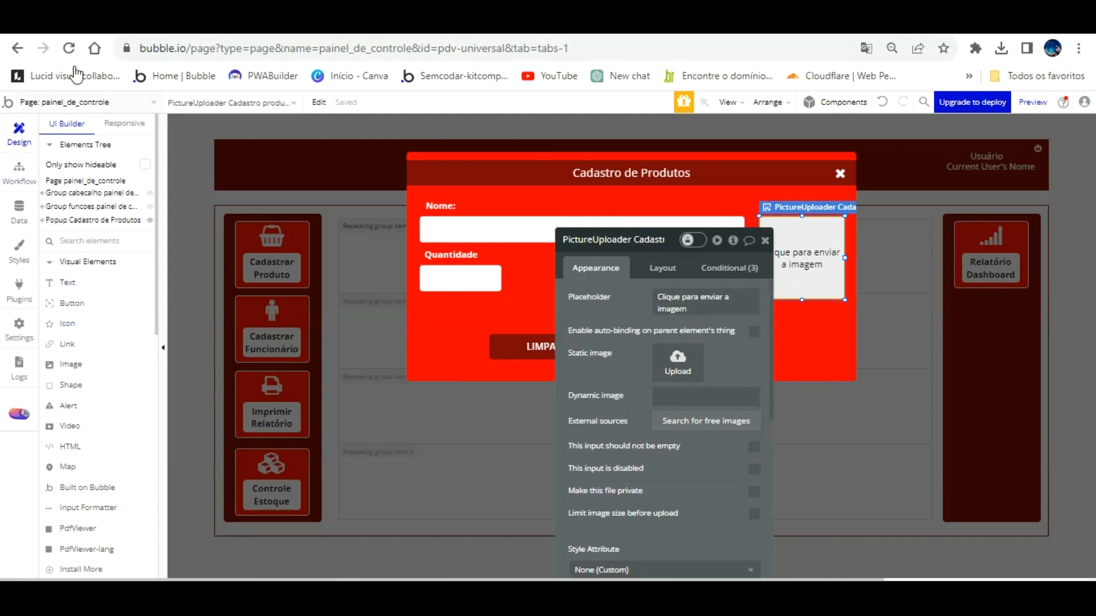
# On frente_de_caxia, set Image produto venda run-mode rendering to Rescale and reload the app.
pyautogui.click(82, 102)
pyautogui.click(61, 162)
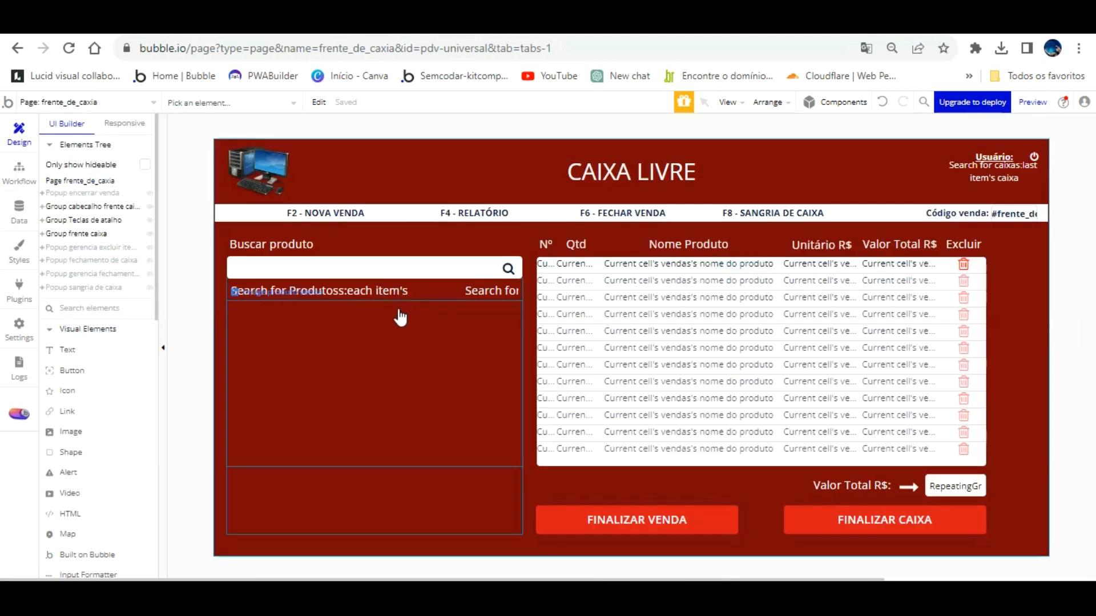
pyautogui.click(400, 342)
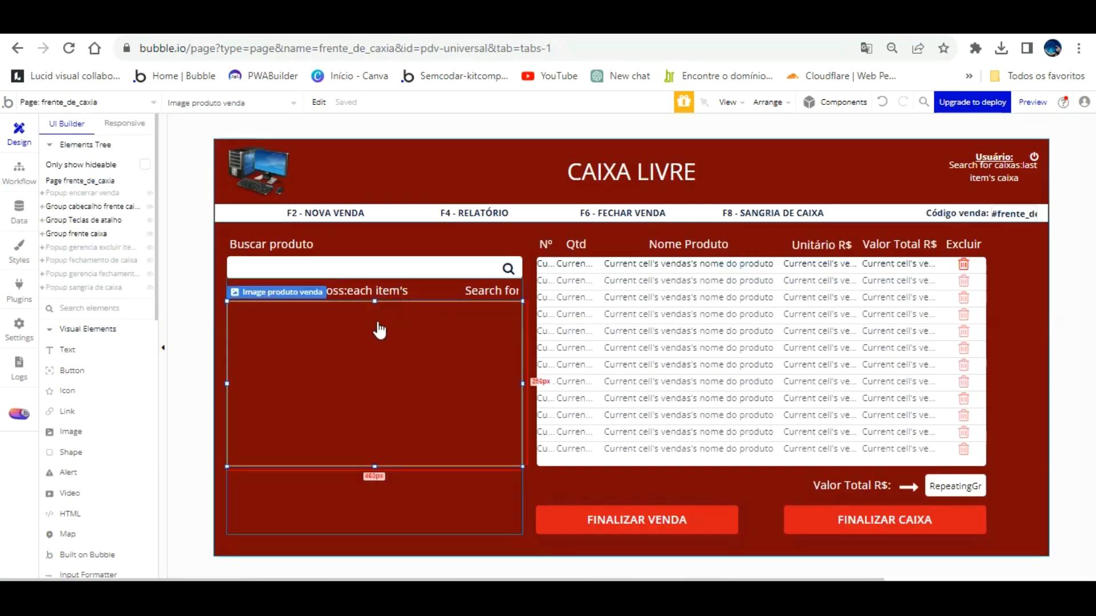
pyautogui.doubleClick(281, 331)
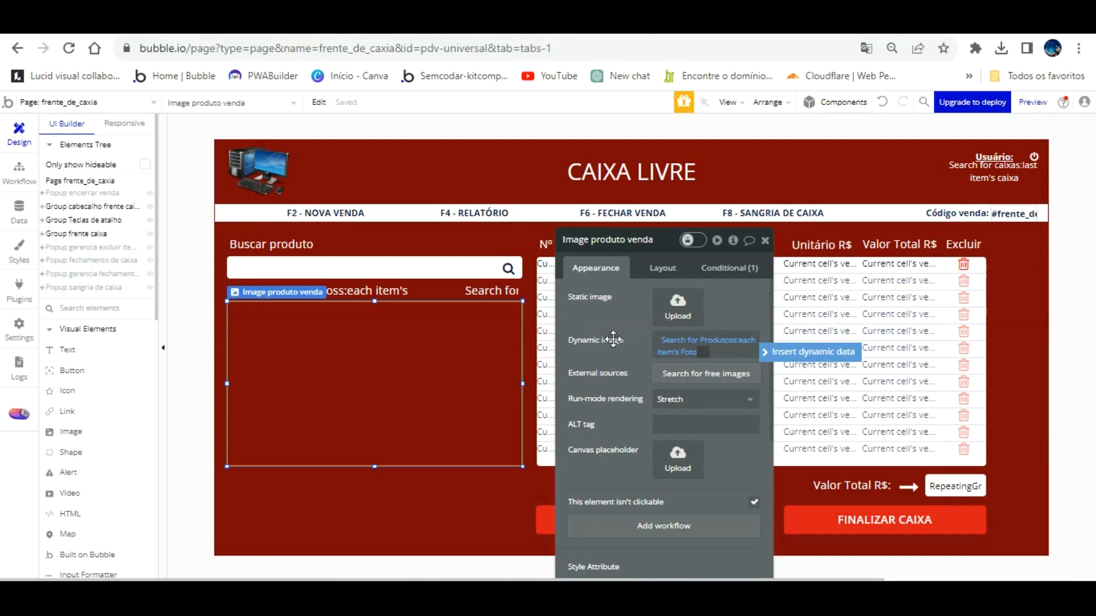
pyautogui.click(695, 399)
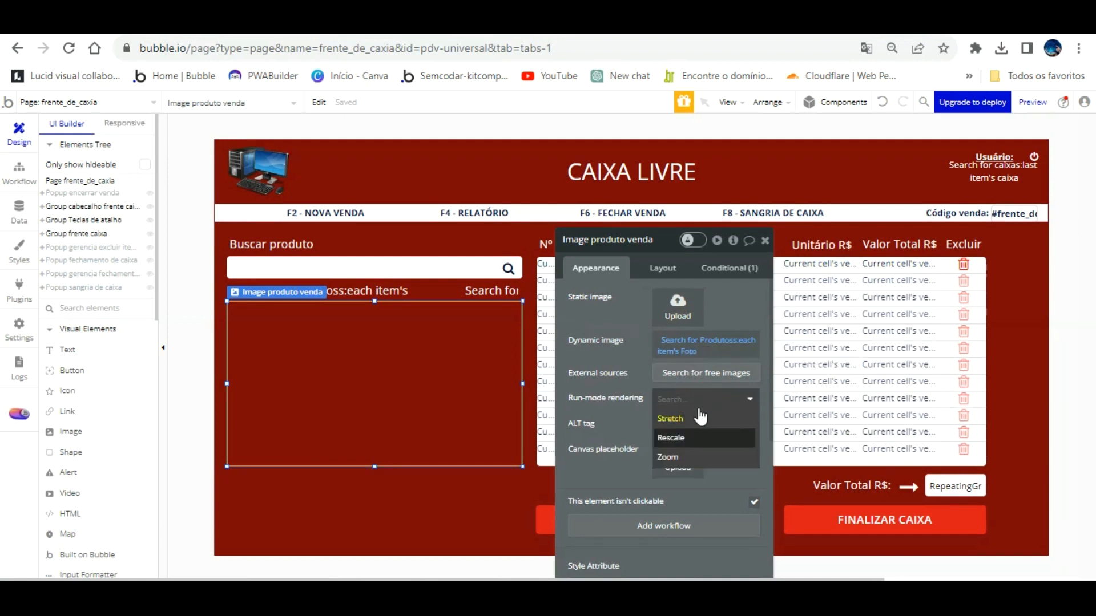
pyautogui.click(697, 437)
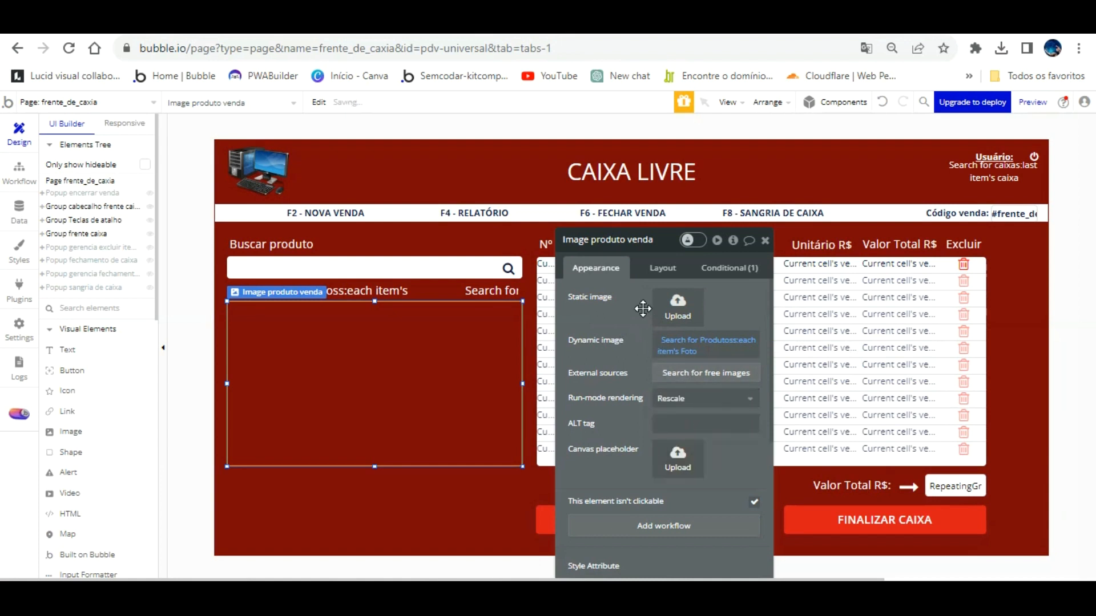
pyautogui.click(351, 22)
pyautogui.click(355, 98)
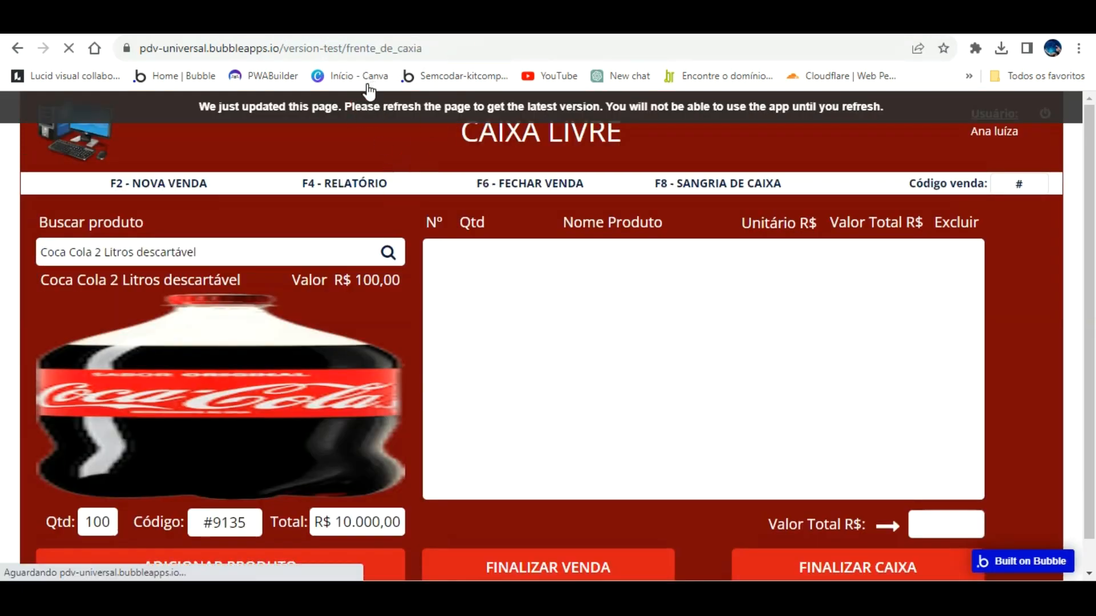
# Search 'c', pick Coca Cola 2 Litros descartável and change its quantity from 100 to 2.
pyautogui.click(170, 254)
pyautogui.write('co')
pyautogui.click(130, 304)
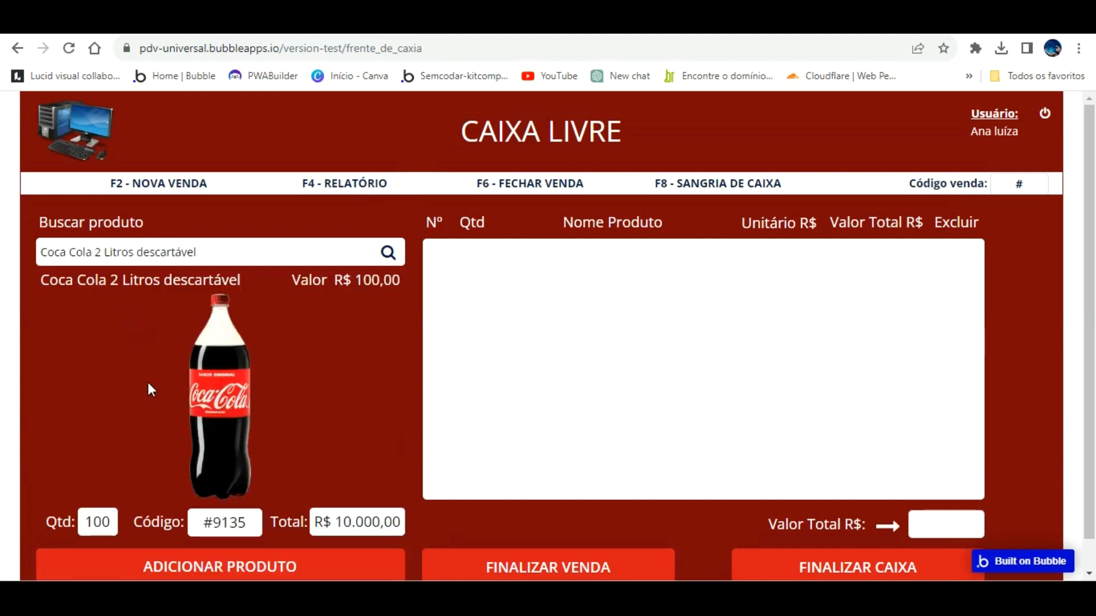
pyautogui.moveTo(113, 521); pyautogui.dragTo(80, 521)
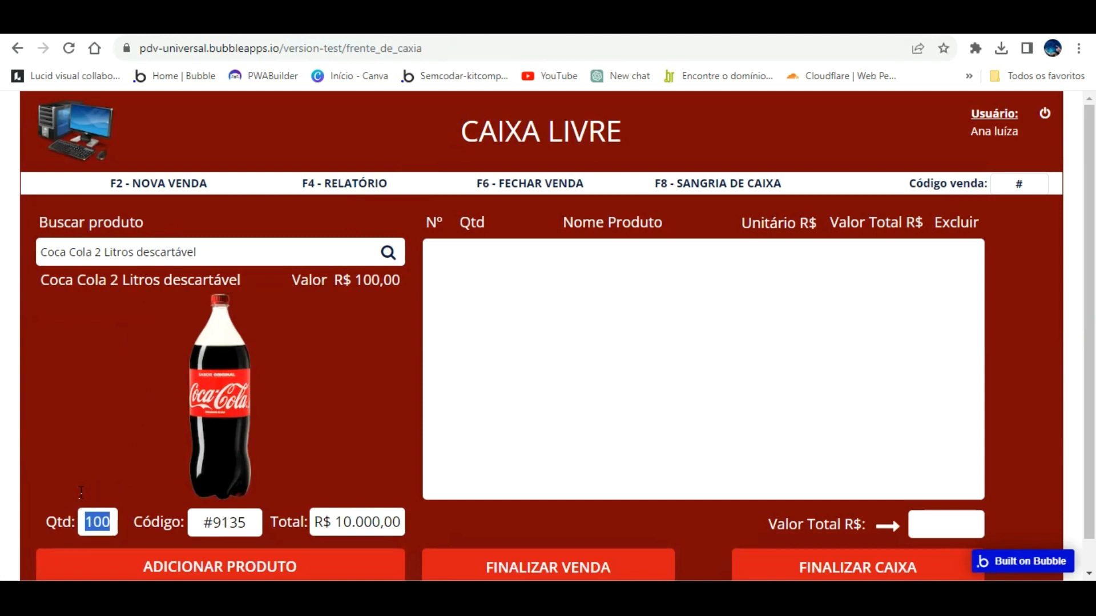
pyautogui.write('2')
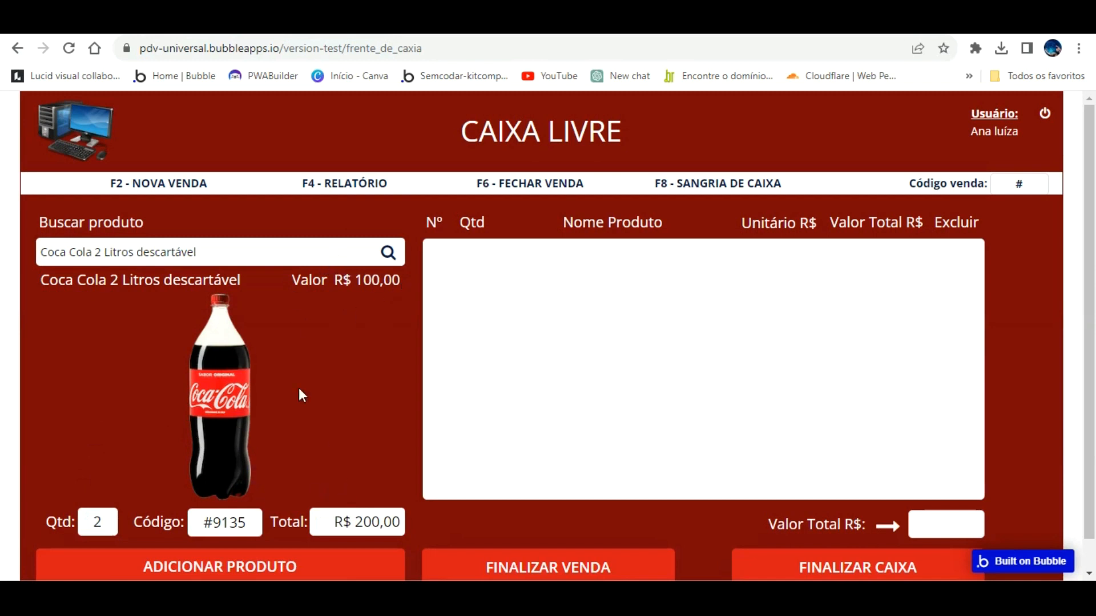
pyautogui.click(387, 252)
pyautogui.click(172, 22)
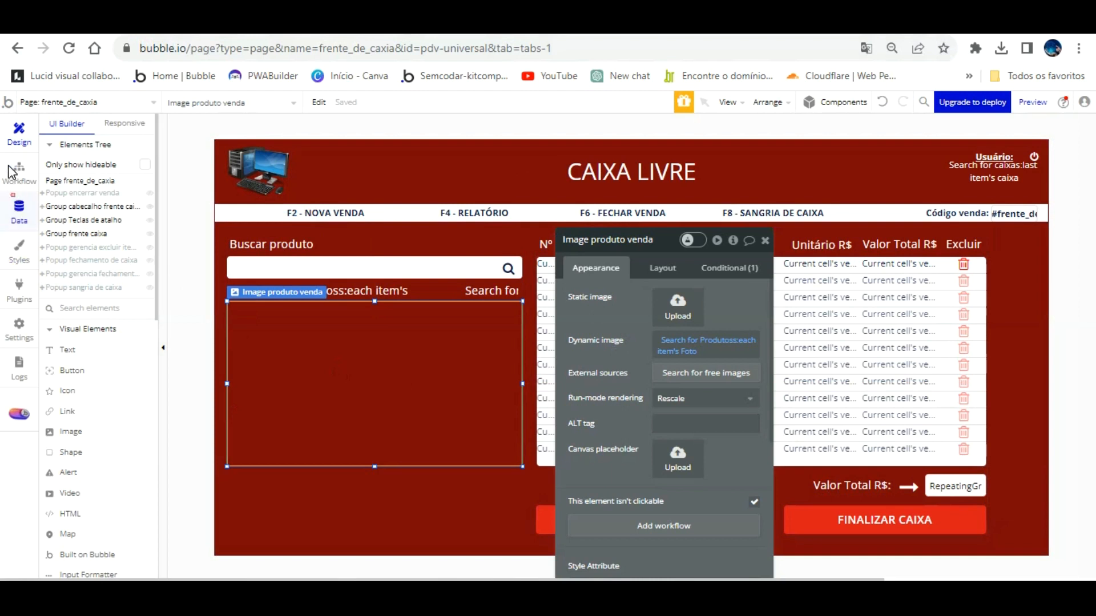
# In All Produtos, change Coca Cola's Valor unitario from 100 to 7.00 and save the entry.
pyautogui.click(21, 212)
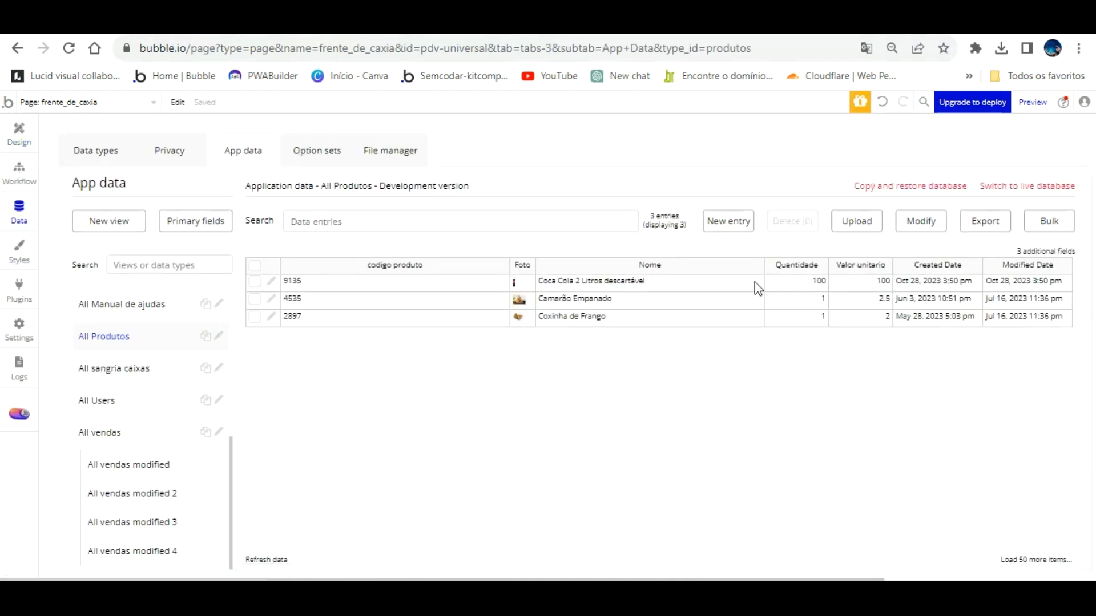
pyautogui.click(870, 283)
pyautogui.click(271, 280)
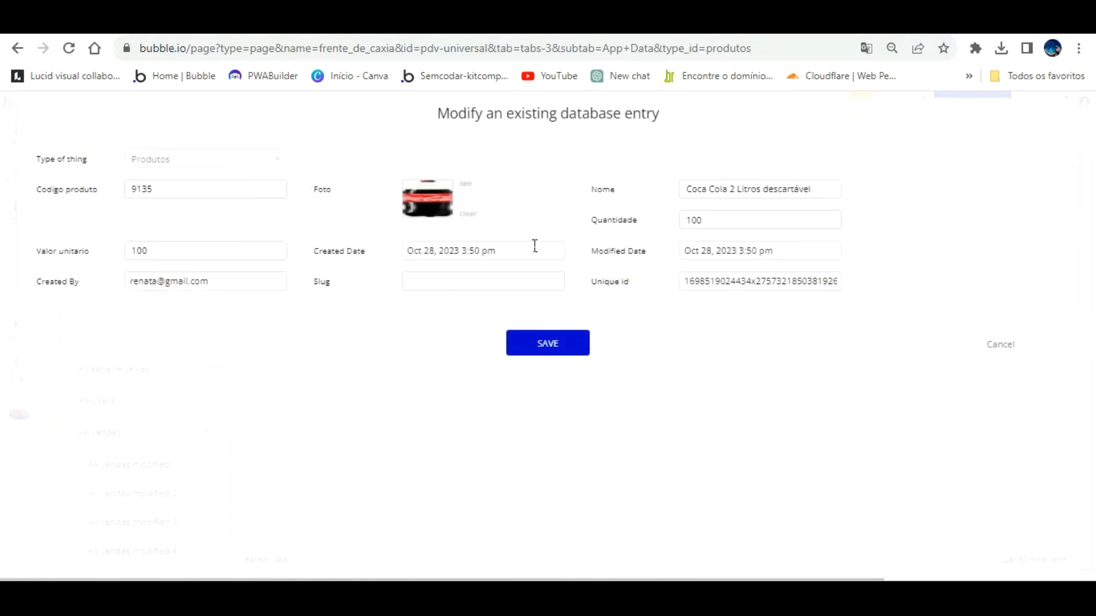
pyautogui.click(180, 225)
pyautogui.press('BackSpace')
pyautogui.press('BackSpace')
pyautogui.press('BackSpace')
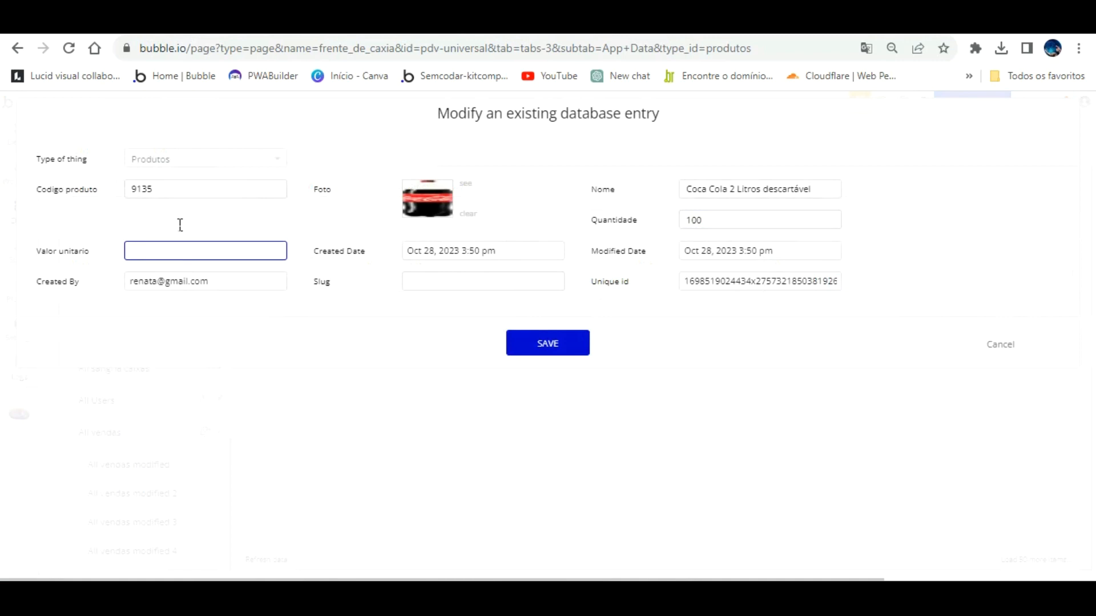
pyautogui.write('7.00')
pyautogui.click(239, 344)
pyautogui.click(559, 344)
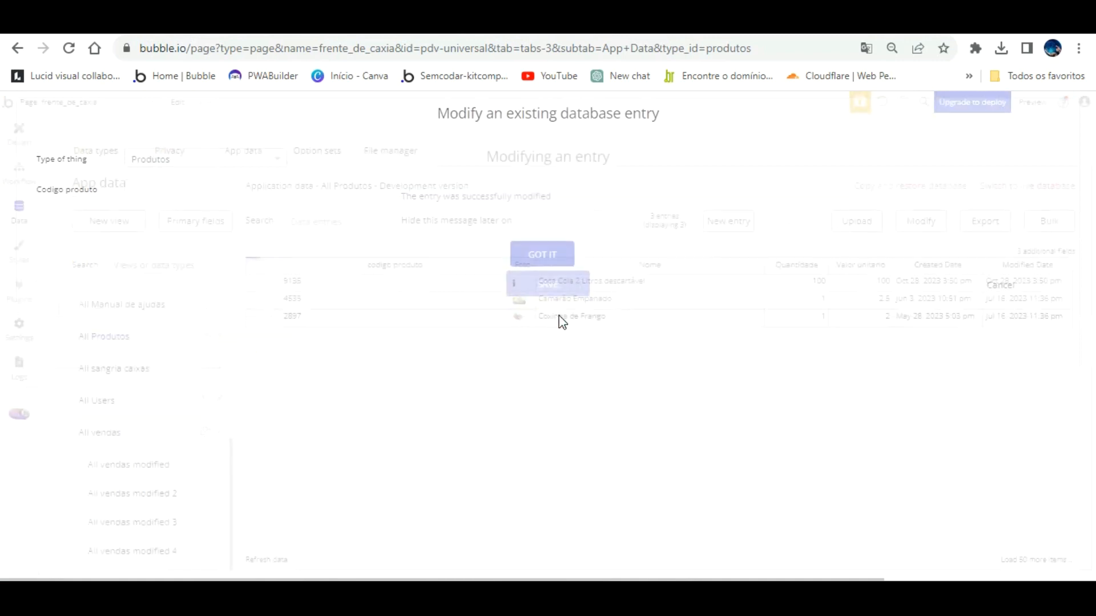
pyautogui.click(553, 250)
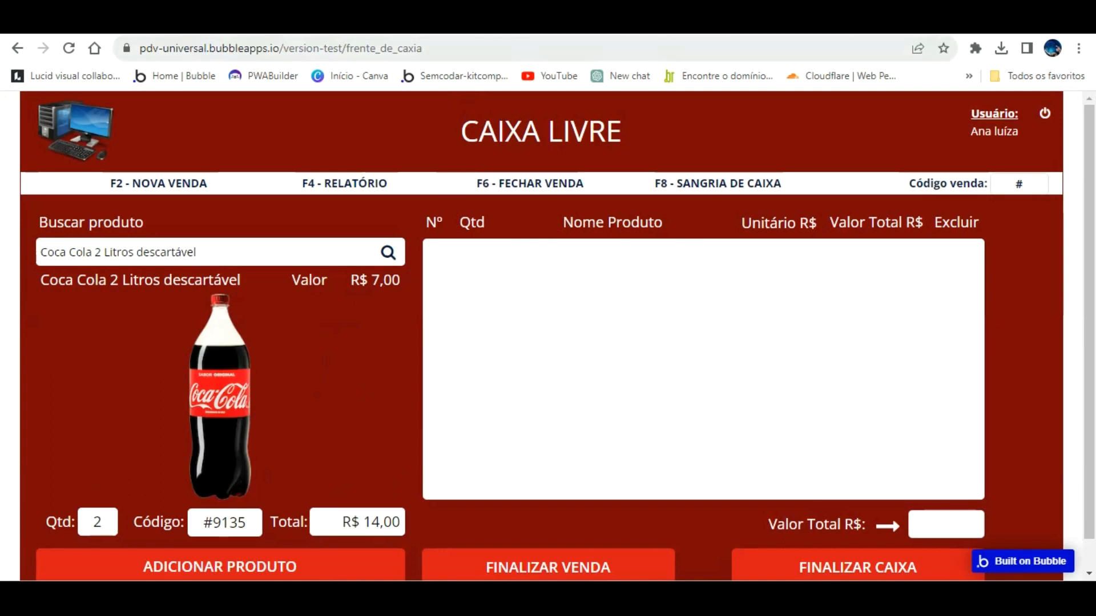
# Zoom to 90%, add the two Coca Colas to the sale and open the F6 closing form.
pyautogui.hotkey('ctrl', '-')
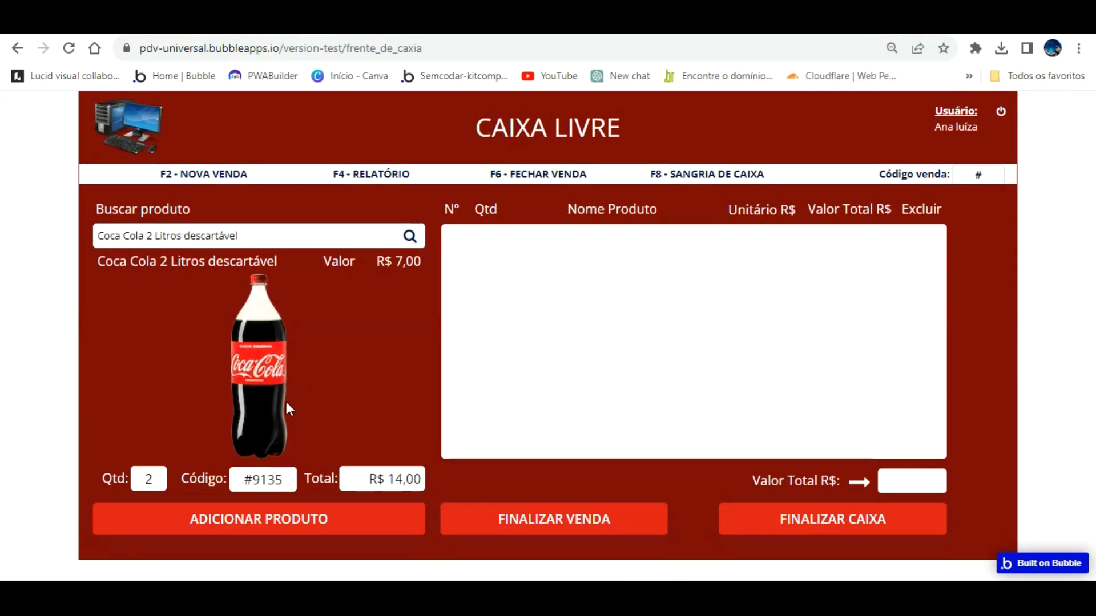
pyautogui.click(292, 508)
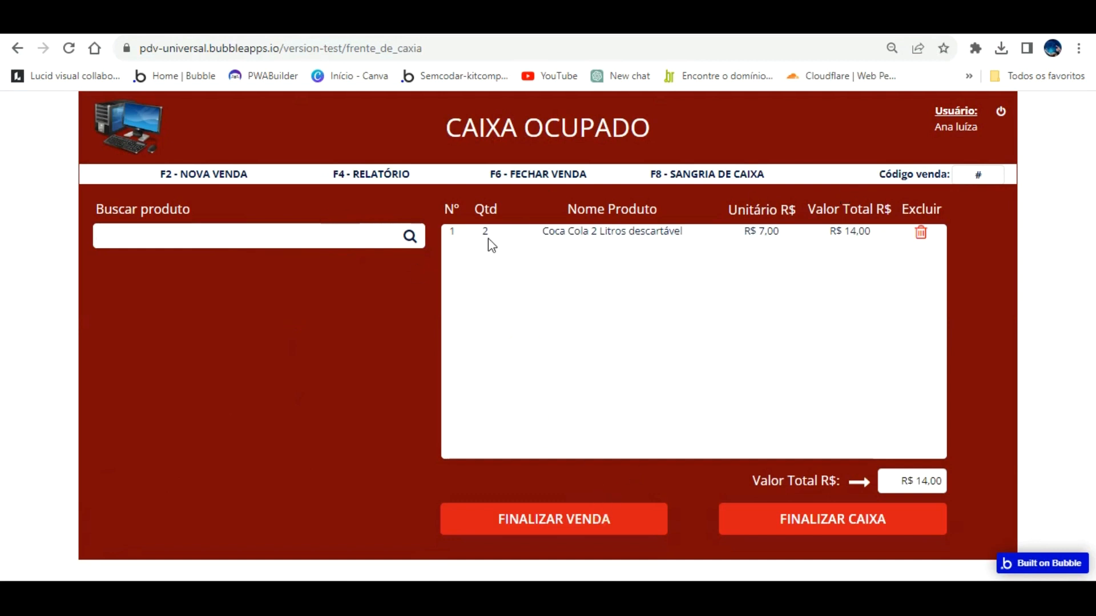
pyautogui.press('F6')
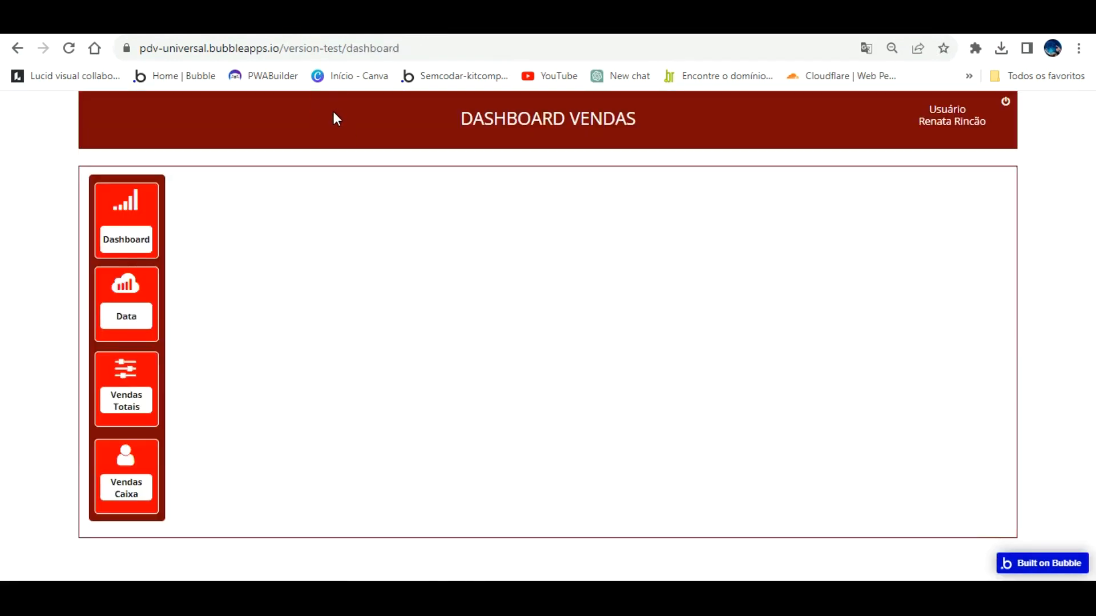
pyautogui.click(144, 204)
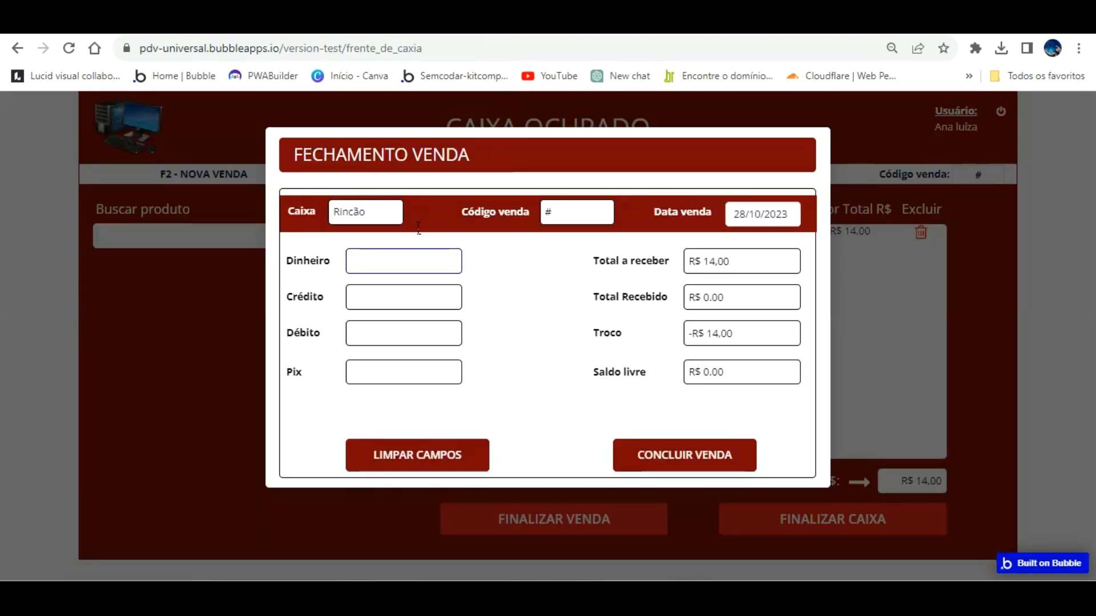
# Enter the R$ 14,00 cash payment, tab through the fields and close the sale-closing form.
pyautogui.write('0')
pyautogui.press('Tab')
pyautogui.press('Tab')
pyautogui.press('Tab')
pyautogui.press('Tab')
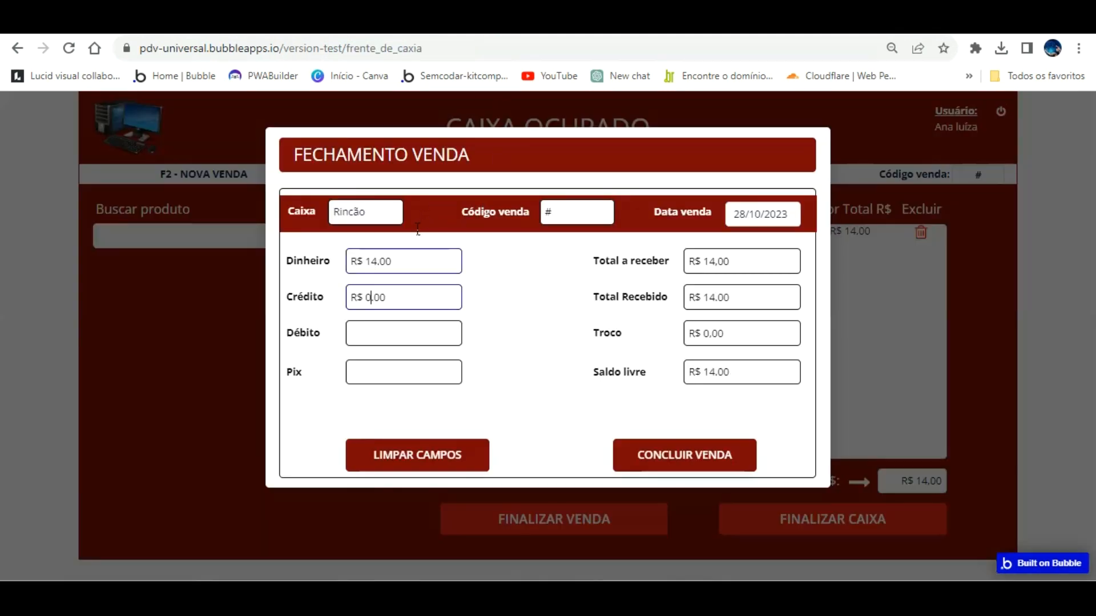
pyautogui.press('Tab')
pyautogui.press('Tab')
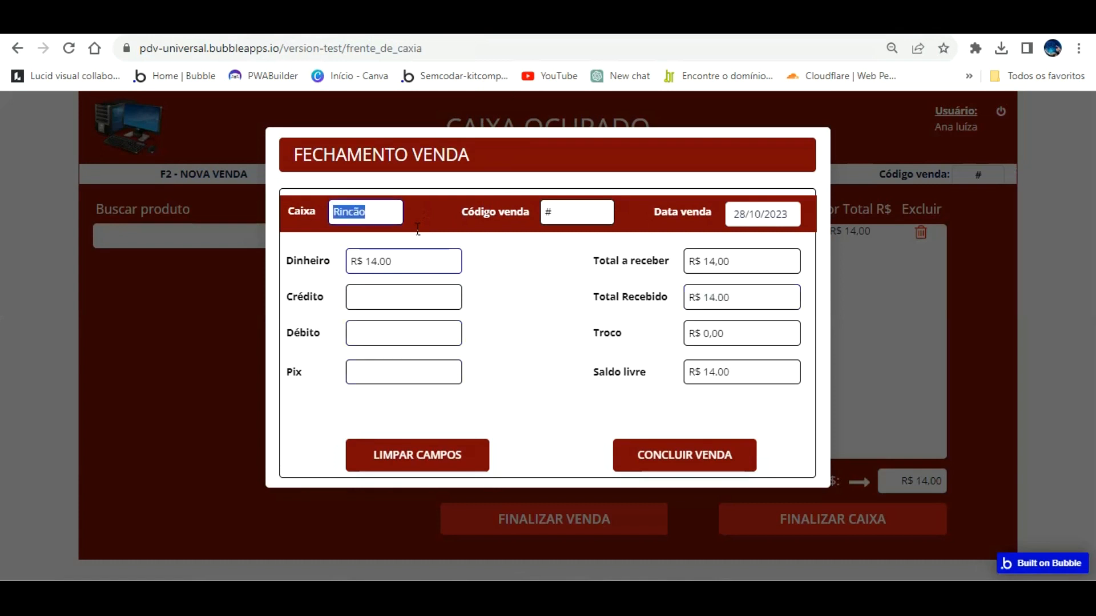
pyautogui.click(535, 286)
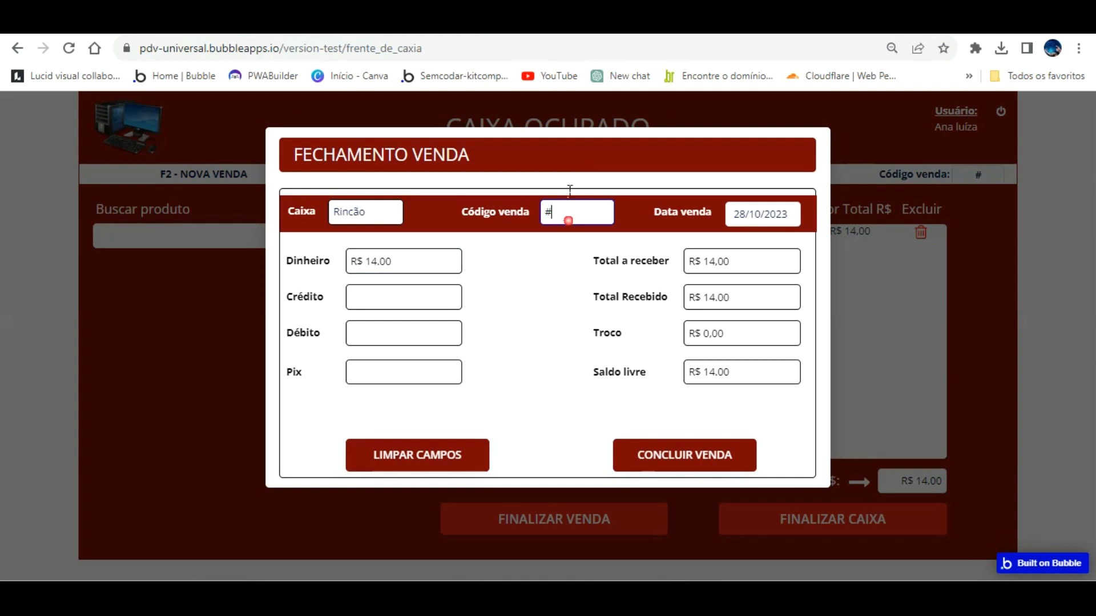
pyautogui.click(447, 438)
pyautogui.click(983, 173)
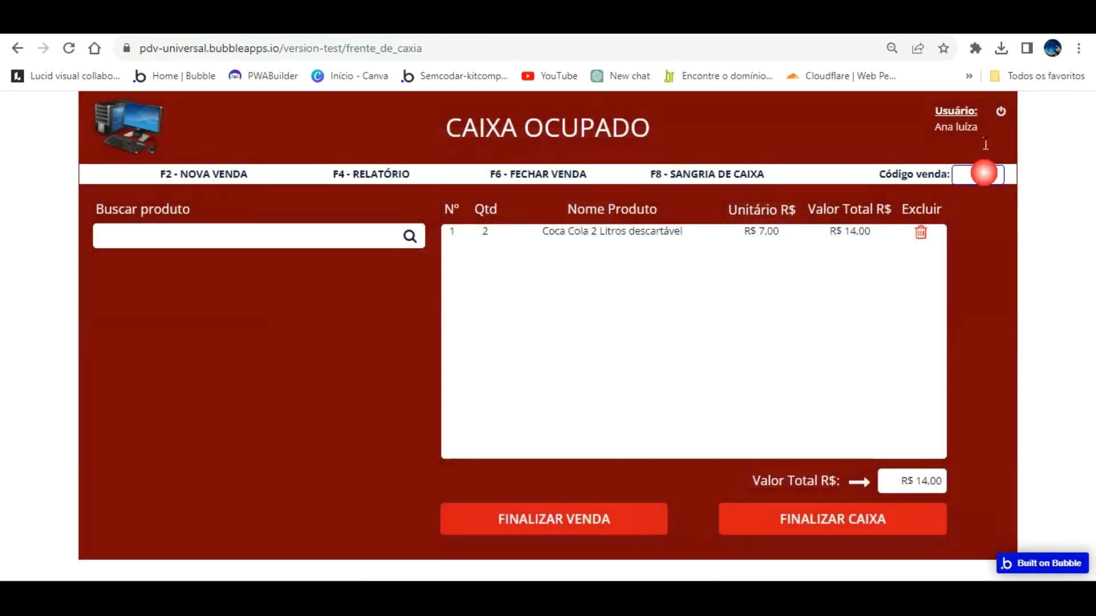
pyautogui.click(888, 175)
# Start new sale #585161 and select Coca Cola 2 Litros descartável by searching 'ca Co'.
pyautogui.click(215, 172)
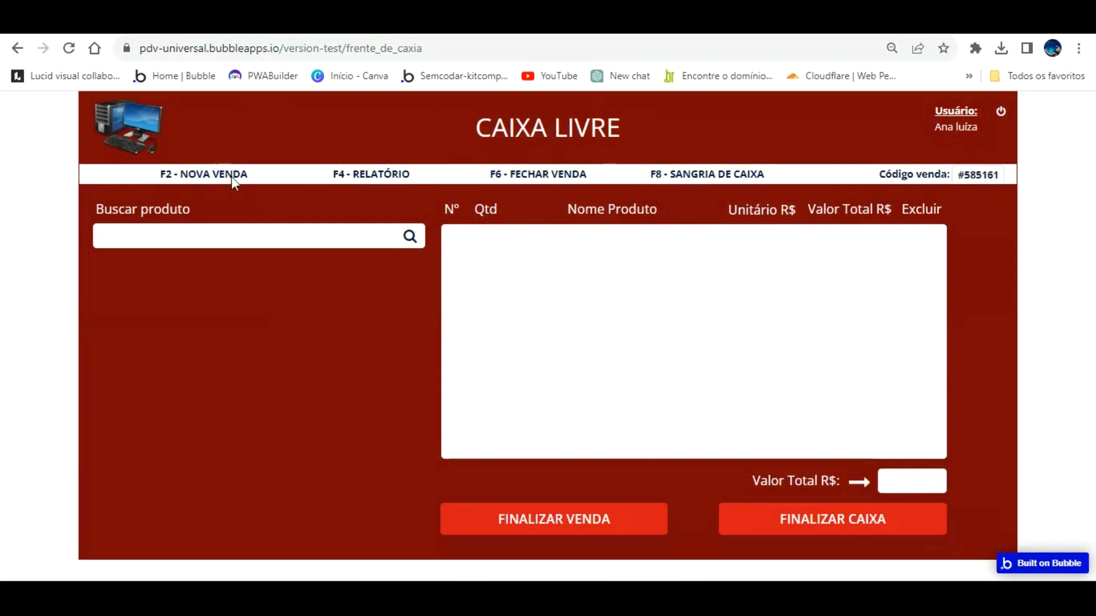
pyautogui.click(340, 237)
pyautogui.write('ca Co')
pyautogui.press('Down')
pyautogui.press('Down')
pyautogui.press('Return')
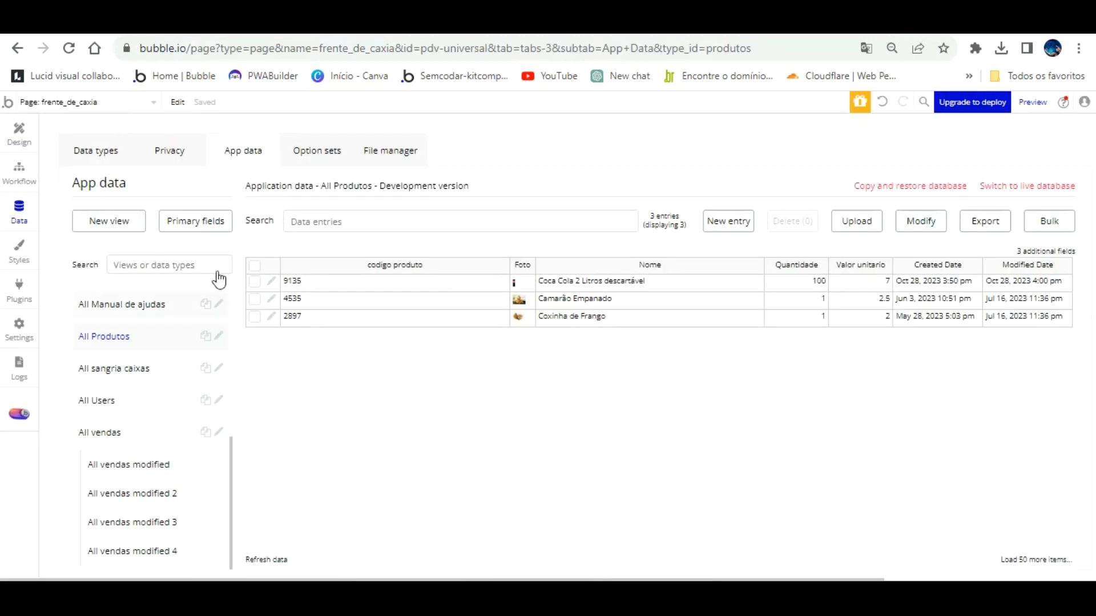
# In All vendas, delete the Coca Cola sale record that has no sale code.
pyautogui.click(122, 432)
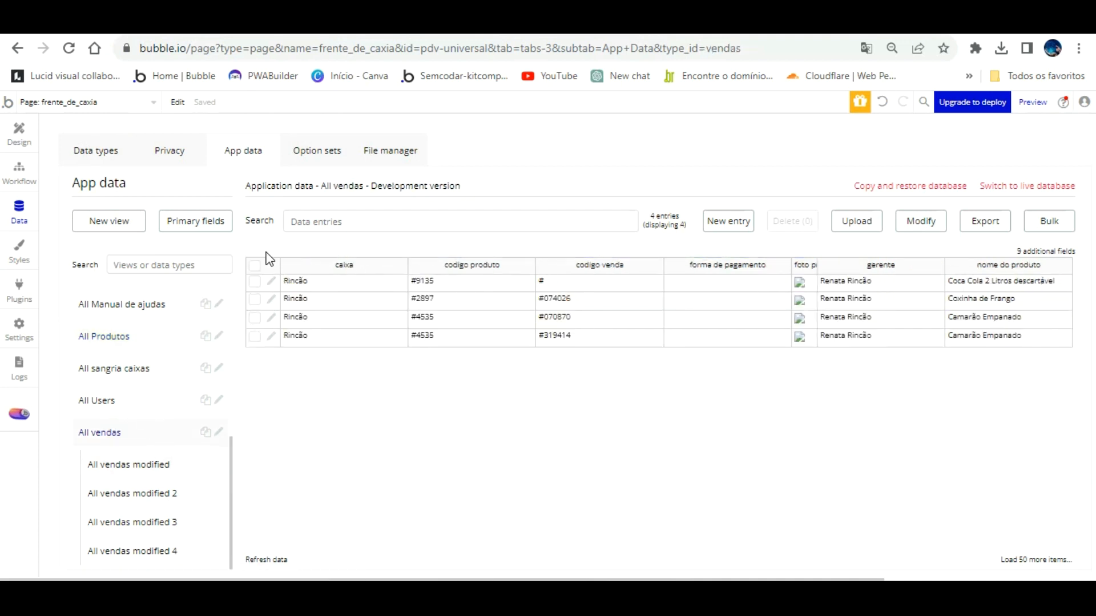
pyautogui.click(271, 280)
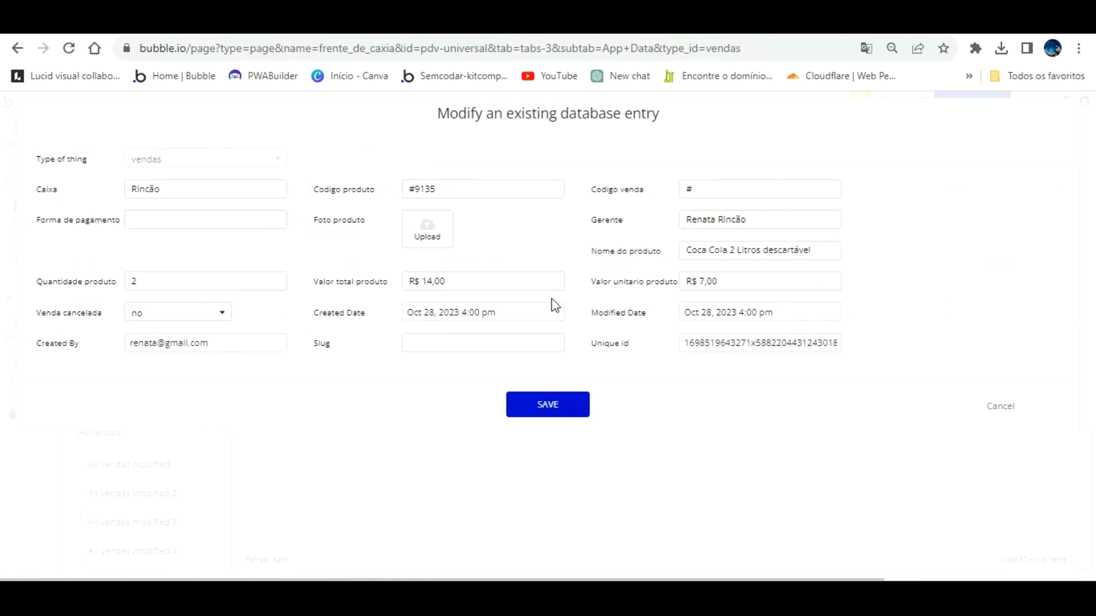
pyautogui.click(1000, 402)
pyautogui.click(254, 281)
pyautogui.click(792, 222)
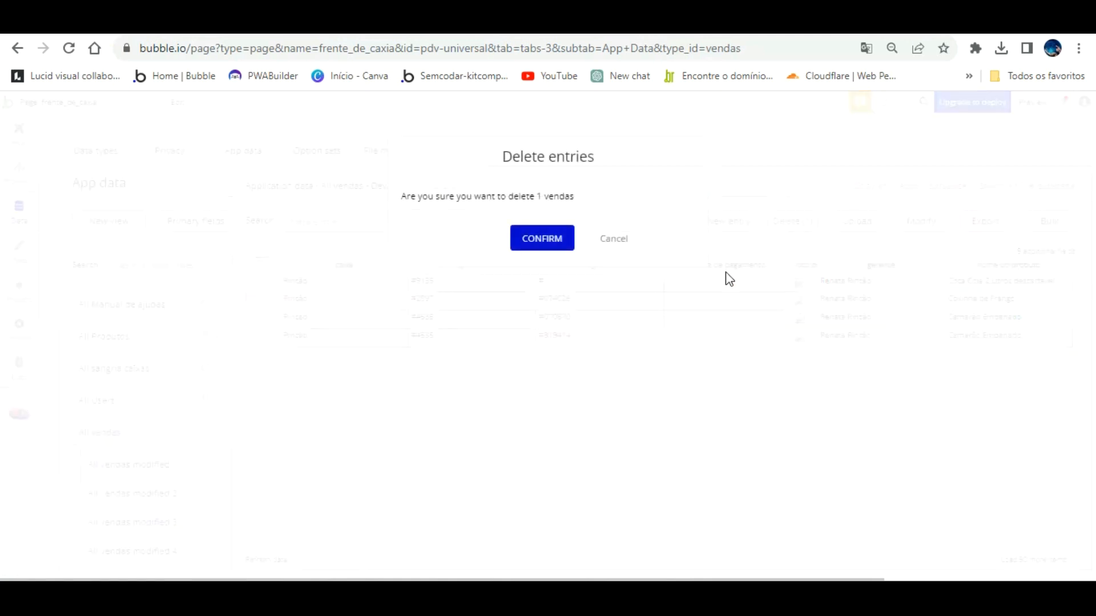
pyautogui.click(519, 231)
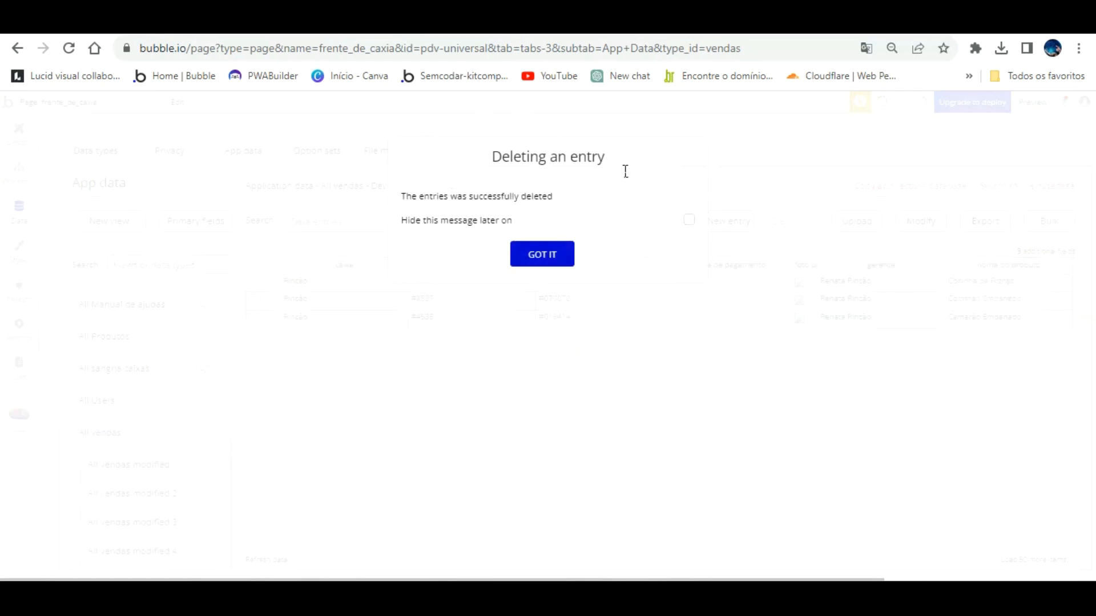
pyautogui.click(546, 245)
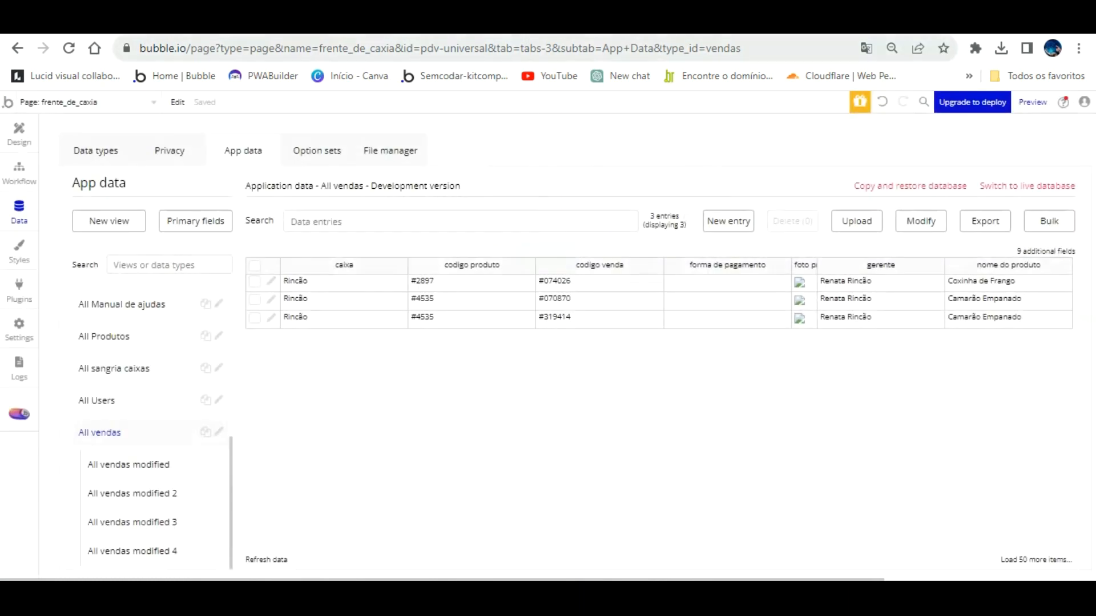
pyautogui.hotkey('ctrl', 'Tab')
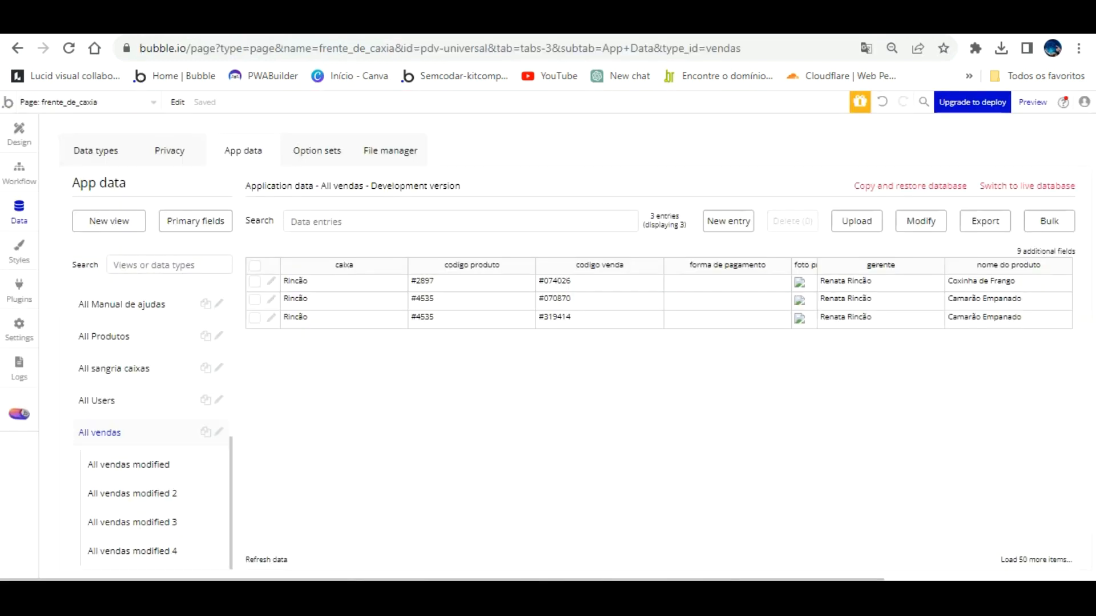
# In All Produtos, change Coca Cola's Quantidade from 100 to 1 and save.
pyautogui.click(140, 321)
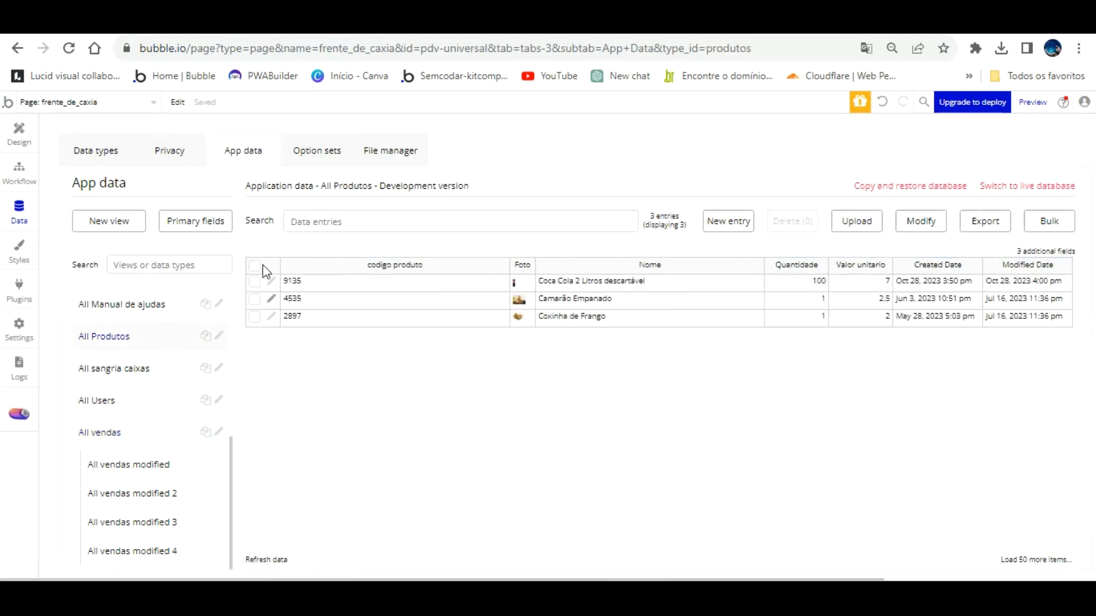
pyautogui.click(271, 281)
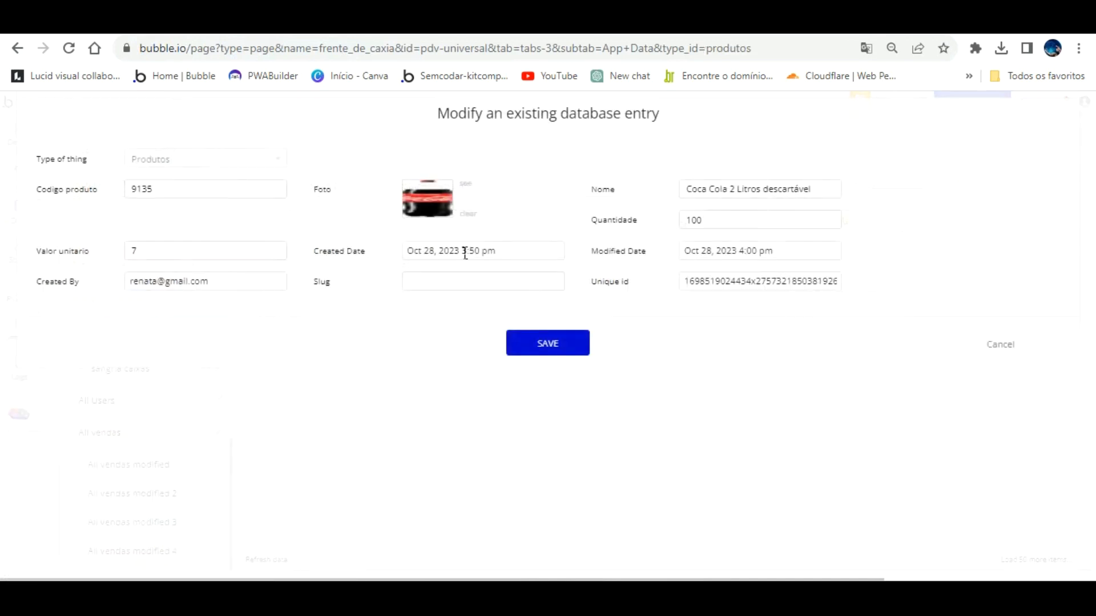
pyautogui.moveTo(735, 220); pyautogui.dragTo(621, 220)
pyautogui.write('1')
pyautogui.click(692, 346)
pyautogui.click(548, 330)
pyautogui.click(554, 247)
pyautogui.click(19, 133)
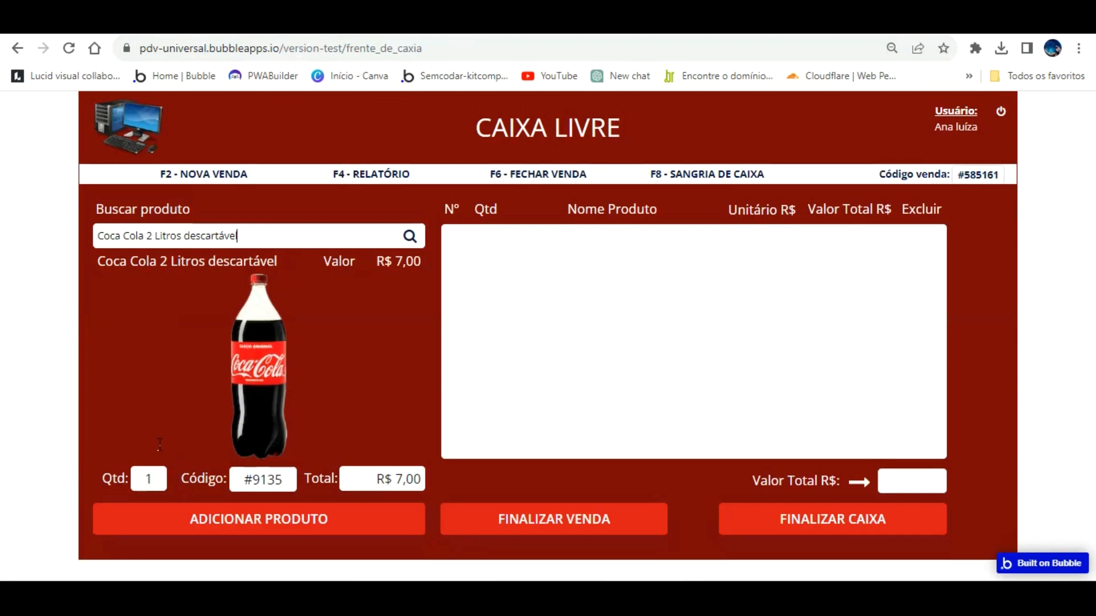
# Set the Coca Cola quantity to 5 and add five bottles to the sale.
pyautogui.doubleClick(149, 479)
pyautogui.write('5')
pyautogui.click(368, 476)
pyautogui.click(336, 517)
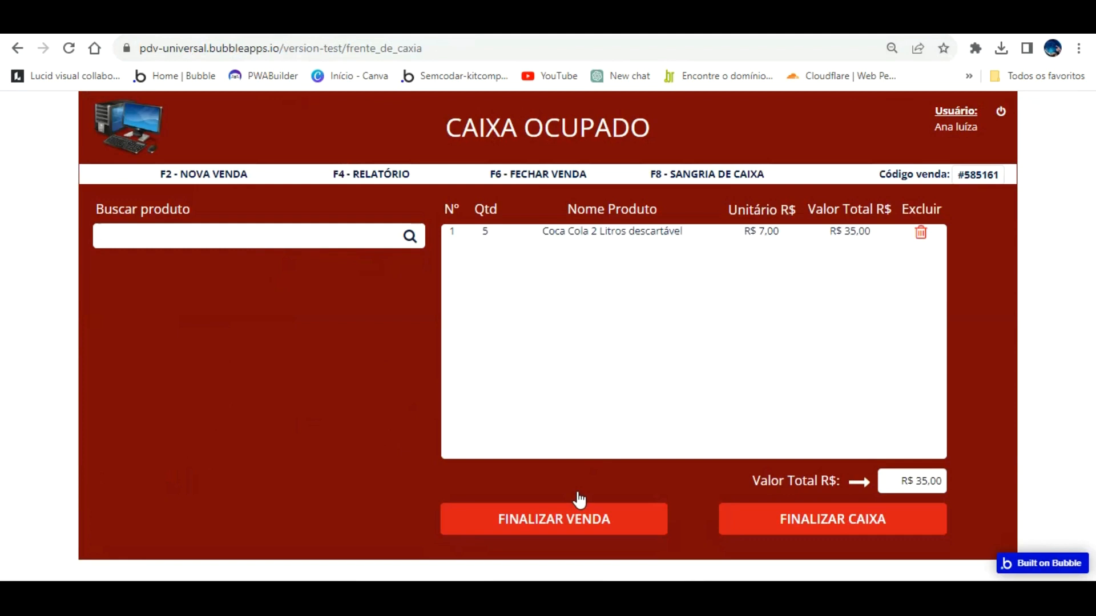
pyautogui.click(579, 502)
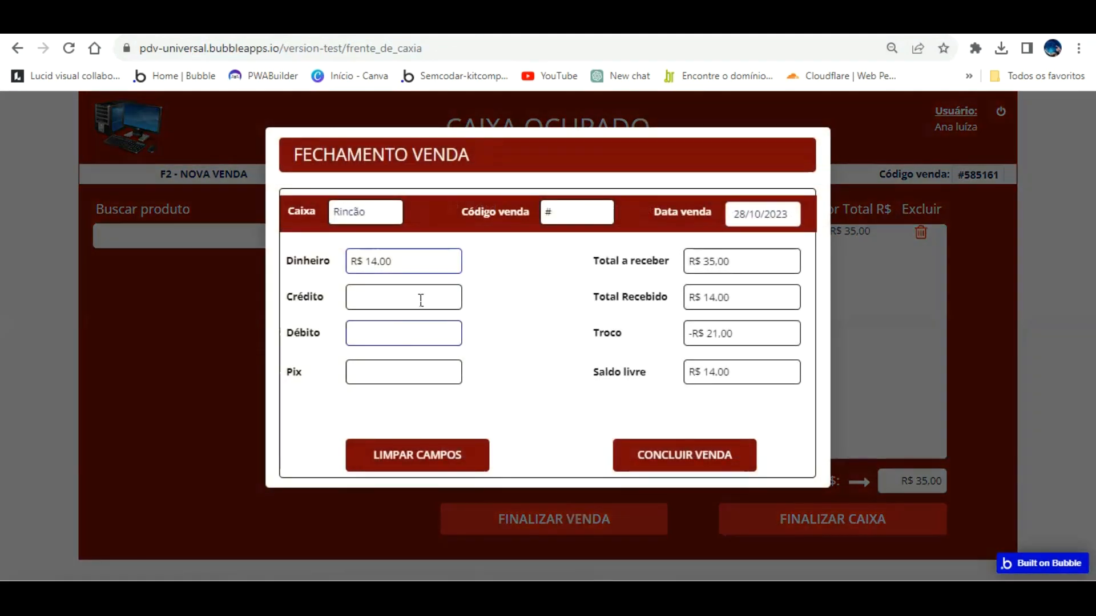
pyautogui.press('BackSpace')
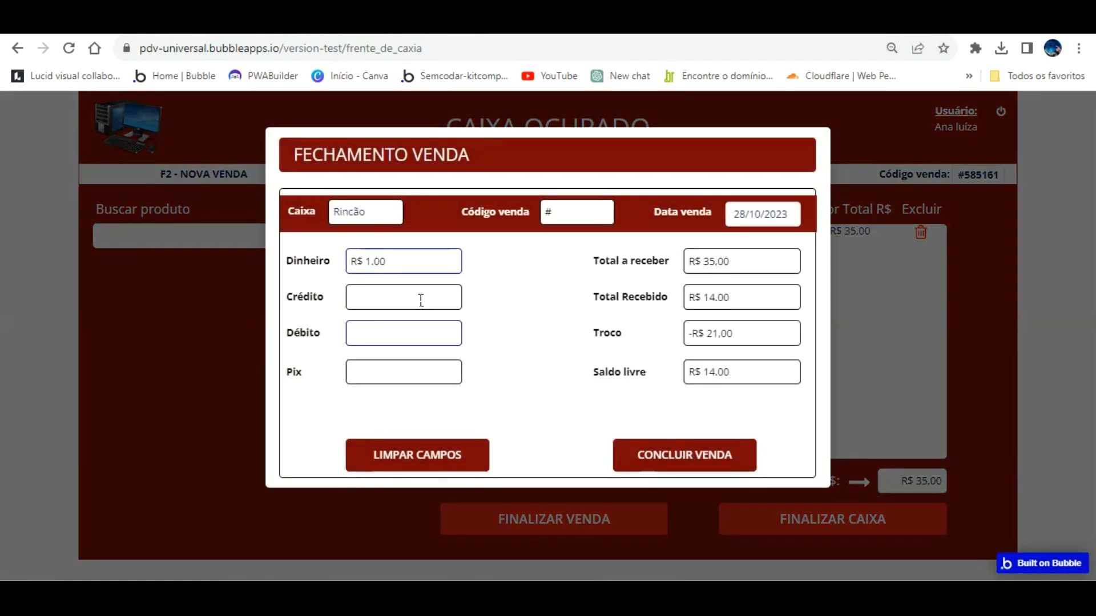
pyautogui.click(454, 444)
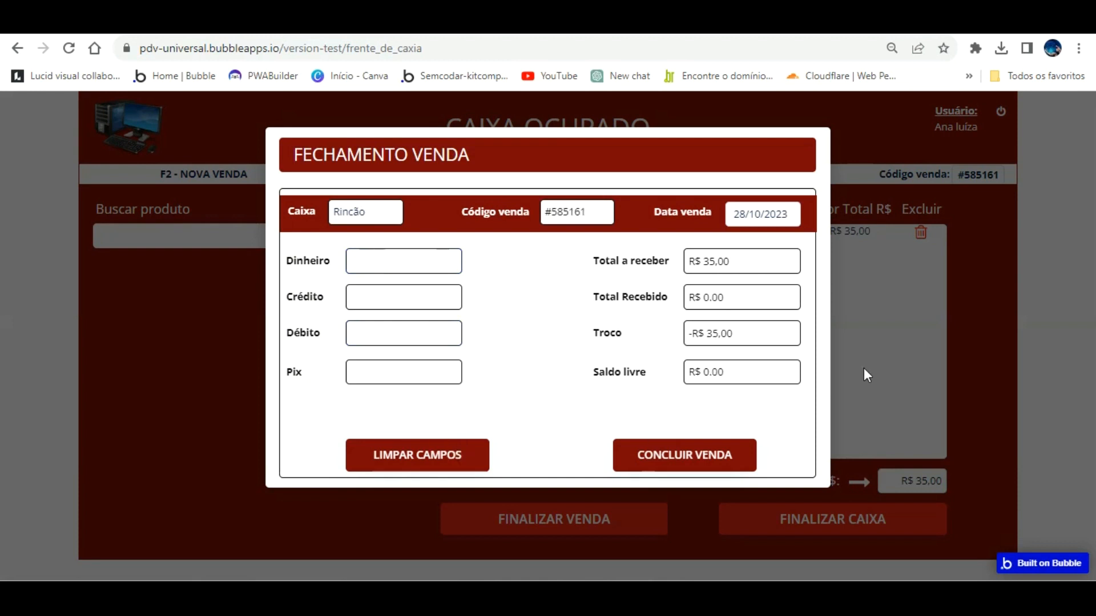
pyautogui.click(847, 264)
# Reopen the sale-closing form, enter 35 in Dinheiro and conclude the sale.
pyautogui.click(634, 514)
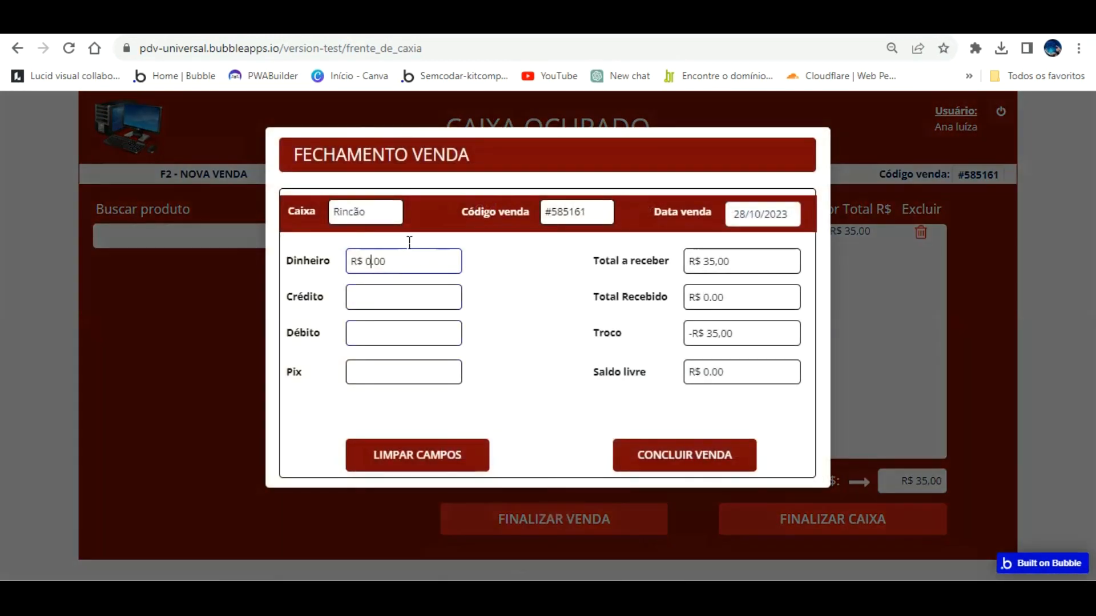
pyautogui.write('35')
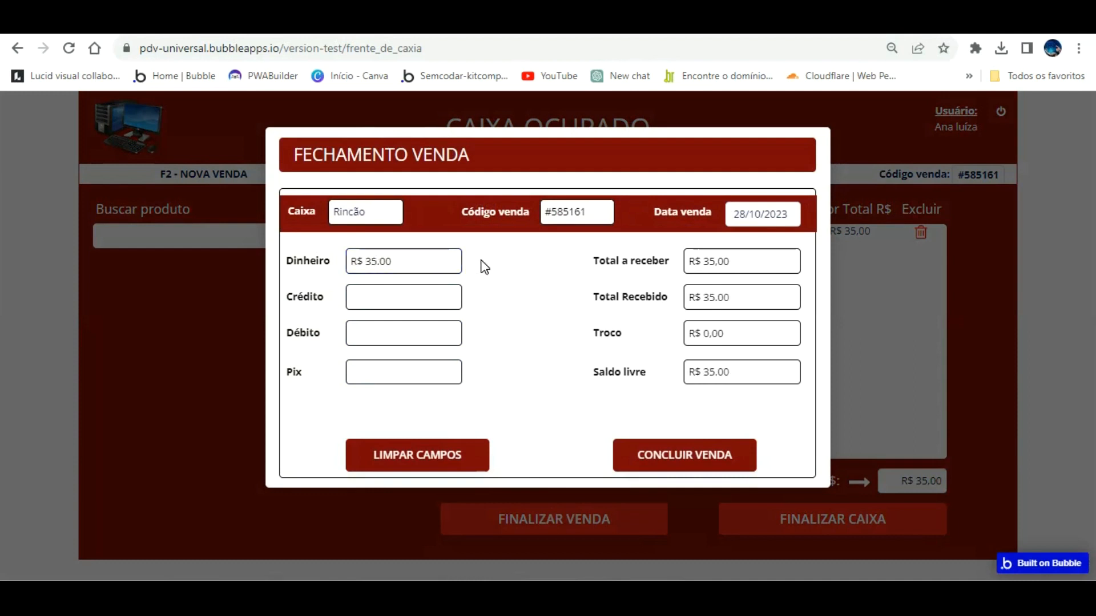
pyautogui.press('Tab')
pyautogui.press('Tab')
pyautogui.press('Tab')
pyautogui.press('Tab')
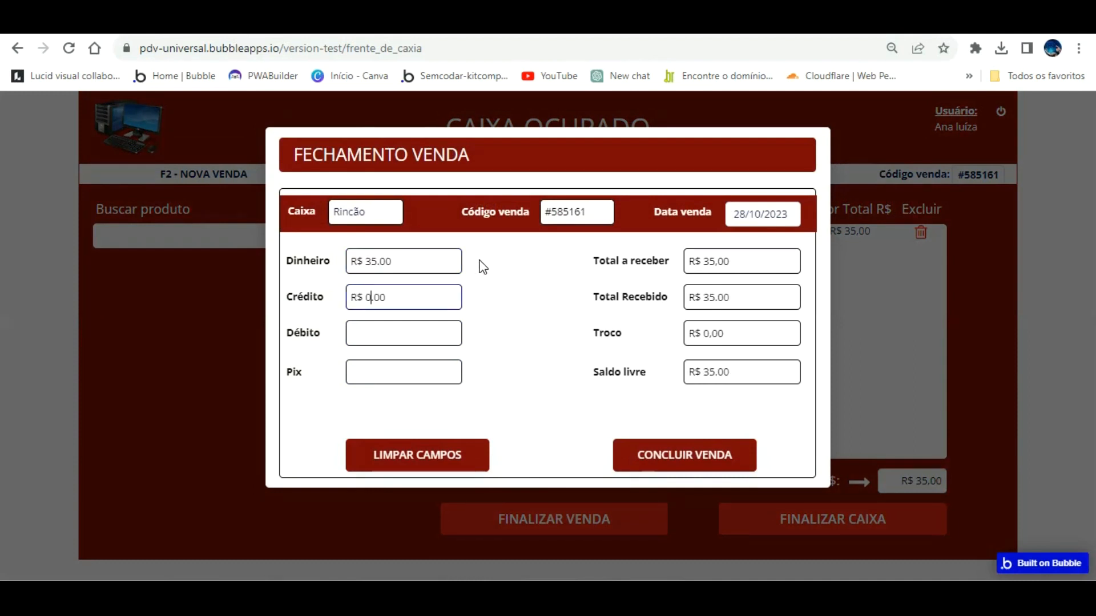
pyautogui.press('Tab')
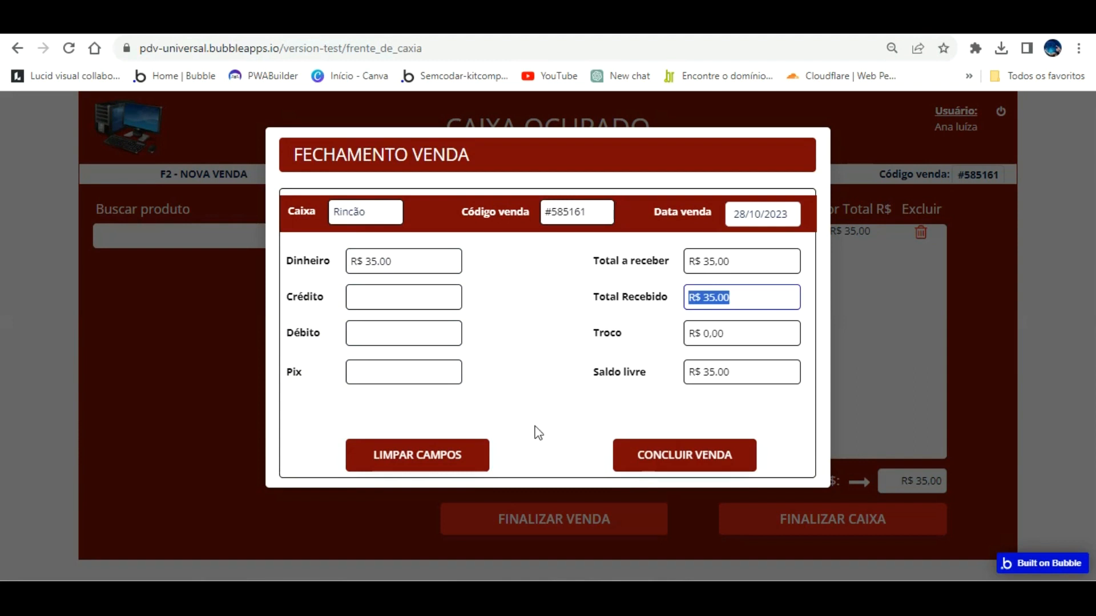
pyautogui.click(683, 448)
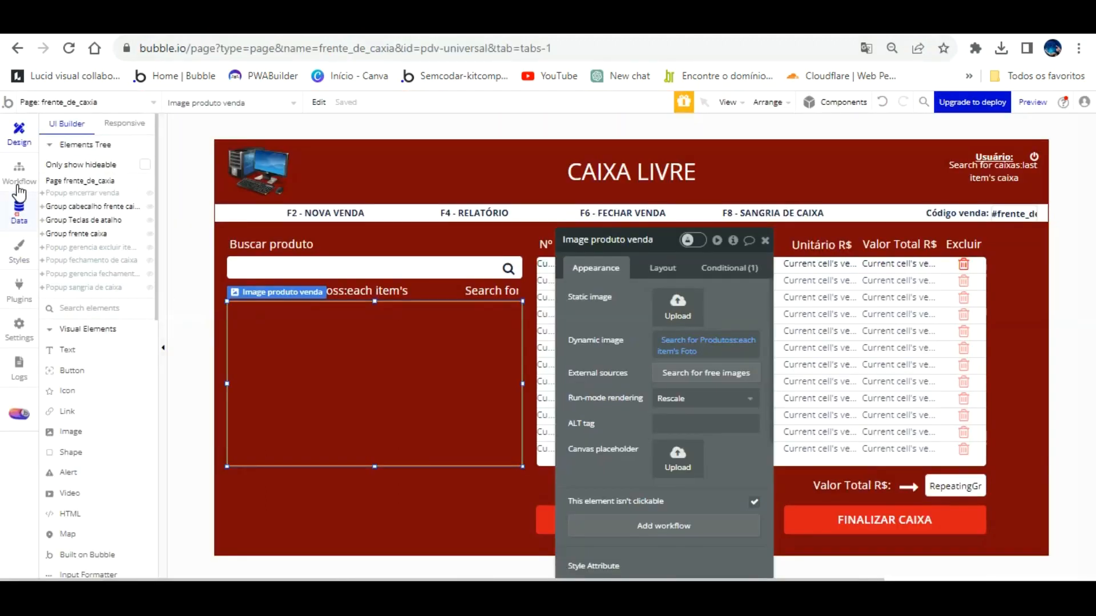
pyautogui.click(19, 210)
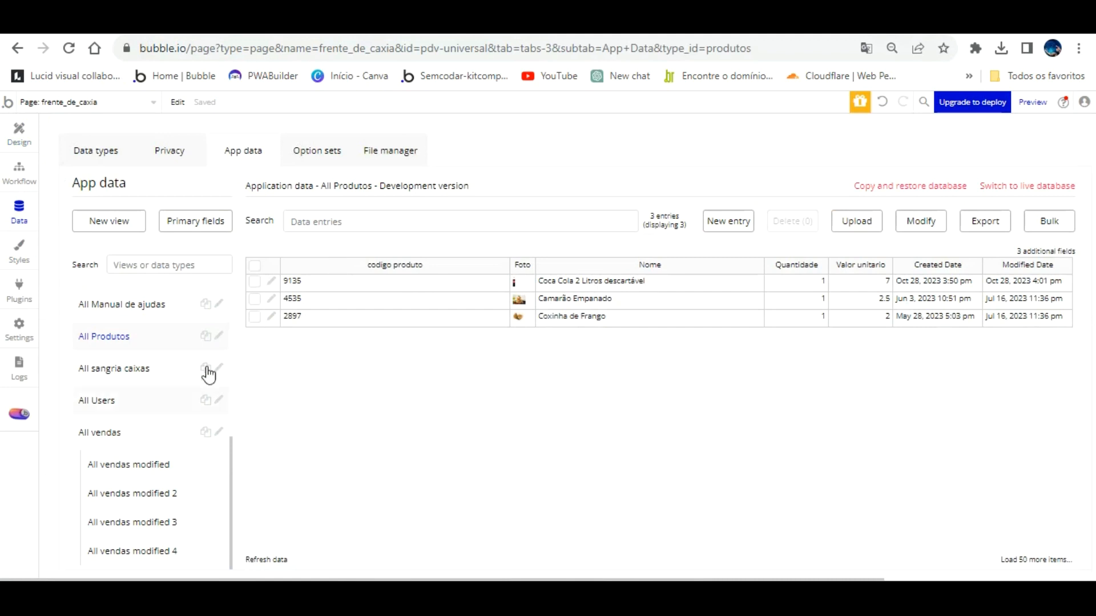
pyautogui.click(121, 432)
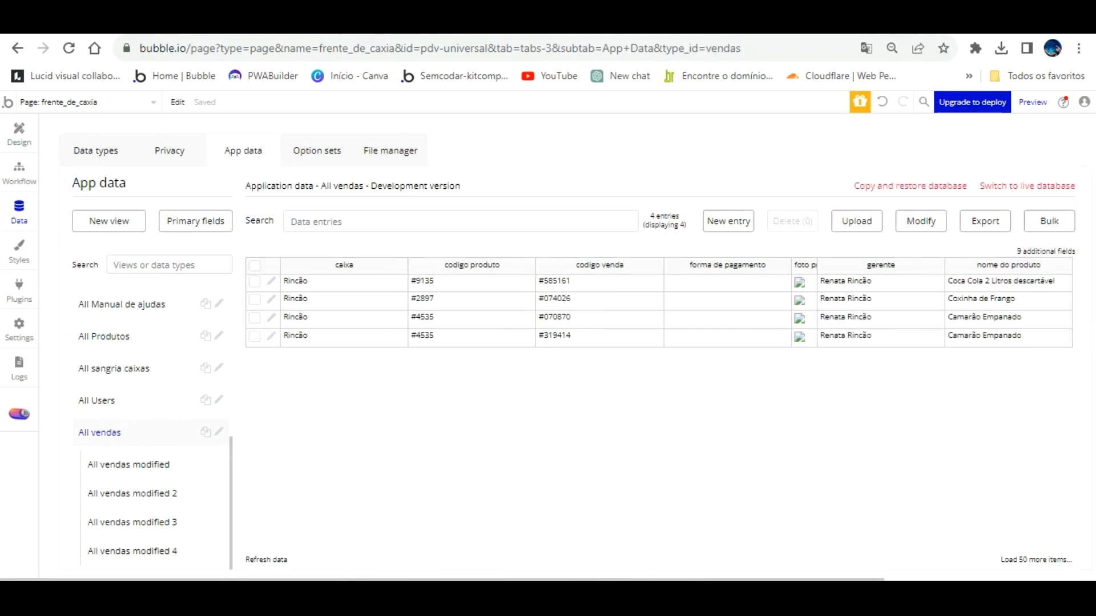
pyautogui.click(510, 22)
# Add 20 Coxinha de Frango and one Coca Cola 2 Litros descartável to the sale.
pyautogui.click(269, 230)
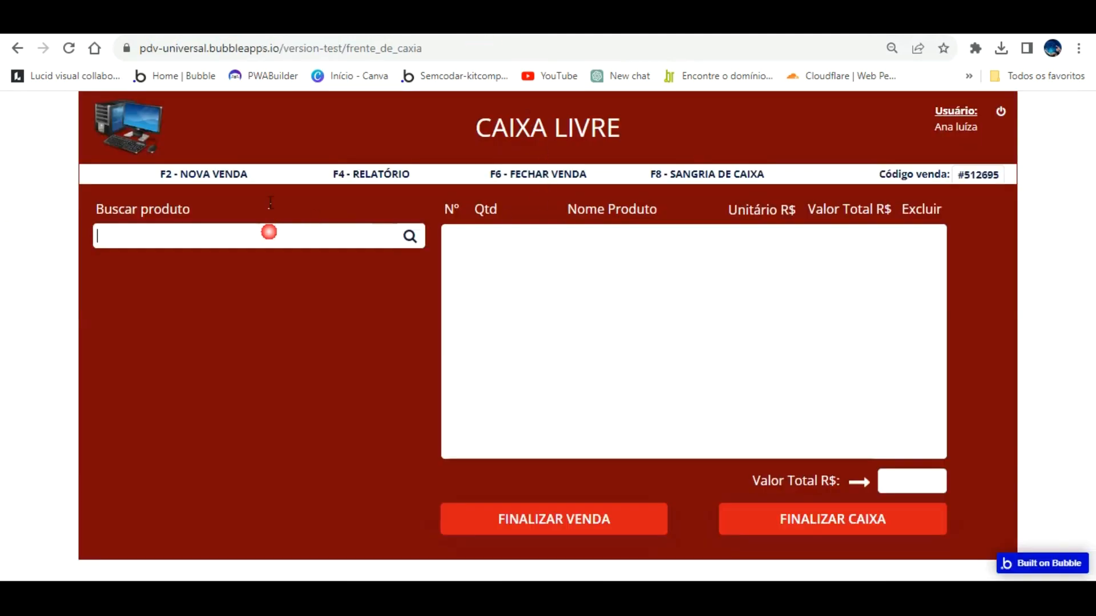
pyautogui.write('coxi')
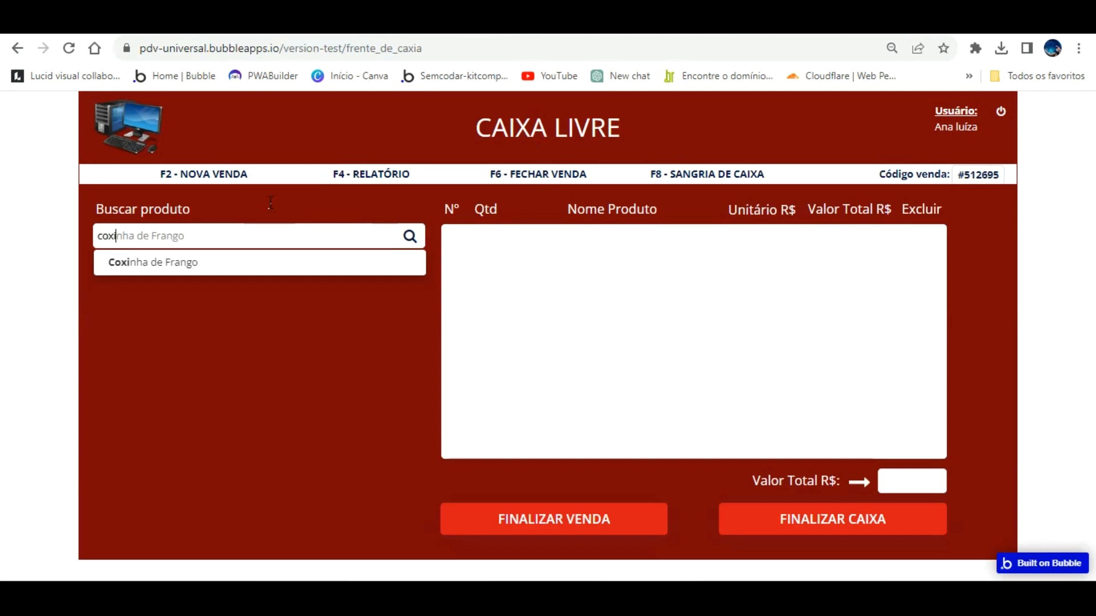
pyautogui.click(225, 262)
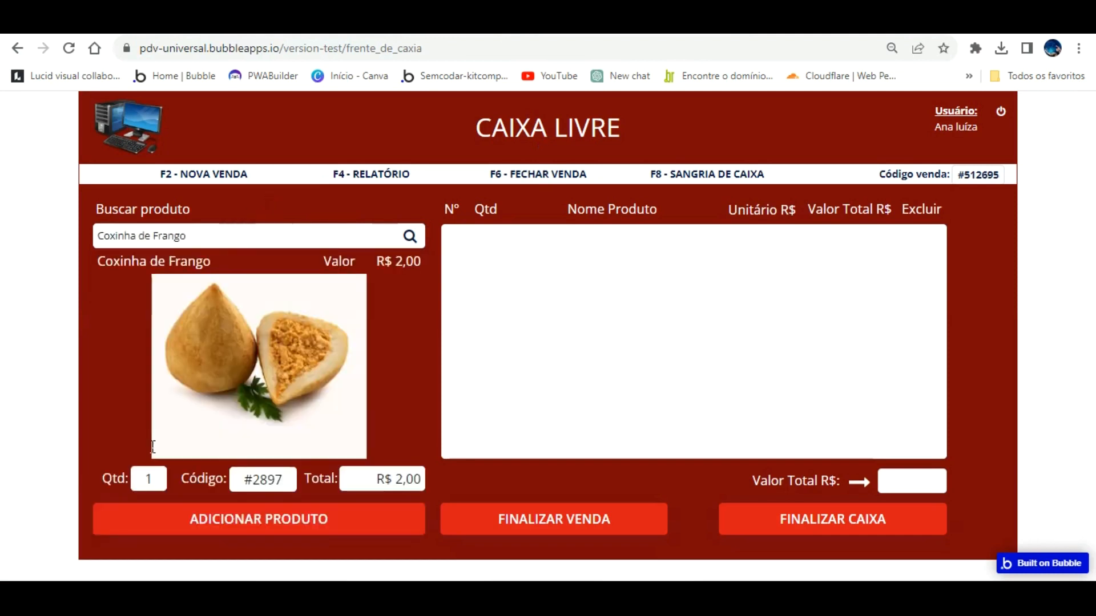
pyautogui.write('20')
pyautogui.click(183, 508)
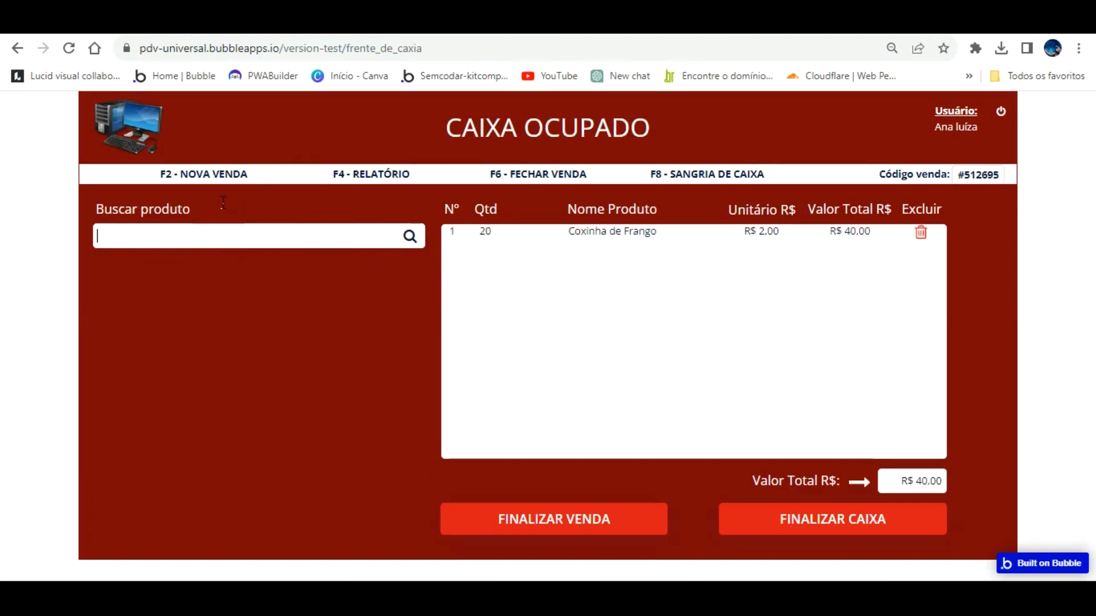
pyautogui.write('ca Co')
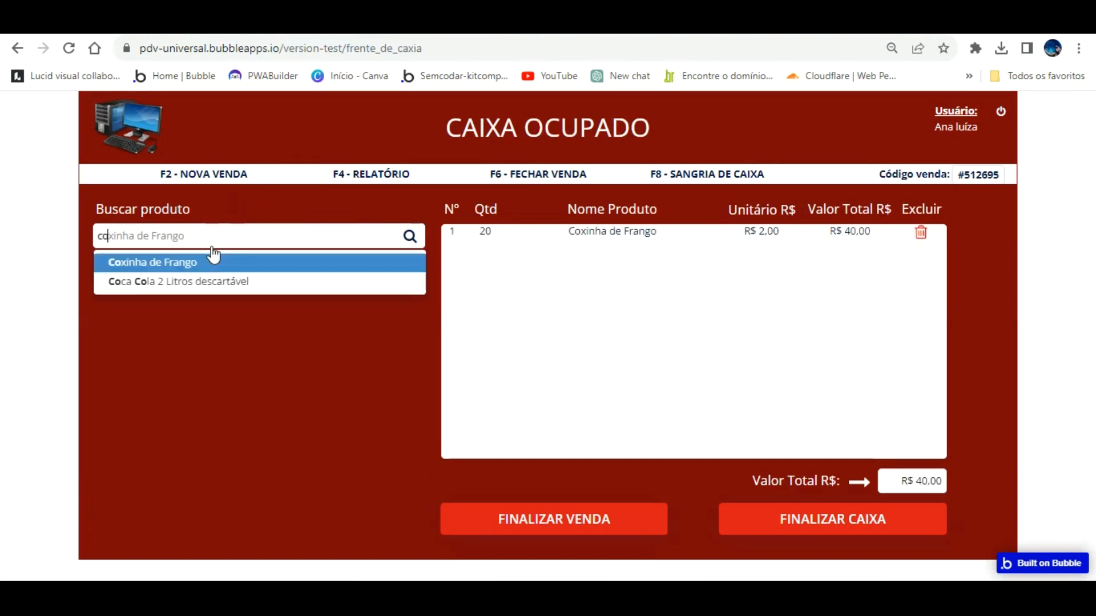
pyautogui.click(212, 281)
pyautogui.click(300, 506)
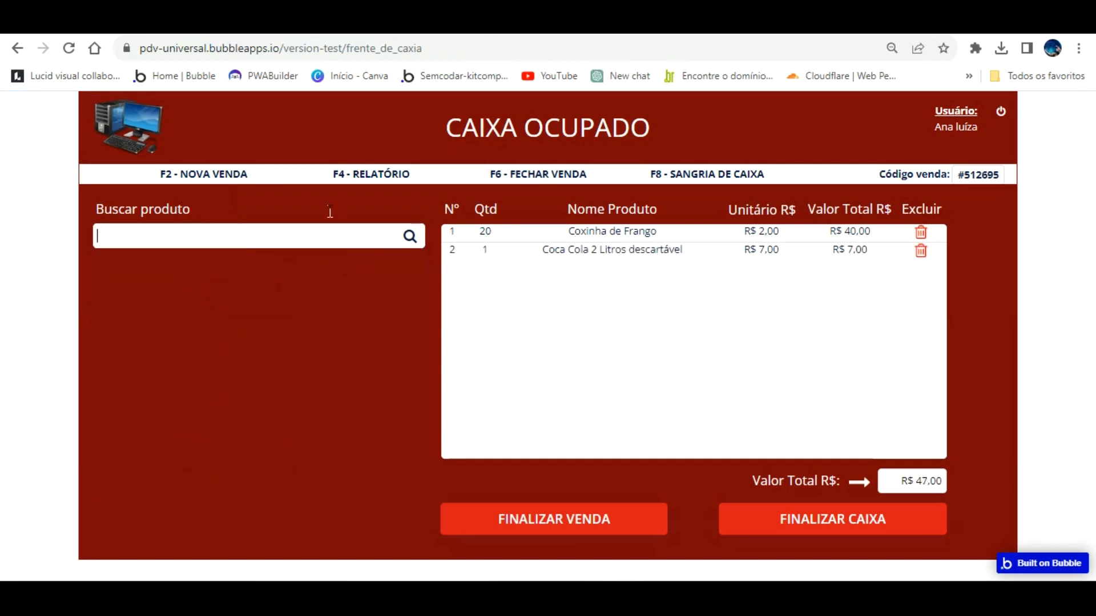
# Add 10 Camarão Empanado, then bring up the closing form for the R$ 72,00 sale.
pyautogui.write('a')
pyautogui.click(208, 258)
pyautogui.click(152, 479)
pyautogui.write('0')
pyautogui.click(409, 510)
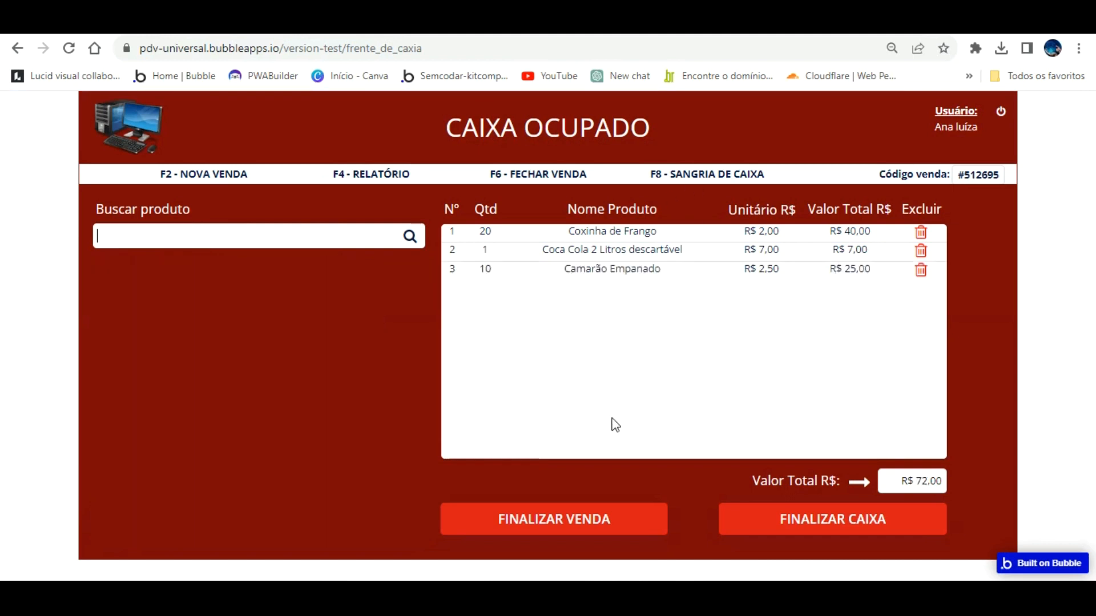
pyautogui.click(603, 517)
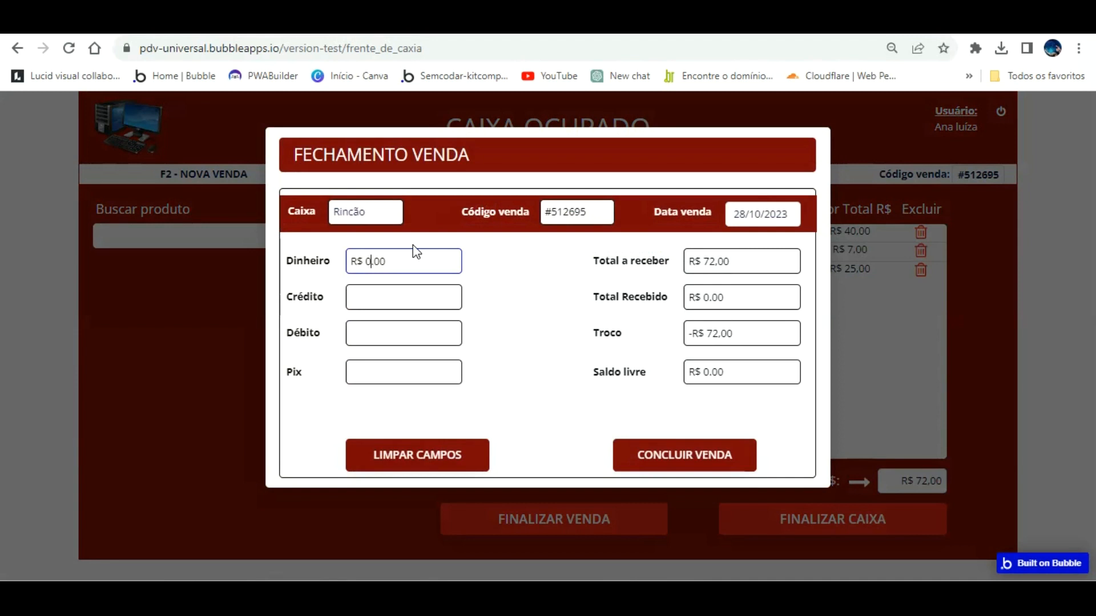
# Move the R$ 72,00 from cash to Pix and conclude the sale.
pyautogui.write('72')
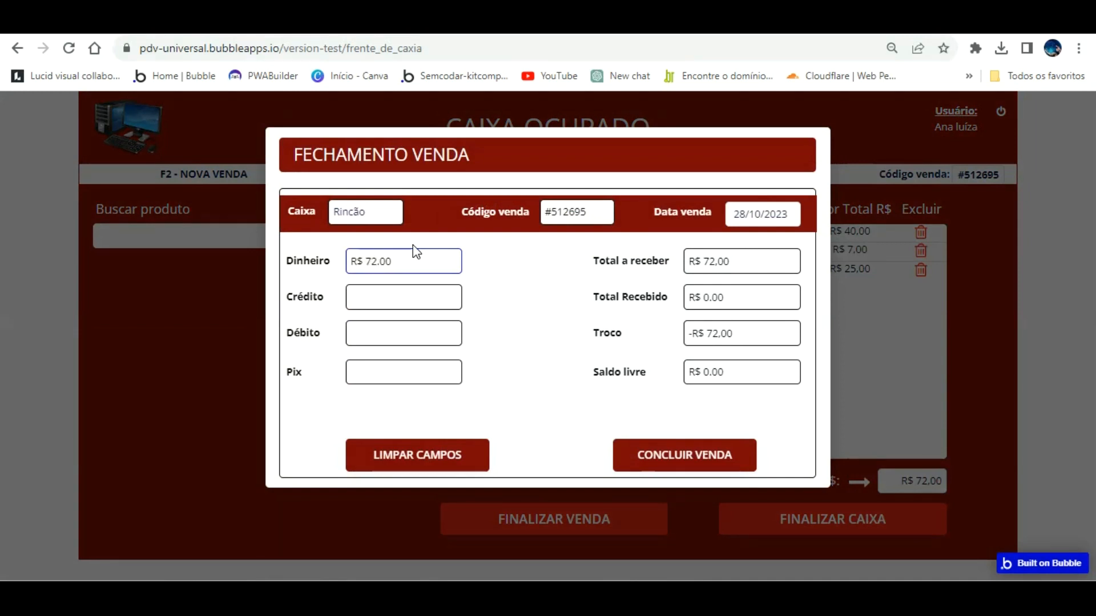
pyautogui.press('BackSpace')
pyautogui.press('BackSpace')
pyautogui.press('Tab')
pyautogui.press('Tab')
pyautogui.press('Tab')
pyautogui.write('72')
pyautogui.click(547, 325)
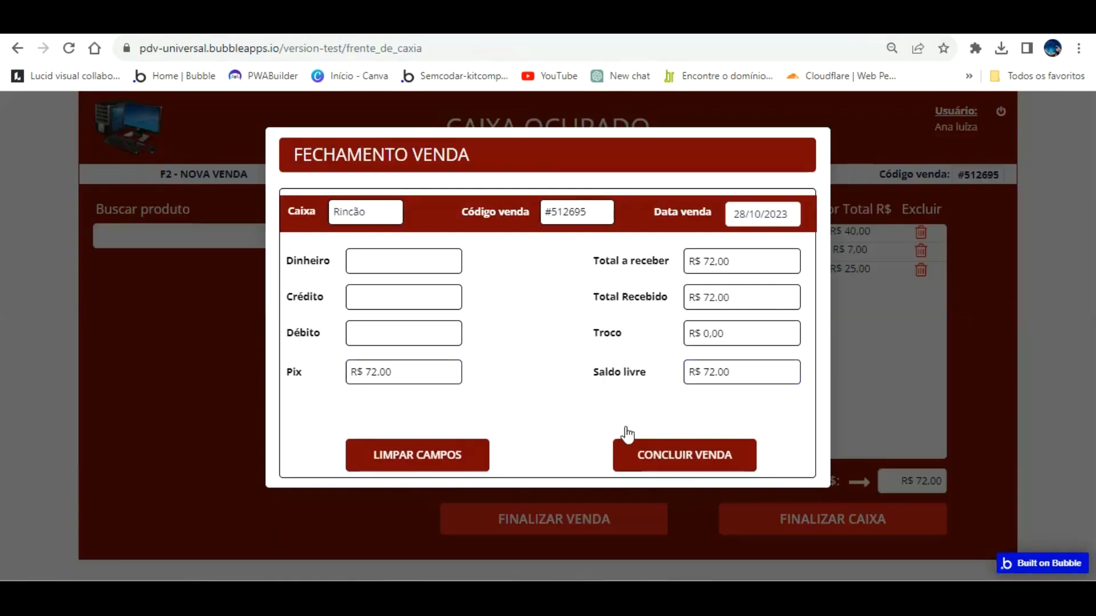
pyautogui.click(672, 453)
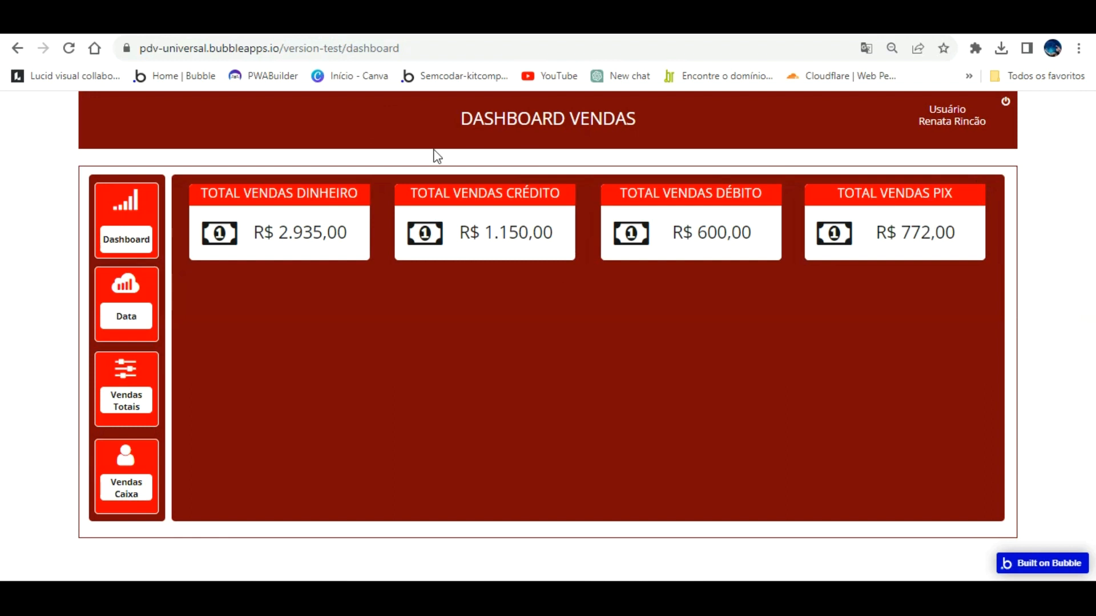
# Delete the 10-unit Camarão Empanado sale from the sales list, then return to payment-type totals.
pyautogui.click(151, 382)
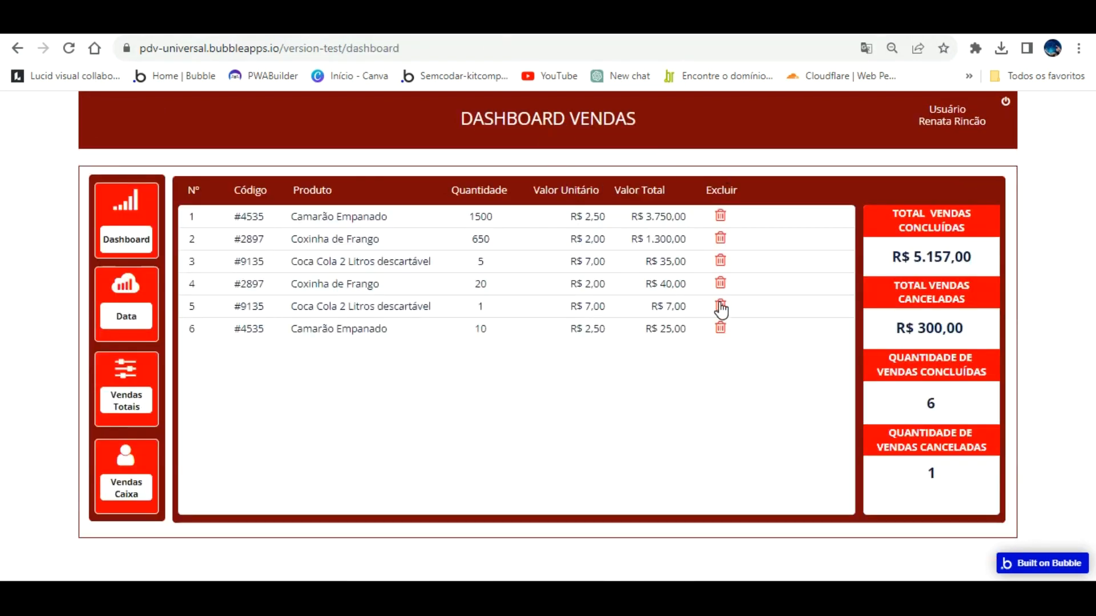
pyautogui.click(721, 325)
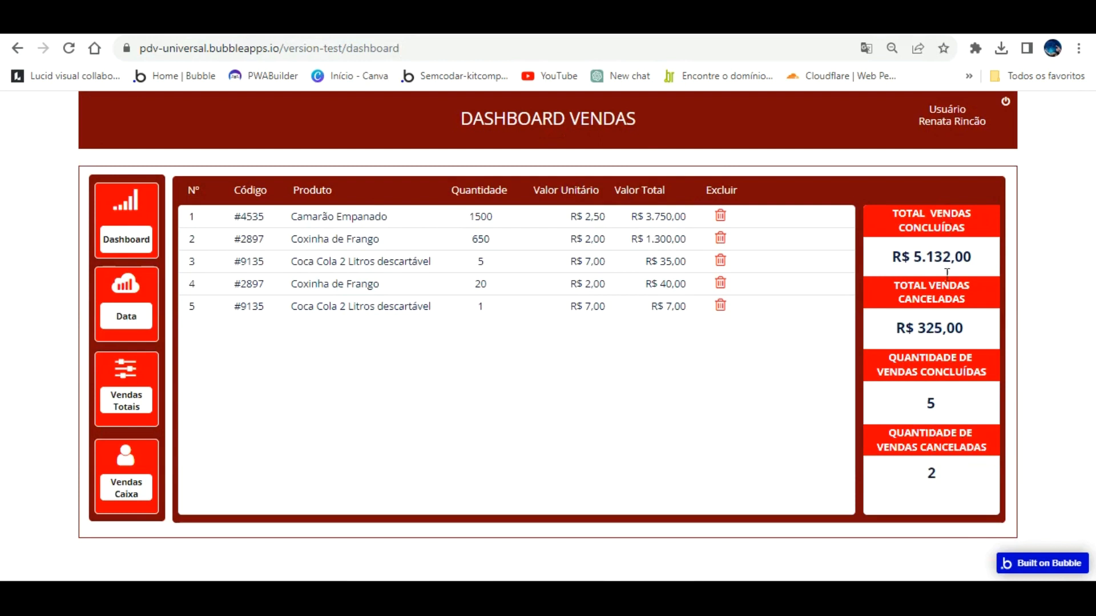
pyautogui.click(130, 200)
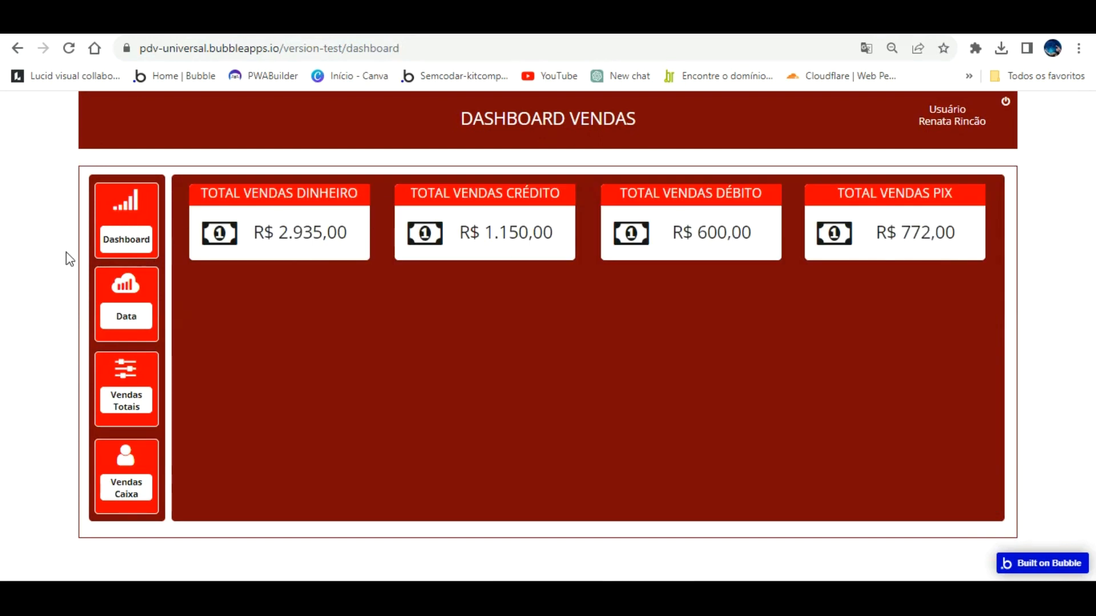
# Switch between payment-type totals and the sales list, finishing on the list of all sales.
pyautogui.click(126, 377)
pyautogui.click(138, 366)
pyautogui.click(111, 200)
pyautogui.click(127, 370)
pyautogui.click(127, 215)
pyautogui.click(116, 358)
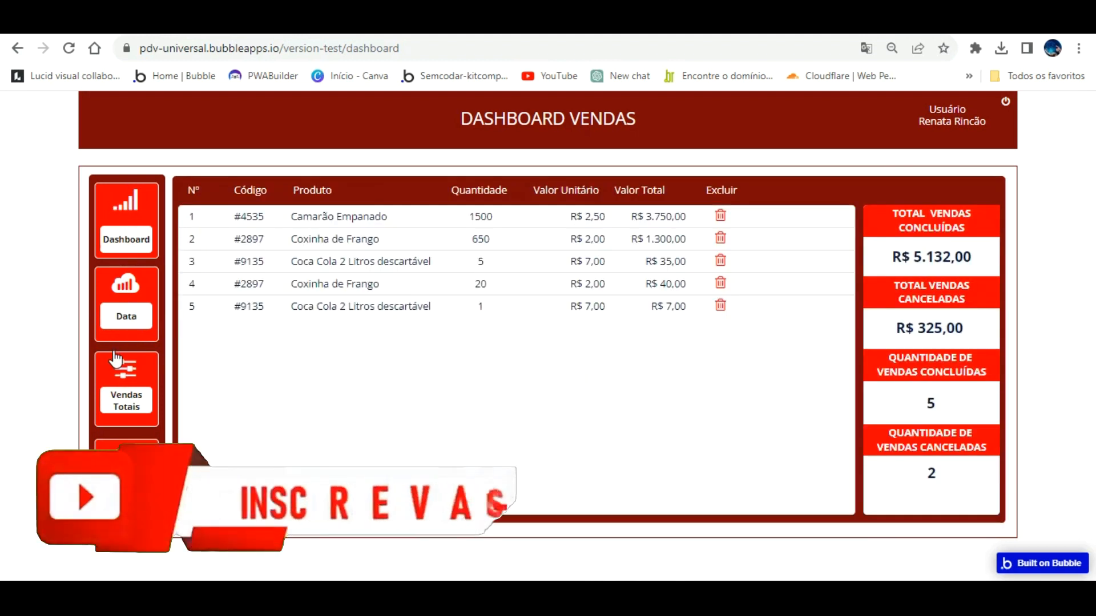